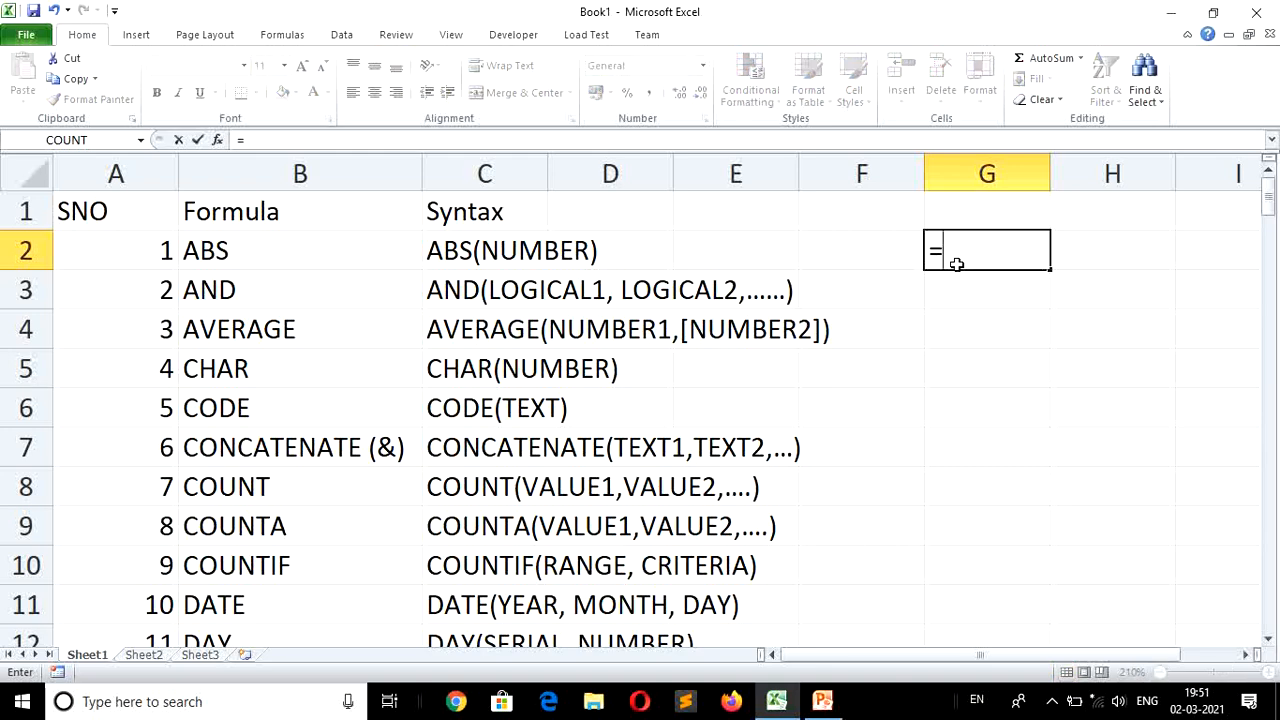
Enter the formula =ABS(-25) in cell G2.
text(ABS)
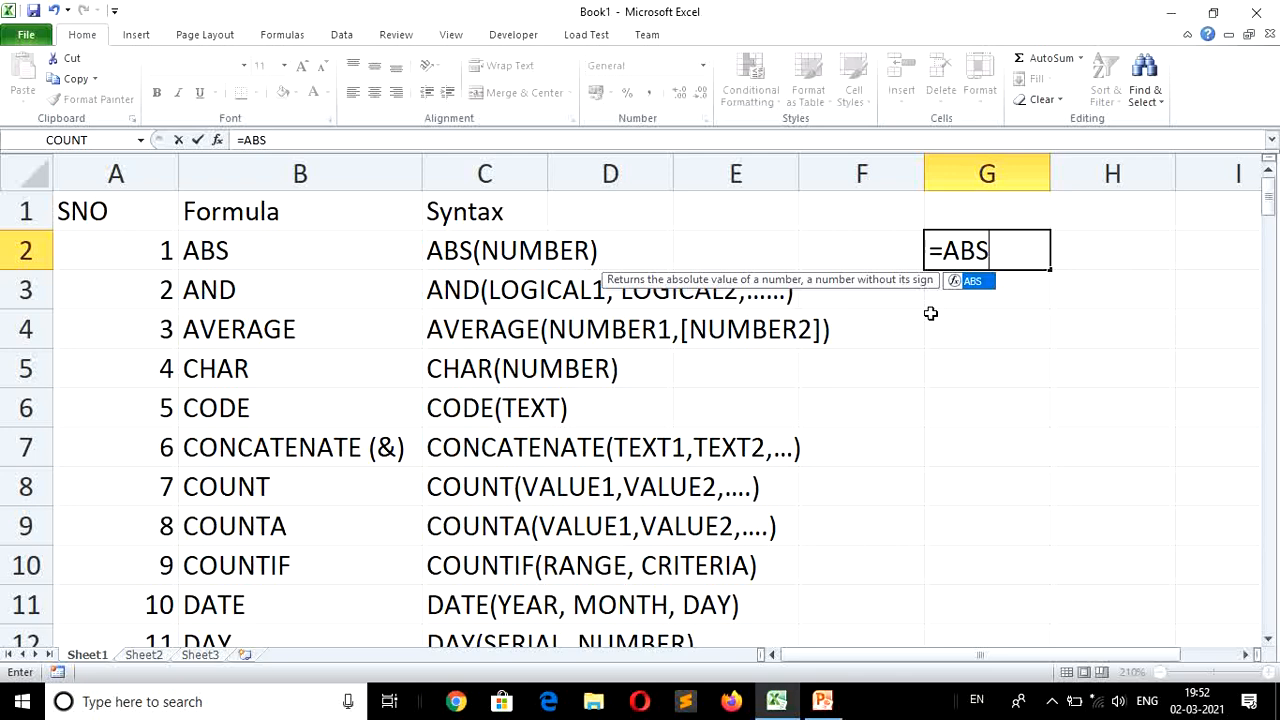
text(()
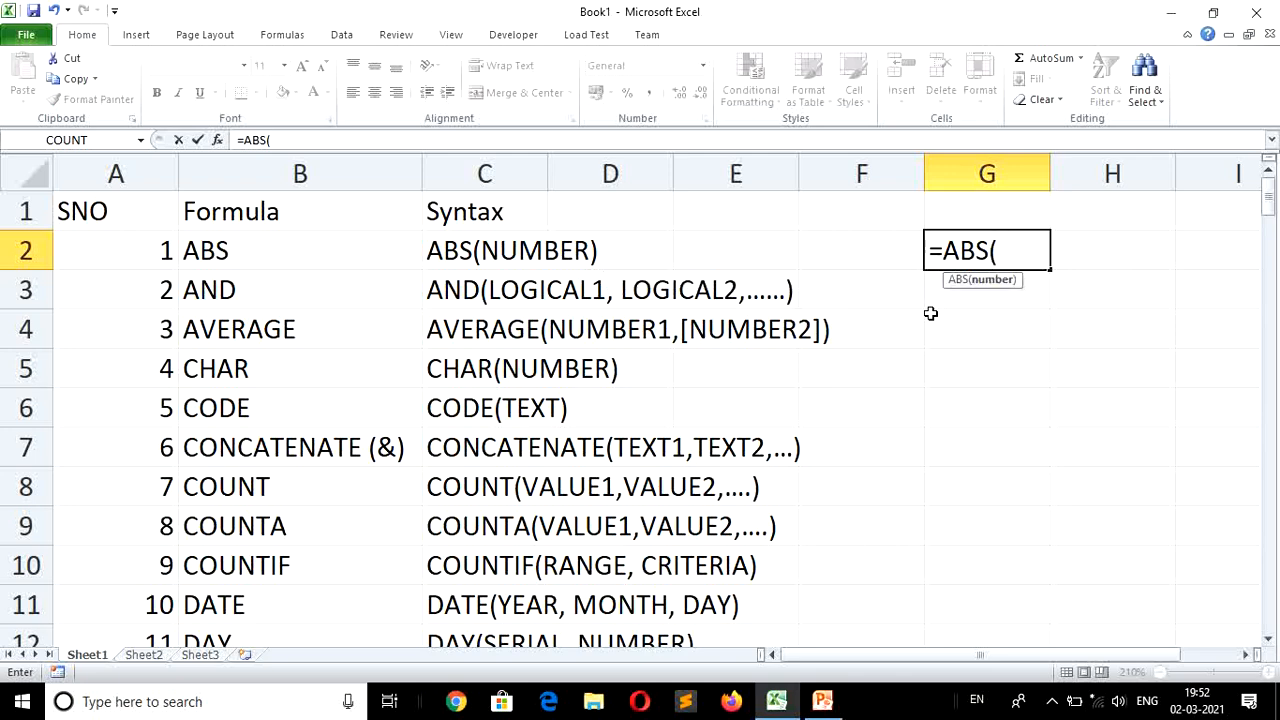
text(-25))
key(Return)
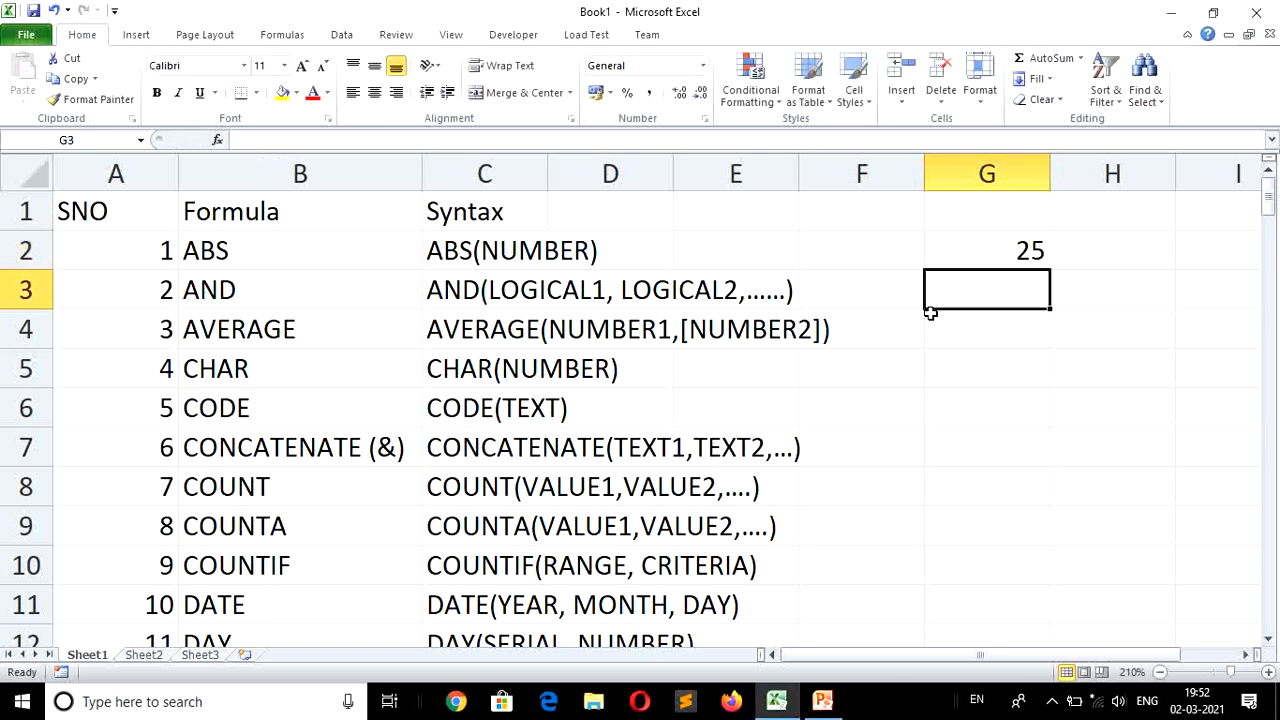
Enter the formula =ABS(65) in cell H2.
key(Right)
key(Up)
text(=A)
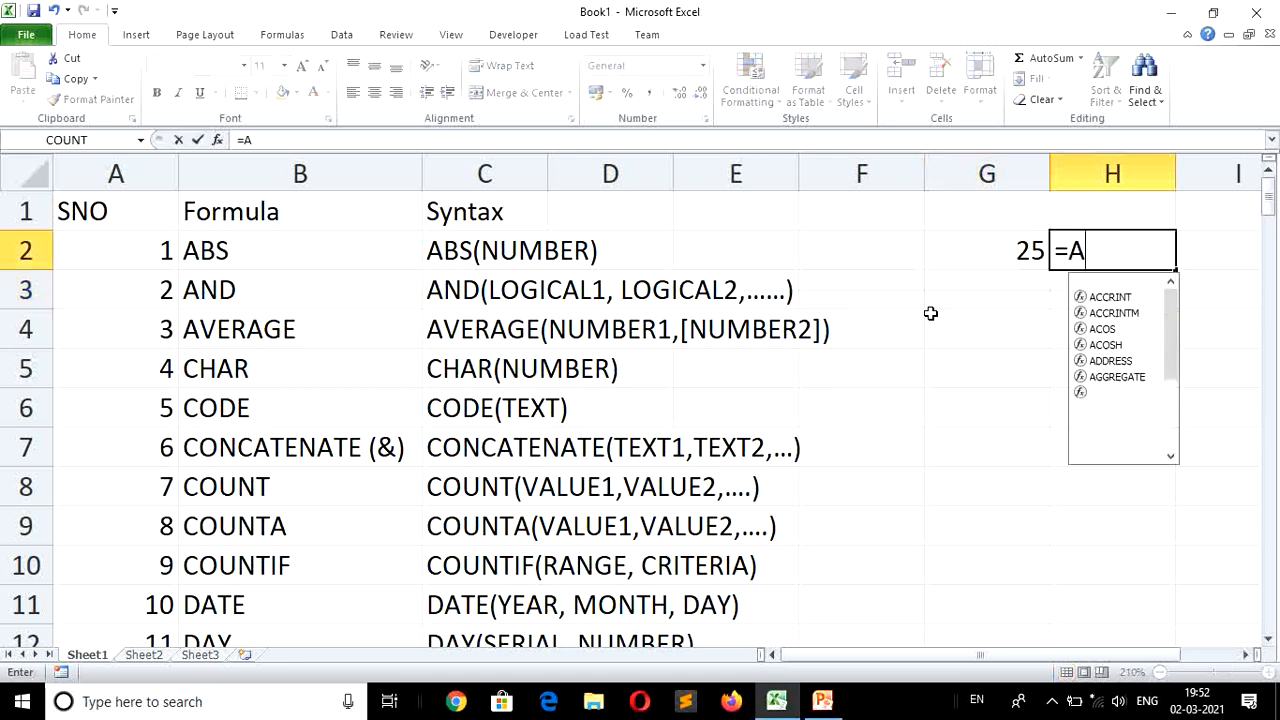
text(BS()
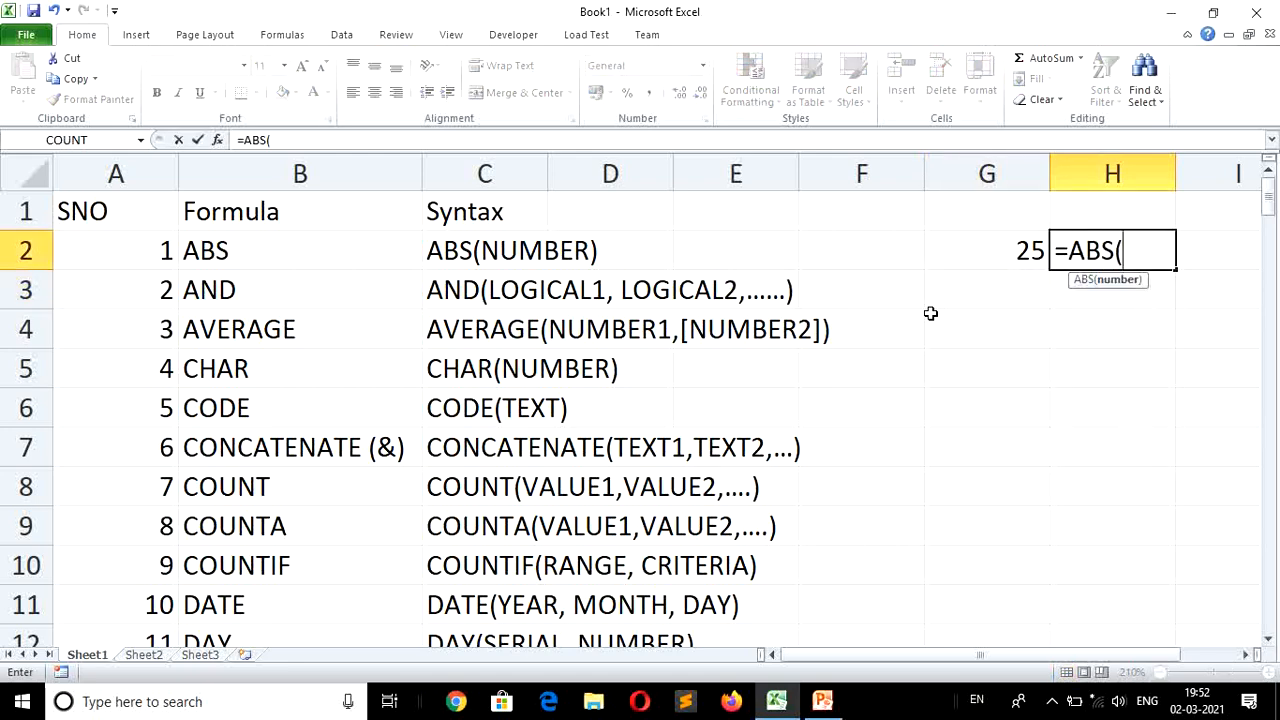
text(65))
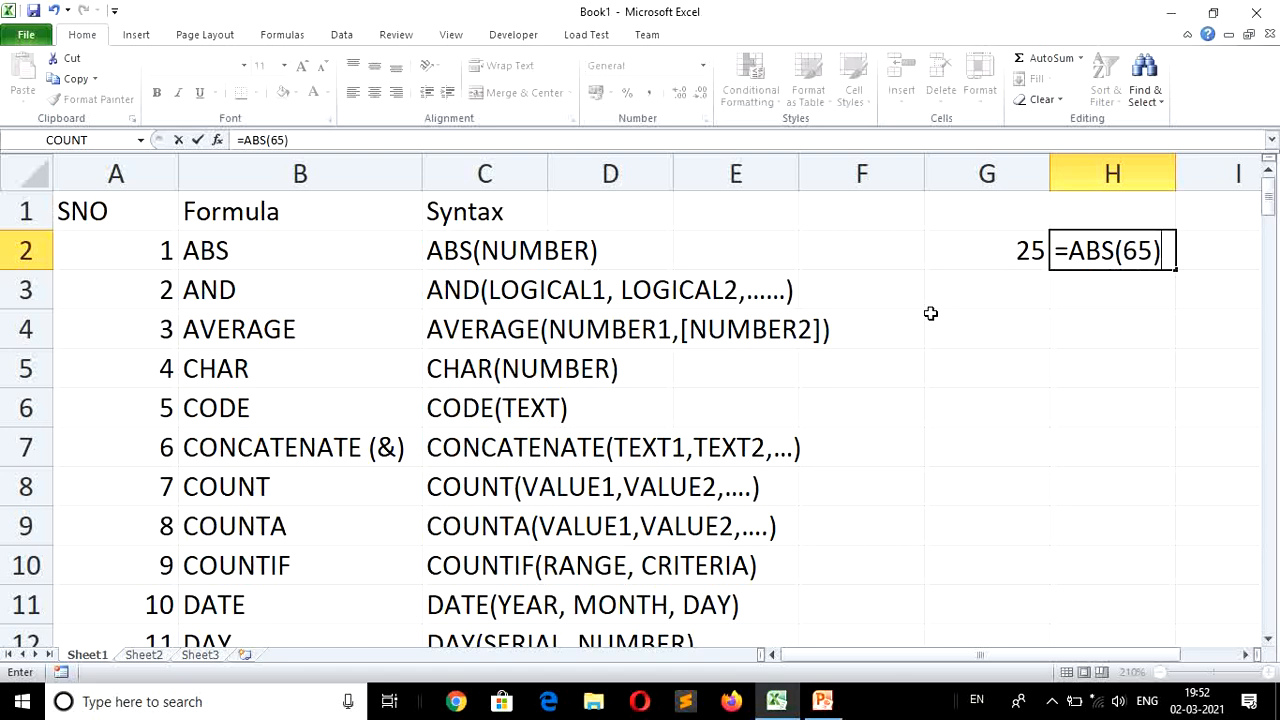
key(Return)
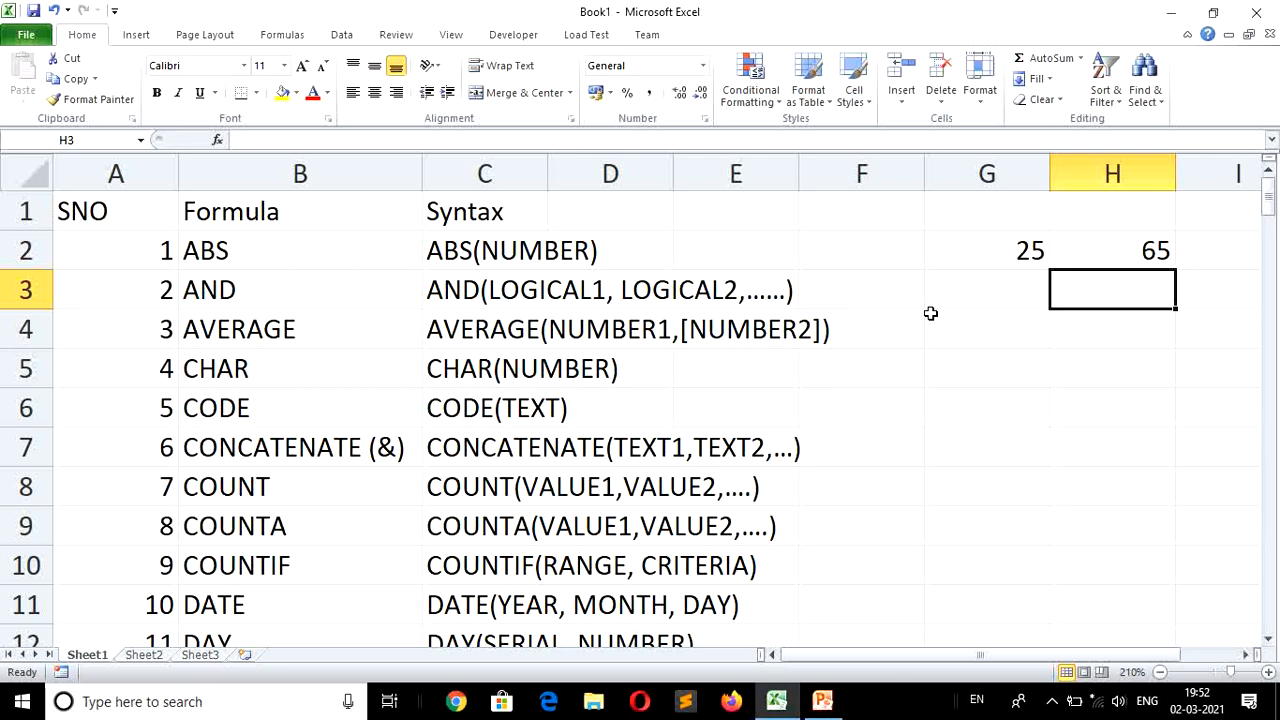
Undo both ABS formula entries in G2 and H2.
key(ctrl+z)
key(ctrl+z)
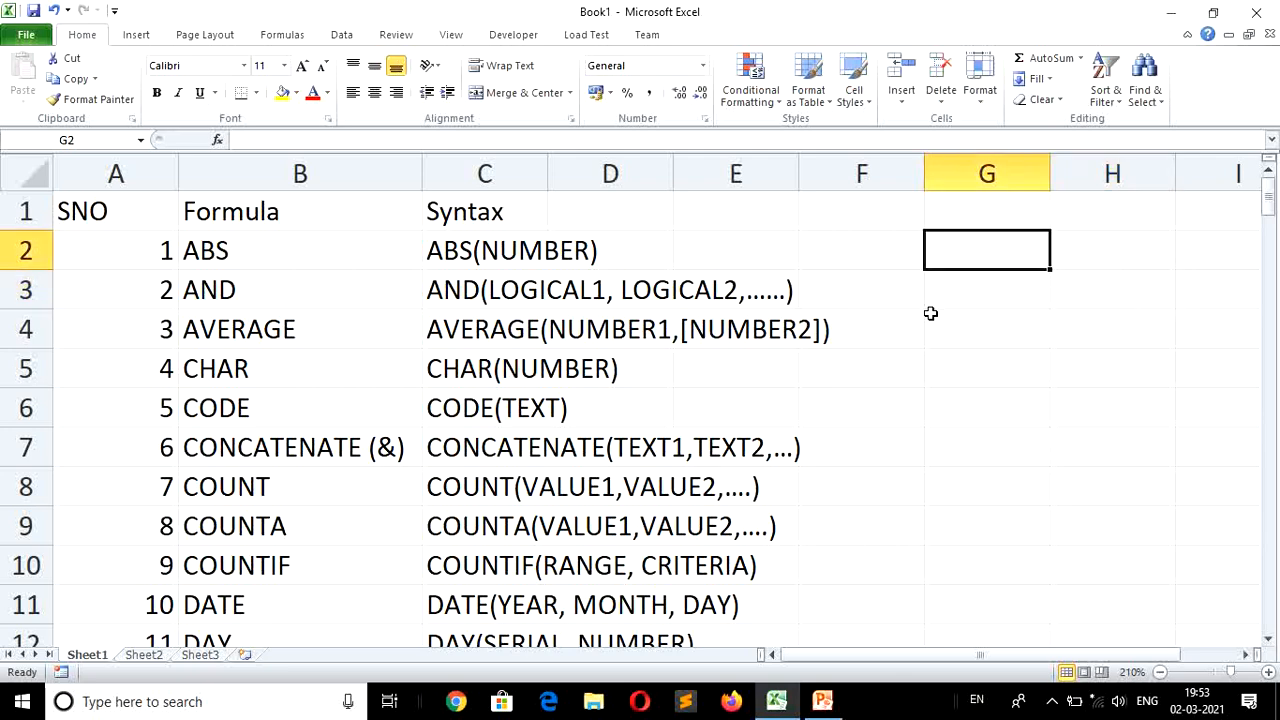
Enter the note "ERROR=TRUE VALUE -ABSOLUTE VALUE" in cell G2.
text(ERR)
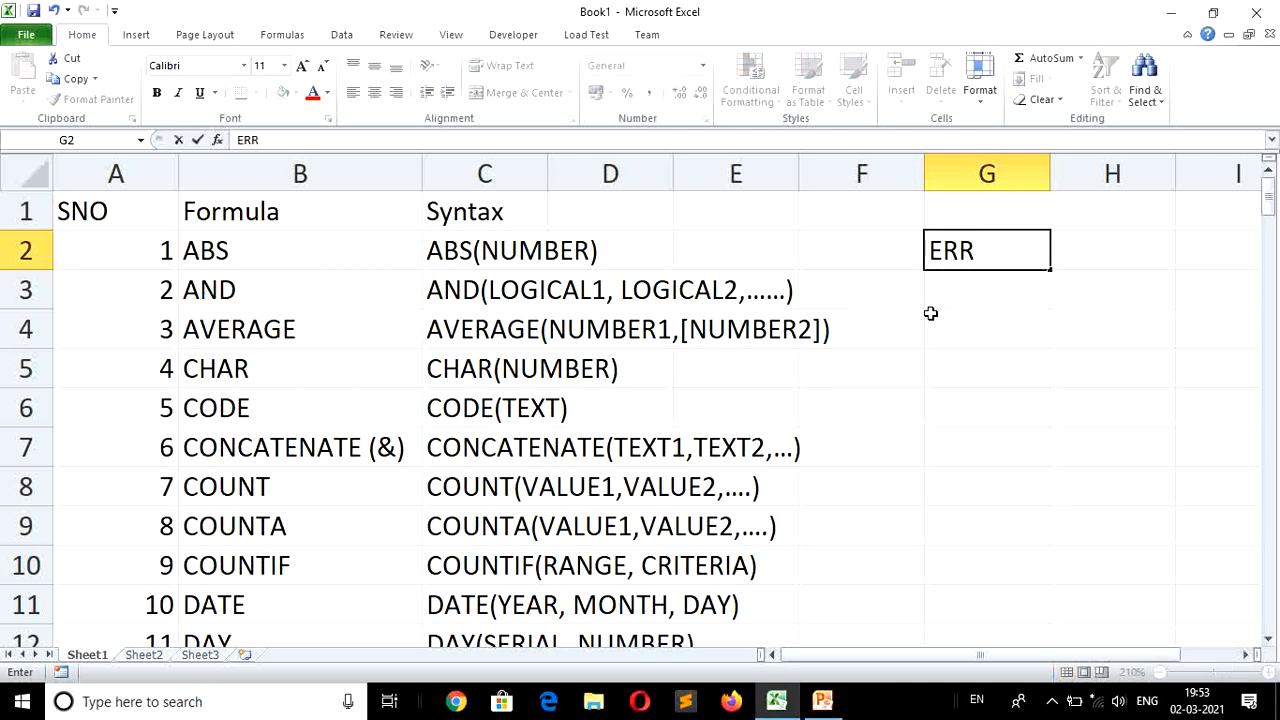
text(OR=TR)
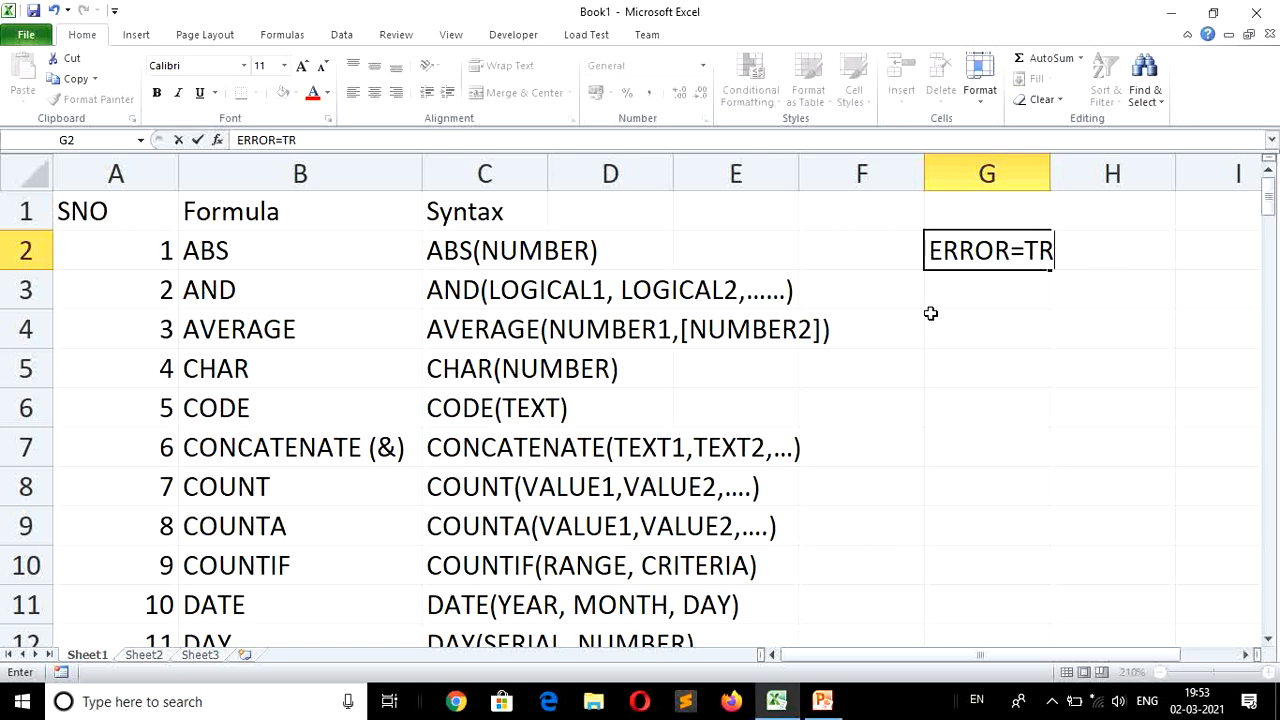
text(UE VA)
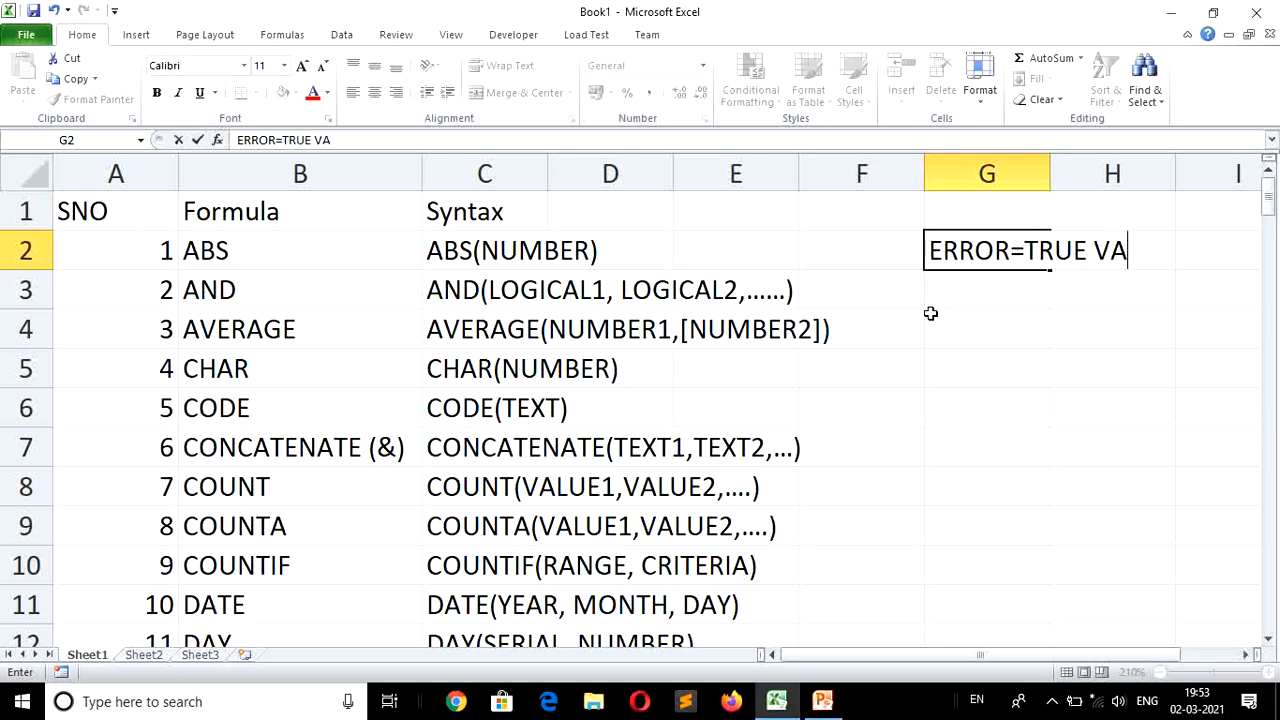
text(LUE -A)
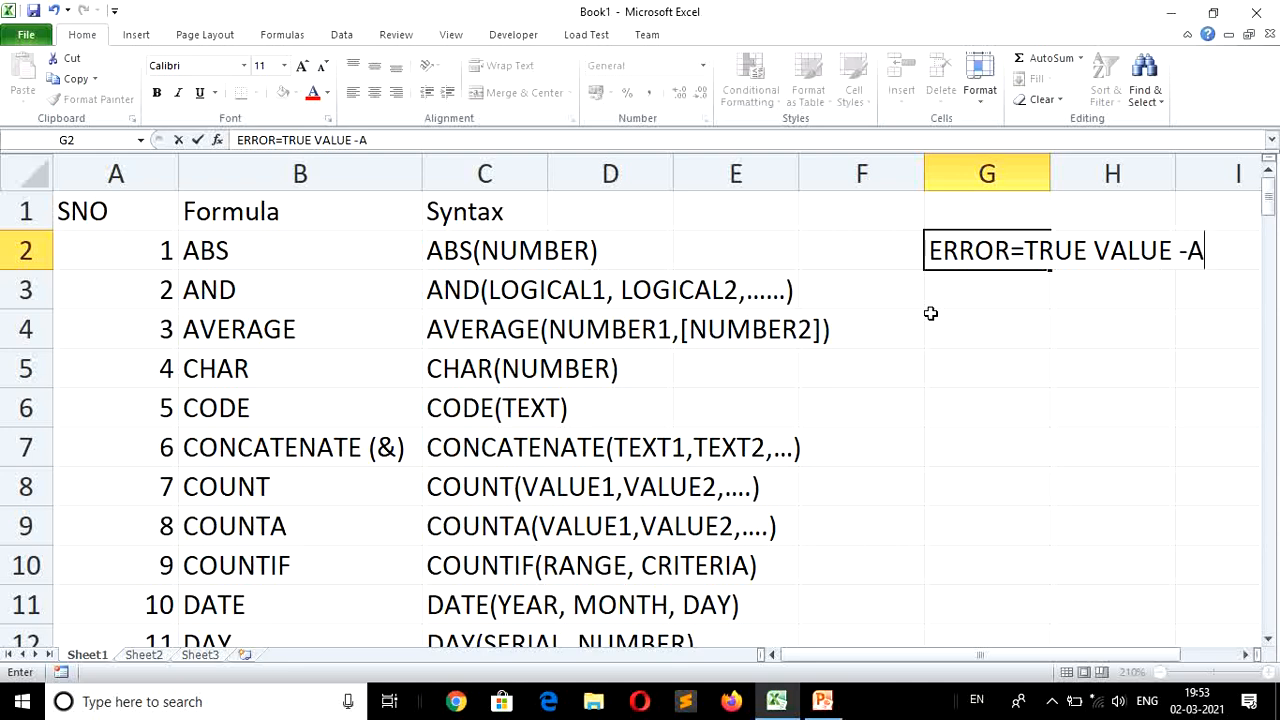
text(BSOLUTE)
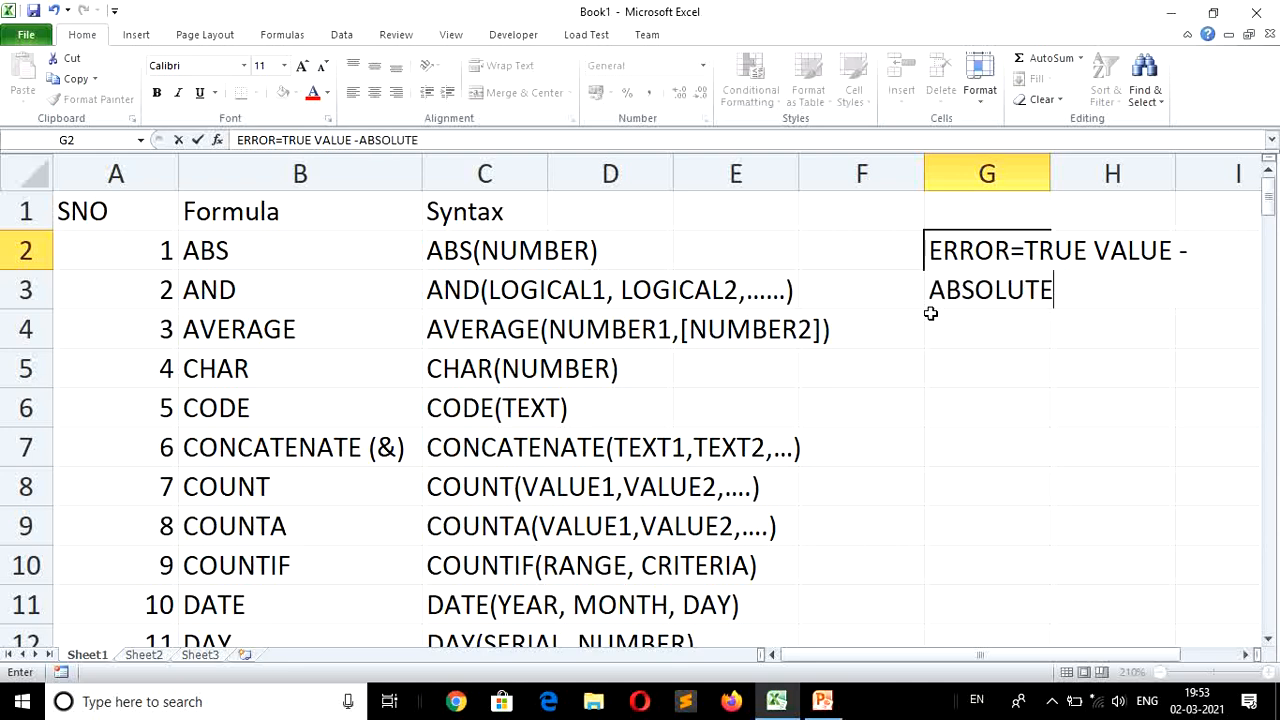
text( VALUE)
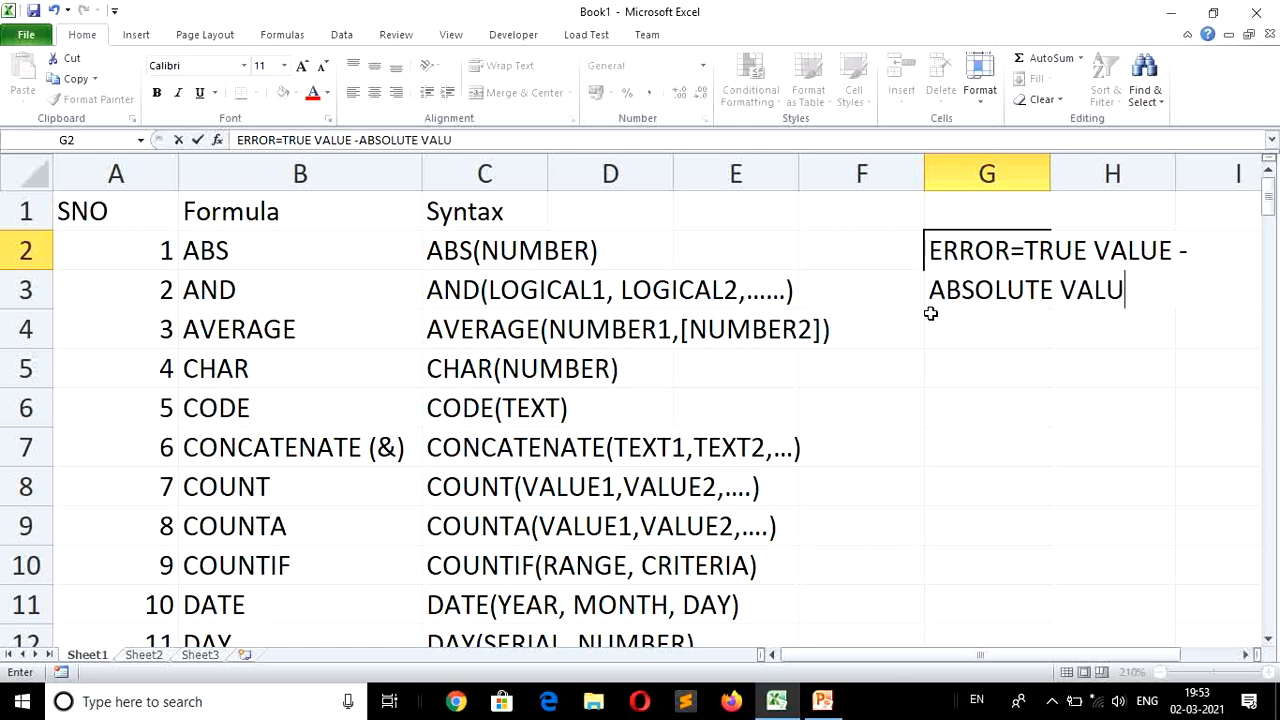
key(Return)
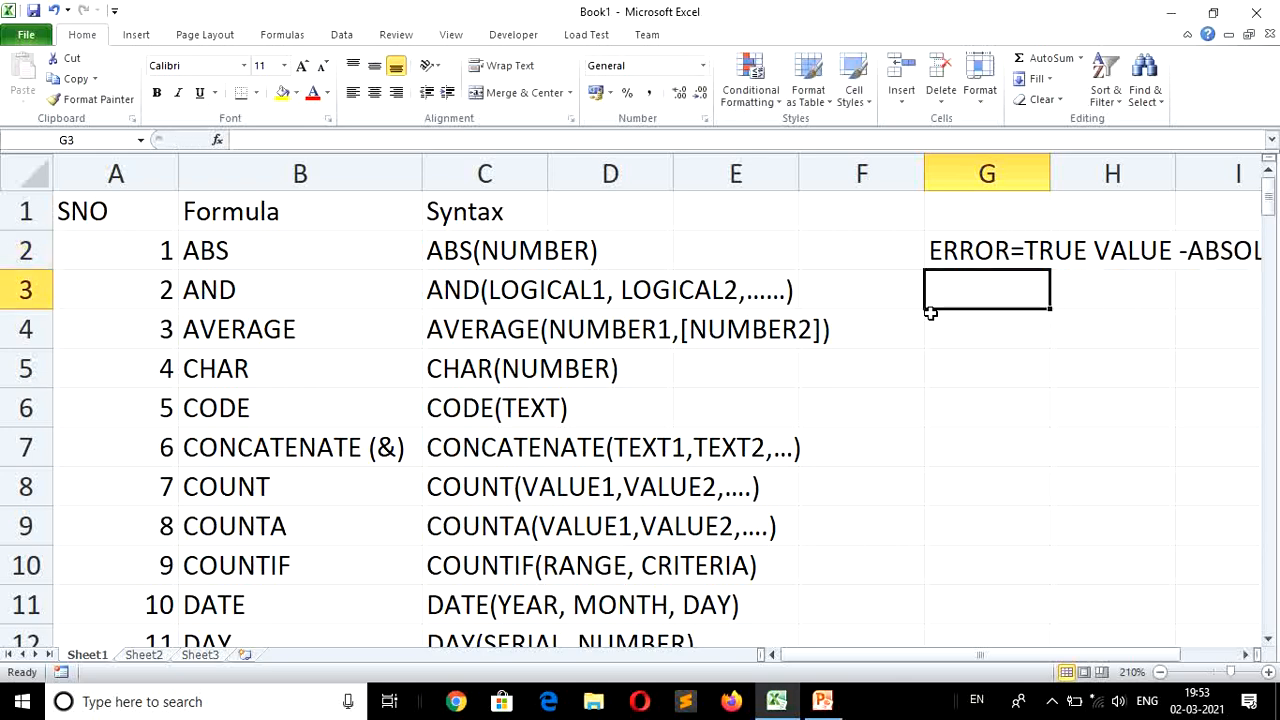
Enter the note "ABSOLUTE ERROR=|ERROR|" in cell G3, below the error definition.
click(1245, 654)
click(1245, 654)
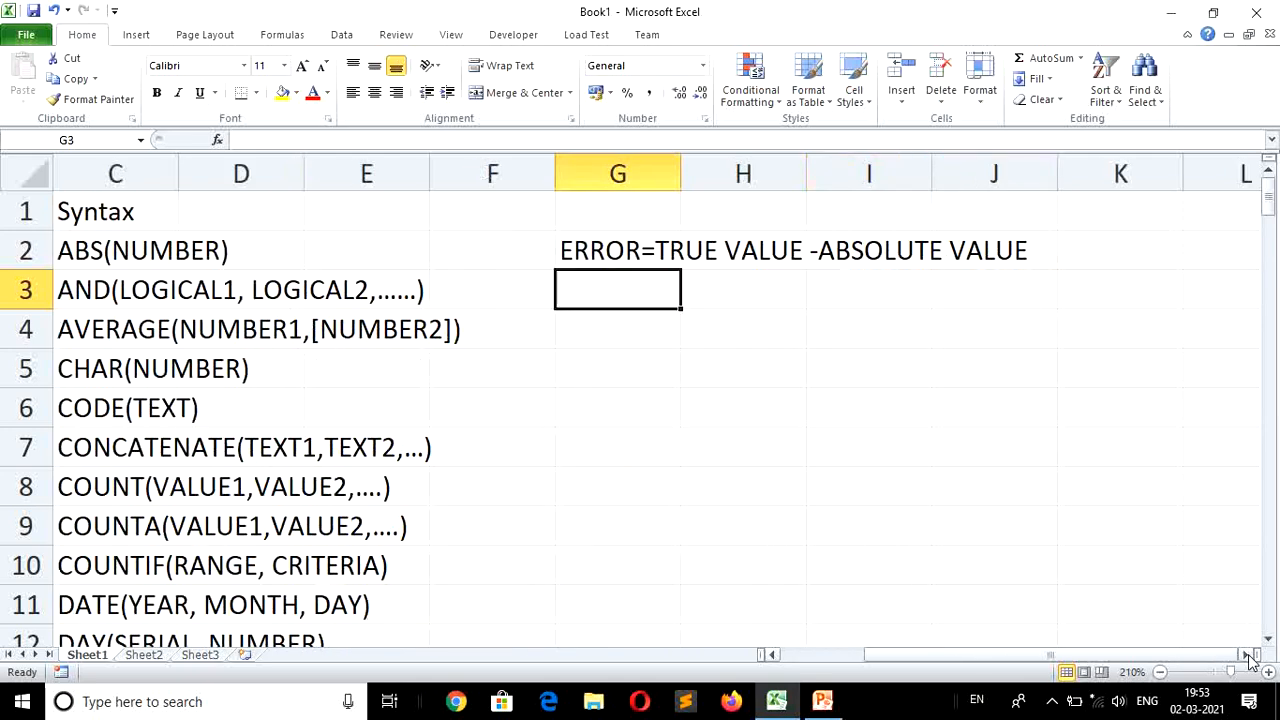
click(1245, 654)
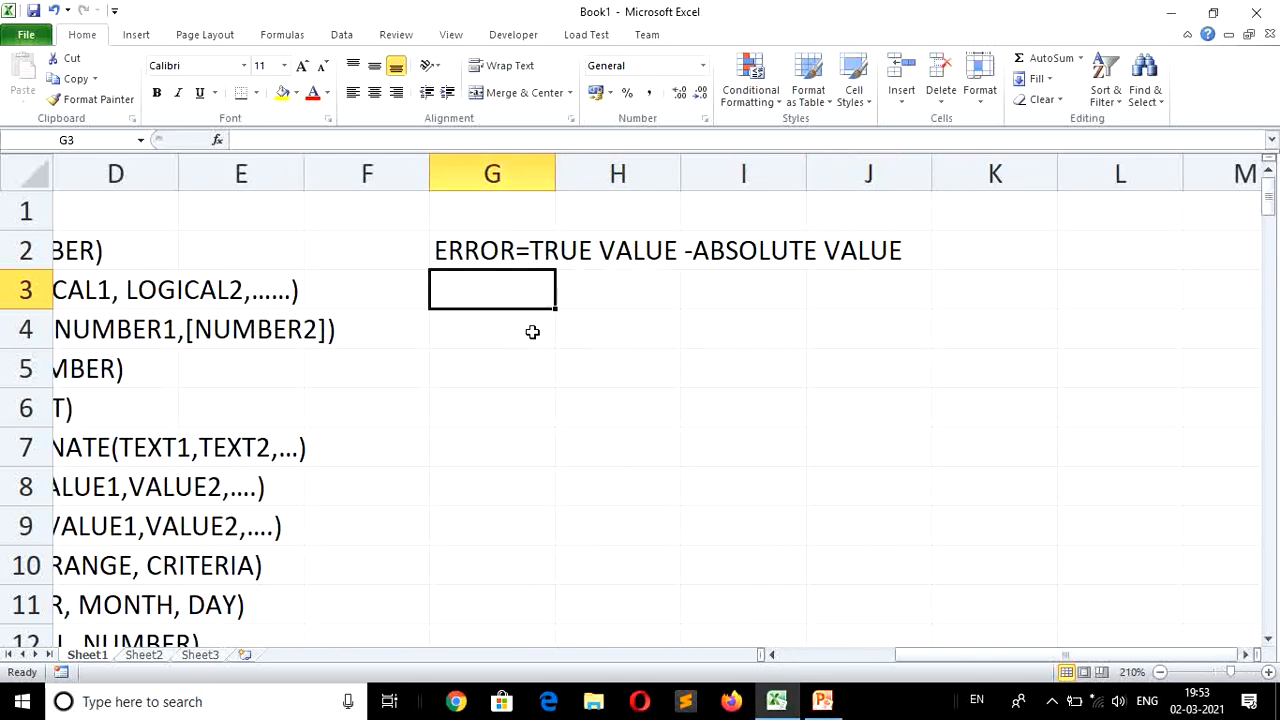
text(AB)
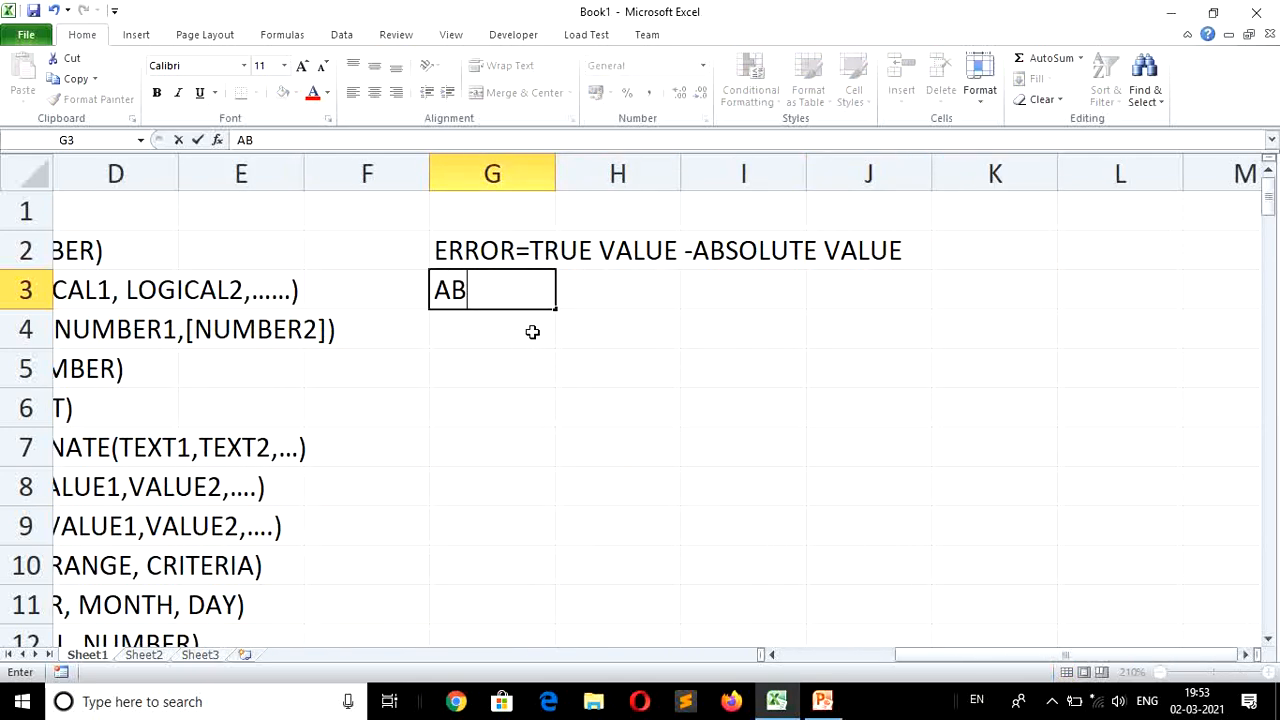
text(SOLUTE )
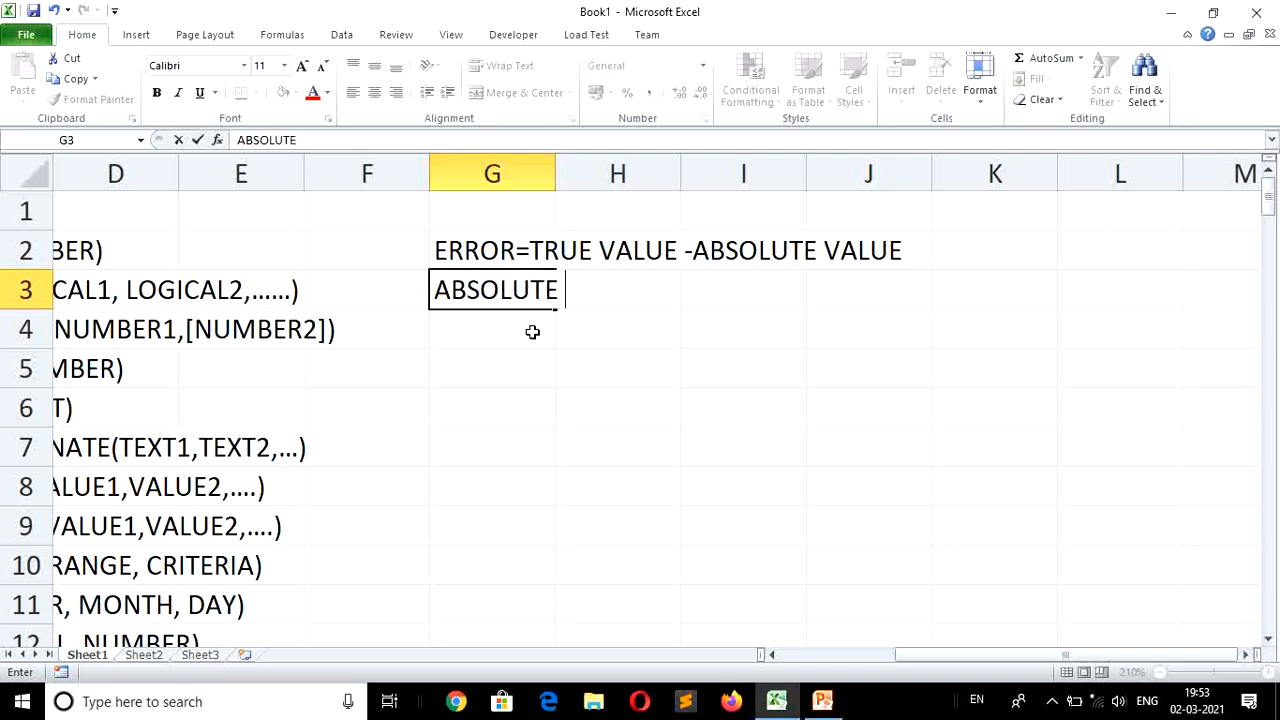
text(ERROR=)
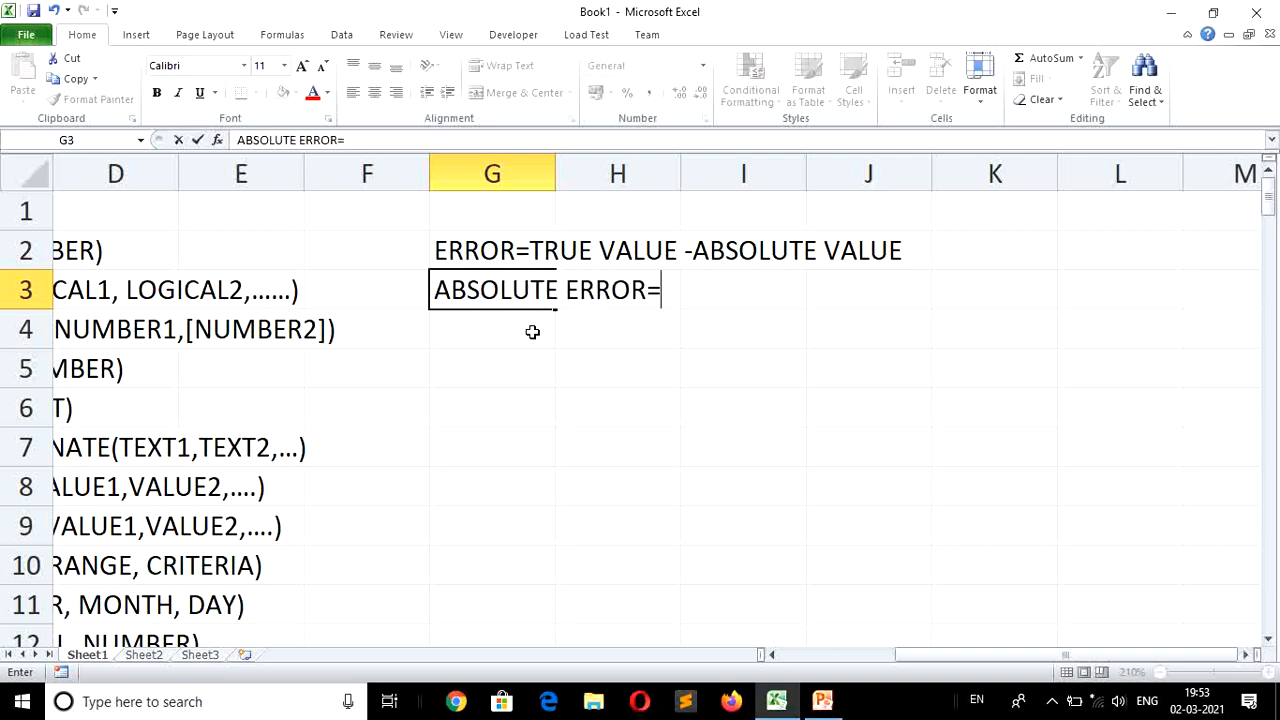
text(|ERROR)
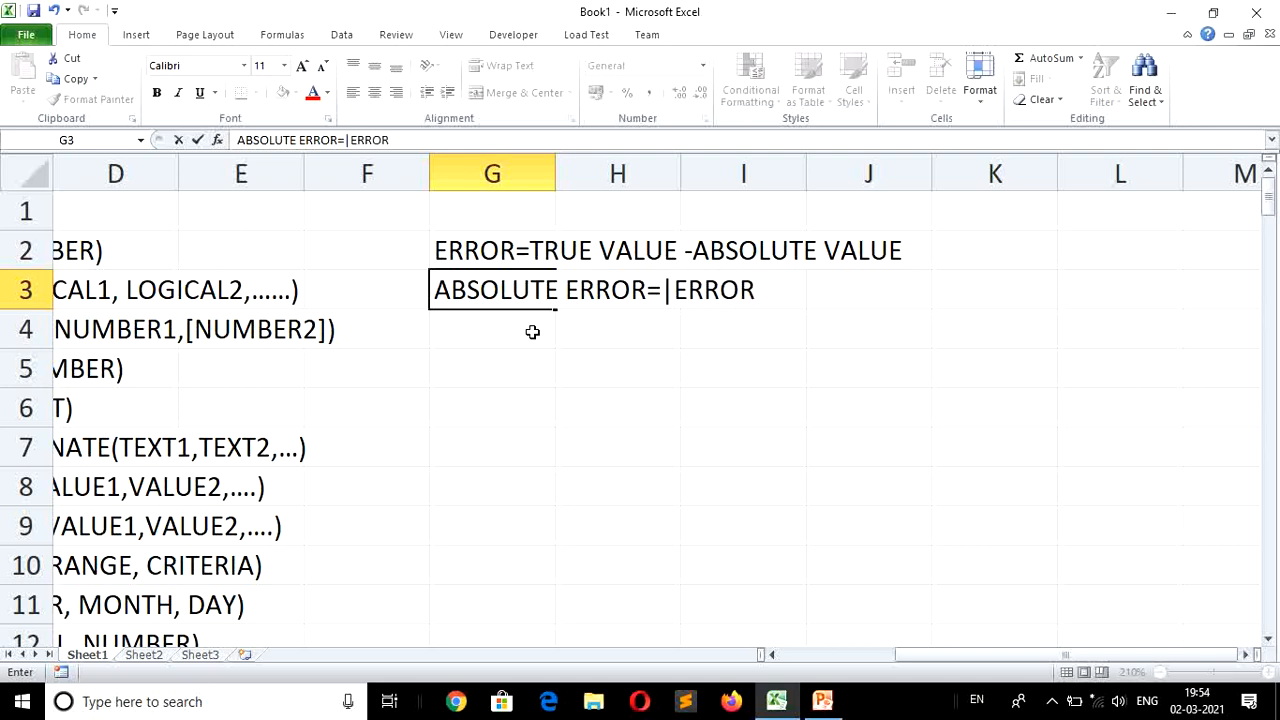
text(|)
key(Return)
key(Right)
key(Right)
key(Right)
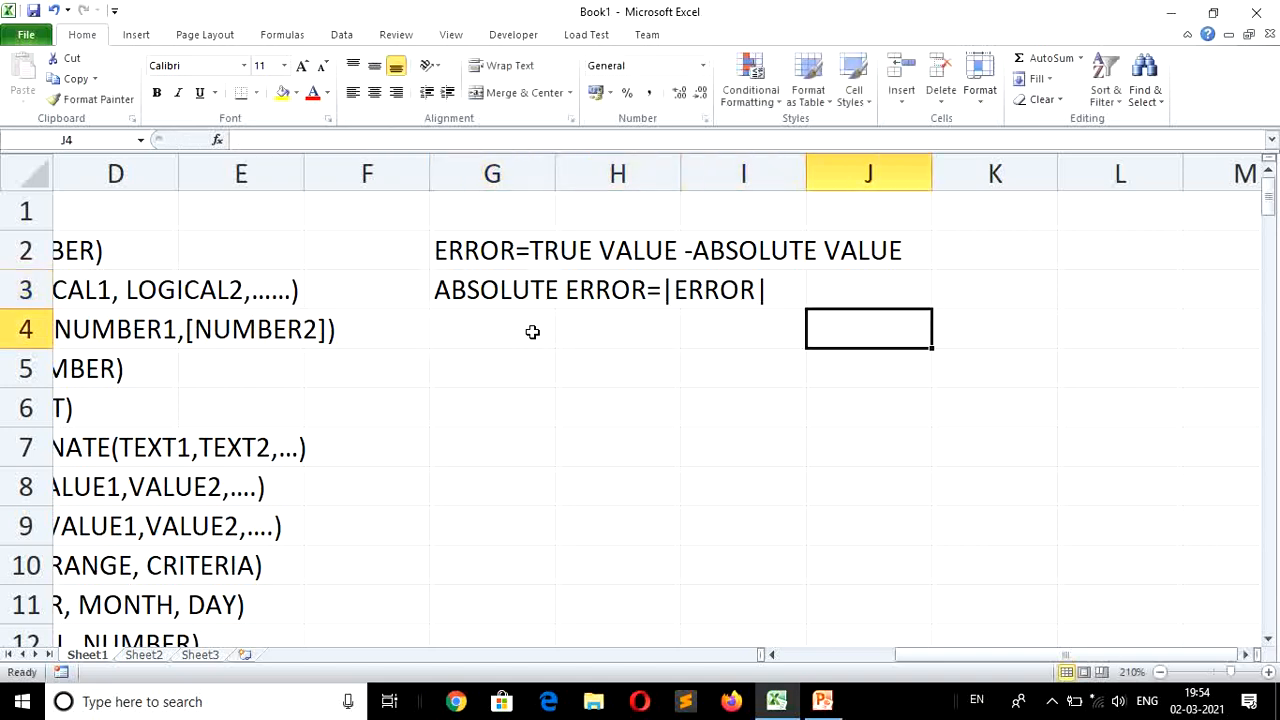
key(Left)
key(Left)
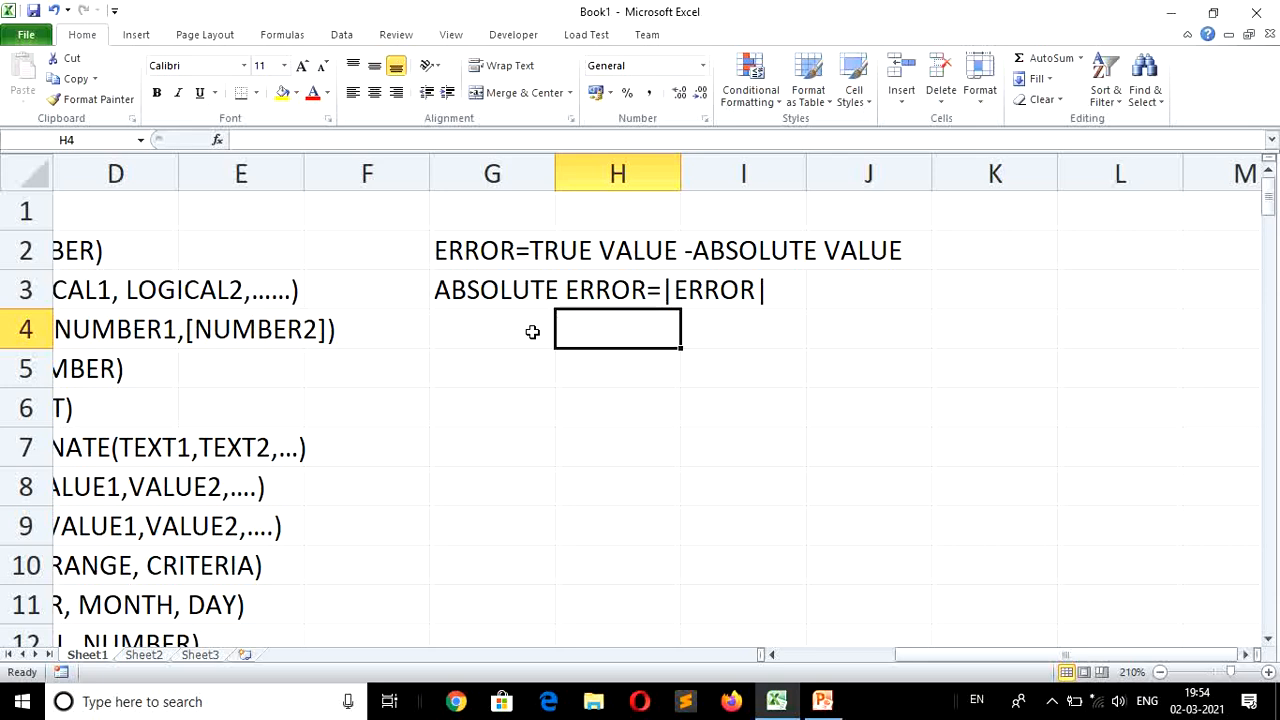
key(Left)
key(Right)
key(Left)
key(Right)
Add the column headings "TRUE VALUE" in G5 and "ABSOLUTE VALUE" in H5.
key(Down)
key(Left)
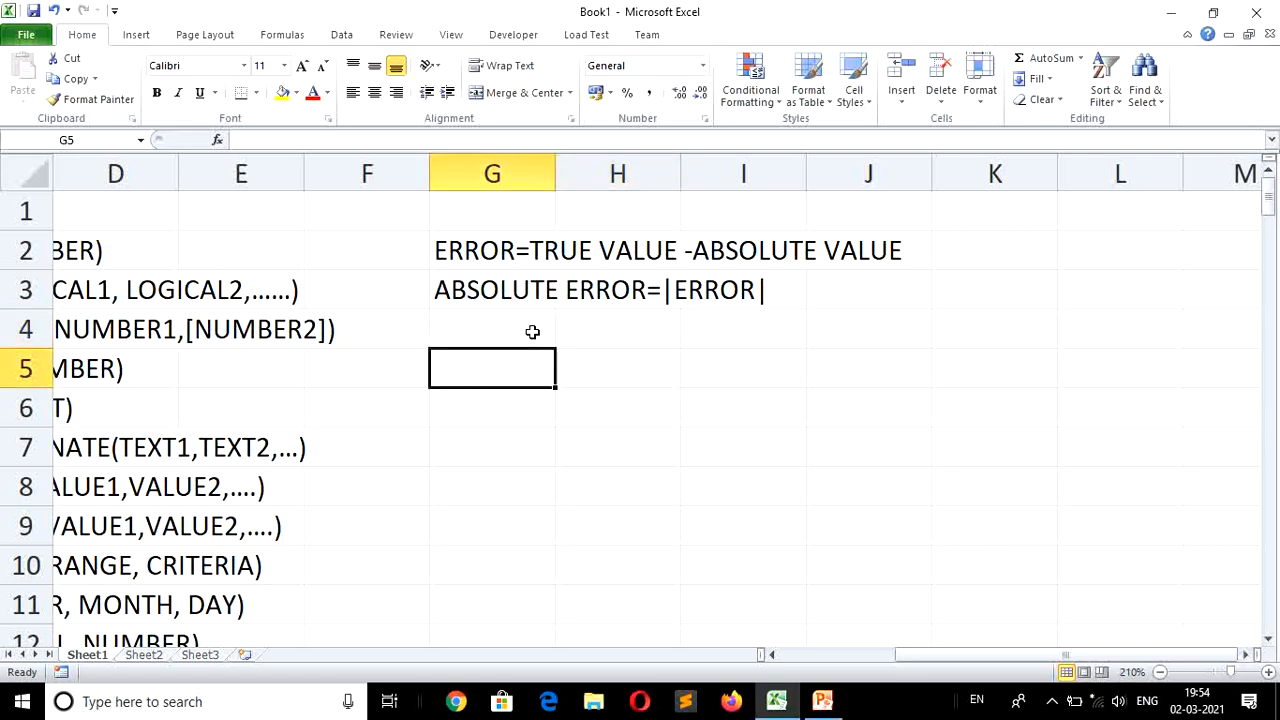
text(TRUE)
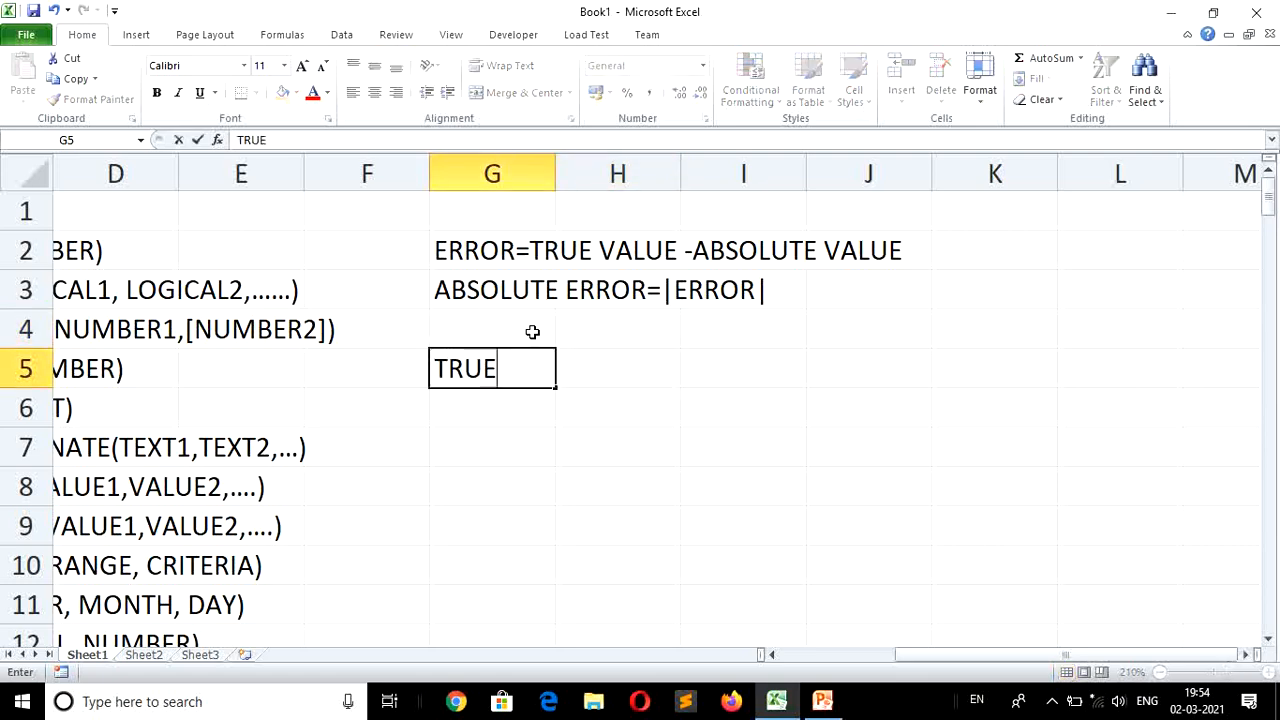
text( VALUE)
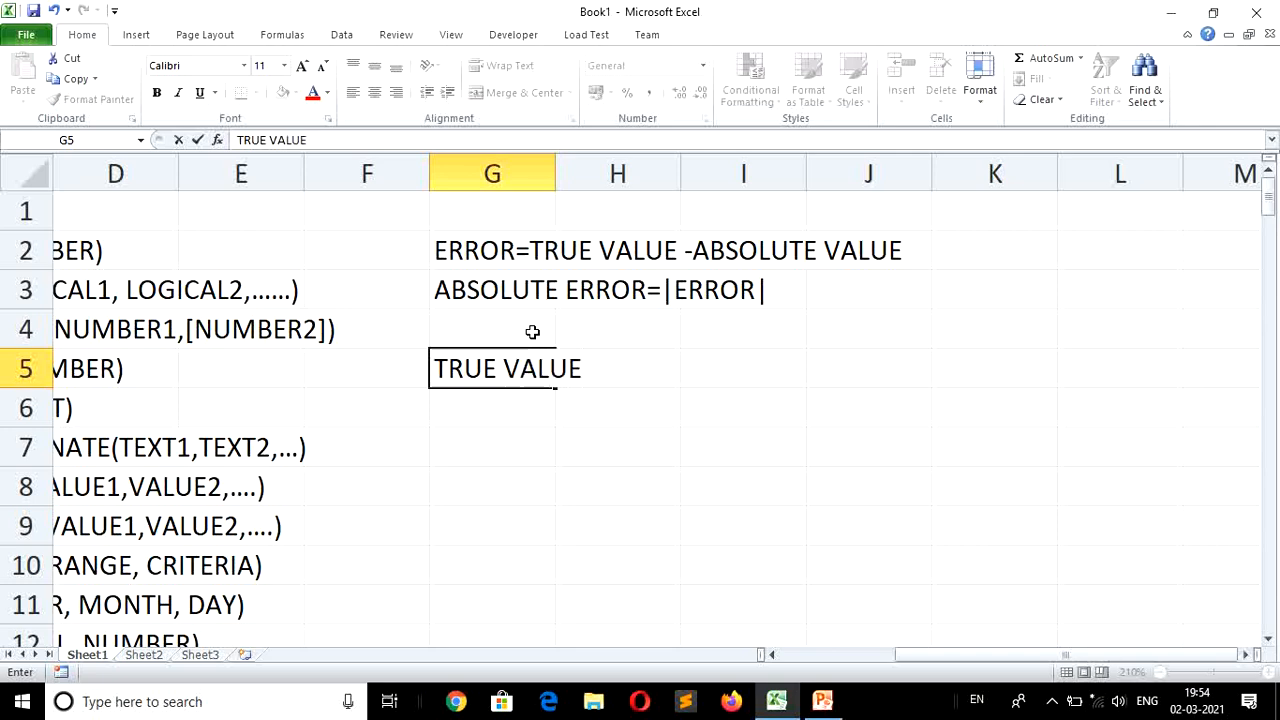
key(Right)
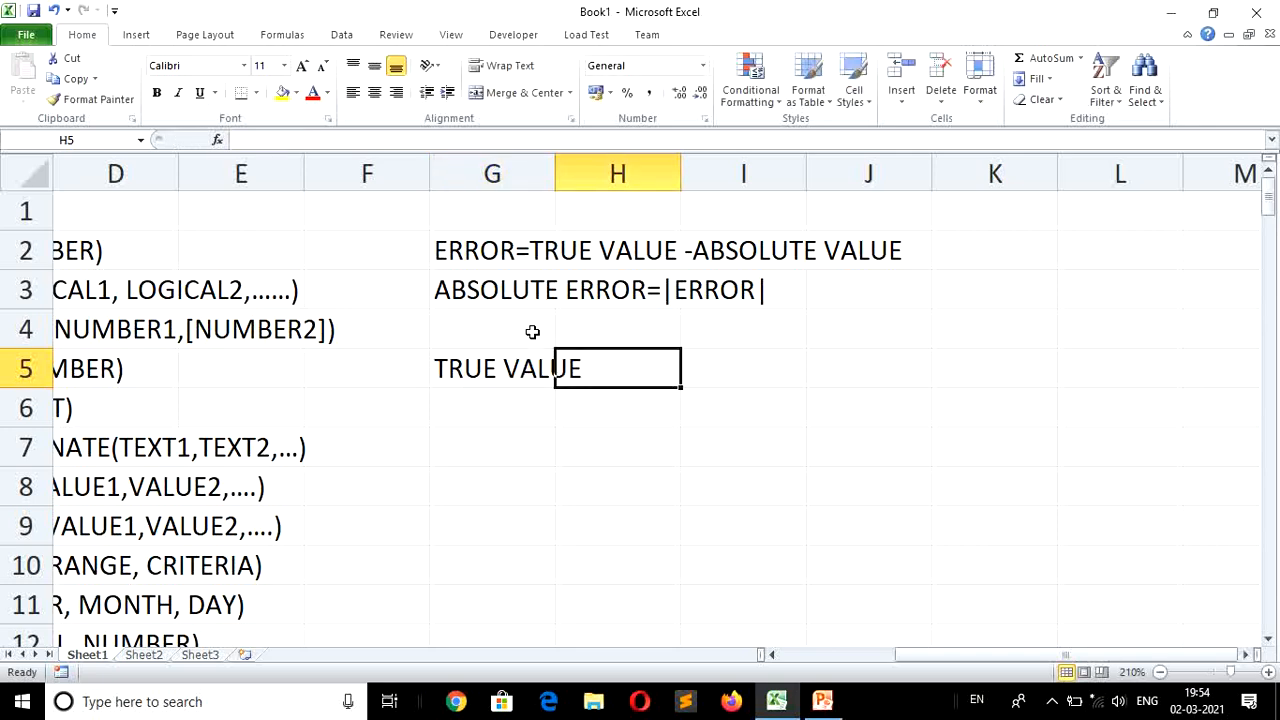
text(ABSOL)
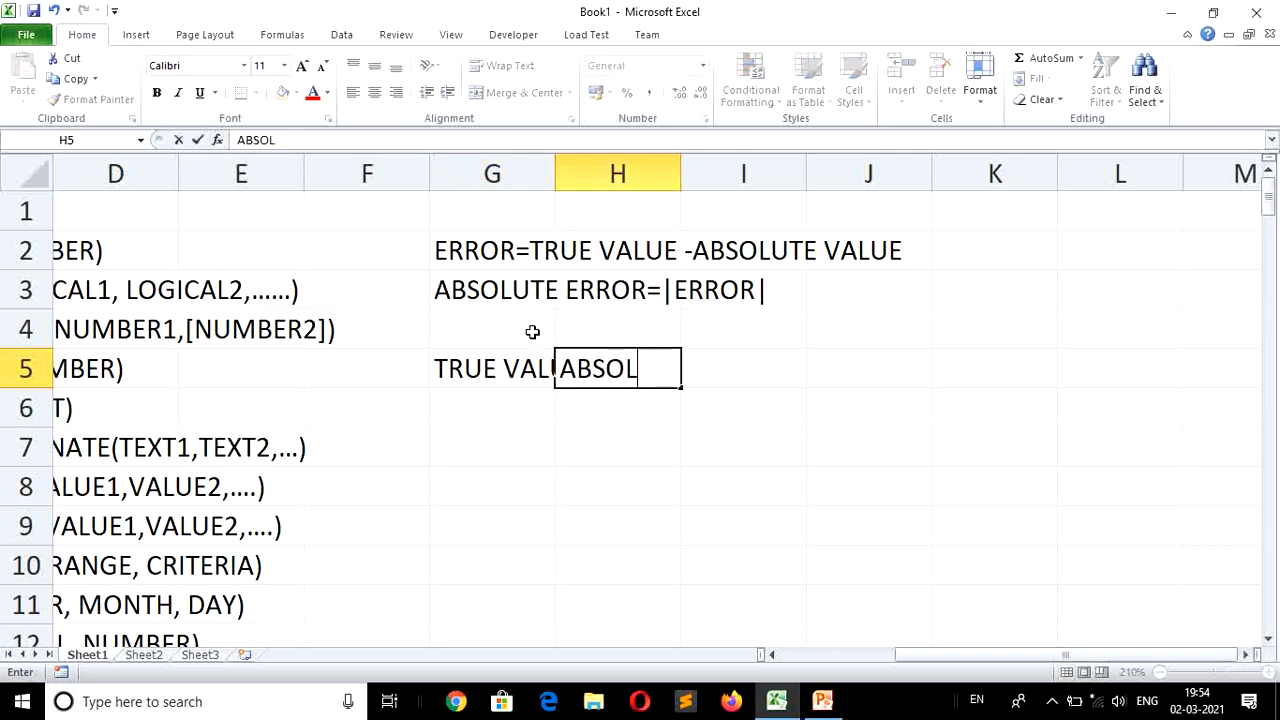
text(UTE VALUE)
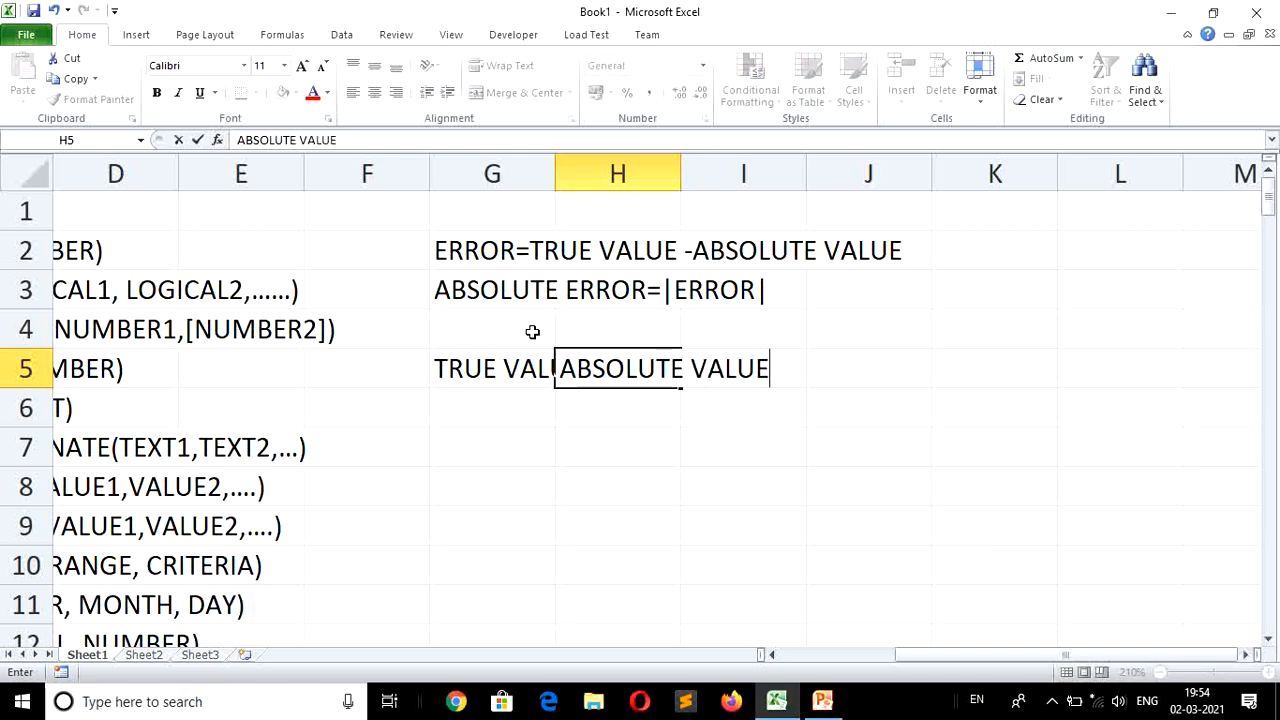
key(Return)
Enter 54 as the true value in G6 and 34 as the absolute value in H6.
key(Left)
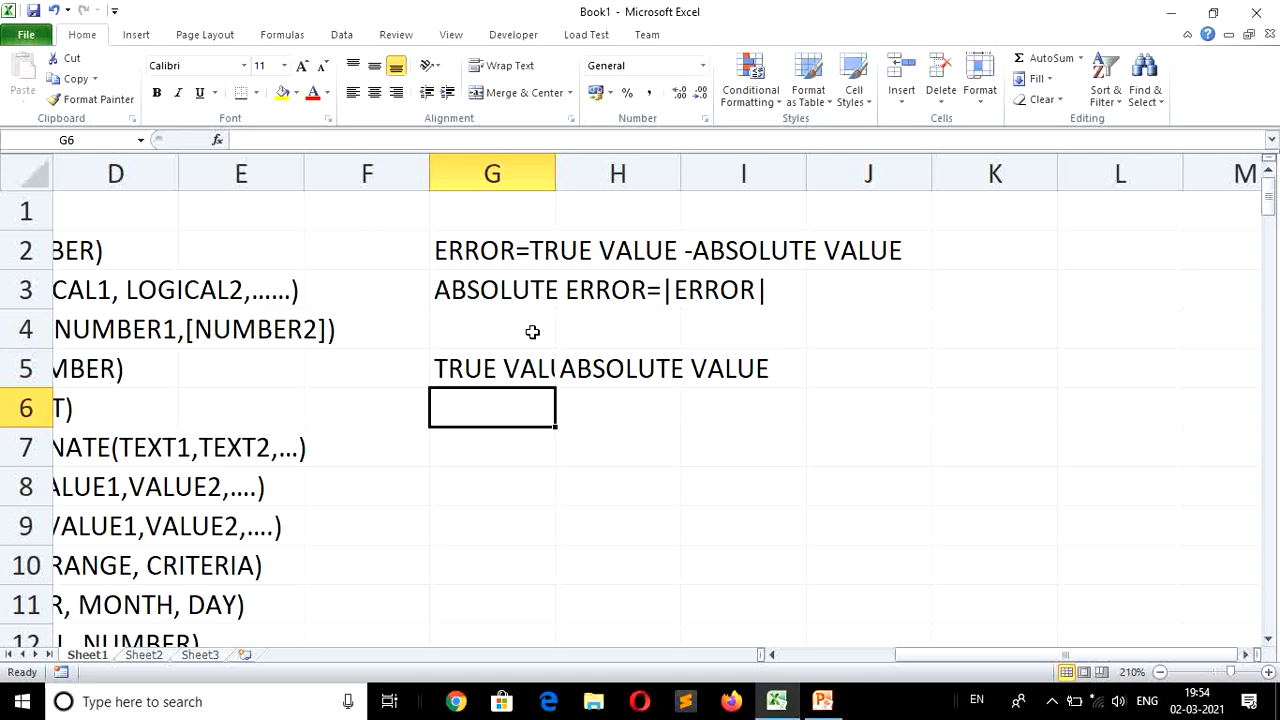
text(54)
key(Tab)
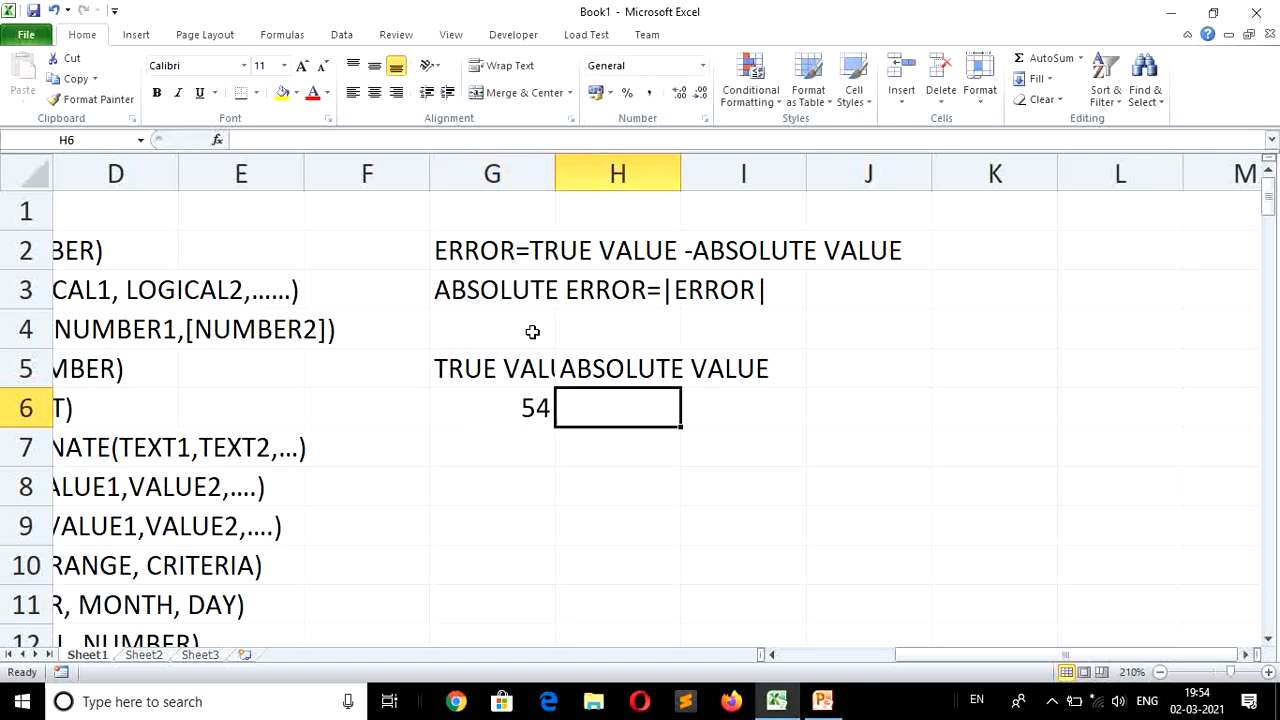
text(34)
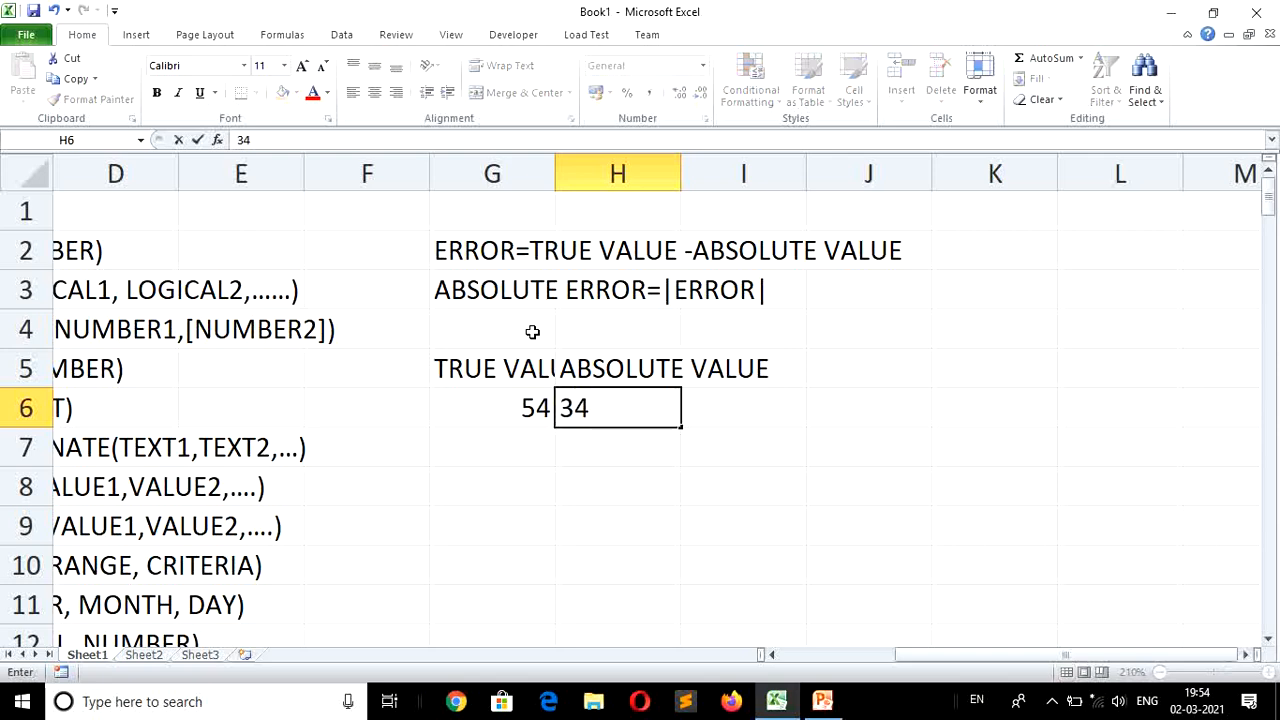
key(Return)
Calculate the error in cell I6 with the formula =G6-H6.
key(Right)
key(Up)
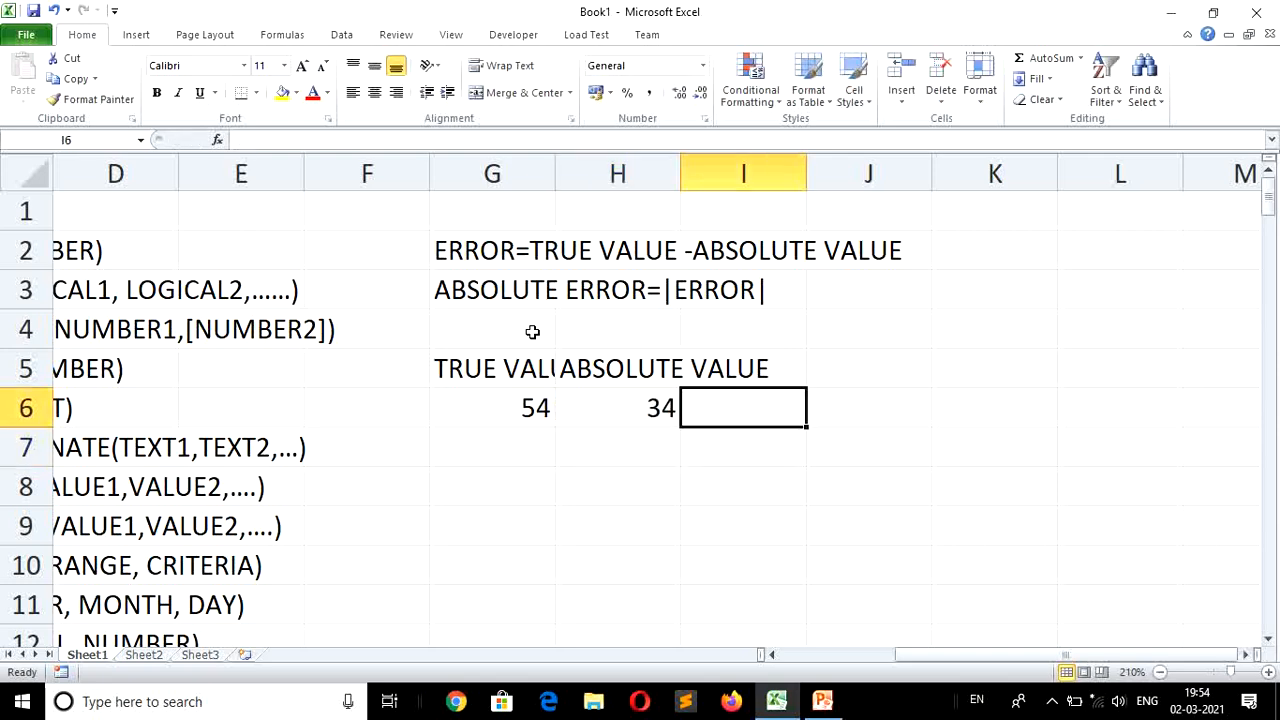
text(=)
key(Left)
key(Left)
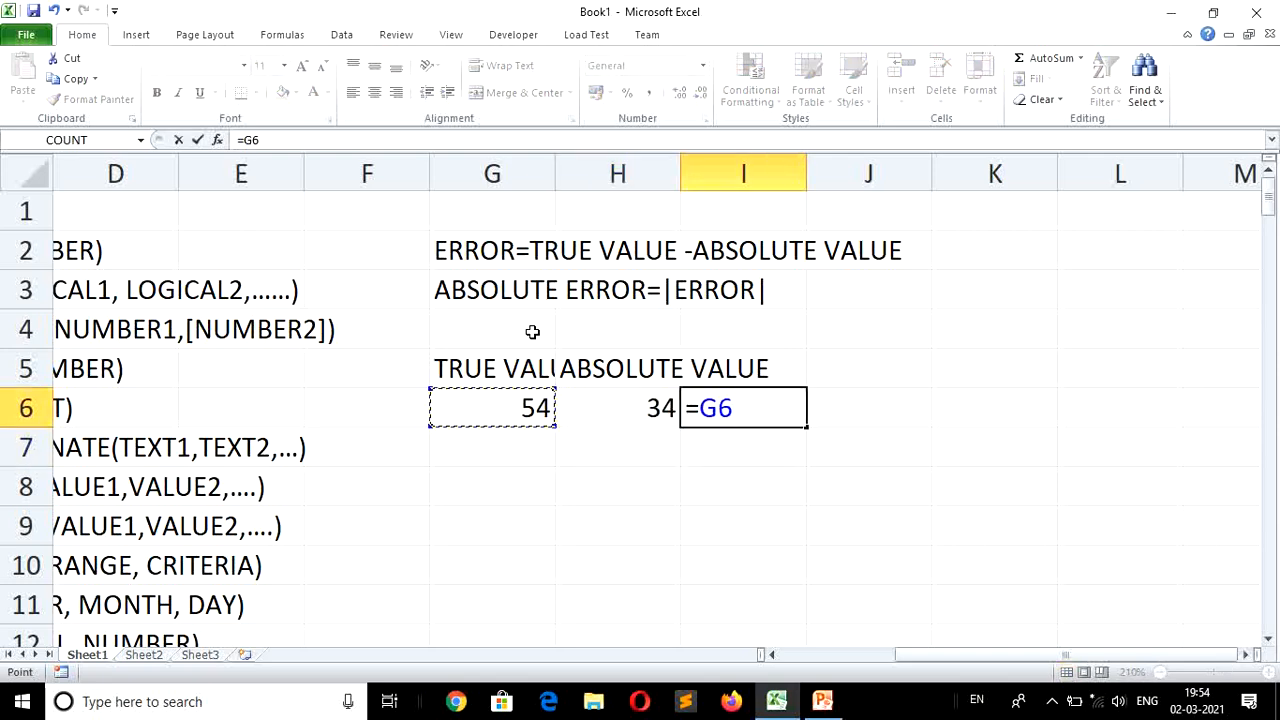
text(-H6)
key(Return)
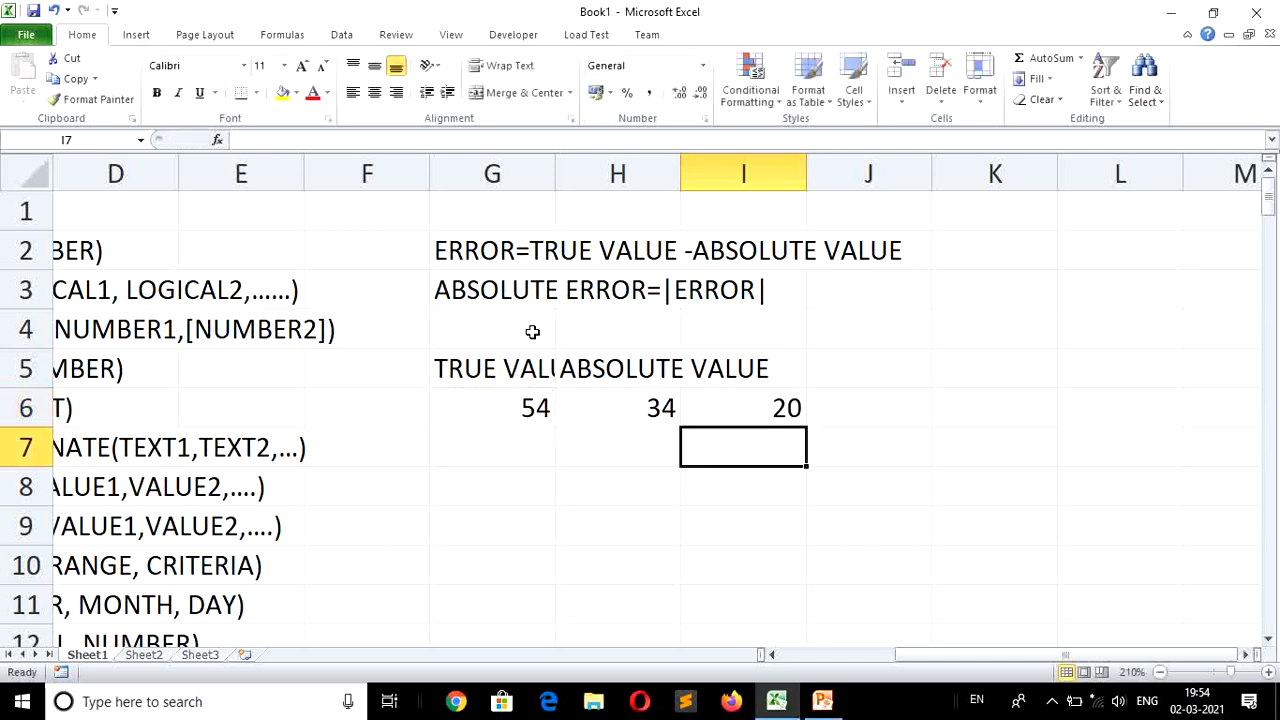
Enter 34 as the second true value in G7 and 45 as the absolute value in H7.
key(Left)
key(Left)
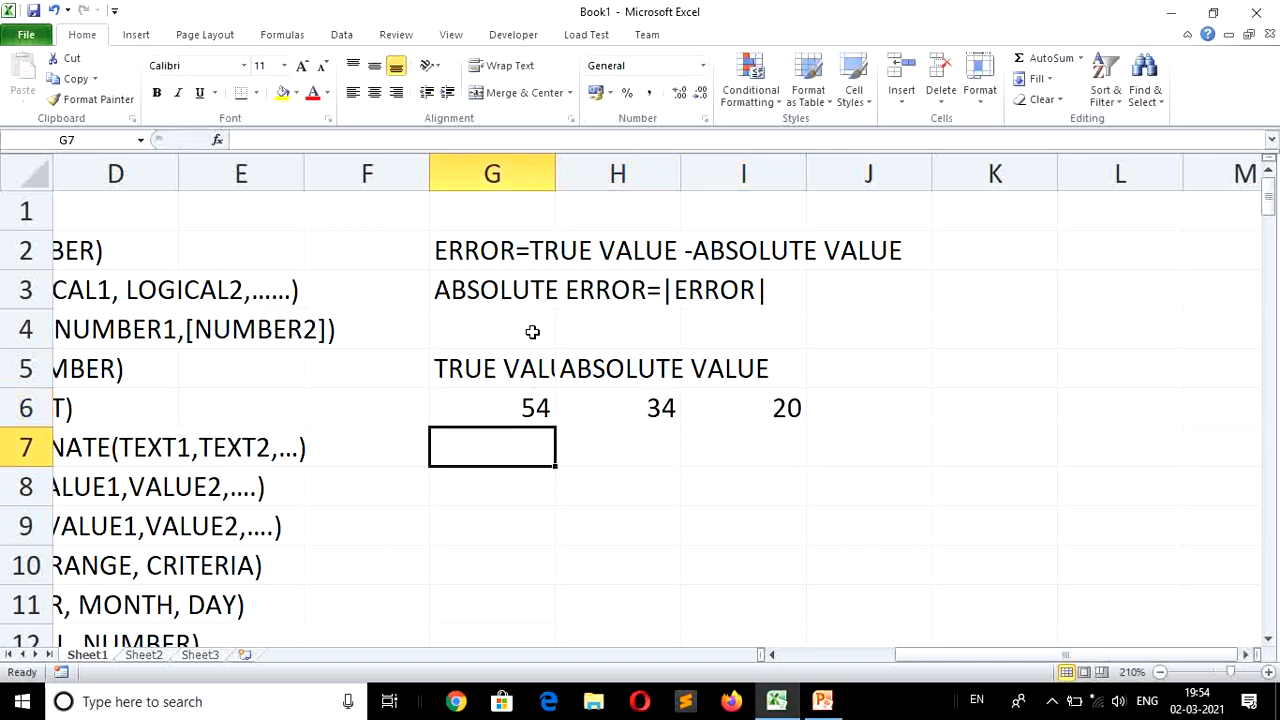
text(34)
key(Tab)
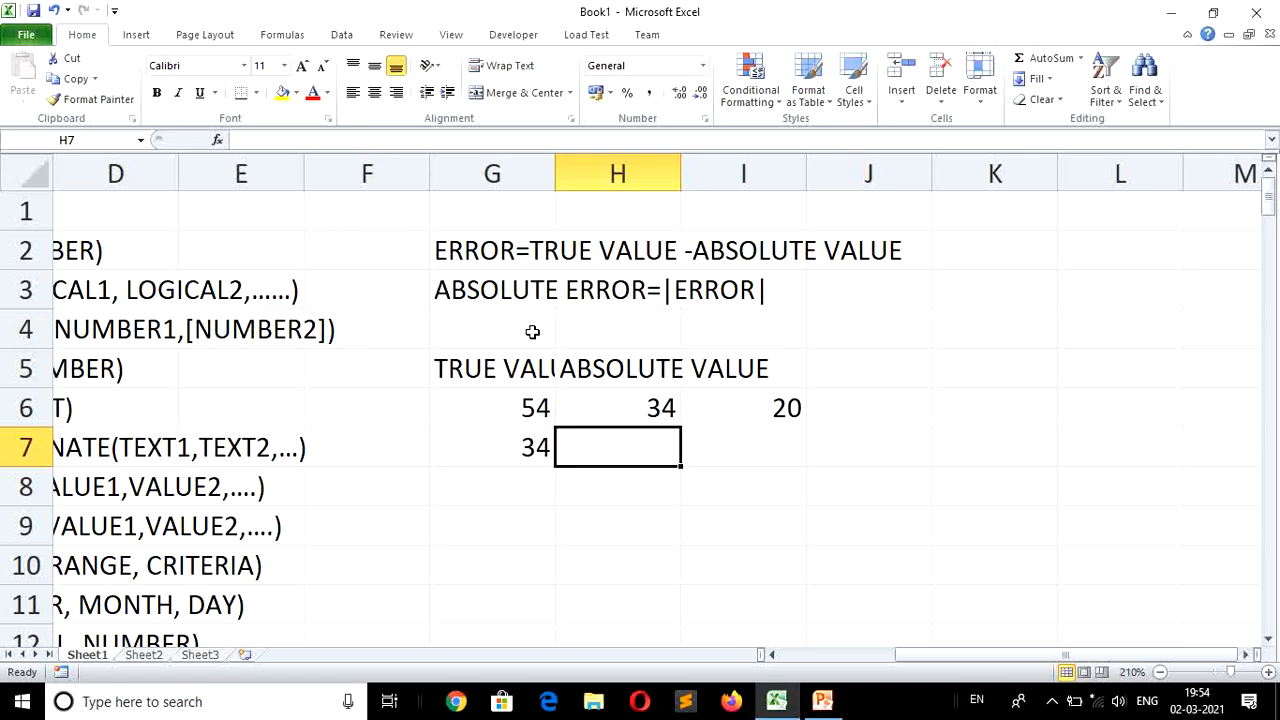
text(45)
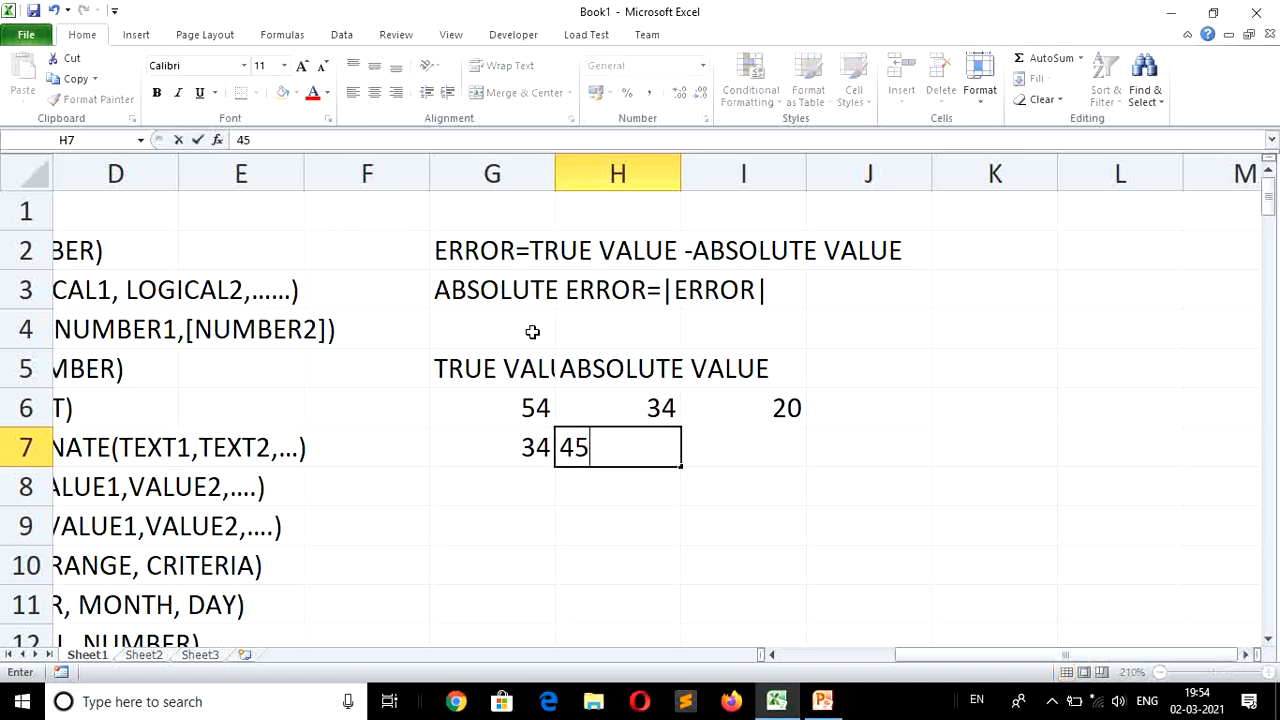
key(Tab)
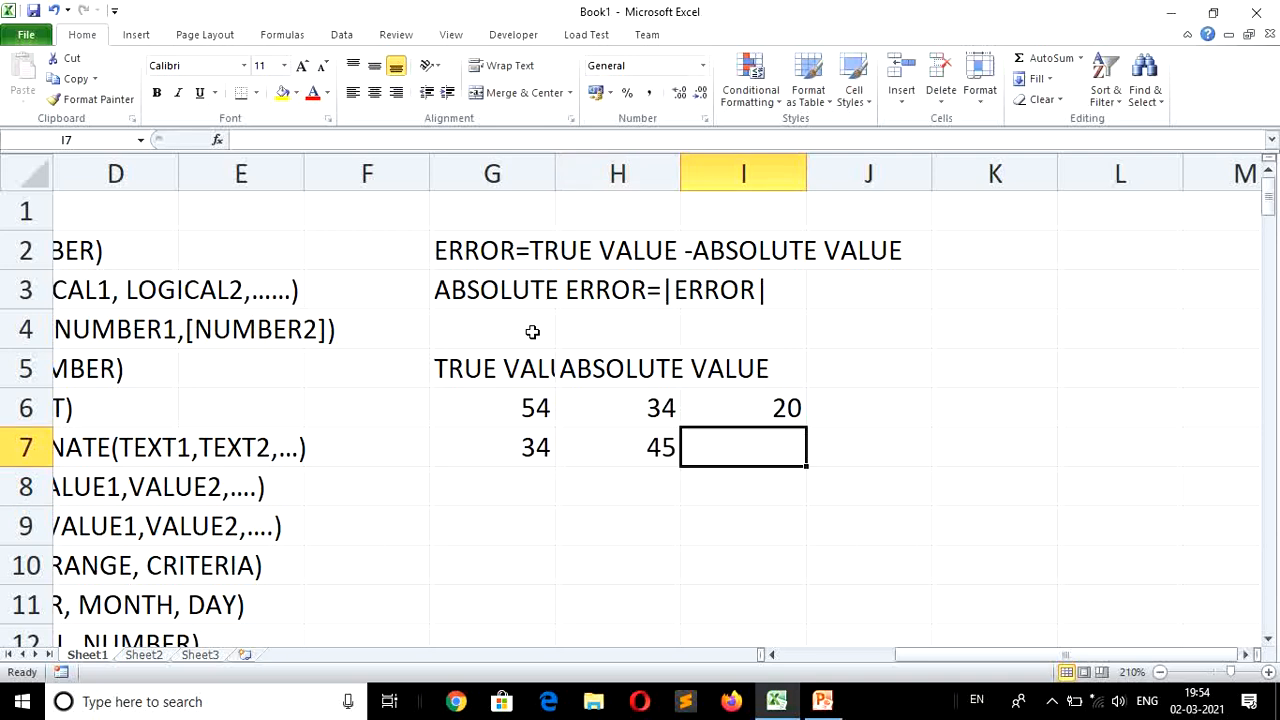
Calculate the second row's error in cell I7 with the formula =G7-H7.
text(=)
key(Left)
key(Left)
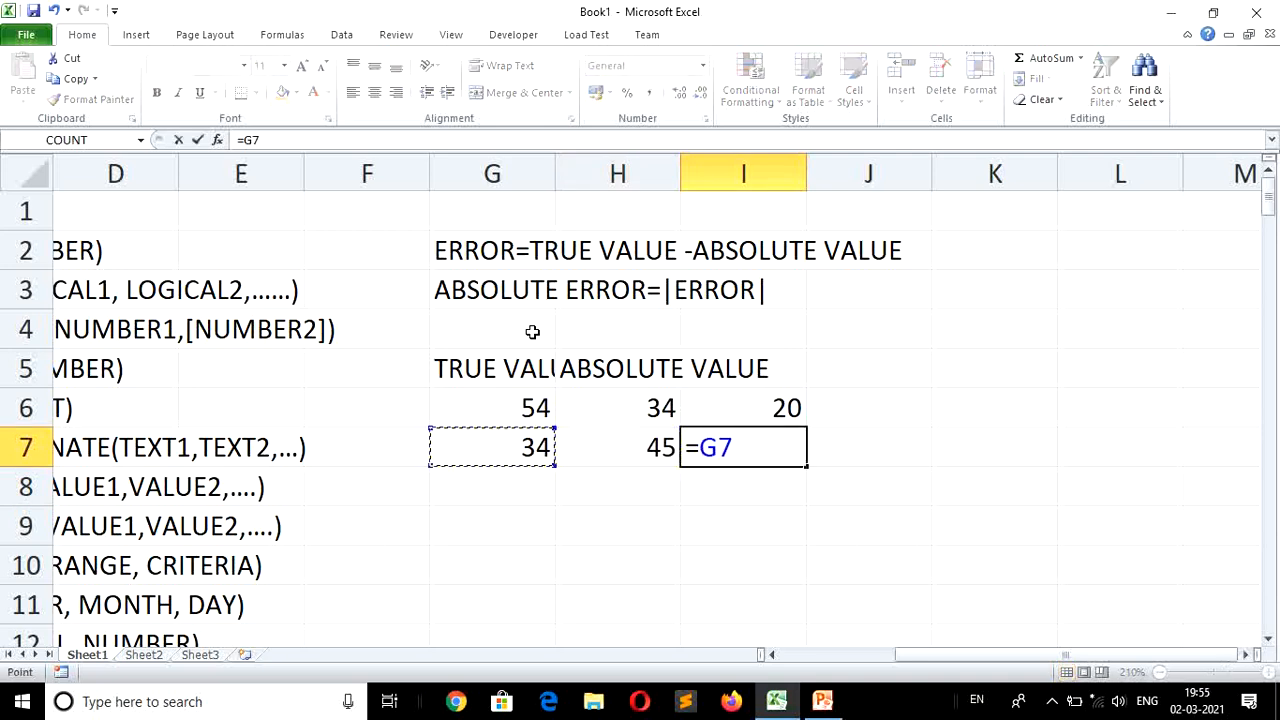
text(-)
key(Left)
key(Return)
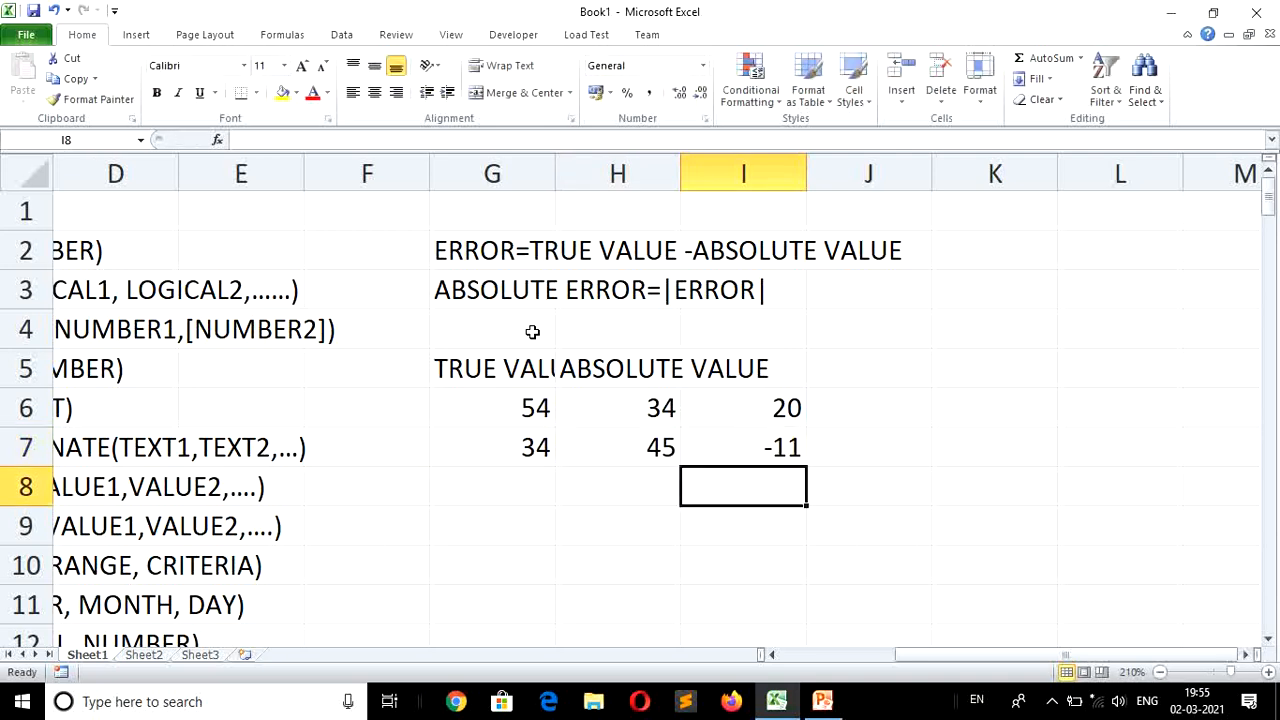
Calculate the absolute error of the second row in cell J7 with the formula =ABS(I7).
key(Up)
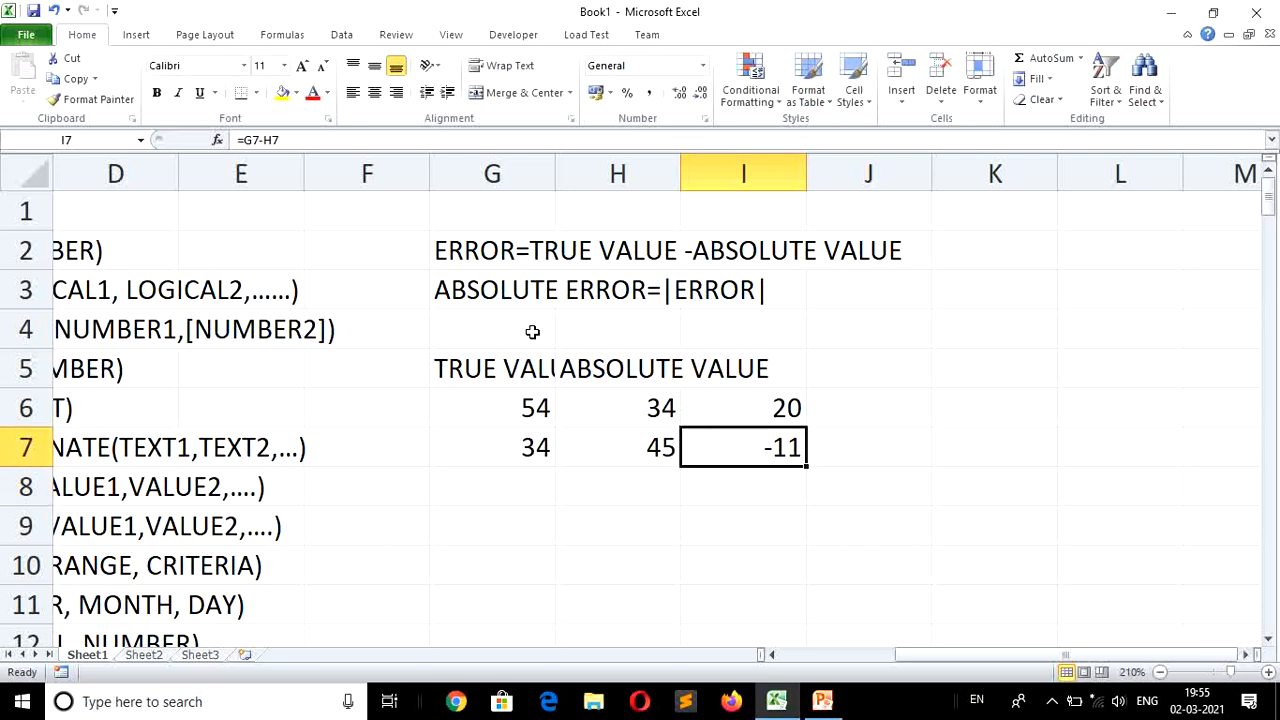
key(Right)
text(=)
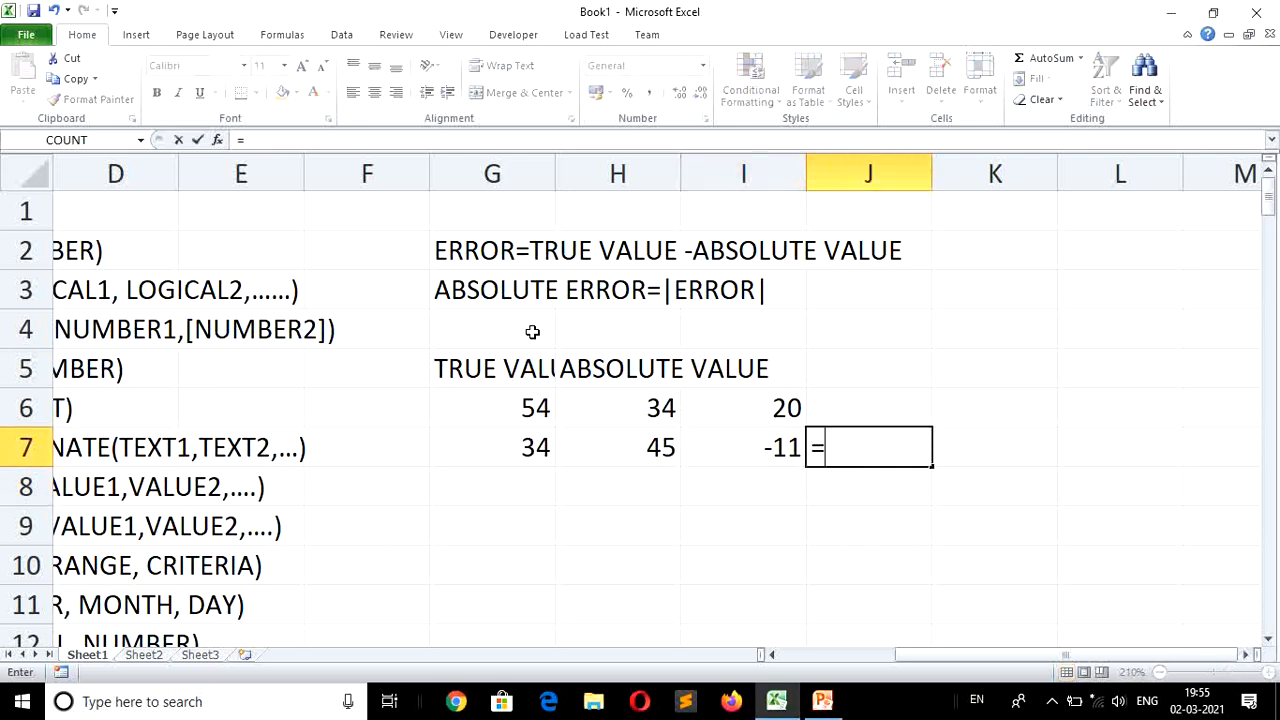
text(ABS()
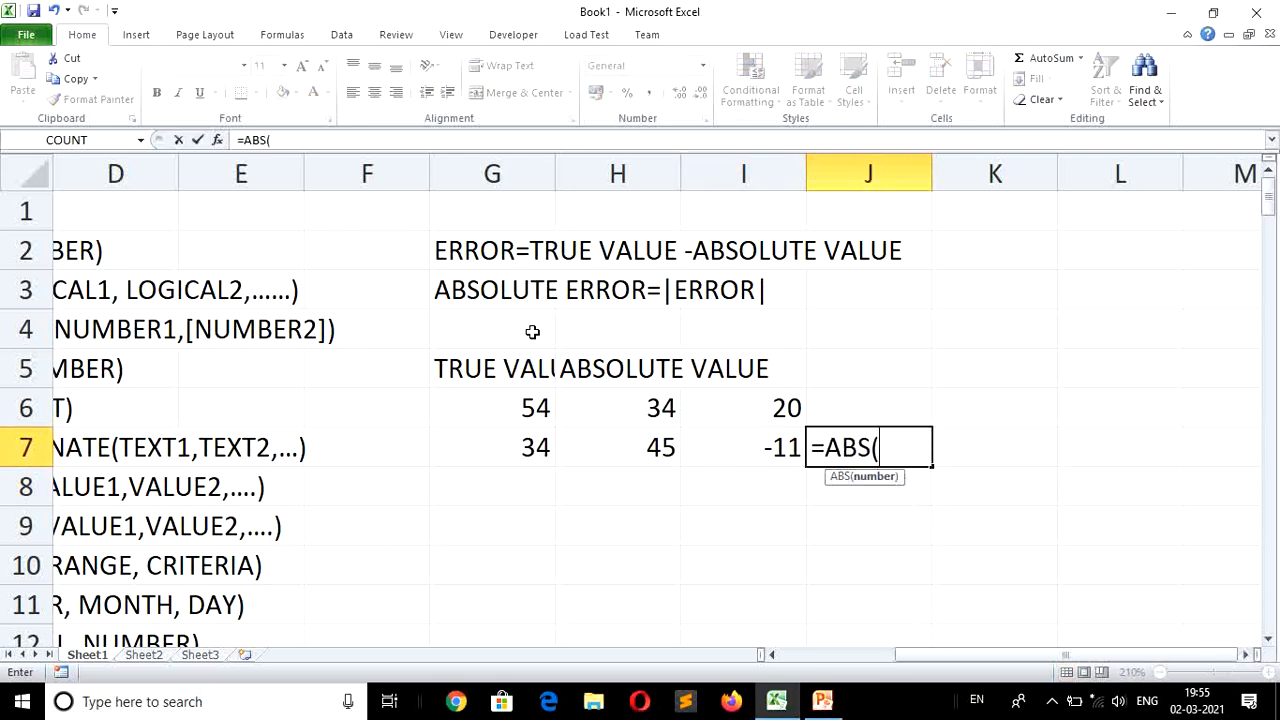
key(Left)
key(Return)
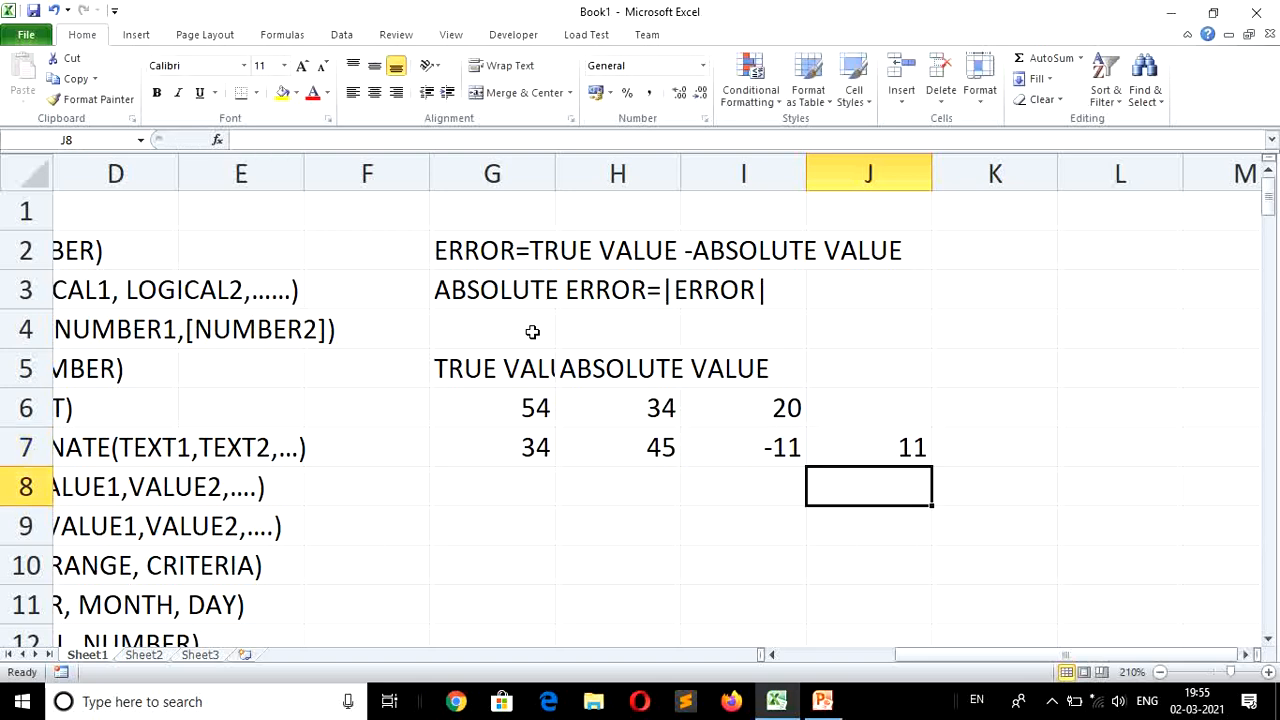
Calculate the absolute error directly from the two values in cell H9 with the formula =ABS(G7-H7).
key(Left)
key(Left)
key(Left)
key(Right)
key(Right)
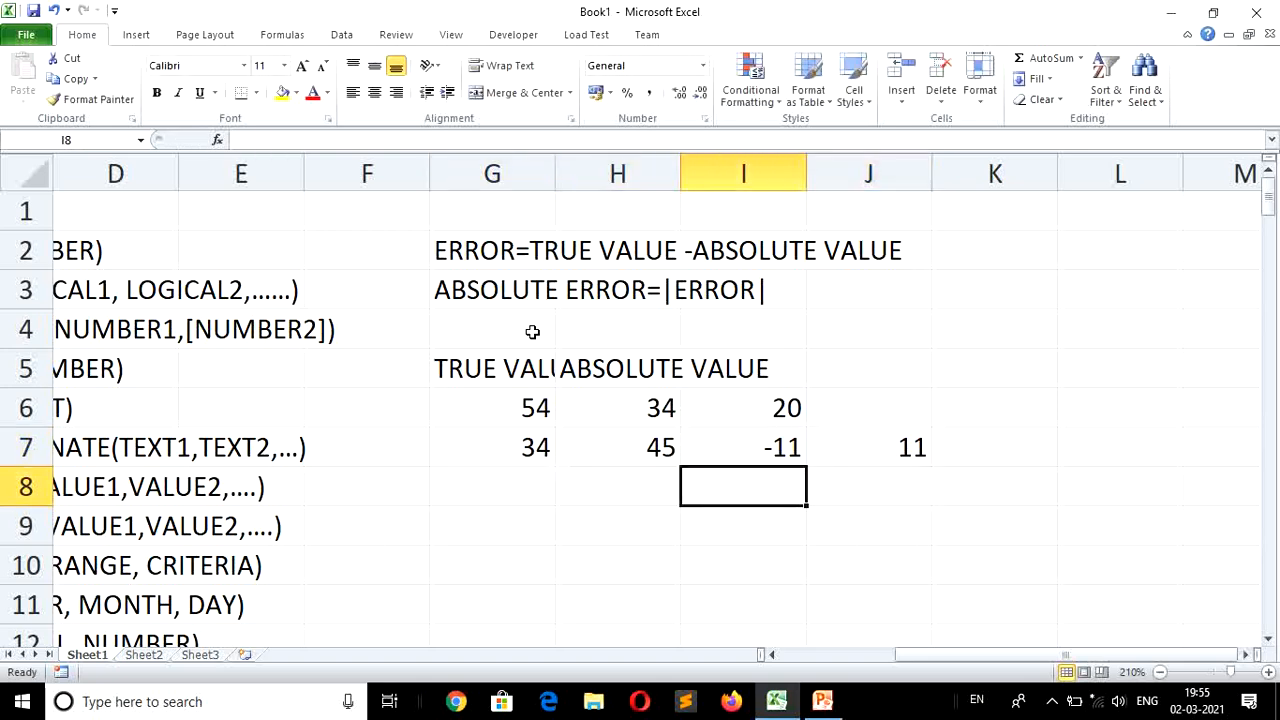
key(Down)
key(Left)
text(=)
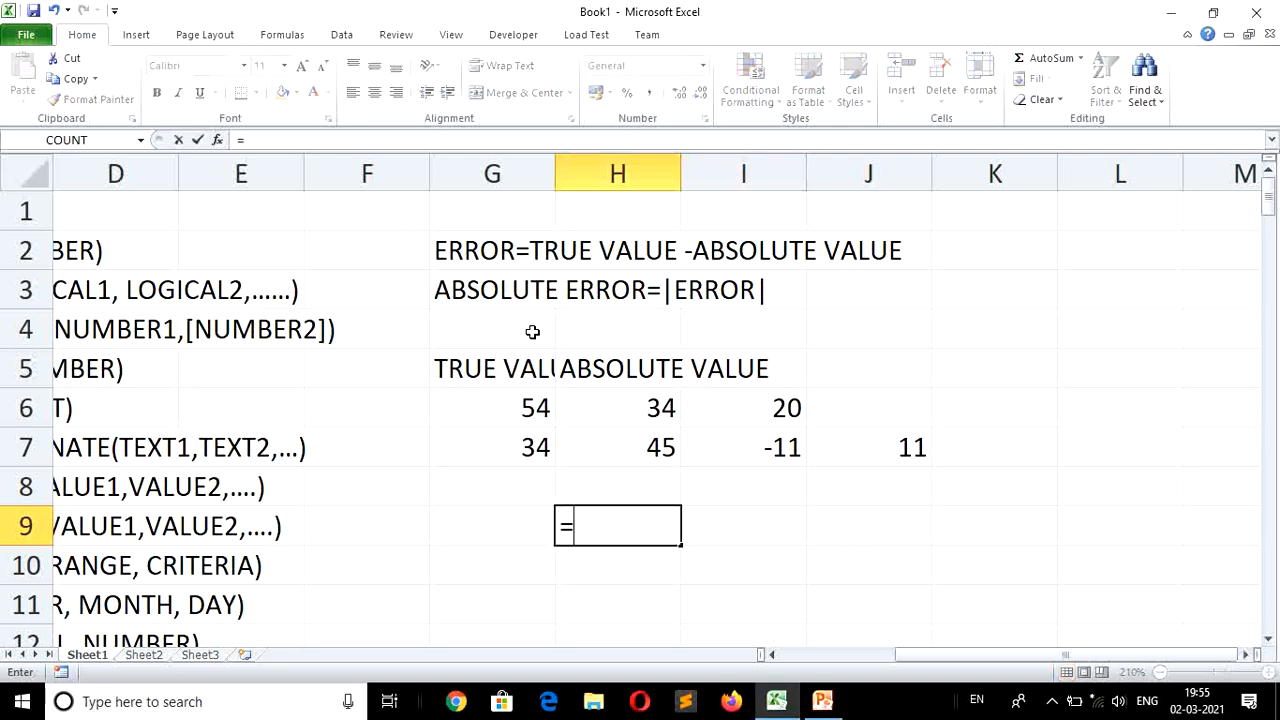
text(ABS*)
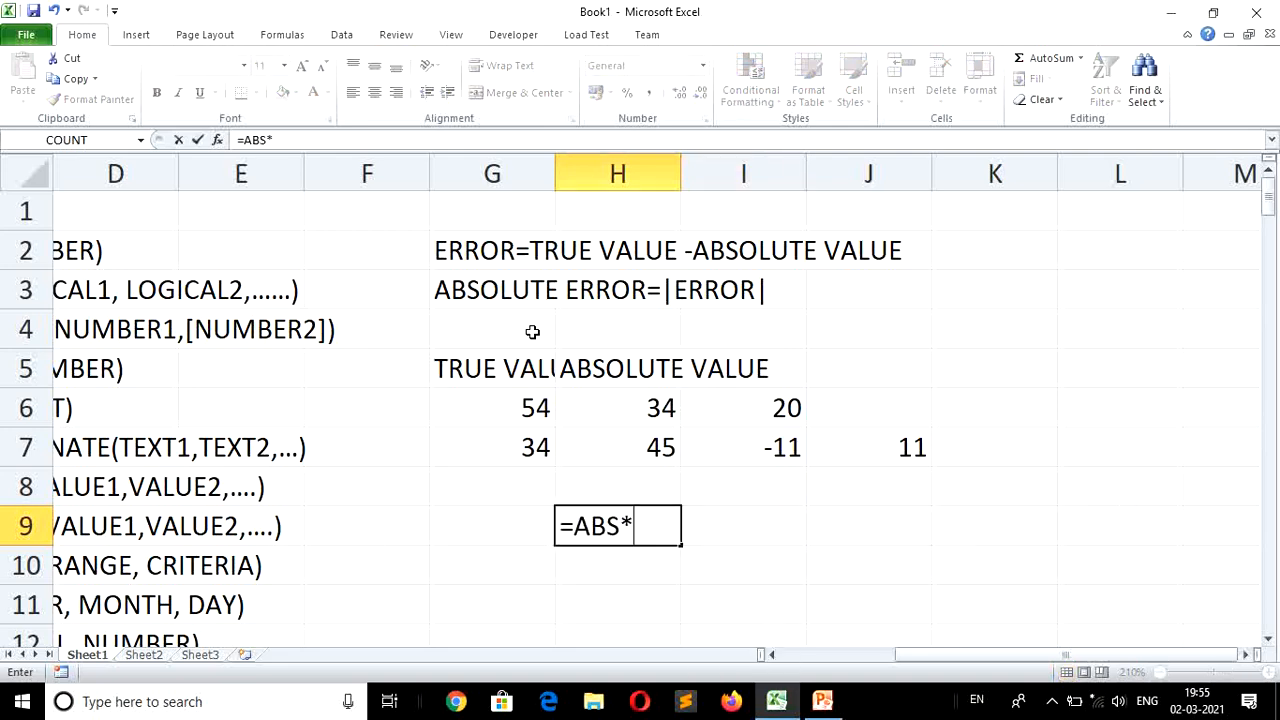
key(BackSpace)
text(()
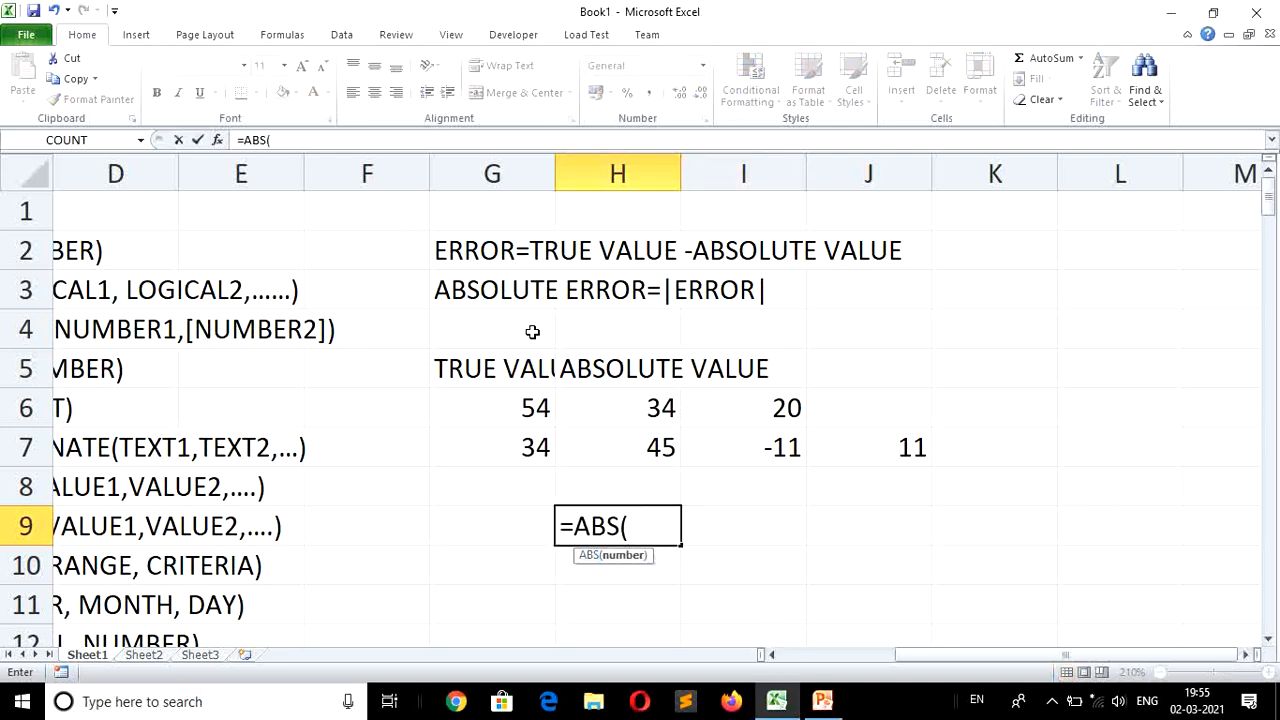
key(Up)
key(Up)
key(Left)
text(-)
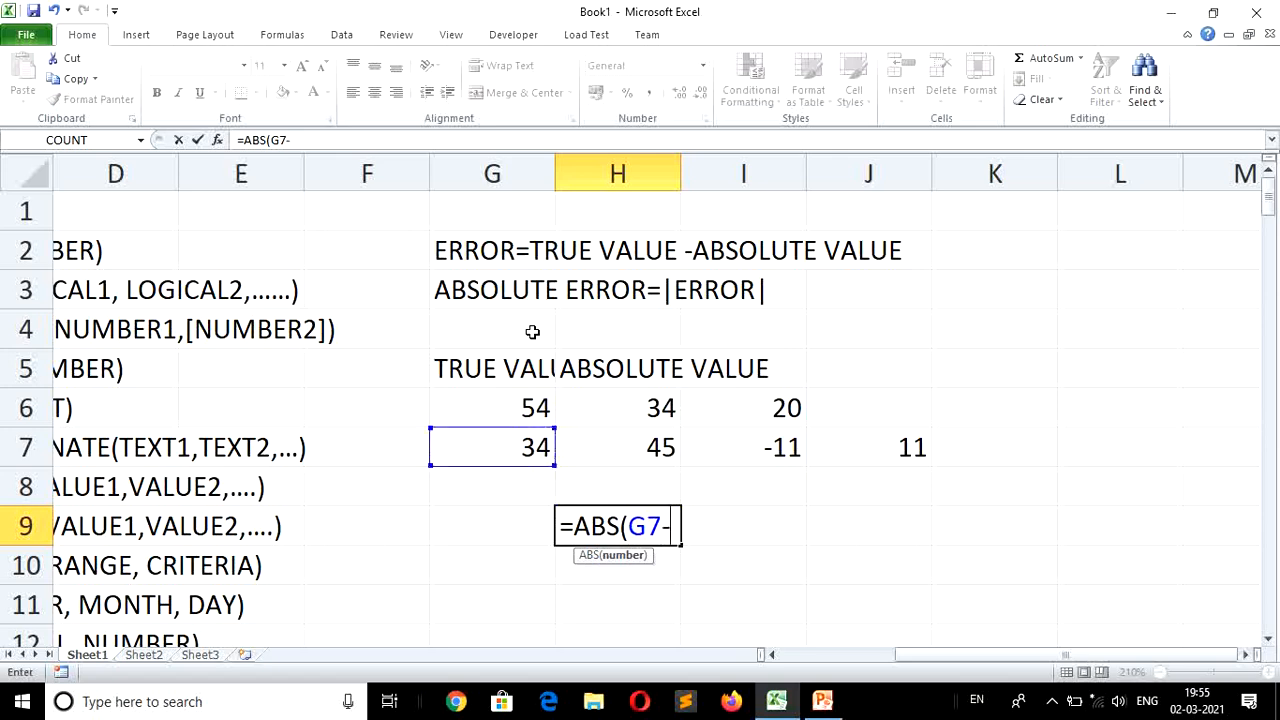
key(Up)
key(Up)
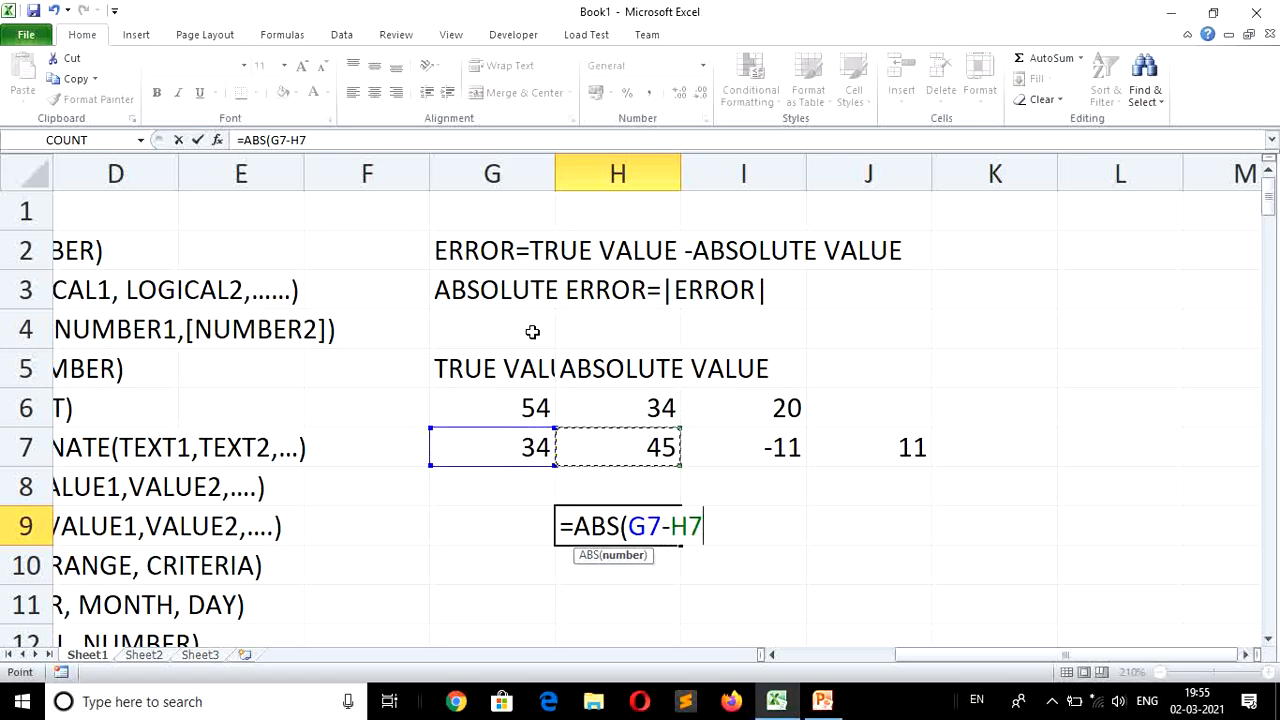
text())
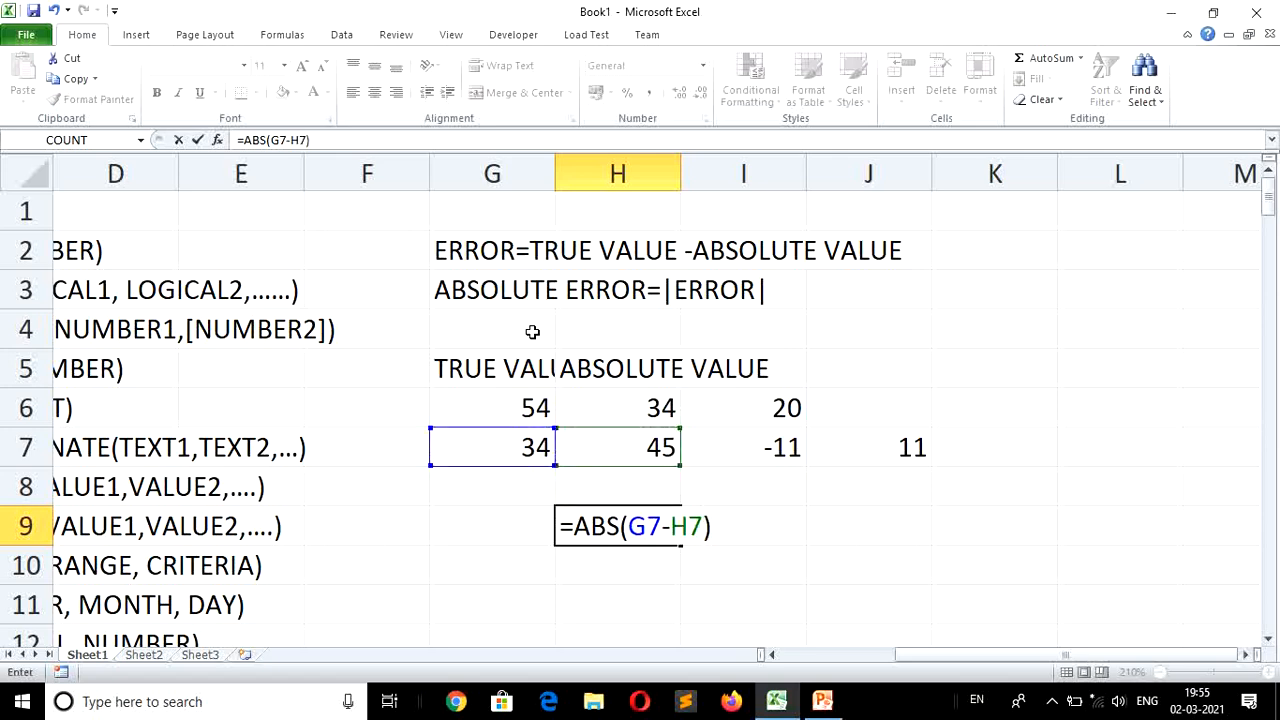
key(Return)
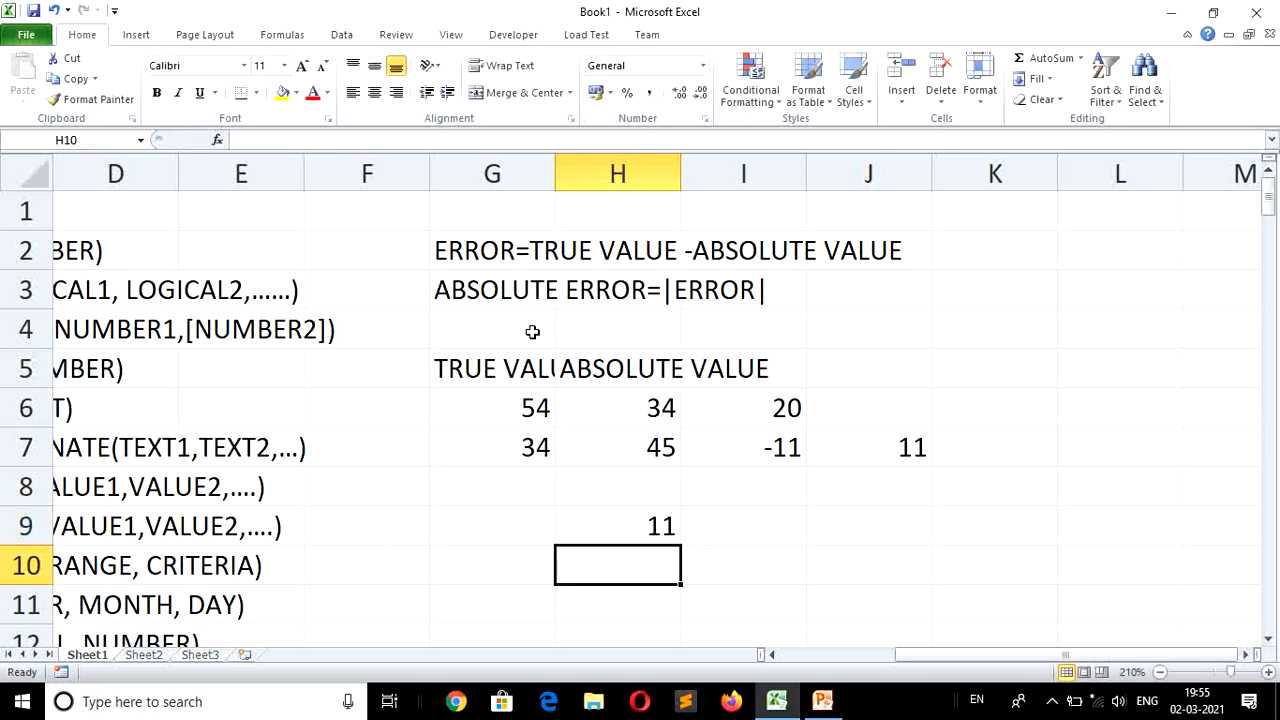
Enter the number 25 in cell J9 as the sample value for a square root.
key(Down)
key(Right)
key(Right)
key(Up)
key(Up)
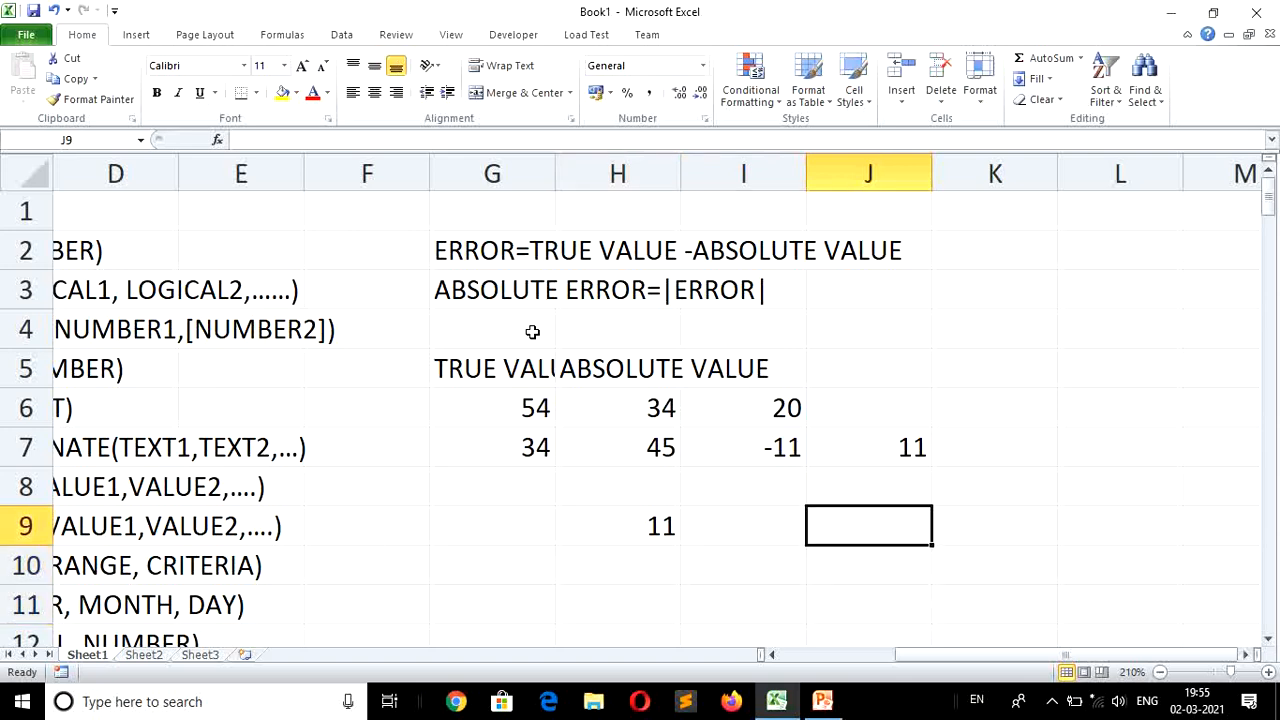
text(25)
key(Return)
Calculate the square root of the sample value in cell J10 with the formula =SQRT(J9).
key(Left)
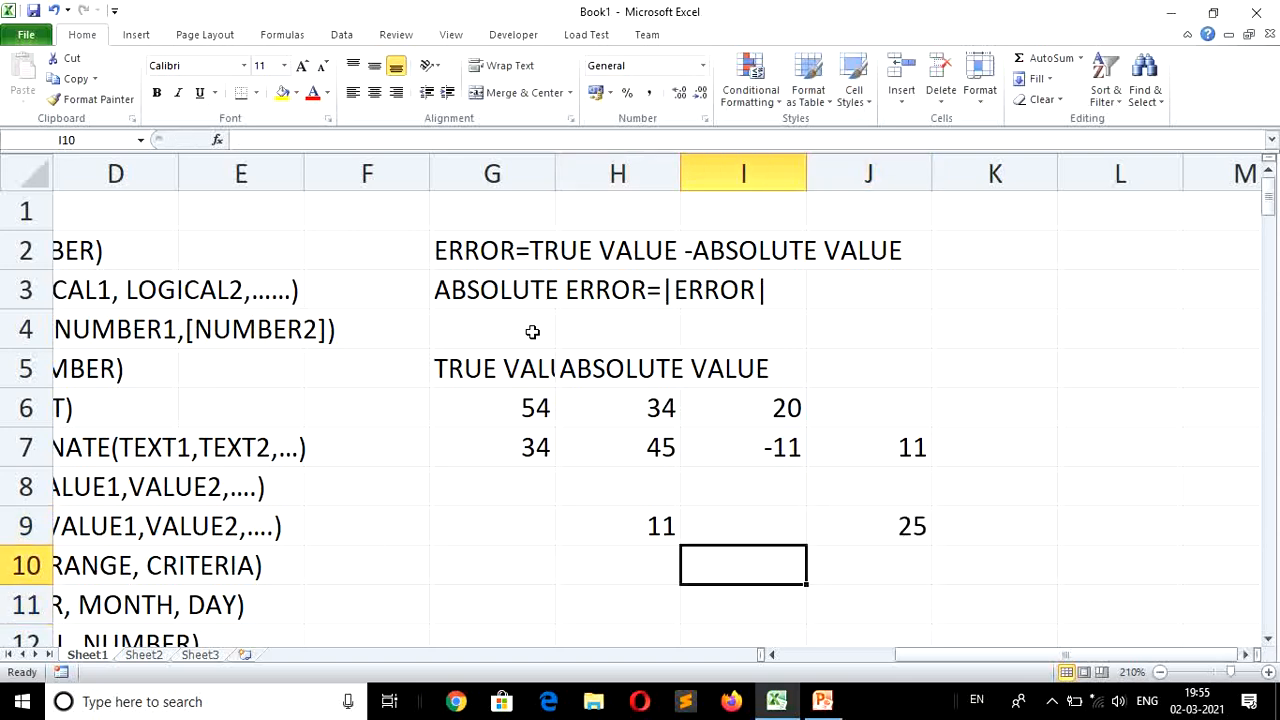
key(Right)
text(=)
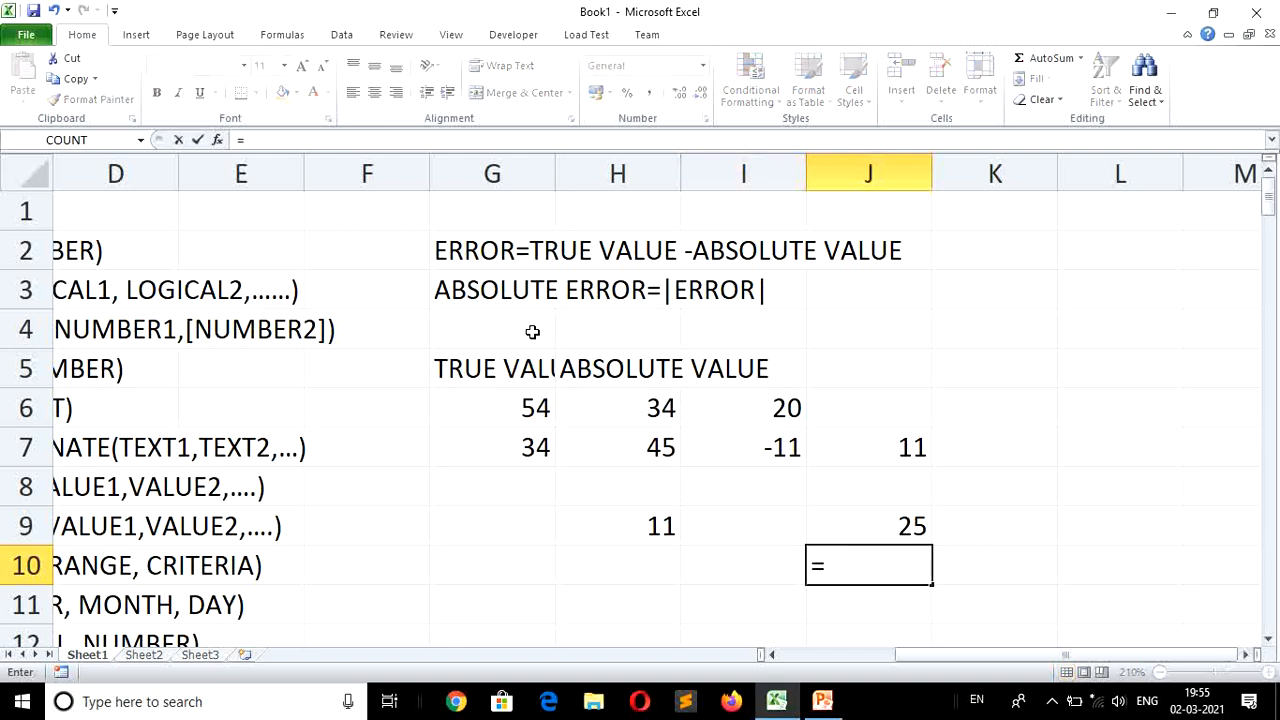
text(SQRT()
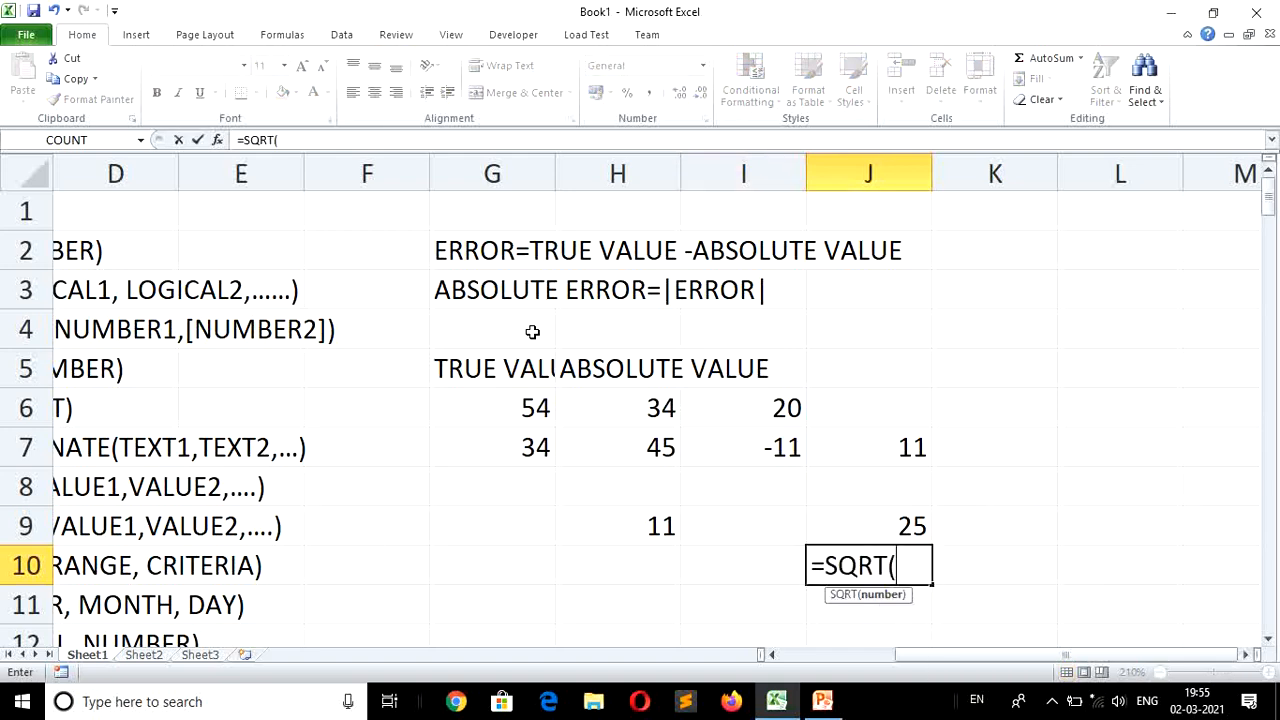
key(Up)
key(Return)
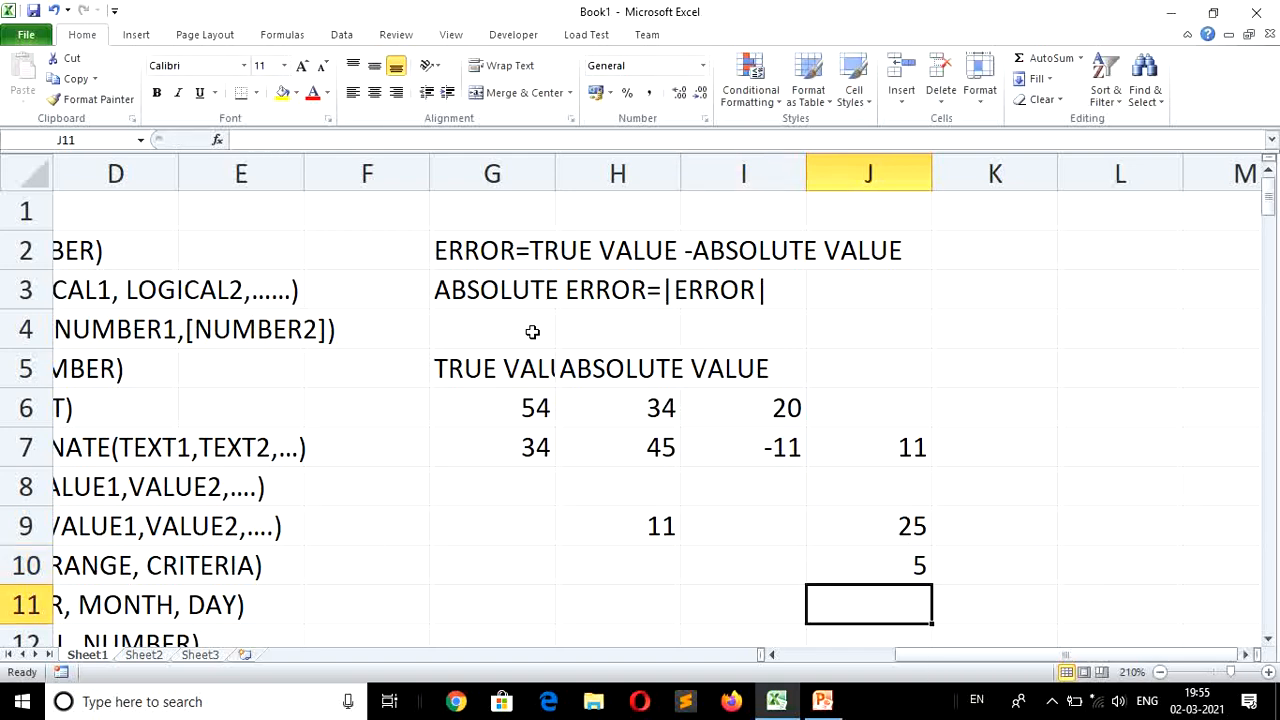
Enter the negative number -36 in cell K9, beside the first square-root sample value.
key(Right)
key(Up)
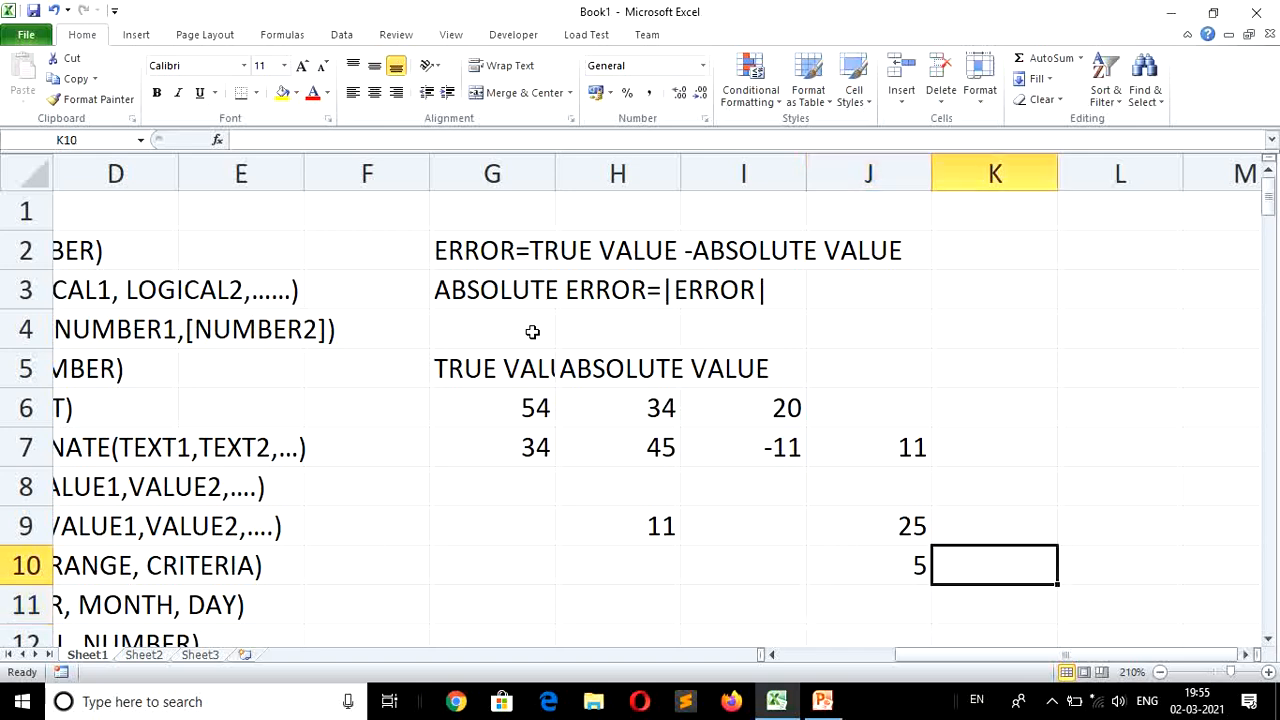
key(Up)
text(-)
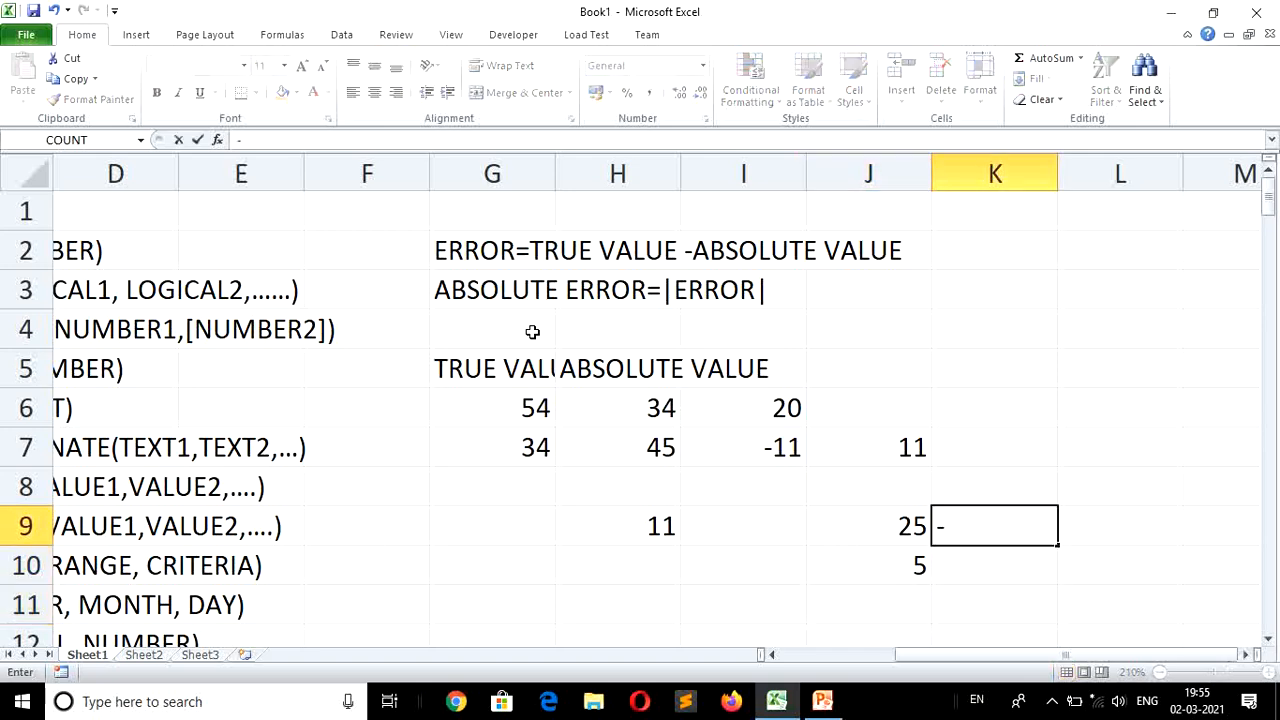
text(36)
key(Return)
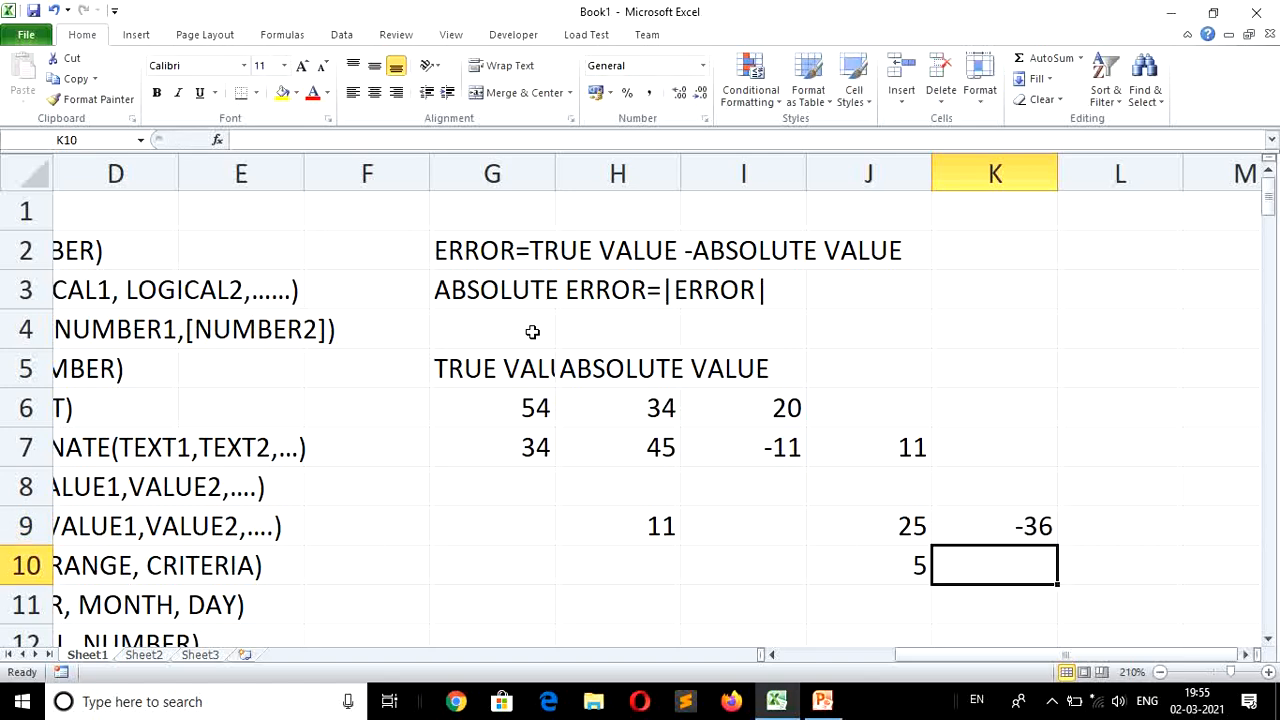
Apply the square-root formula =SQRT(K9) to the negative number, placing it in cell K10.
text(=SQ)
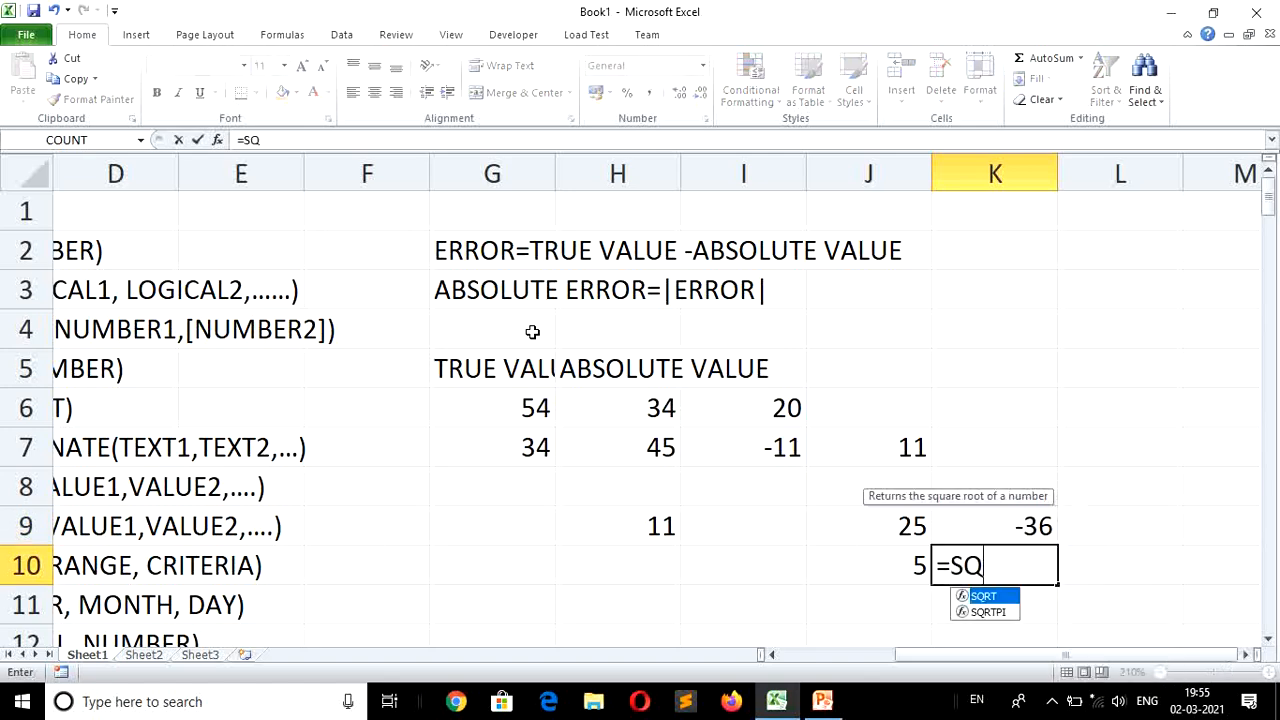
text(RT(K9)
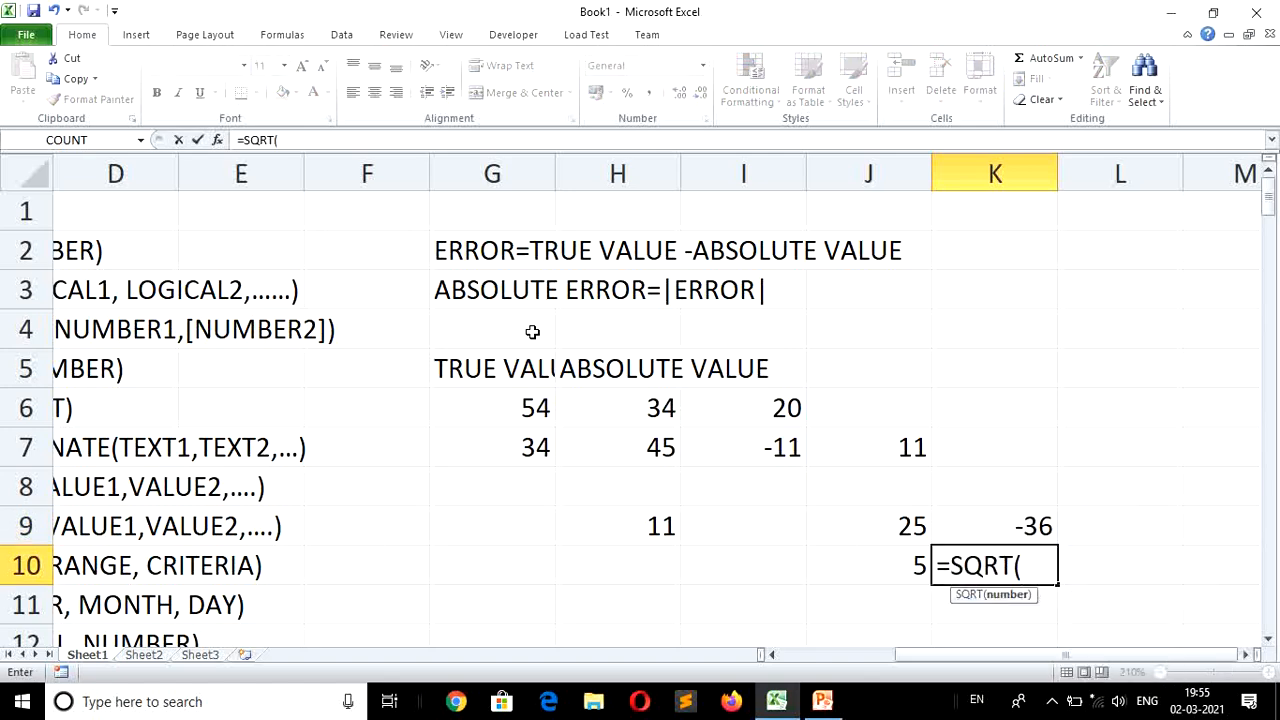
key(Return)
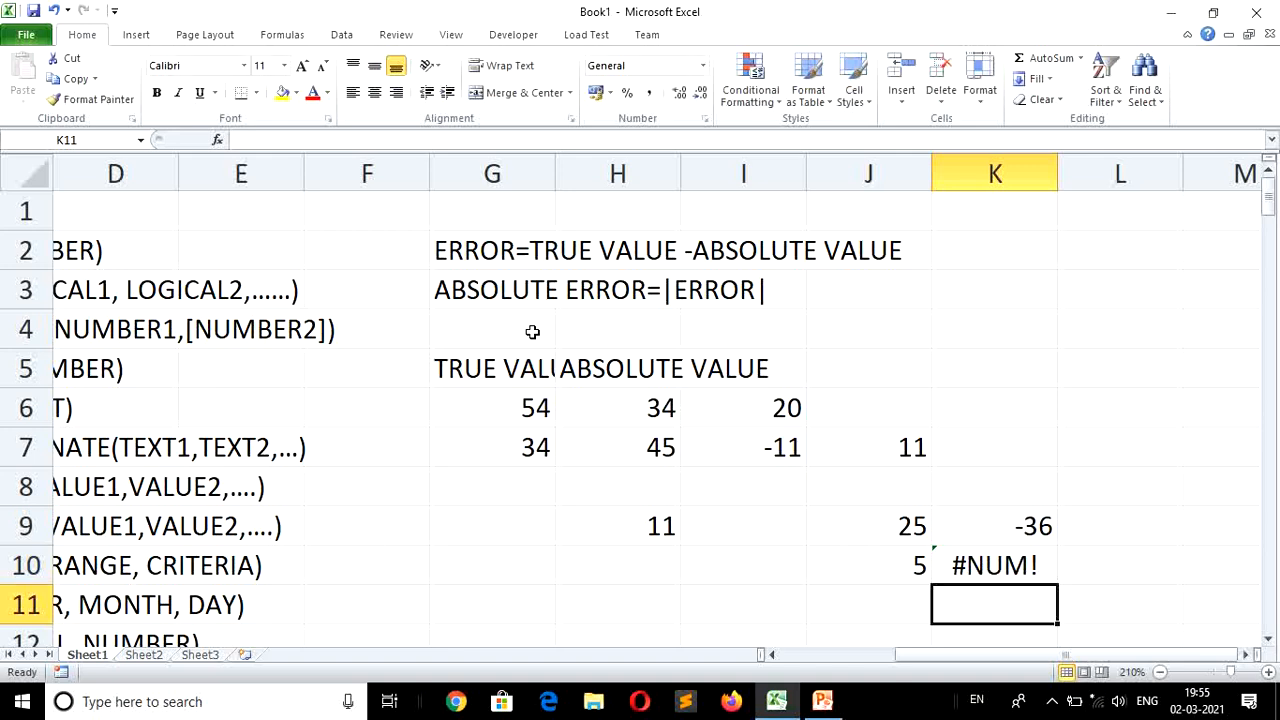
Calculate the square root of the negative number's absolute value in cell I11 with the formula =SQRT(ABS(K9)).
key(Down)
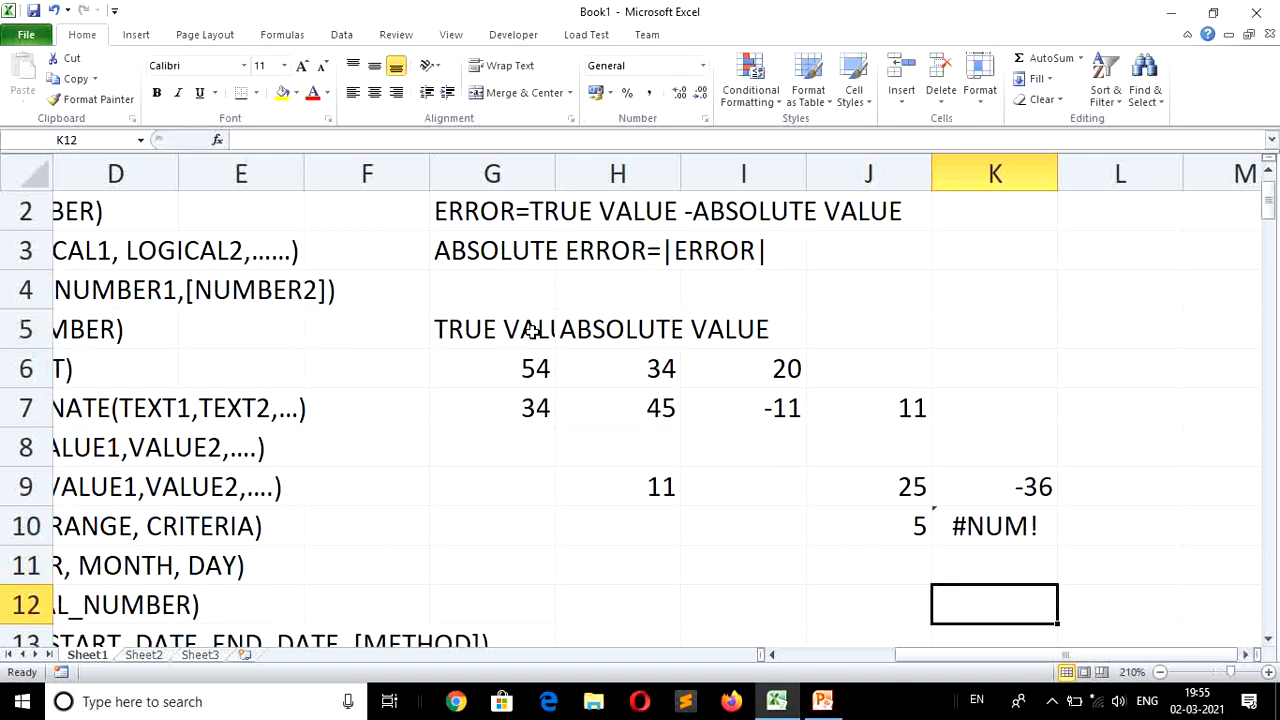
key(Up)
key(Down)
key(Left)
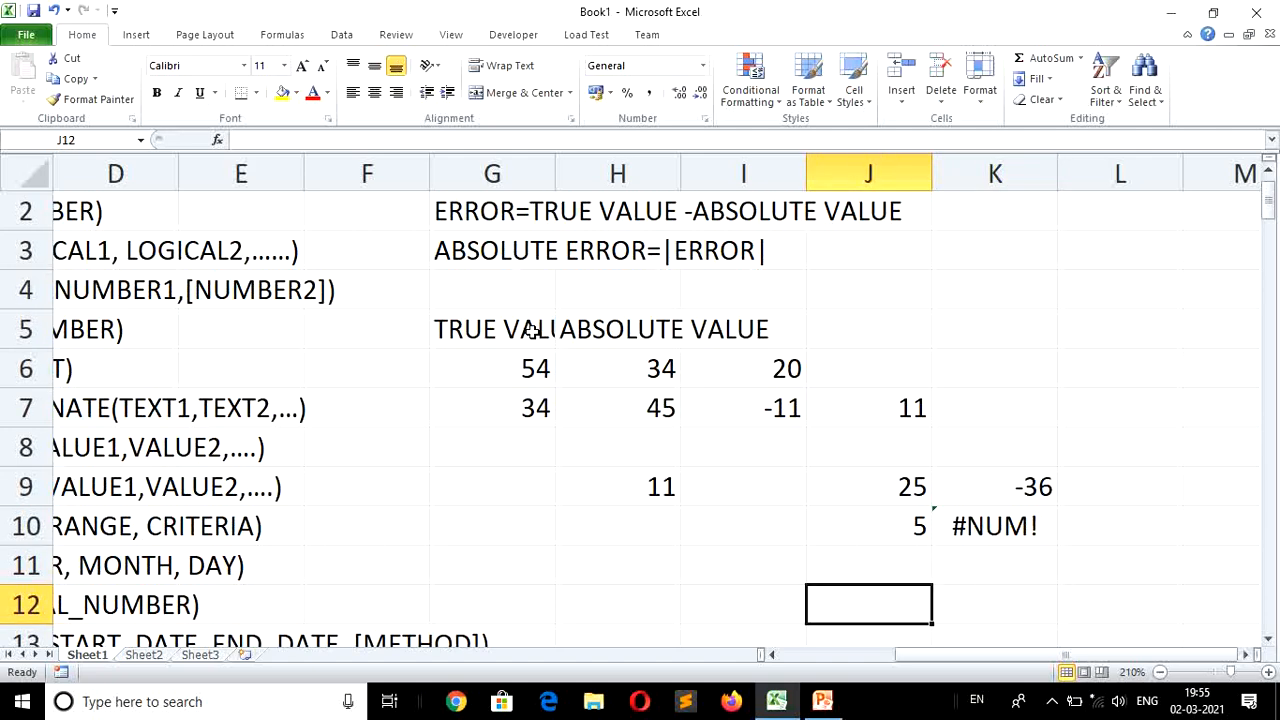
key(Left)
key(Up)
text(=)
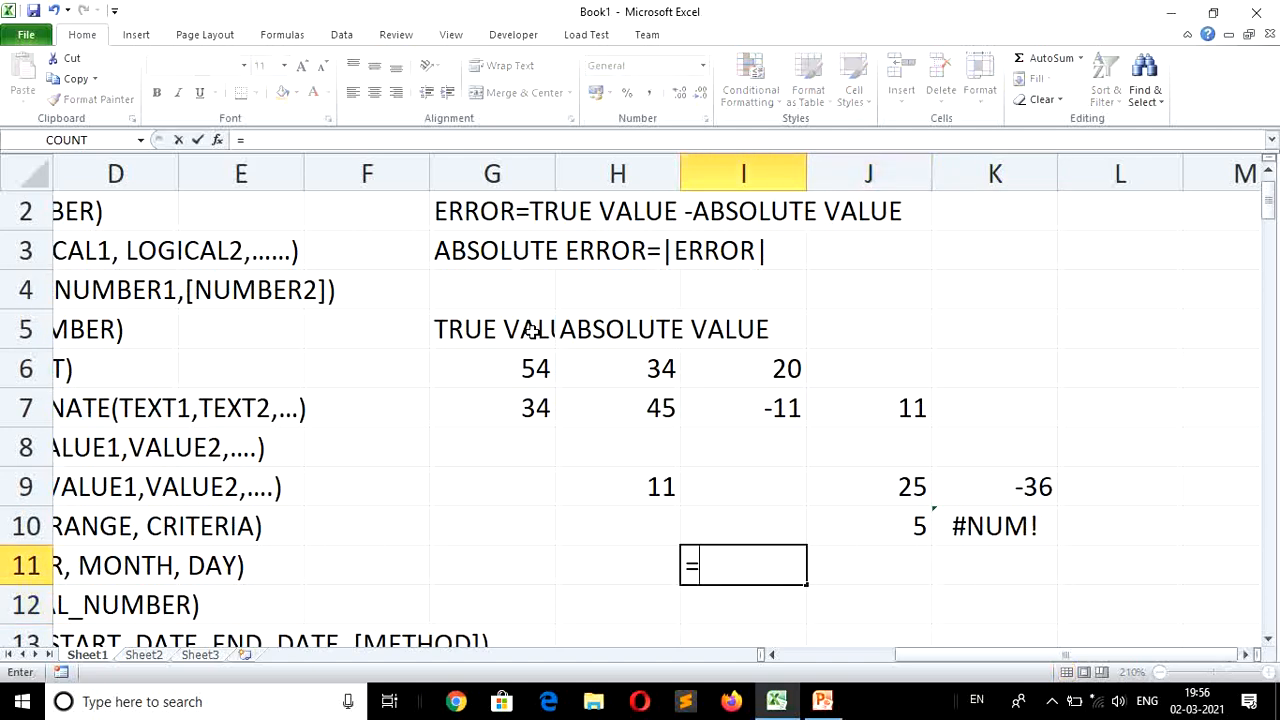
text(S)
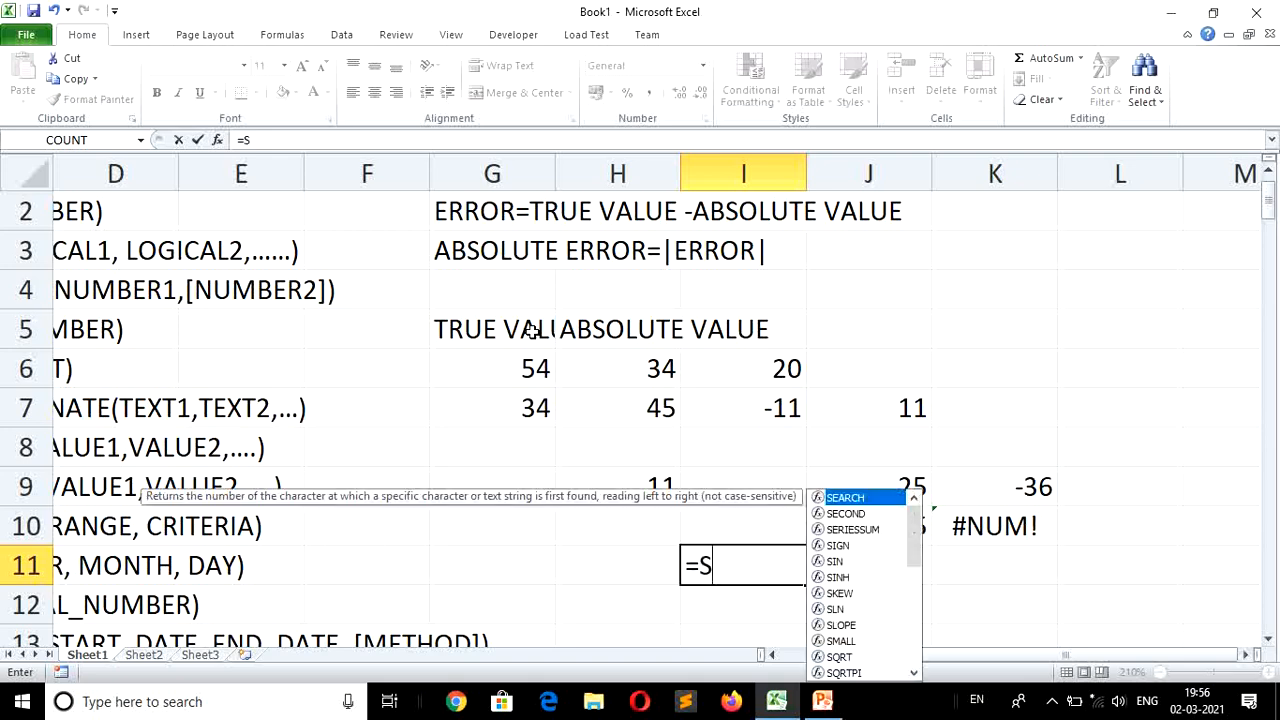
text(QRT()
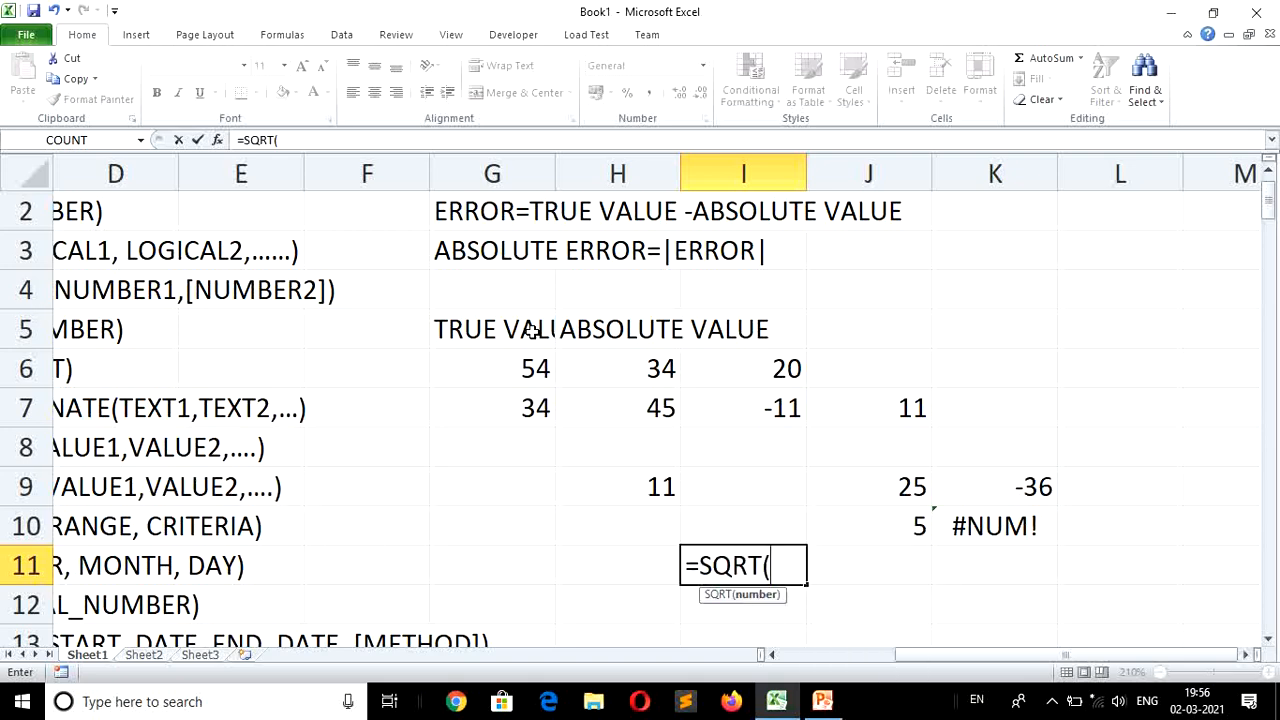
text(ABS)
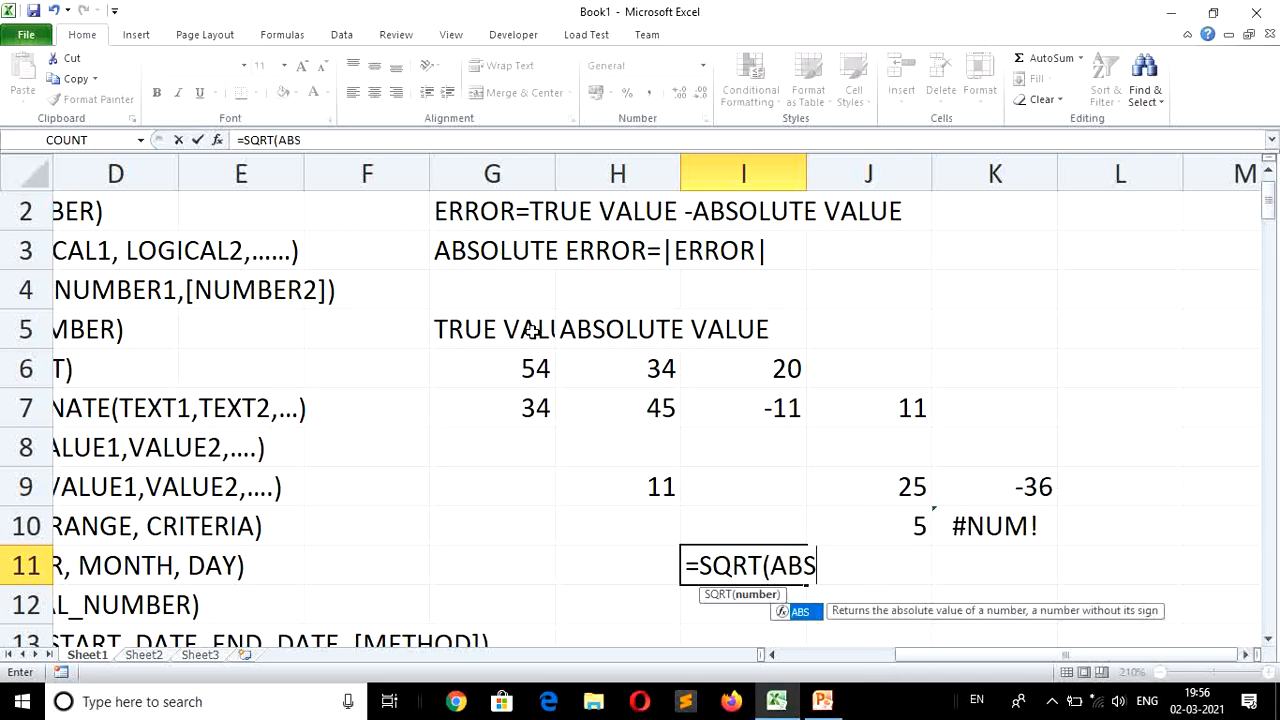
text(()
key(Up)
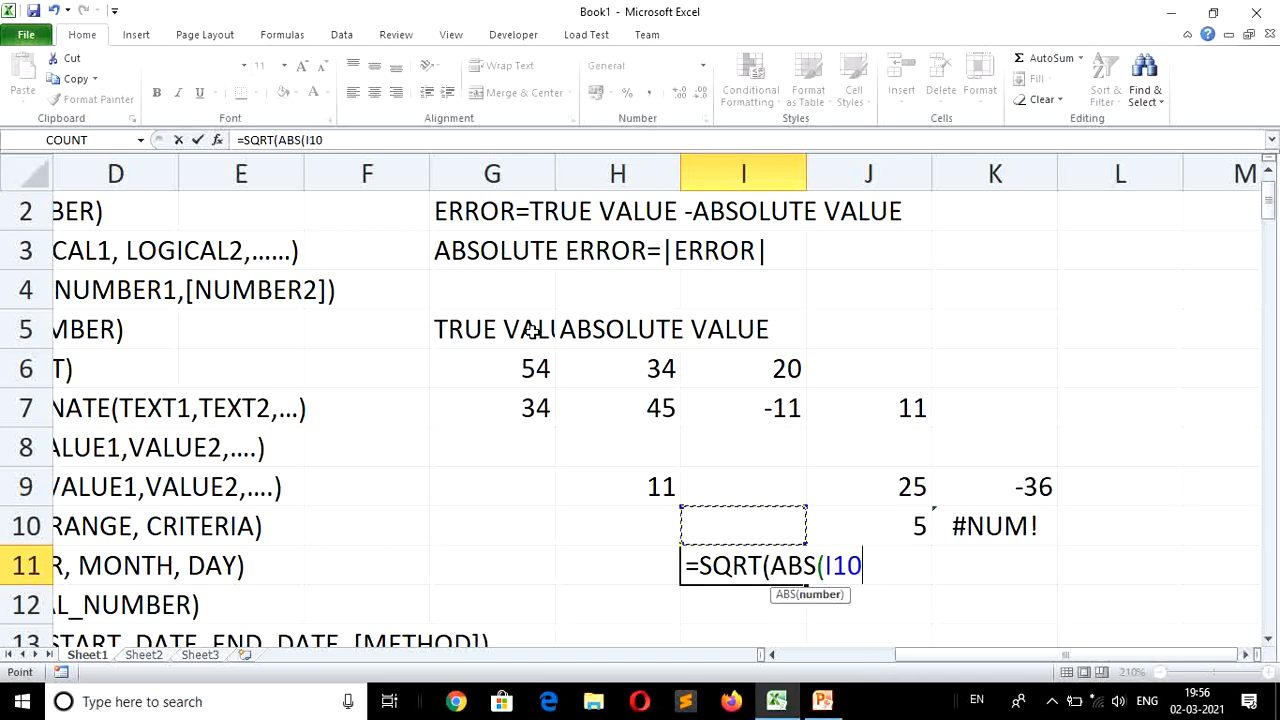
key(Up)
key(Right)
key(Right)
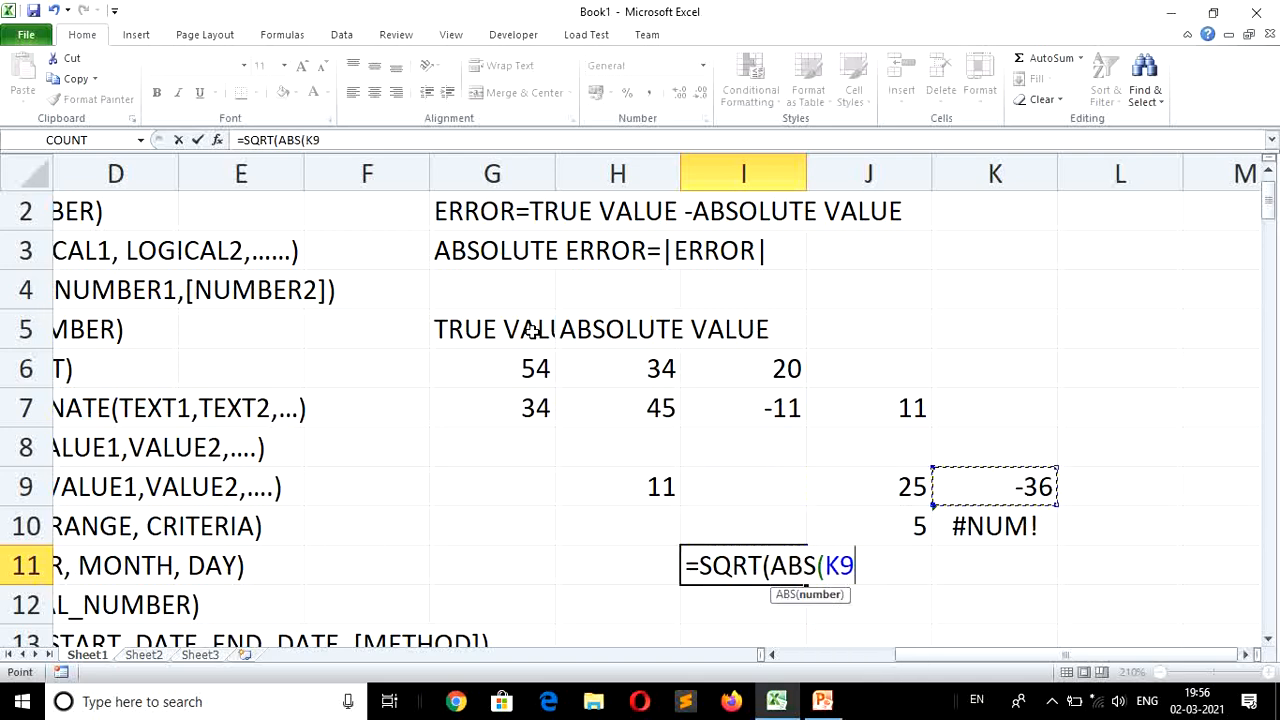
text())
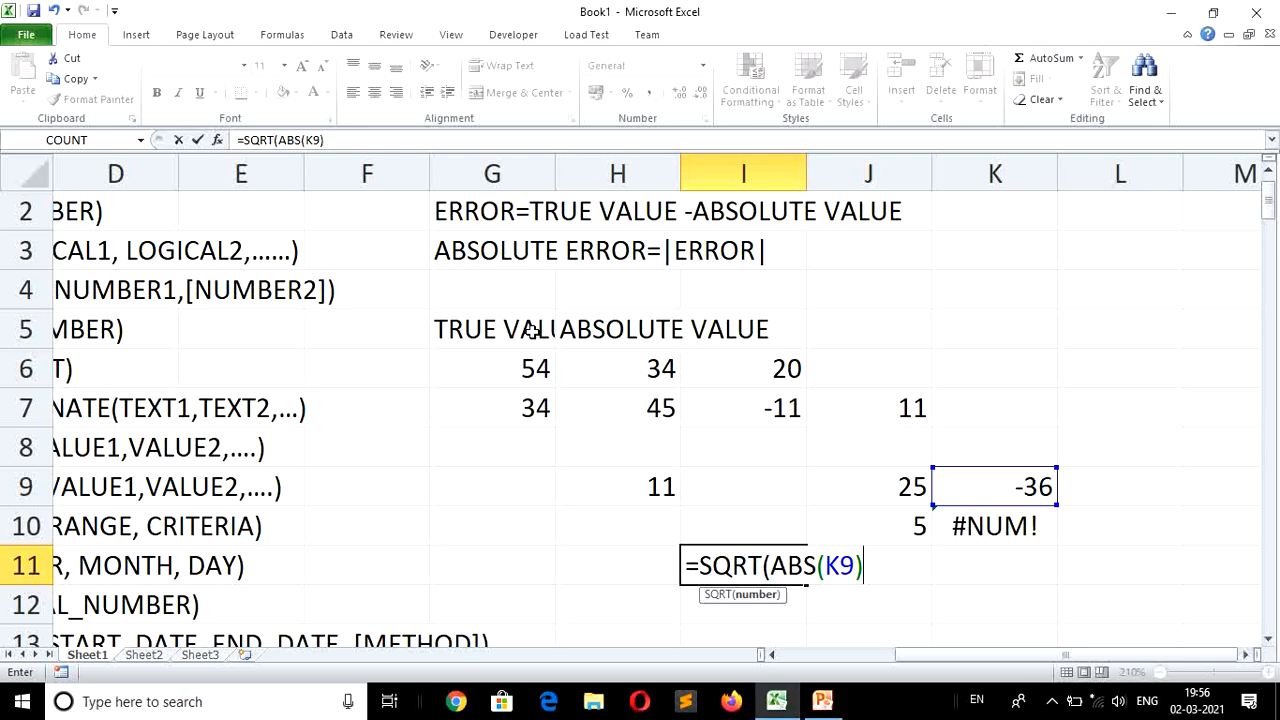
text())
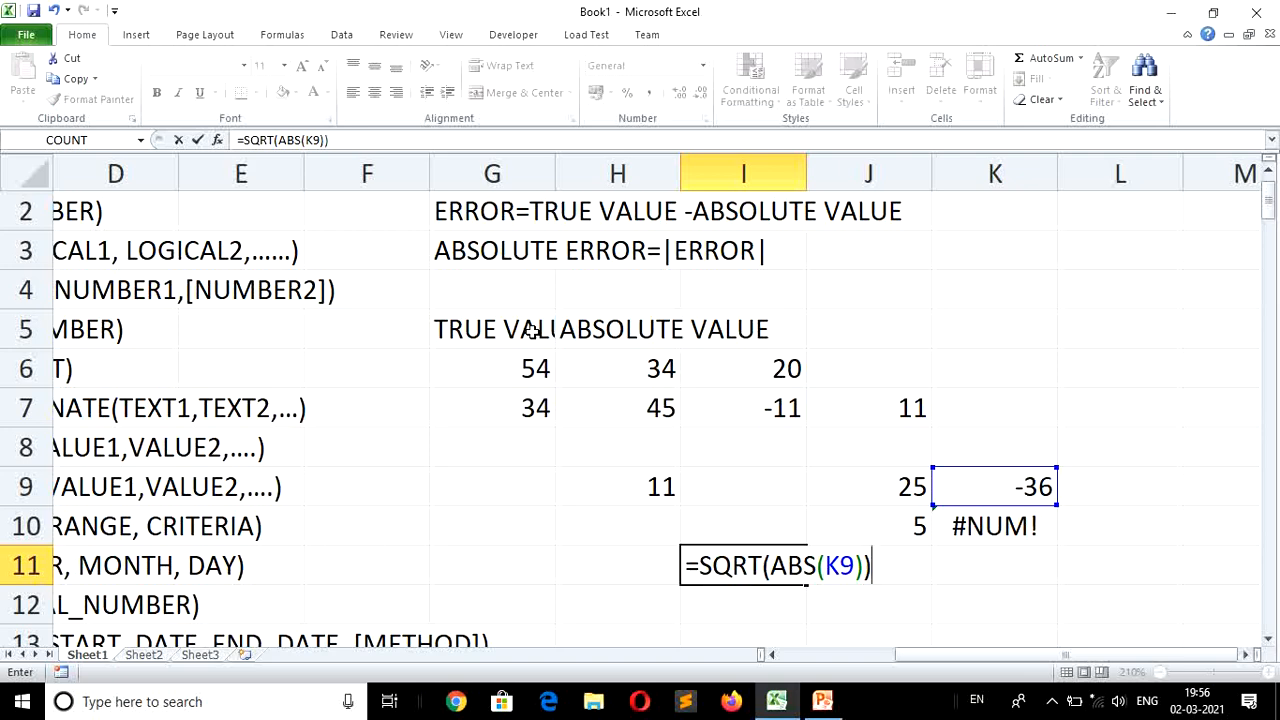
key(Return)
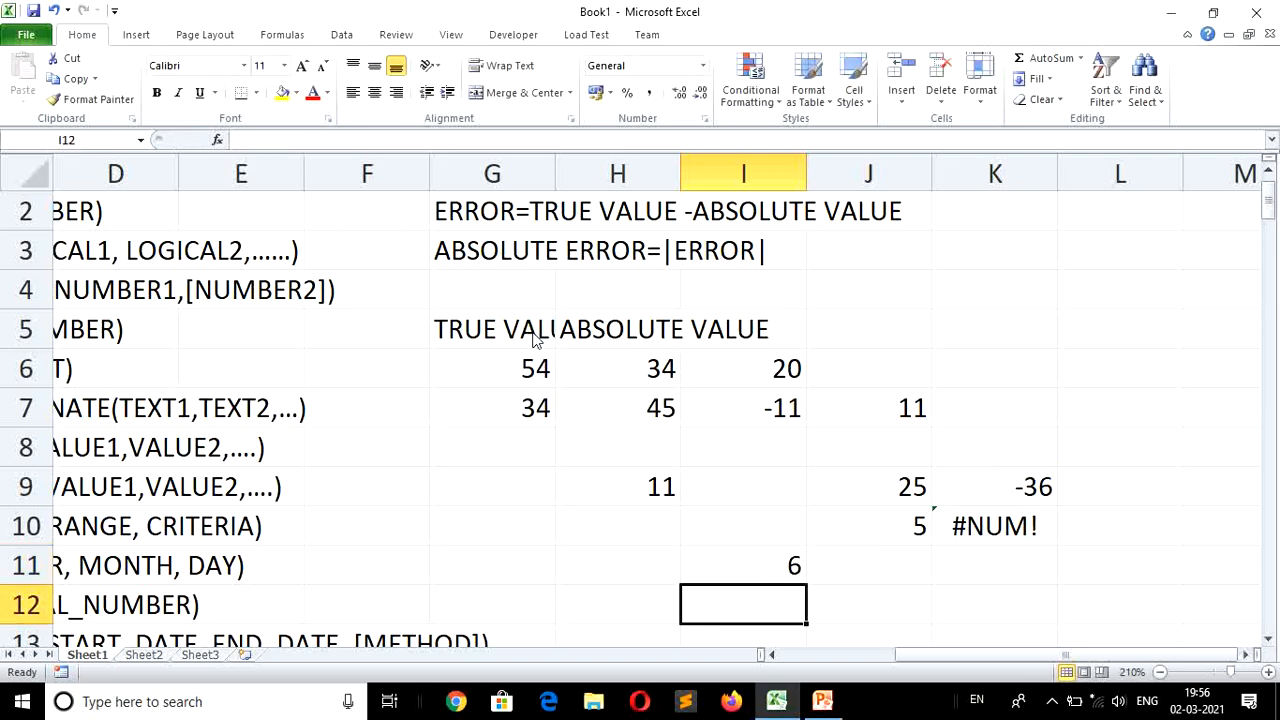
key(Up)
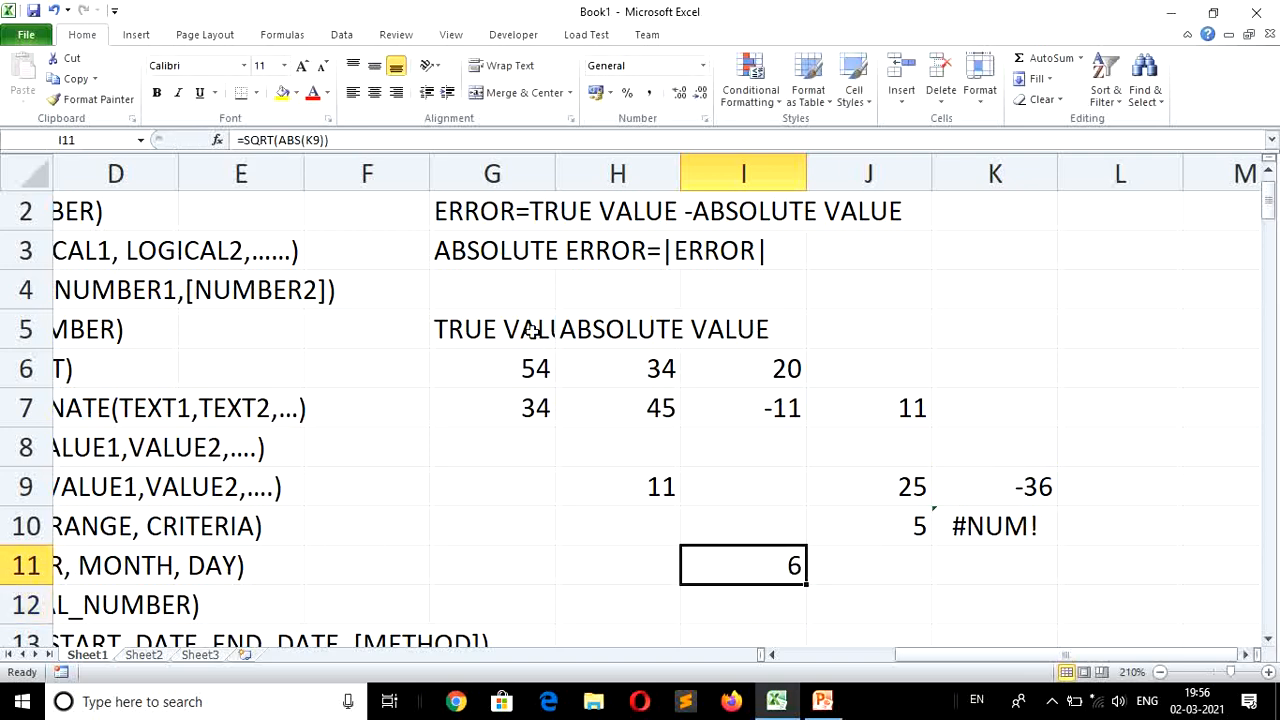
key(Up)
key(Up)
key(Up)
key(Up)
key(Down)
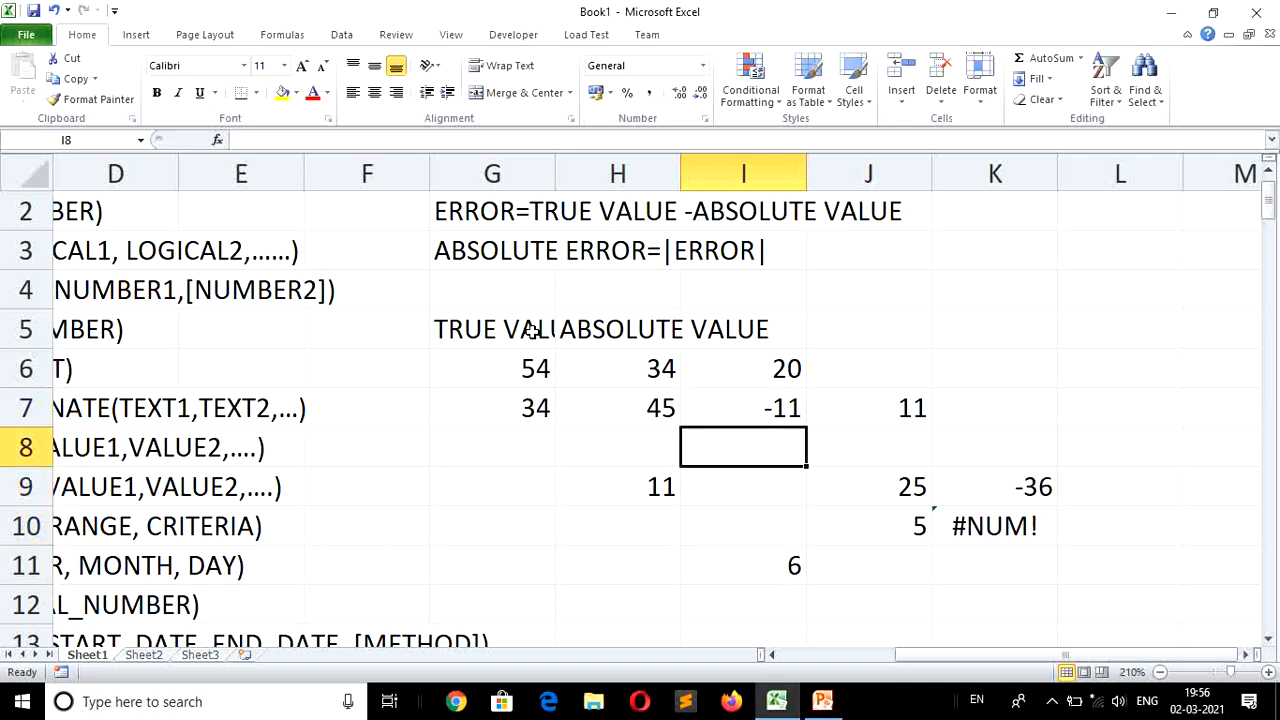
key(Down)
key(Down)
key(Down)
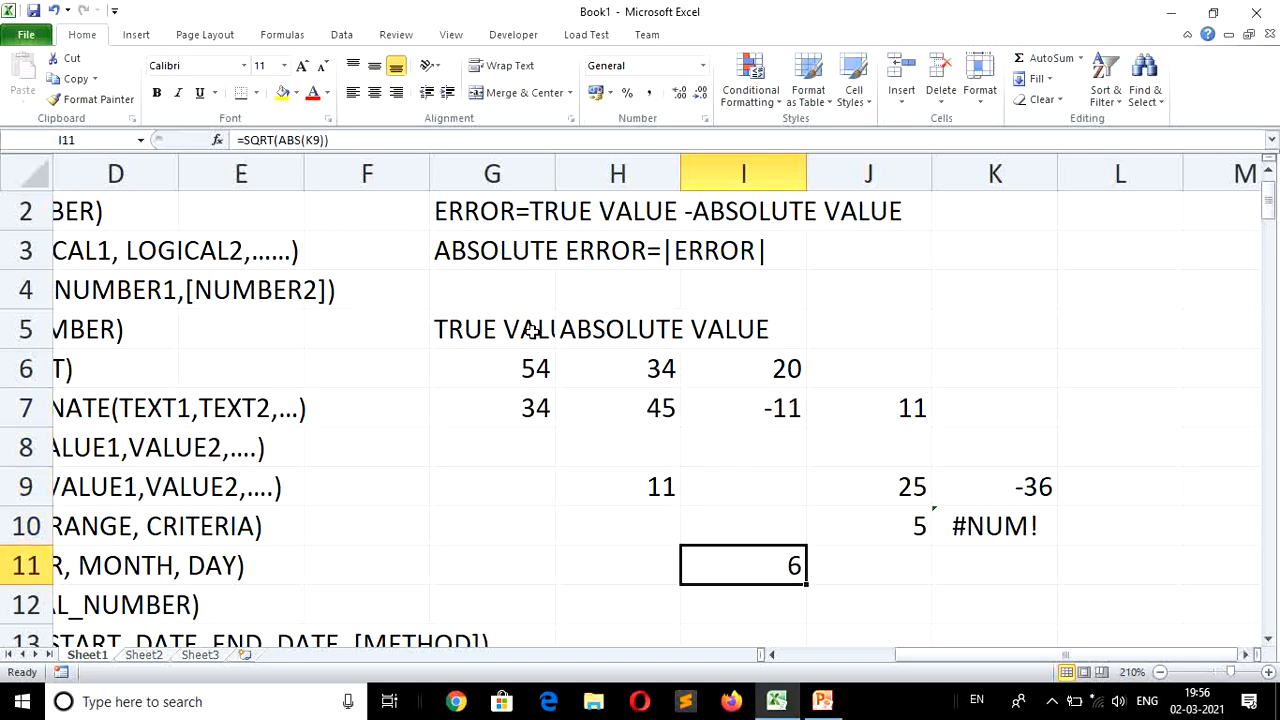
key(Right)
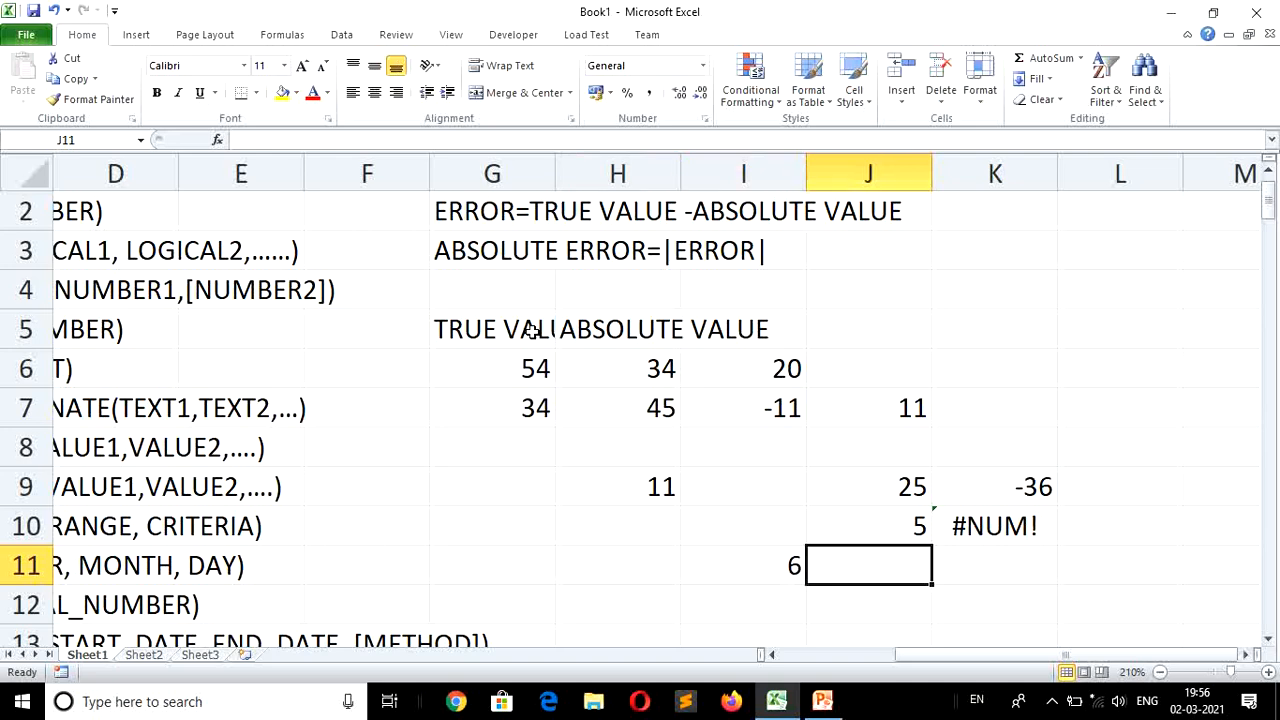
Clear all the ABS and SQRT example contents from the range G2:K11.
key(Left)
key(Up)
key(Up)
key(Up)
key(Up)
key(Up)
key(Up)
key(Up)
key(Up)
key(Up)
key(Left)
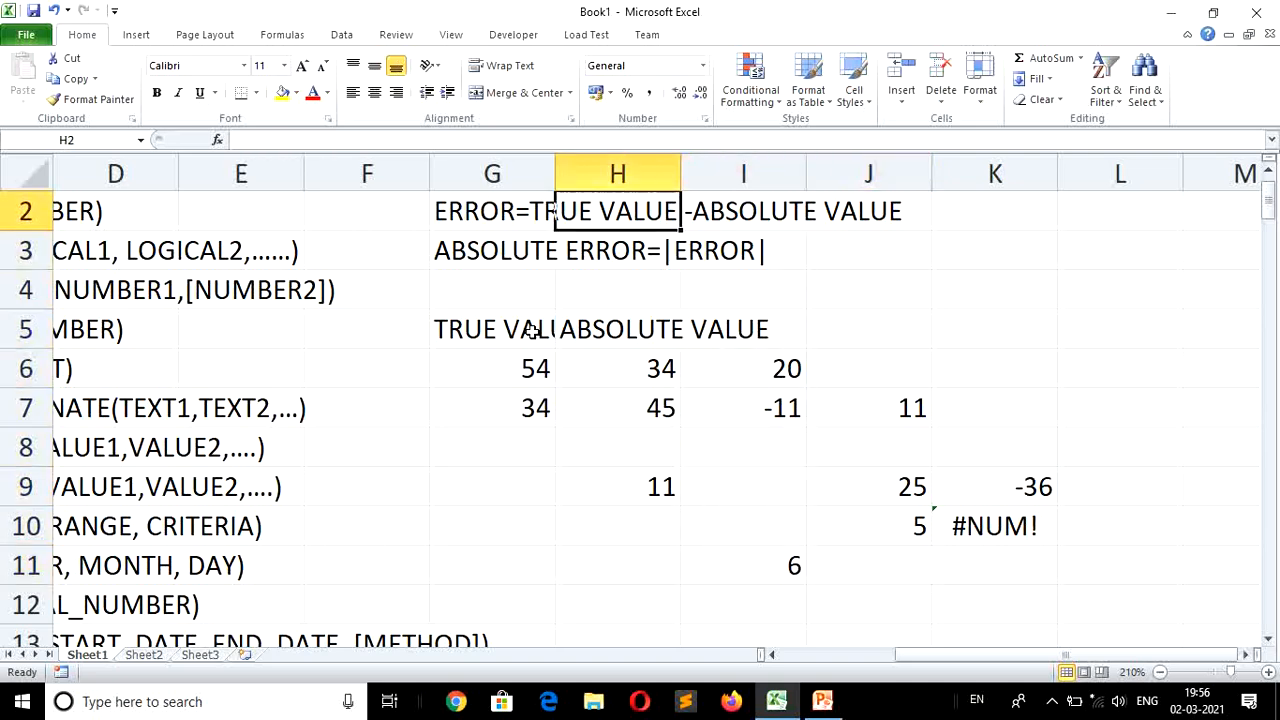
key(Left)
key(Left)
key(Right)
key(shift+Right)
key(shift+Right)
key(shift+Right)
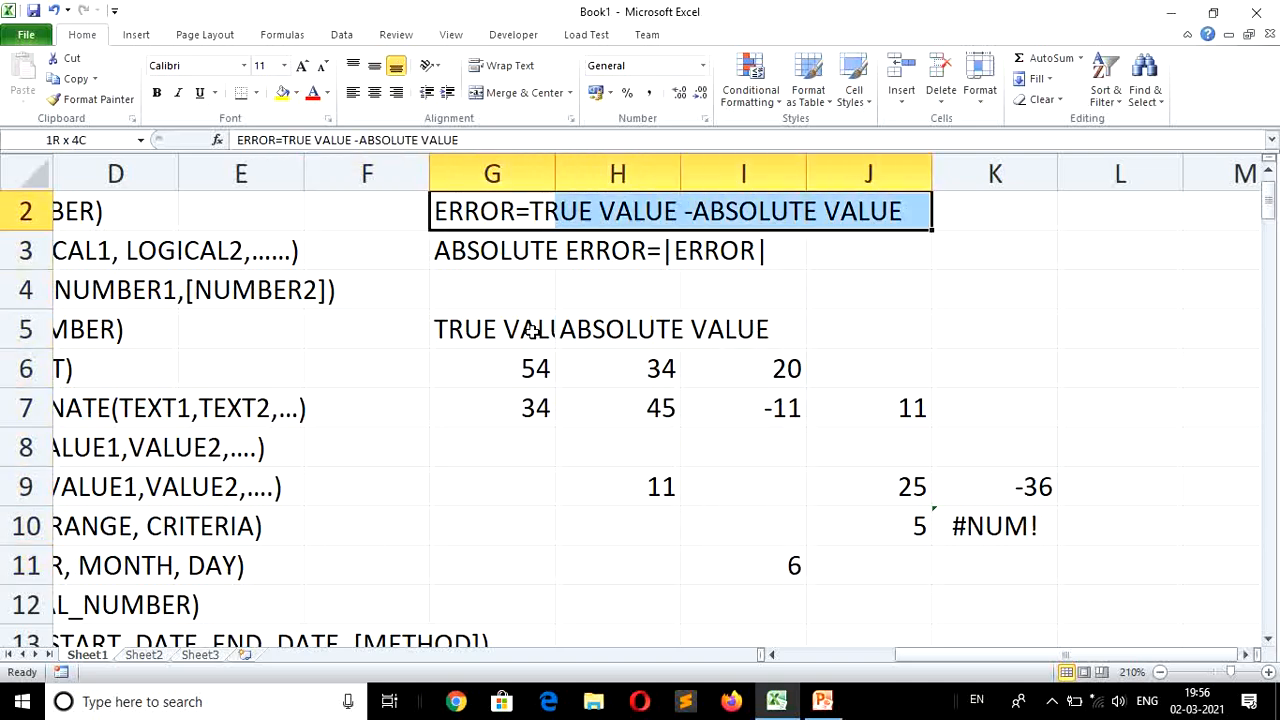
key(shift+Down)
key(shift+Down)
key(shift+Down)
key(shift+Down)
key(shift+Down)
key(shift+Down)
key(shift+Down)
key(shift+Down)
key(shift+Down)
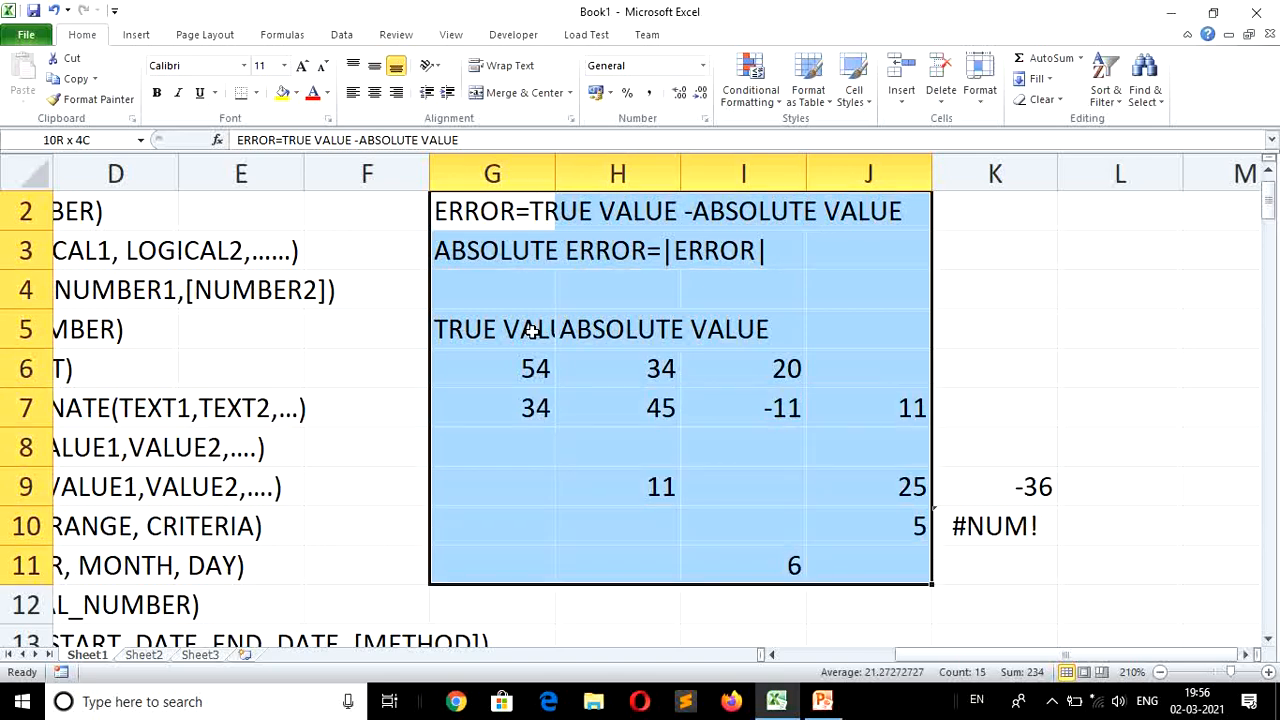
key(shift+Right)
key(Delete)
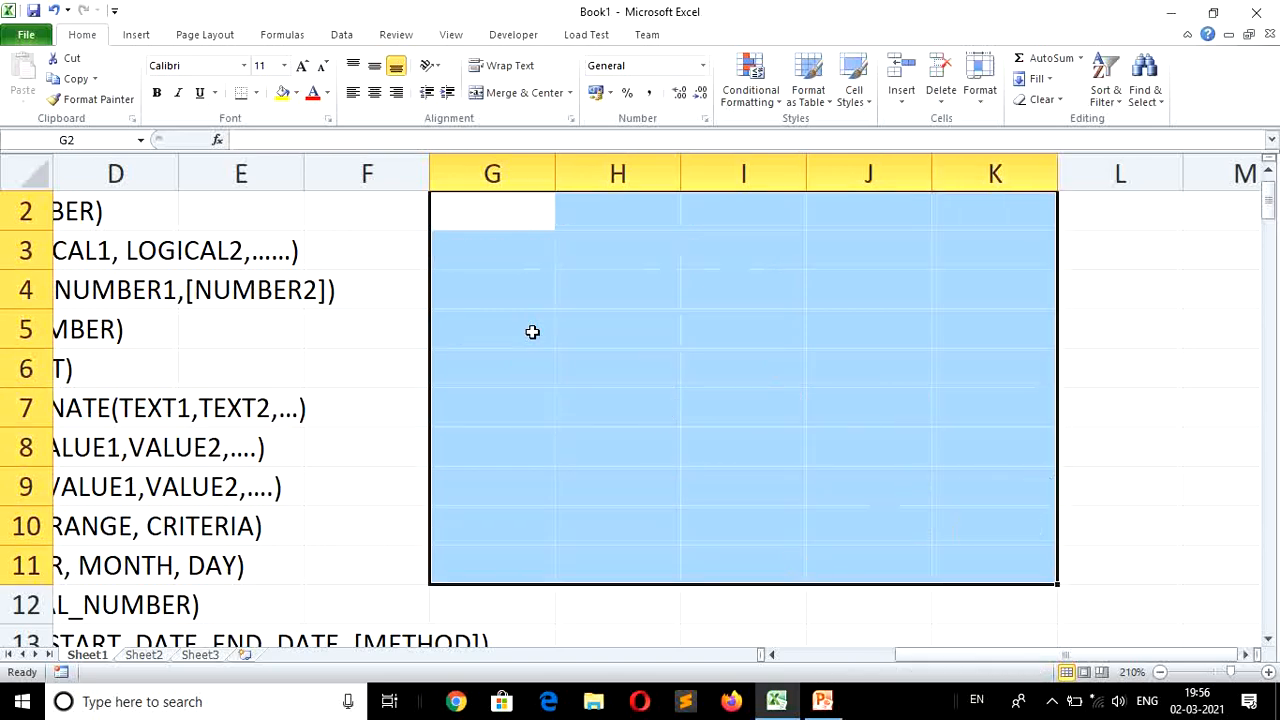
Enter the column headings A in G3 and B in H3, beside the AND function's row.
key(Left)
key(Home)
key(Down)
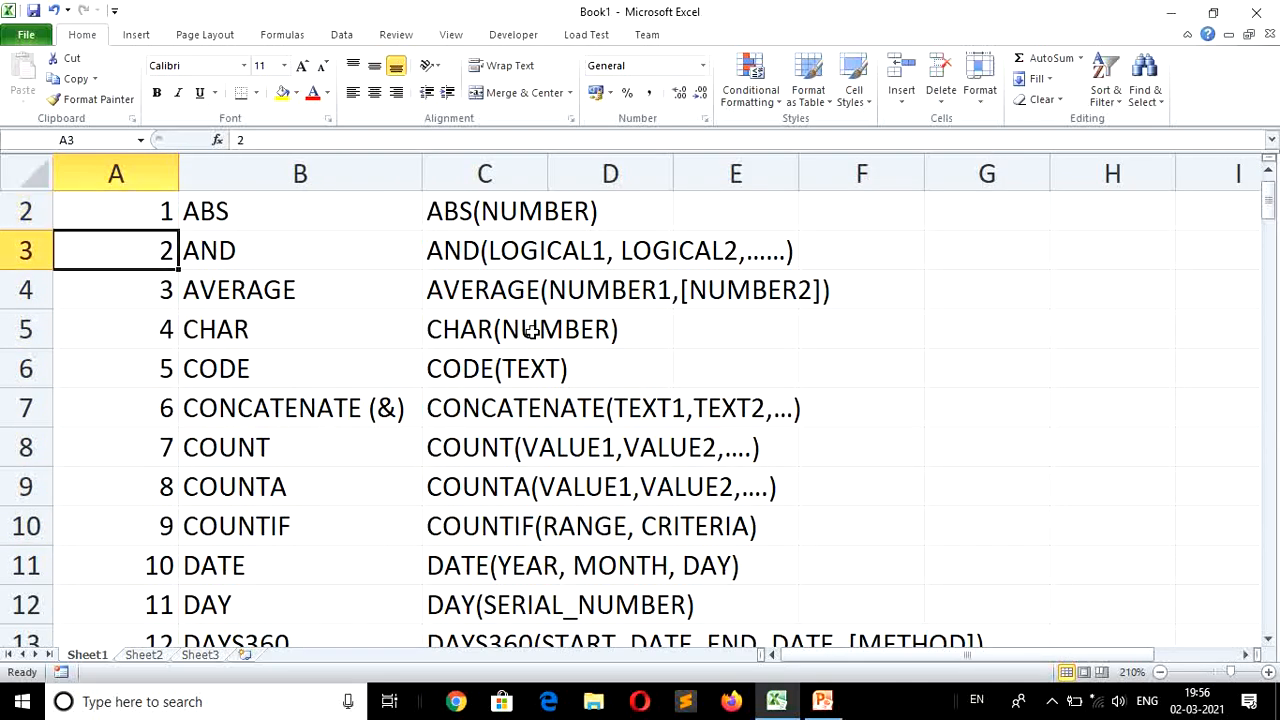
key(Right)
key(Right)
key(Right)
key(Right)
key(Right)
key(Right)
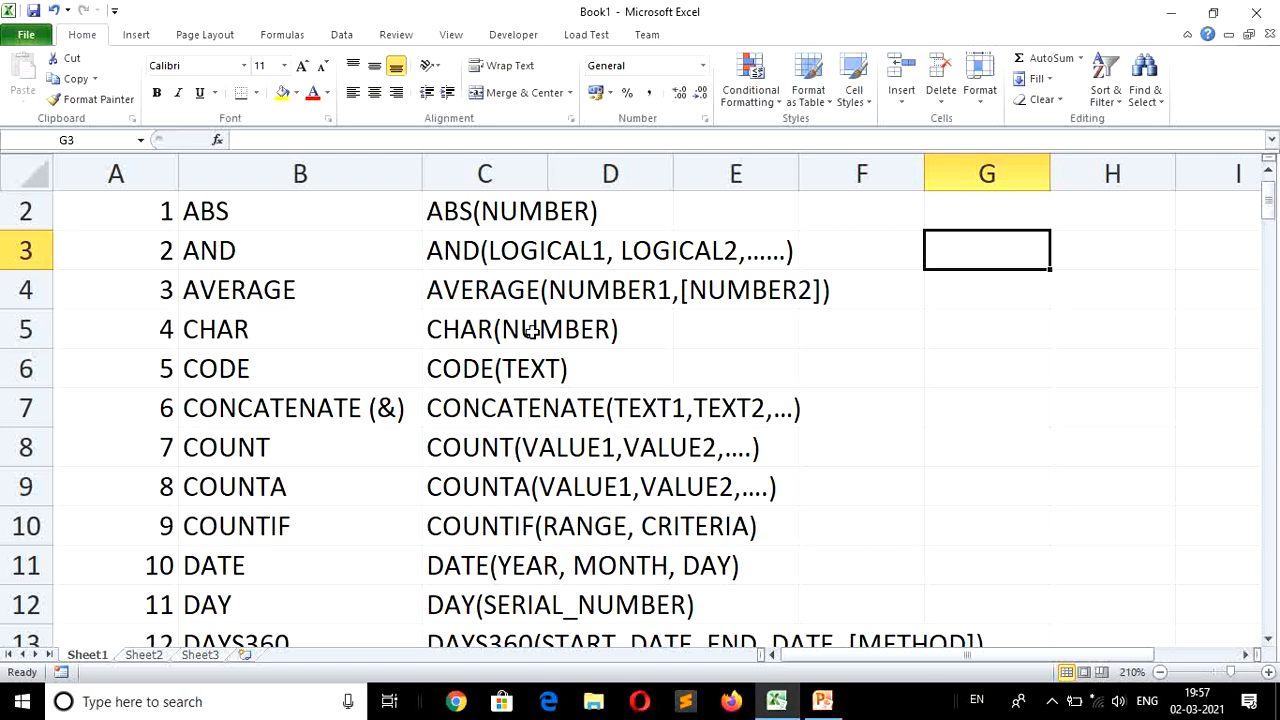
key(Left)
key(Right)
text(A)
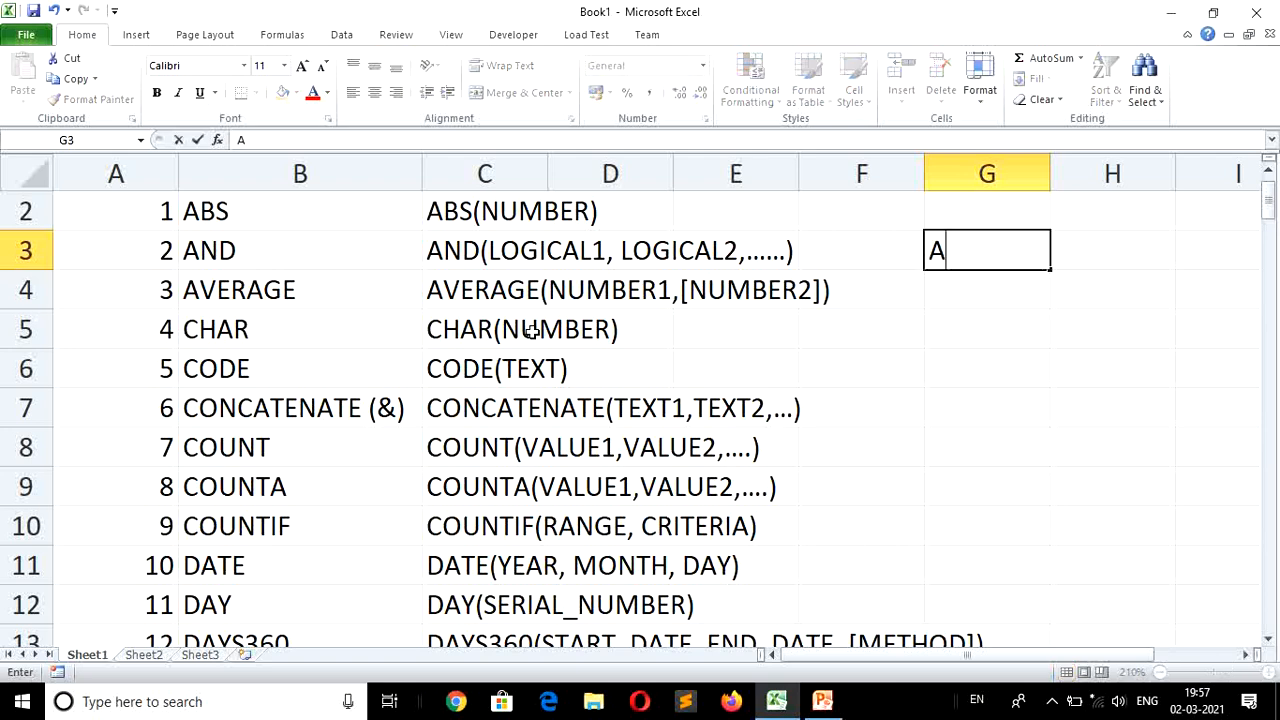
key(Tab)
text(B)
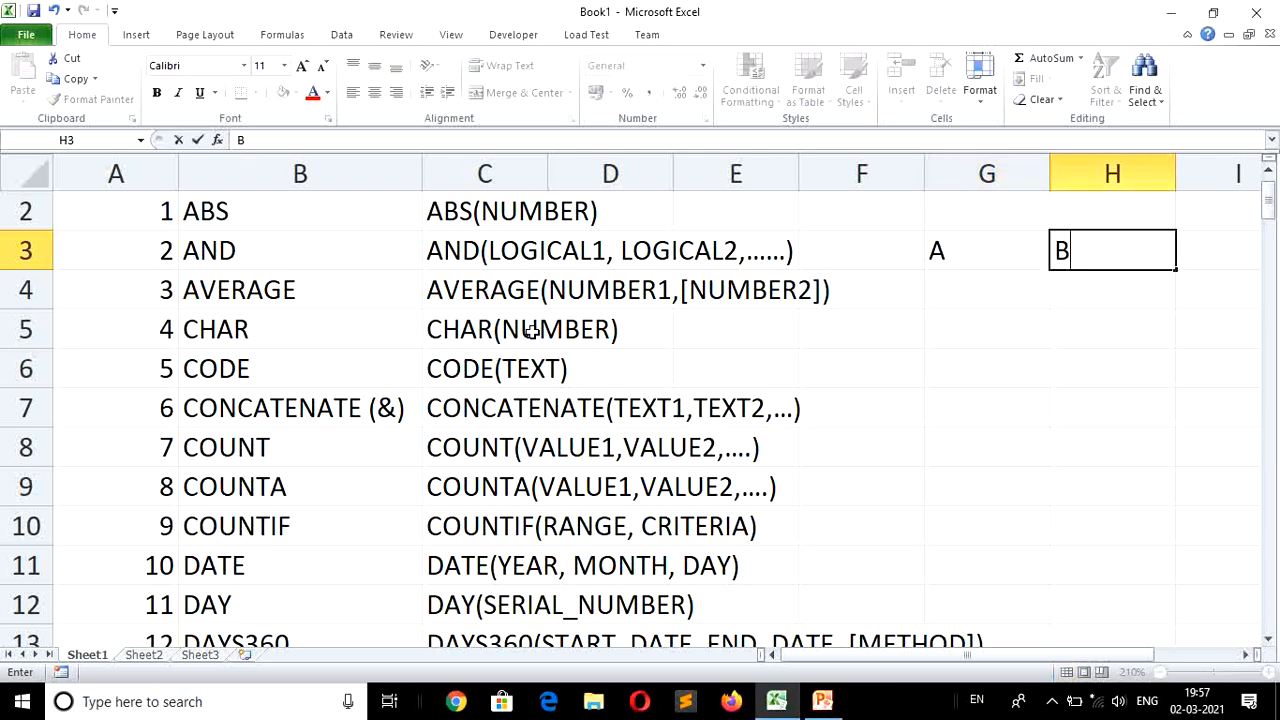
key(Return)
Fill the first truth-table row with FALSE in G4 and FALSE in H4.
key(Left)
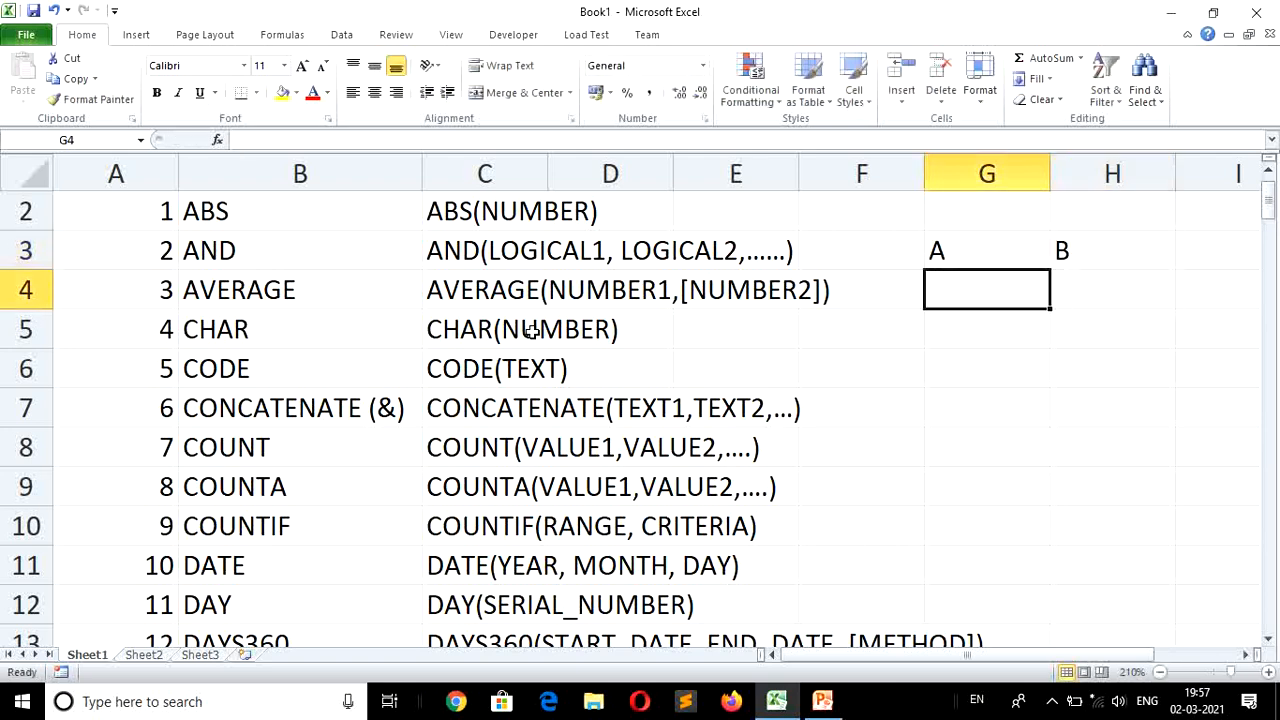
text(FALSE)
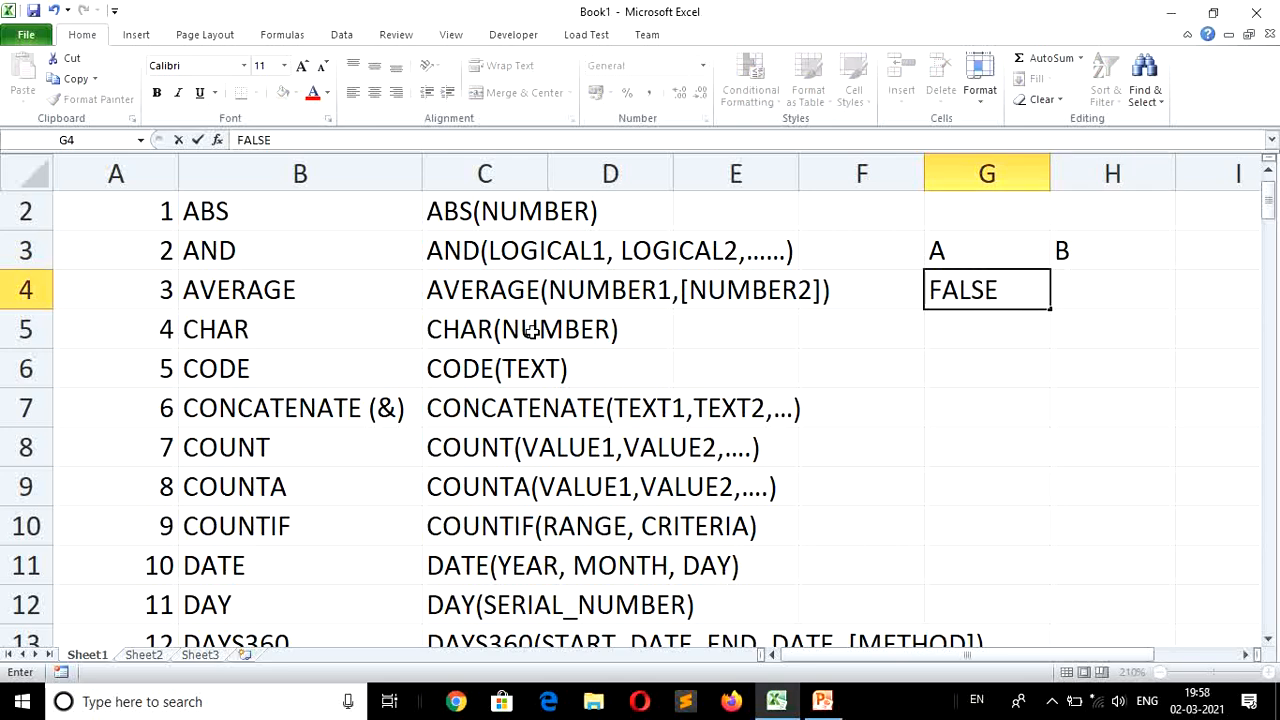
key(Tab)
text(FALSE)
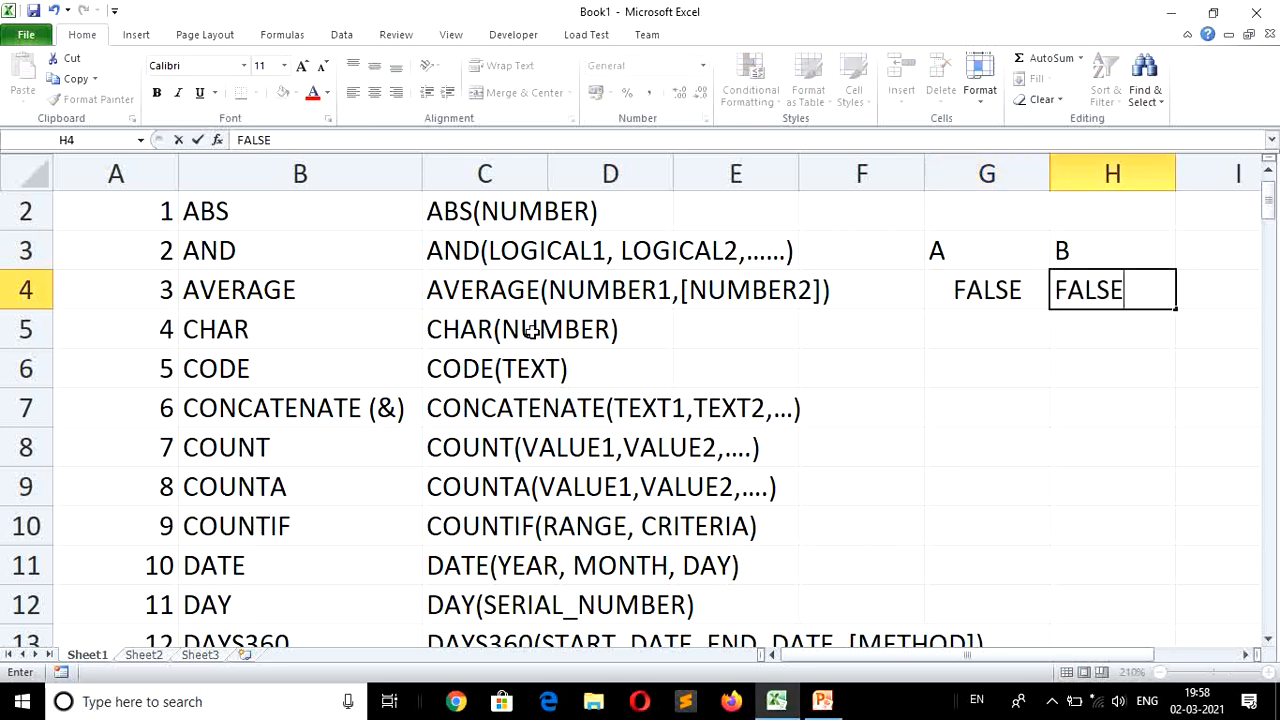
key(Return)
Fill the second truth-table row with FALSE in G5 and TRUE in H5.
key(Left)
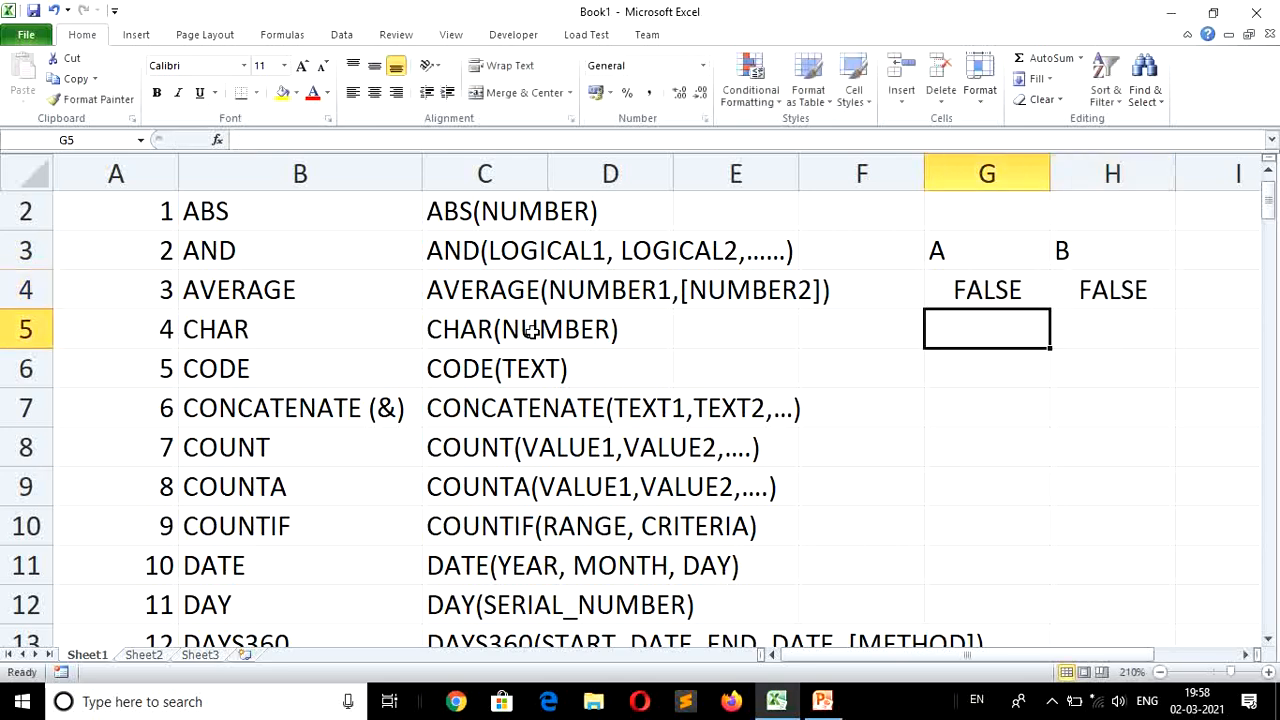
text(F)
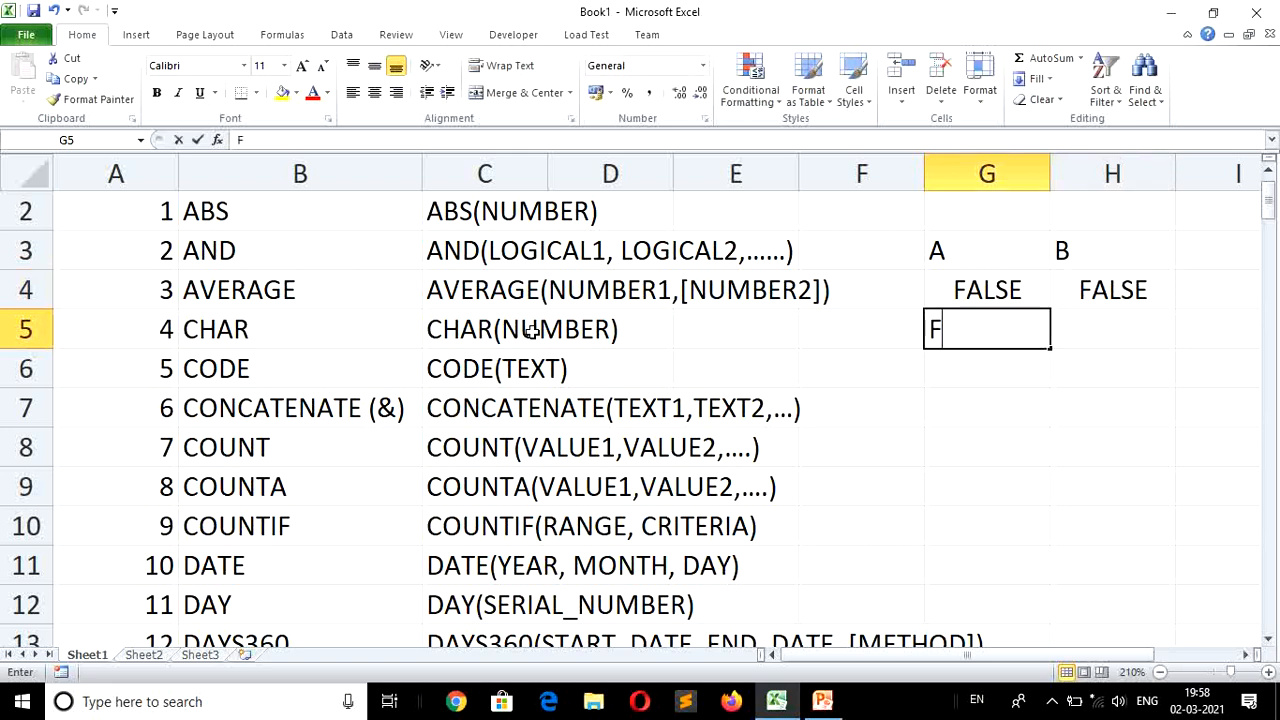
text(ALSE)
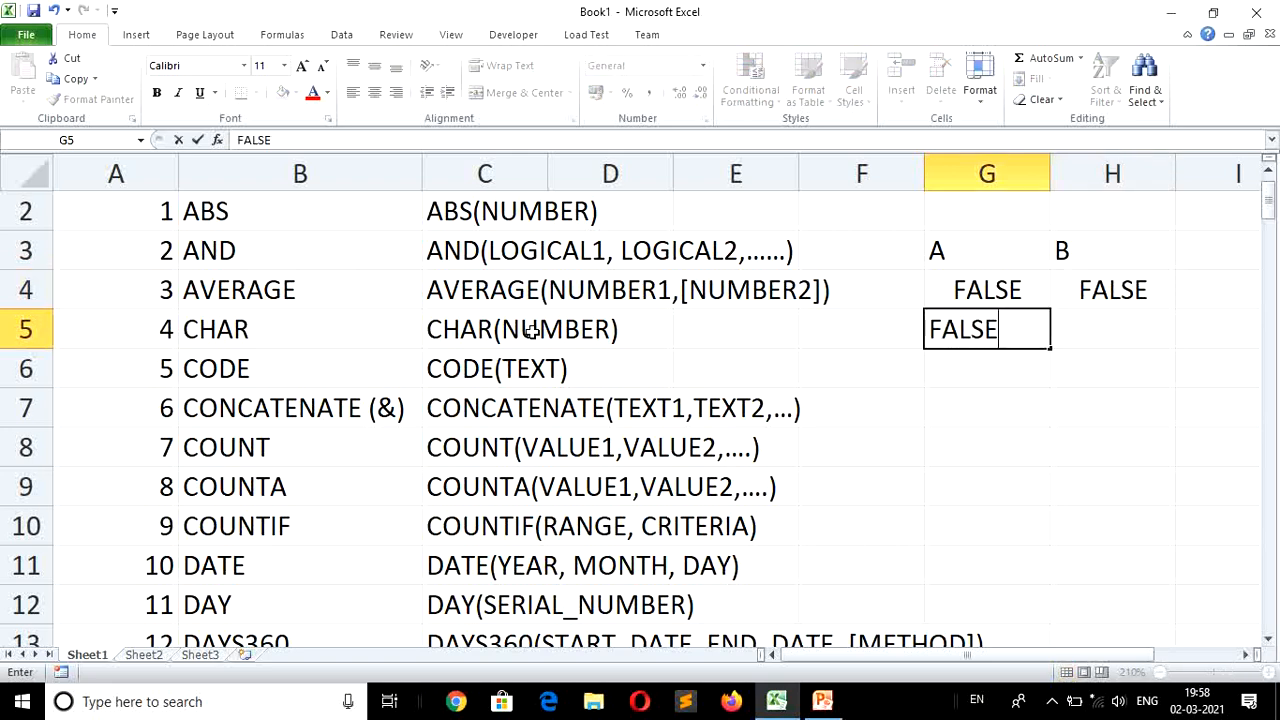
key(Tab)
text(TRU)
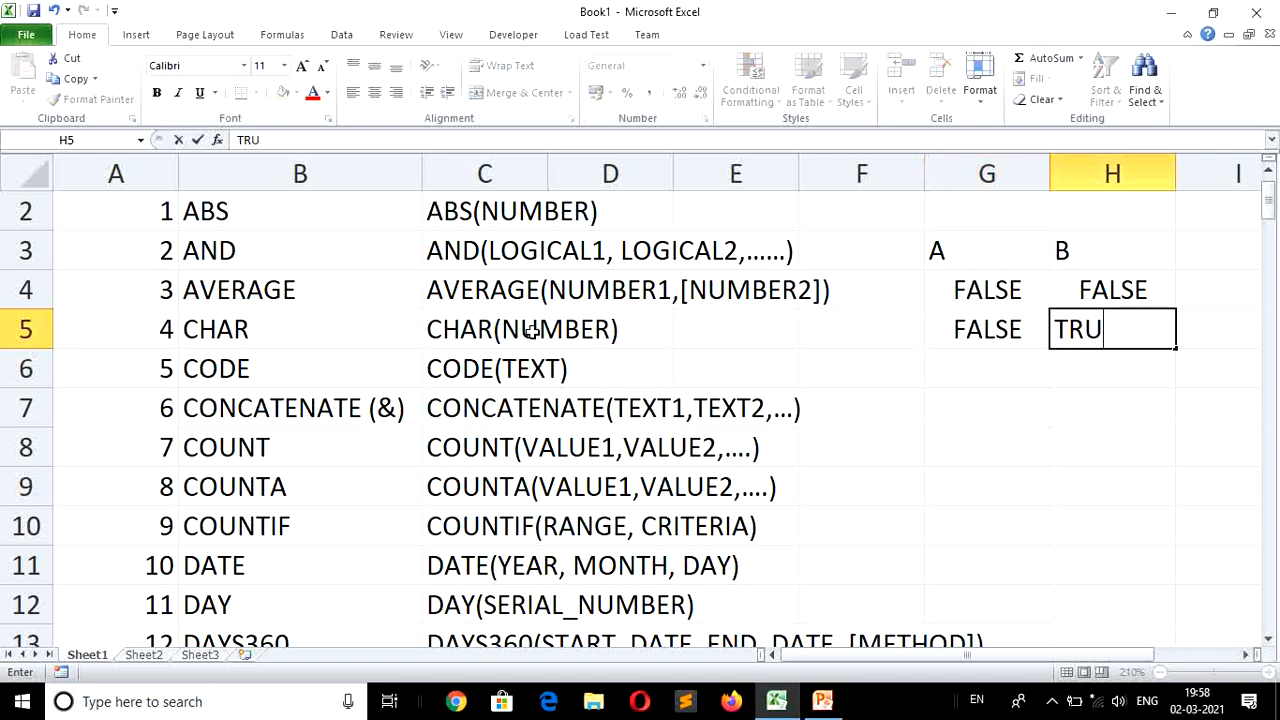
text(E)
key(Return)
Fill the third truth-table row with TRUE in G6 and FALSE in H6.
key(Left)
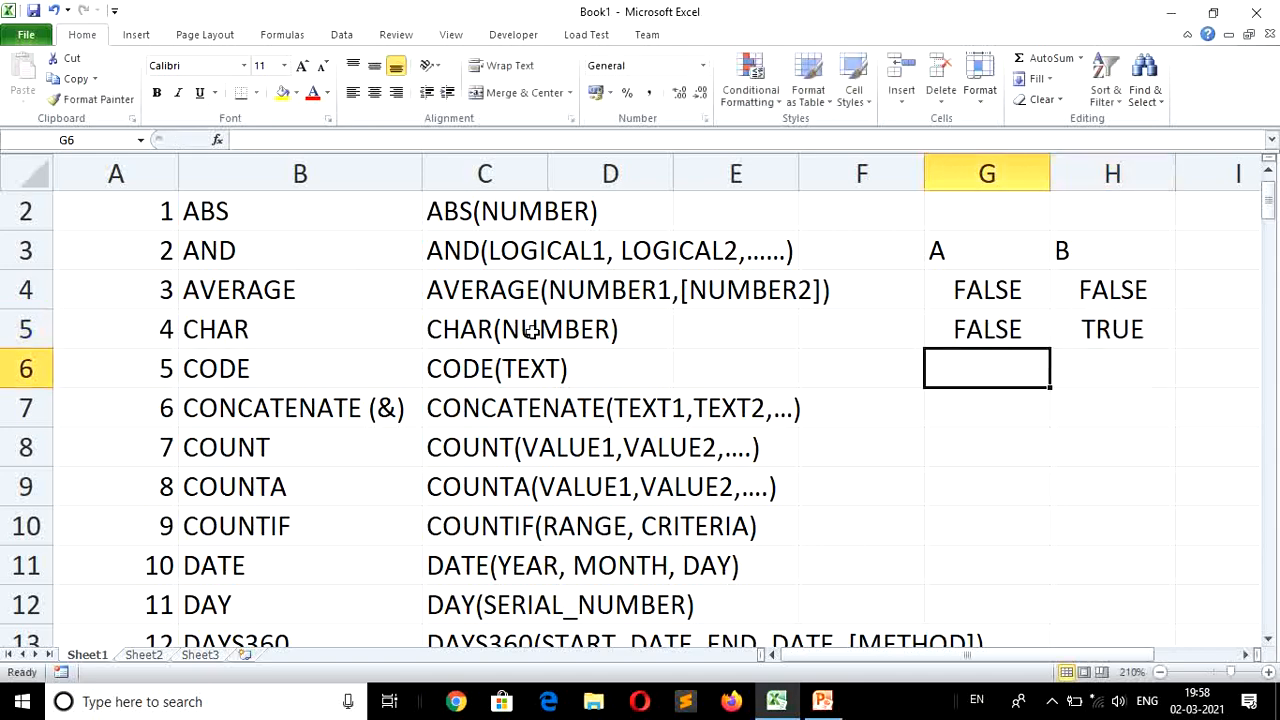
text(TRUE)
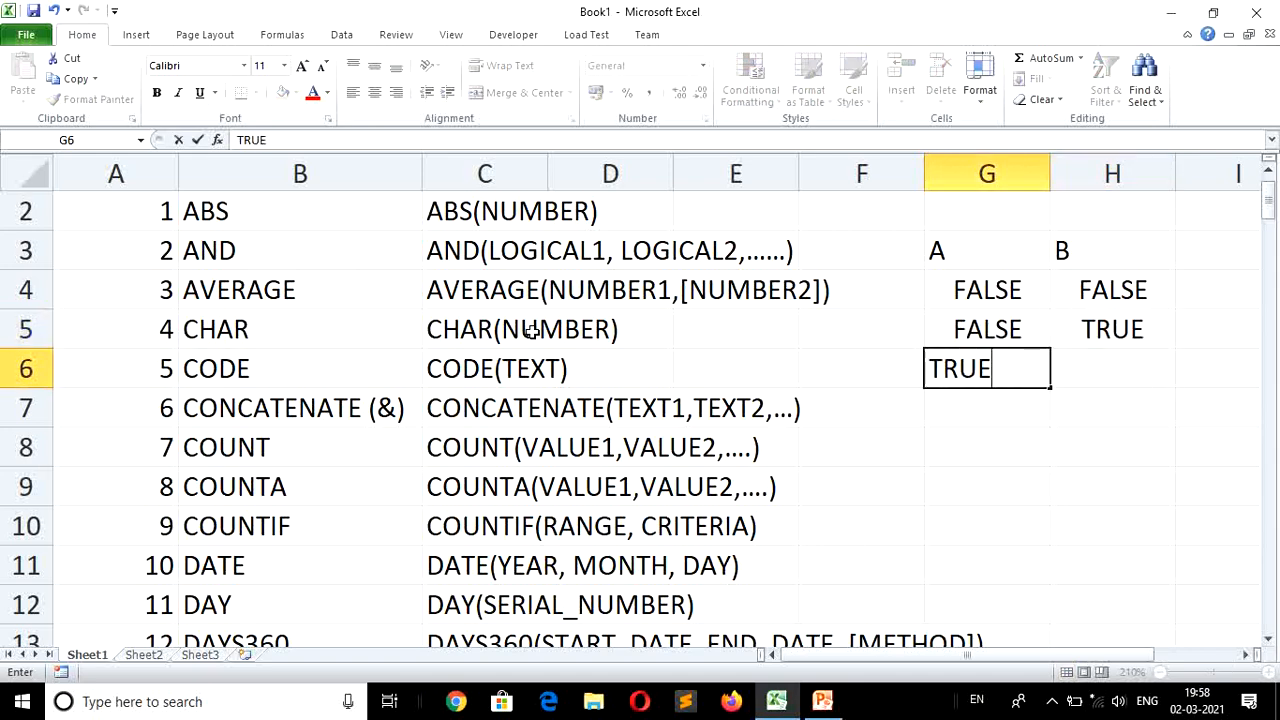
key(Tab)
text(FA)
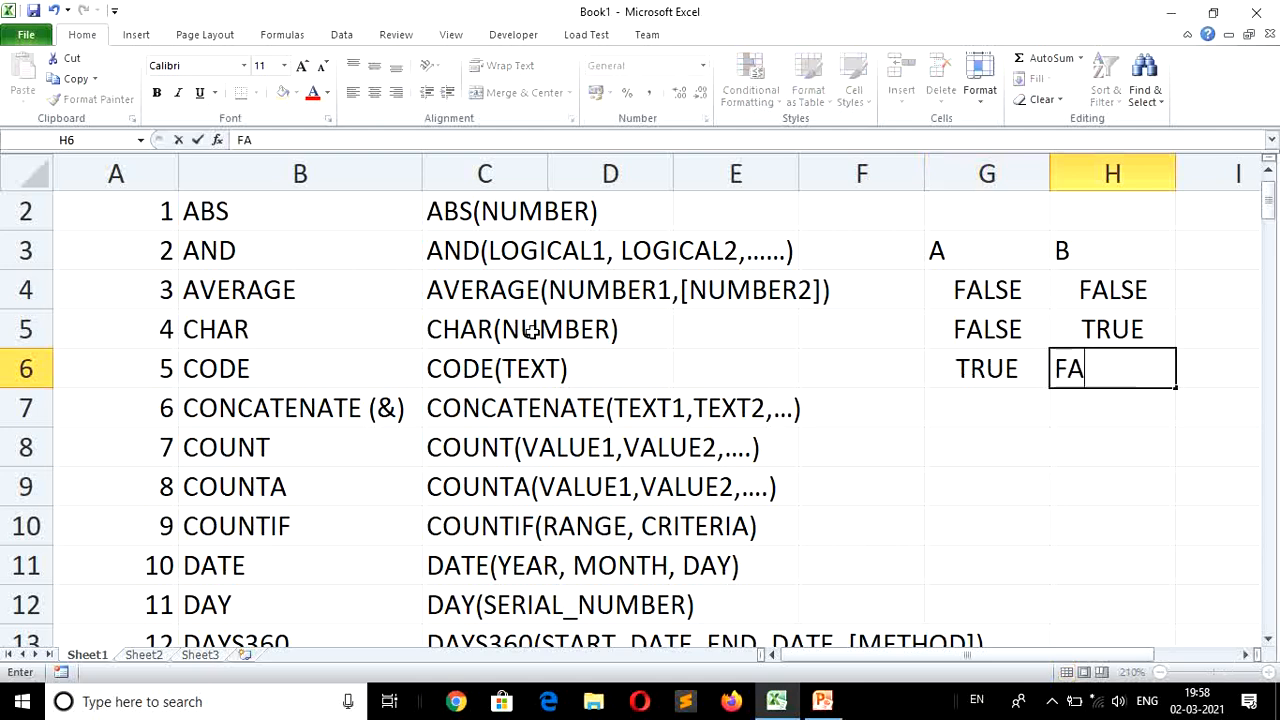
text(LSE)
key(Return)
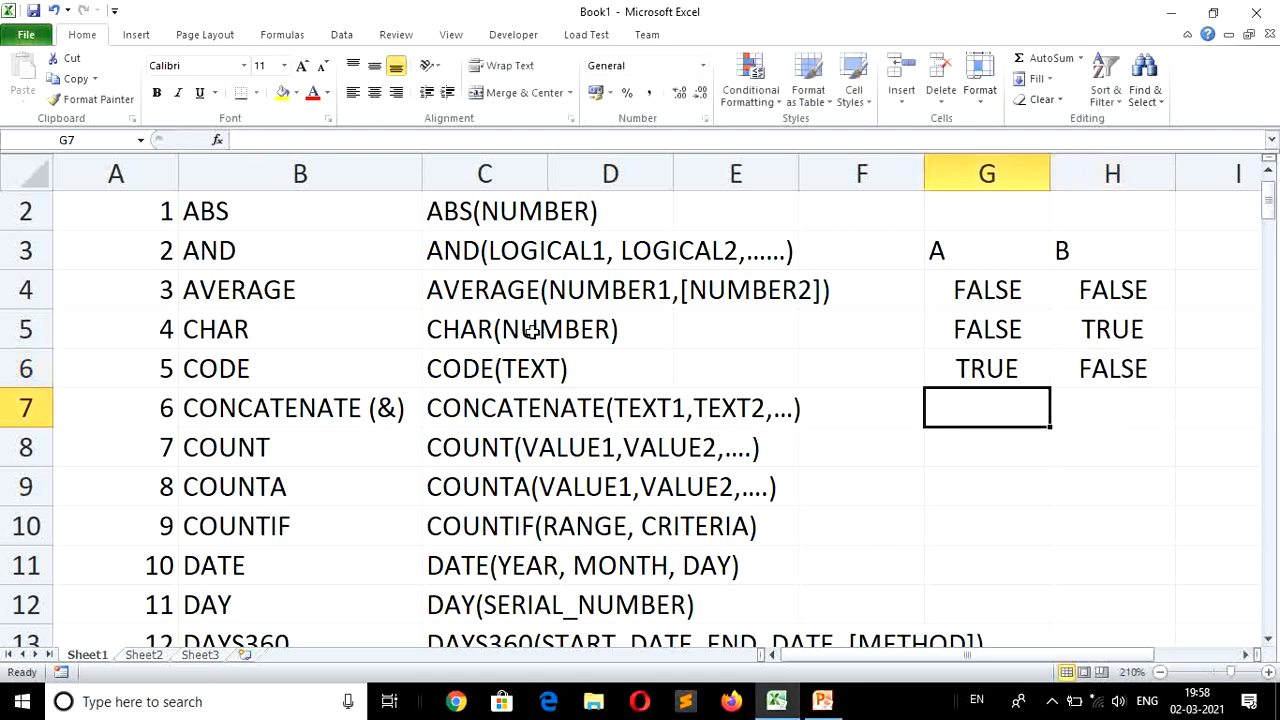
Fill the fourth truth-table row with TRUE in G7 and TRUE in H7.
text(TE)
key(BackSpace)
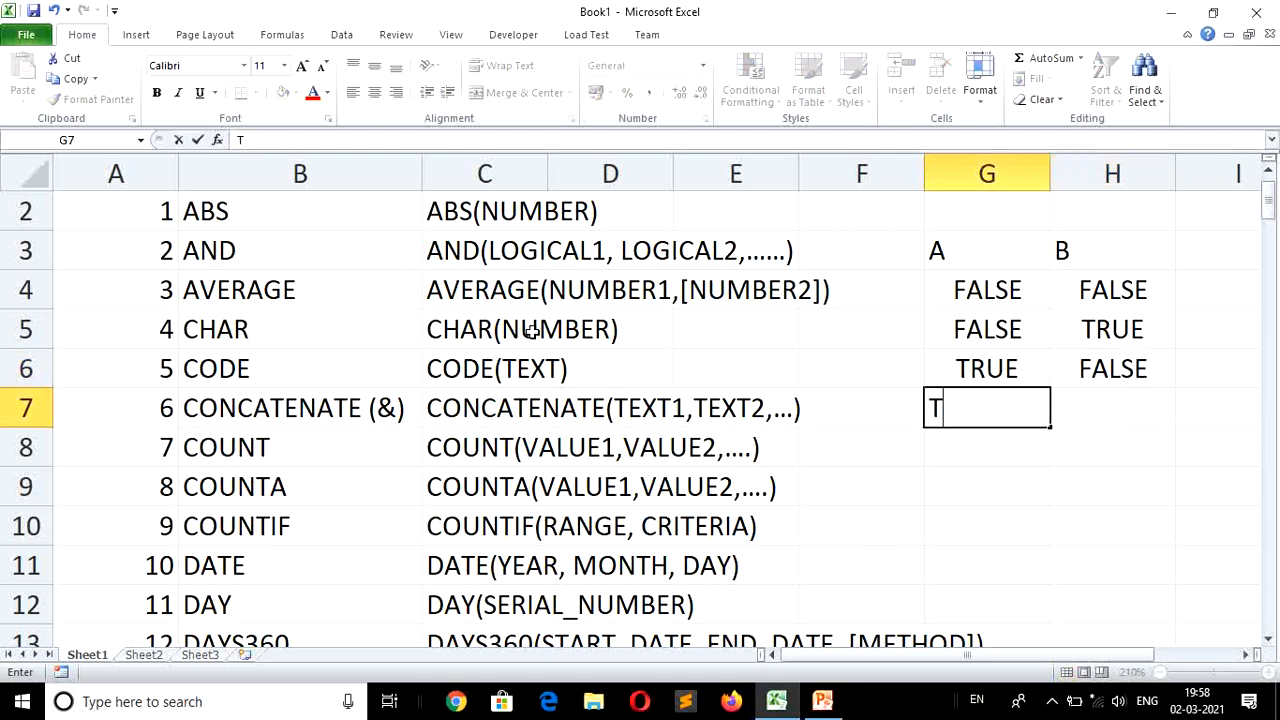
text(RUE)
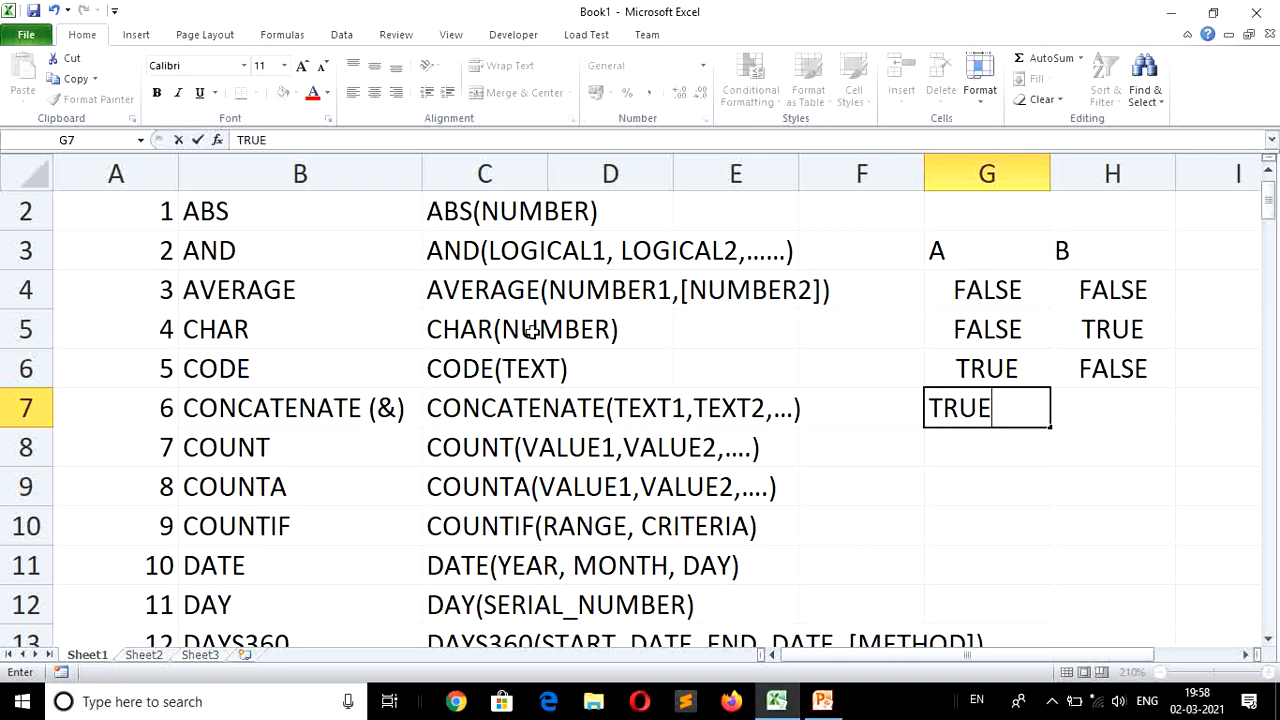
key(Tab)
text(TR)
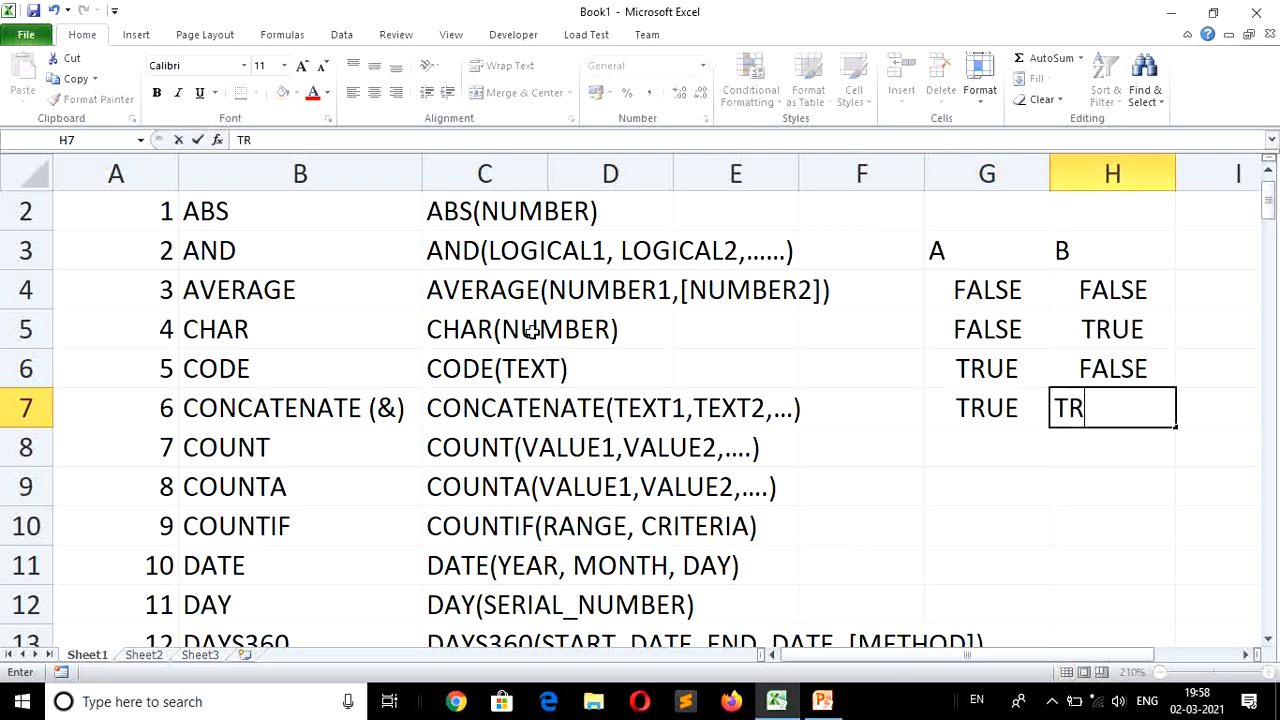
text(UE)
key(Tab)
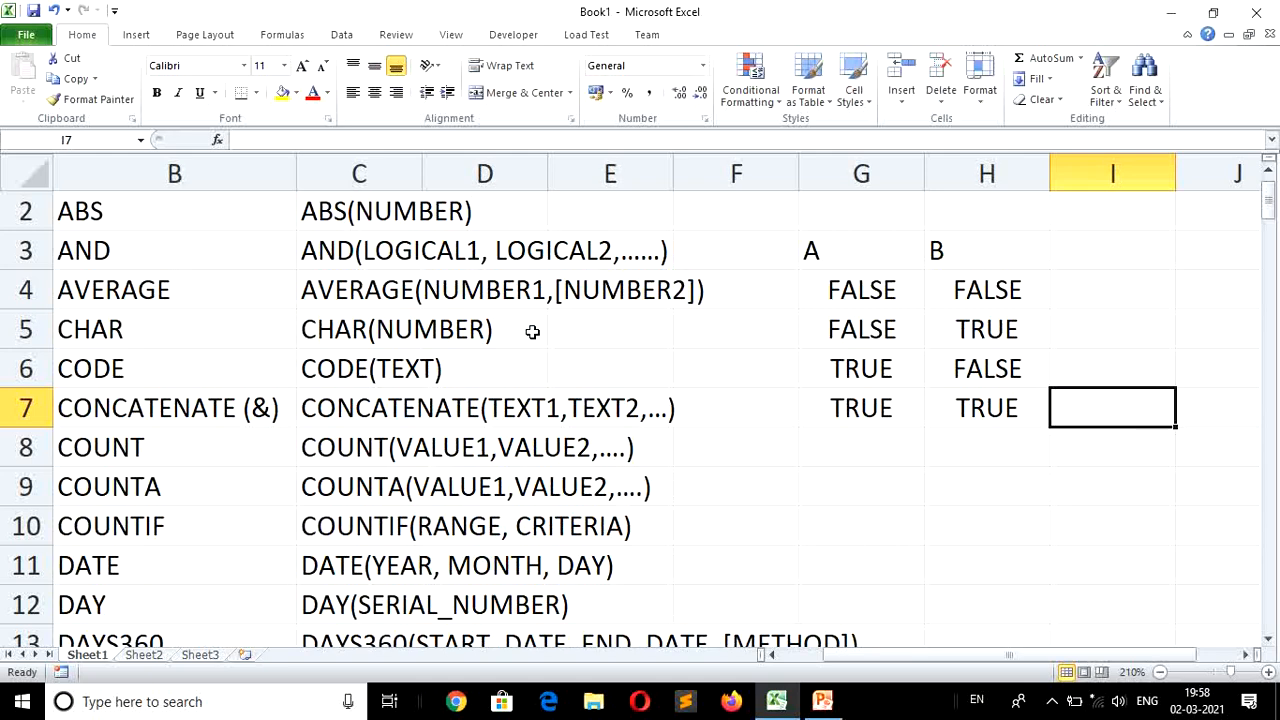
Enter the output column heading Y in I3, beside the A and B headings.
key(Up)
key(Up)
key(Up)
key(Up)
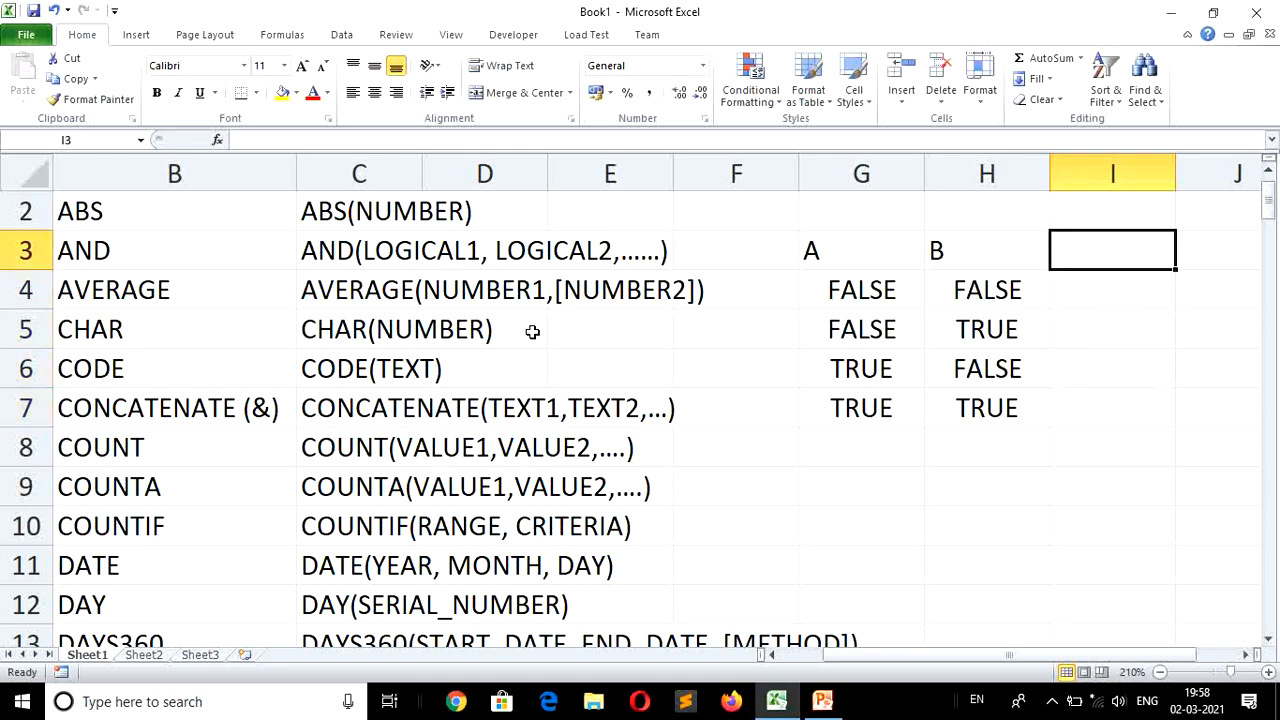
text(Y)
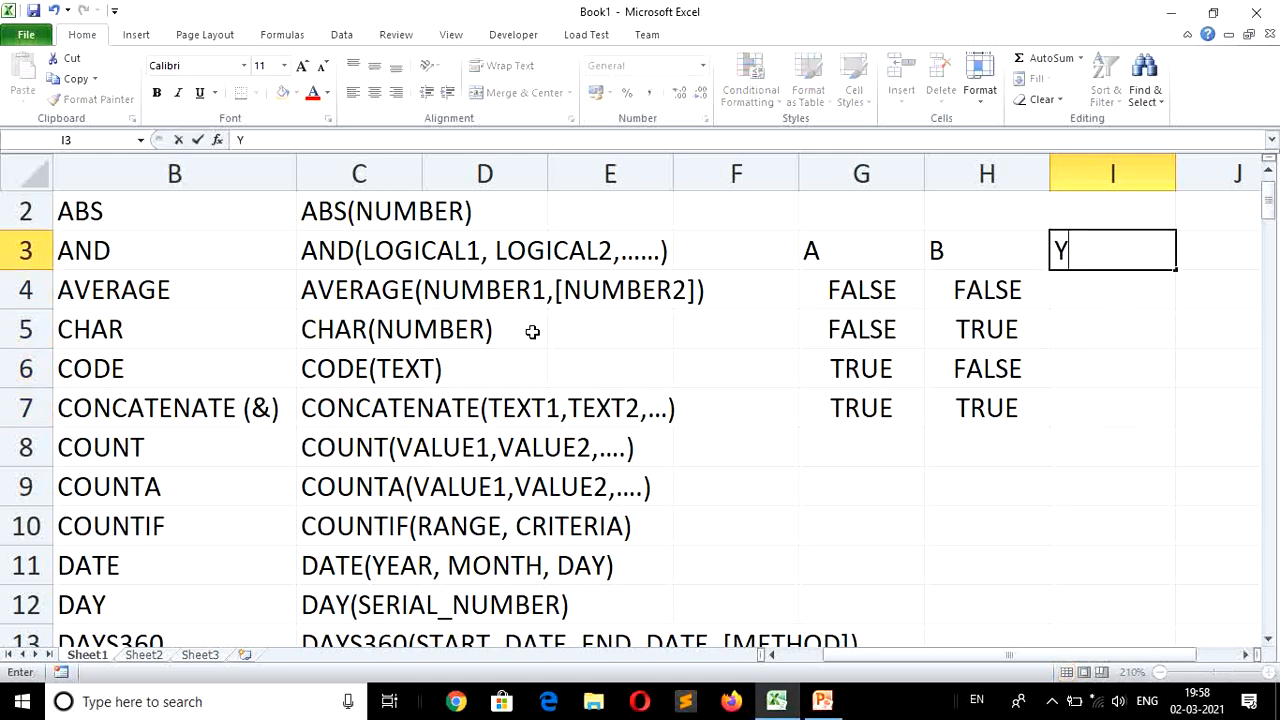
key(Return)
Enter the formula =AND(G4,H4) in I4 to evaluate the first truth-table row.
text(=)
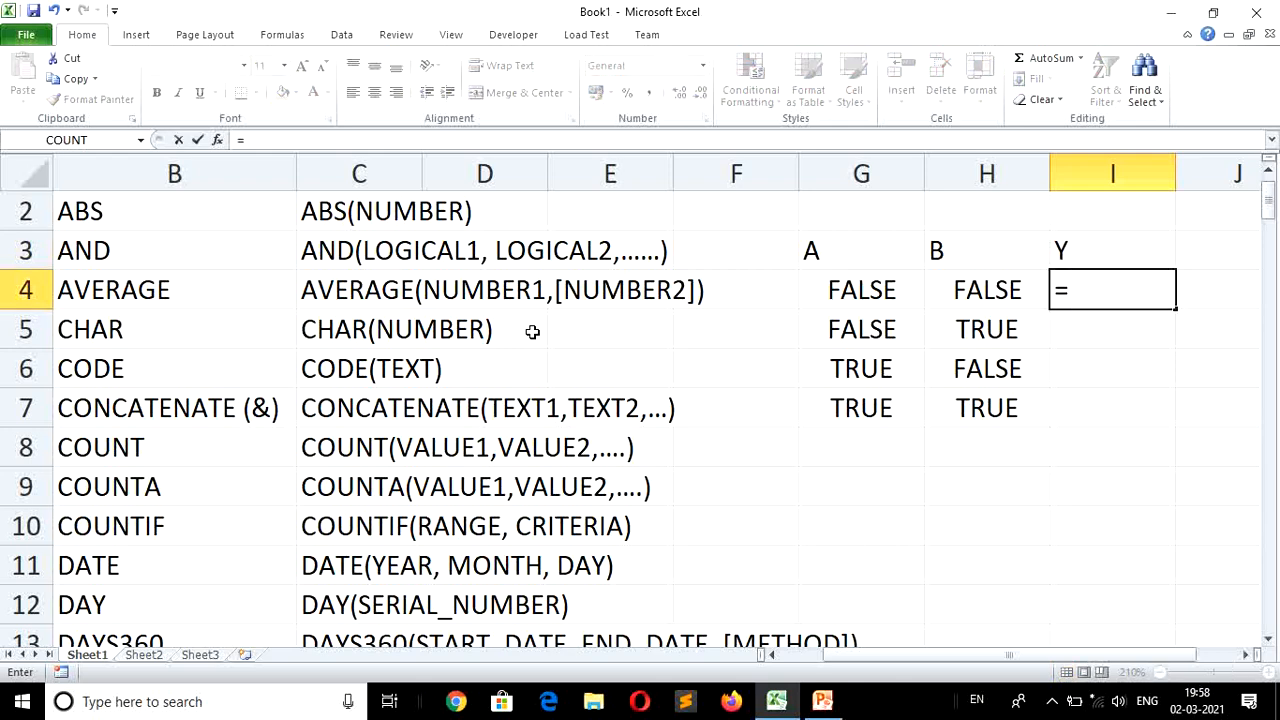
text(AND)
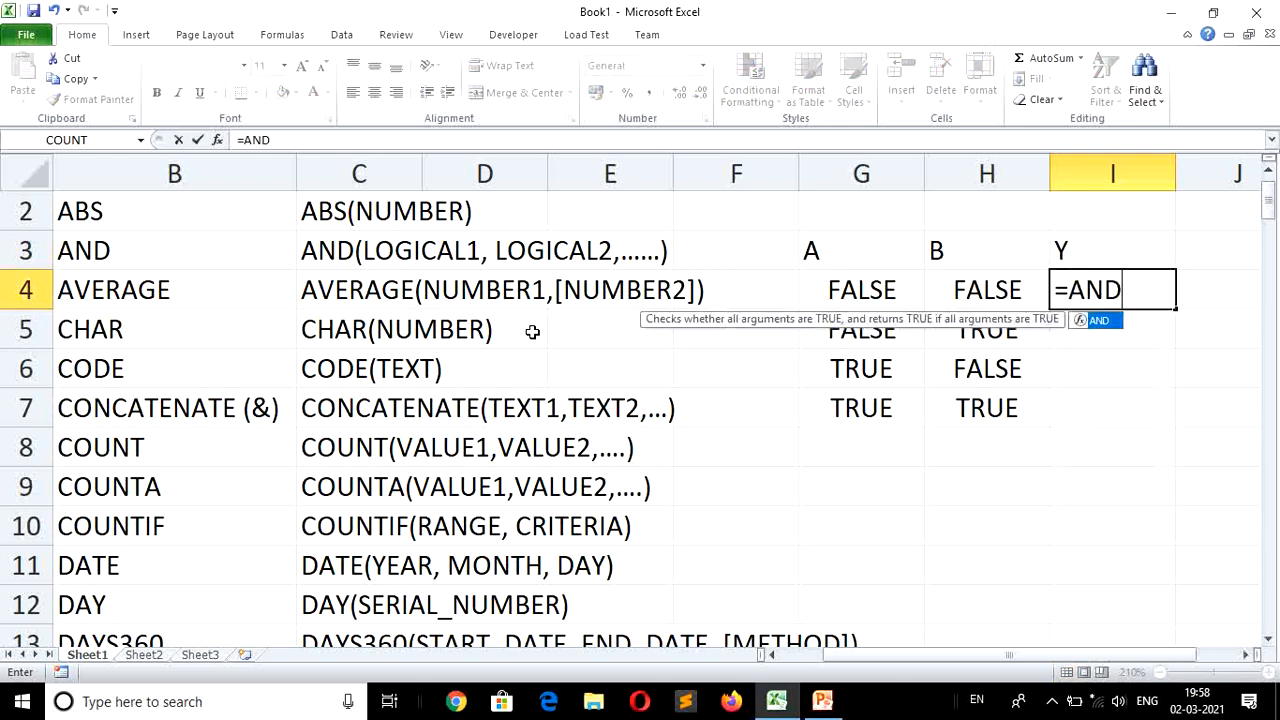
text(()
key(Left)
key(Left)
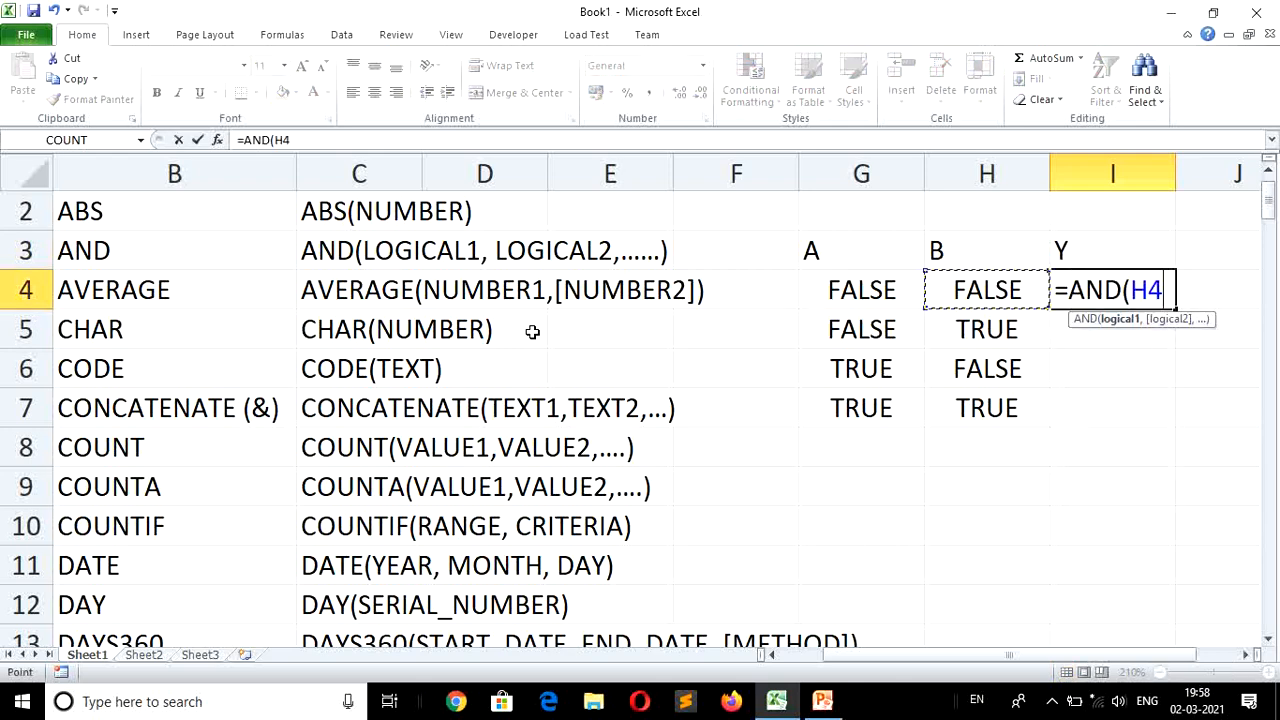
text(,)
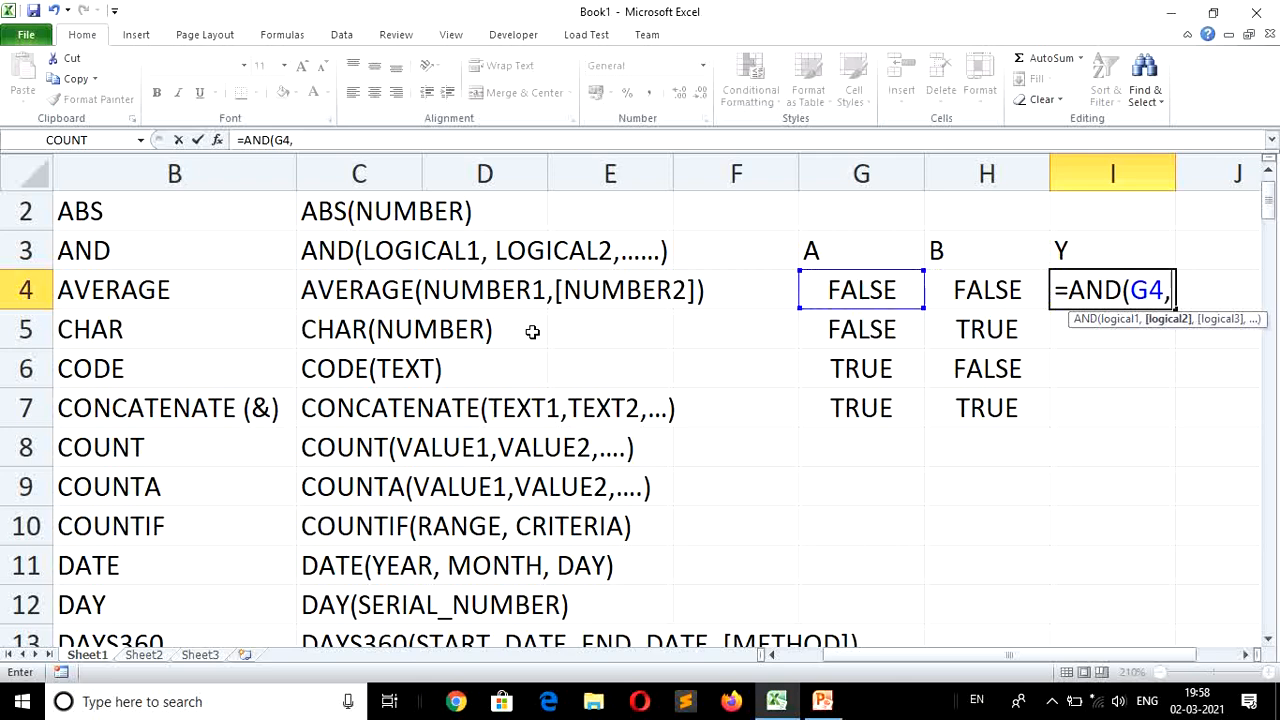
key(Left)
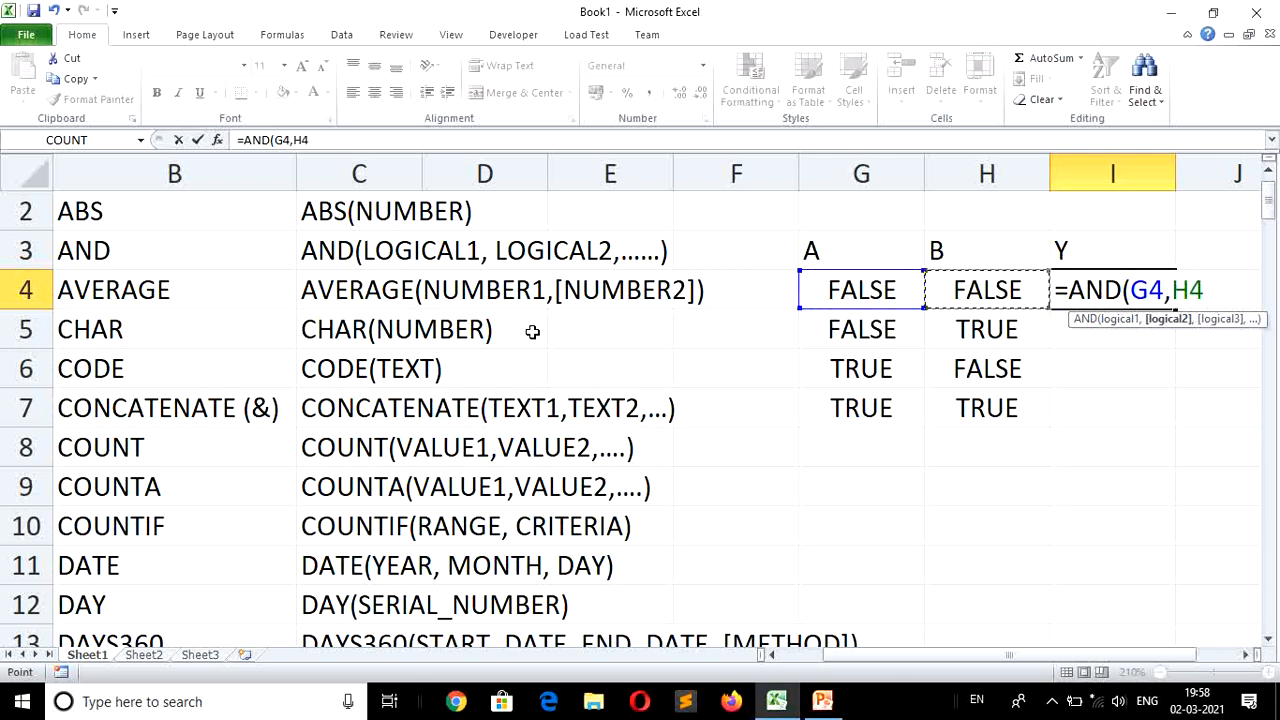
text())
key(Return)
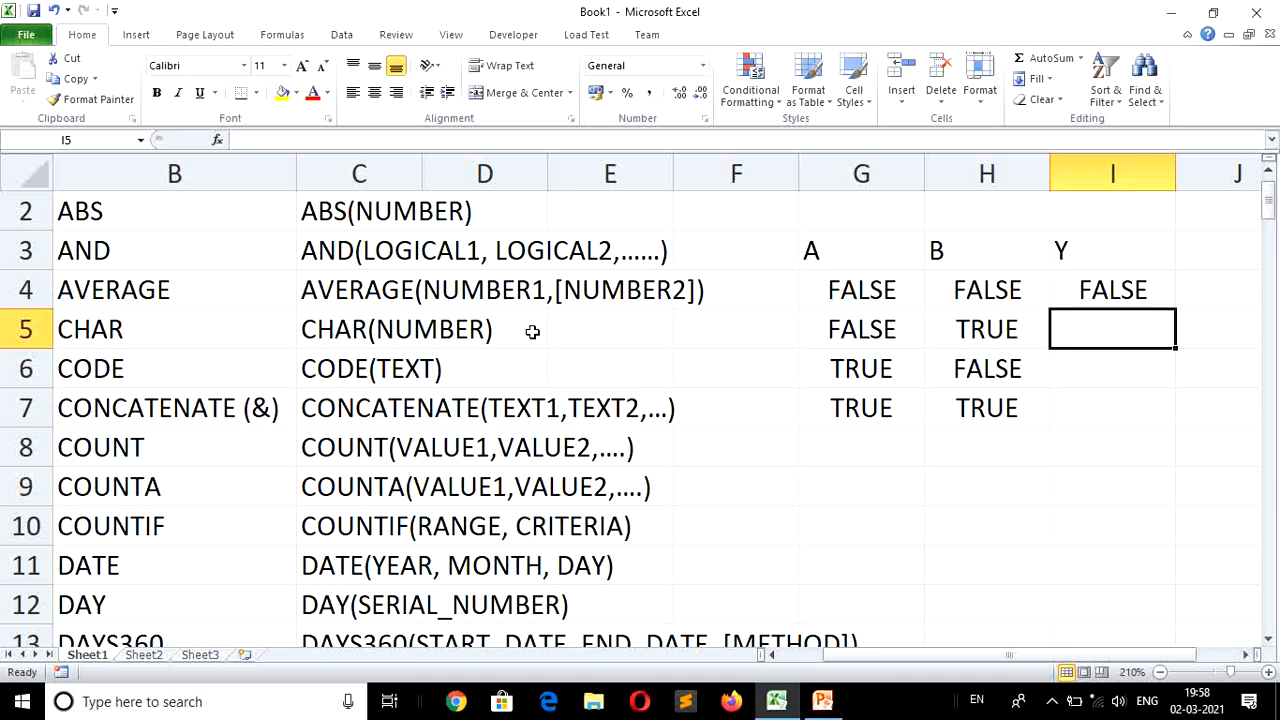
Fill the AND formula from I4 down through I7.
key(Up)
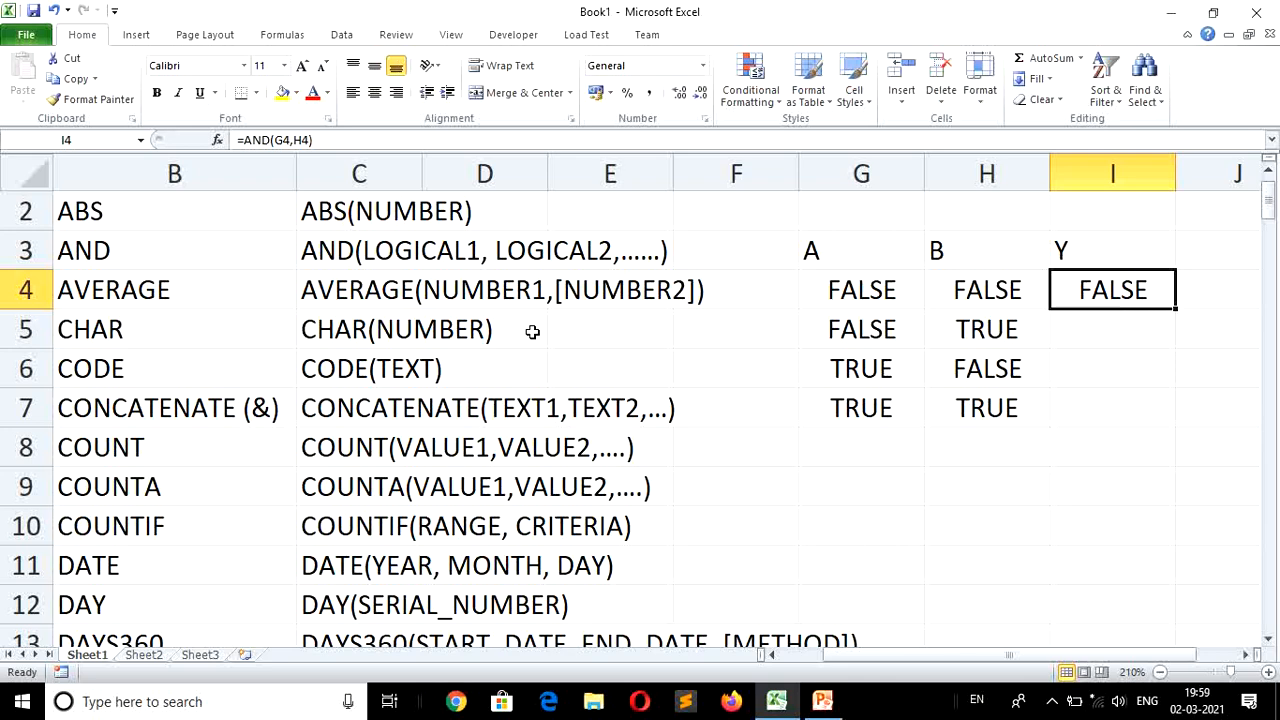
key(shift+Down)
key(shift+Down)
key(shift+Down)
key(ctrl+d)
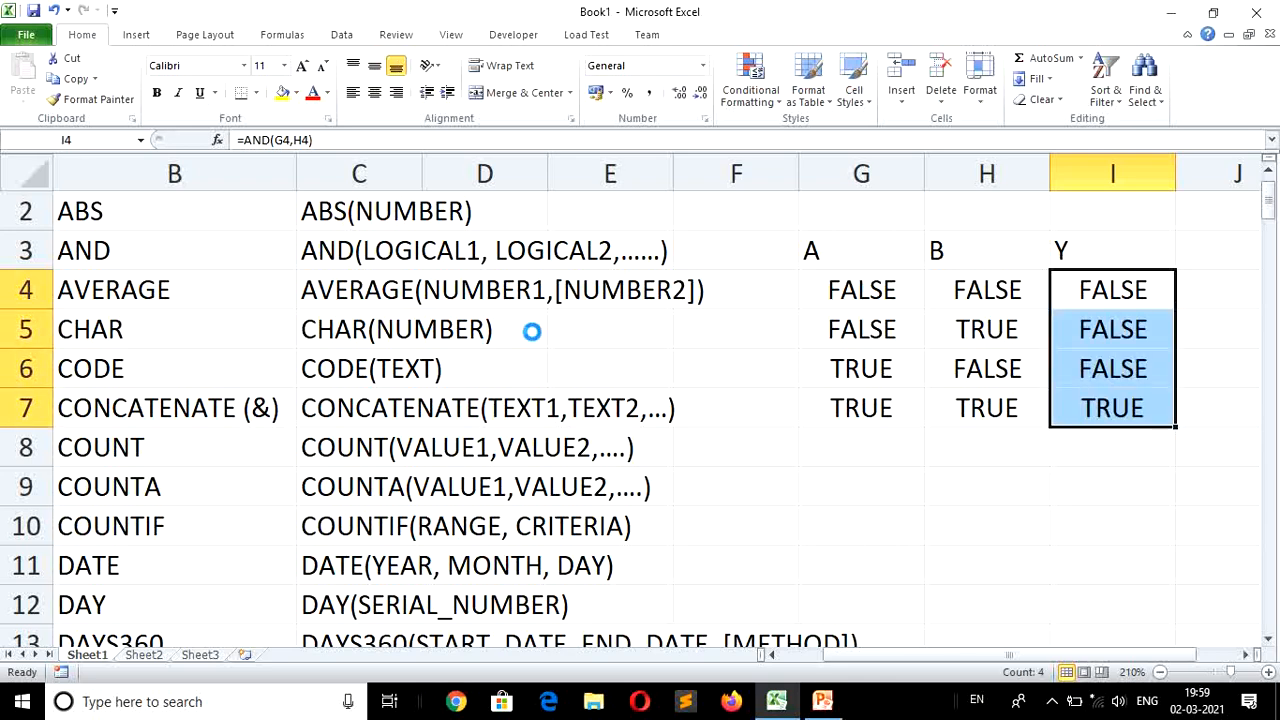
Examine the A and B inputs and the AND result of each truth-table row from row 5 to row 7.
key(Down)
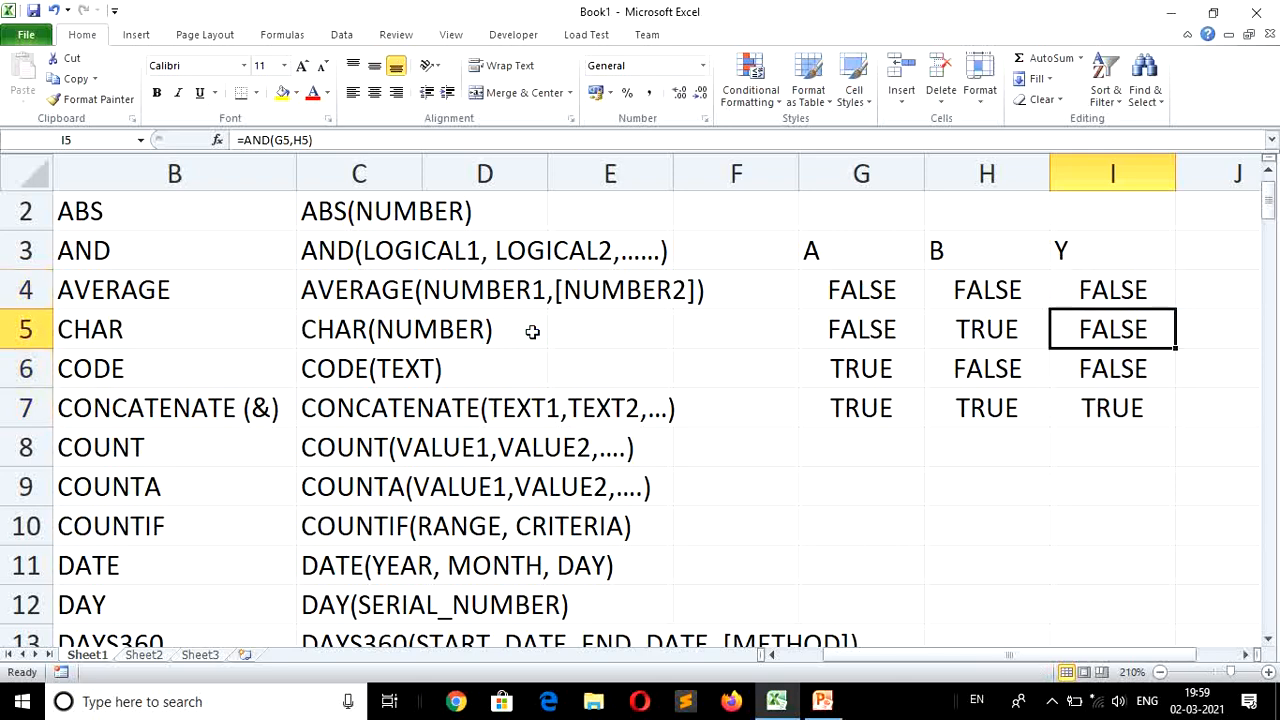
key(Left)
key(Left)
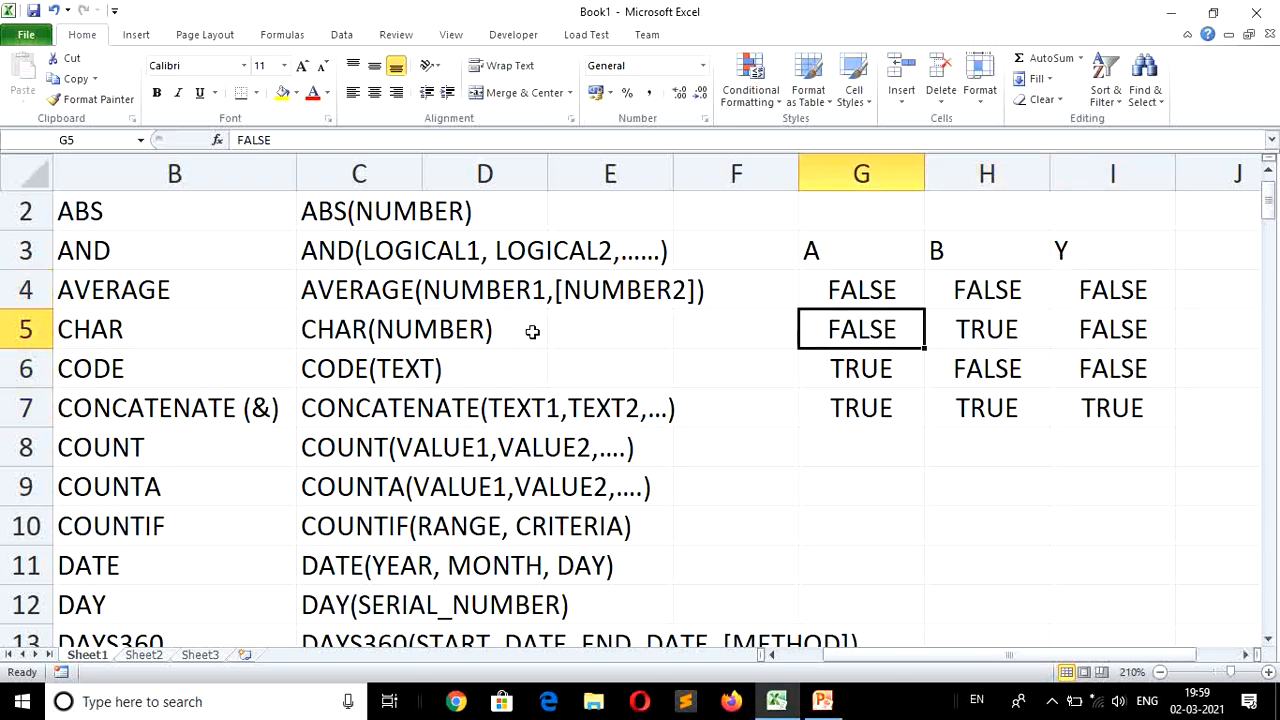
key(Right)
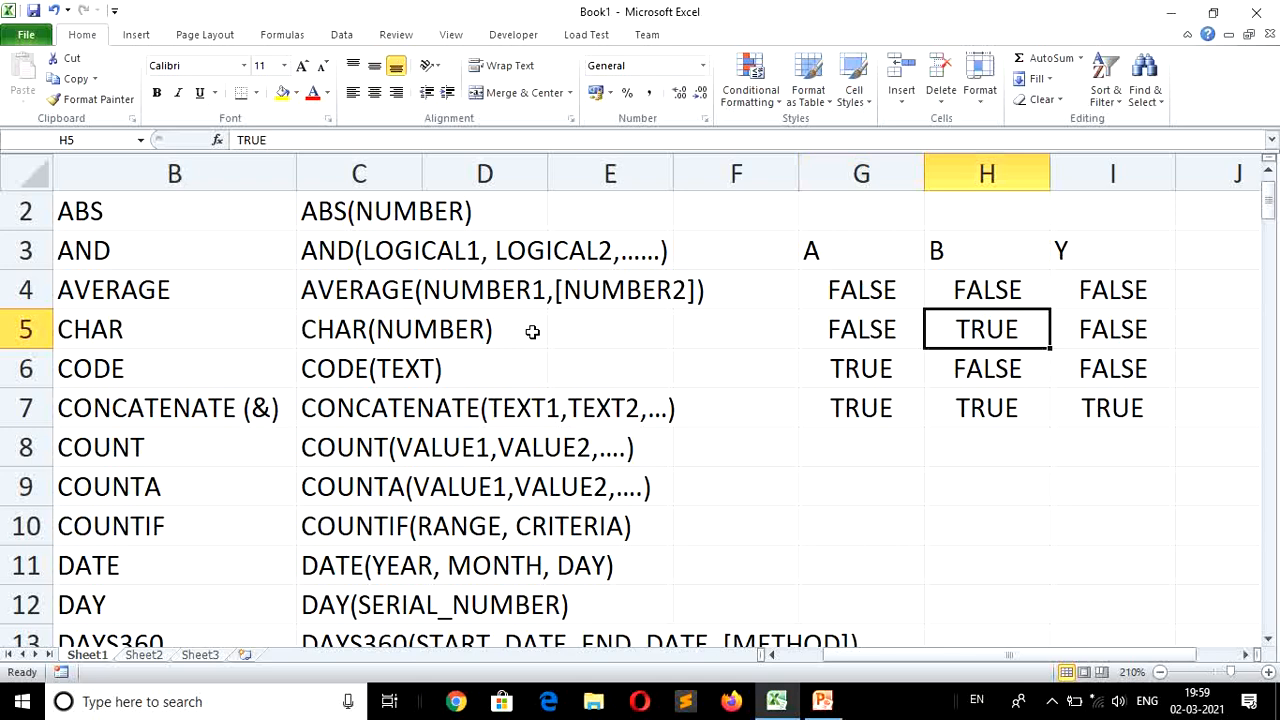
key(Down)
key(Left)
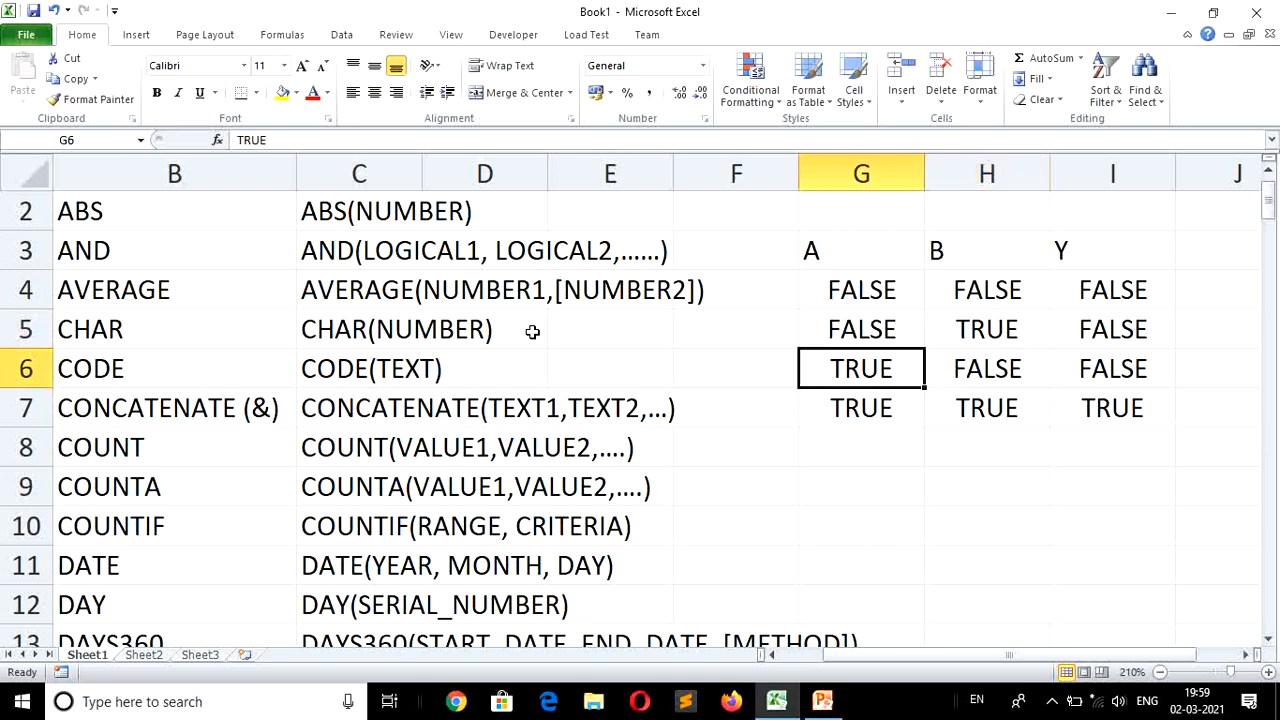
key(Right)
key(Right)
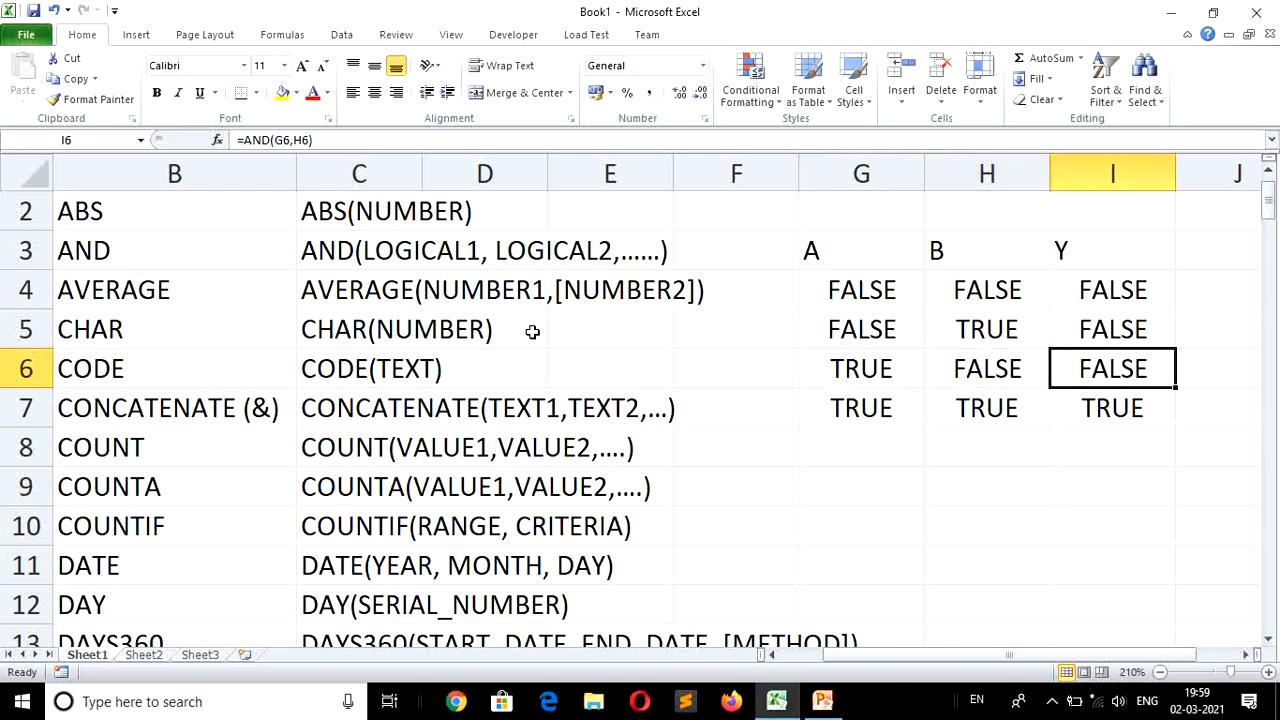
key(Down)
key(Left)
key(Left)
key(Right)
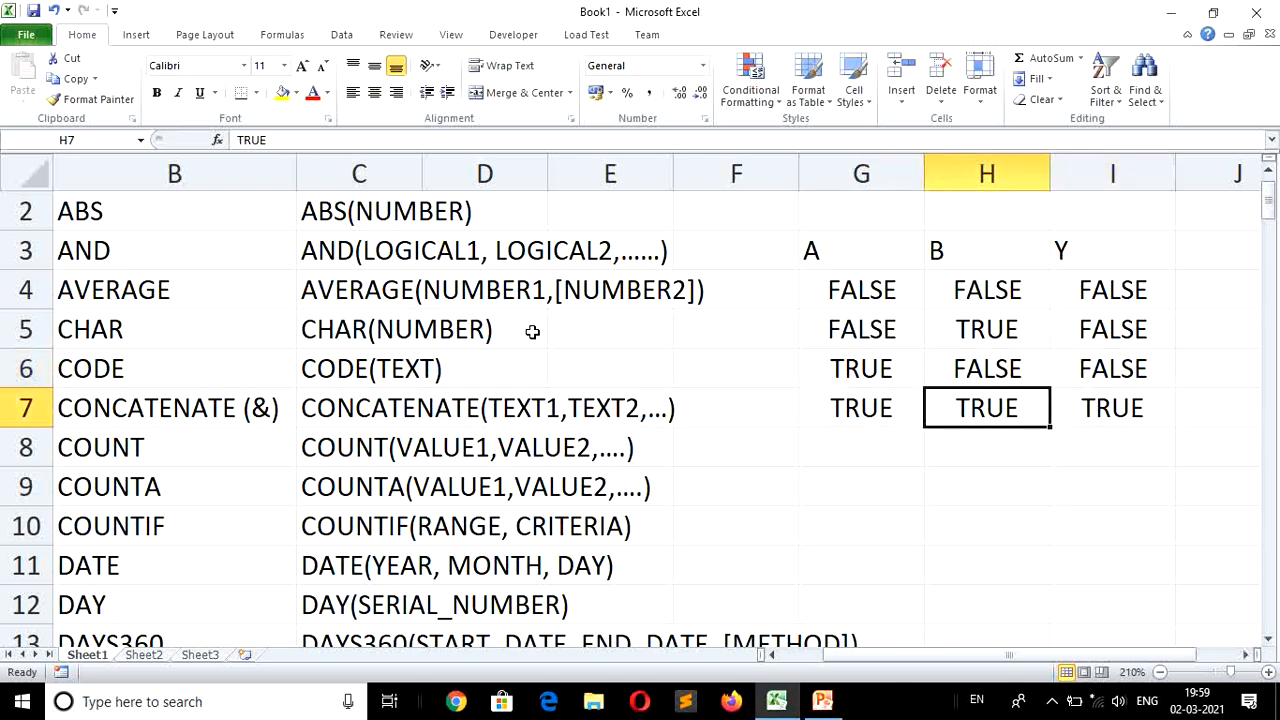
key(Left)
key(Right)
key(Left)
key(Right)
key(Right)
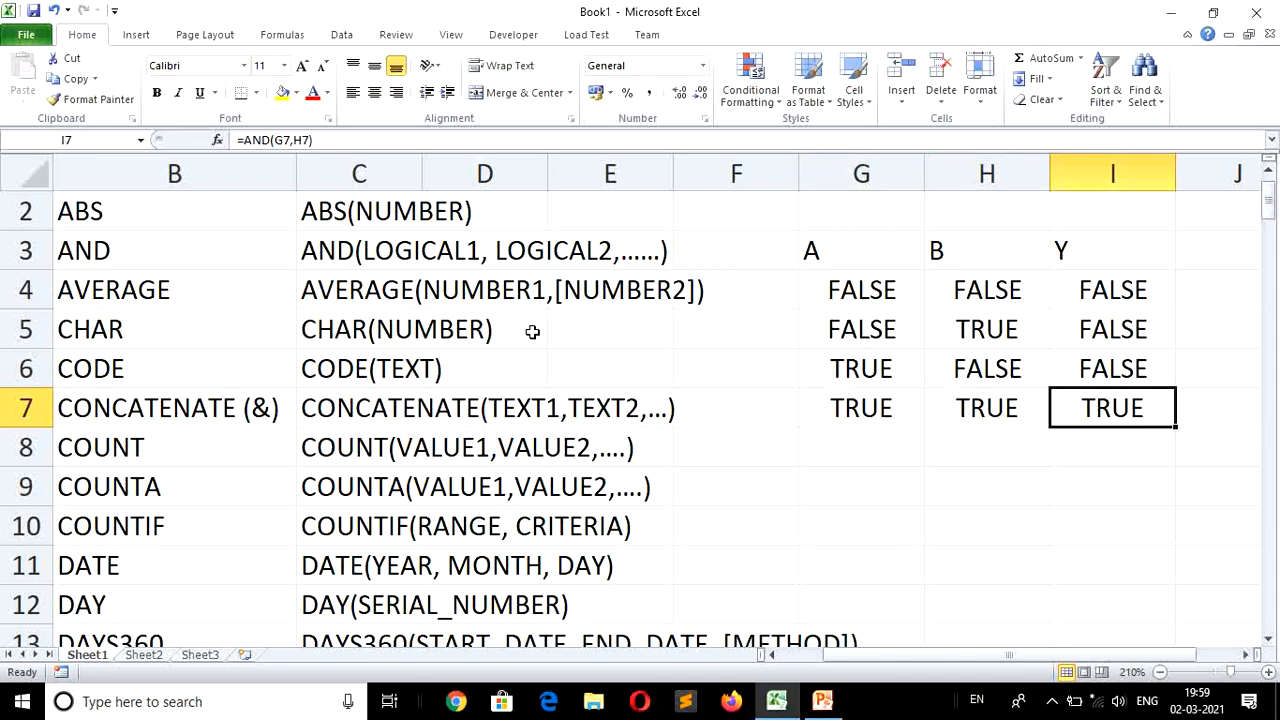
Enter the headings A, B and Y in G9, H9 and I9 for a second truth table below the first.
key(Down)
key(Down)
key(Left)
key(Left)
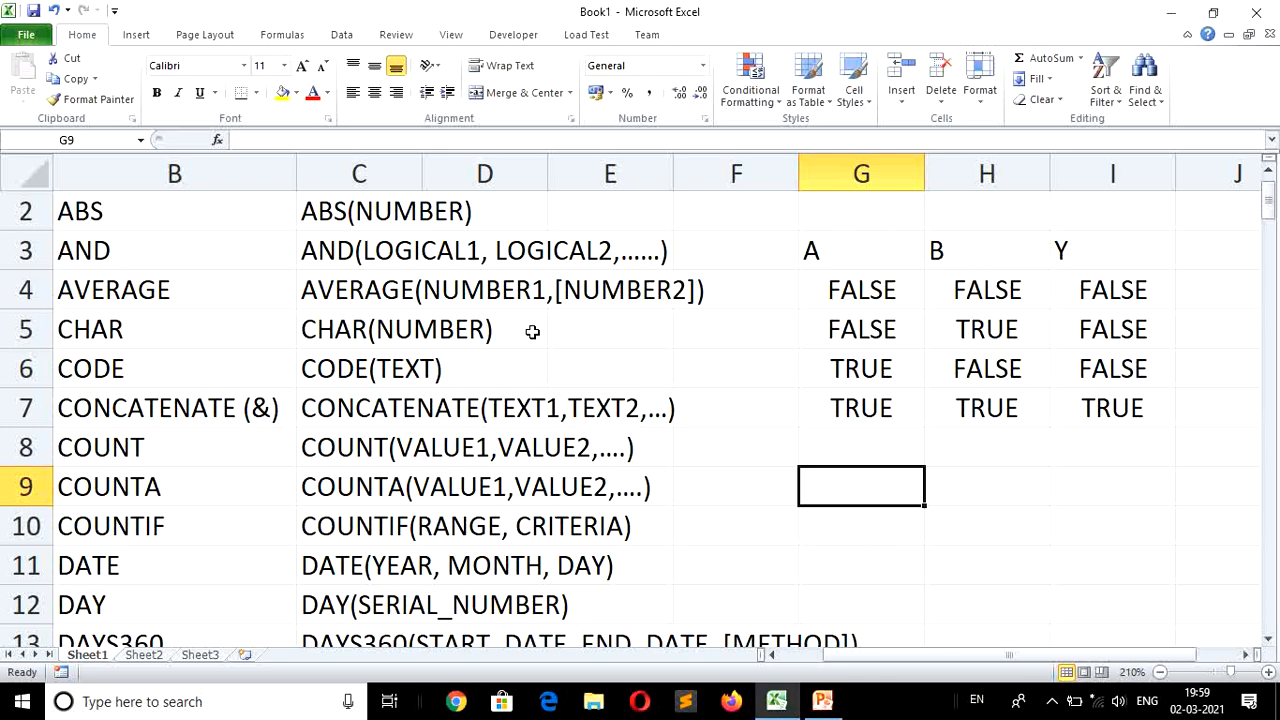
text(A)
key(Tab)
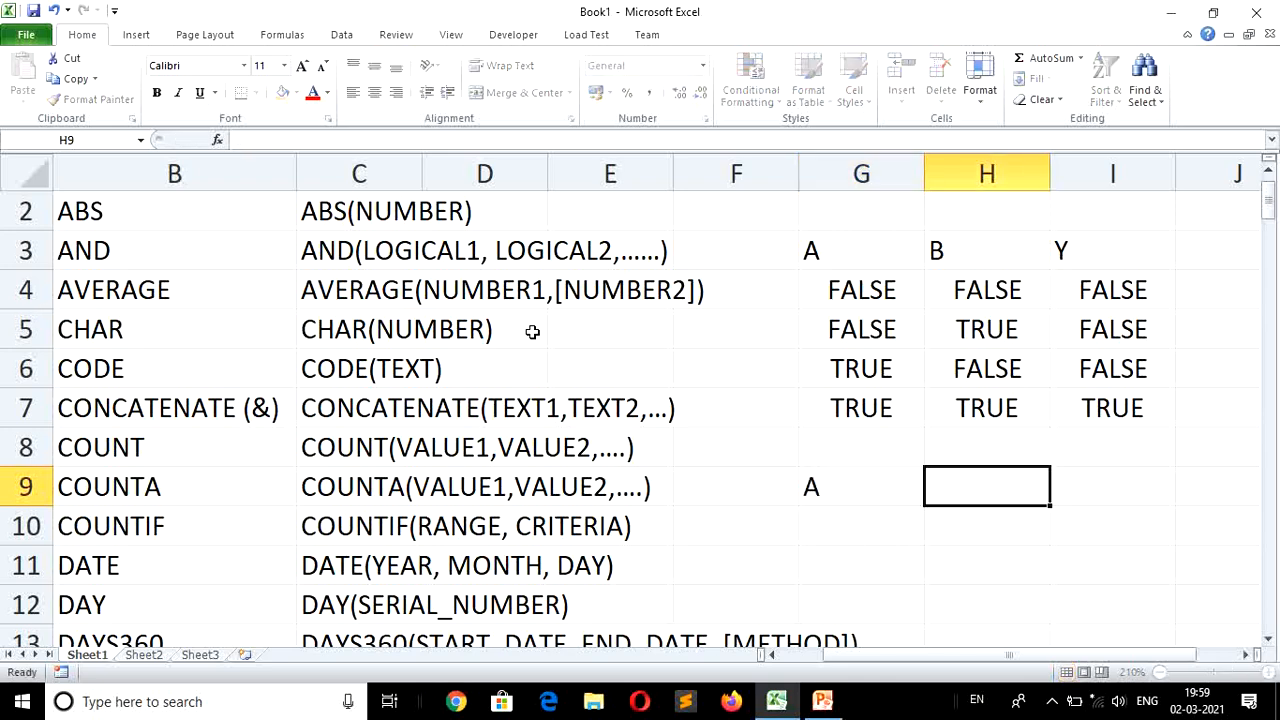
text(B)
key(Tab)
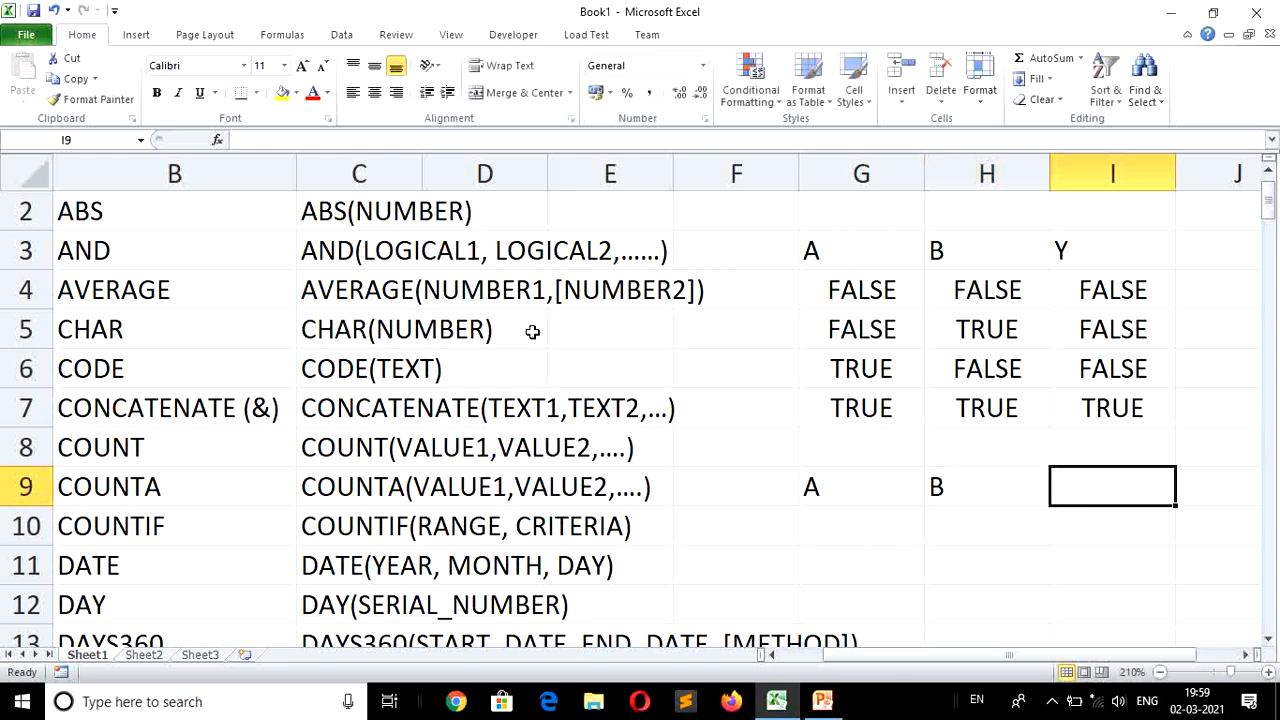
text(Y)
Fill the second table's first two rows with 0 and 0 in G10:H10, and 0 and 1 in G11:H11.
key(Down)
key(Left)
key(Left)
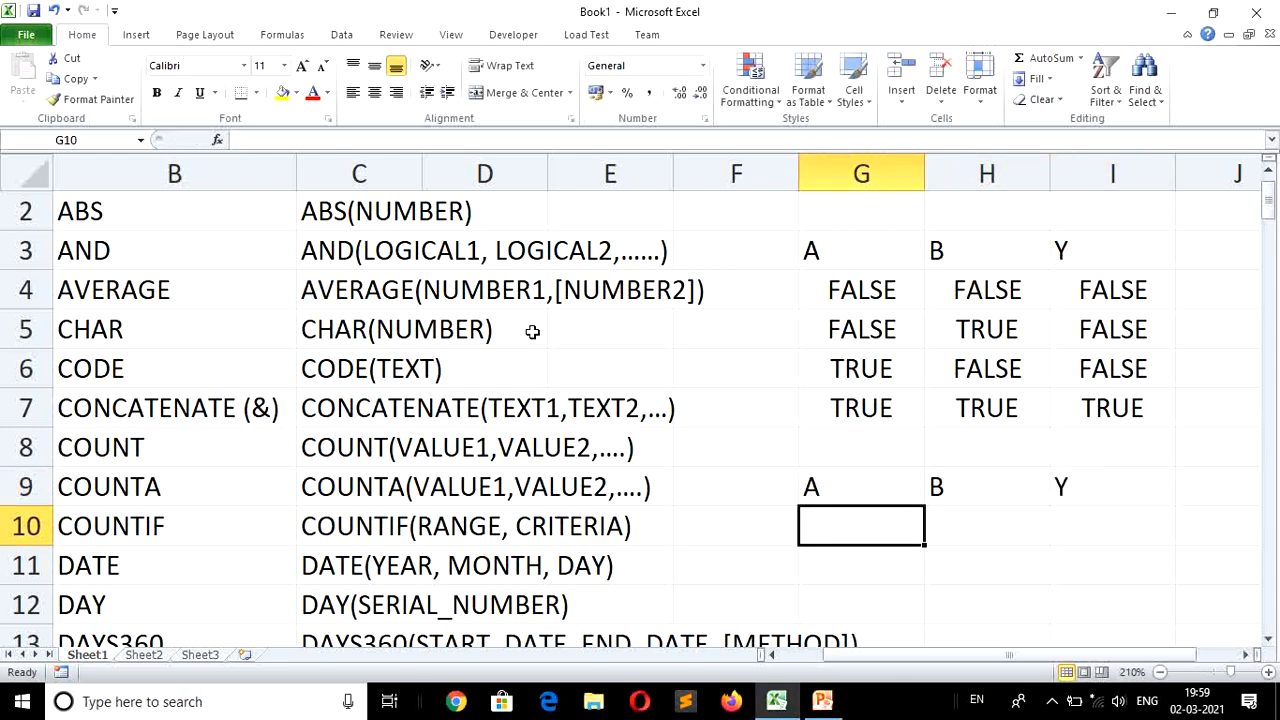
text(0)
key(Tab)
text(0)
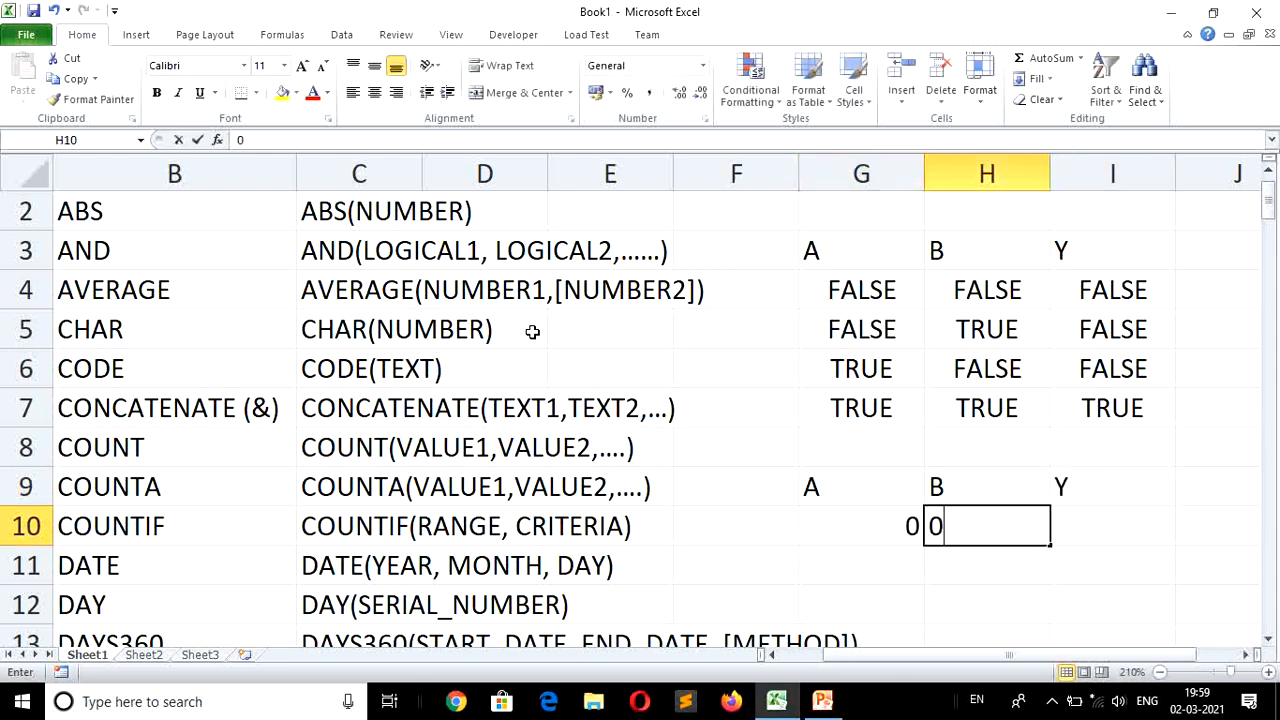
key(Return)
text(0)
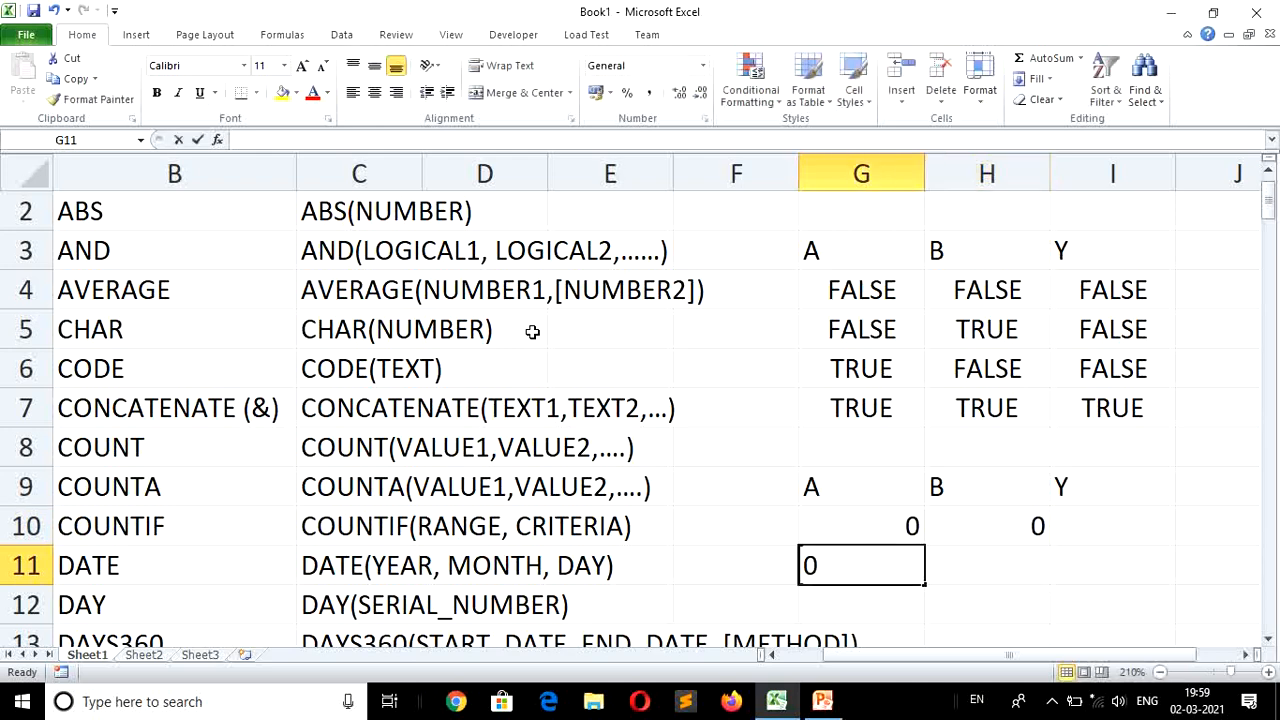
key(Tab)
text(1)
key(Return)
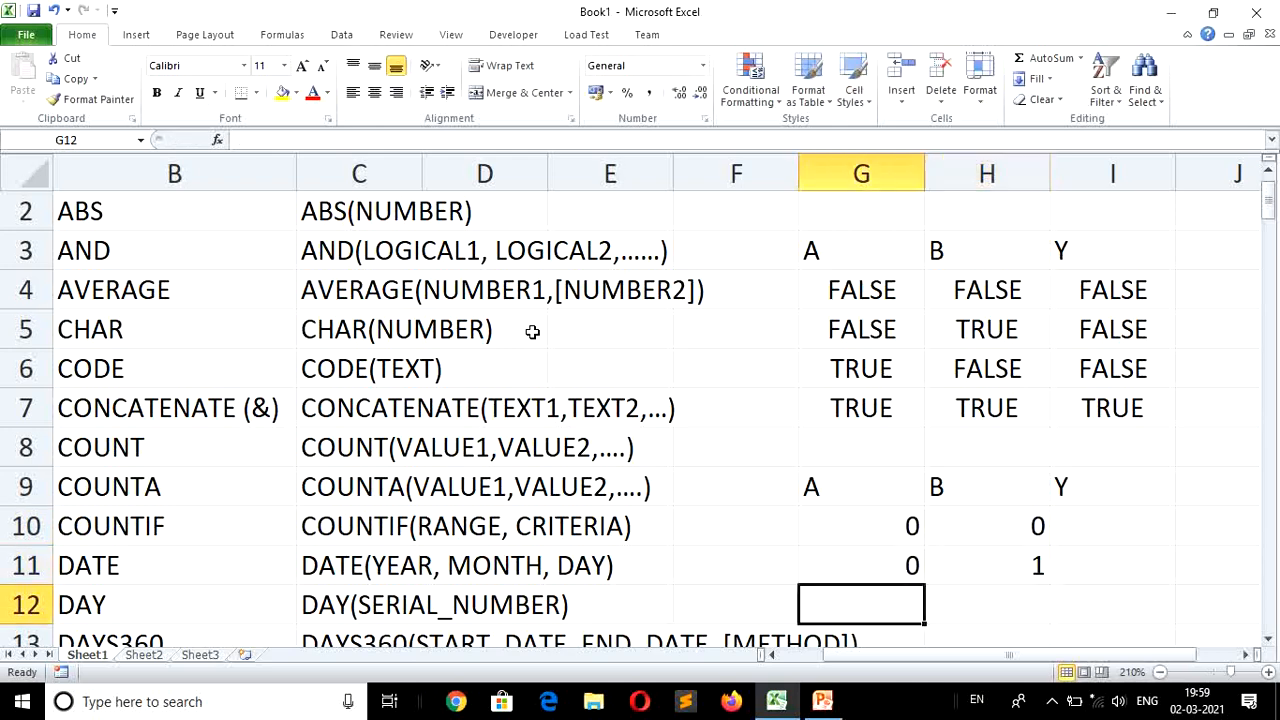
Fill the second table's third row with 1 in G12 and 0 in H12.
text(1)
key(Tab)
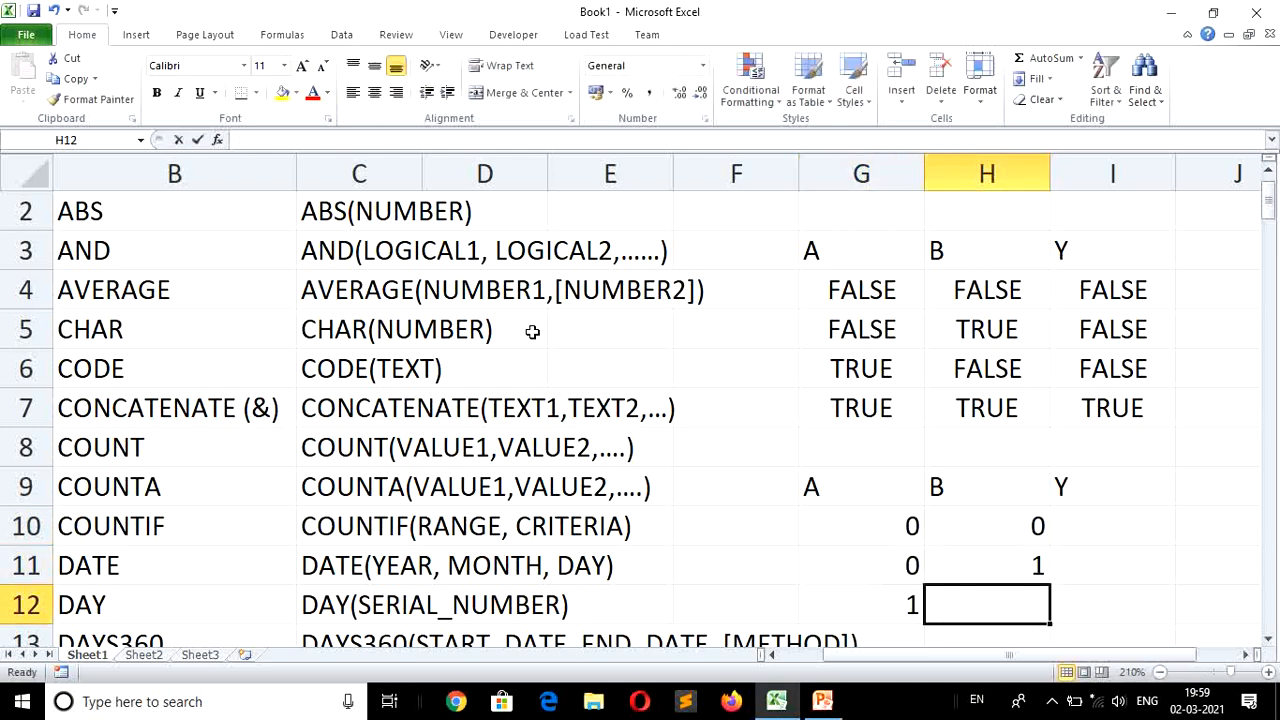
text(0)
key(Return)
Fill the second table's fourth row with 1 in G13 and 1 in H13.
text(1)
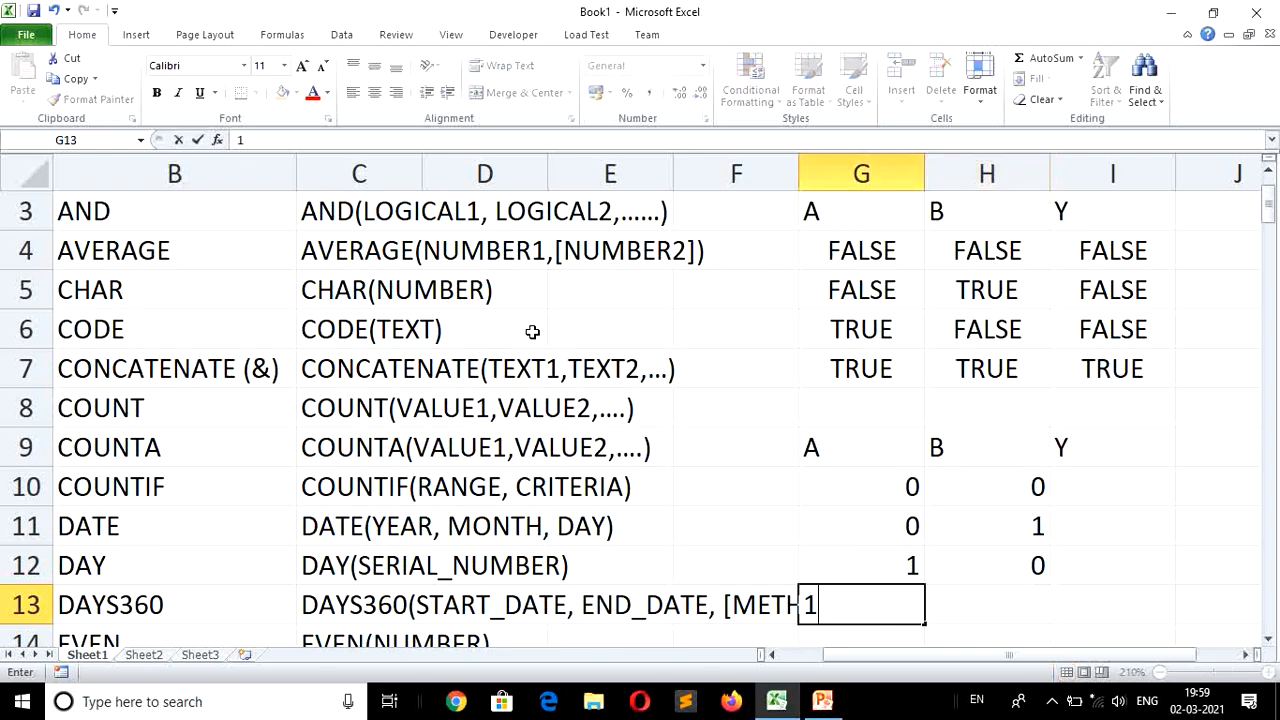
key(Tab)
text(1)
key(Down)
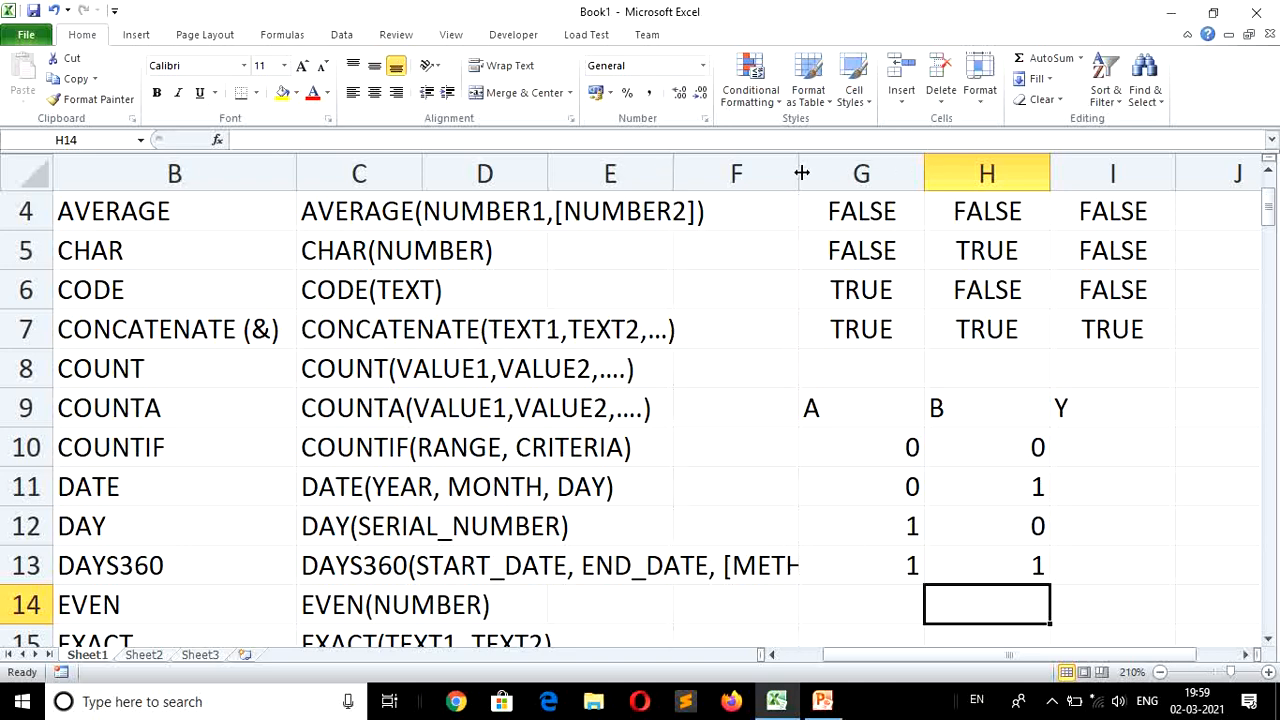
Clear the fourth-row values from H13 and G13, uncovering the DAYS360 syntax text.
click(900, 566)
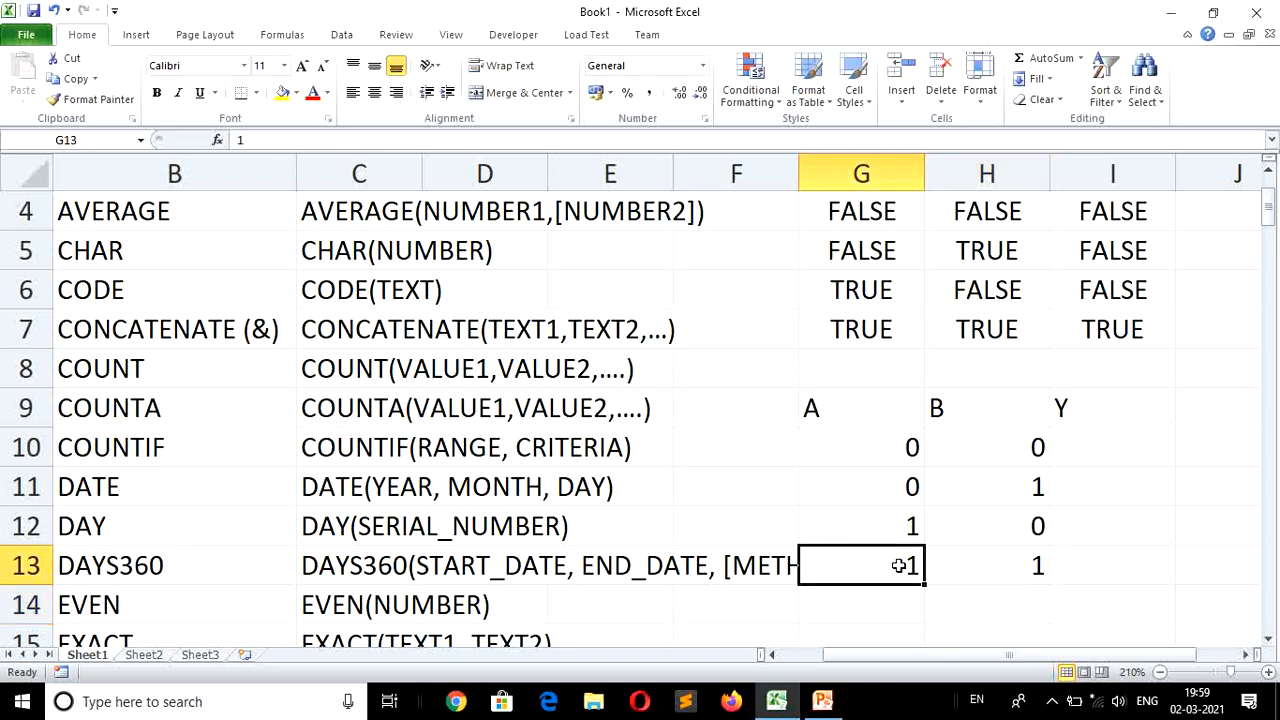
key(Right)
key(Delete)
key(Left)
key(Delete)
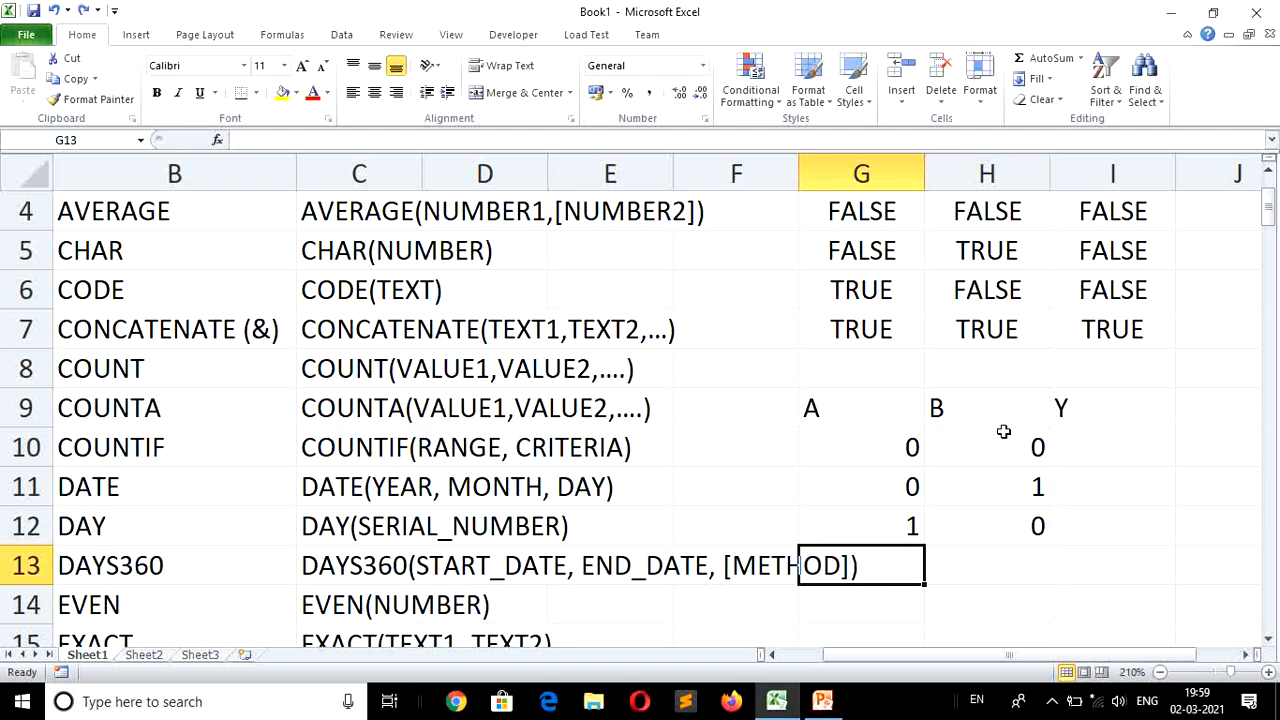
Move the second table's A, B and Y headings one column over, from G9:I9 to H9:J9.
click(866, 416)
key(shift+Right)
key(shift+Right)
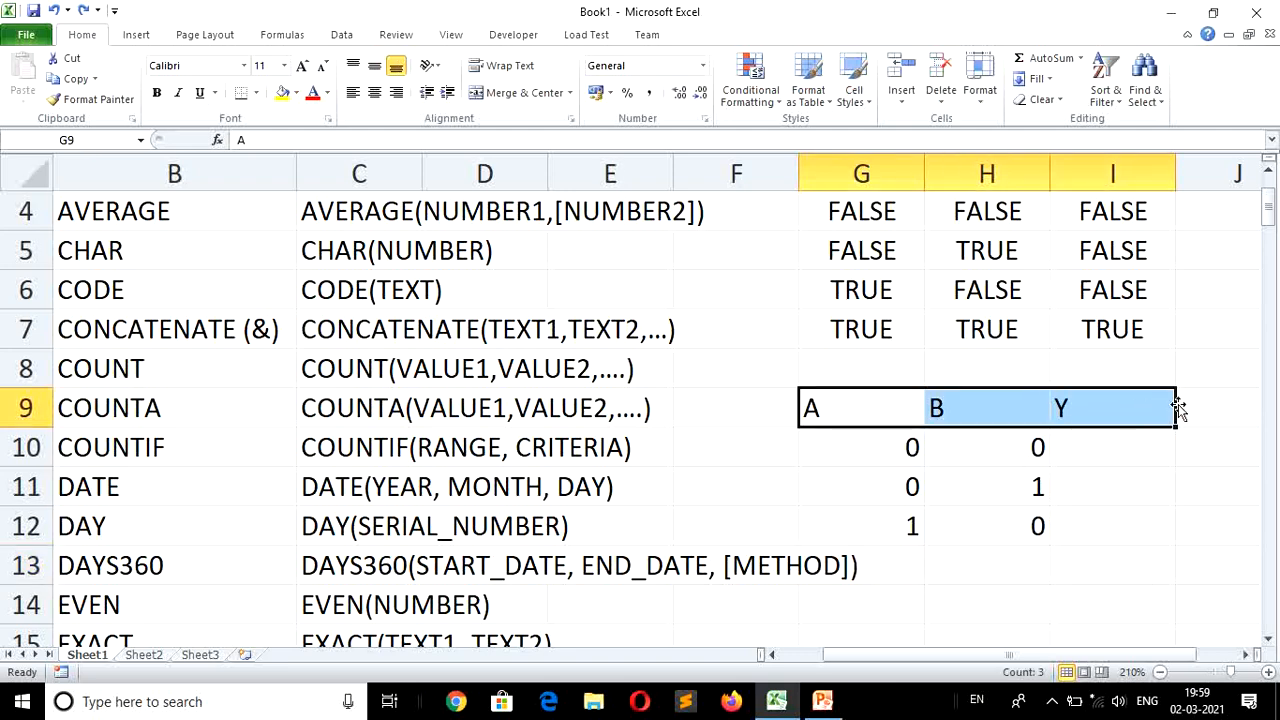
drag(1180, 405, 1207, 412)
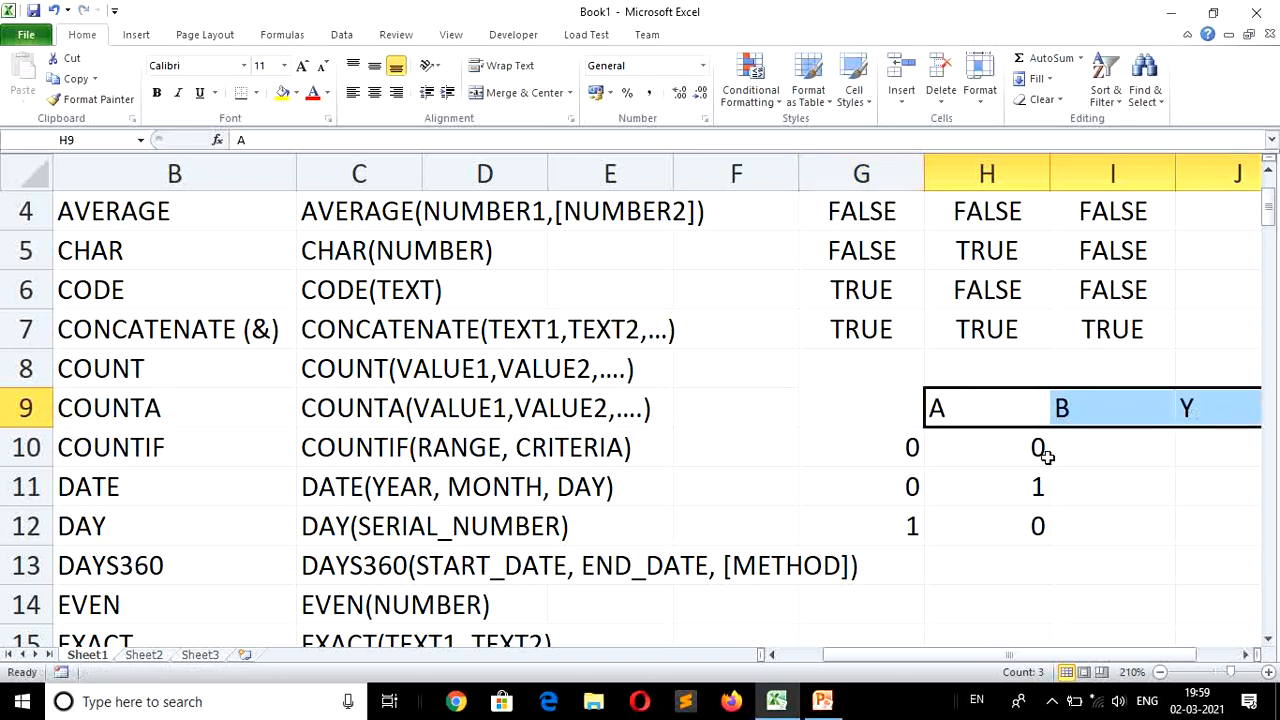
Move the second table's 0 and 1 inputs one column over, from G10:H12 to H10:I12.
click(891, 447)
key(shift+Right)
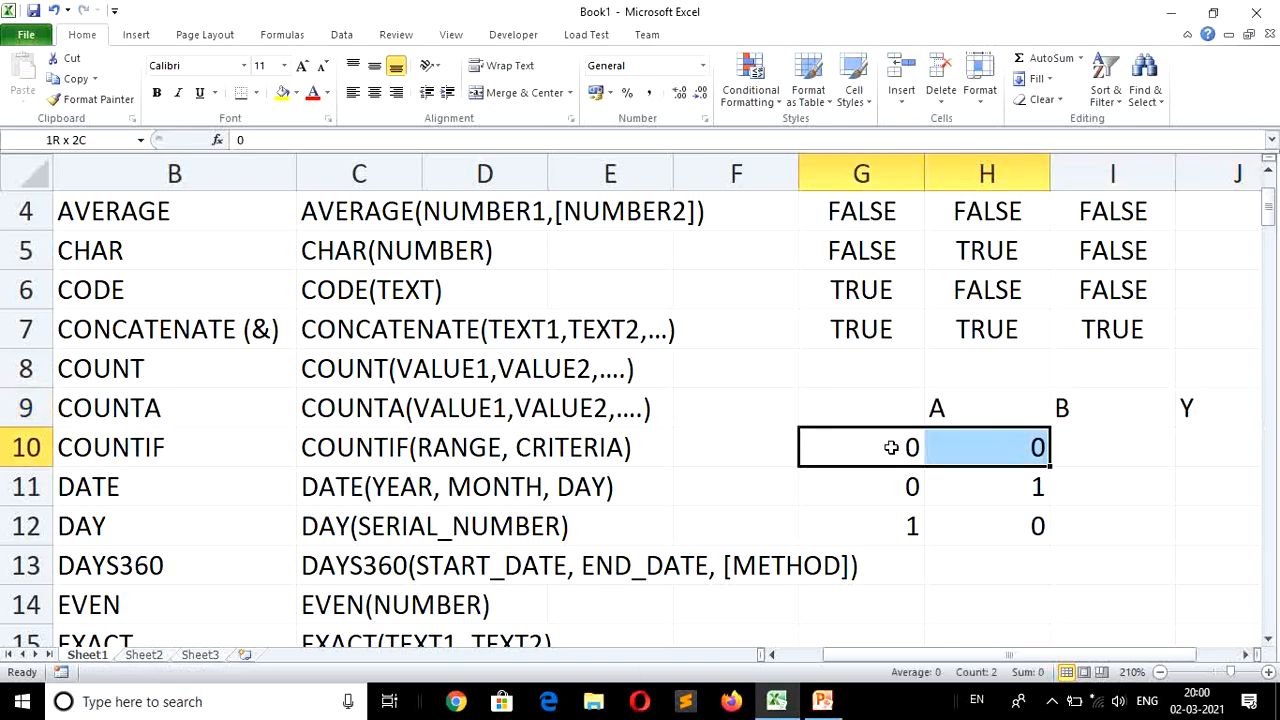
key(shift+Down)
key(shift+Down)
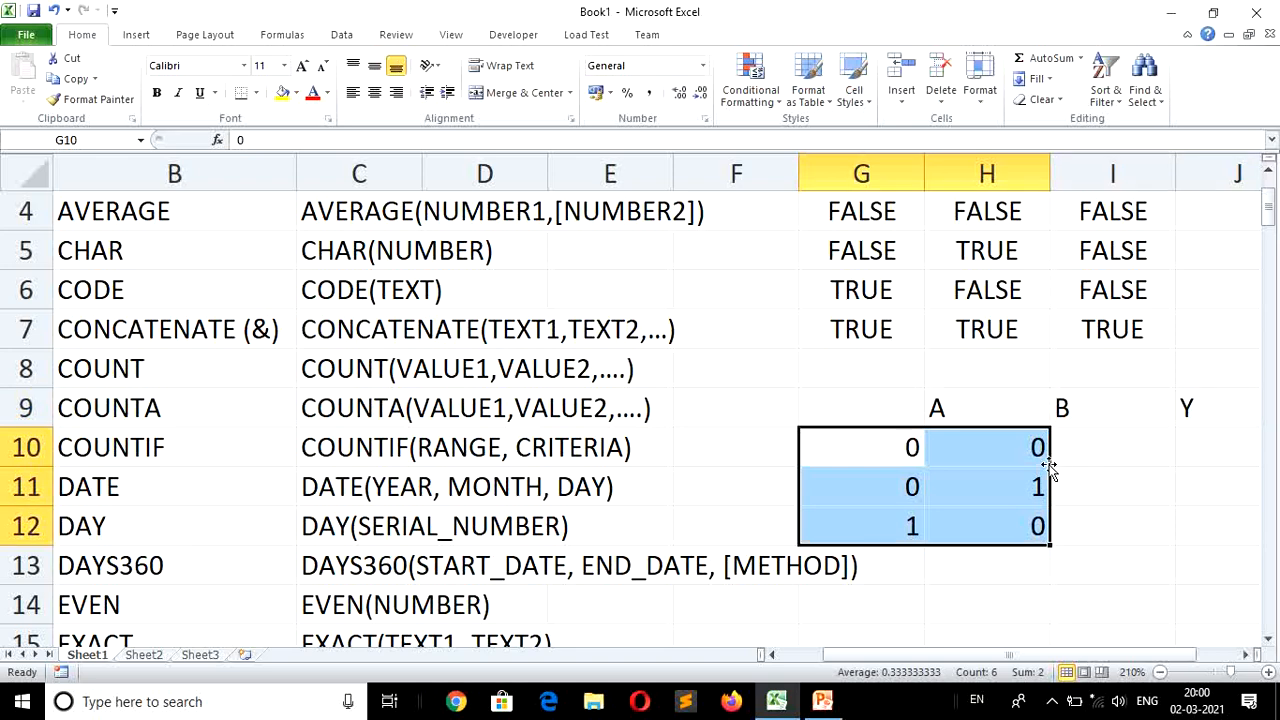
drag(1051, 466, 1116, 456)
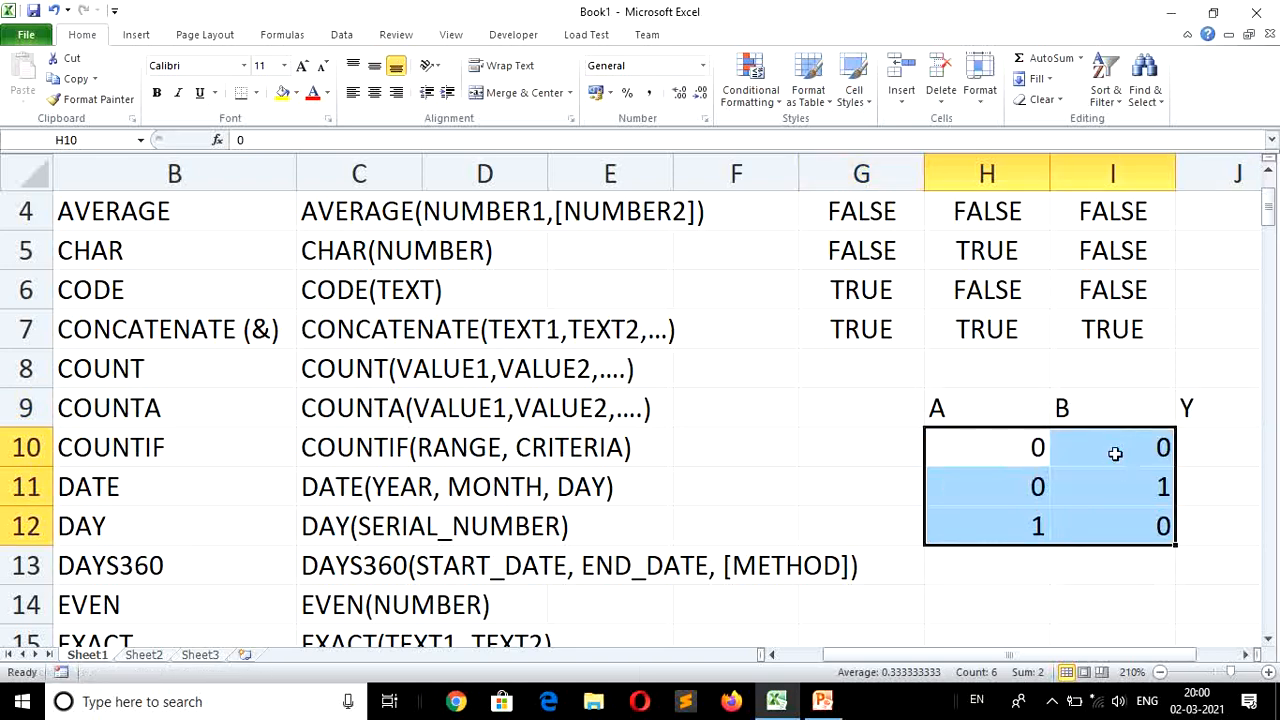
Fill the second table's fourth row with 1 in H13 and 1 in I13.
click(1013, 569)
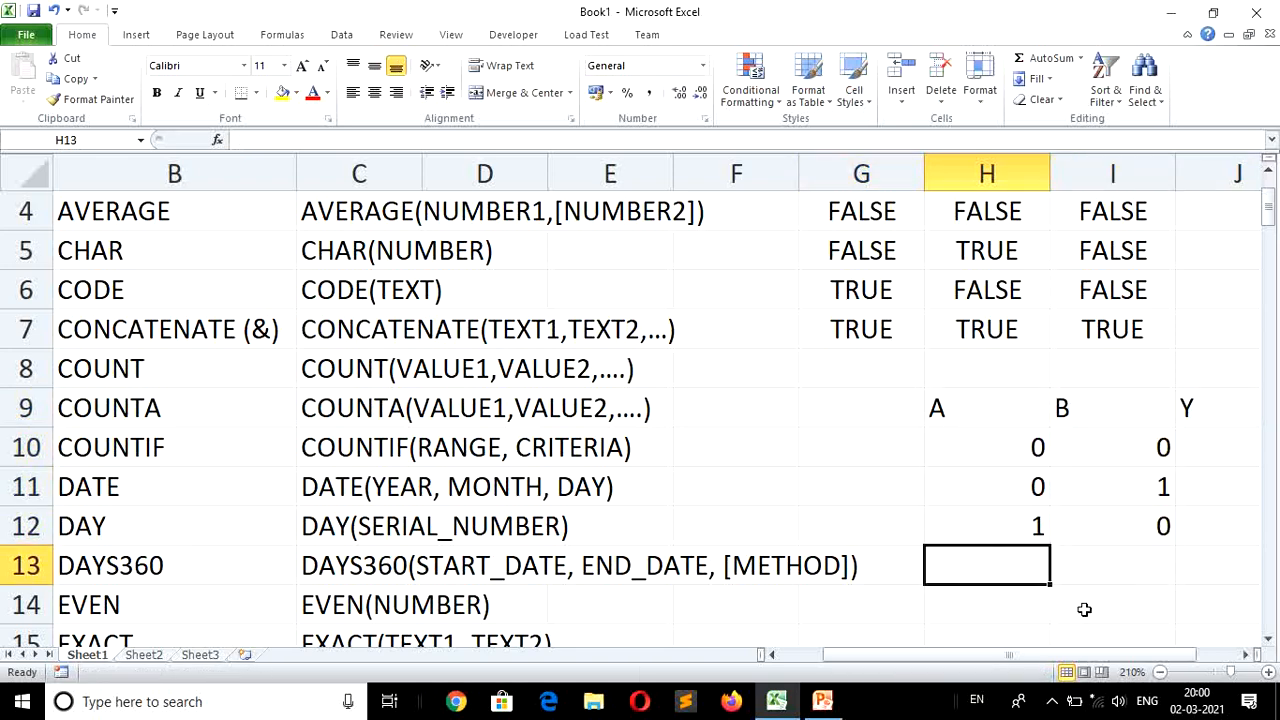
double_click(1248, 657)
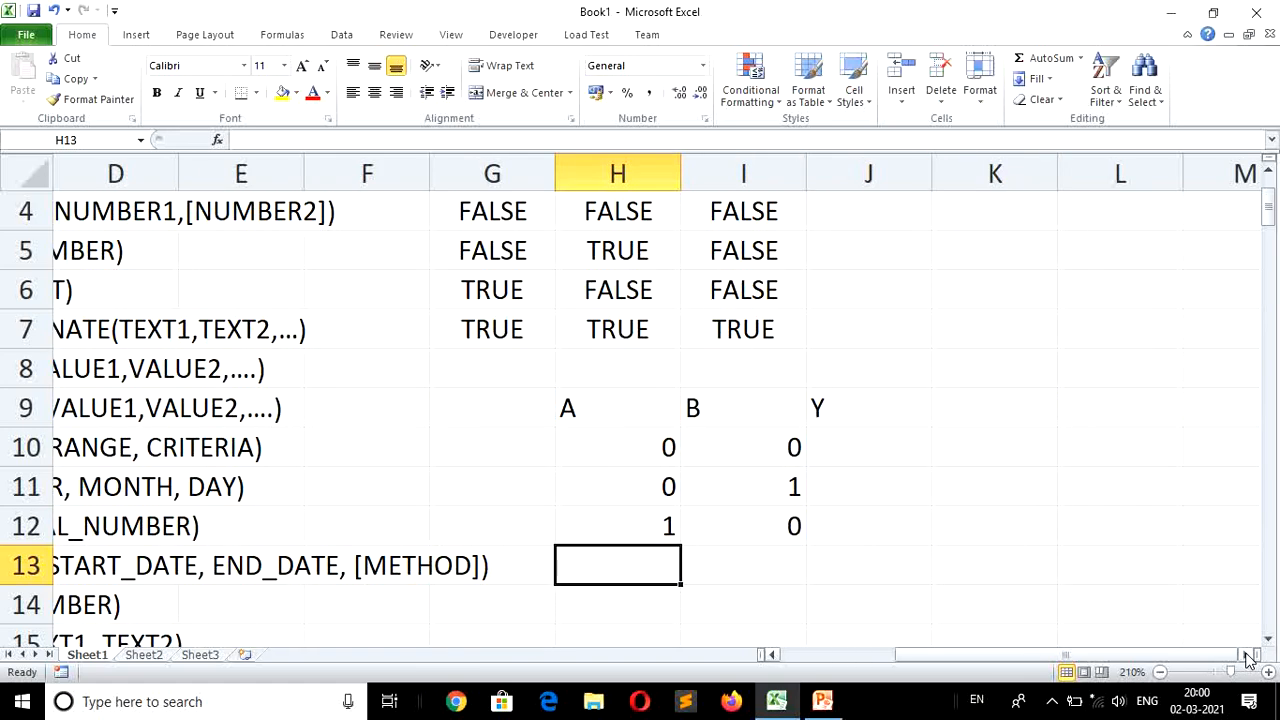
text(1)
key(Tab)
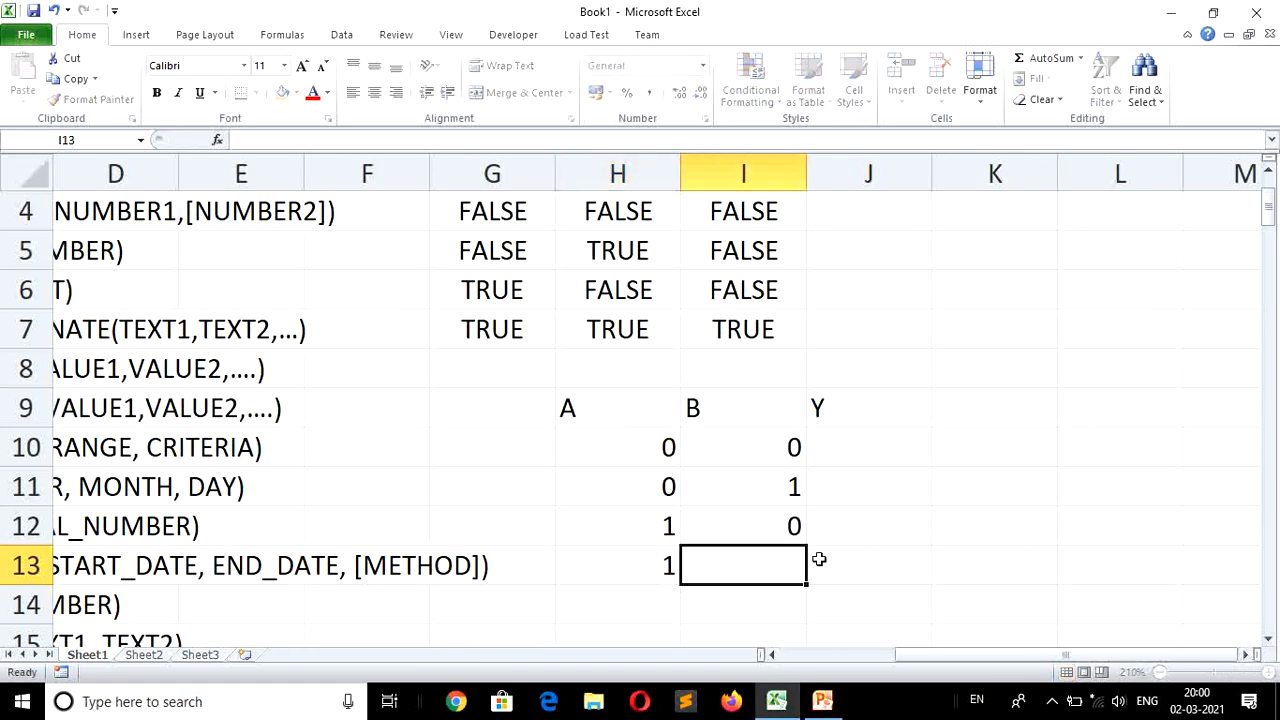
text(1)
key(Tab)
Enter the formula =AND(H10,I10) in J10, the first cell under the second table's Y heading.
key(Up)
key(Up)
key(Up)
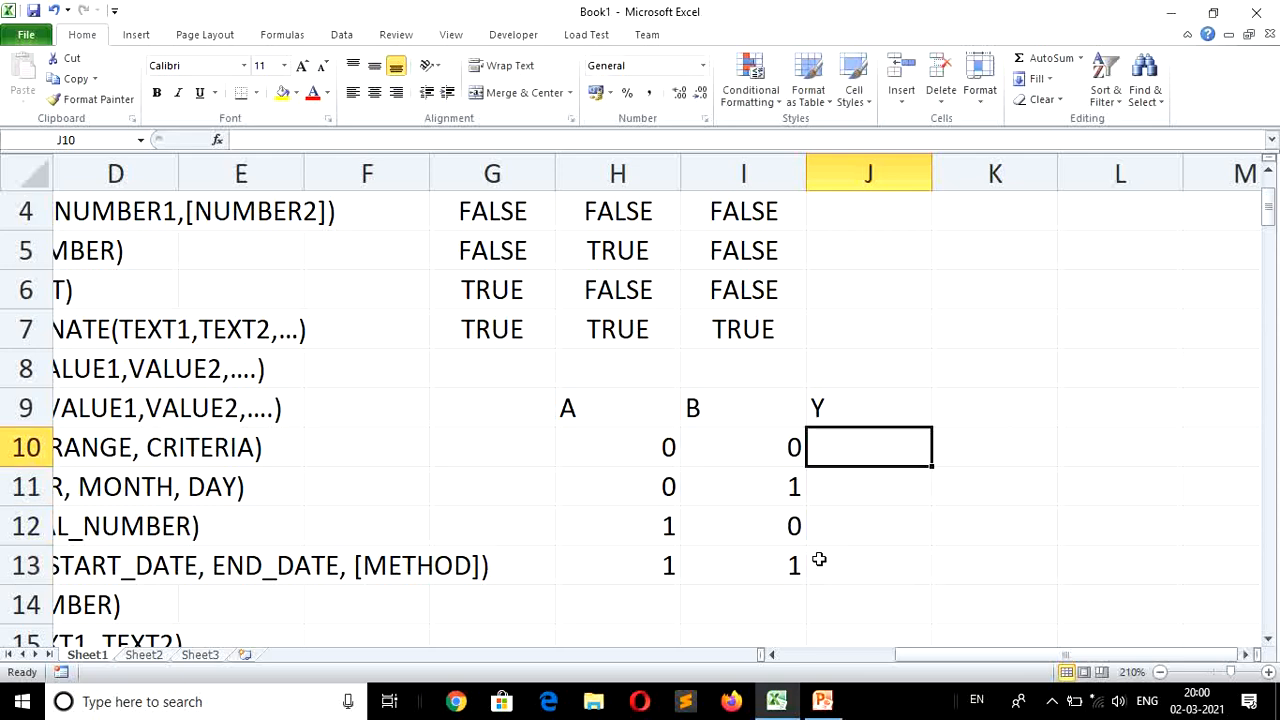
text(=AND)
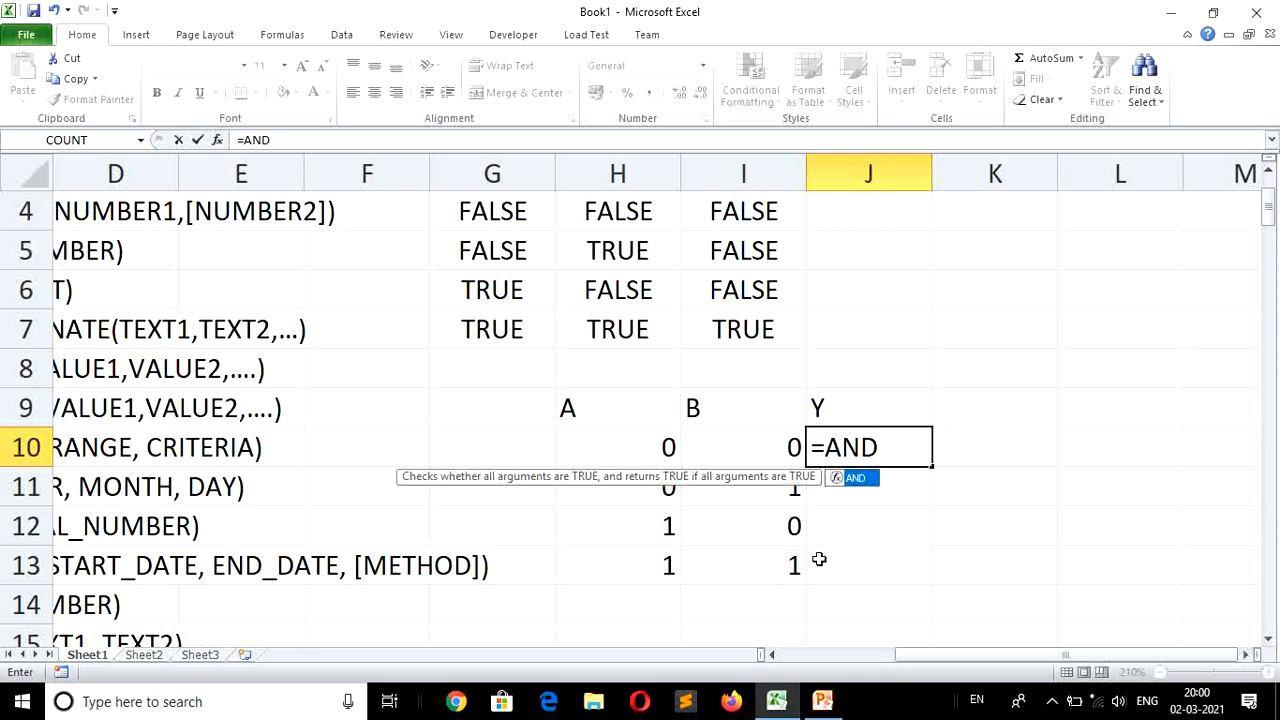
text(()
key(Left)
key(Left)
text(,)
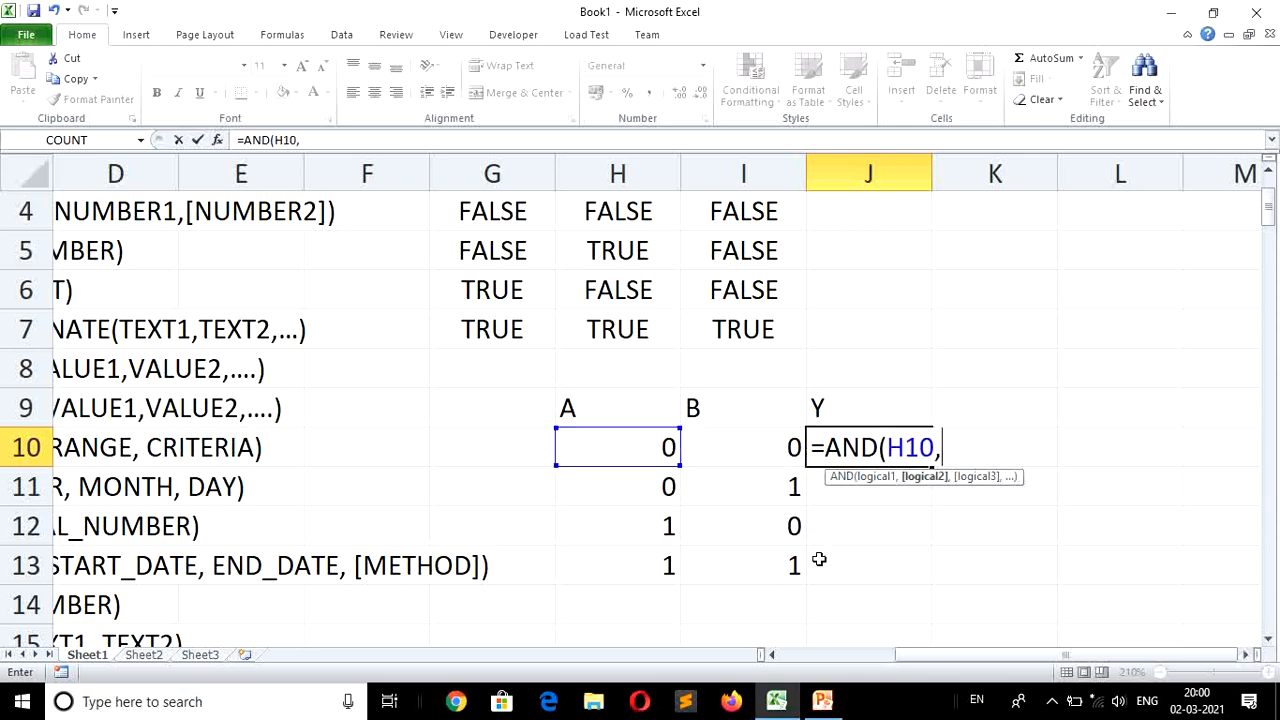
key(Left)
key(Return)
Fill the AND formula from J10 down through J13.
key(Up)
key(shift+Down)
key(shift+Down)
key(shift+Down)
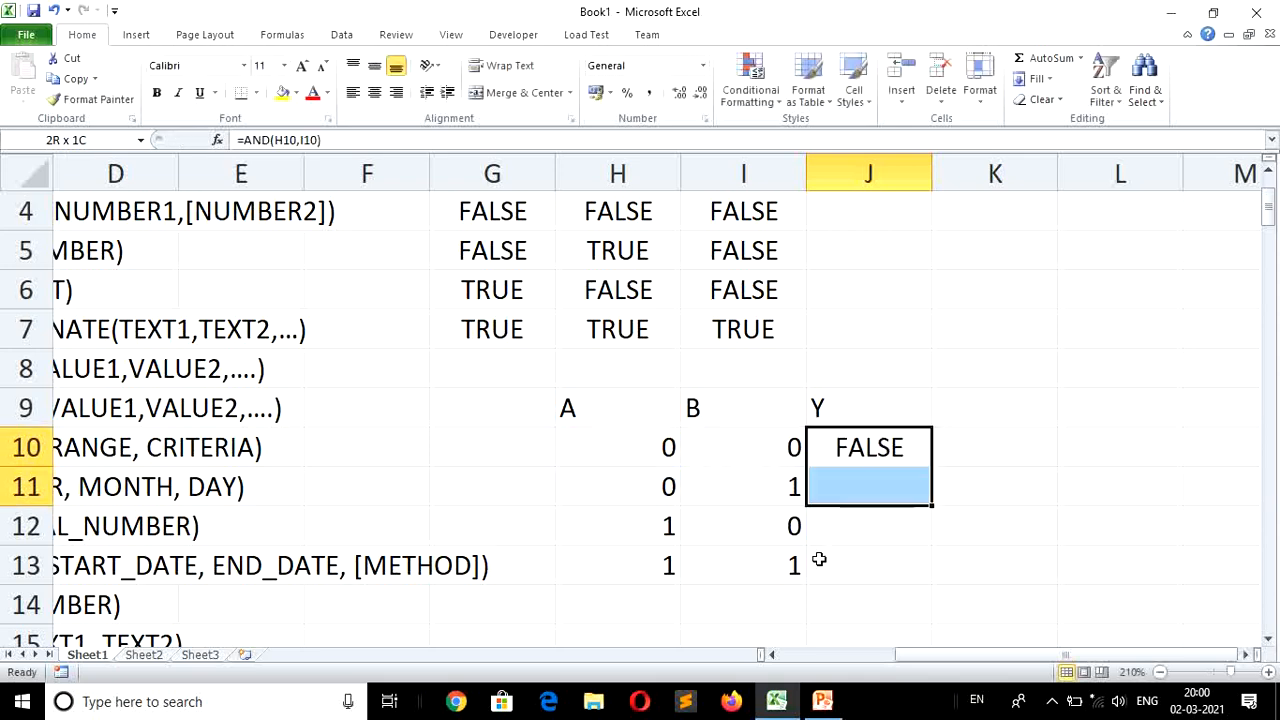
key(ctrl+d)
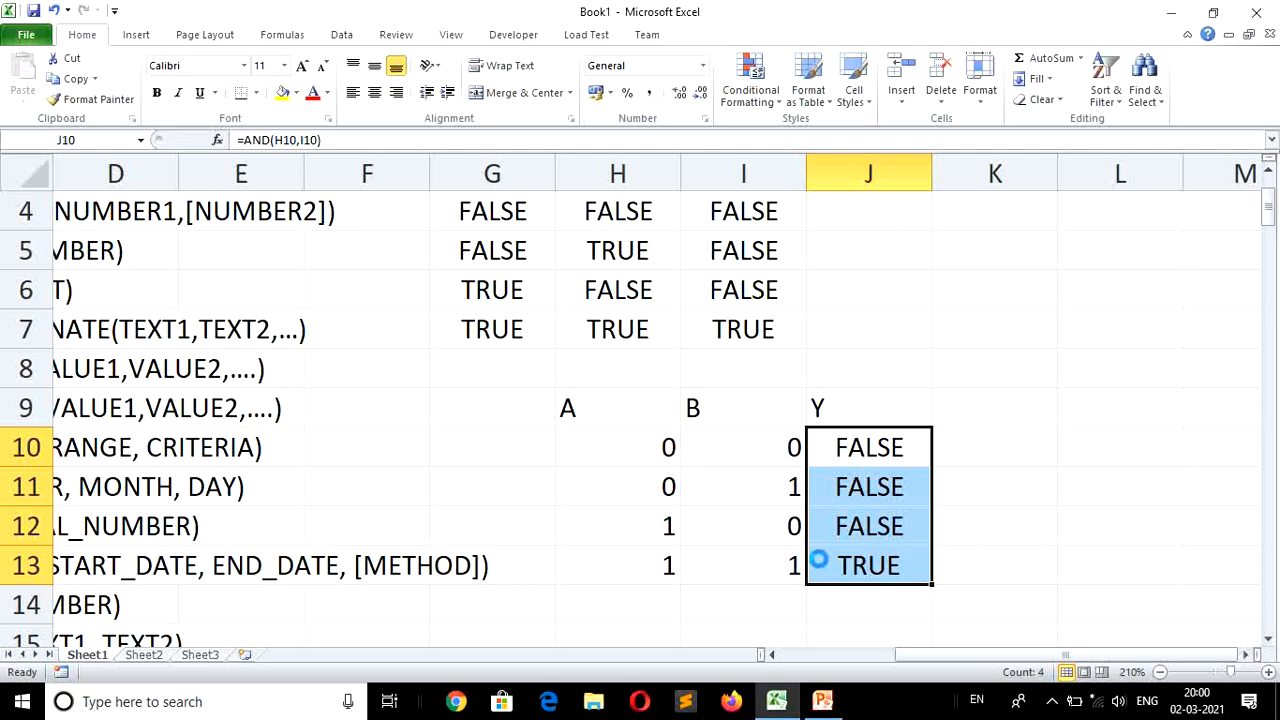
Start a third table beside the first one with headings A, B and C in J4:L4.
key(Right)
key(Up)
key(Up)
key(Up)
key(Up)
key(Up)
key(Up)
key(Up)
key(Up)
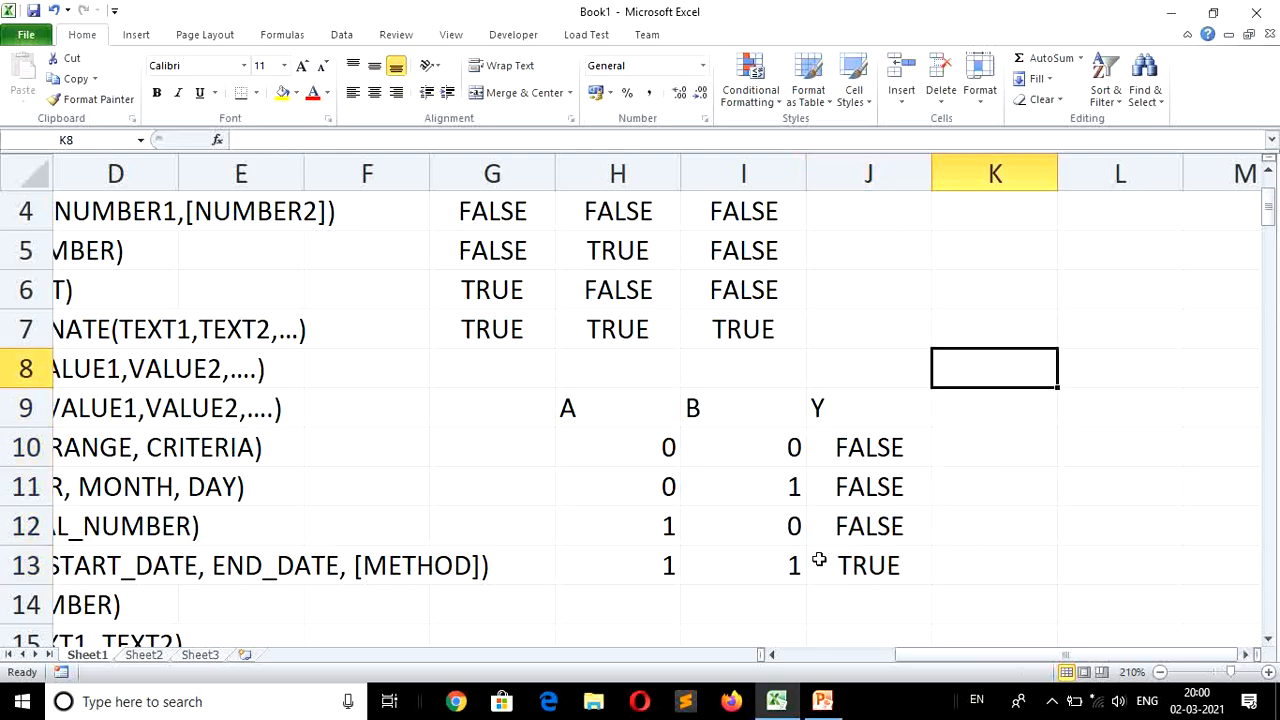
key(Down)
key(Down)
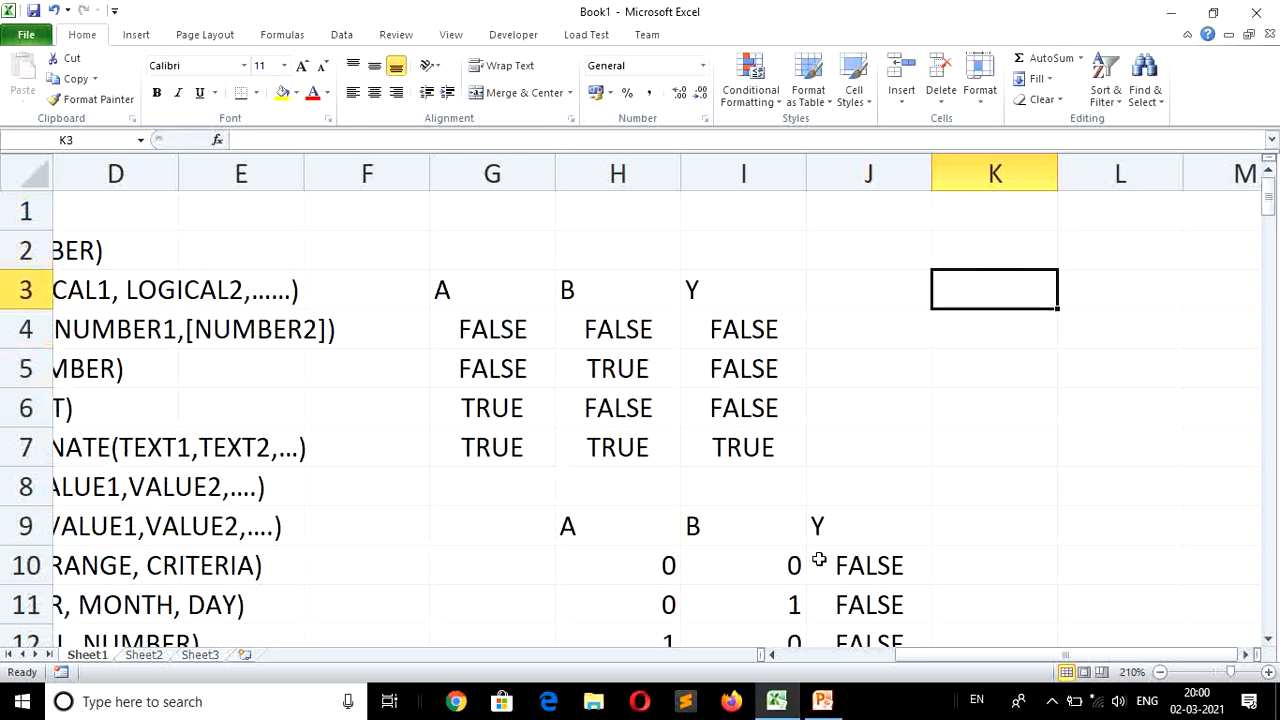
key(Left)
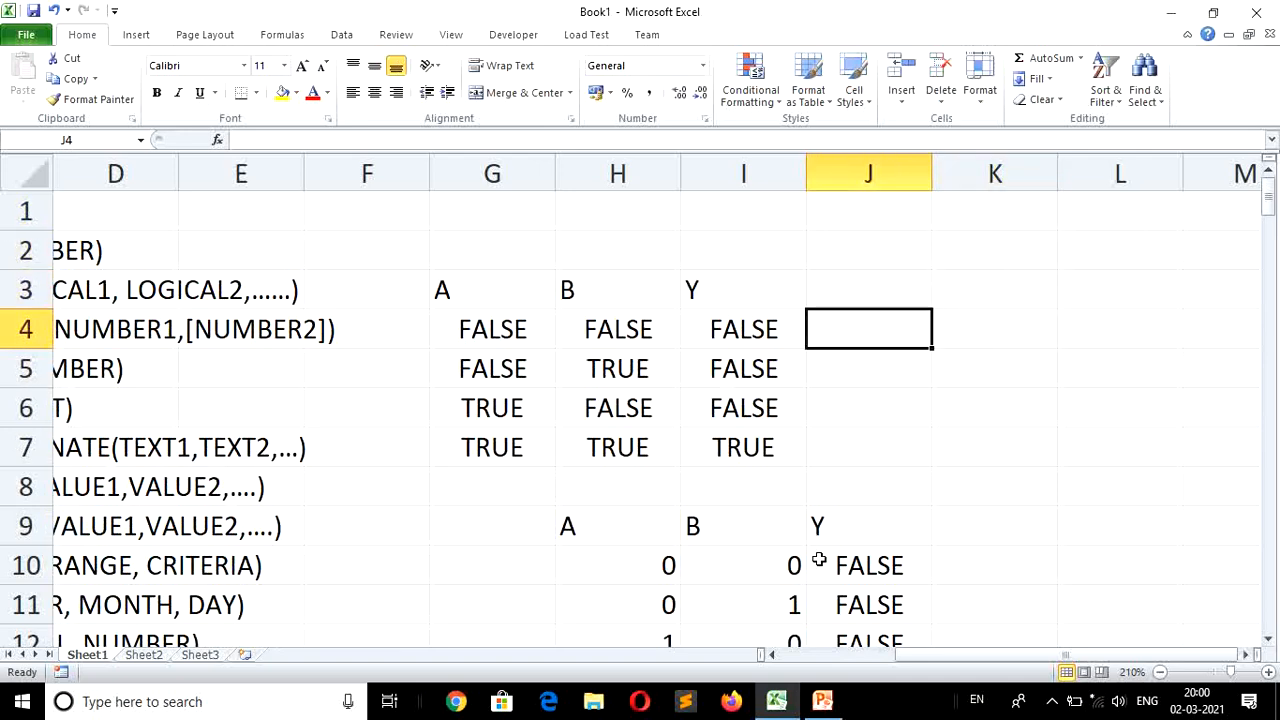
text(A)
key(Tab)
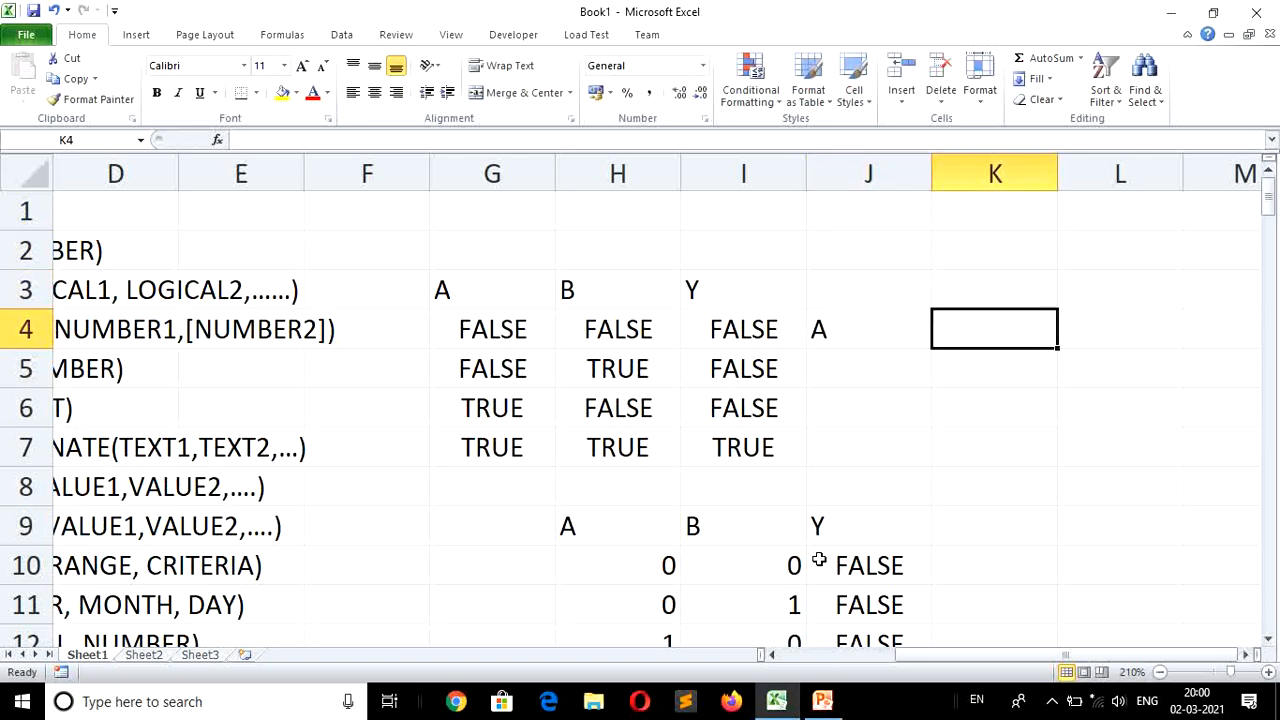
text(B)
key(Tab)
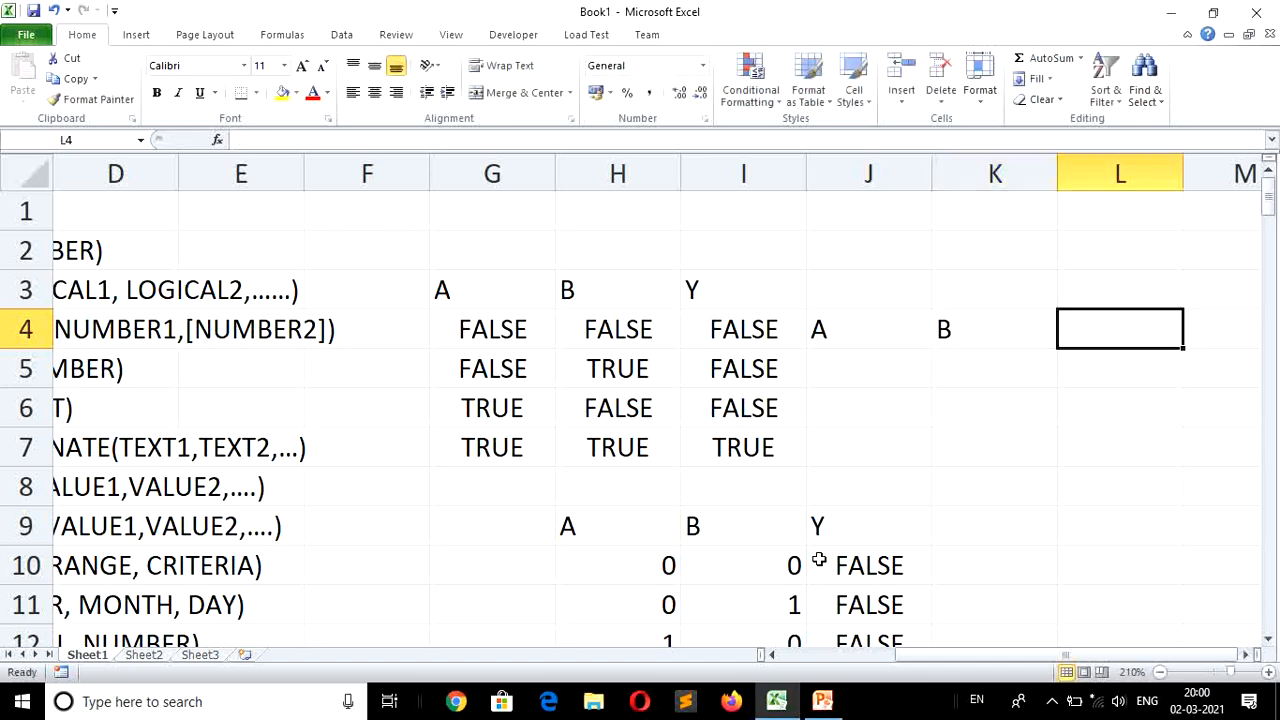
text(C)
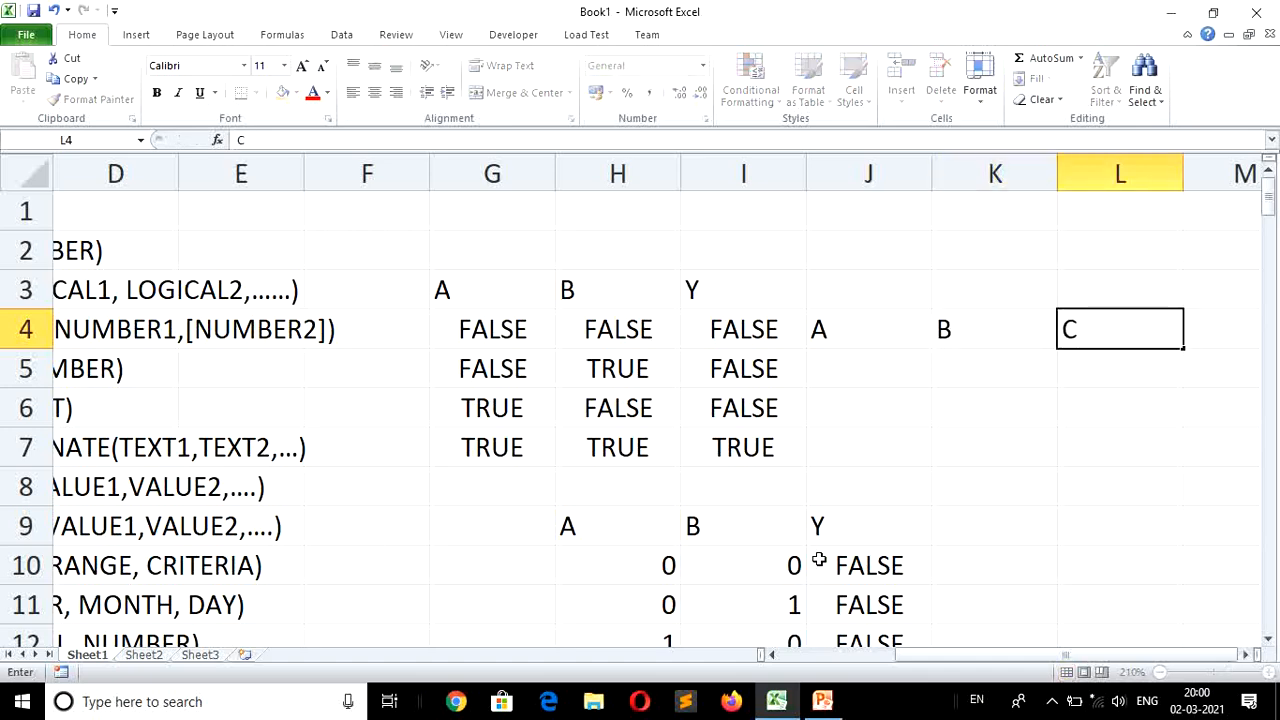
Enter the values 2, 5 and 6 under the third table's A, B and C headings in J5:L5.
key(Down)
key(Left)
key(Left)
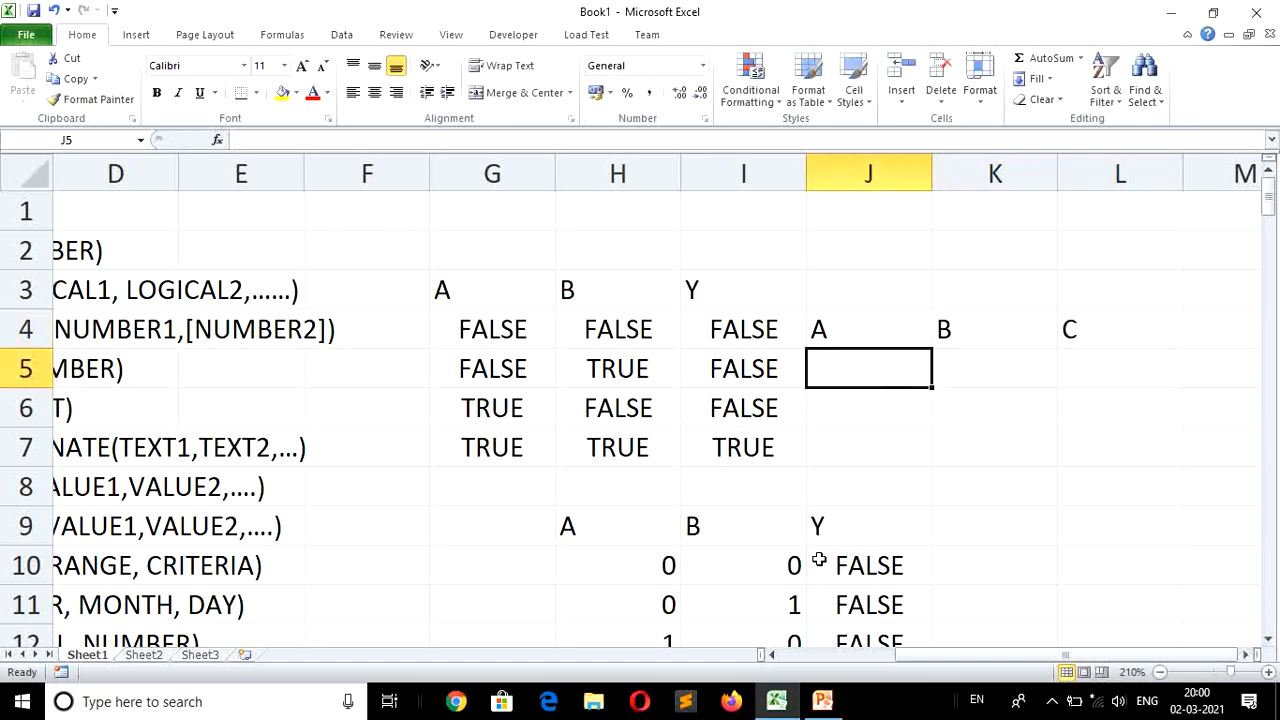
text(2)
key(Right)
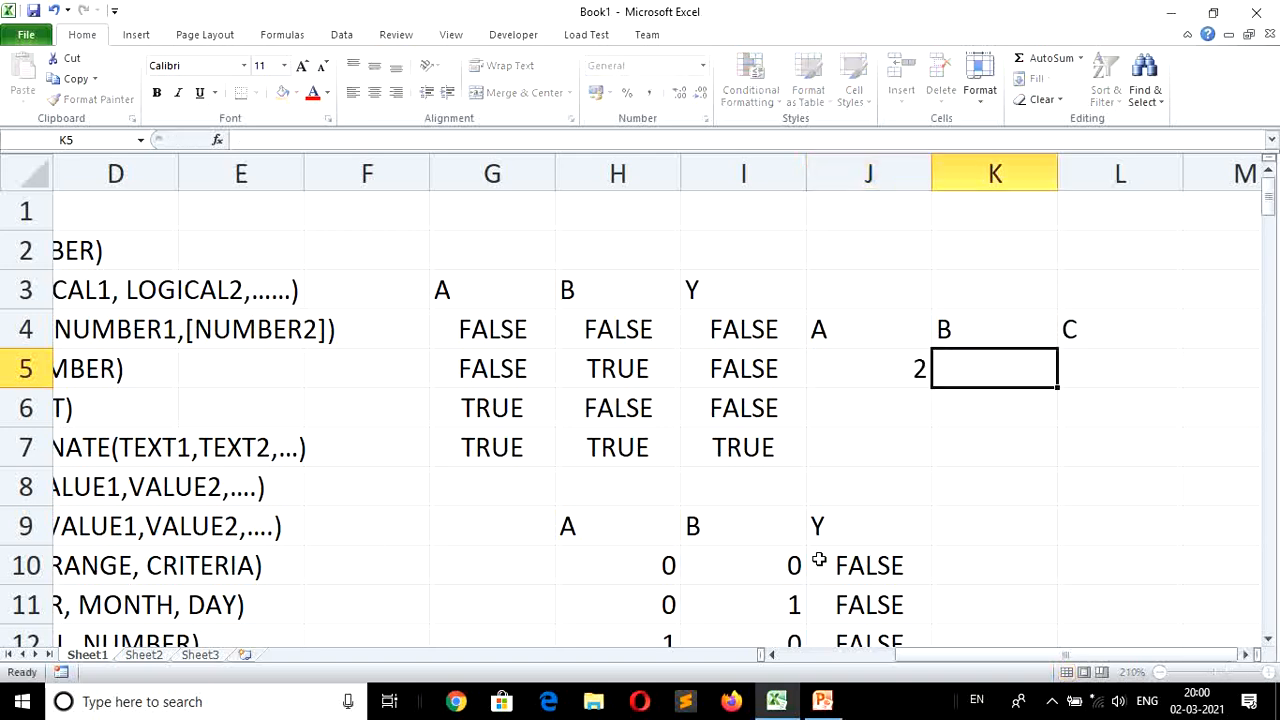
text(5)
key(Right)
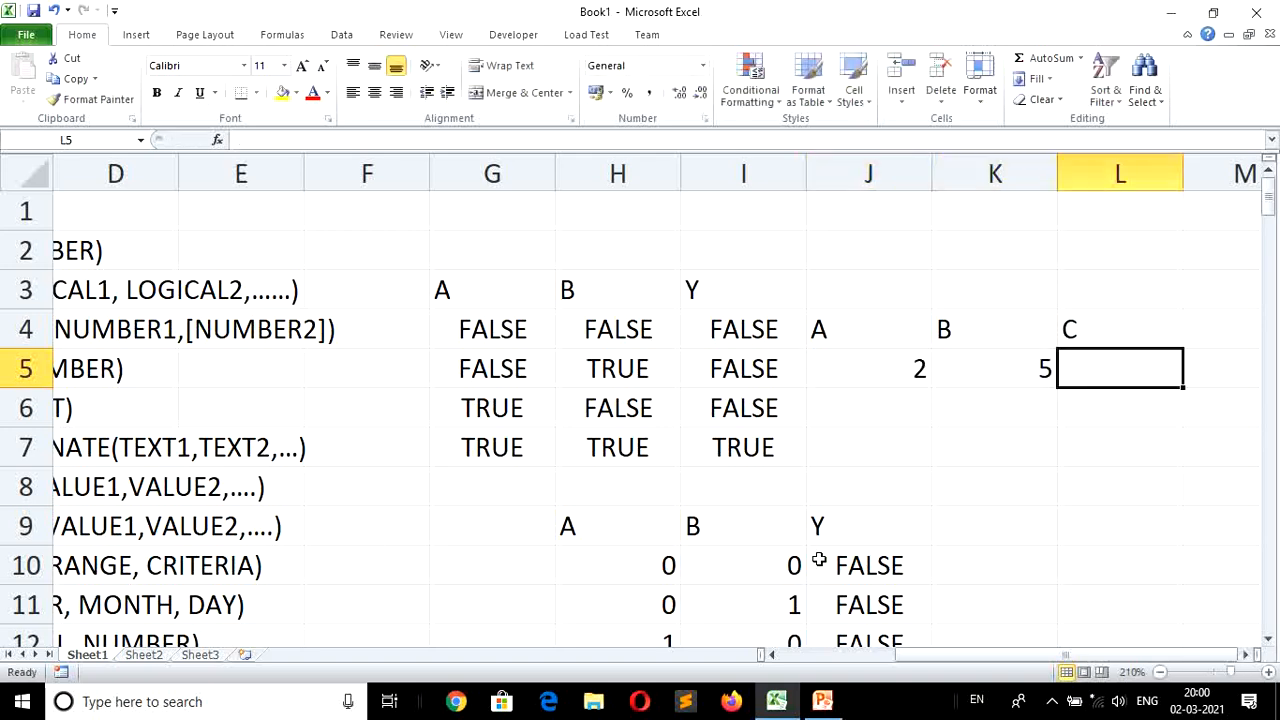
text(6)
Add the result heading Y to the third table in M4.
key(Right)
key(Up)
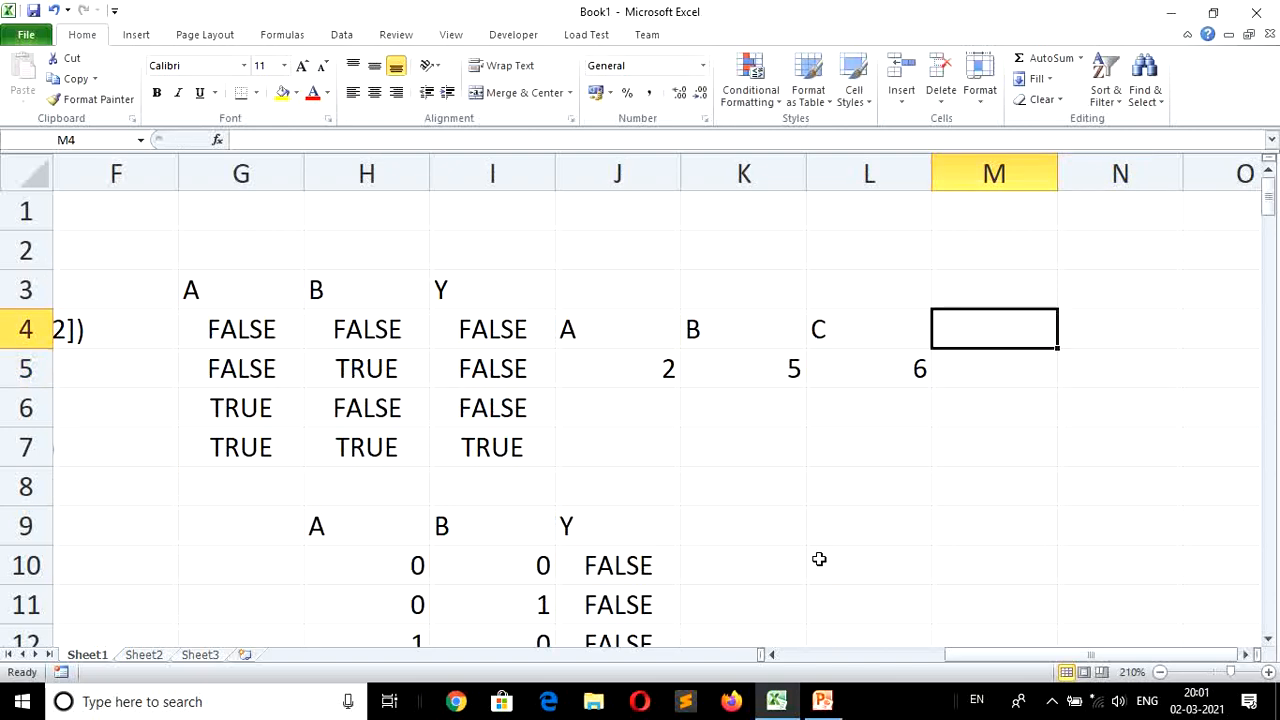
text(Y)
key(Return)
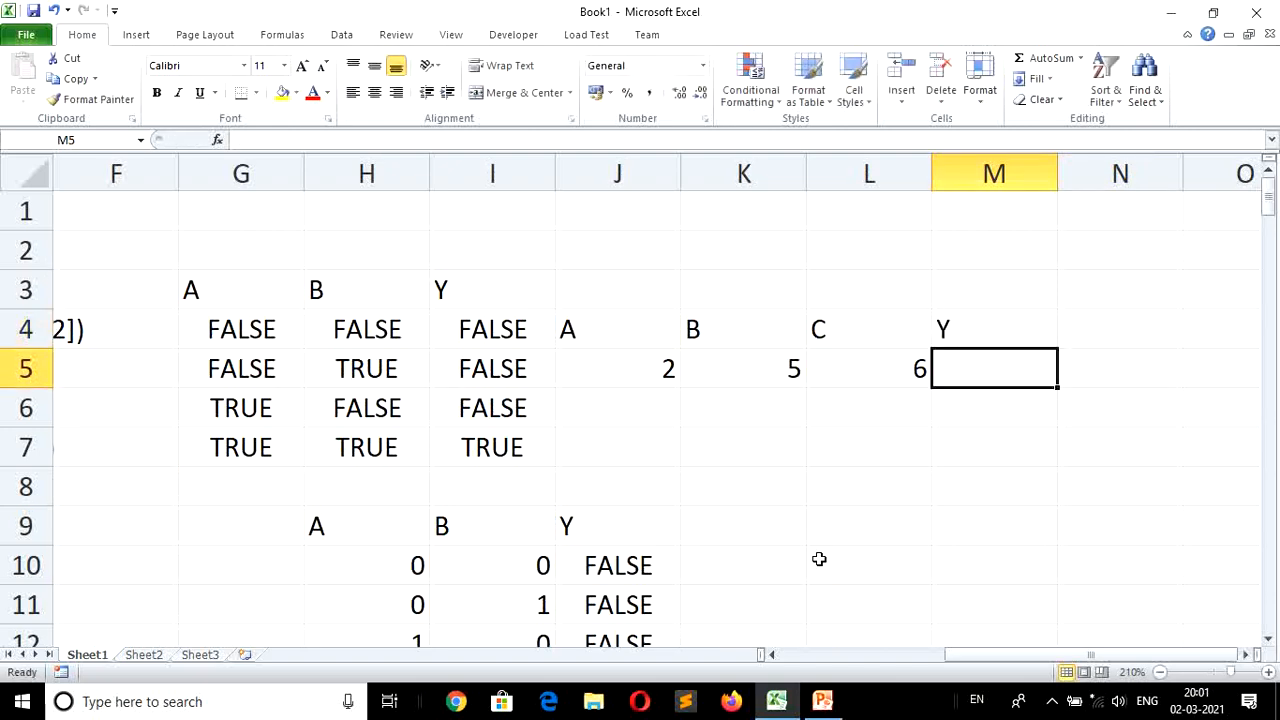
Enter the formula =AND(J5<K5,K5<L5) in M5 to check both comparisons of A, B and C.
text(=)
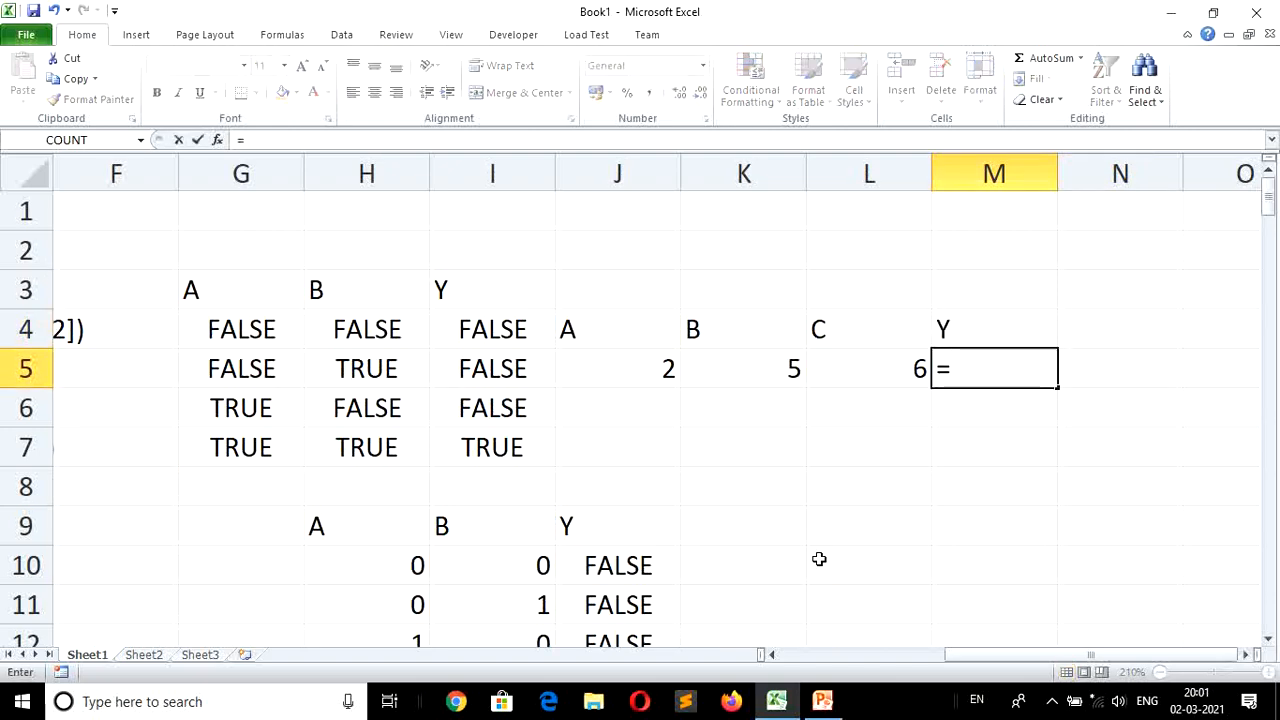
text(AND()
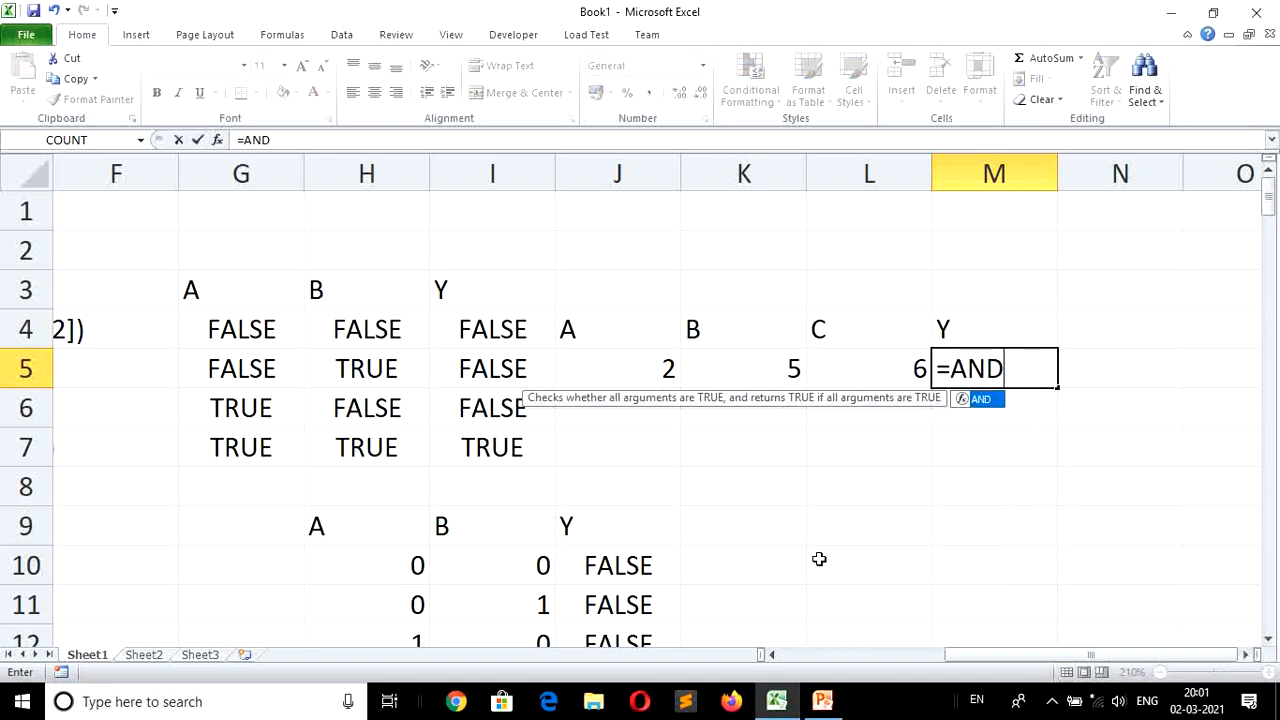
key(Left)
key(Left)
key(Left)
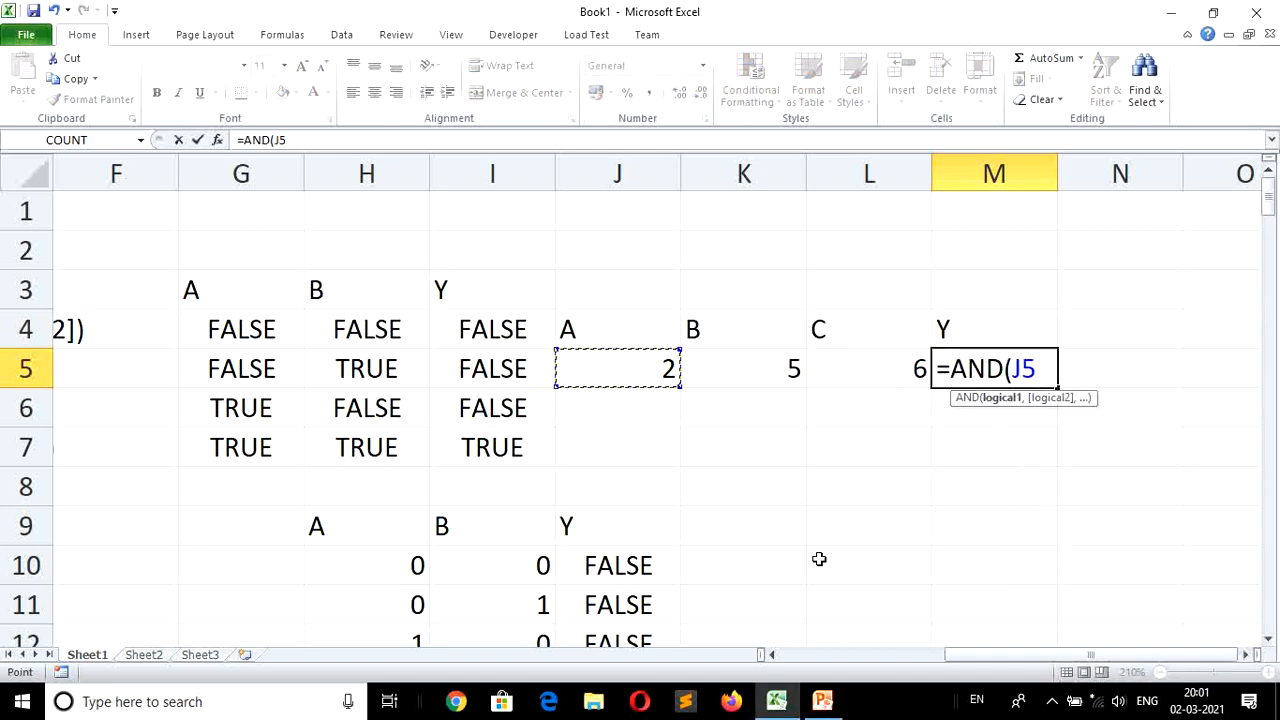
text(<)
key(Left)
key(Left)
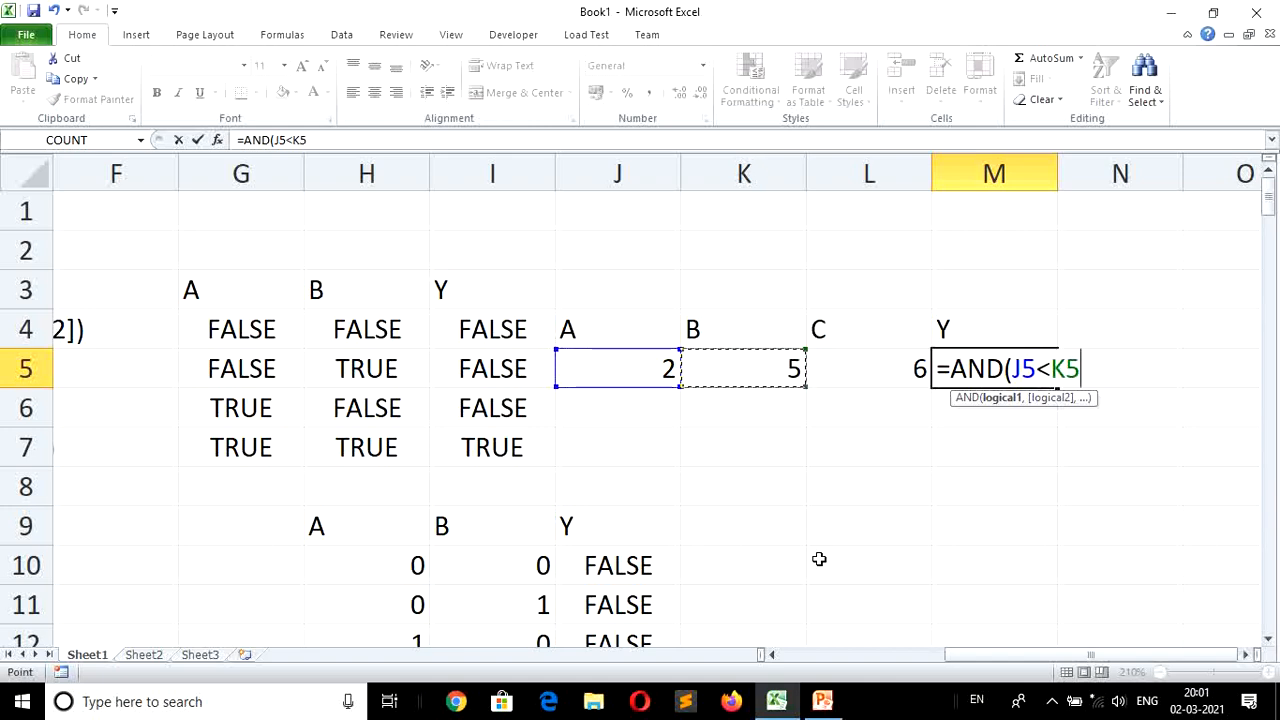
text(,)
key(Left)
key(Left)
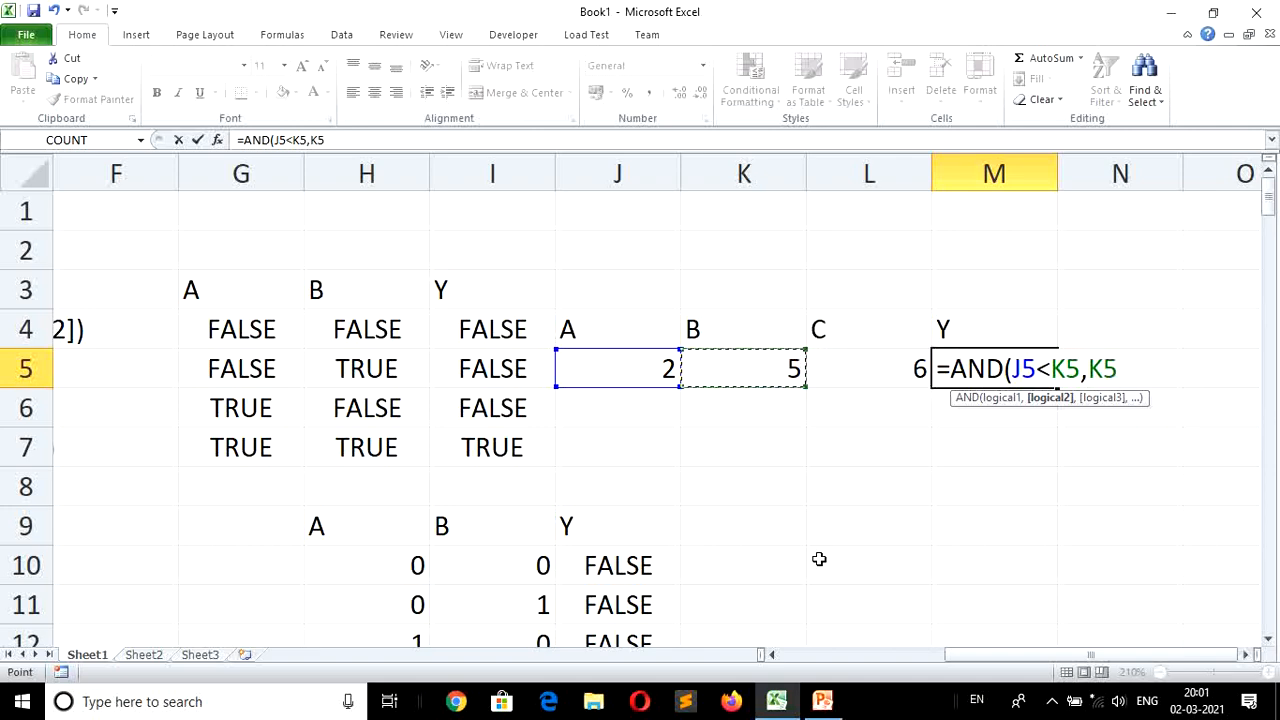
text(<)
key(Left)
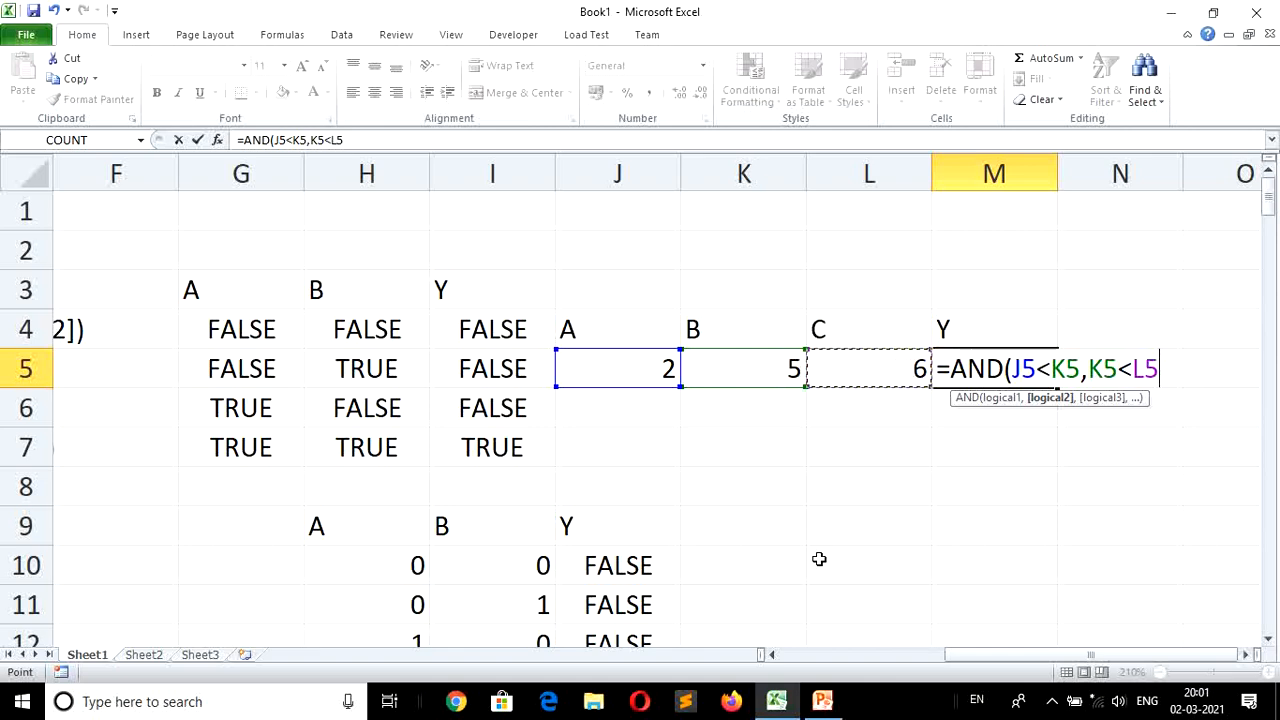
text())
key(Return)
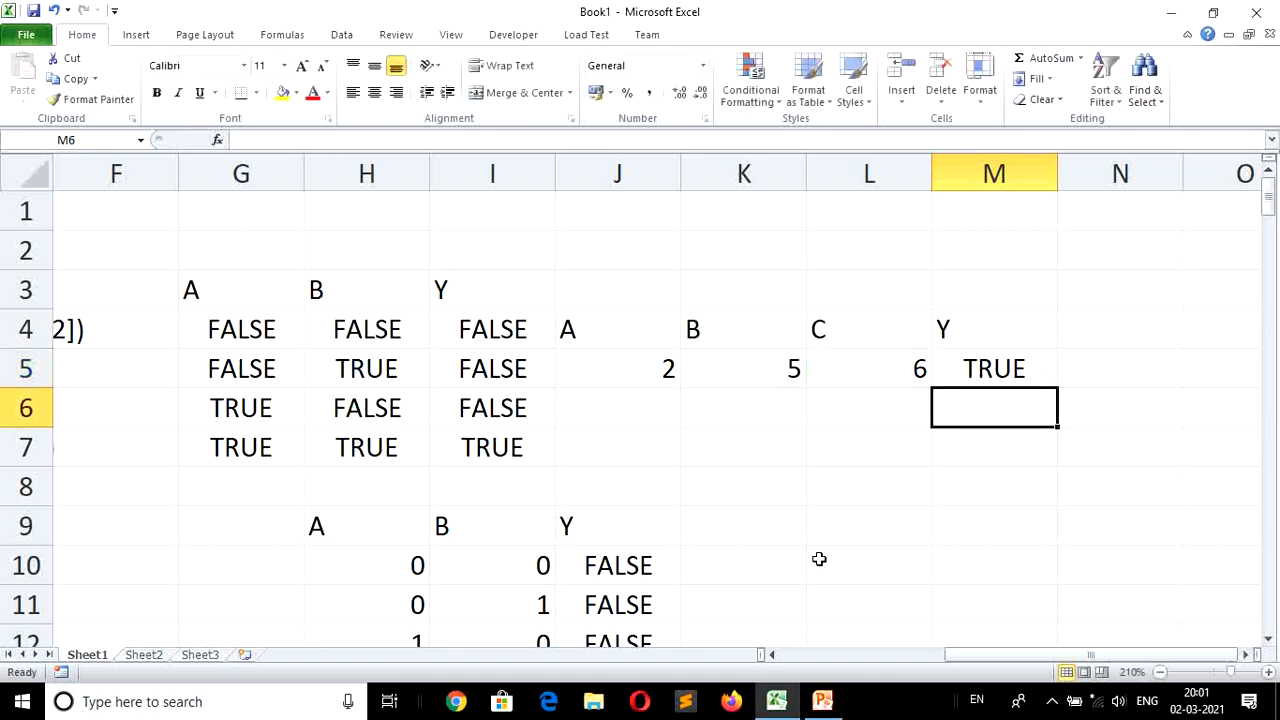
Try 15 as the third table's A value in J5 to test the AND formula, and undo the change.
key(Up)
key(Left)
key(Left)
key(Left)
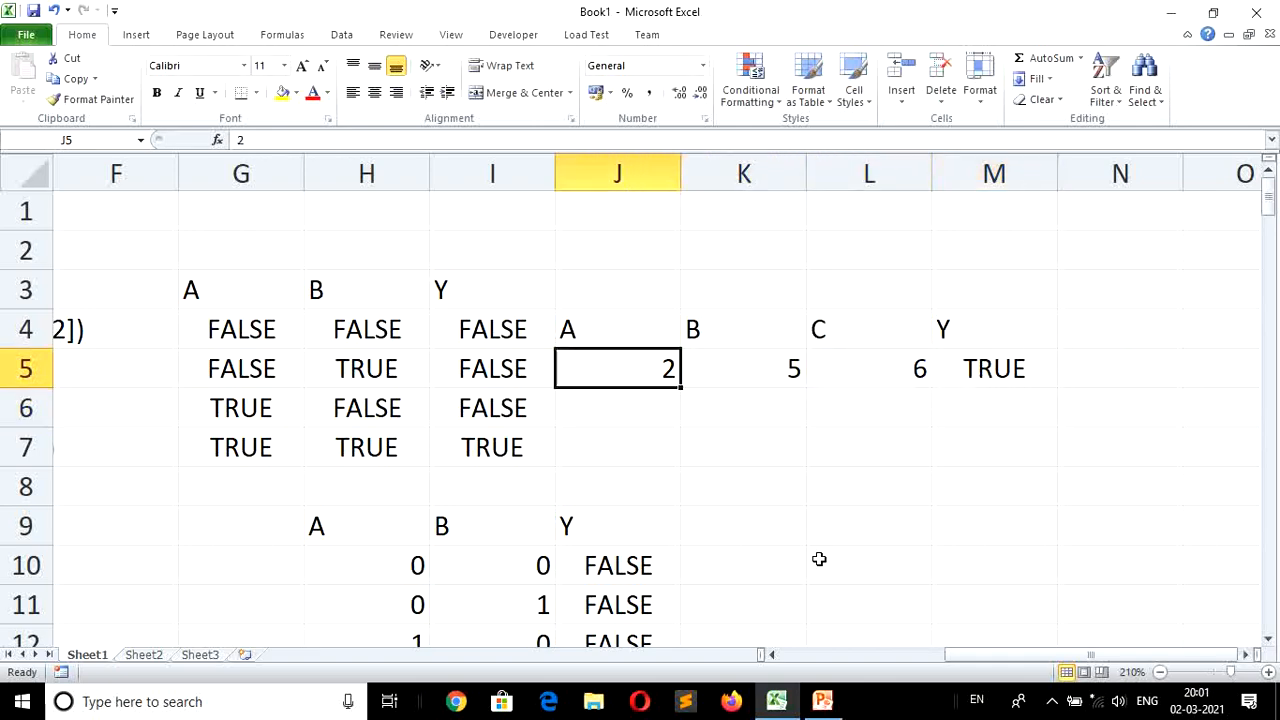
text(15)
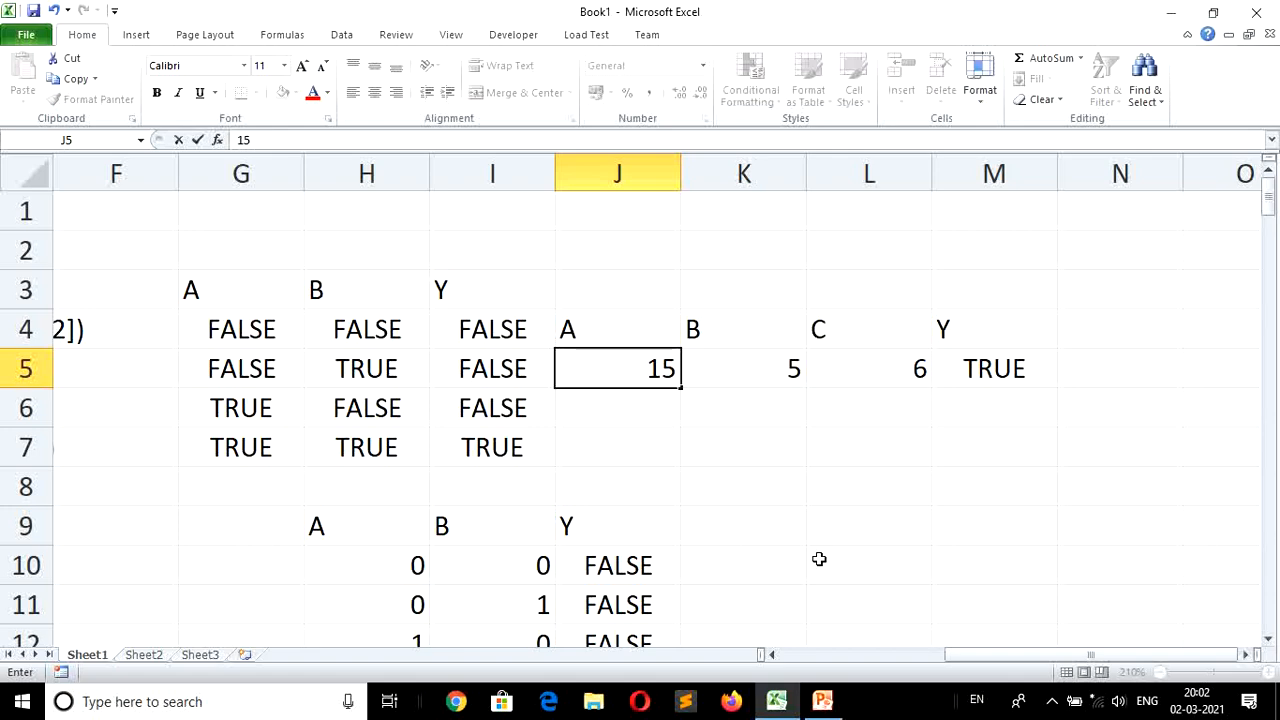
key(Return)
key(Up)
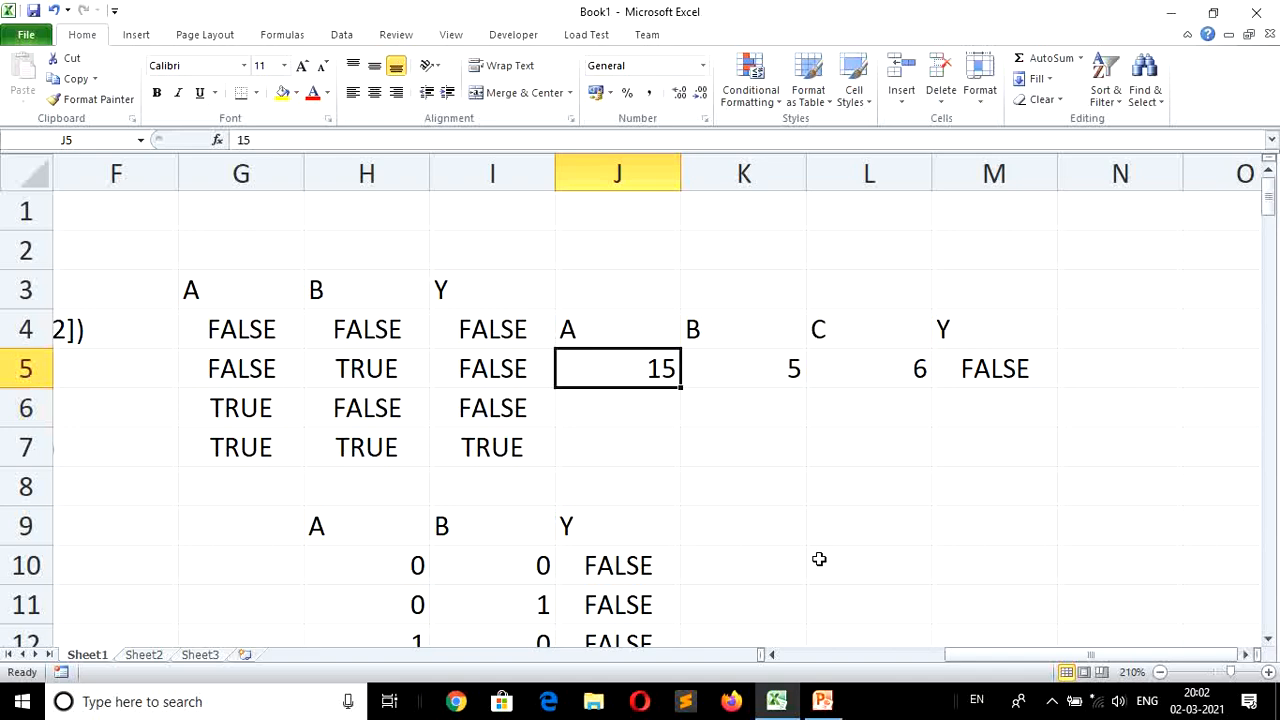
key(ctrl+z)
Set the third table's B value in K5 to 13.
key(Right)
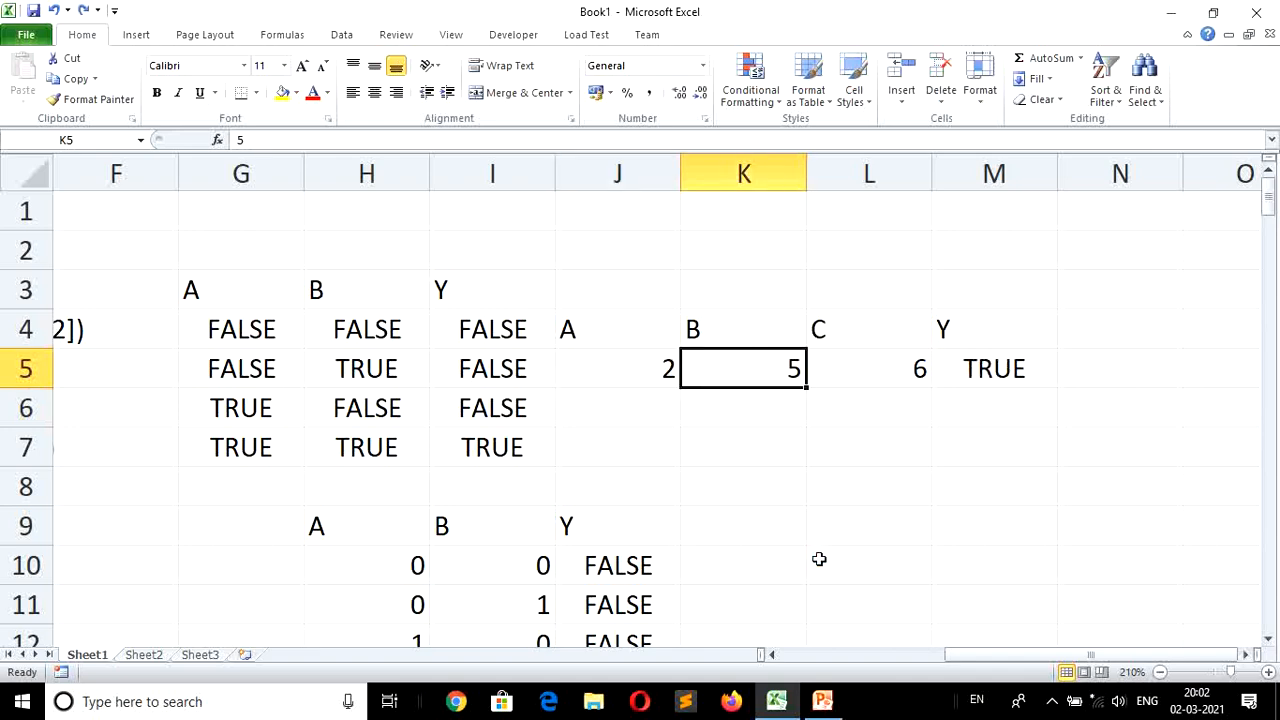
text(13)
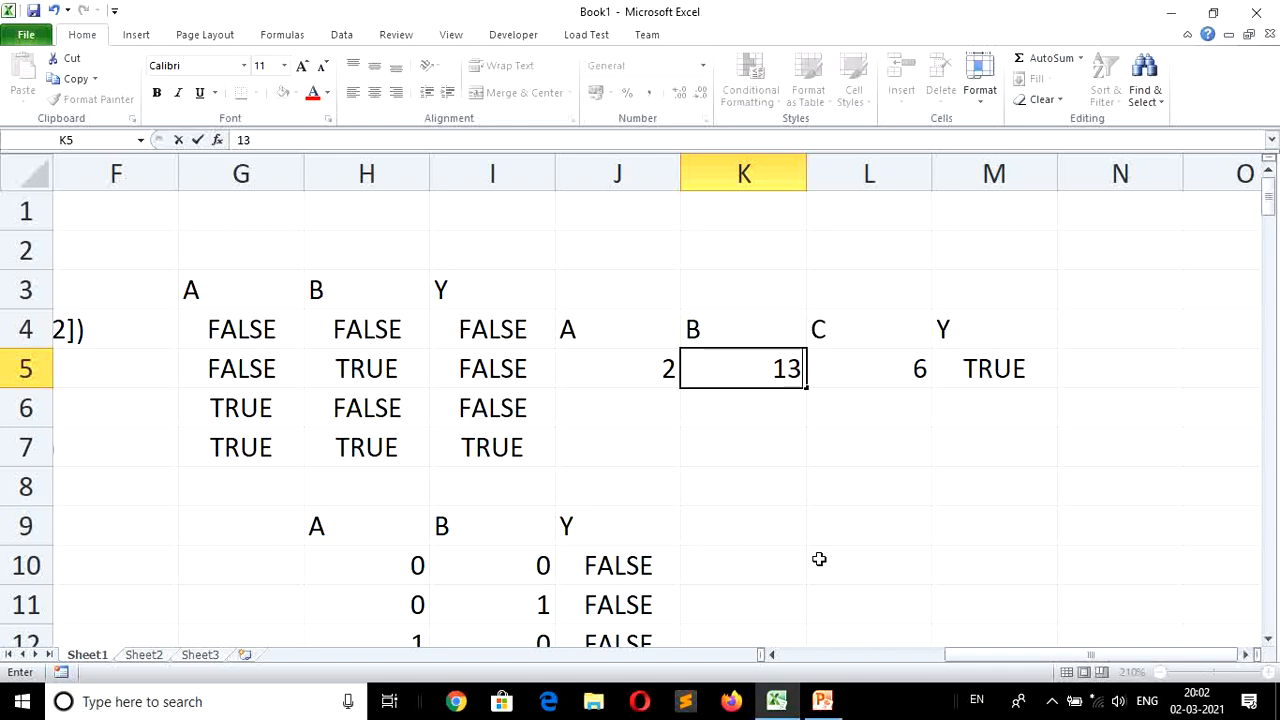
key(Return)
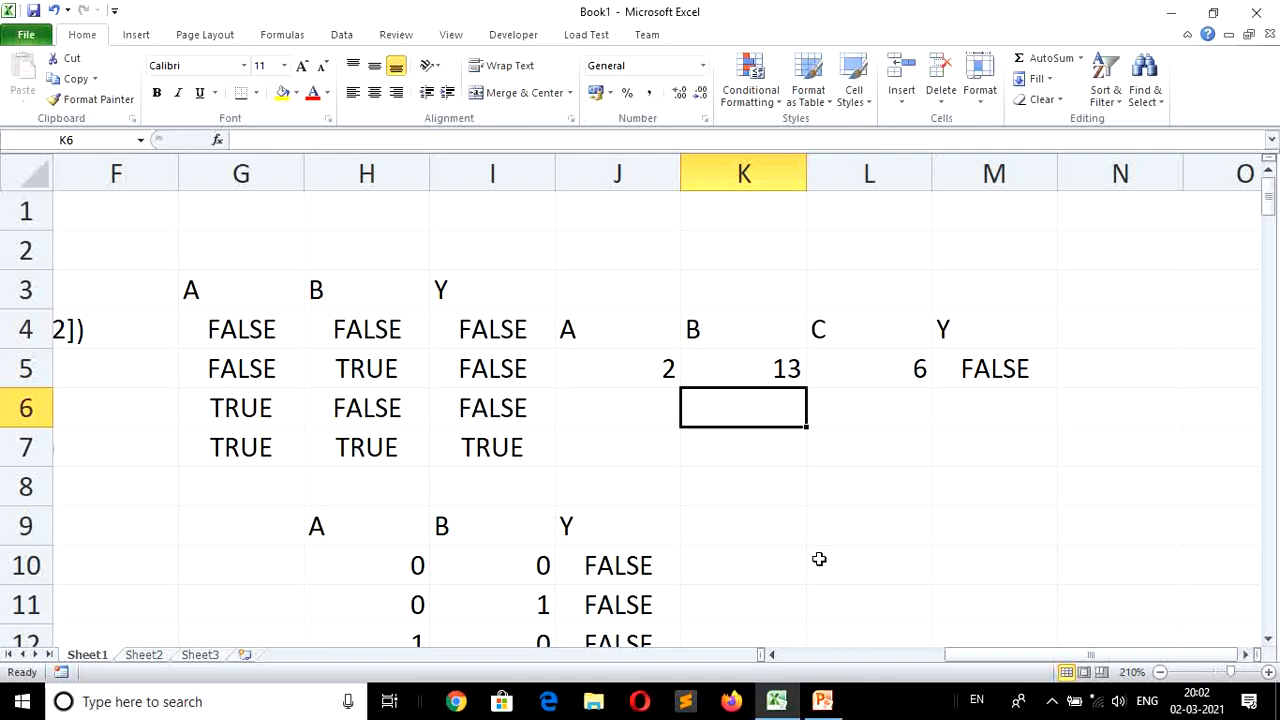
Set the third table's A value in J5 to 20 and inspect the AND formula in M5.
key(Up)
key(Left)
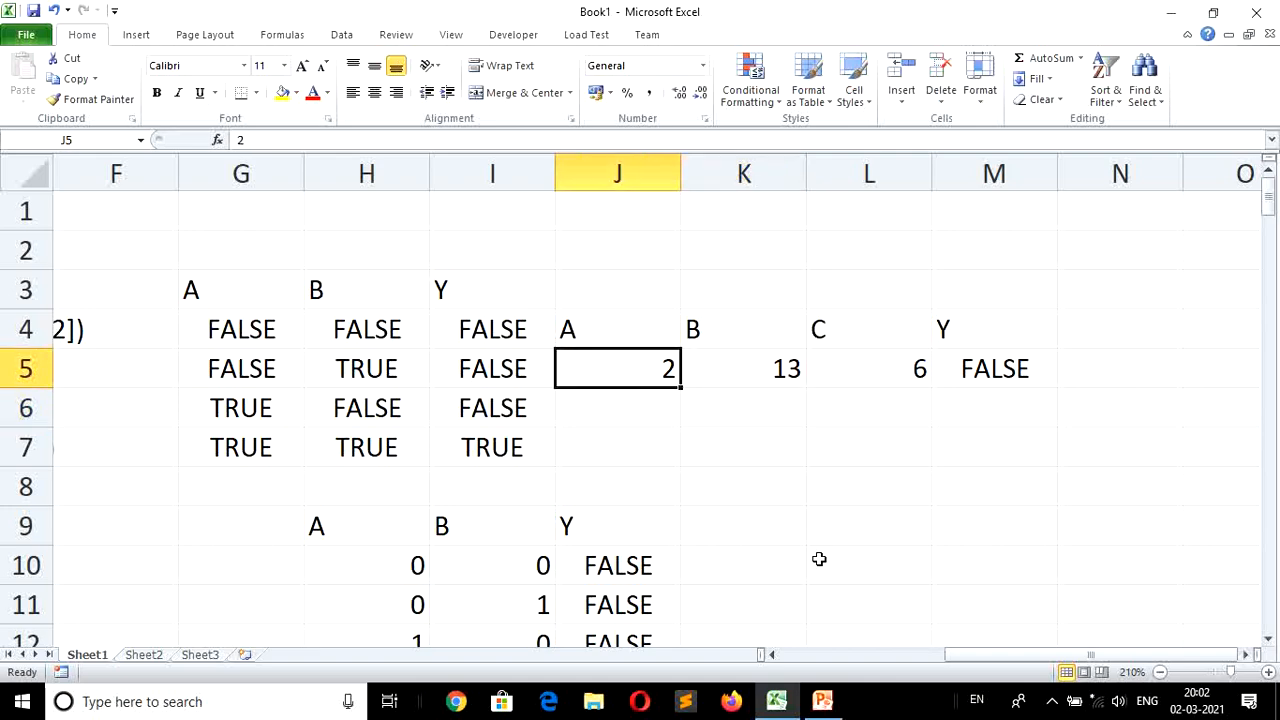
text(20)
key(Return)
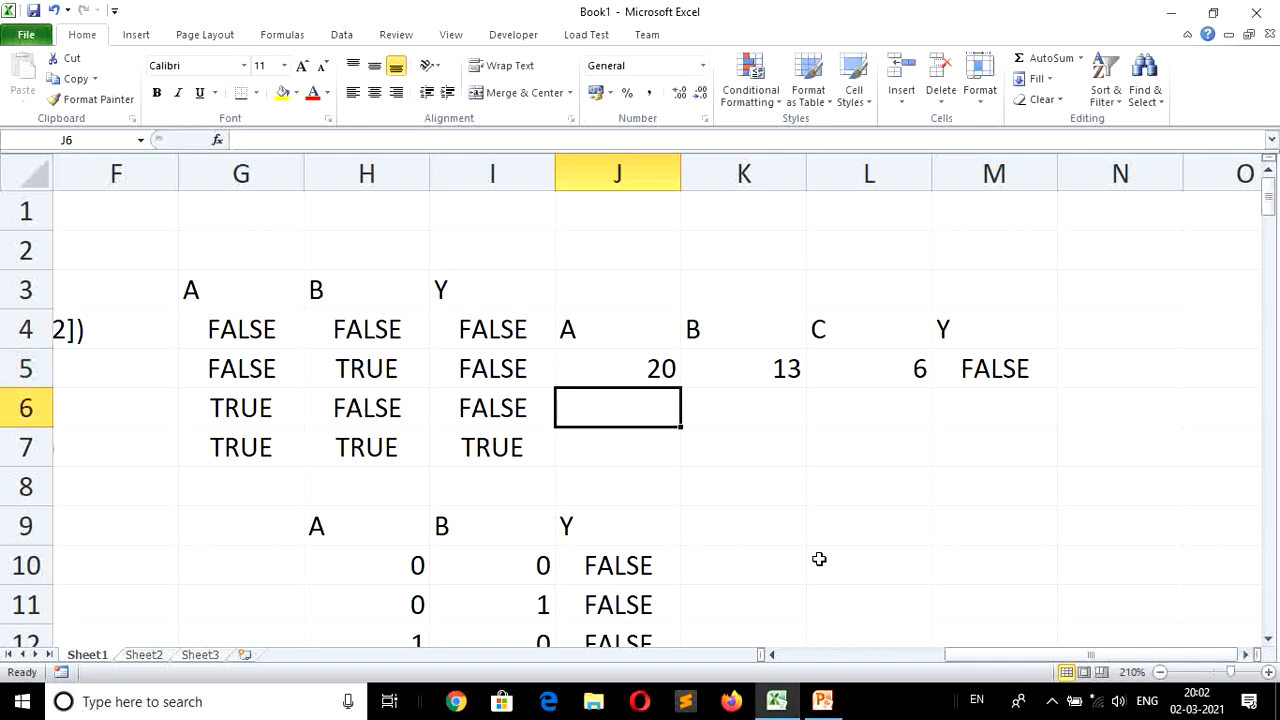
key(Right)
key(Right)
key(Right)
key(Up)
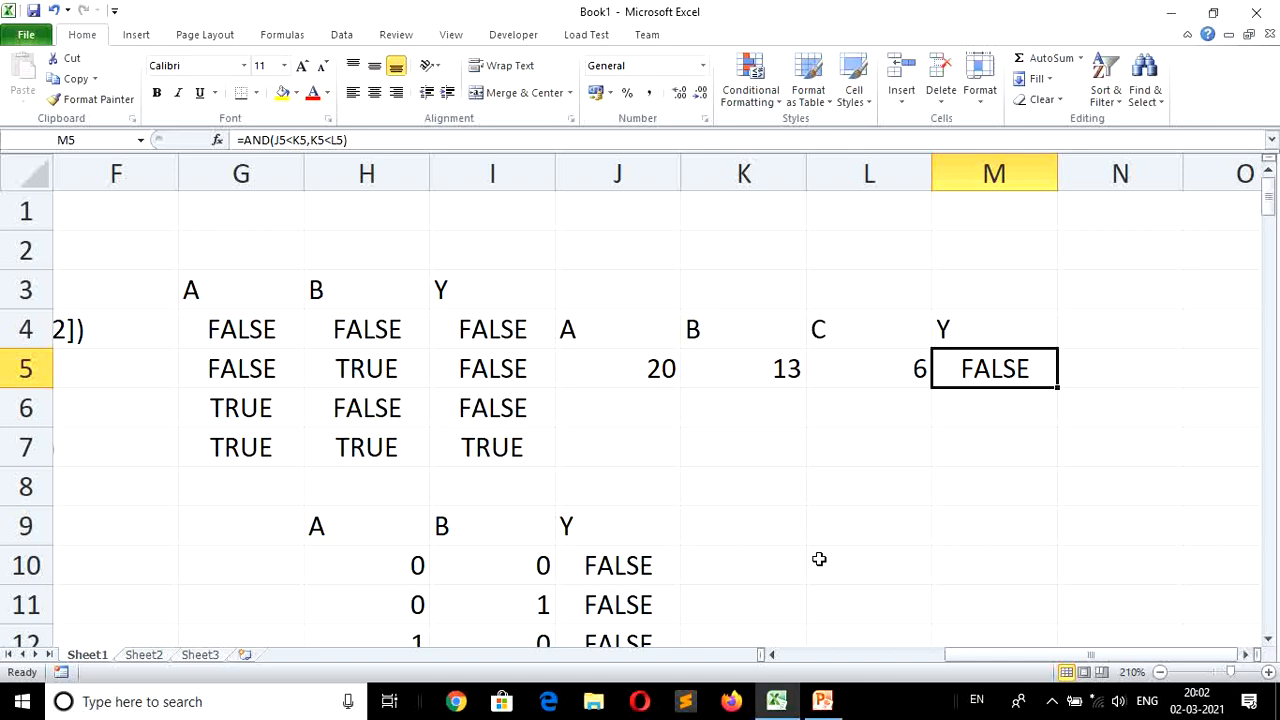
key(F2)
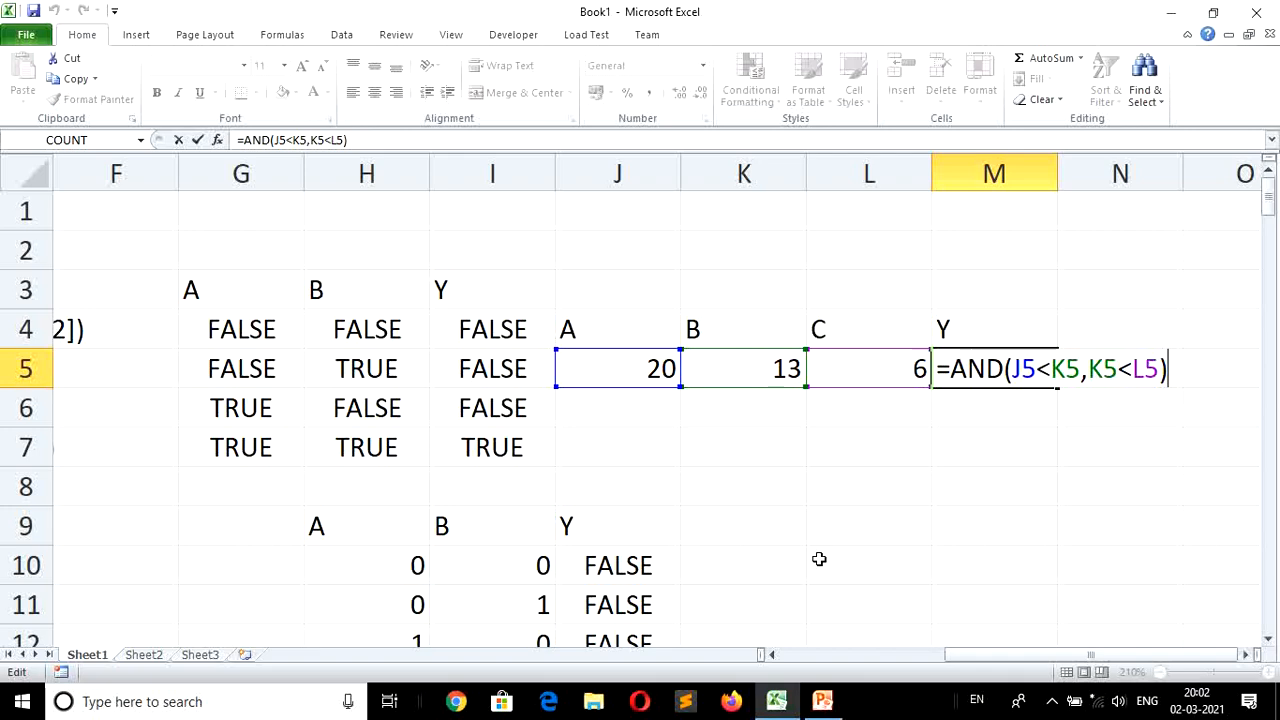
key(Return)
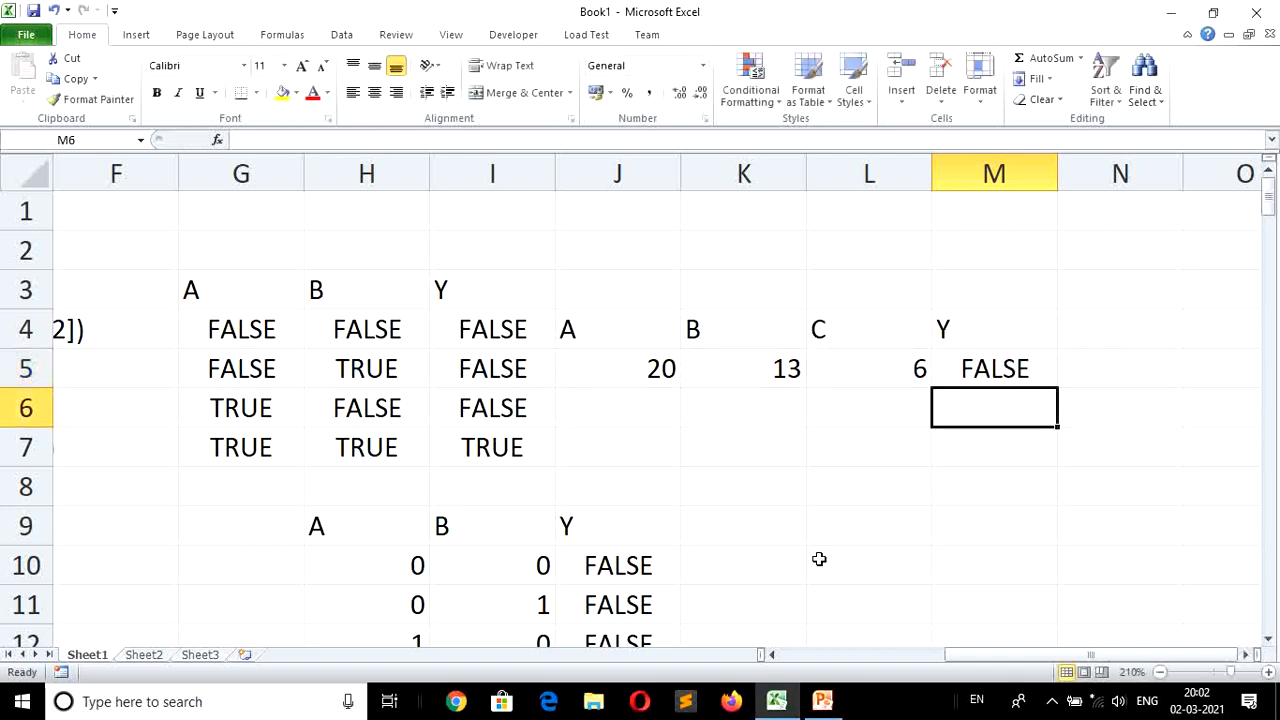
key(Right)
key(Down)
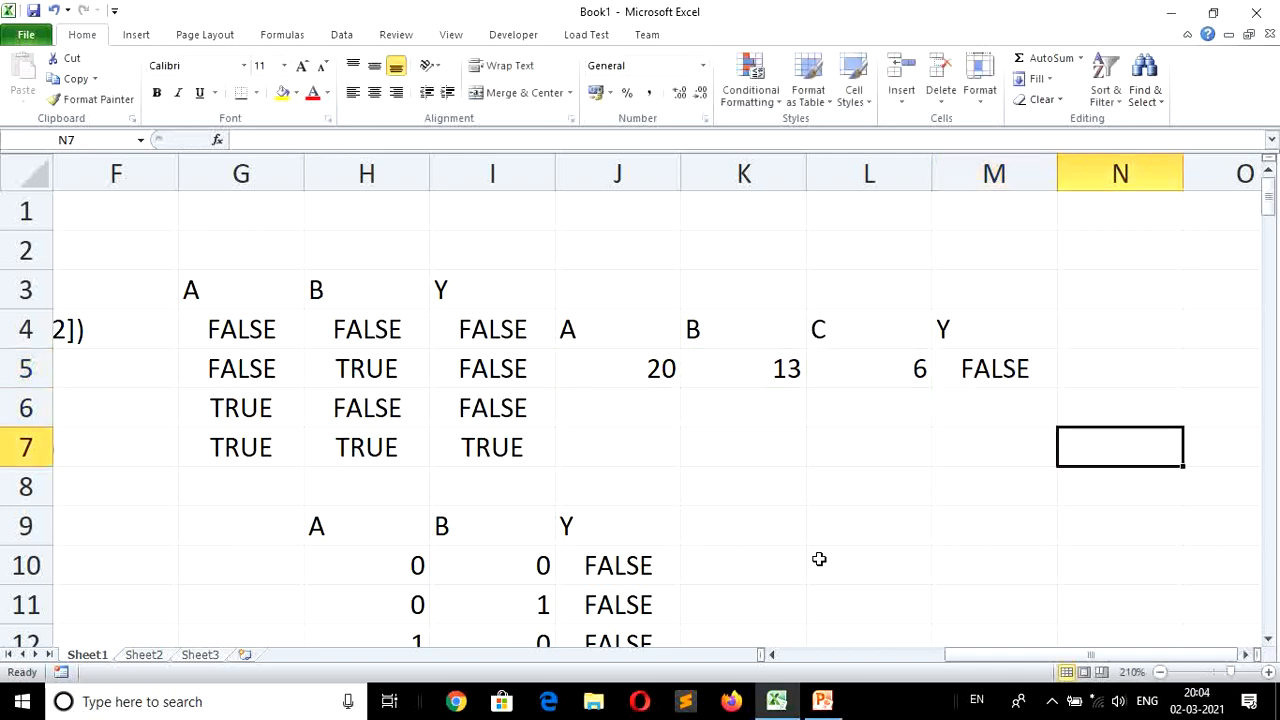
key(Left)
key(Left)
key(Left)
key(Left)
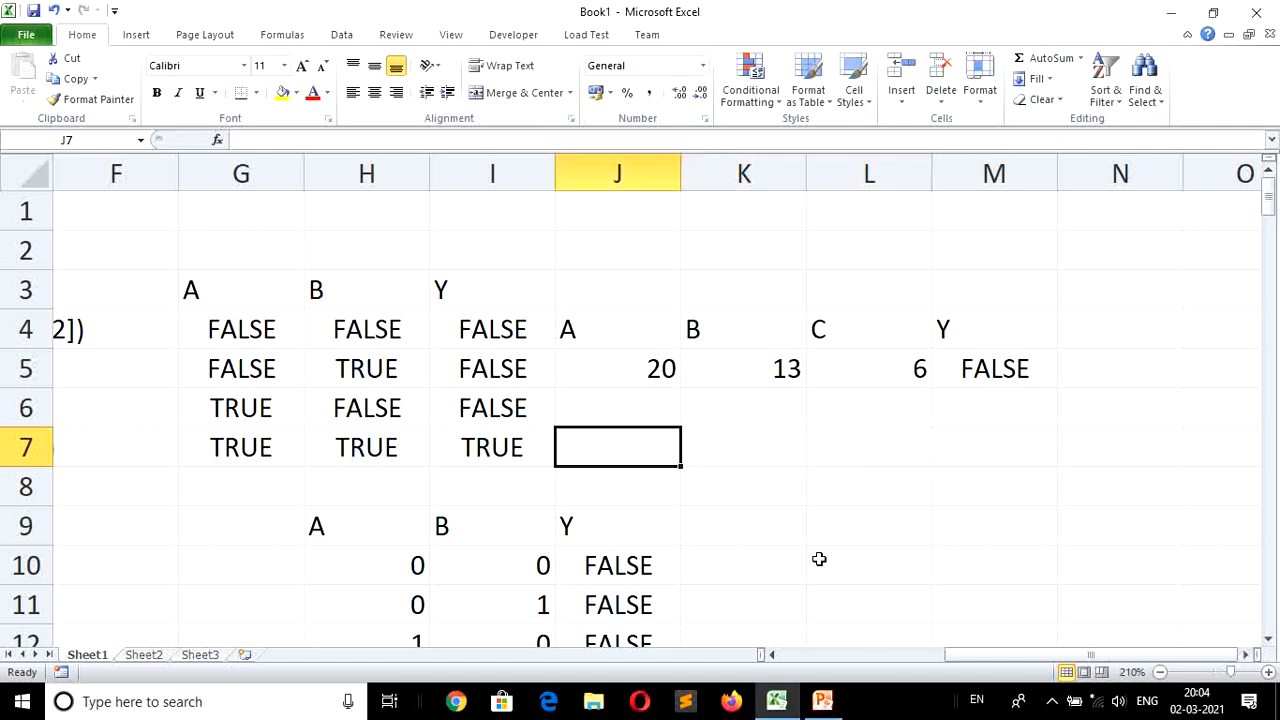
key(Left)
key(Left)
key(Left)
key(Left)
key(Left)
key(Left)
key(Left)
key(Left)
key(Left)
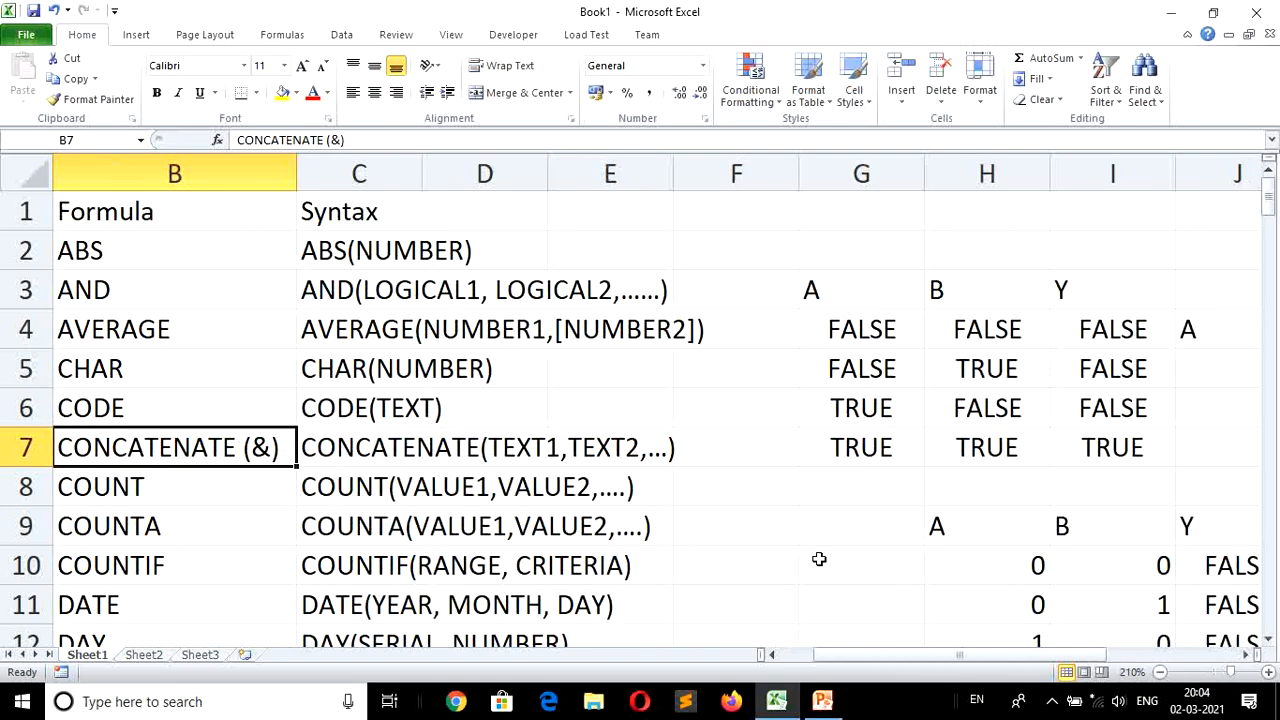
key(Right)
key(Right)
key(Right)
key(Right)
key(Right)
key(Right)
key(Right)
key(Right)
key(Right)
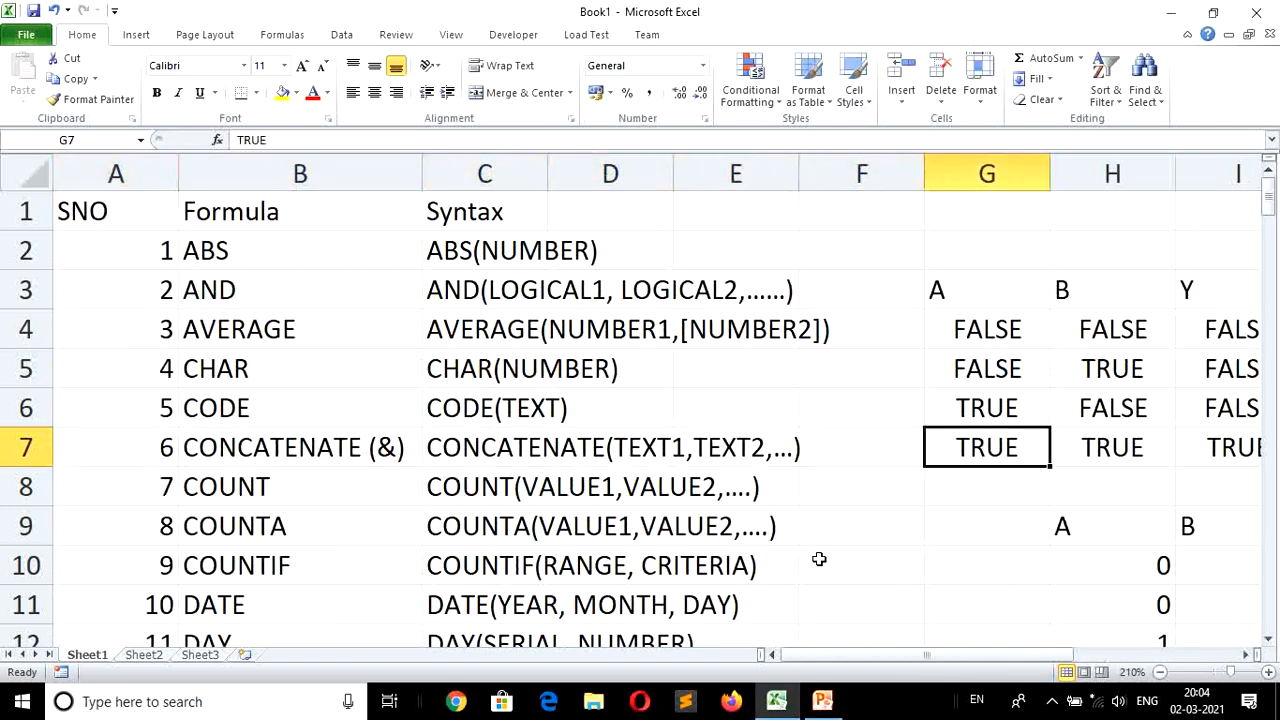
key(Right)
key(Right)
key(Right)
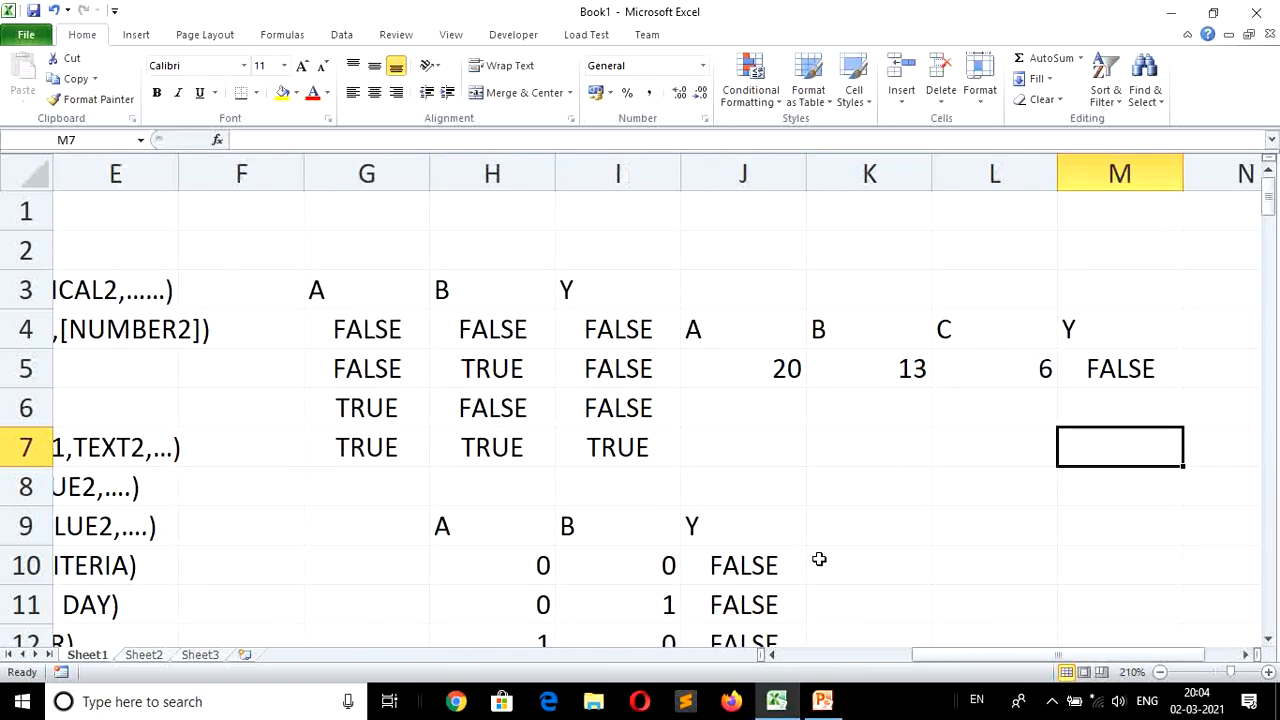
key(Left)
key(Left)
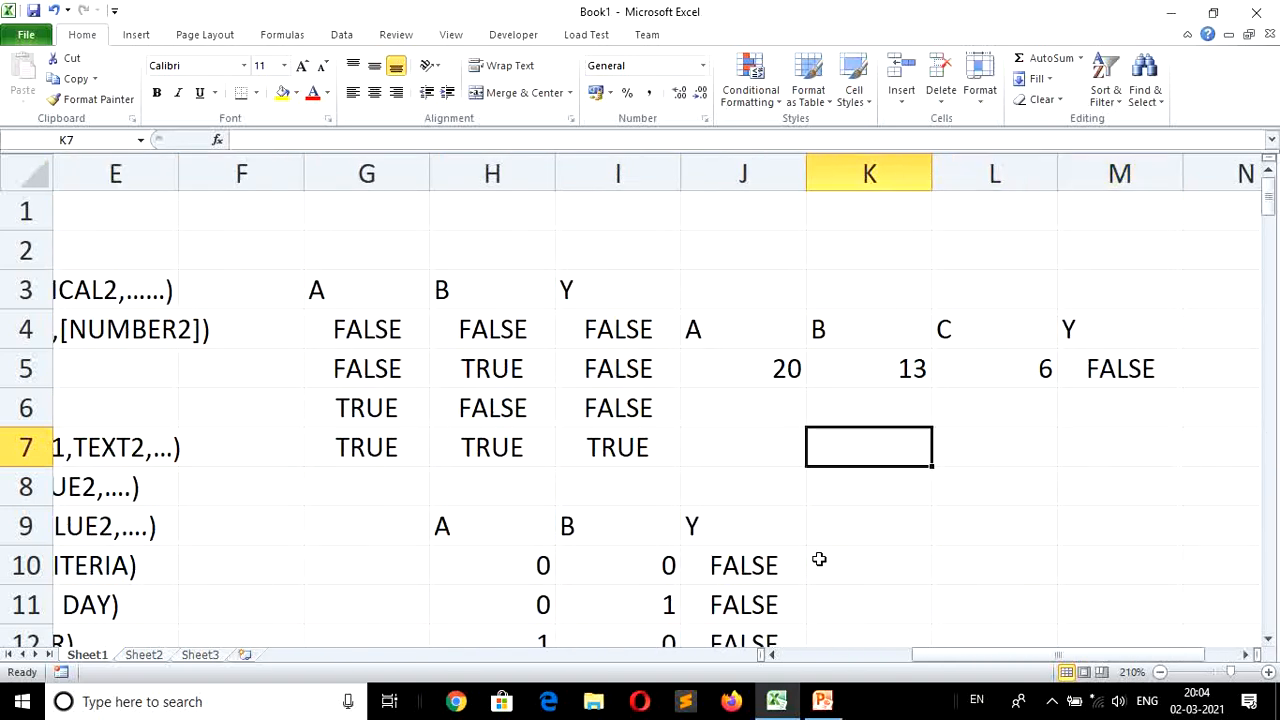
key(Right)
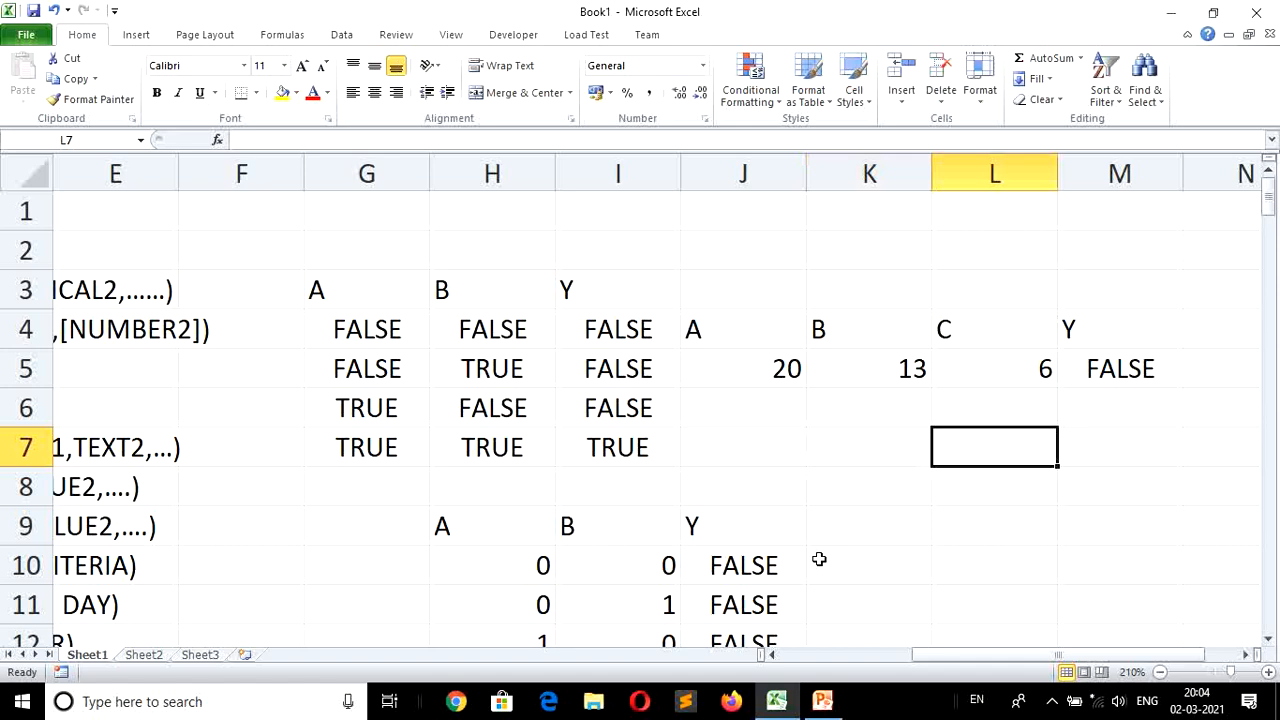
Replace the AND formula in M5 with =OR(J5<K5,K5<L5) to check whether either comparison holds.
key(Right)
key(Up)
key(Up)
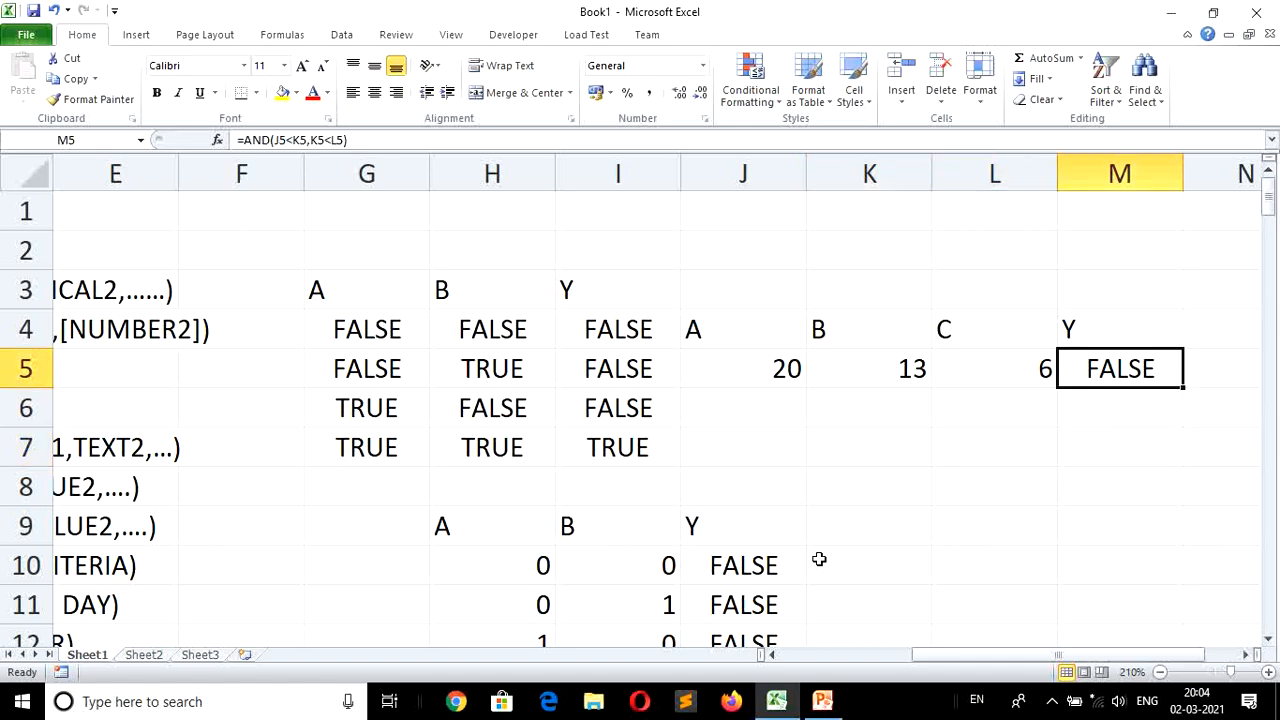
key(Delete)
text(=)
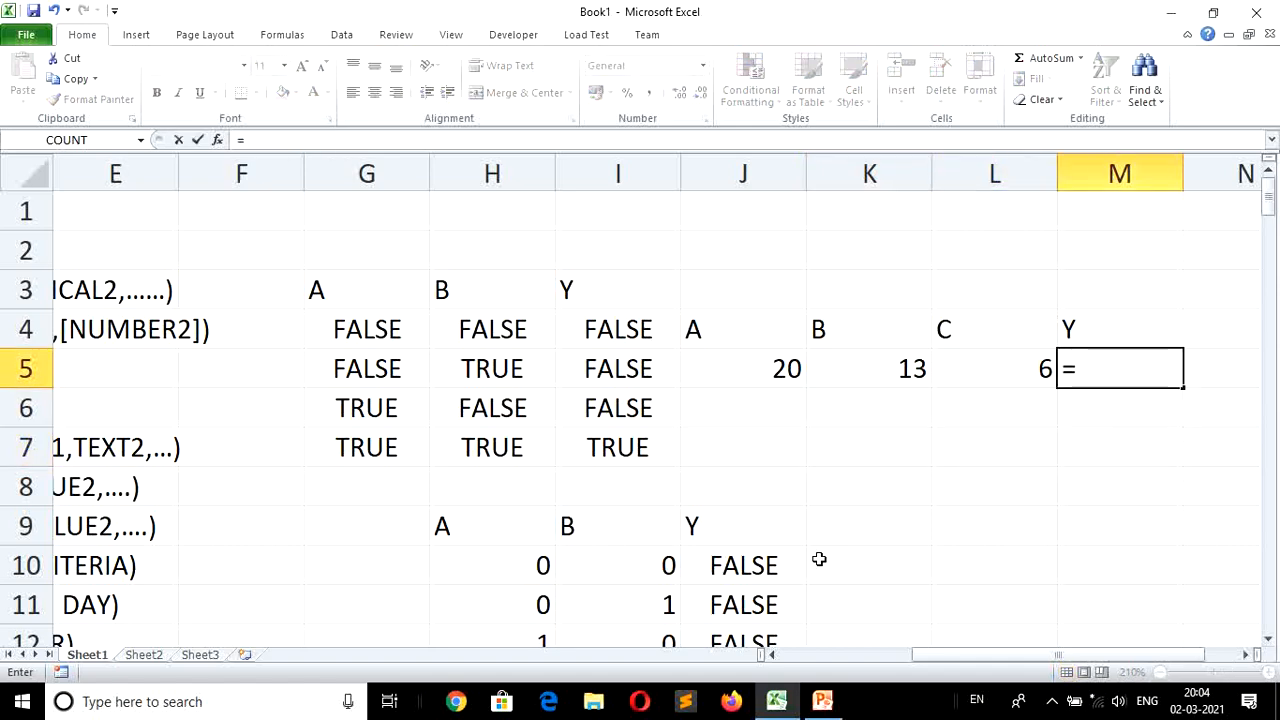
text(OR()
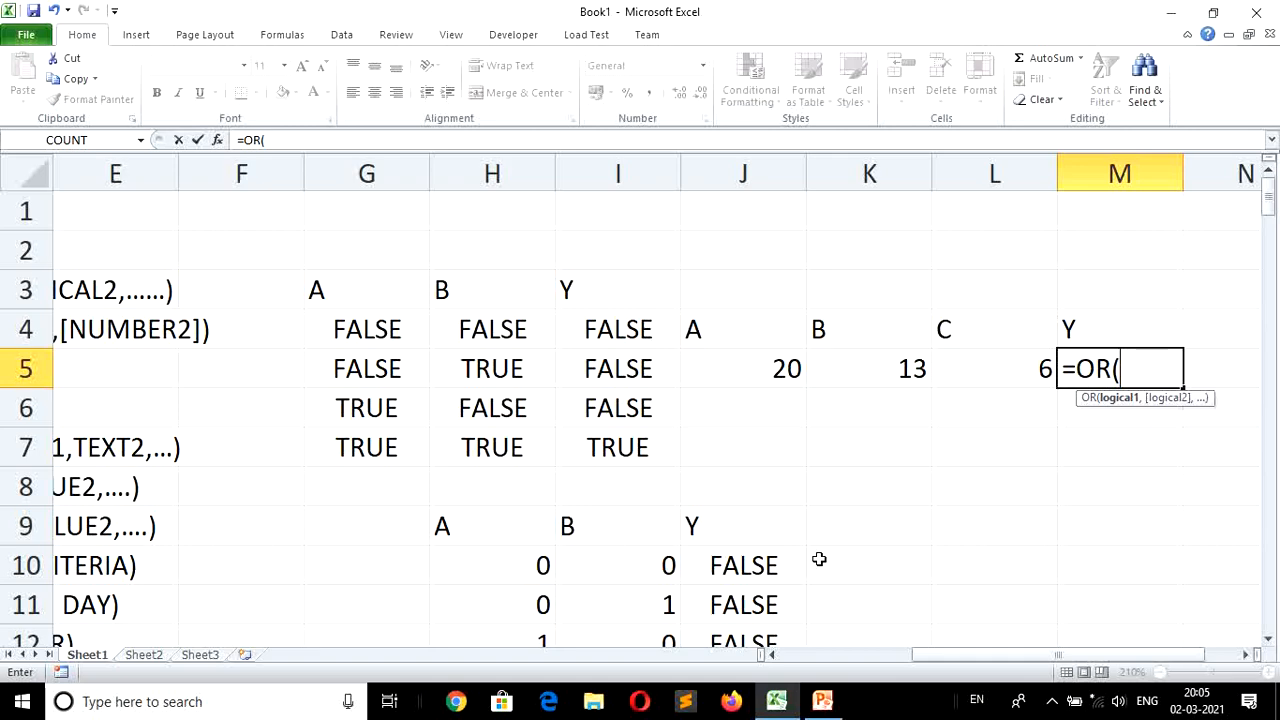
key(Left)
key(Left)
key(Left)
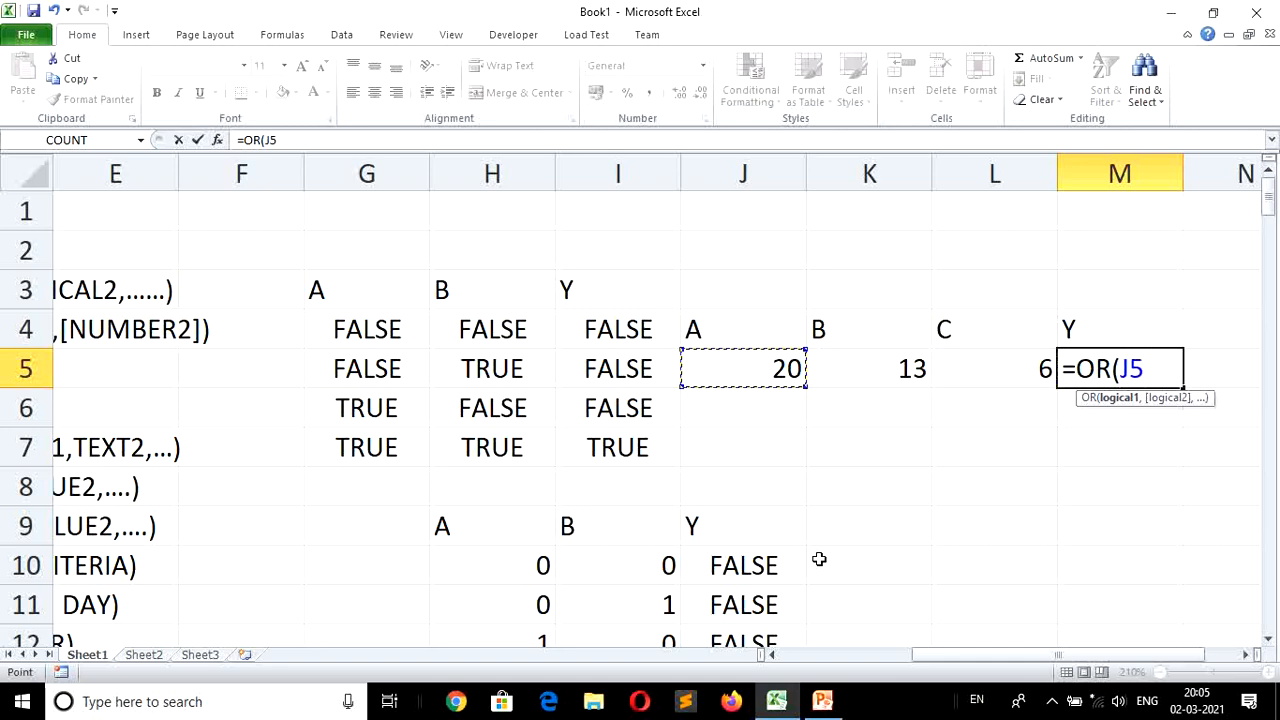
text(<)
key(Left)
key(Left)
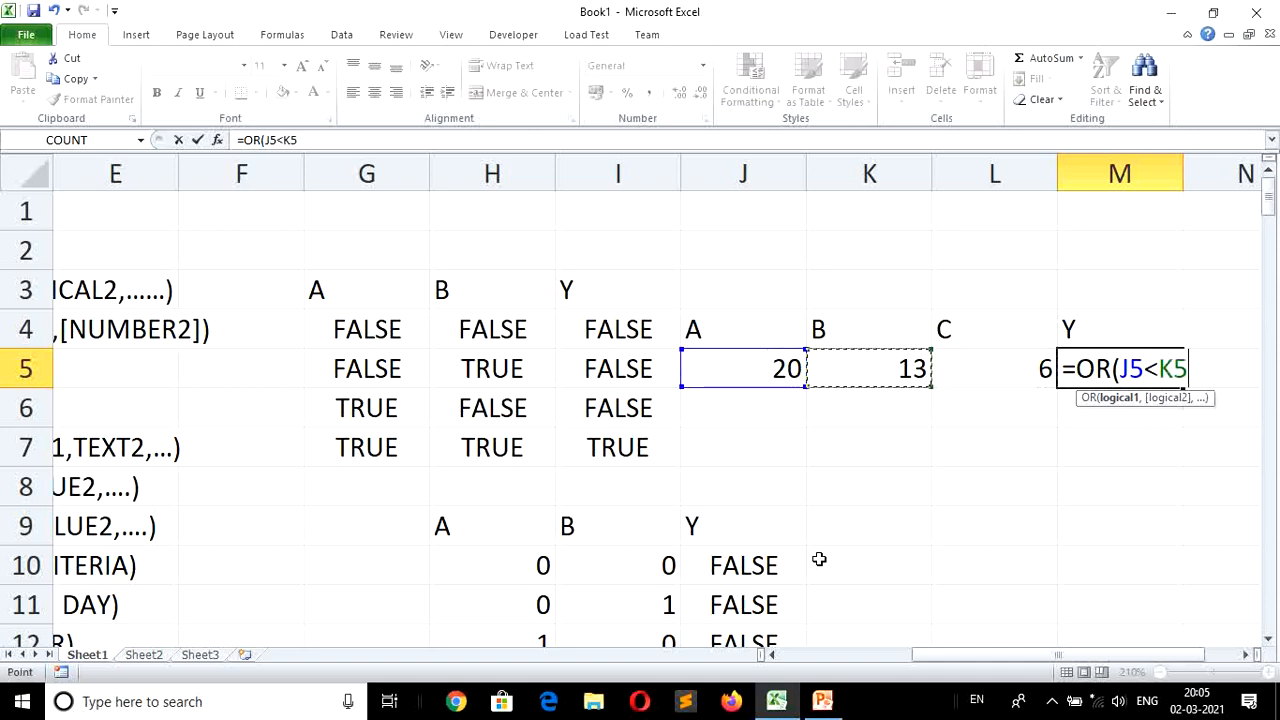
text(,)
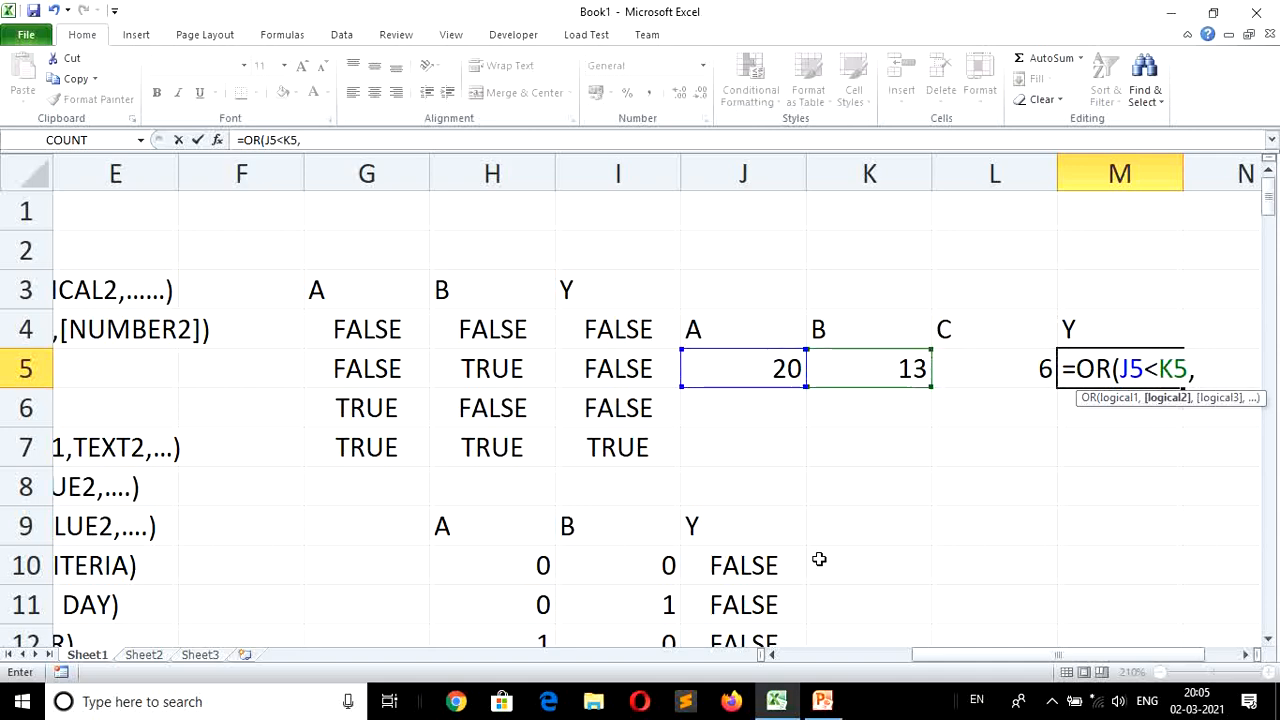
key(Left)
key(Left)
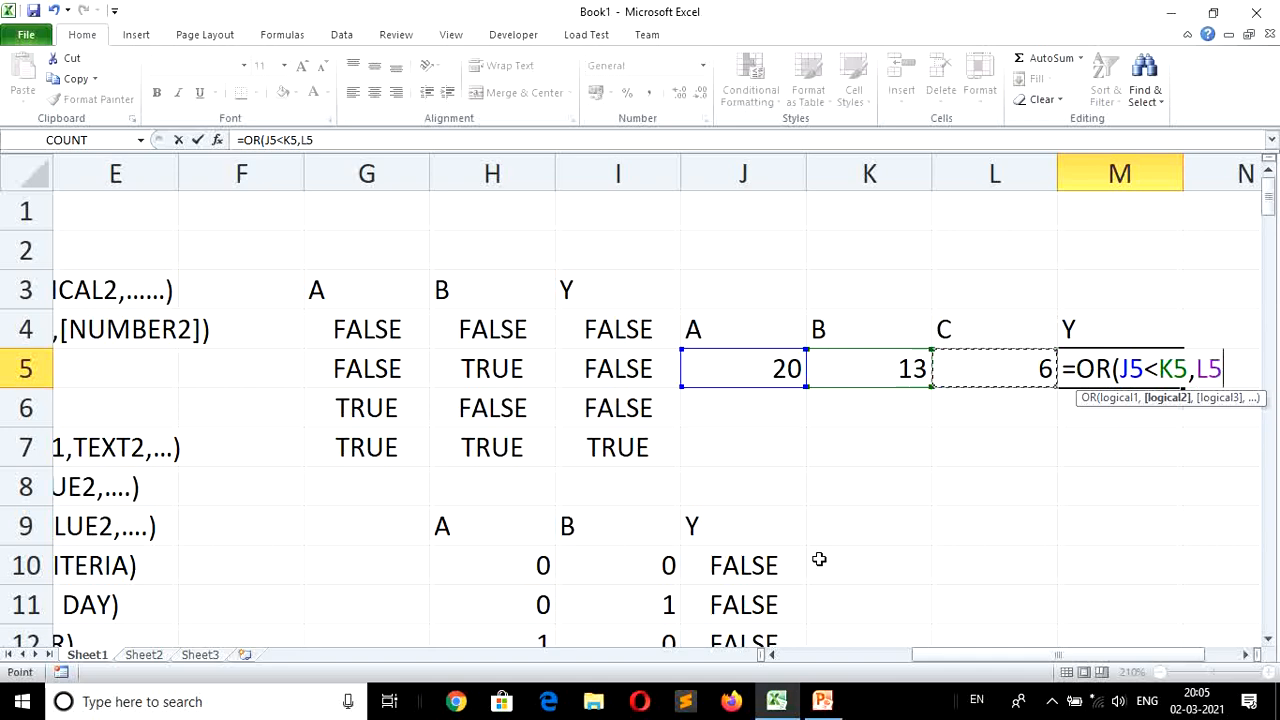
text(<)
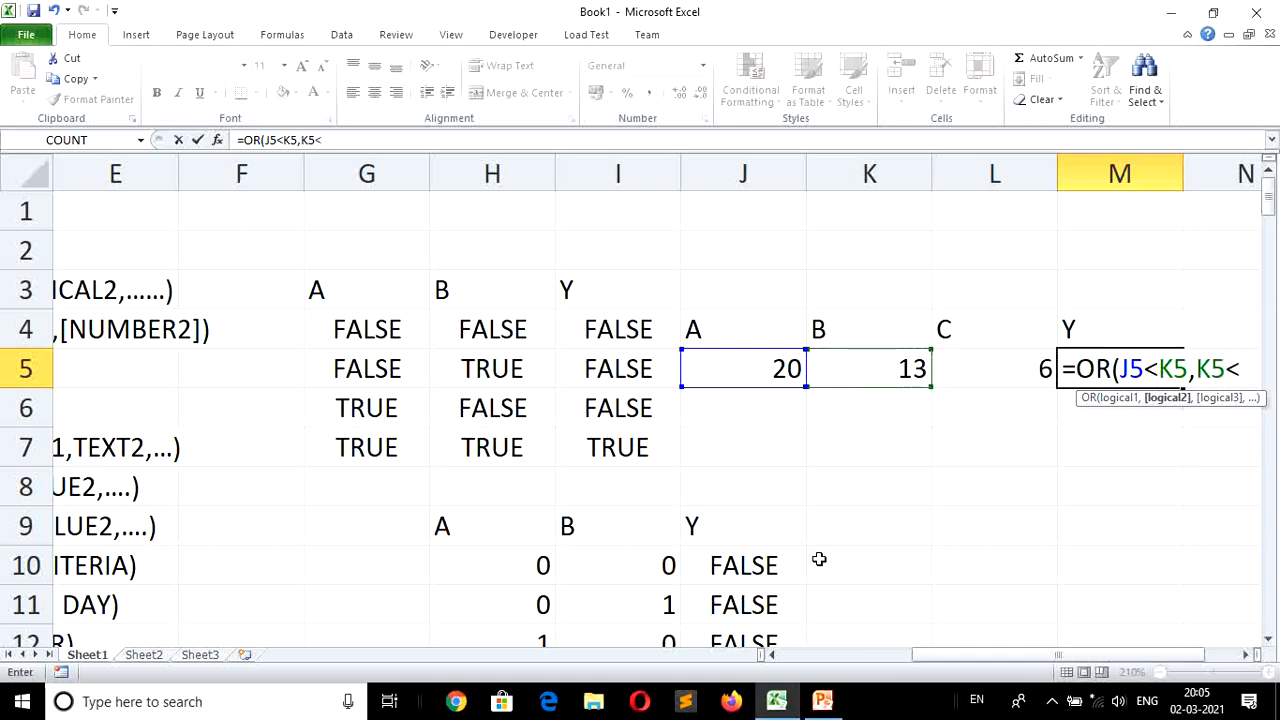
key(Left)
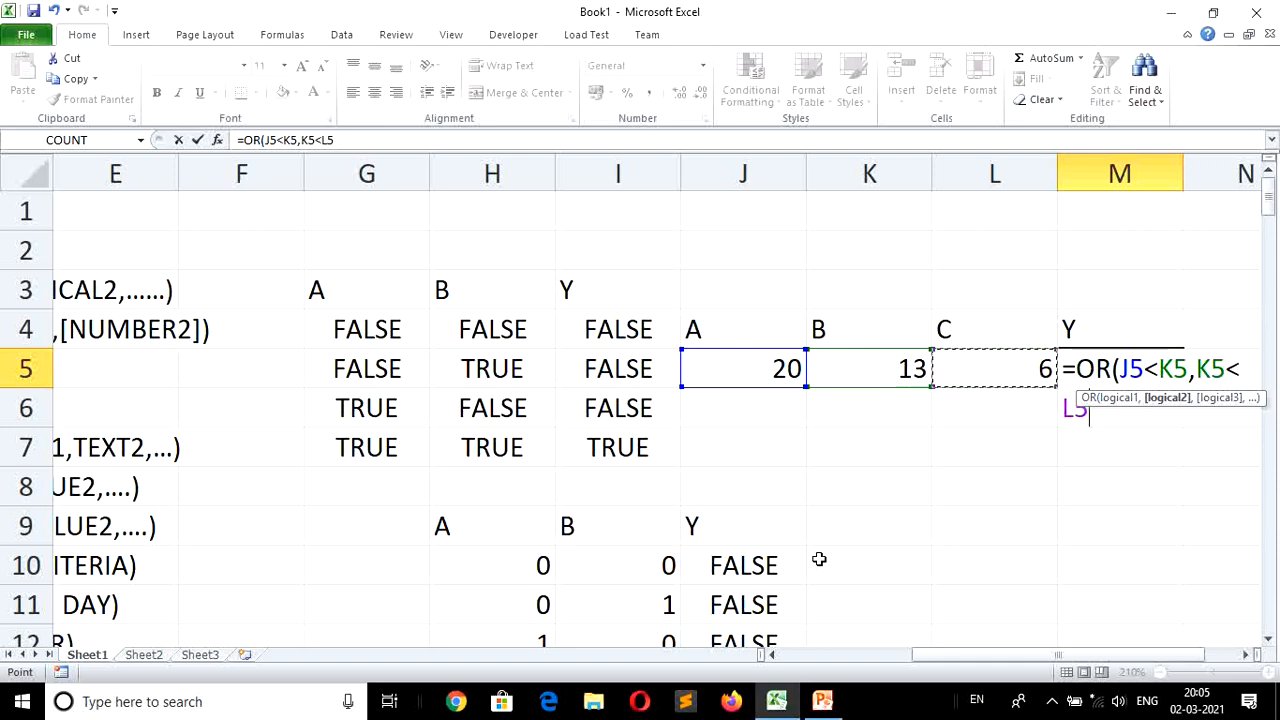
key(Return)
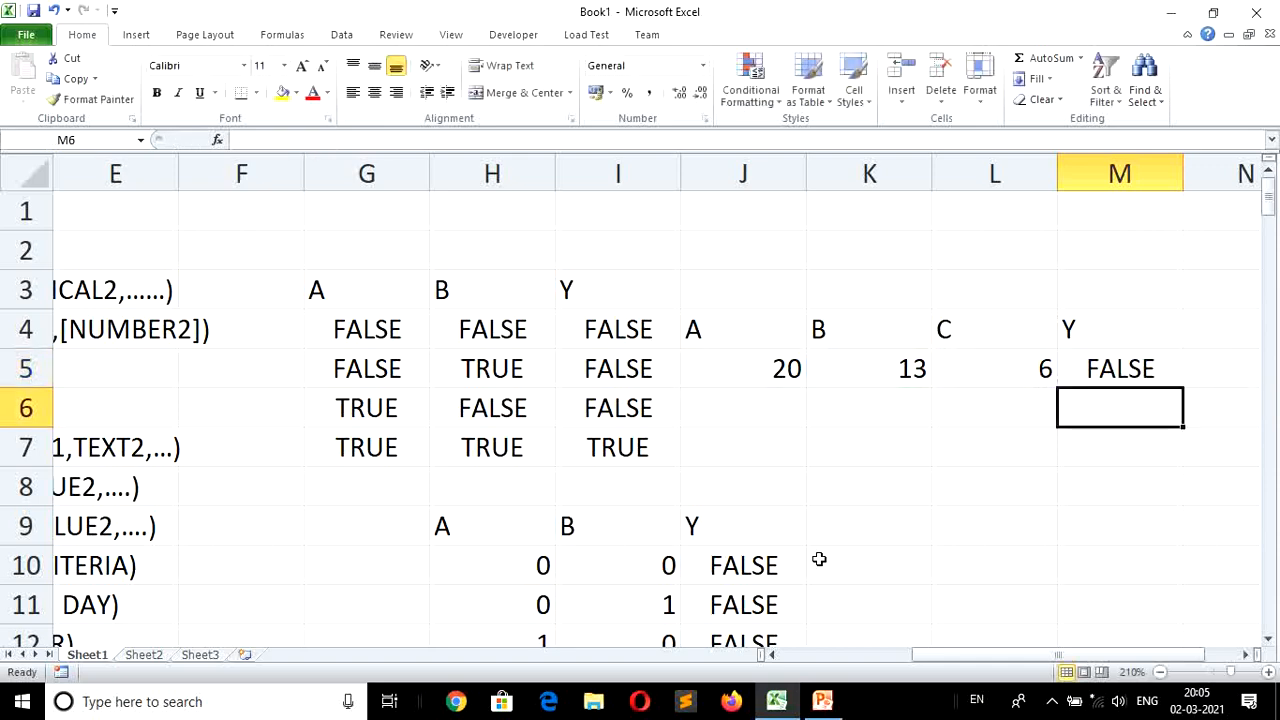
Set the A value in J5 to 2 and inspect the cell references of the OR formula in M5.
key(Up)
key(Left)
key(Left)
key(Left)
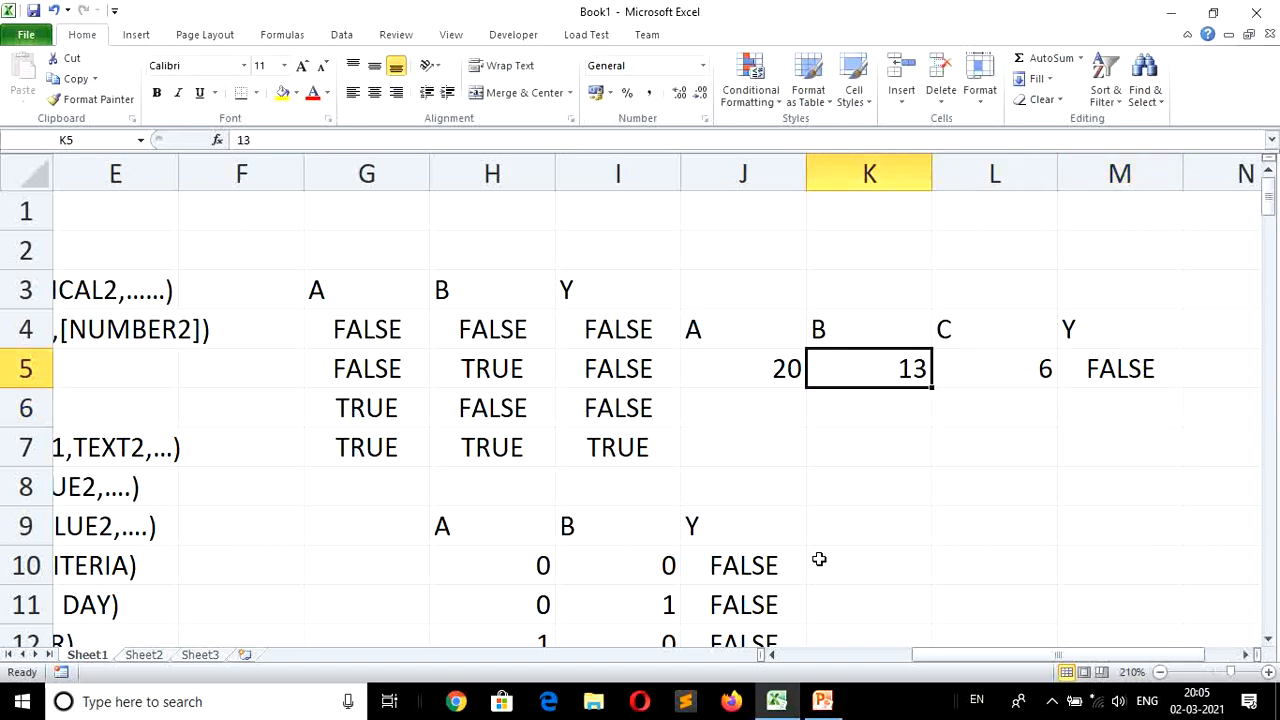
text(2)
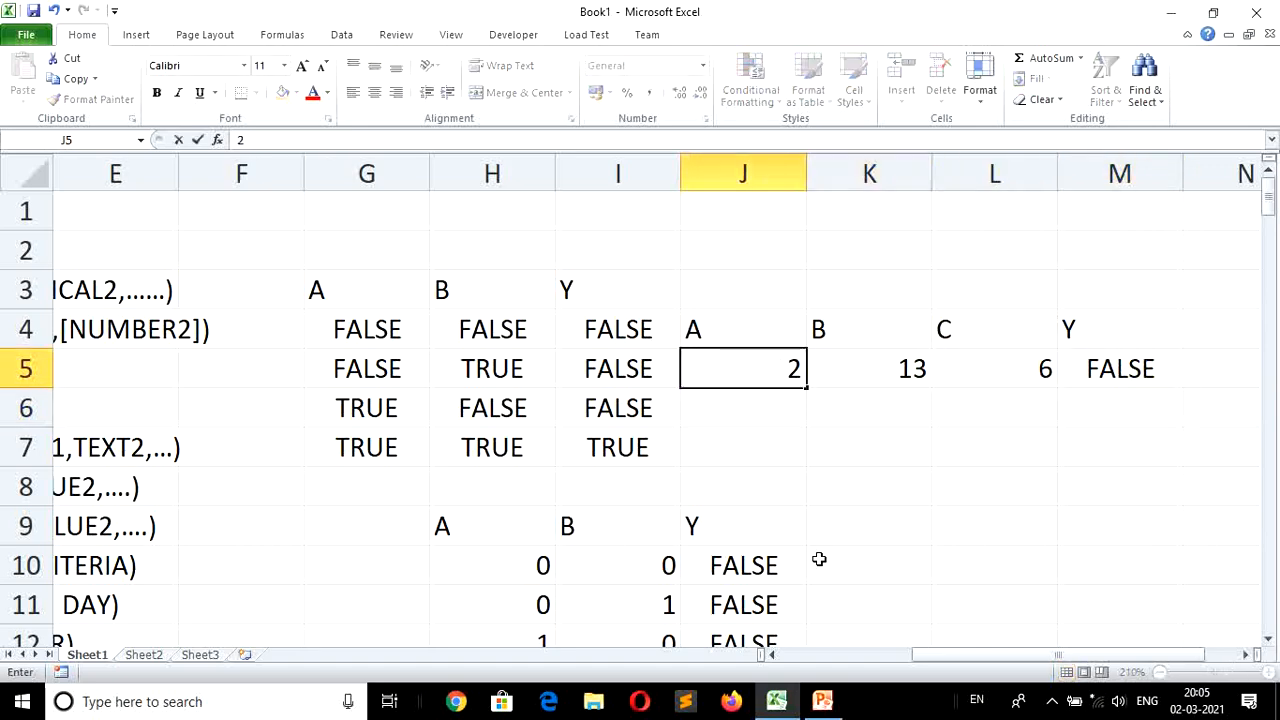
key(Right)
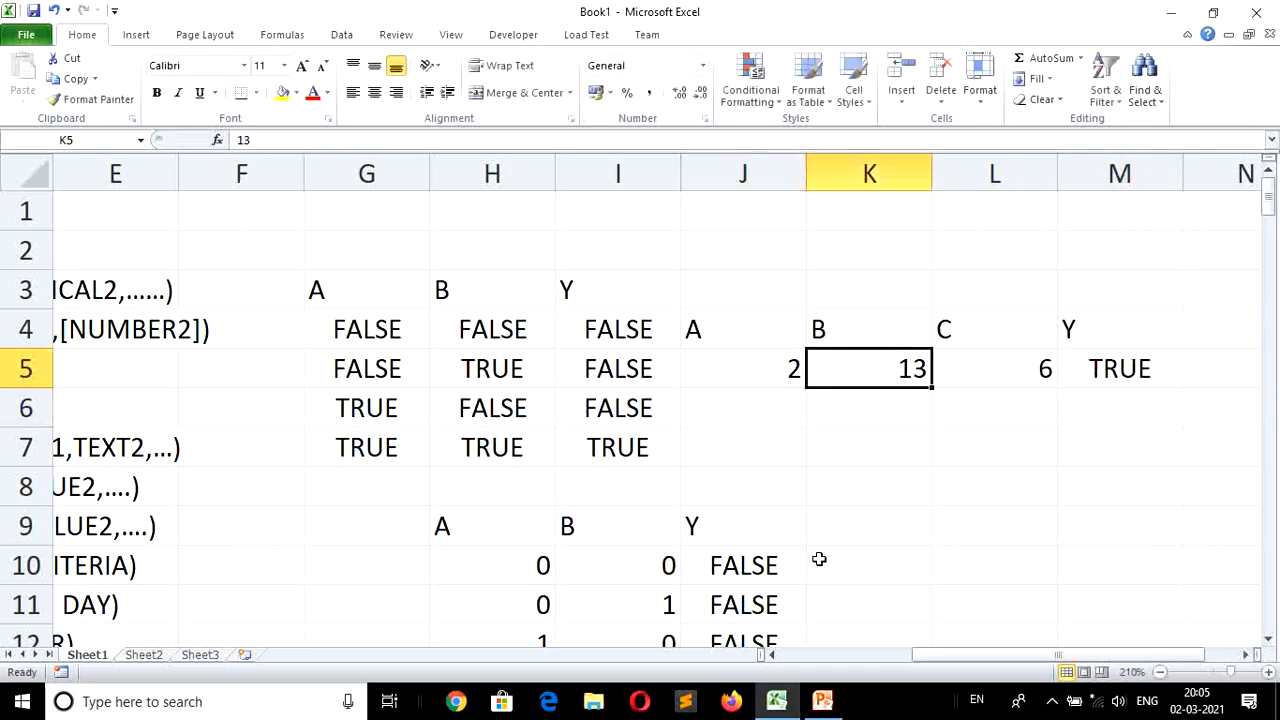
key(Right)
key(Right)
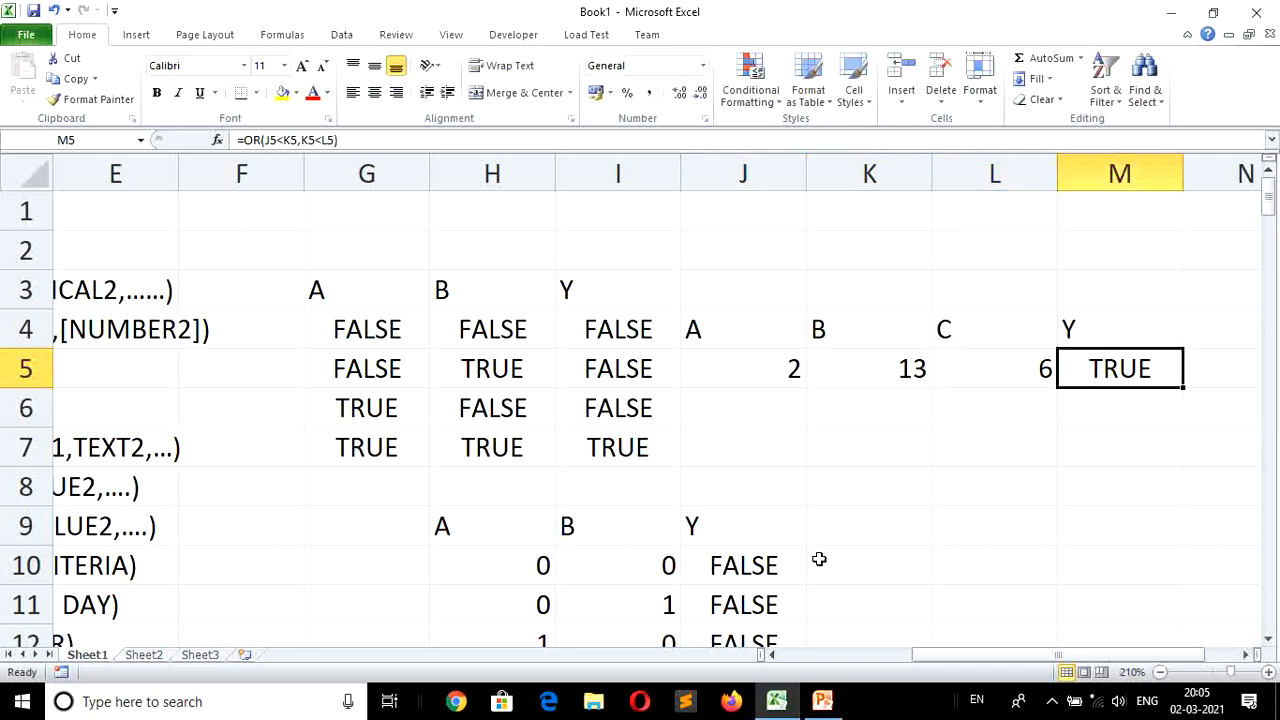
key(F2)
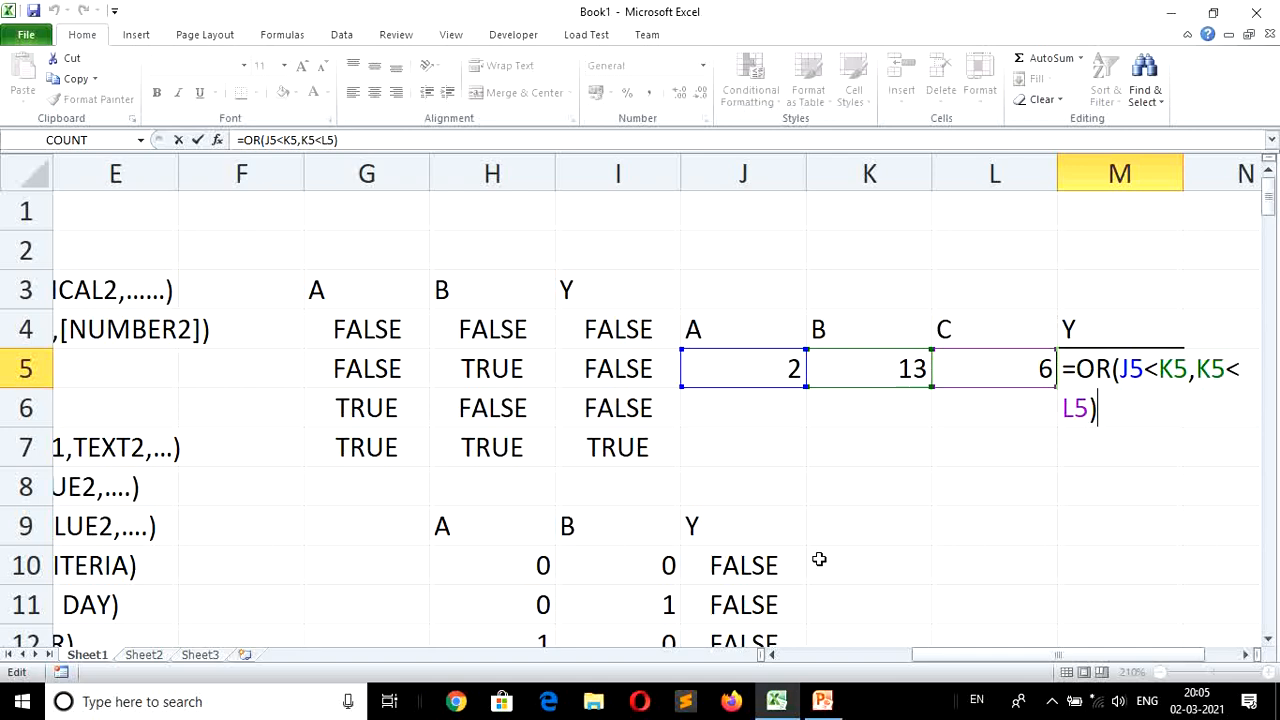
key(Return)
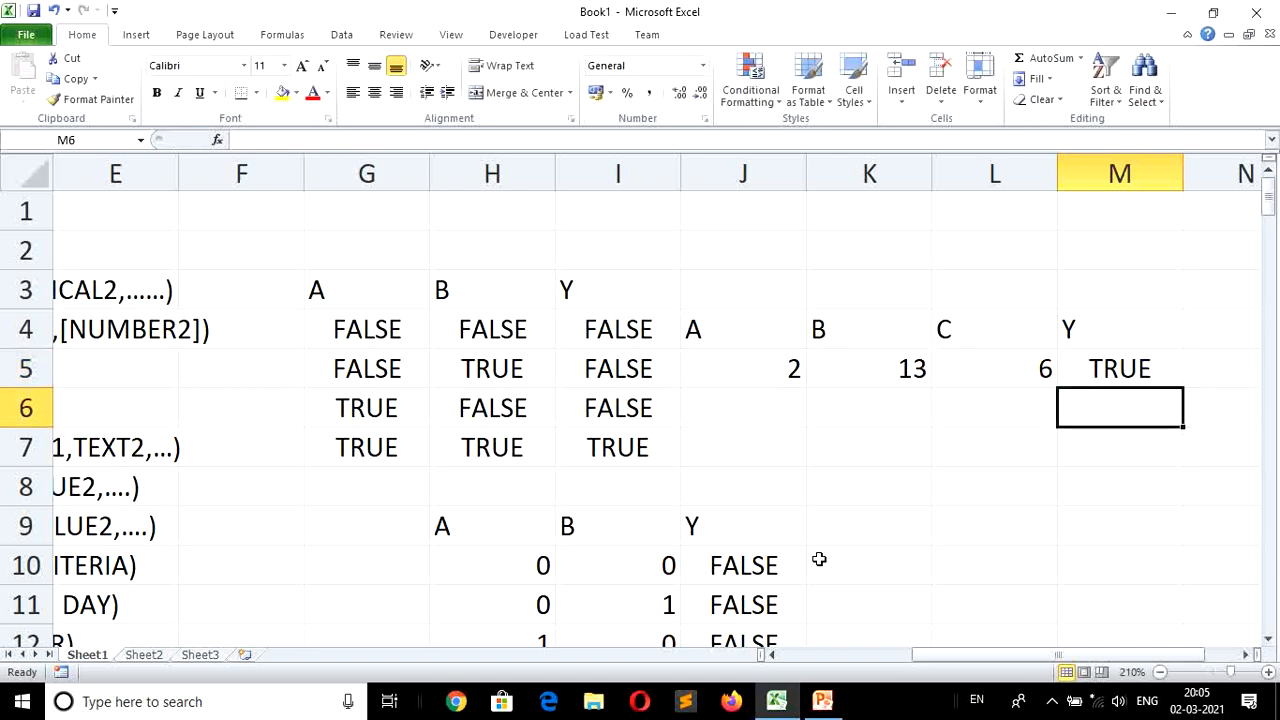
Set the third table's A value in J5 to 30 to test the OR formula.
key(Up)
key(Left)
key(Left)
key(Left)
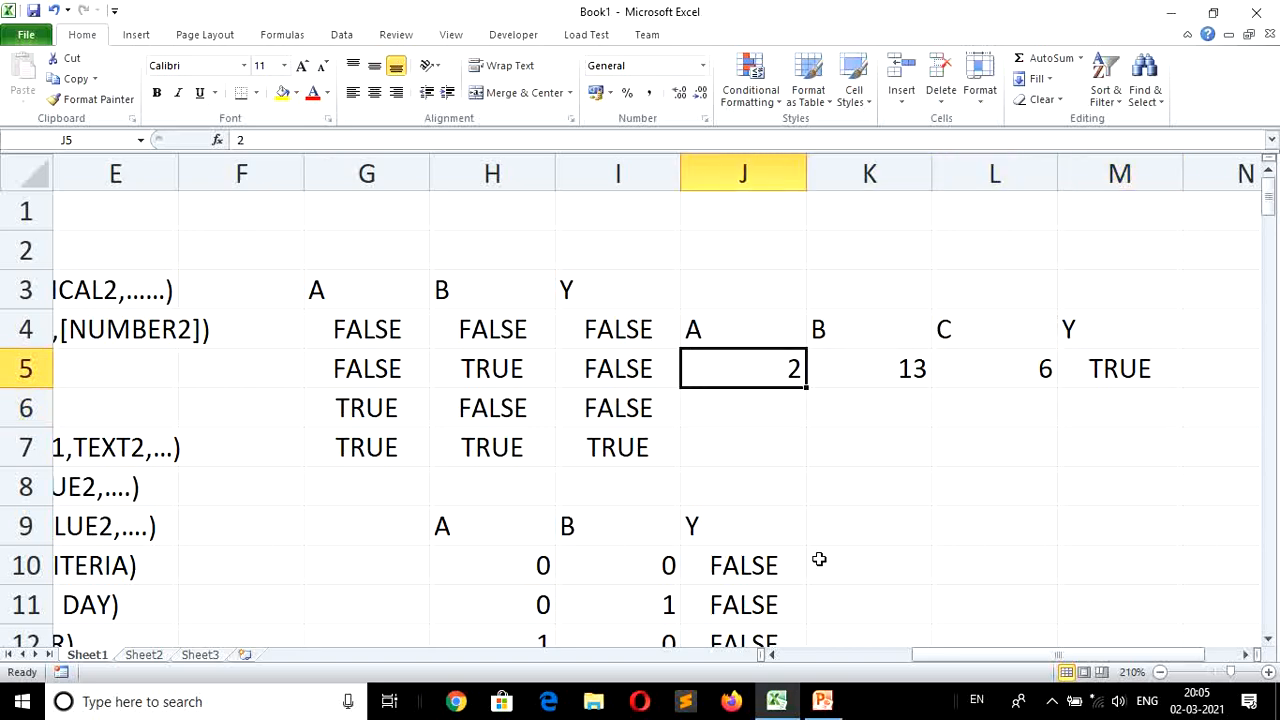
text(30)
key(Return)
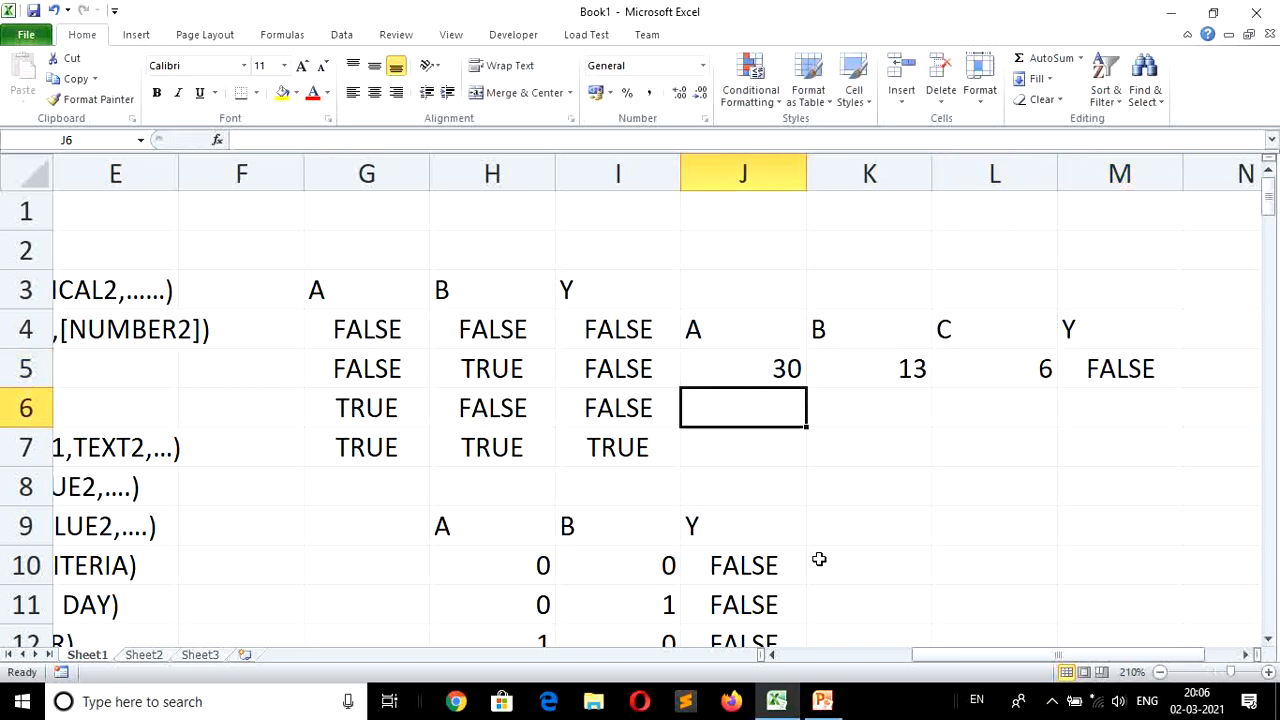
Set the third table's B value in K5 to 4 and open the OR formula in M5 for review.
key(Right)
key(Right)
key(Up)
key(Left)
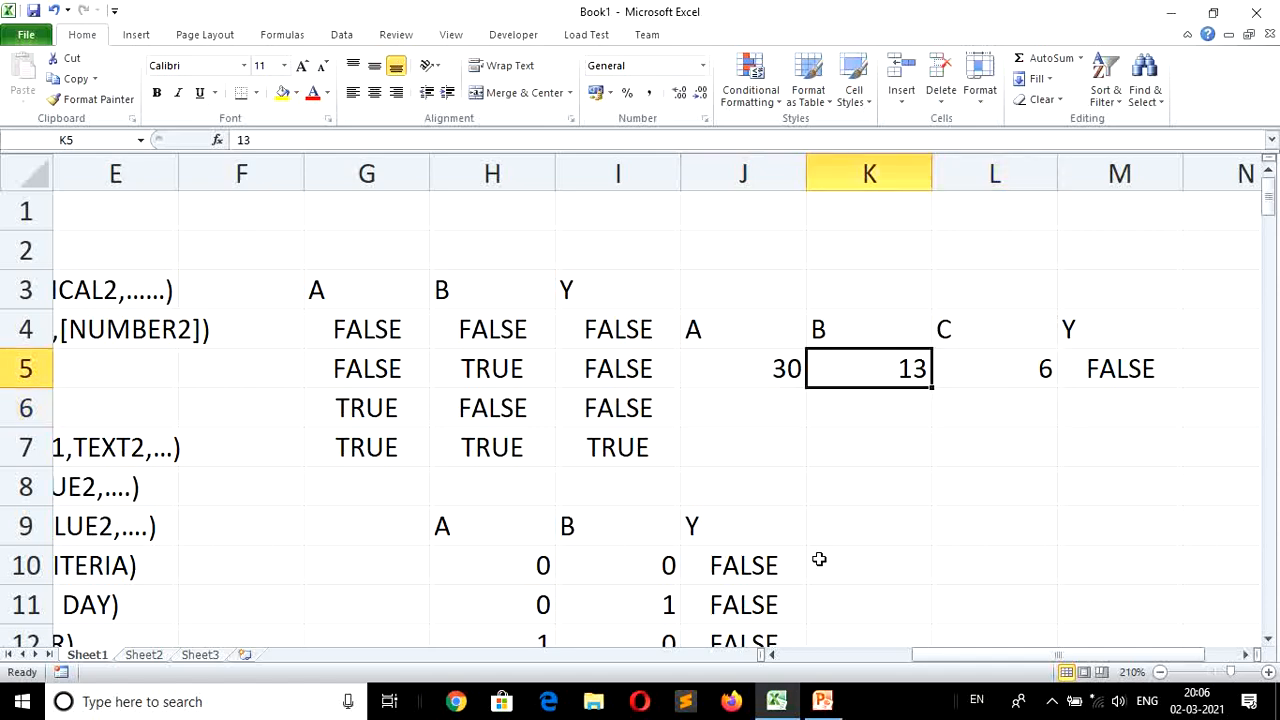
text(4)
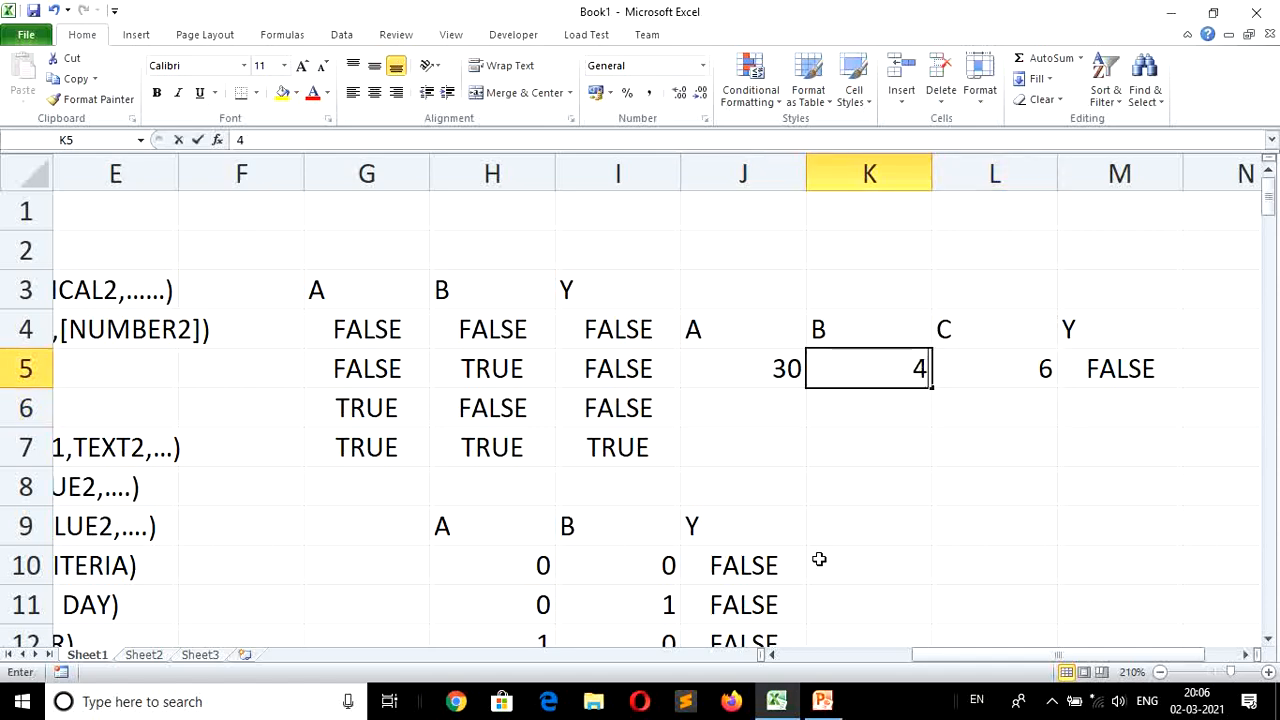
key(Return)
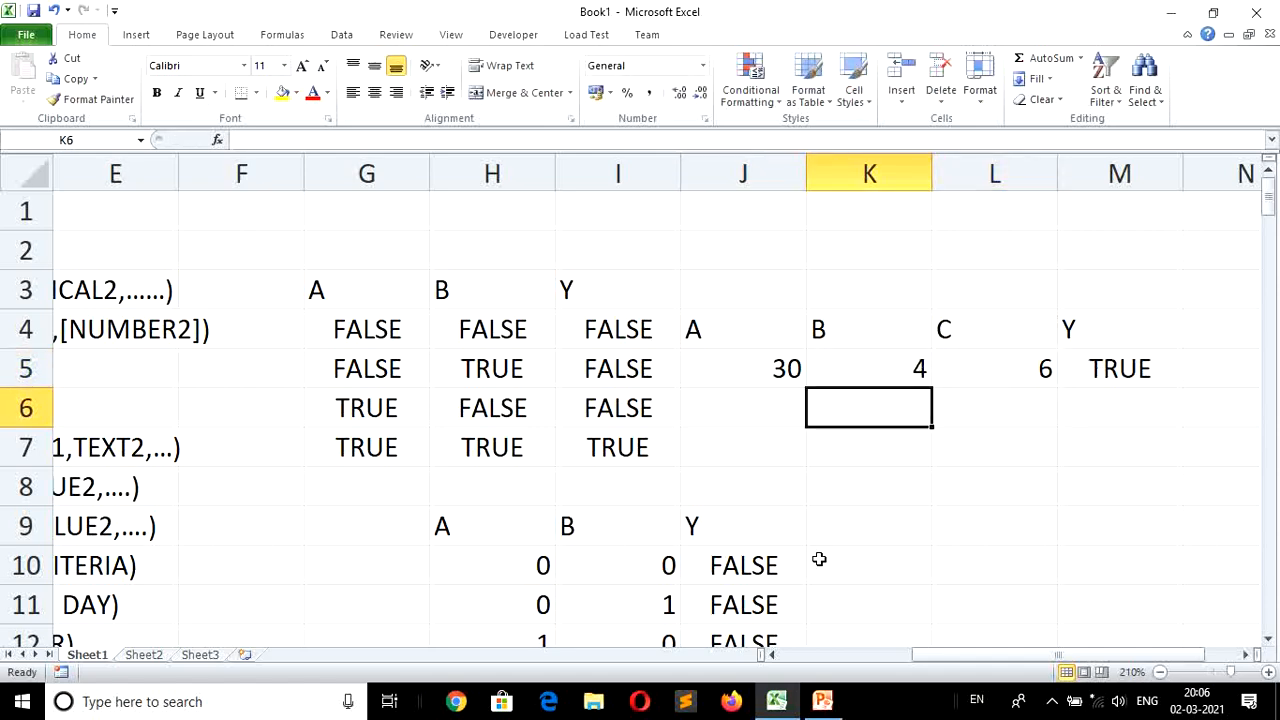
key(Up)
key(Right)
key(Right)
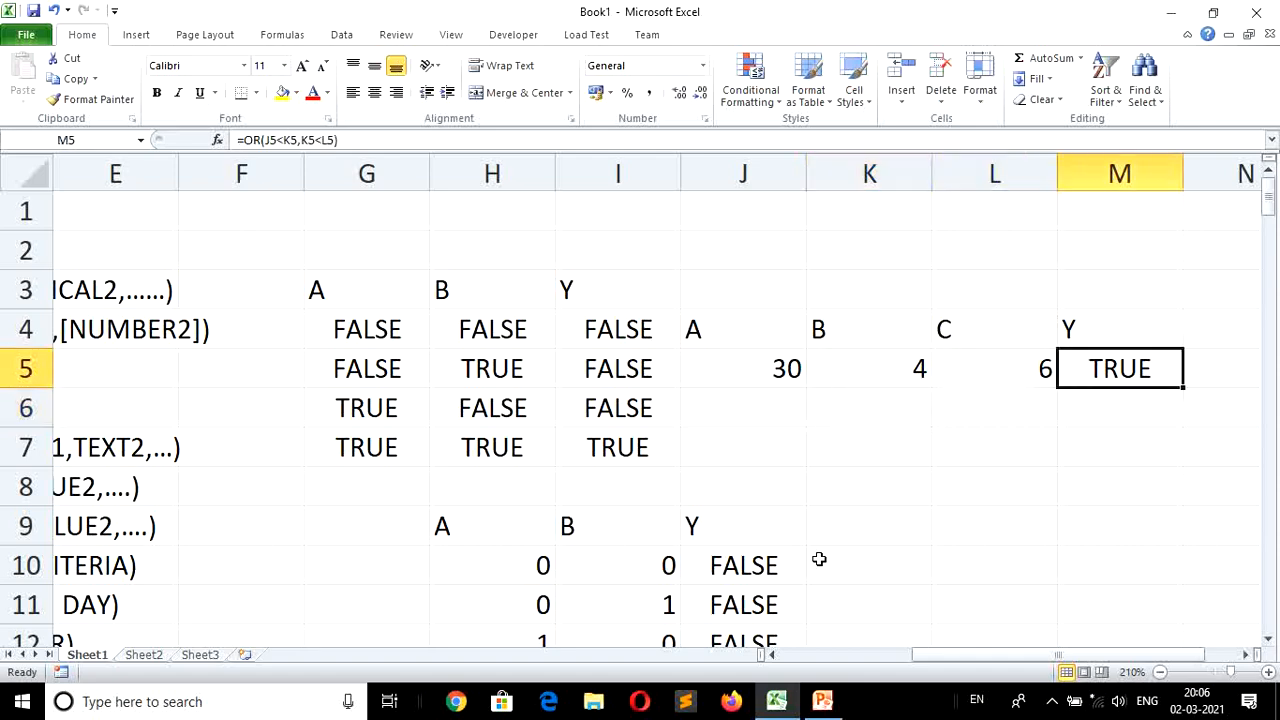
key(F2)
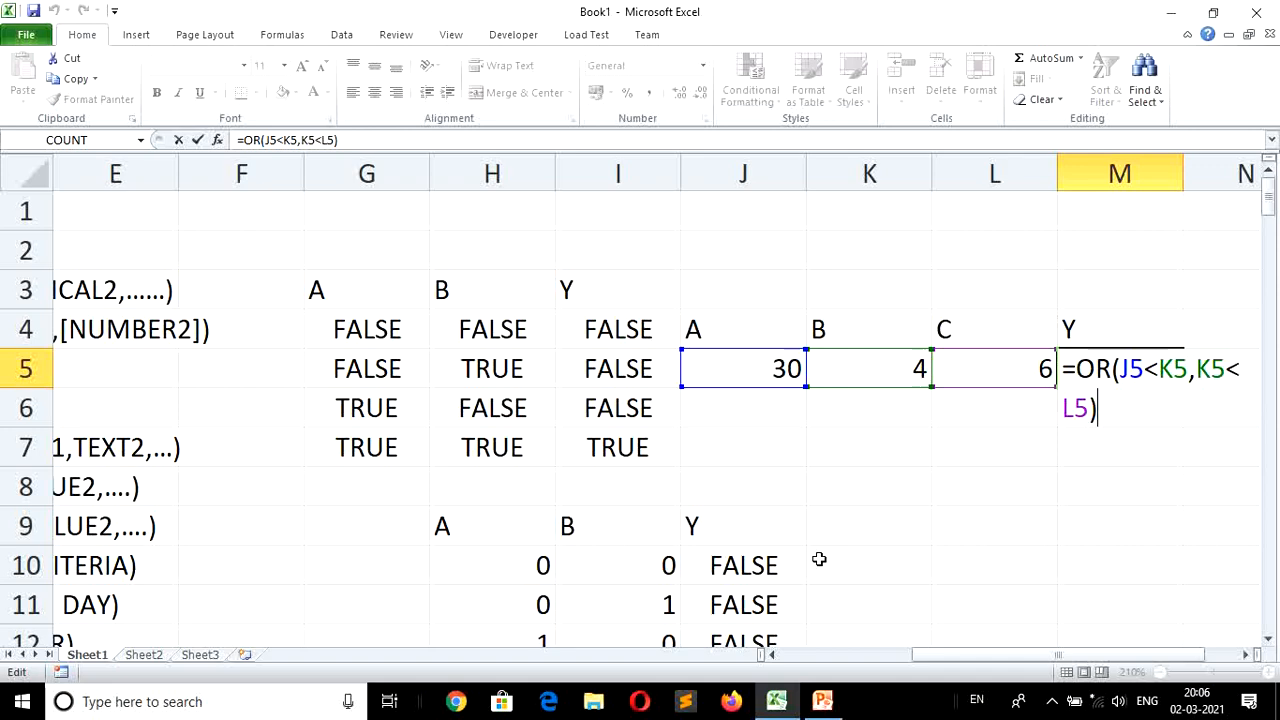
Set the third table's A value in J5 to 3 and select the OR formula in M5 for review.
key(Return)
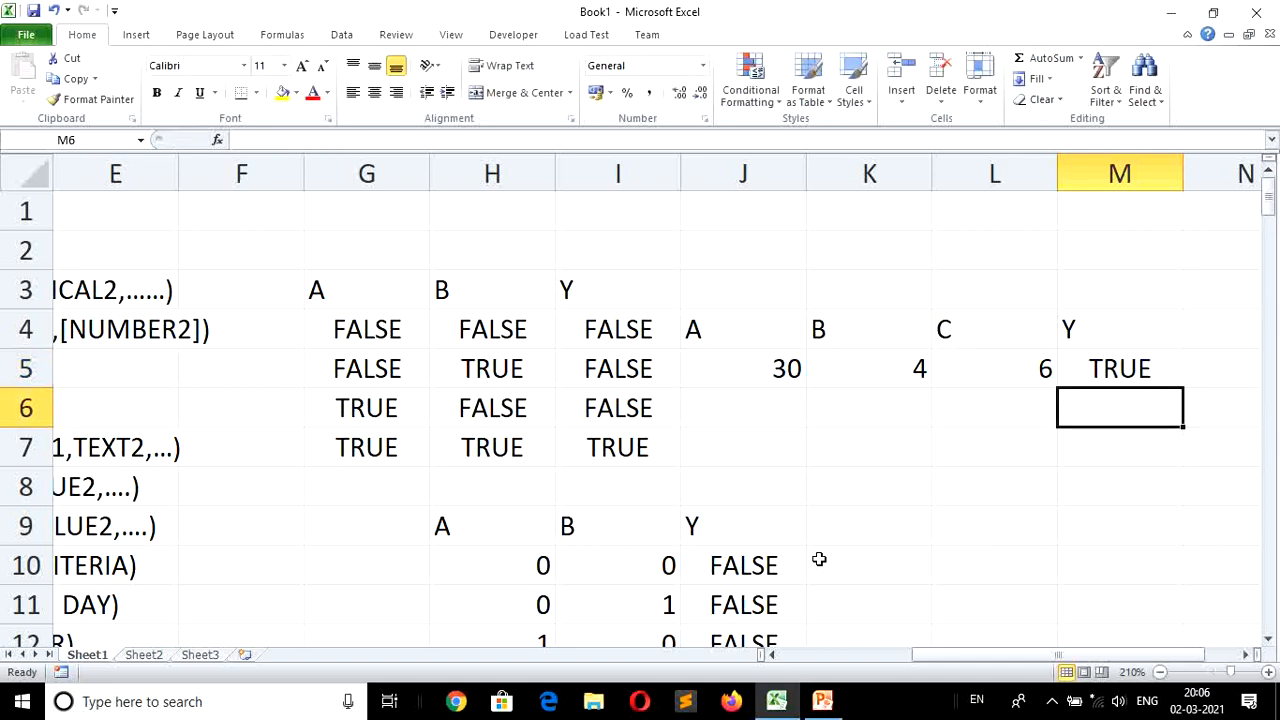
key(Up)
key(Left)
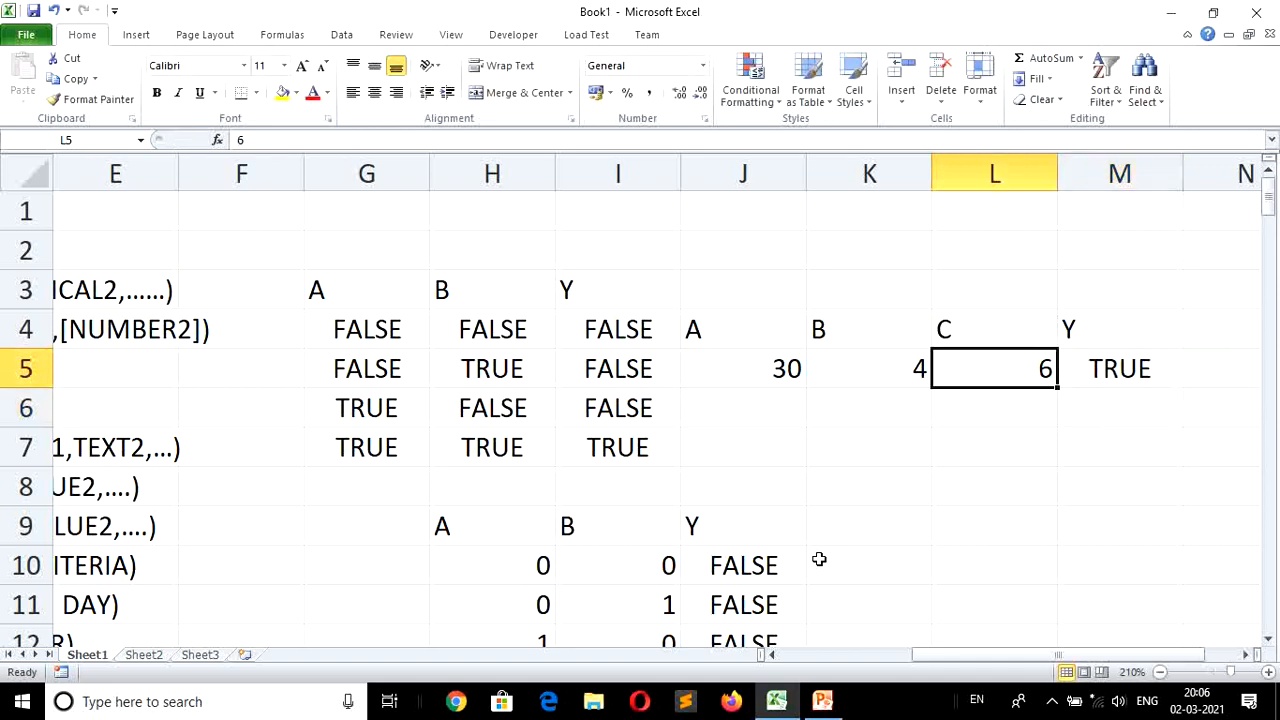
key(Left)
key(Left)
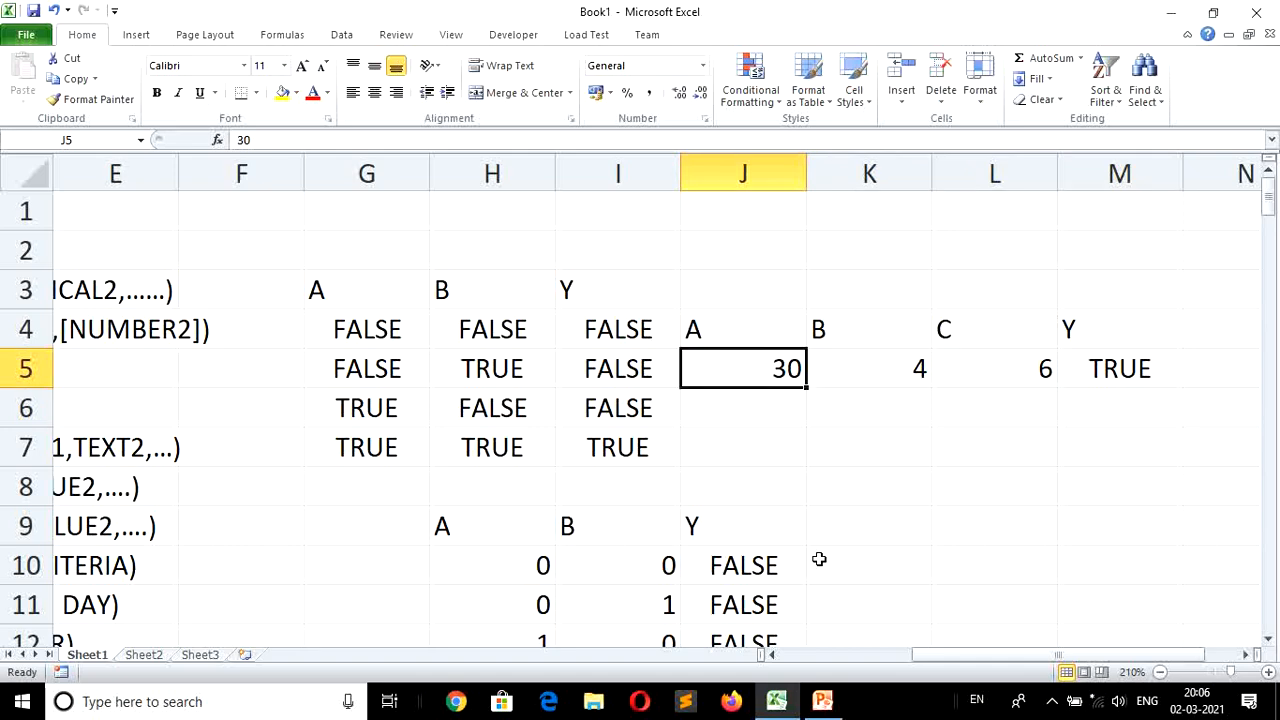
text(3)
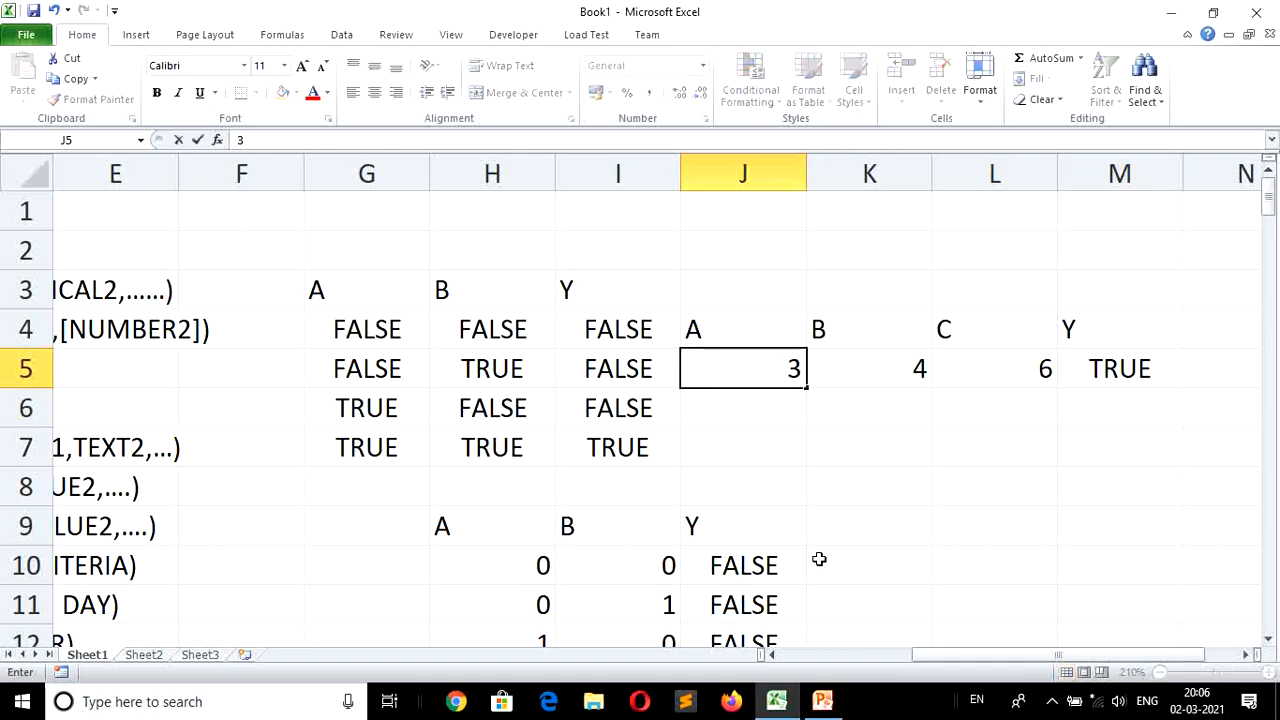
key(Return)
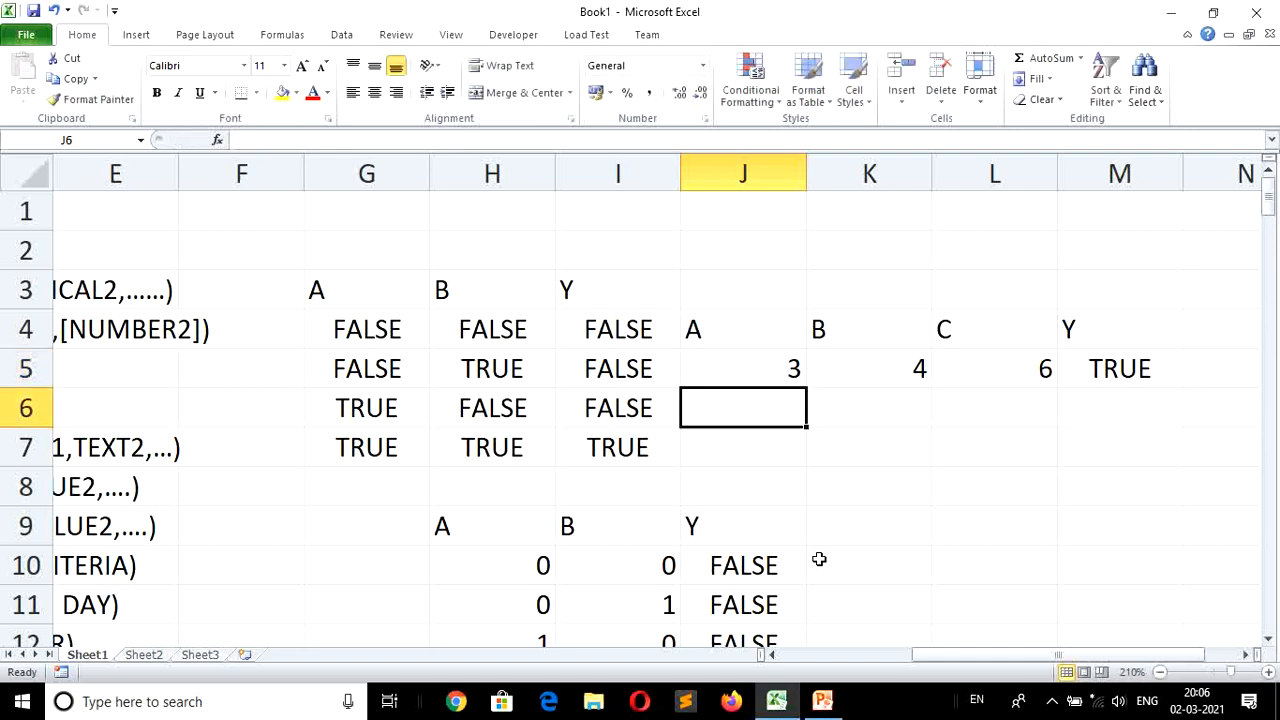
key(Right)
key(Right)
key(Right)
key(Up)
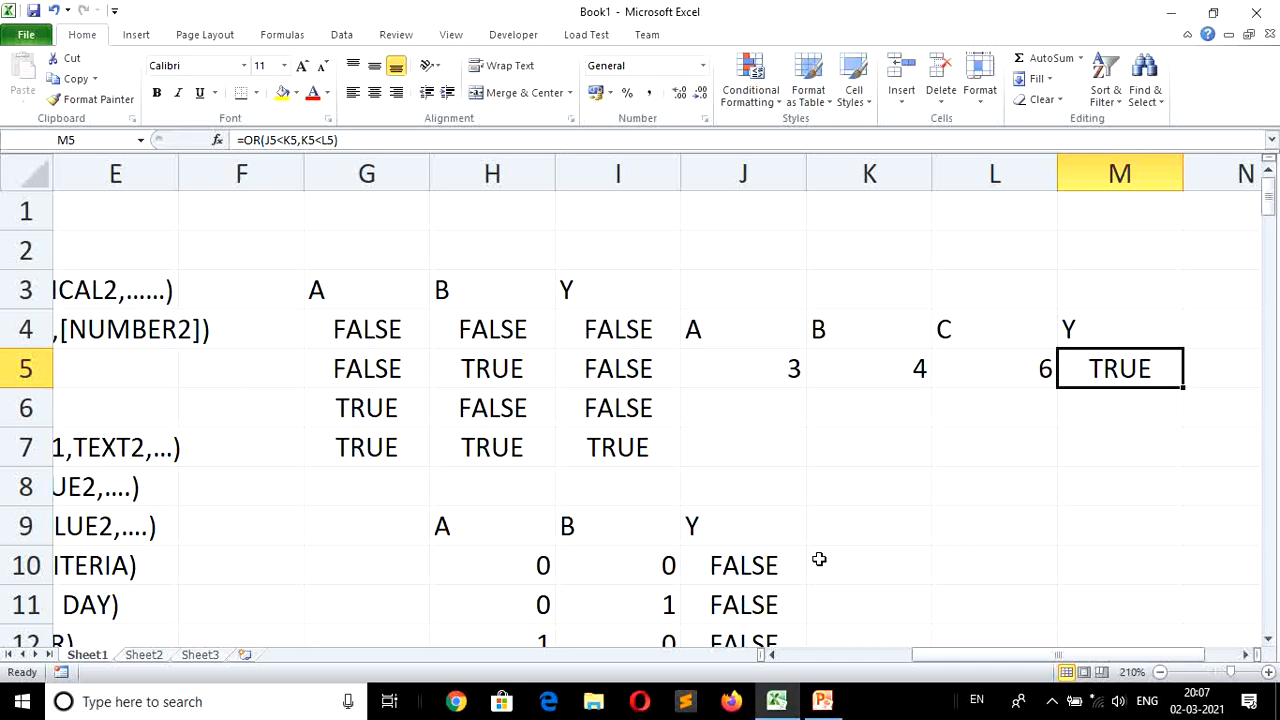
Clear the AND results from the first truth table's Y column, I4:I7.
key(Down)
key(Up)
key(Down)
key(Down)
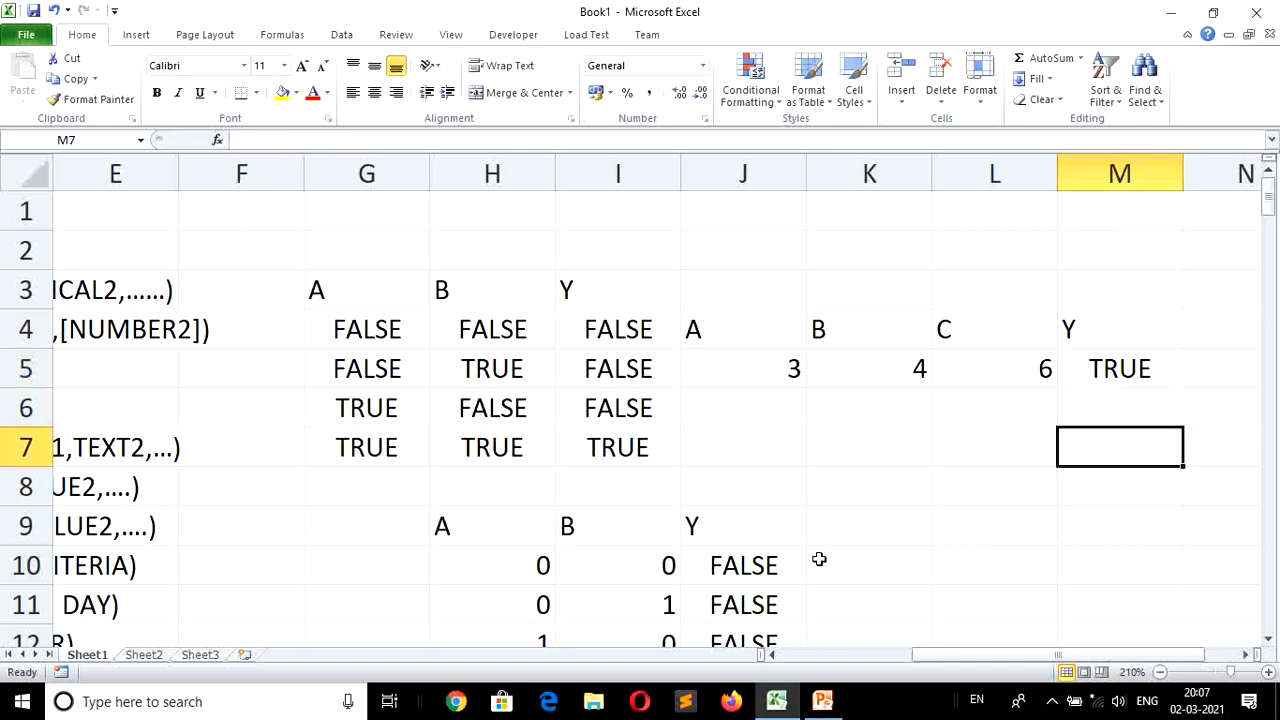
key(Down)
key(Left)
key(Left)
key(Left)
key(Left)
key(Up)
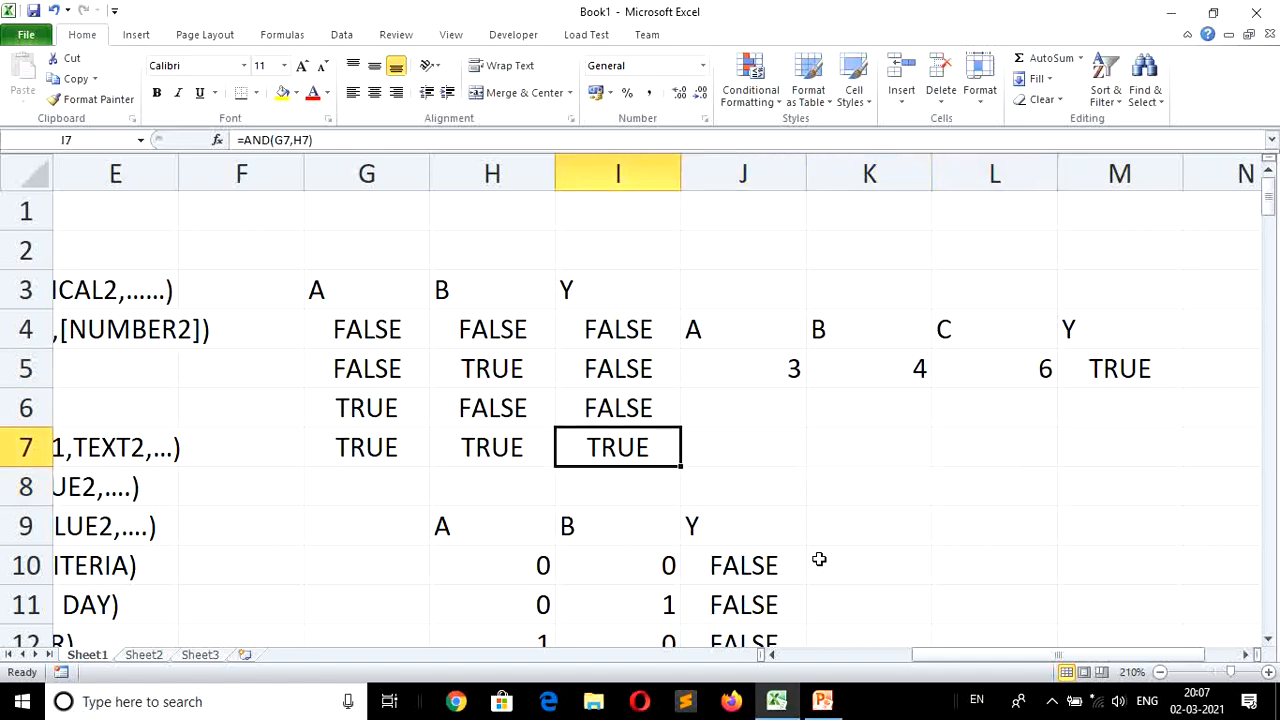
key(shift+Up)
key(shift+Up)
key(shift+Up)
key(Delete)
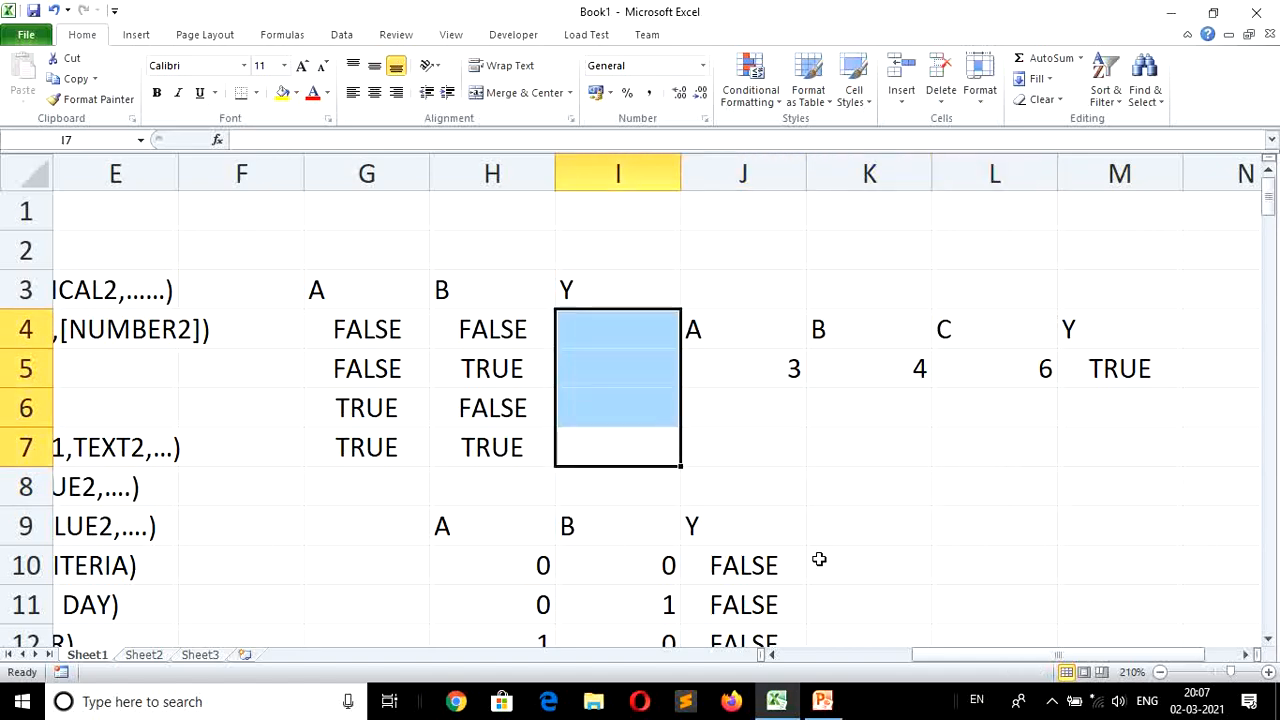
Enter =OR(G4,H4) in I4 for the first row of the TRUE/FALSE truth table.
key(Up)
key(Up)
key(Up)
text(=)
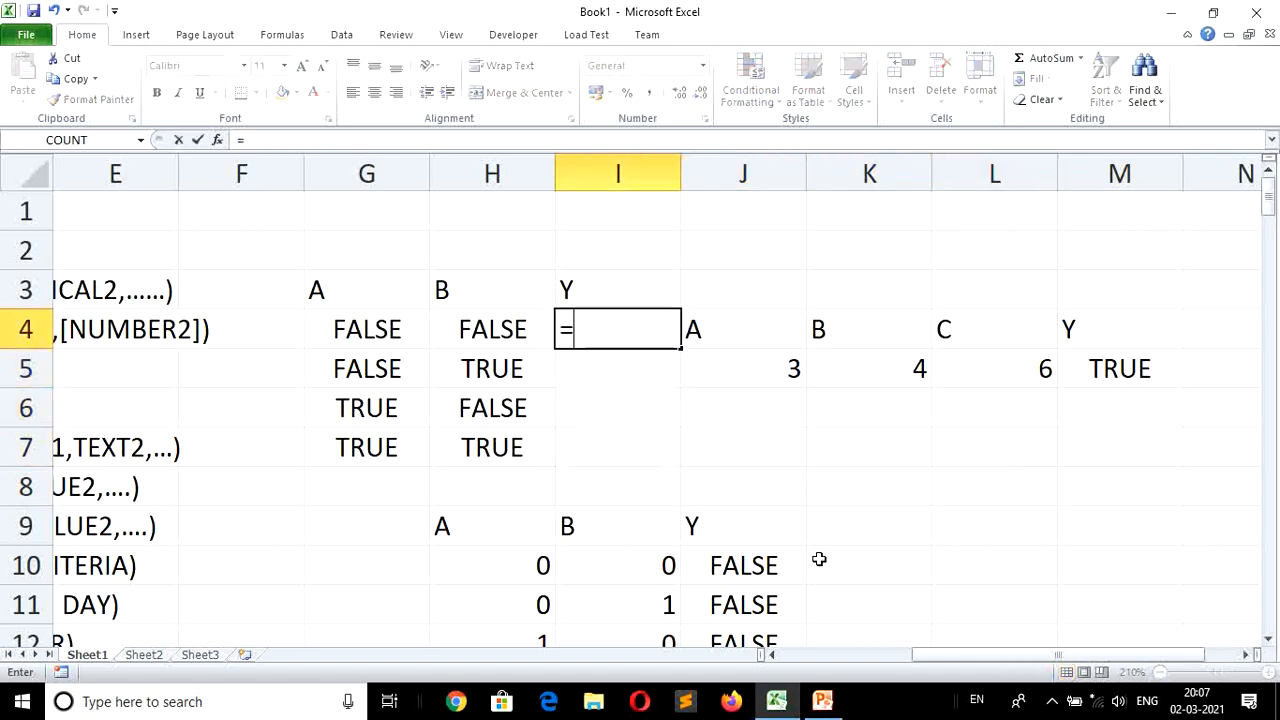
text(OR()
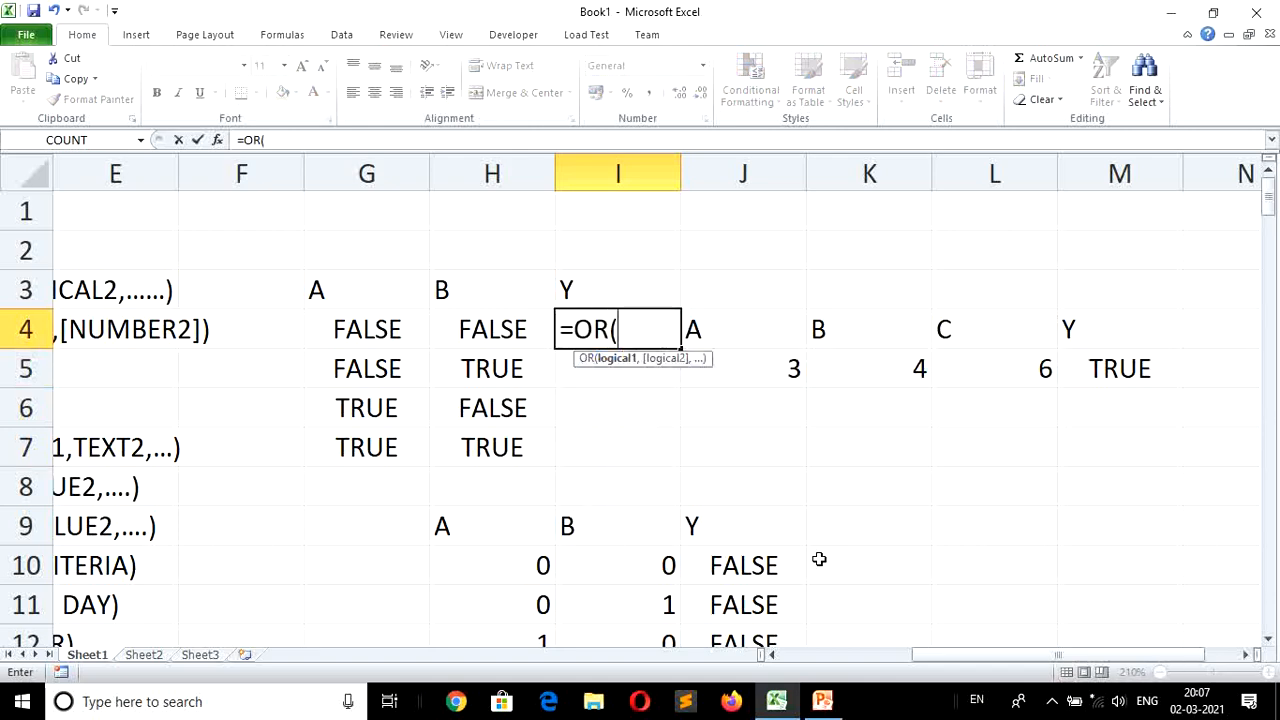
key(Left)
key(Left)
text(,)
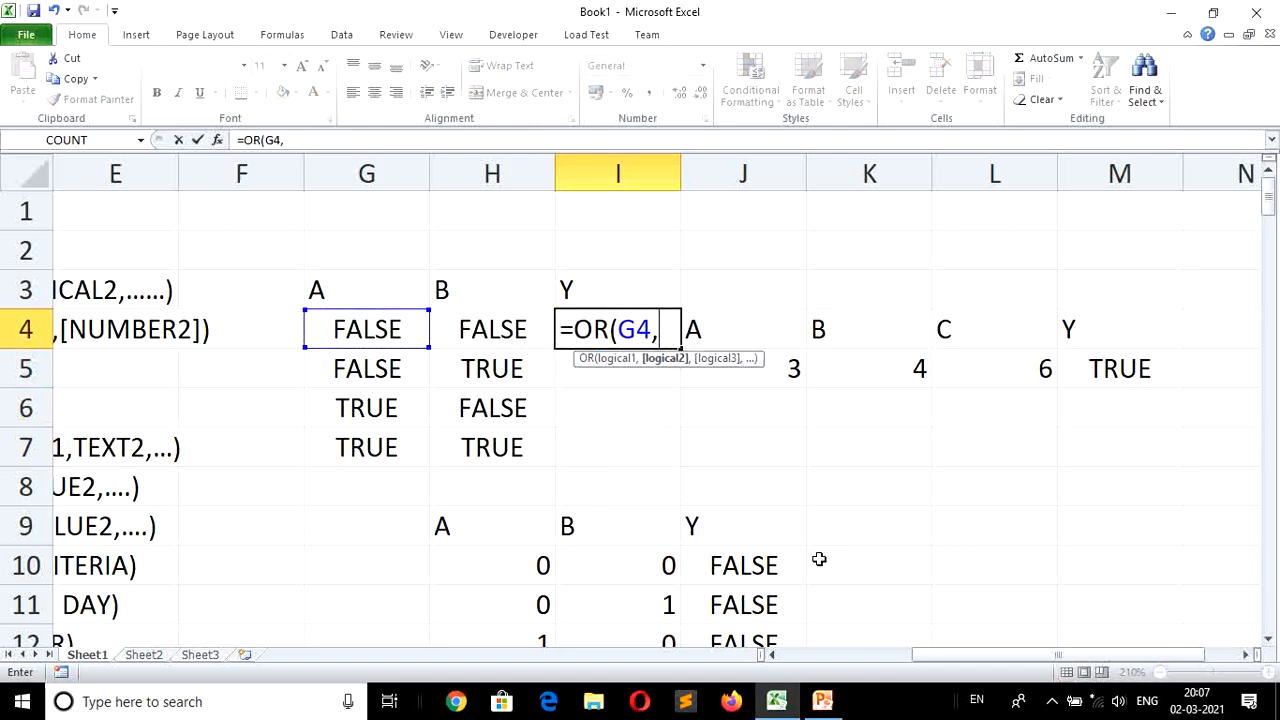
key(Left)
key(Return)
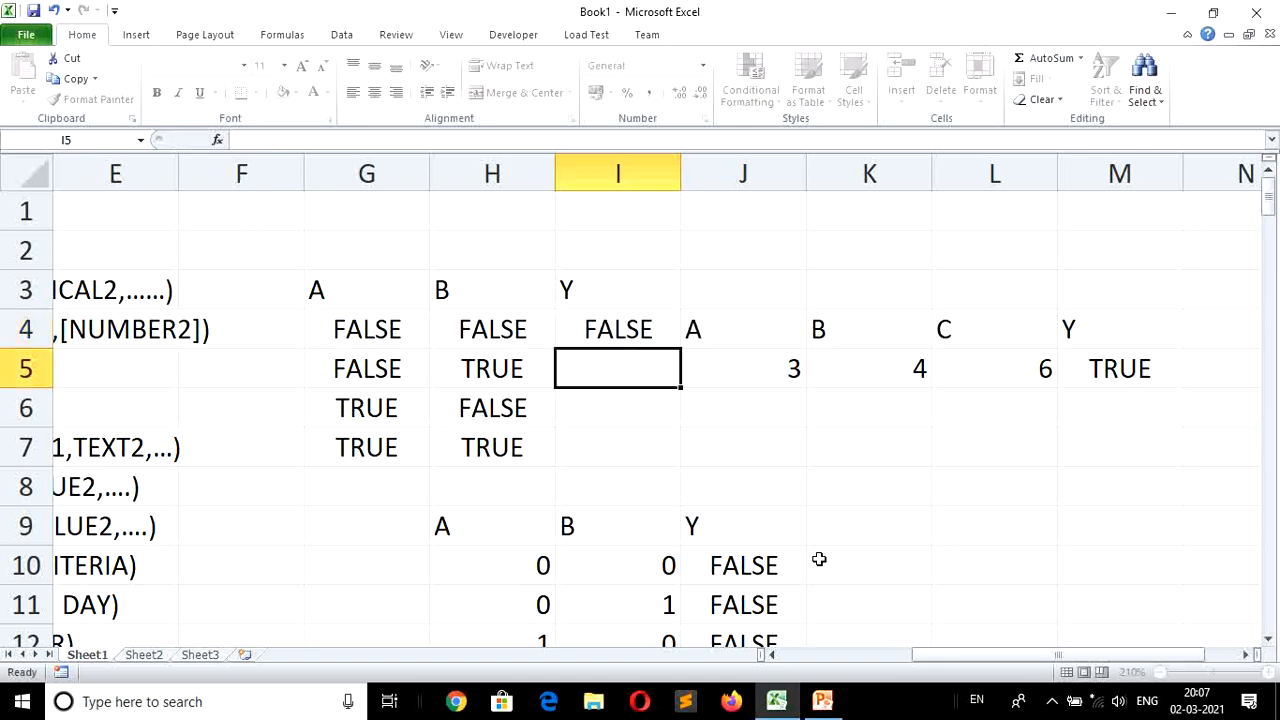
Fill the OR formula from I4 down through I7.
key(Up)
key(shift+Down)
key(shift+Down)
key(shift+Down)
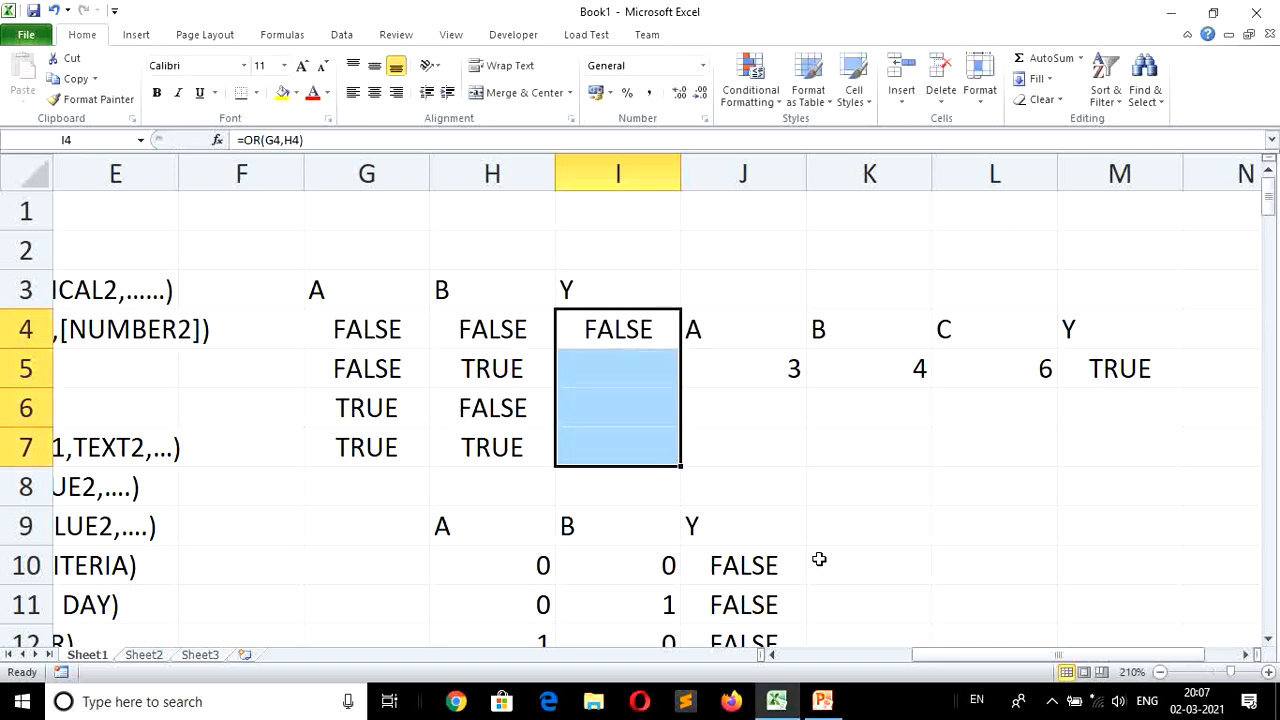
key(ctrl+d)
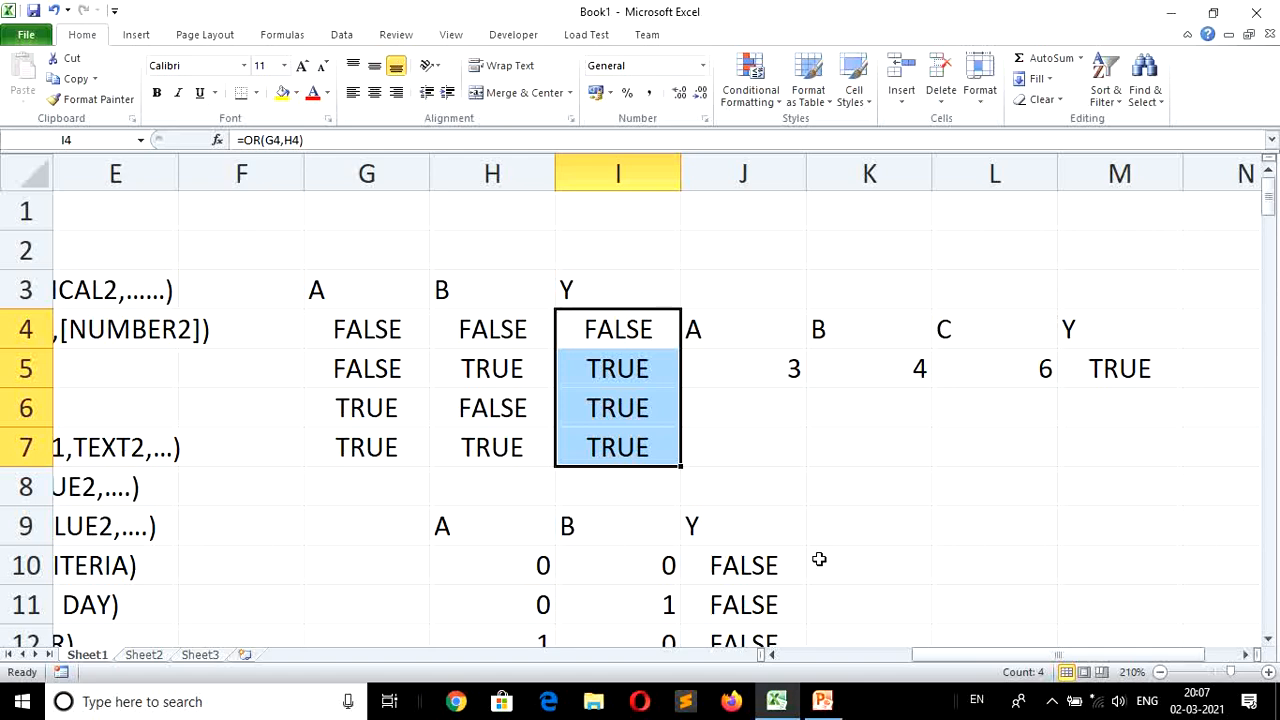
Add the column header Y1 in K9, next to the second truth table's Y column.
key(Down)
key(Down)
key(Down)
key(Down)
key(Down)
key(Down)
key(Down)
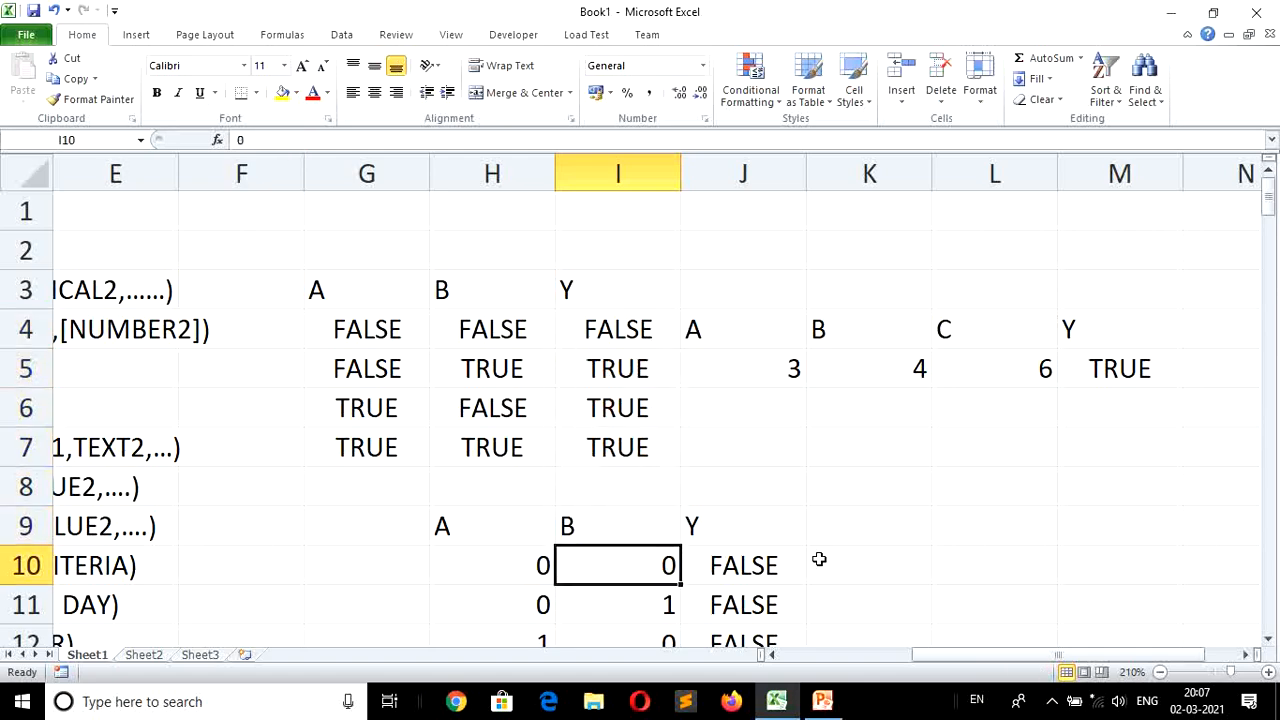
key(Right)
key(Right)
key(Up)
key(Up)
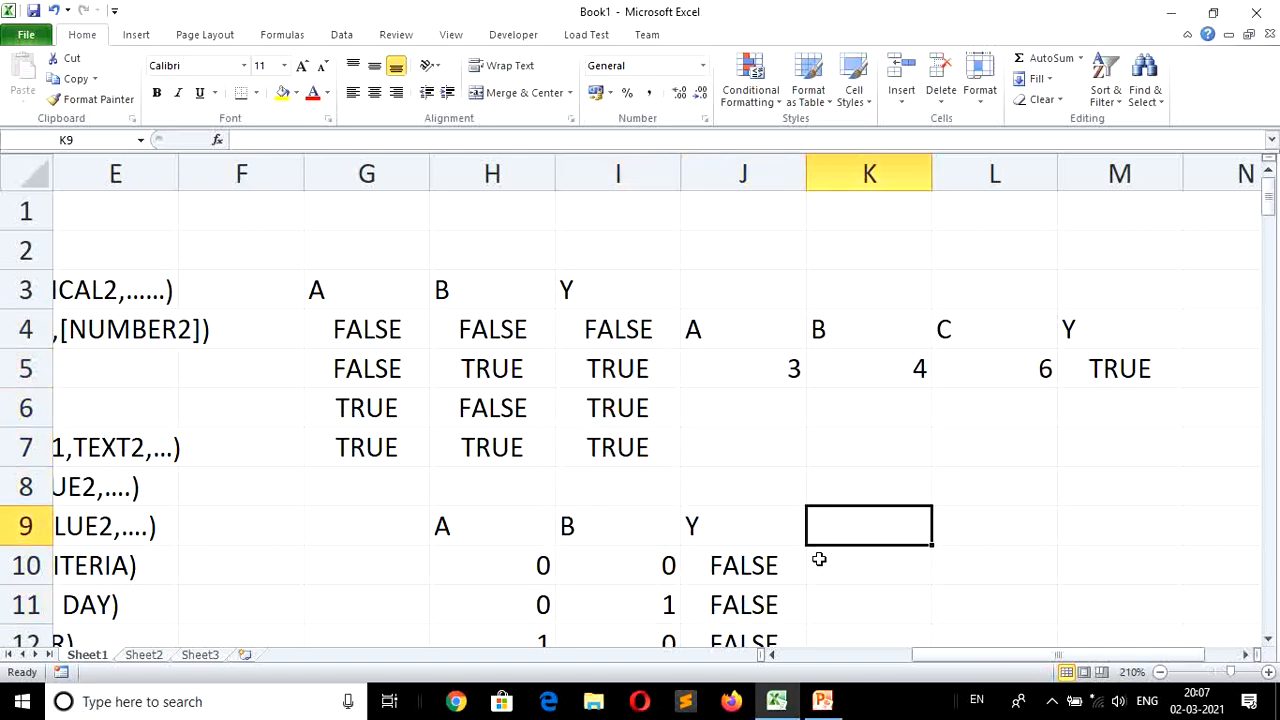
text(Y1)
key(Return)
Enter =OR(H10,I10) in K10 for the first row of the 0/1 truth table.
text(=)
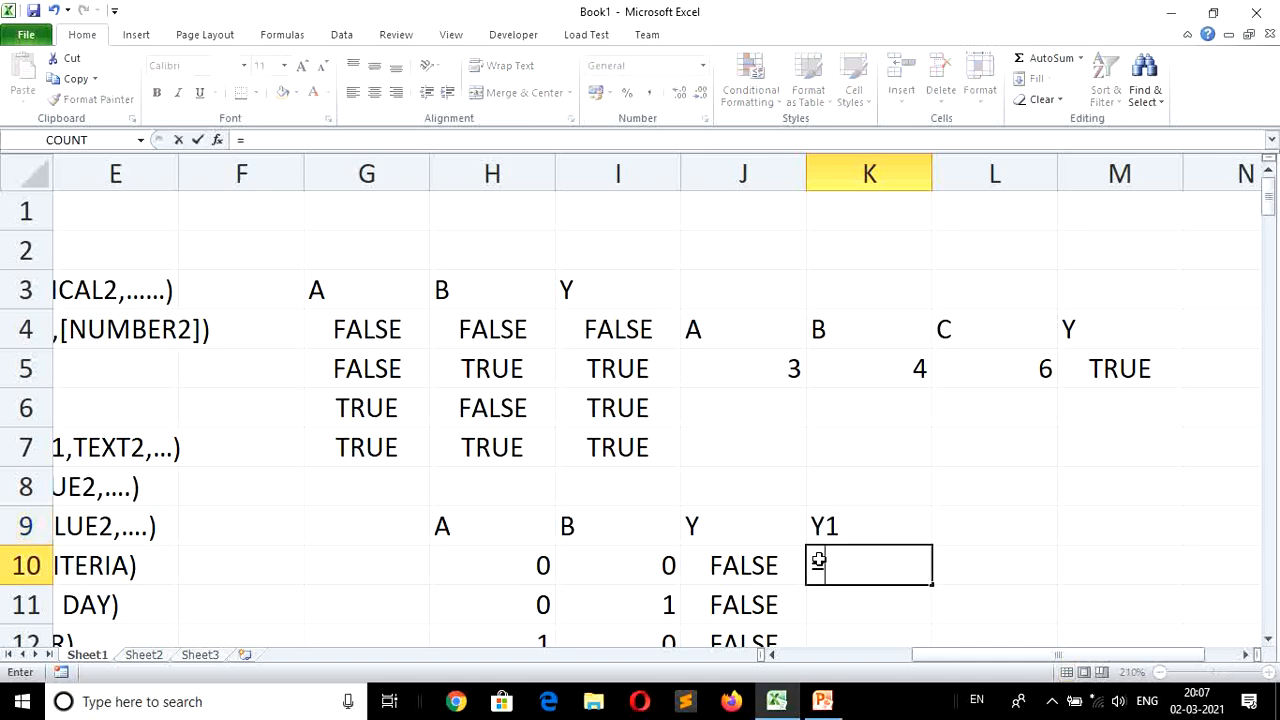
text(OR()
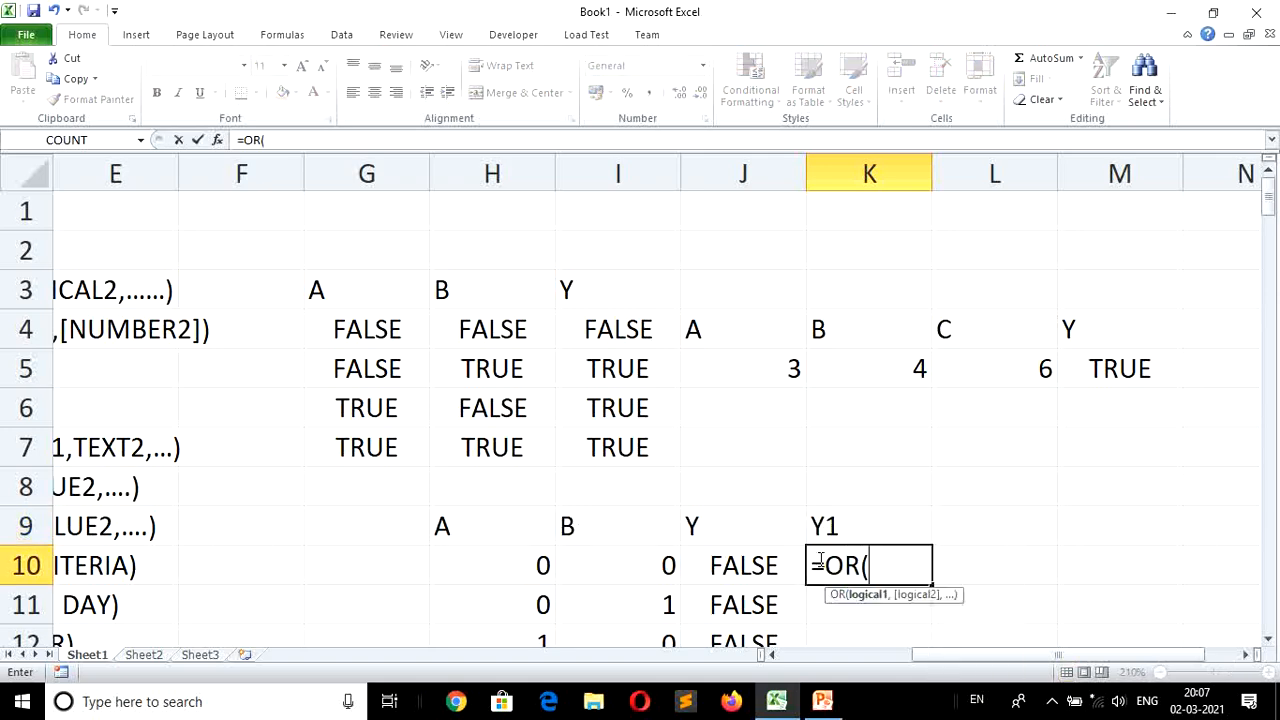
key(Left)
key(Left)
key(Left)
text(,)
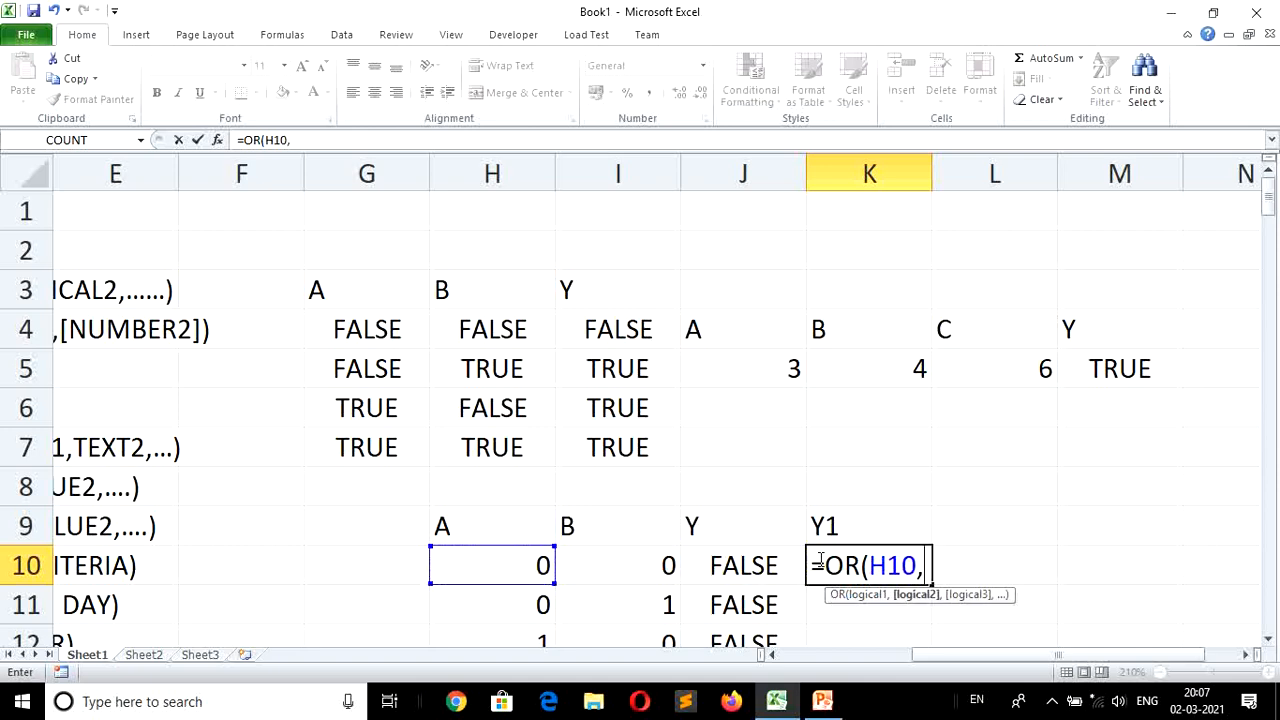
key(Left)
key(Left)
key(Return)
Fill the OR formula from K10 down through K13.
click(820, 560)
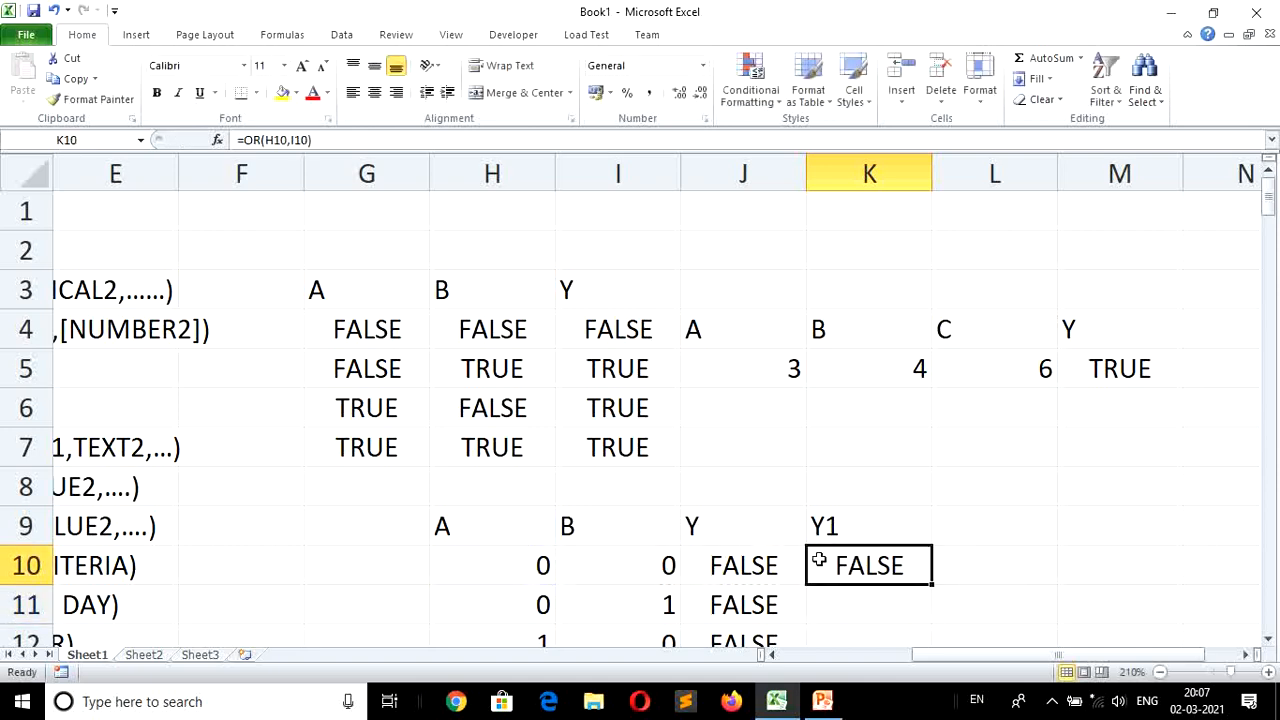
key(shift+Down)
key(shift+Down)
key(shift+Down)
key(ctrl+d)
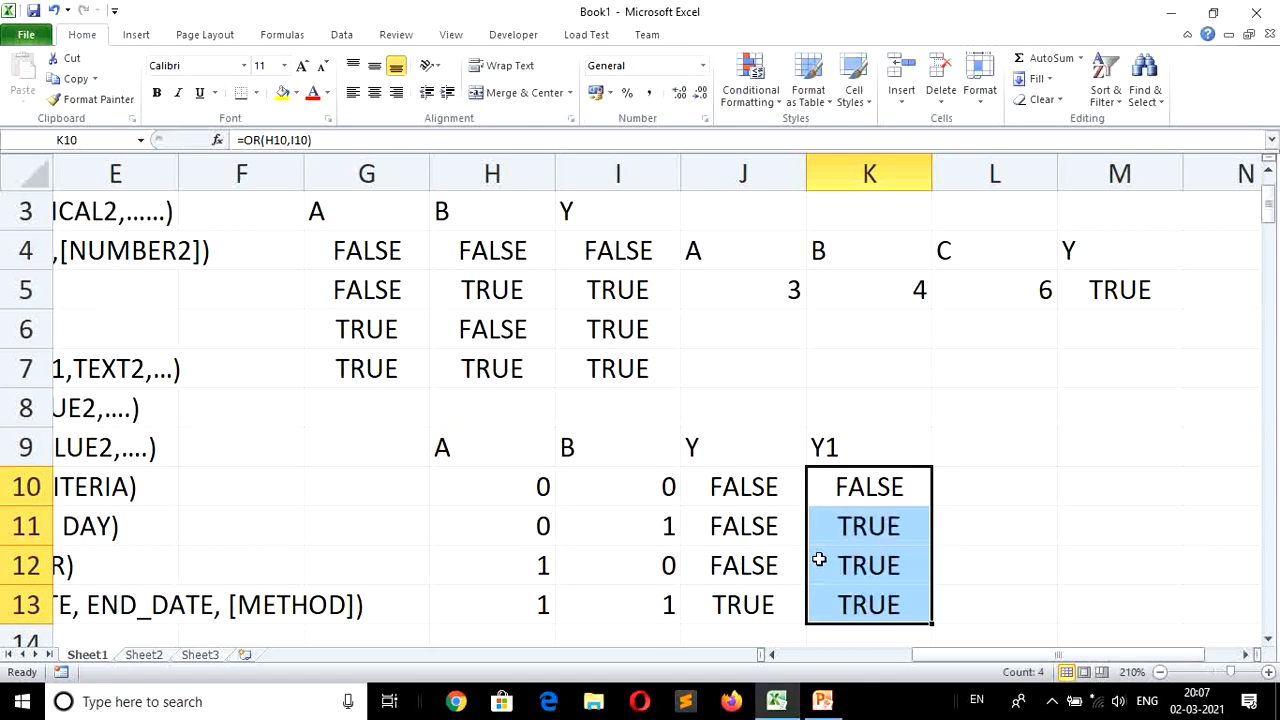
Examine the OR results in the Y1 column against the A and B inputs in rows 11 to 13.
key(Down)
key(Down)
key(Down)
key(Up)
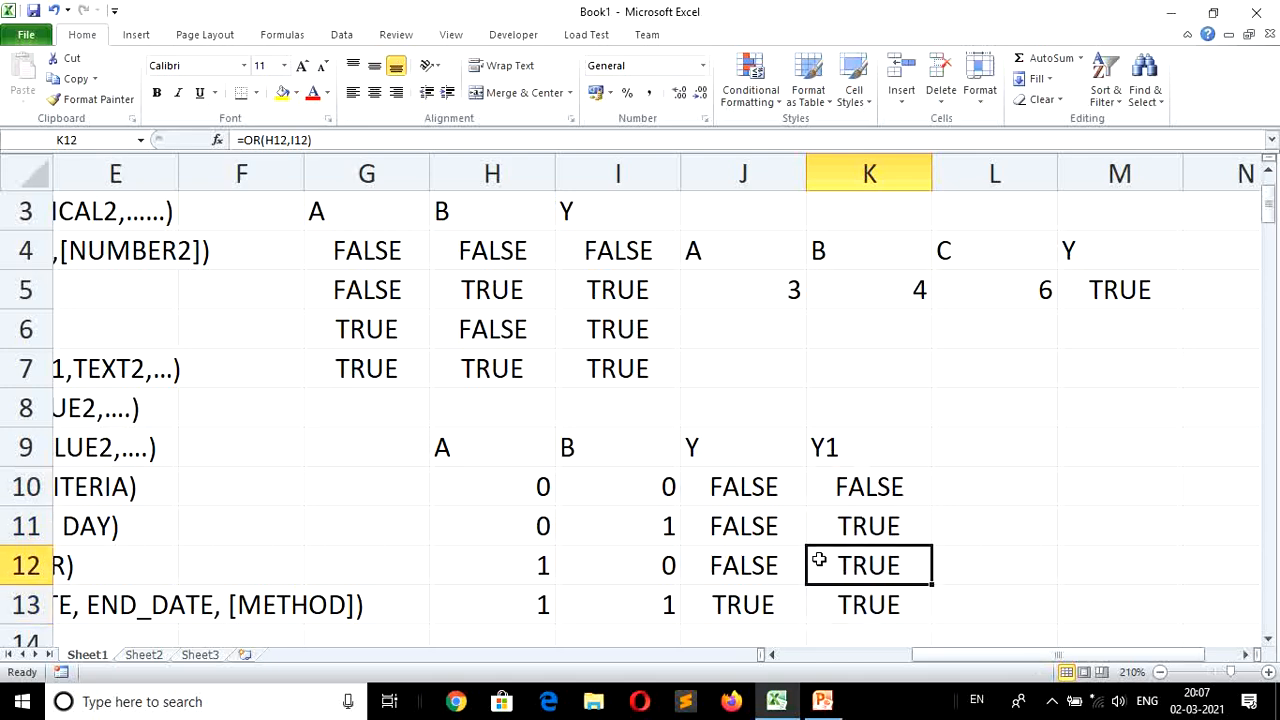
key(Up)
key(Left)
key(Left)
key(Left)
key(Right)
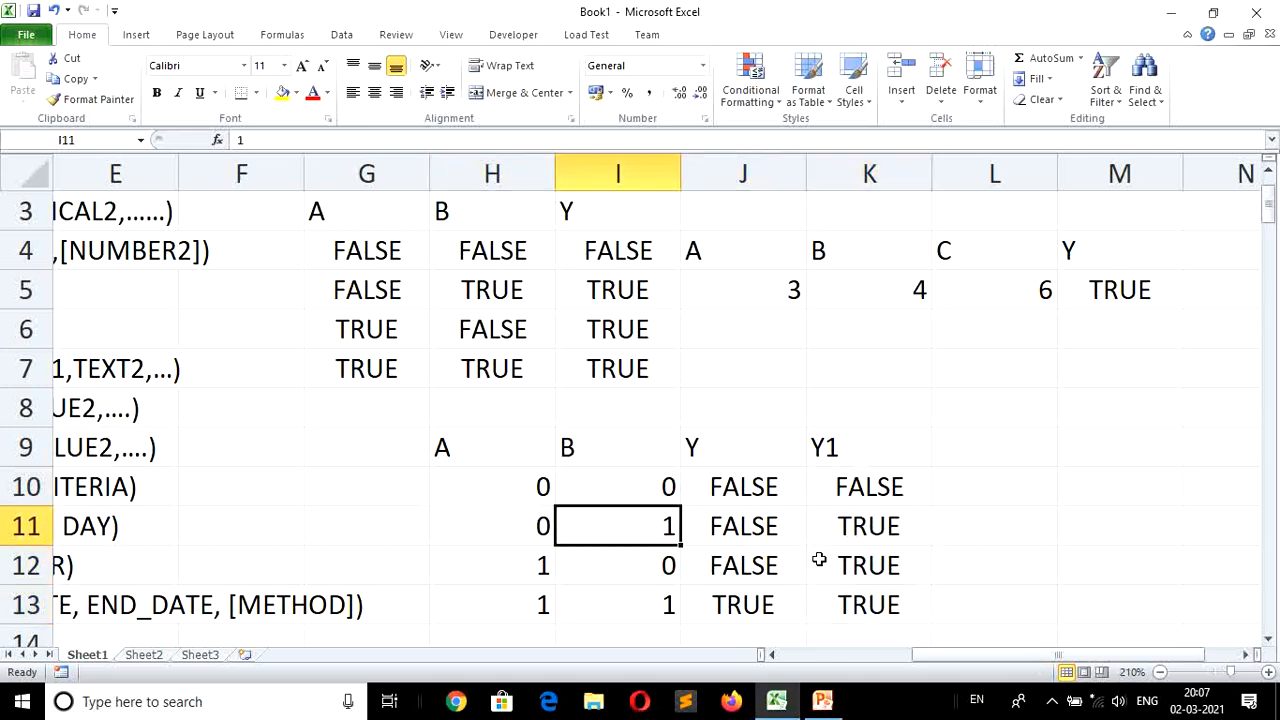
key(Down)
key(Left)
key(Down)
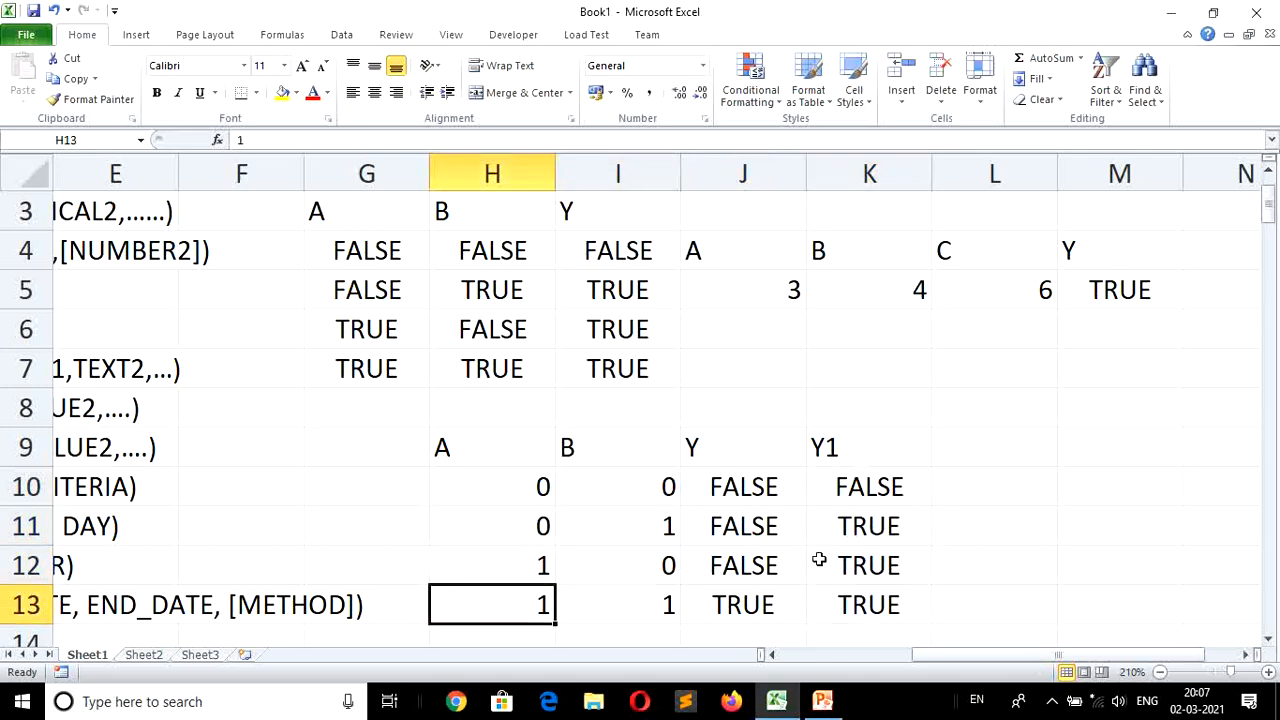
key(Right)
key(Left)
key(Right)
key(Right)
key(Right)
key(Right)
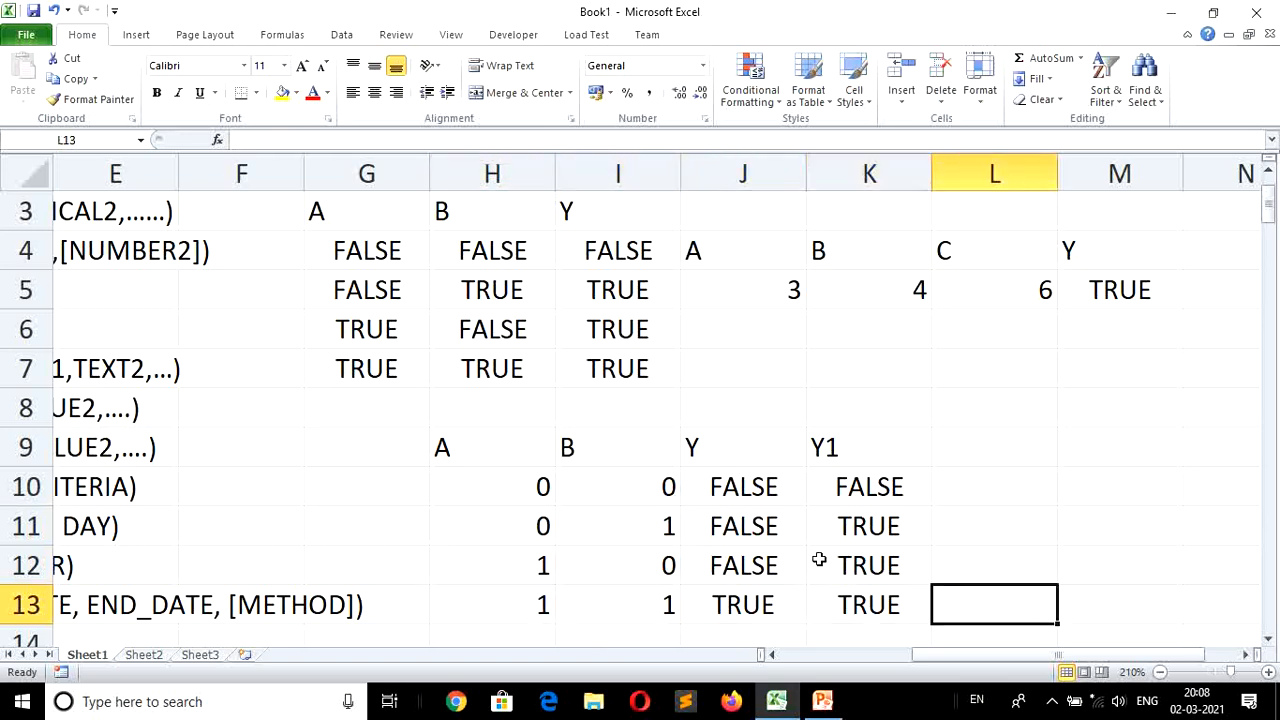
Review the AND formulas row by row in J10:J13 to compare them with the OR column.
key(Left)
key(Left)
key(Up)
key(Up)
key(Up)
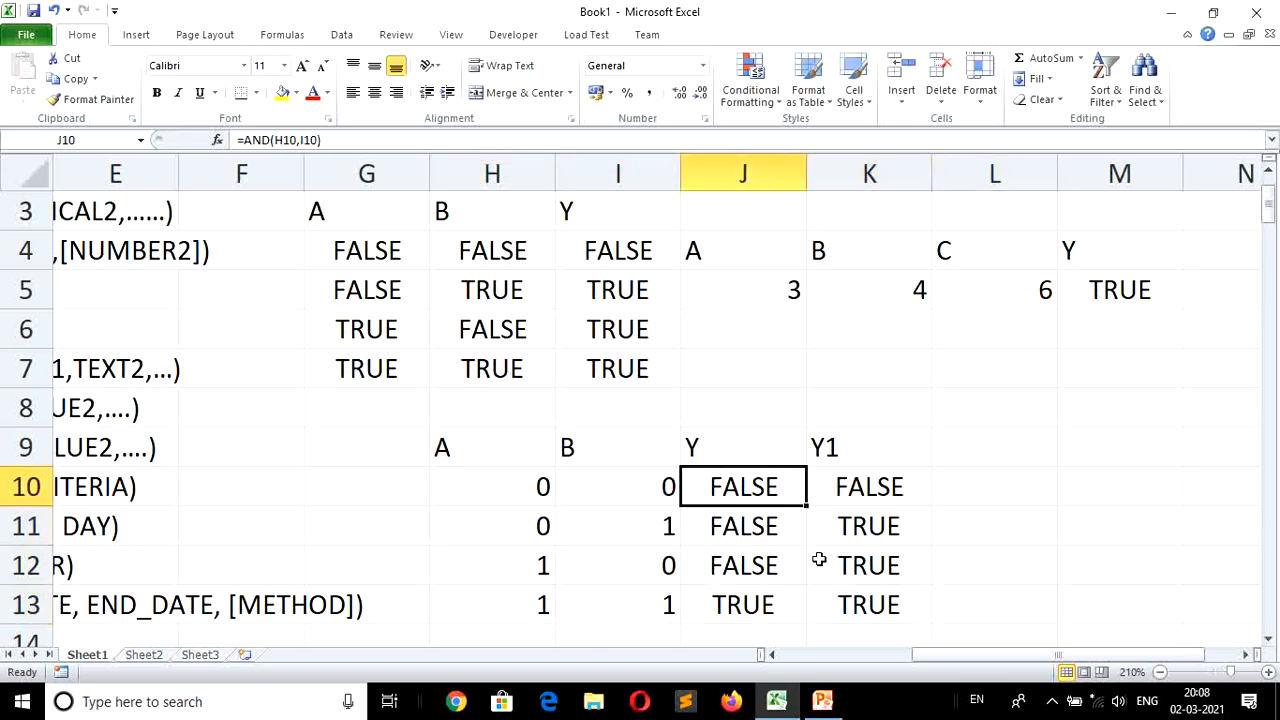
key(Down)
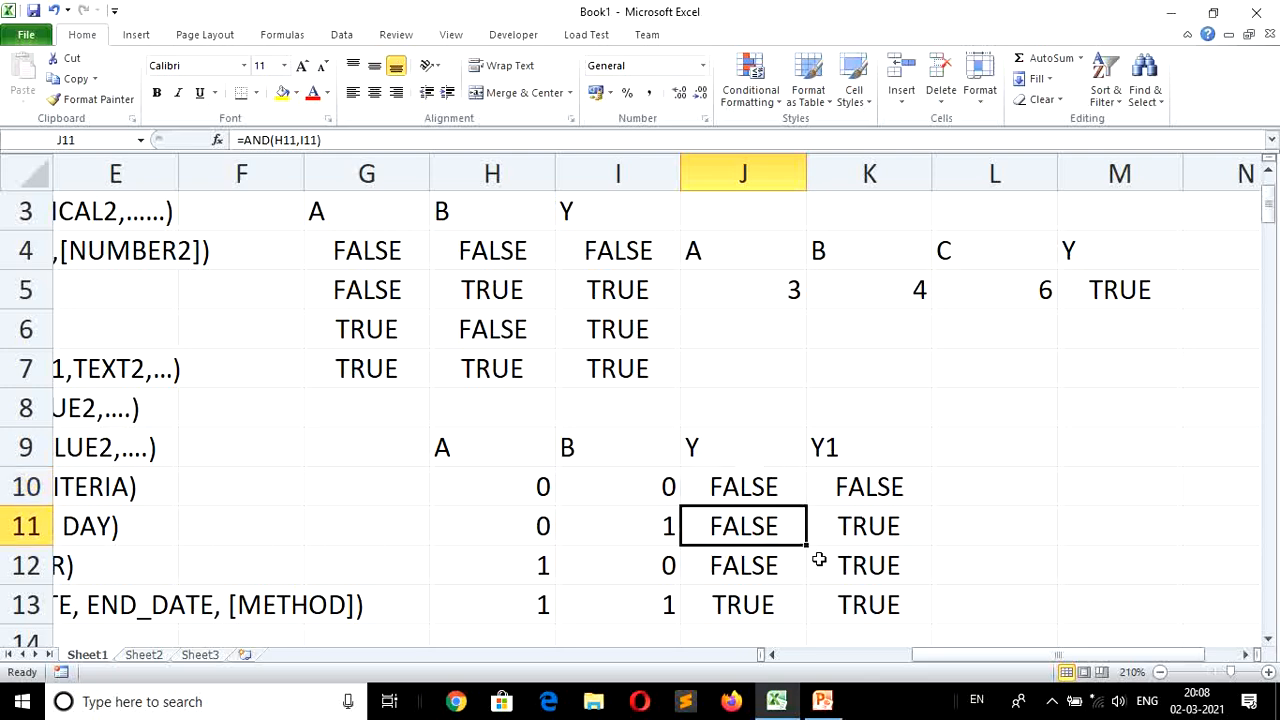
key(Down)
key(Down)
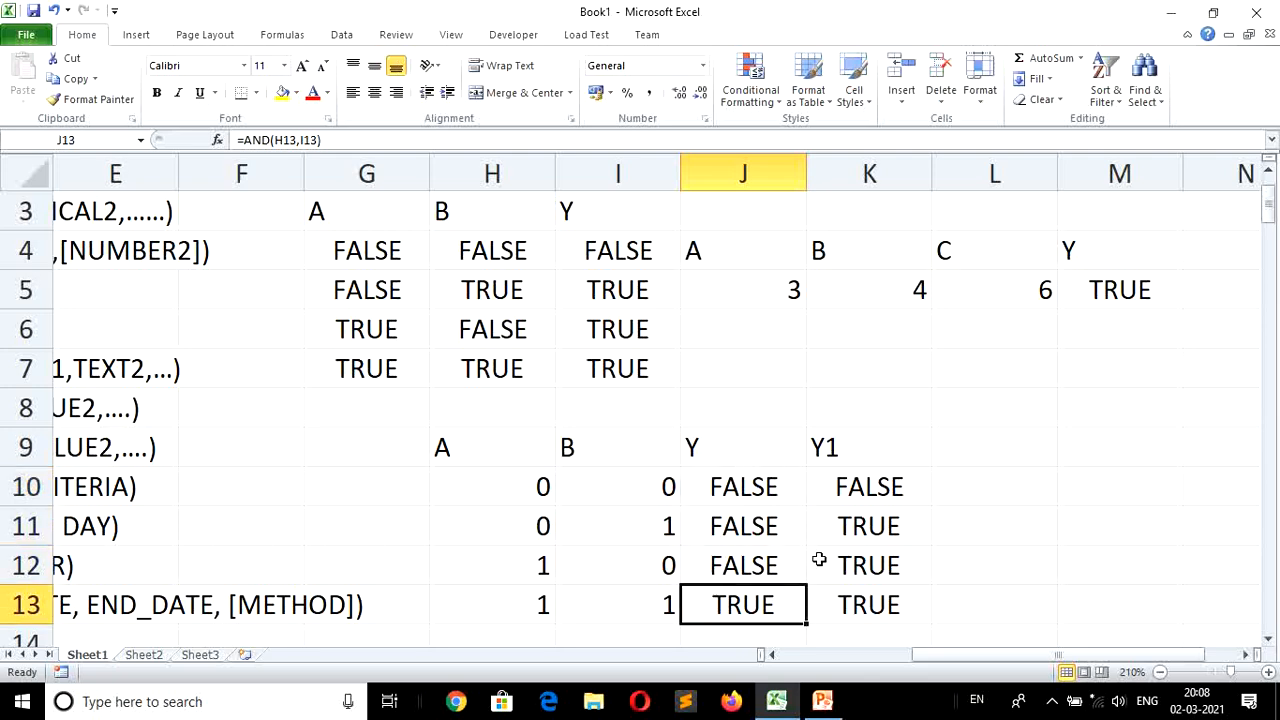
Enter =NOT(K10) in L10 to negate the first OR result of the second truth table.
key(Down)
key(Right)
key(Right)
key(Right)
key(Up)
key(Up)
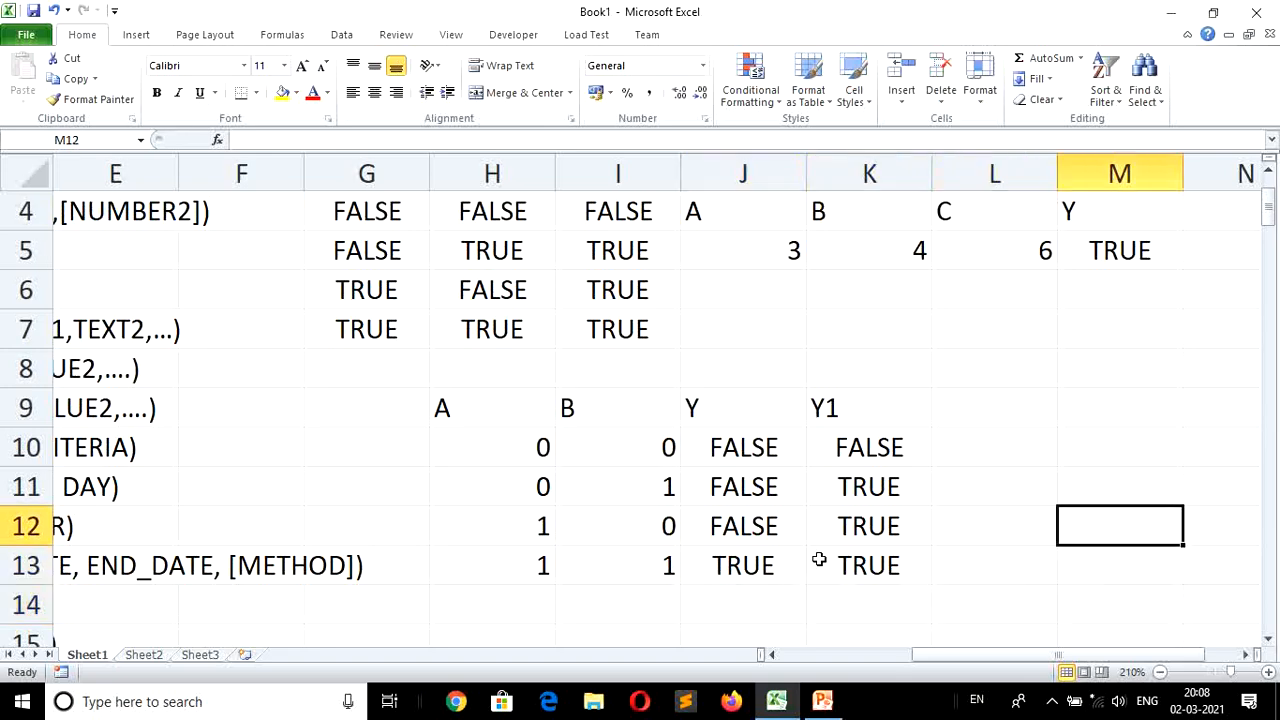
key(Up)
key(Up)
key(Up)
key(Left)
key(Down)
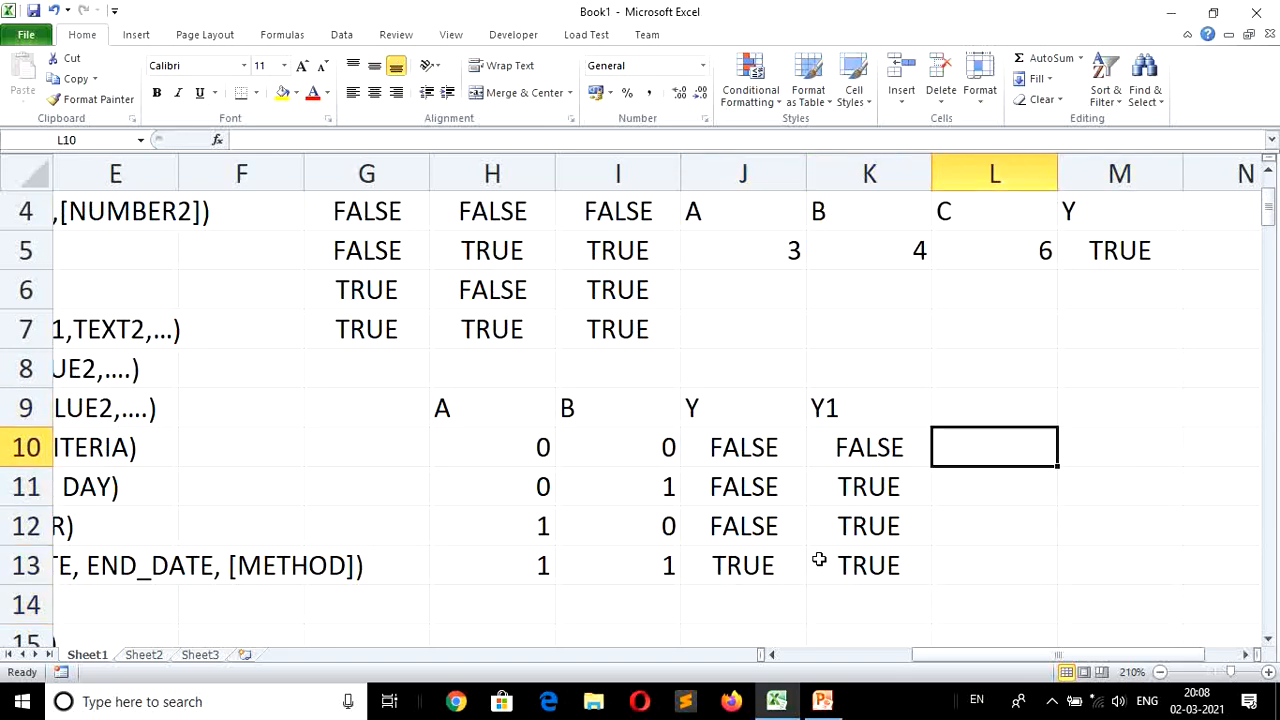
text(=)
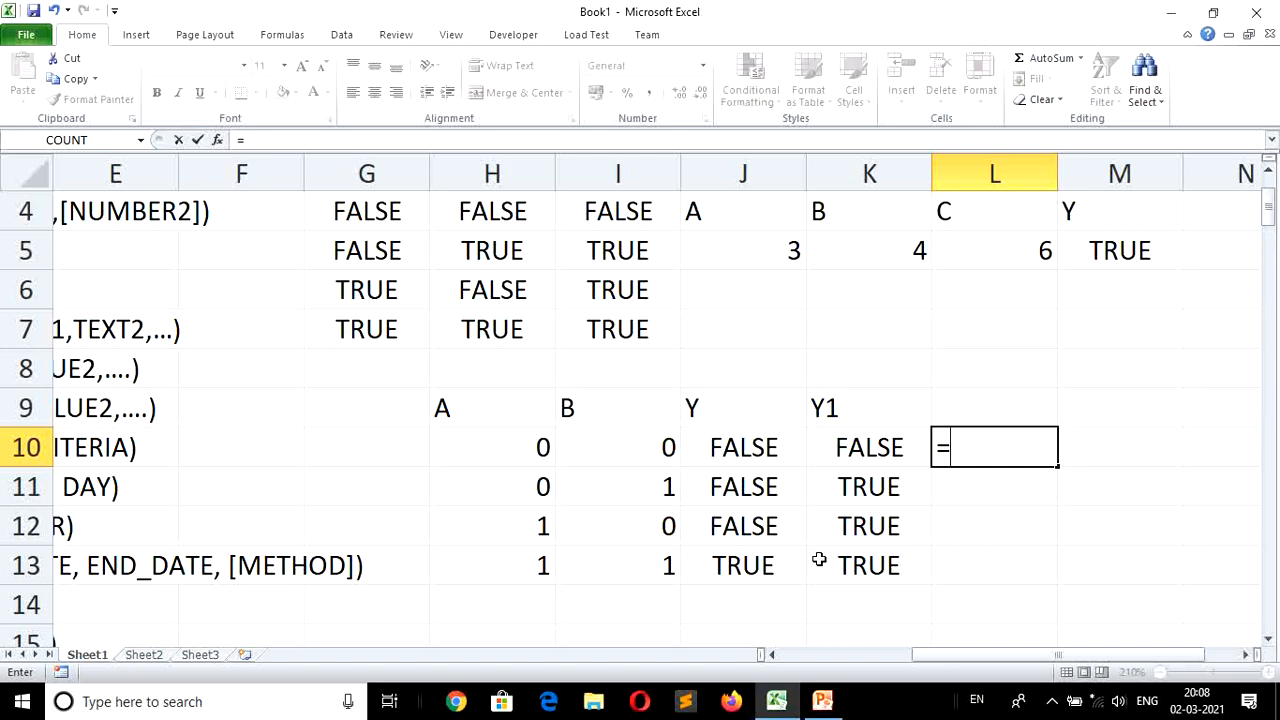
text(NOT()
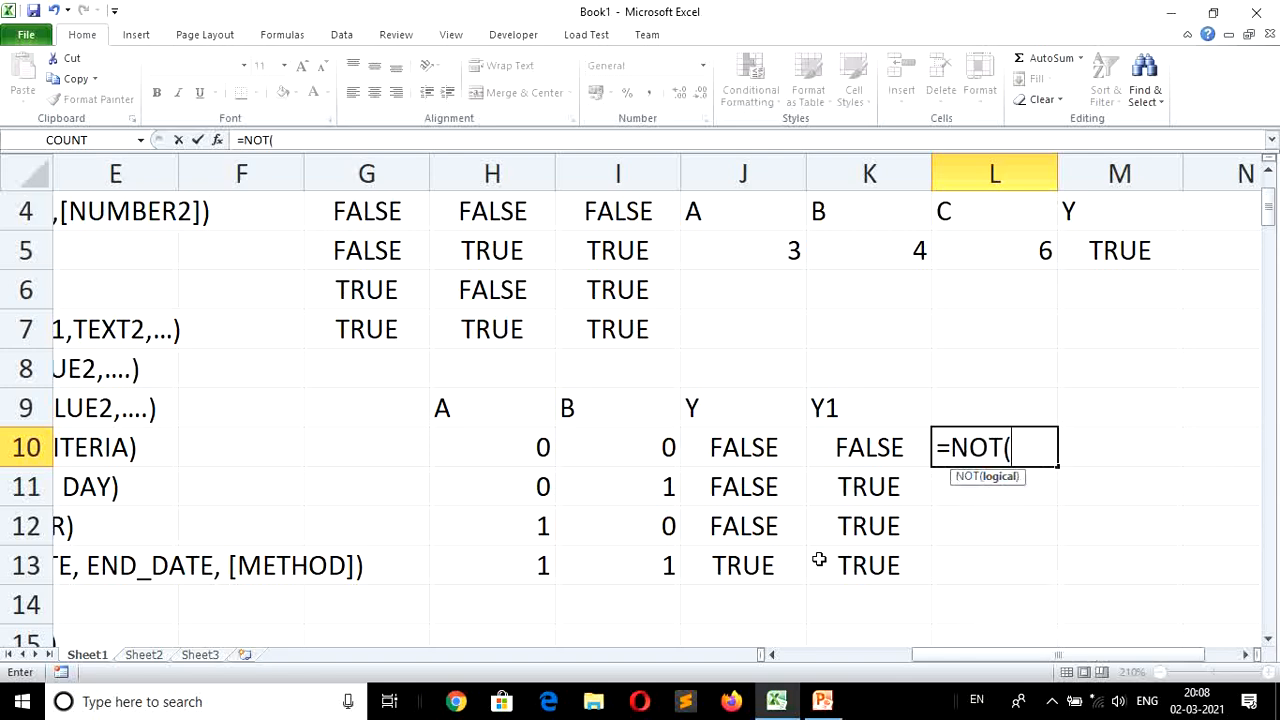
key(Left)
key(Return)
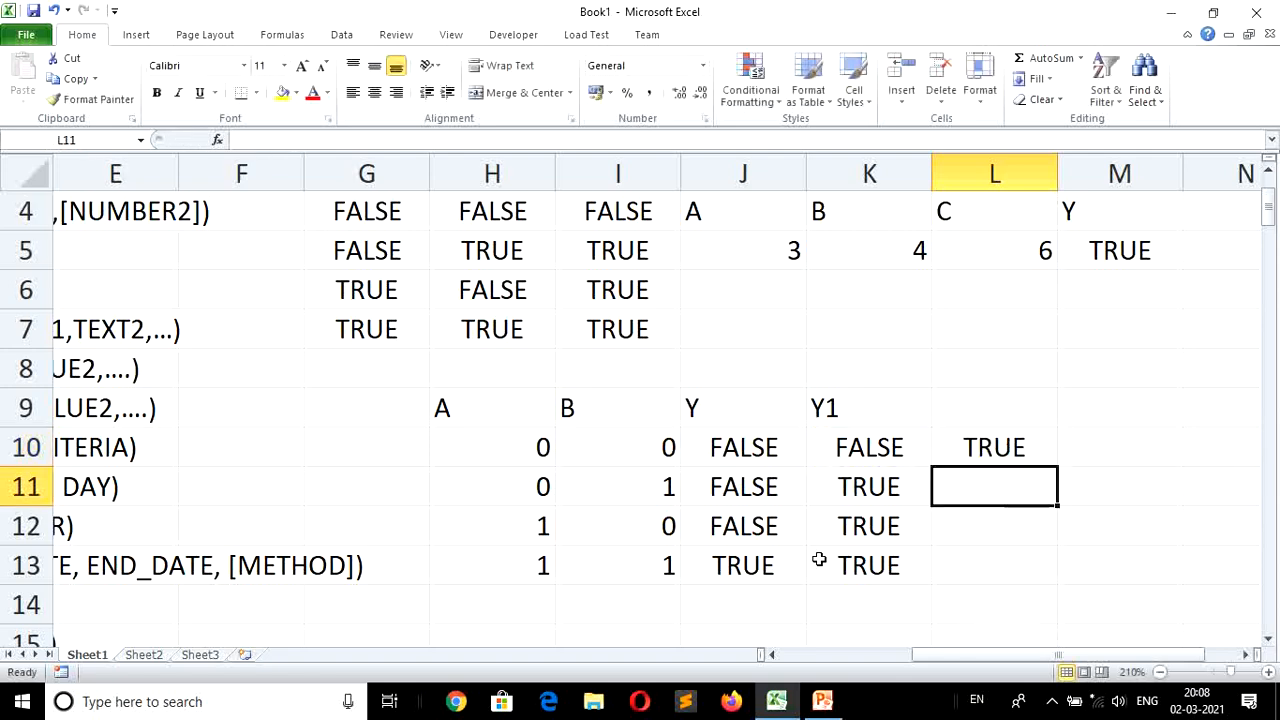
Fill the NOT formula from L10 down through L13.
key(Up)
key(shift+Down)
key(shift+Down)
key(shift+Down)
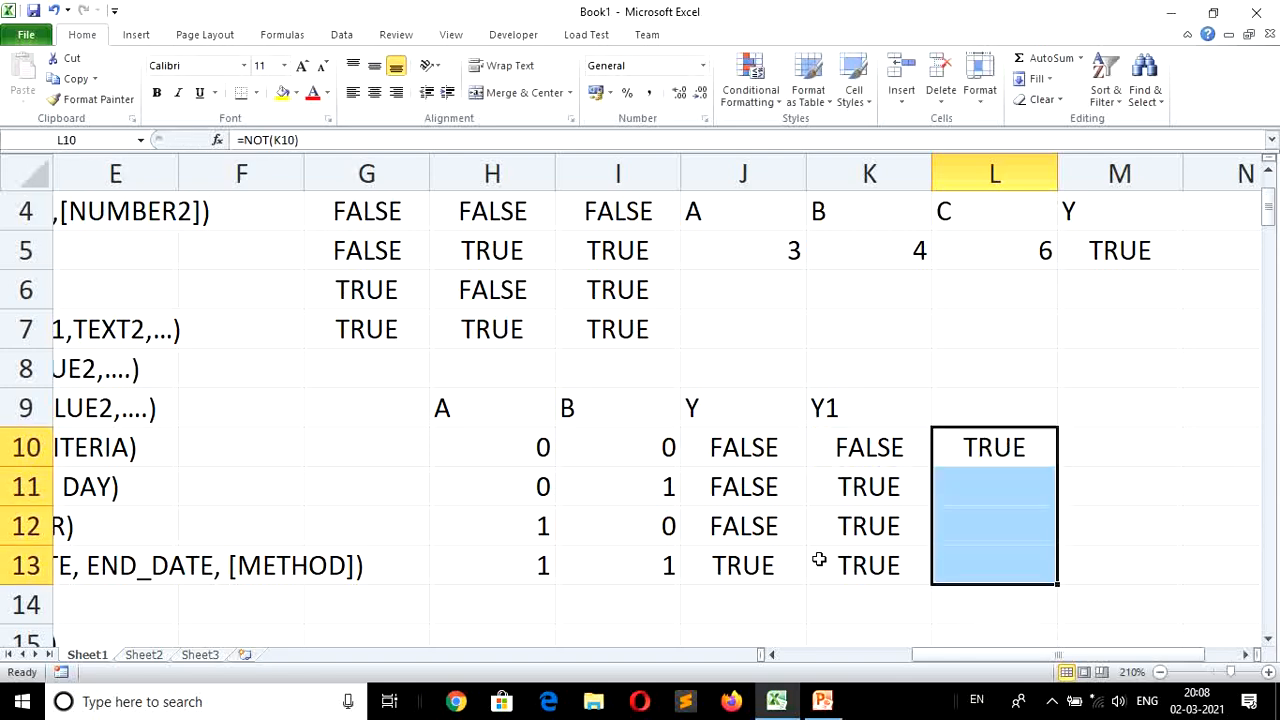
key(ctrl+d)
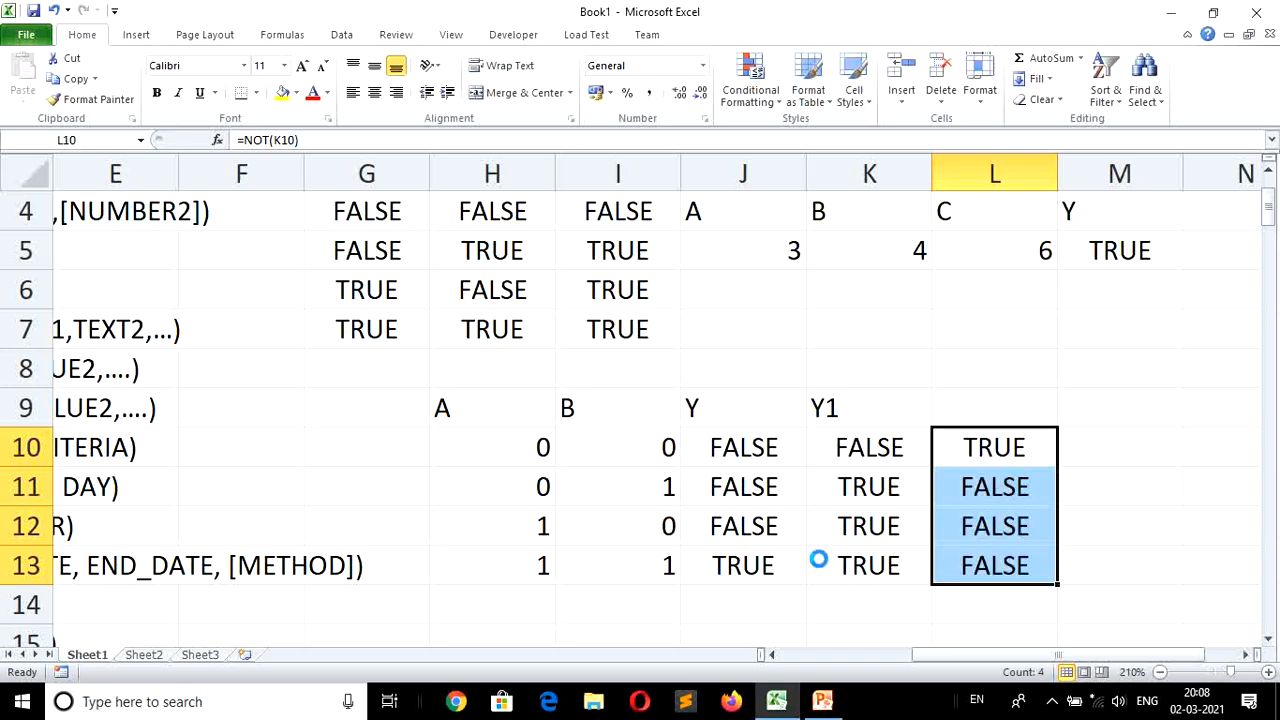
Enter =NOT(J10) in M10 to negate the first AND result.
key(Right)
text(=NO)
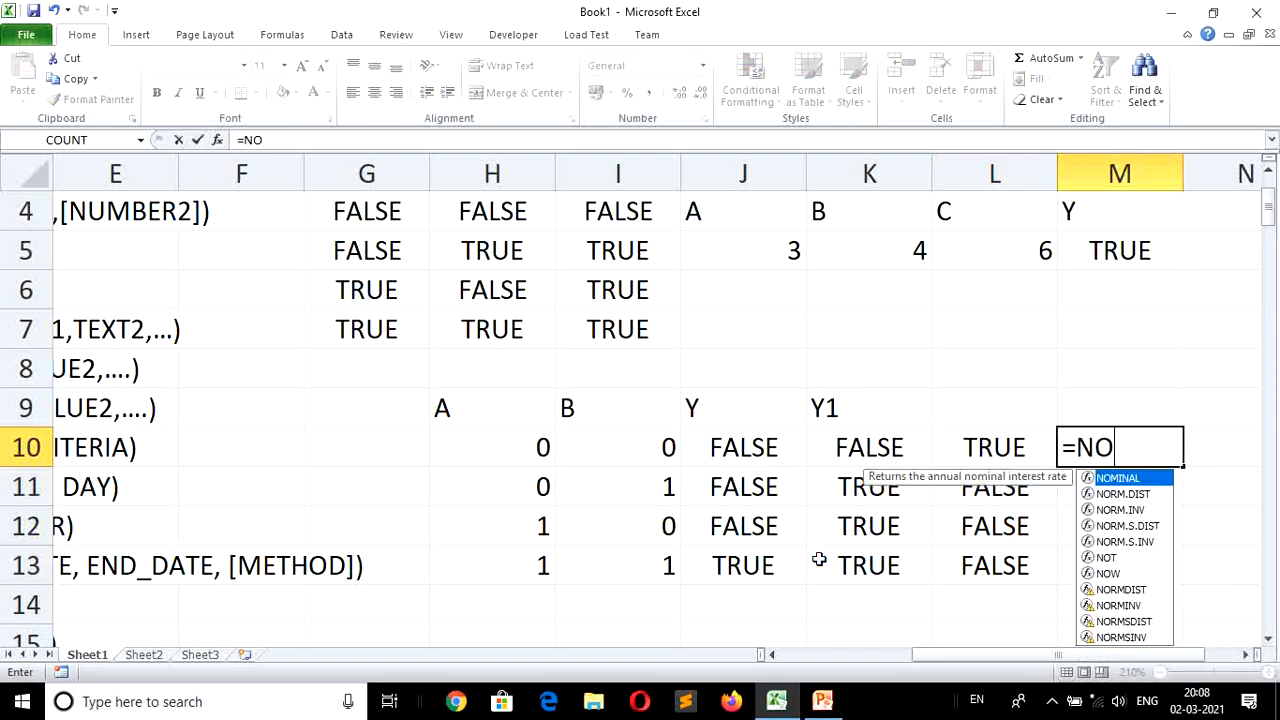
text(T()
key(Left)
key(Left)
key(Left)
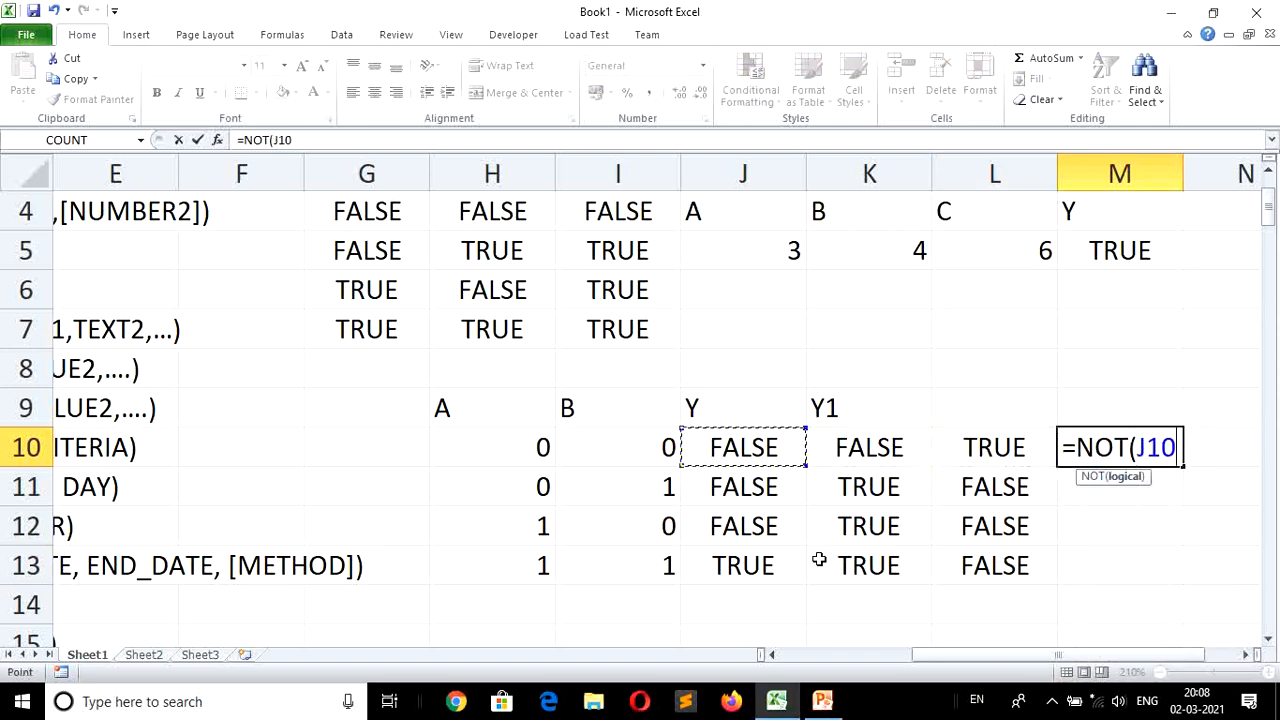
key(Return)
Fill the negated AND formula from M10 down through M13.
key(Up)
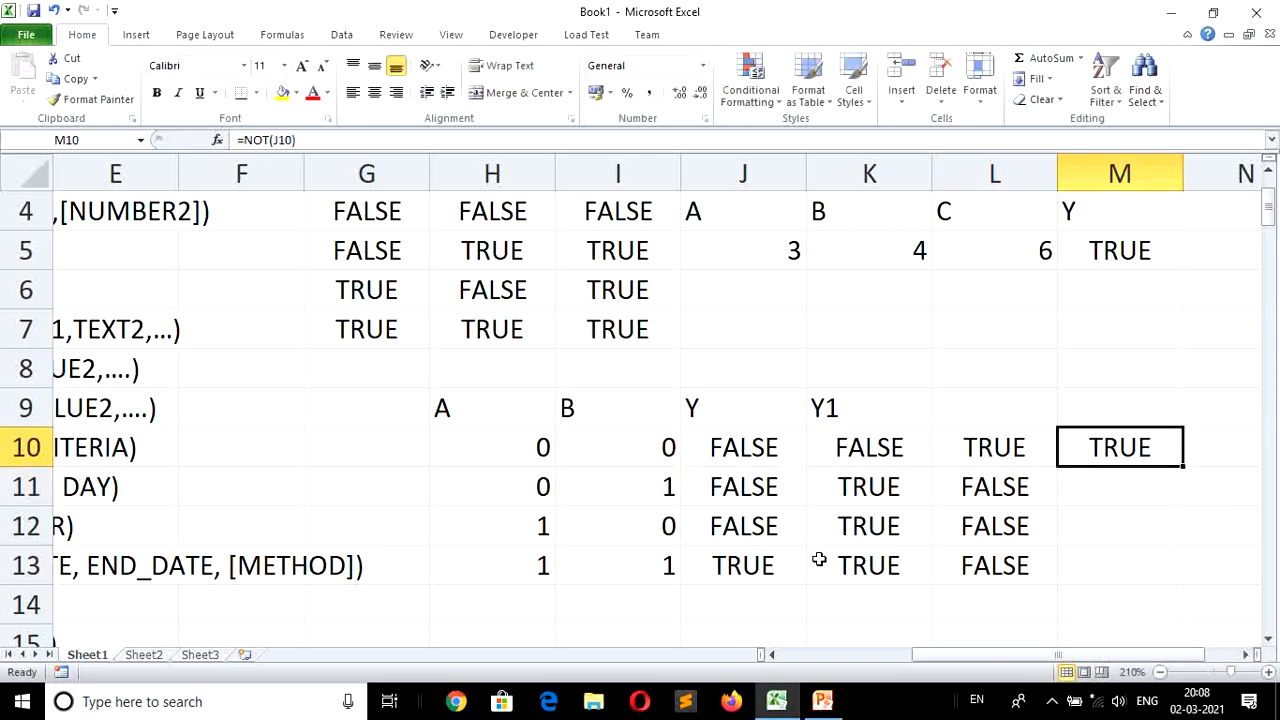
key(shift+Down)
key(shift+Down)
key(shift+Down)
key(ctrl+d)
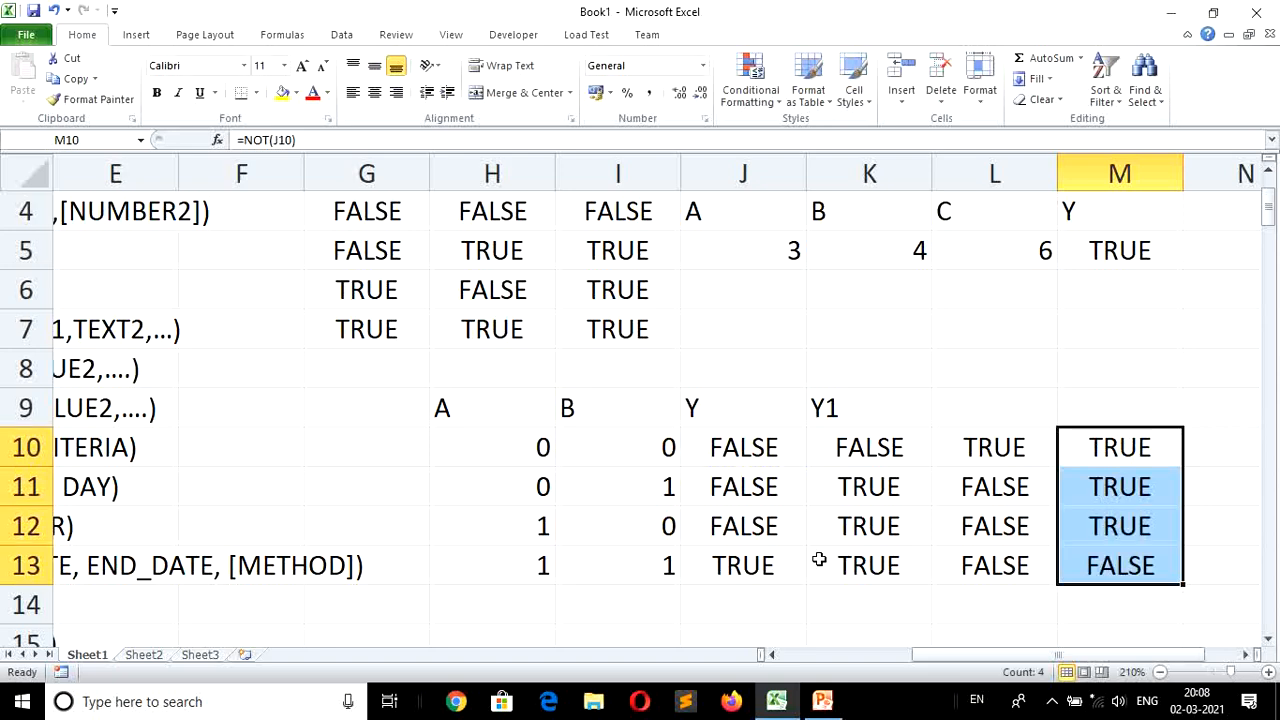
Review the AND results in J10:J13 one by one against their negated values in column M.
click(737, 450)
click(735, 487)
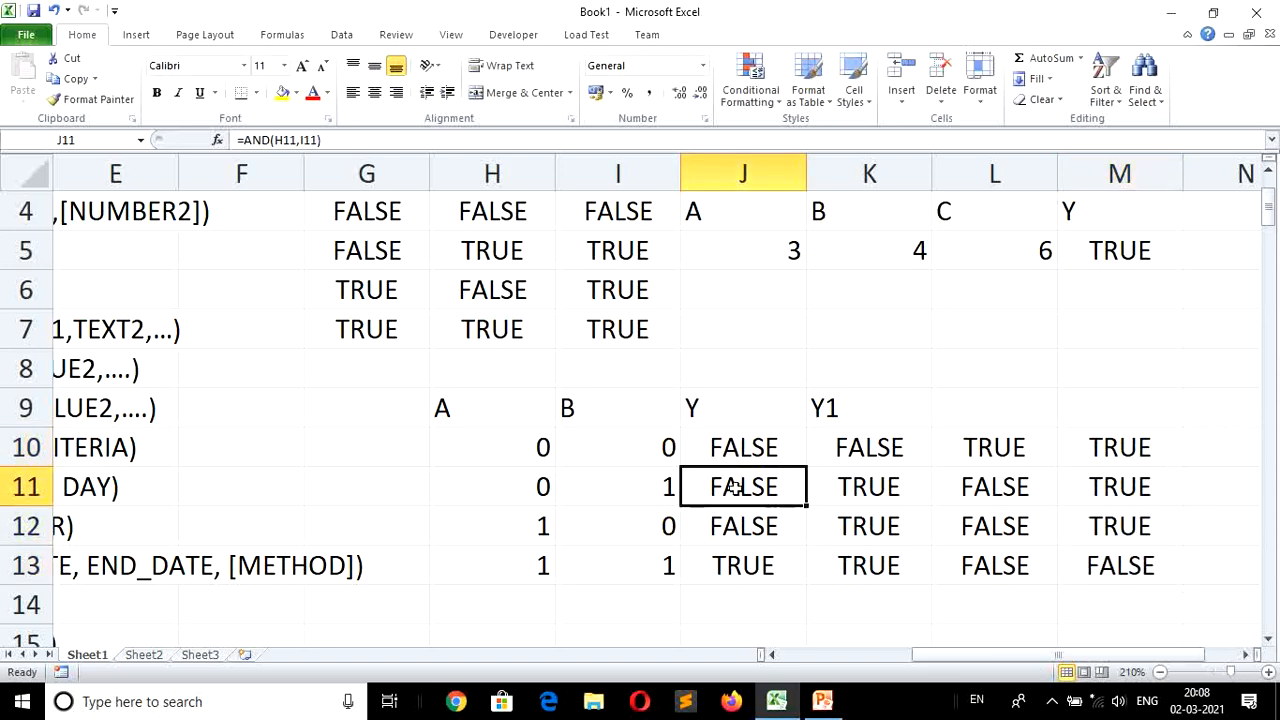
click(737, 526)
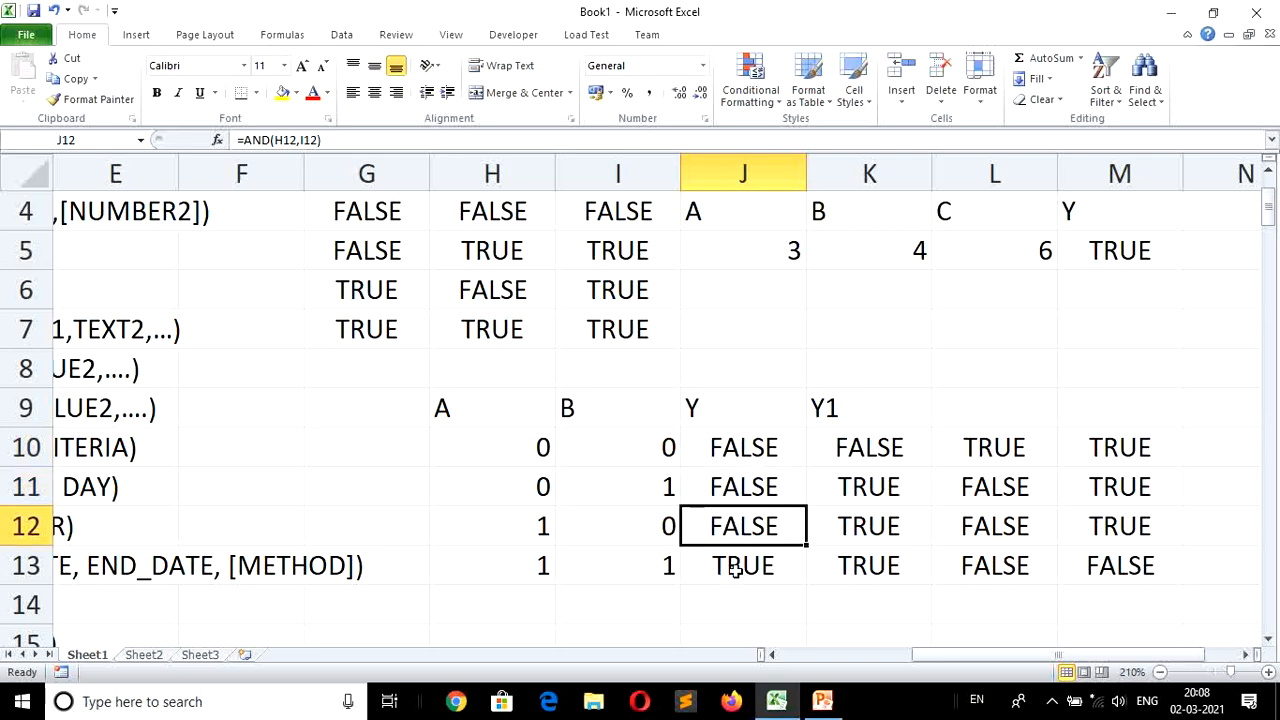
click(735, 570)
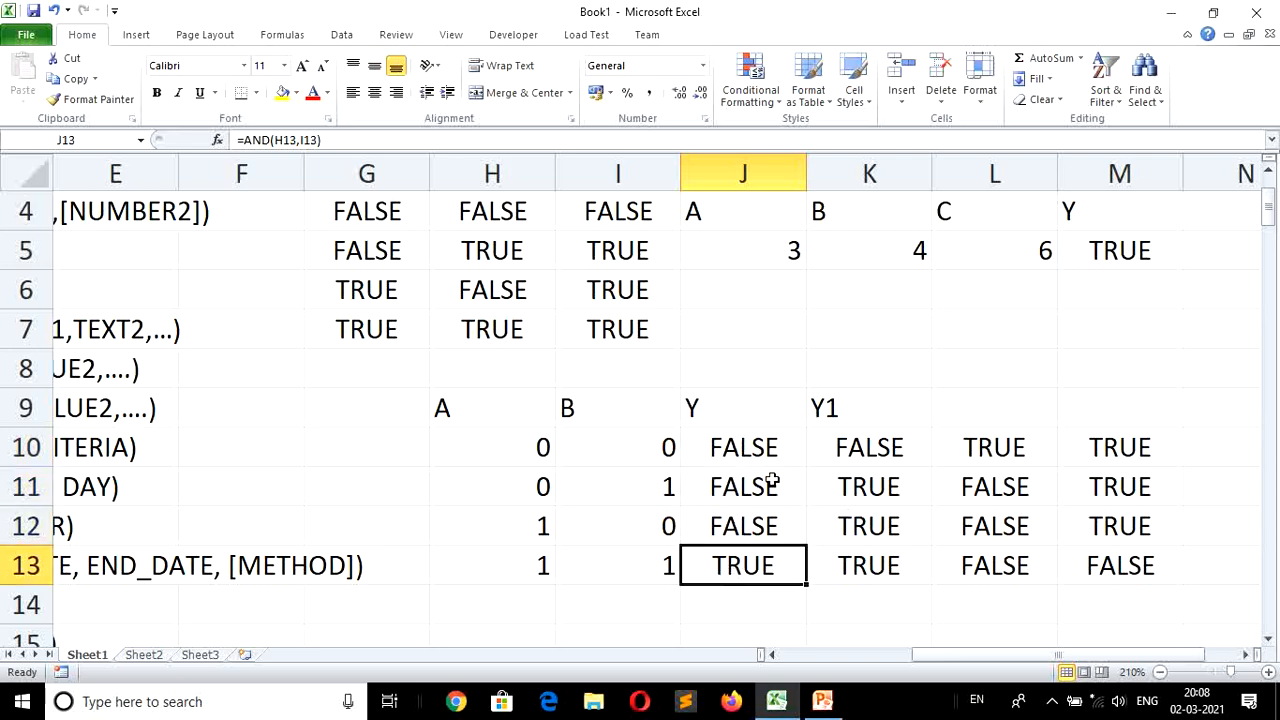
Clear the second truth table with its AND, OR and NOT columns in H9:M13.
click(477, 409)
key(shift+Right)
key(shift+Right)
key(shift+Right)
key(shift+Right)
key(shift+Right)
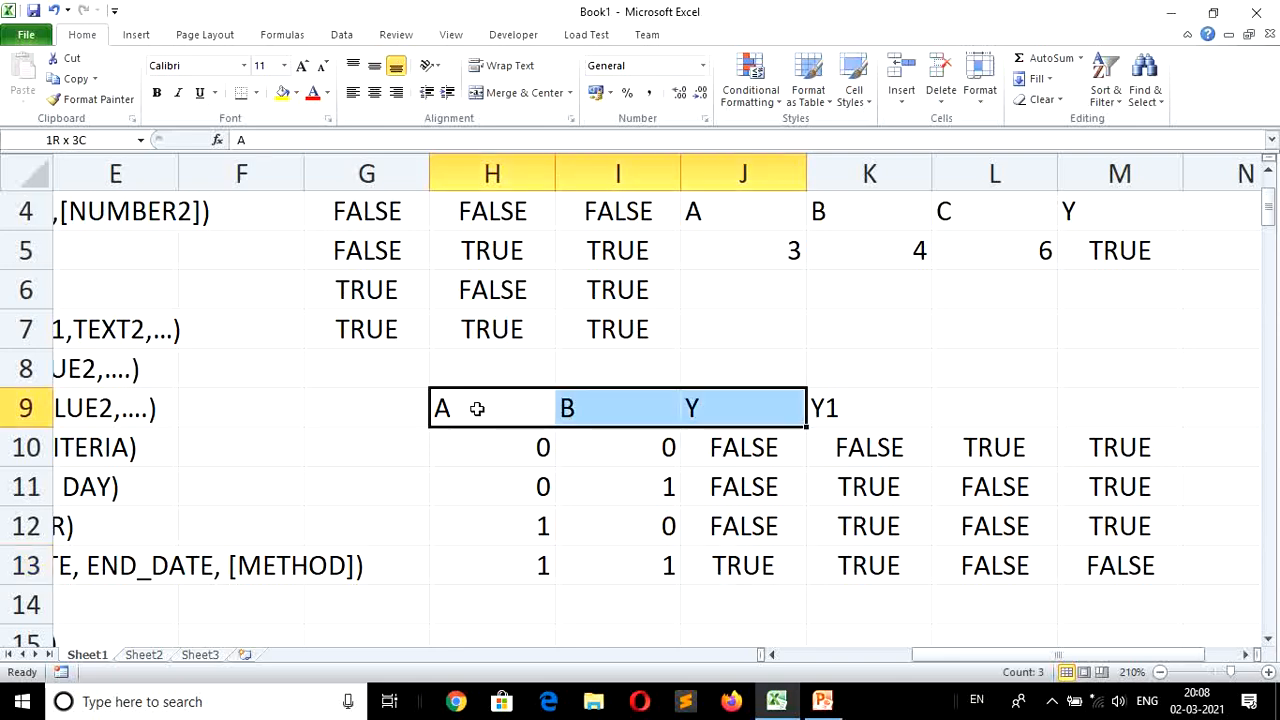
key(shift+Down)
key(shift+Down)
key(shift+Down)
key(shift+Down)
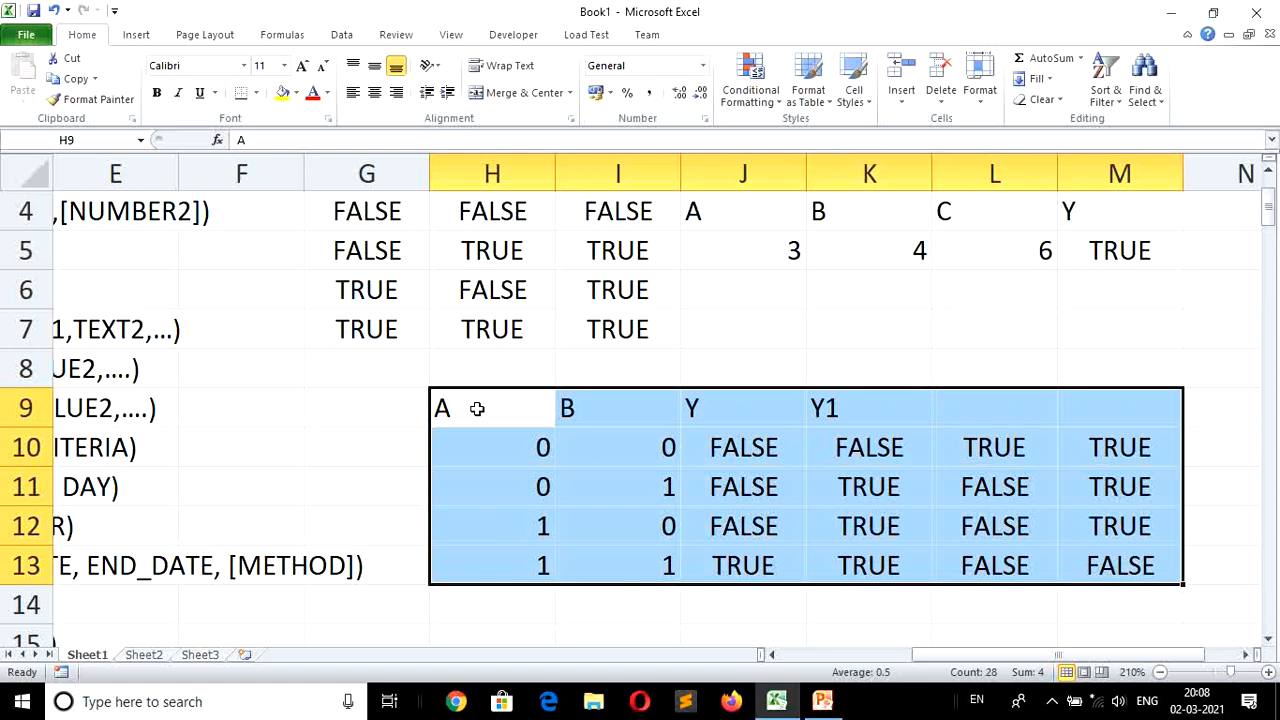
key(Delete)
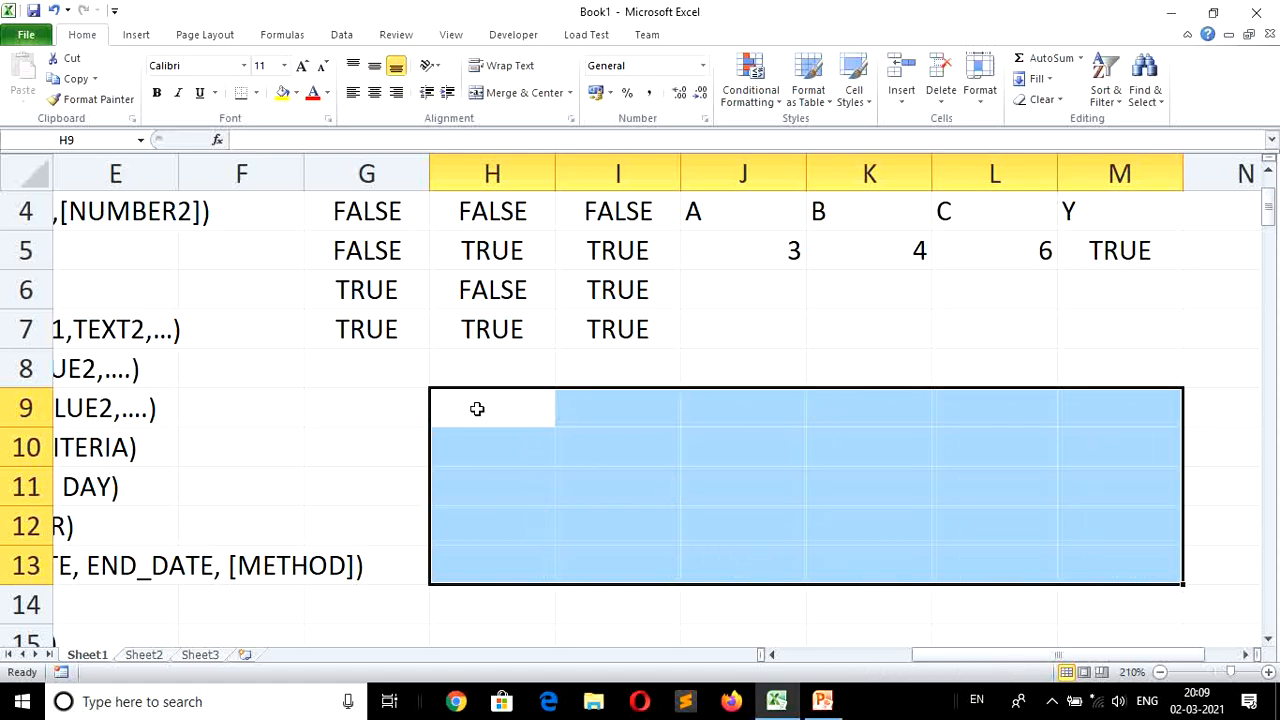
Clear the first truth table and the A, B, C comparison example in G3:M7.
key(Up)
key(Up)
key(Up)
key(Up)
key(Up)
key(Up)
key(Up)
key(Up)
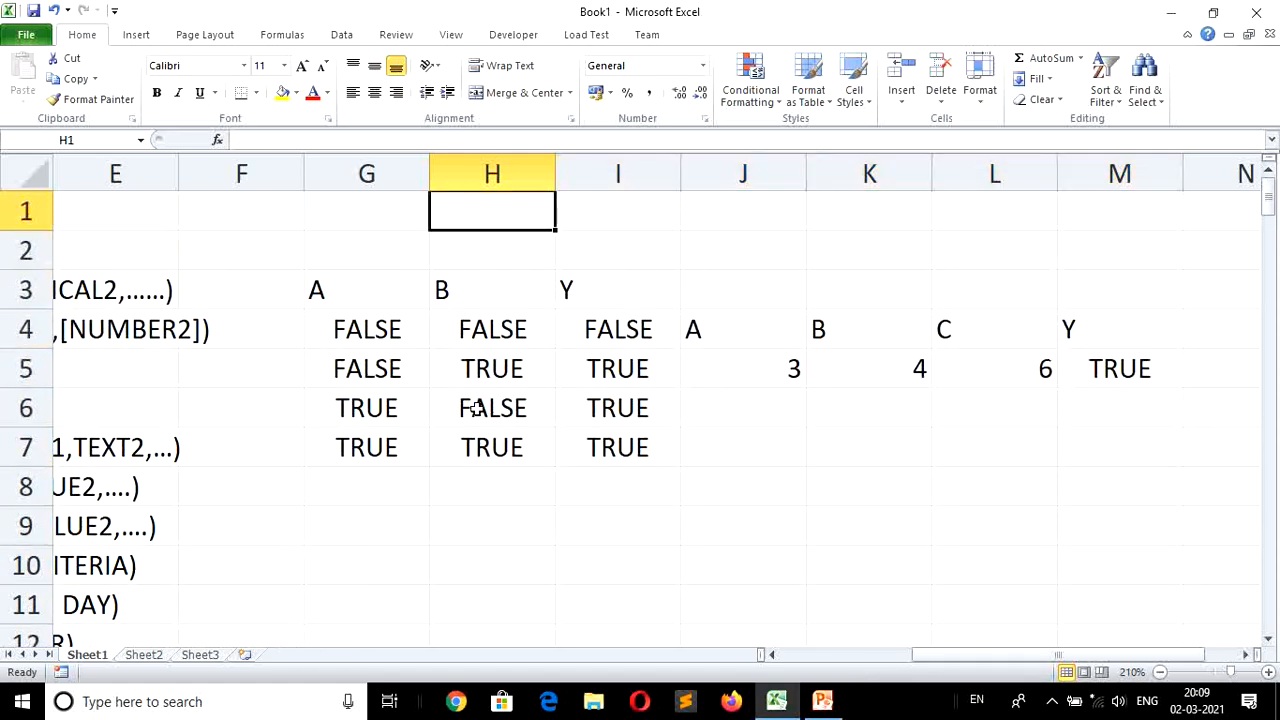
key(Down)
key(Down)
key(Left)
key(shift+Right)
key(shift+Right)
key(shift+Right)
key(shift+Right)
key(shift+Right)
key(shift+Right)
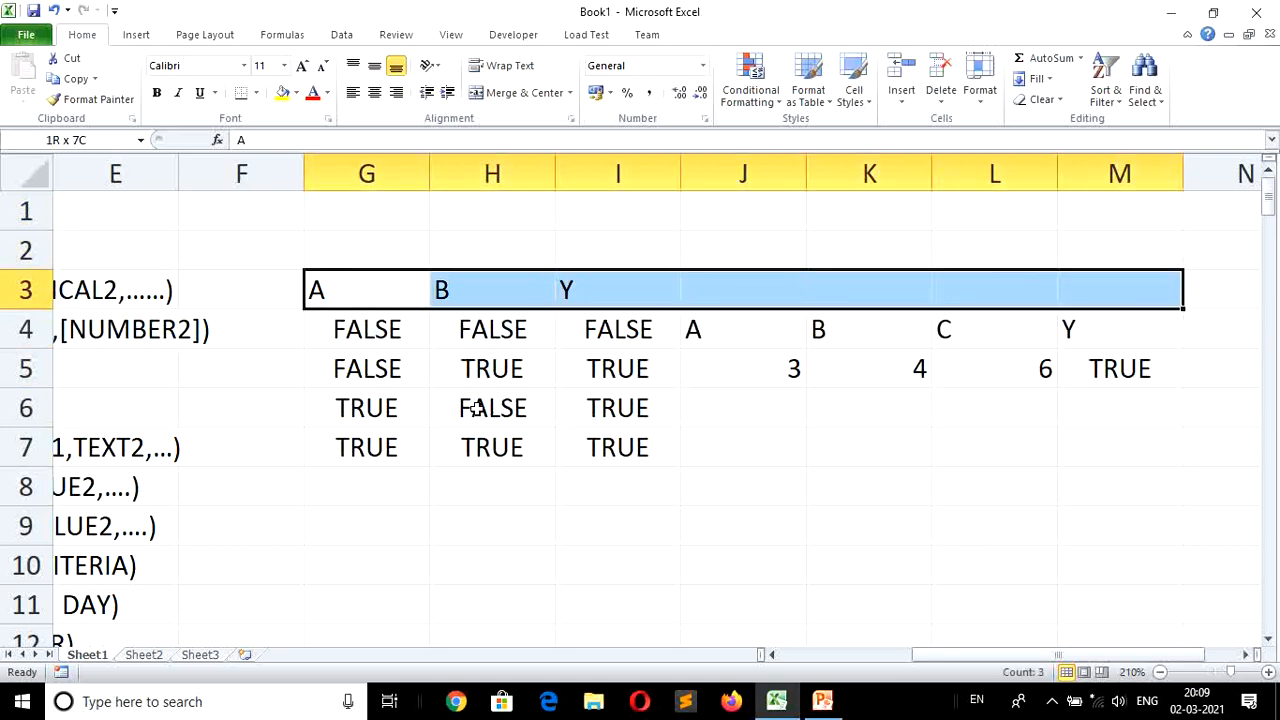
key(shift+Down)
key(shift+Down)
key(shift+Down)
key(shift+Down)
key(Delete)
Return to the formula list and look up the AVERAGE entry in B4 with its syntax.
key(Left)
key(Left)
key(Left)
key(Left)
key(Left)
key(Left)
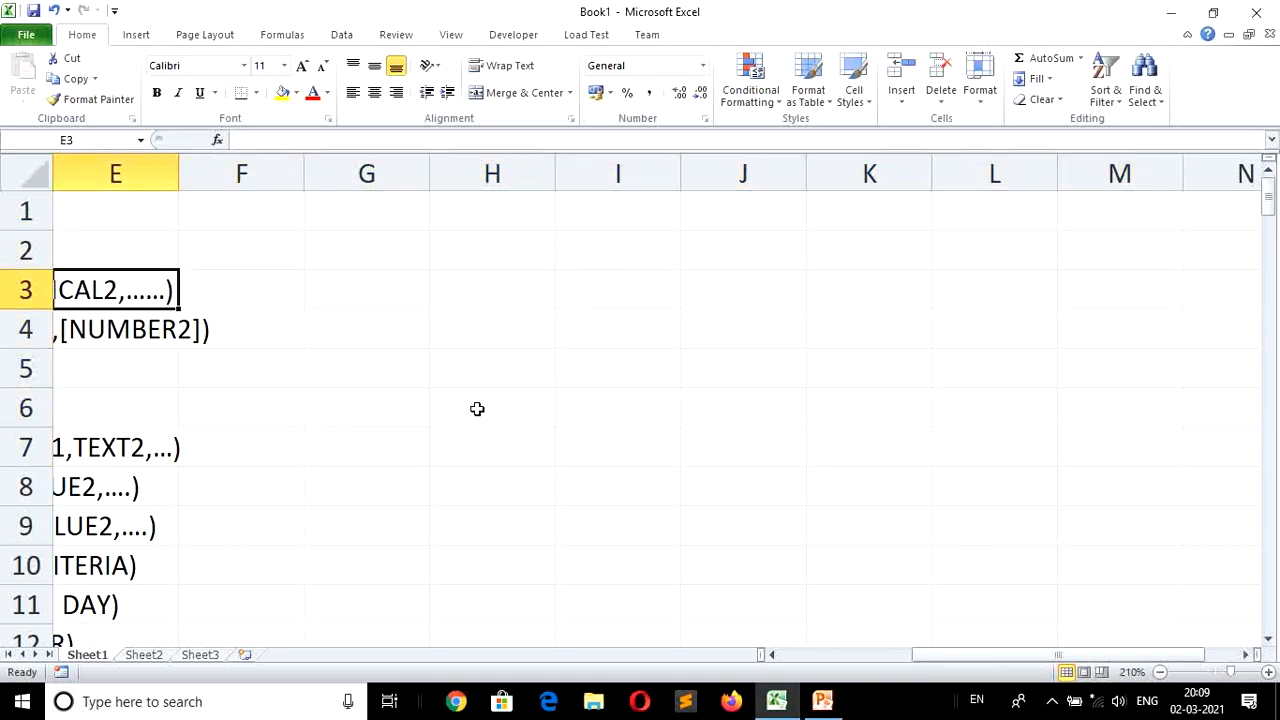
key(Right)
key(Down)
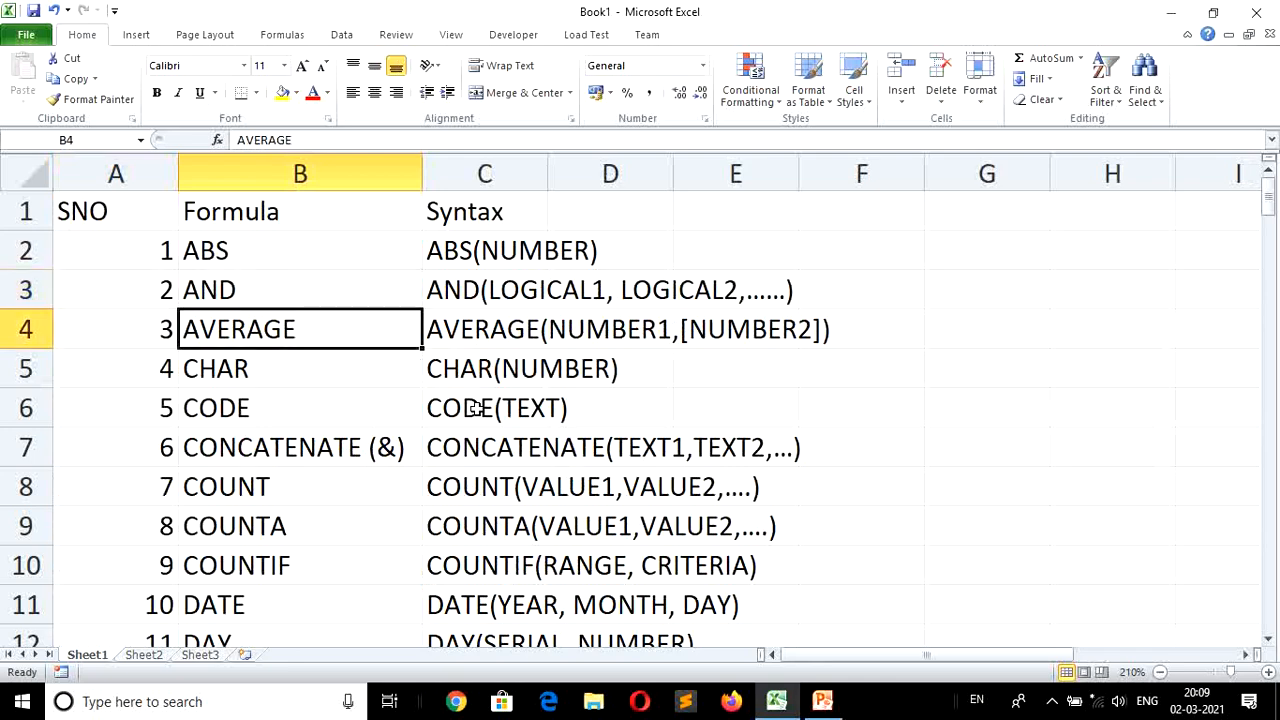
Enter the subject headings PHY, CHE and MATHS in G1:I1.
key(Right)
key(Right)
key(Right)
key(Right)
key(Right)
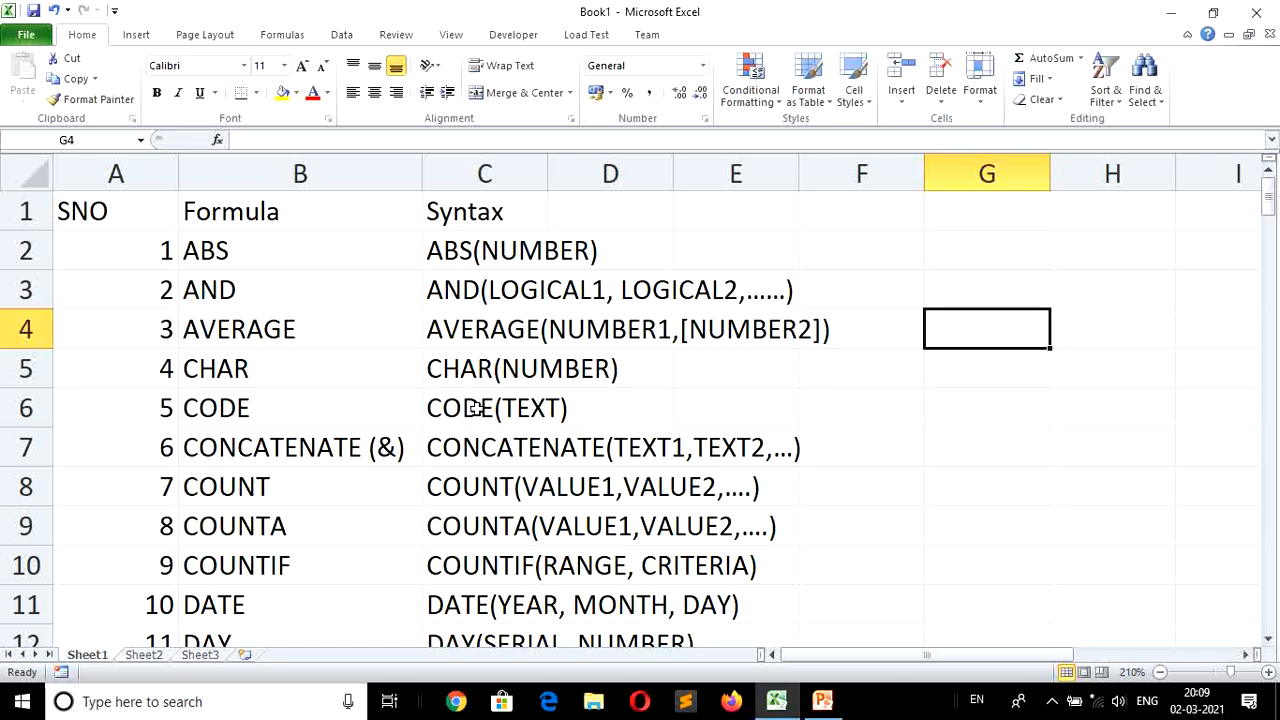
key(Up)
key(Up)
key(Up)
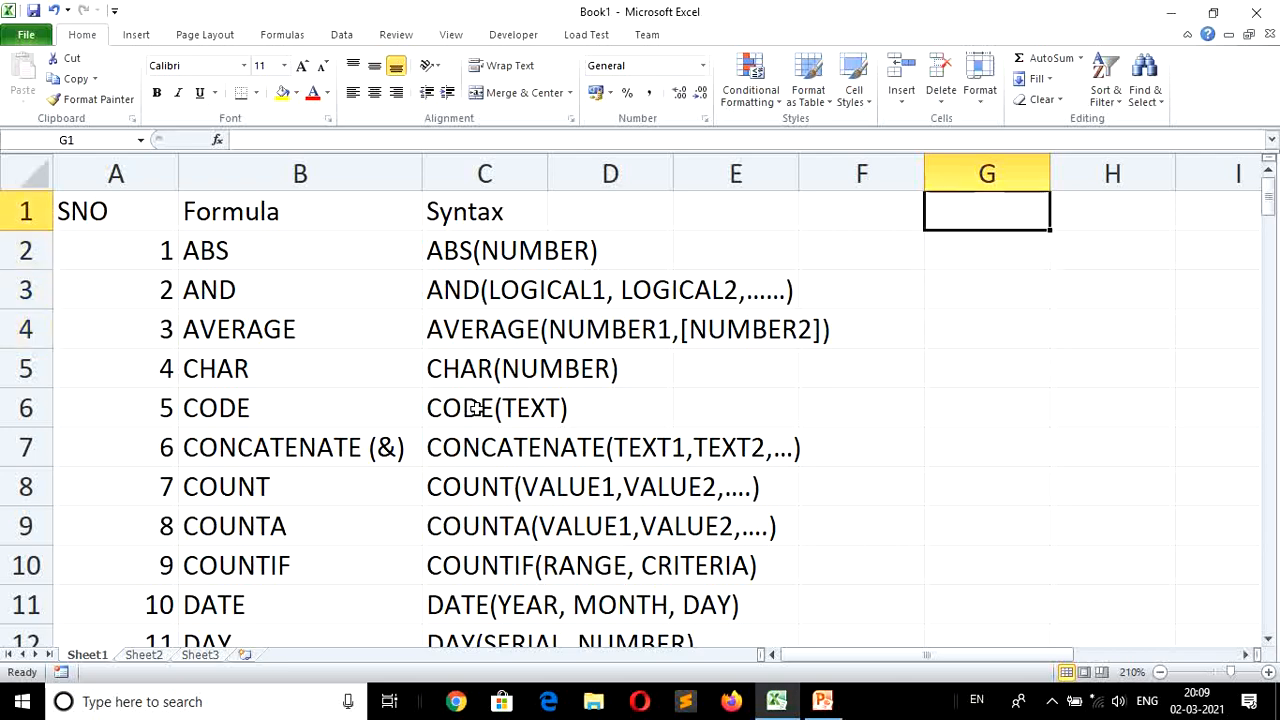
text(PHY)
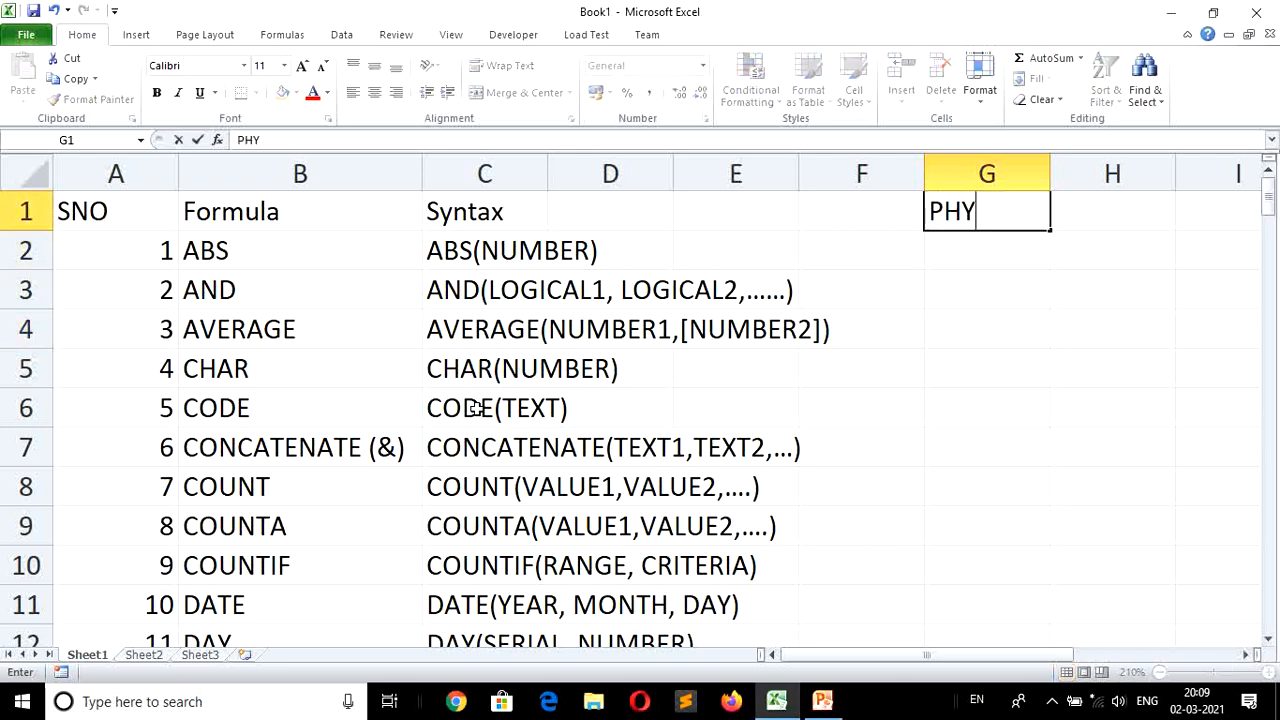
key(Tab)
text(CHE)
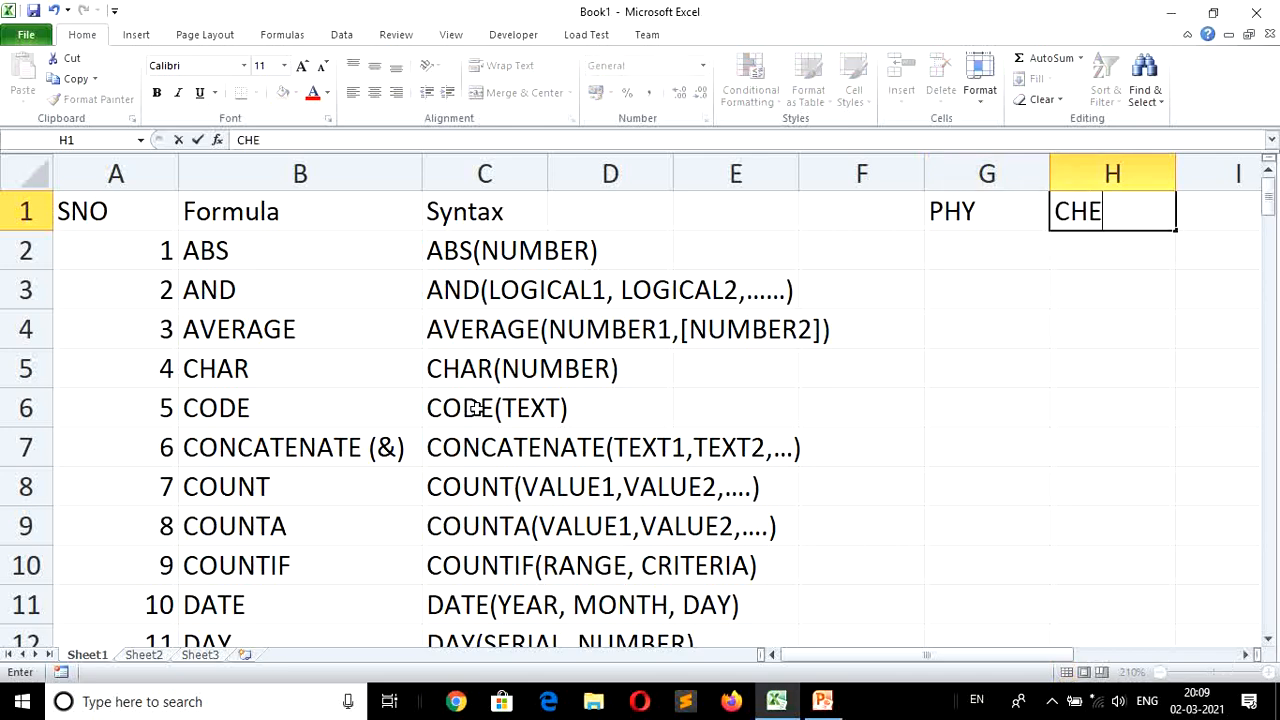
key(Tab)
text(MATHS)
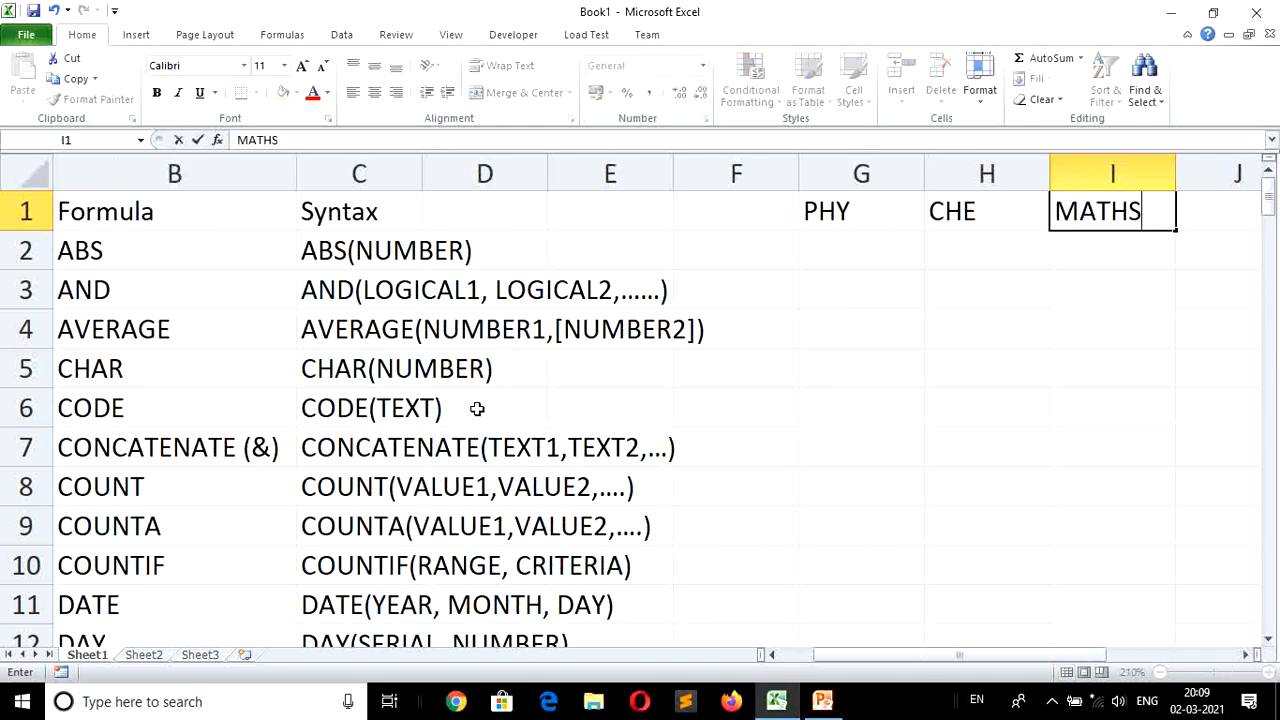
key(Tab)
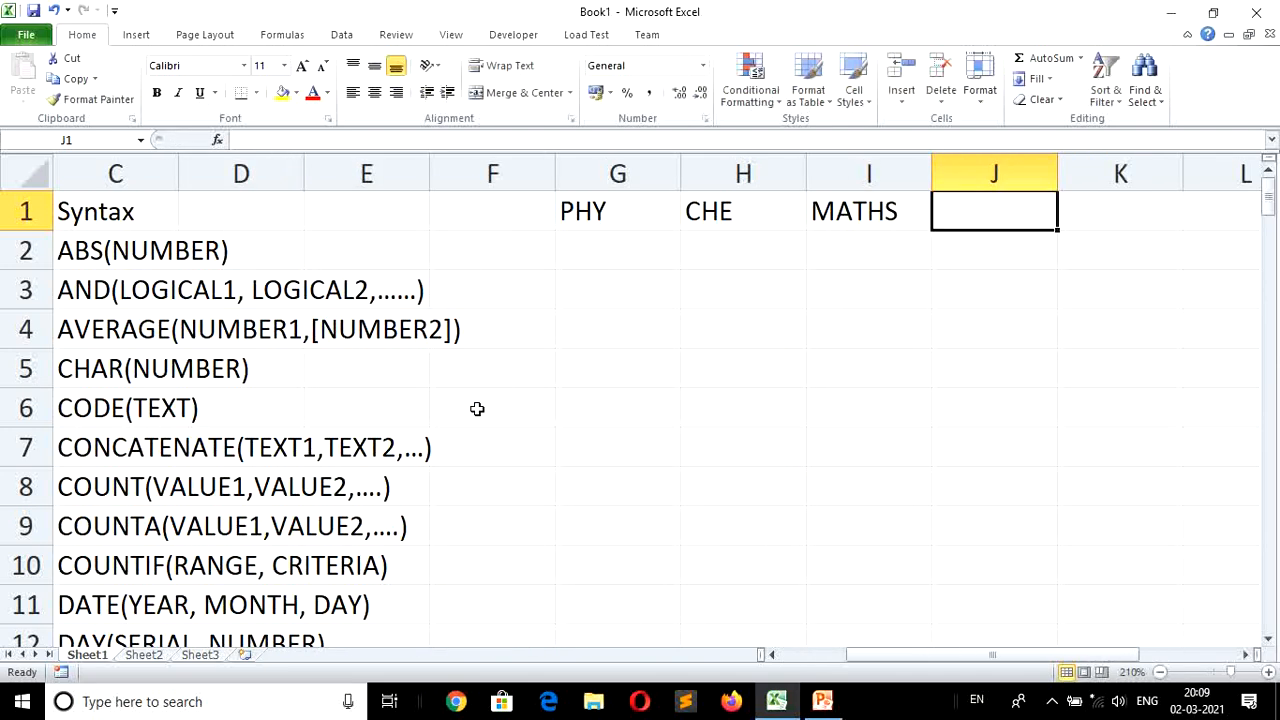
Enter the marks 60, 65 and 80 under PHY, CHE and MATHS in G2:I2.
key(Down)
key(Left)
key(Left)
key(Left)
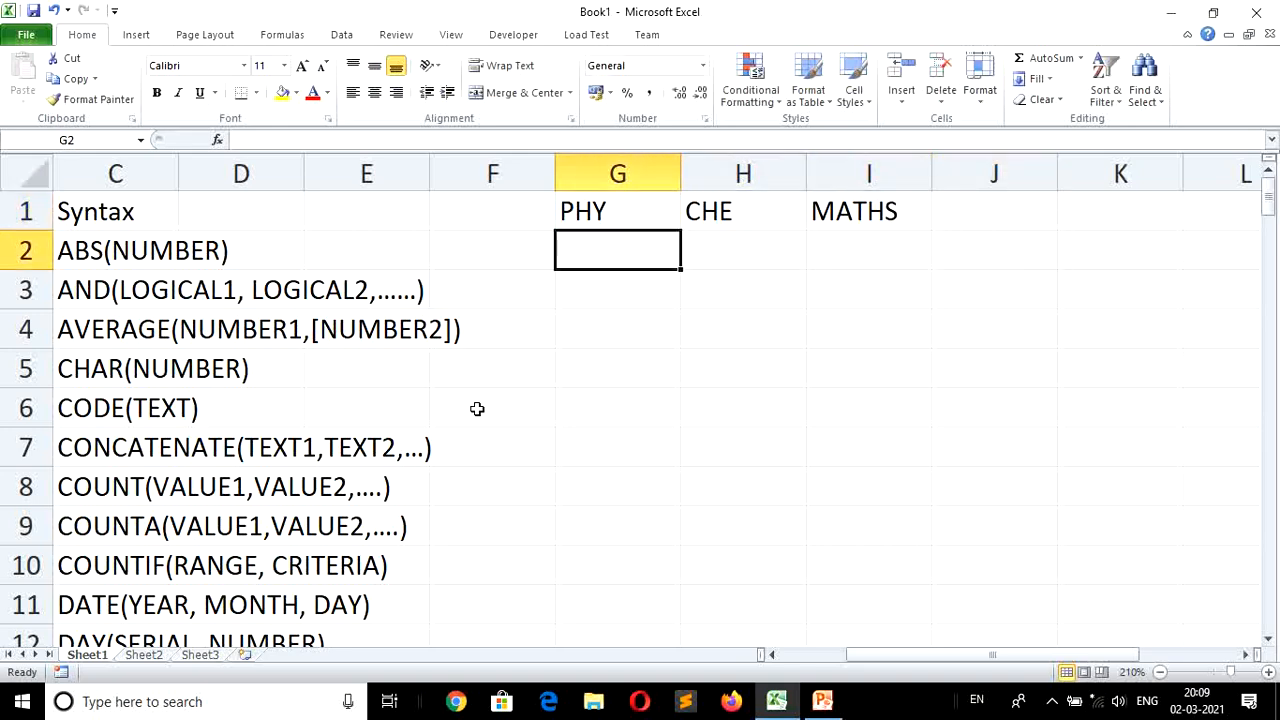
text(60)
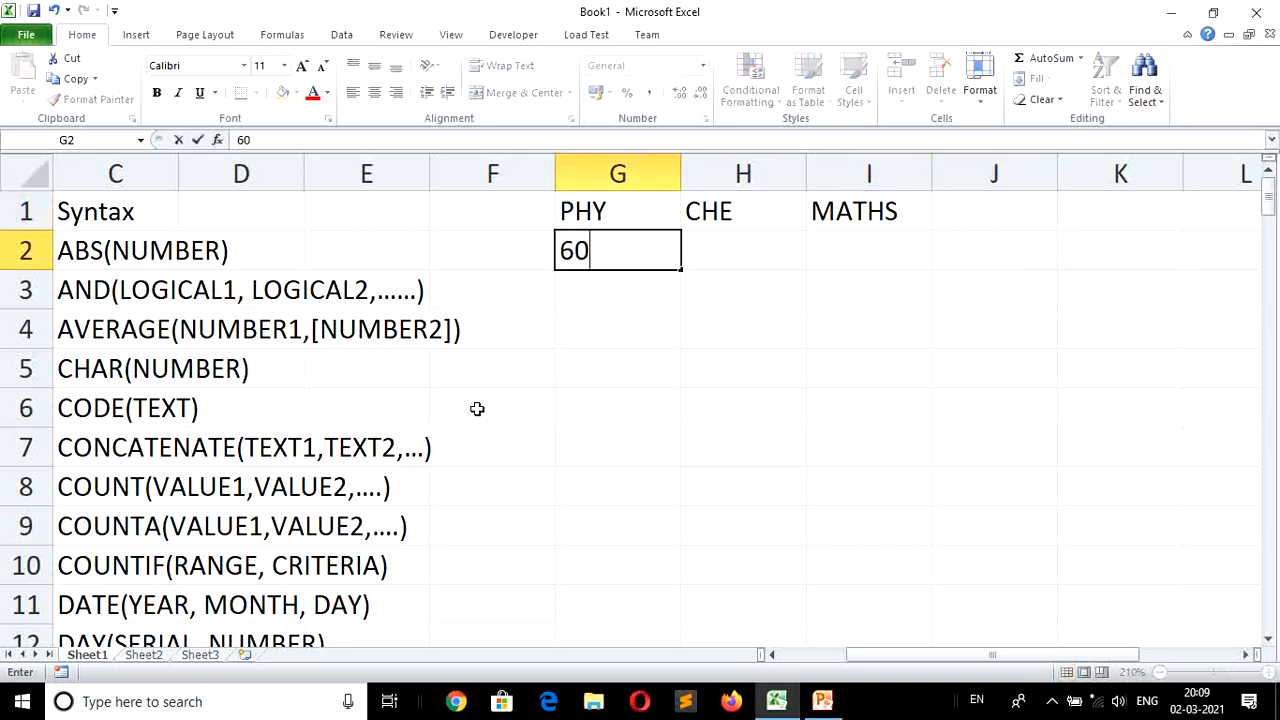
key(Tab)
text(65)
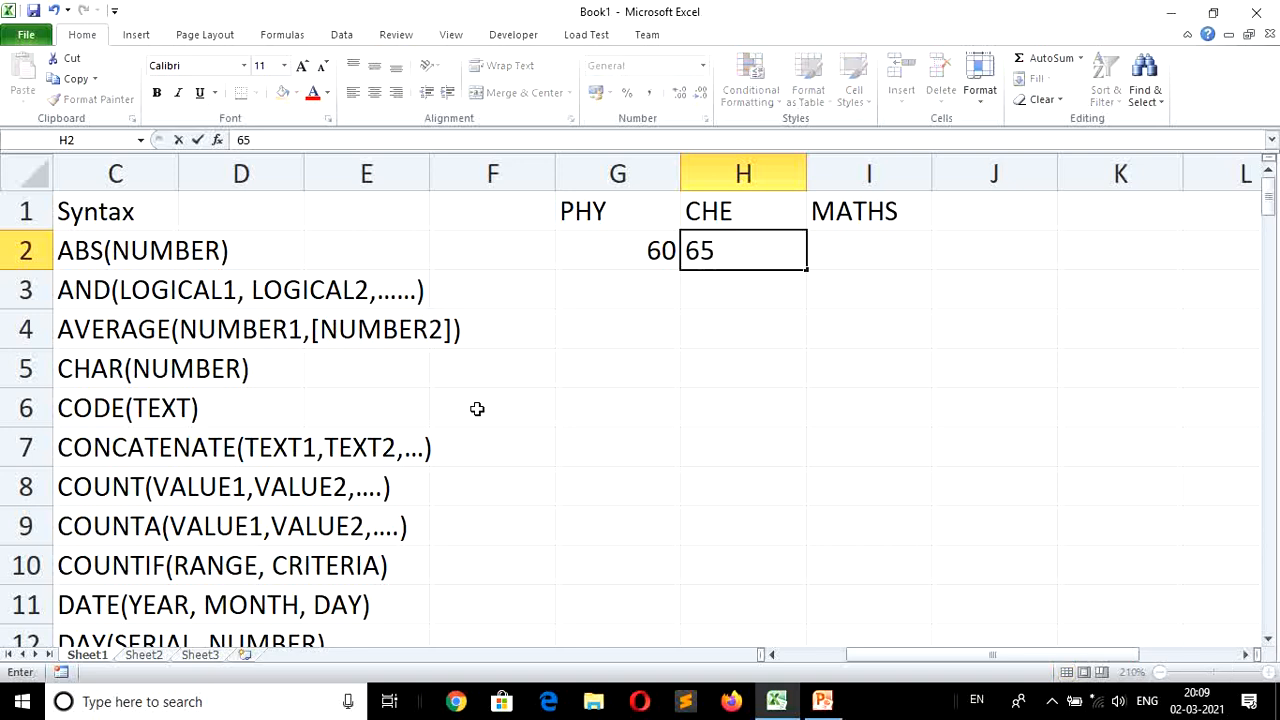
key(Tab)
text(80)
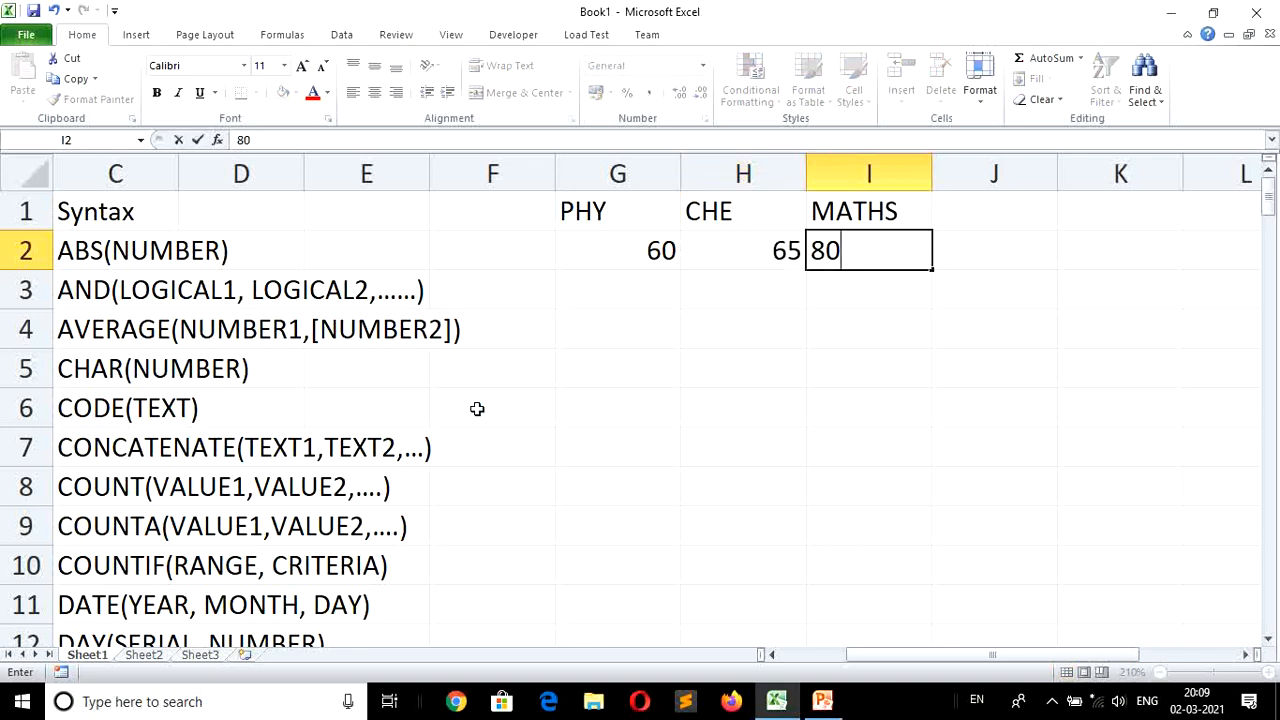
key(Tab)
Add the heading AVERAGE in J1 beside the subject headings.
key(Up)
text(AVERAGE)
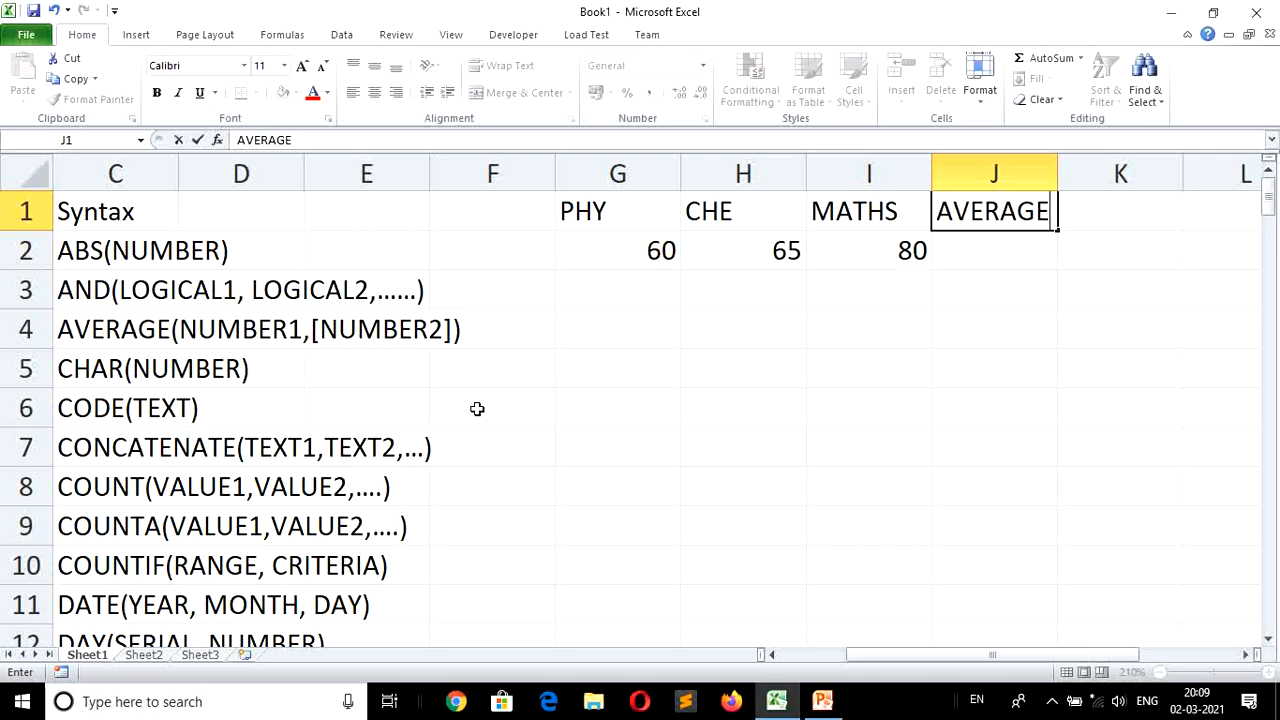
key(Return)
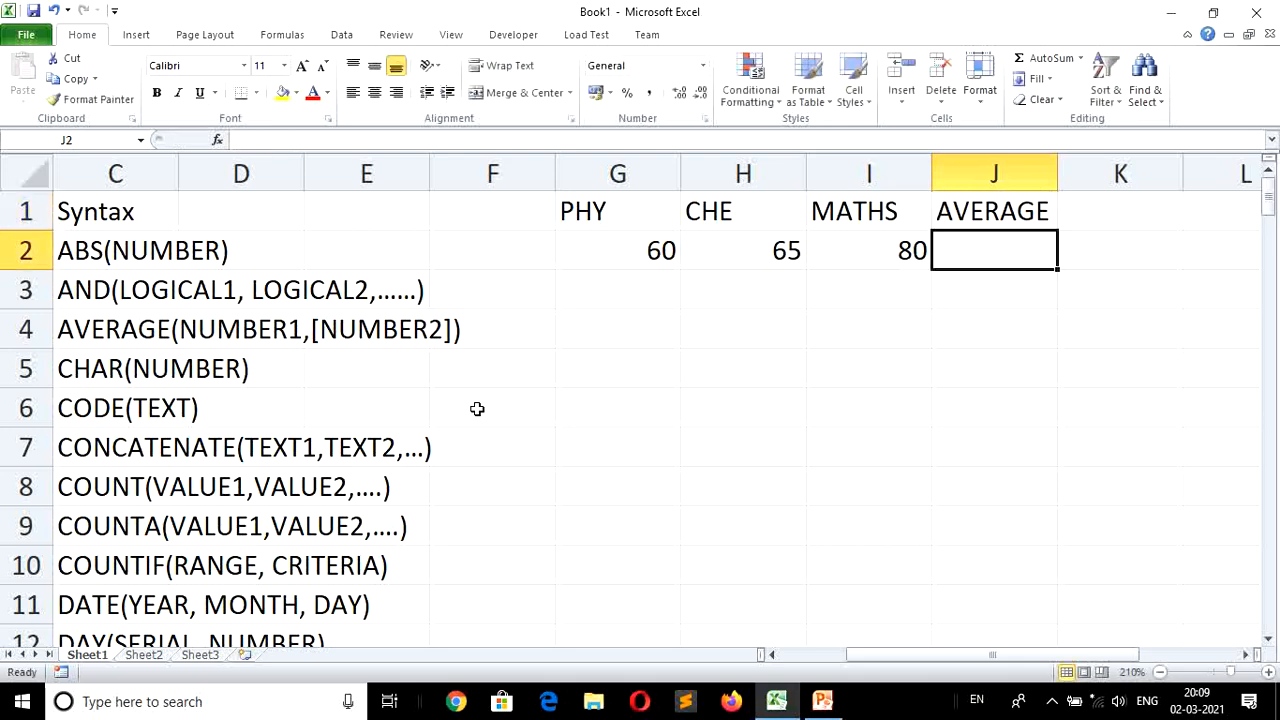
Calculate the average of the three subject marks in J2 with AVERAGE over G2:I2.
text(=AVERA)
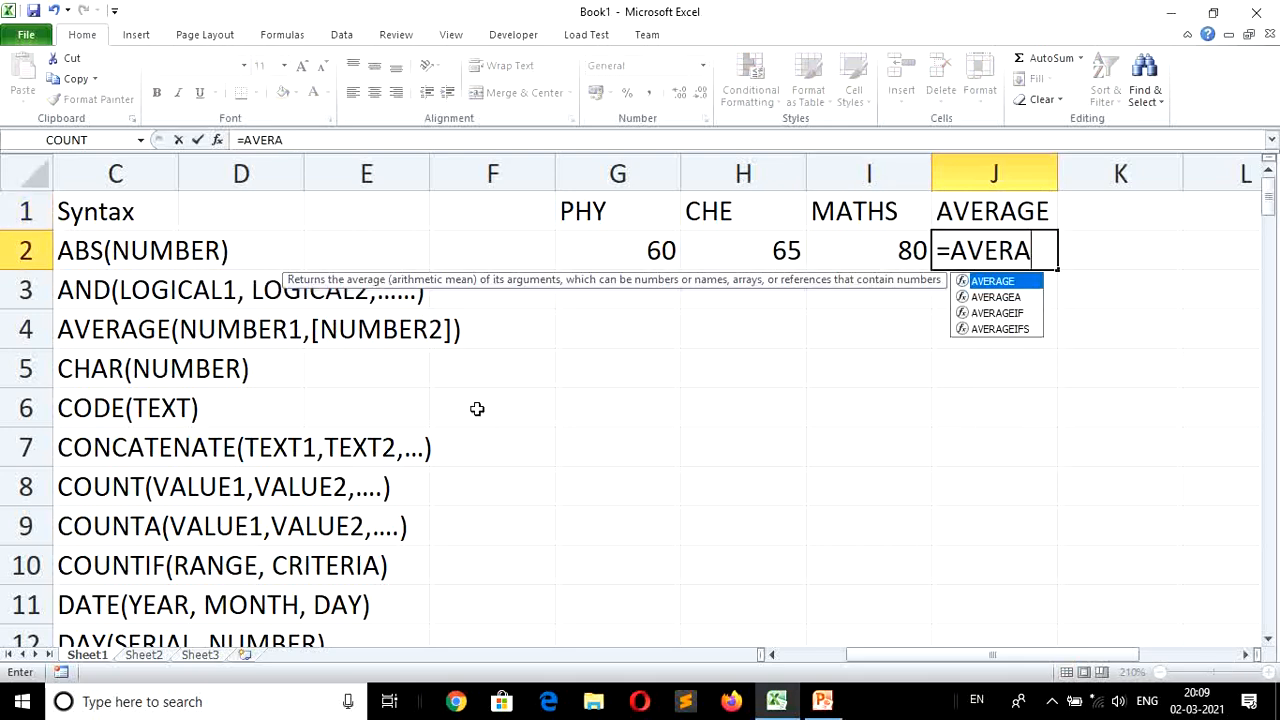
text(GE()
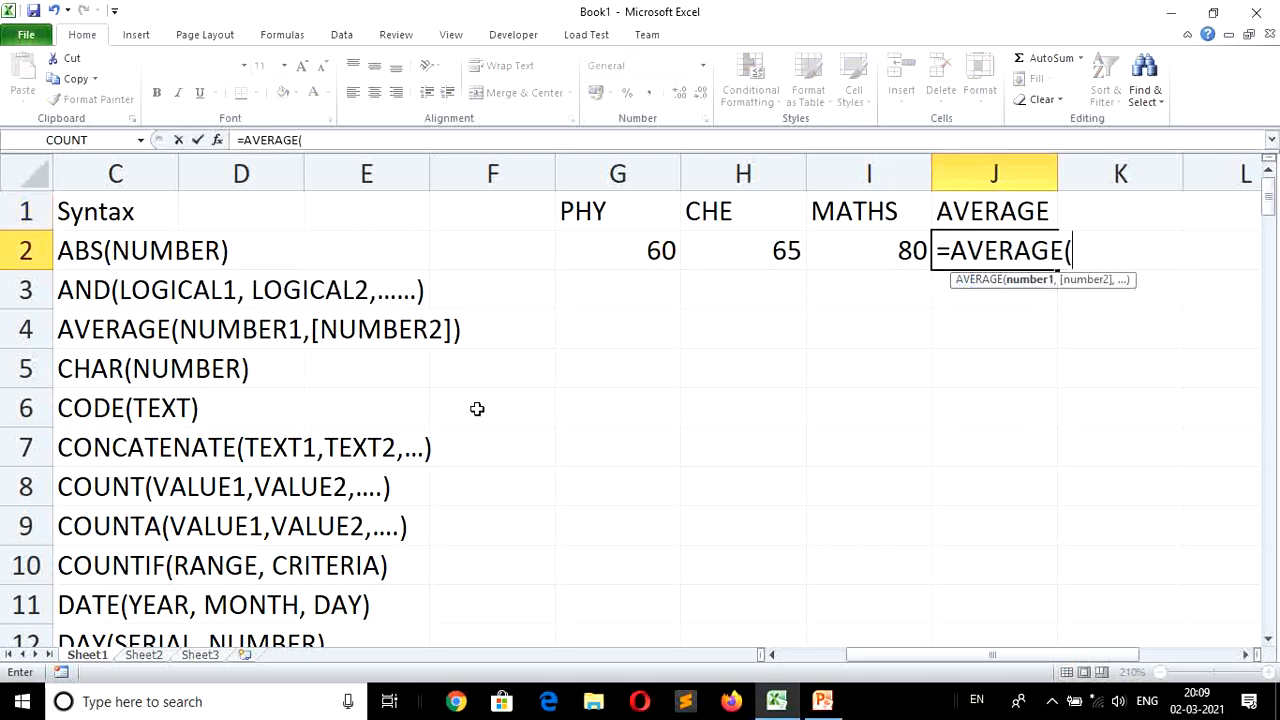
key(Left)
key(Left)
key(Left)
key(shift+Right)
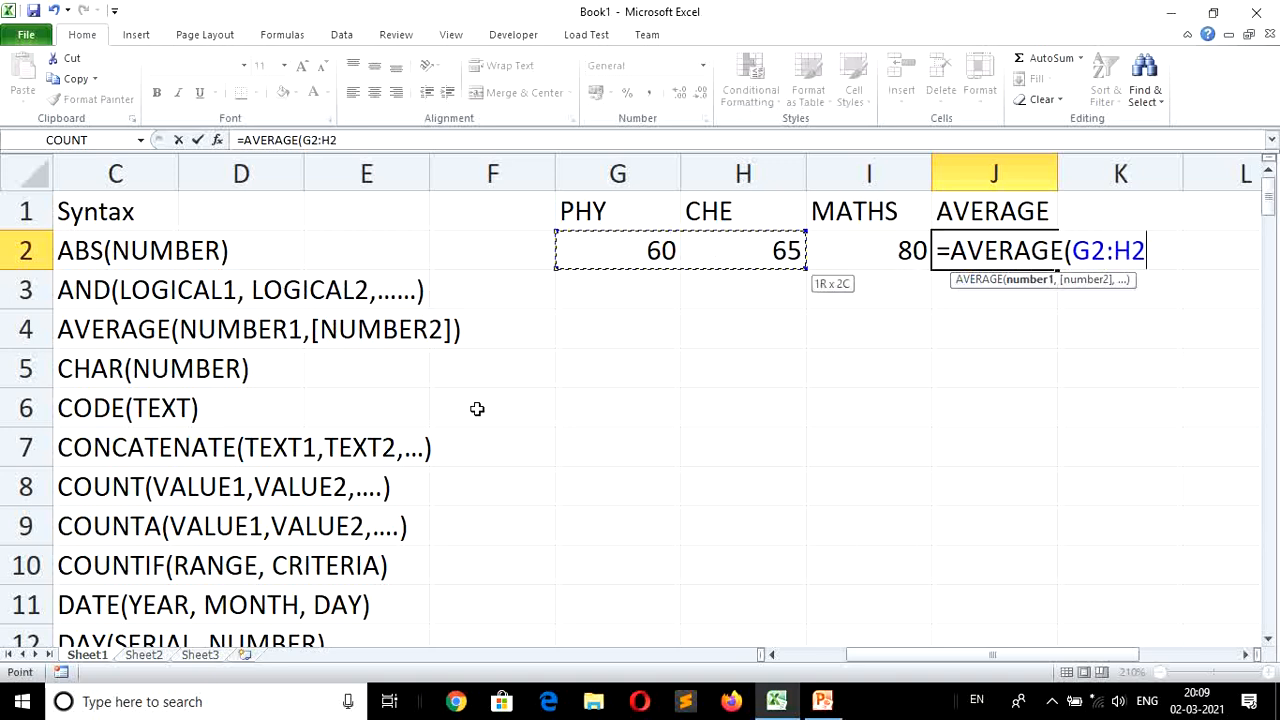
key(shift+Right)
key(Return)
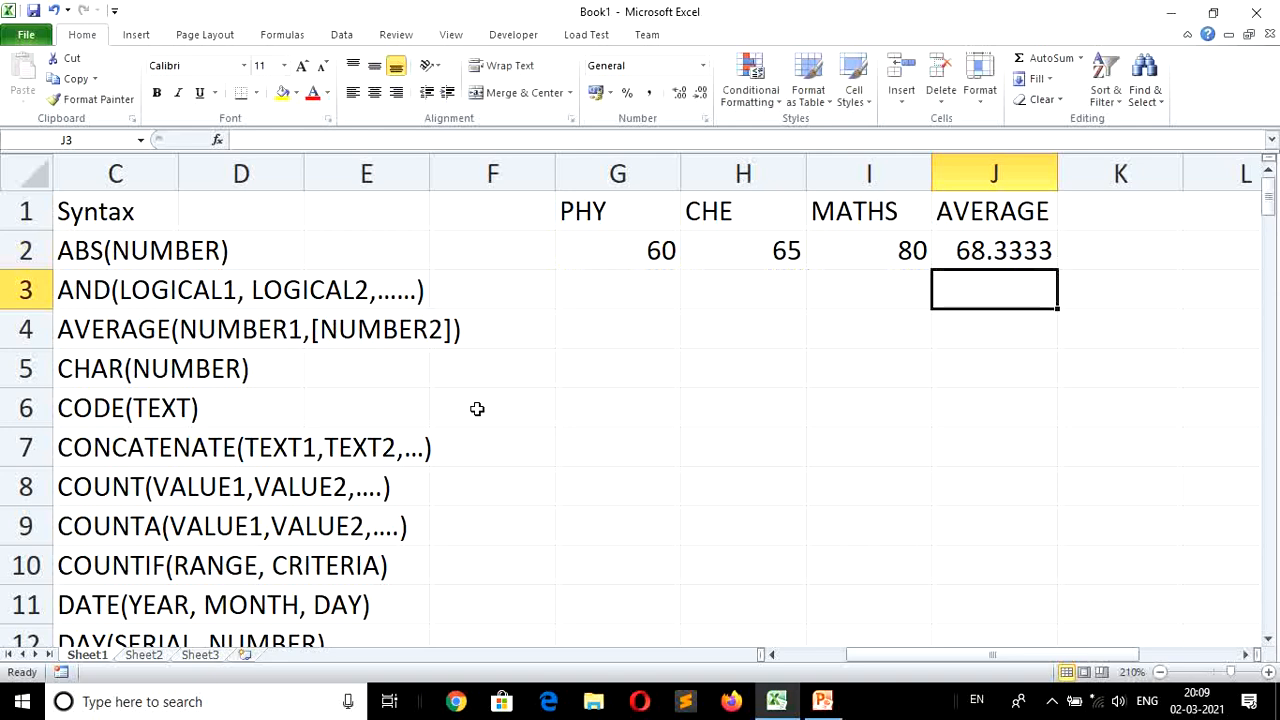
Change the MATHS mark in I2 and the CHE mark in H2 to 60.
key(Left)
key(Up)
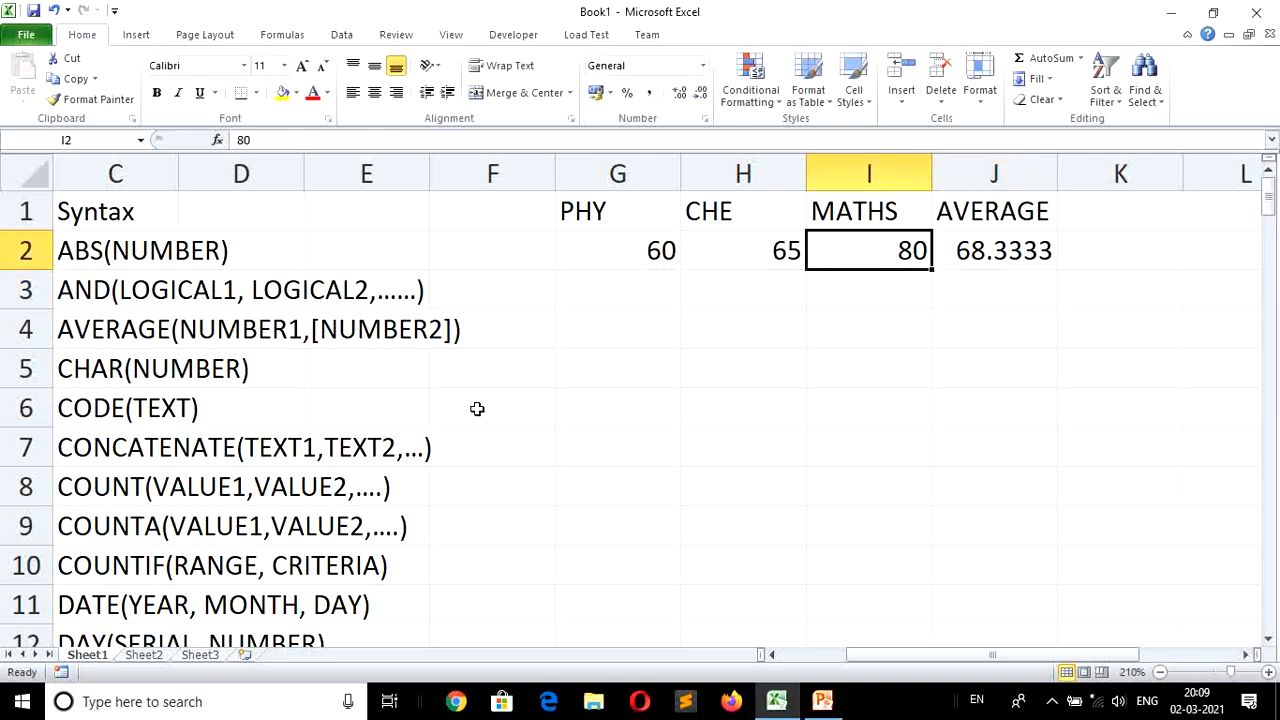
text(60)
key(Left)
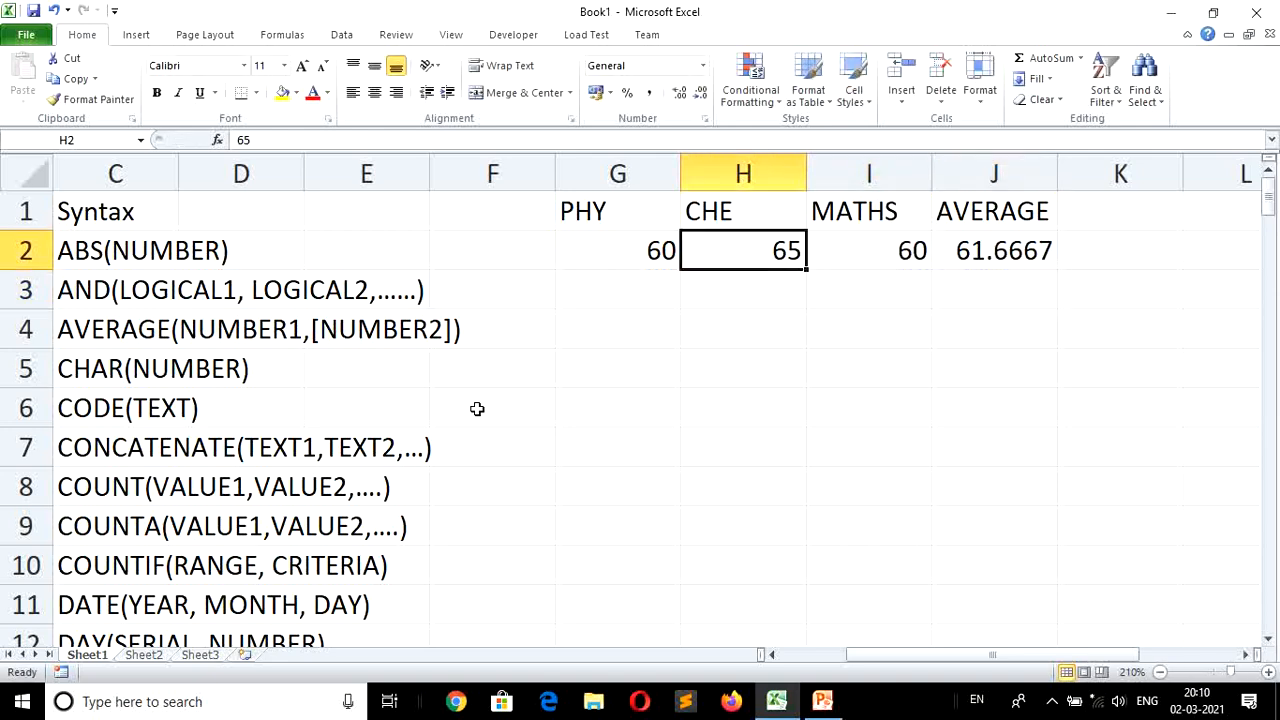
text(60)
key(Return)
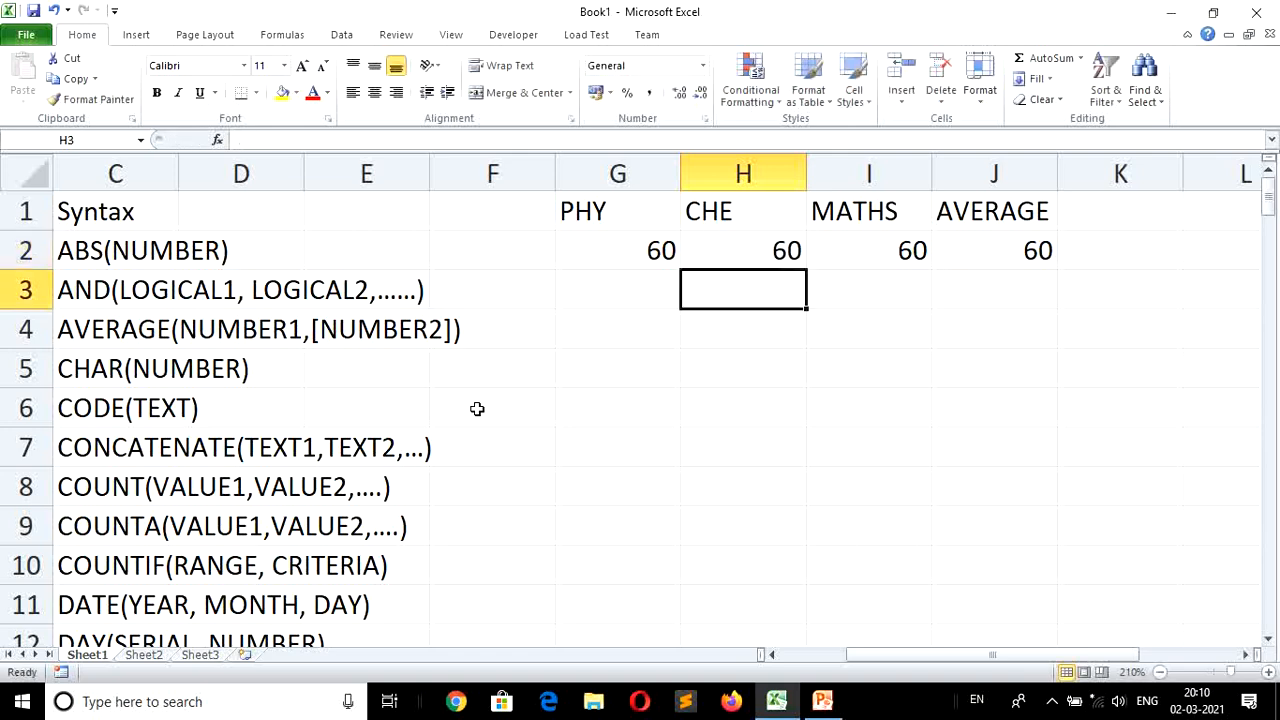
Undo the last changes to the CHE and MATHS marks in H2 and I2.
key(Up)
key(ctrl+z)
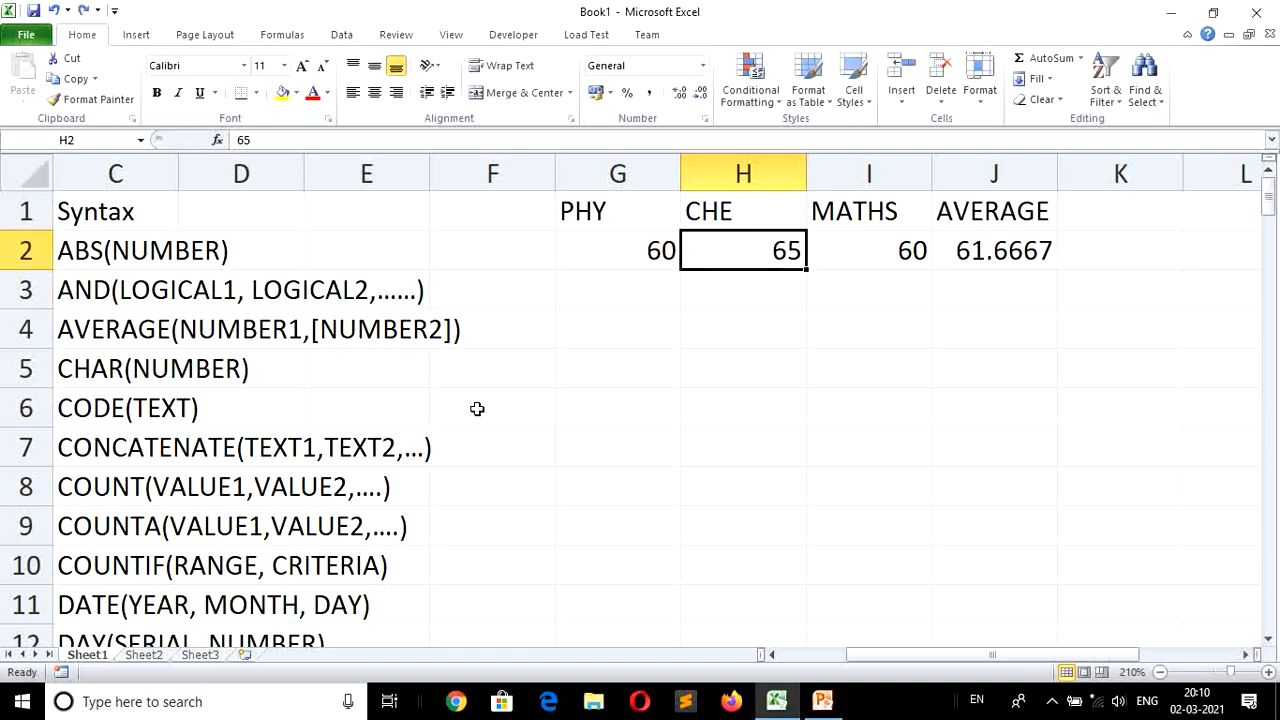
key(ctrl+z)
key(Right)
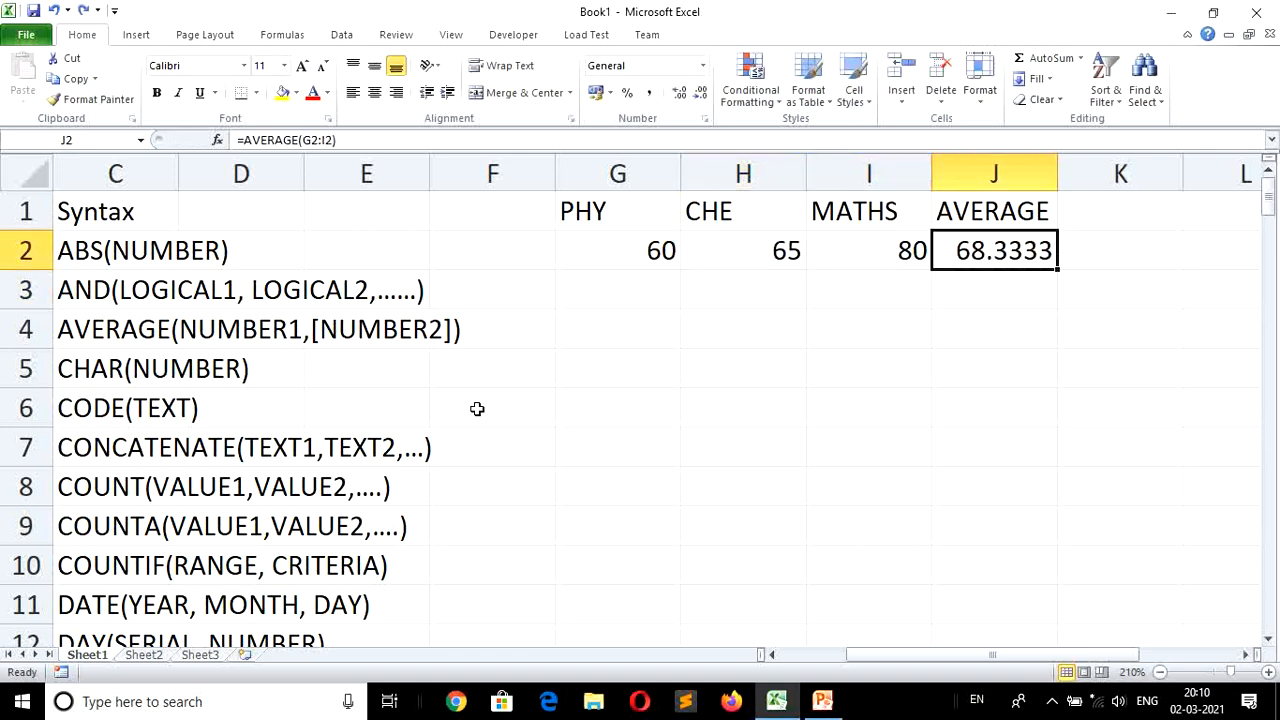
Return to the function list in columns A to C and examine the CHAR entry and its syntax.
key(Down)
key(Down)
key(Down)
key(Down)
key(Down)
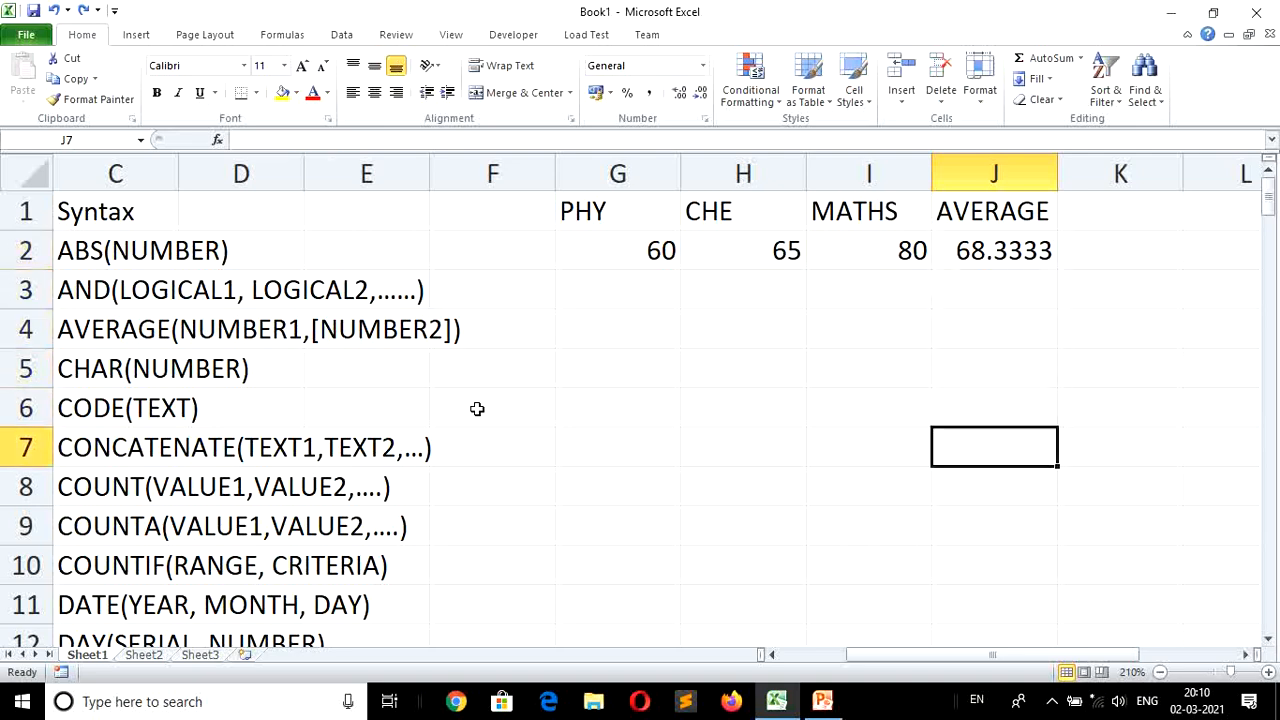
key(Left)
key(Left)
key(Left)
key(Right)
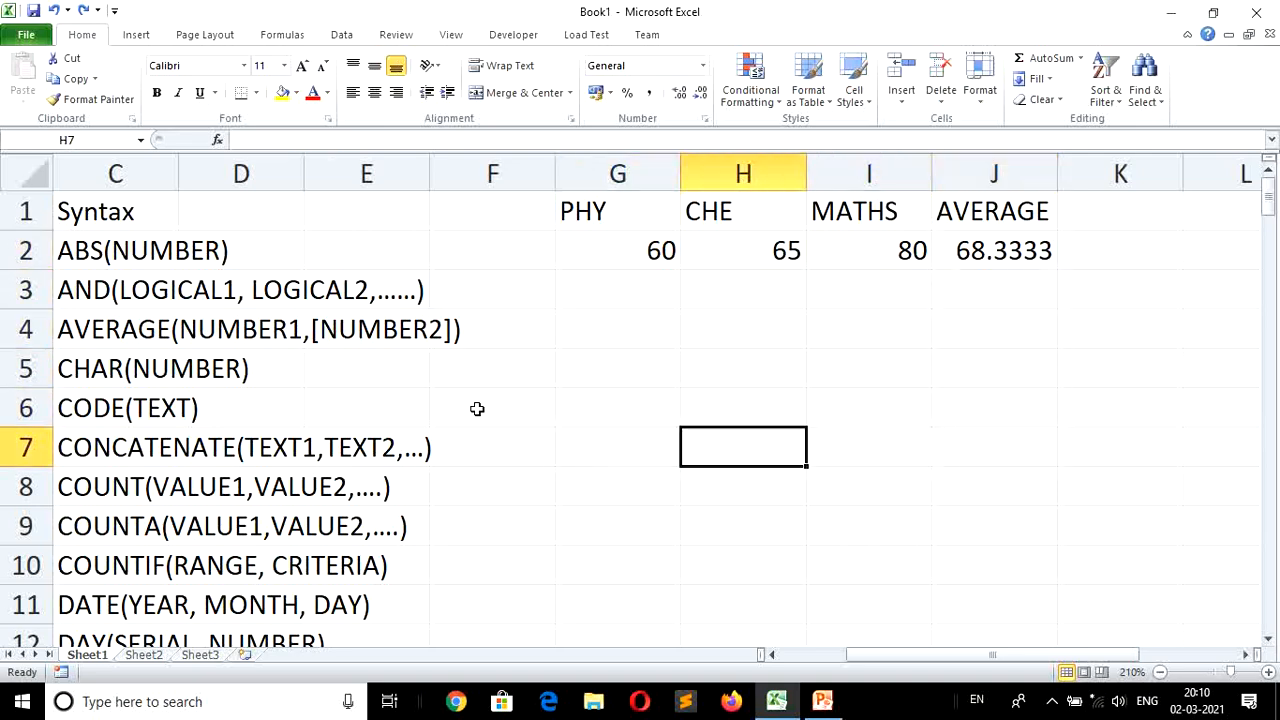
key(Right)
key(Left)
key(Left)
key(Left)
key(Left)
key(Left)
key(Left)
key(Left)
key(Left)
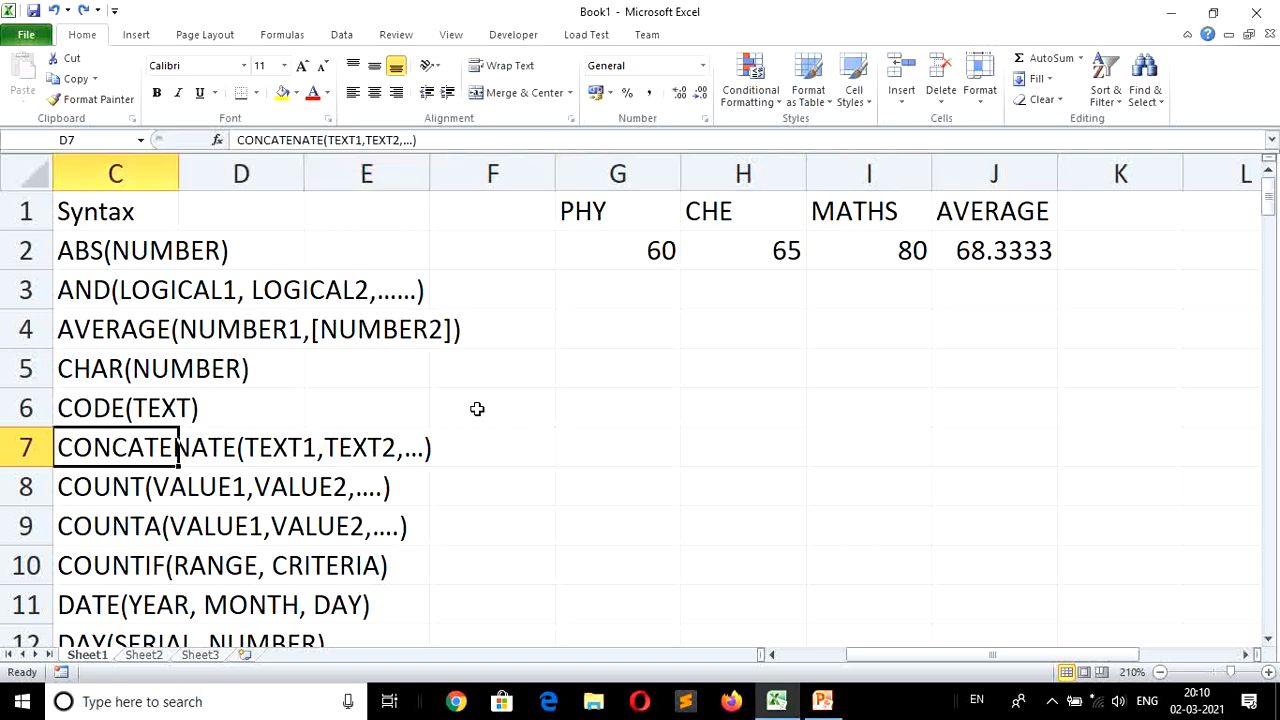
key(Right)
key(Right)
key(Right)
key(Up)
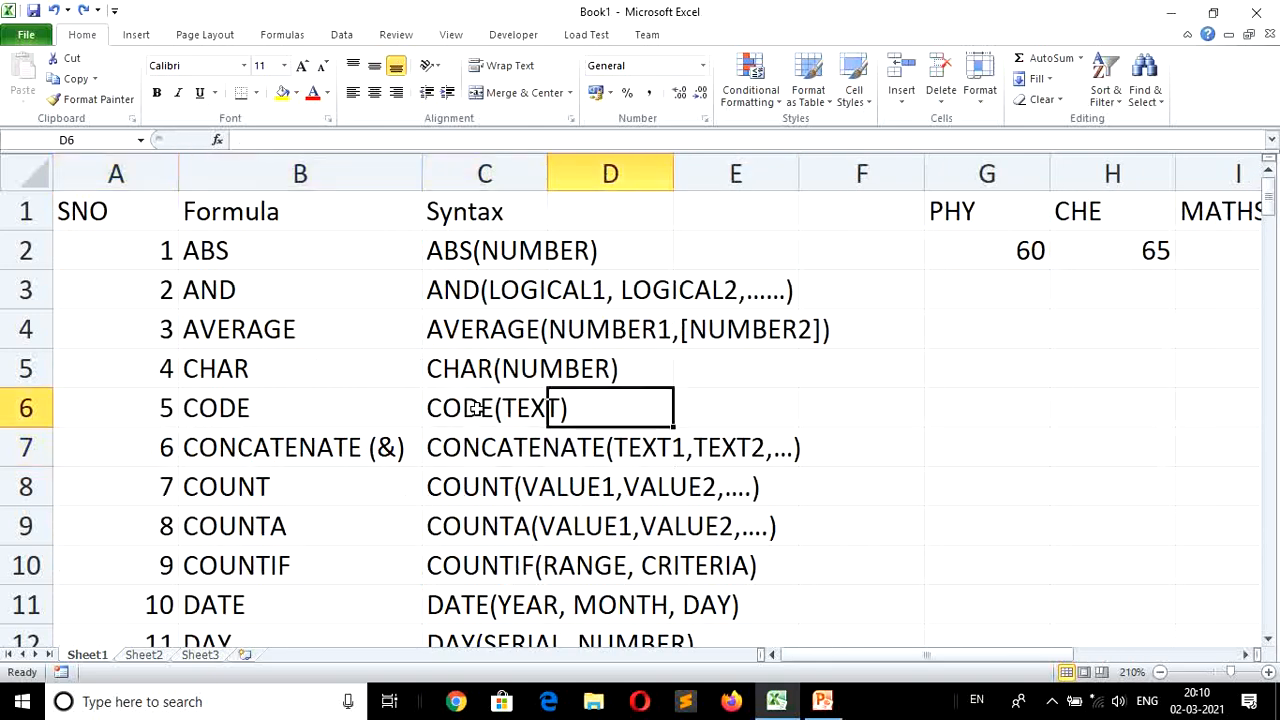
key(Up)
key(Left)
Enter the formula =CHAR(65) in G4 to get the character for code 65.
key(Right)
key(Right)
key(Right)
key(Right)
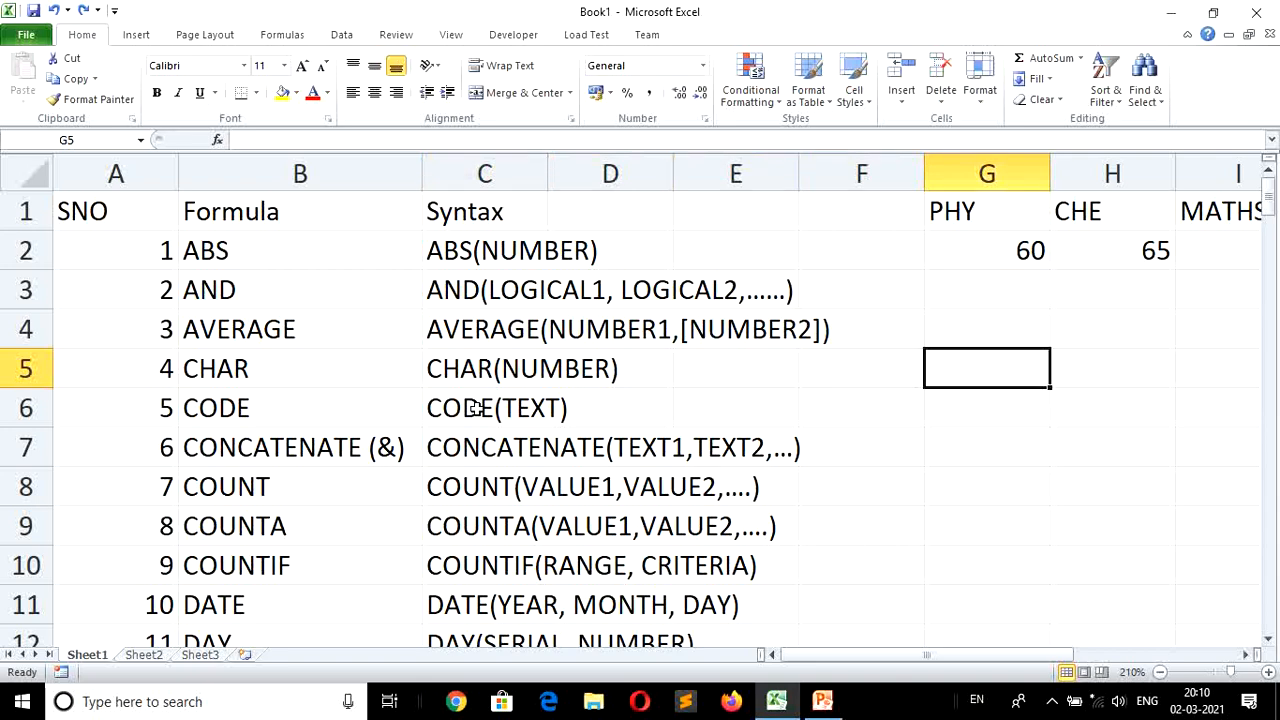
key(Up)
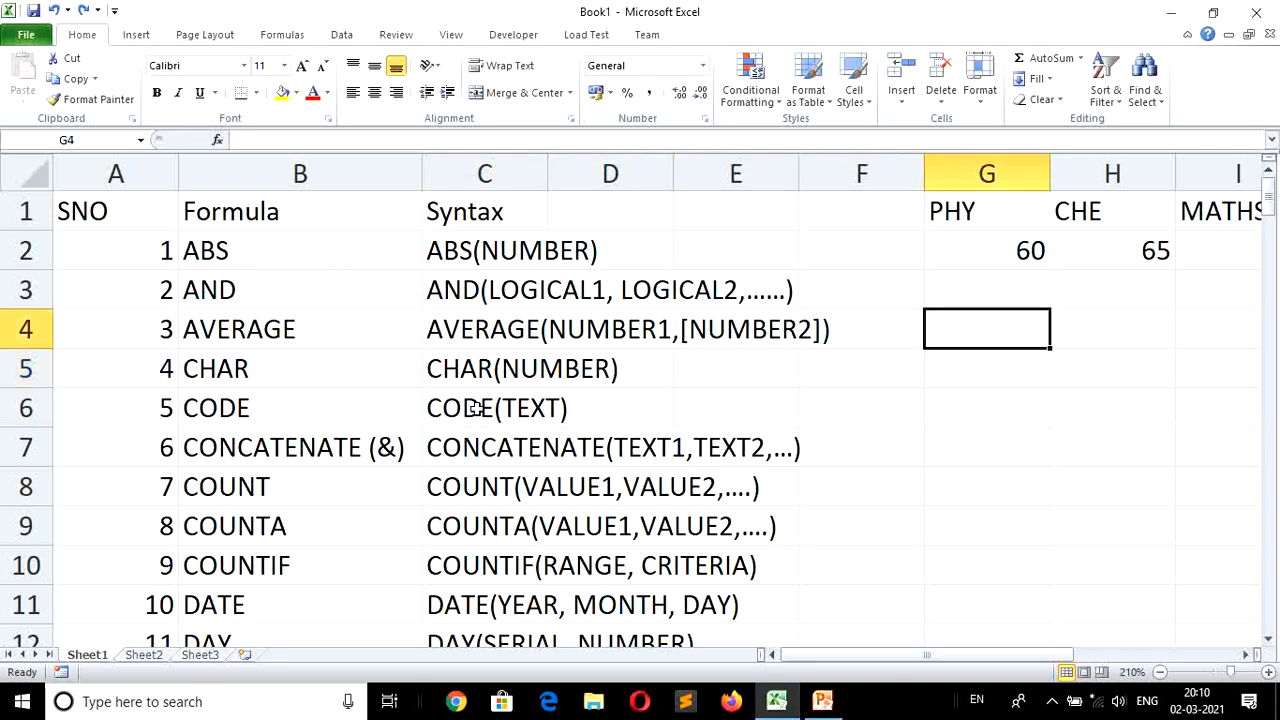
key(Up)
key(Down)
text(=)
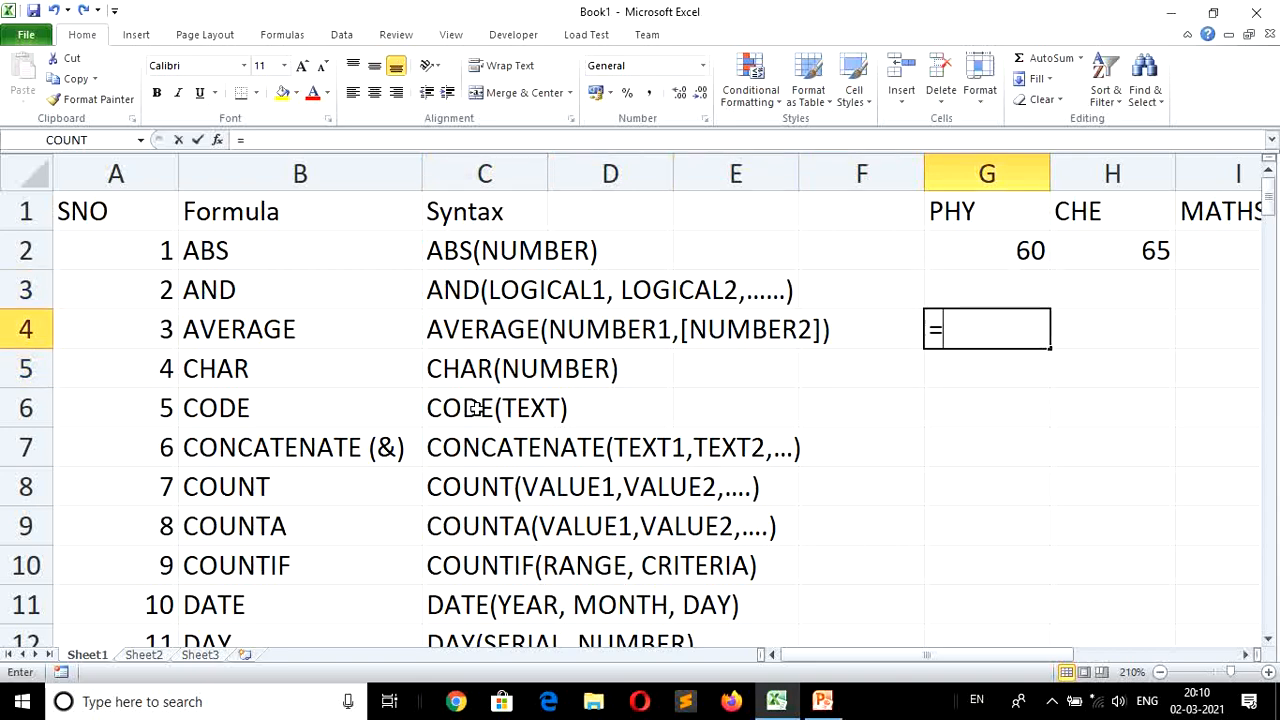
text(CHAR()
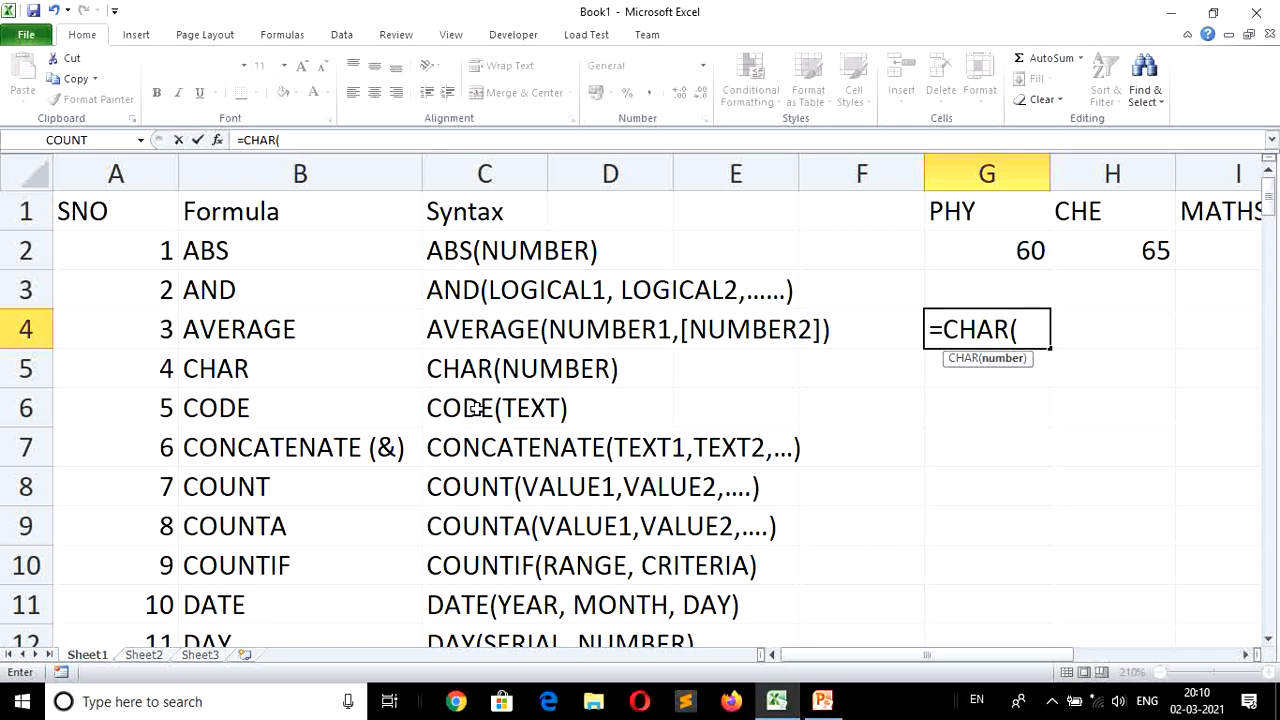
text(65))
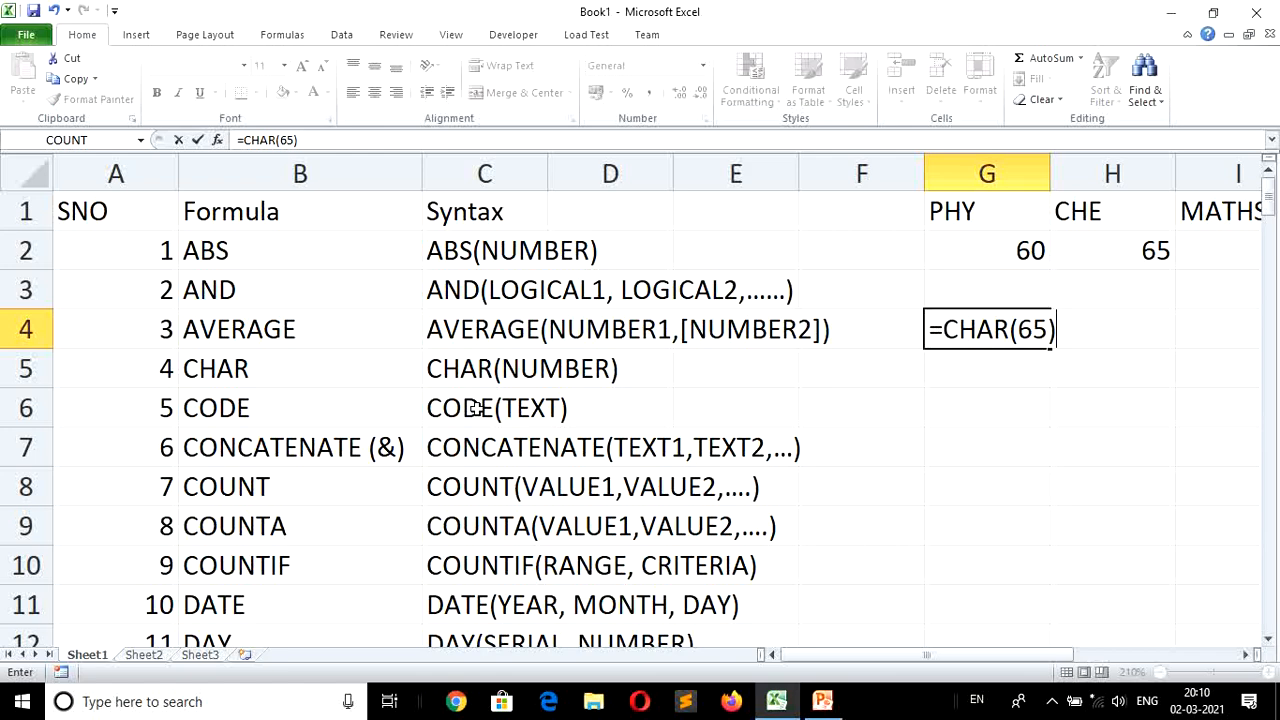
key(Return)
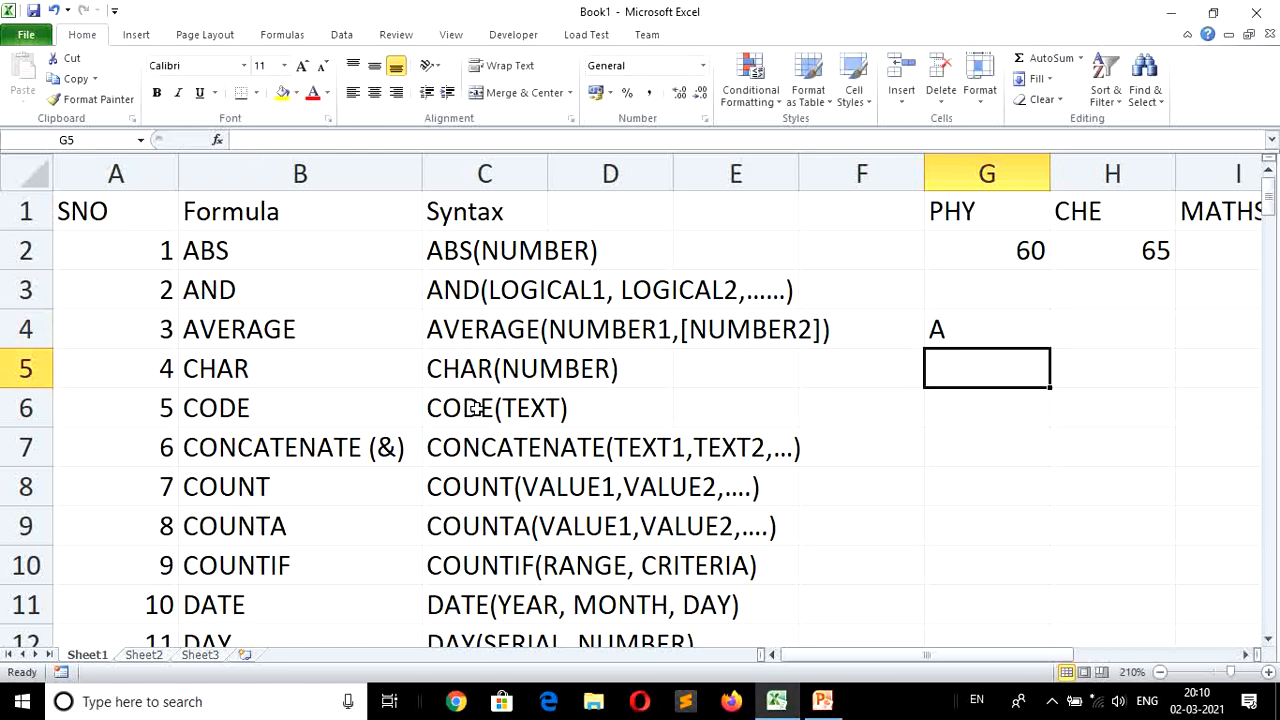
Note the uppercase code range by entering A-Z in G5 and 65-90 in H5.
key(Up)
key(Down)
key(Down)
key(Up)
text(A-Z)
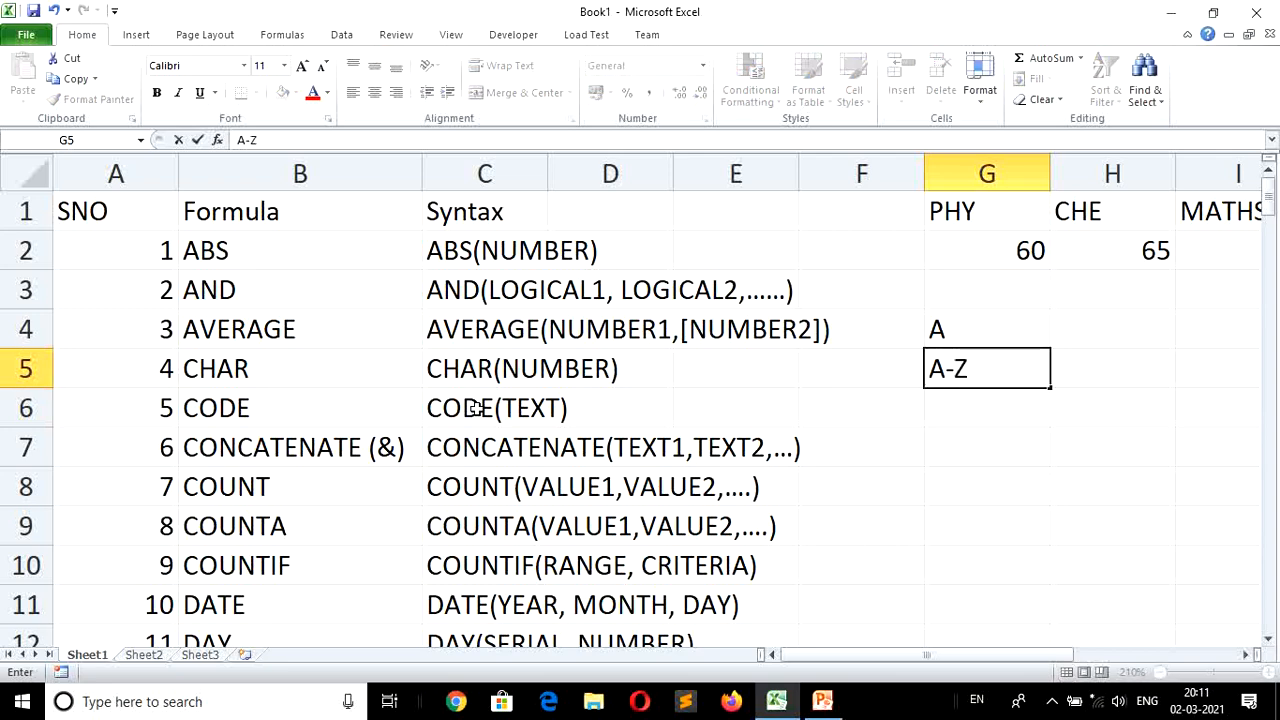
key(Tab)
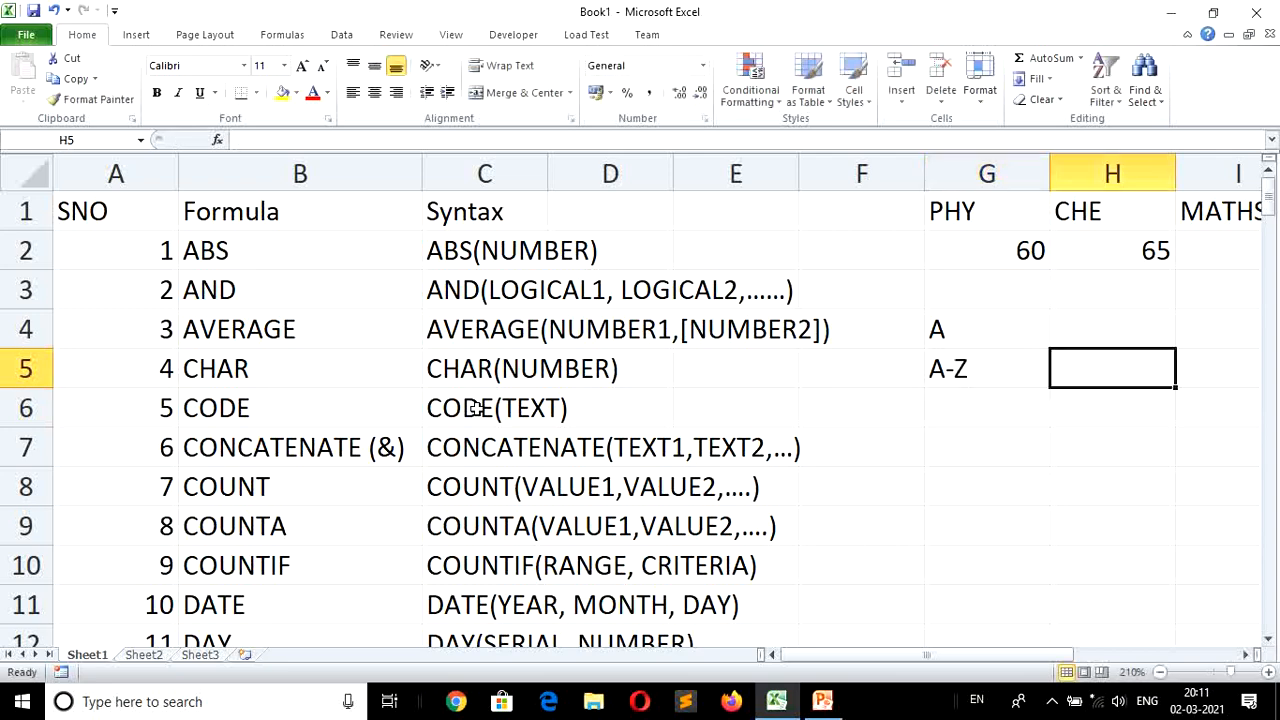
text(65-)
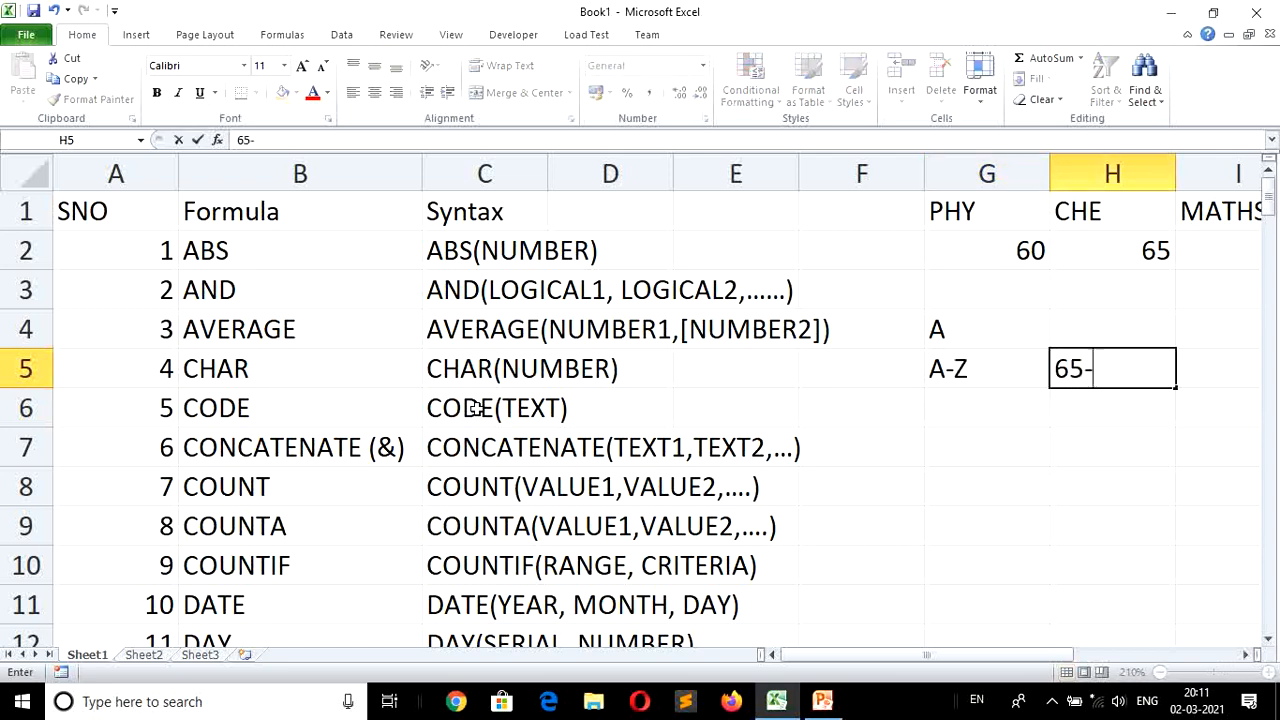
text(90)
key(Return)
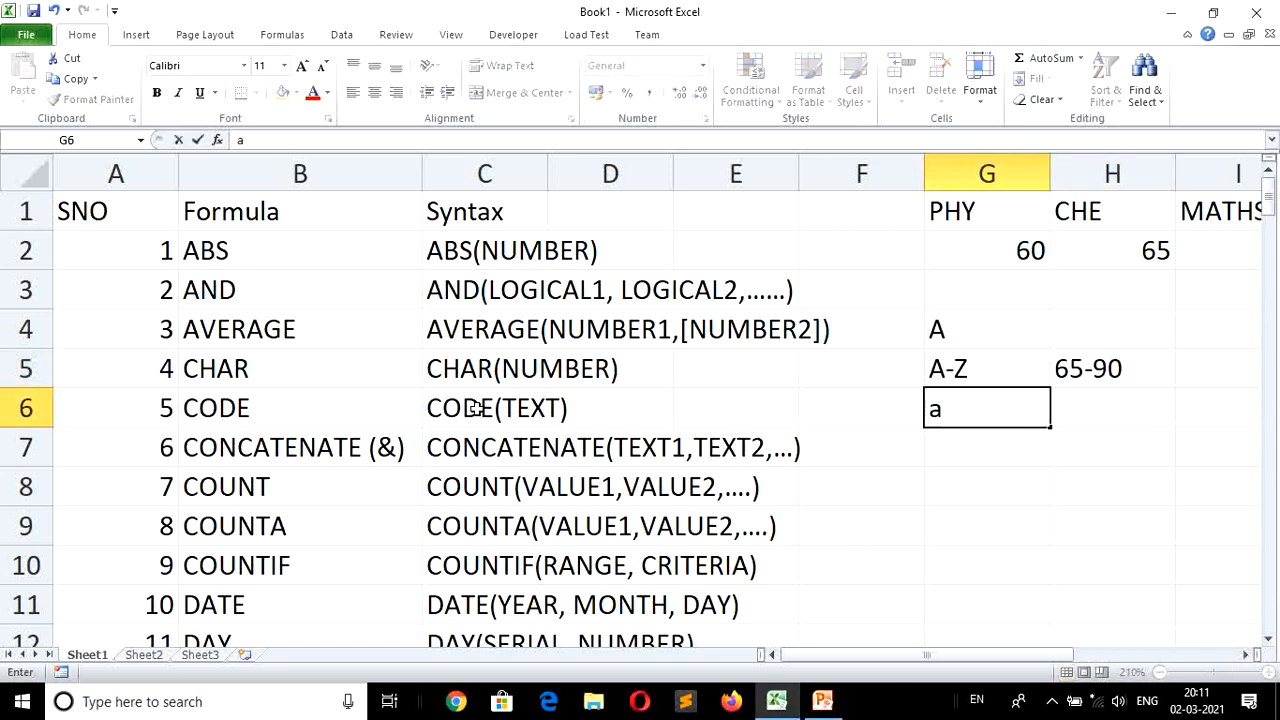
Note the lowercase code range by entering a-z in G6 and 97-122 in H6.
text(-z)
key(Tab)
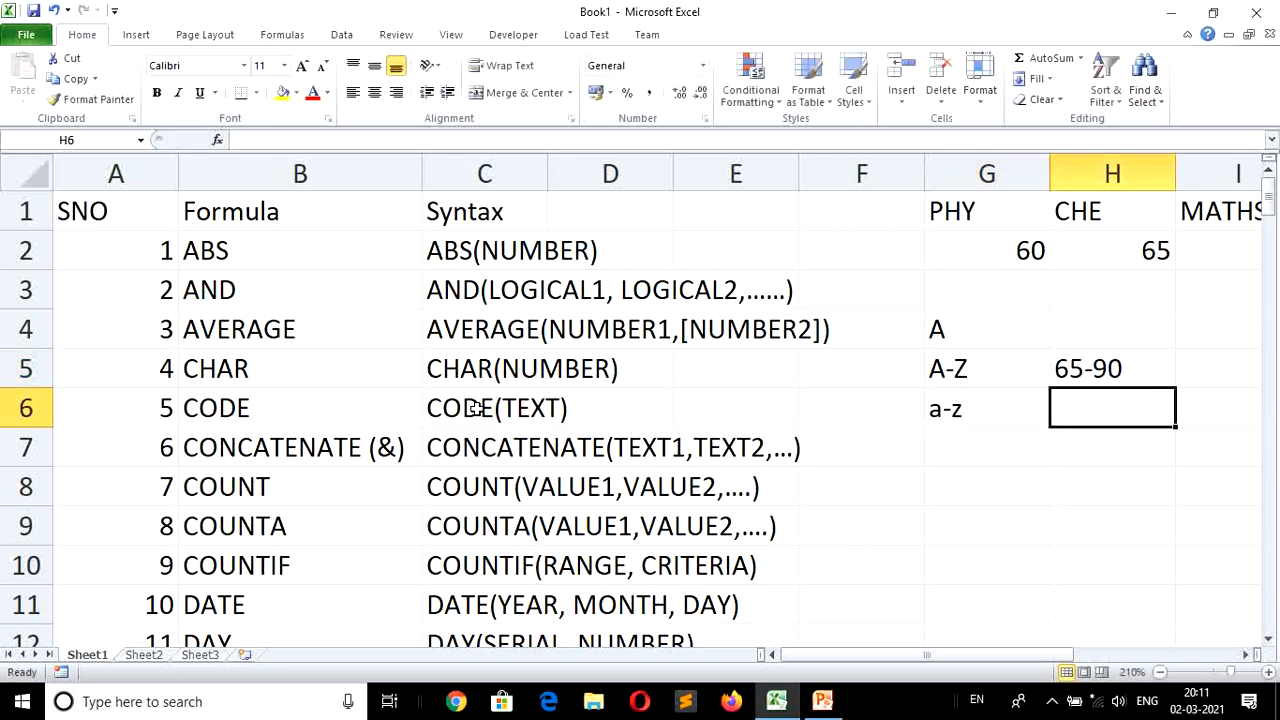
text(97=)
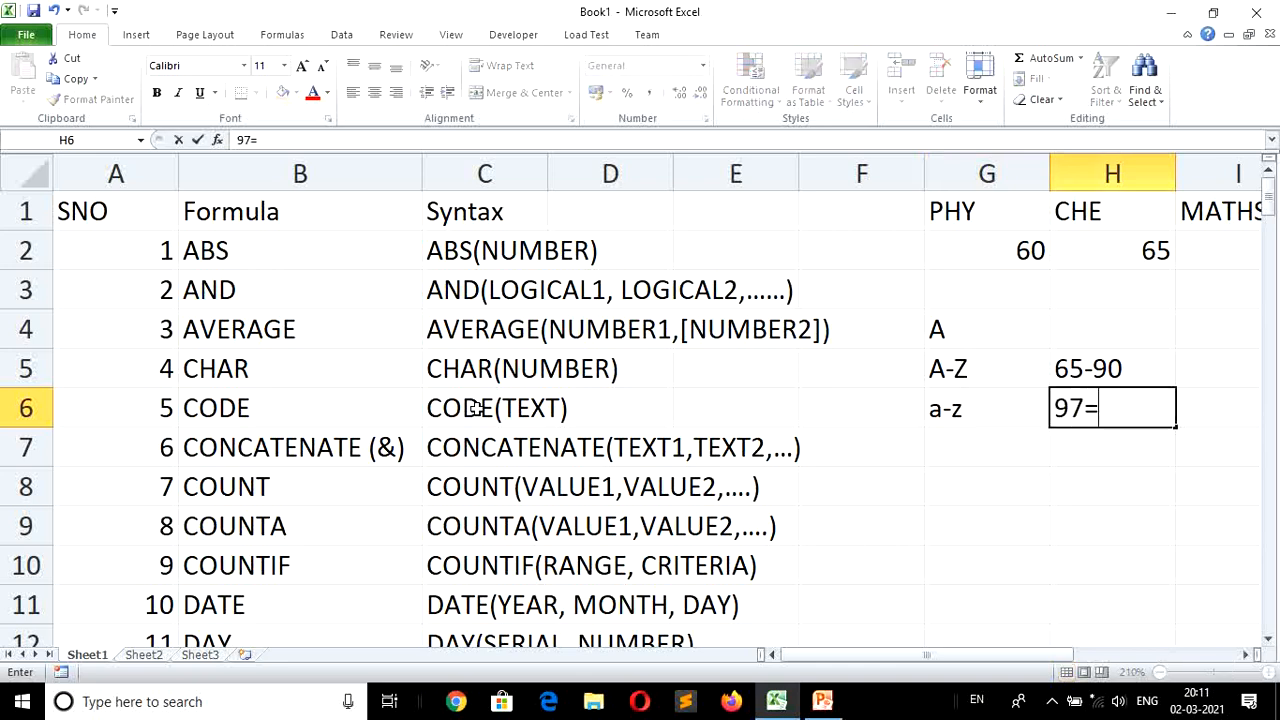
key(BackSpace)
text(-122)
key(Return)
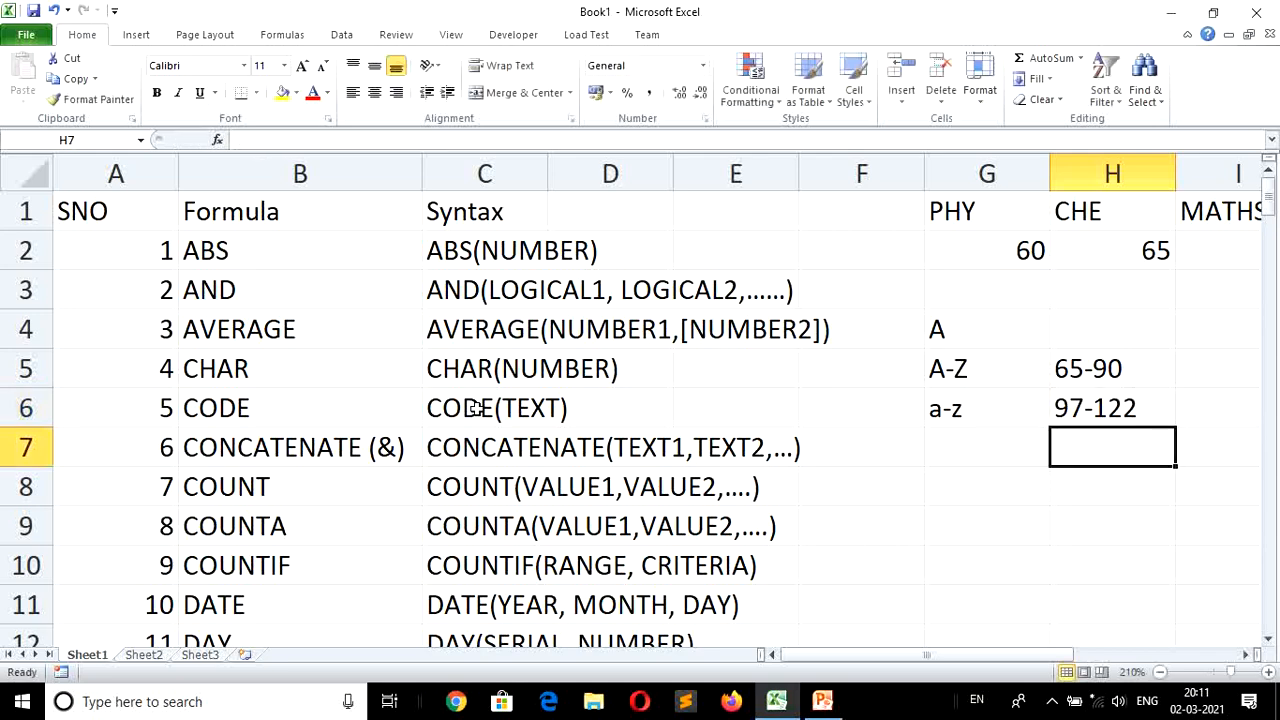
Note the digit code range by entering 0-9 in G7 and 48-57 in H7.
key(Left)
text(0-9)
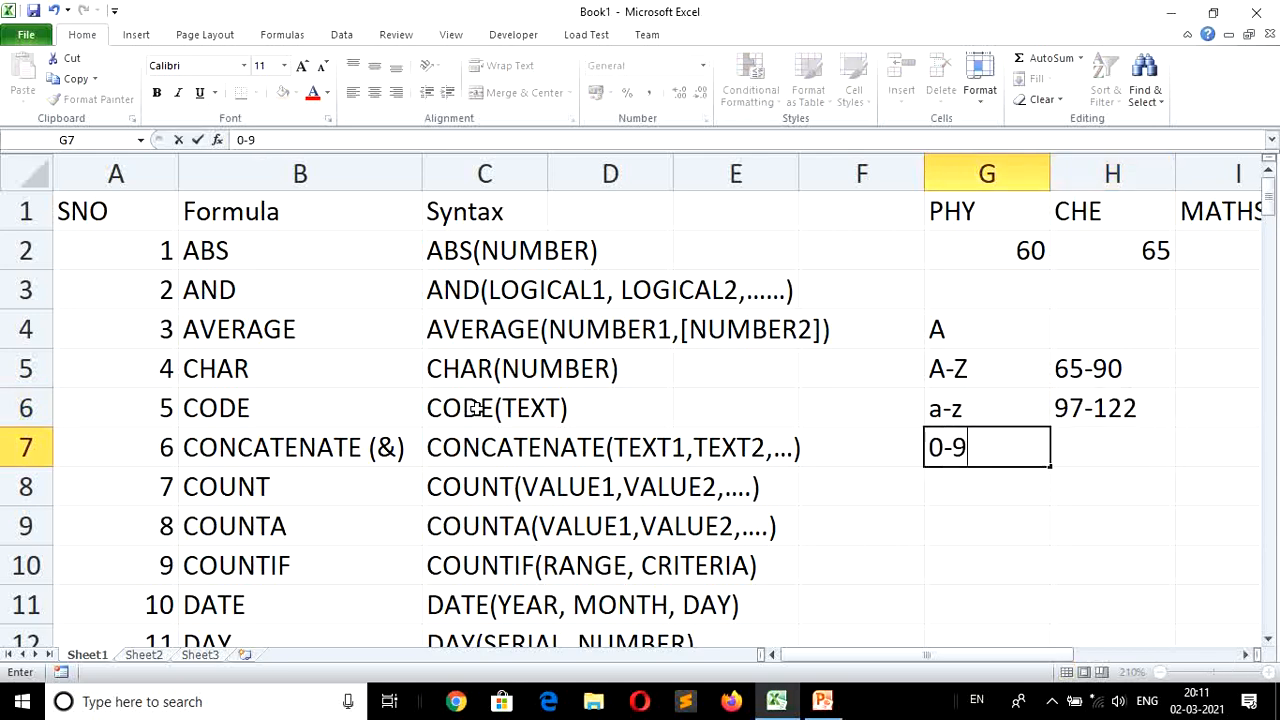
key(Tab)
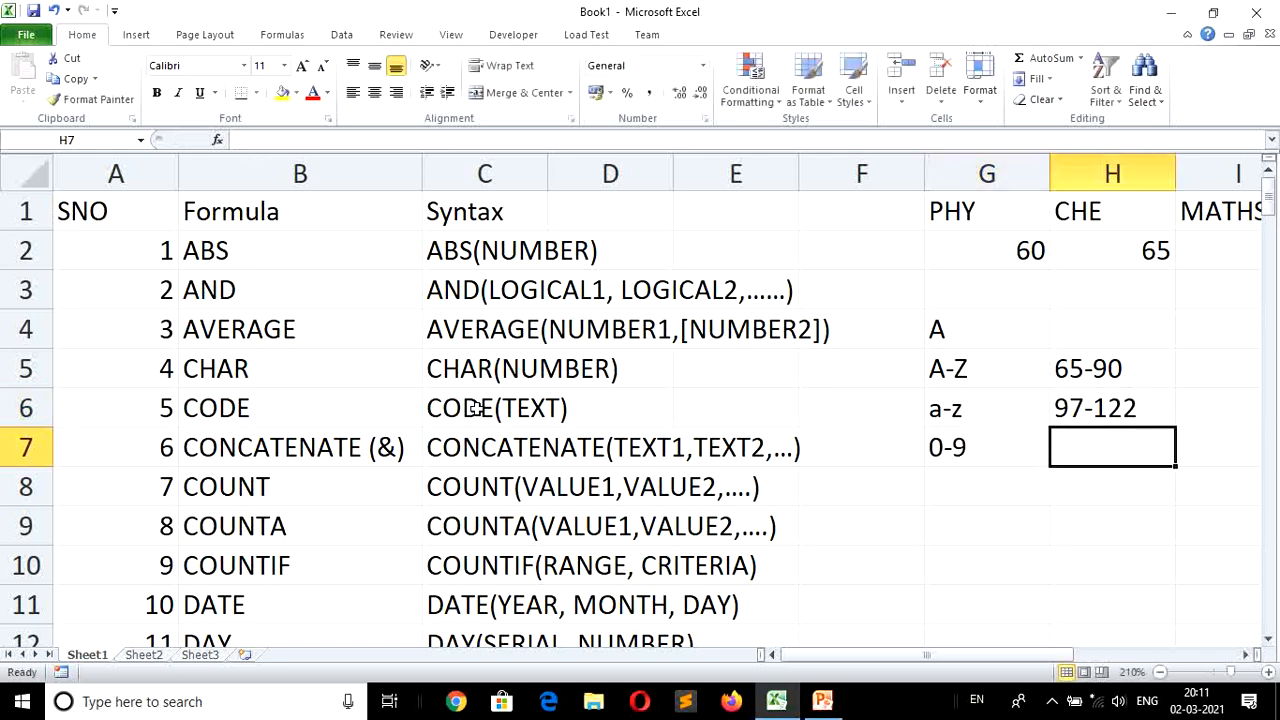
text(4)
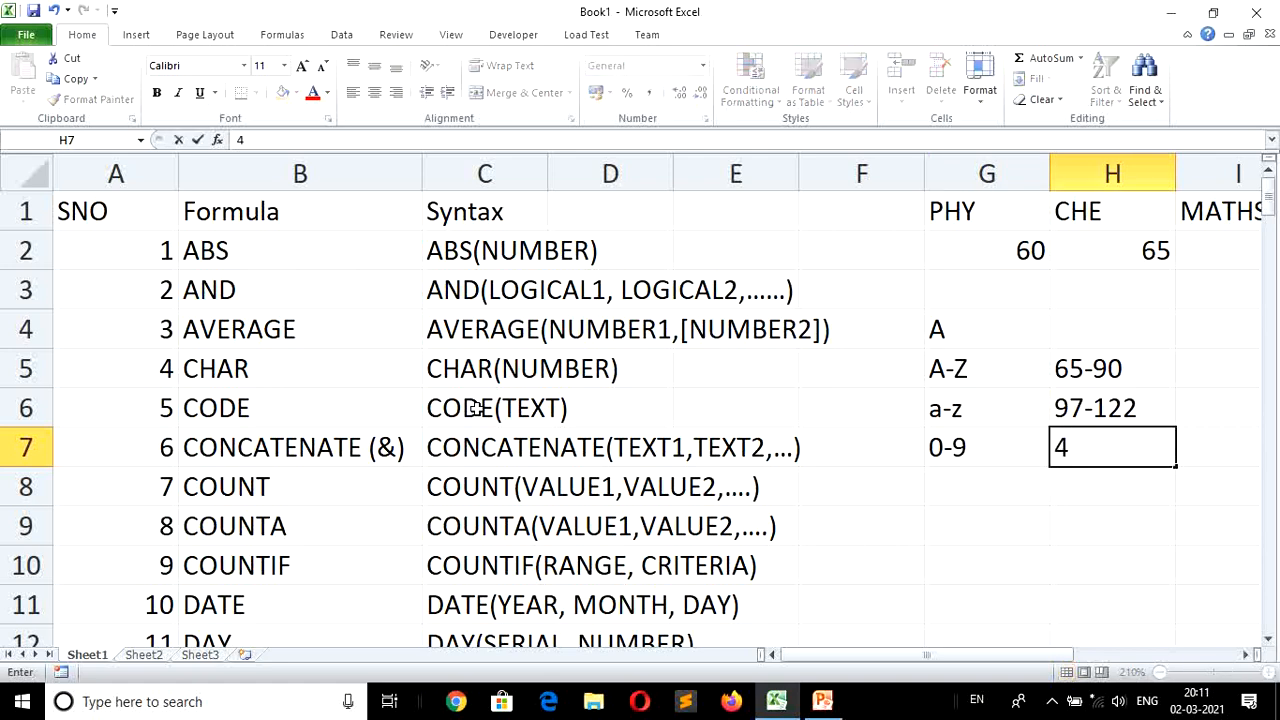
text(8-57)
key(Return)
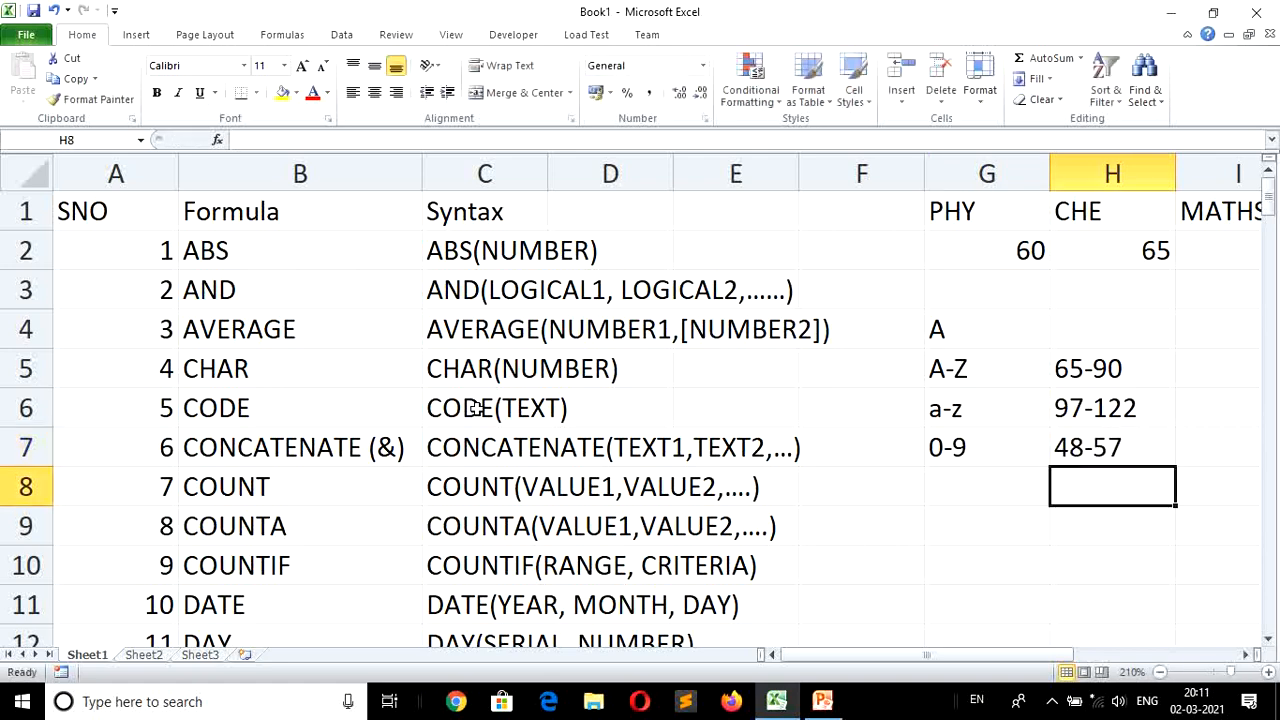
Enter the formula =CHAR(98) in G10 to get a lowercase letter from its code.
key(Left)
key(Down)
key(Down)
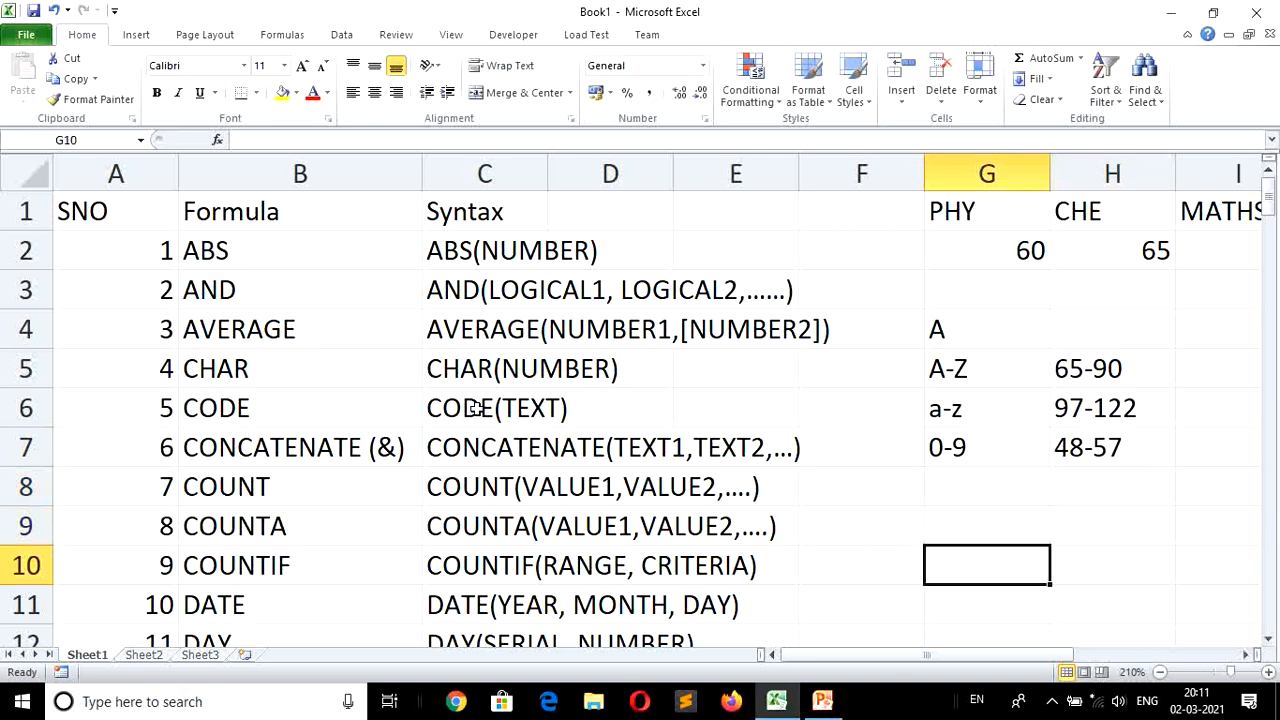
text(=ch)
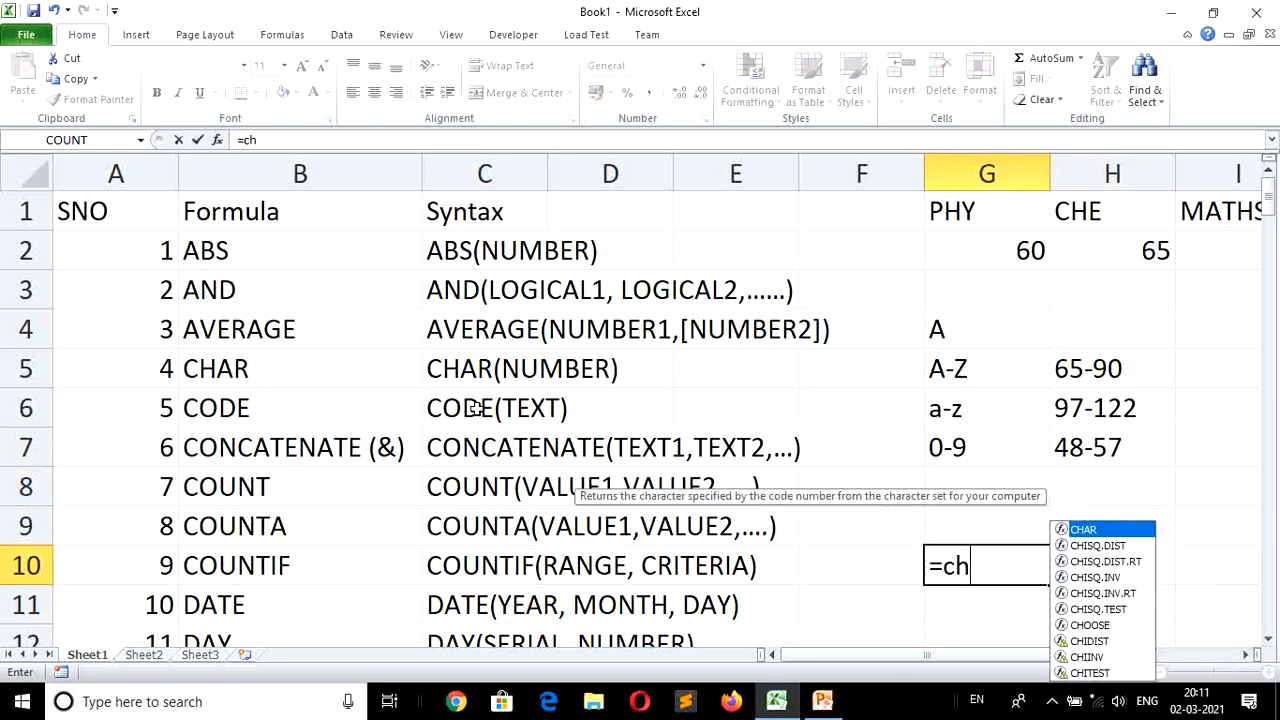
text(ar()
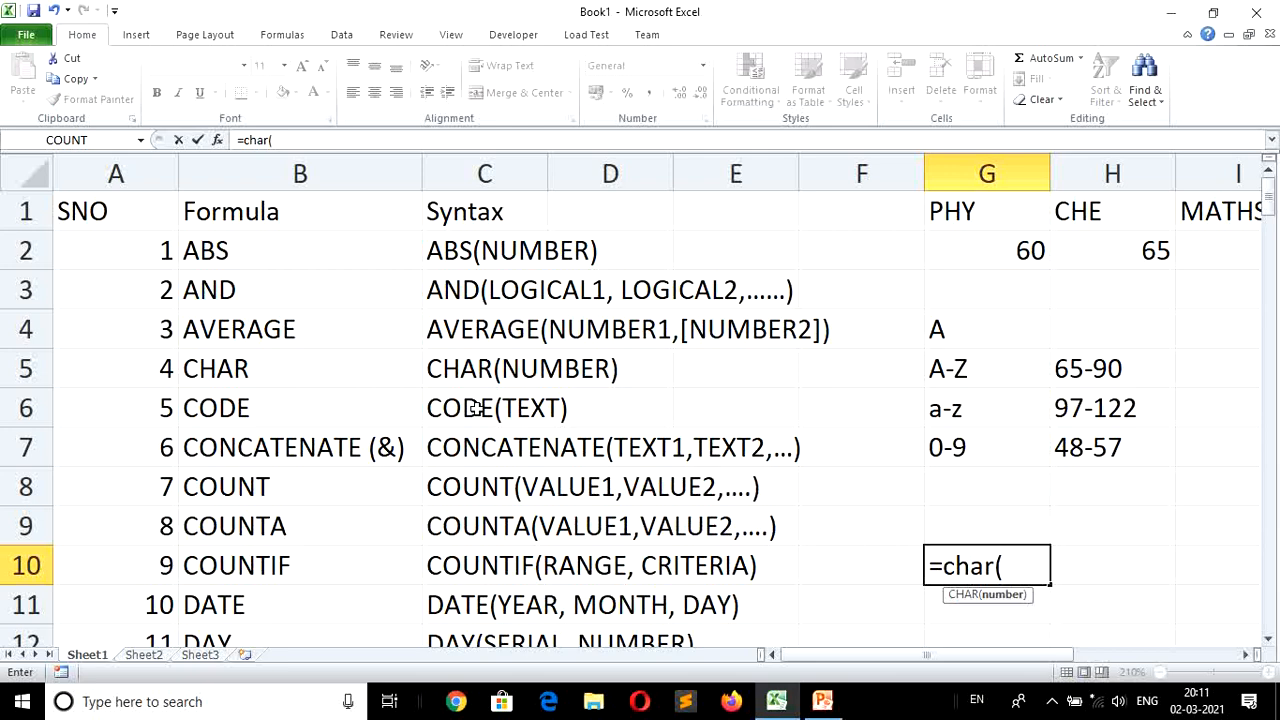
text(98))
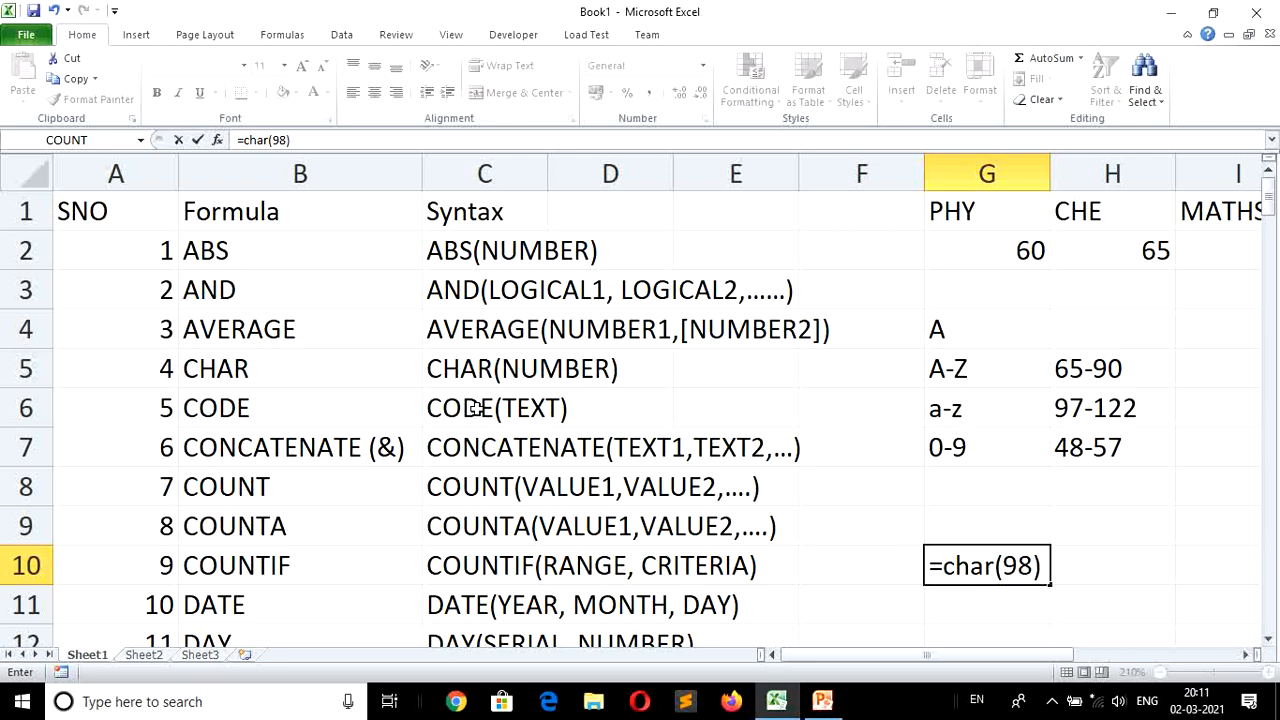
key(Return)
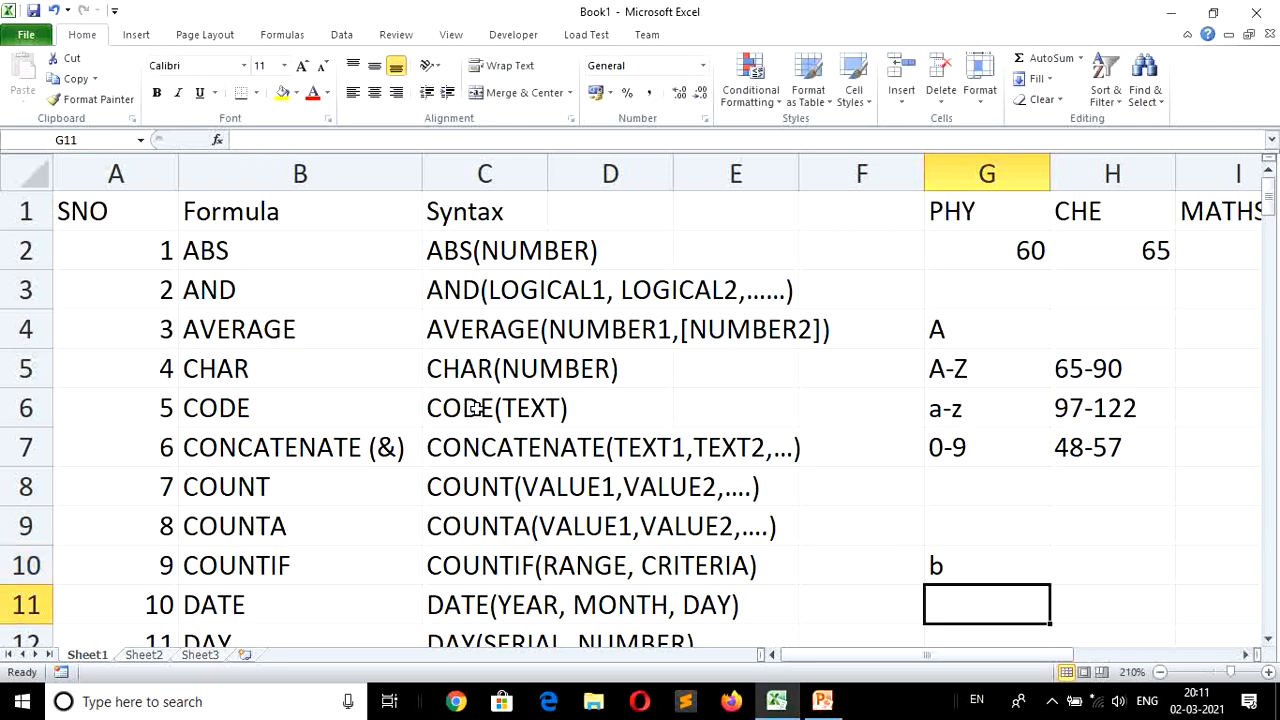
Enter the formula =CHAR(49) in G9 to get a digit from its code.
key(Up)
key(Up)
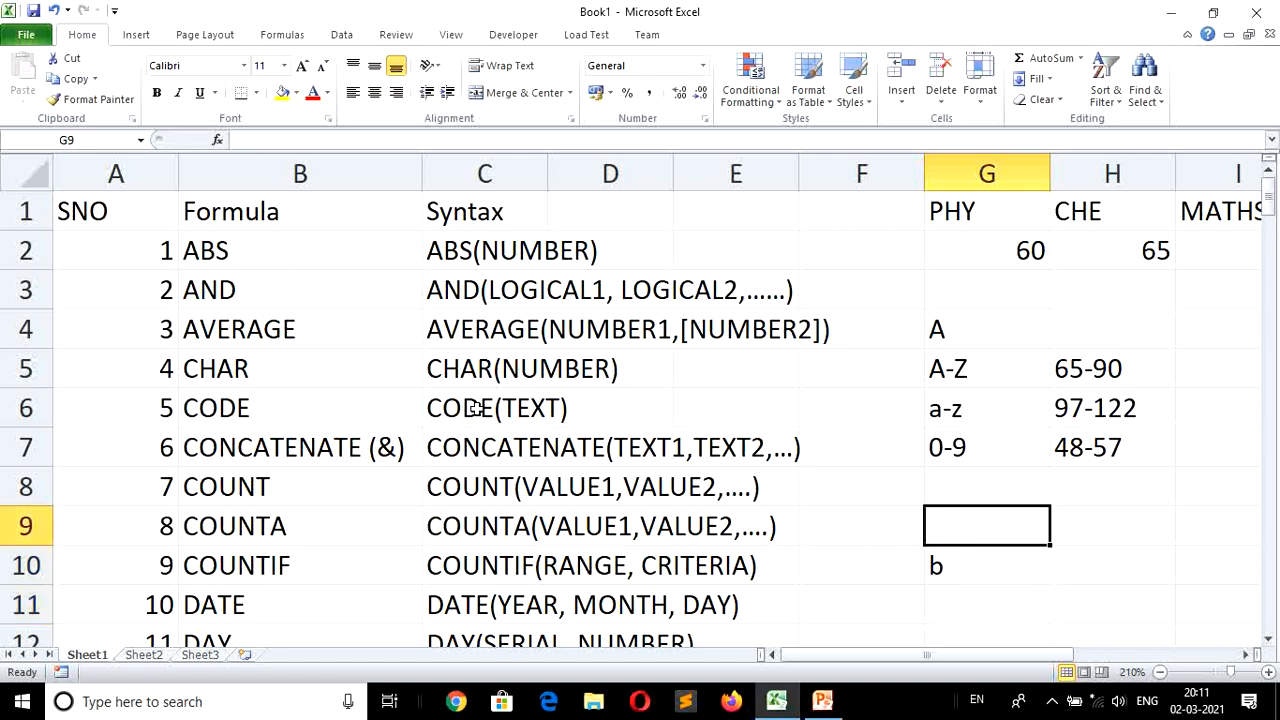
text(=ch)
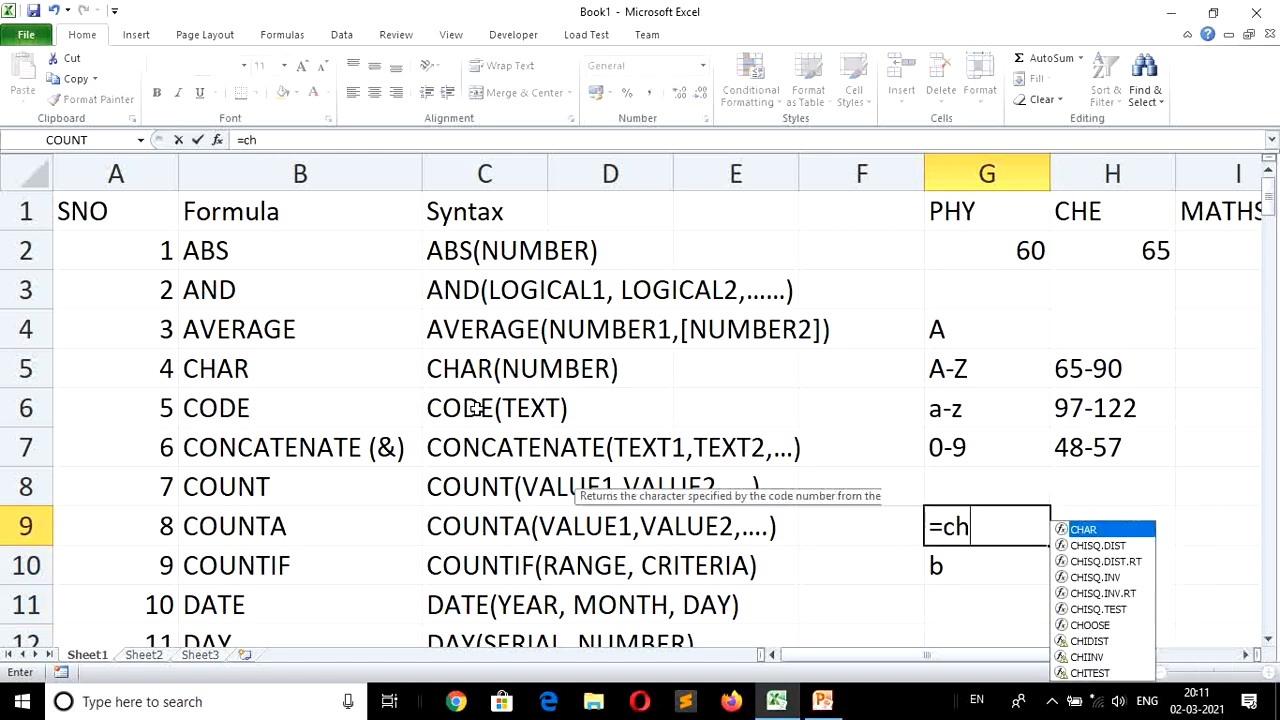
text(ar()
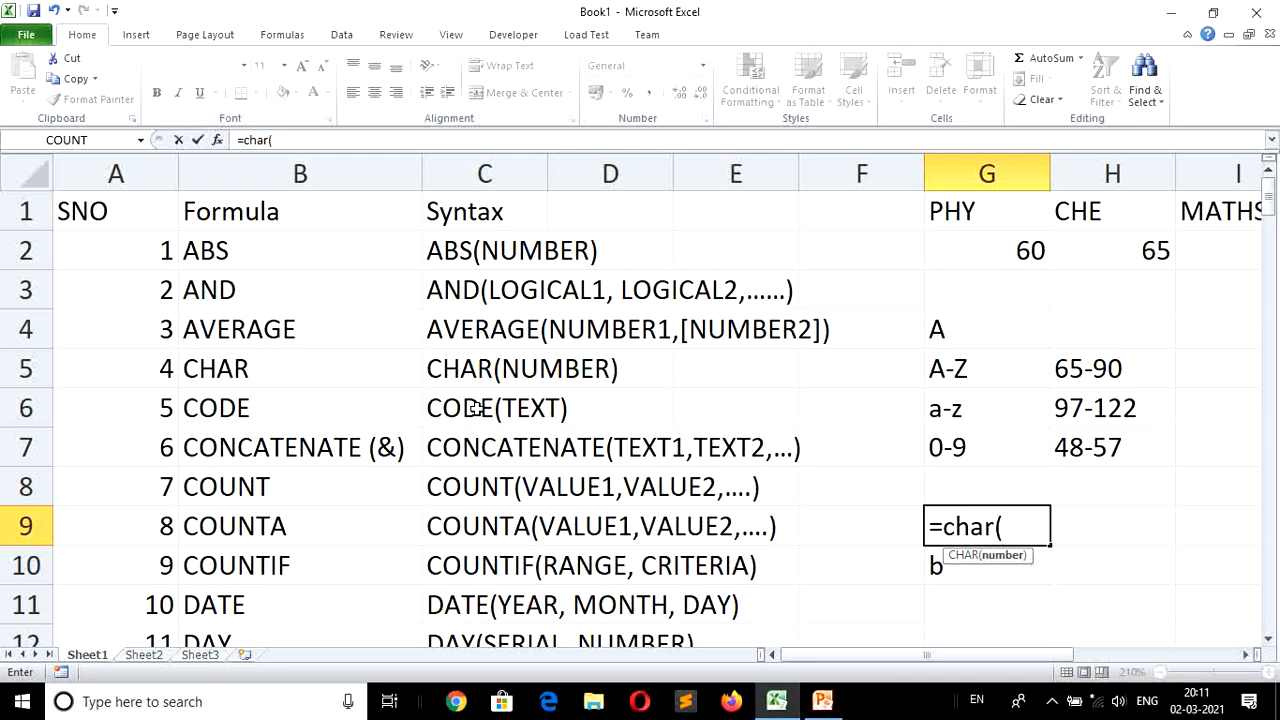
text(49))
key(Return)
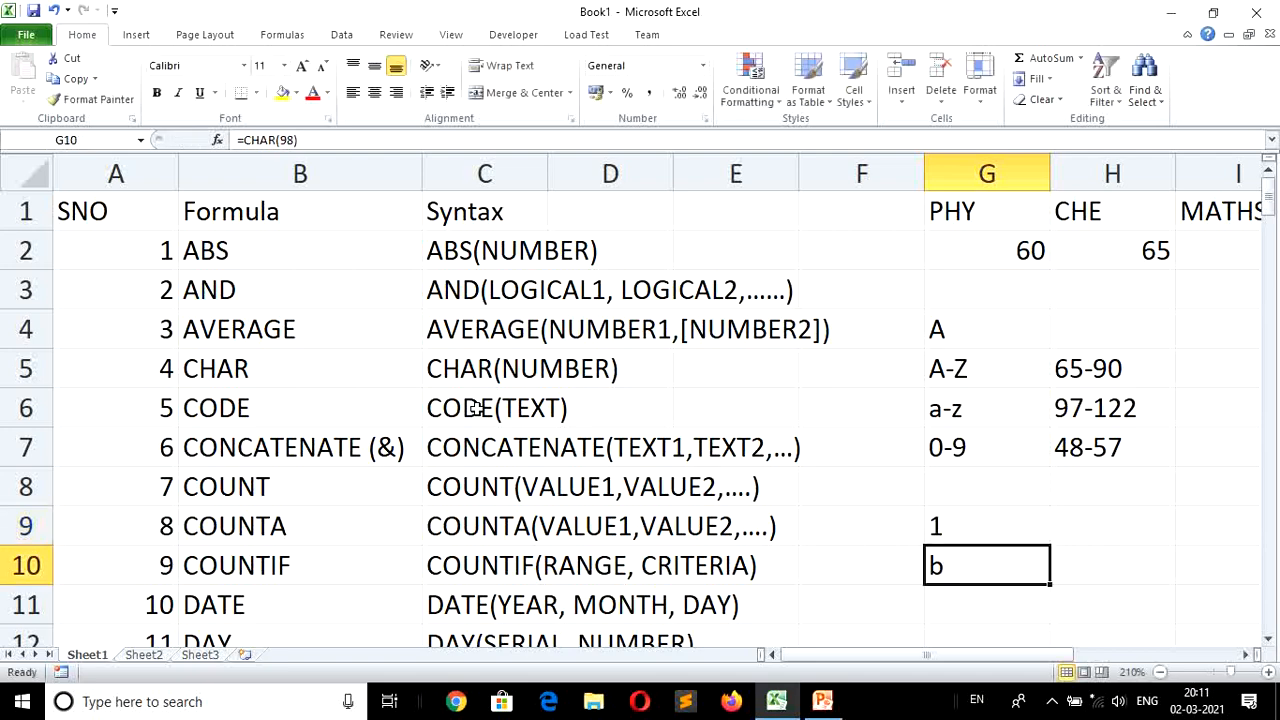
key(Down)
key(Up)
key(Up)
key(Up)
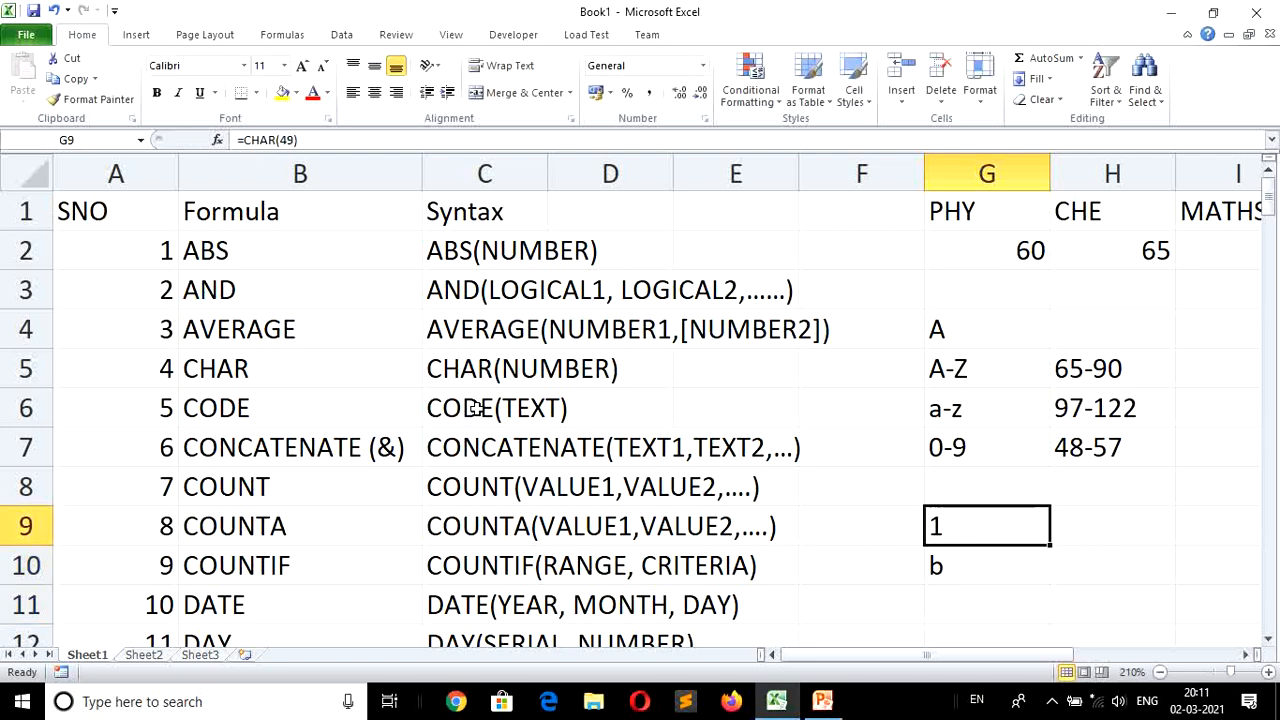
Enter the formula =CHAR(57) in cell G8.
text(=)
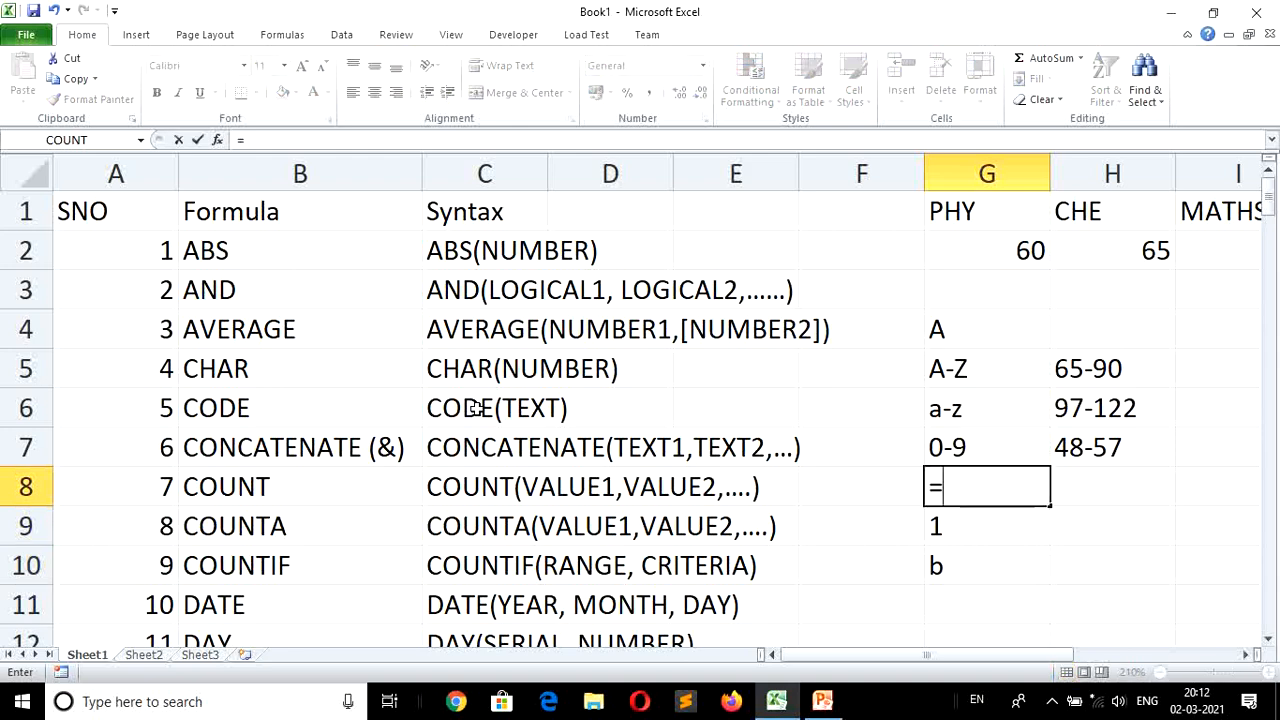
text(char(7)
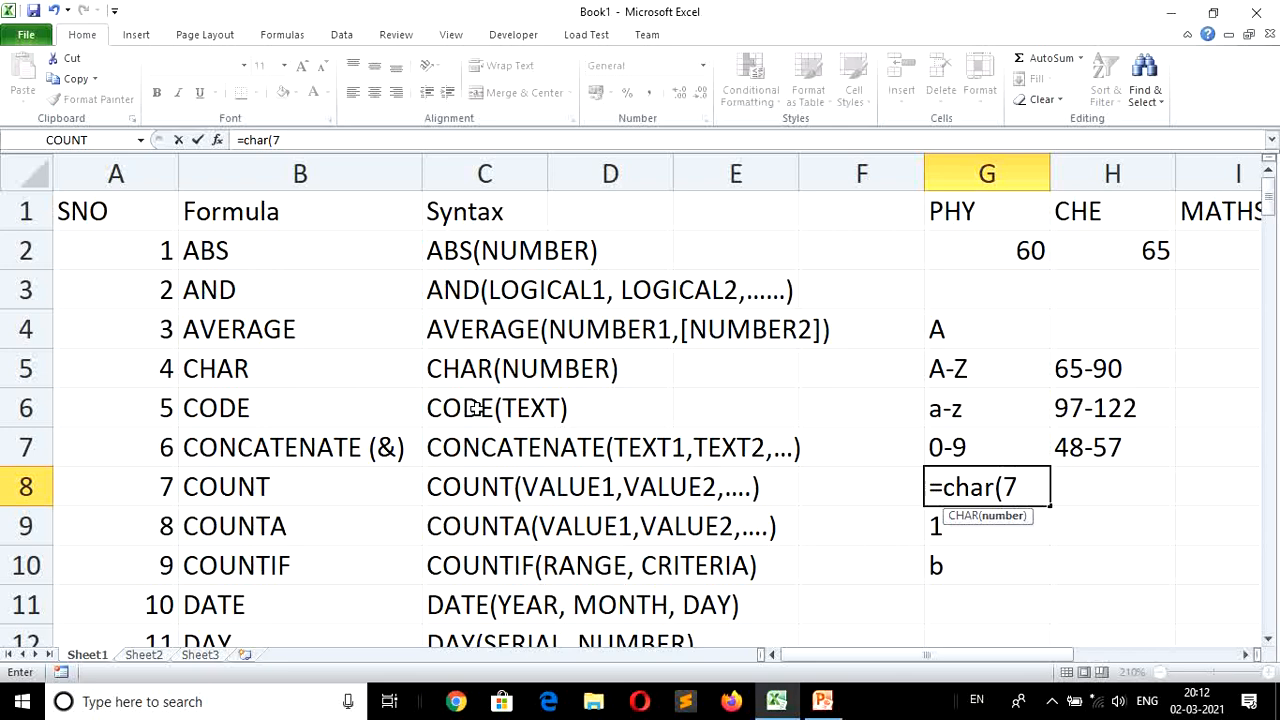
key(BackSpace)
text(57))
key(Return)
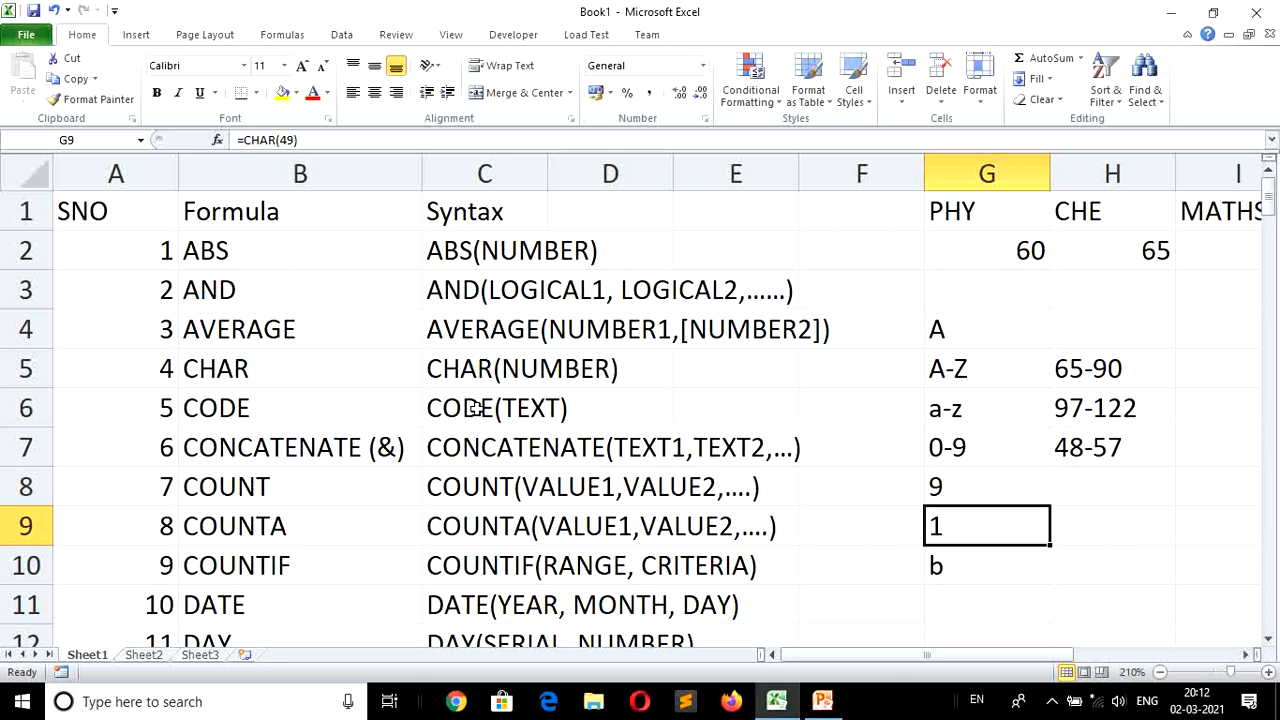
Review the CHAR example cells in column G, from G11 back up to G4.
key(Down)
key(Down)
scroll(478, 408, down, 1)
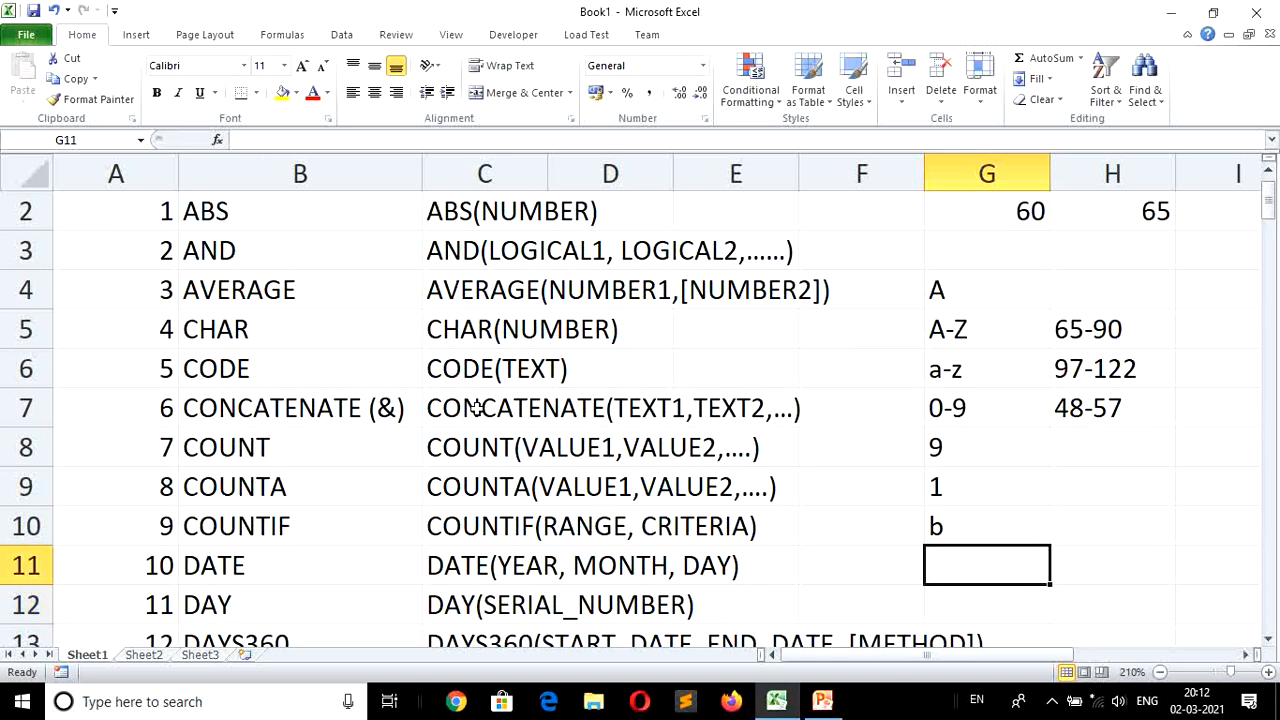
key(Up)
key(Up)
key(Up)
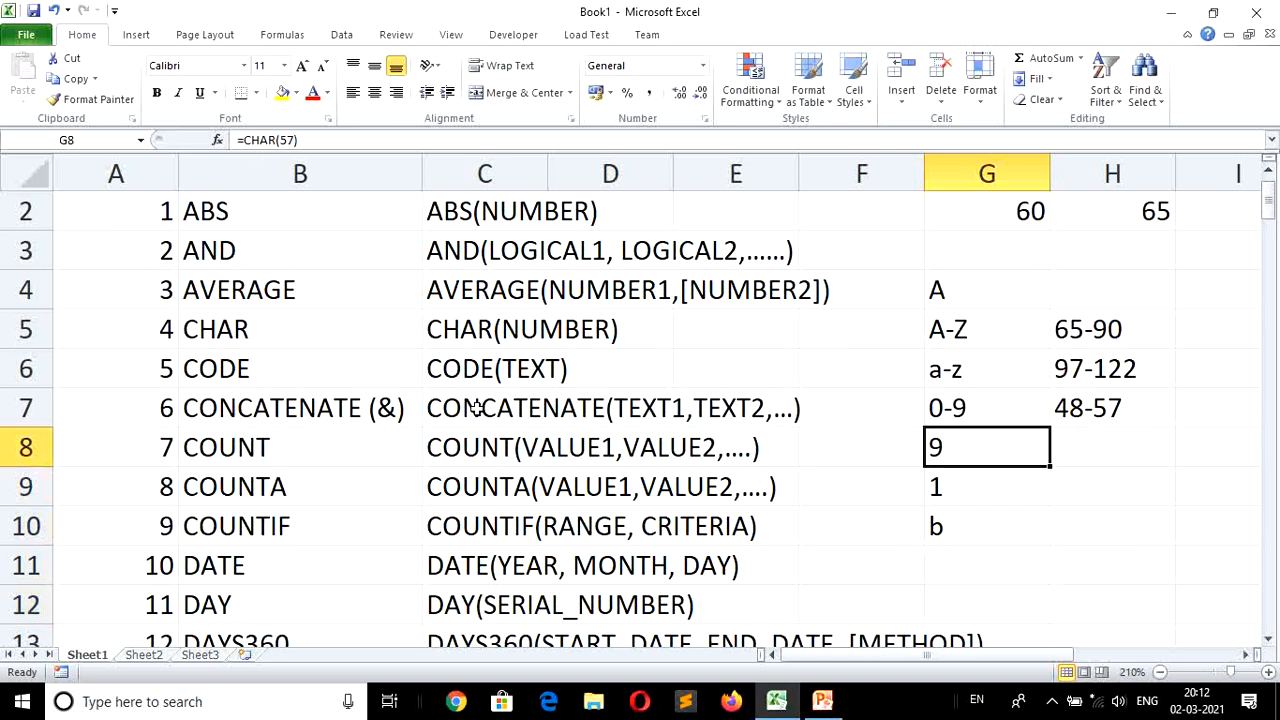
key(Up)
key(Up)
key(Up)
key(Up)
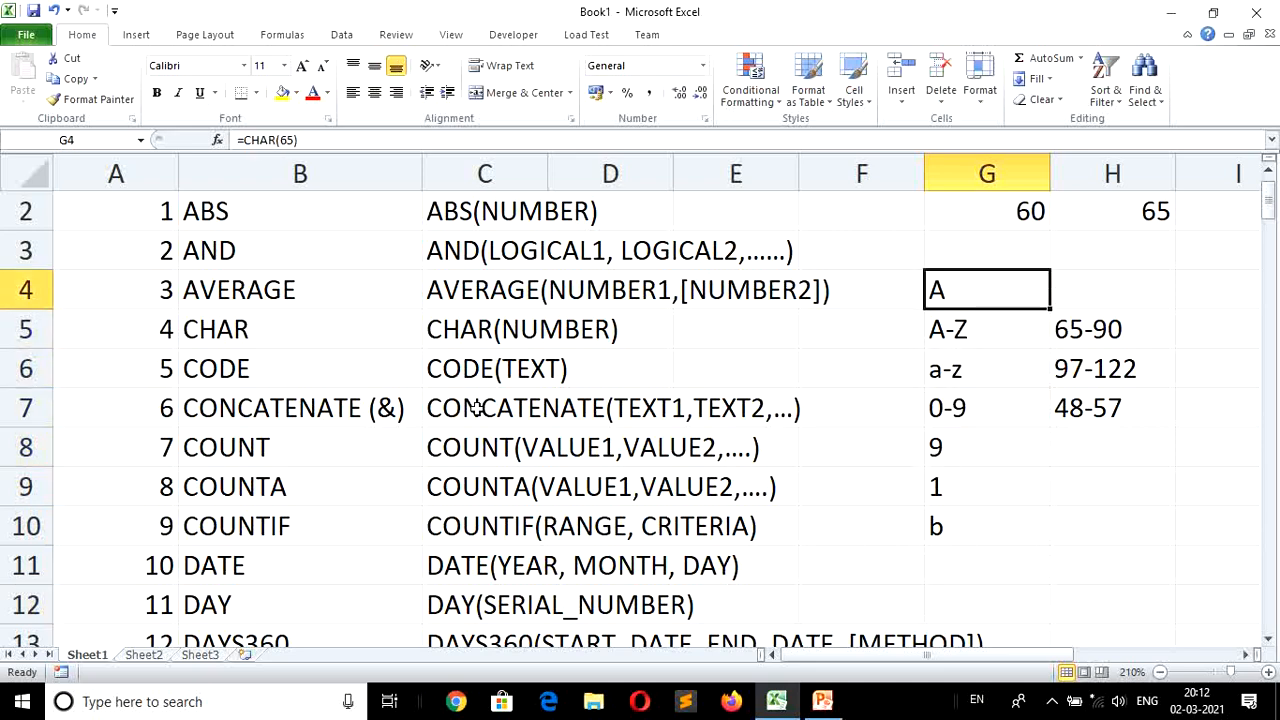
Try the formula =CHAR(7) in the empty cell G11, and clear that cell again.
key(Down)
key(Down)
key(Down)
key(Down)
key(Down)
key(Down)
key(Down)
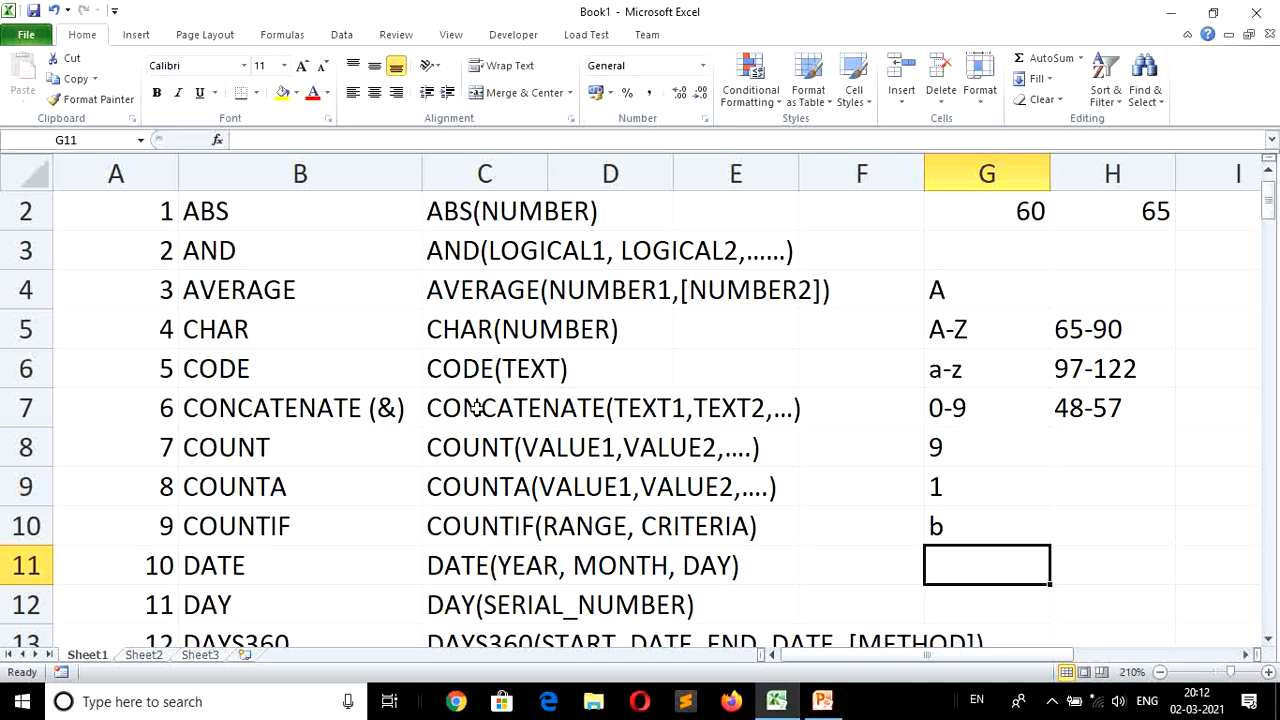
text(=c)
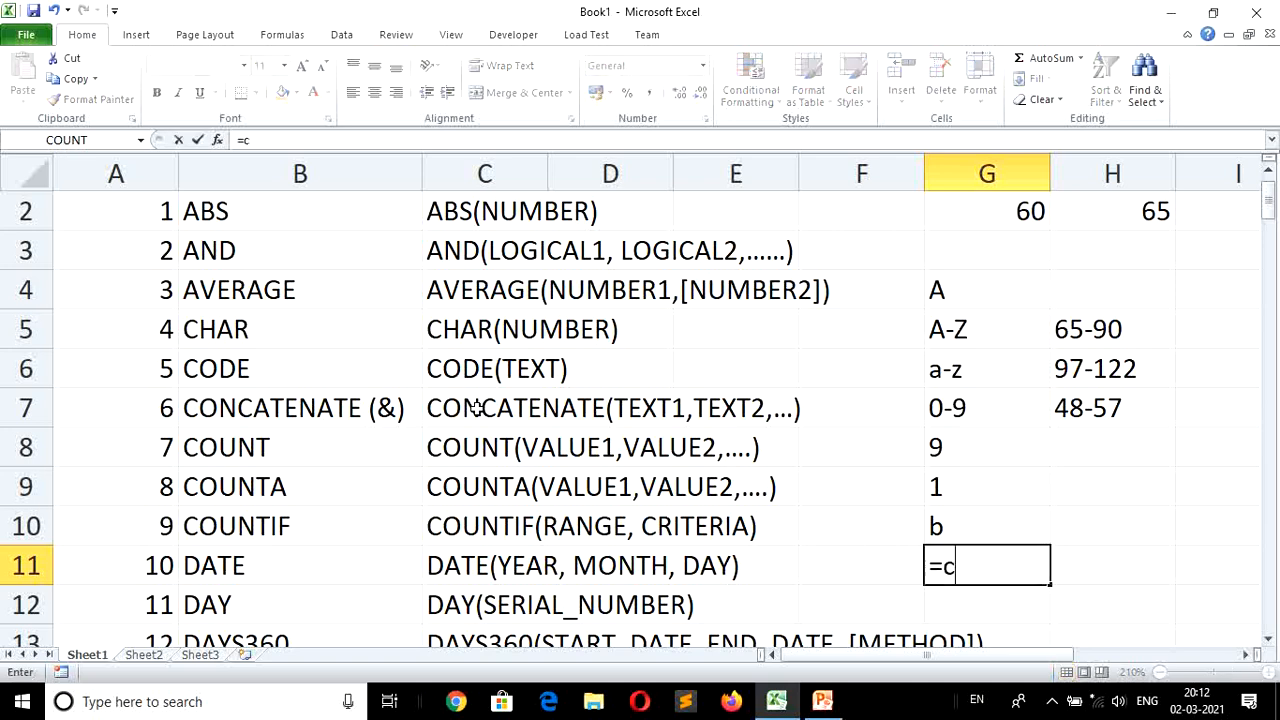
text(har()
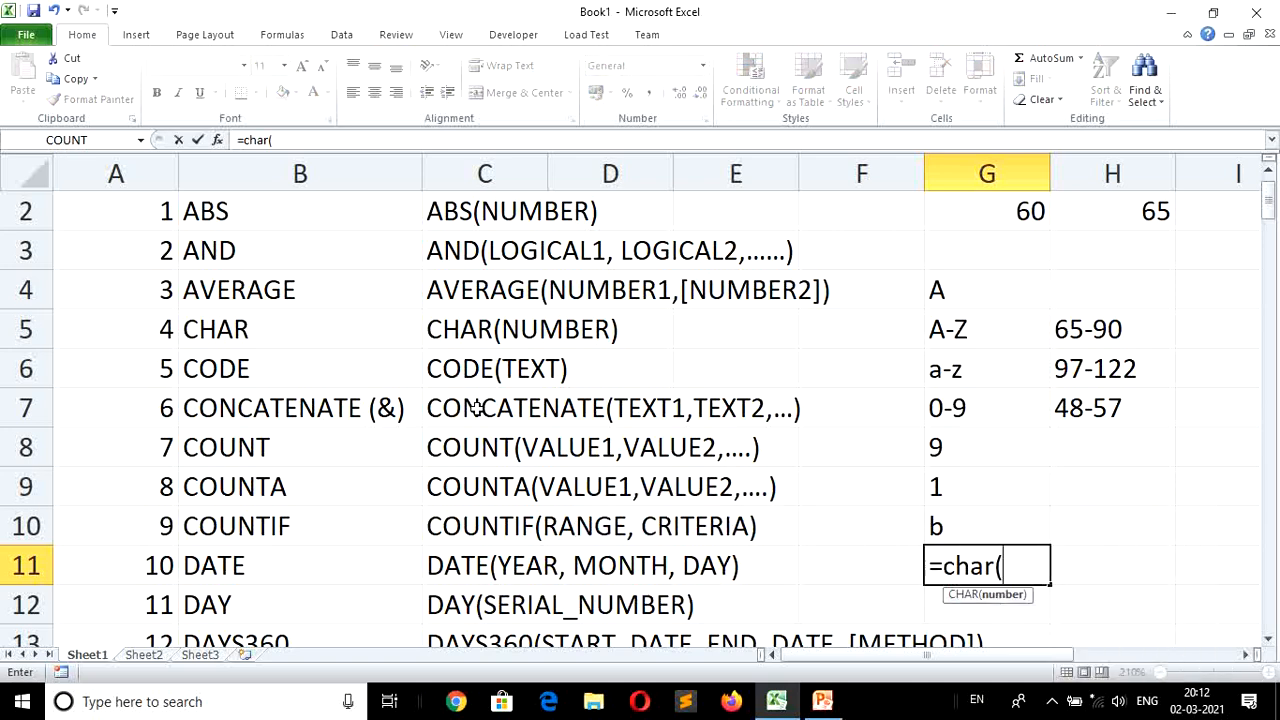
text(7))
key(Return)
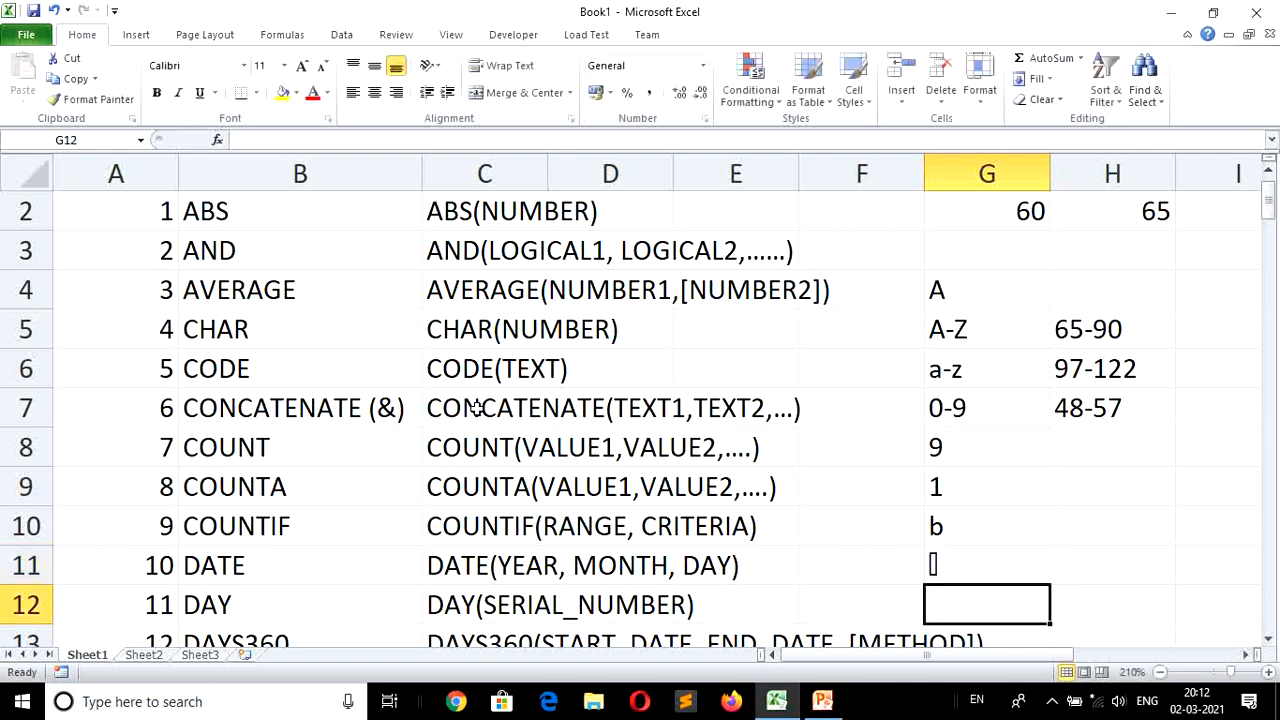
key(Up)
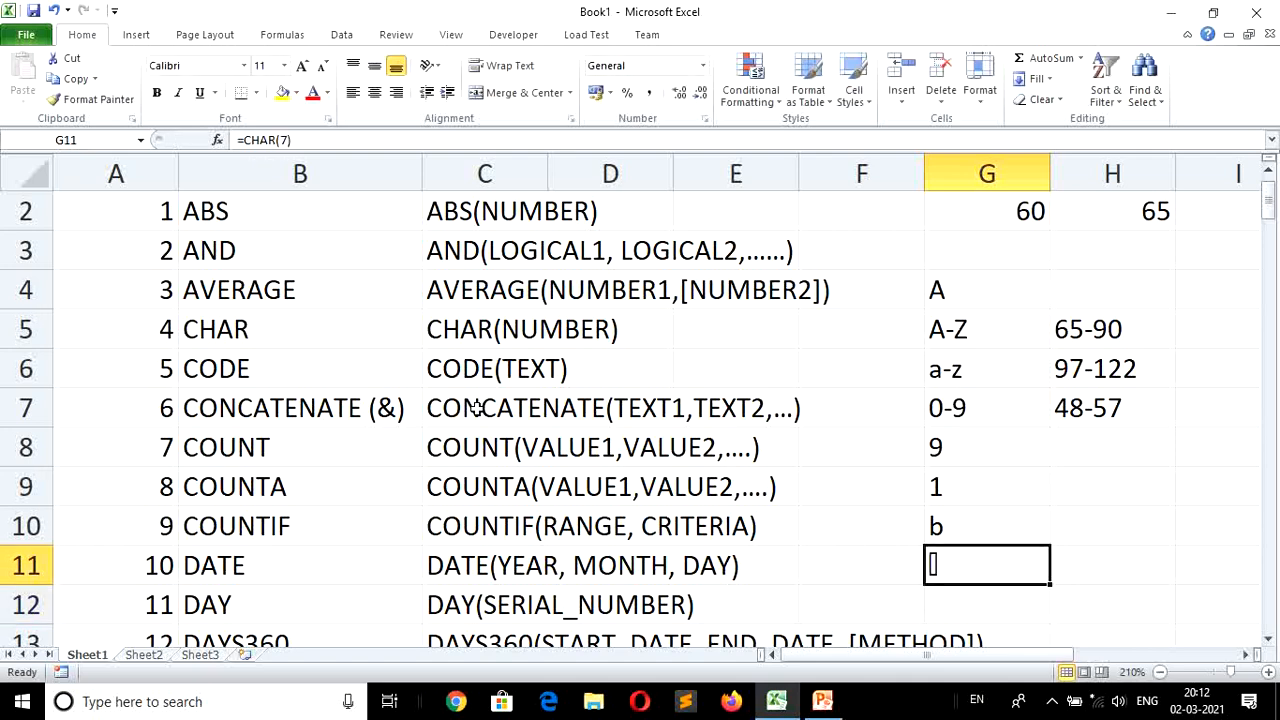
key(Delete)
Clear the CHAR examples and code ranges from cells G4:H10.
key(Up)
key(Up)
key(Up)
key(Up)
key(Up)
key(Up)
key(Up)
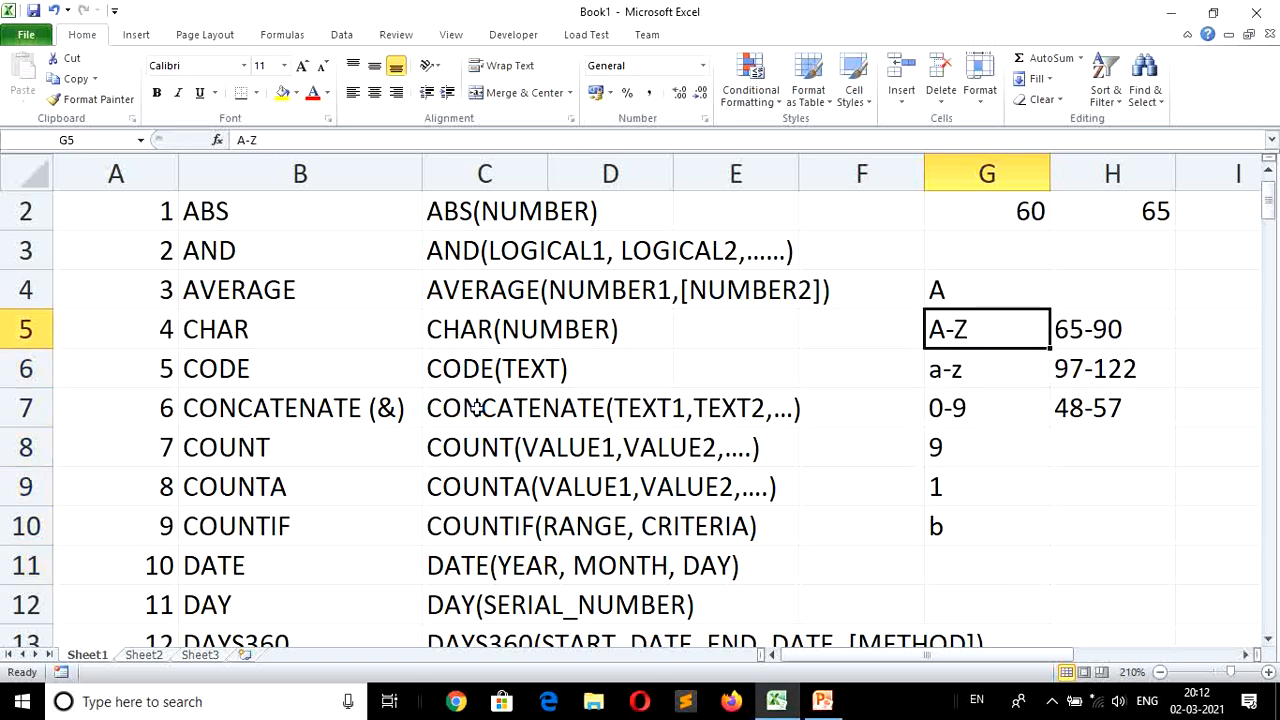
key(shift+Right)
key(shift+Down)
key(shift+Down)
key(shift+Down)
key(shift+Down)
key(shift+Down)
key(shift+Down)
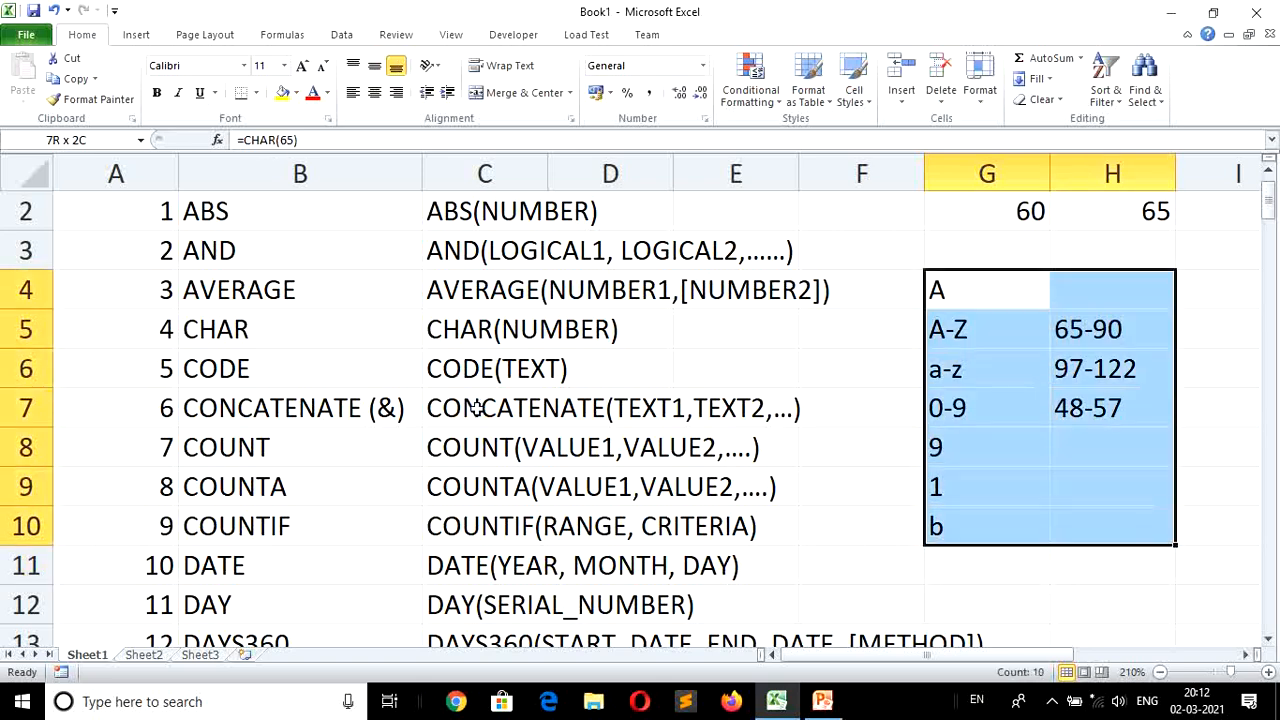
key(Delete)
Clear the PHY, CHE, MATHS and AVERAGE example from cells G1:J2.
key(Up)
key(Up)
key(Up)
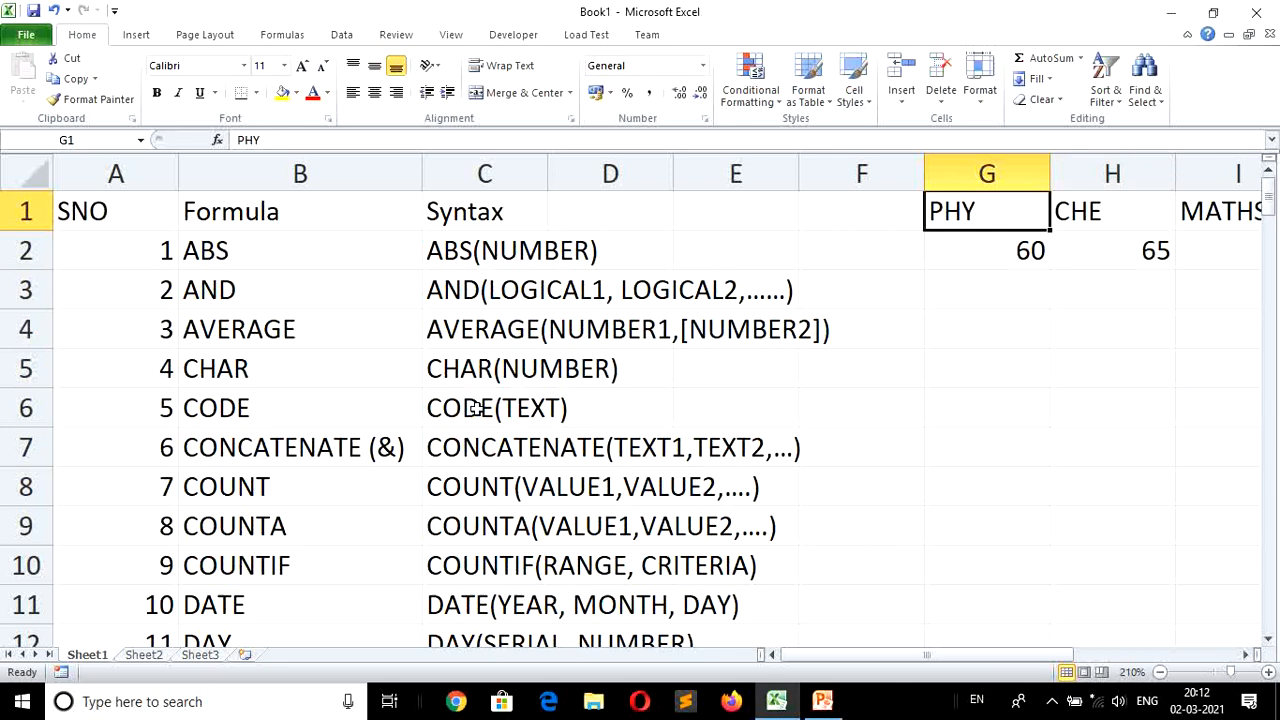
key(shift+Right)
key(shift+Right)
key(shift+Right)
key(shift+Down)
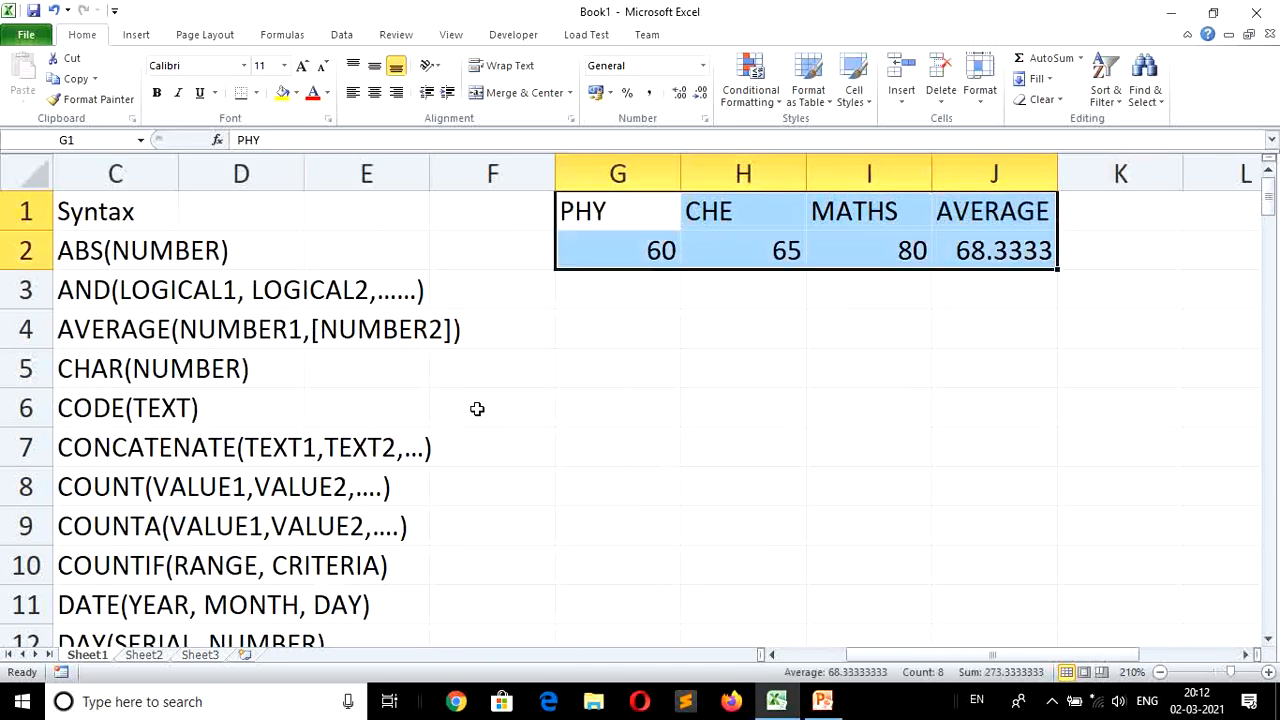
key(Delete)
Go to the CODE entry in cell B6 of the Formula column.
key(Down)
key(Left)
key(Left)
key(Left)
key(Left)
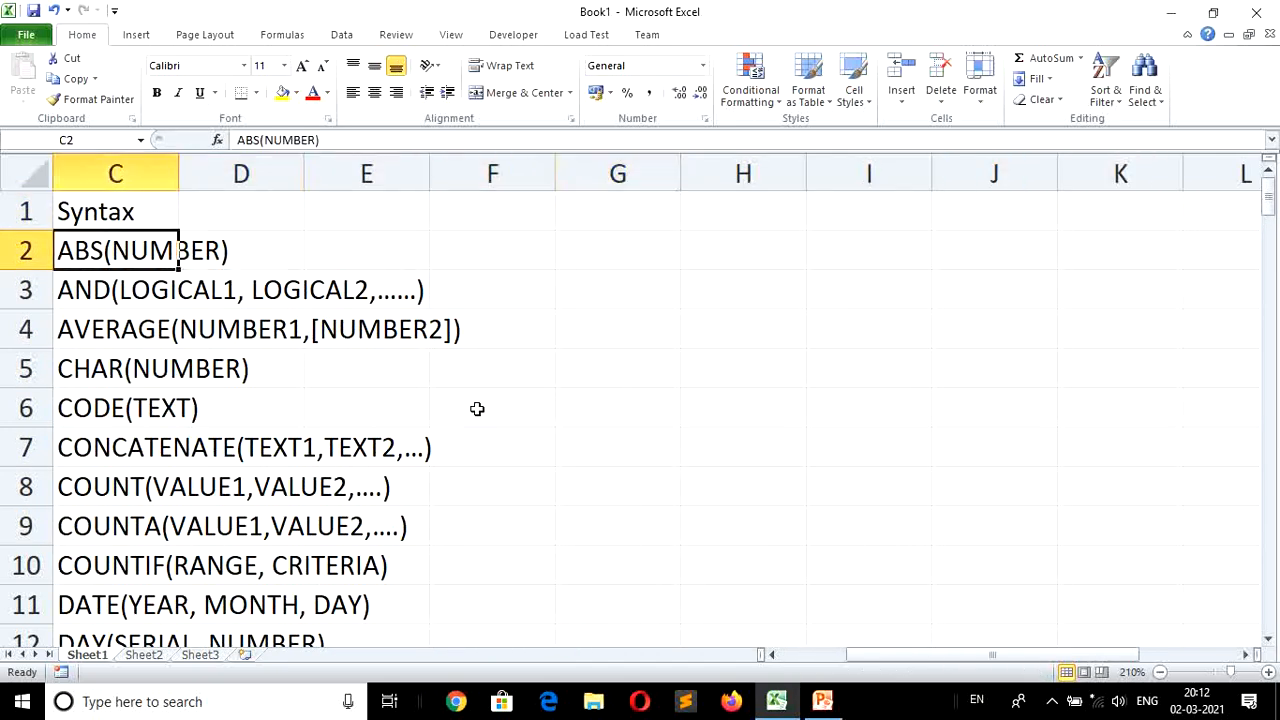
key(Left)
key(Down)
key(Down)
key(Down)
key(Down)
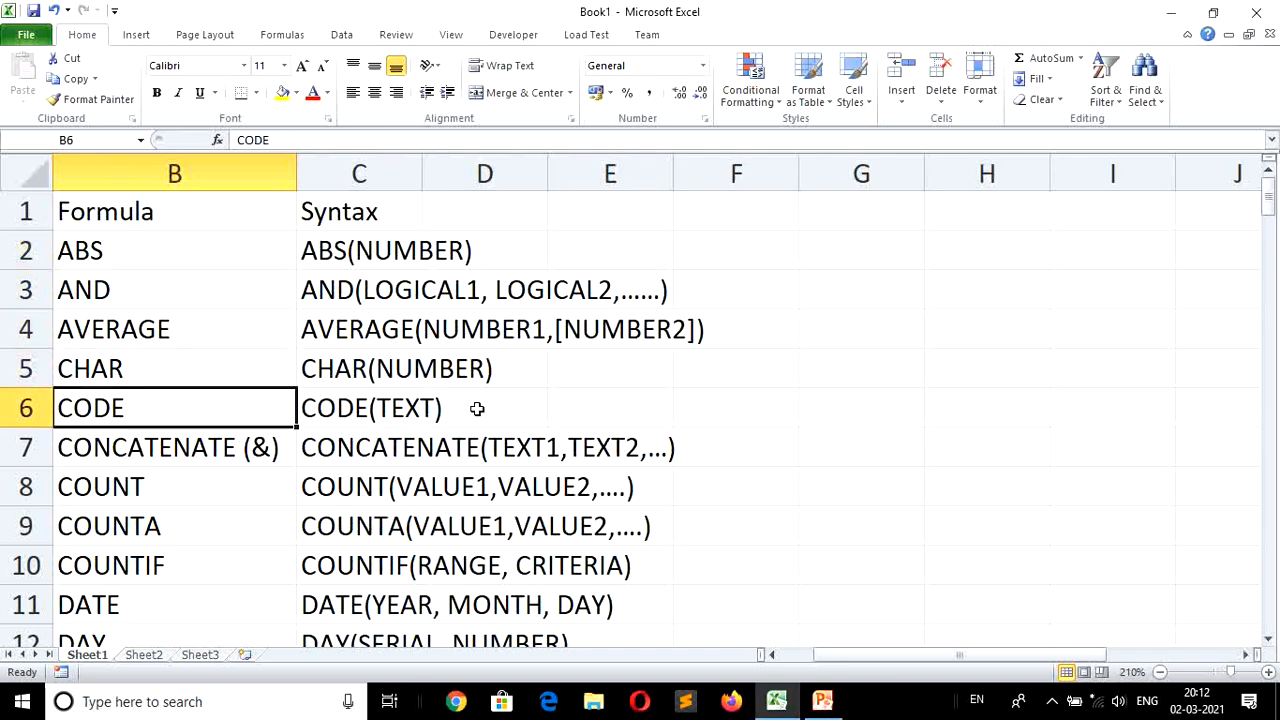
Enter the capital letter A in cell G5 as sample text for the CODE function.
key(Right)
key(Right)
key(Right)
key(Right)
key(Right)
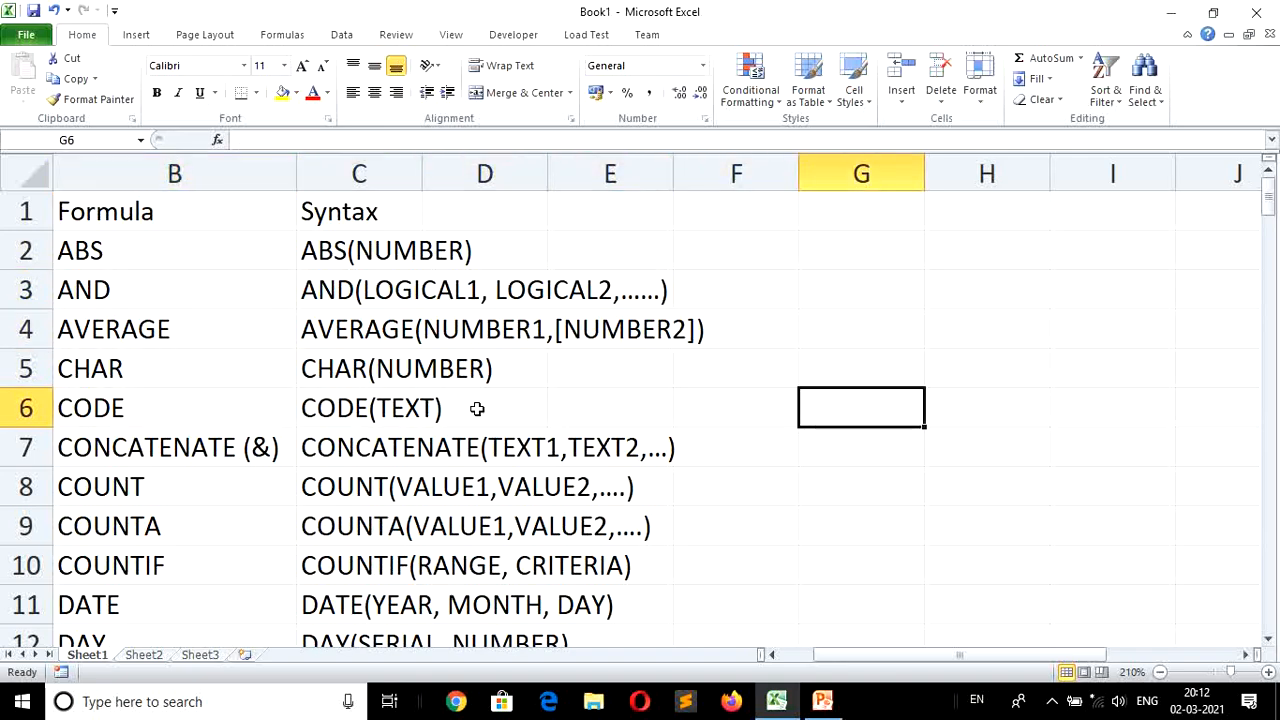
key(Up)
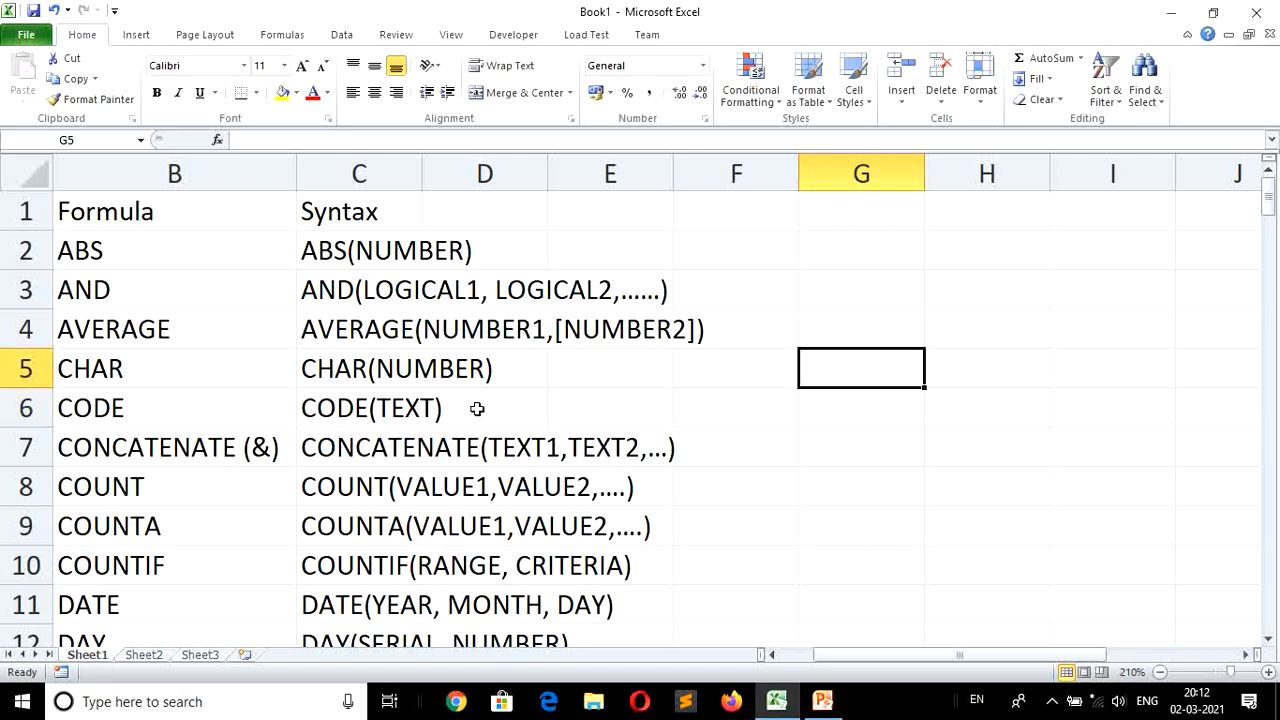
text(A)
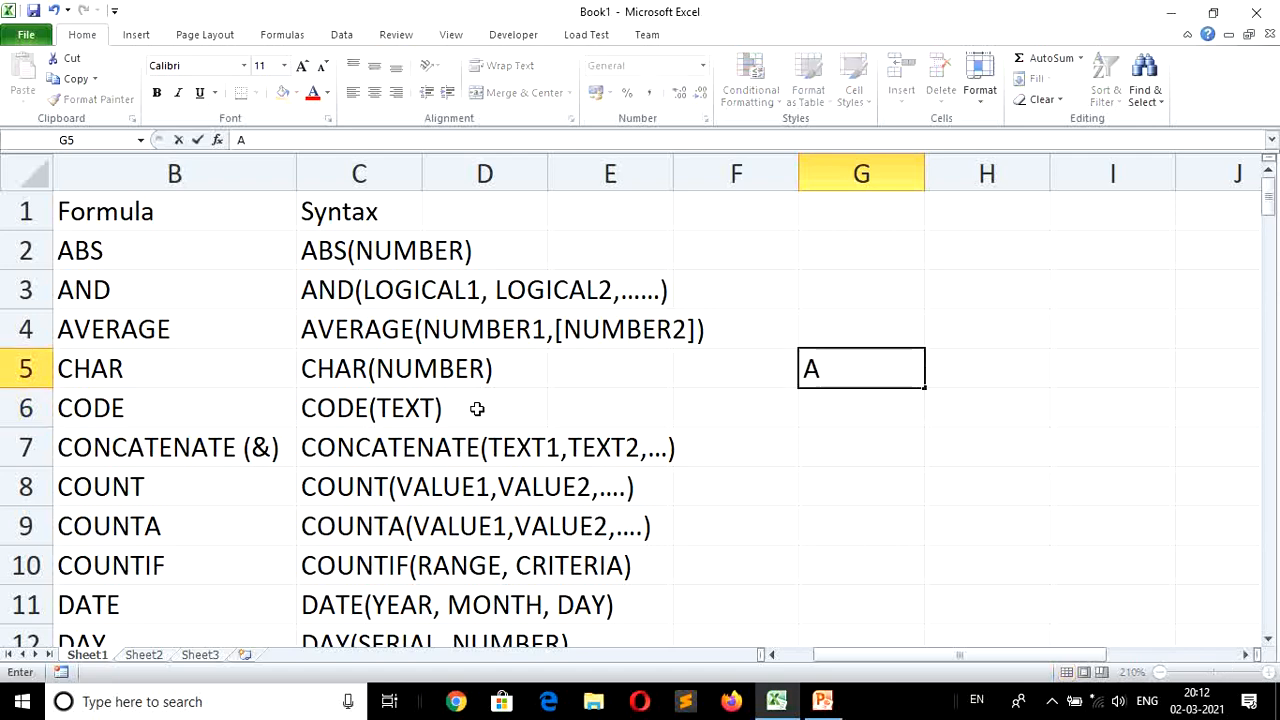
key(Return)
Enter a CODE formula in cell H5 that references the letter in G5.
key(Right)
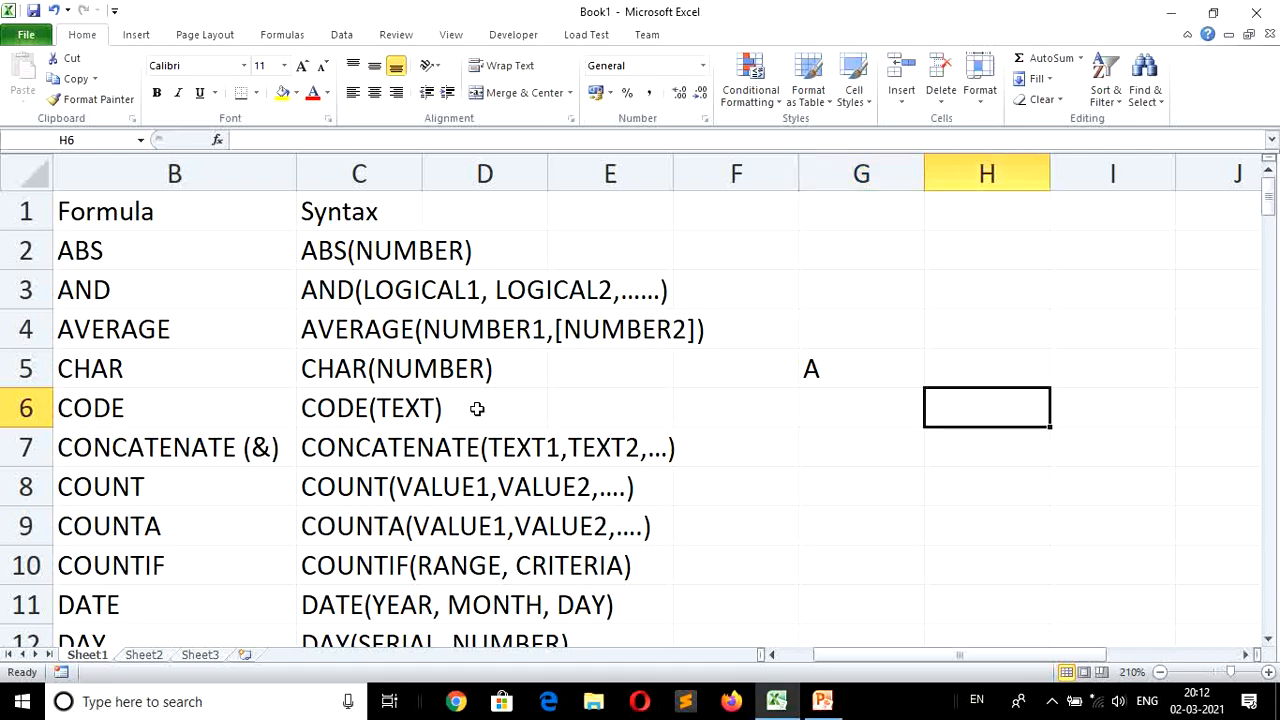
key(Up)
text(=)
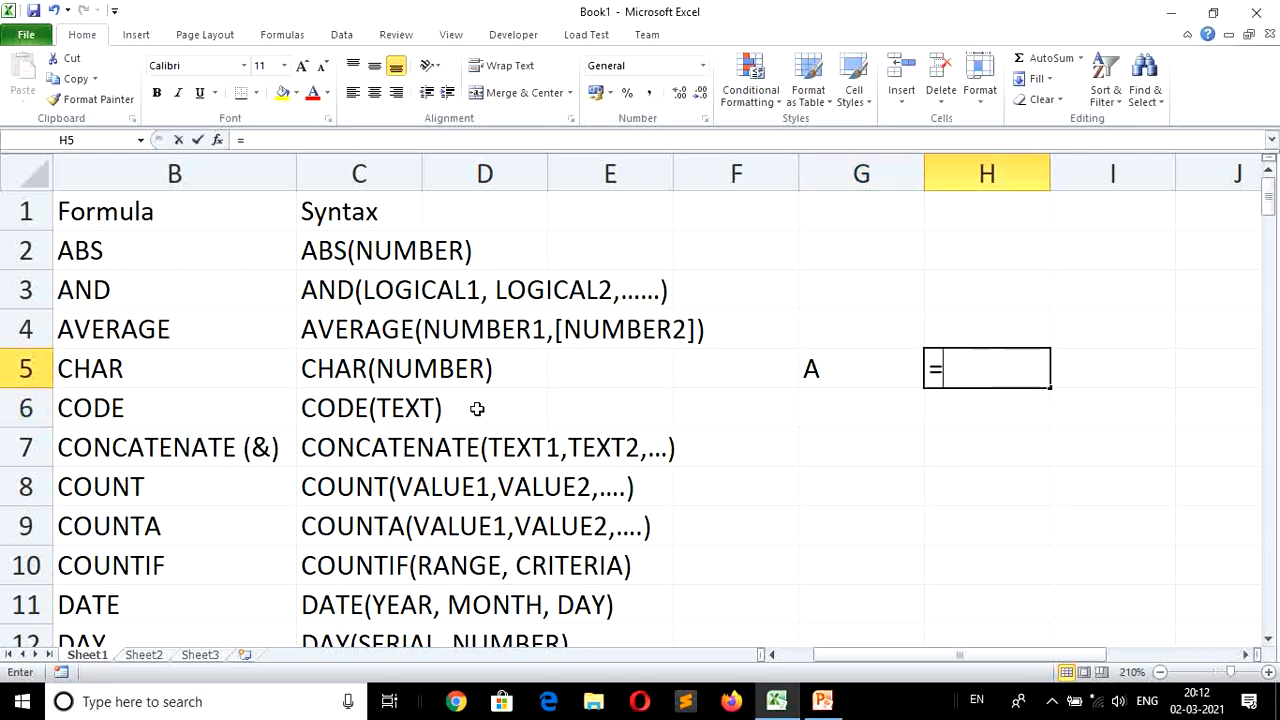
text(code()
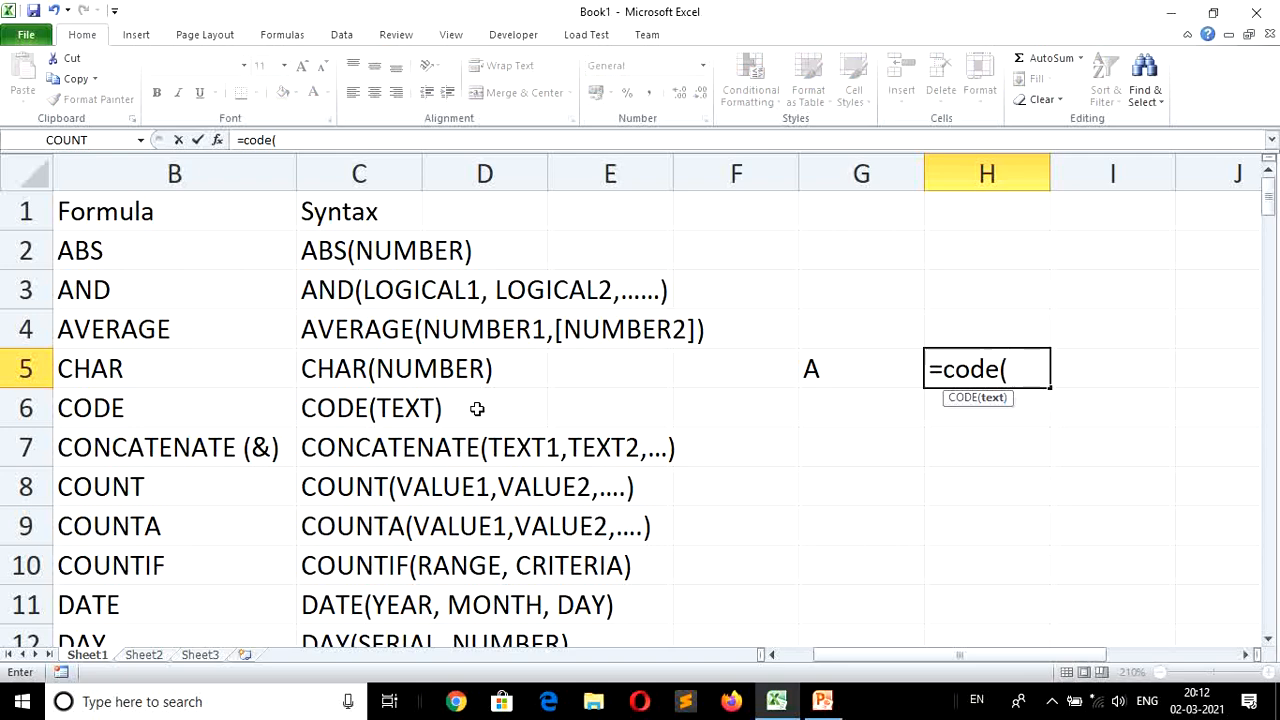
key(Left)
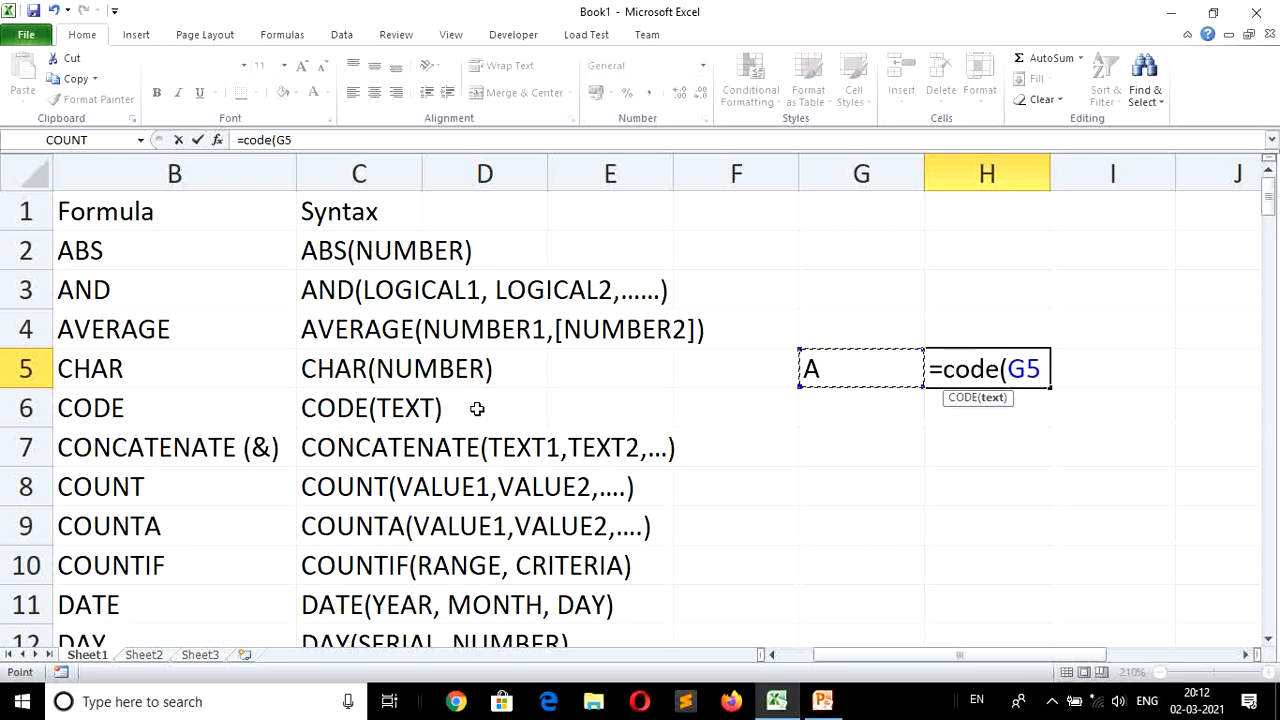
key(Return)
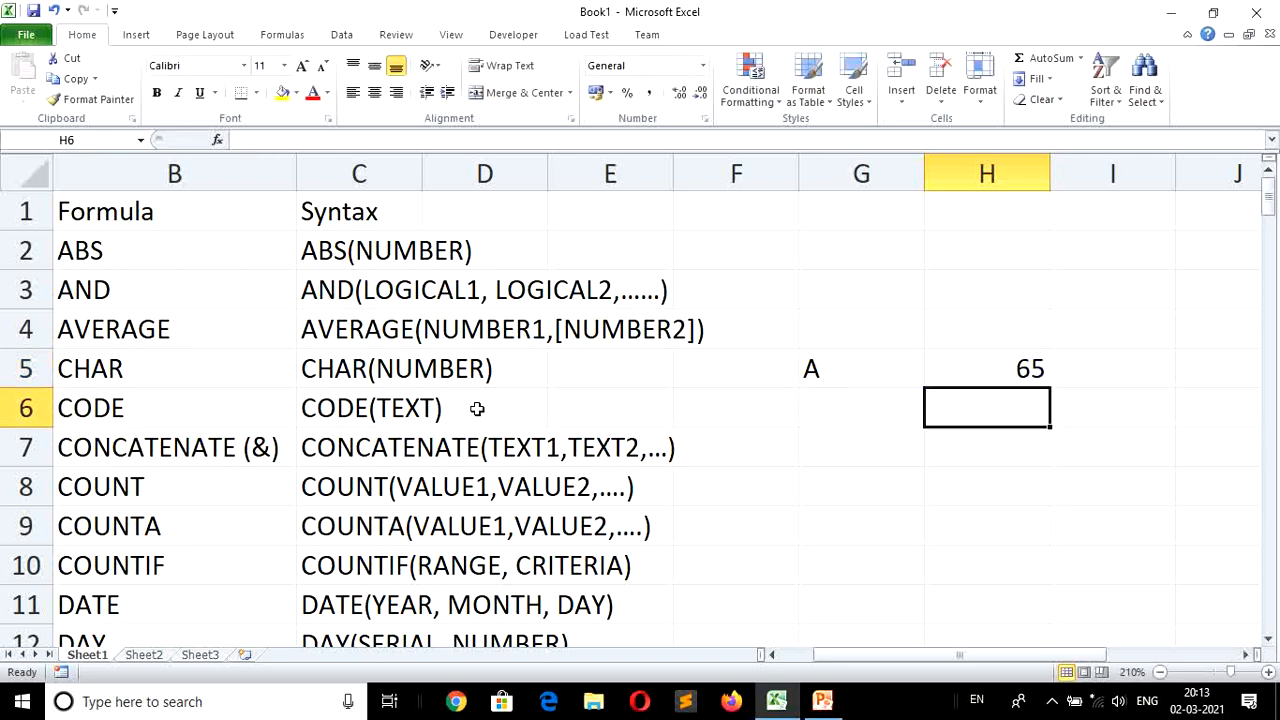
Test the CODE formula by changing G5 to capital B and then to capital Z.
key(Left)
key(Up)
text(B)
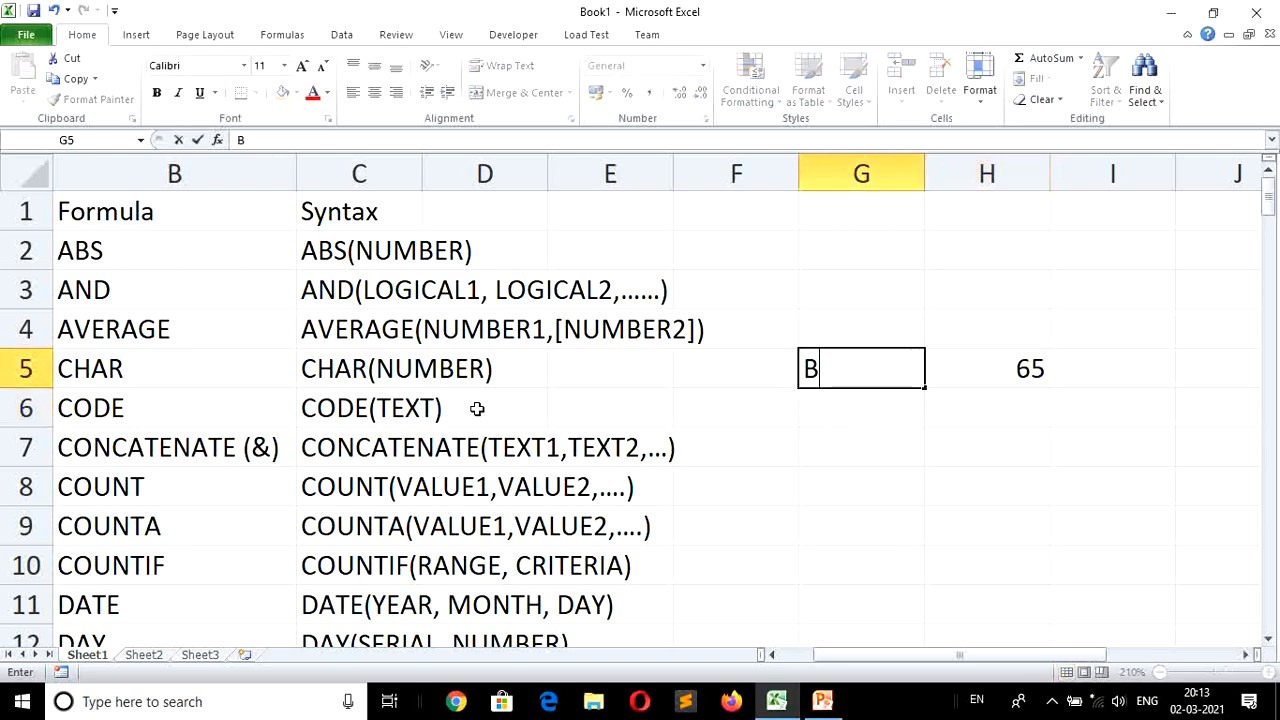
key(Return)
key(Up)
text(Z)
key(Return)
Test the CODE formula with lowercase z and then lowercase a in cell G5.
key(Up)
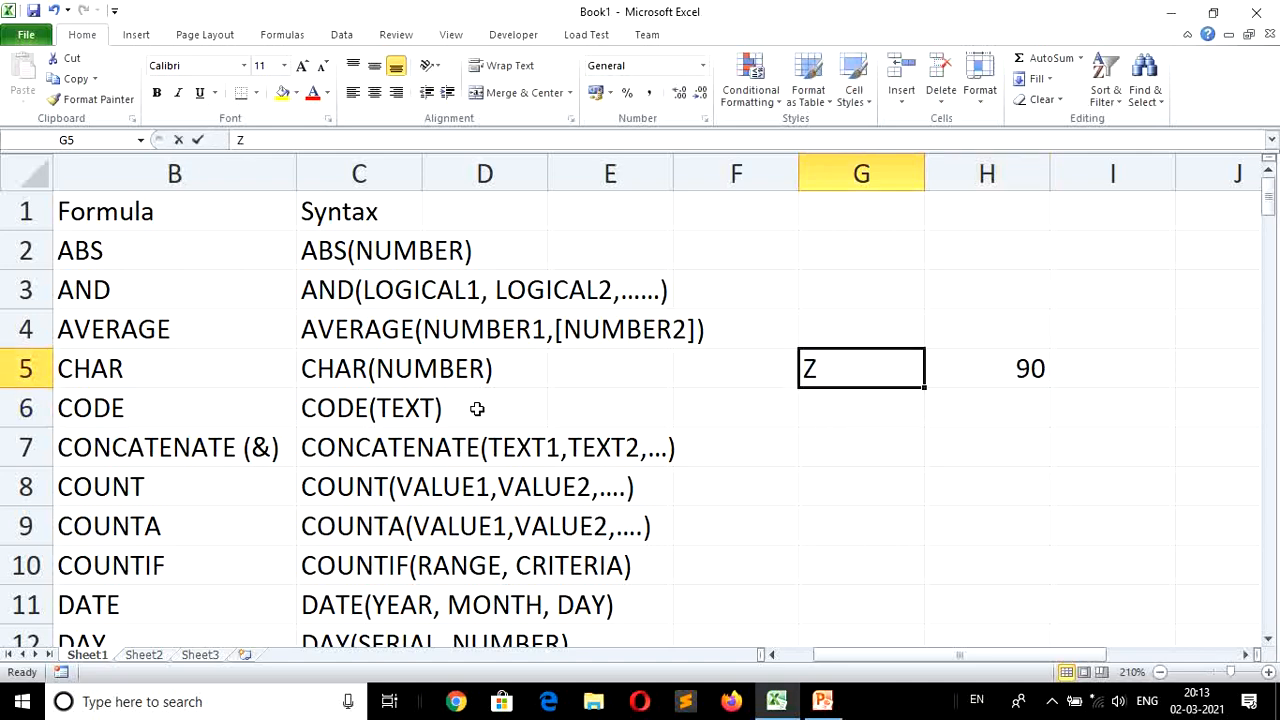
text(z)
key(Return)
key(Up)
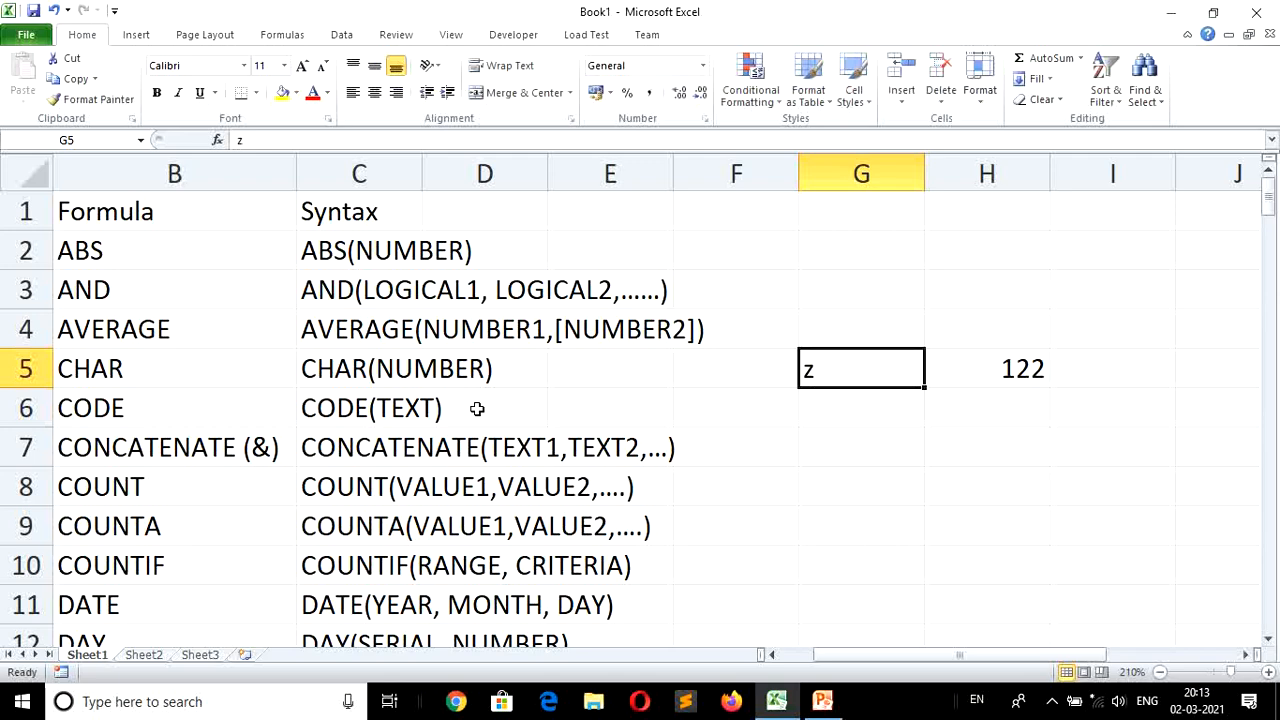
text(a)
key(Return)
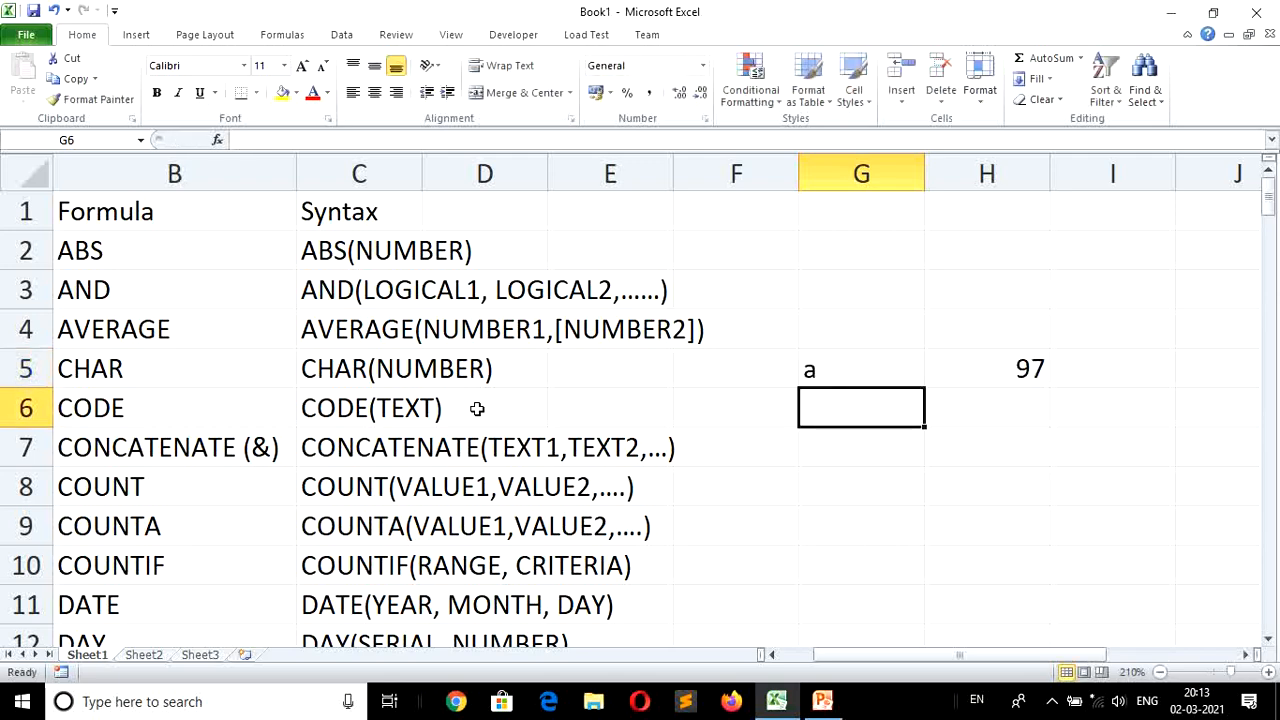
Test the CODE formula with the digits 0 and then 9 in cell G5.
key(Up)
text(0)
key(Return)
key(Up)
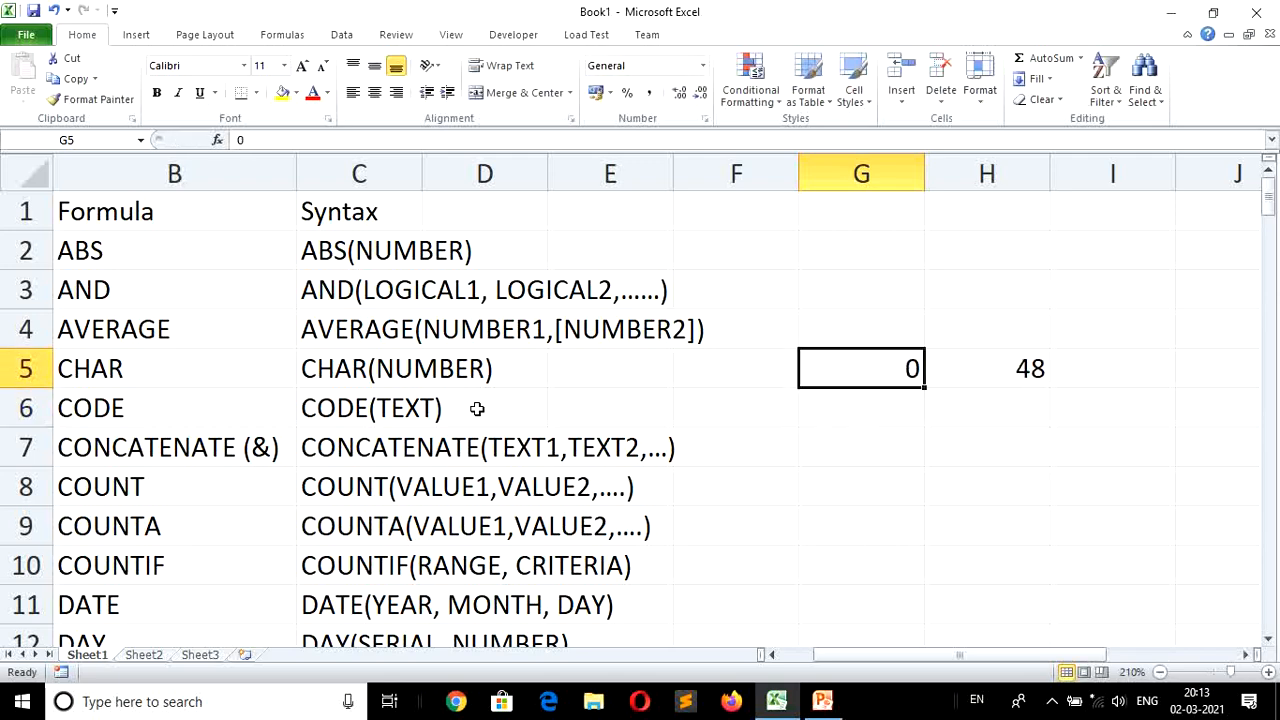
text(9)
key(Return)
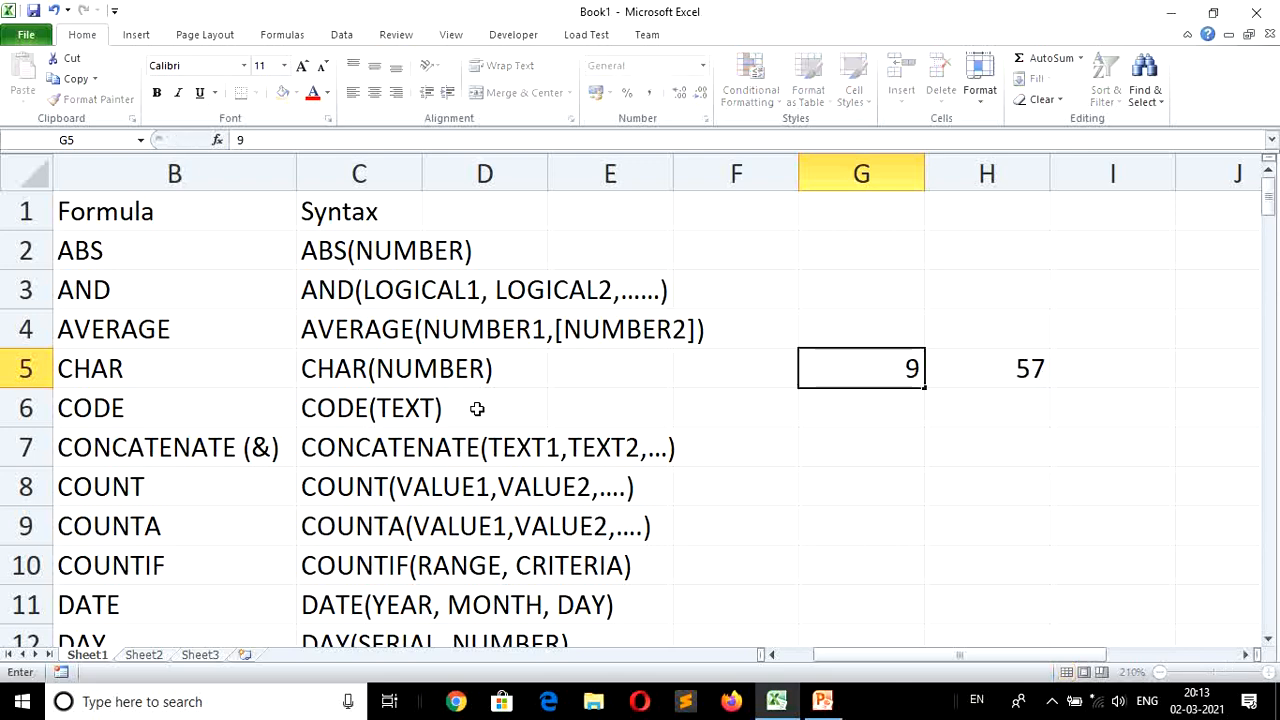
Replace the value in cell G5 with 7 to test the CODE formula.
key(Up)
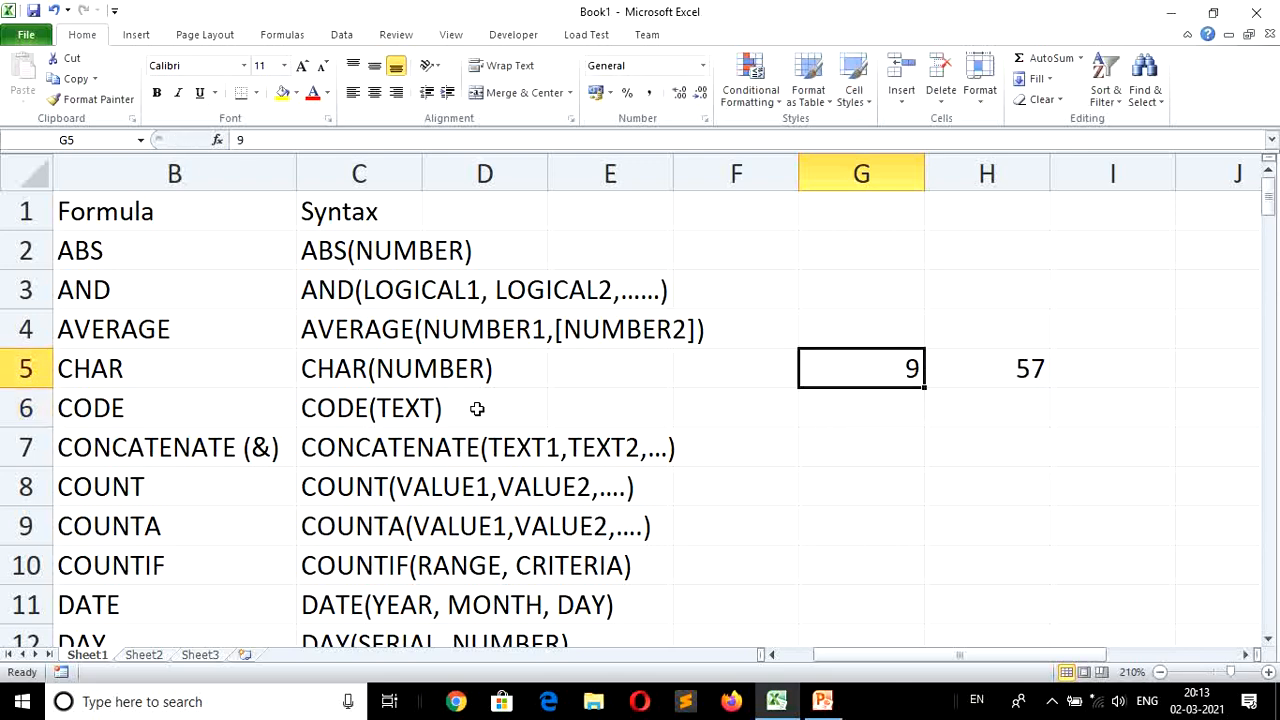
text(7)
key(Return)
key(Up)
Clear the CODE example from cells G5:H5.
key(Right)
key(Left)
key(Down)
key(Up)
key(shift+Right)
key(Delete)
key(Down)
key(Down)
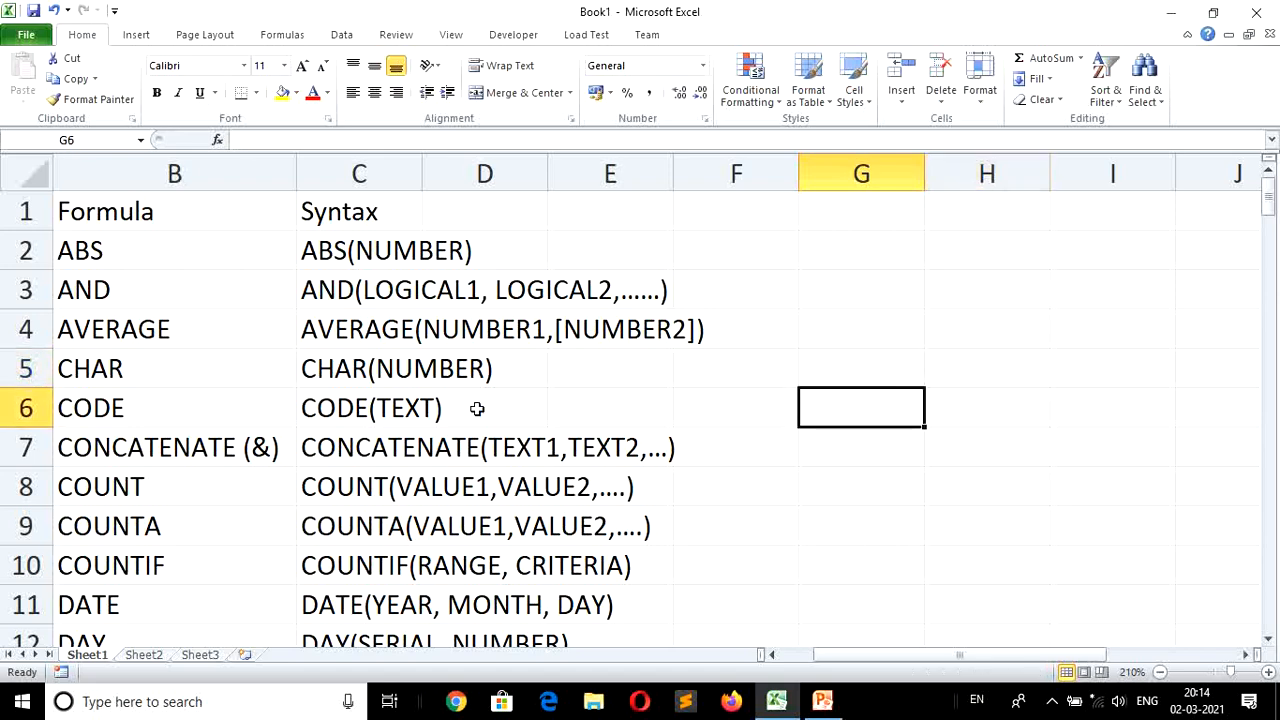
Enter the headers "first name", "last name" and "full name" in cells G1:I1.
key(Up)
key(Down)
key(Down)
key(Up)
key(Up)
key(Up)
key(Up)
key(Up)
key(Up)
key(Up)
text(f)
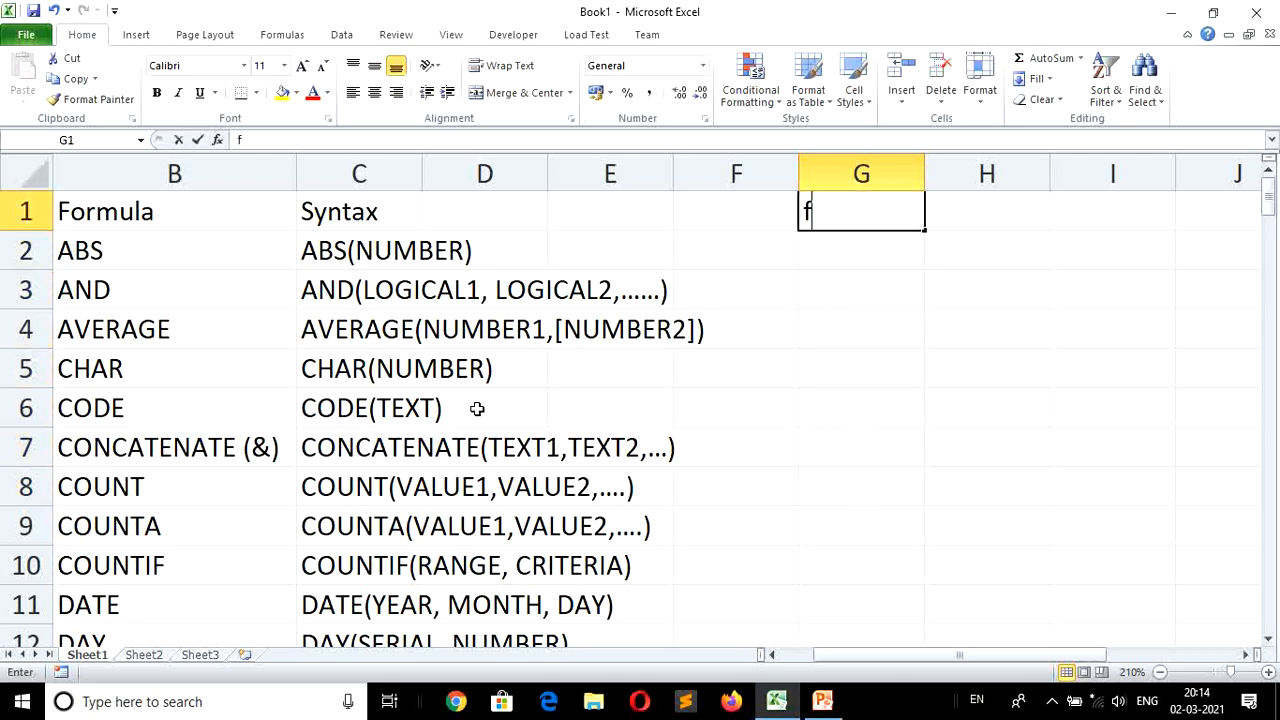
text(ir)
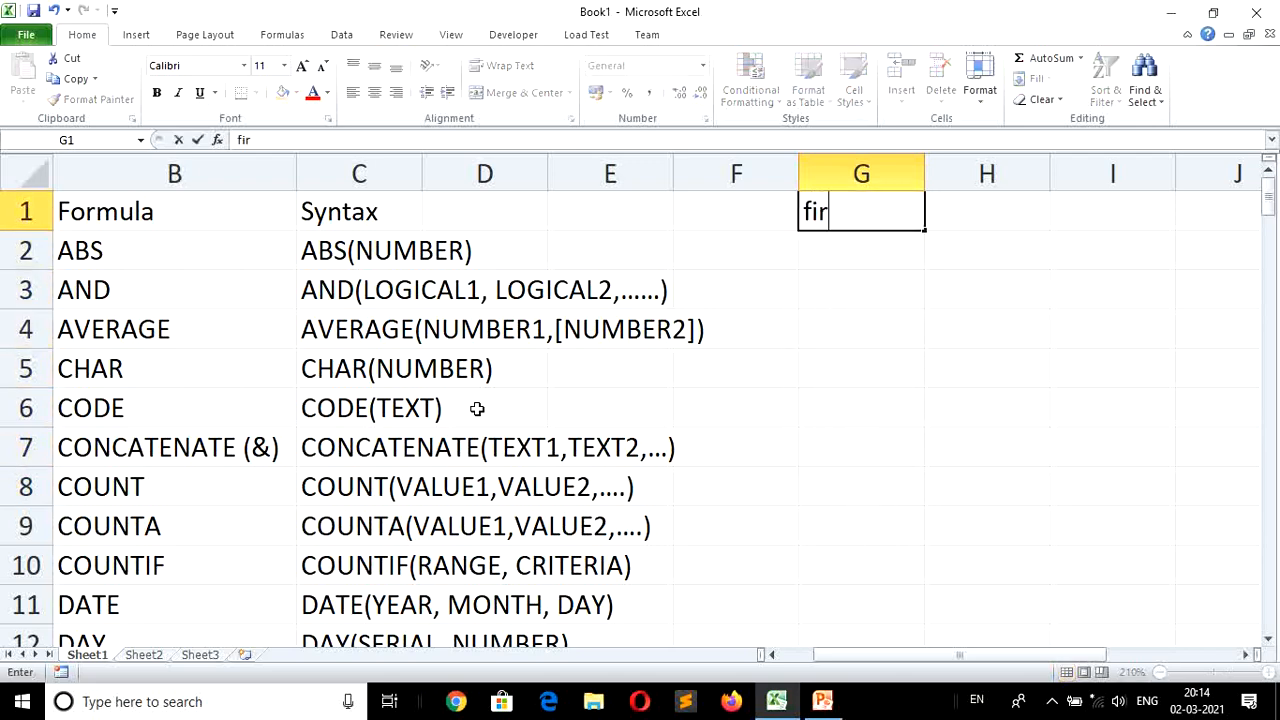
text(st name)
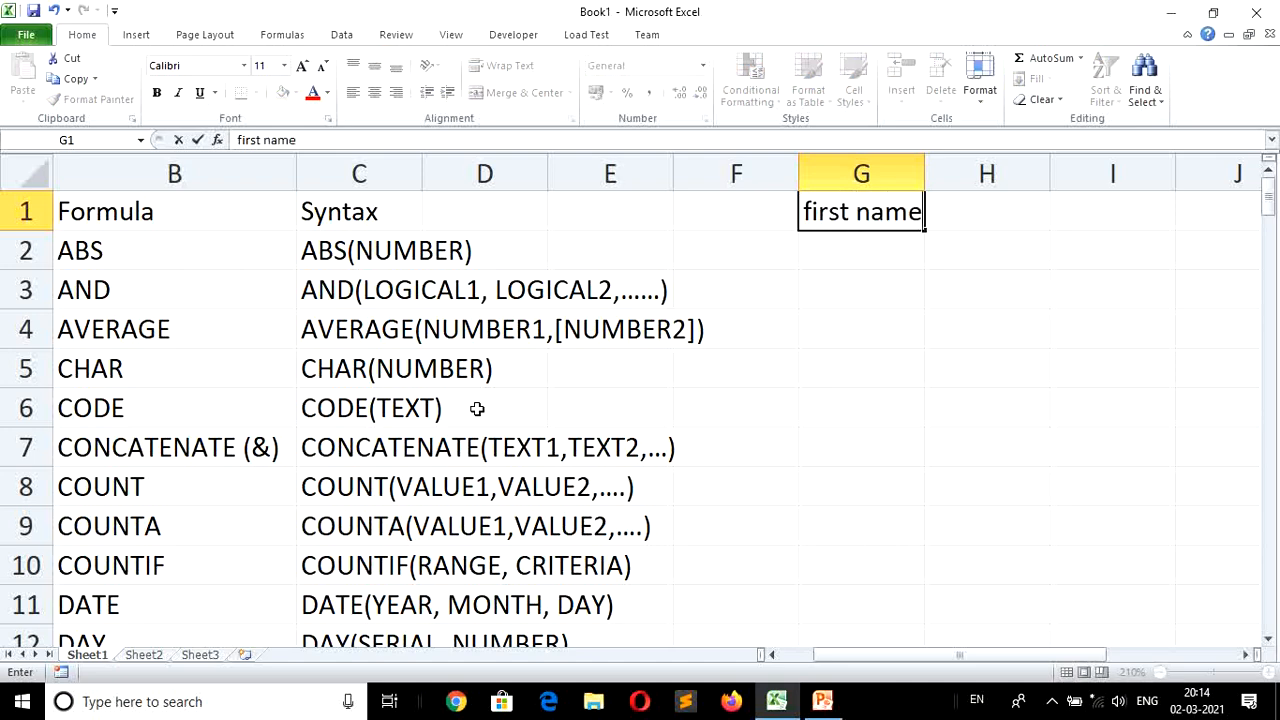
key(Tab)
text(la)
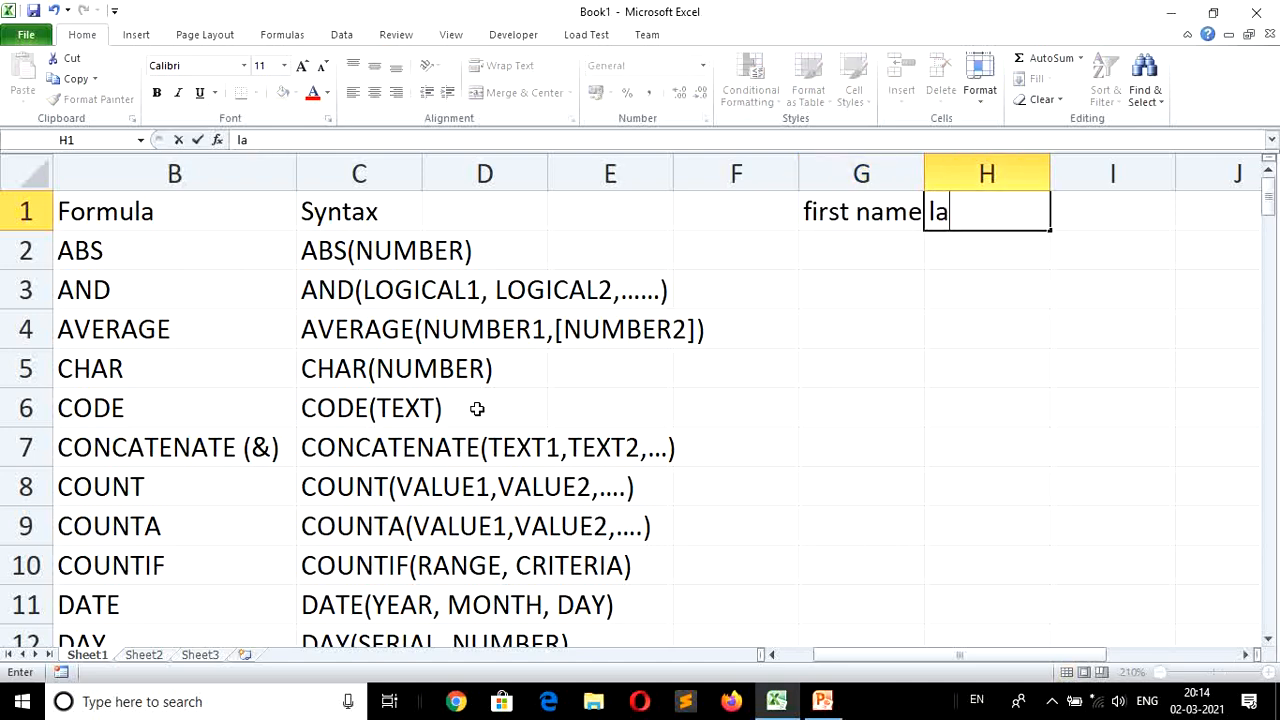
text(st name)
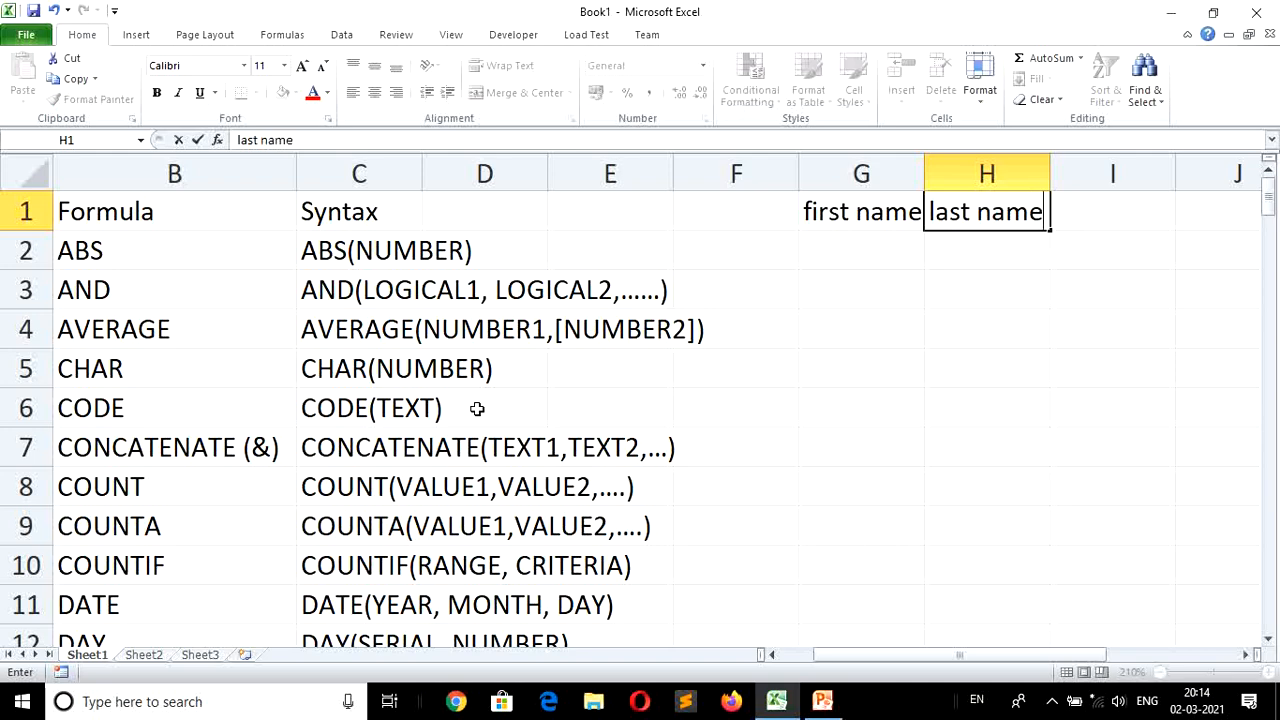
key(Return)
key(Right)
key(Up)
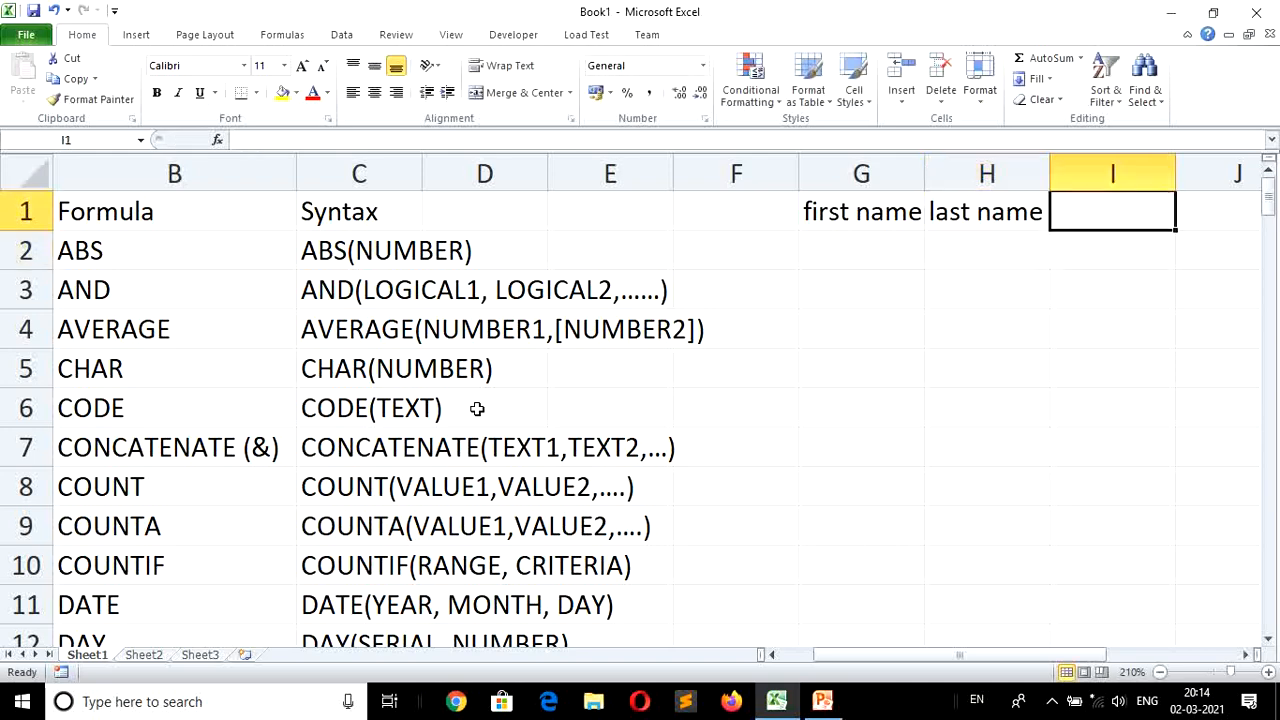
text(full )
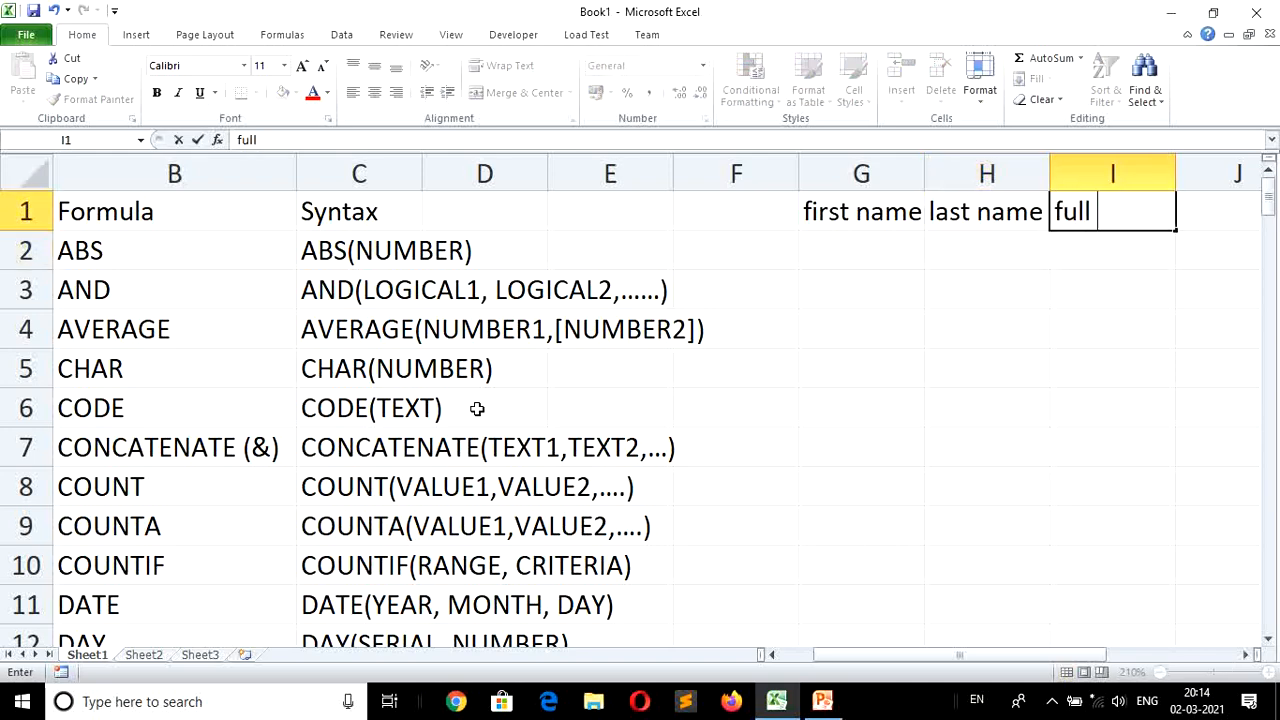
text(name)
key(Return)
Enter a sample first name in cell G2 and a sample last name in cell H2.
key(Left)
key(Left)
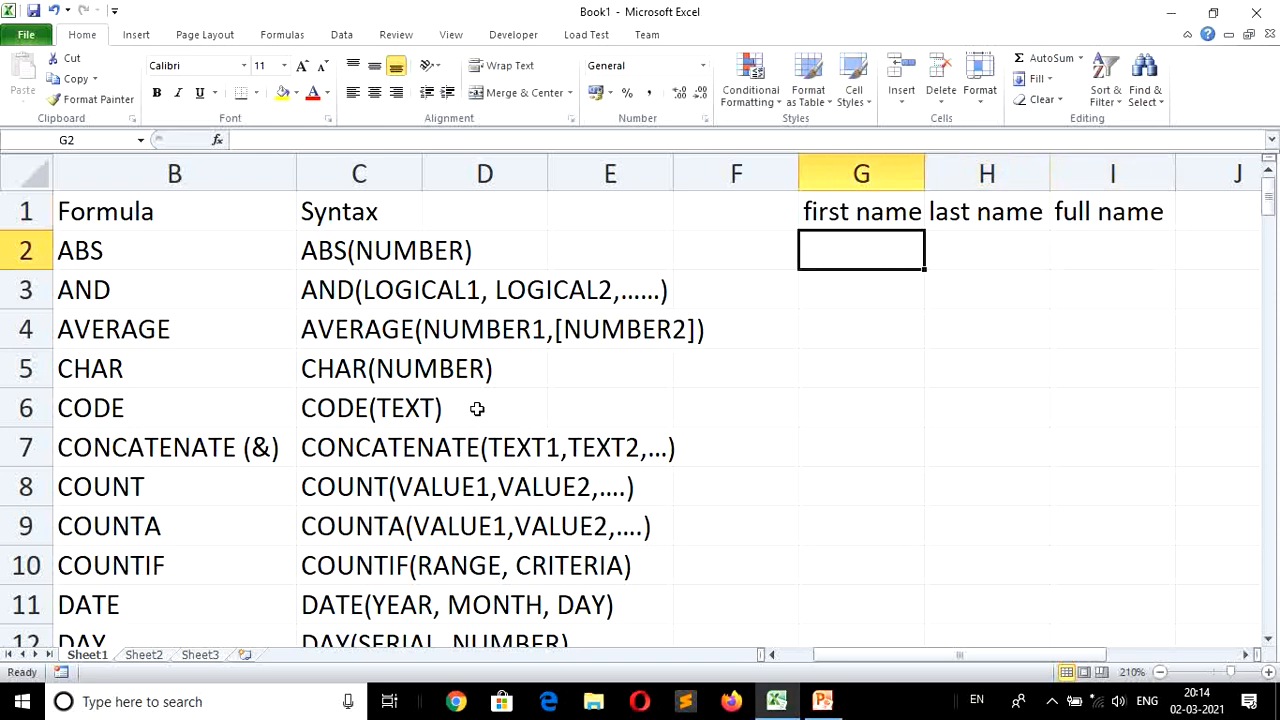
text(Ajay)
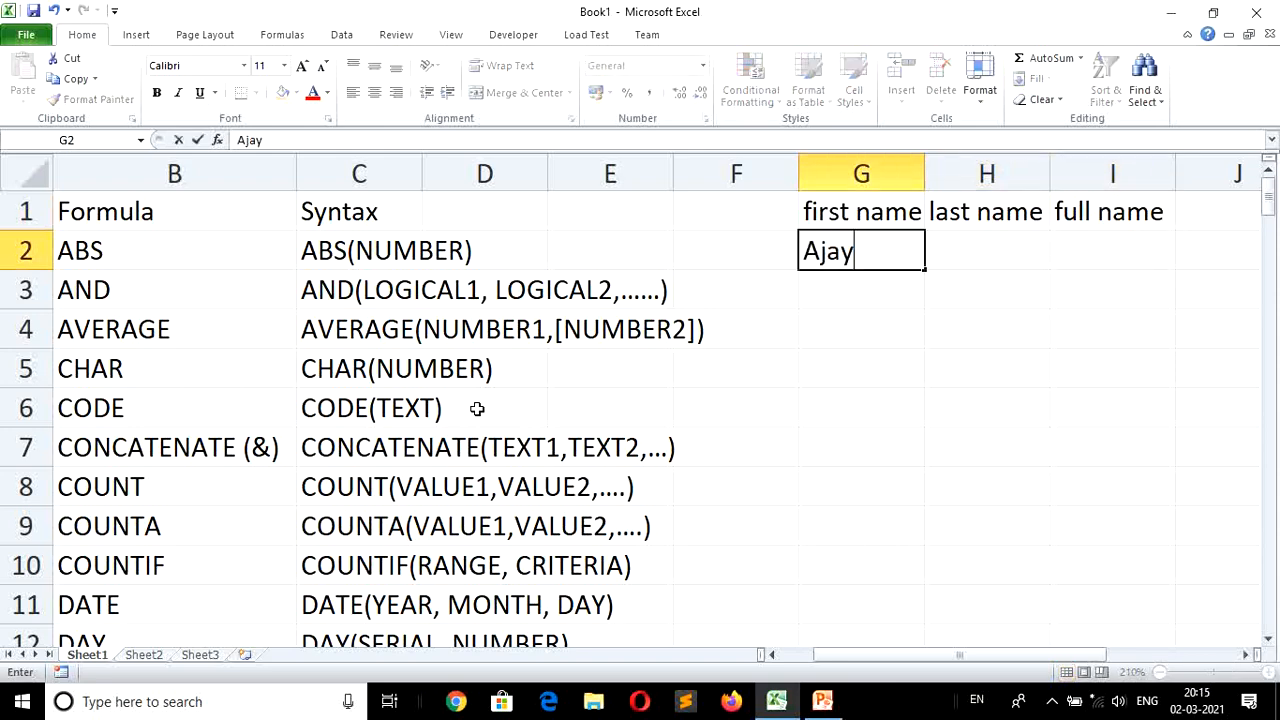
key(Tab)
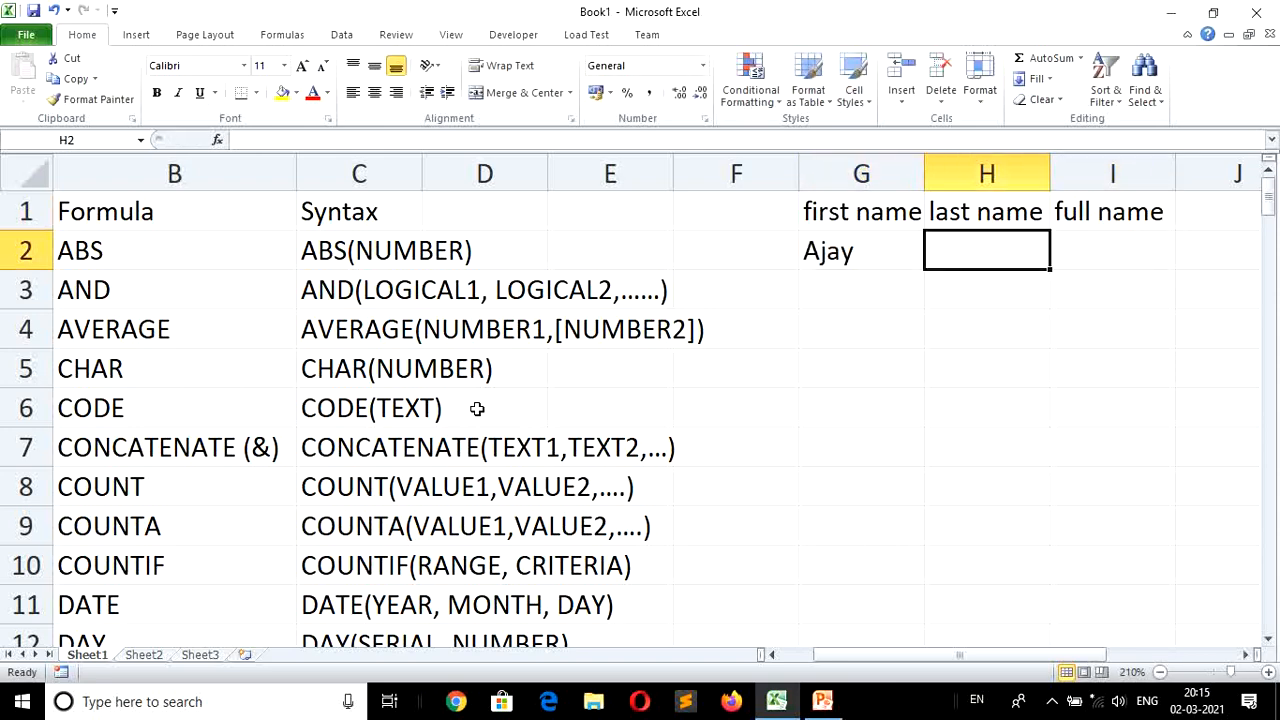
text(Kumar)
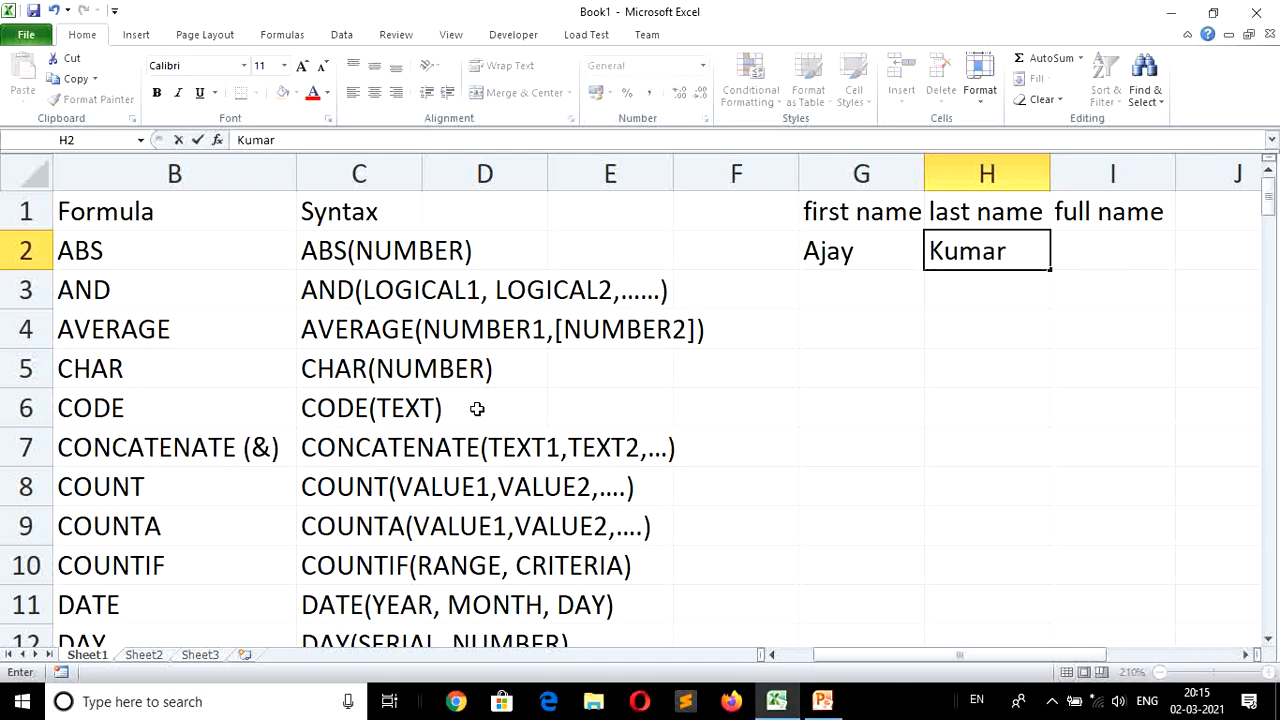
key(Tab)
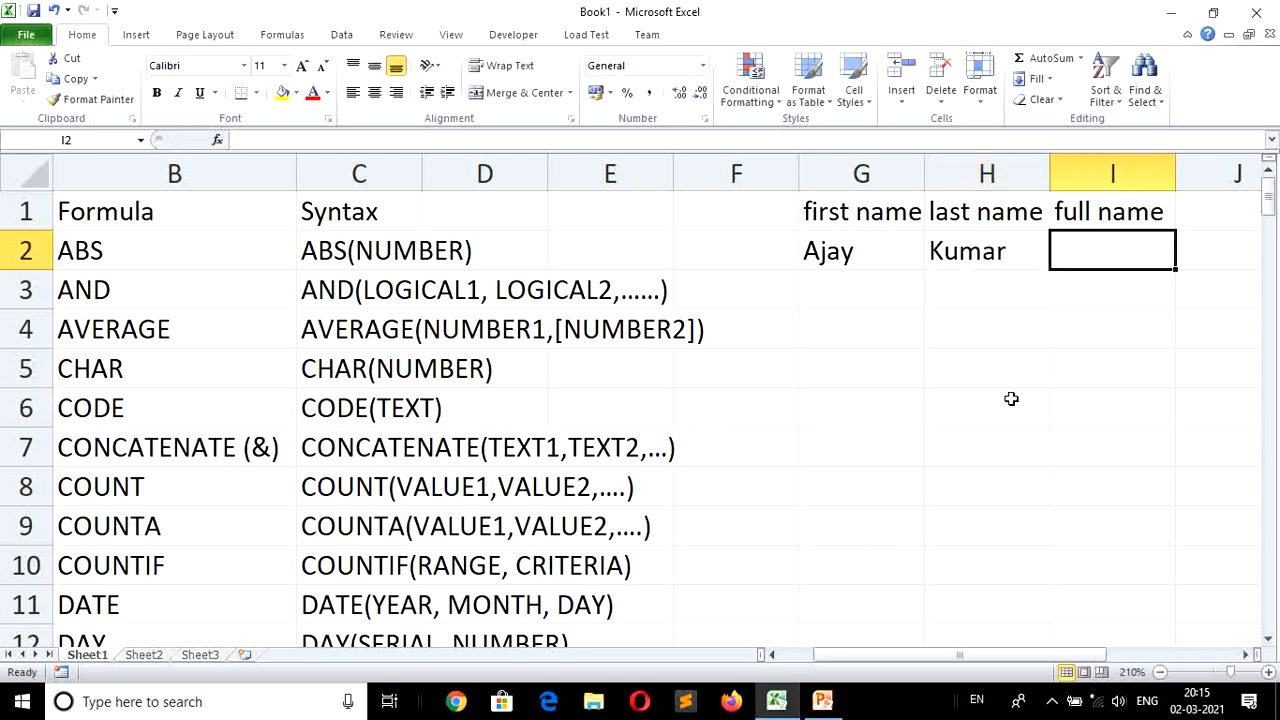
Join the first and last names in cell I2 with a CONCATENATE formula that references G2 and H2.
text(=con)
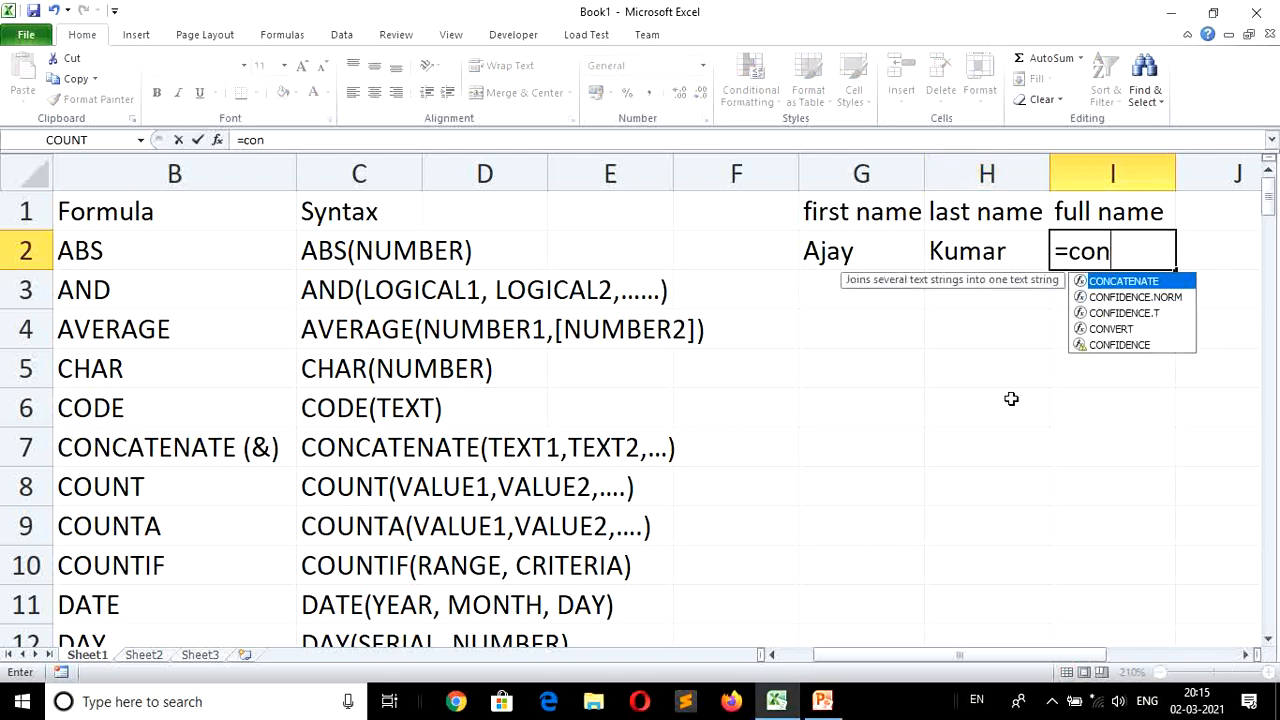
text(catena)
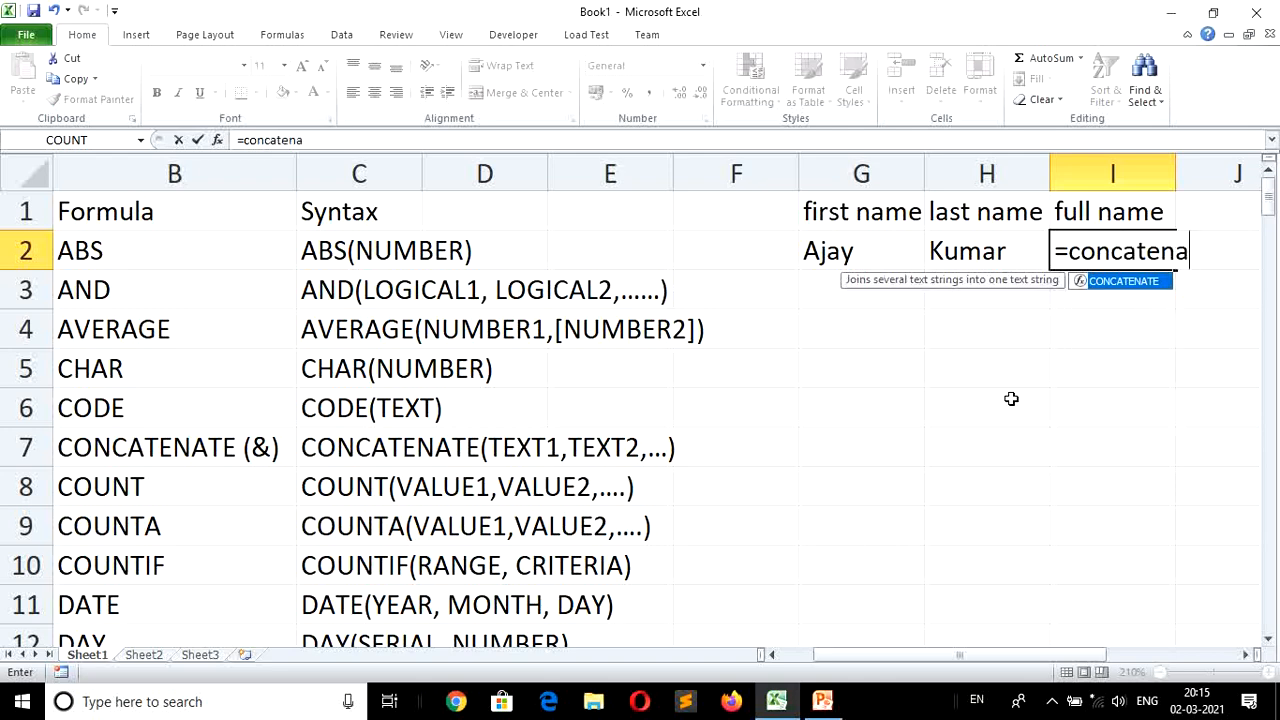
text(te()
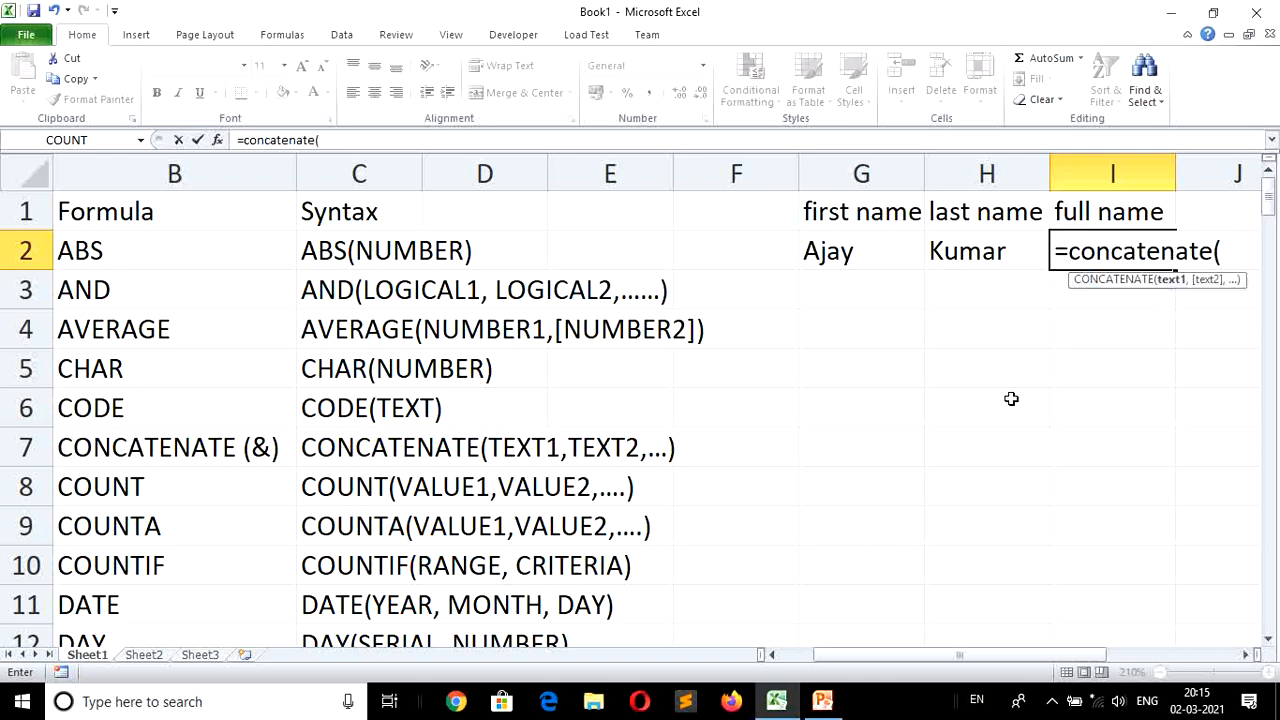
key(Left)
key(Left)
text(,)
key(Left)
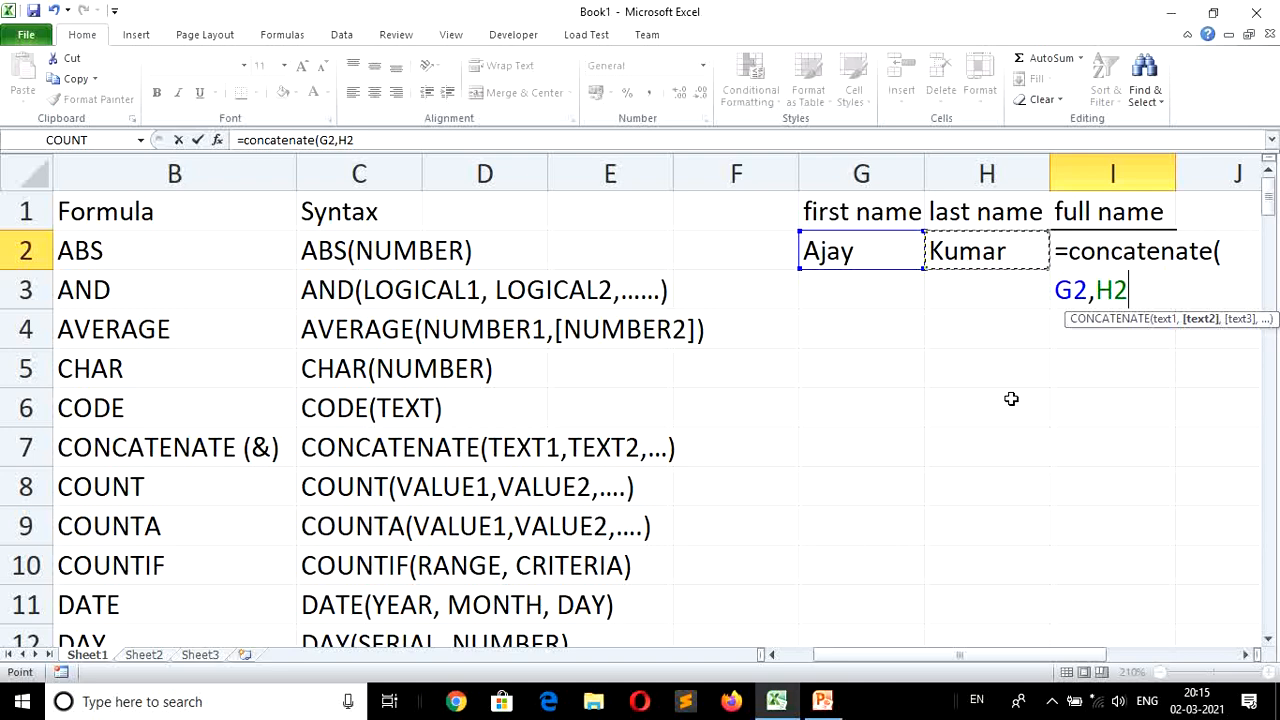
key(Return)
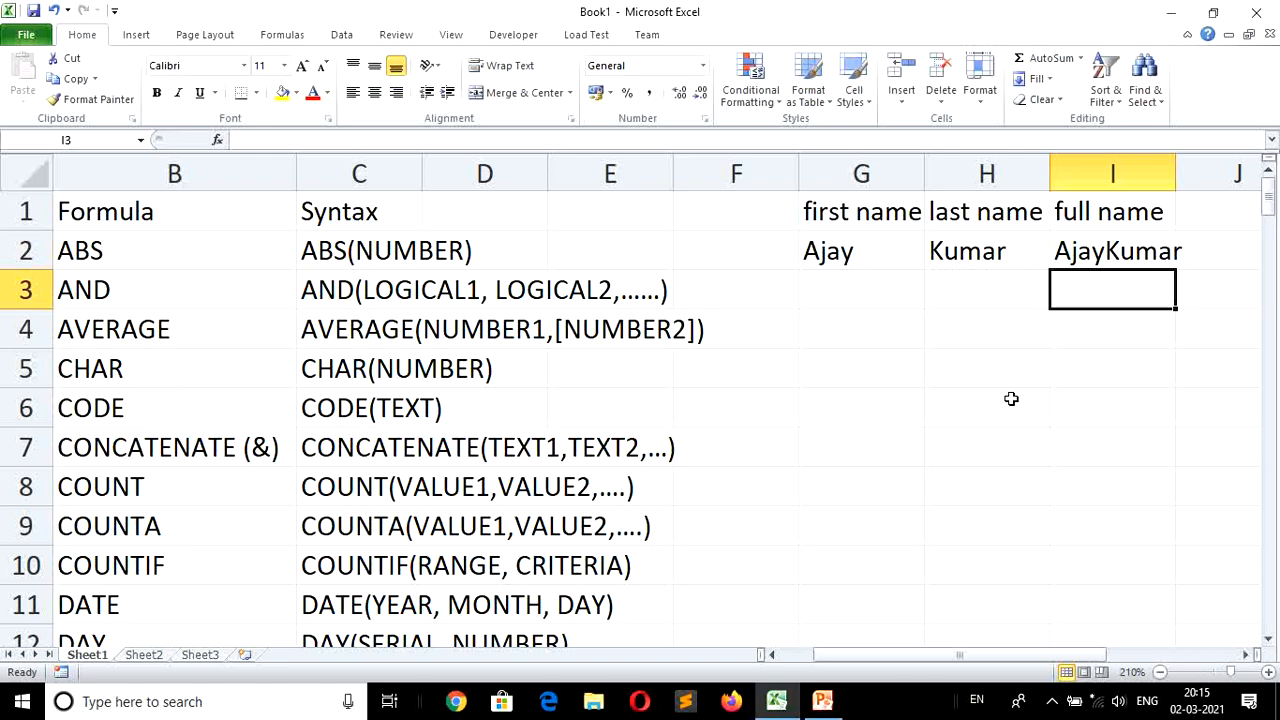
Enter =concatenate(G2," ",H2) in cell G4 to join the two names with a space between them.
key(Down)
key(Left)
key(Left)
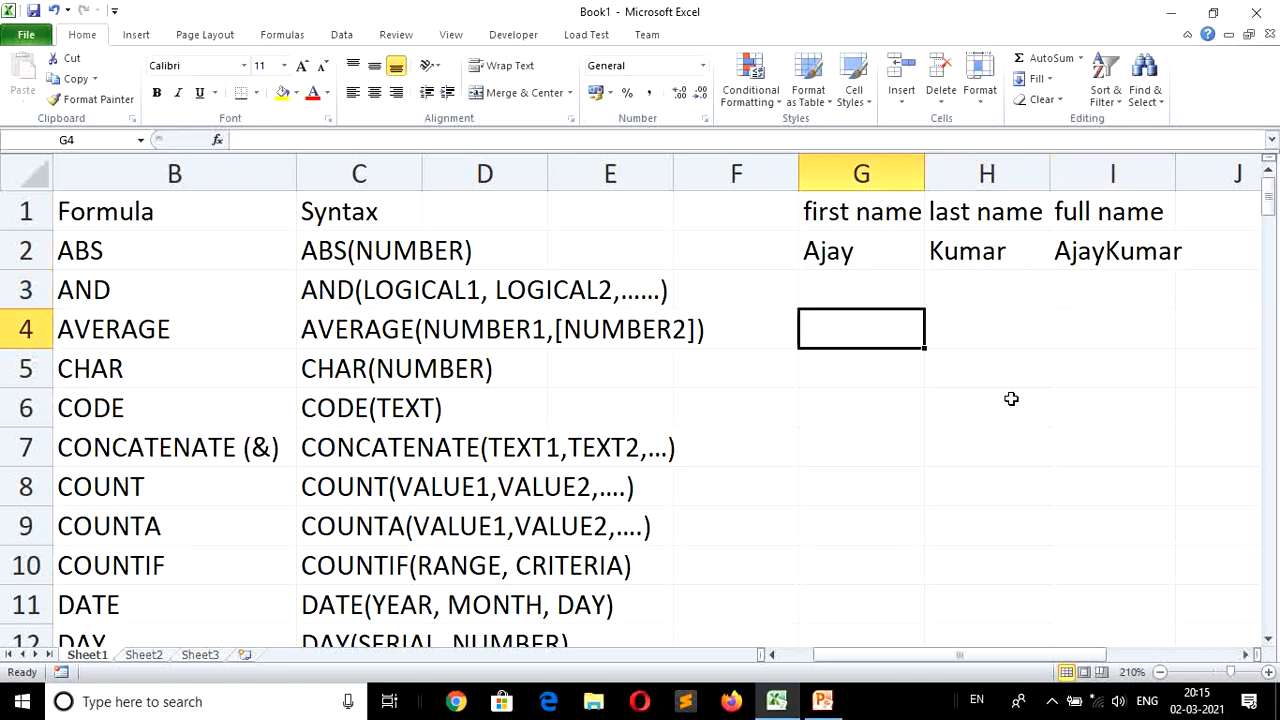
text(=)
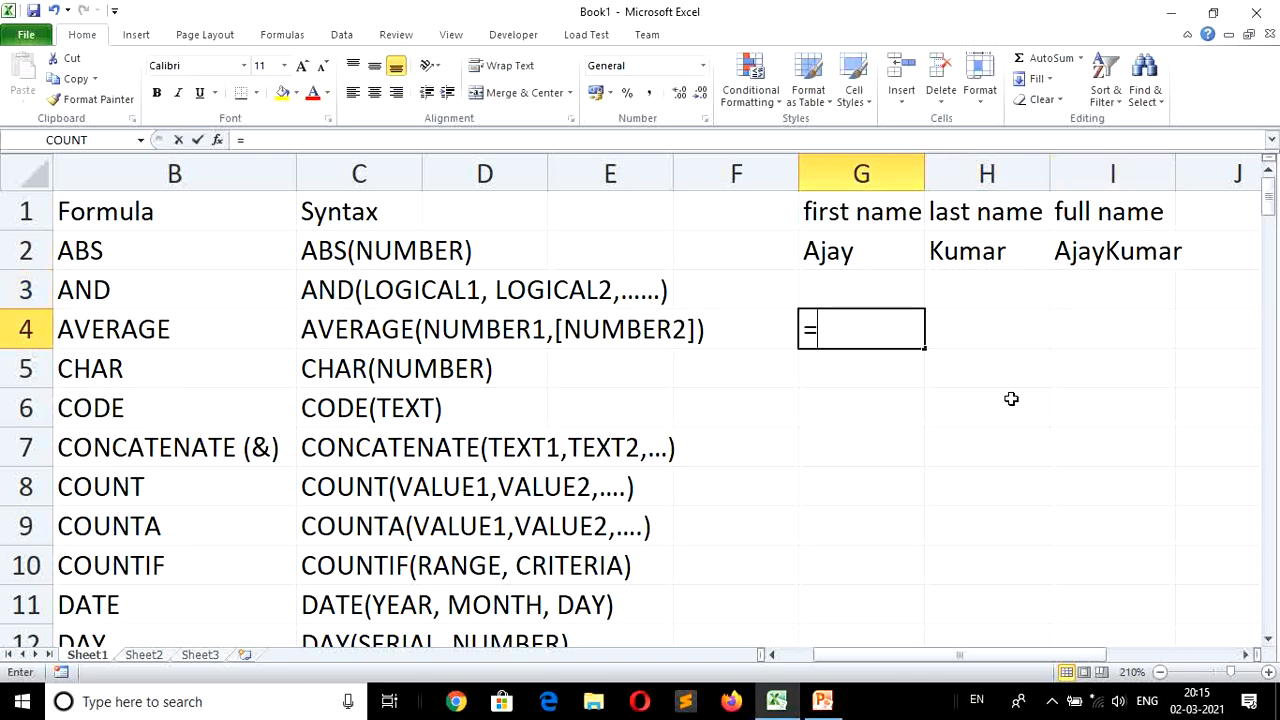
text(conc)
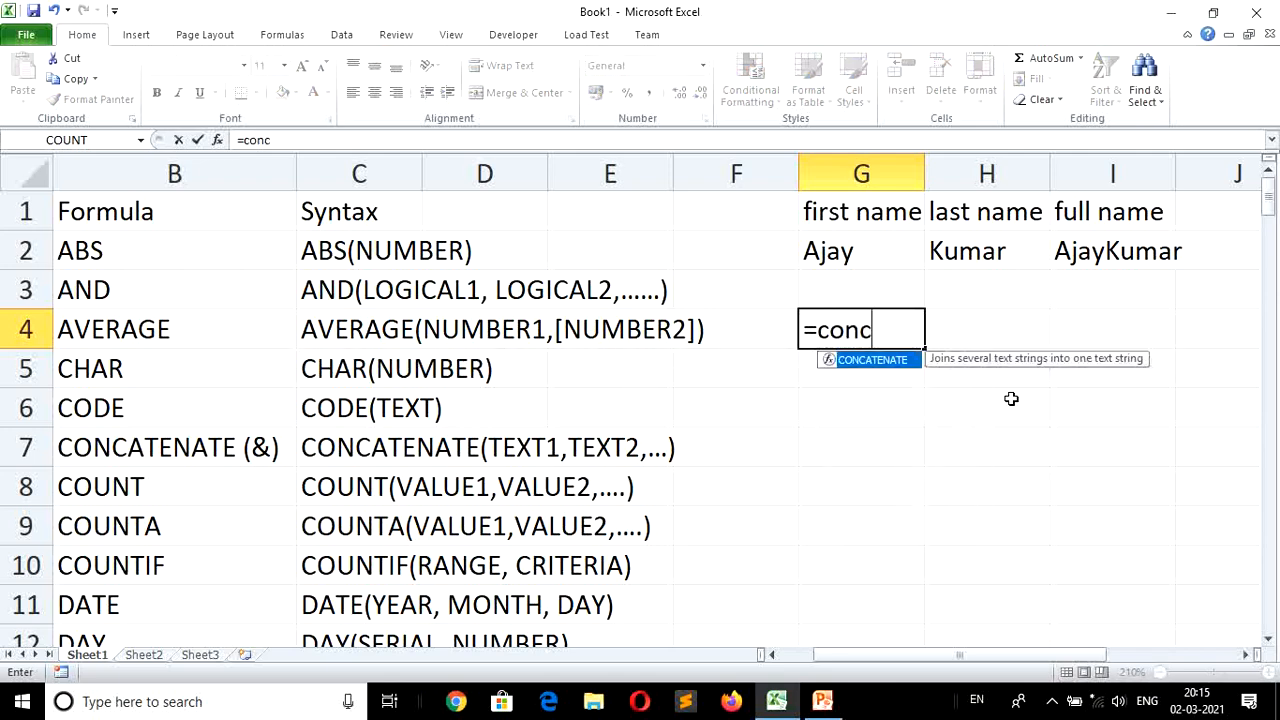
text(atenate()
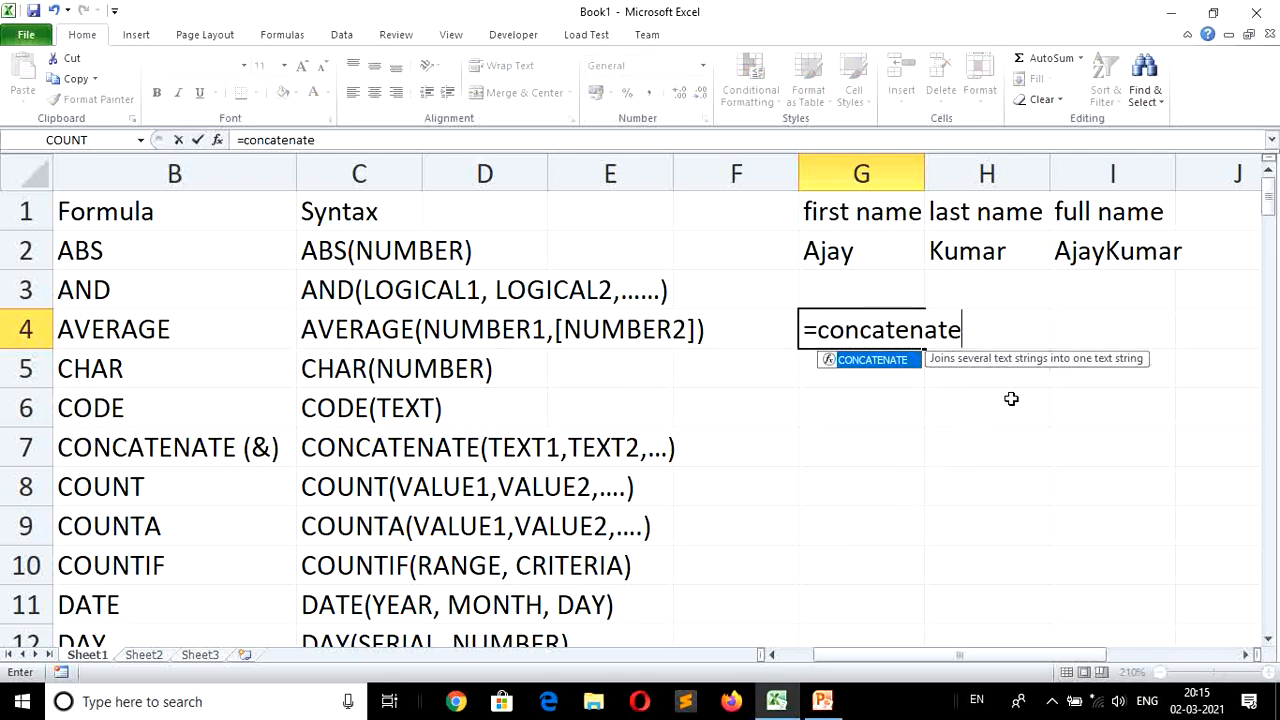
key(Up)
key(Up)
key(Left)
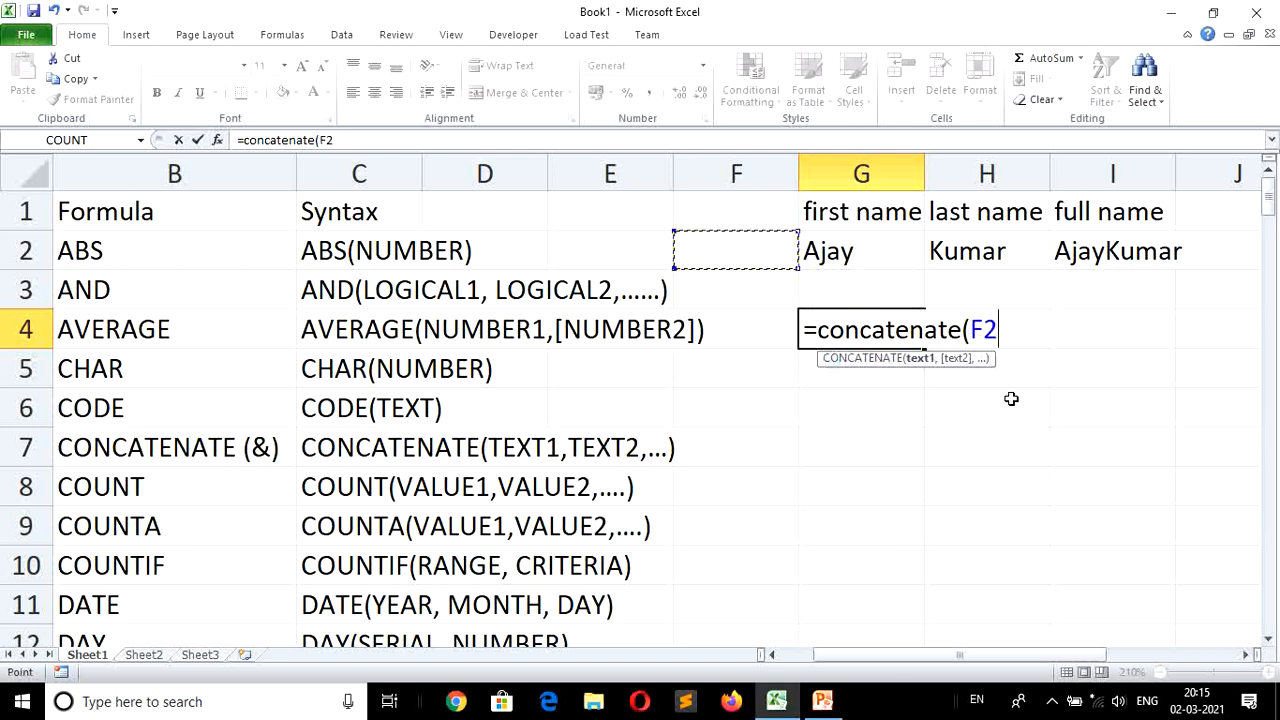
key(Right)
text(,)
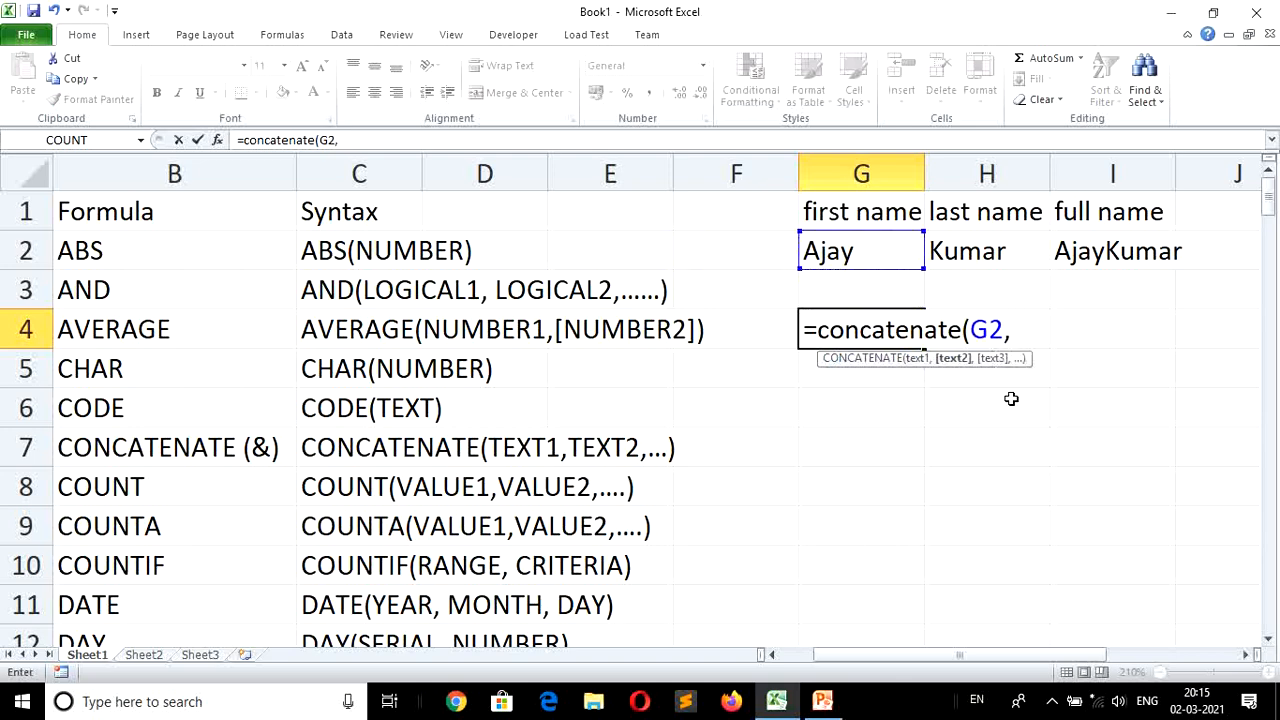
text(" ",)
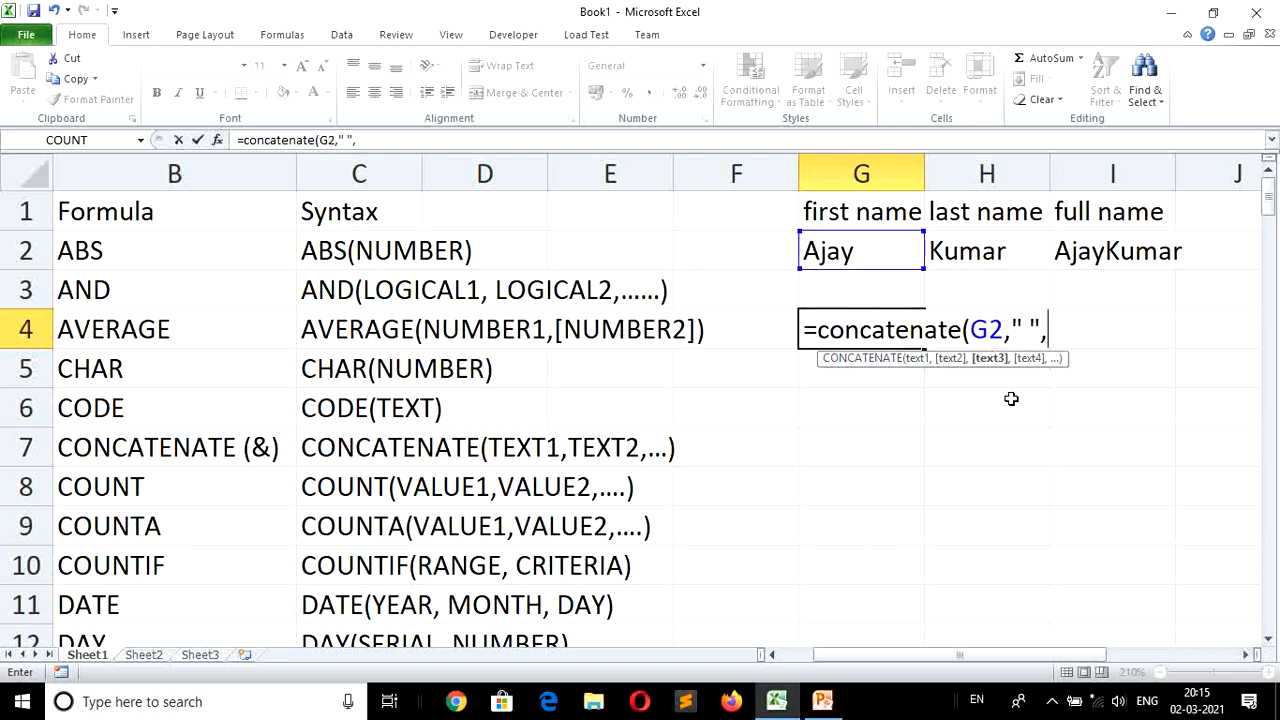
key(Up)
key(Up)
key(Right)
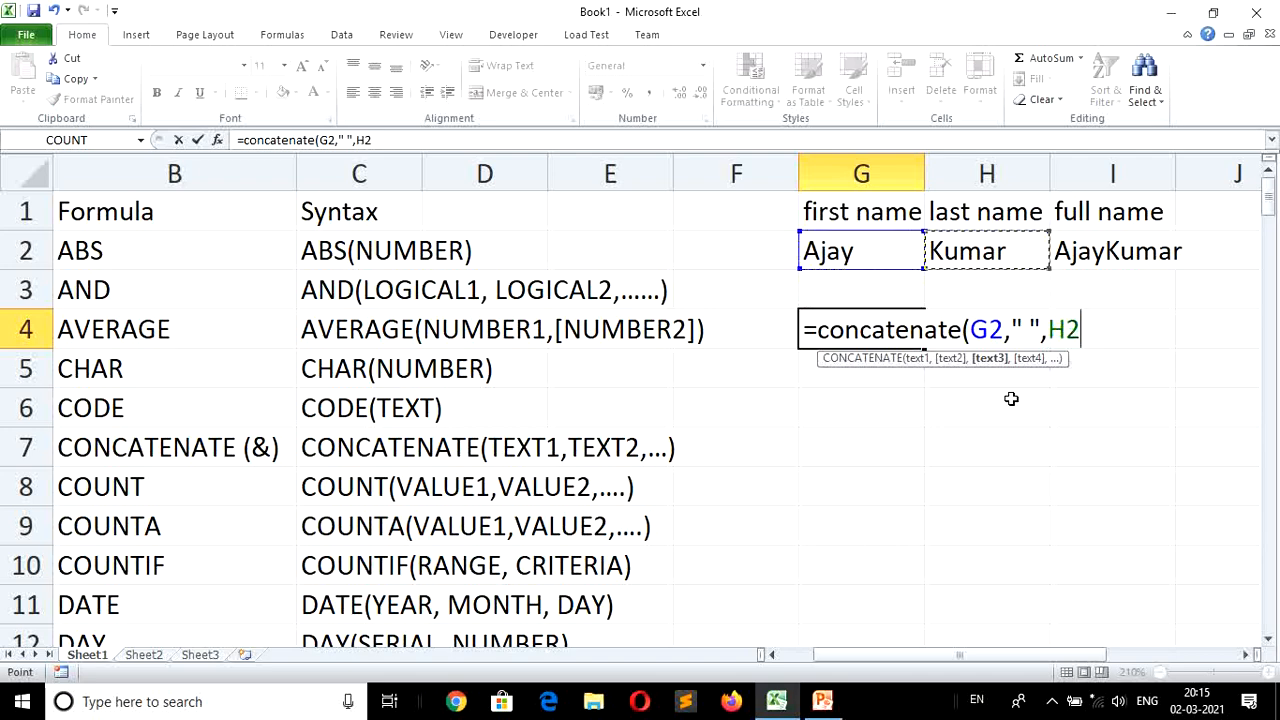
key(Return)
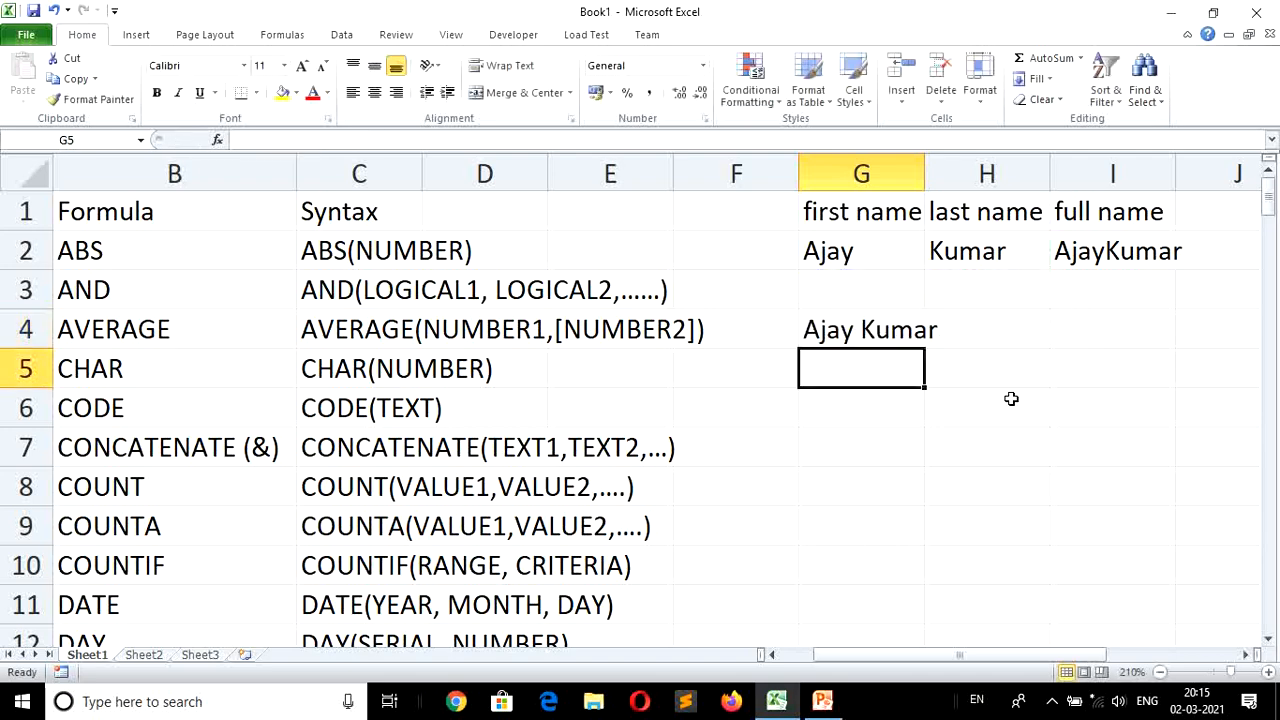
Enter =G2&" "&H2 in cell G7 to join the names with the ampersand operator instead.
key(Down)
key(Down)
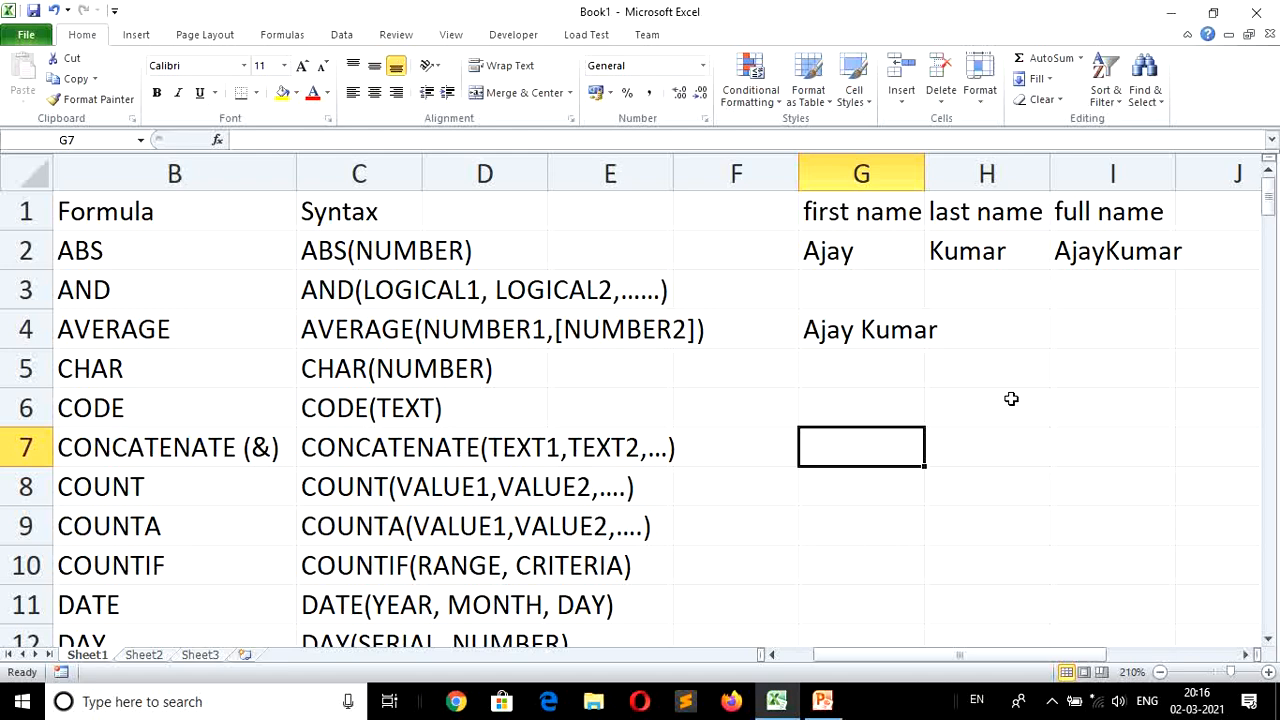
text(=)
key(Up)
key(Up)
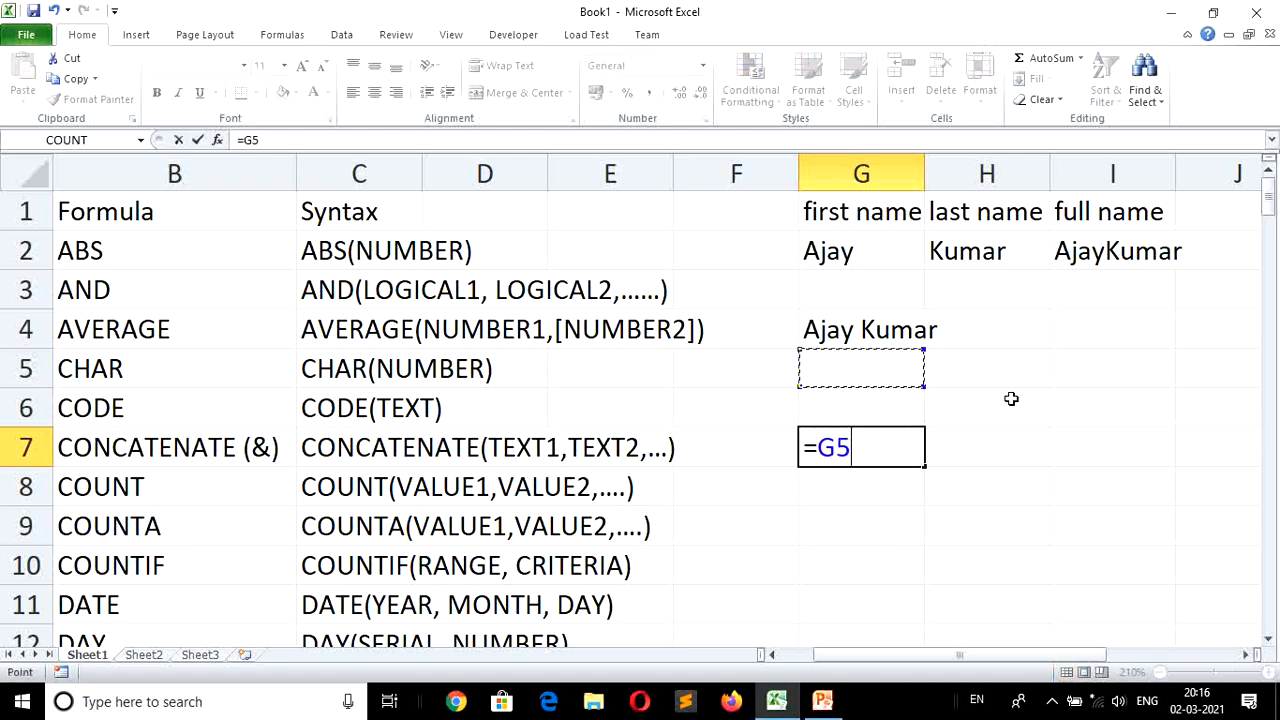
key(Up)
key(Up)
key(Up)
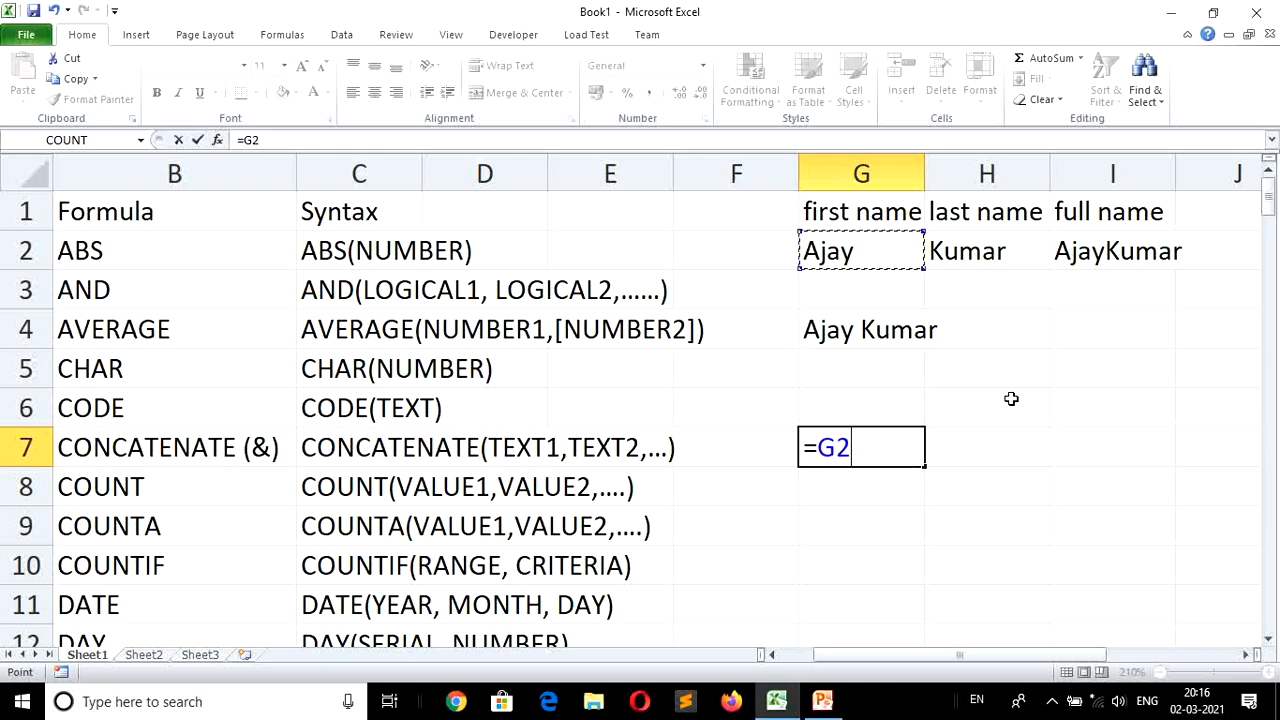
text(&" ")
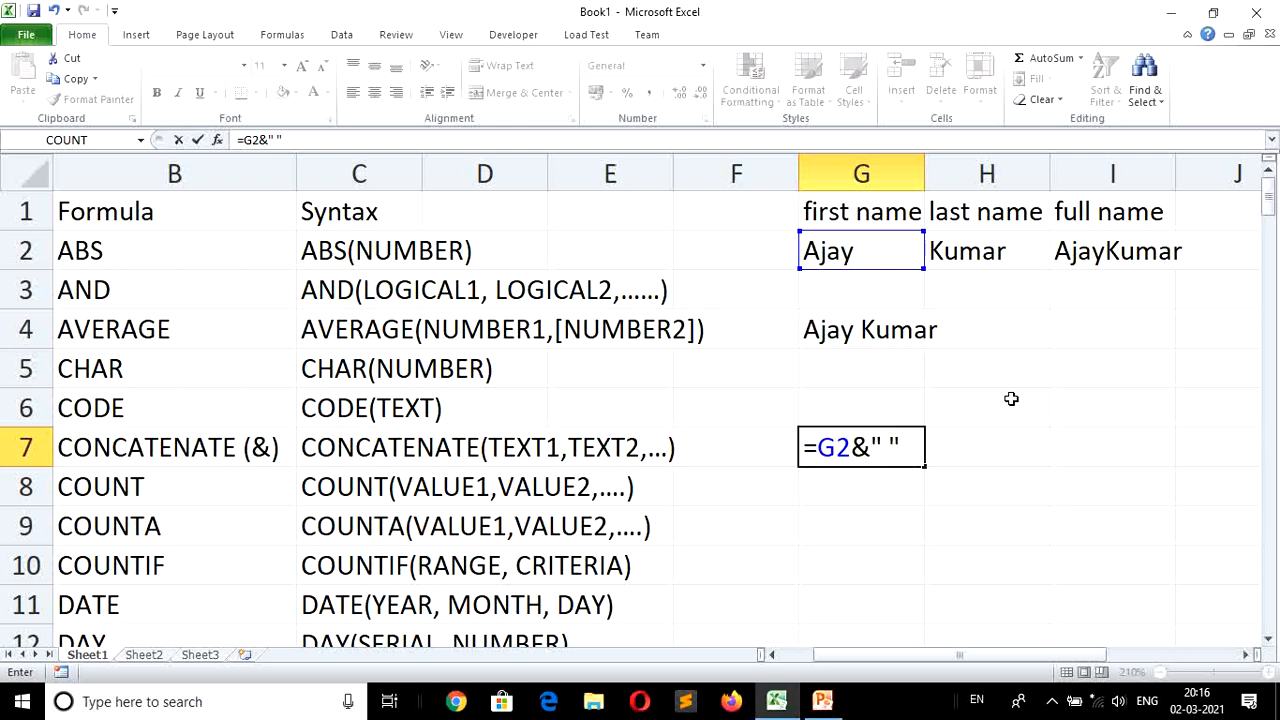
text(&)
key(Up)
key(Up)
key(Up)
key(Up)
key(Up)
key(Right)
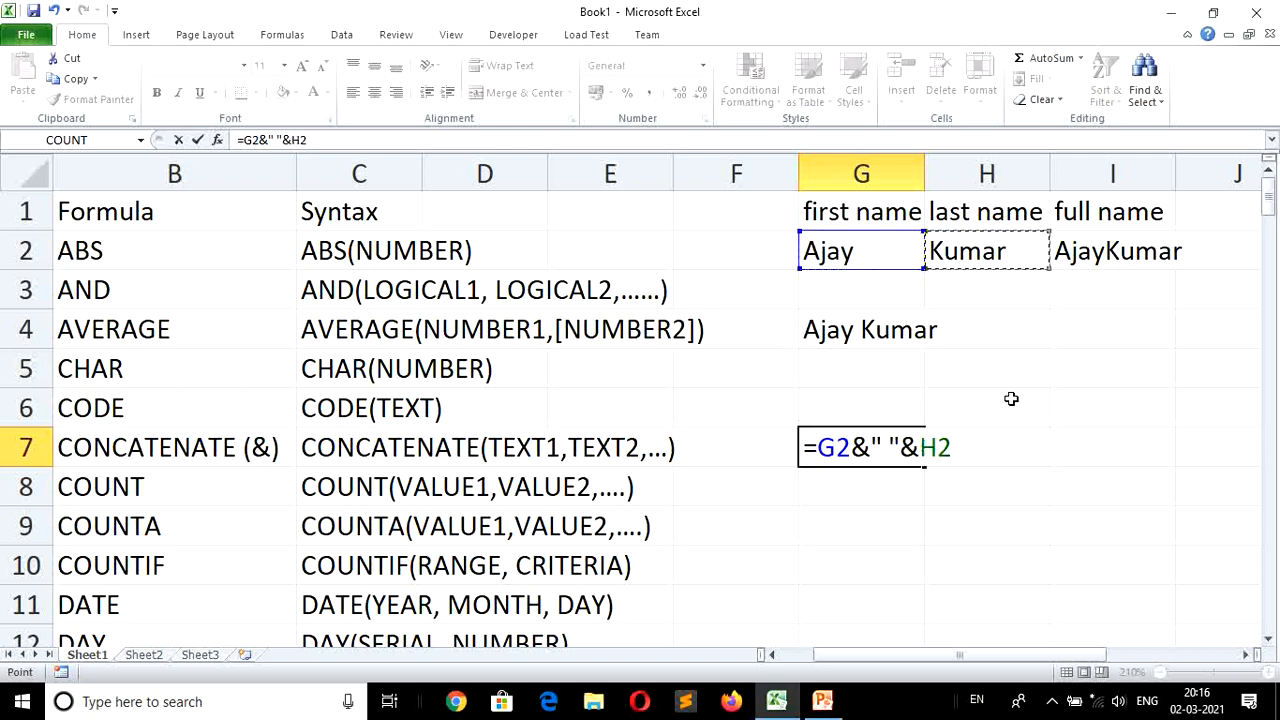
key(Return)
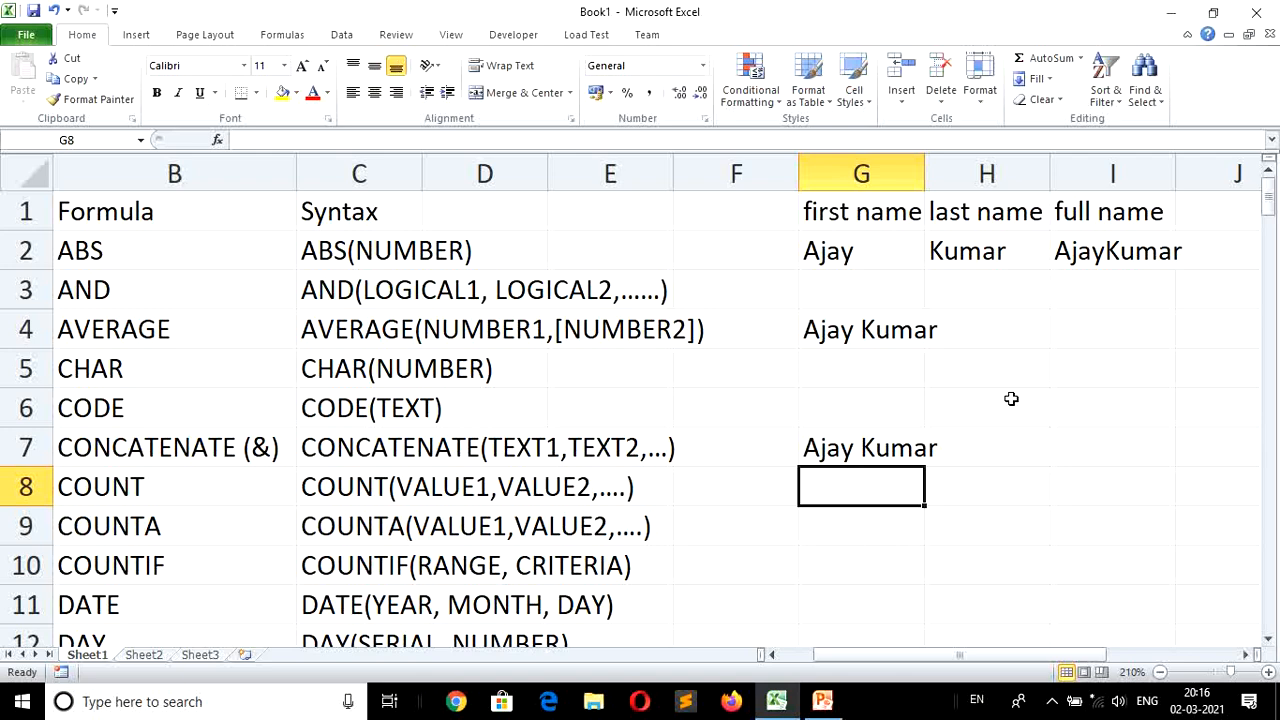
key(Down)
key(Down)
key(Down)
key(Down)
key(Down)
key(Up)
key(Up)
key(Up)
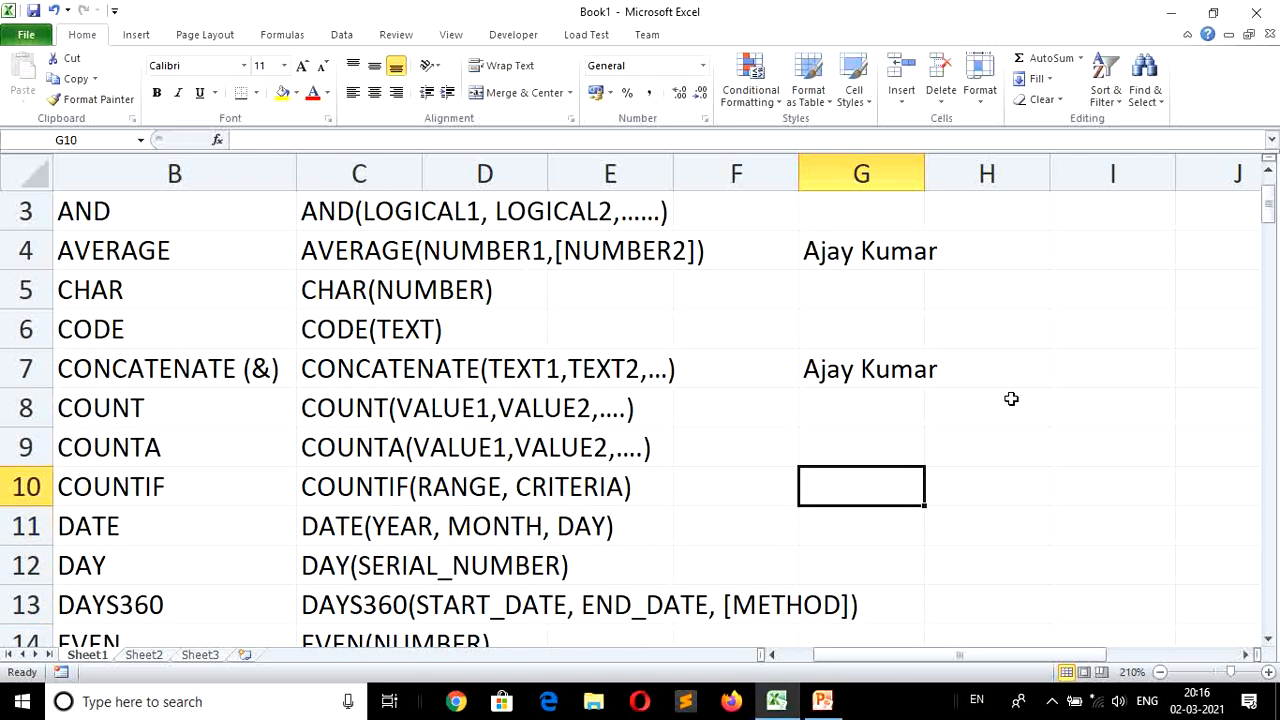
key(Up)
key(Up)
key(Right)
key(Right)
key(Up)
key(Up)
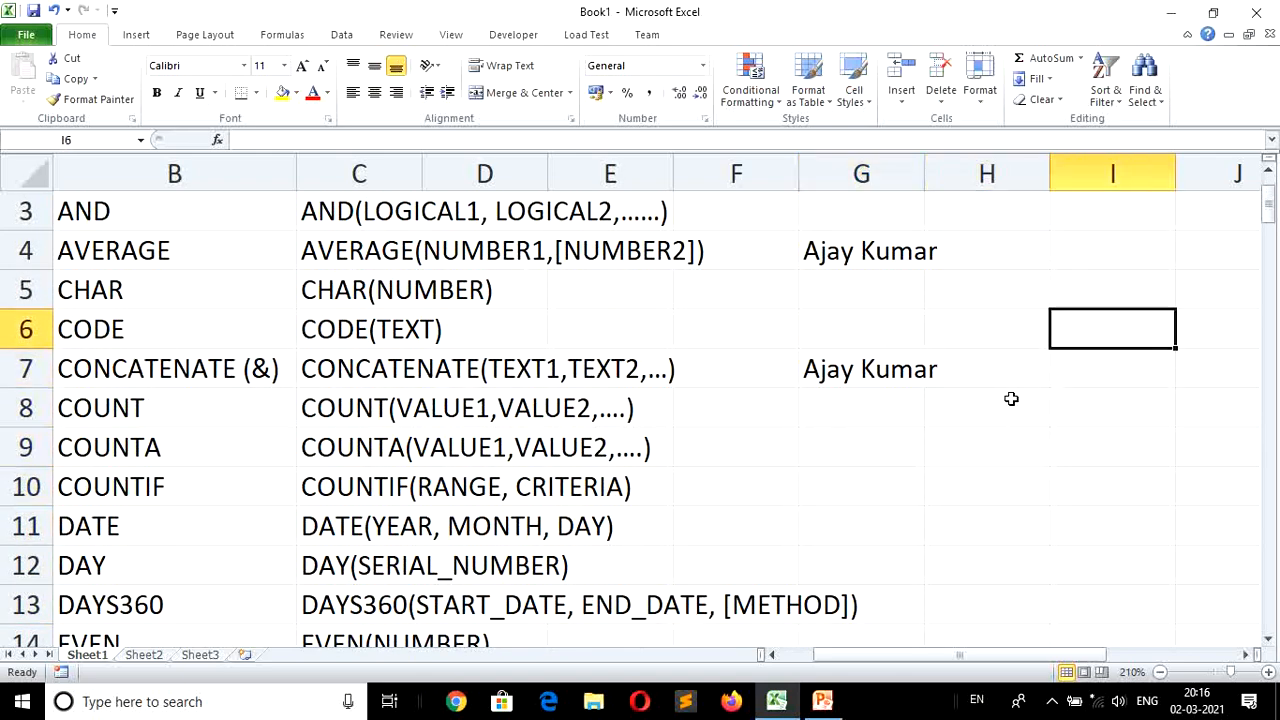
key(Up)
key(Up)
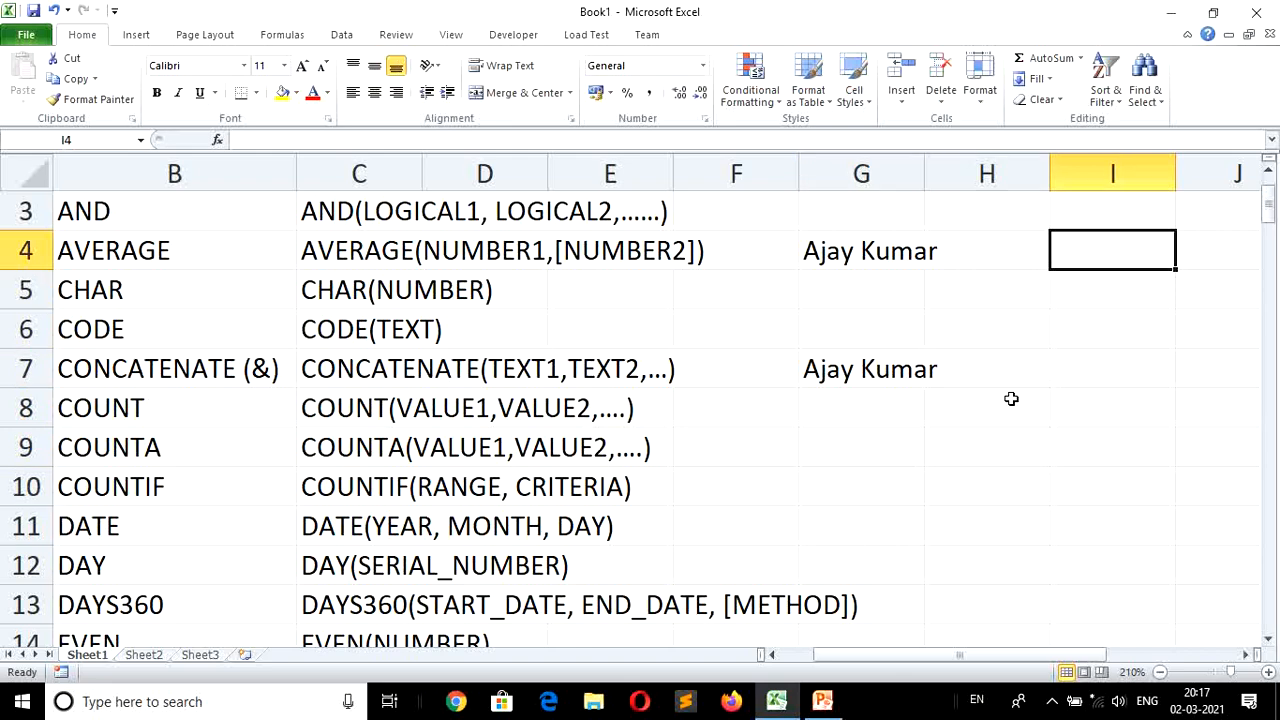
Enter the heading num in cell I4 and the values 1, 4, 6, 3, 5 and 3 in cells I5 to I10.
text(num)
key(Return)
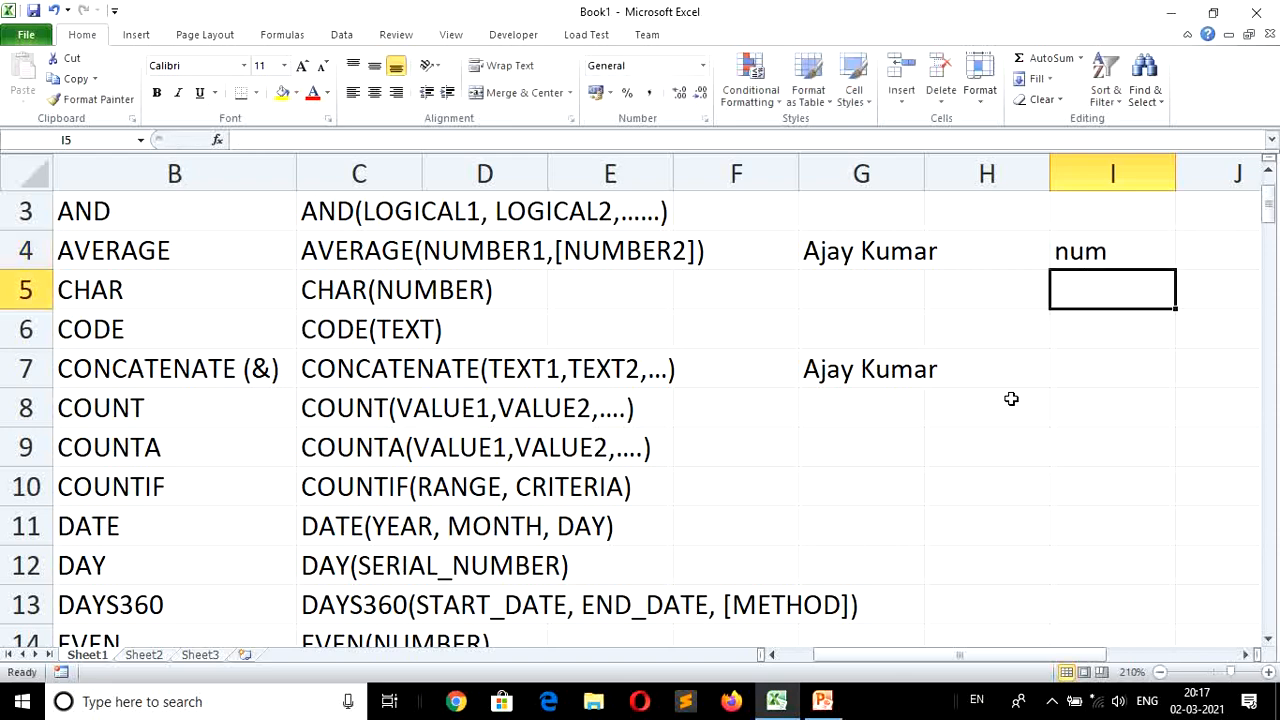
text(1)
key(Return)
text(4)
key(Return)
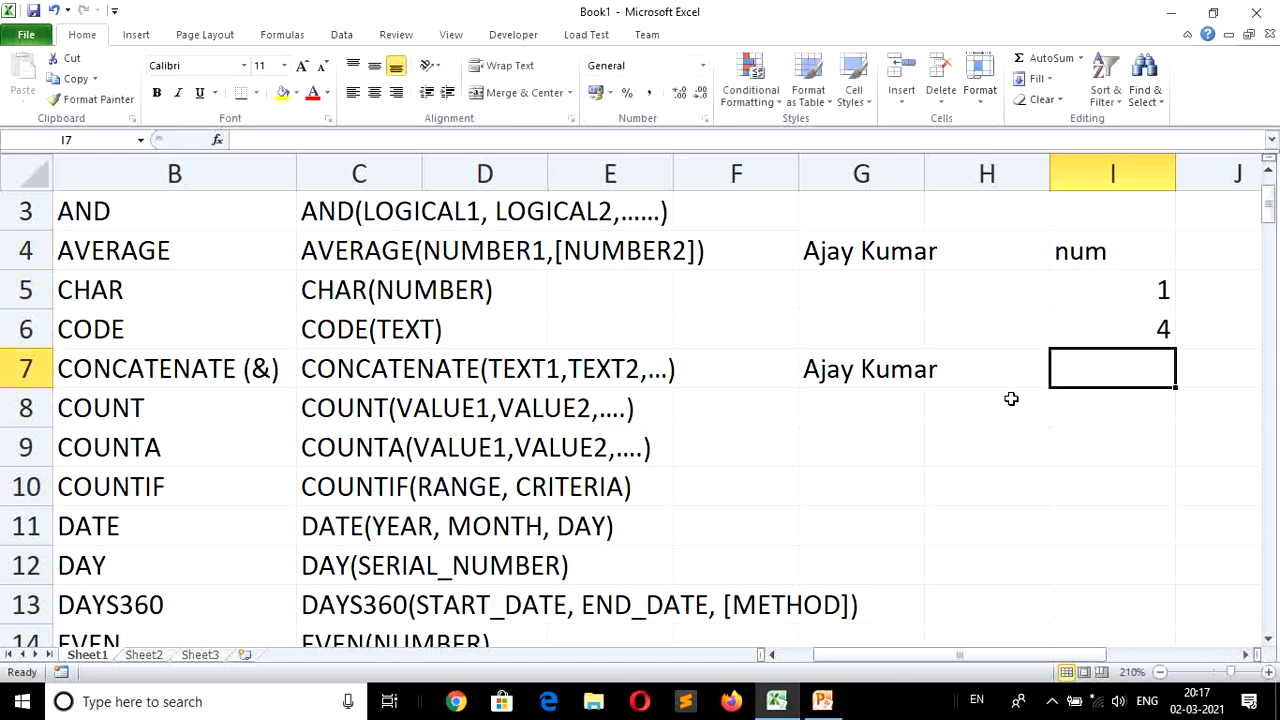
text(6)
key(Return)
text(3)
key(Return)
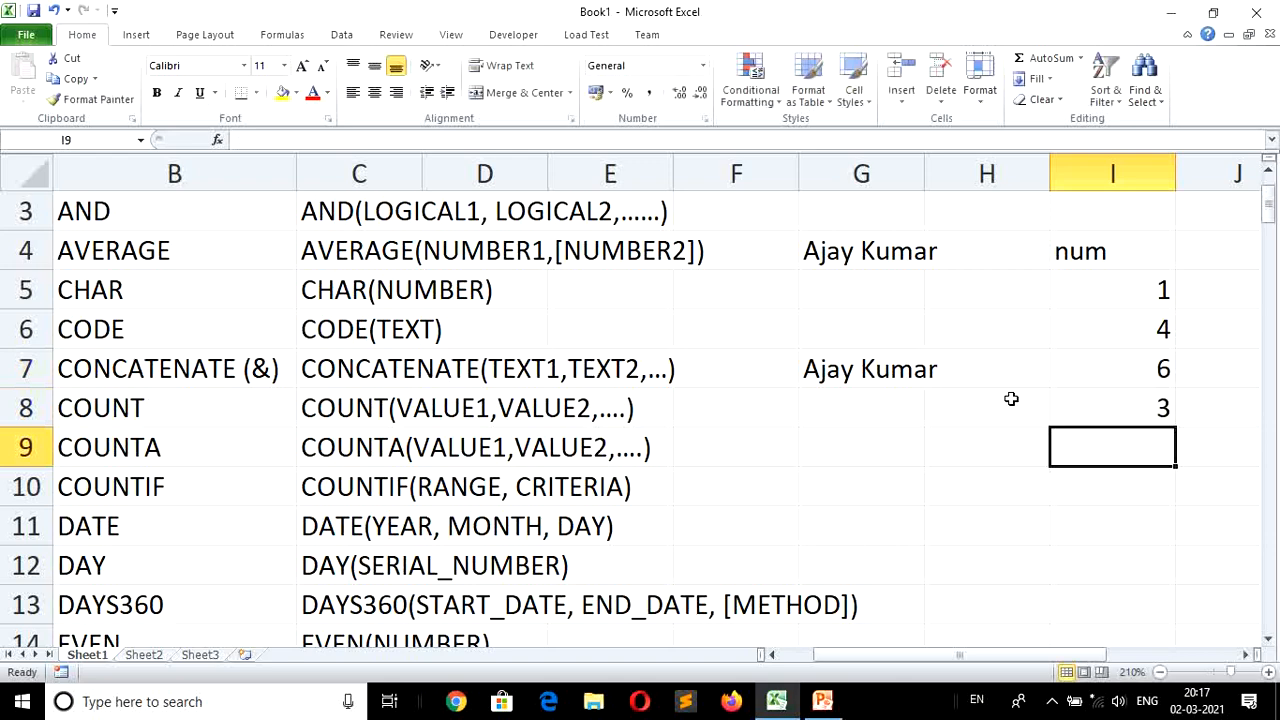
text(5)
key(Return)
text(3)
key(Return)
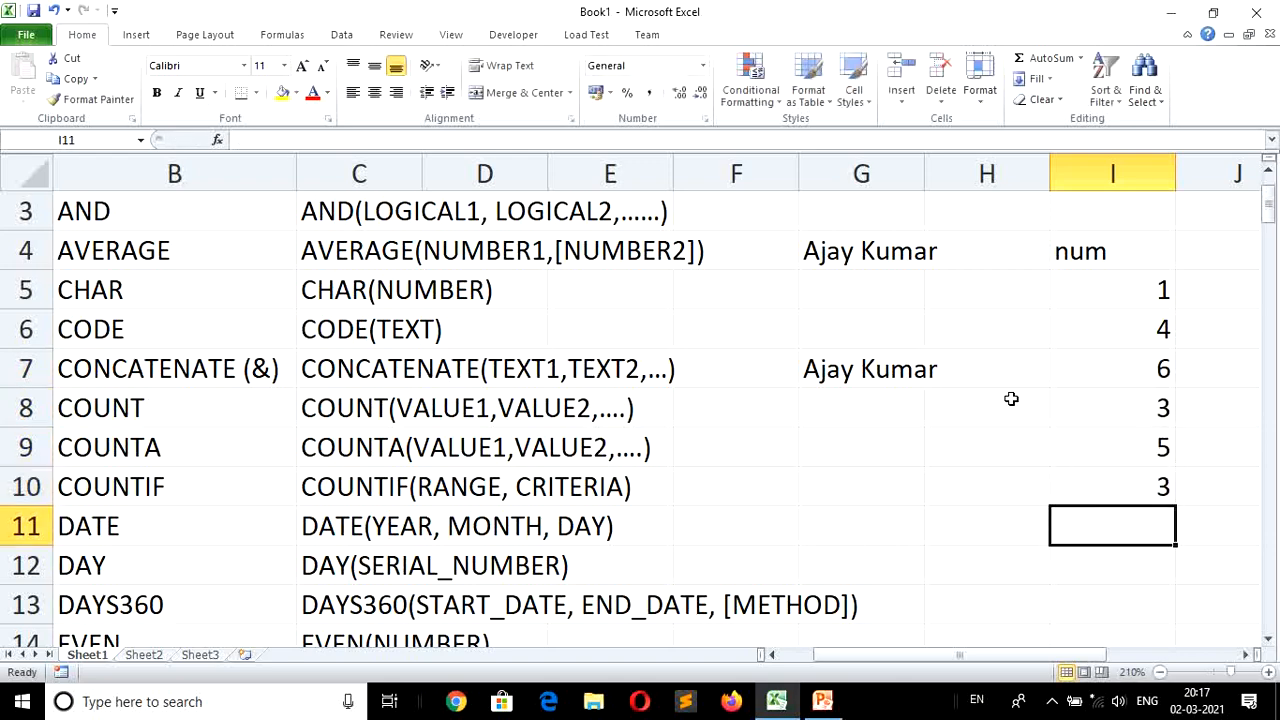
Count the numbers in I5:I10 with a COUNT formula in cell I11.
text(=c)
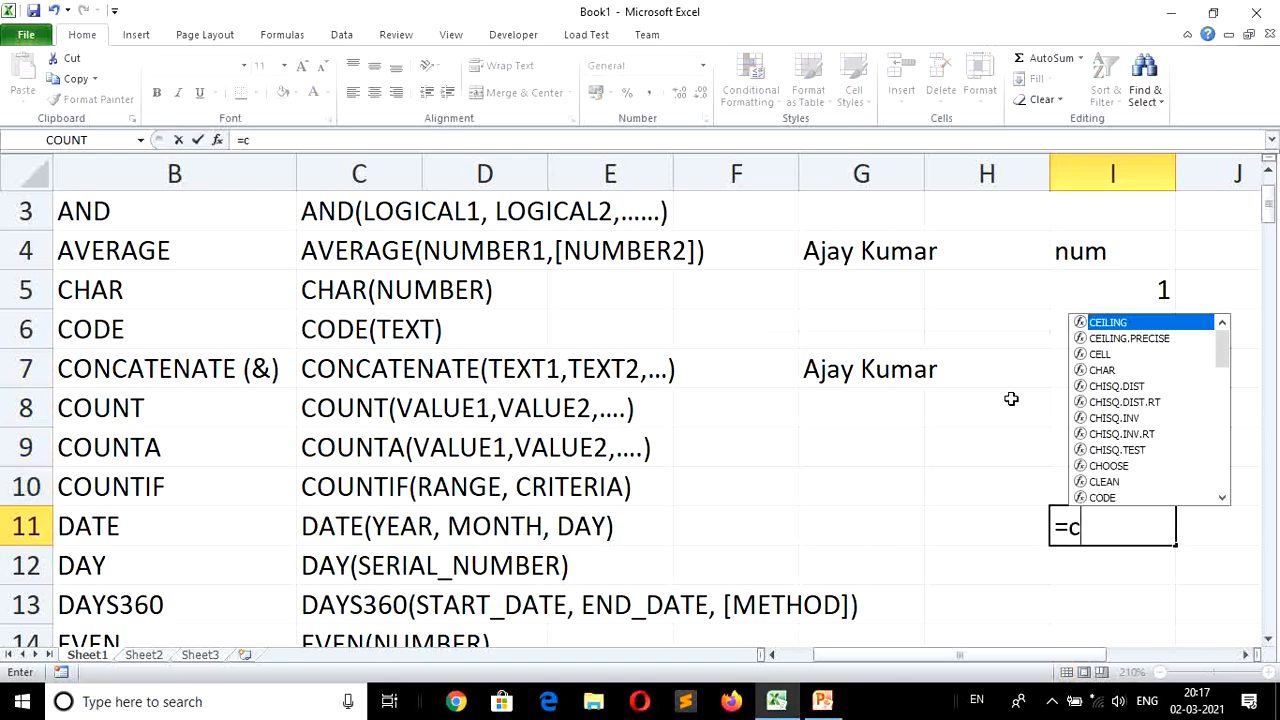
text(ount()
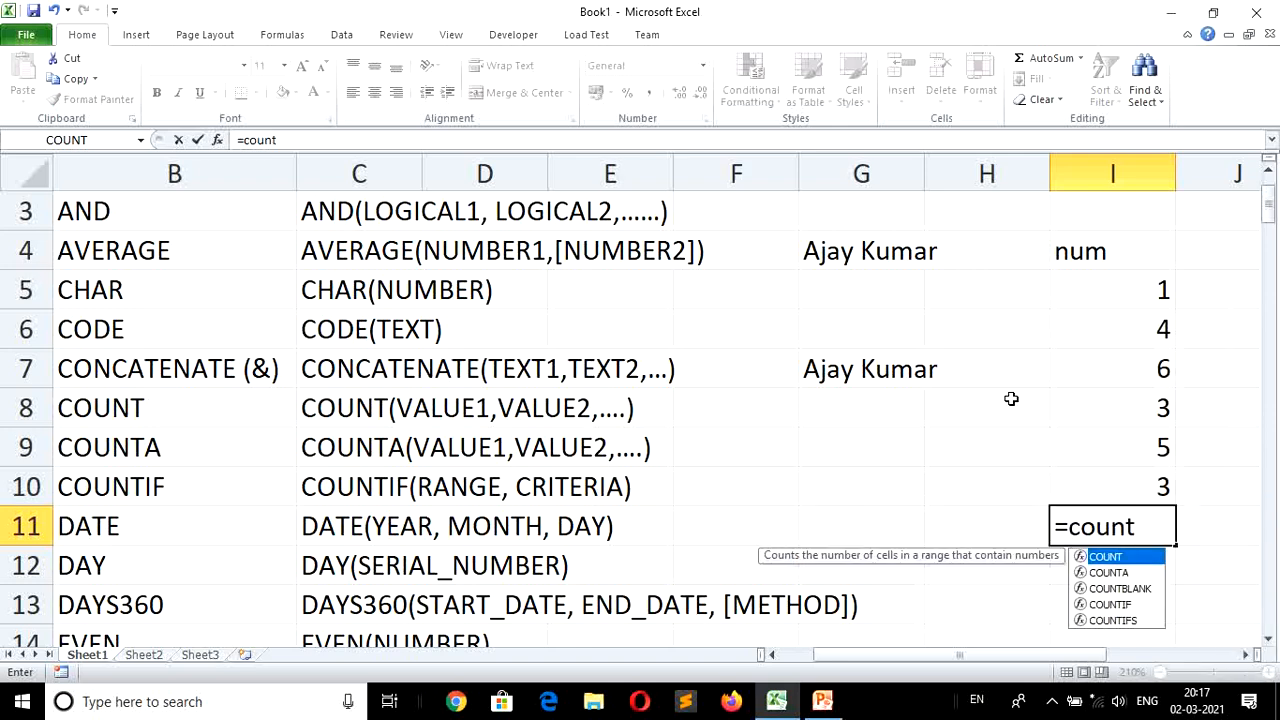
key(Up)
key(shift+Up)
key(shift+Up)
key(shift+Up)
key(shift+Up)
key(shift+Up)
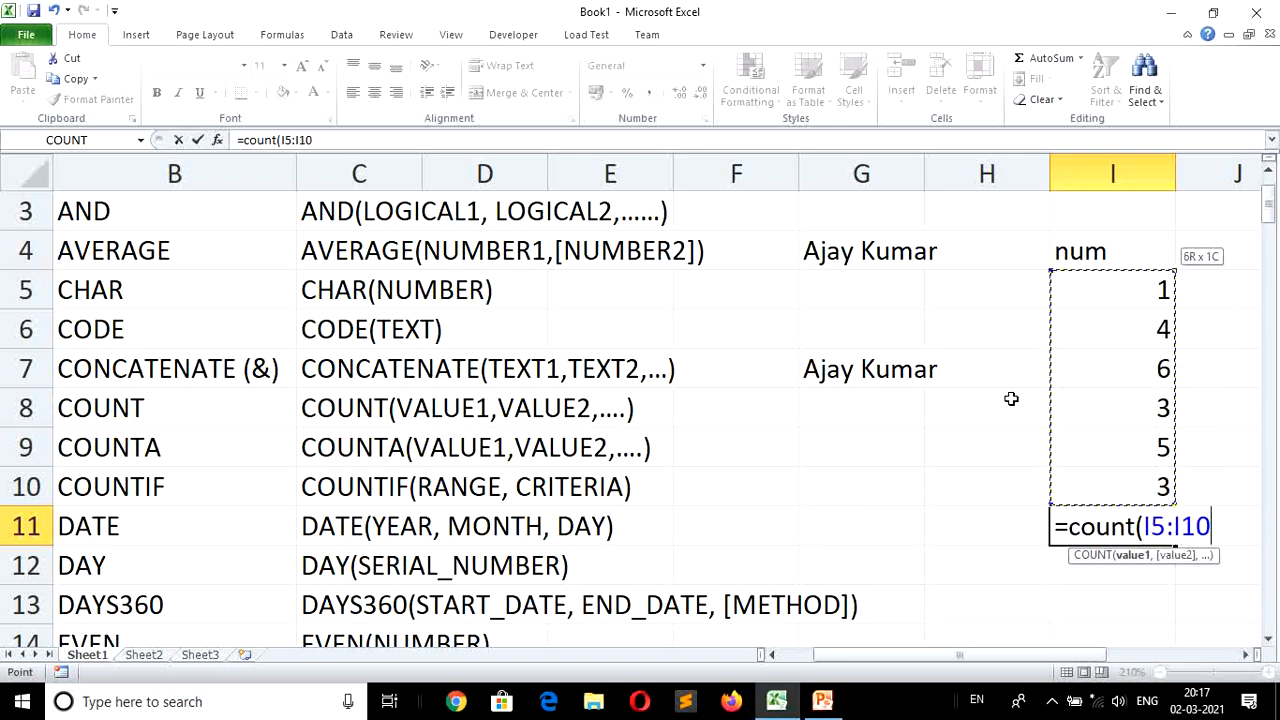
key(Return)
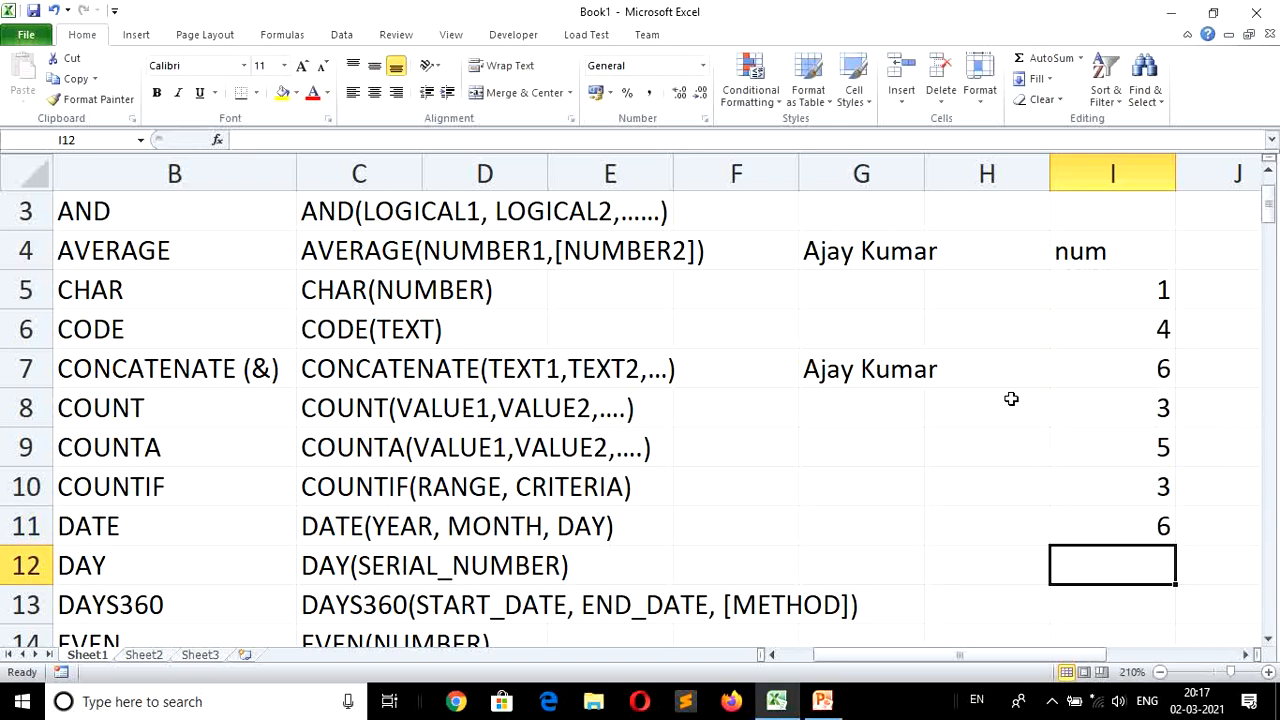
Review the COUNT formula in cell I11 and select the range I5:I10 that it counts.
key(Up)
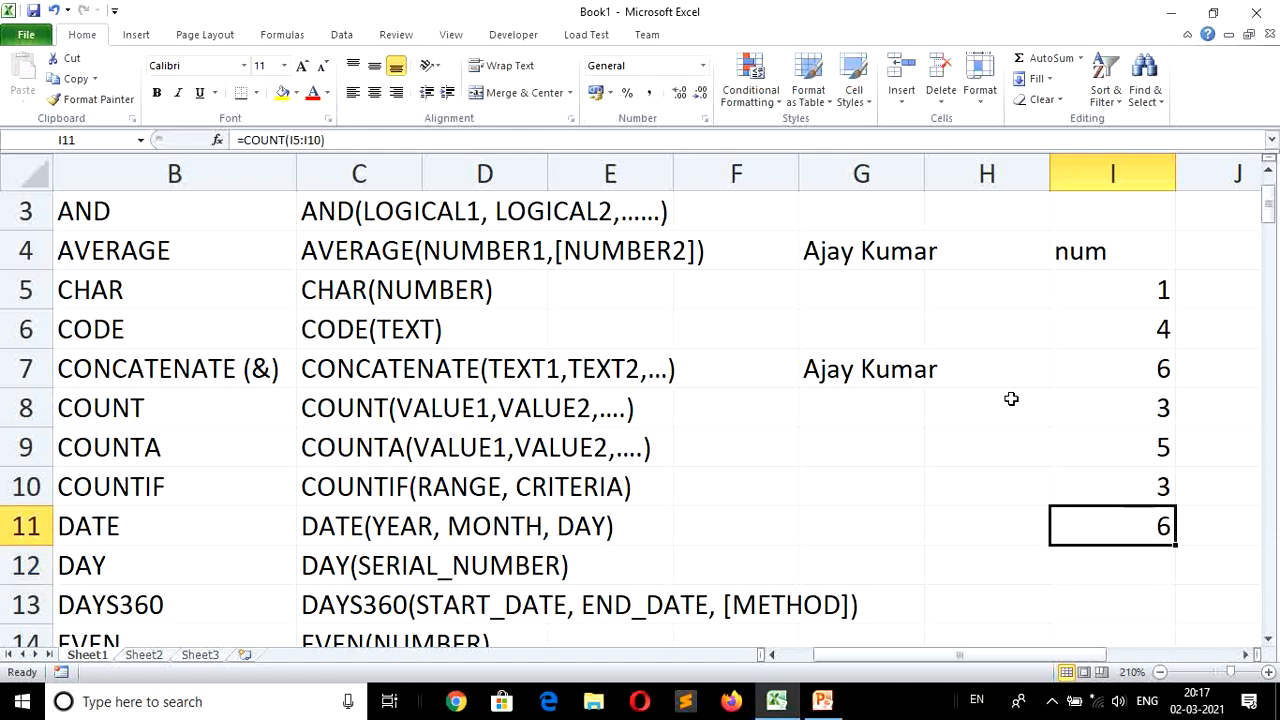
key(Up)
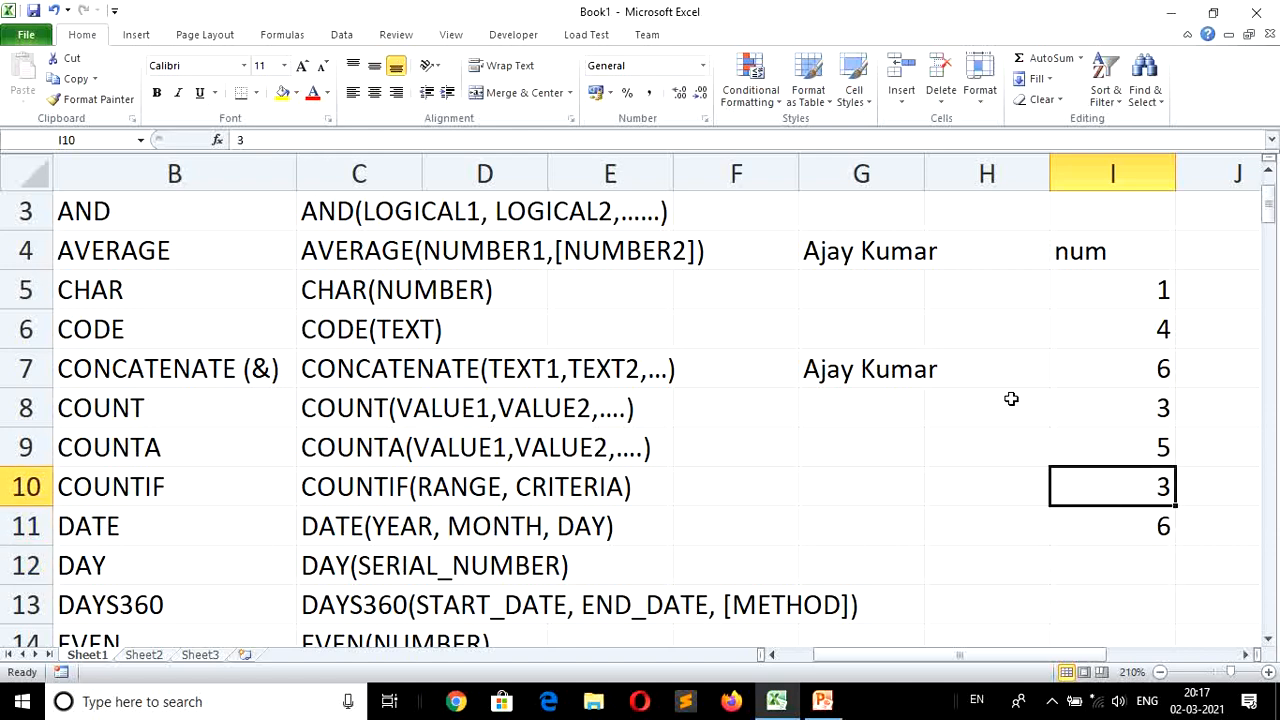
key(shift+Up)
key(shift+Up)
key(shift+Up)
key(shift+Up)
key(shift+Up)
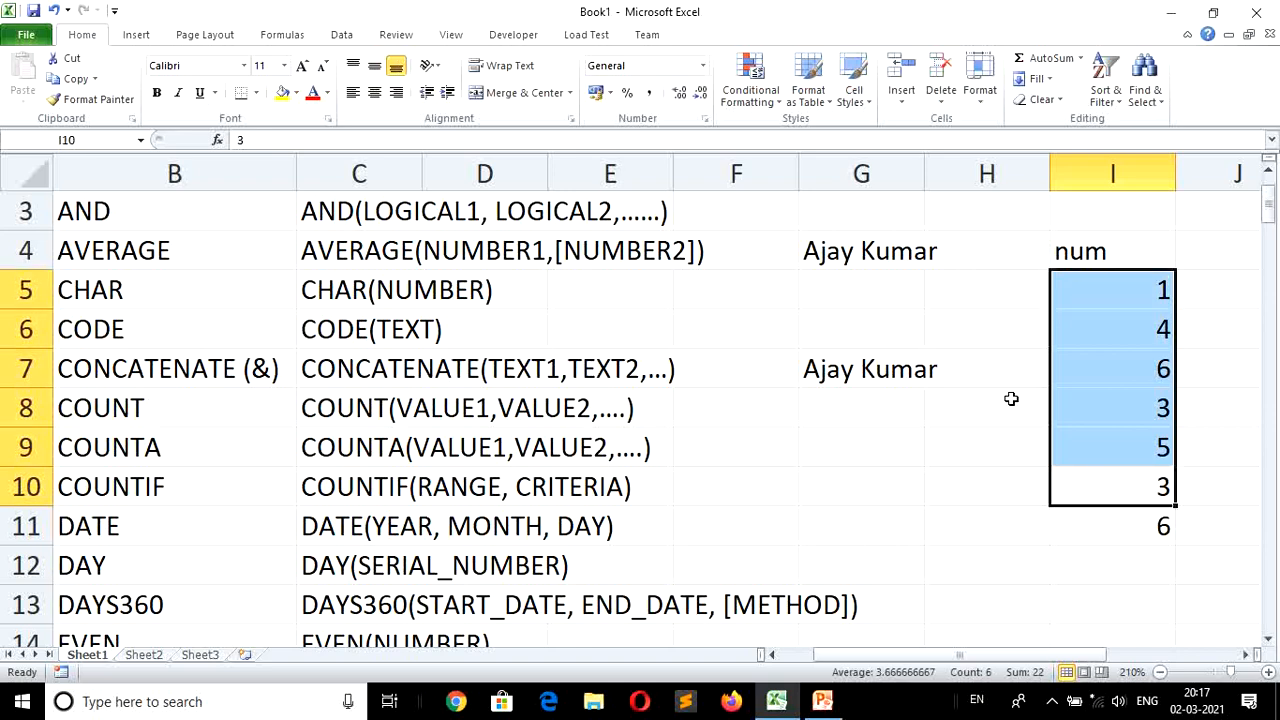
Enter four sample first names in cells H8 to H11 as text data for counting.
key(Down)
key(Down)
key(Left)
key(Left)
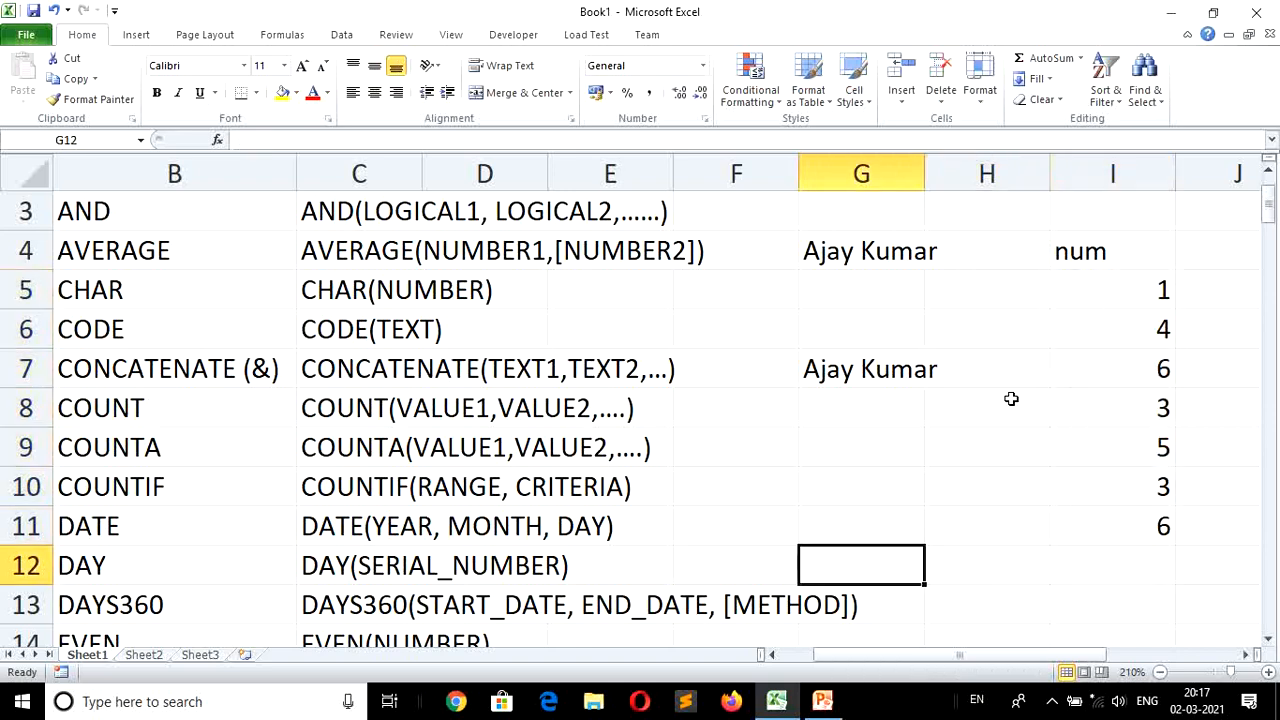
key(Right)
key(Up)
key(Up)
key(Up)
key(Up)
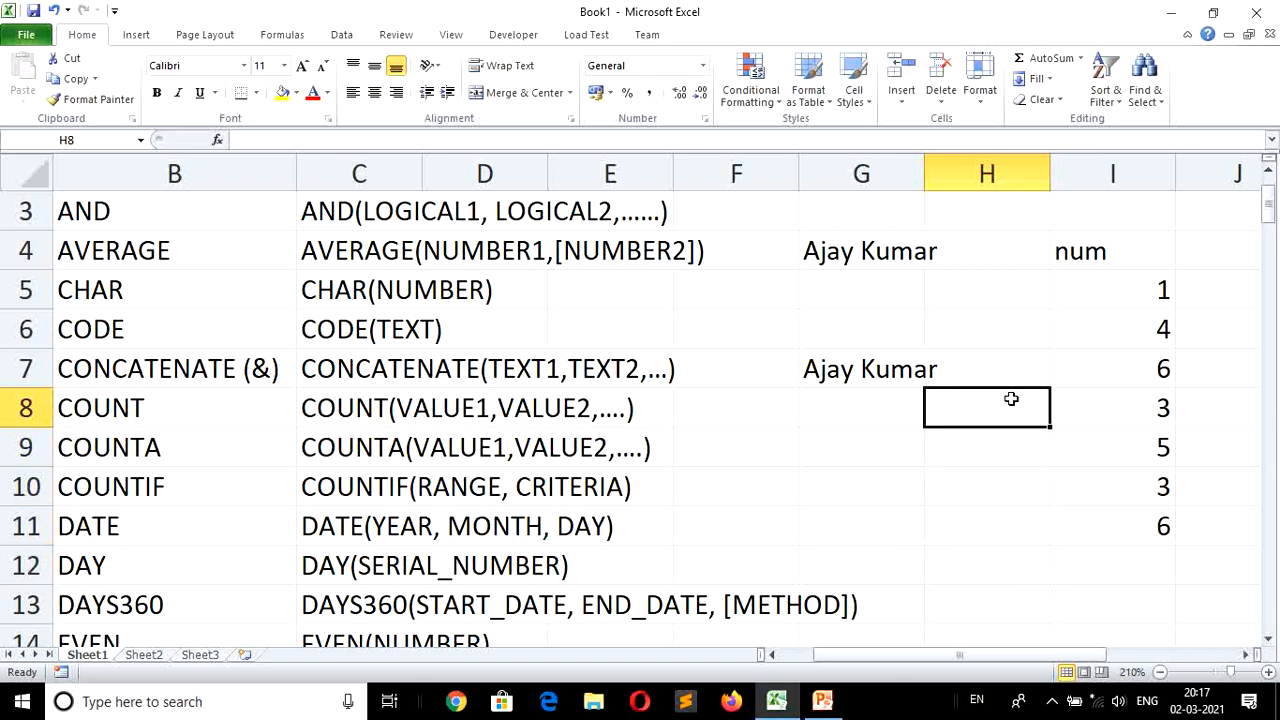
text(amit)
key(Return)
text(s)
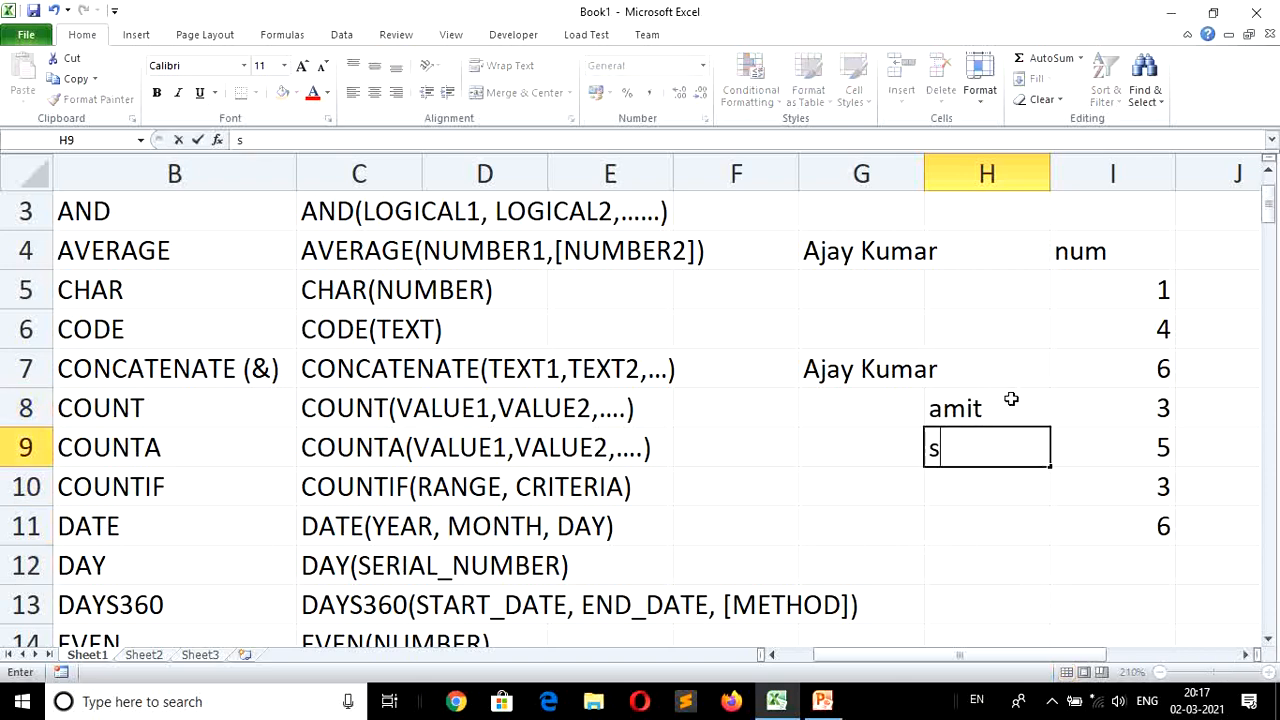
text(umit)
key(Return)
text(vijay)
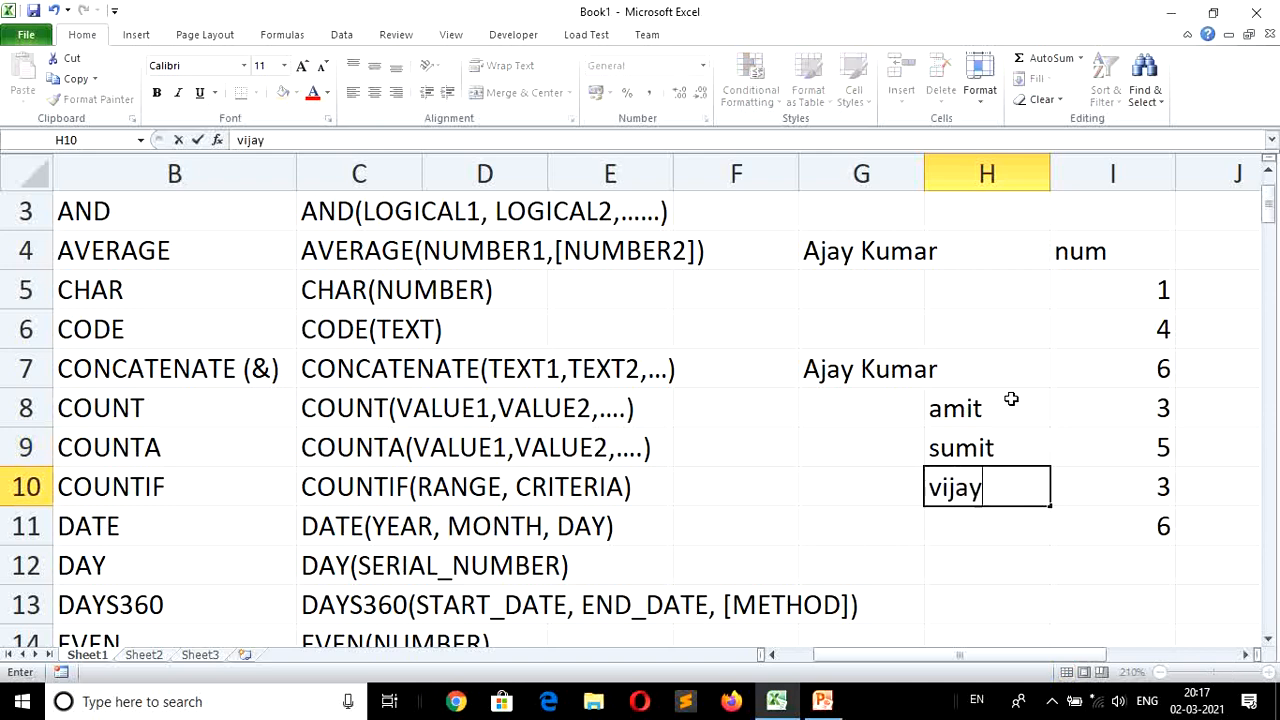
key(Return)
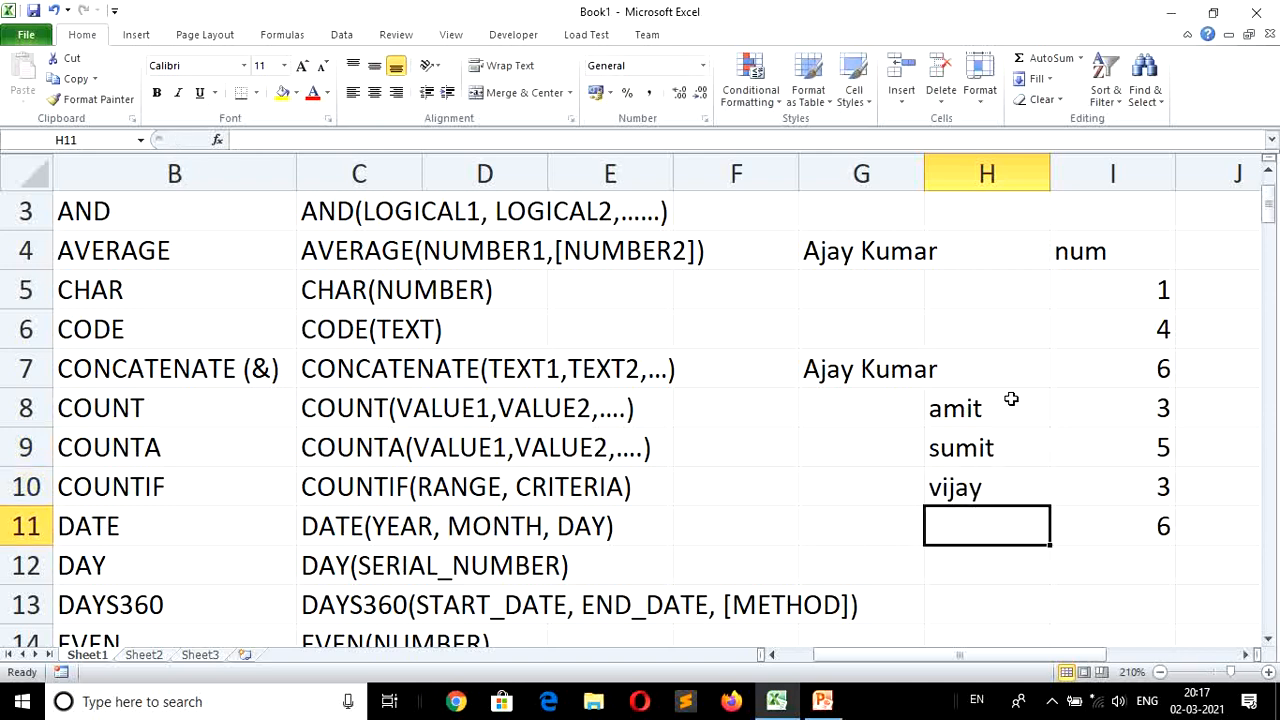
text(kamal)
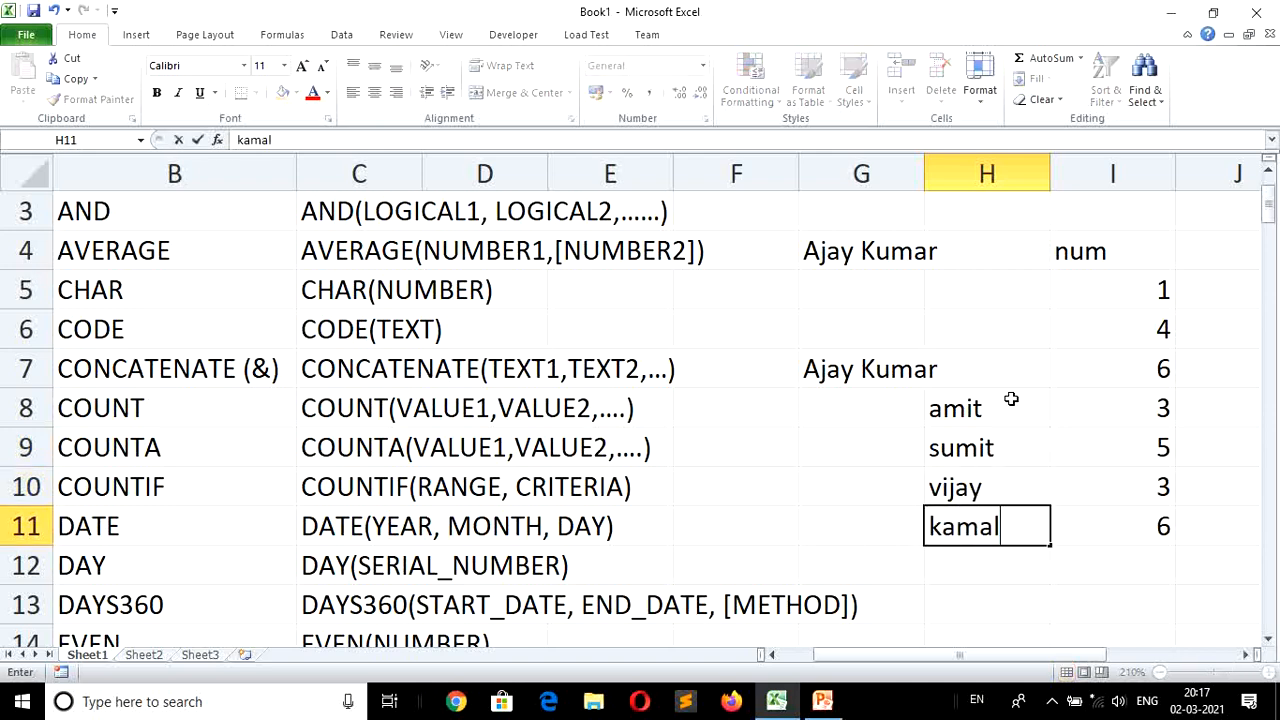
key(Return)
Try to count the text entries in H8:H11 with a COUNT formula in cell H13.
key(Return)
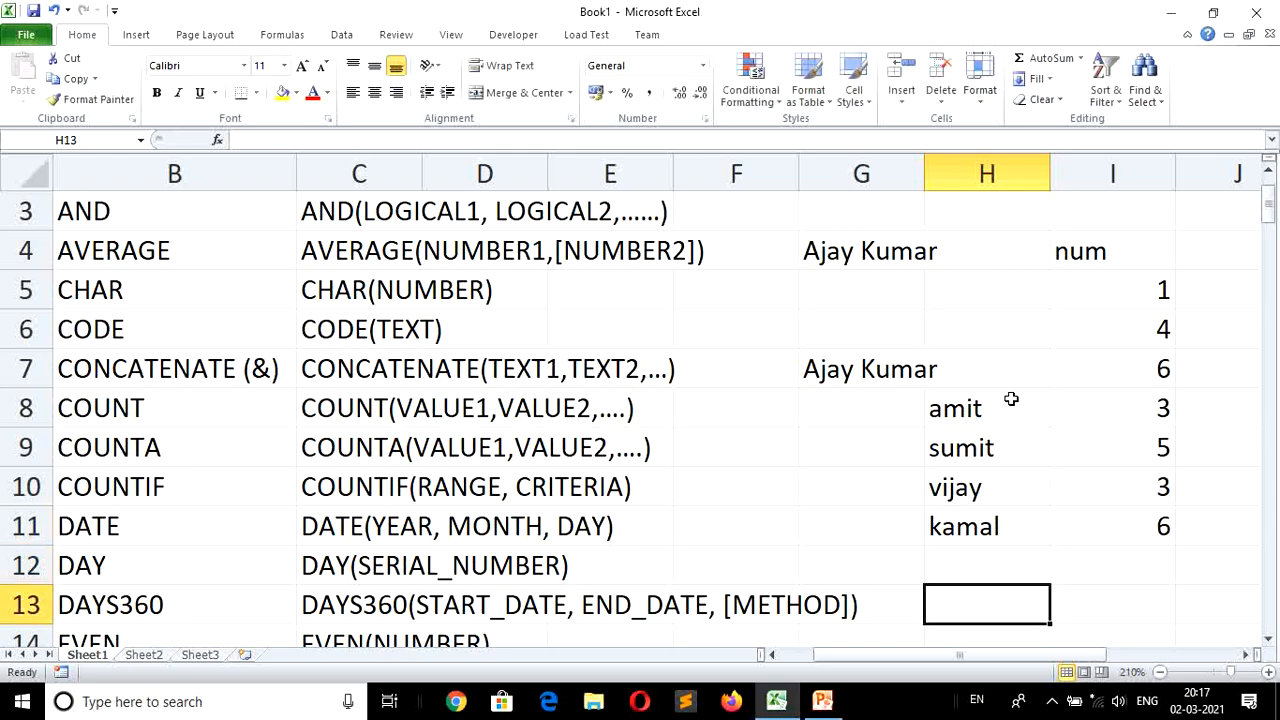
text(=co)
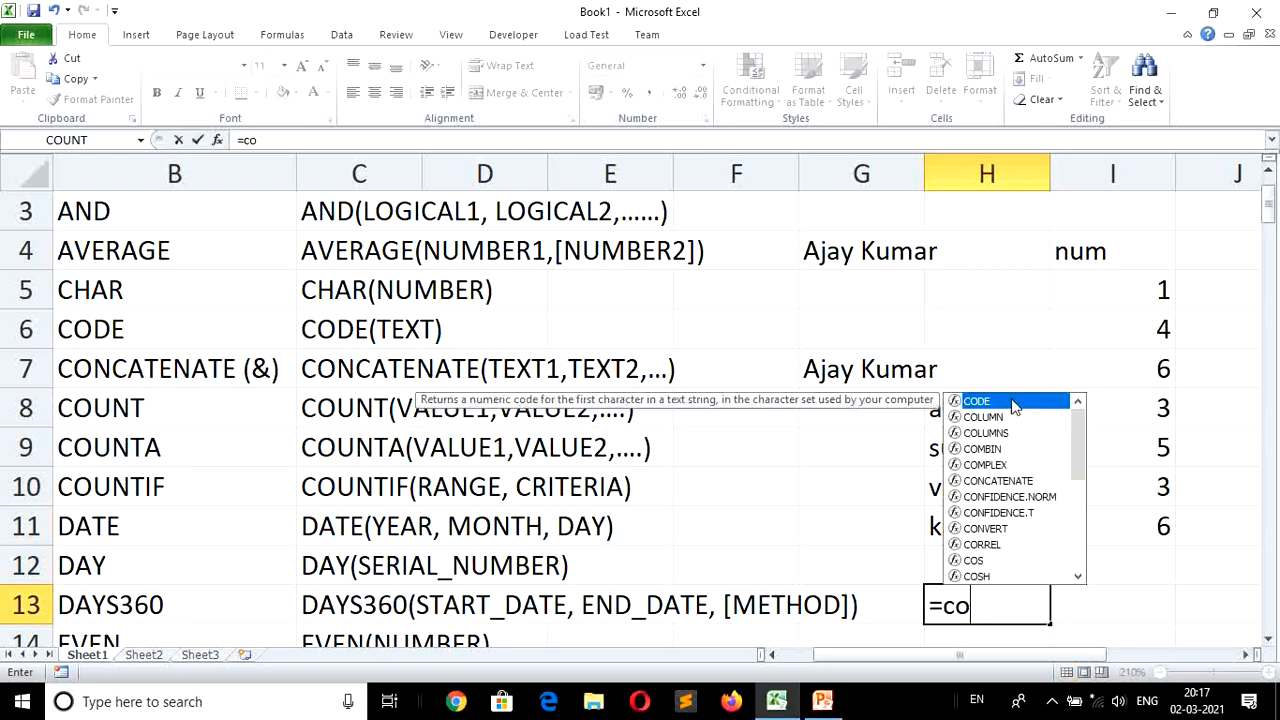
text(unt()
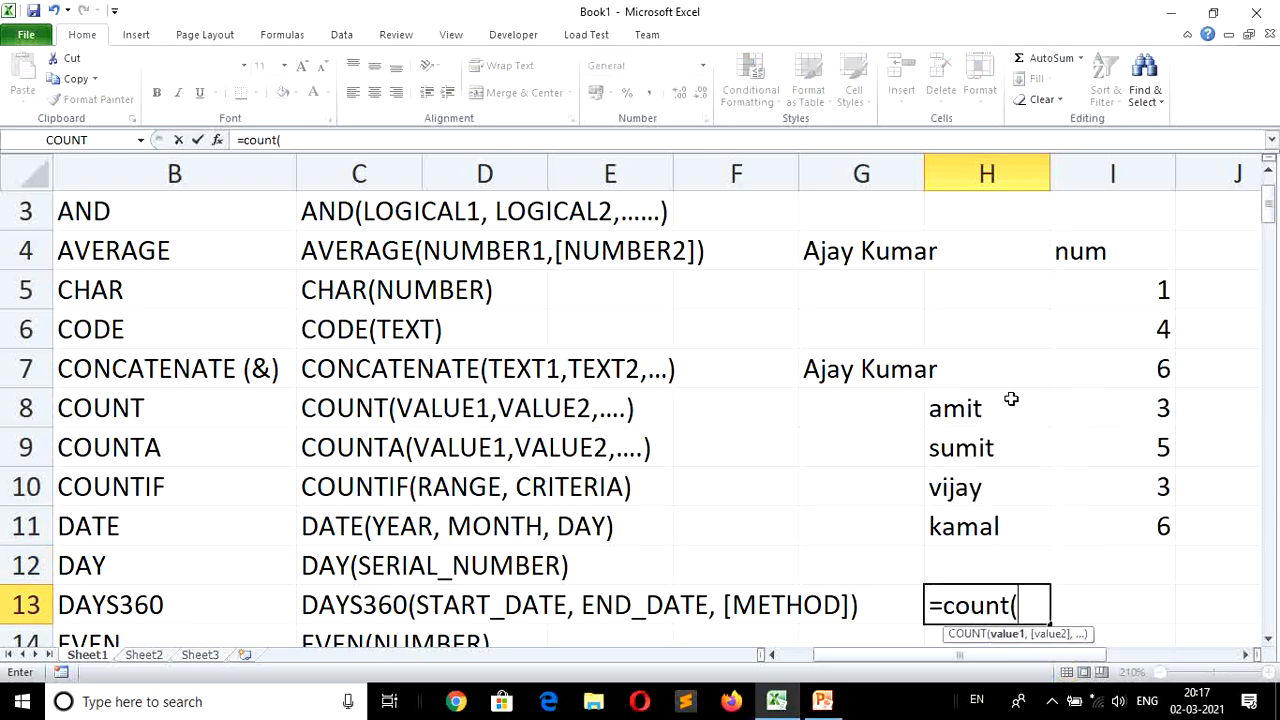
key(Up)
key(Up)
key(shift+Up)
key(shift+Up)
key(shift+Up)
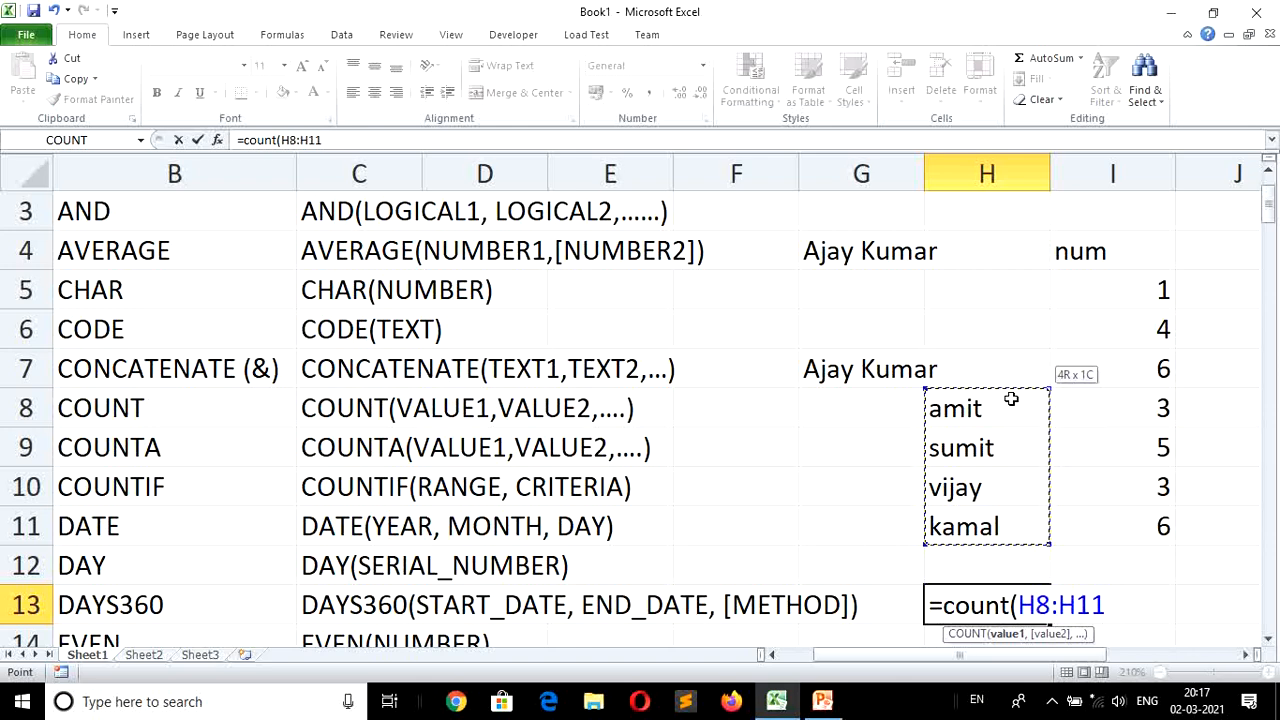
key(Return)
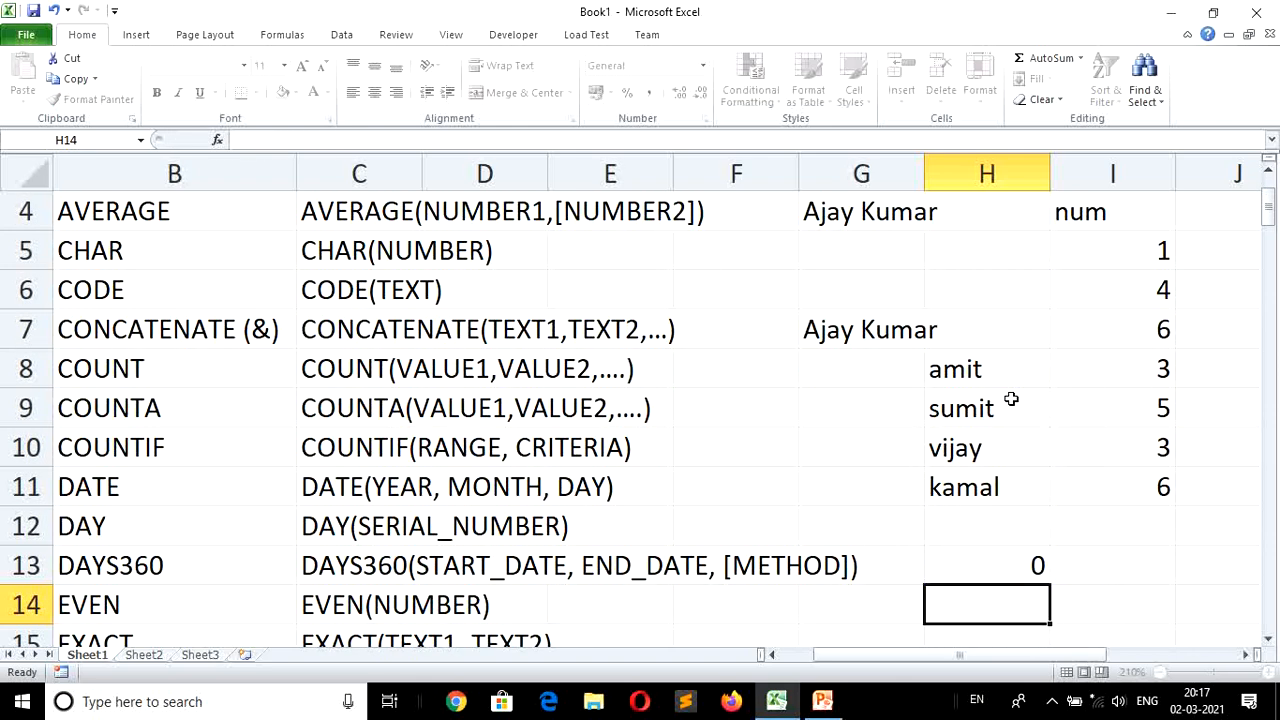
Replace the formula in cell H13 with =COUNTA(H8:H11) to count the non-empty cells.
key(Up)
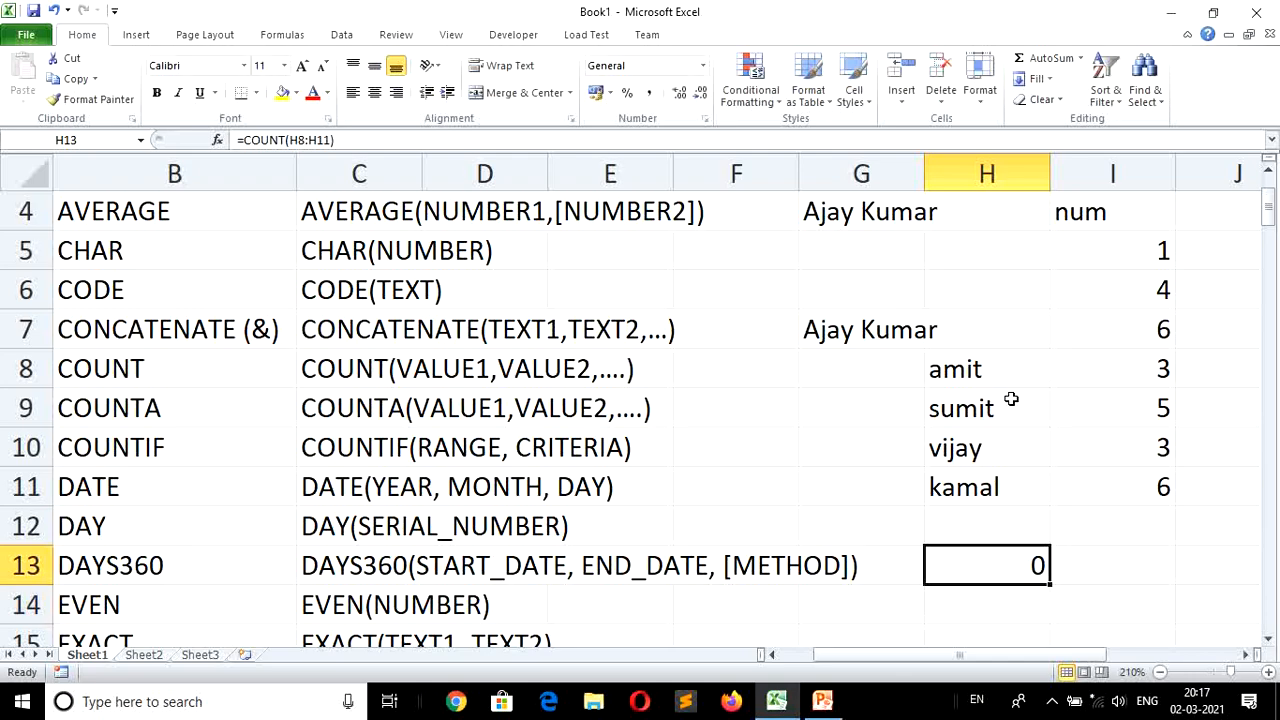
text(=cou)
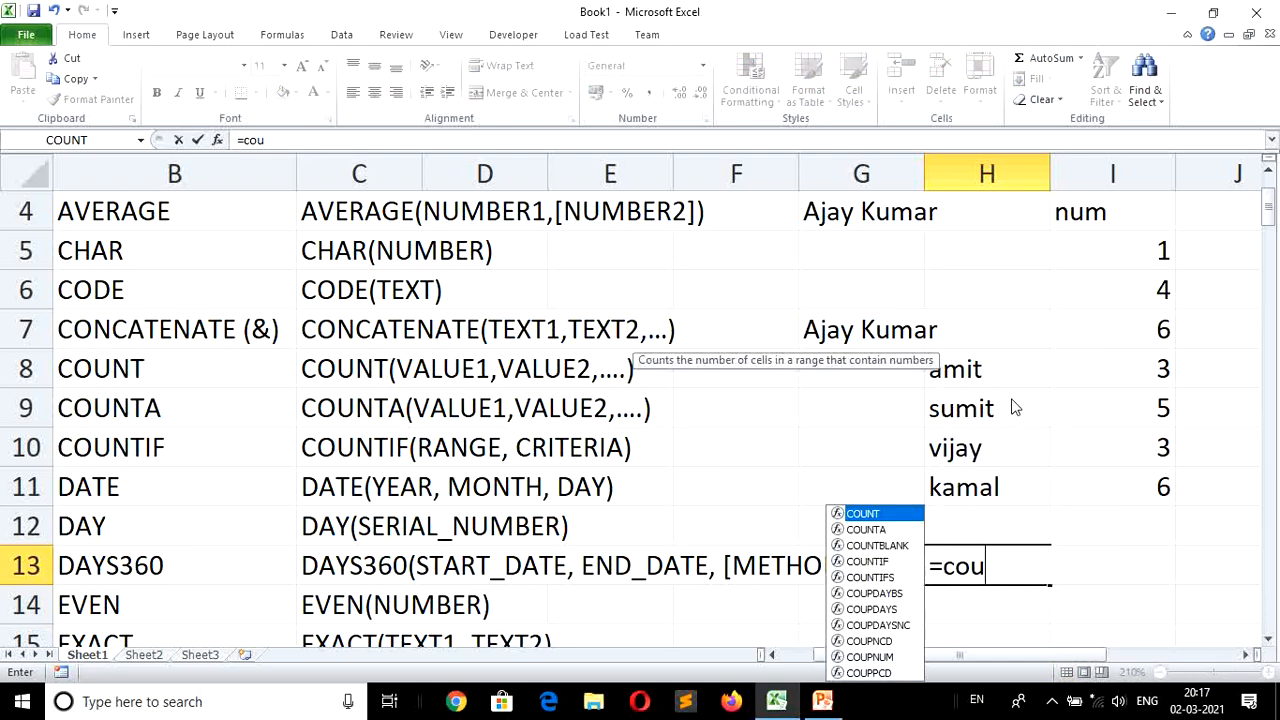
text(nt)
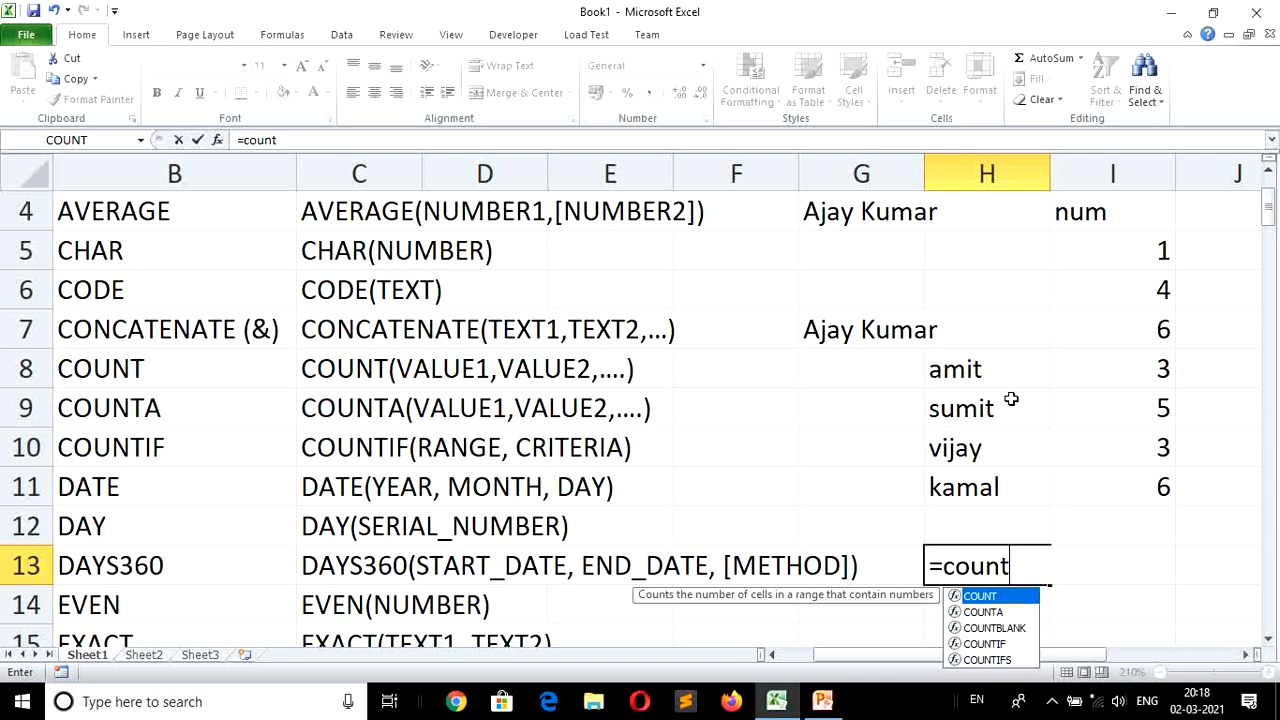
text(a)
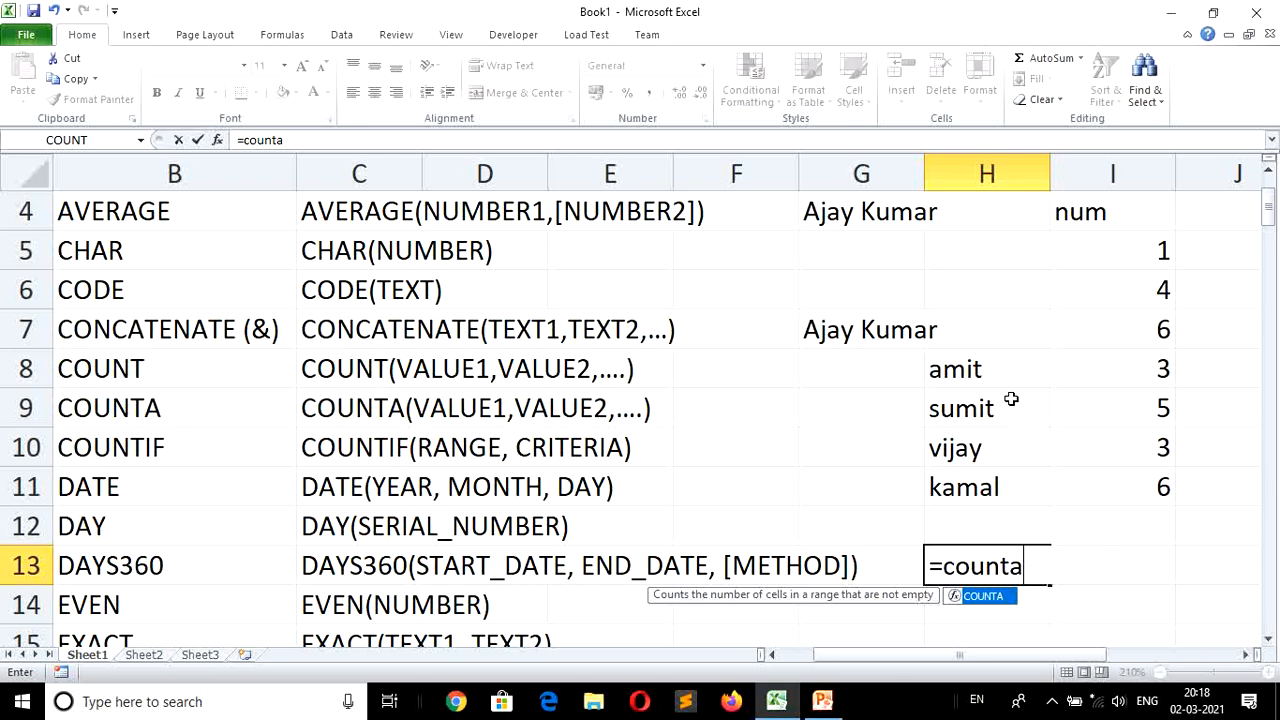
text(()
key(Up)
key(Up)
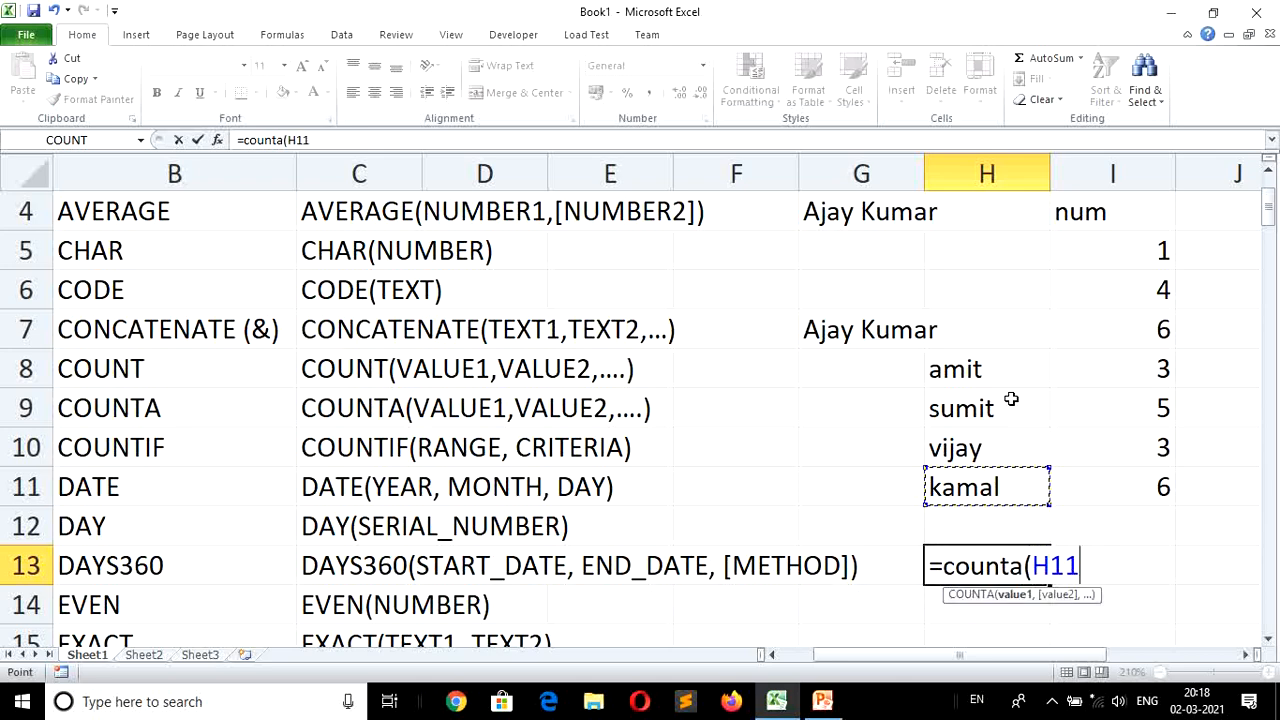
key(shift+Up)
key(shift+Up)
key(shift+Up)
text())
key(Return)
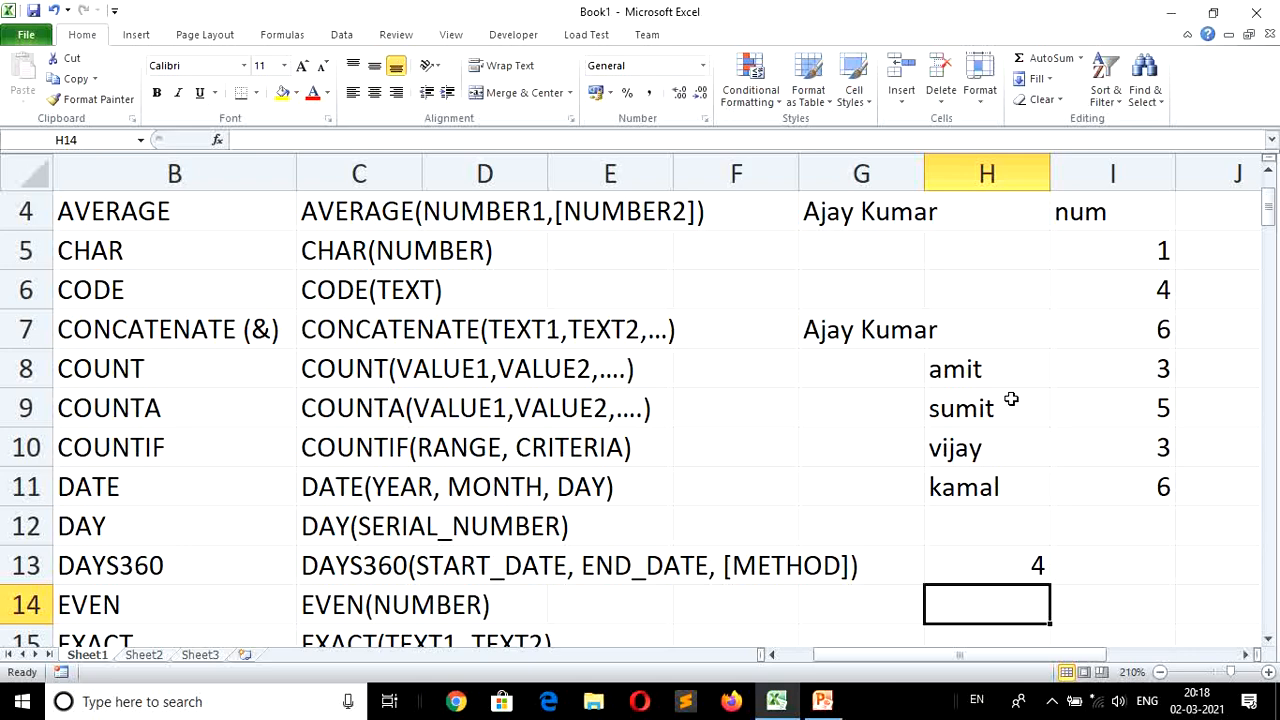
Enter the column heading Salesman in cell J3.
key(Right)
key(Right)
key(Right)
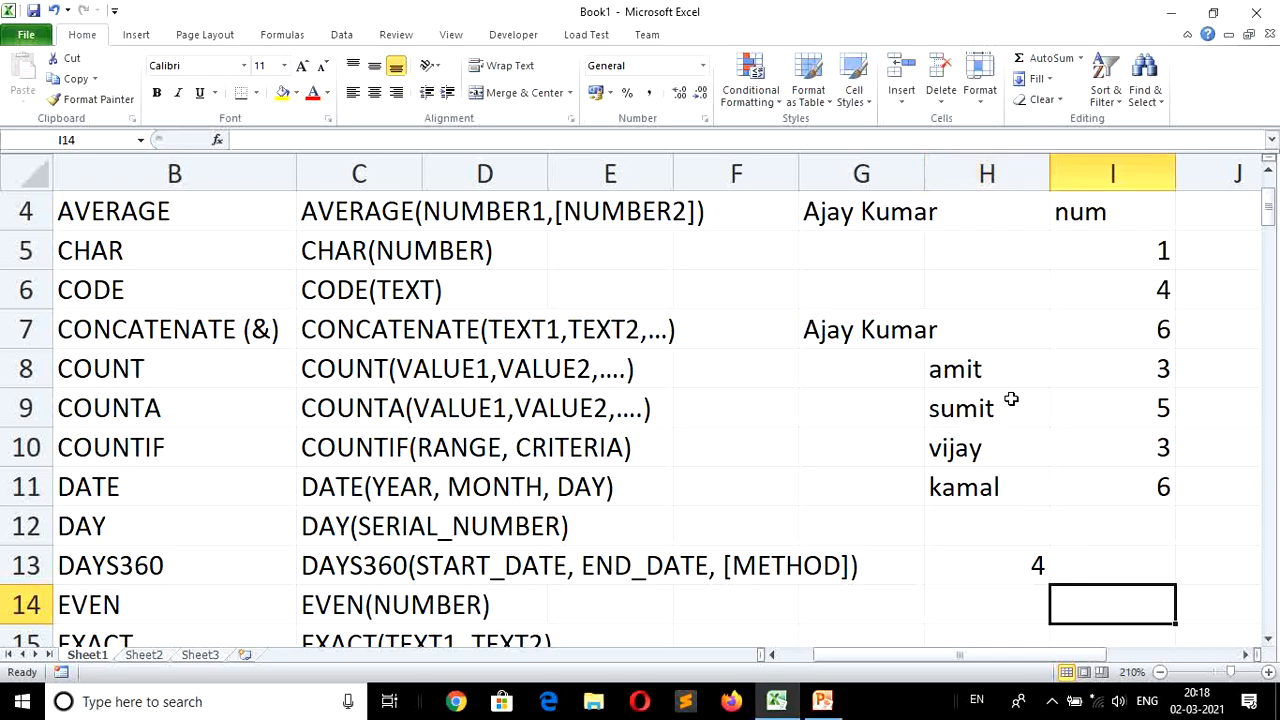
key(Up)
key(Up)
key(Up)
key(Up)
key(Up)
key(Up)
key(Up)
key(Up)
key(Up)
key(Up)
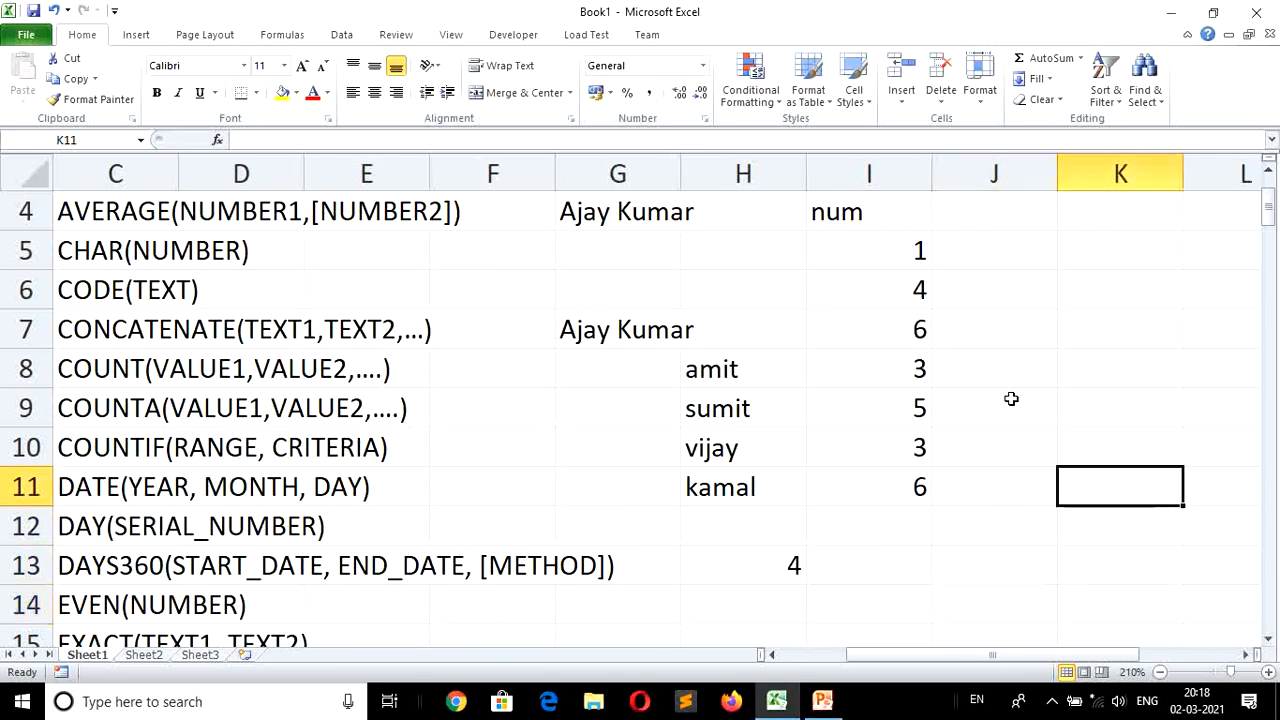
key(Up)
key(Up)
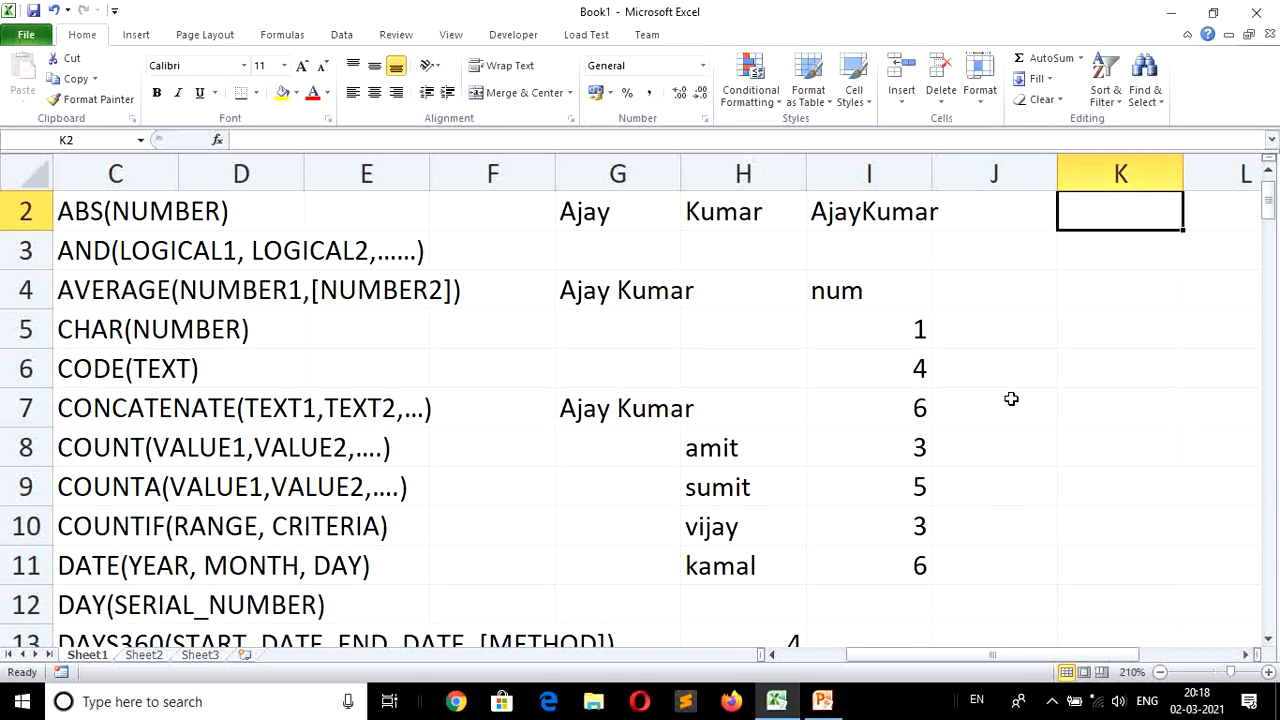
key(Down)
key(Left)
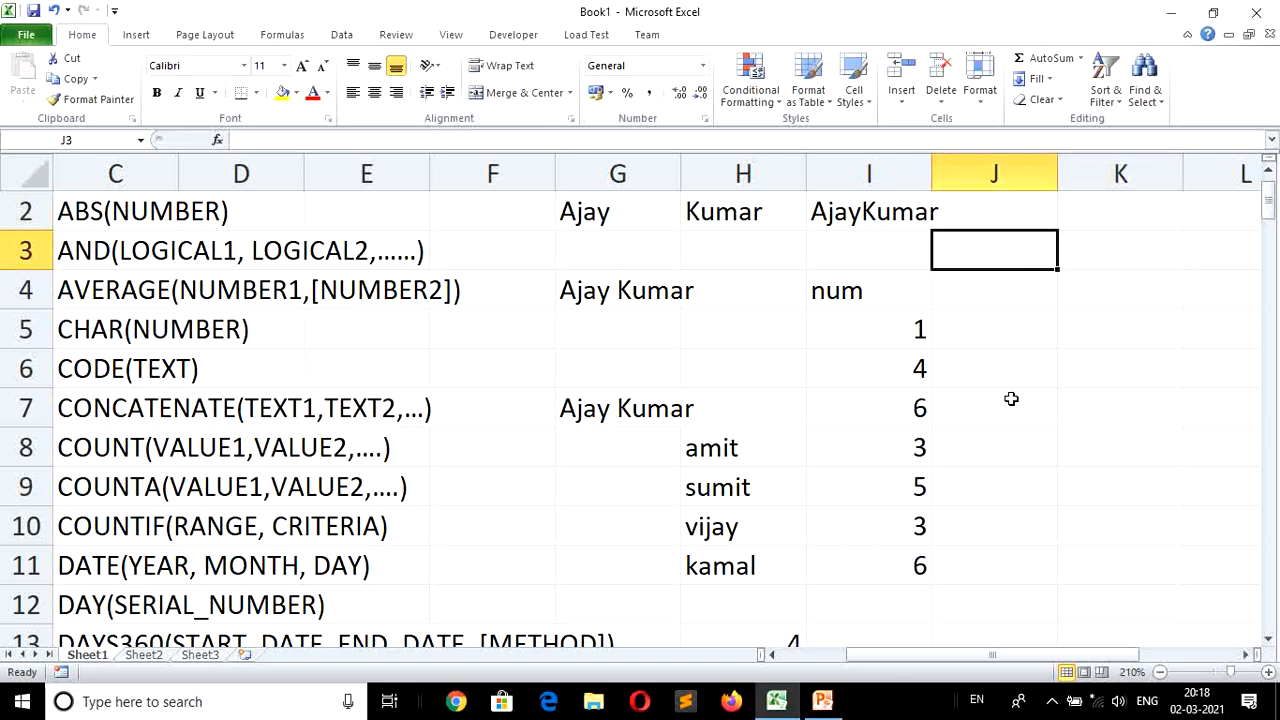
text(Sal)
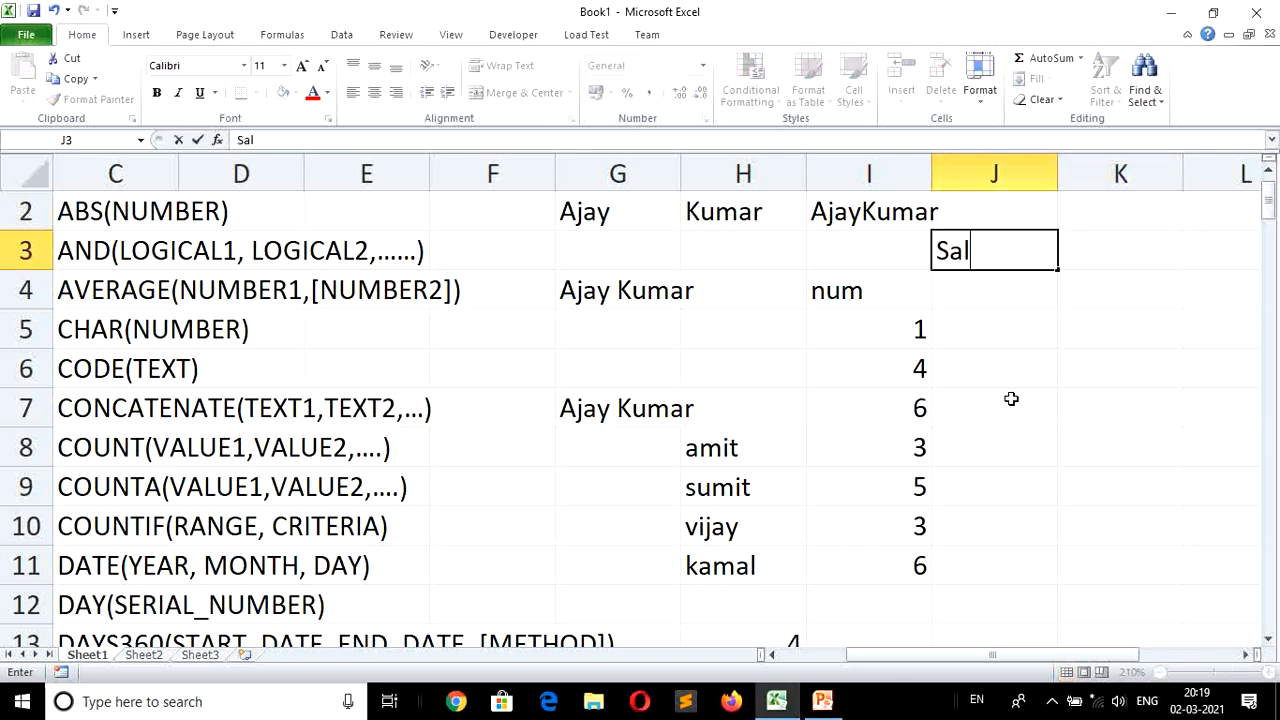
text(esma)
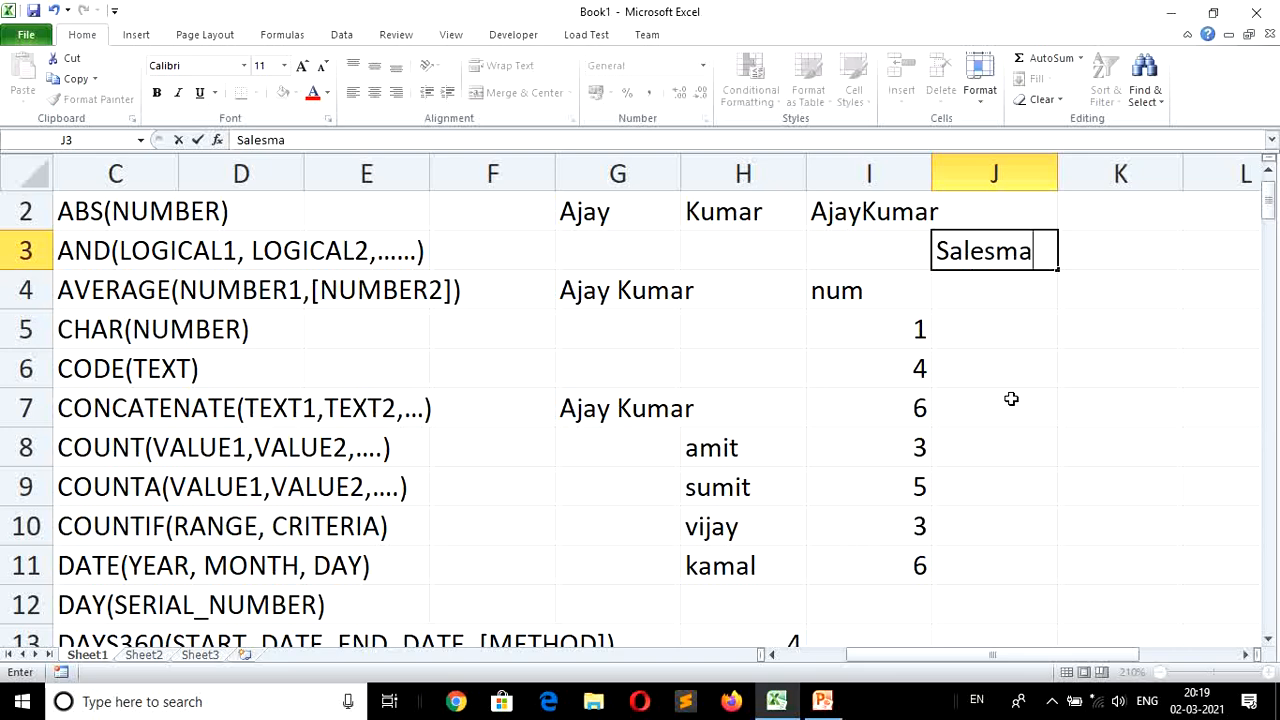
text(n)
key(Tab)
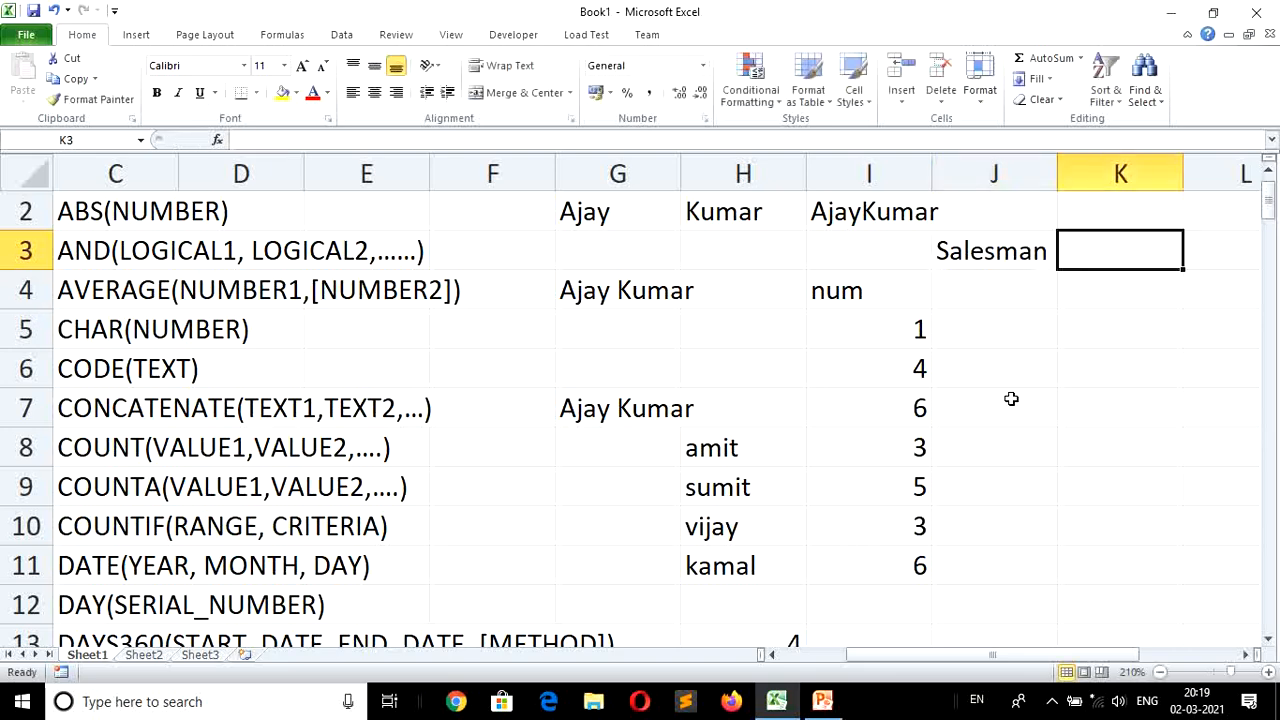
Enter the column heading Sales in cell K3 and three different salesman first names in cells J4 to J6.
text(Sales)
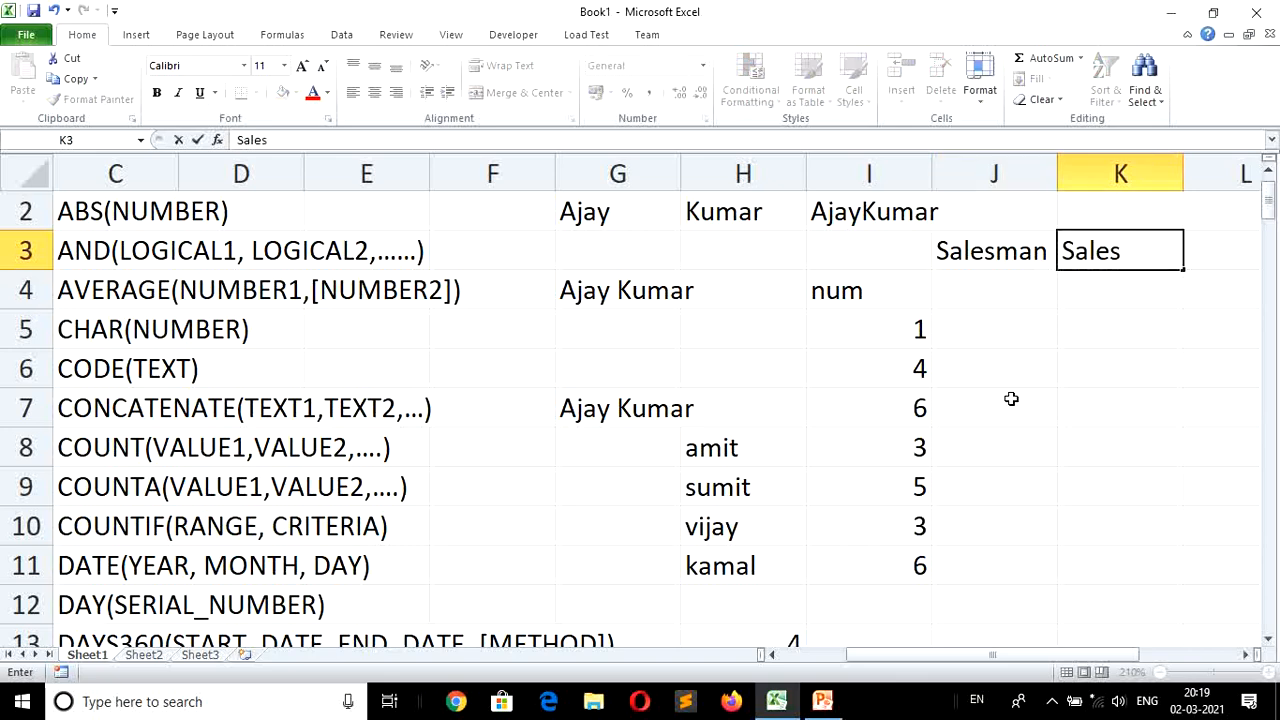
key(Return)
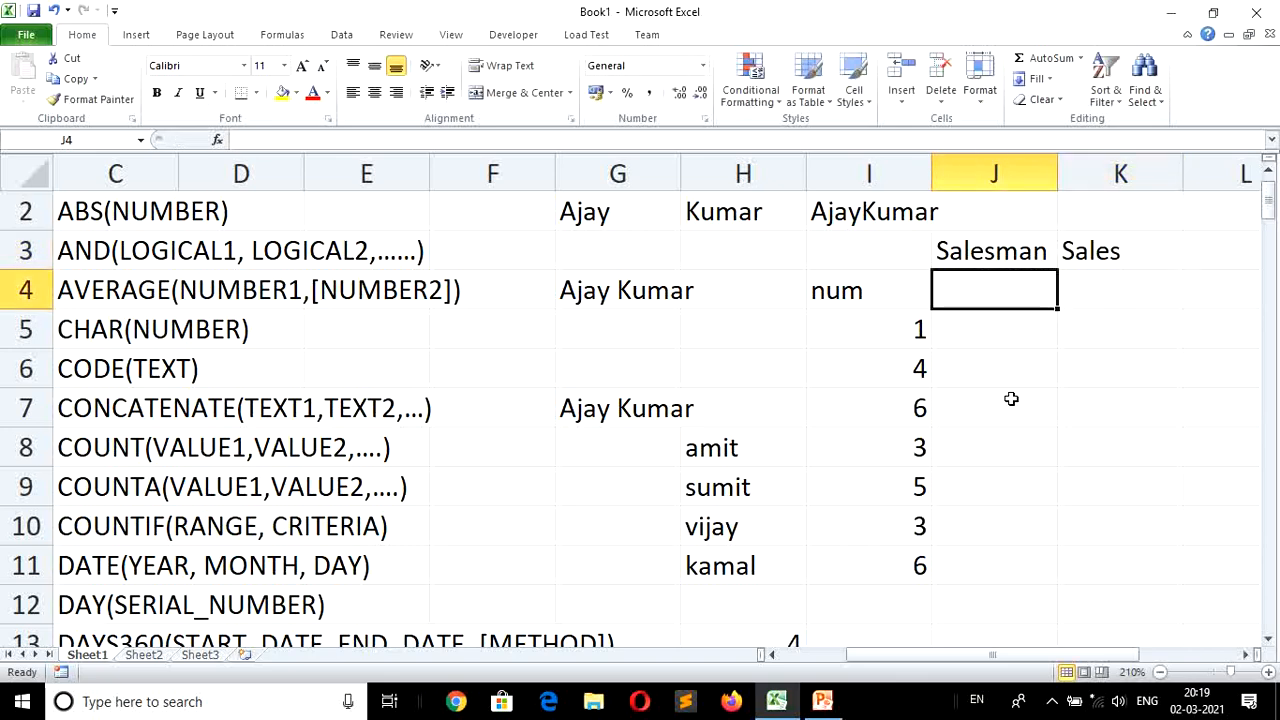
text(Deepu)
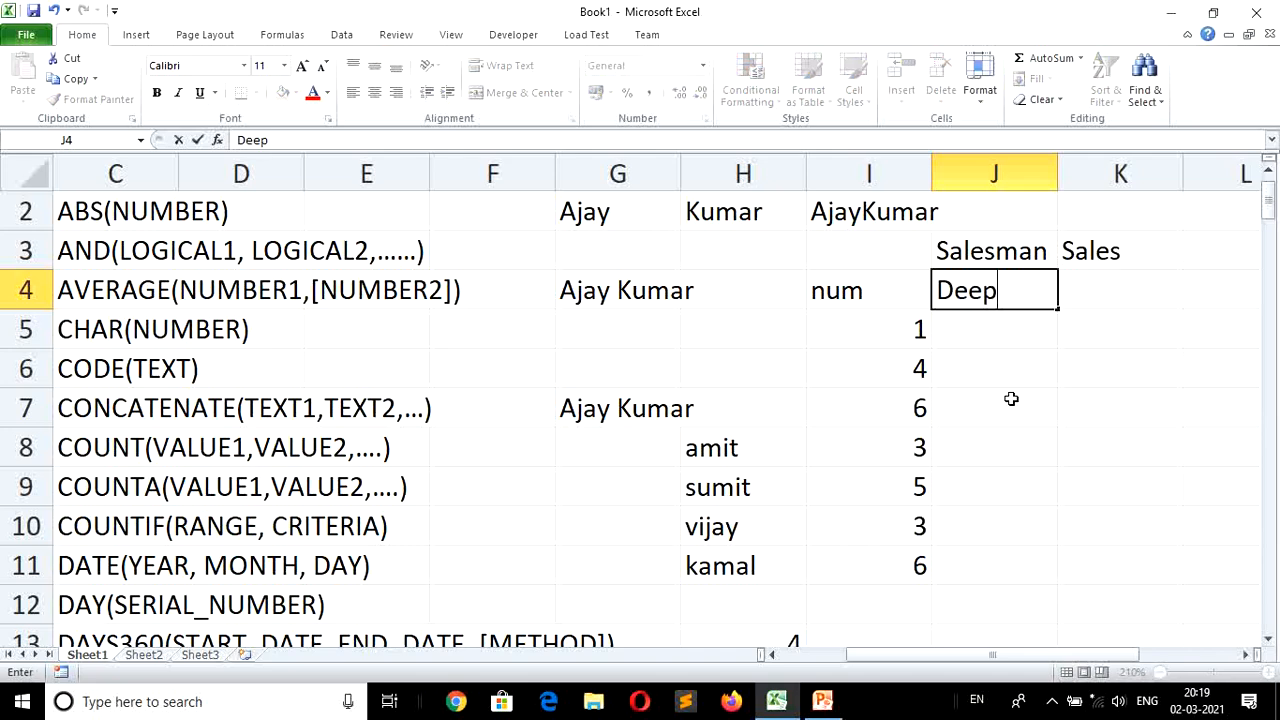
key(Return)
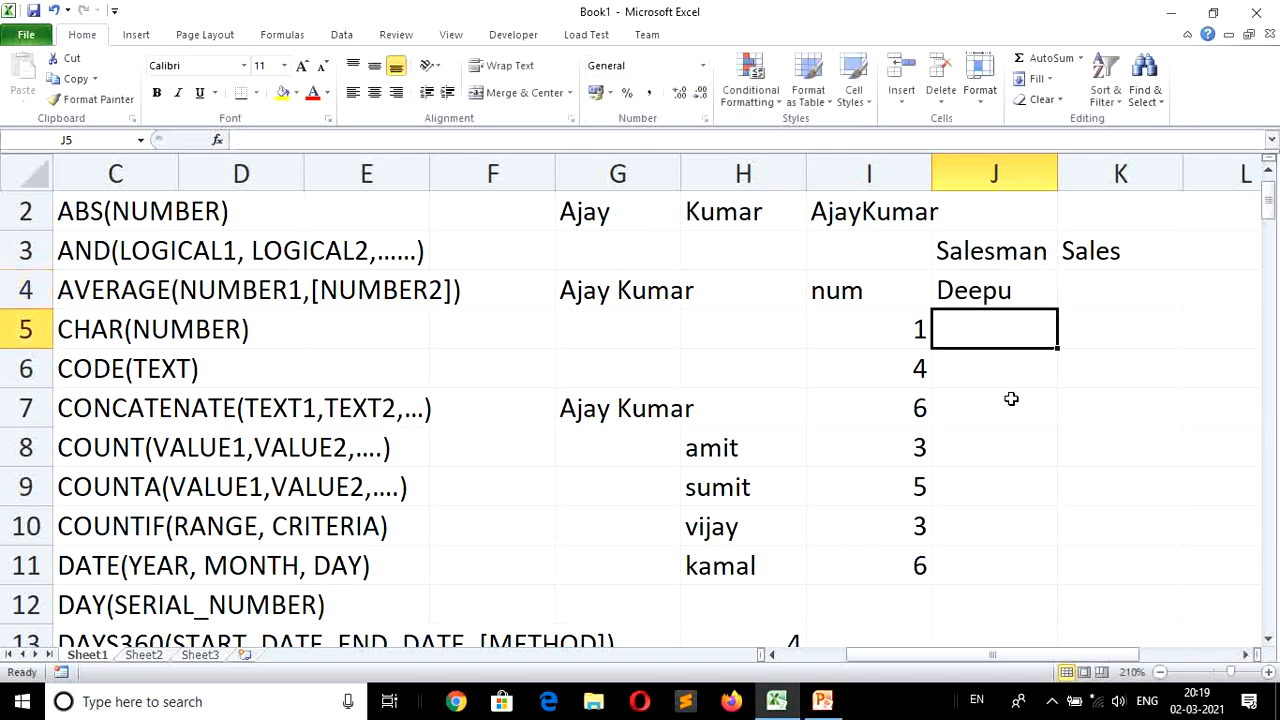
text(Sankar)
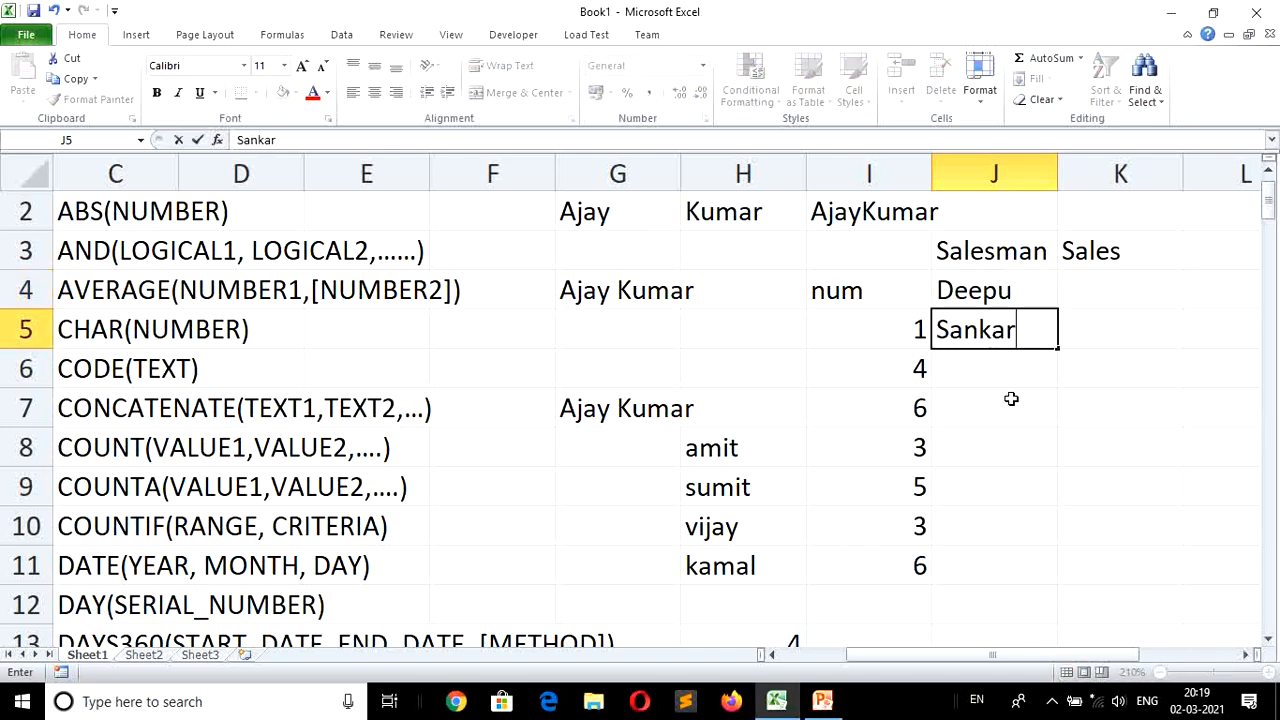
key(Return)
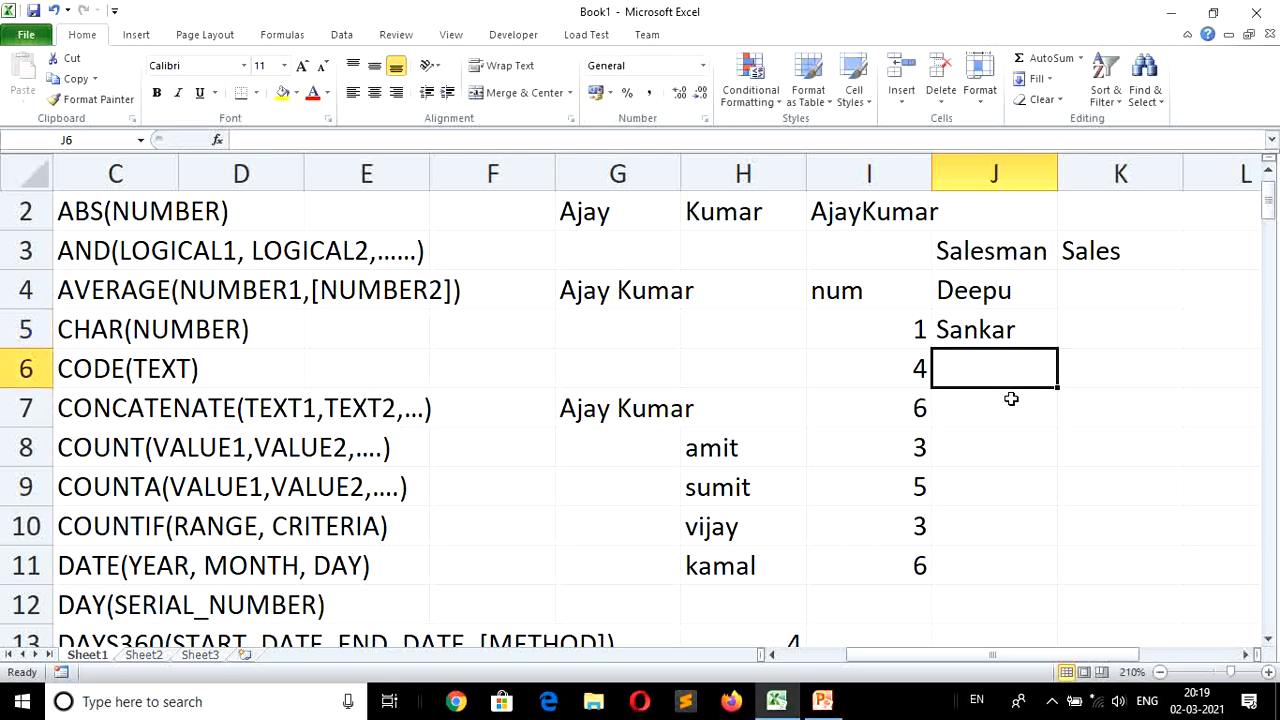
text(Traun)
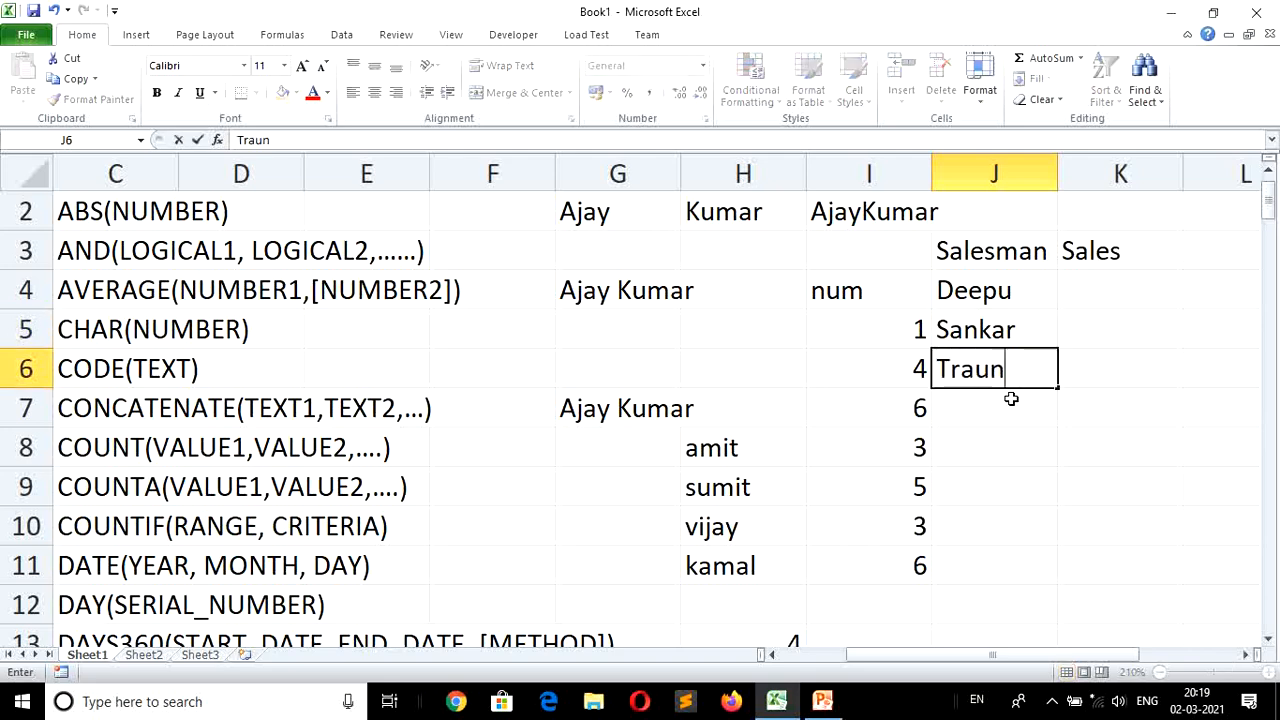
key(Return)
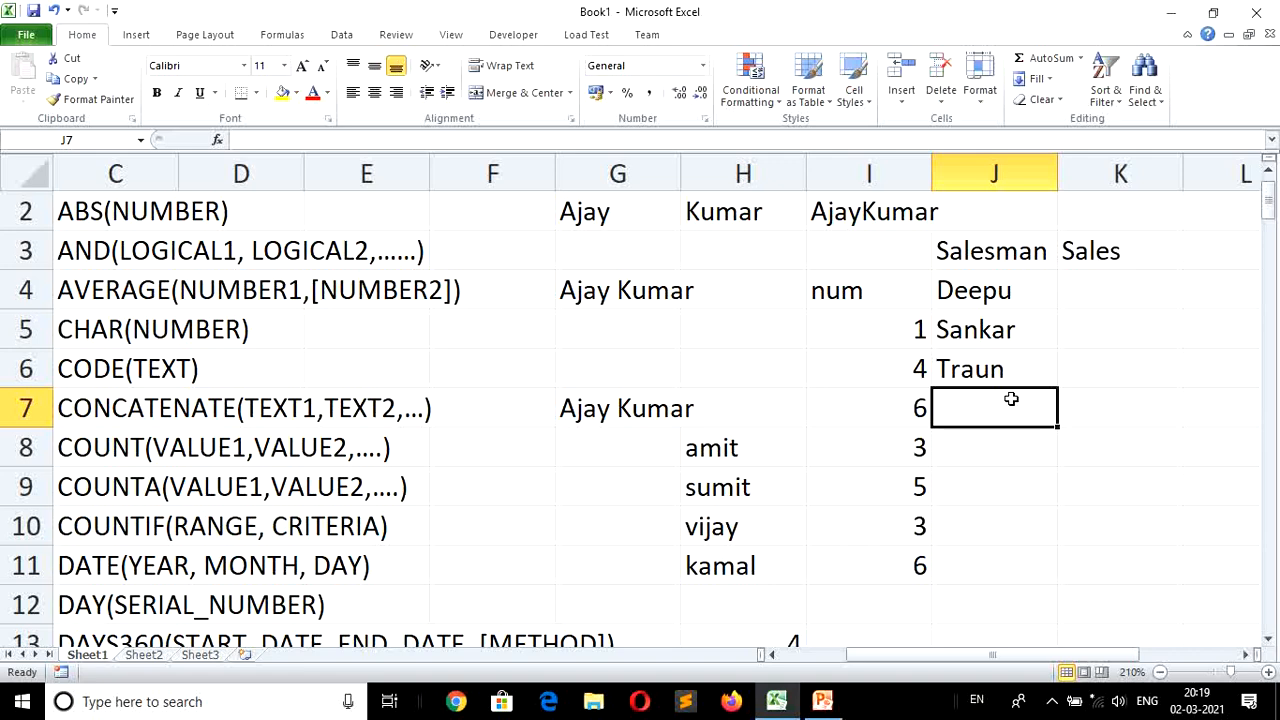
Repeat the same three salesman names in the same order in cells J7 to J9.
text(D)
key(Return)
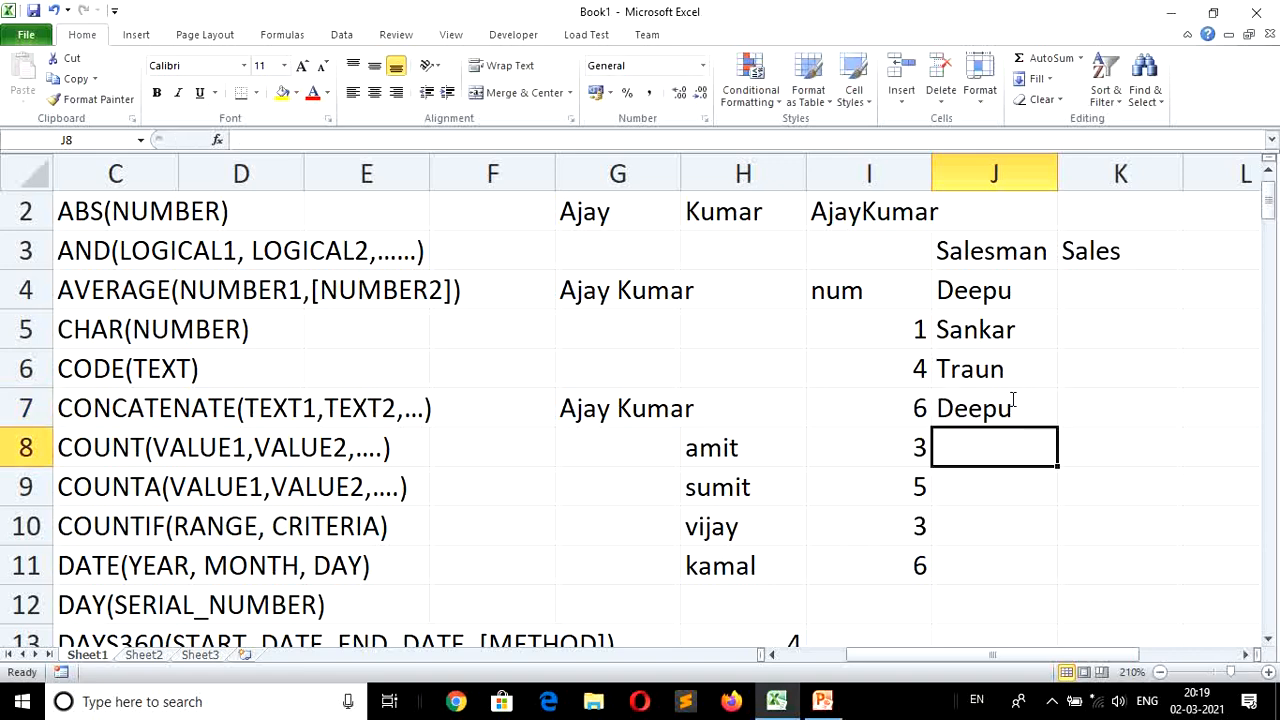
text(Sank)
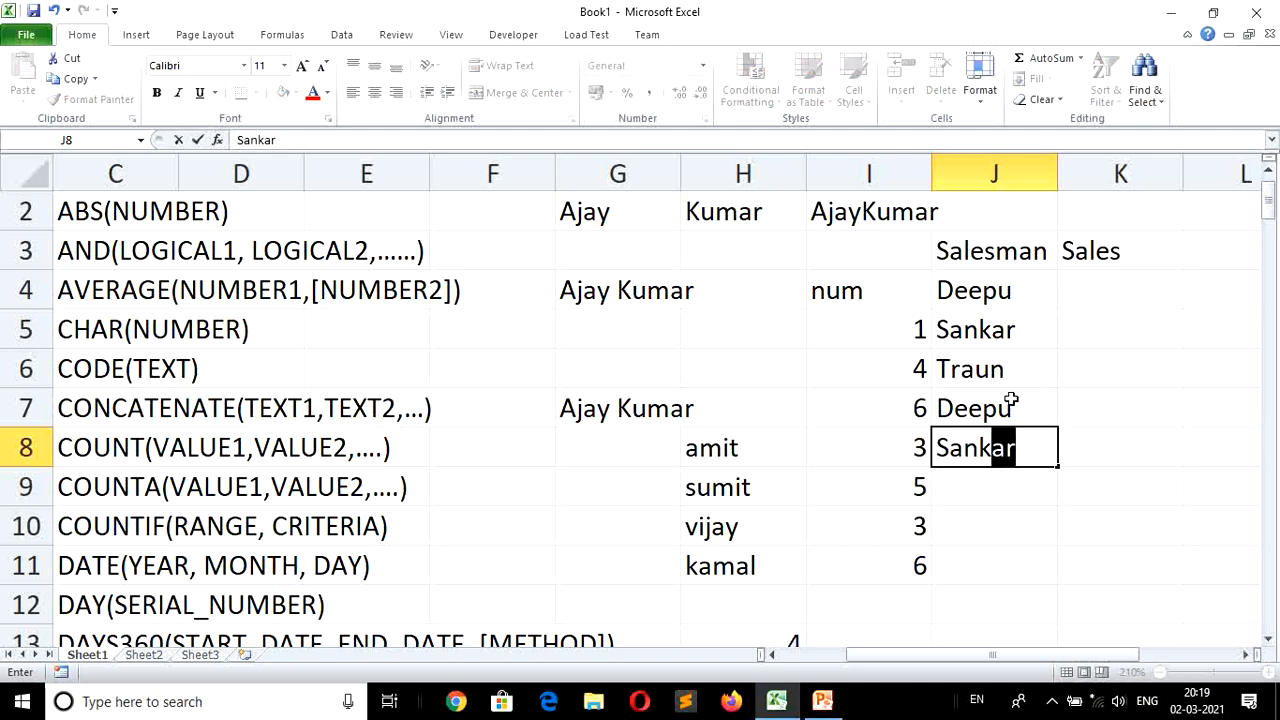
key(Return)
text(traun)
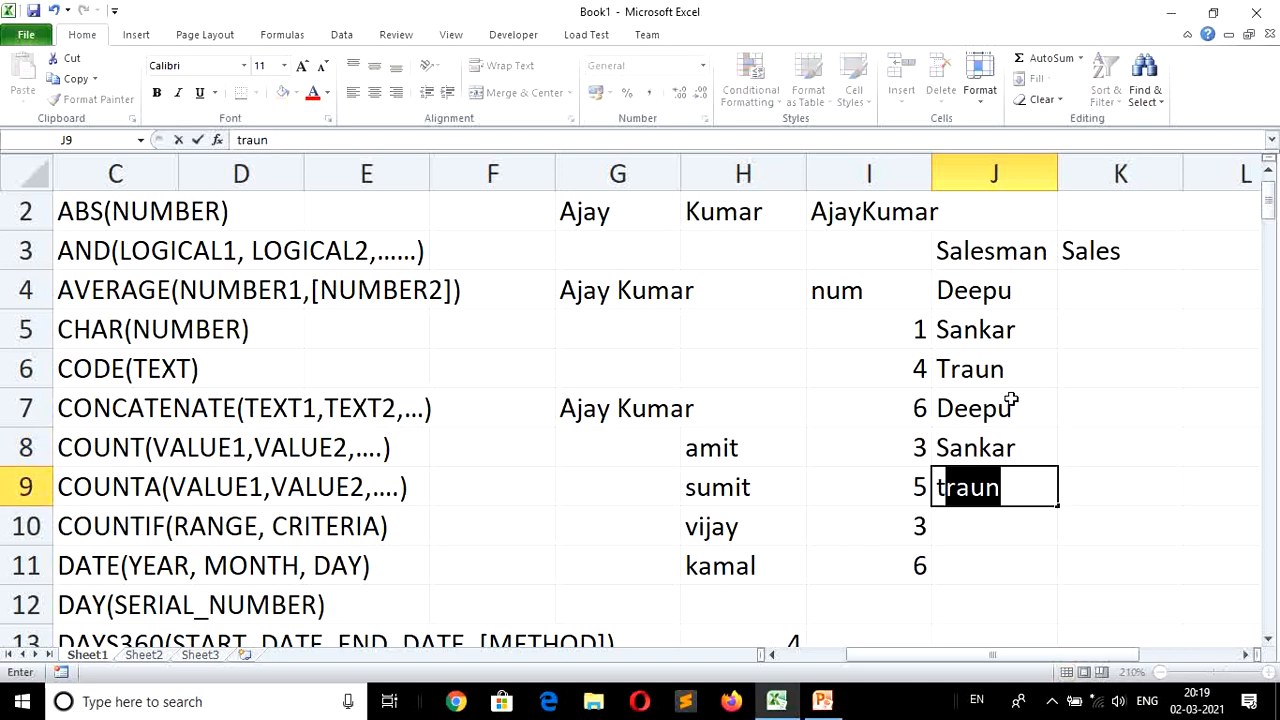
key(Return)
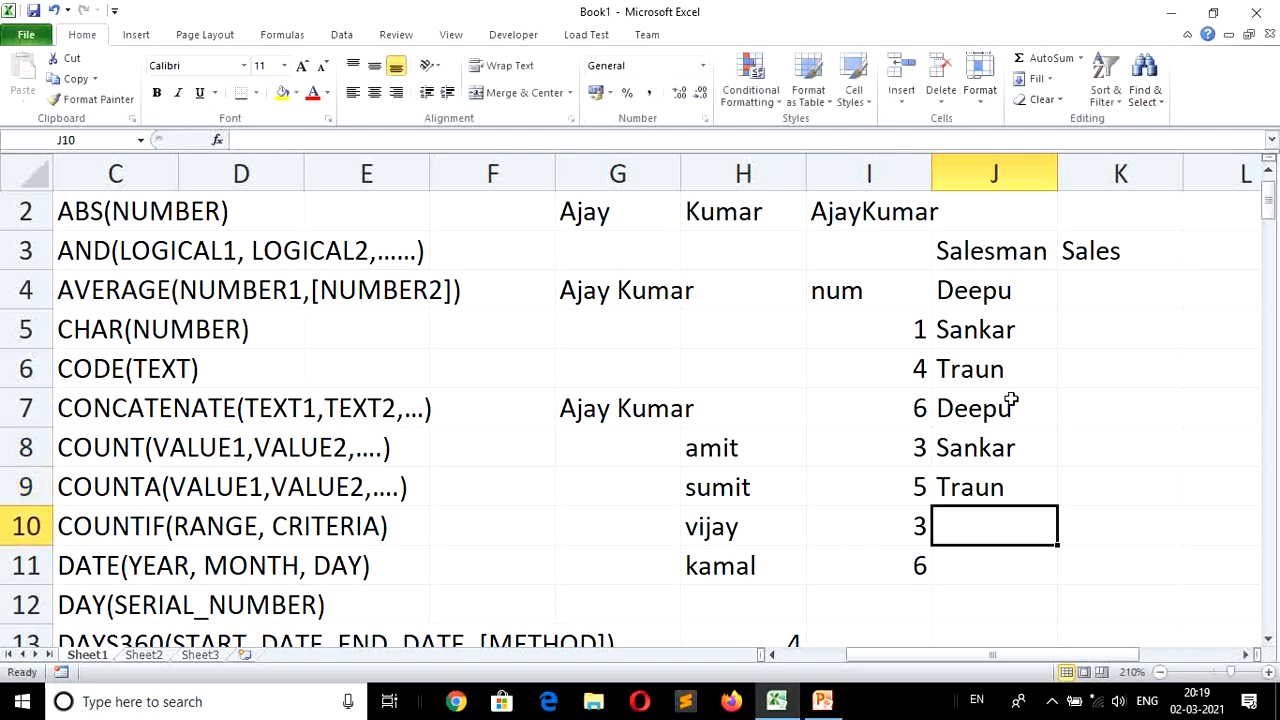
Correct the misspelled name of the third salesman in cells J6 and J9.
key(Up)
key(Up)
key(Up)
key(Up)
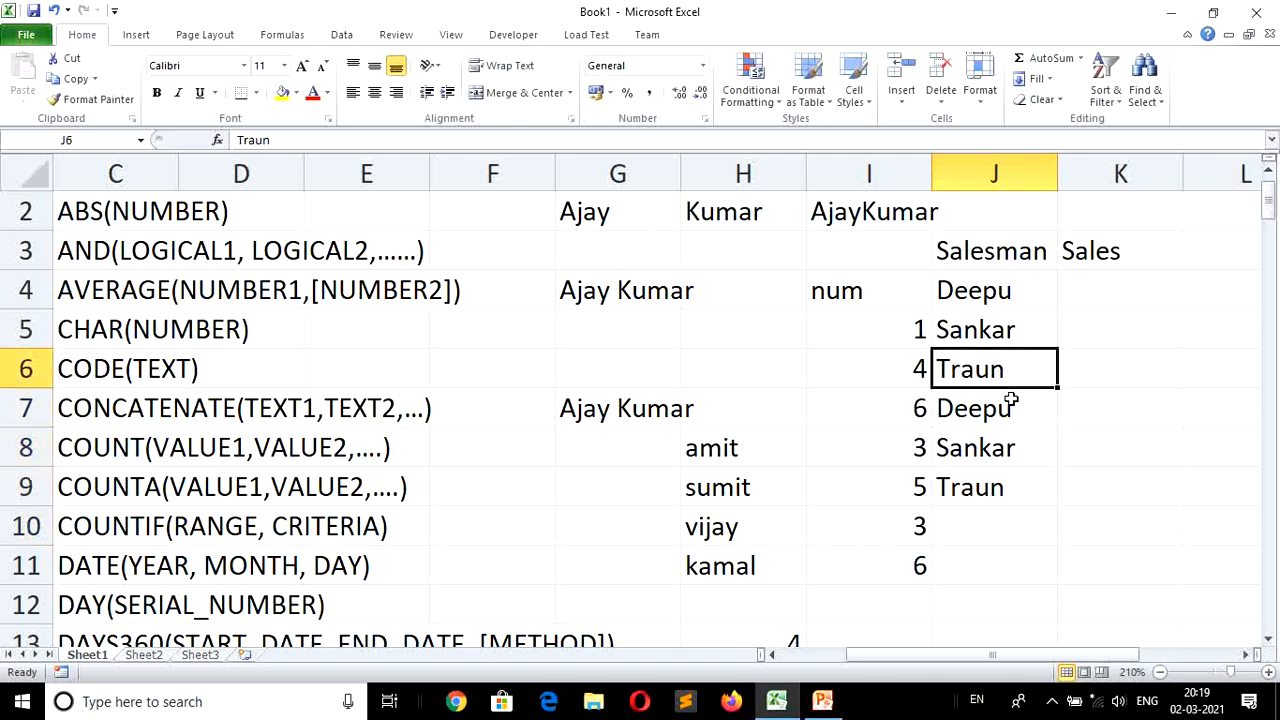
text(Tarun)
key(Return)
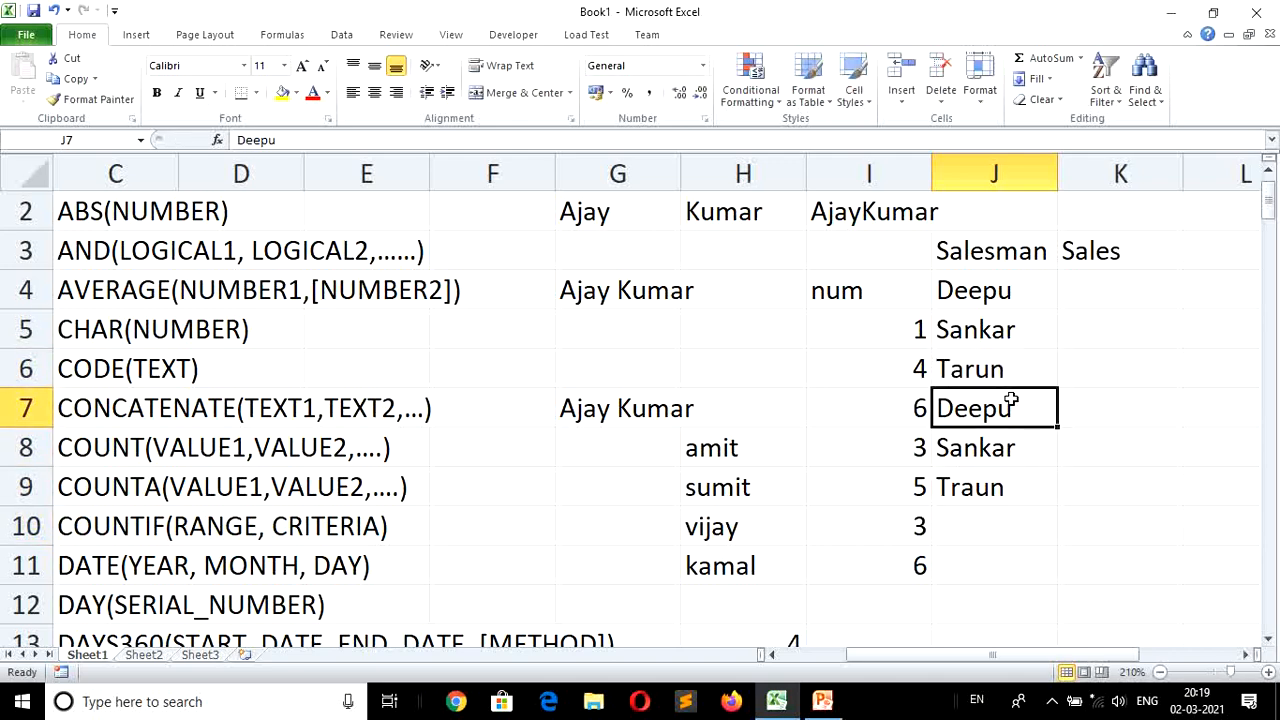
key(Down)
key(Down)
text(Tar)
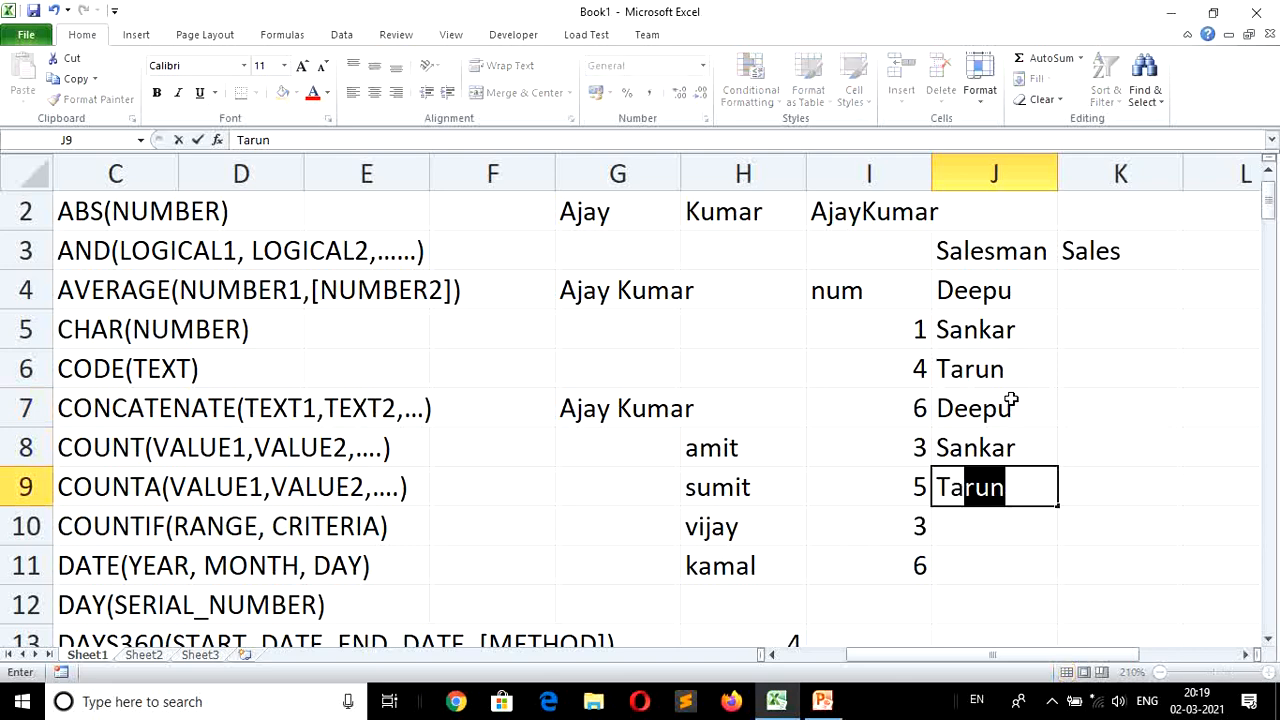
text(un)
key(Return)
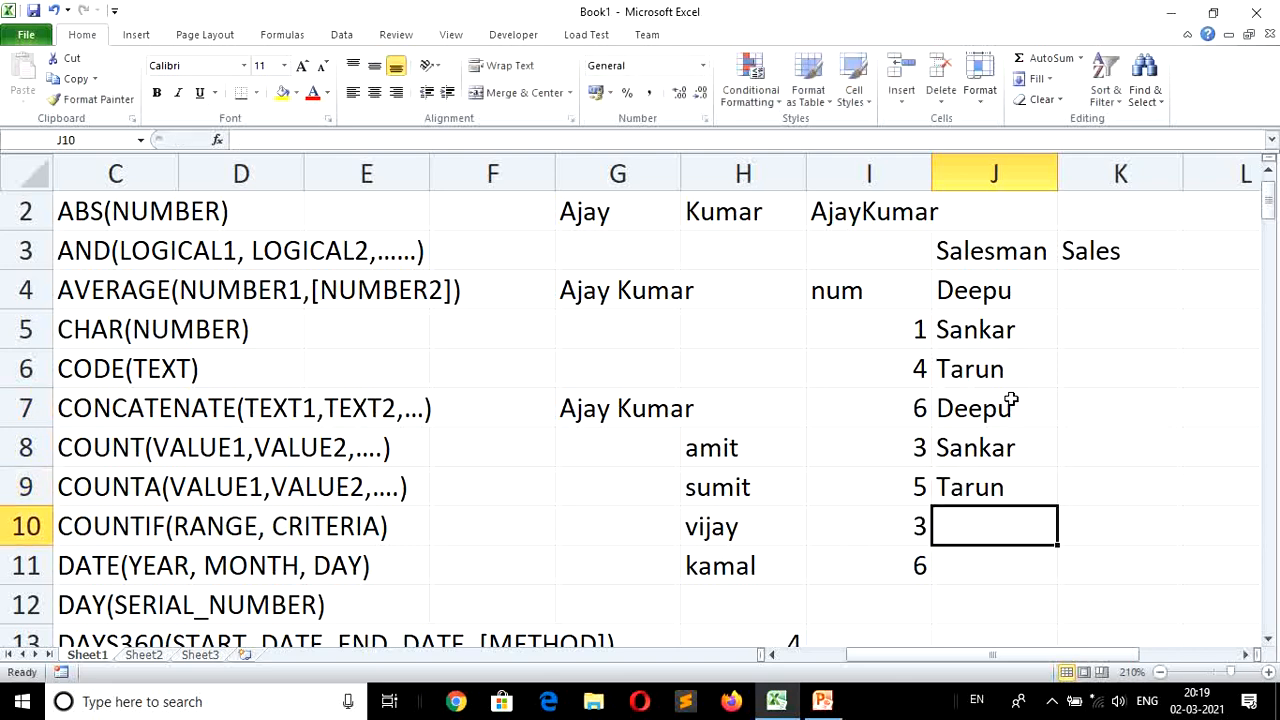
Add the first salesman's name in cell J10 and the third salesman's name in cell J11.
text(D)
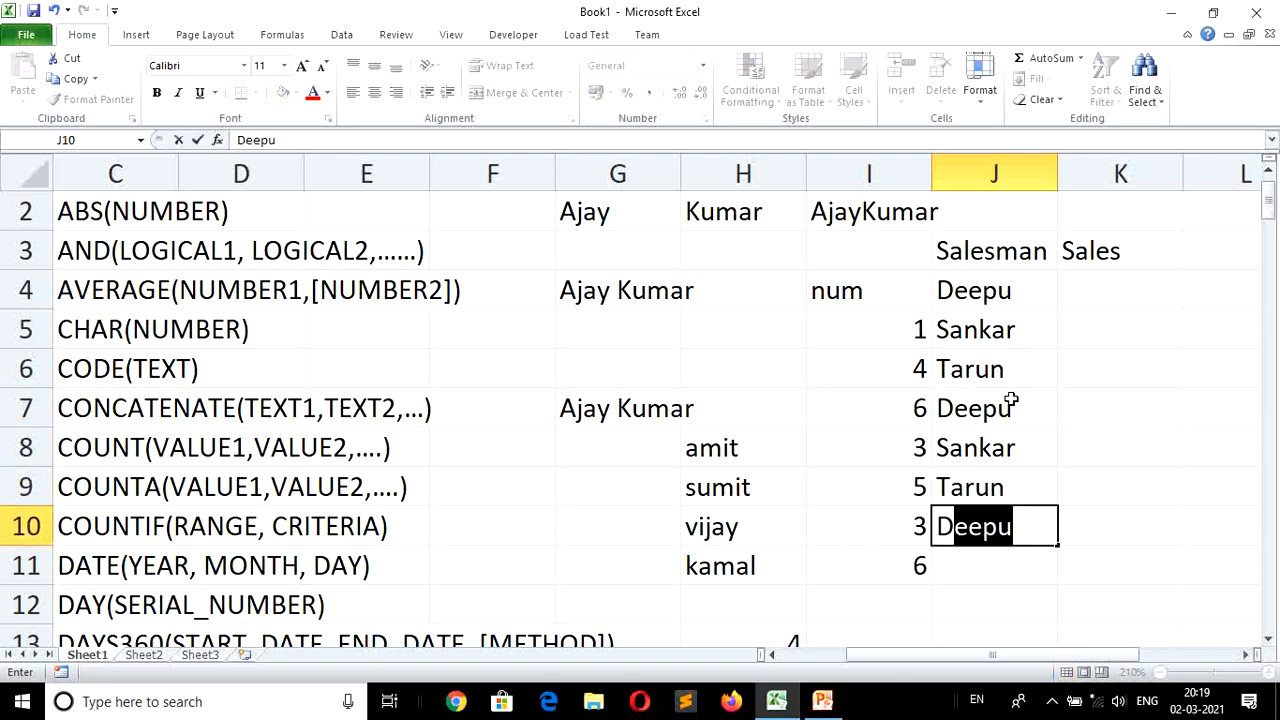
key(Return)
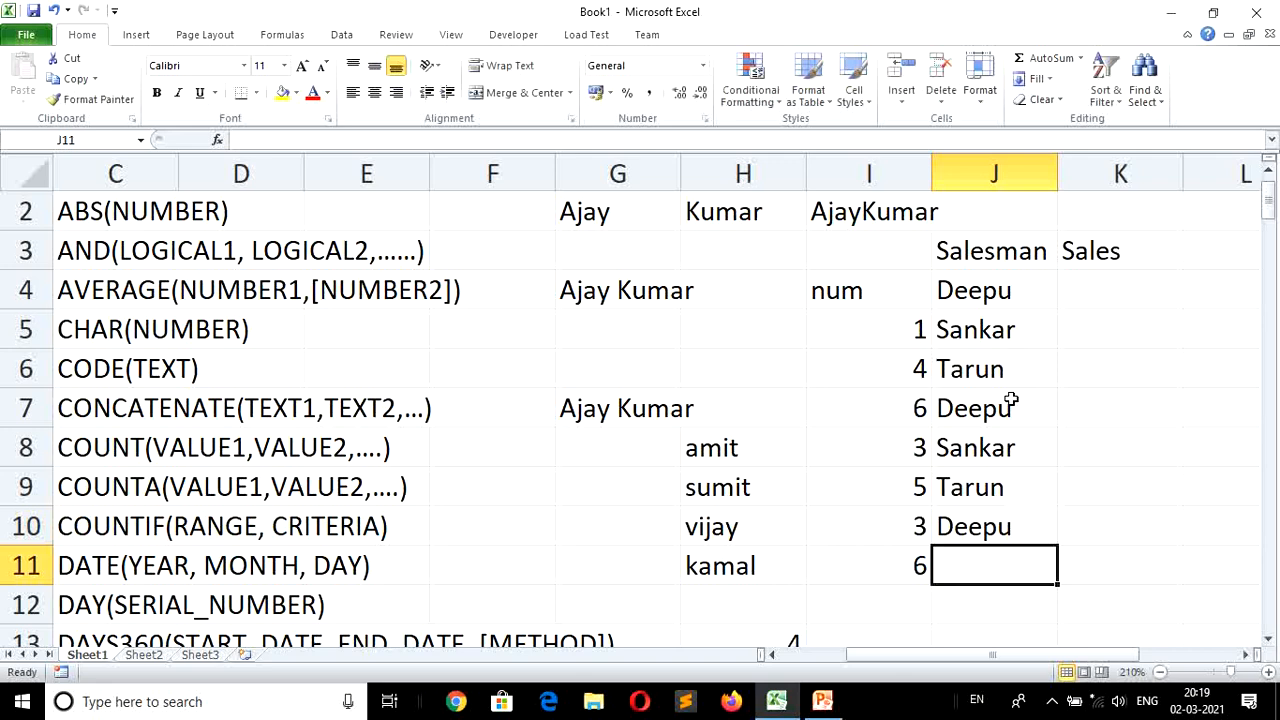
text(t)
key(Return)
Enter the sales amounts 400, 200 and 300 in cells K4 to K6.
key(Right)
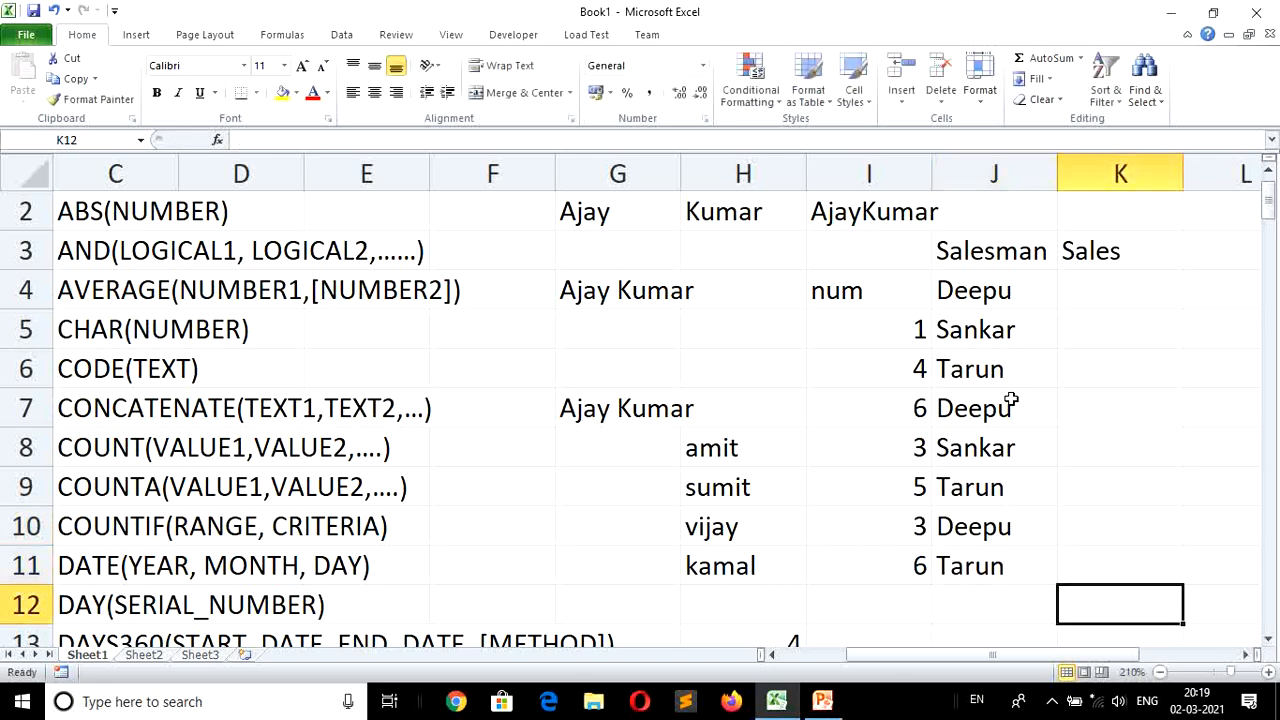
key(Up)
key(Up)
key(Up)
key(Up)
key(Up)
key(Up)
key(Up)
key(Up)
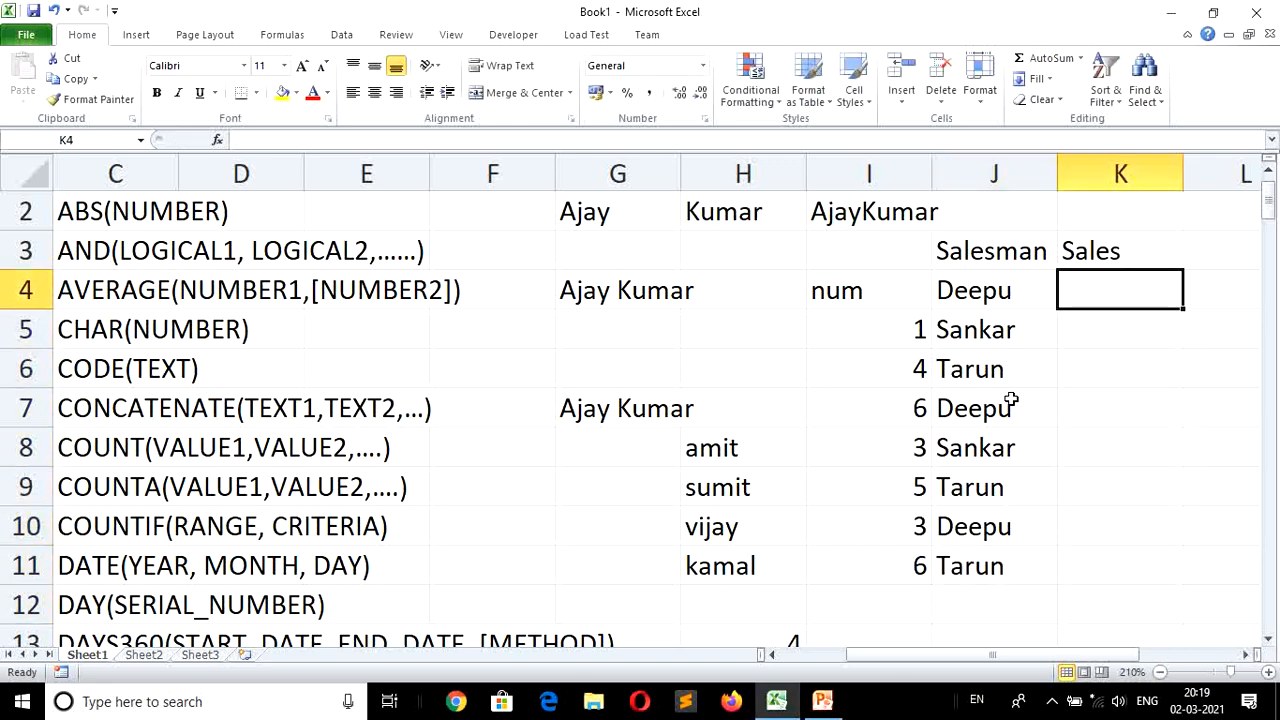
key(Left)
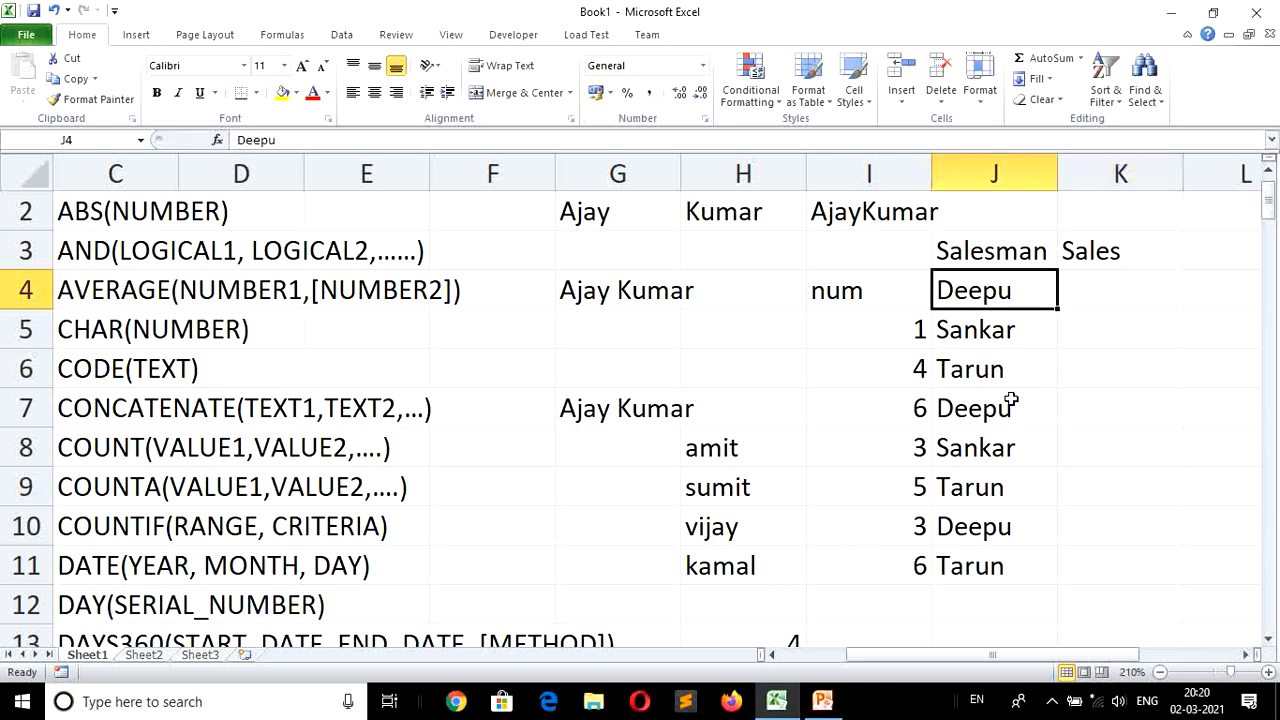
key(Right)
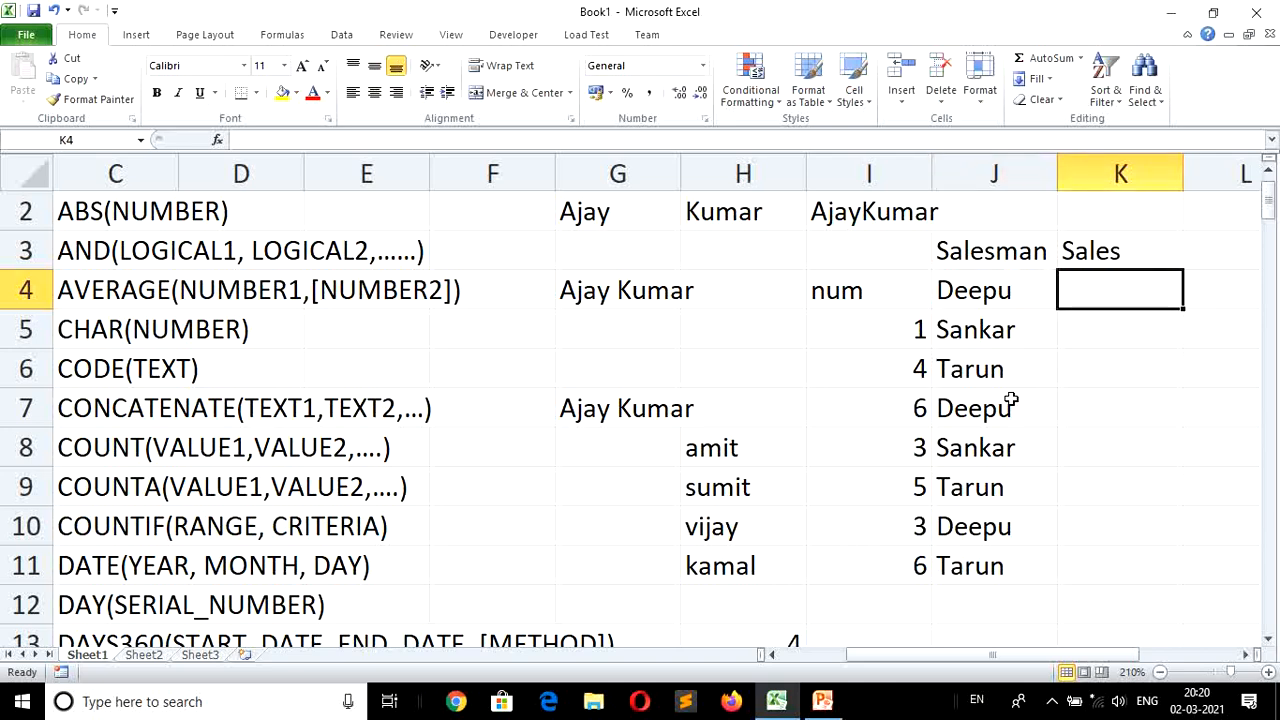
text(400)
key(Return)
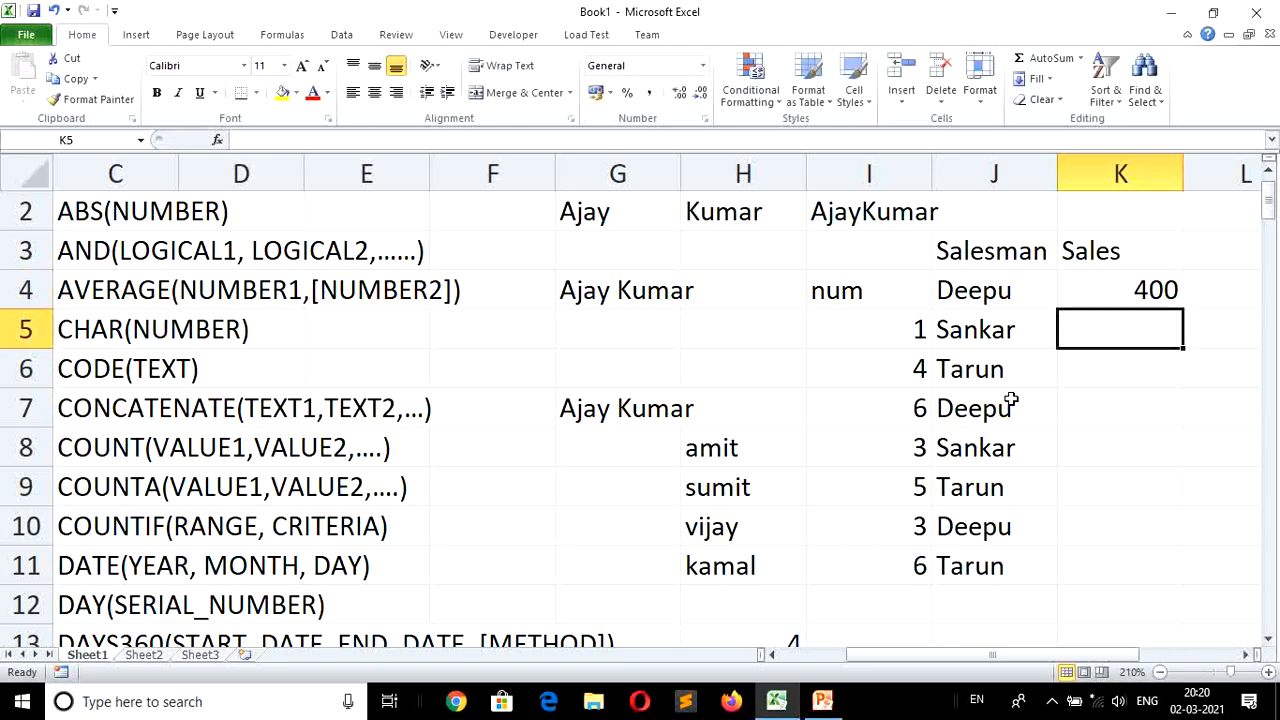
text(200)
key(Return)
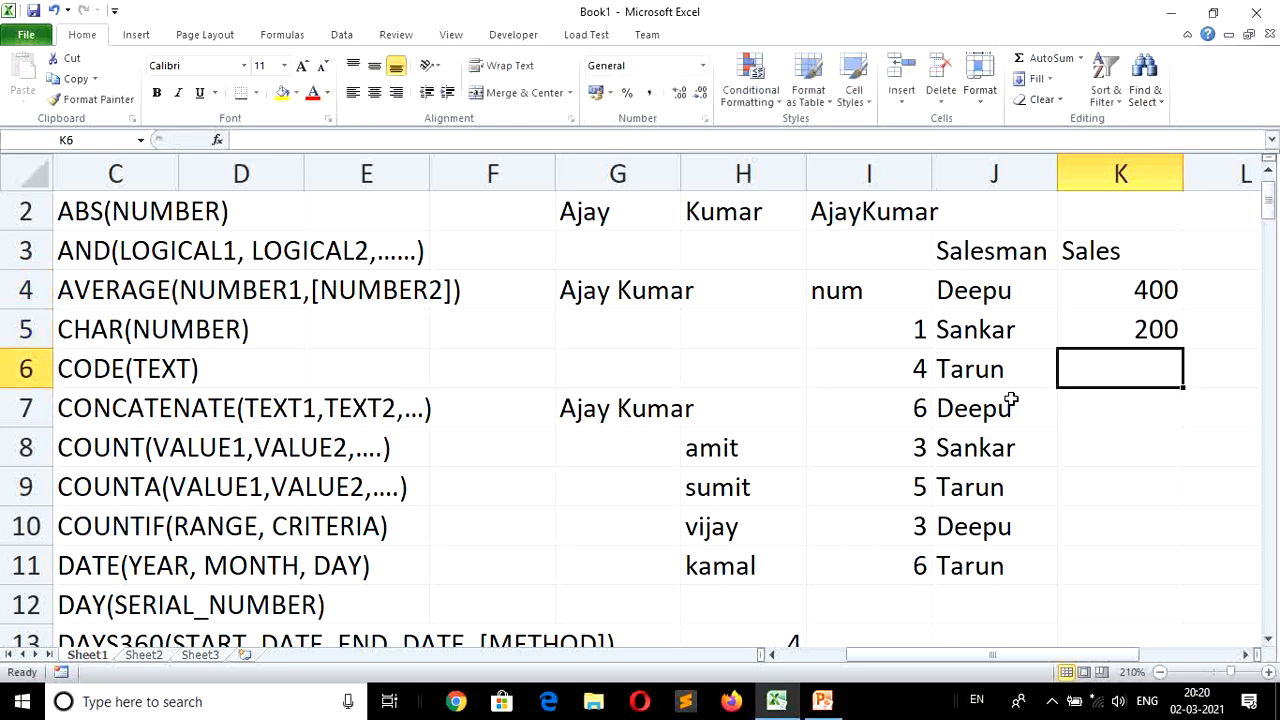
text(300)
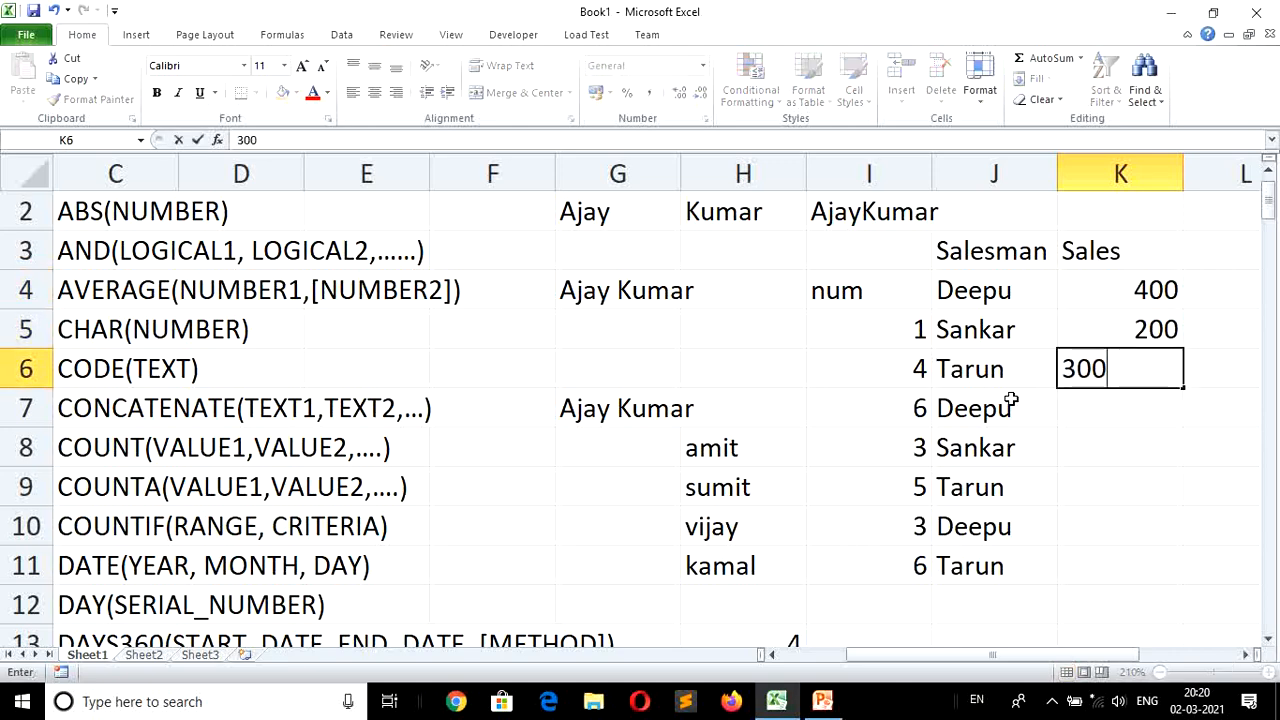
key(Return)
Enter the sales amounts 100, 200, 300, 50 and 30 in cells K7 to K11.
text(100)
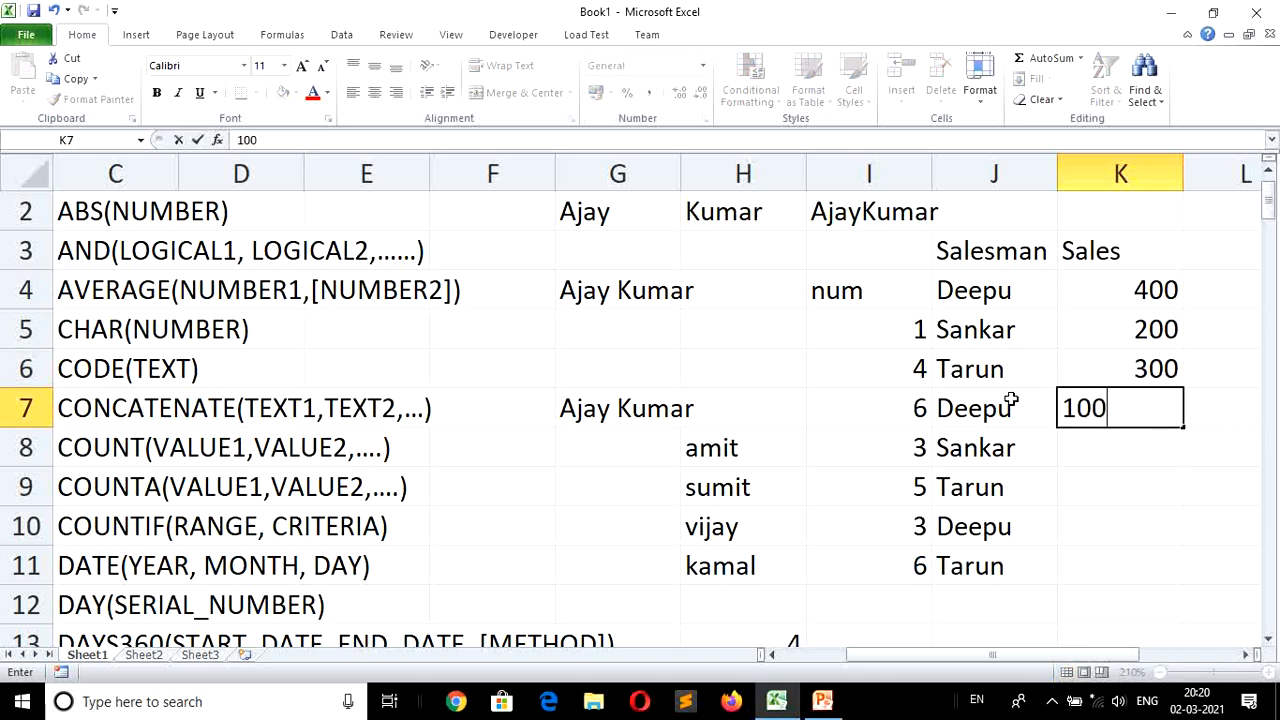
key(Return)
text(200)
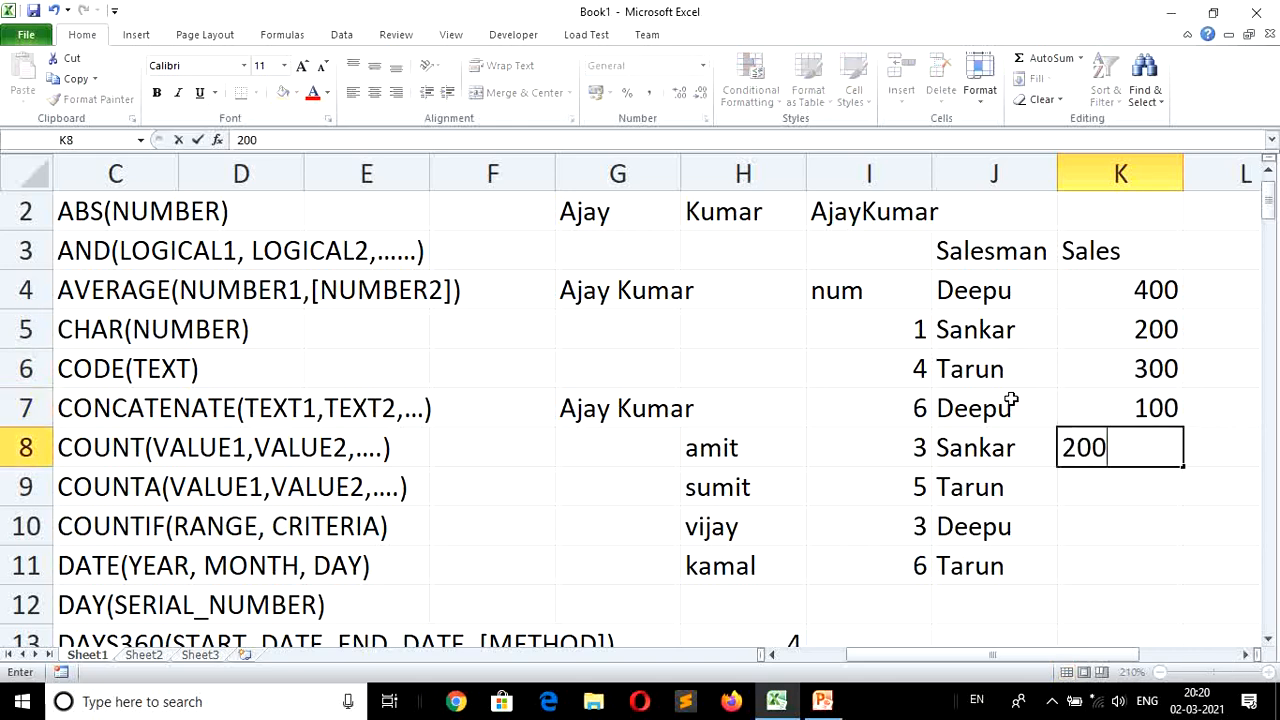
key(Return)
text(300)
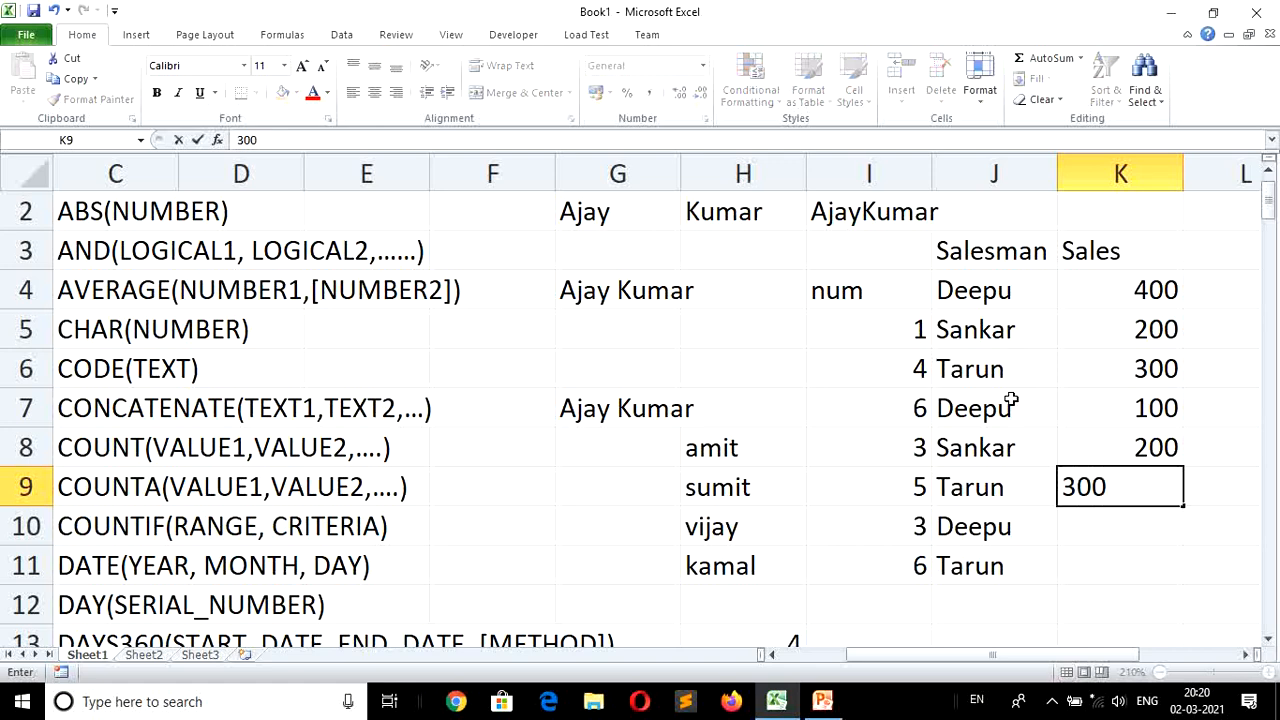
key(Return)
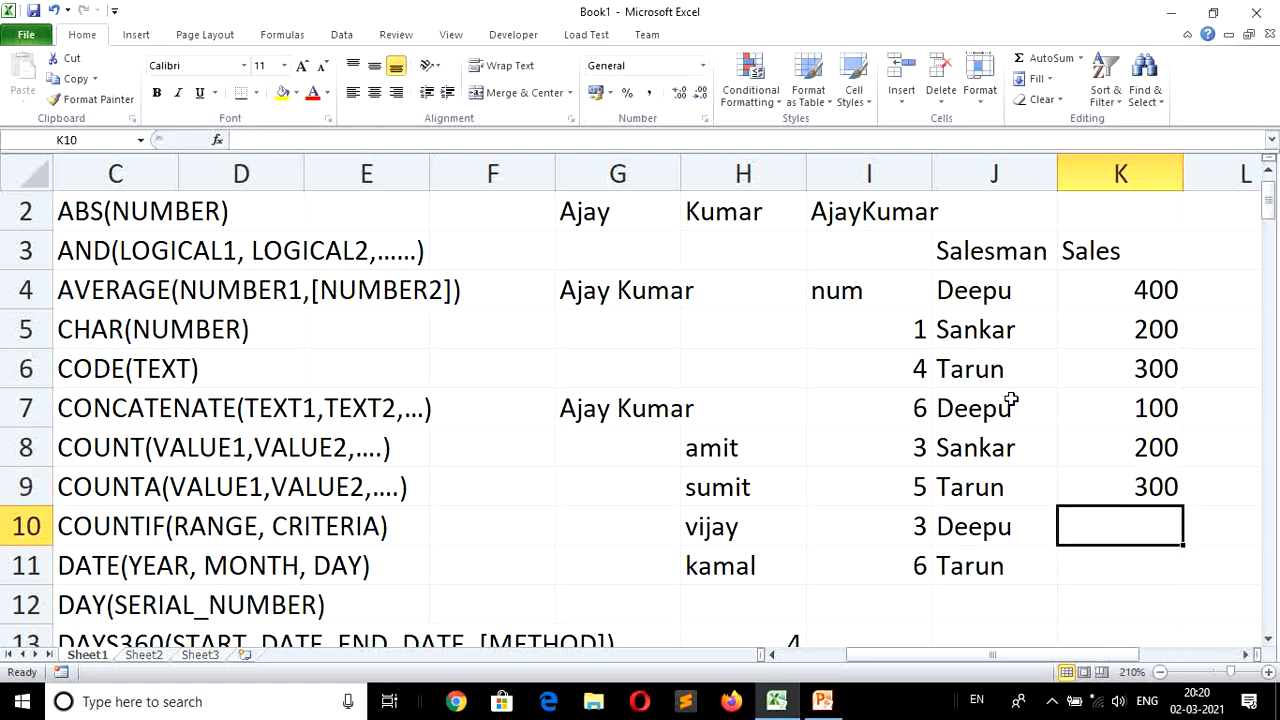
text(50)
key(Return)
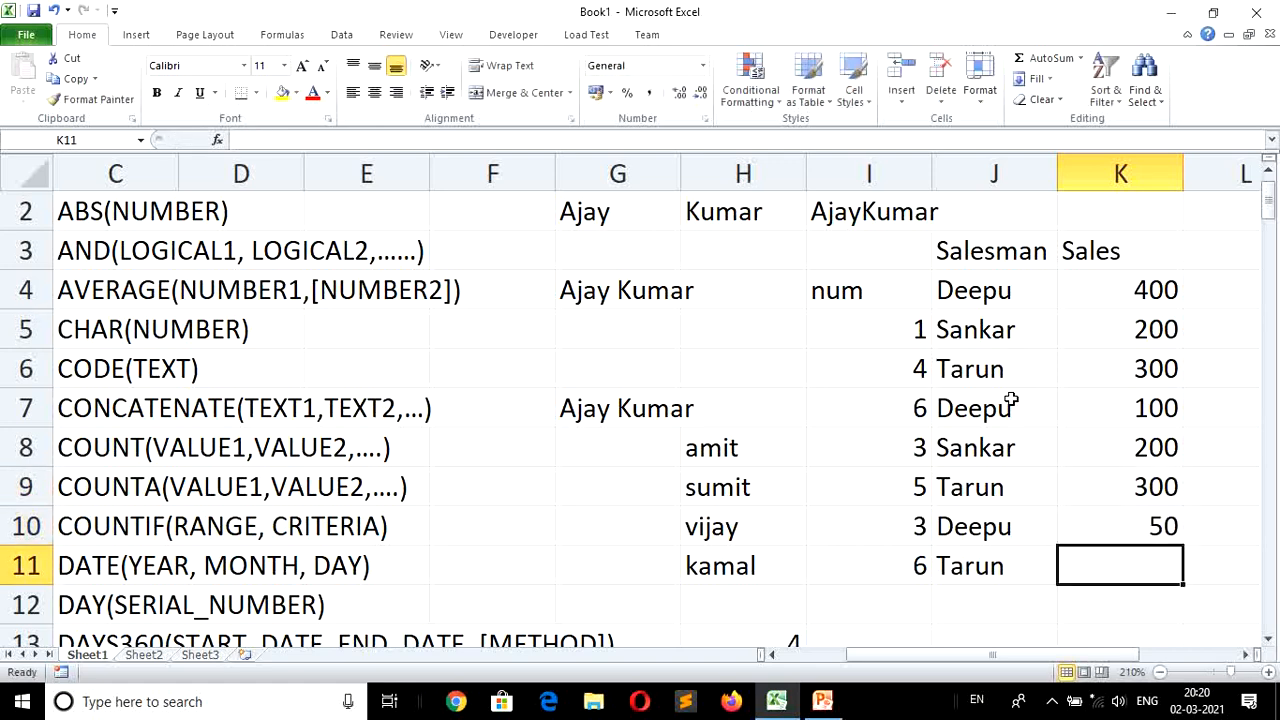
text(30)
key(Return)
key(Right)
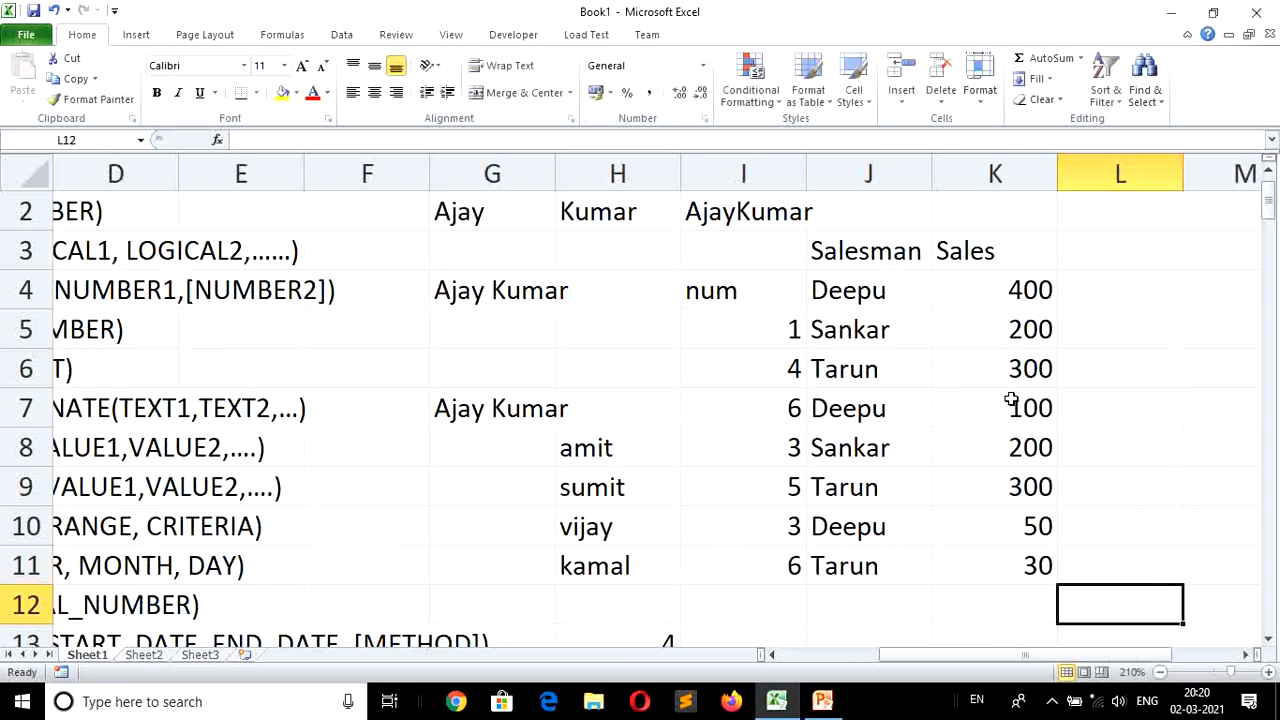
key(Right)
key(Up)
key(Up)
key(Up)
key(Up)
key(Up)
key(Up)
key(Up)
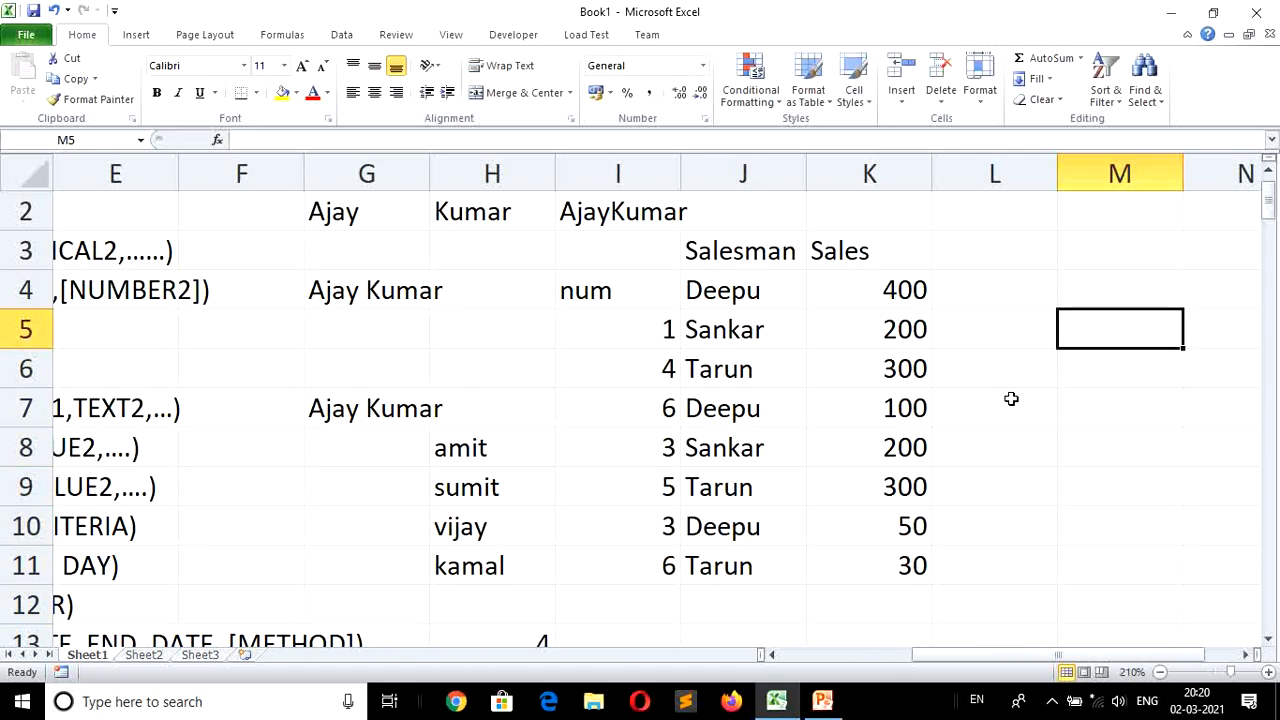
key(Up)
key(Left)
key(Down)
key(Down)
key(Down)
key(Down)
key(Down)
key(Down)
key(Down)
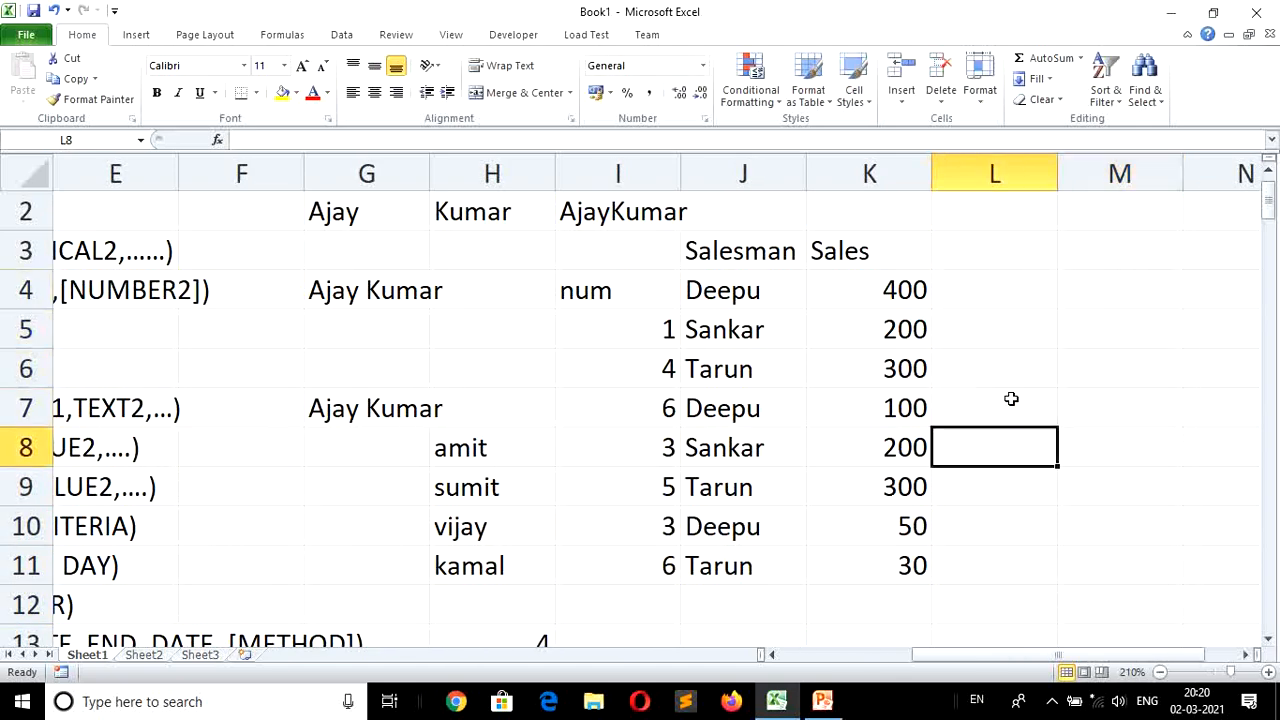
key(Right)
key(Up)
key(Up)
key(Up)
key(Up)
key(Up)
key(Up)
key(Up)
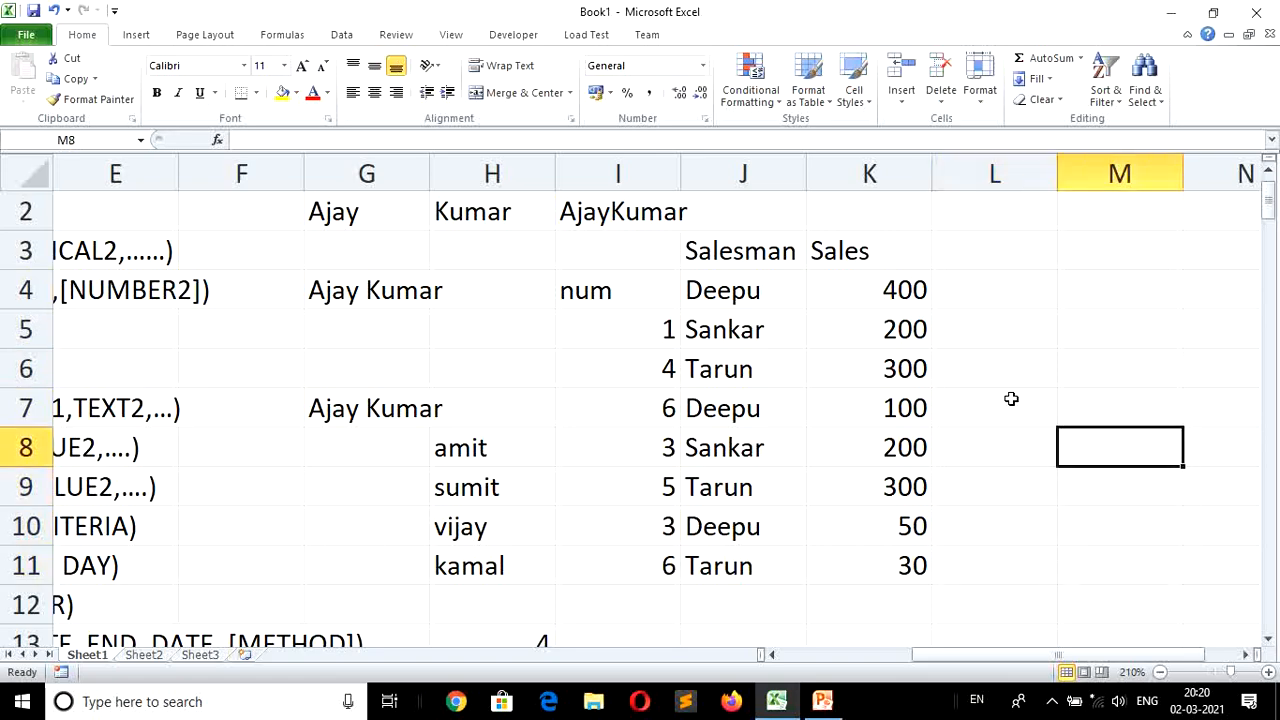
key(Left)
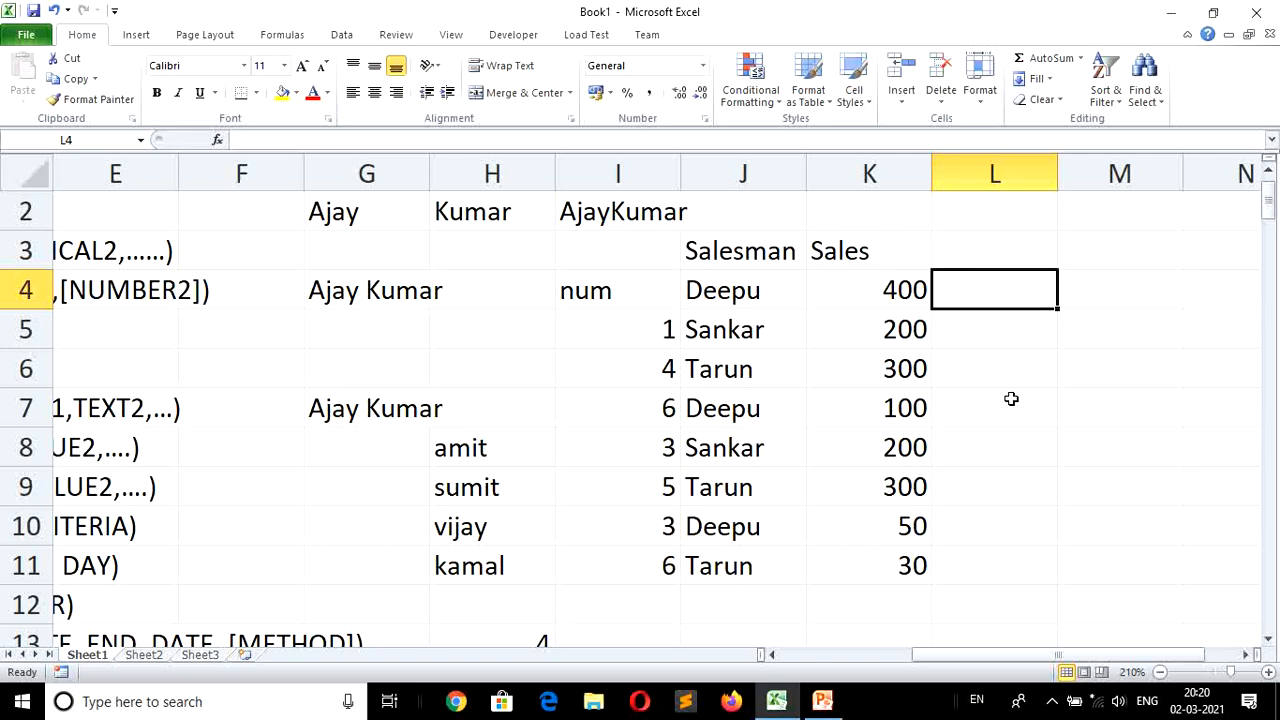
Begin a COUNTIF formula in cell L4 with the salesman names J4:J11 as its range.
text(=)
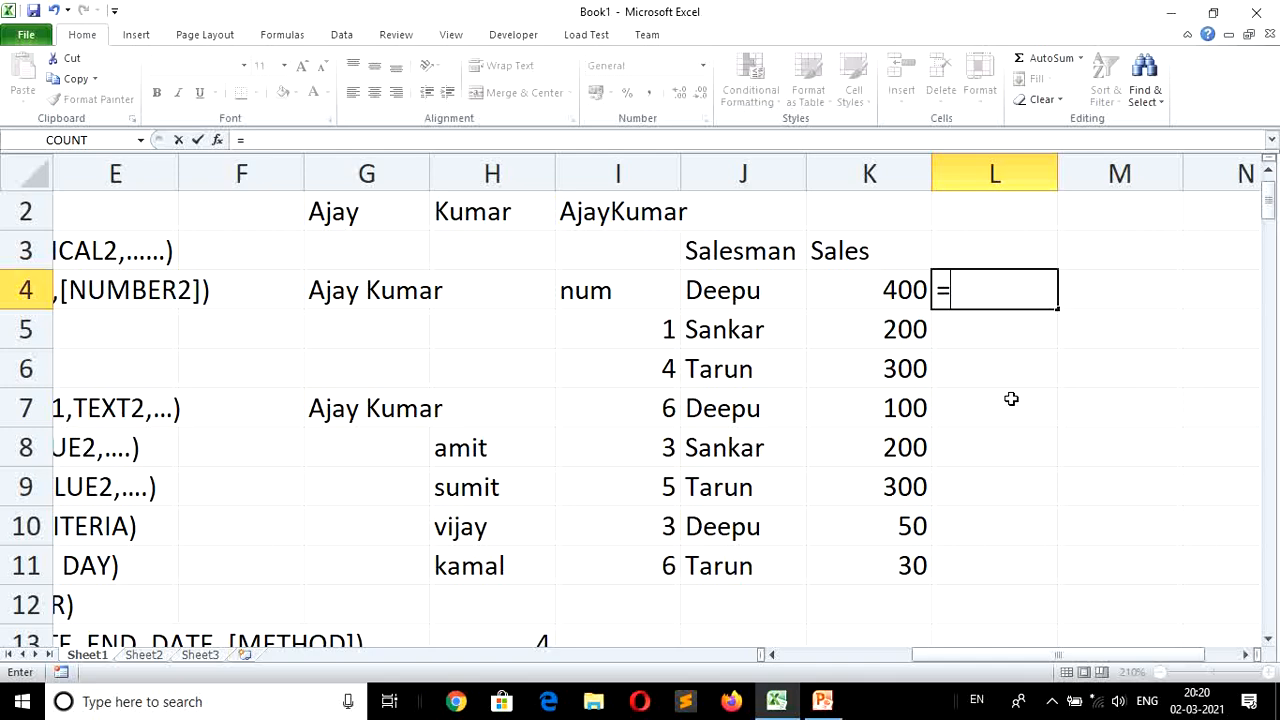
text(cou)
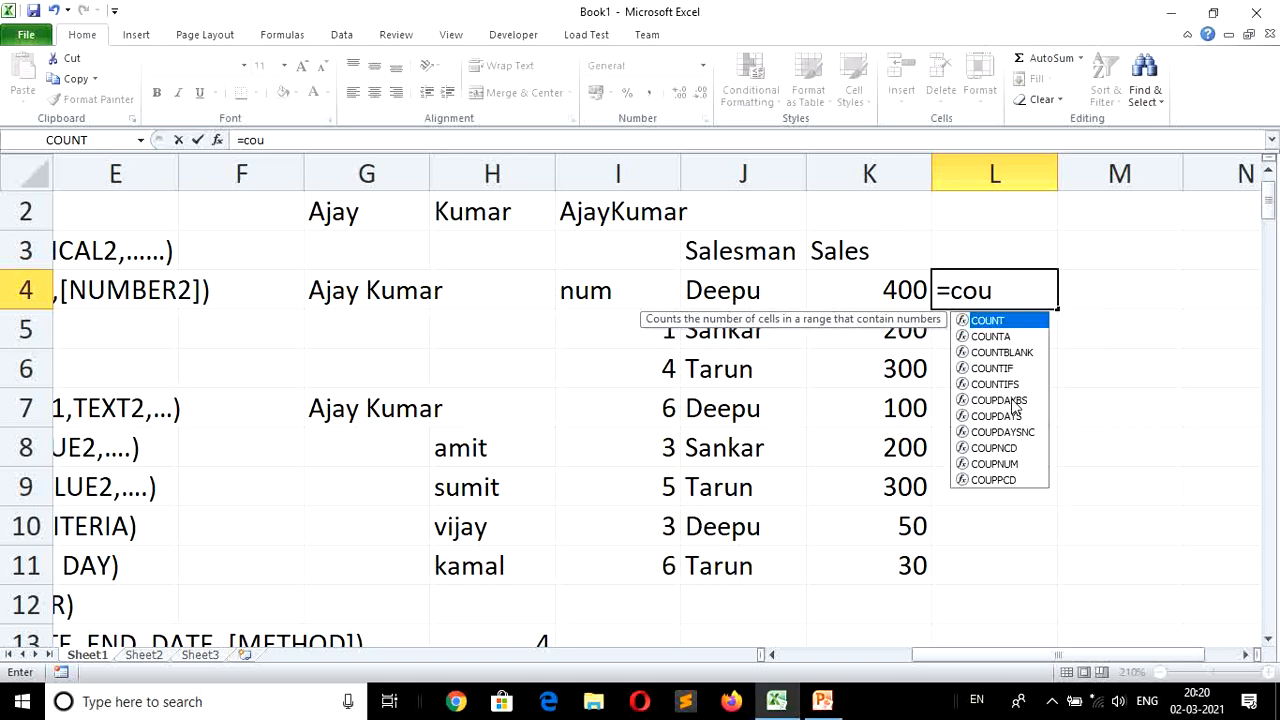
text(ntif)
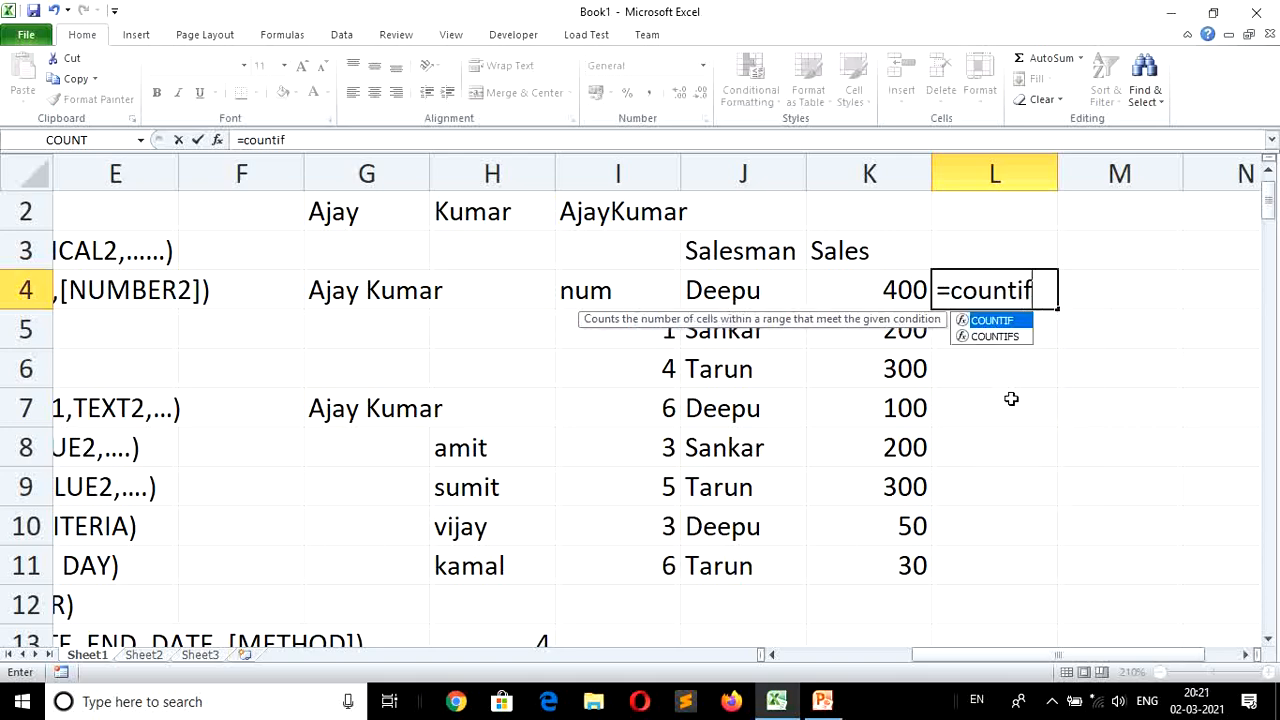
text(()
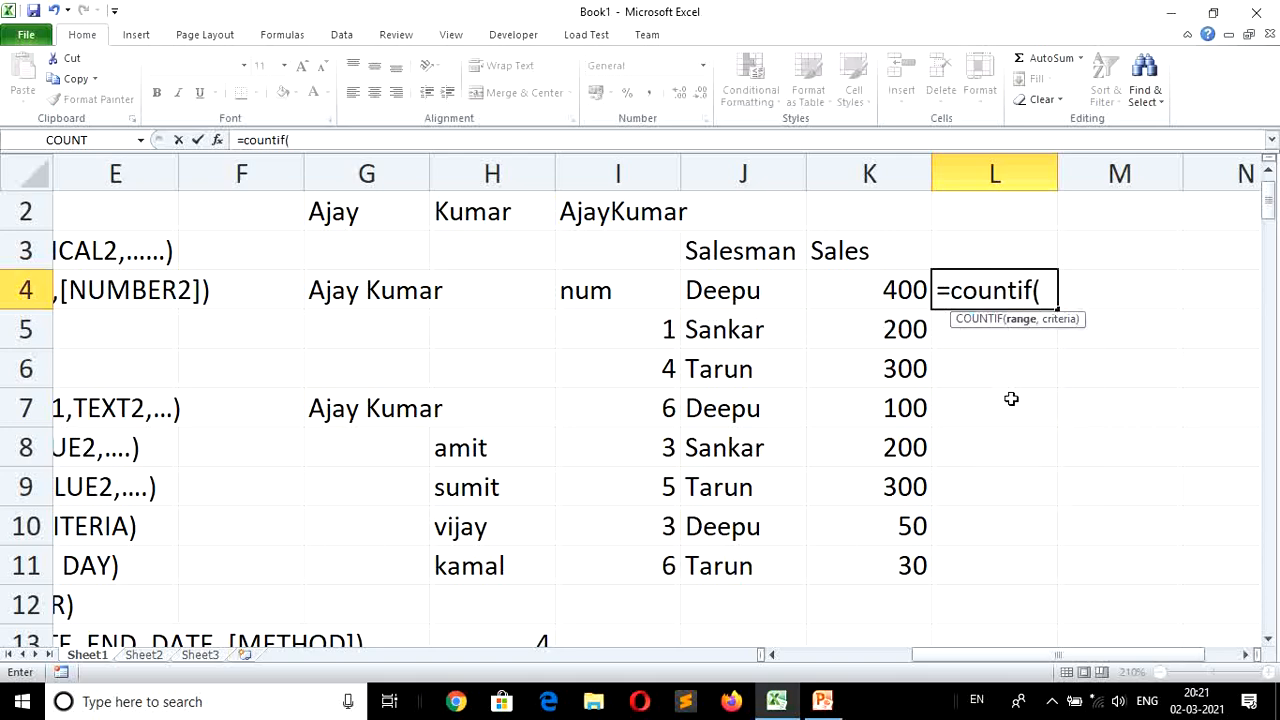
key(Left)
key(Left)
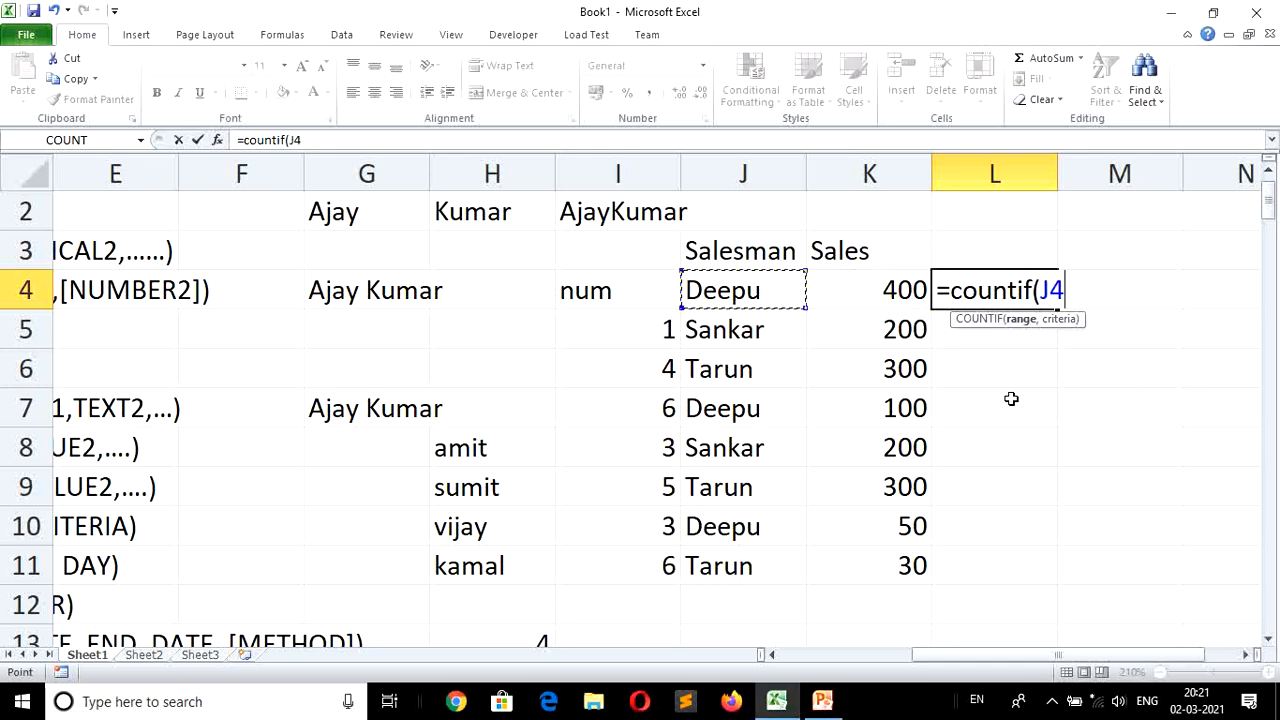
key(shift+Down)
key(shift+Down)
key(shift+Down)
key(shift+Down)
key(shift+Down)
key(shift+Down)
key(shift+Down)
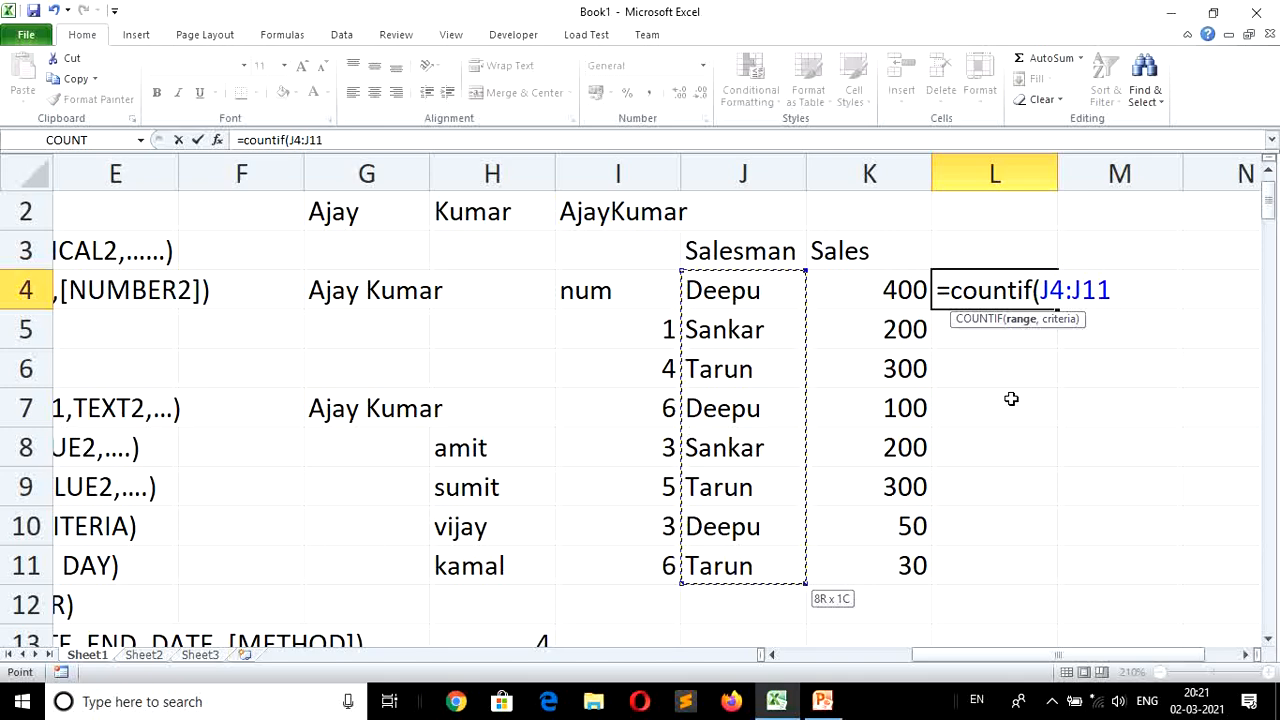
text(,)
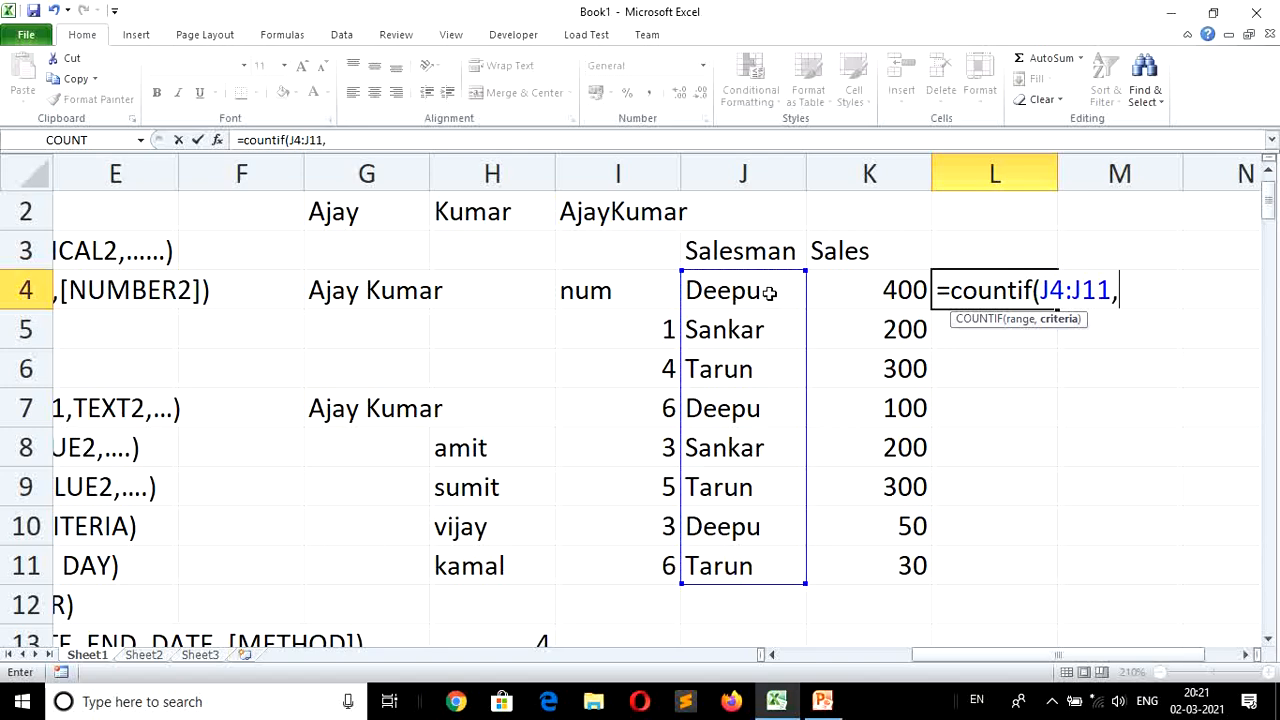
Complete the COUNTIF formula in L4 with the first salesman's name as a quoted text criterion.
text("dee)
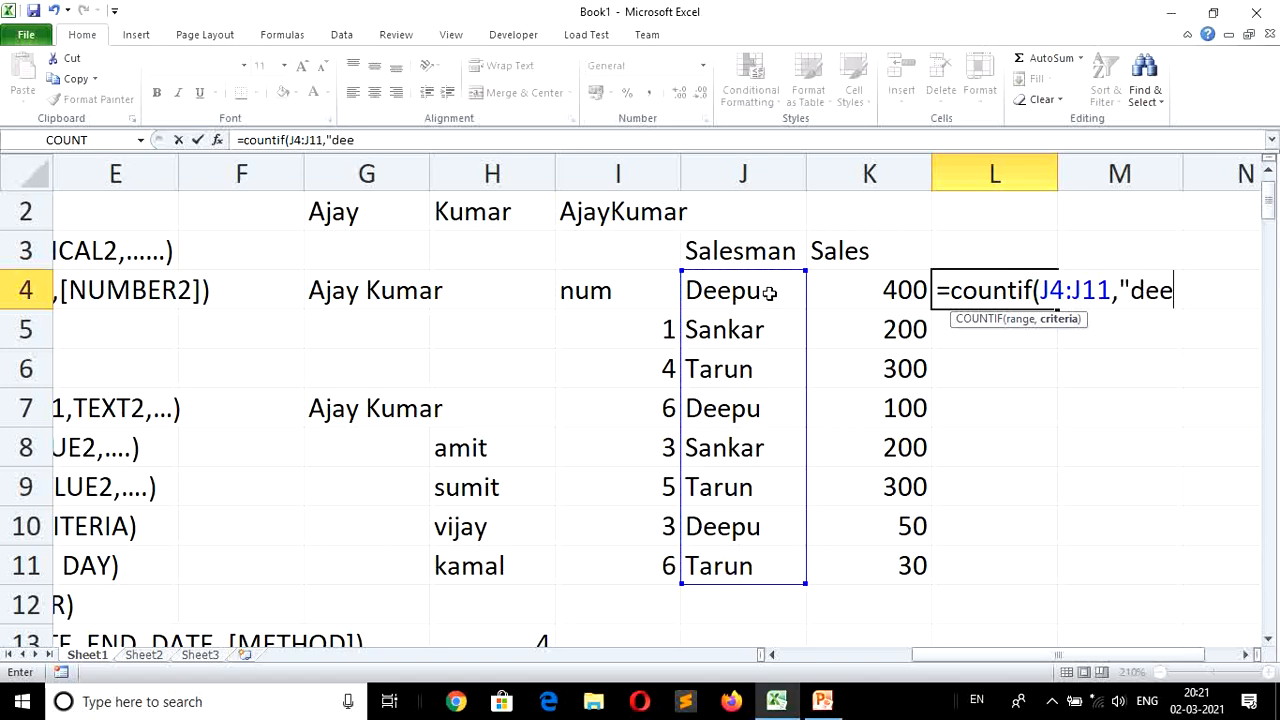
key(BackSpace)
key(BackSpace)
key(BackSpace)
text(Deepu)
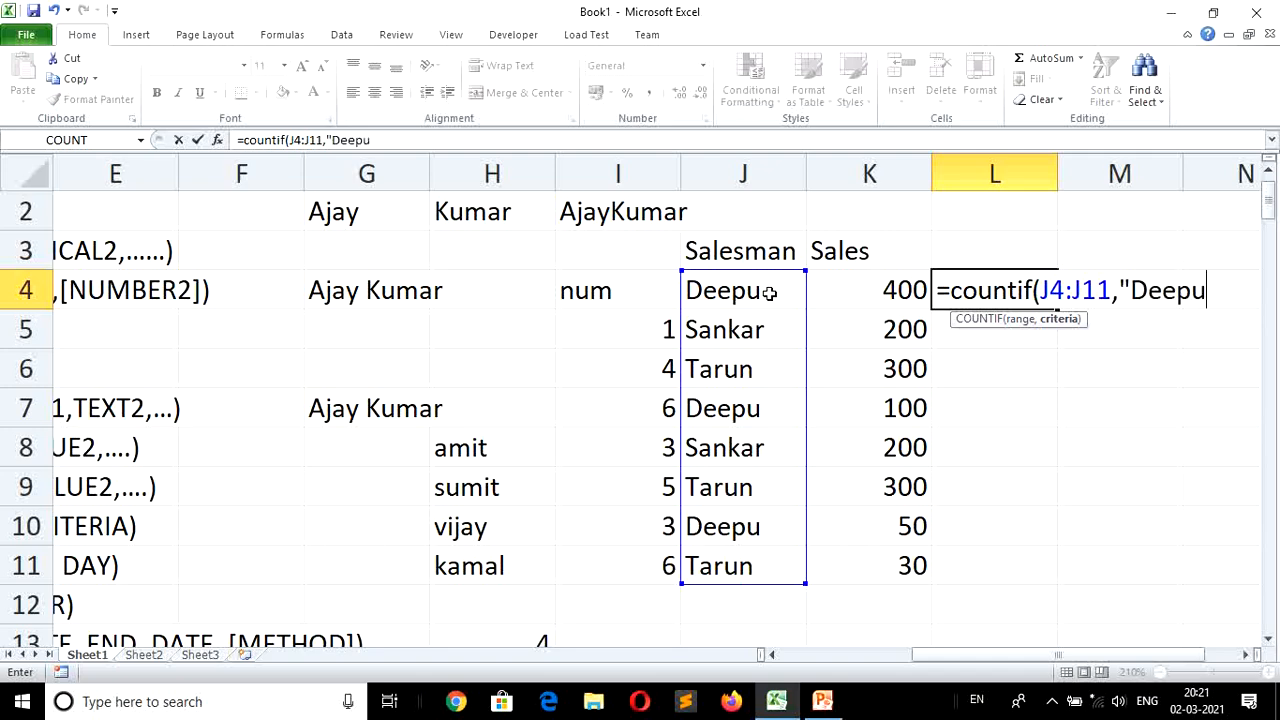
text(")
key(Return)
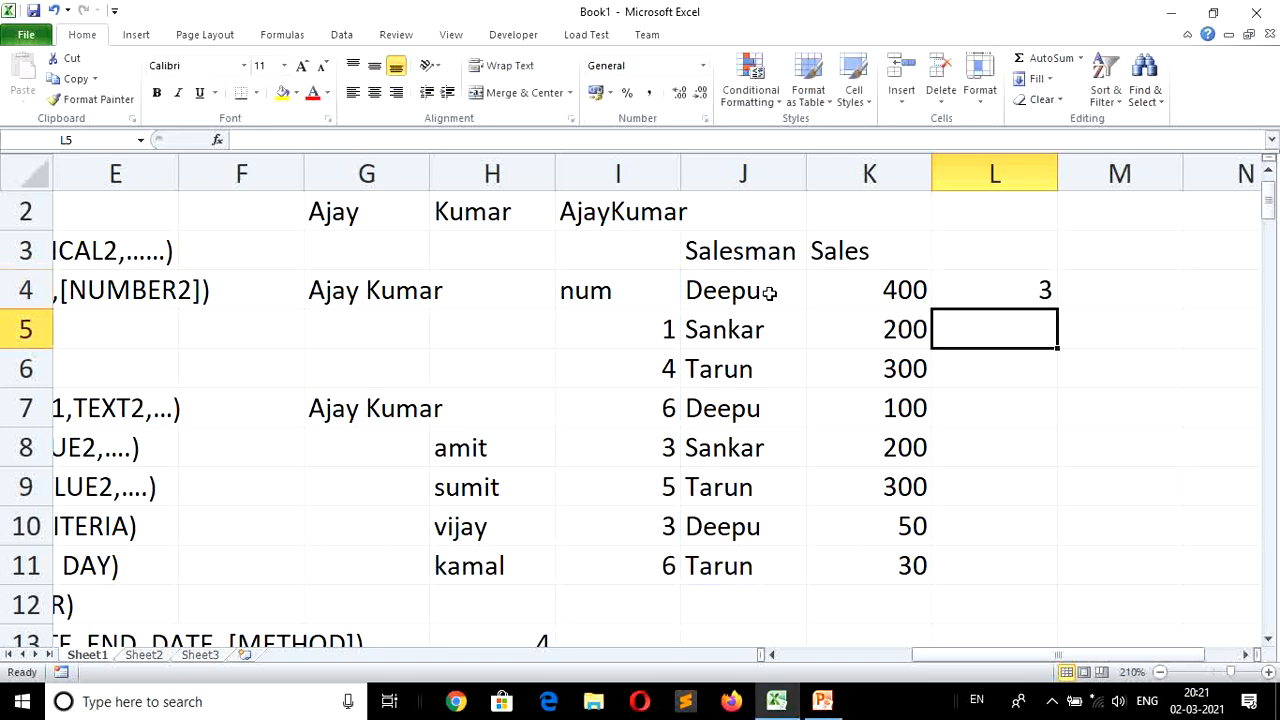
Check the first salesman's occurrences in the Salesman column against the COUNTIF result.
key(Left)
key(Left)
key(Up)
key(Down)
key(Down)
key(Down)
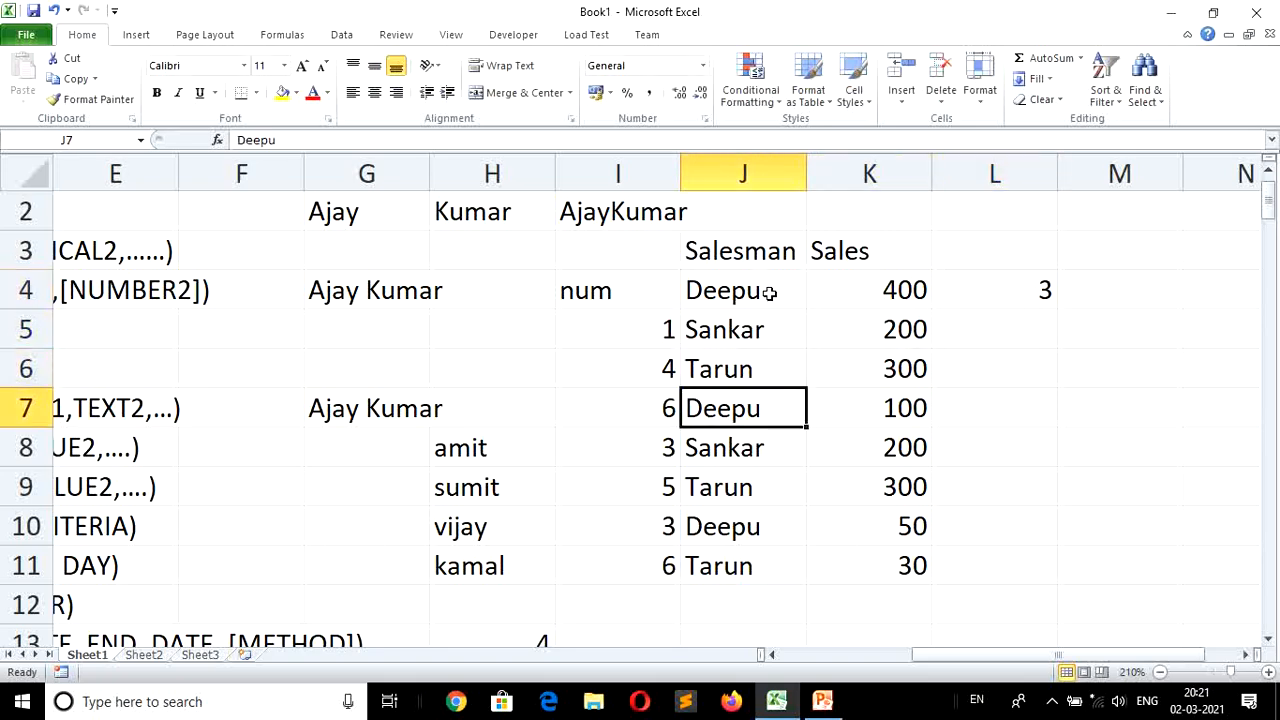
key(Down)
key(Down)
key(Down)
Replace the formula in L4 with a COUNTIF over J4:J11 that uses cell J4 as the criterion.
key(Right)
key(Right)
key(Up)
key(Up)
key(Up)
key(Up)
key(Up)
key(Up)
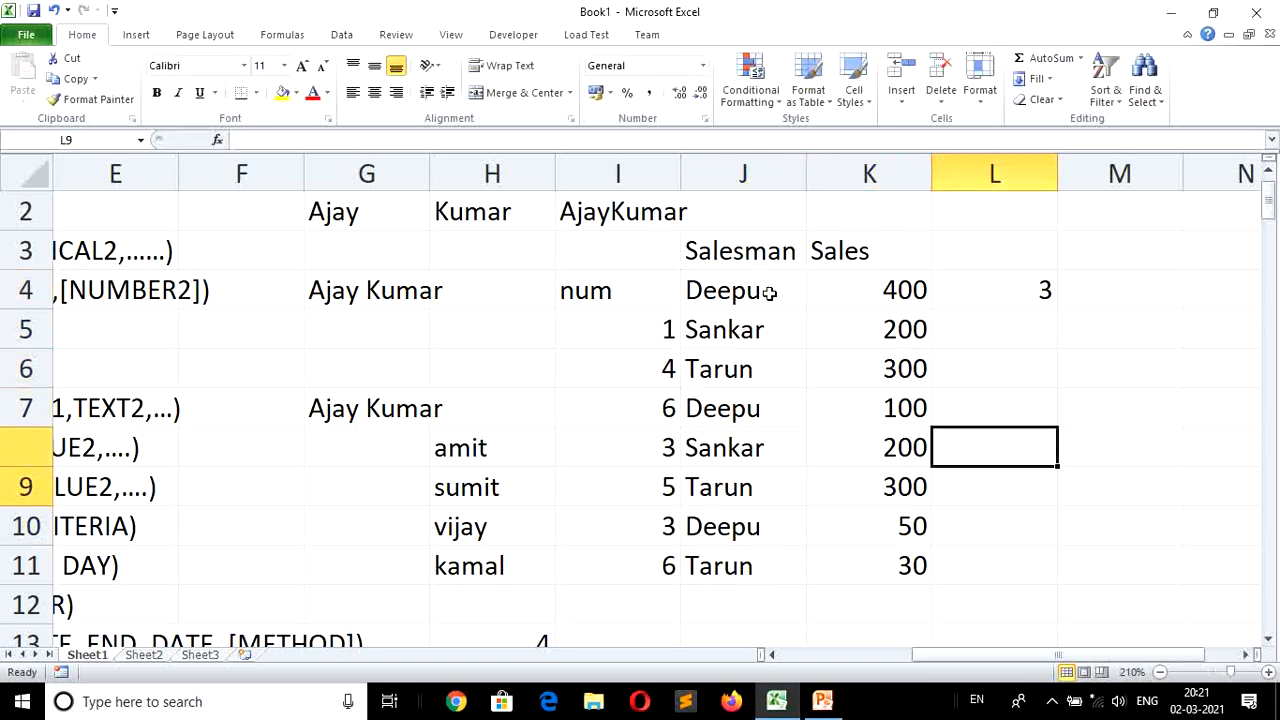
text(=)
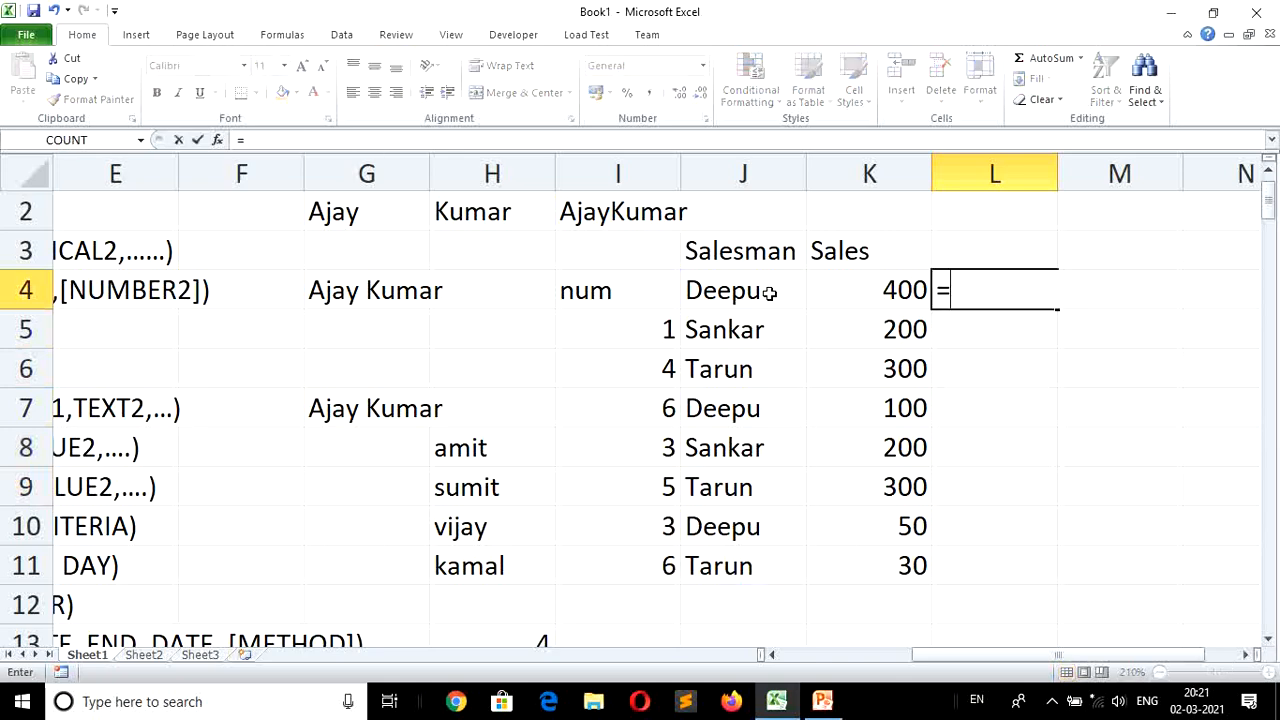
text(countif()
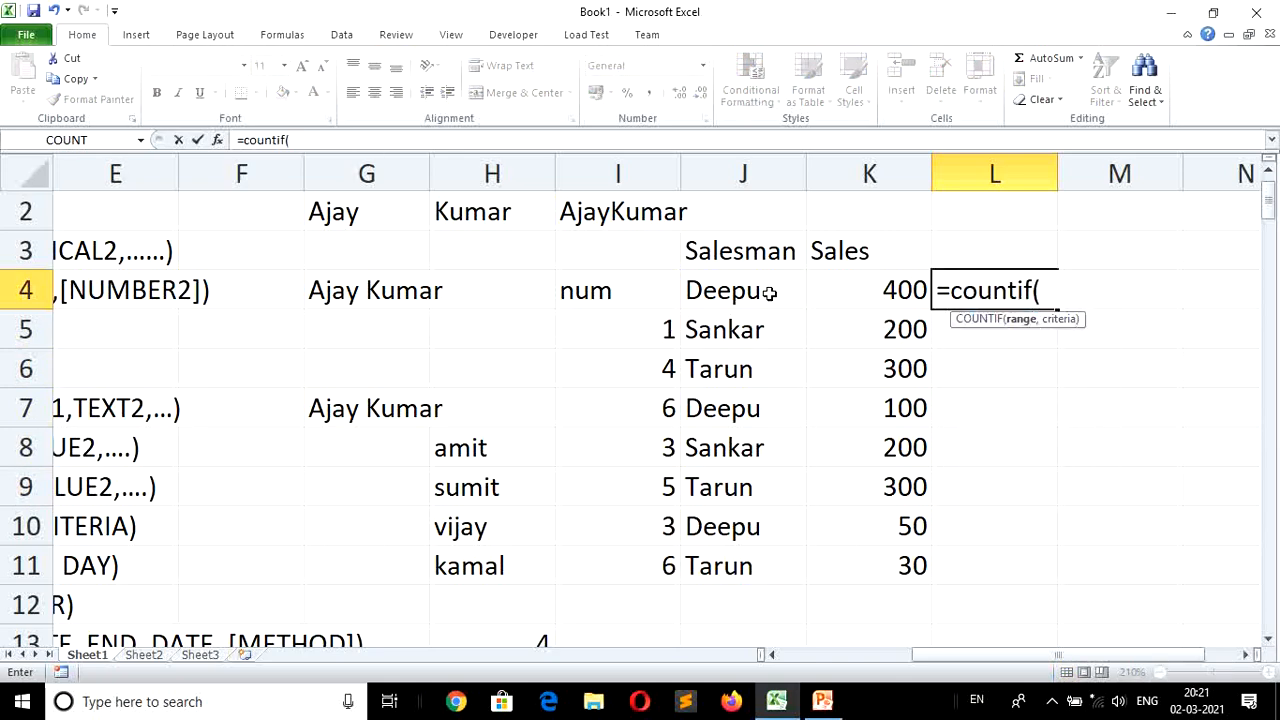
key(Left)
key(Left)
key(shift+Down)
key(shift+Down)
key(shift+Down)
key(shift+Down)
key(shift+Down)
key(shift+Down)
key(shift+Down)
key(shift+Down)
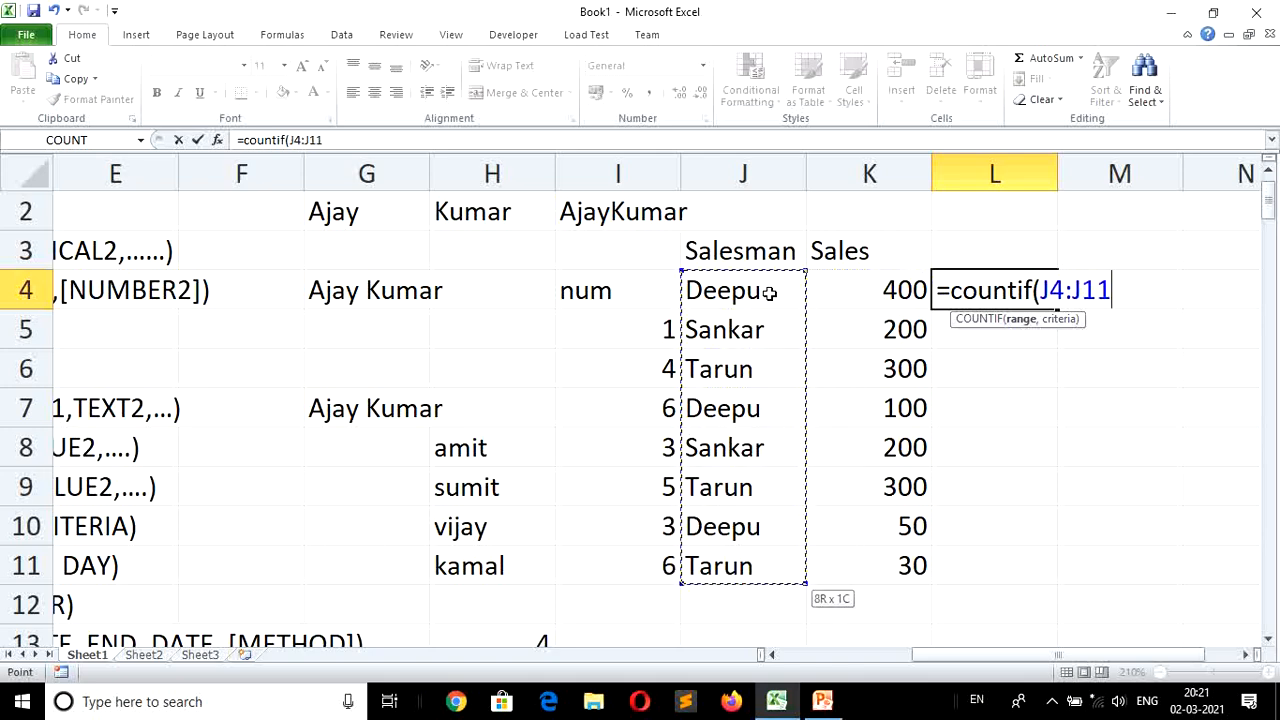
key(shift+Up)
text(,)
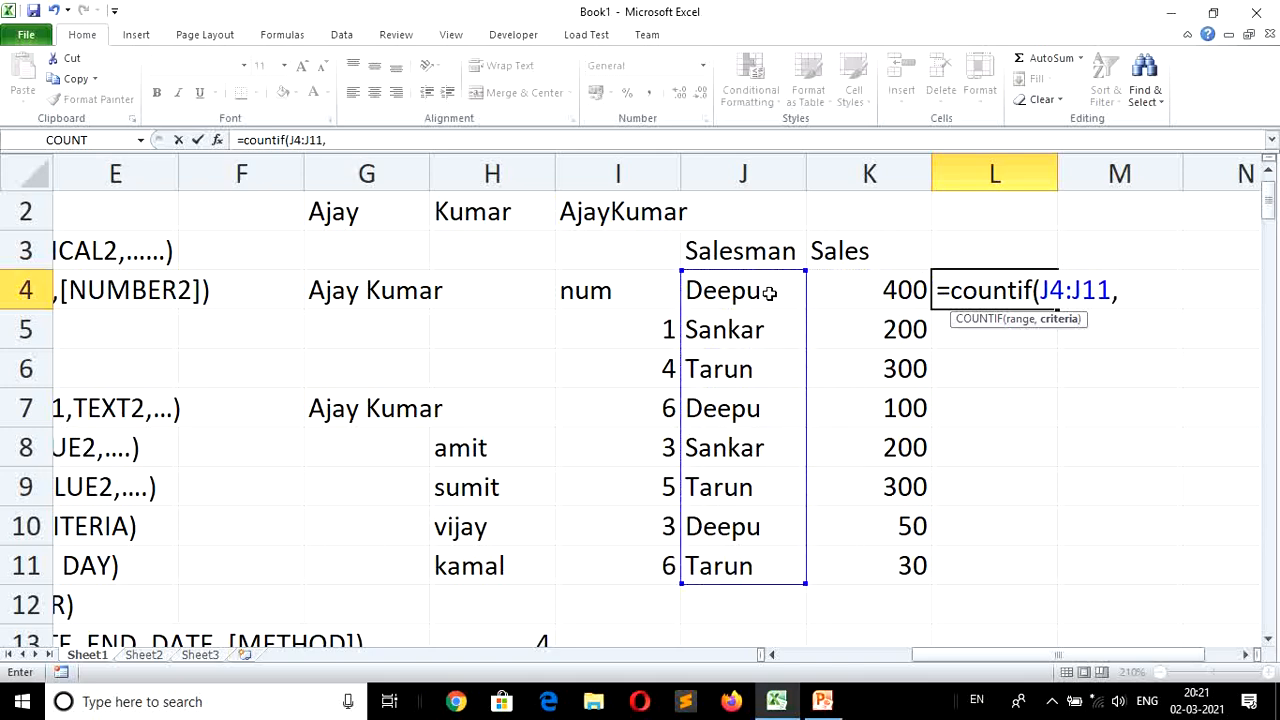
click(726, 297)
key(Return)
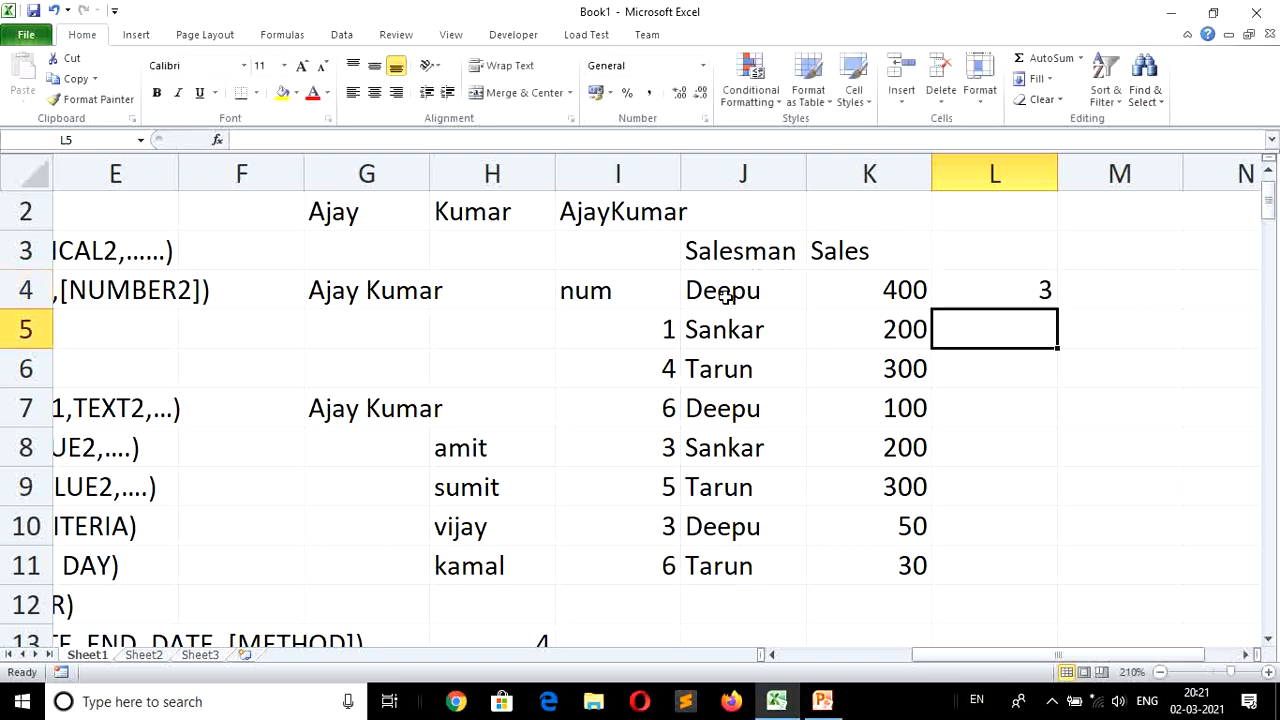
Enter a COUNTIF formula in L7 over the range J4:J11 with cell J5 as the criterion.
key(Down)
key(Down)
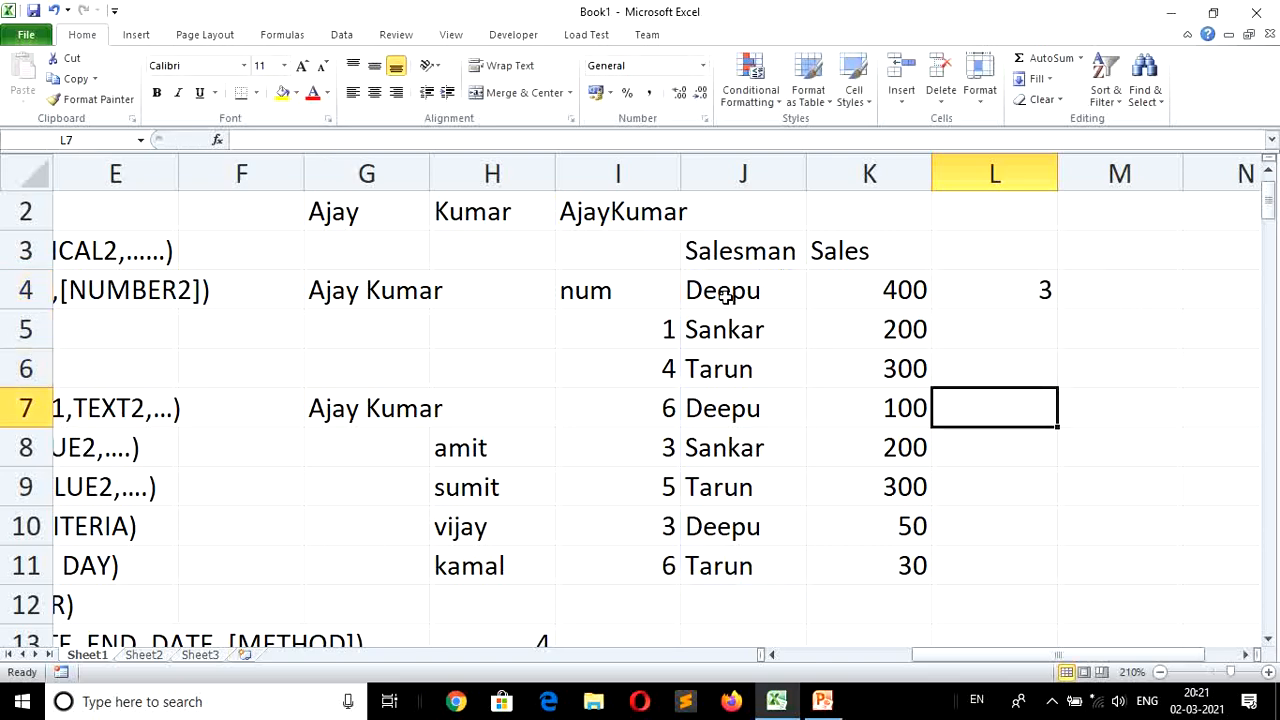
text(=)
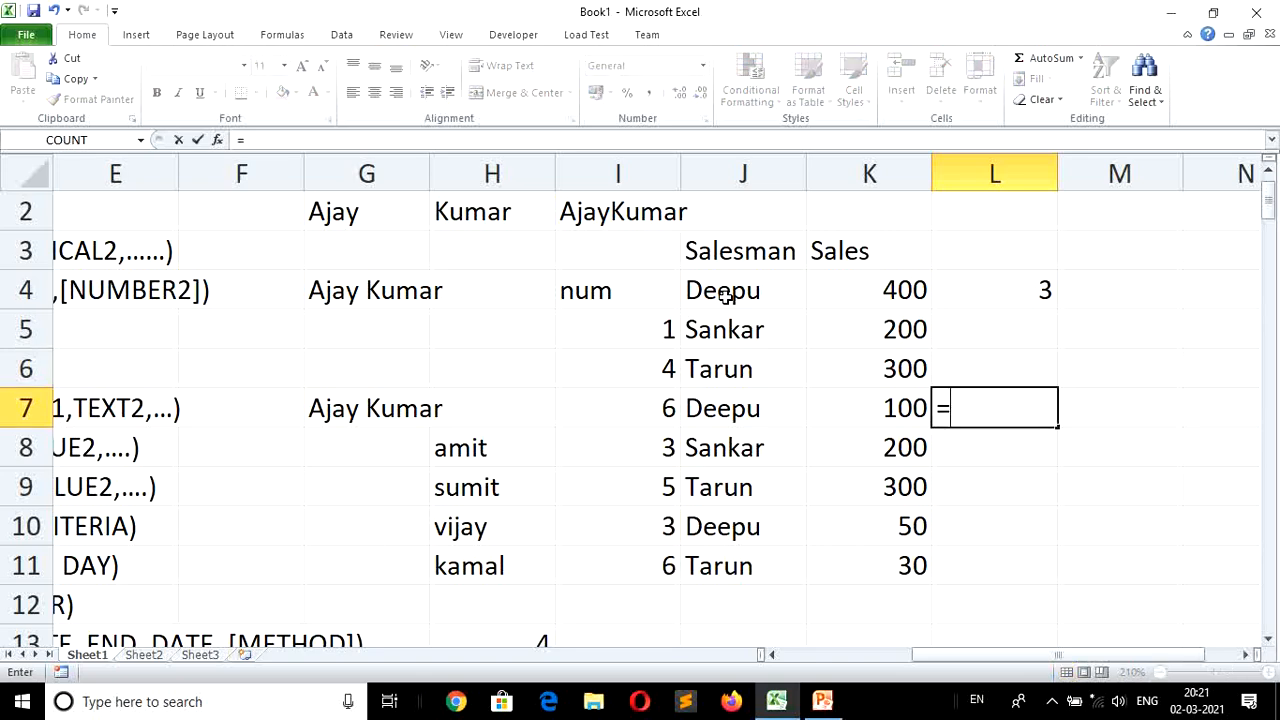
text(countif()
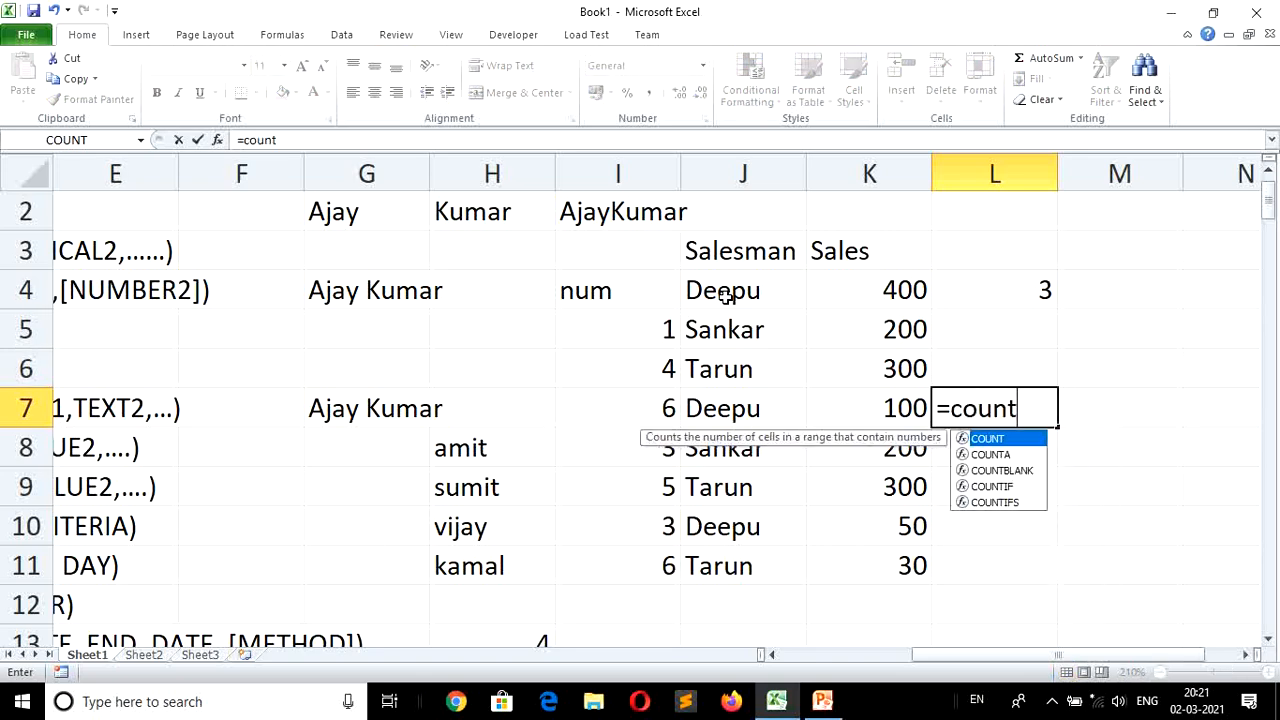
key(Left)
key(Left)
key(Up)
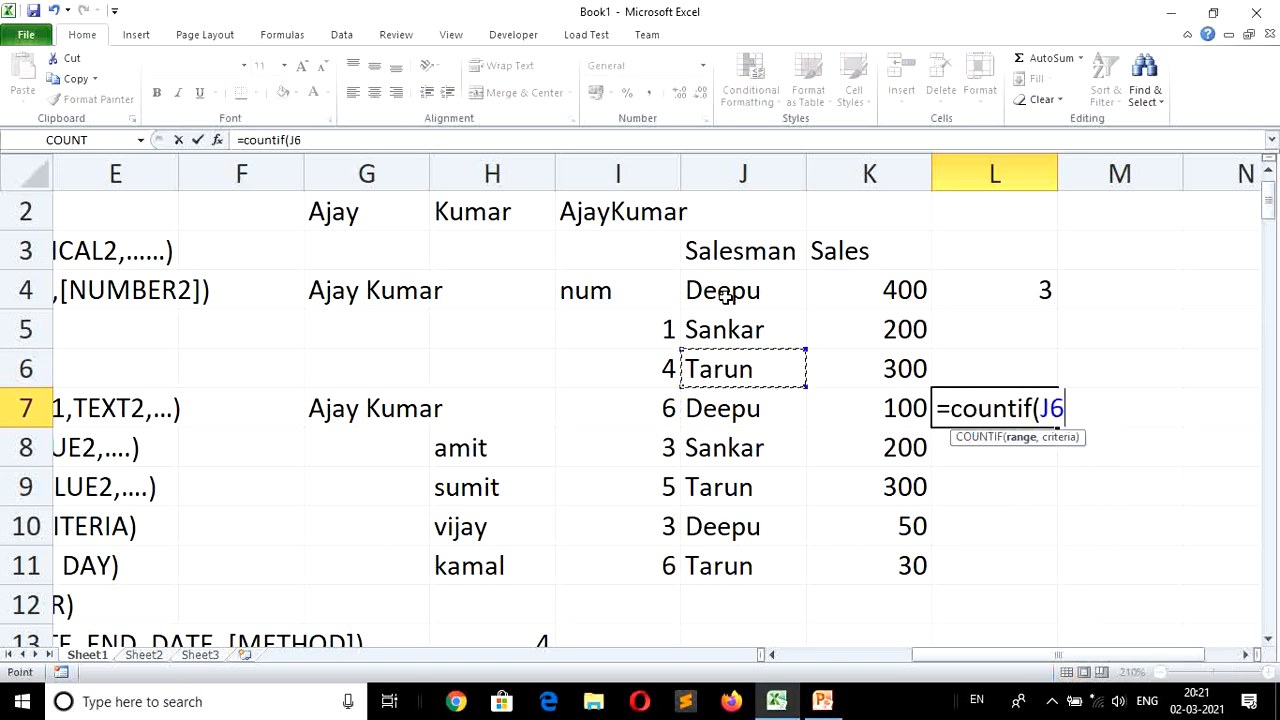
key(Up)
key(Up)
key(shift+Down)
key(shift+Down)
key(shift+Down)
key(shift+Down)
key(shift+Down)
key(shift+Down)
key(shift+Down)
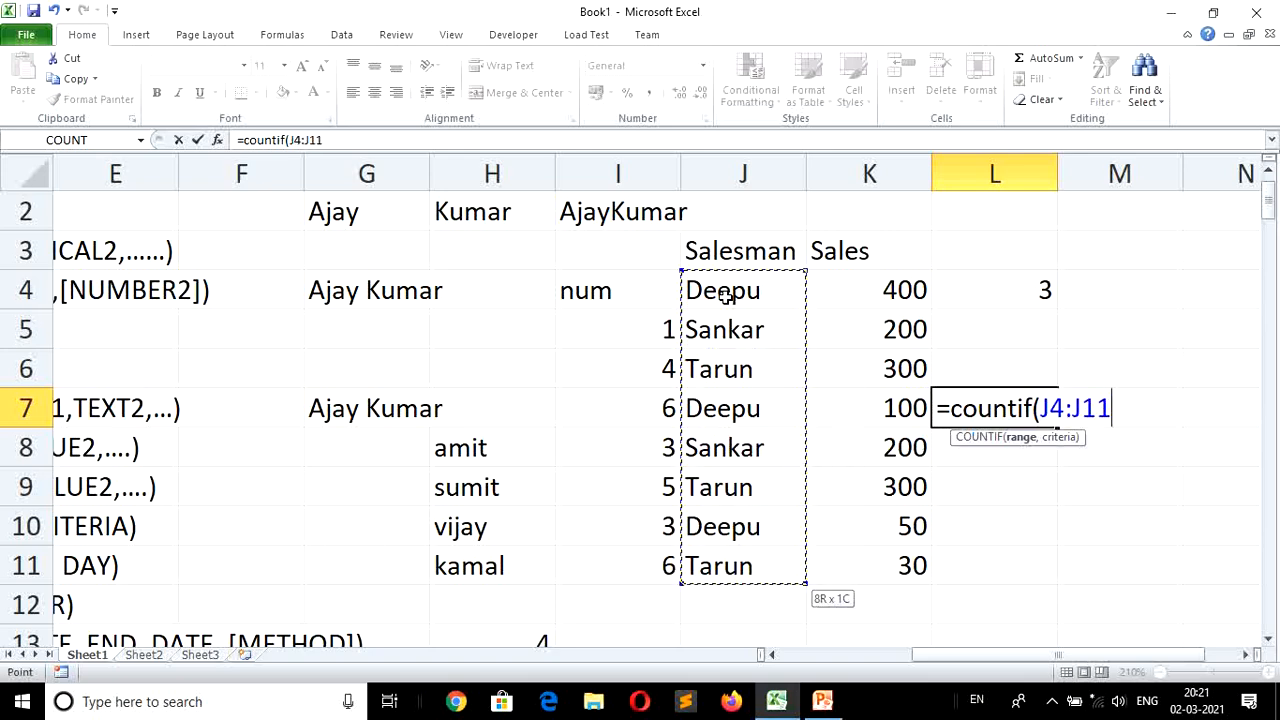
text(,)
click(750, 335)
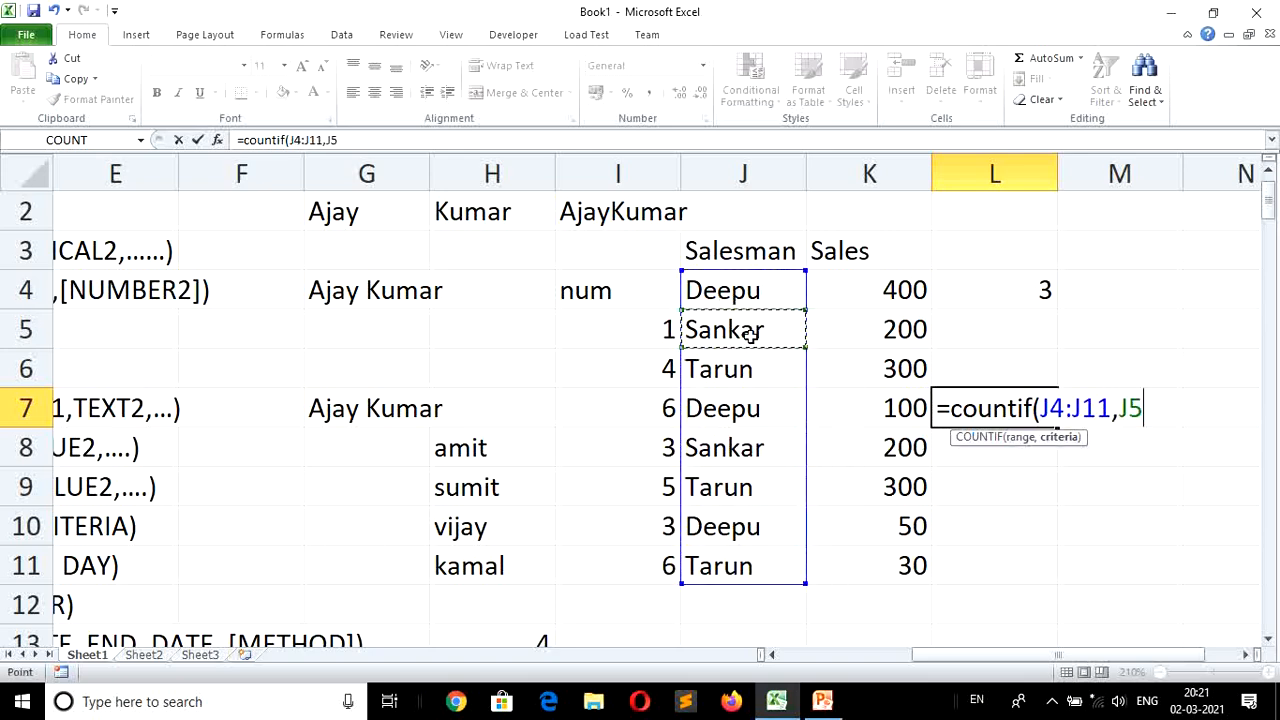
key(Return)
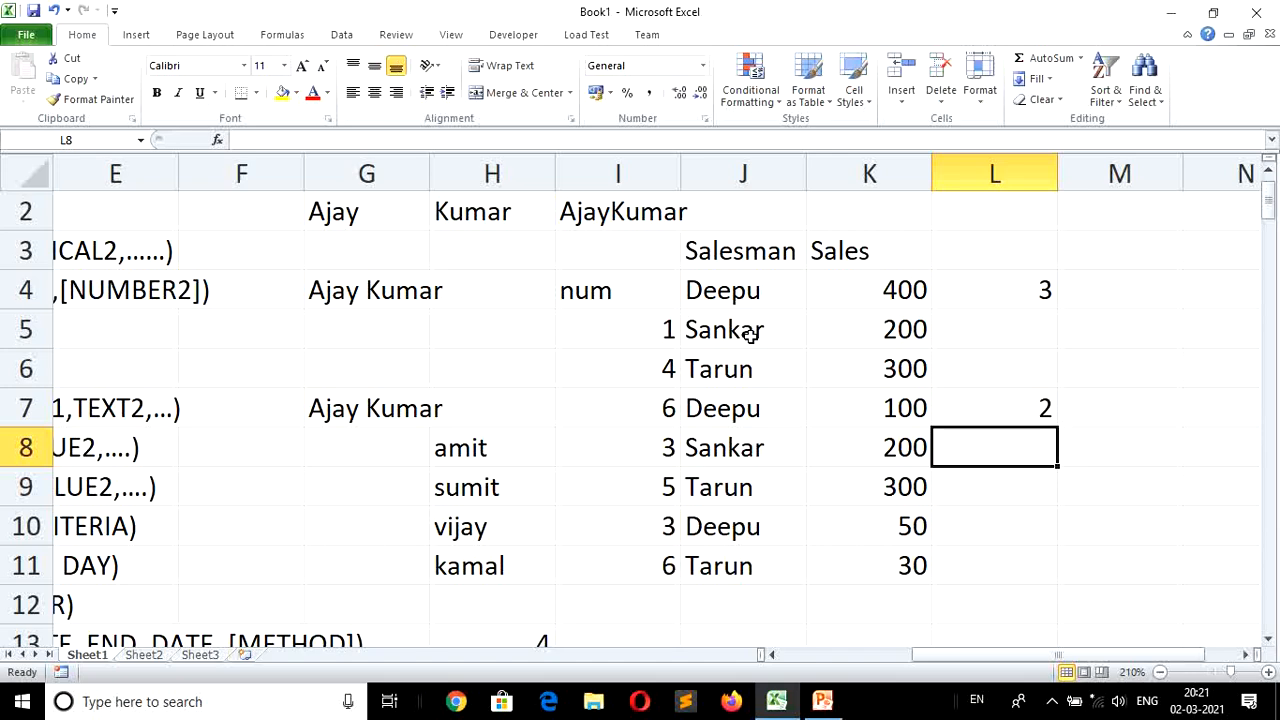
Clear the COUNTIF example results from cells L4 to L7.
key(Up)
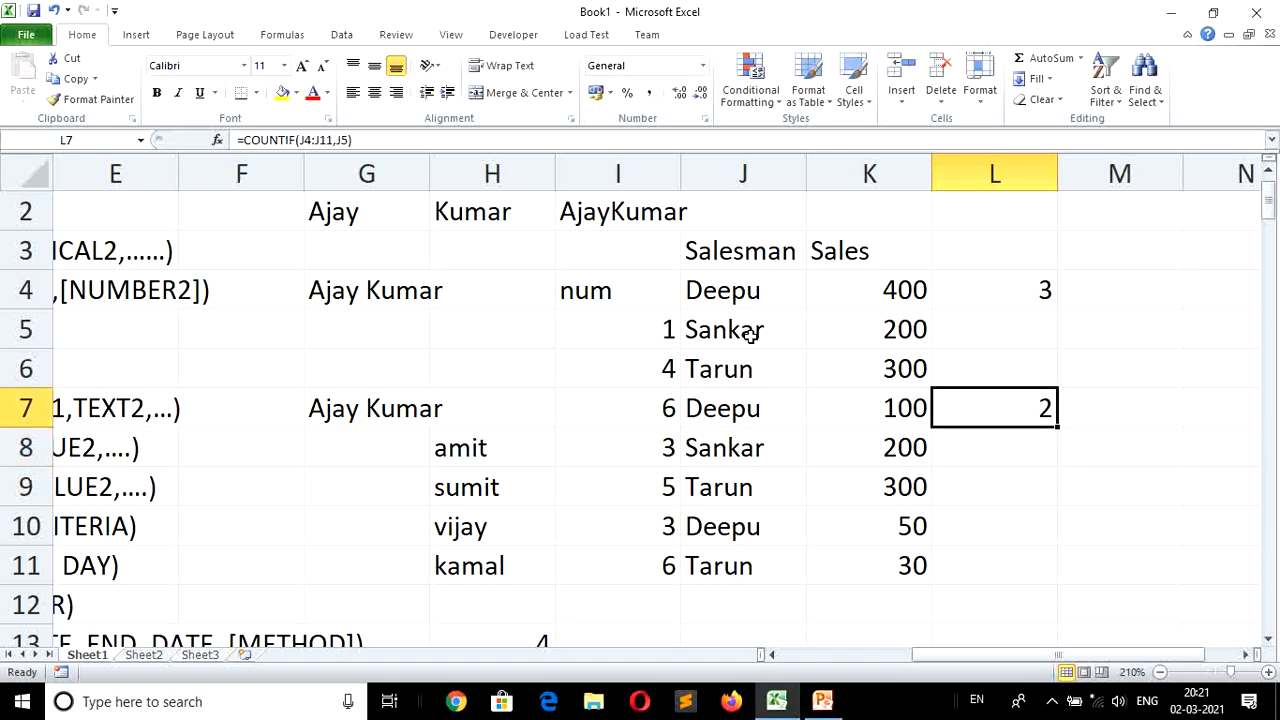
key(shift+Up)
key(shift+Up)
key(shift+Up)
key(Delete)
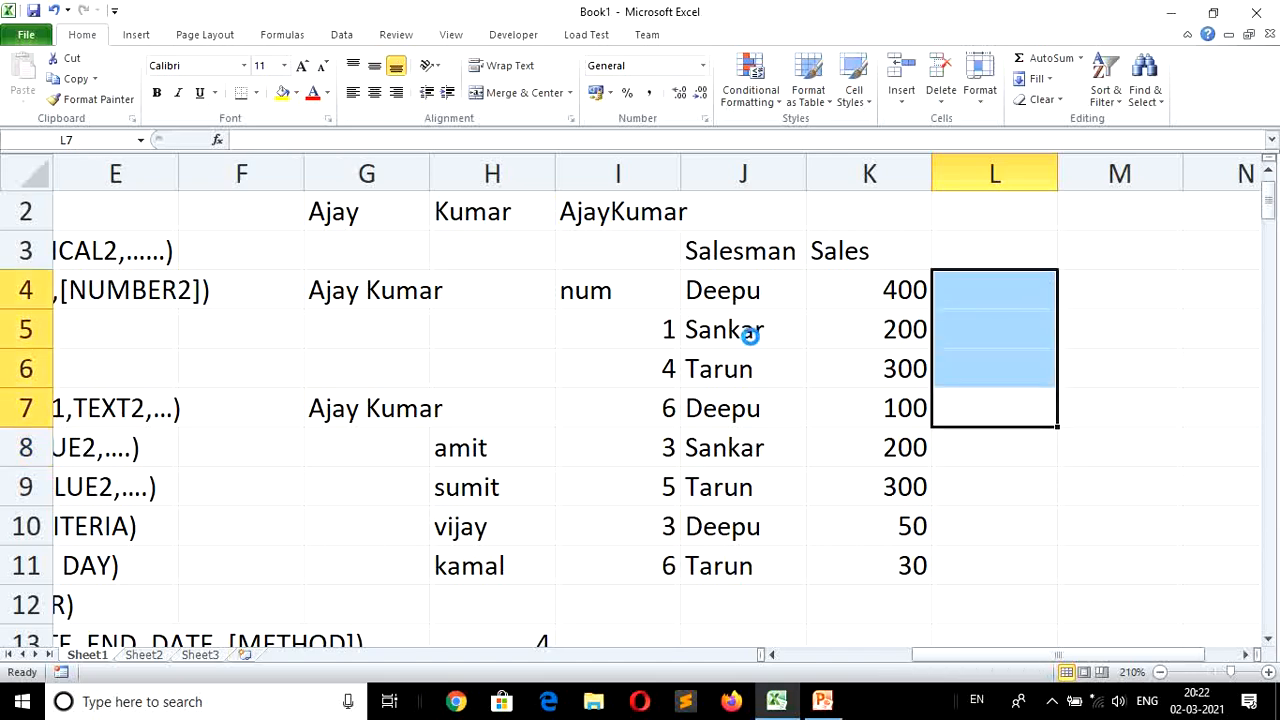
Review the function list from COUNTIF to the DATE entry in row 11.
key(Down)
key(Down)
key(Left)
key(Left)
key(Left)
key(Left)
key(Left)
key(Left)
key(Left)
key(Left)
key(Left)
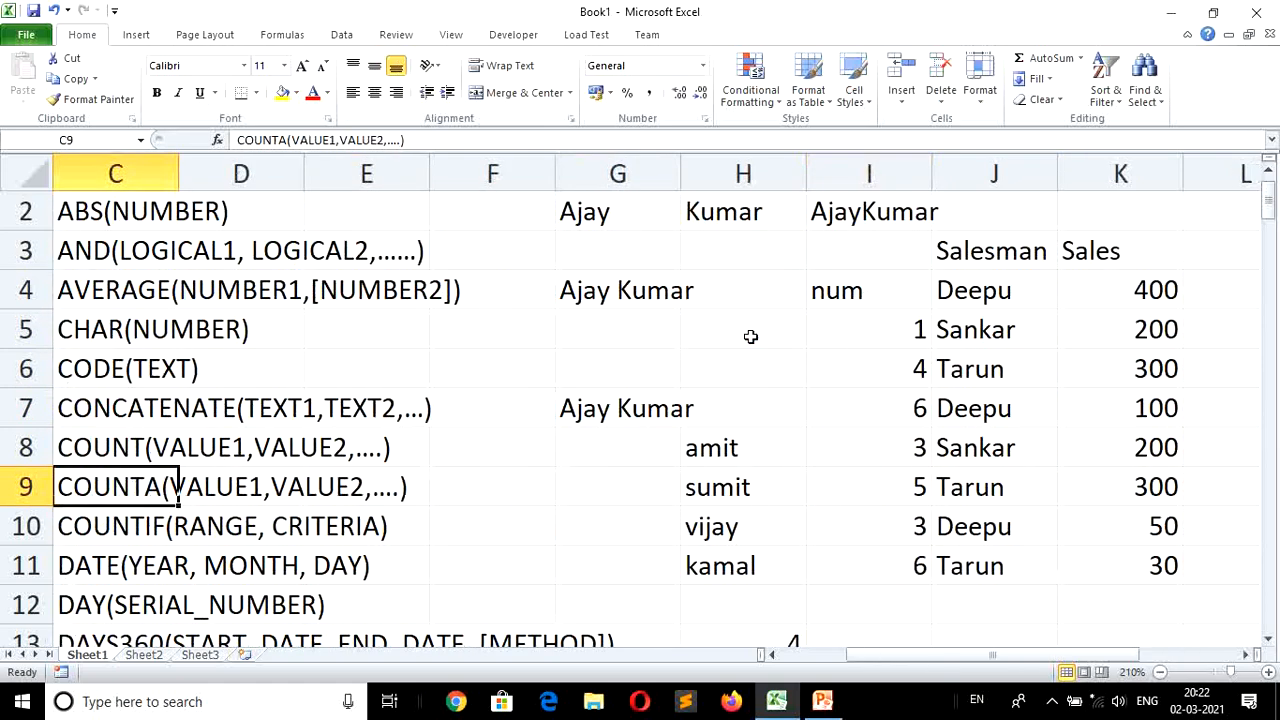
key(Left)
key(Left)
key(Down)
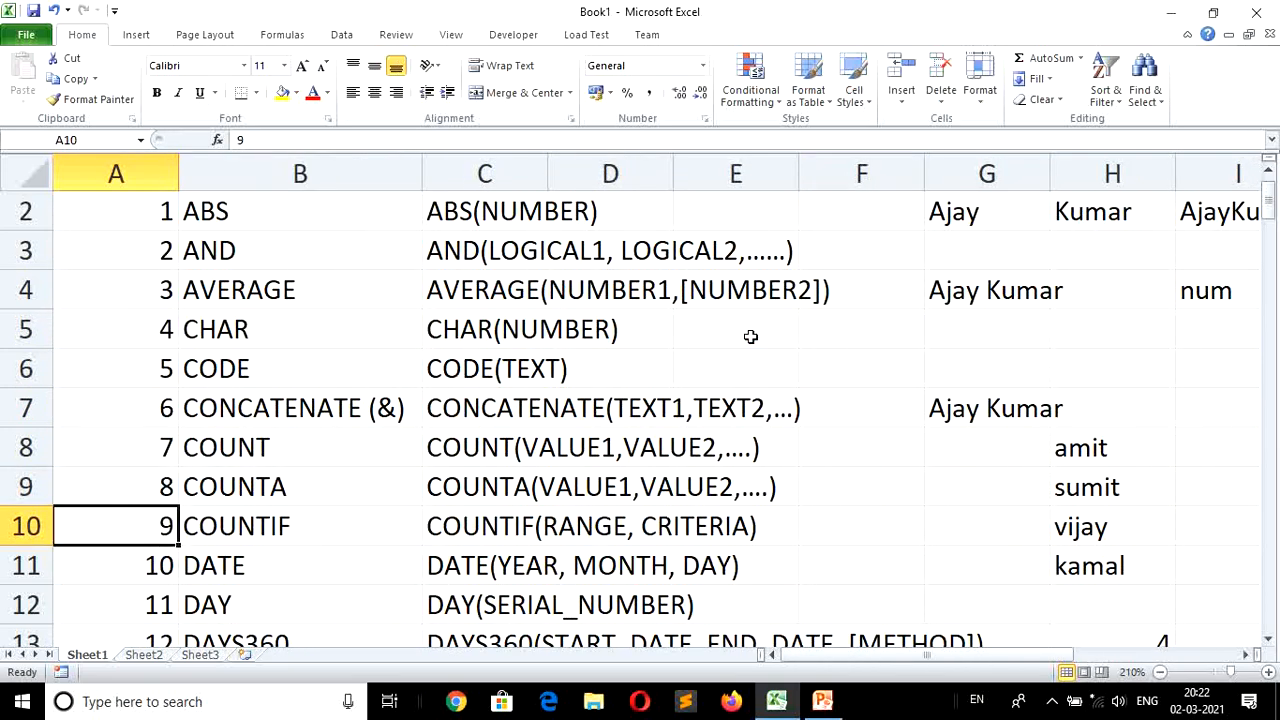
key(Down)
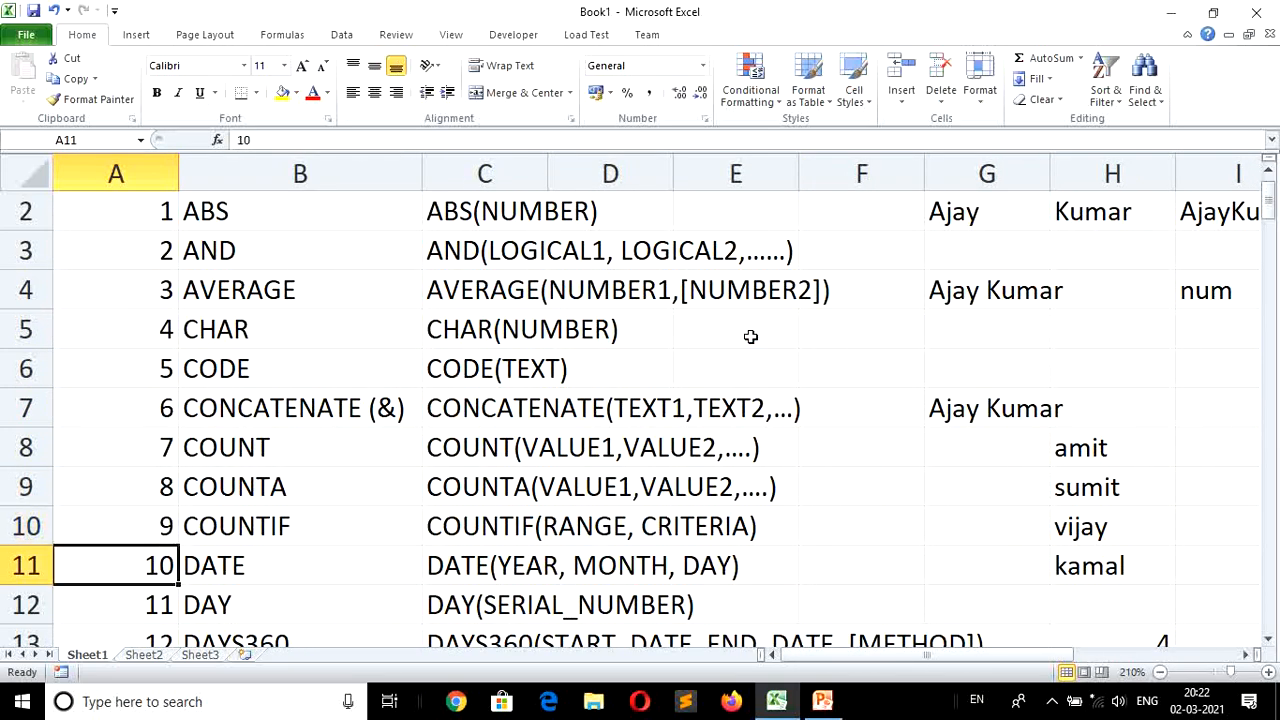
key(Right)
key(Right)
key(Right)
key(Right)
key(Right)
key(Right)
key(Right)
key(Right)
key(Right)
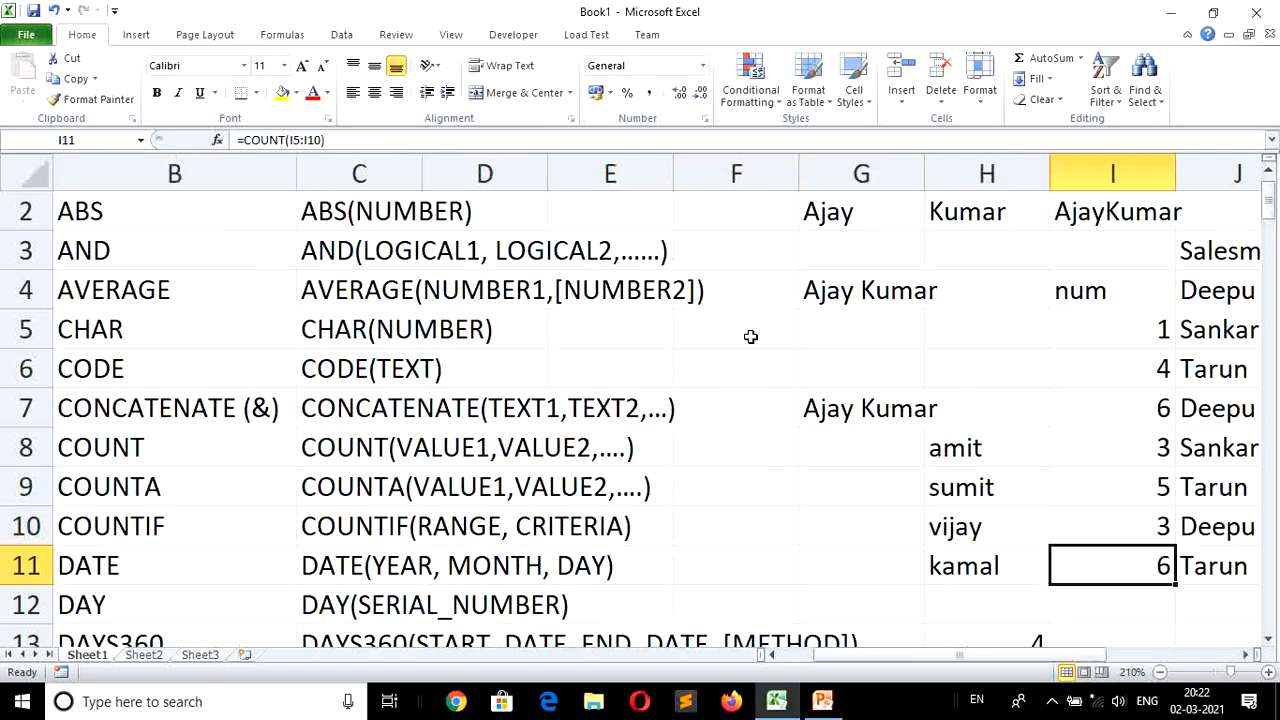
key(Right)
key(Right)
key(Right)
key(Right)
key(Right)
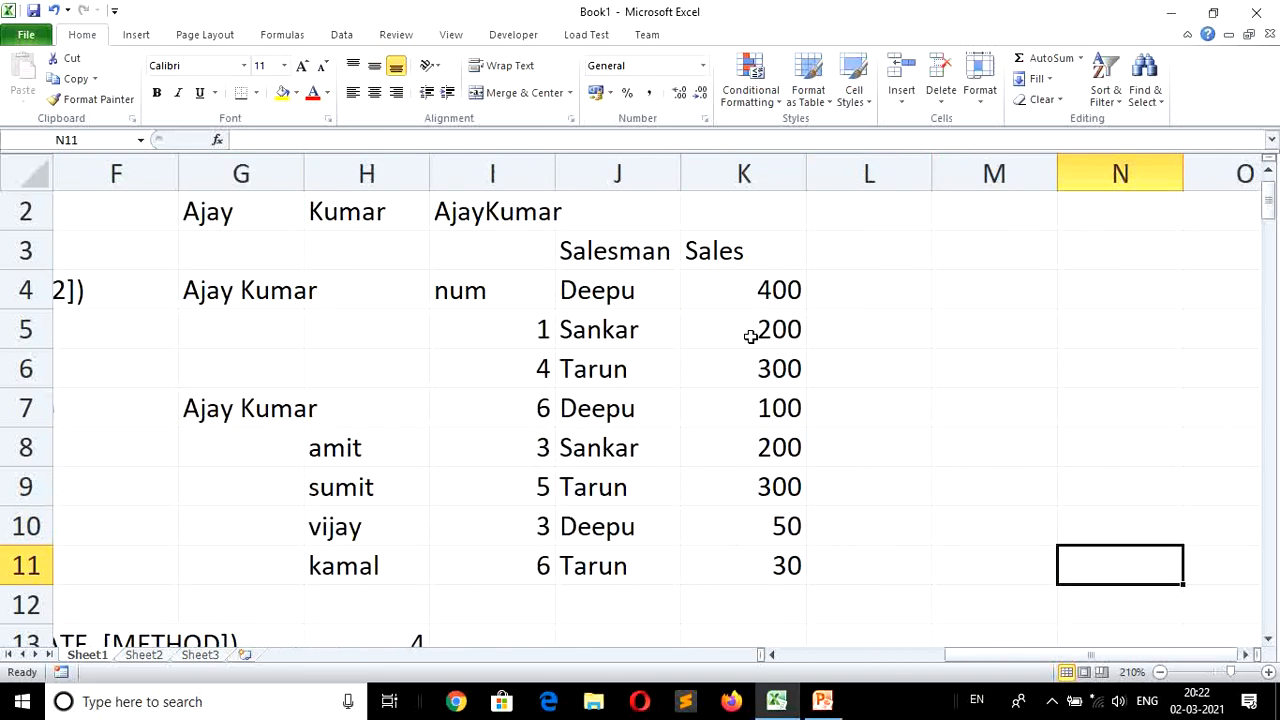
key(Left)
key(Left)
key(Left)
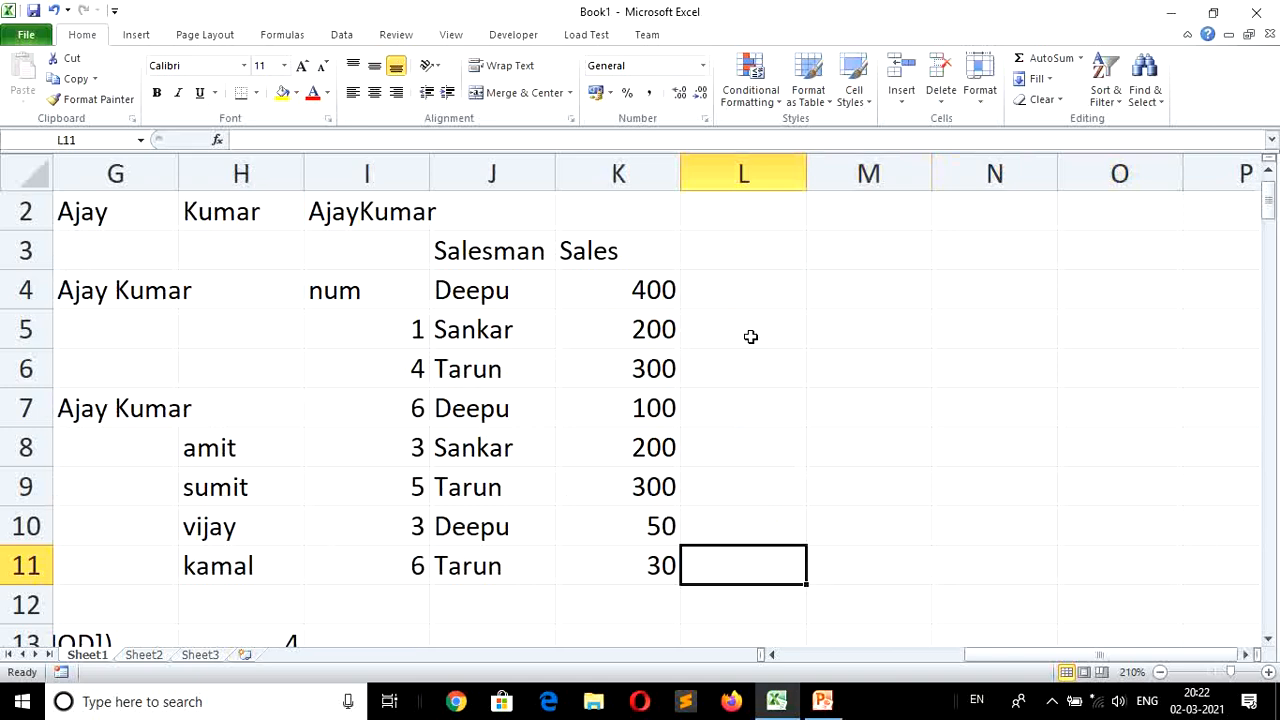
key(Down)
key(Down)
key(Down)
key(Left)
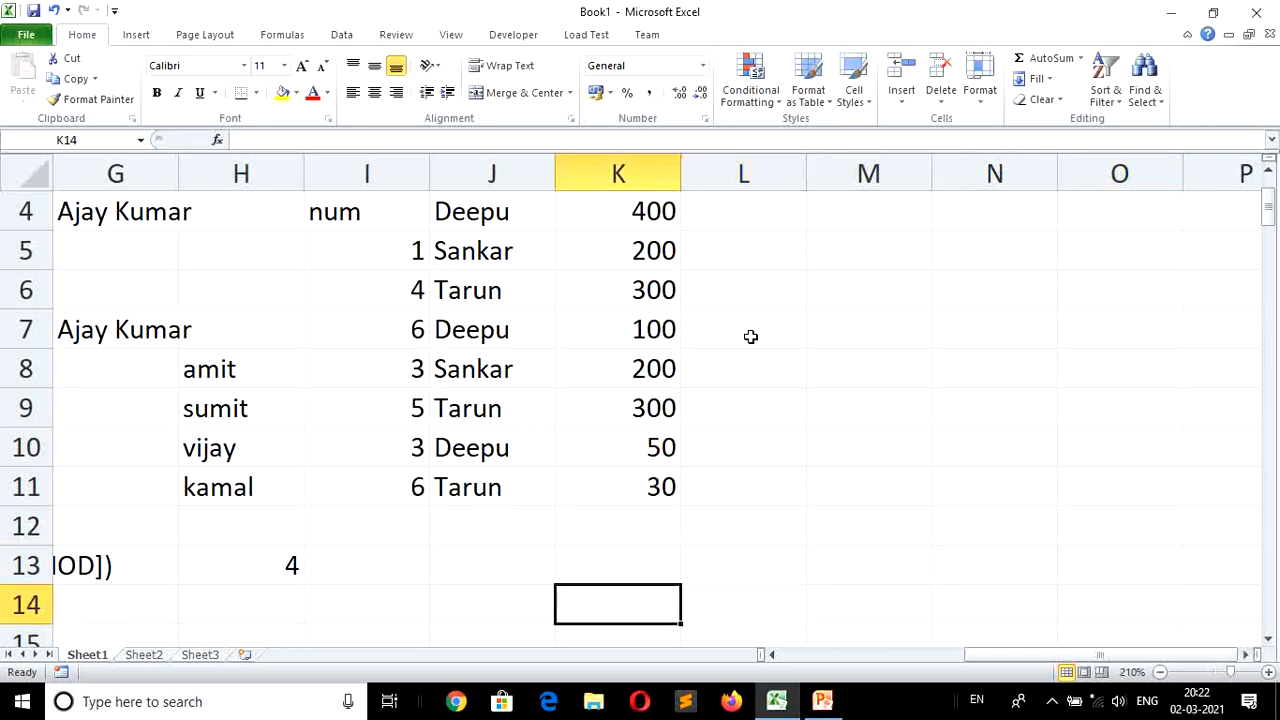
key(Right)
key(Up)
key(Up)
key(Up)
key(Up)
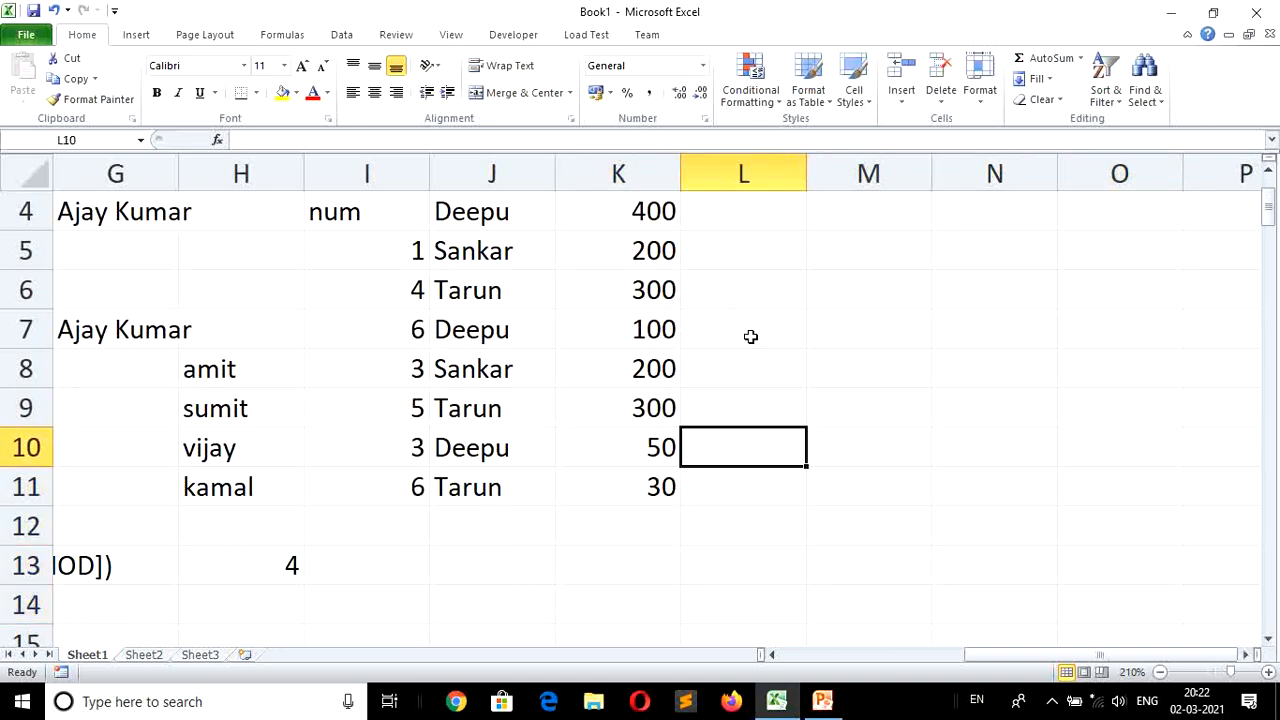
key(Right)
key(Right)
key(Up)
key(Up)
key(Up)
key(Up)
key(Left)
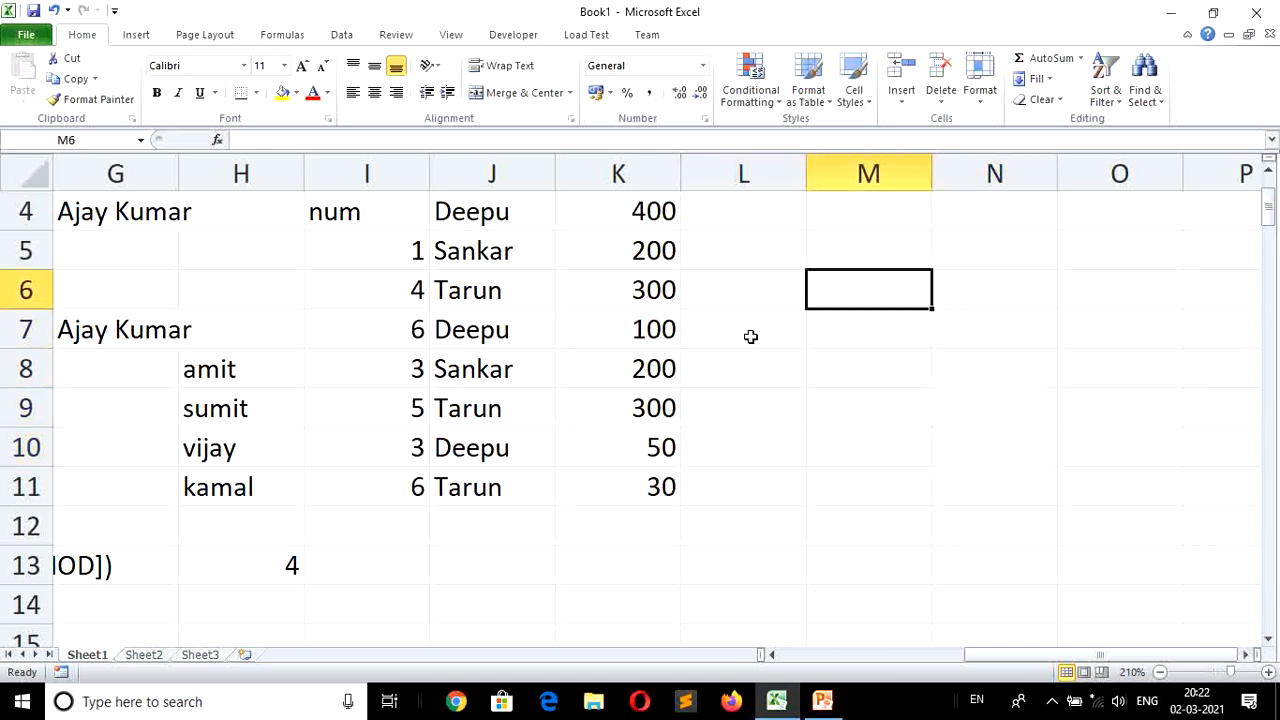
Enter a DATE formula in M6 with year 2021, month 2 and day 23.
text(=)
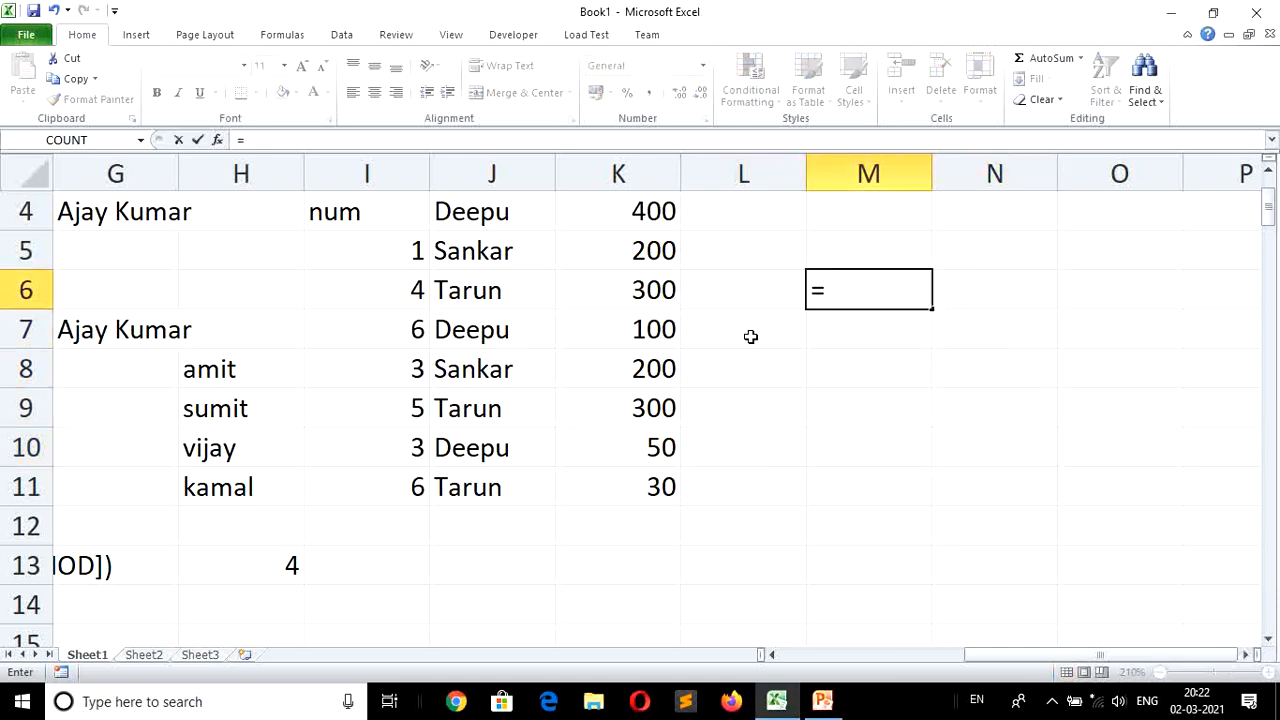
text(date)
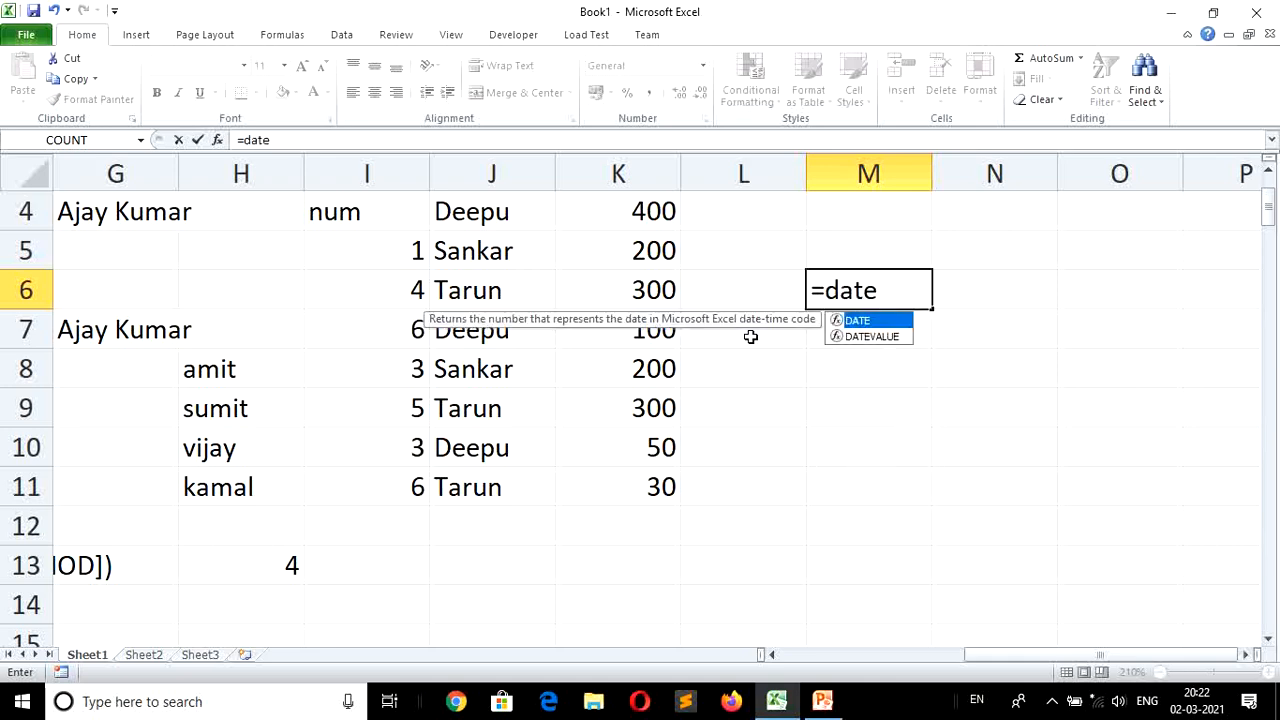
text((2)
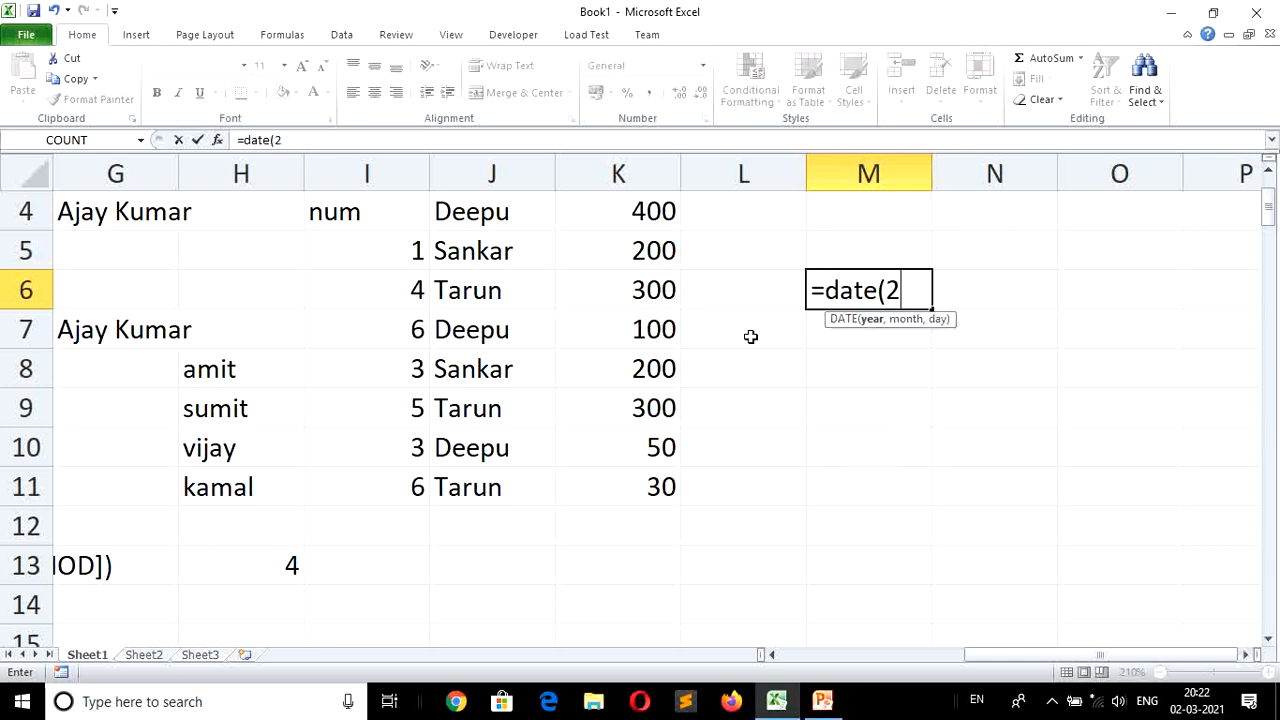
text(021,)
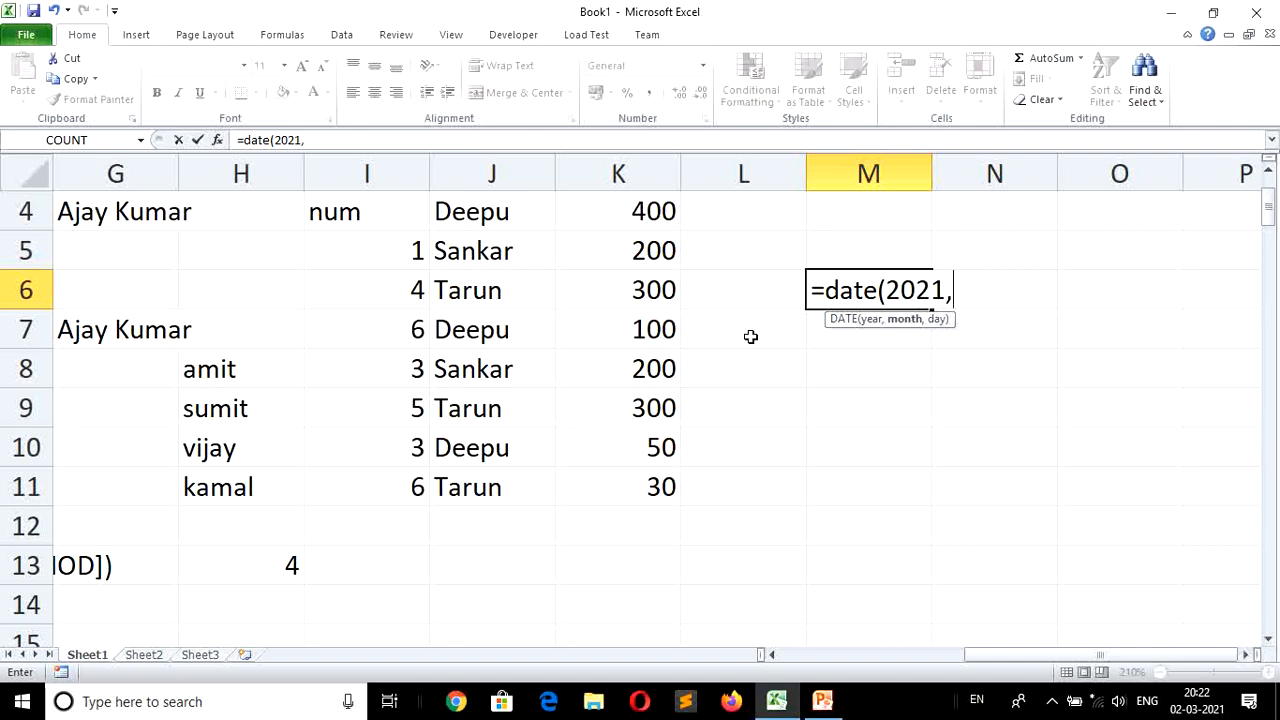
text(2,23)
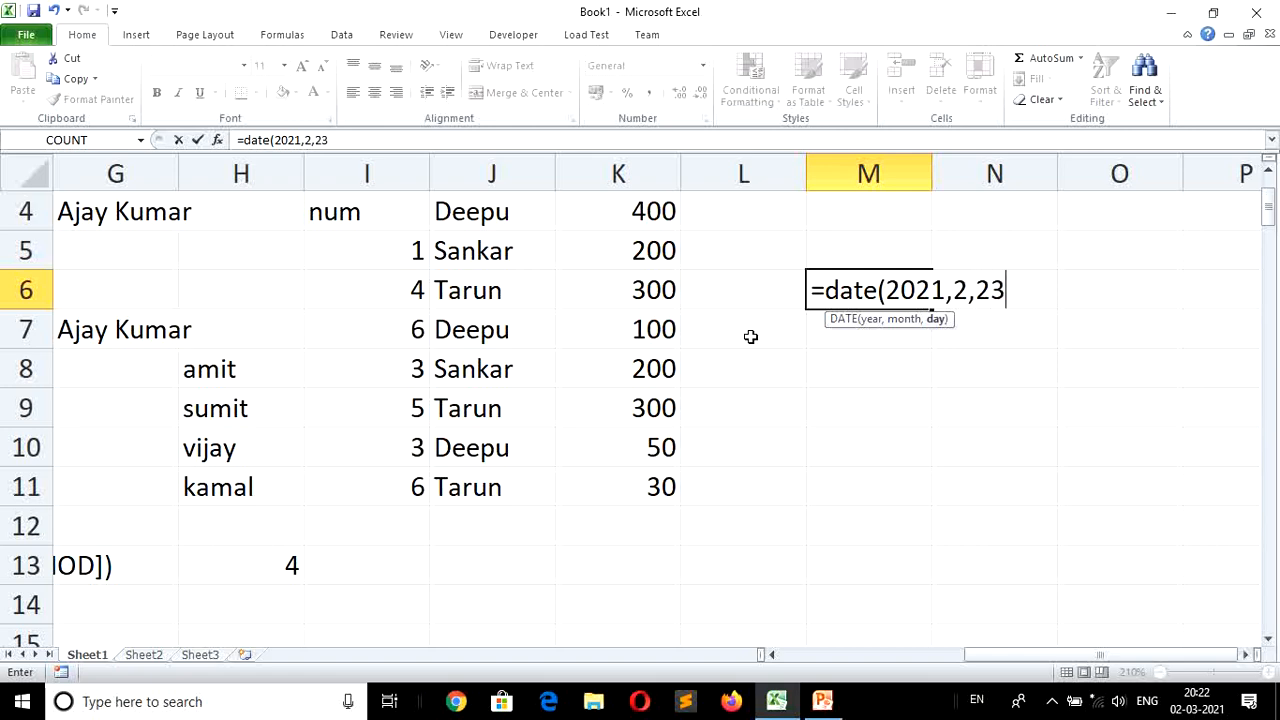
text())
key(Return)
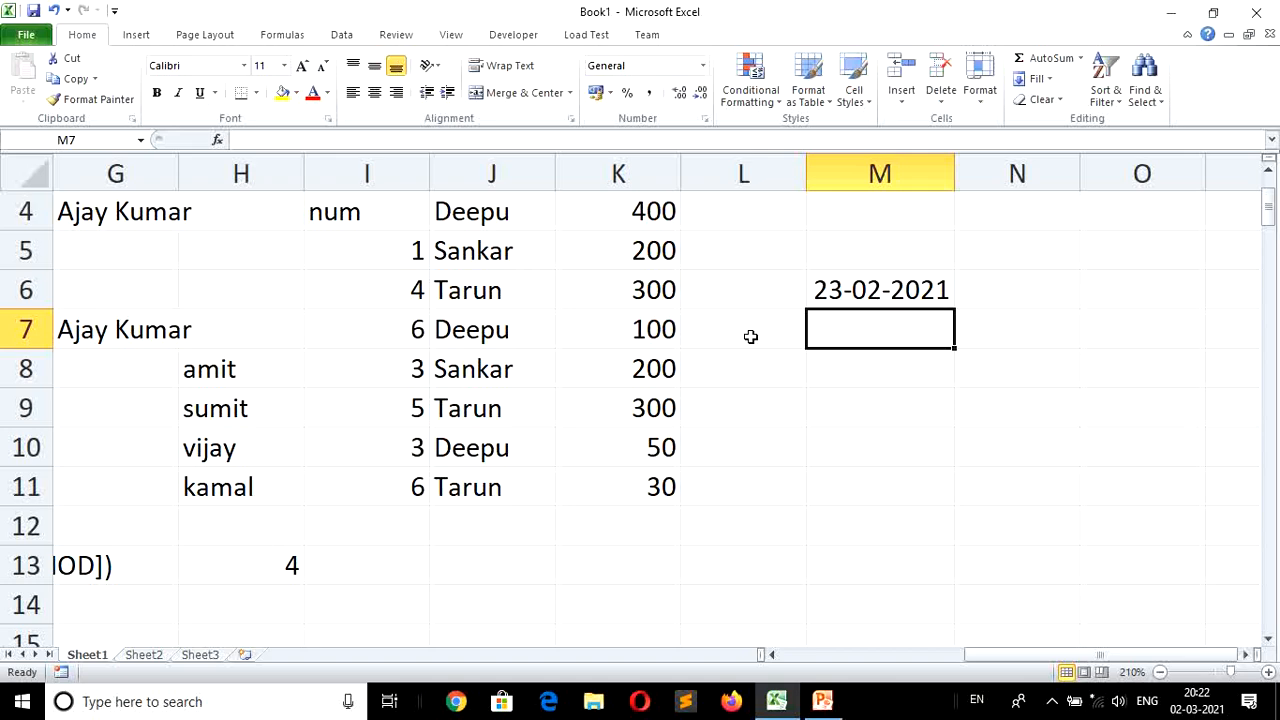
Examine the function names and syntax around the DAY entry in columns B and C.
key(Down)
key(Down)
key(Down)
key(Down)
key(Down)
key(Down)
key(Down)
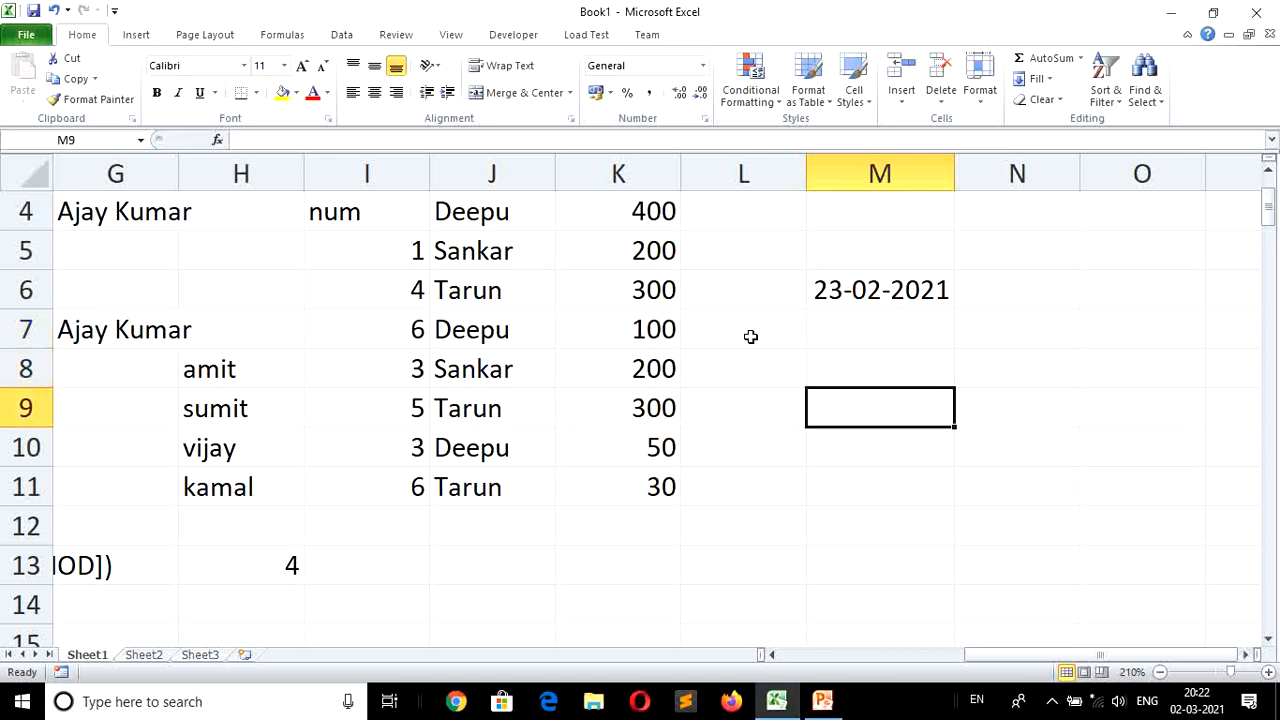
key(Left)
key(Left)
key(Left)
key(Left)
key(Left)
key(Left)
key(Left)
key(Left)
key(Left)
key(Left)
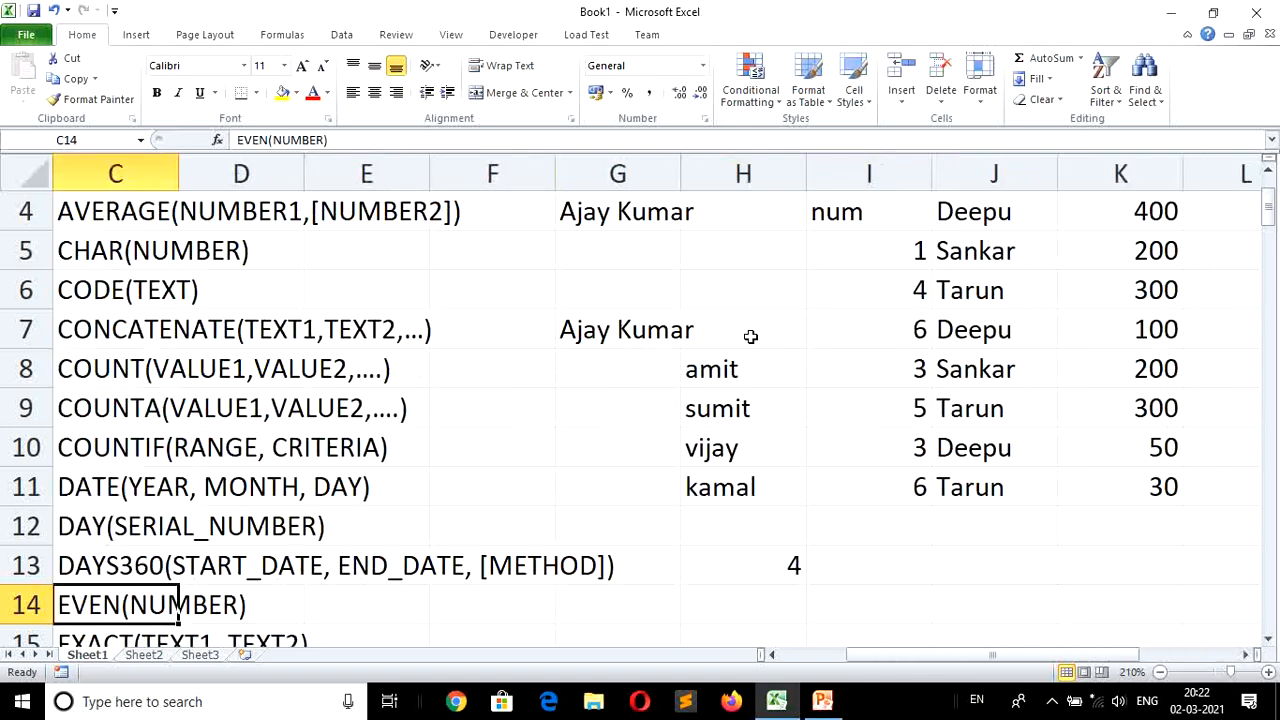
key(Left)
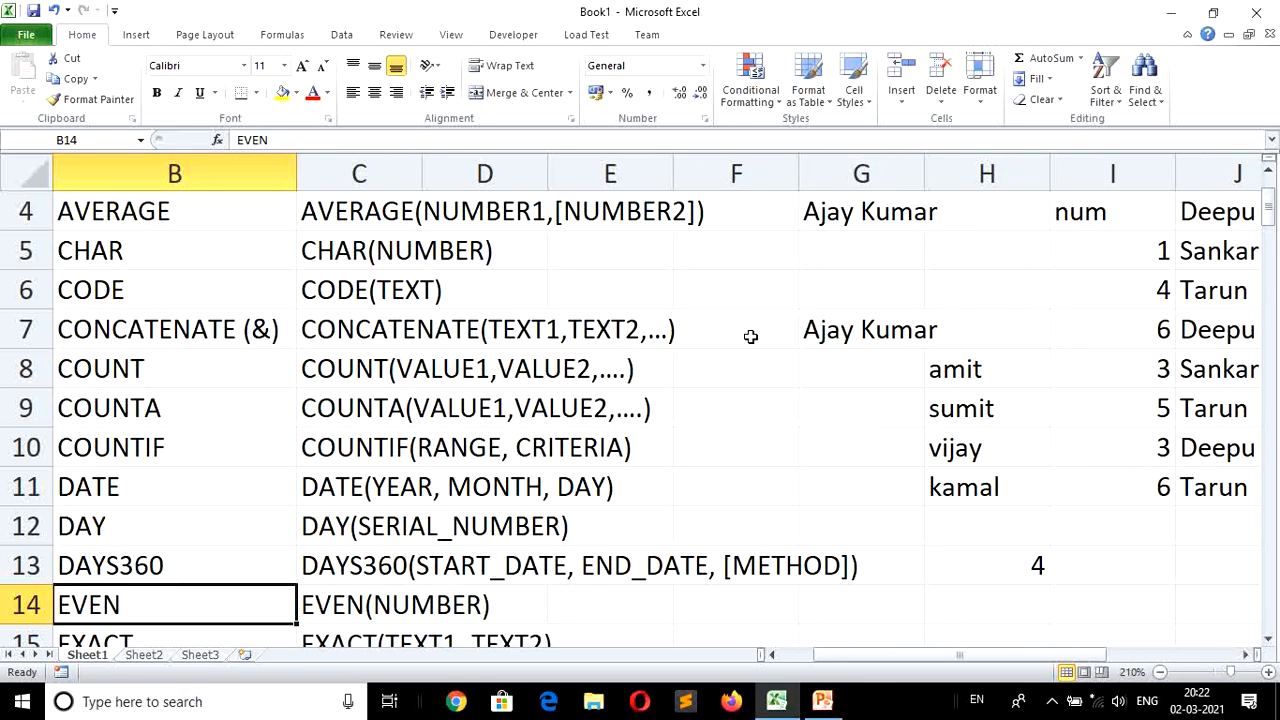
Enter a DAY formula in M9 that refers to the date in M6.
key(Right)
key(Right)
key(Right)
key(Right)
key(Right)
key(Right)
key(Right)
key(Right)
key(Right)
key(Right)
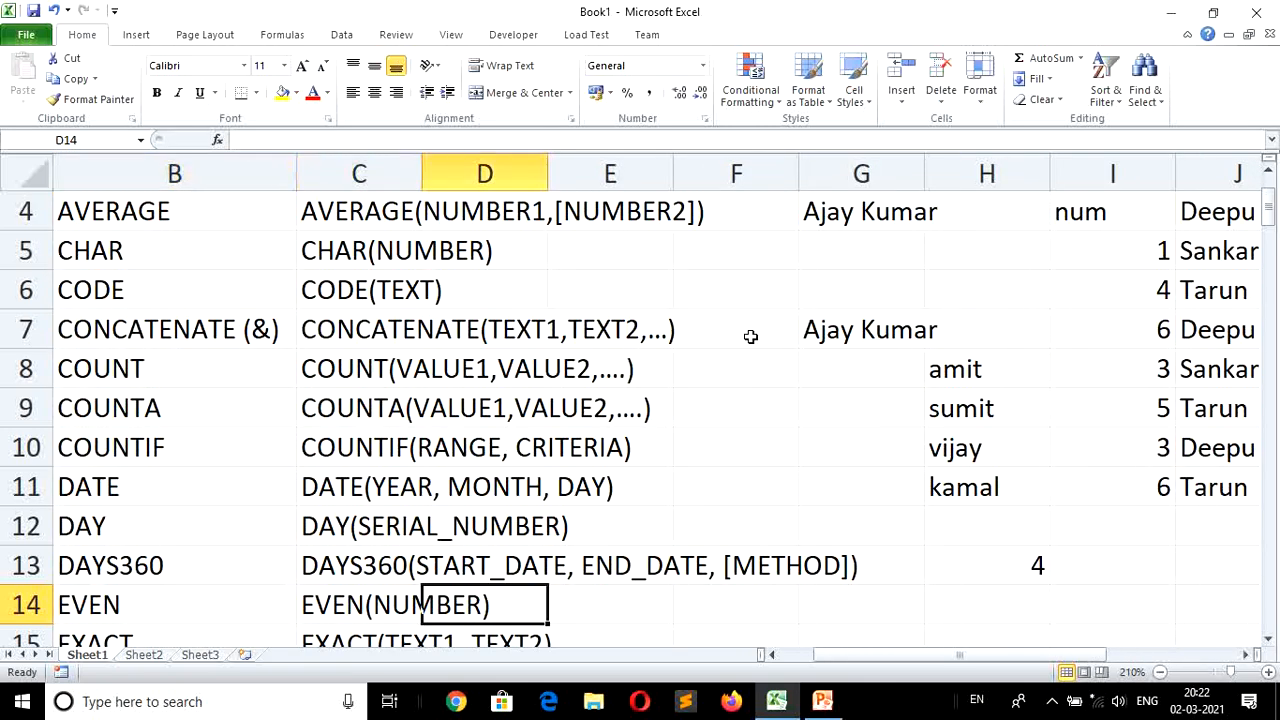
key(Right)
key(Right)
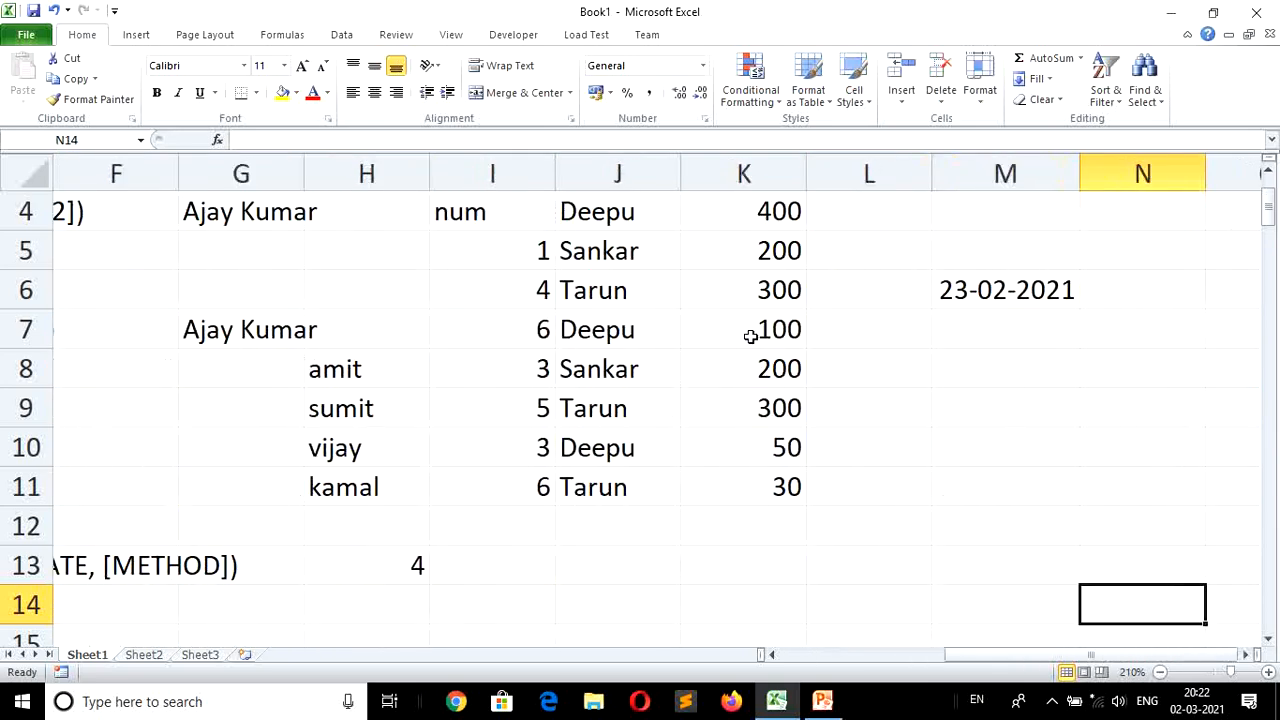
key(Left)
key(Left)
key(Up)
key(Up)
key(Right)
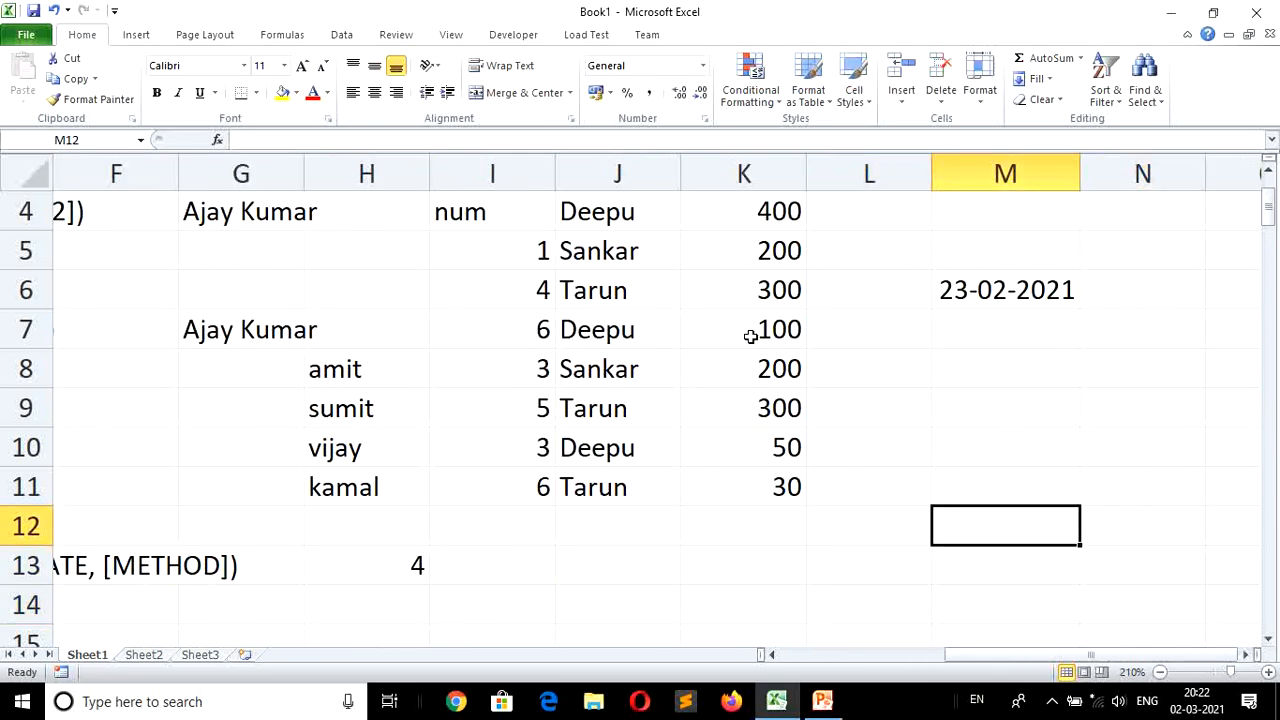
key(Up)
key(Up)
key(Up)
text(=)
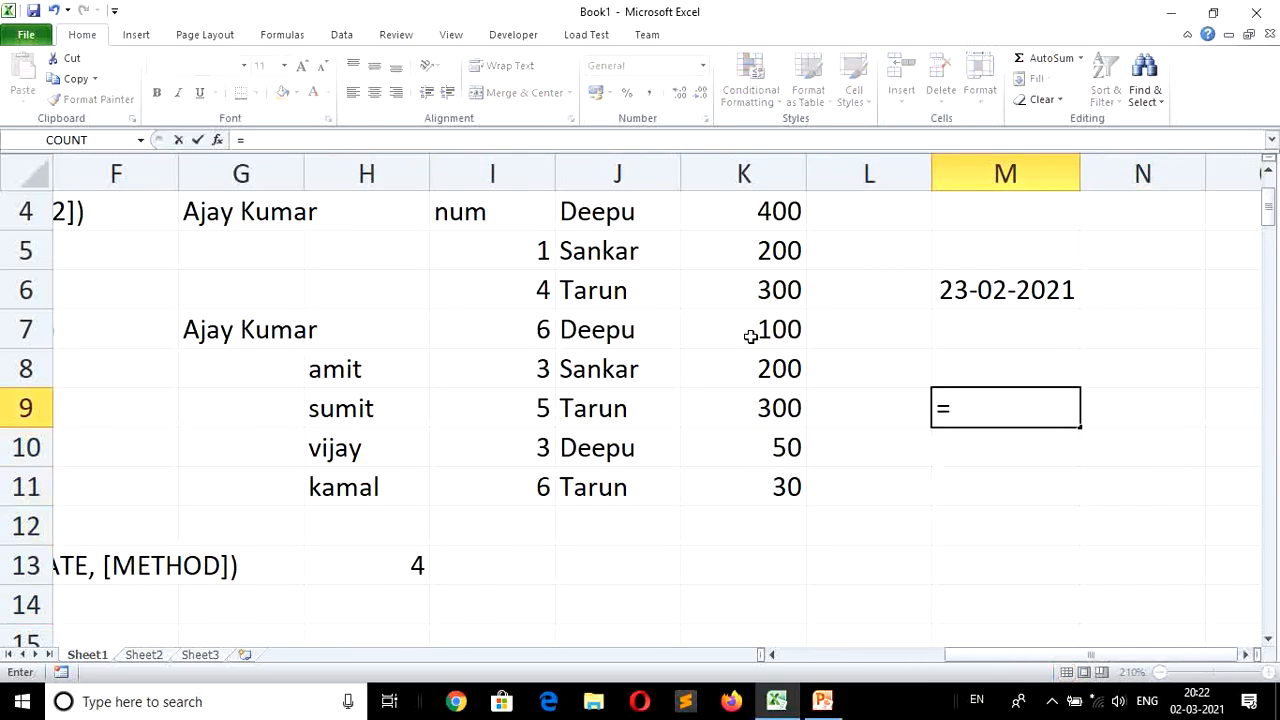
text(day()
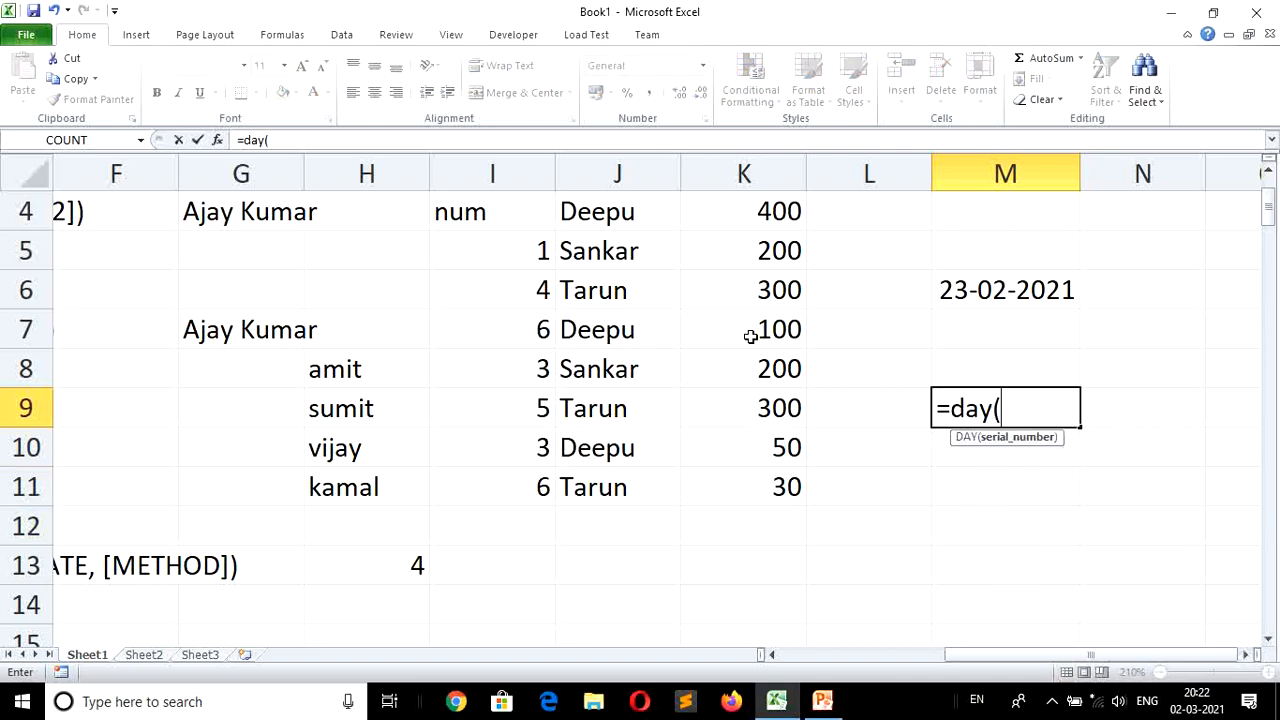
key(Up)
key(Up)
key(Up)
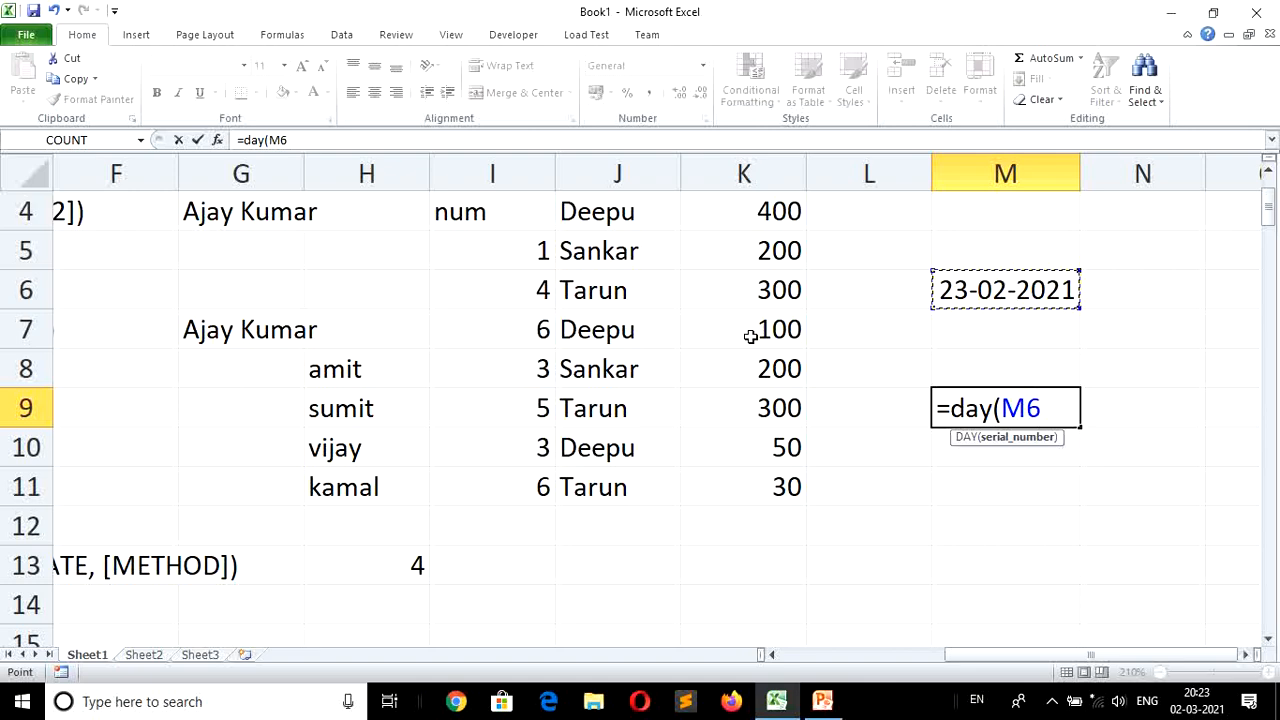
key(Return)
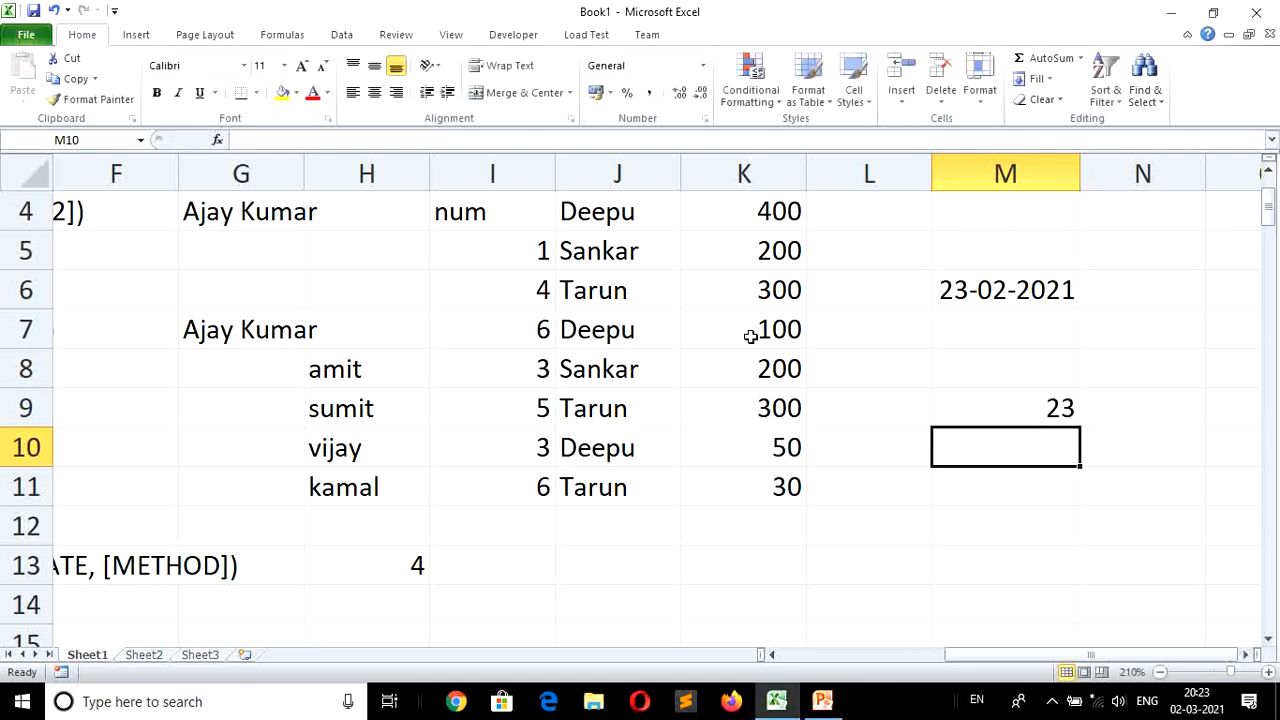
Enter a MONTH formula in M10 that refers to the date in M6.
key(Down)
key(Up)
text(=month()
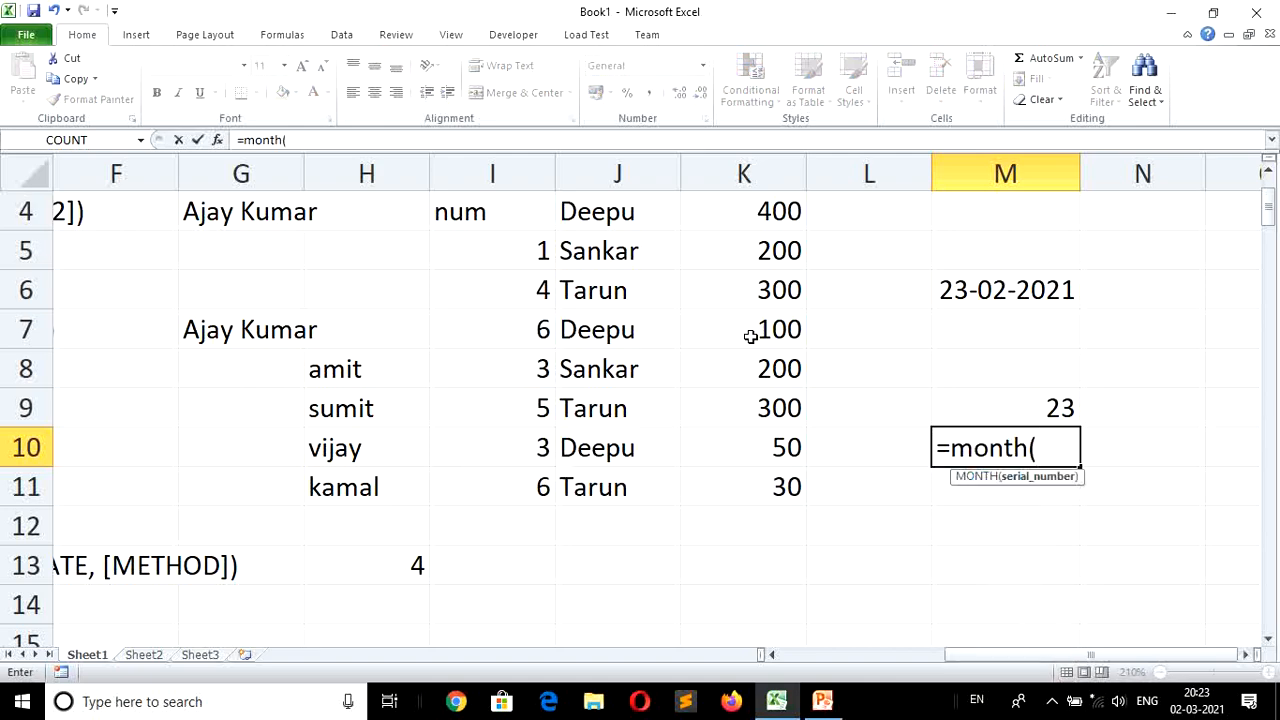
key(Up)
key(Up)
key(Up)
key(Up)
key(Return)
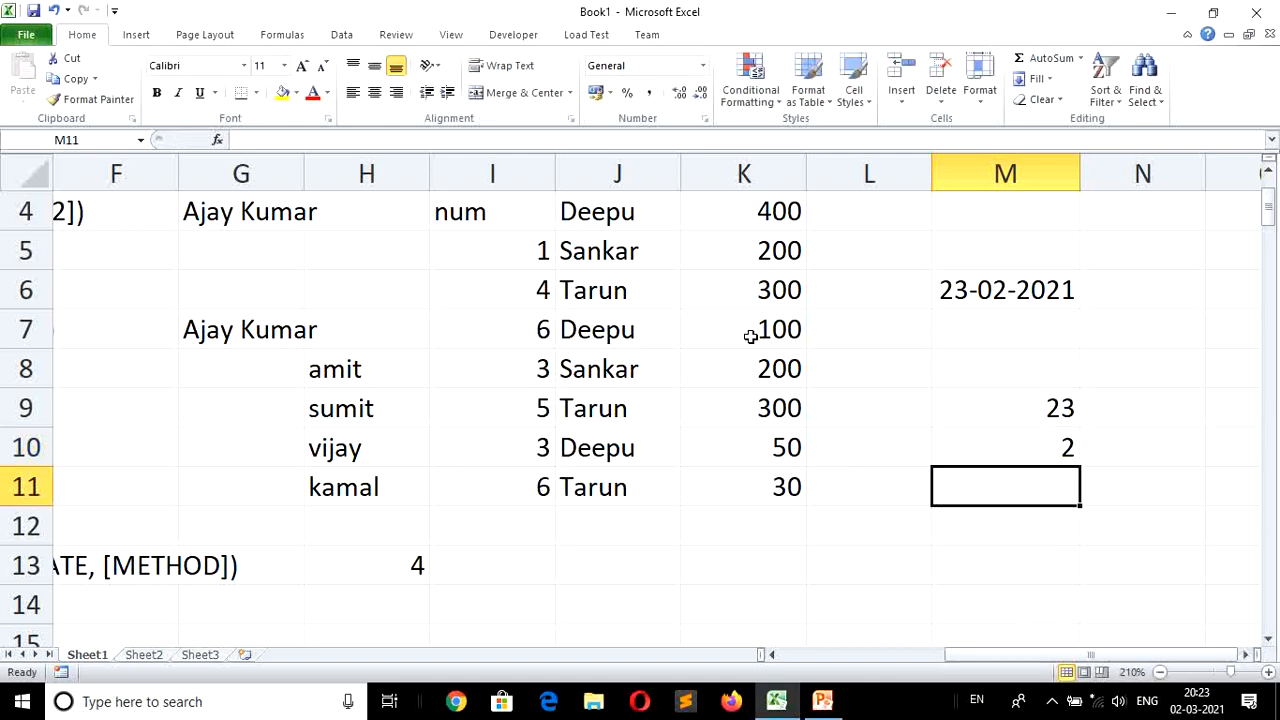
Enter a YEAR formula in M11 that refers to the date in M6.
text(=y)
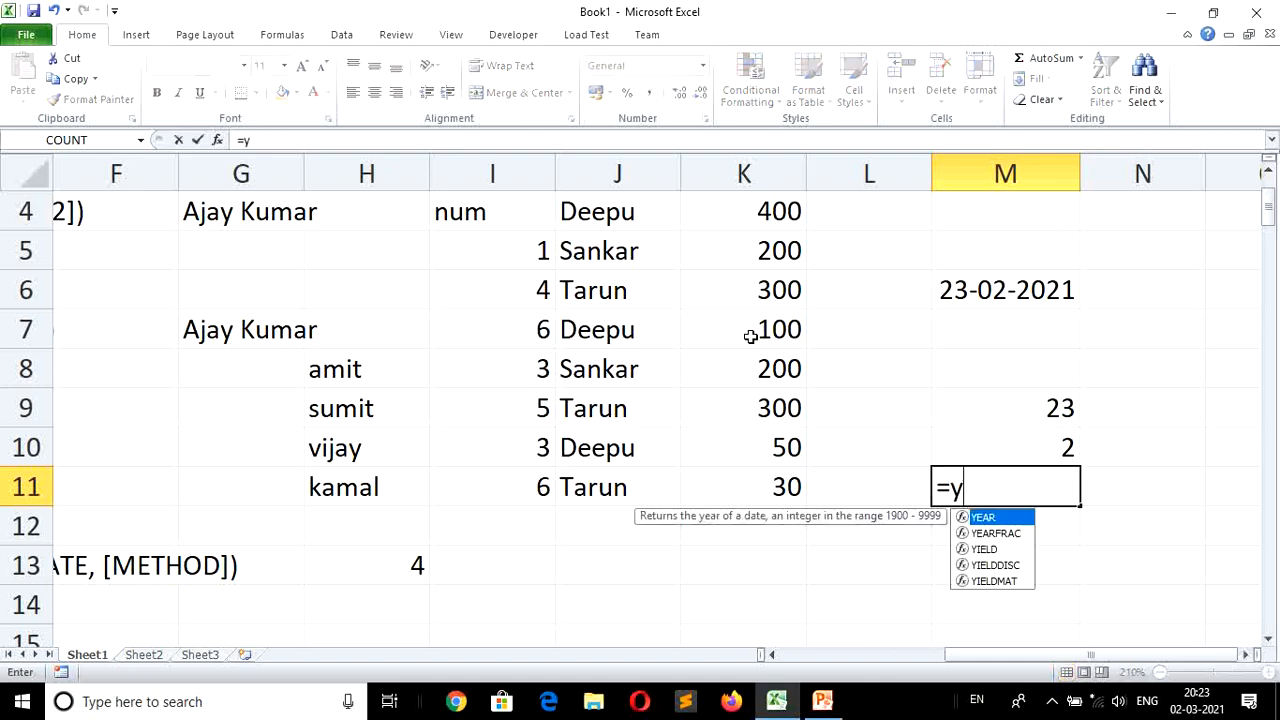
text(ear()
key(Up)
key(Up)
key(Up)
key(Up)
key(Up)
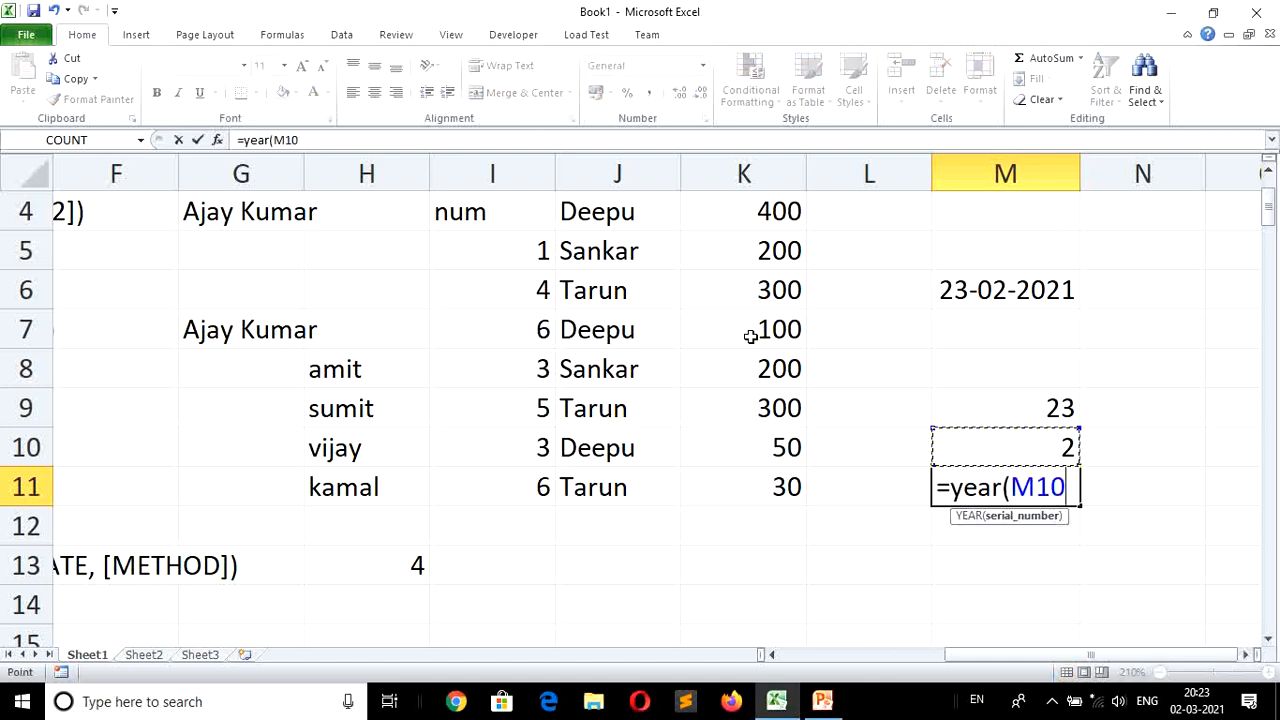
key(Return)
key(Return)
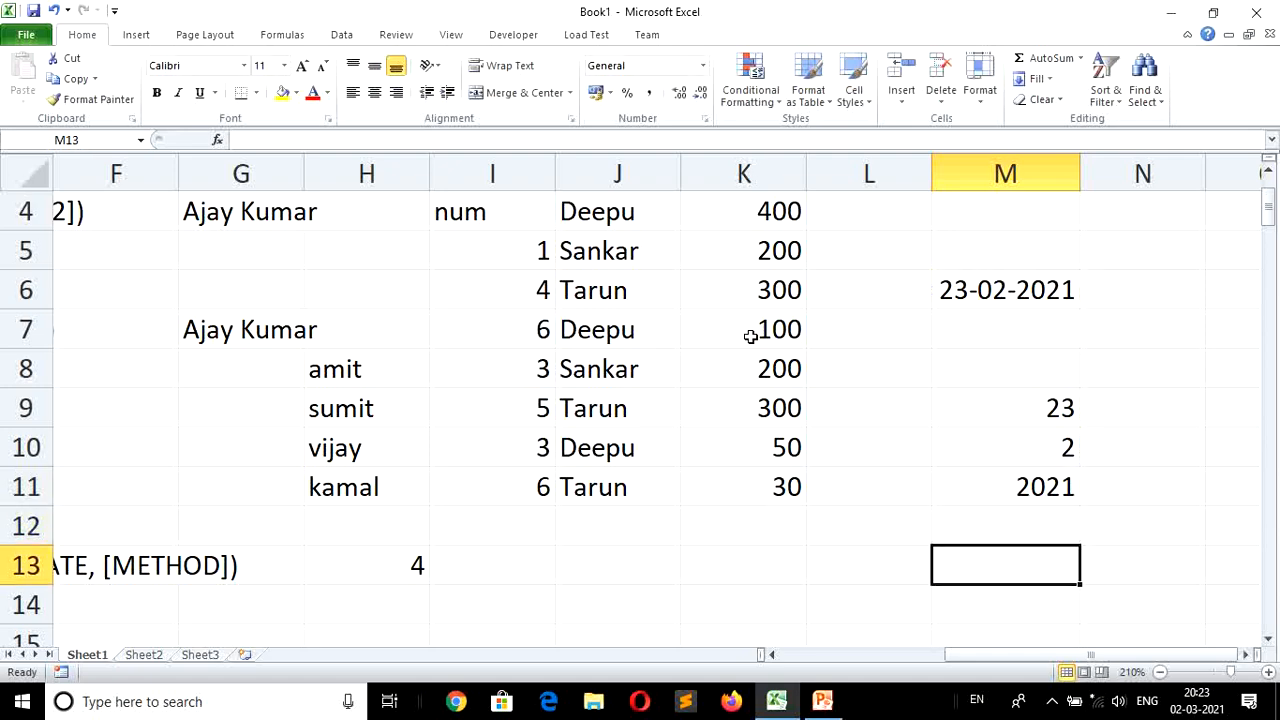
Examine the DAYS360 entry and its arguments in row 13 of the function list.
key(Left)
key(Left)
key(Left)
key(Left)
key(Left)
key(Left)
key(Left)
key(Left)
key(Left)
key(Left)
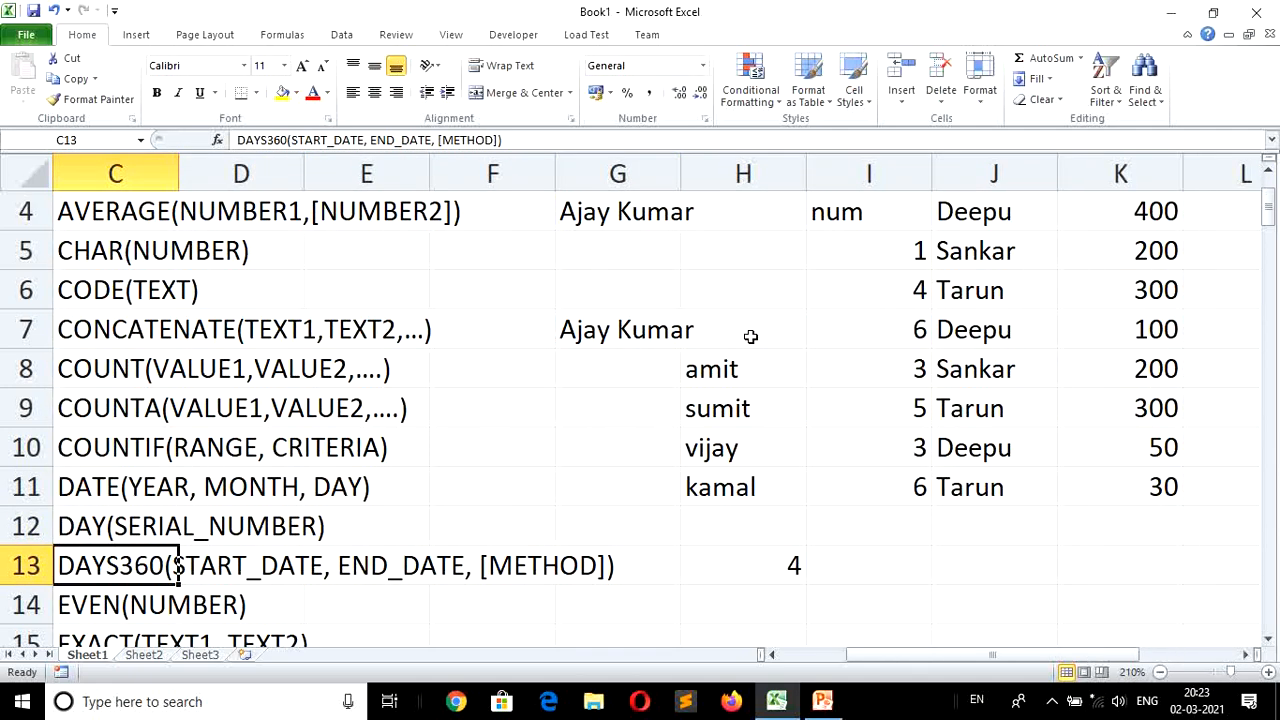
key(Left)
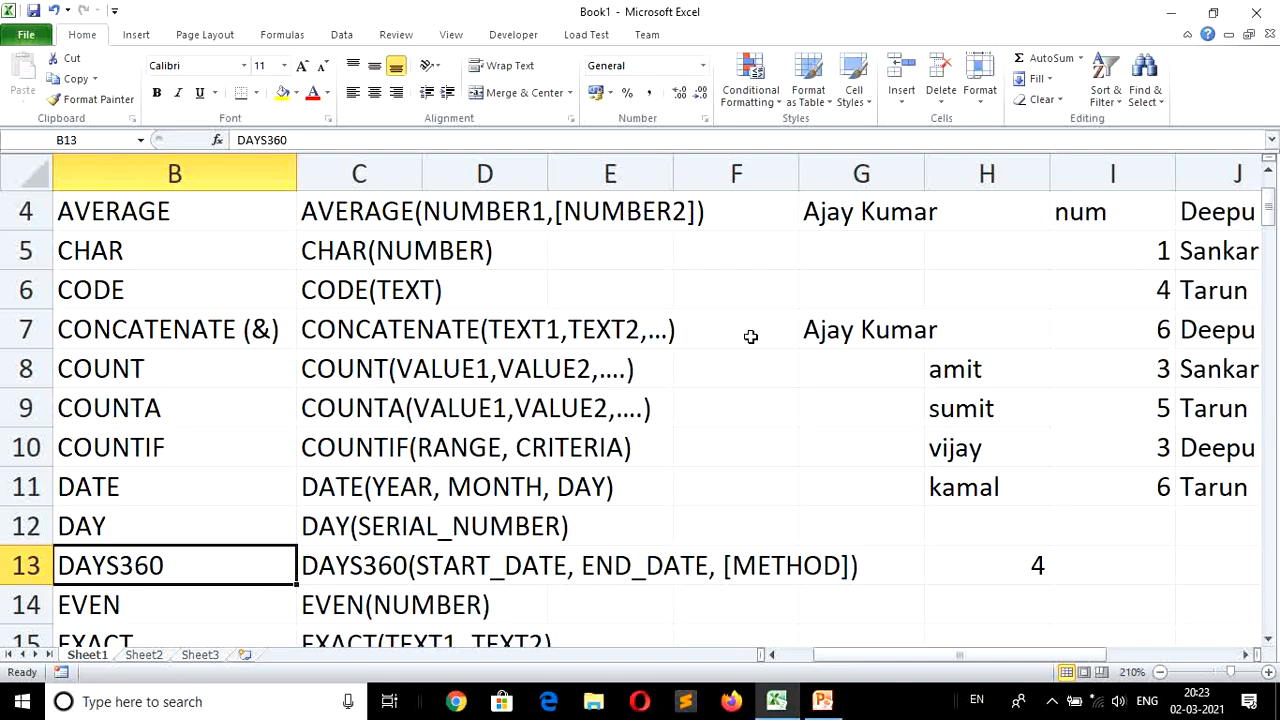
key(Left)
key(Right)
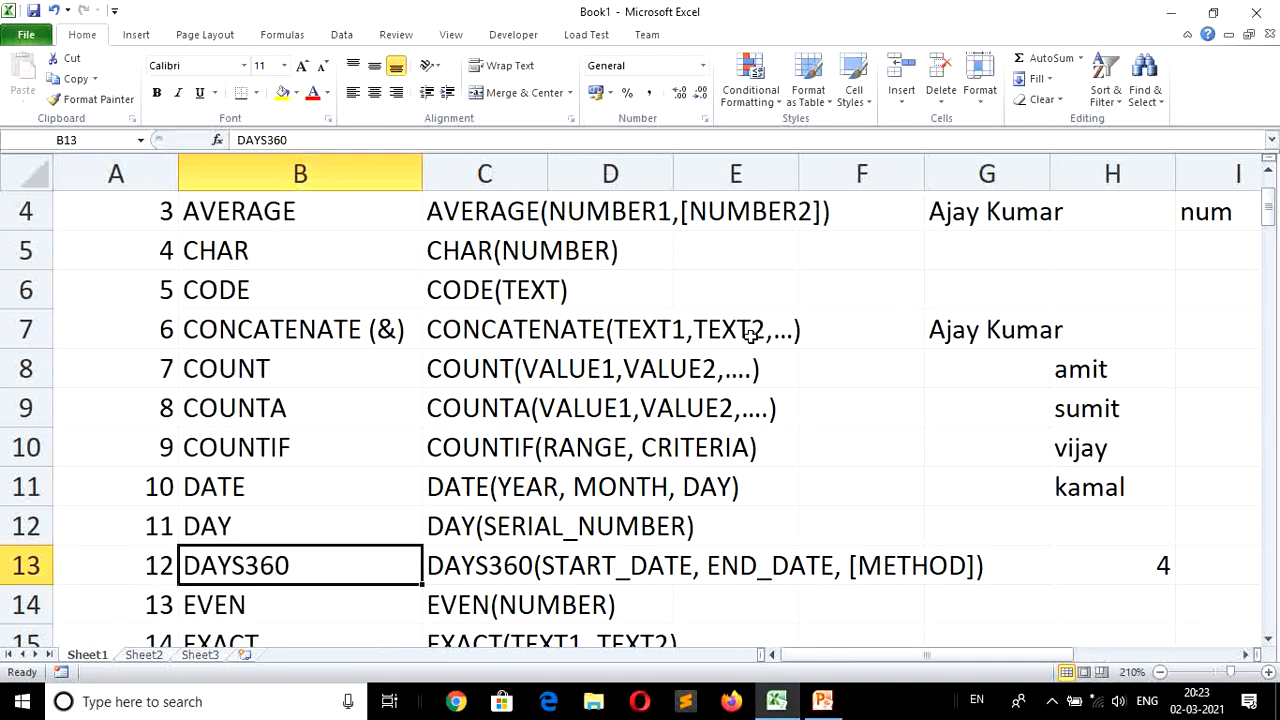
Enter the formula =today() in M14, below the day, month and year examples.
key(Right)
key(Right)
key(Right)
key(Right)
key(Right)
key(Right)
key(Right)
key(Right)
key(Right)
key(Right)
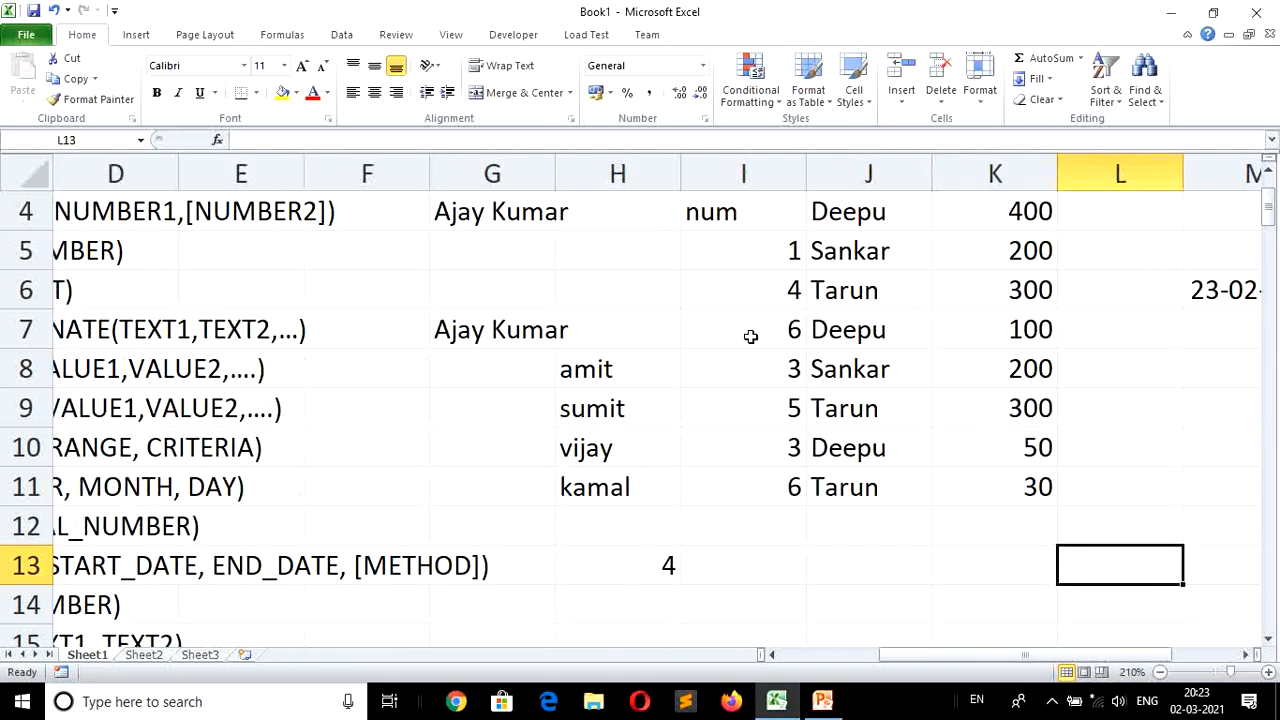
key(Right)
key(Right)
key(Right)
key(Right)
key(Left)
key(Left)
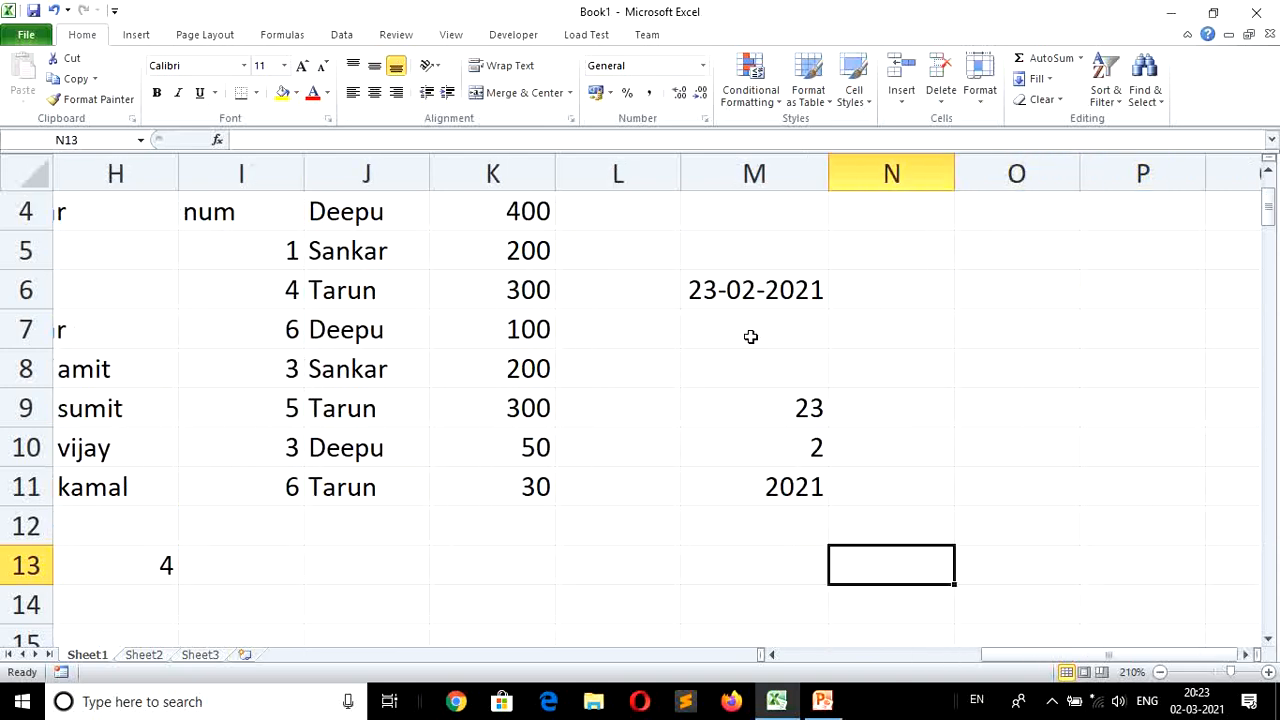
key(Left)
key(Left)
key(Right)
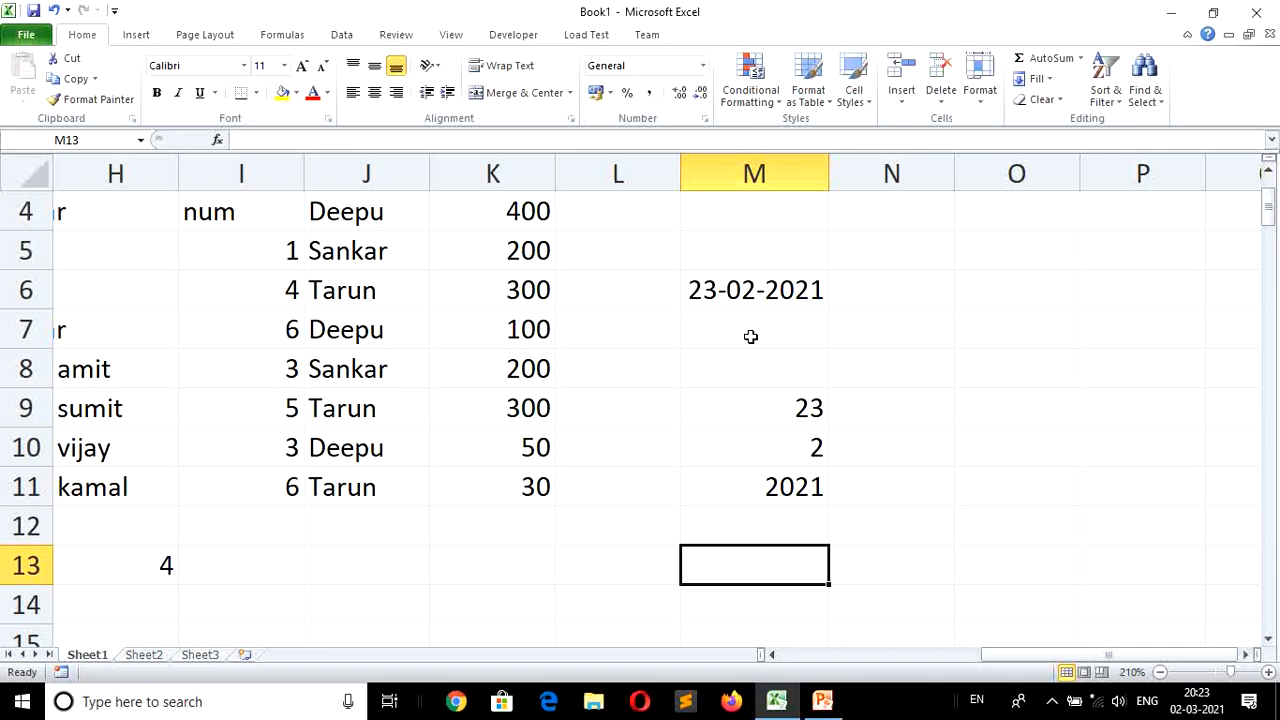
key(Down)
key(Left)
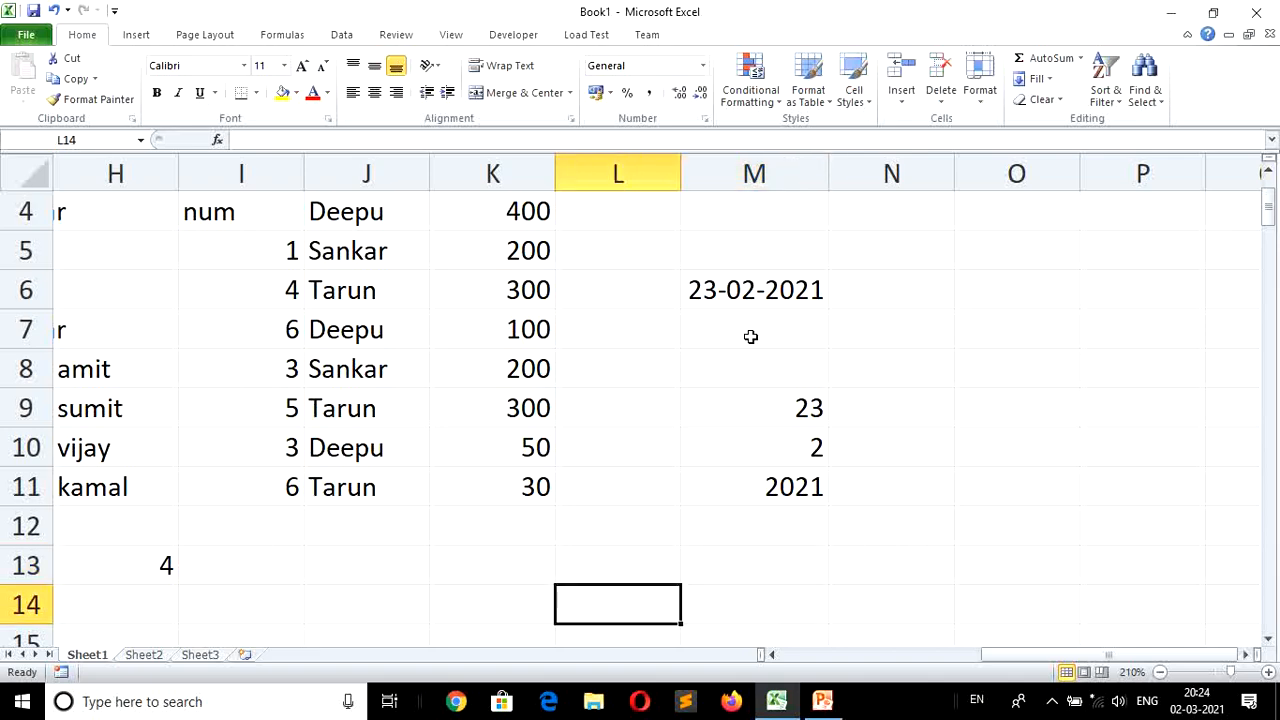
key(Right)
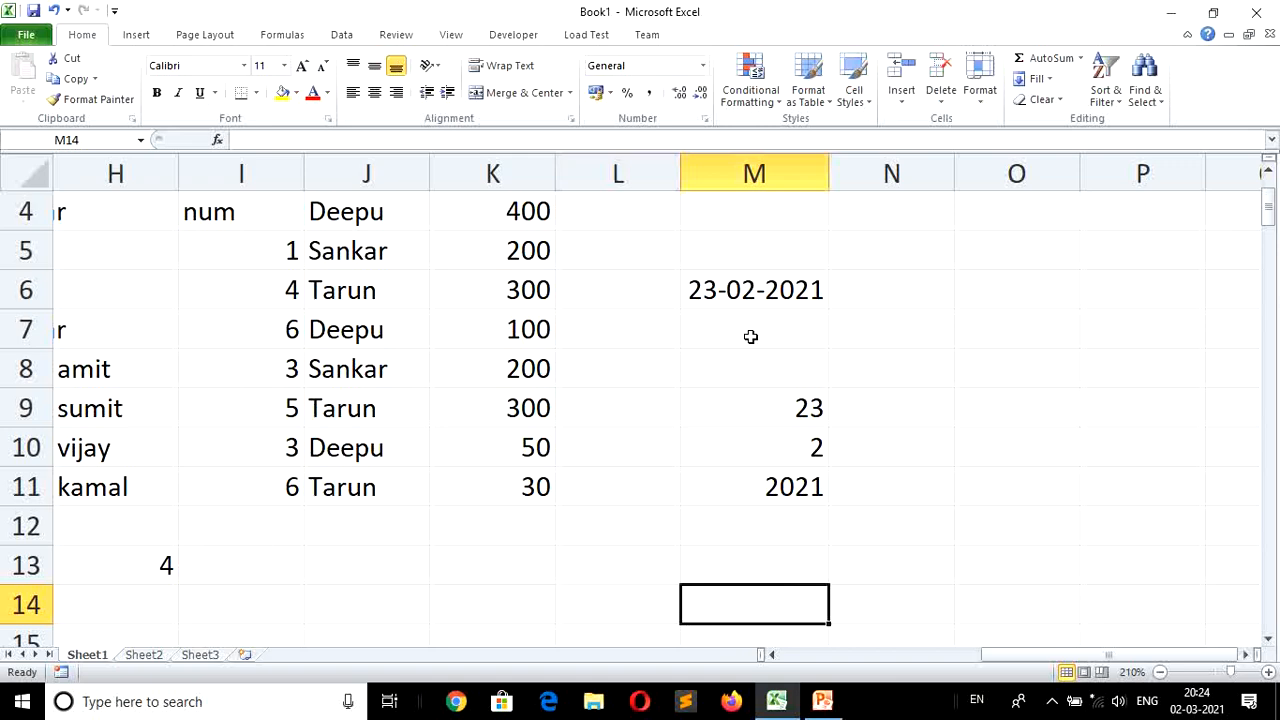
text(=t)
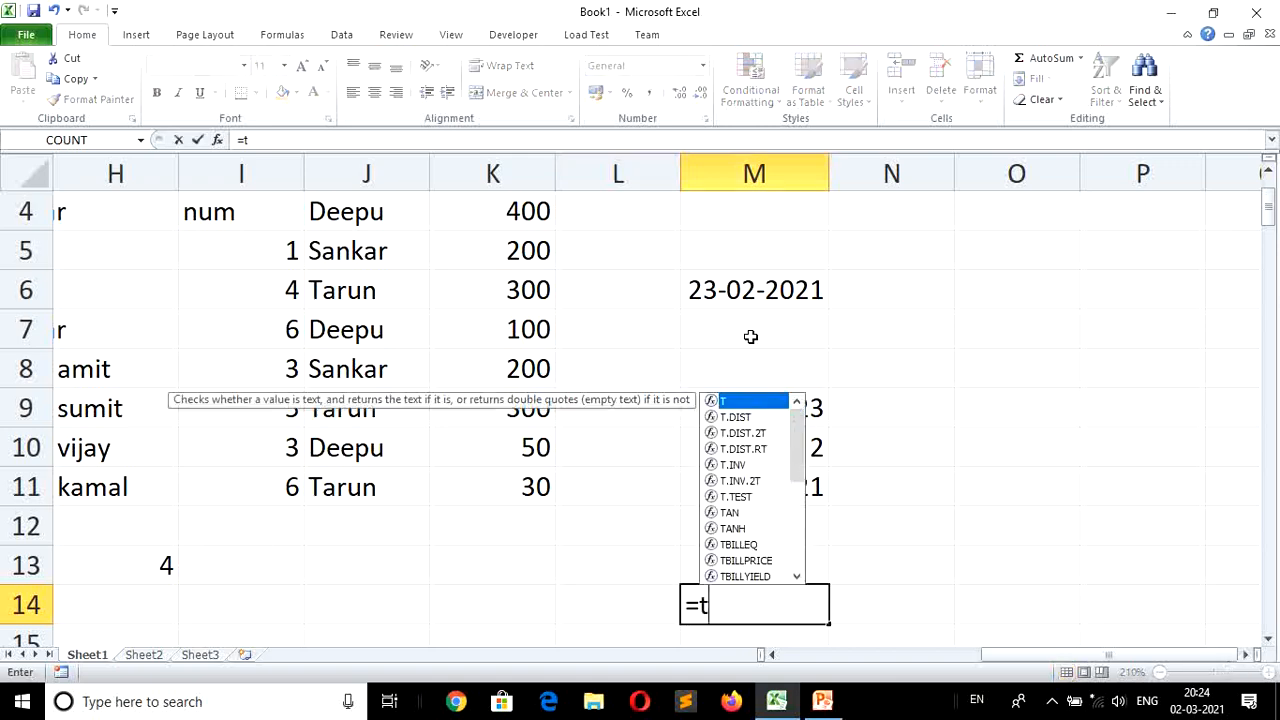
text(oday())
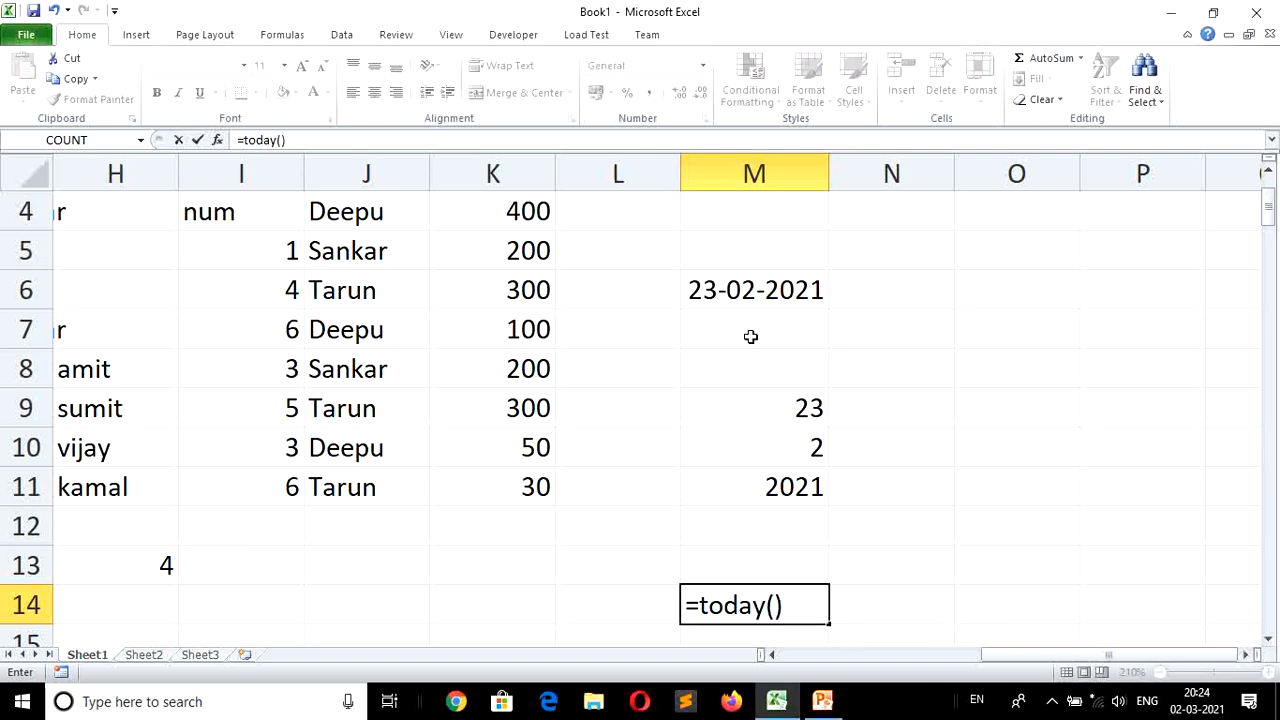
key(Return)
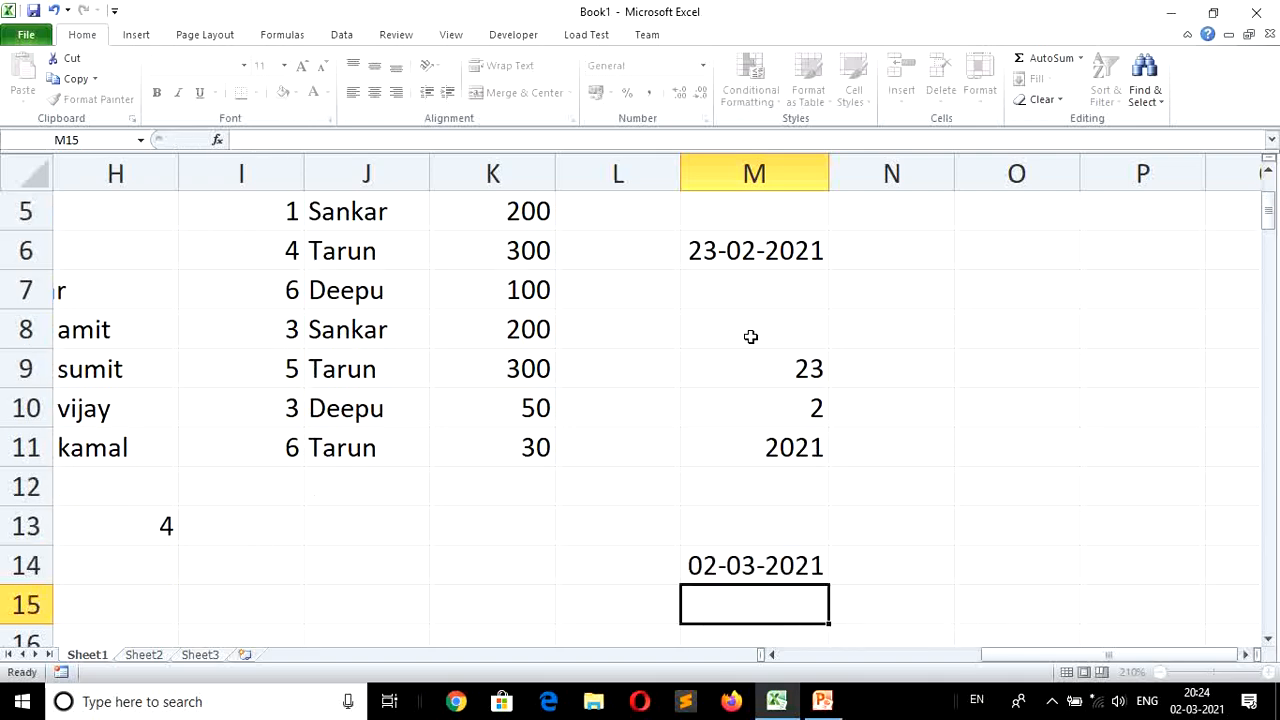
Insert the current date, 02-03-2021, as a fixed value in cell O13.
key(Right)
key(Right)
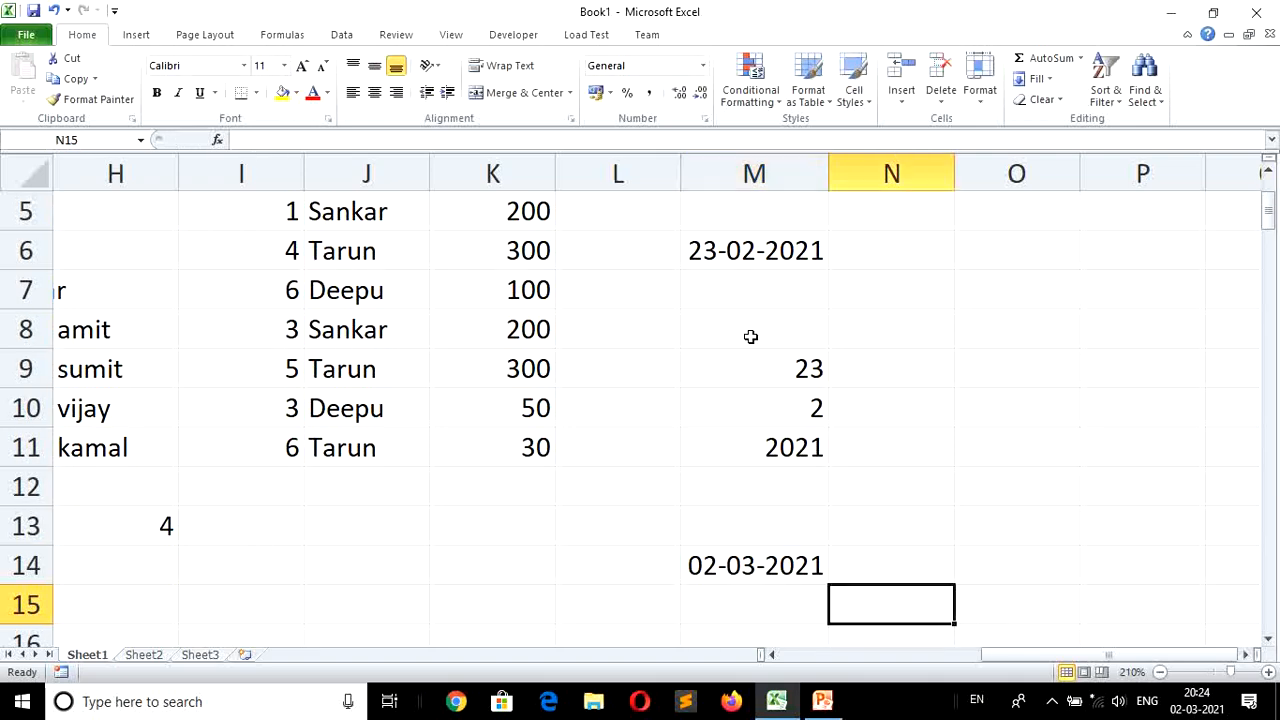
key(Up)
key(Up)
key(Left)
key(Right)
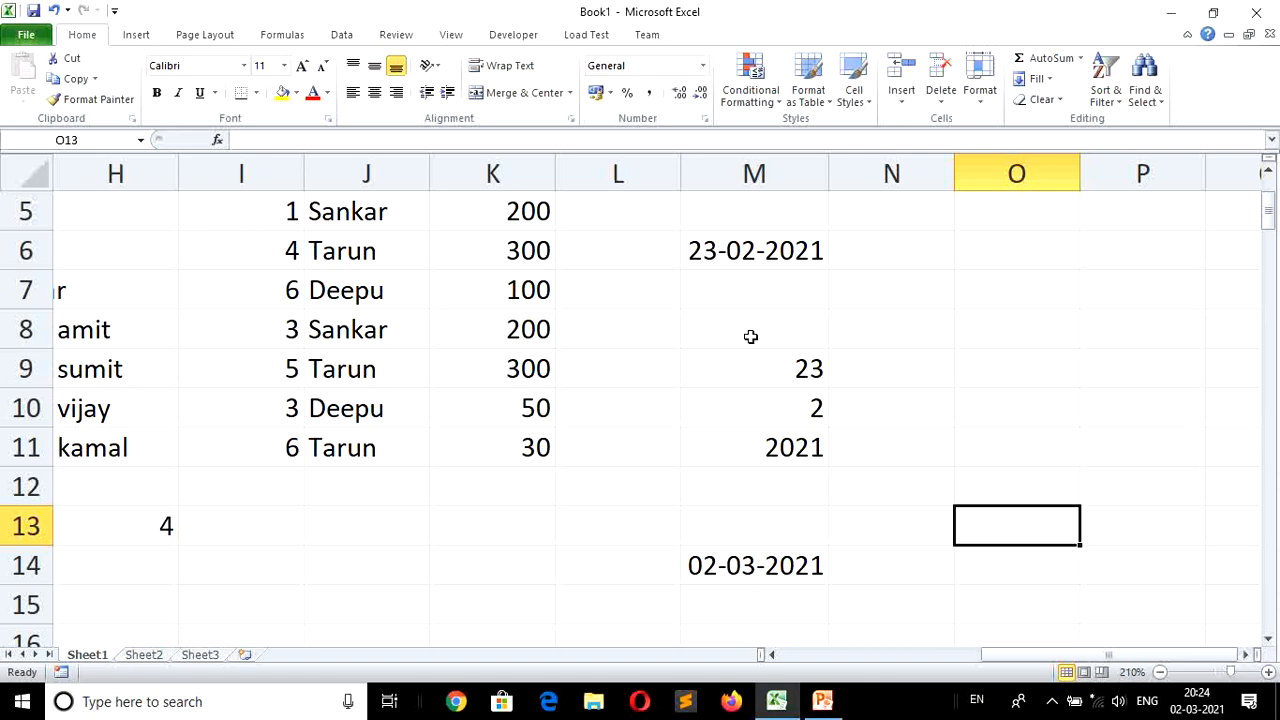
key(ctrl+semicolon)
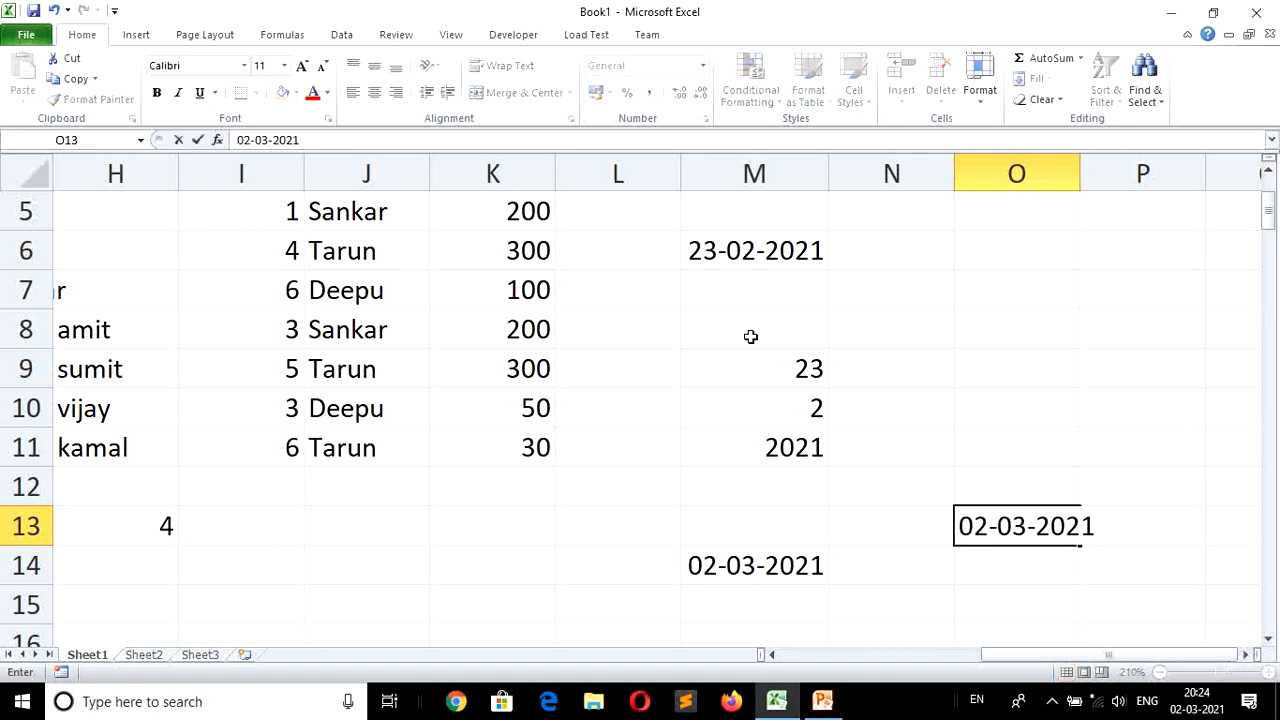
key(Return)
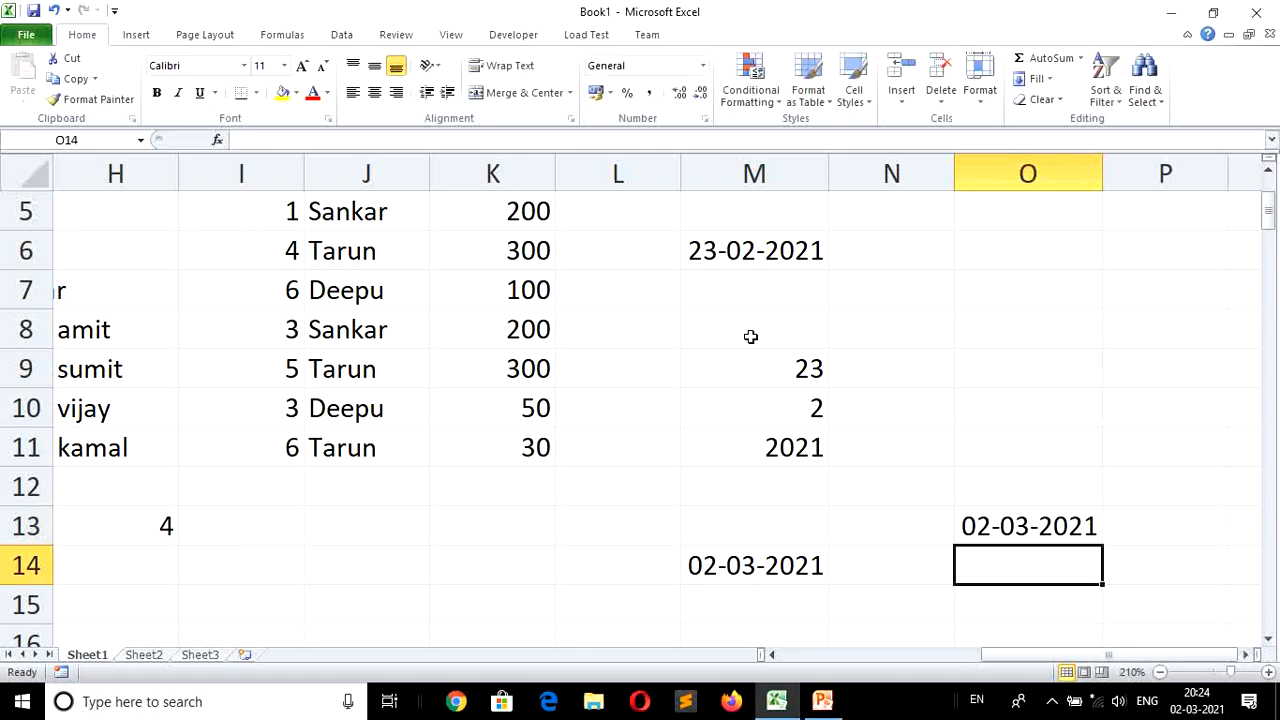
Insert the current time, 20:24, as a fixed value in cell O15.
key(Return)
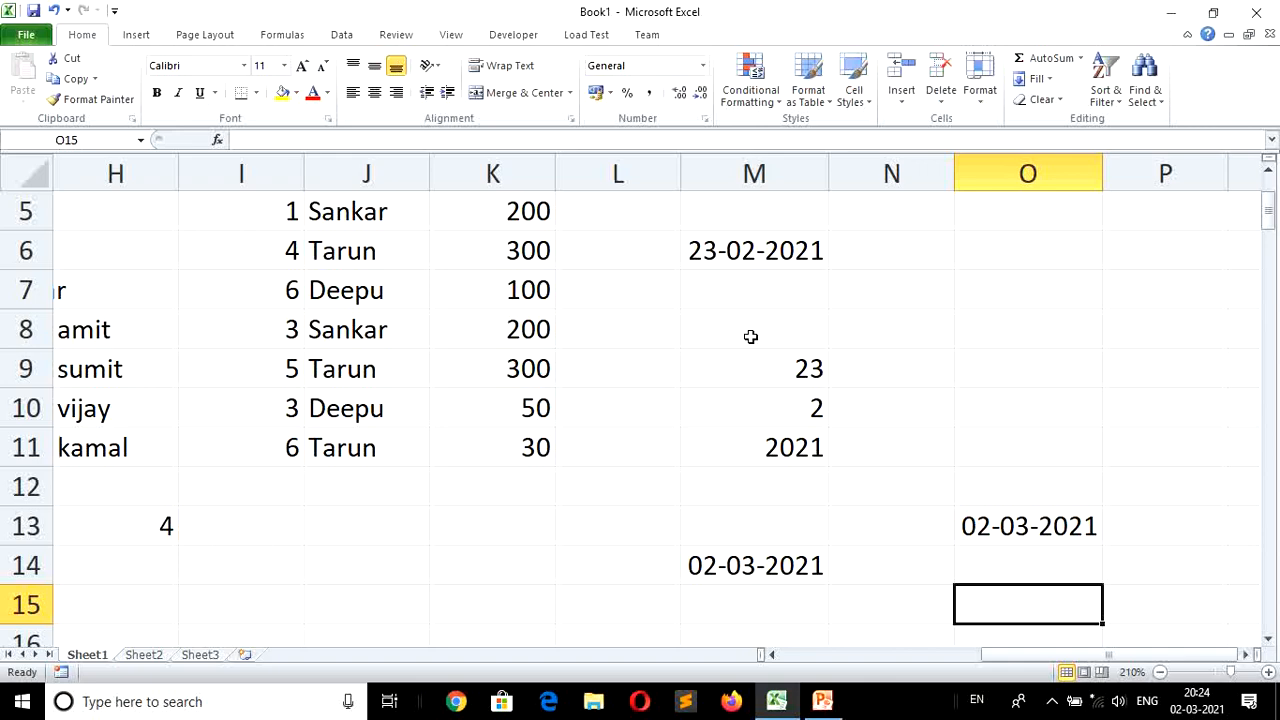
key(ctrl+shift+semicolon)
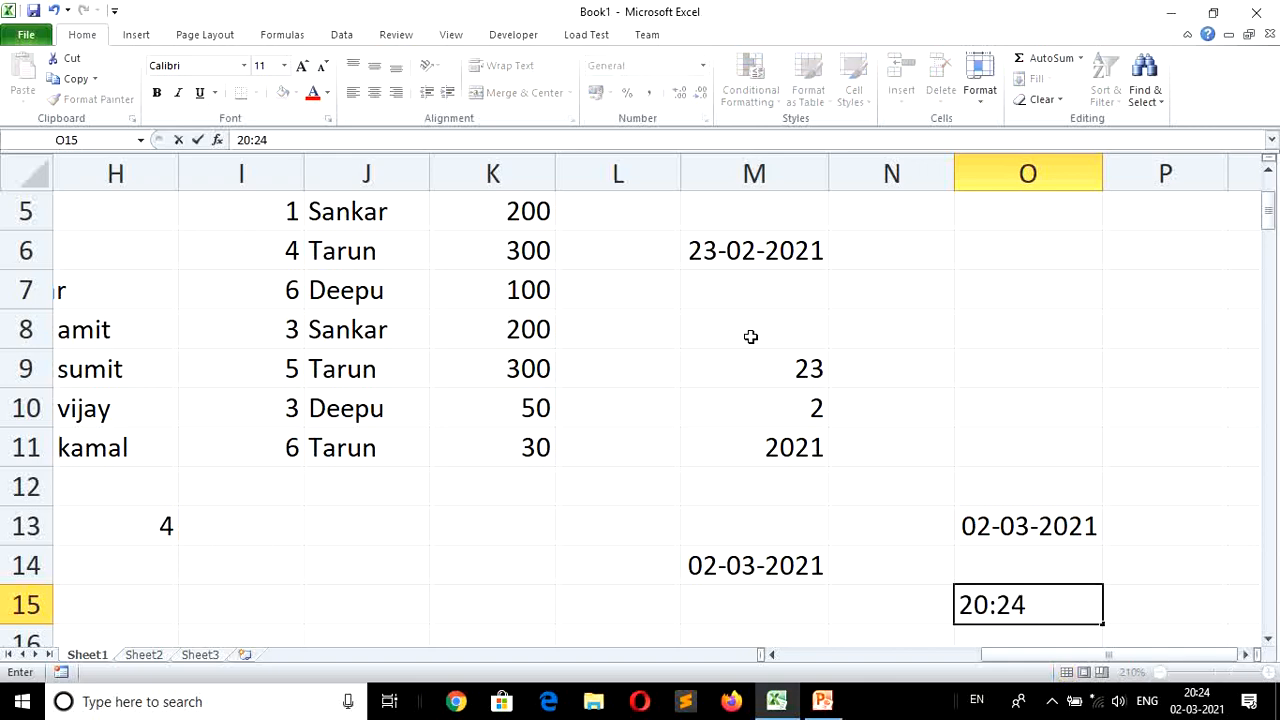
key(Return)
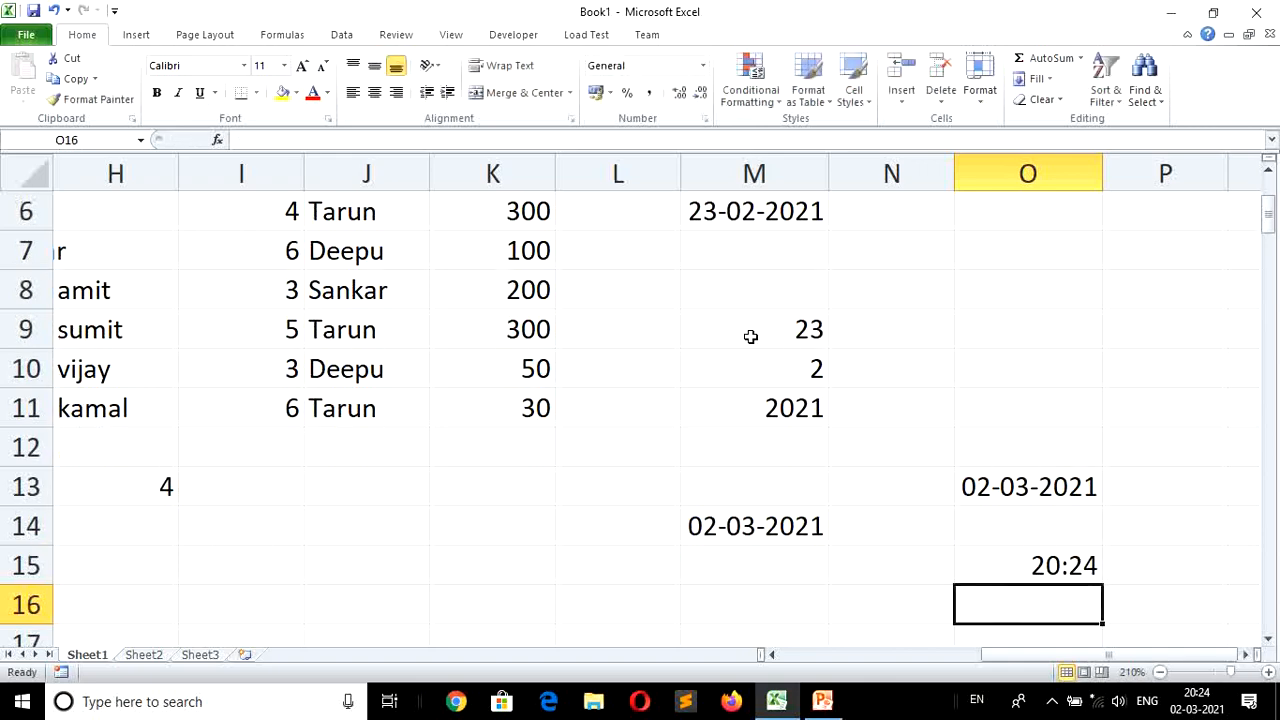
Compare the fixed date in O13 with the date cells in column M, up to the DATE formula in M6.
key(Up)
key(Up)
key(Up)
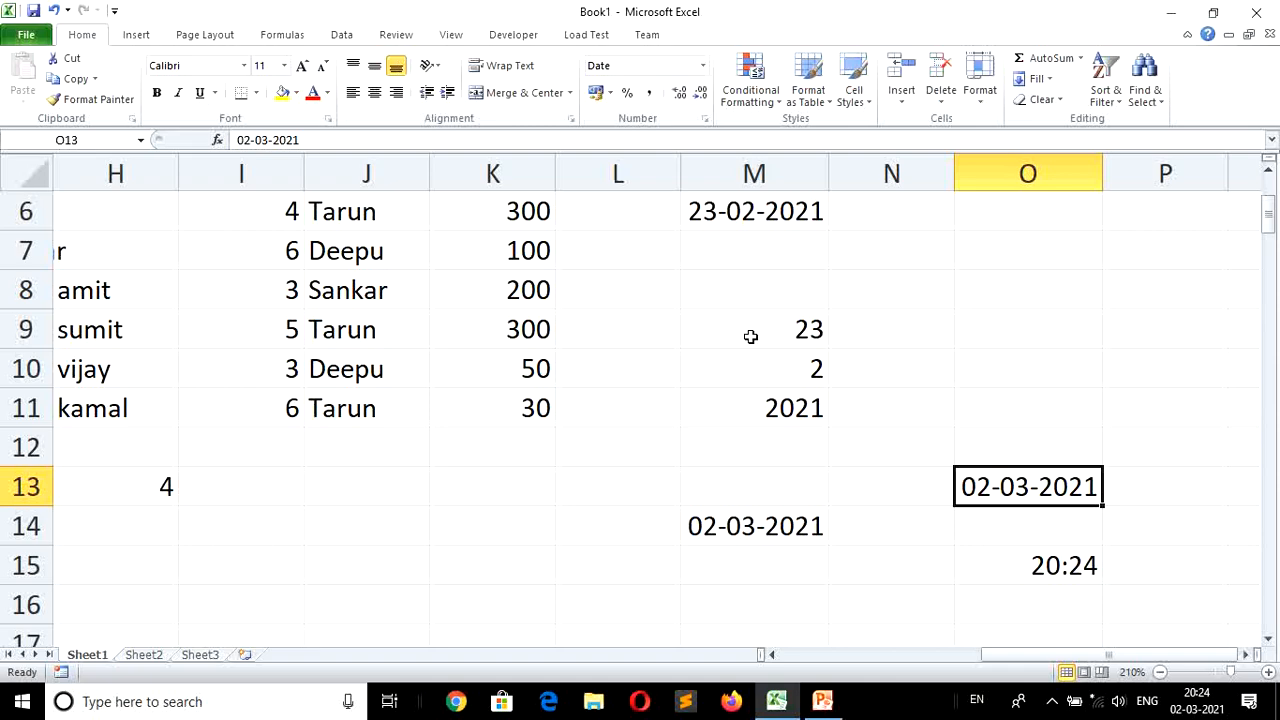
key(Down)
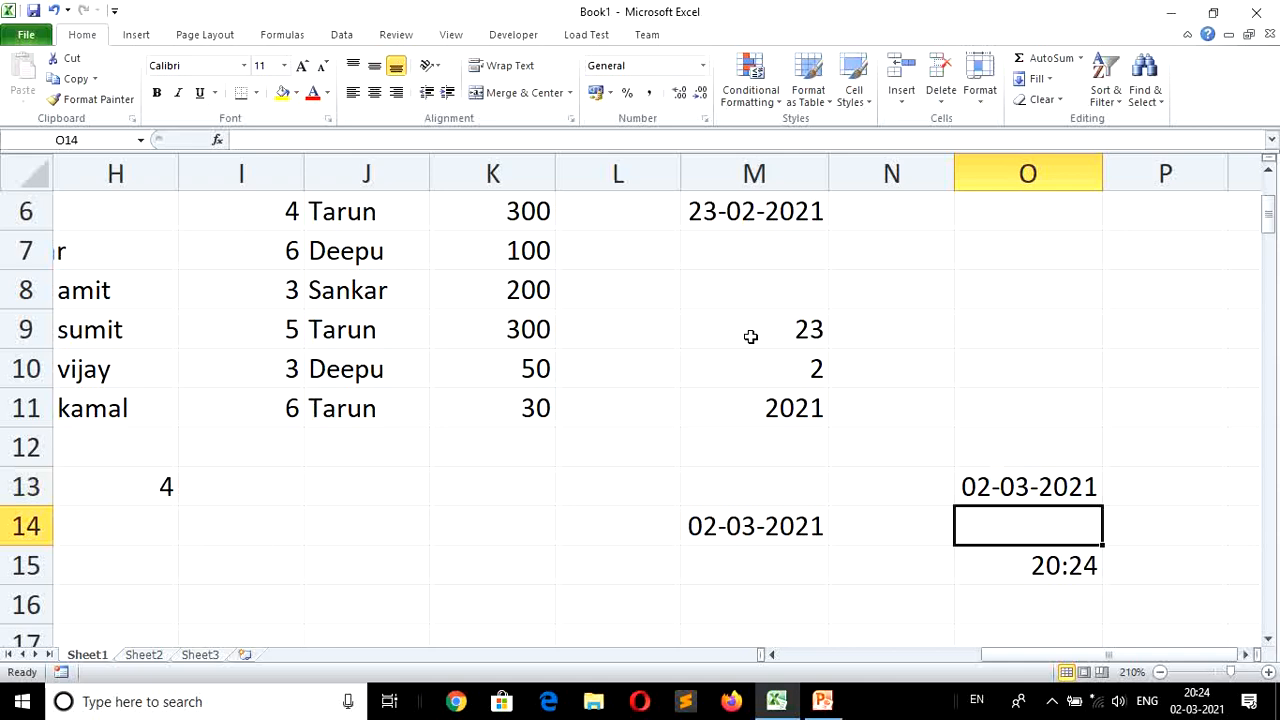
key(Up)
key(Up)
key(Up)
key(Down)
key(Down)
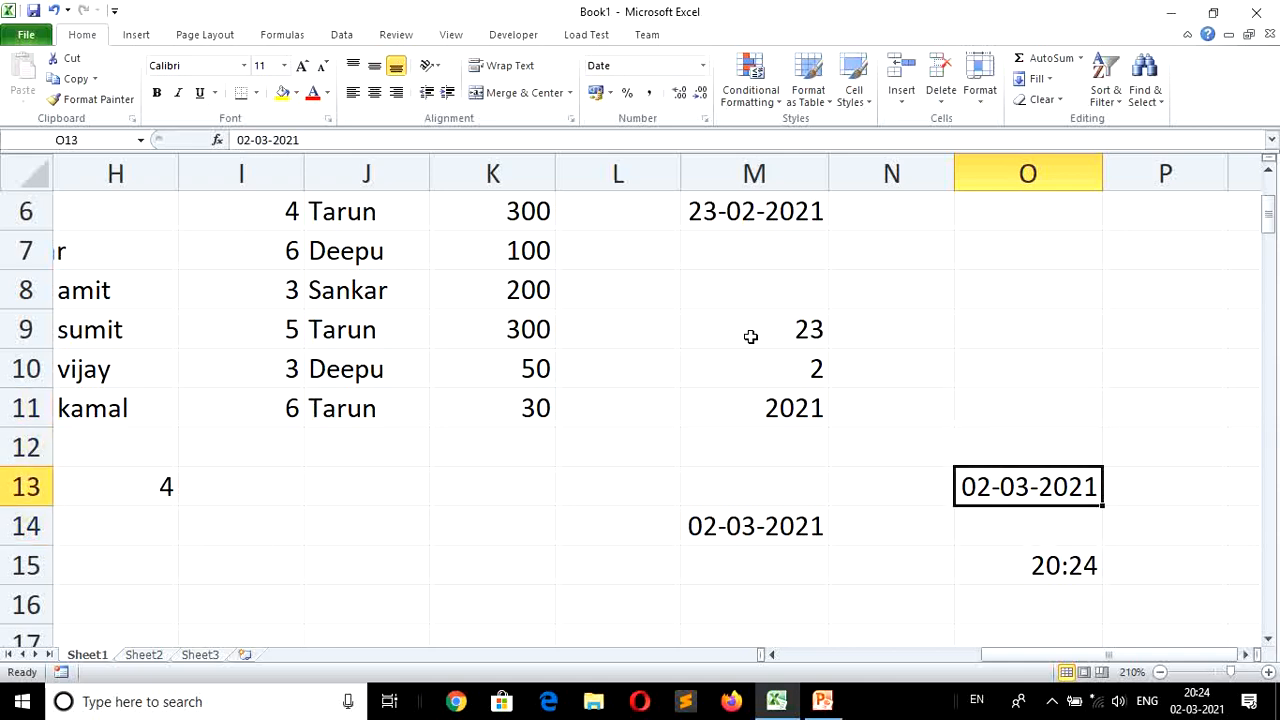
key(Left)
key(Left)
key(Down)
key(Up)
key(Up)
key(Up)
key(Up)
key(Up)
key(Up)
key(Up)
key(Up)
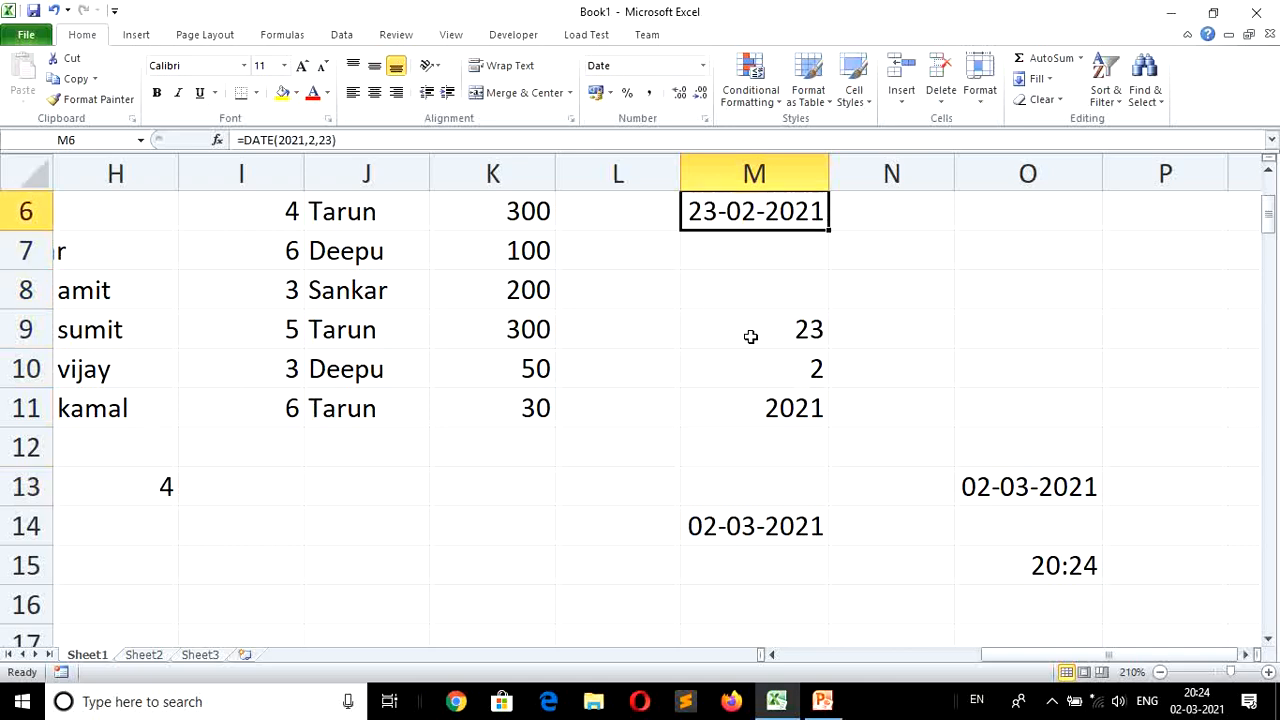
Enter a DAYS360 formula in O9 with M6 as the start date and M14 as the end date.
key(Down)
key(Down)
key(Down)
key(Right)
key(Right)
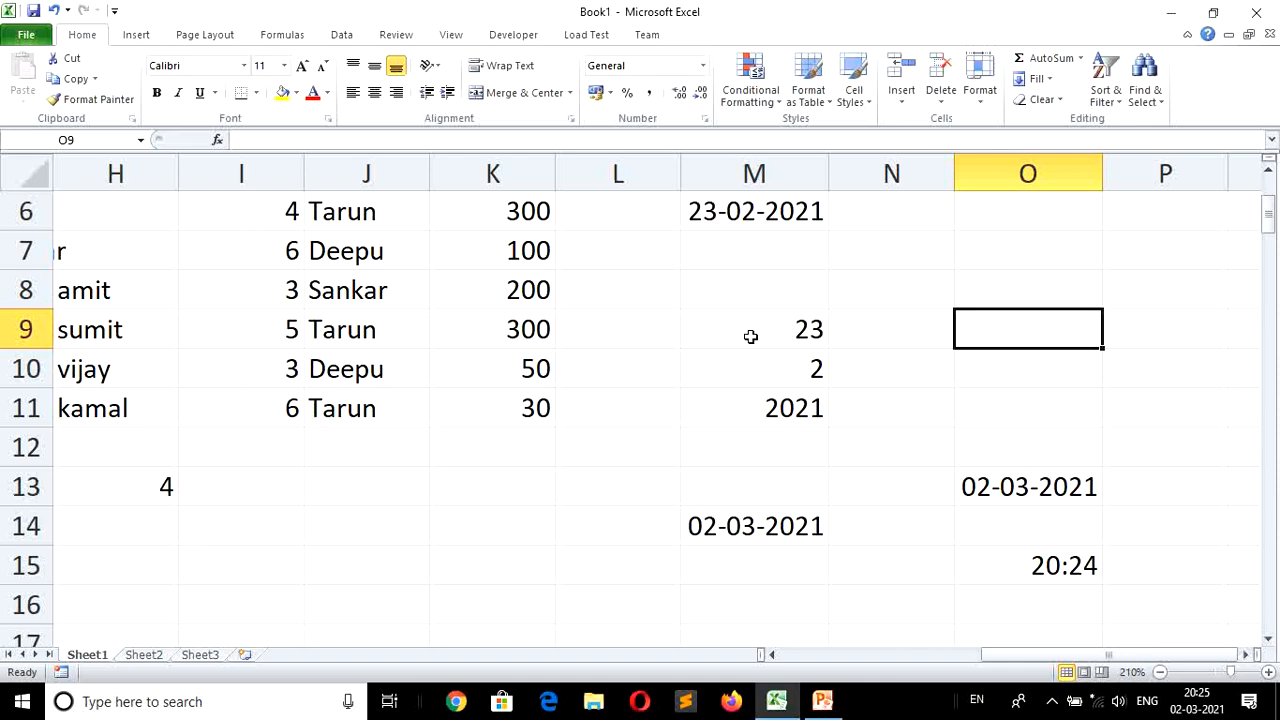
text(=)
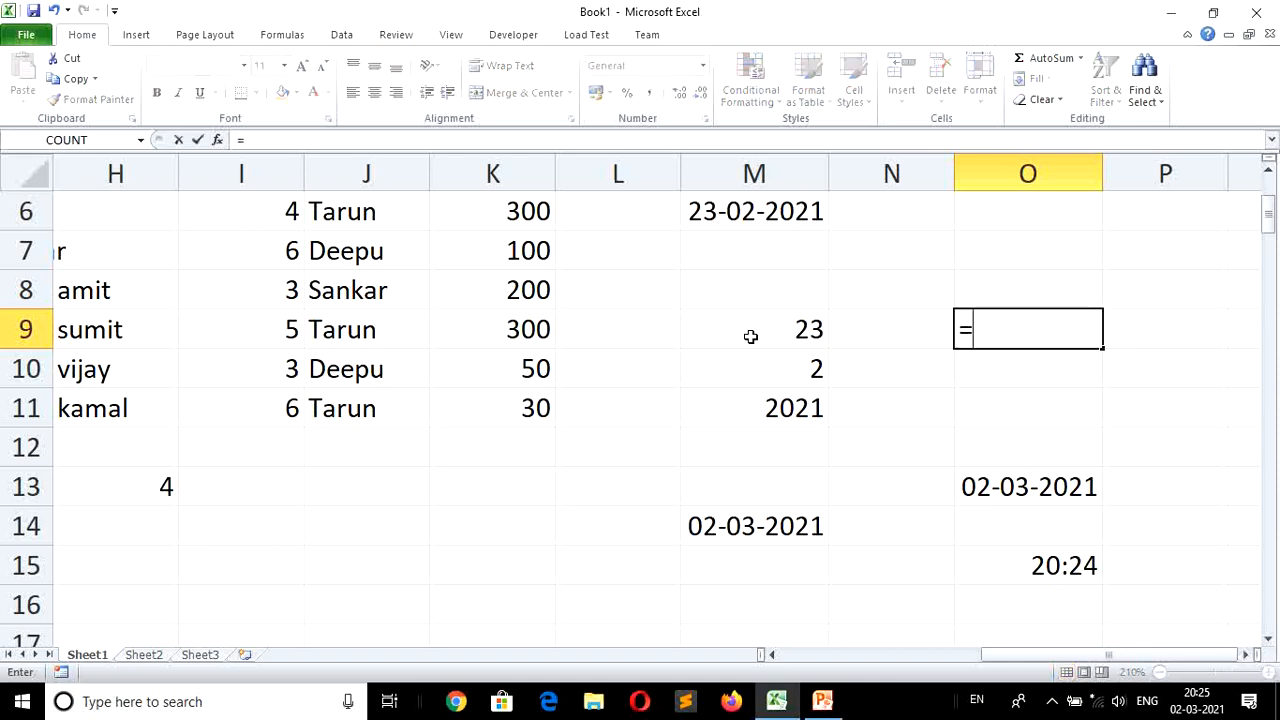
text(days)
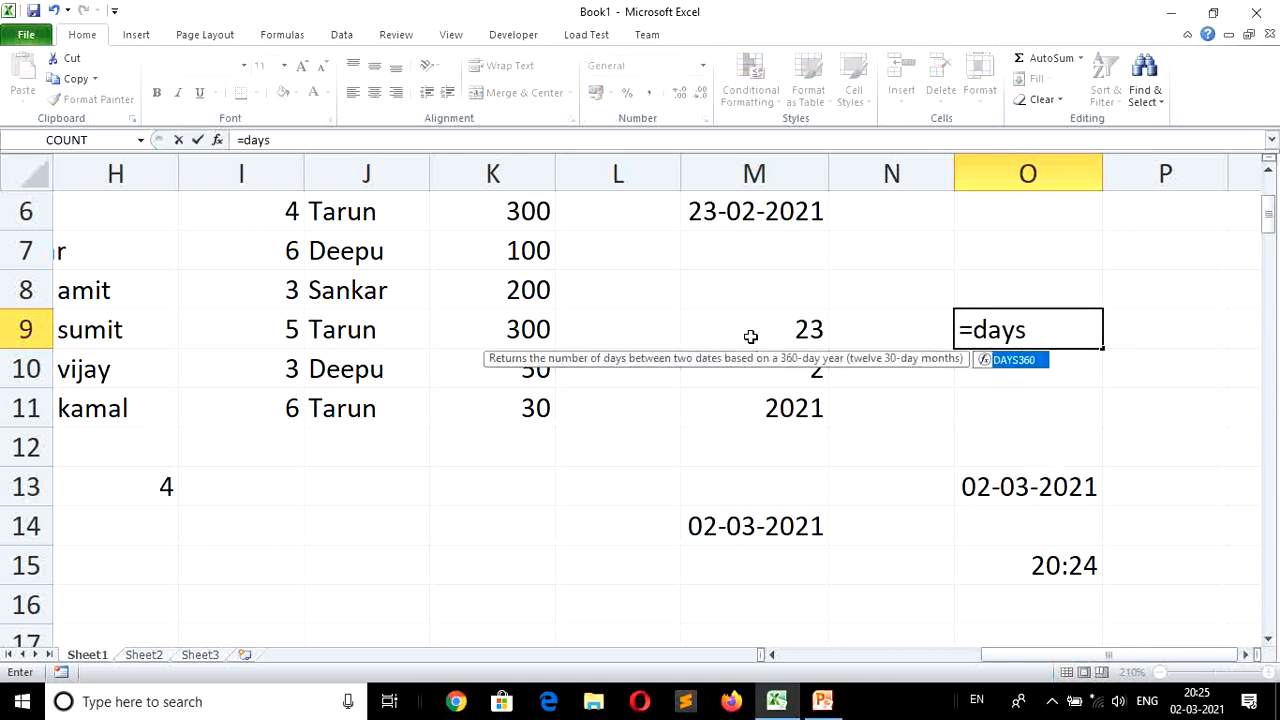
text(360()
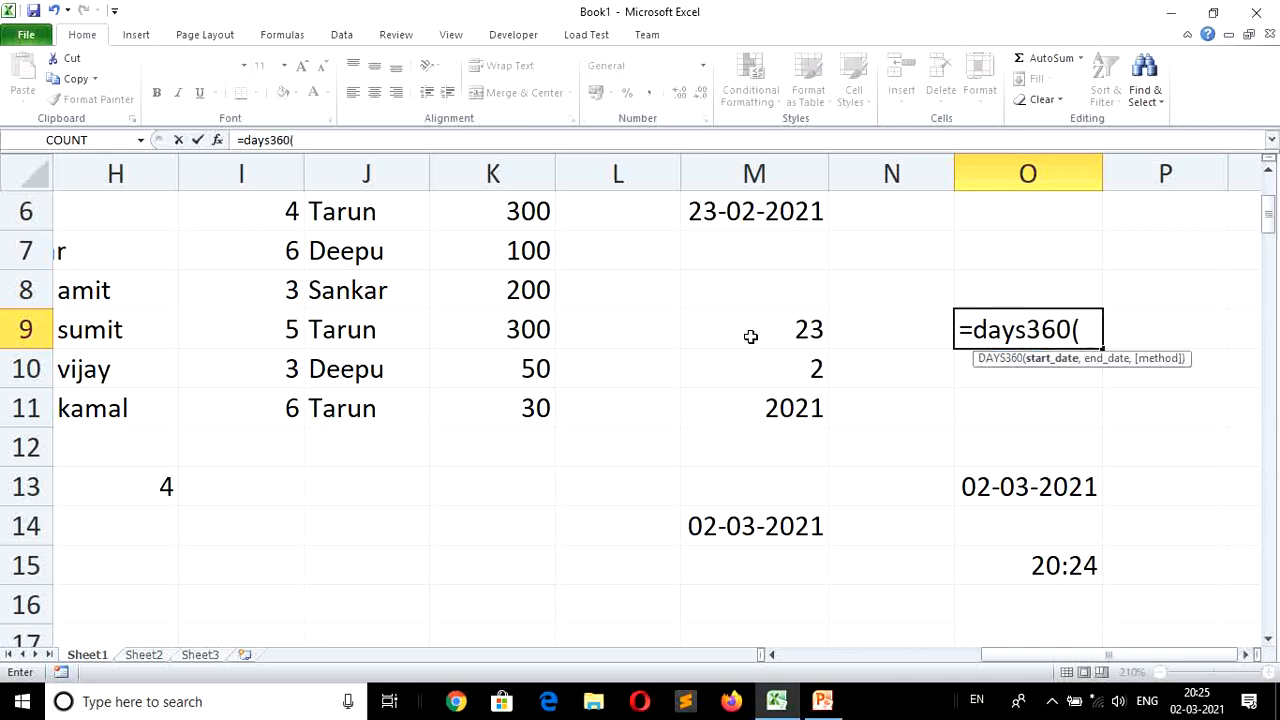
key(Left)
key(Left)
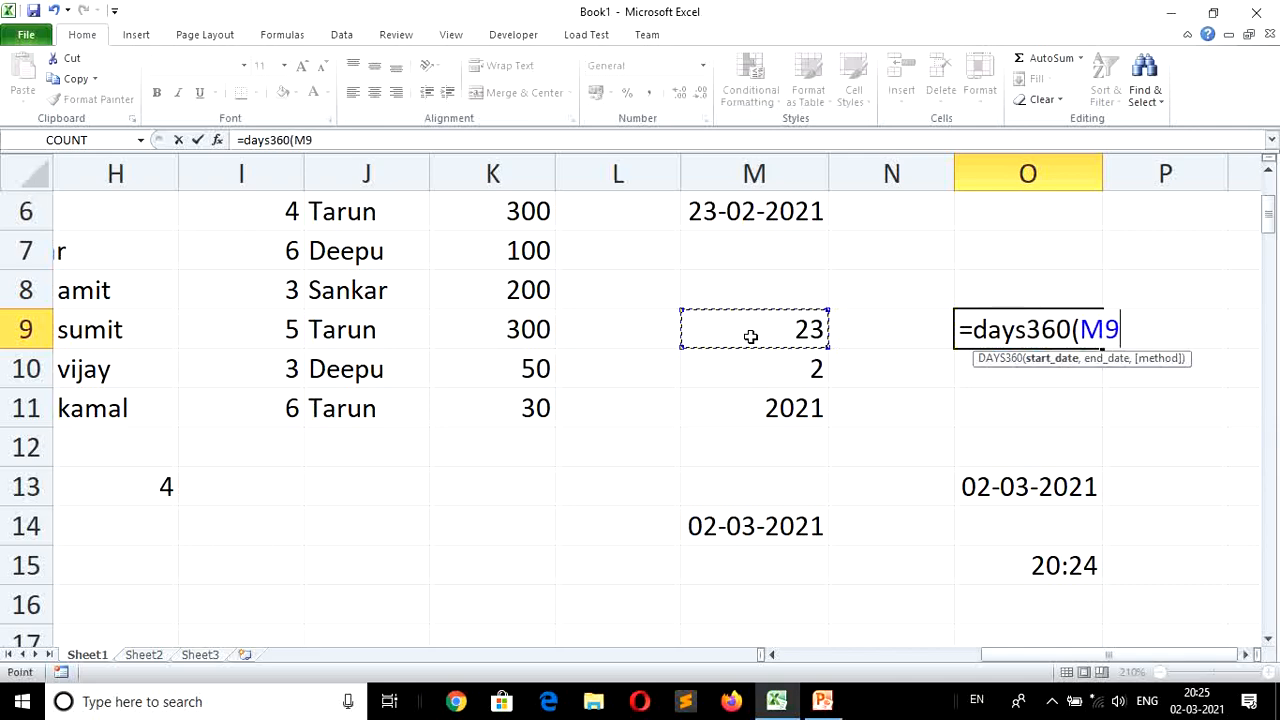
key(Up)
key(Up)
key(Up)
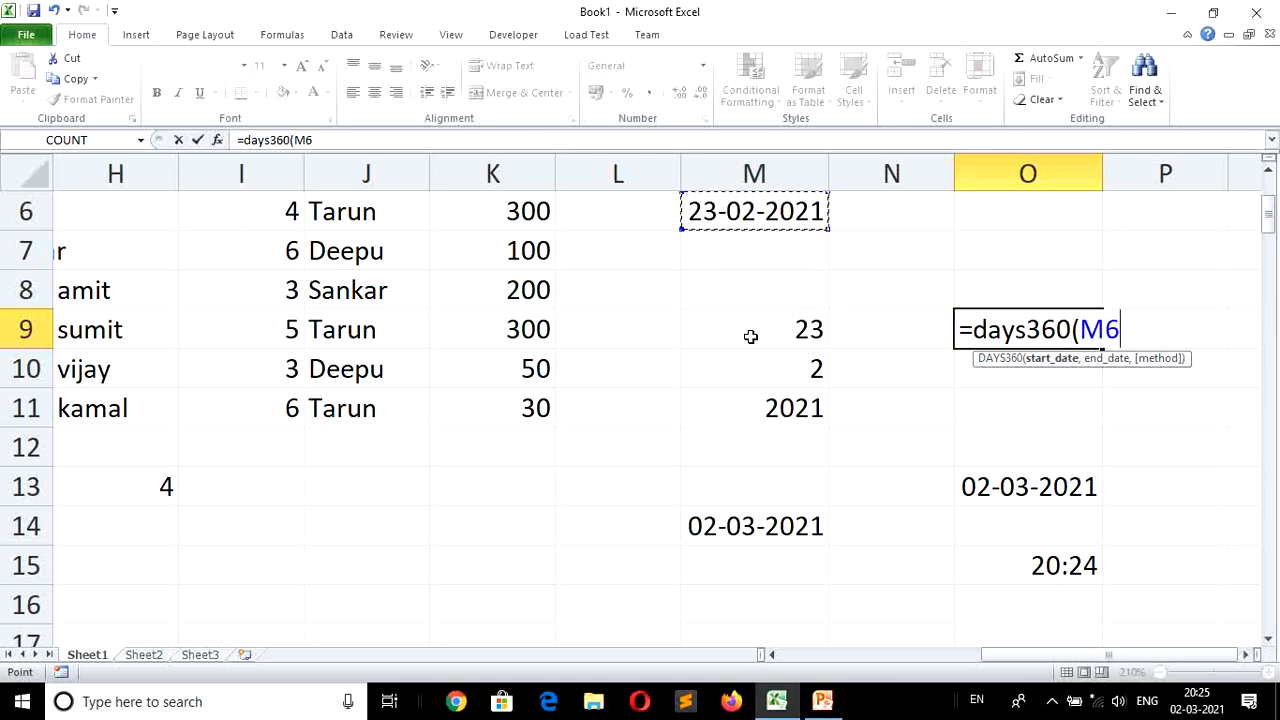
text(,)
key(Down)
key(Down)
key(Down)
key(Down)
key(Down)
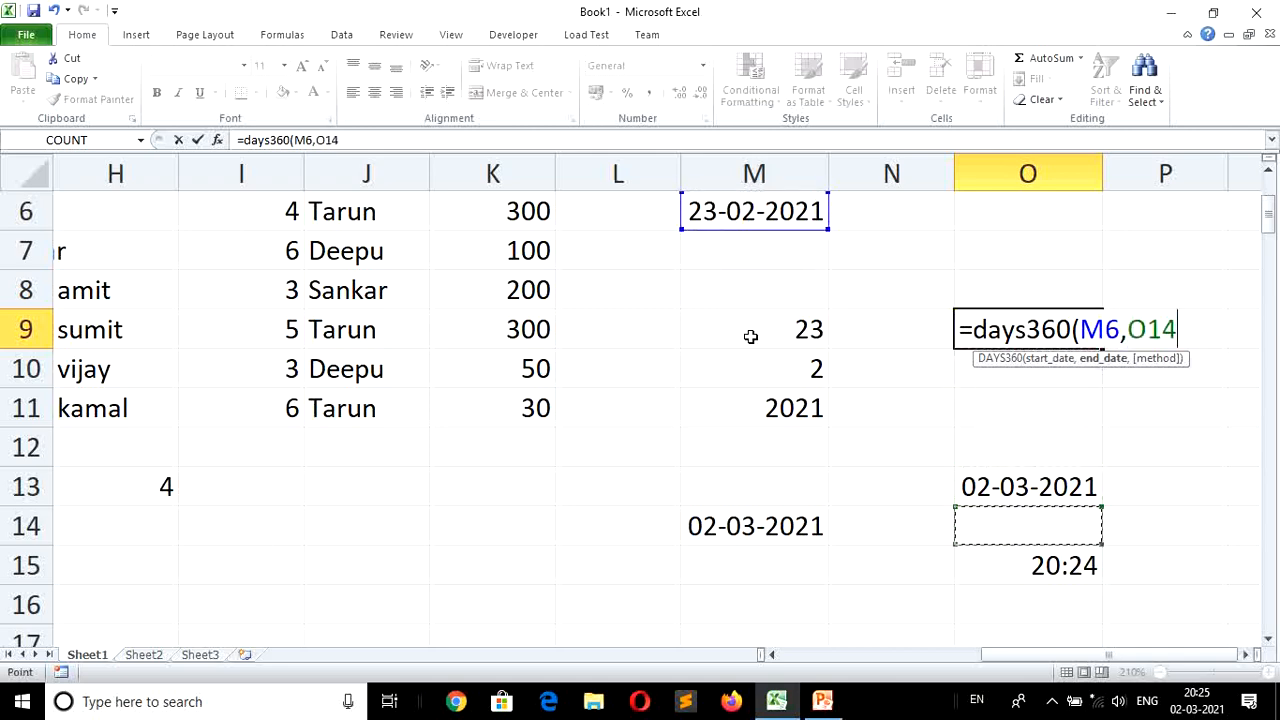
key(Left)
key(Left)
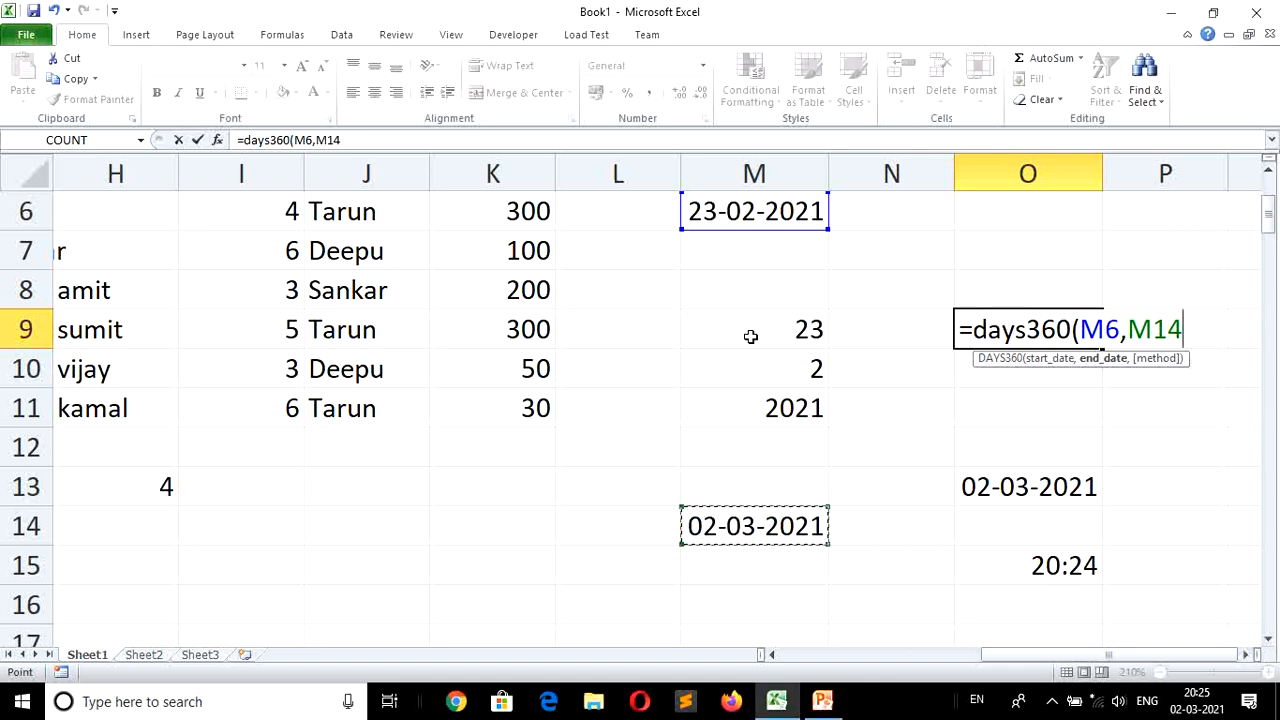
key(Return)
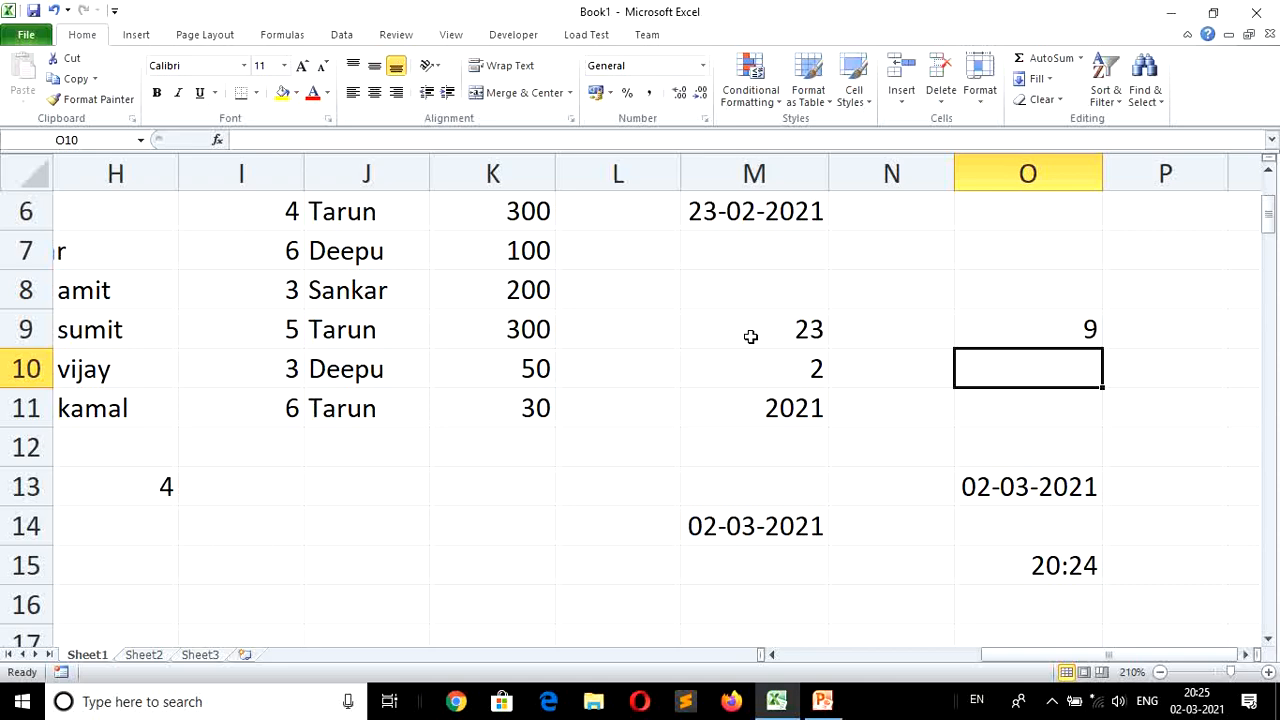
Examine the function list for the entries that follow DAYS360, such as EVEN, EXACT and FACT.
key(Down)
key(Down)
key(Down)
key(Down)
key(Down)
key(Down)
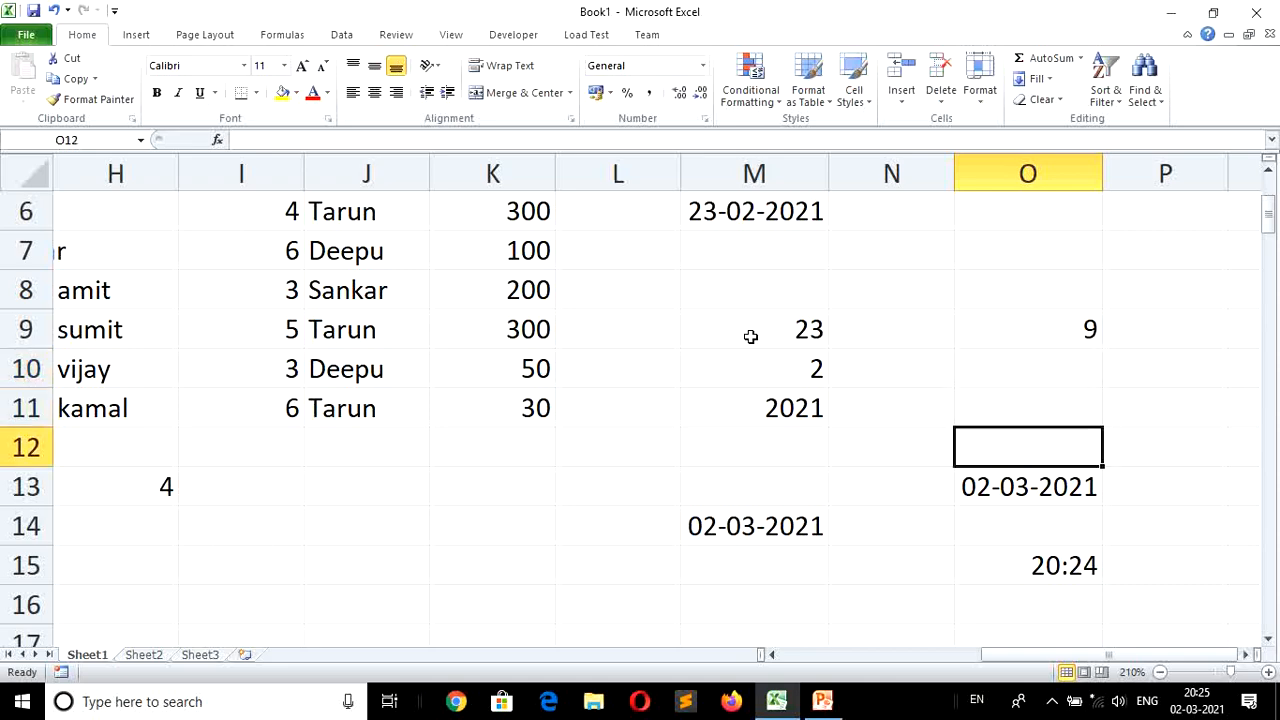
key(Left)
key(Left)
key(Left)
key(Left)
key(Left)
key(Left)
key(Left)
key(Left)
key(Left)
key(Left)
key(Left)
key(Left)
key(Left)
key(Left)
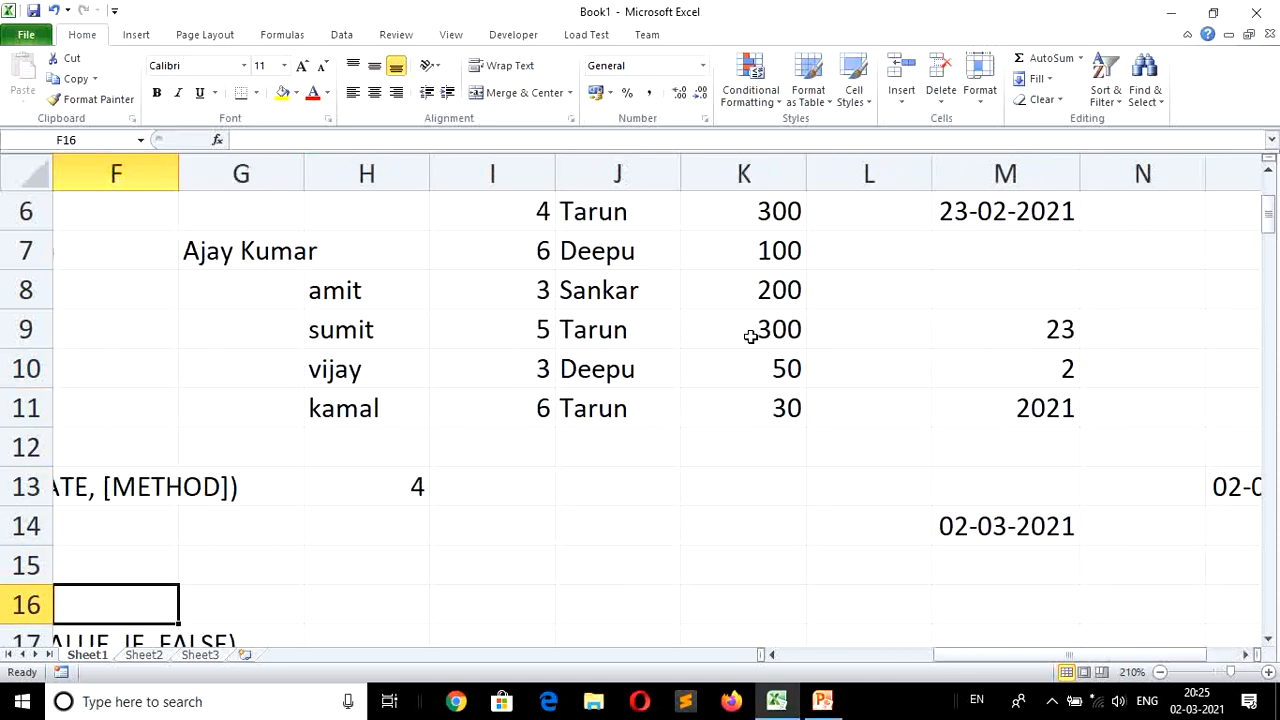
key(Right)
key(Right)
key(Right)
key(Right)
key(Right)
key(Right)
key(Right)
key(Right)
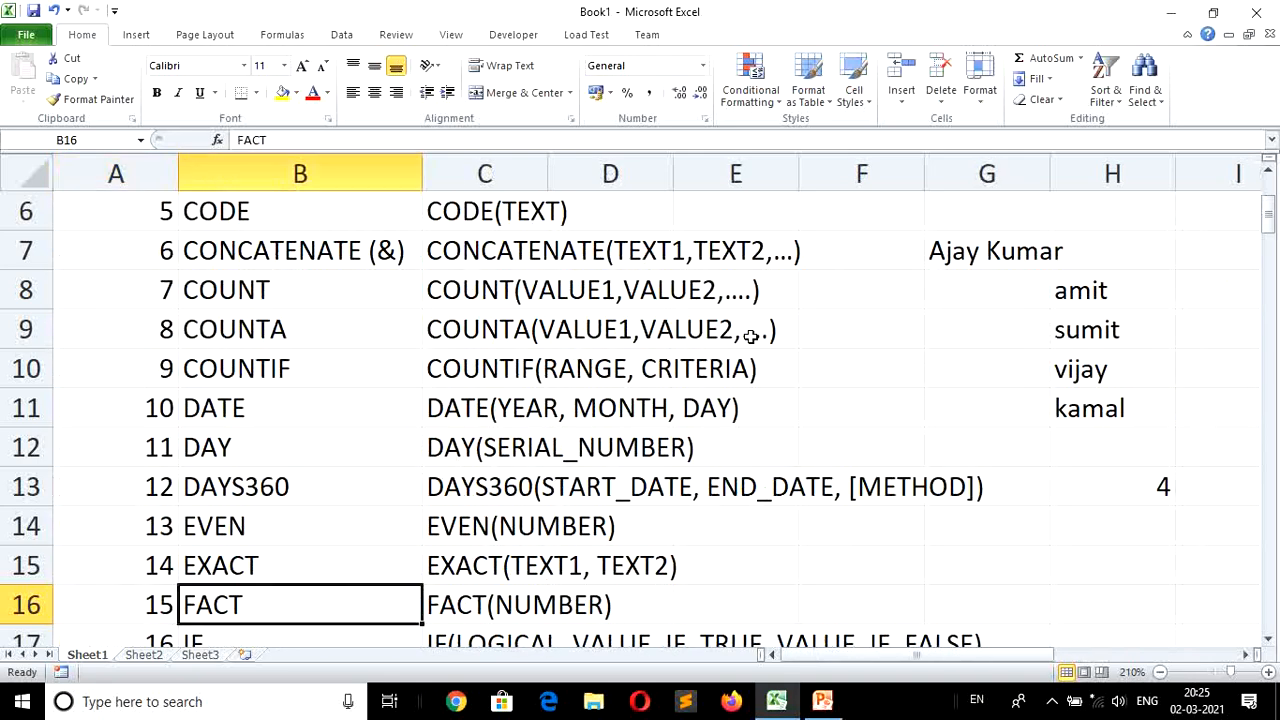
key(Right)
key(Right)
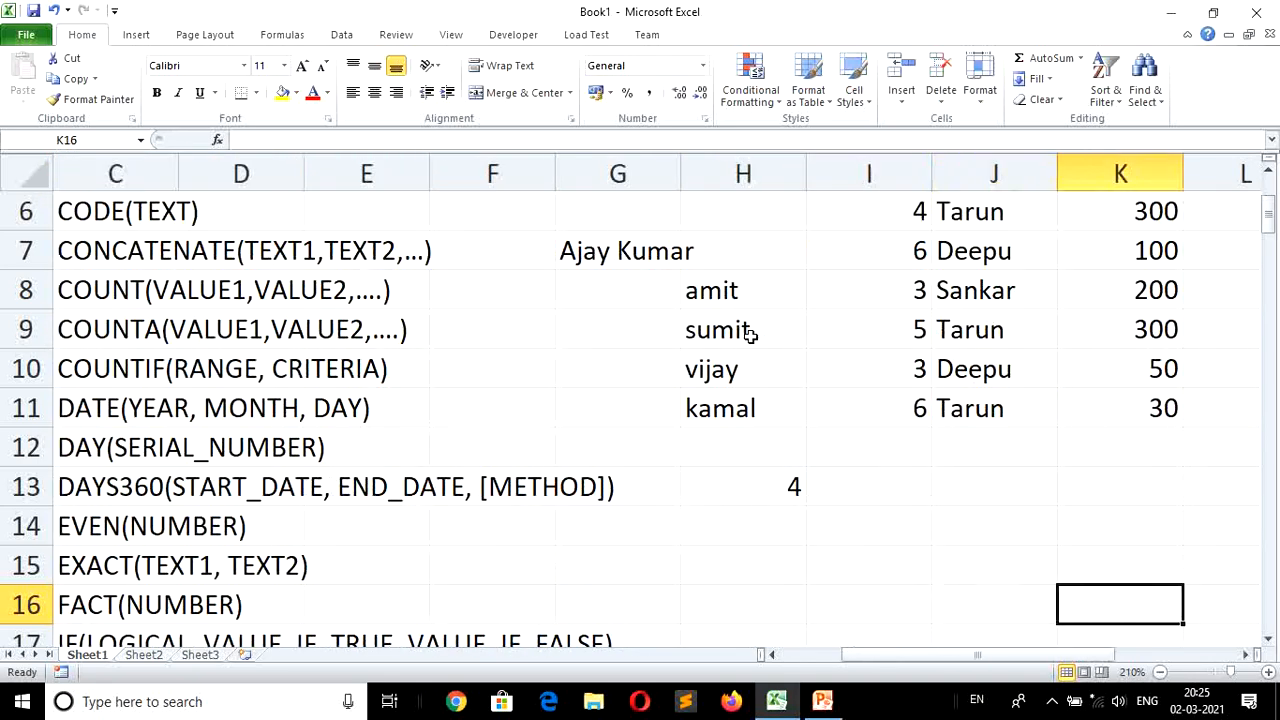
Enter an EVEN formula in J13 that refers to the number in H13.
key(Left)
key(Left)
key(Right)
key(Up)
key(Up)
key(Up)
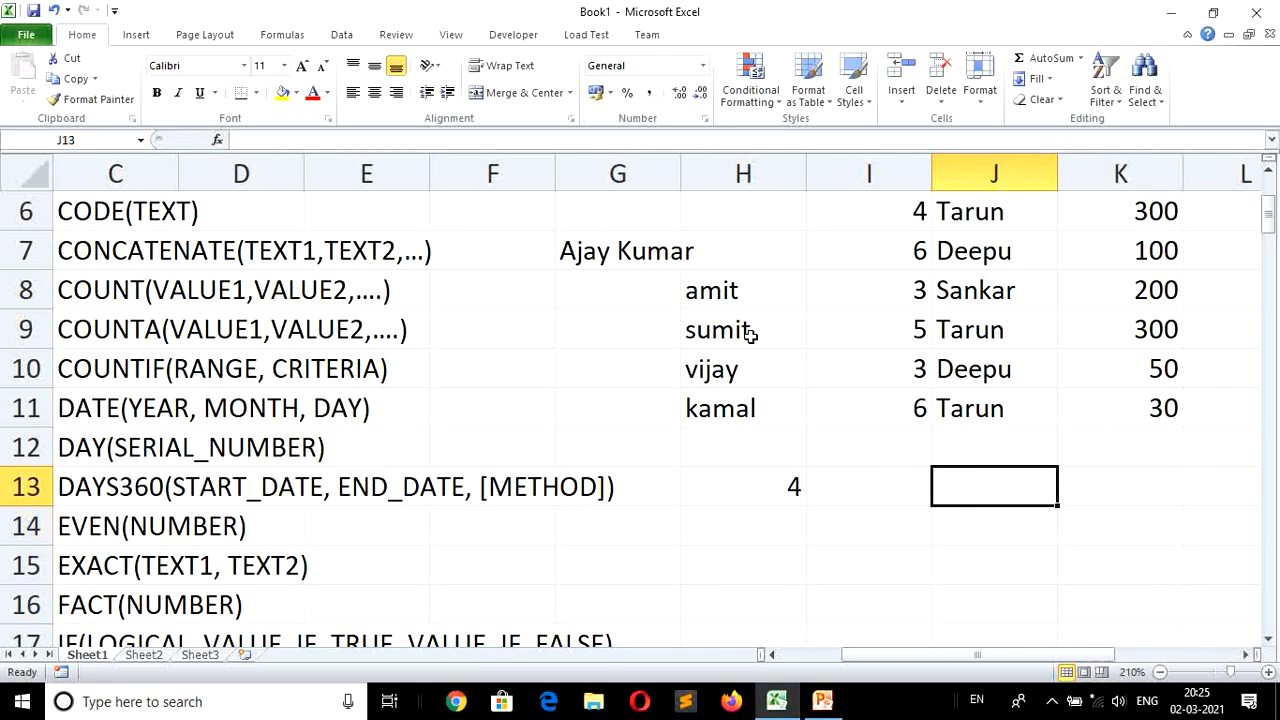
text(=)
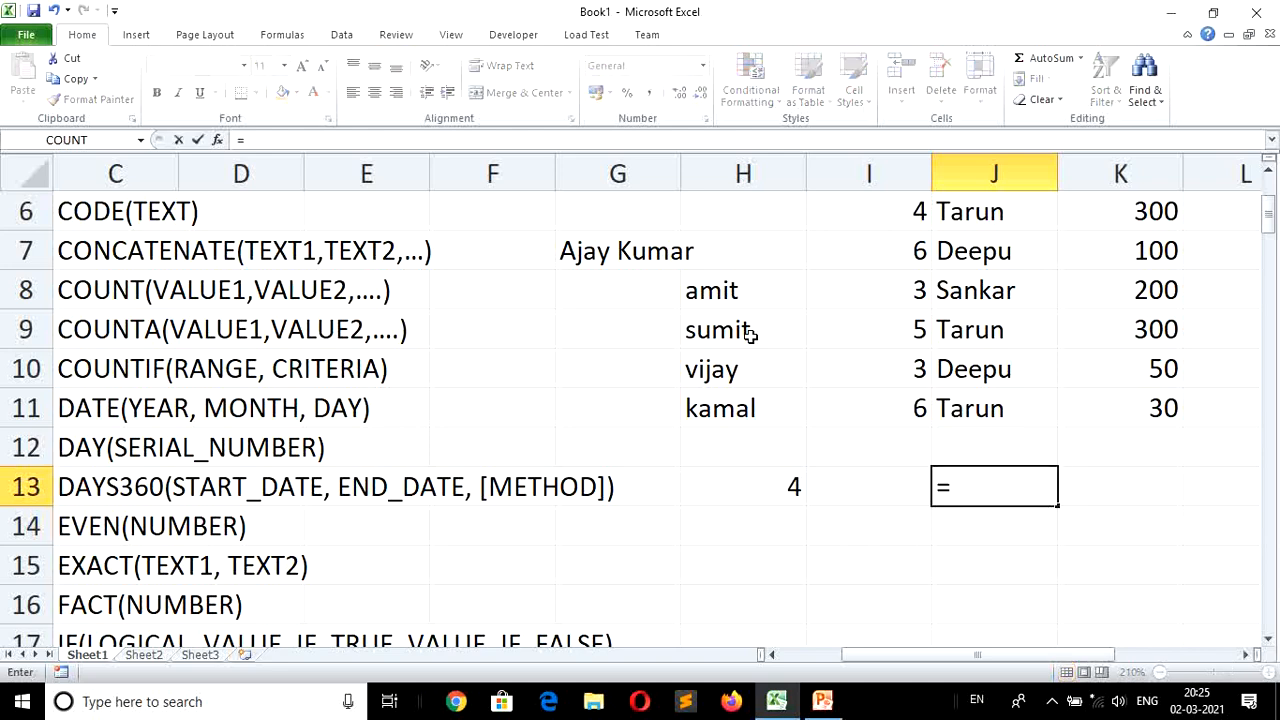
text(even()
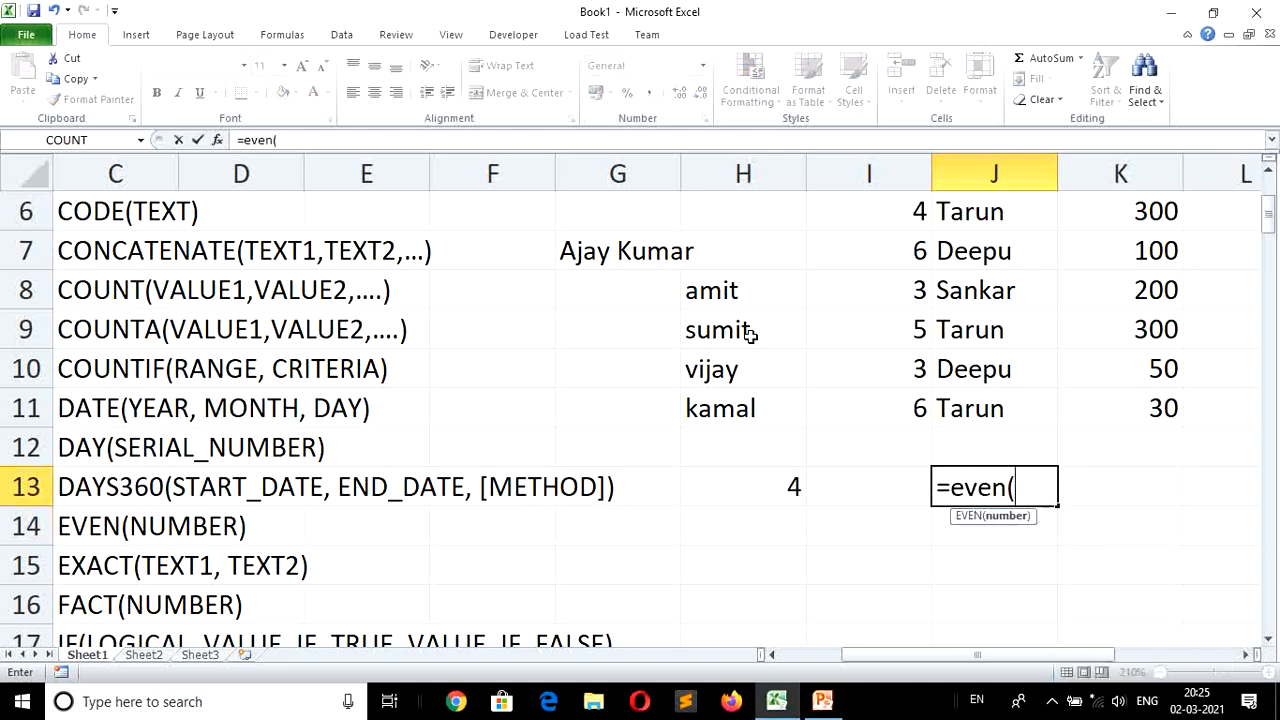
key(Left)
key(Left)
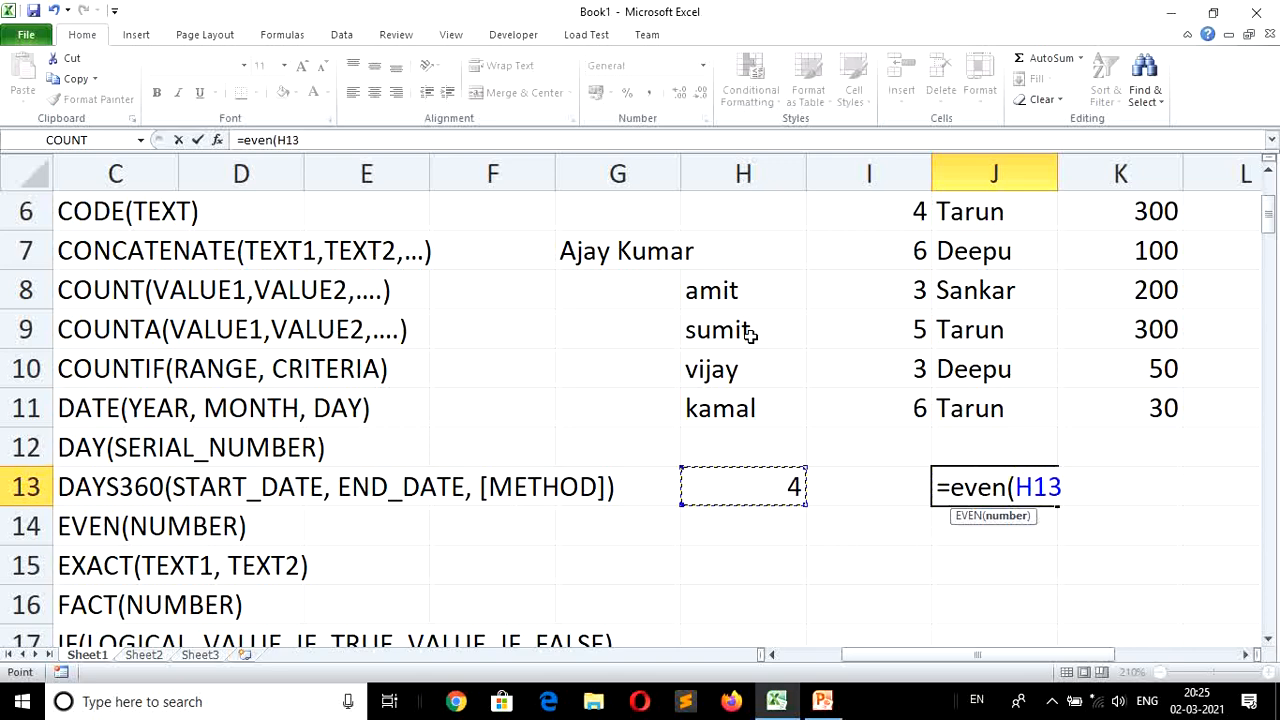
key(Return)
Enter the sample number 75 in H15, two rows below the first EVEN example.
key(Down)
key(Left)
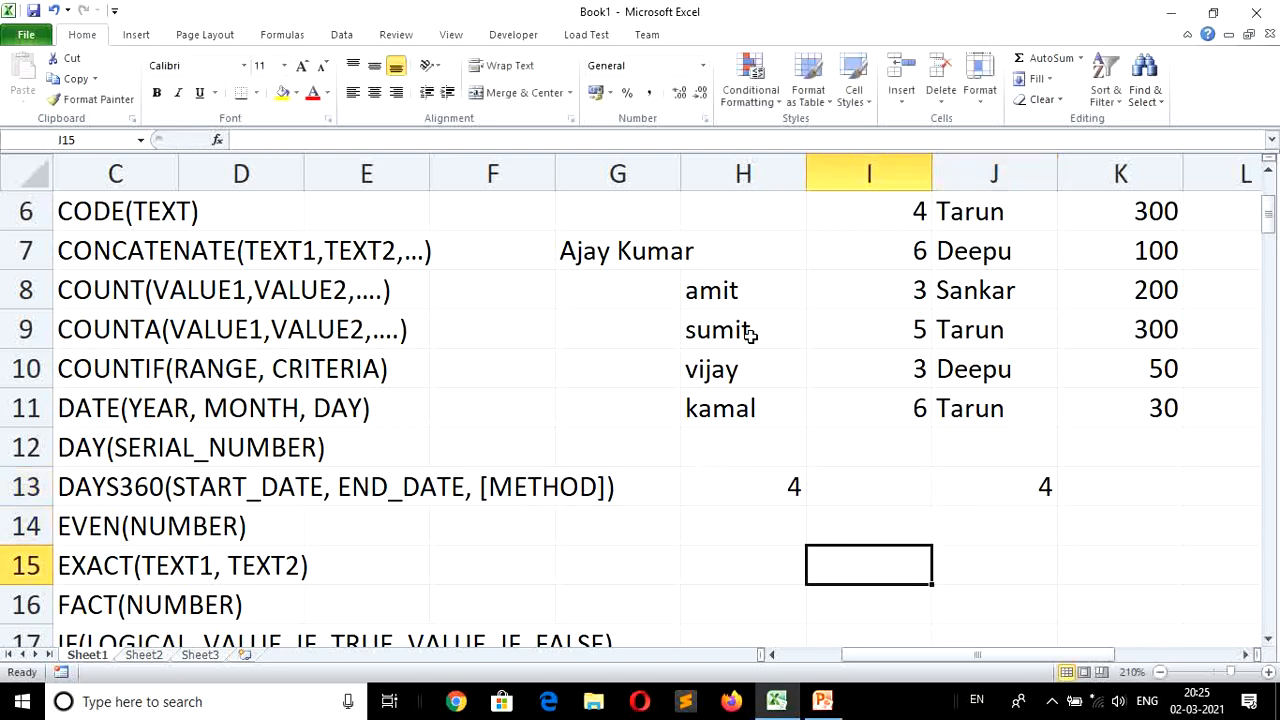
key(Left)
text(75)
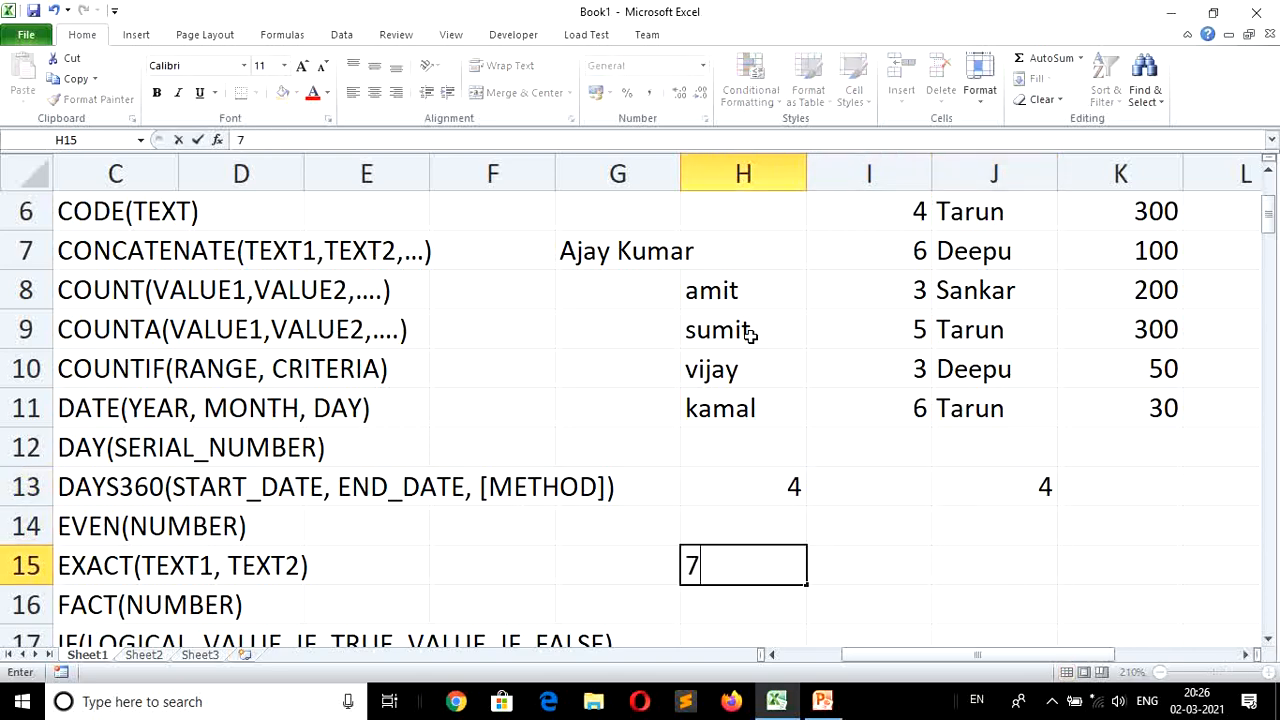
key(Return)
Enter an EVEN formula in J15 that refers to the number in H15.
key(Right)
key(Right)
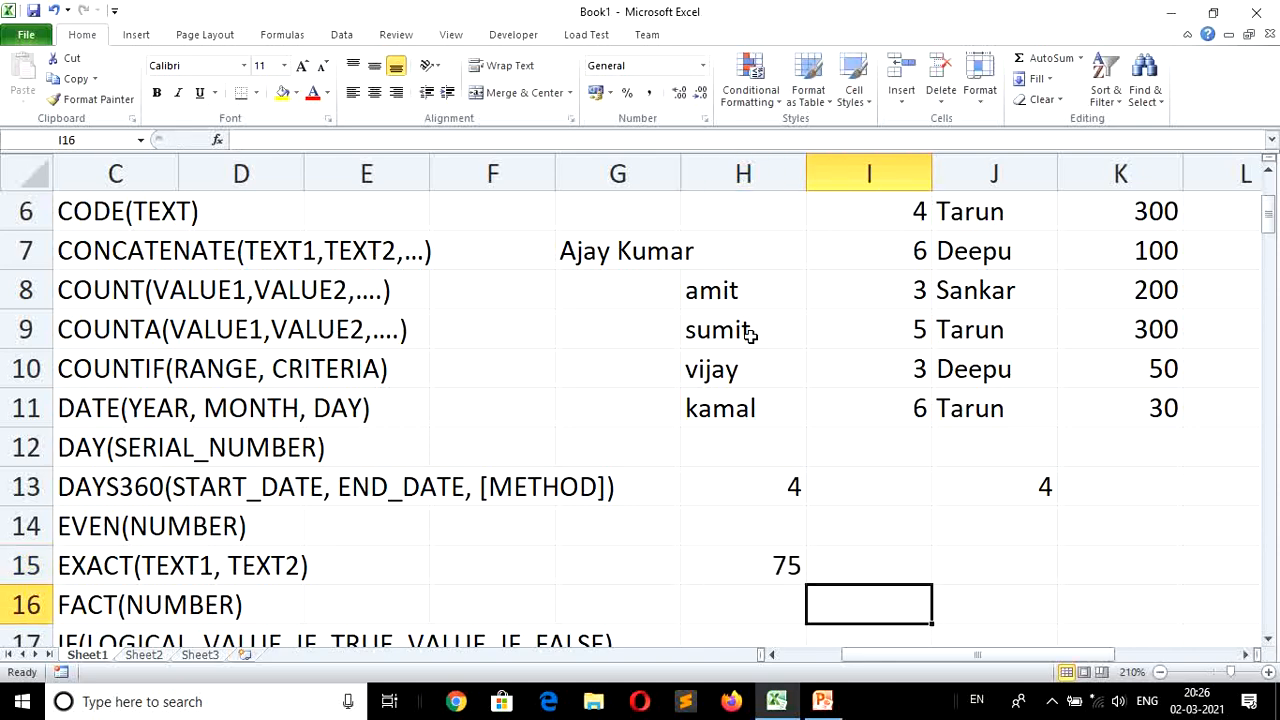
key(Up)
text(=)
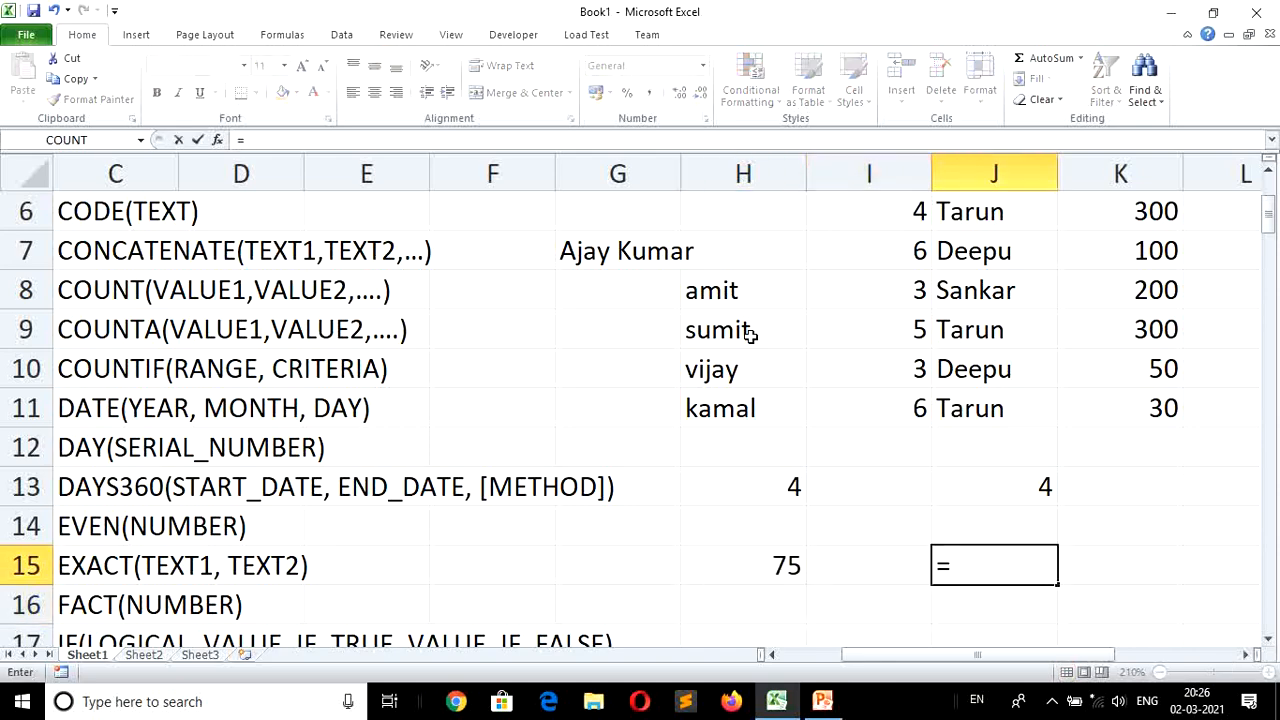
text(even()
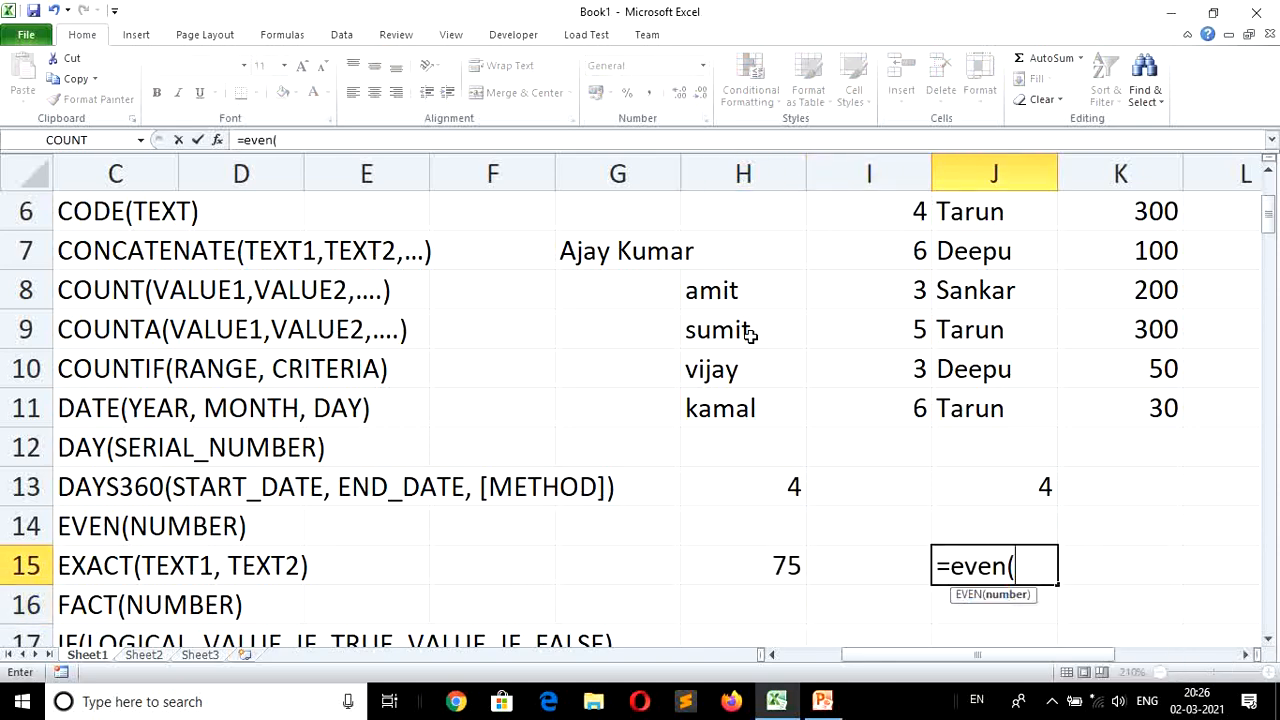
key(Left)
key(Left)
key(Return)
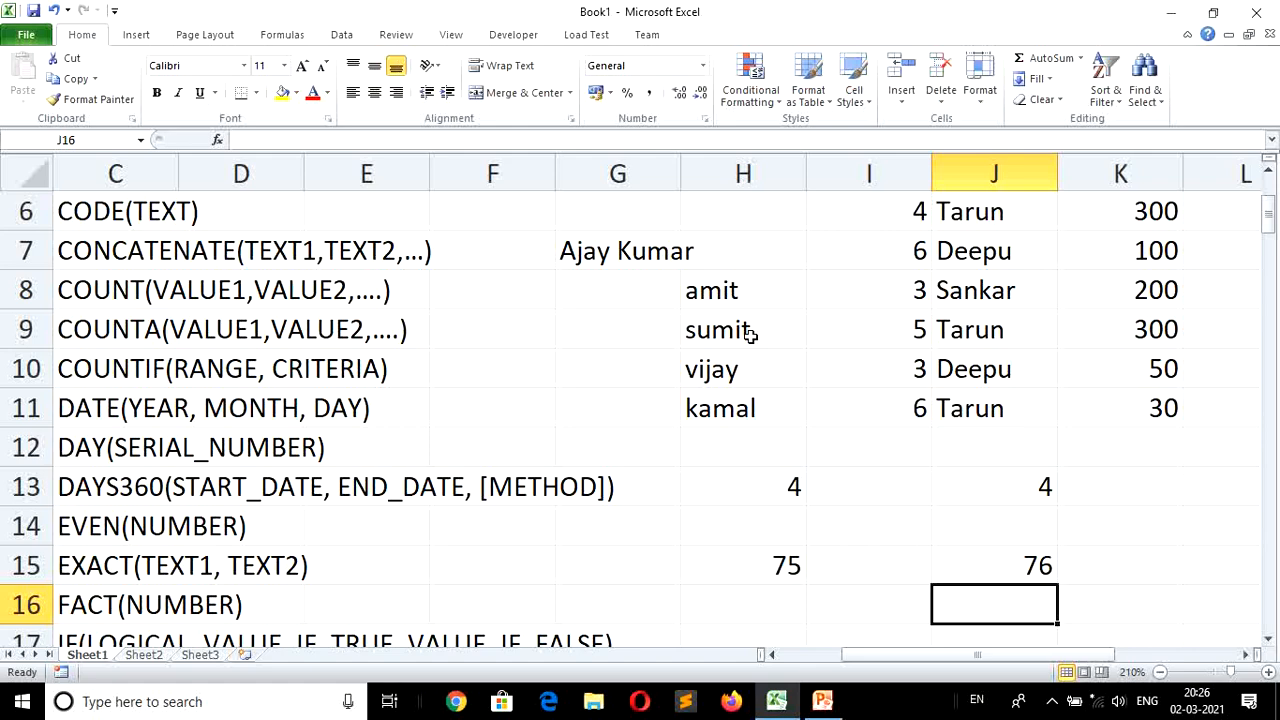
key(Down)
key(Left)
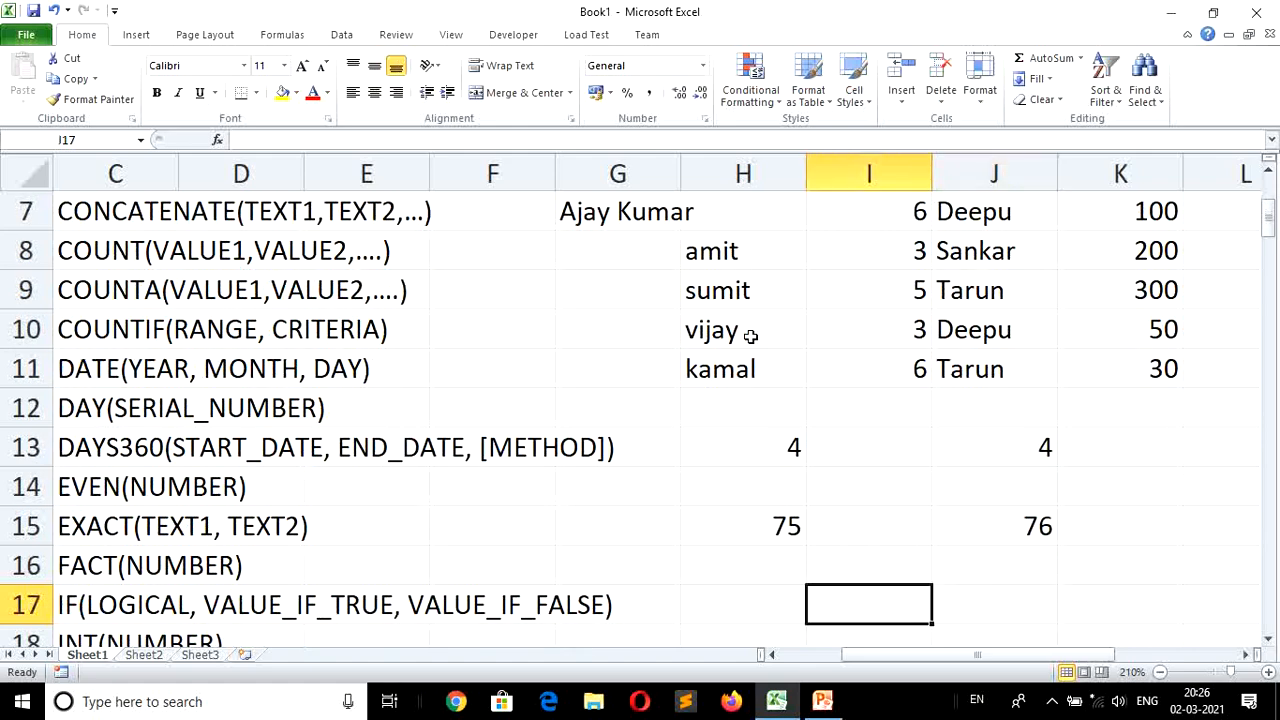
Enter an ODD formula in I17 that refers to the number in H15.
text(=odd)
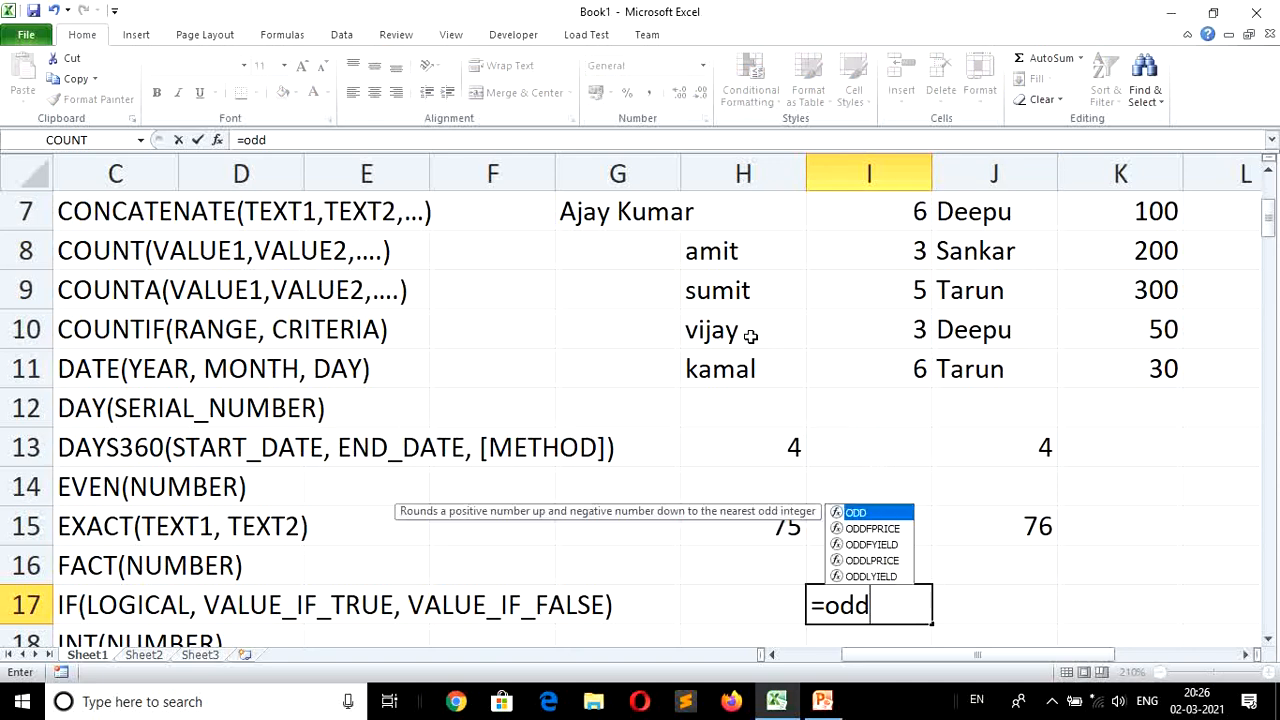
text(()
key(Up)
key(Up)
key(Left)
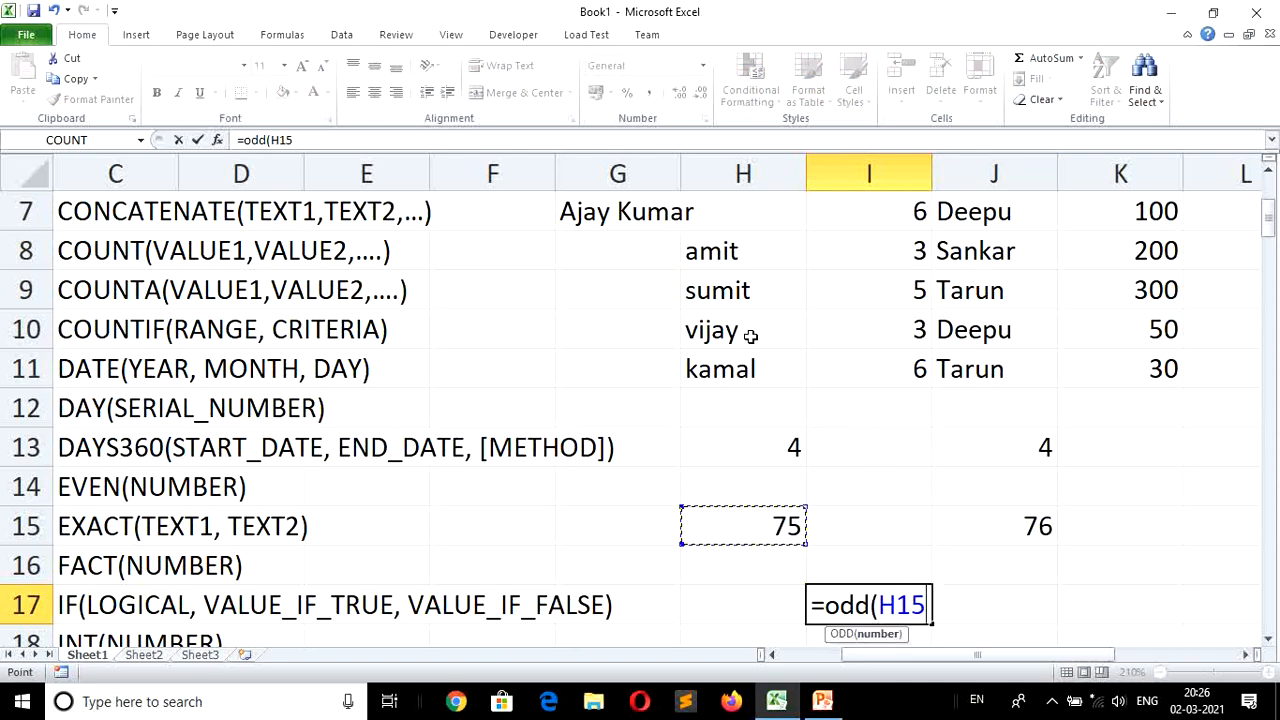
key(Return)
Enter an ODD formula in K17 that refers to the EVEN result in J15.
key(Right)
key(Right)
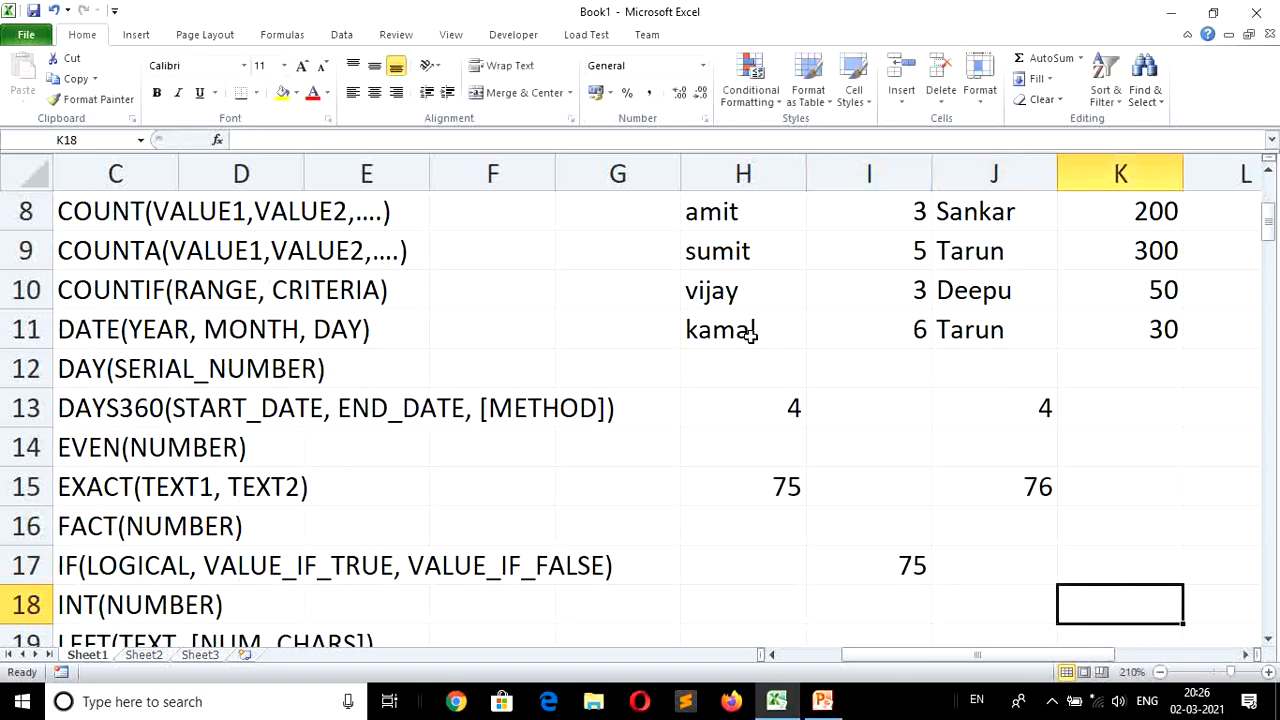
key(Up)
key(Up)
key(Up)
key(Up)
key(Up)
key(Up)
key(Up)
key(Right)
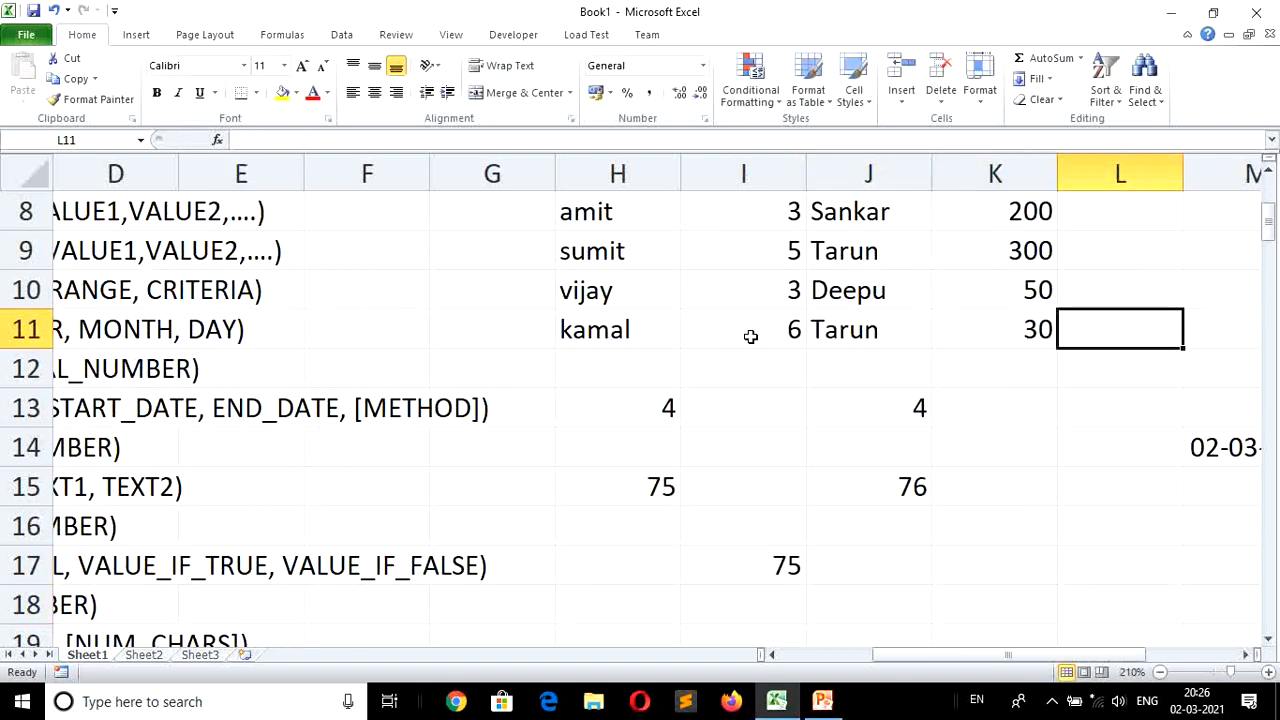
key(Down)
key(Down)
key(Down)
key(Down)
key(Down)
key(Down)
key(Left)
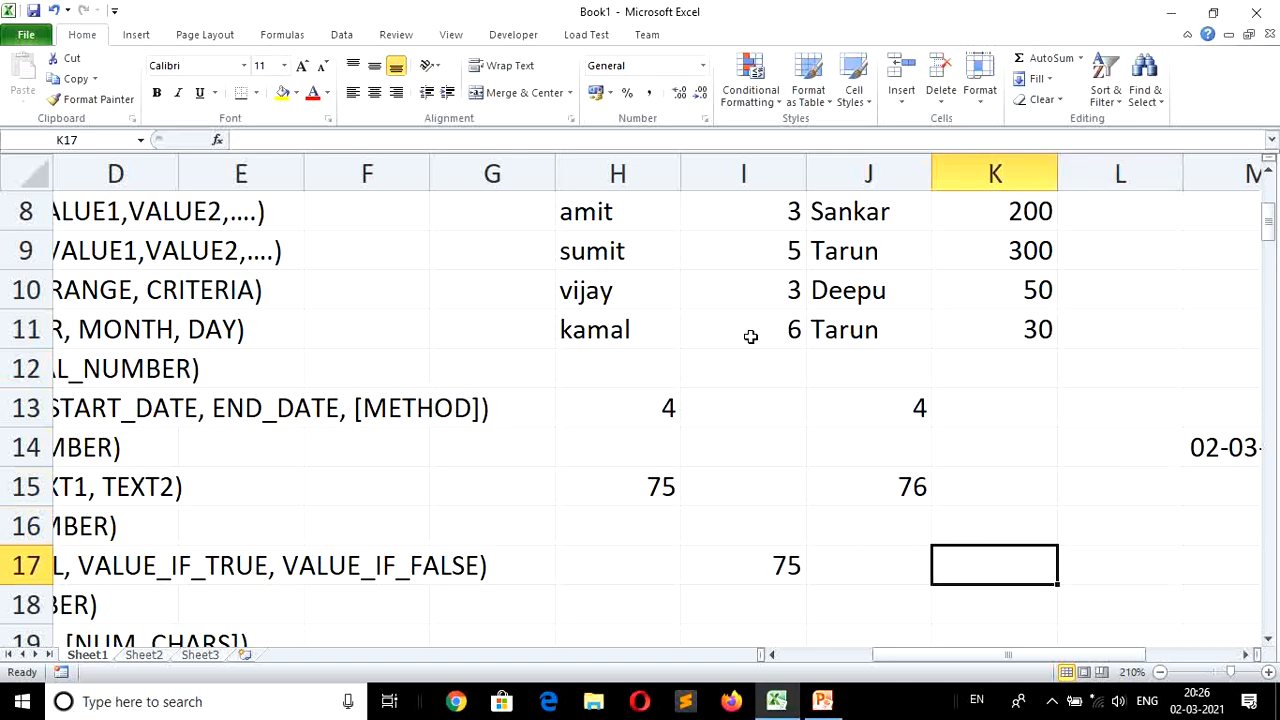
text(=odd()
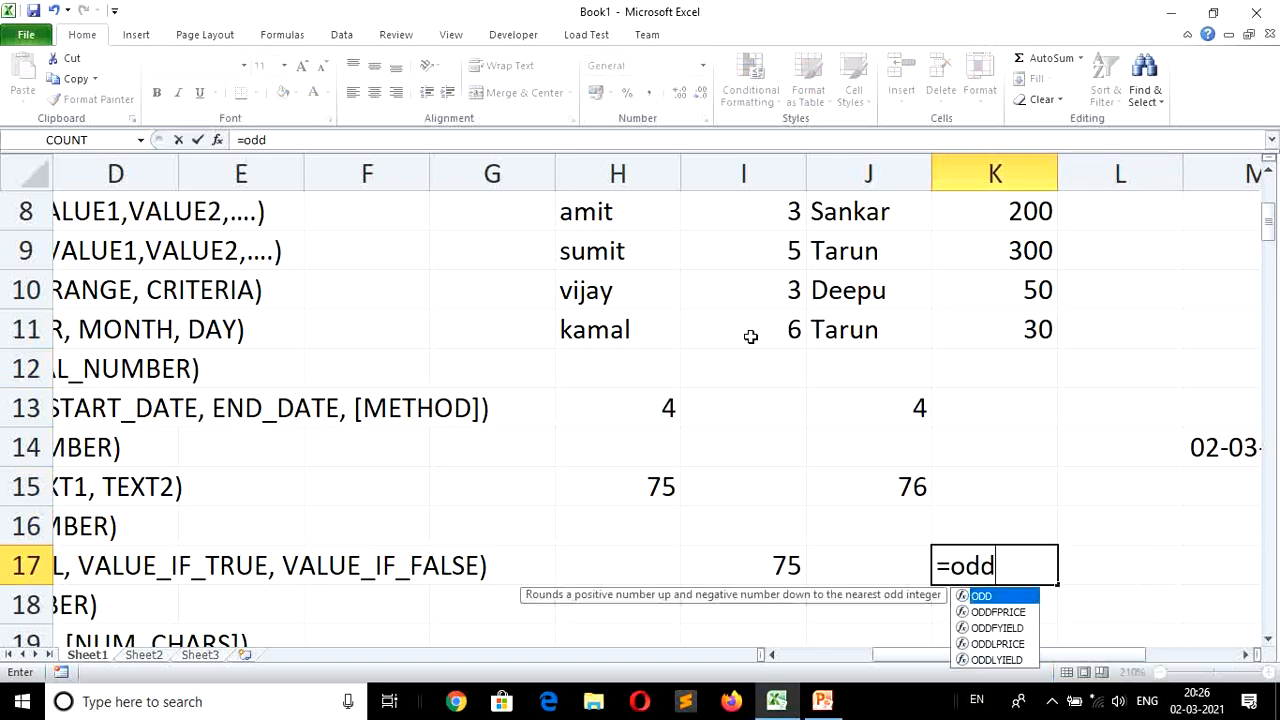
key(Up)
key(Up)
key(Left)
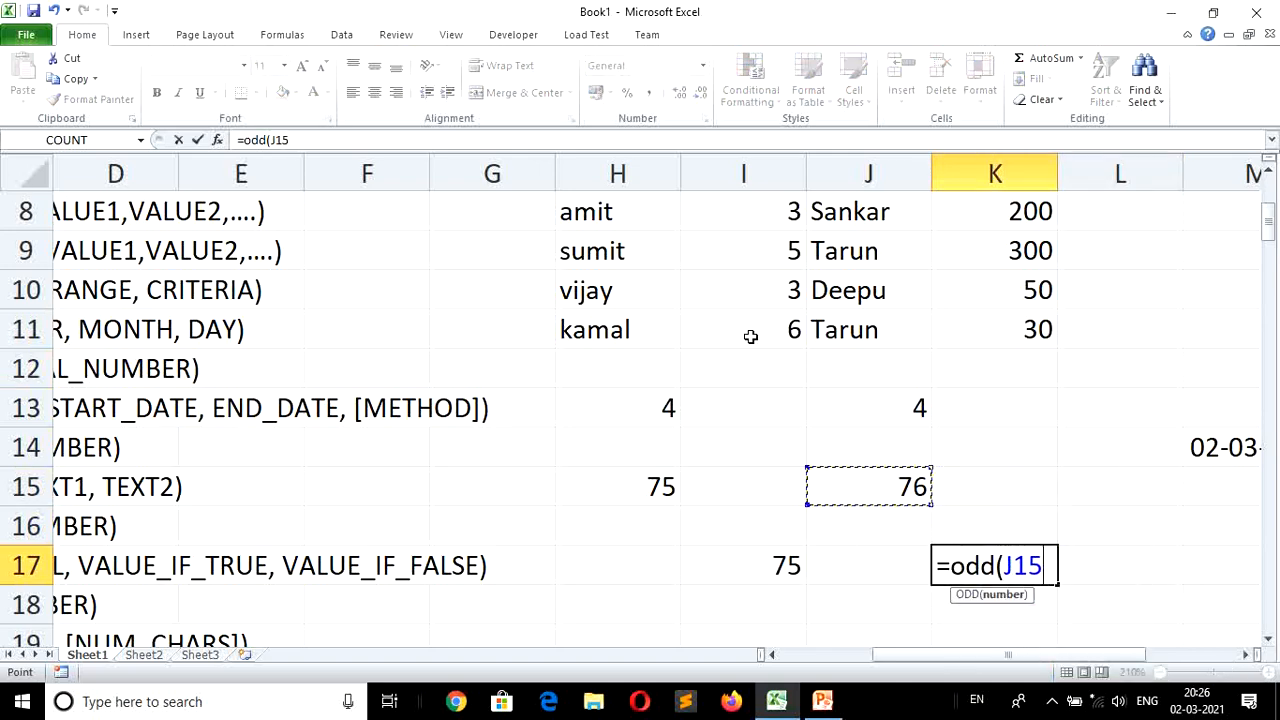
key(Return)
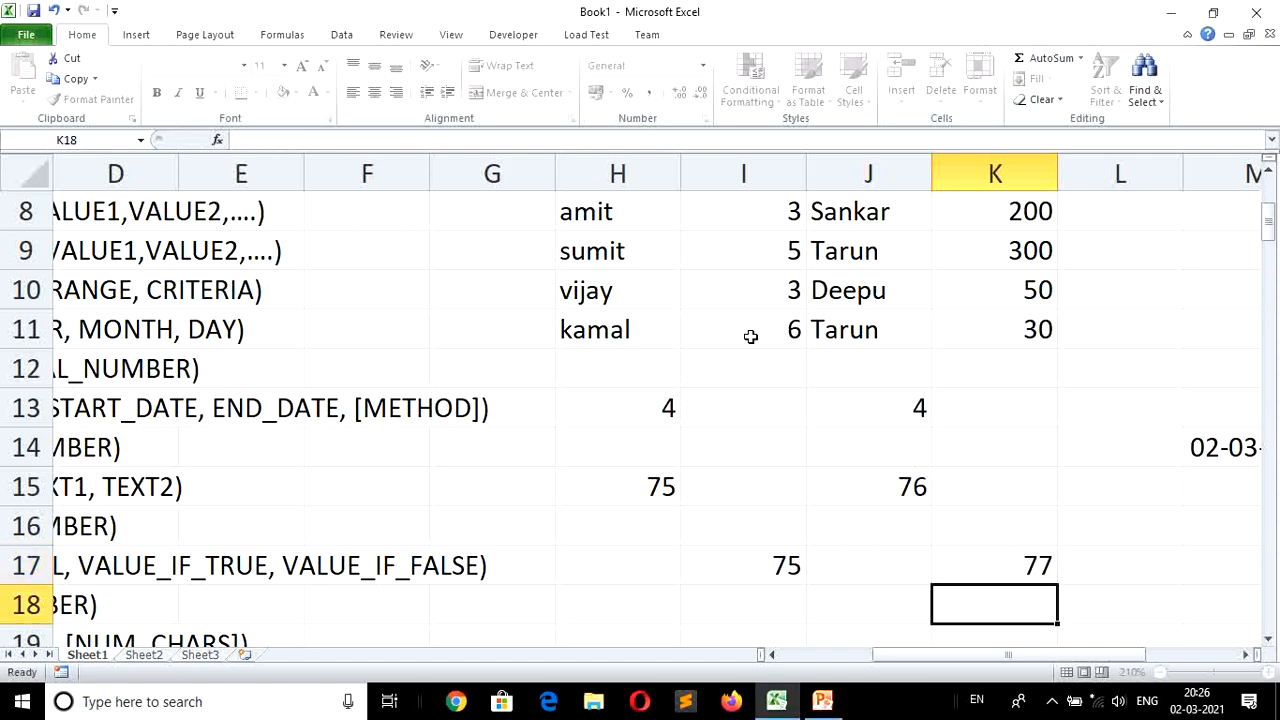
Examine the function list for the EXACT entry that follows EVEN and the arguments it takes.
key(Left)
key(Left)
key(Left)
key(Left)
key(Left)
key(Left)
key(Left)
key(Left)
key(Left)
key(Left)
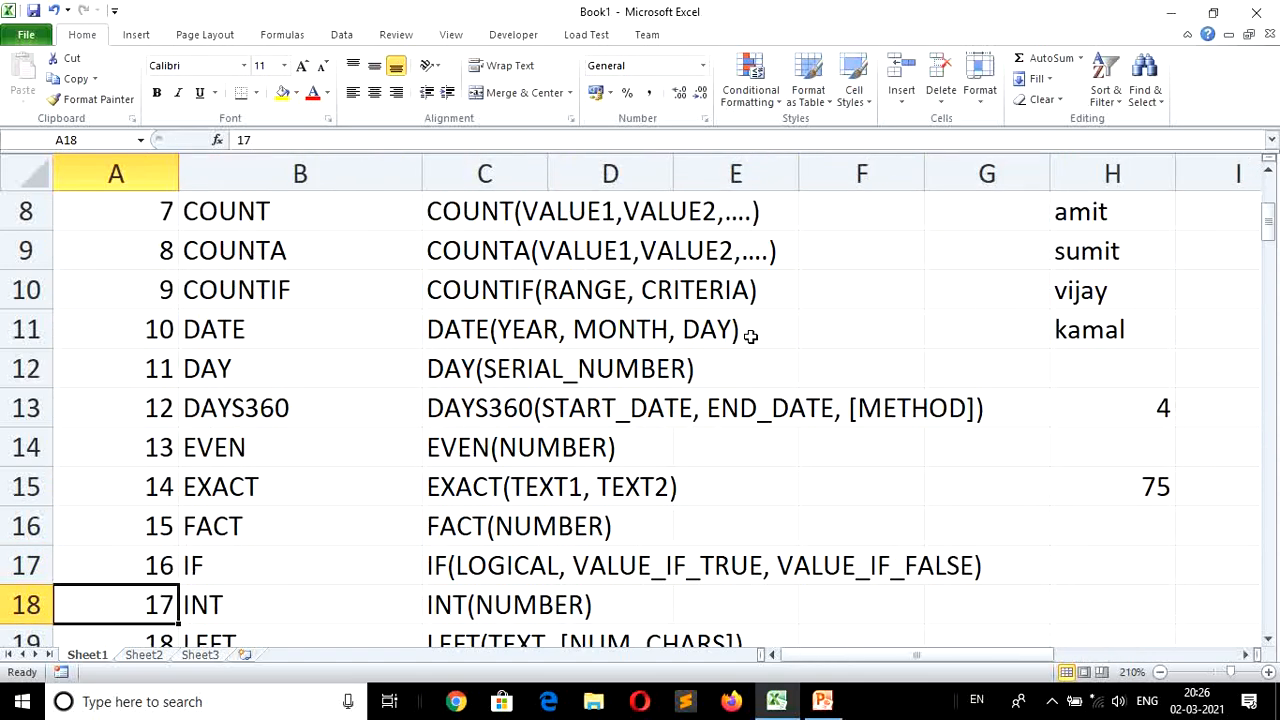
Enter the headings Text1 in M17 and Text2 in N17 for the EXACT example.
key(Right)
key(Right)
key(Right)
key(Right)
key(Right)
key(Right)
key(Right)
key(Right)
key(Right)
key(Right)
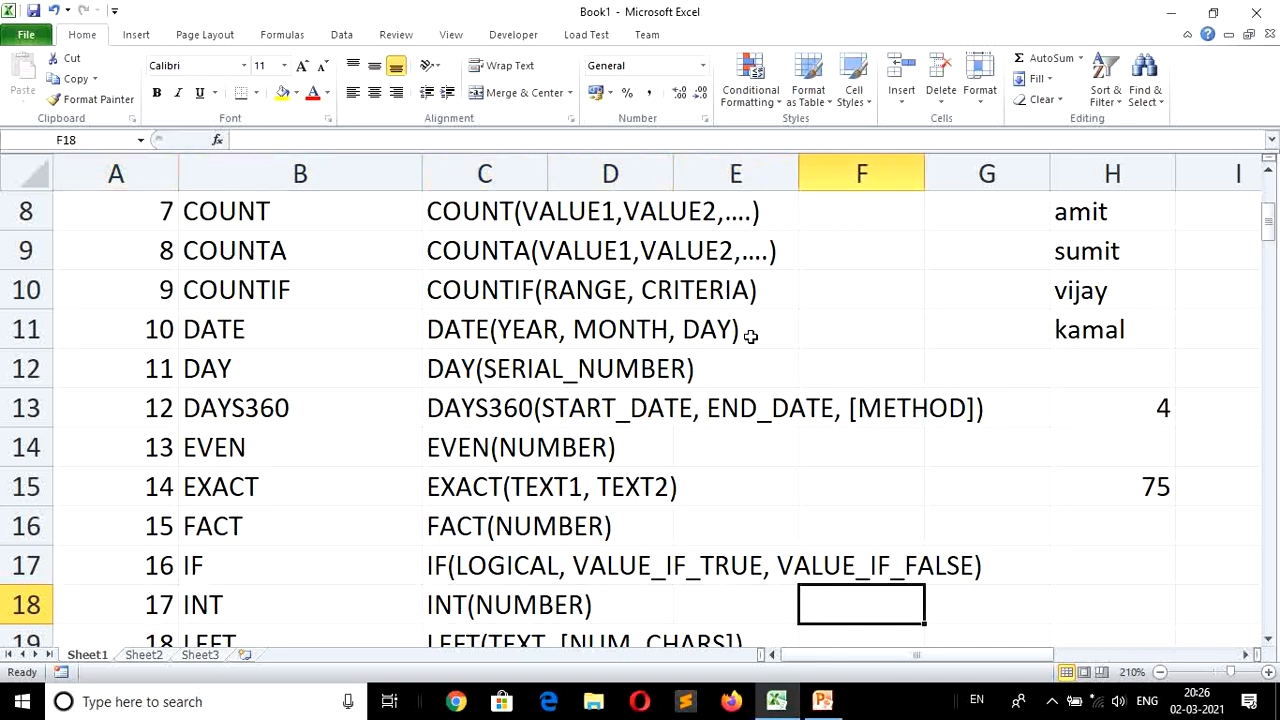
key(Right)
key(Right)
key(Right)
key(Right)
key(Right)
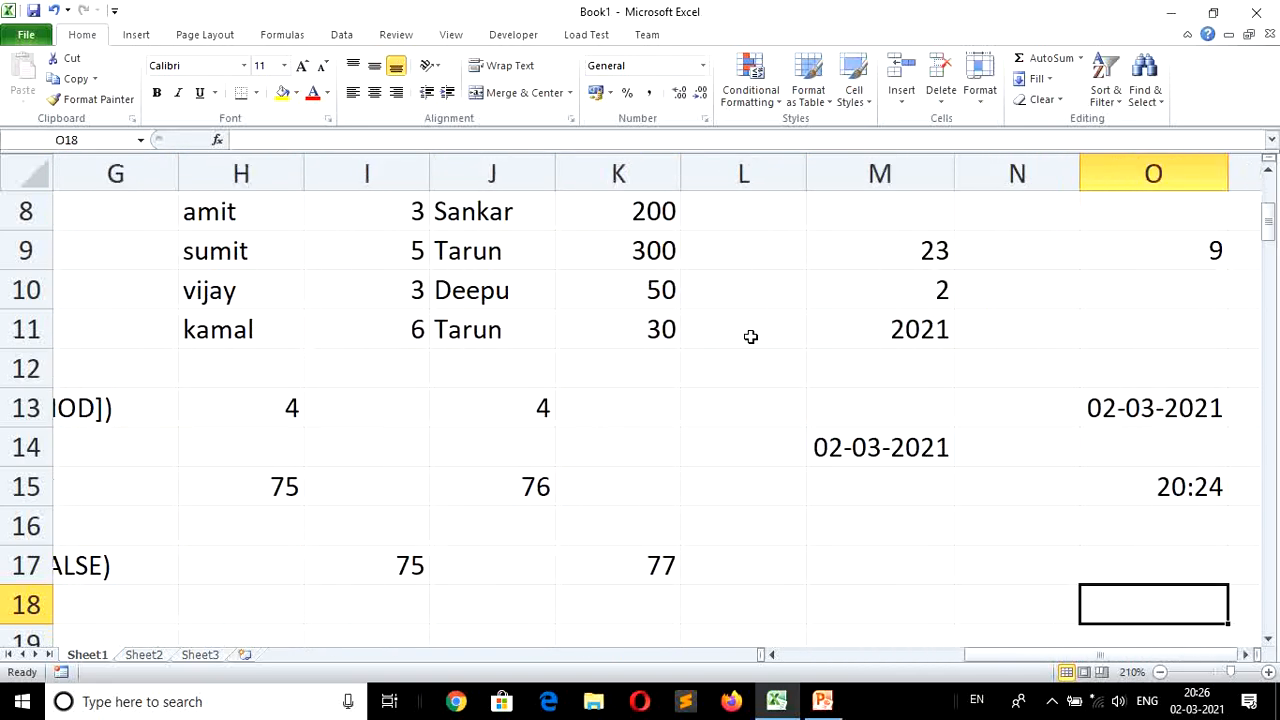
key(Left)
key(Left)
key(Left)
key(Left)
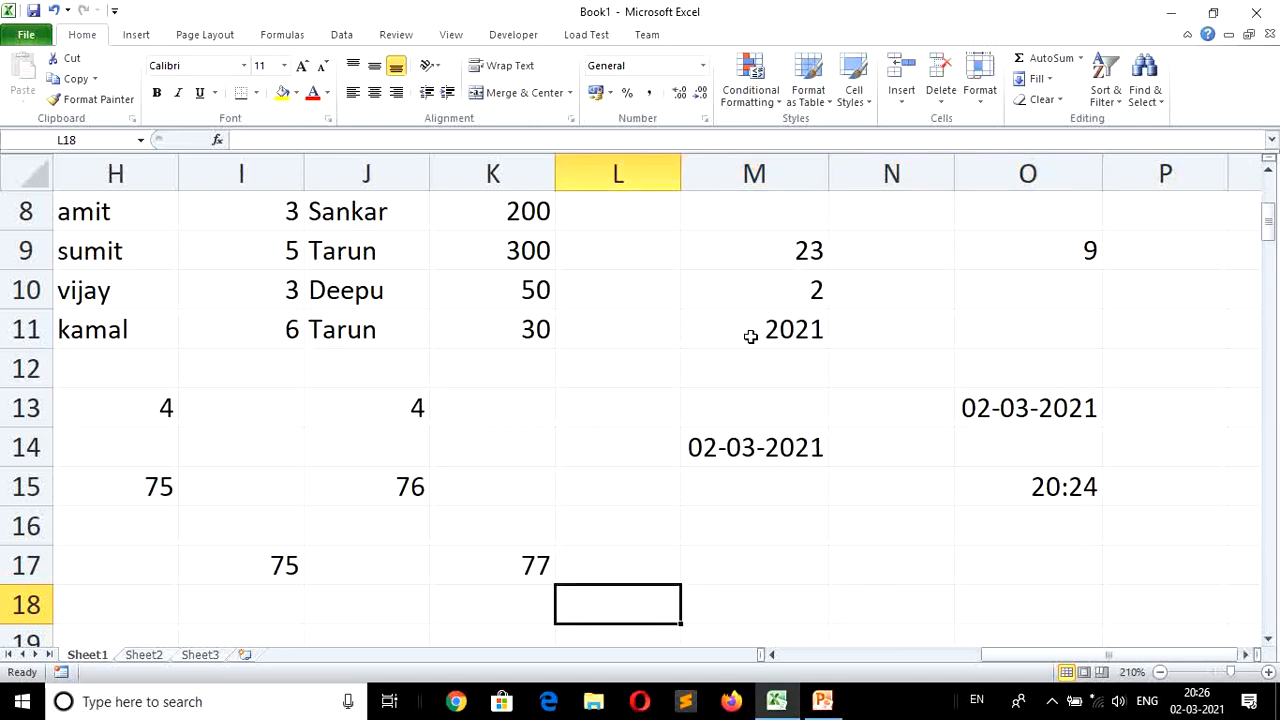
key(Right)
key(Left)
key(Right)
key(Up)
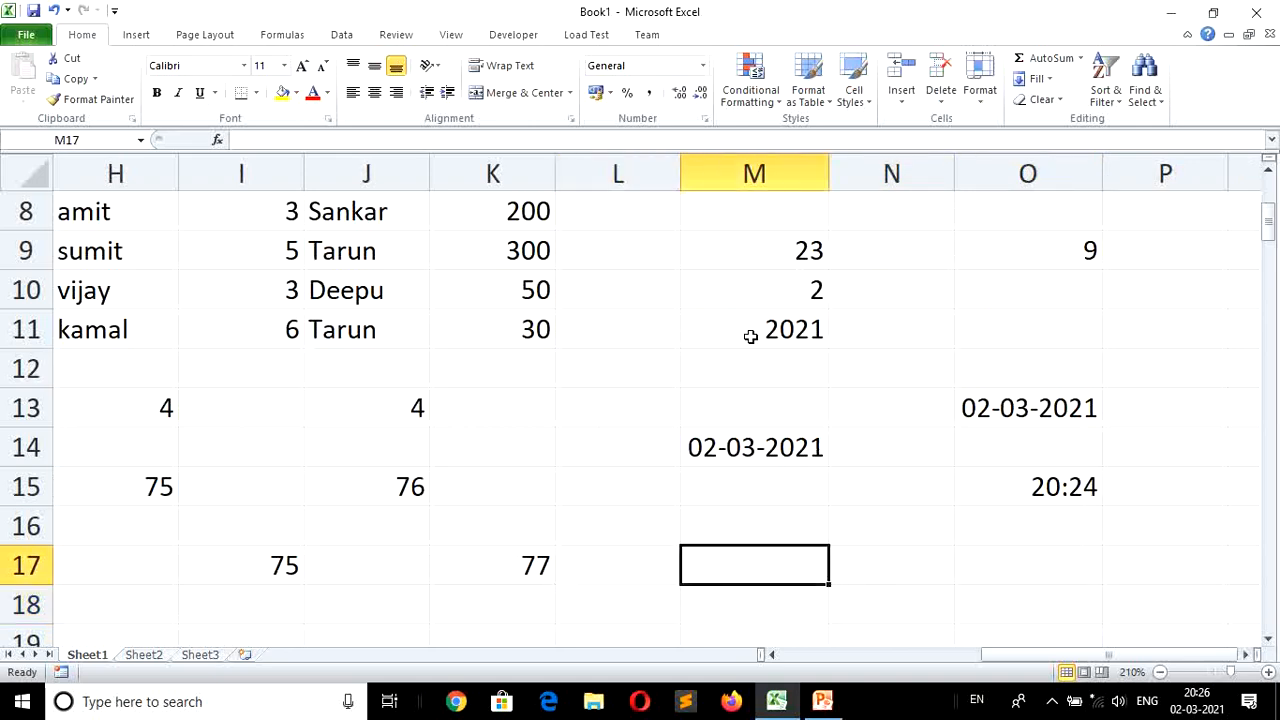
text(t)
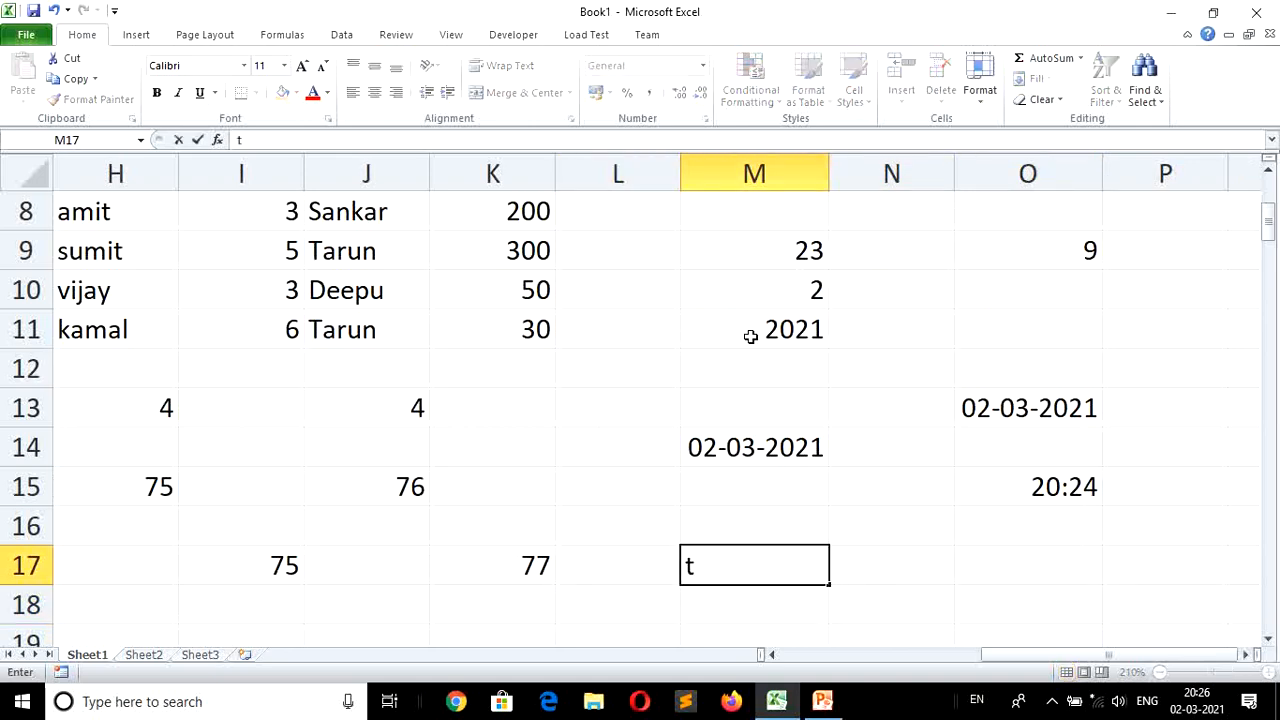
key(BackSpace)
text(Text1)
key(Tab)
text(Text)
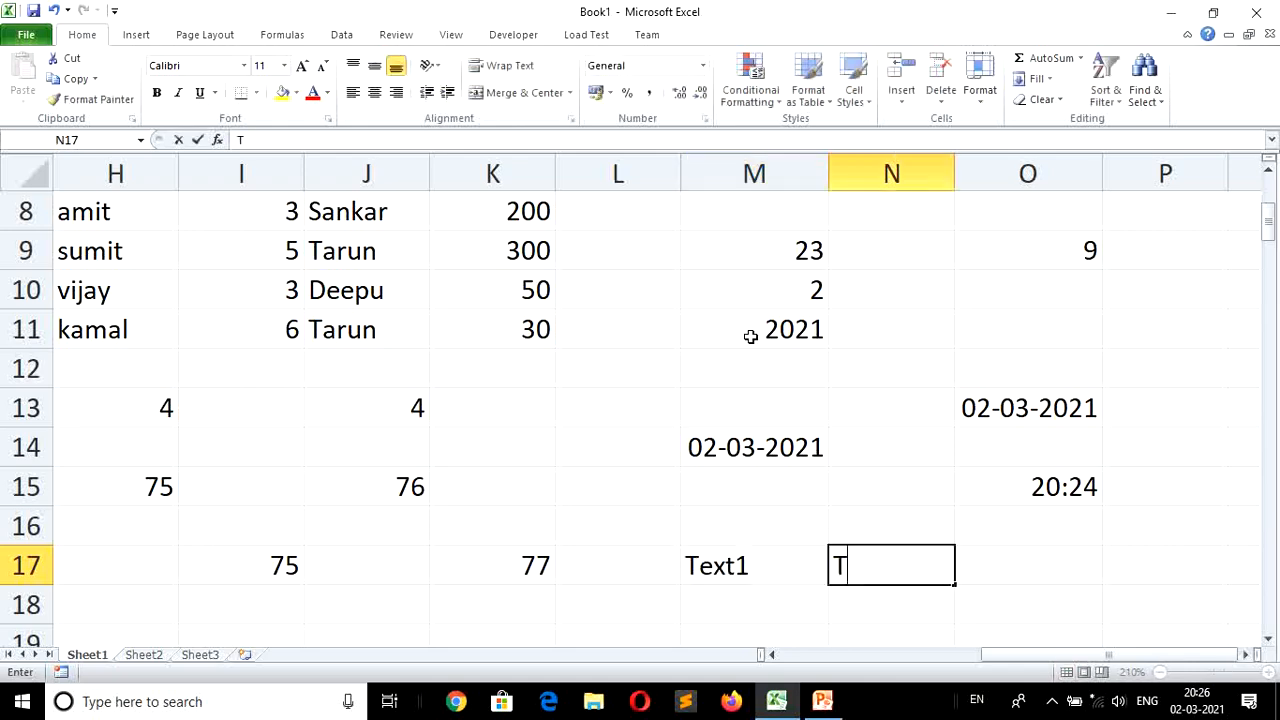
text(2)
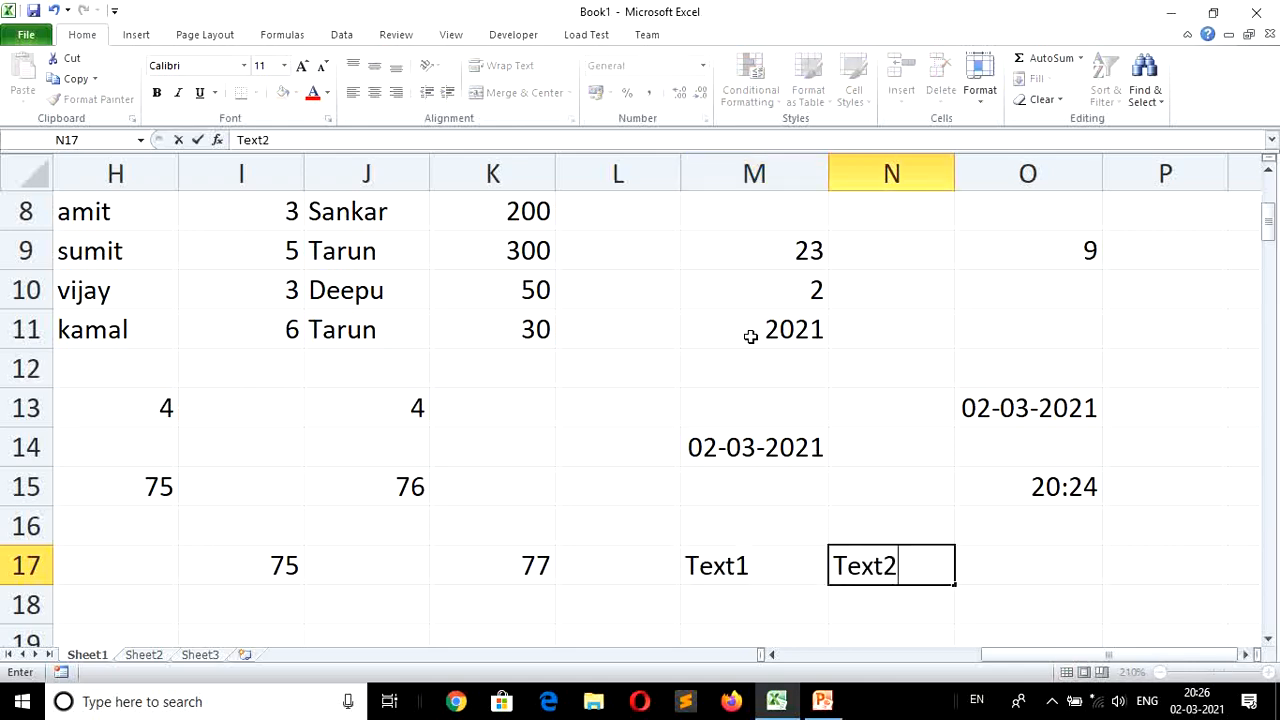
key(Down)
Fill M18:M21 under Text1 with a sample name in proper case, the same in uppercase, a different name, and the first in lowercase.
key(Left)
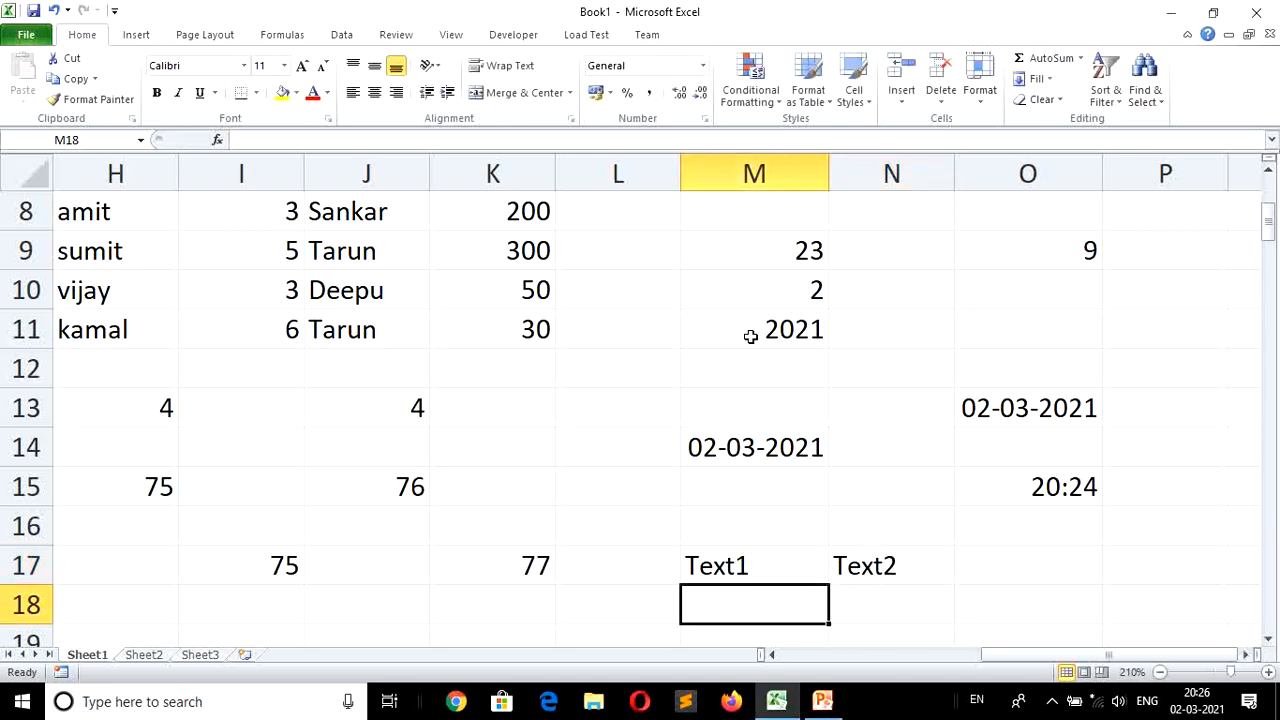
text(Ram)
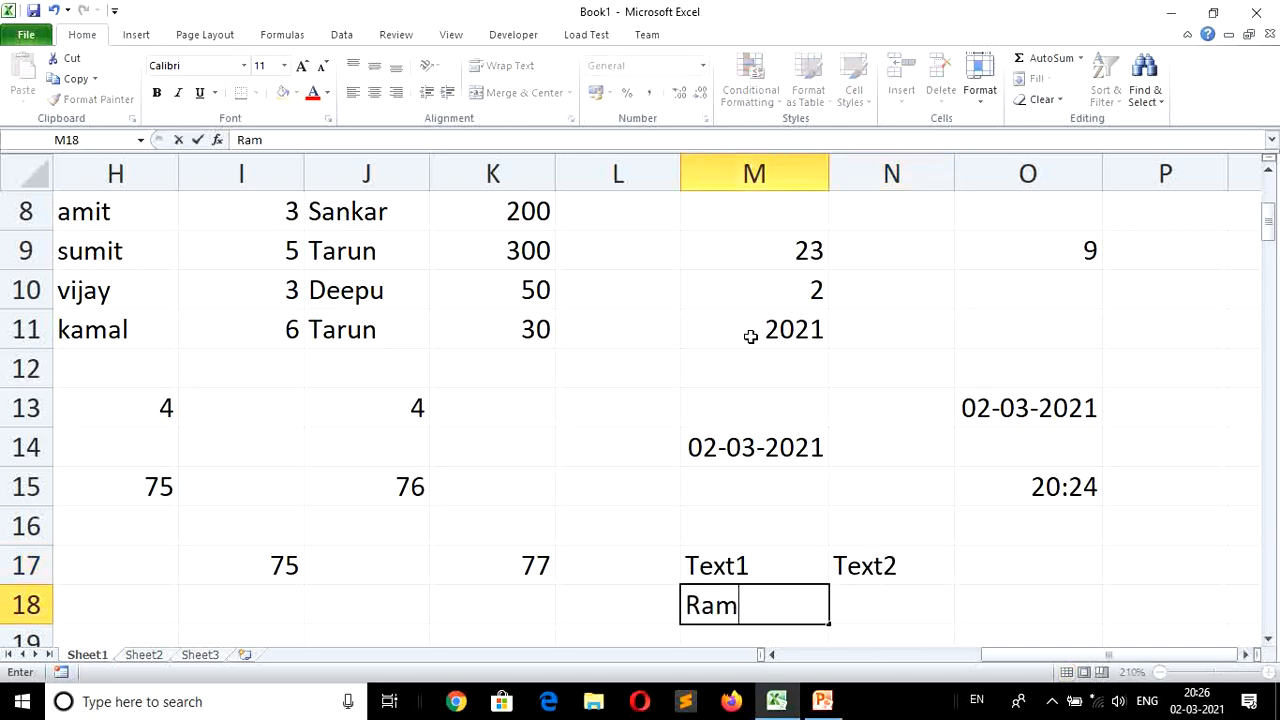
key(Return)
text(RAM)
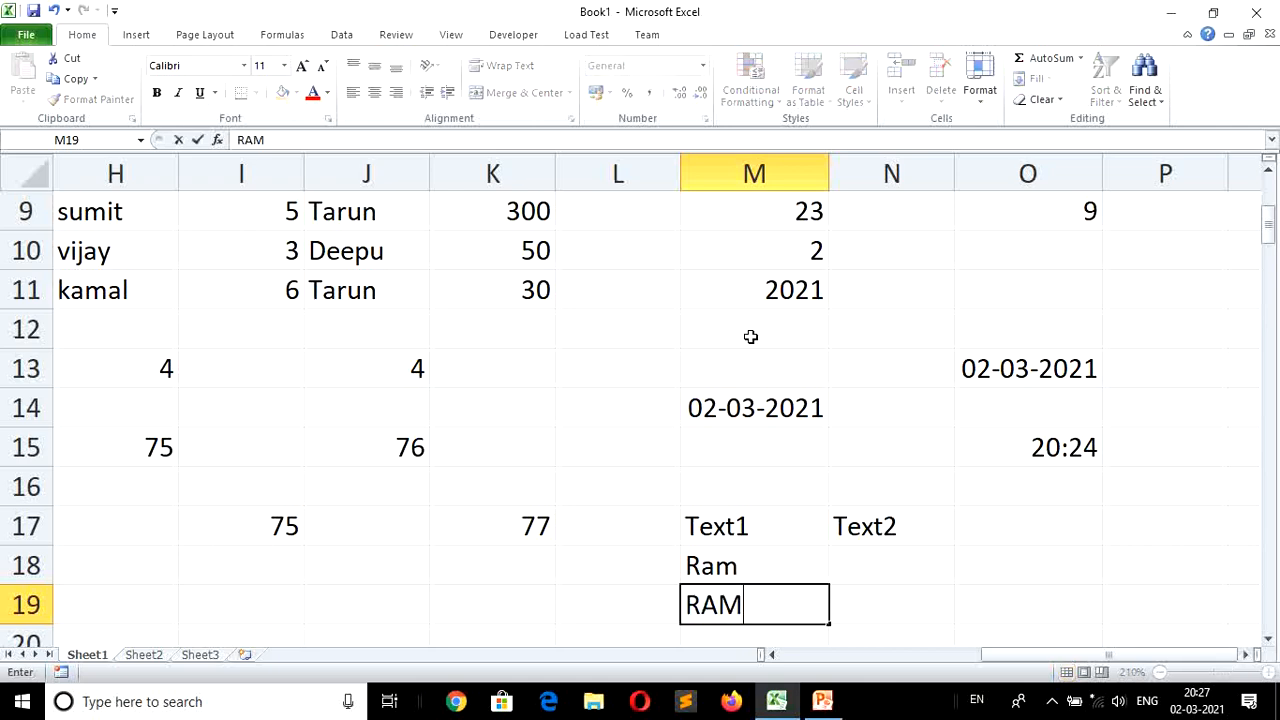
key(Up)
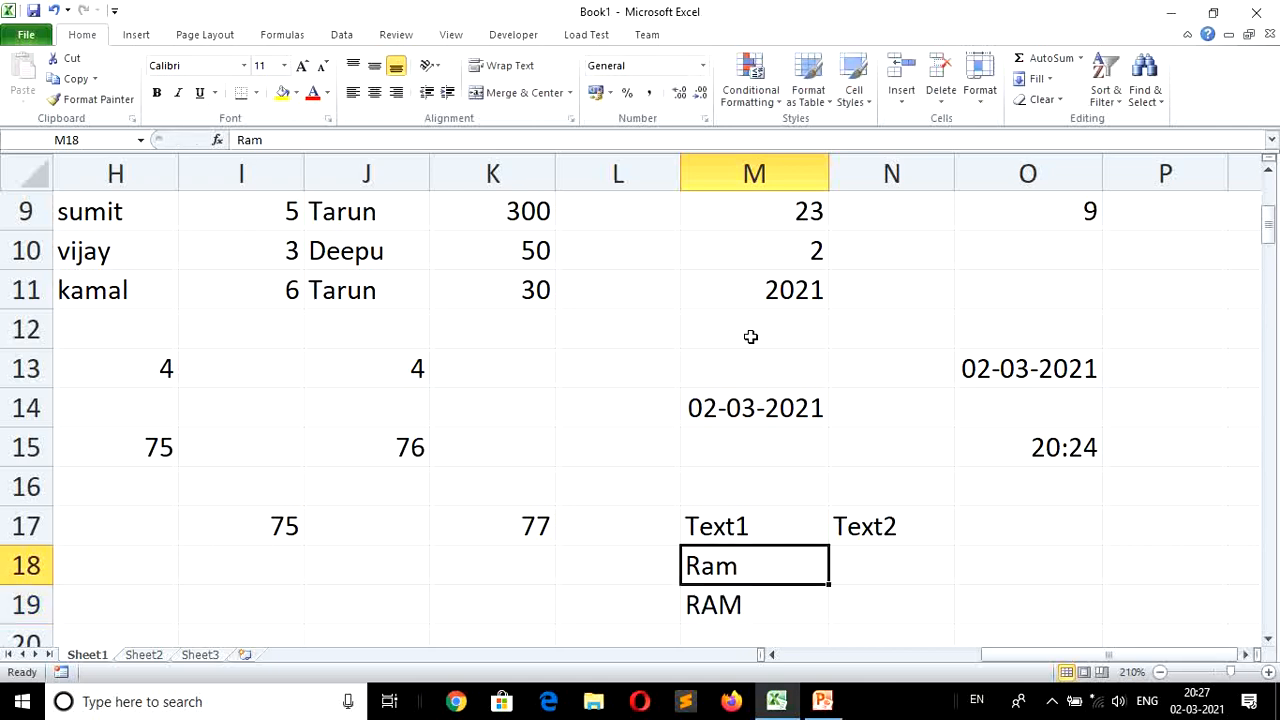
key(Down)
key(Down)
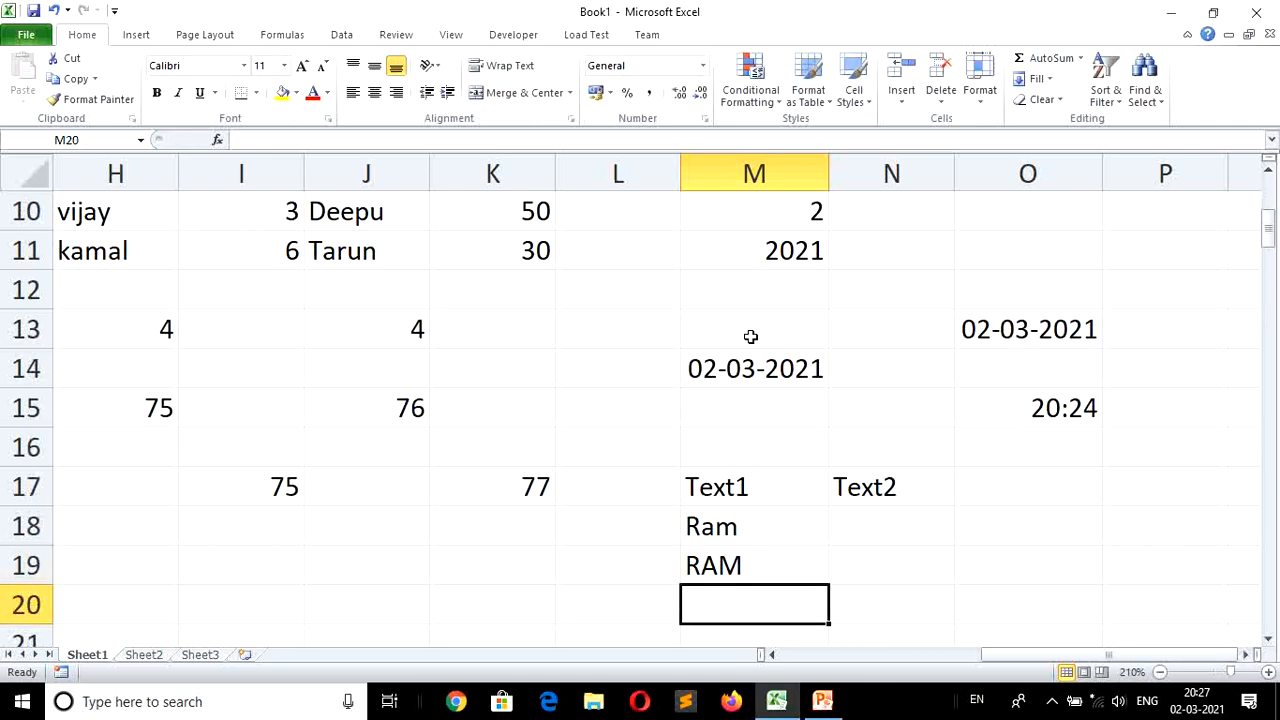
text(Shya)
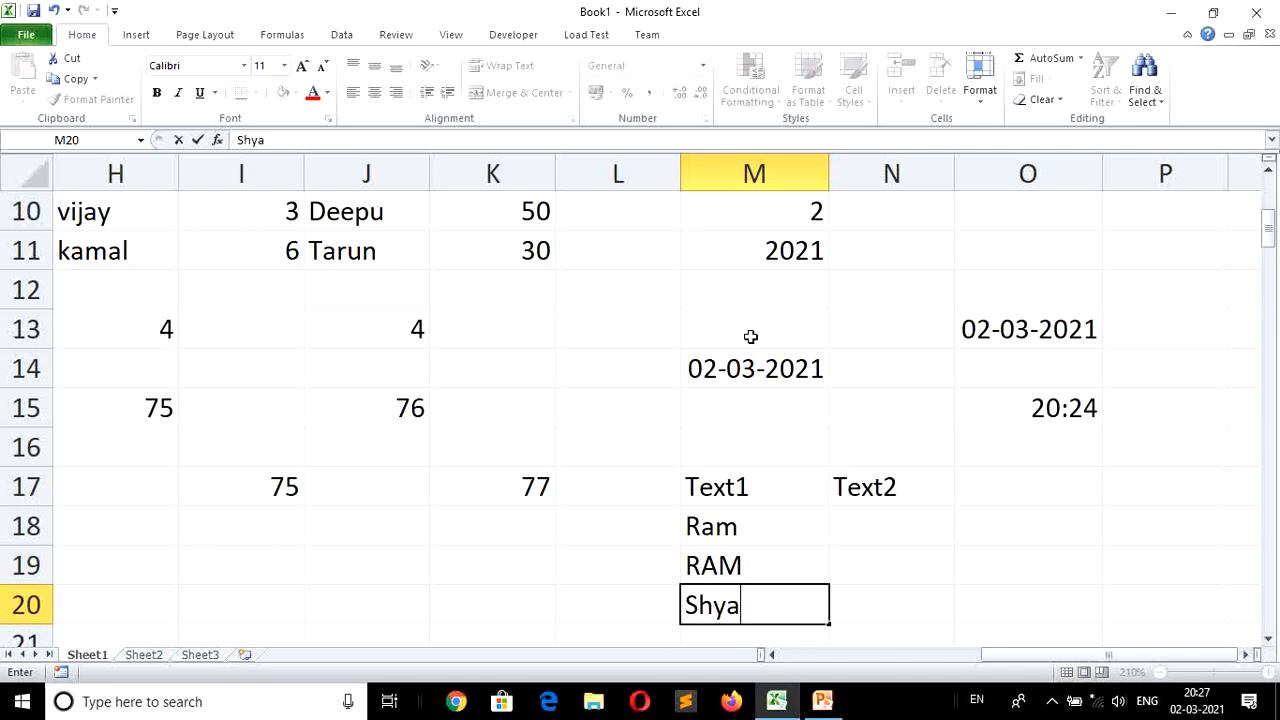
text(m)
key(Return)
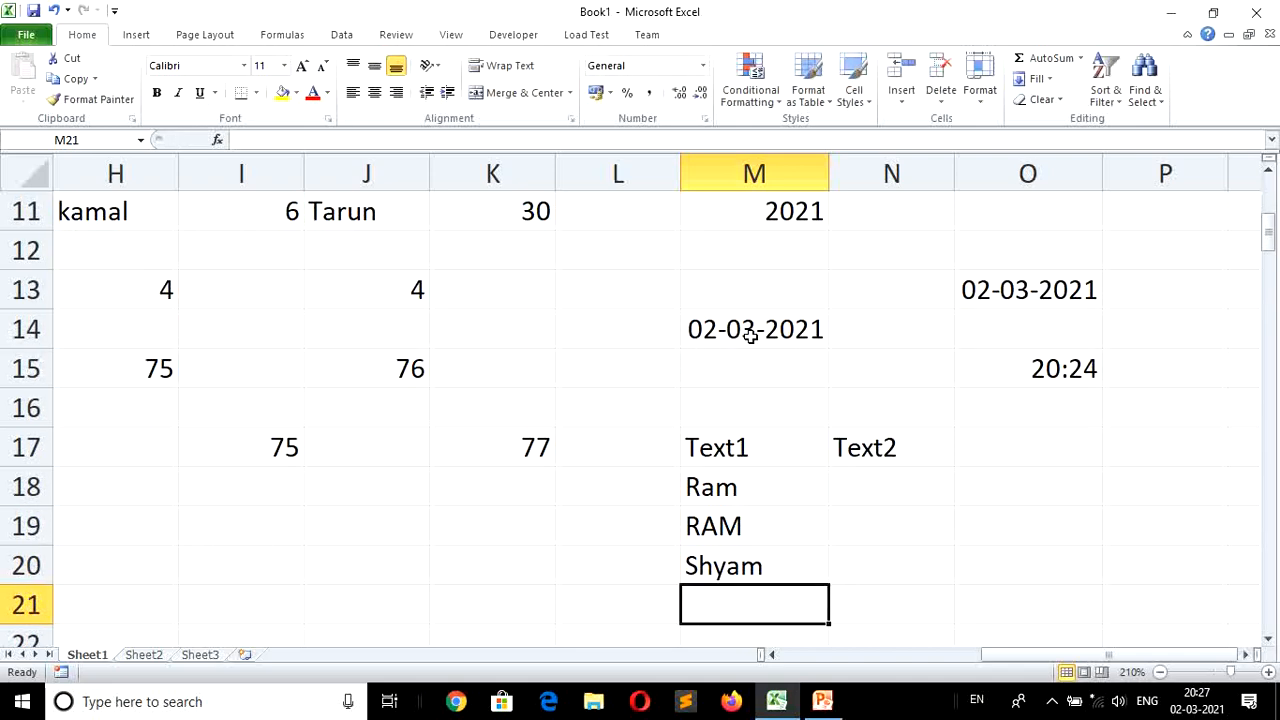
text(ra)
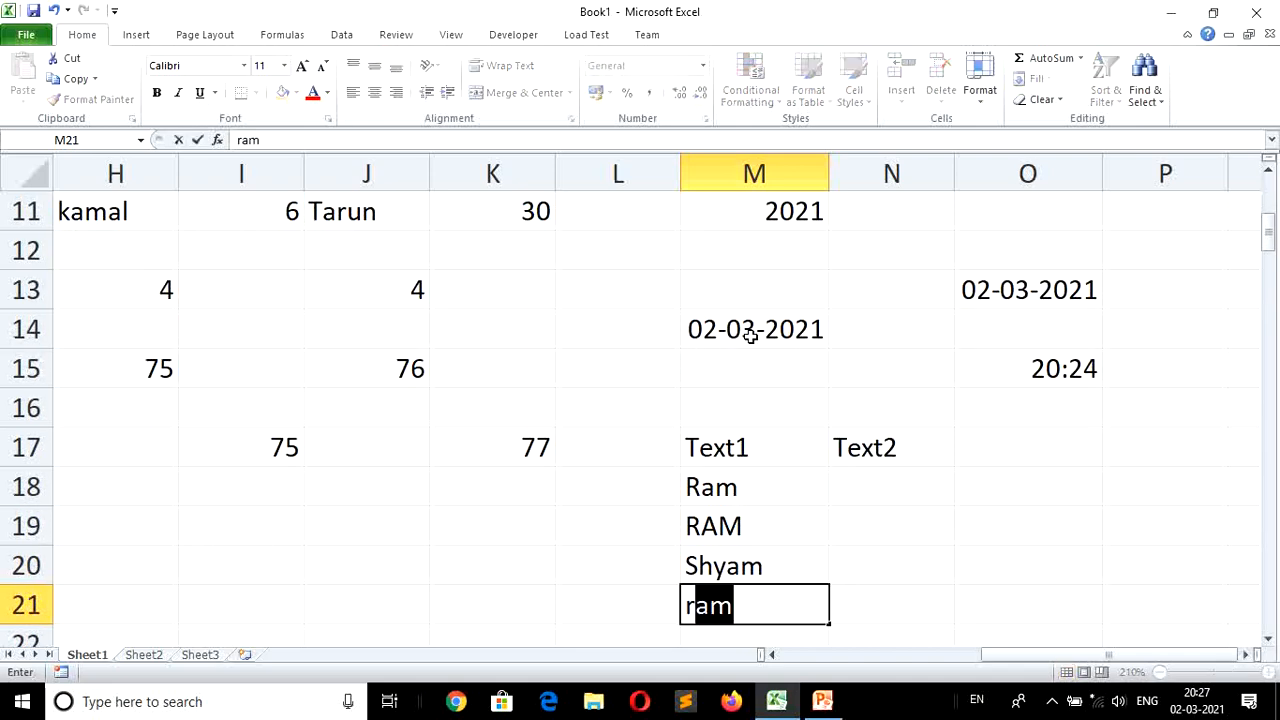
text(m)
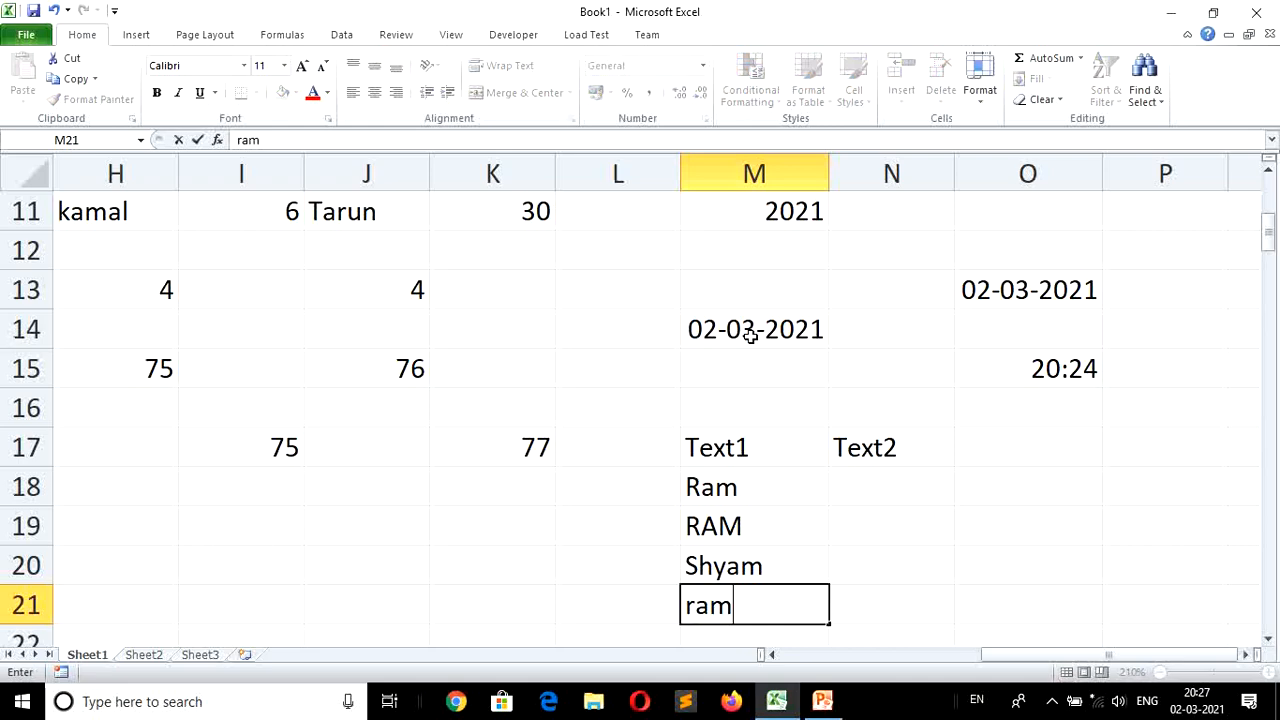
key(Return)
Fill N18:N21 under Text2 with the same proper-case sample name as in M18.
key(Right)
key(Up)
key(Up)
key(Up)
key(Up)
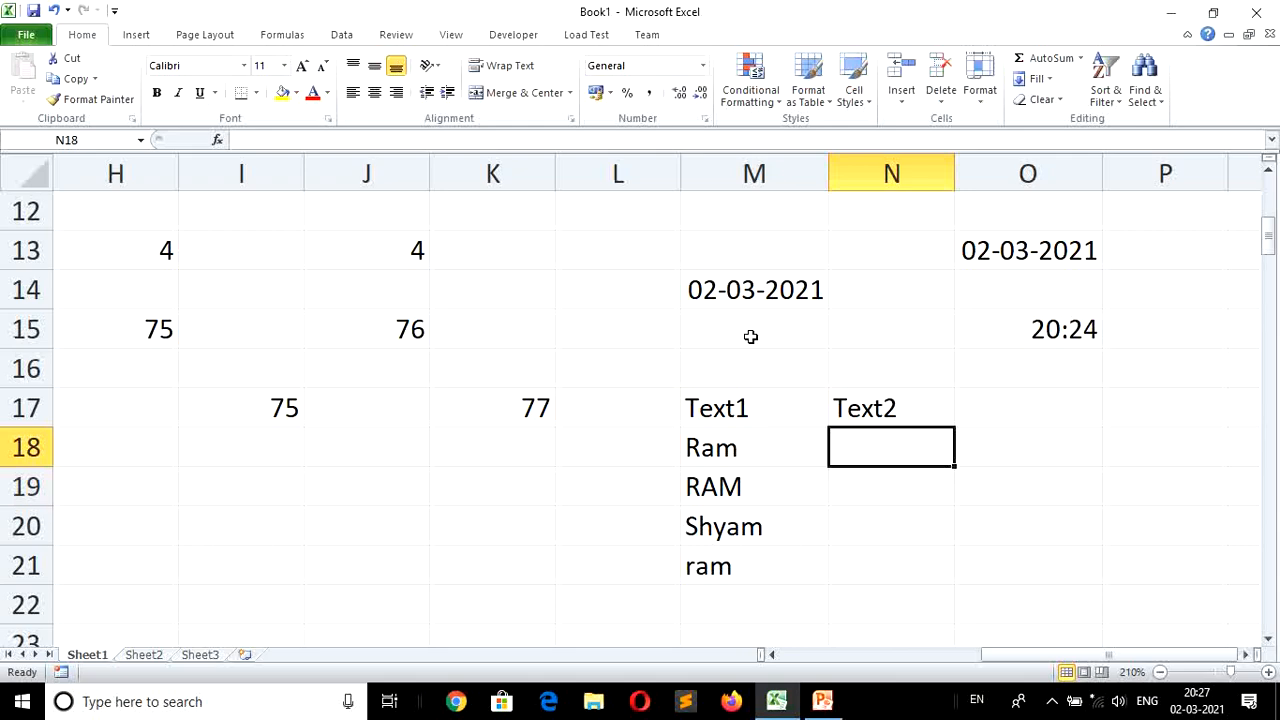
text(Ra)
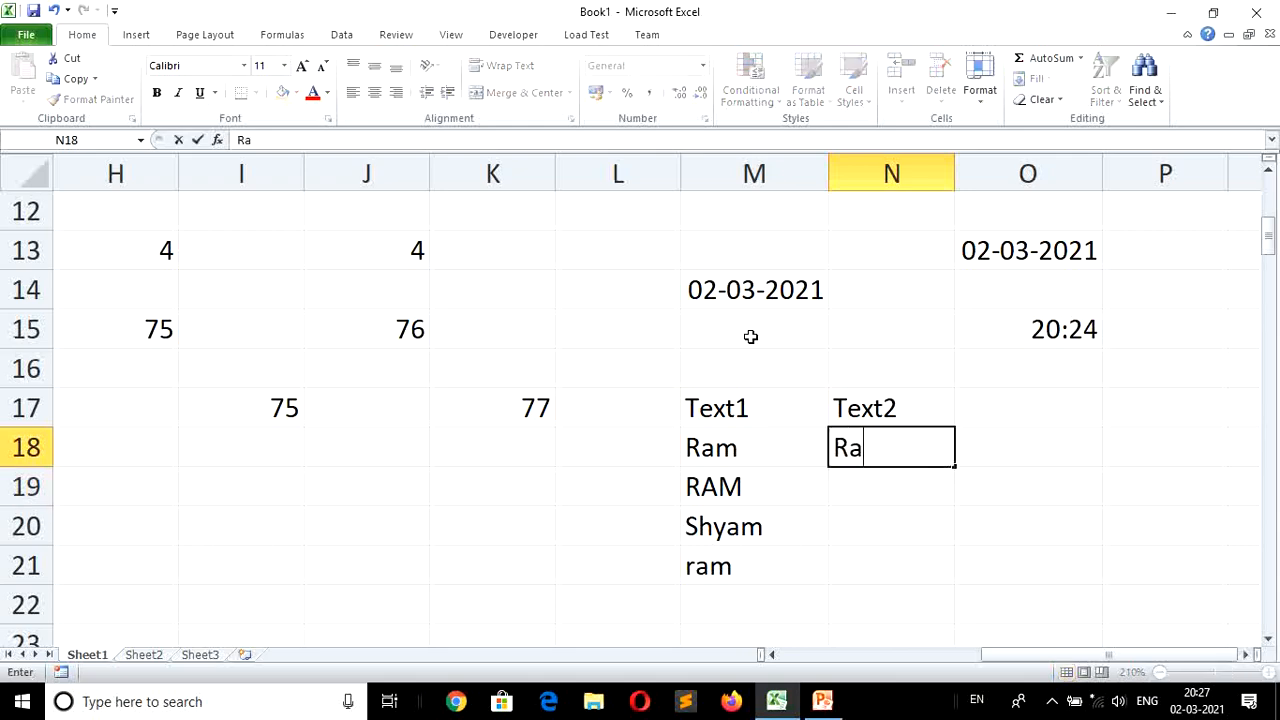
text(m)
key(Return)
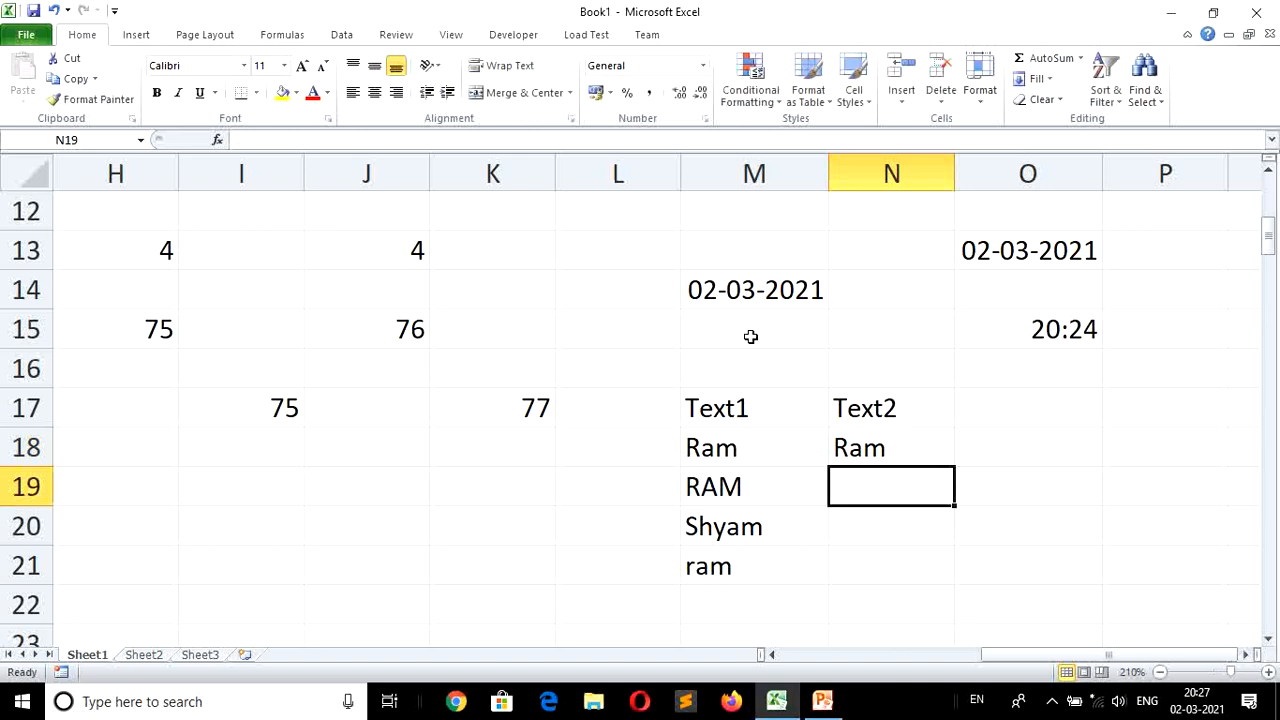
text(r)
key(Return)
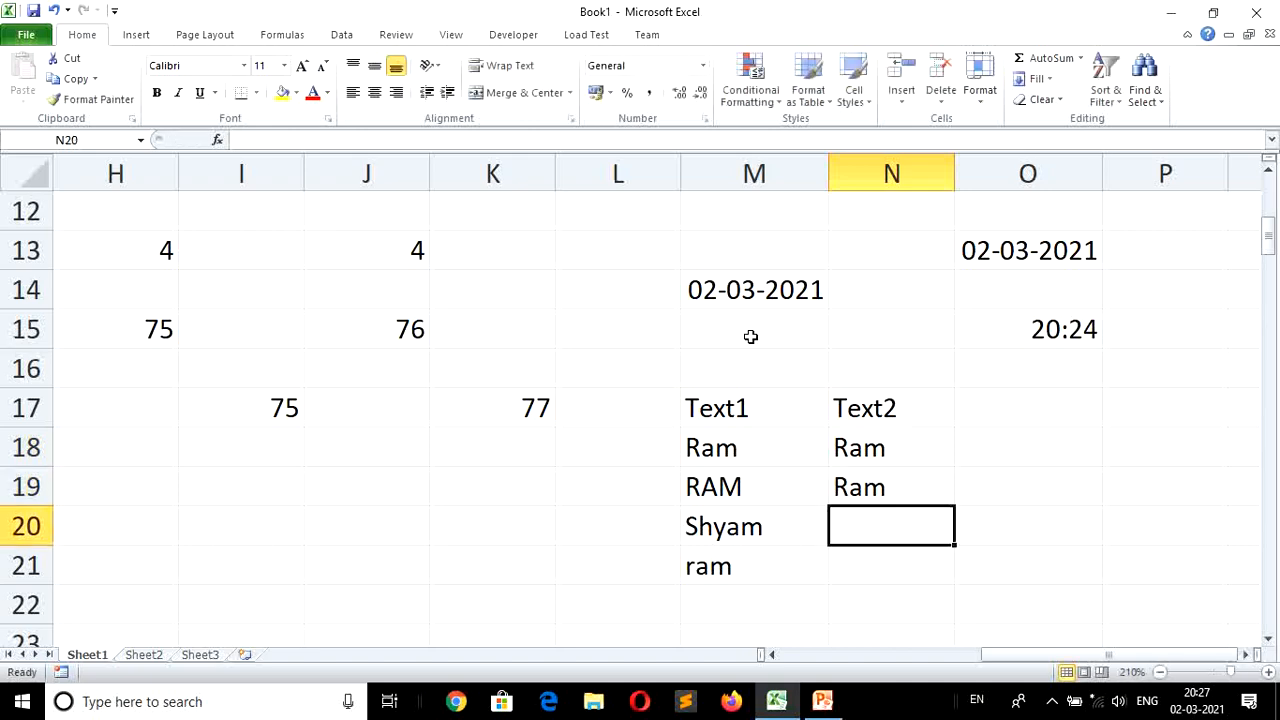
text(ram)
key(Return)
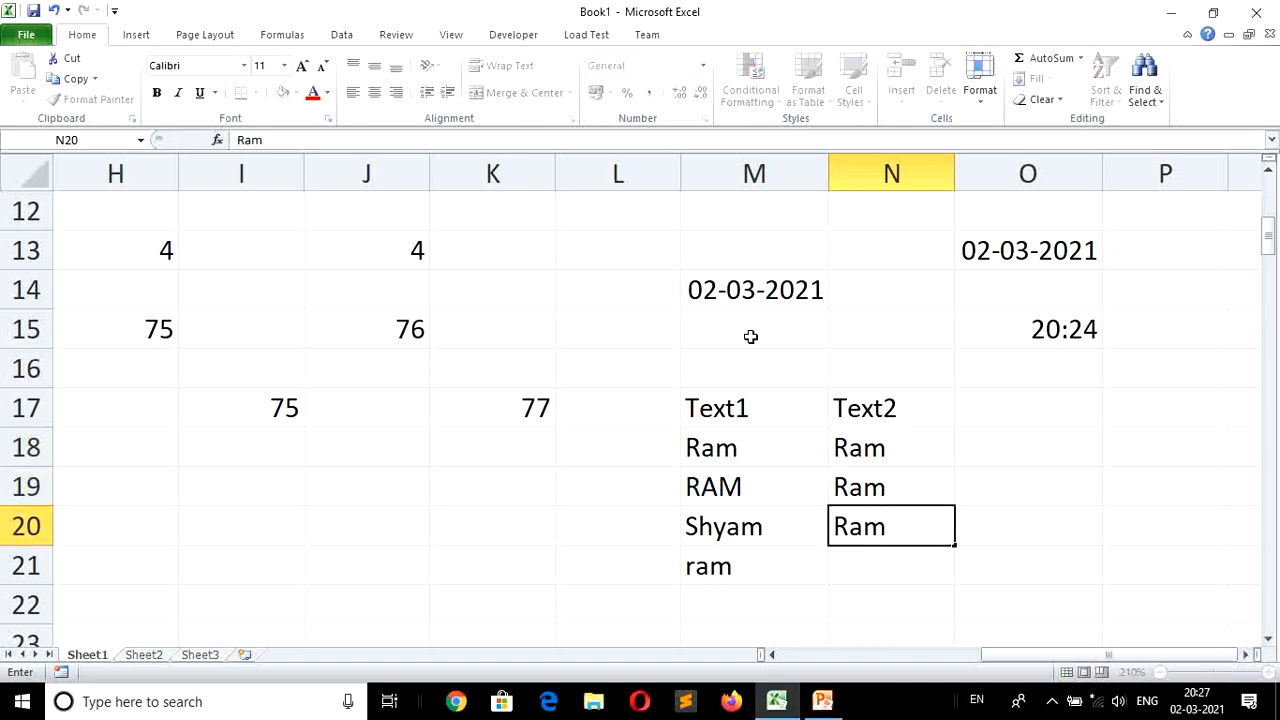
text(ram)
key(Return)
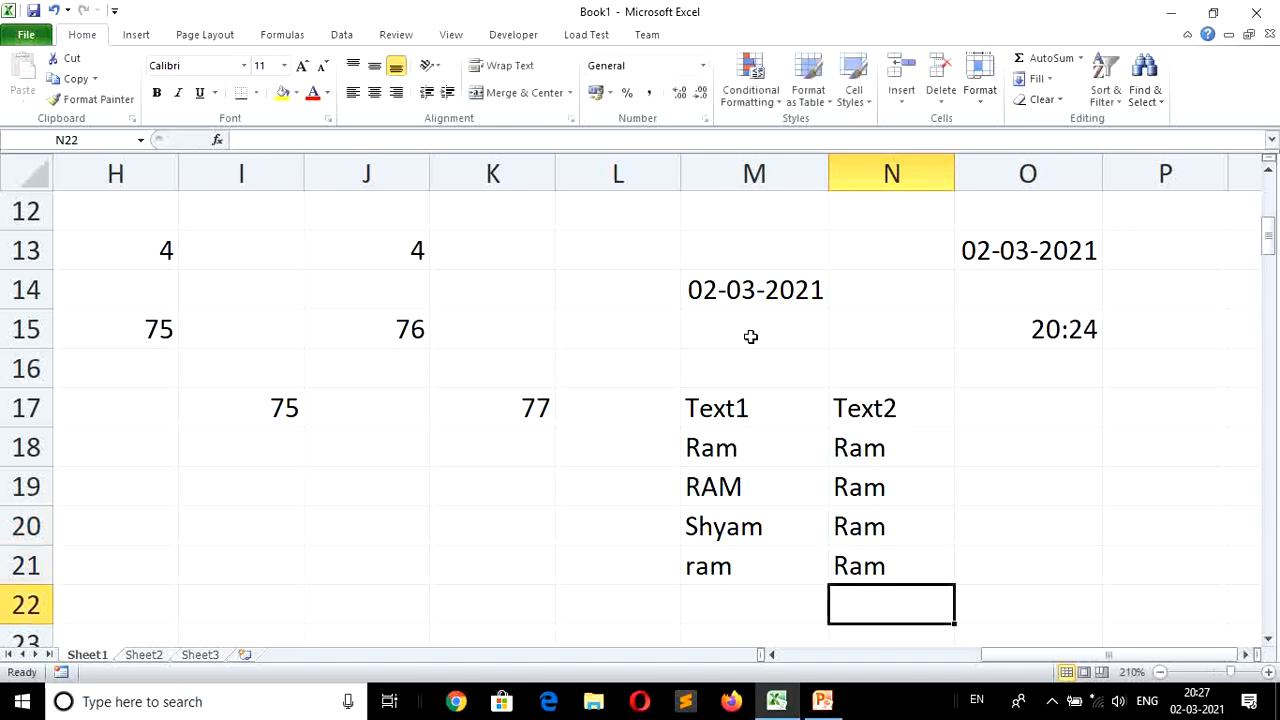
Enter an EXACT formula in O20 that compares the text in M20 with N20.
key(Right)
key(Up)
key(Up)
key(Up)
key(Up)
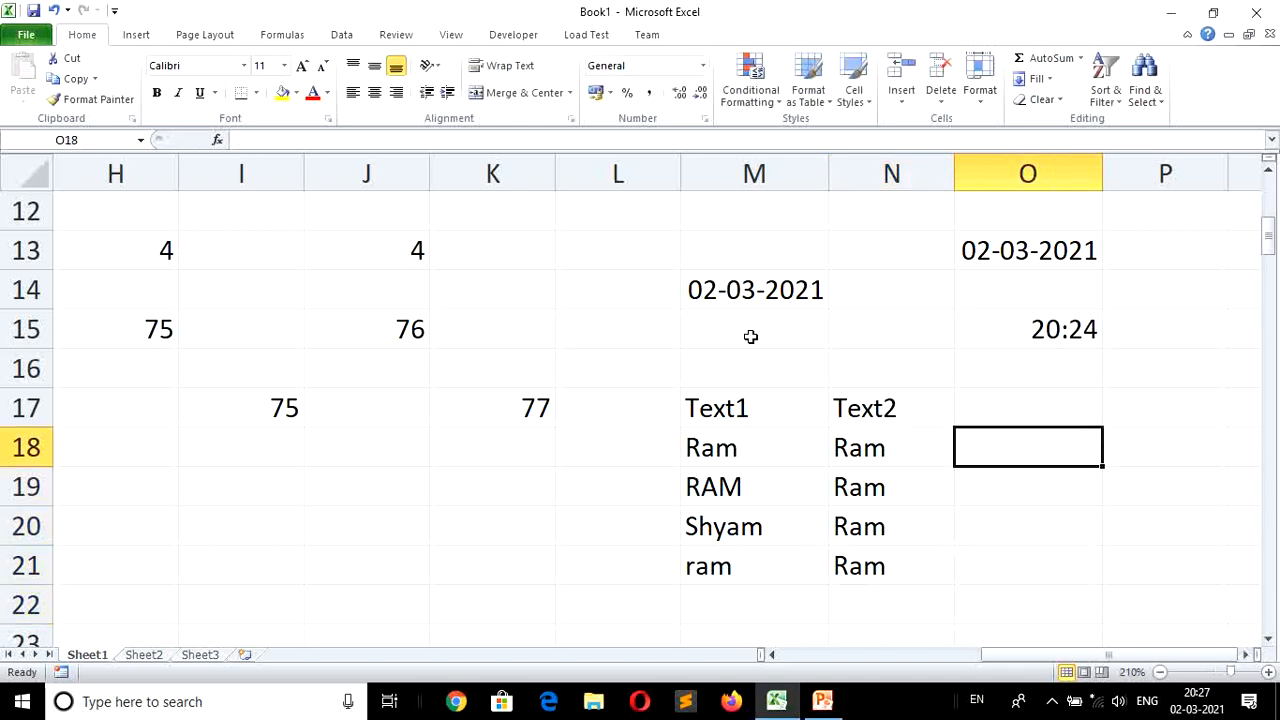
key(Down)
key(Down)
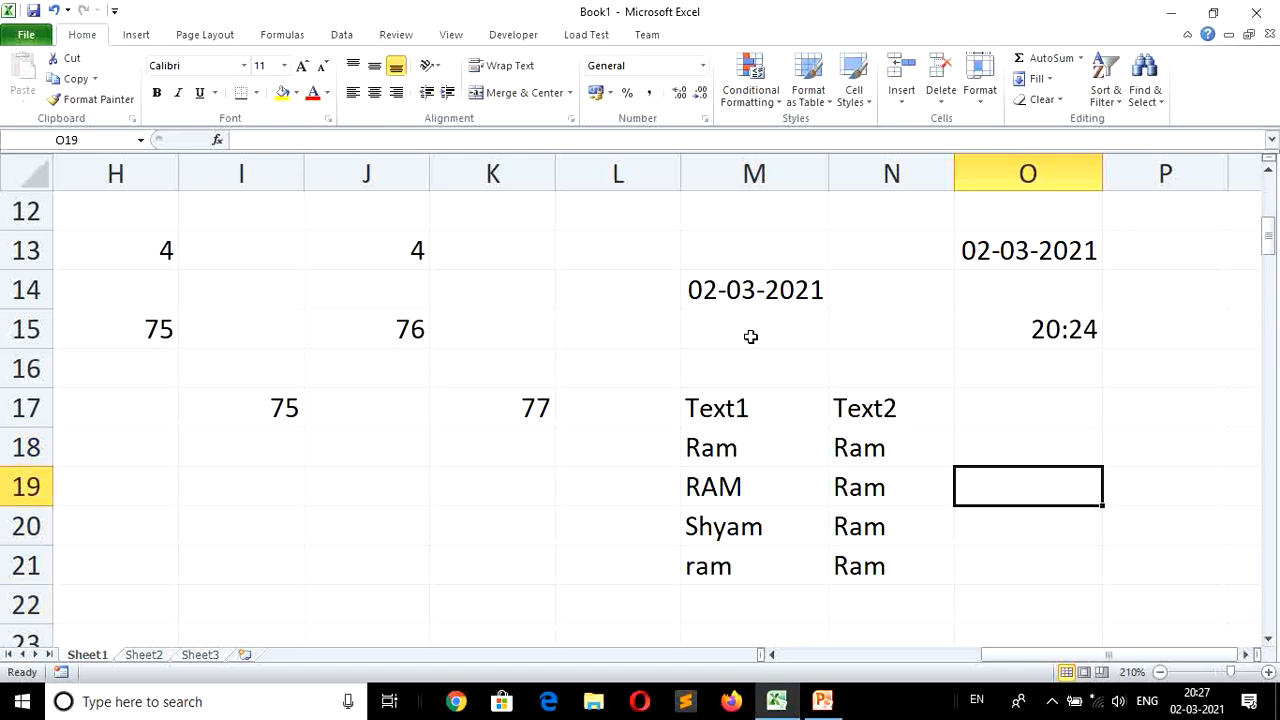
text(=)
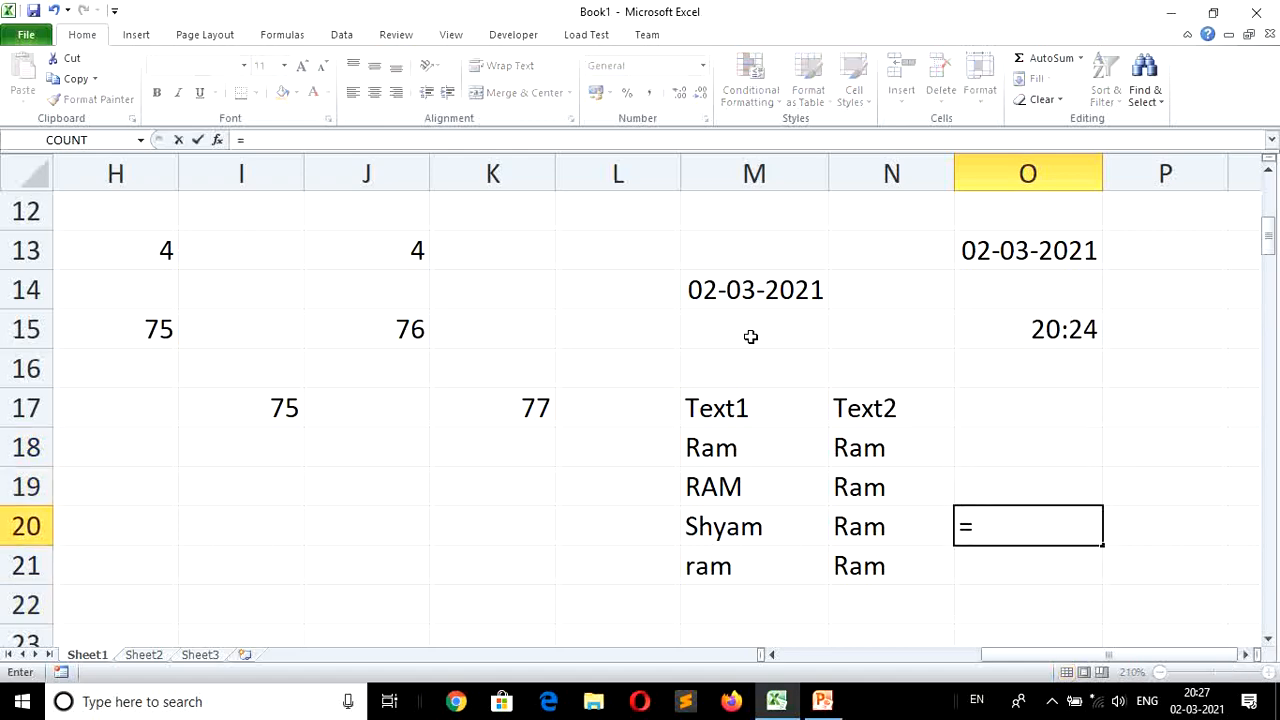
text(exa)
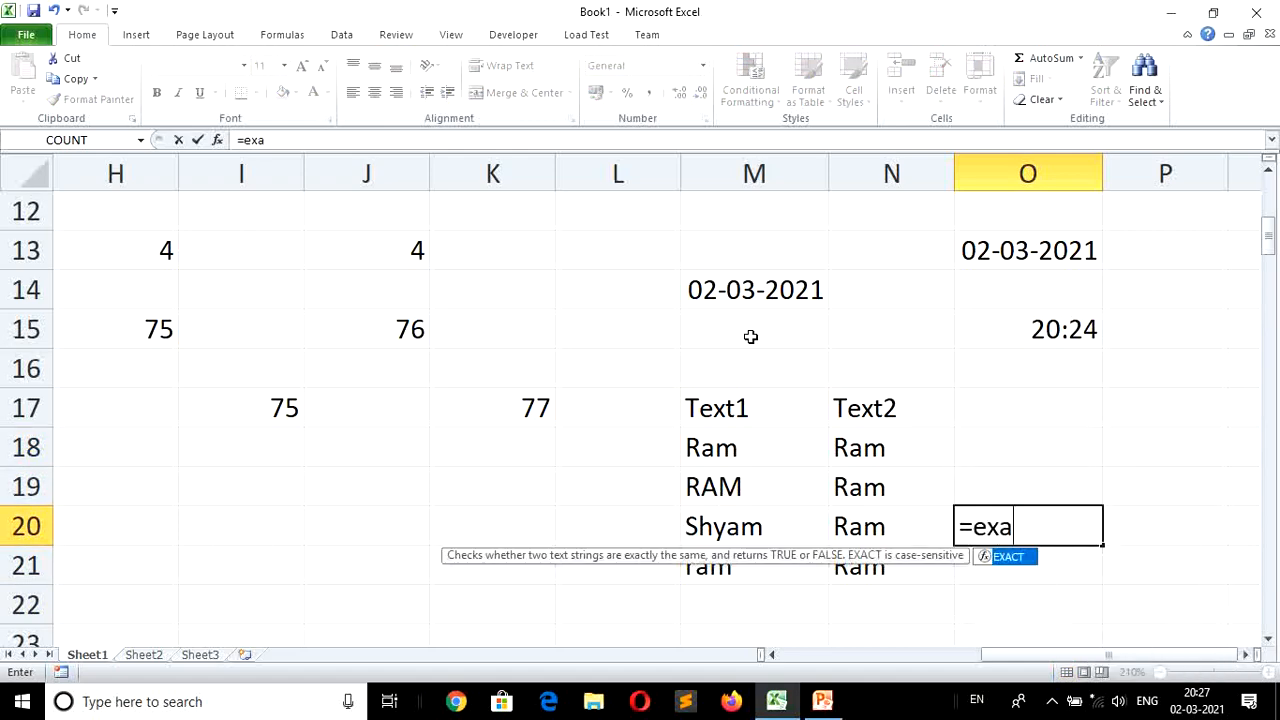
text(ct()
key(Left)
key(Left)
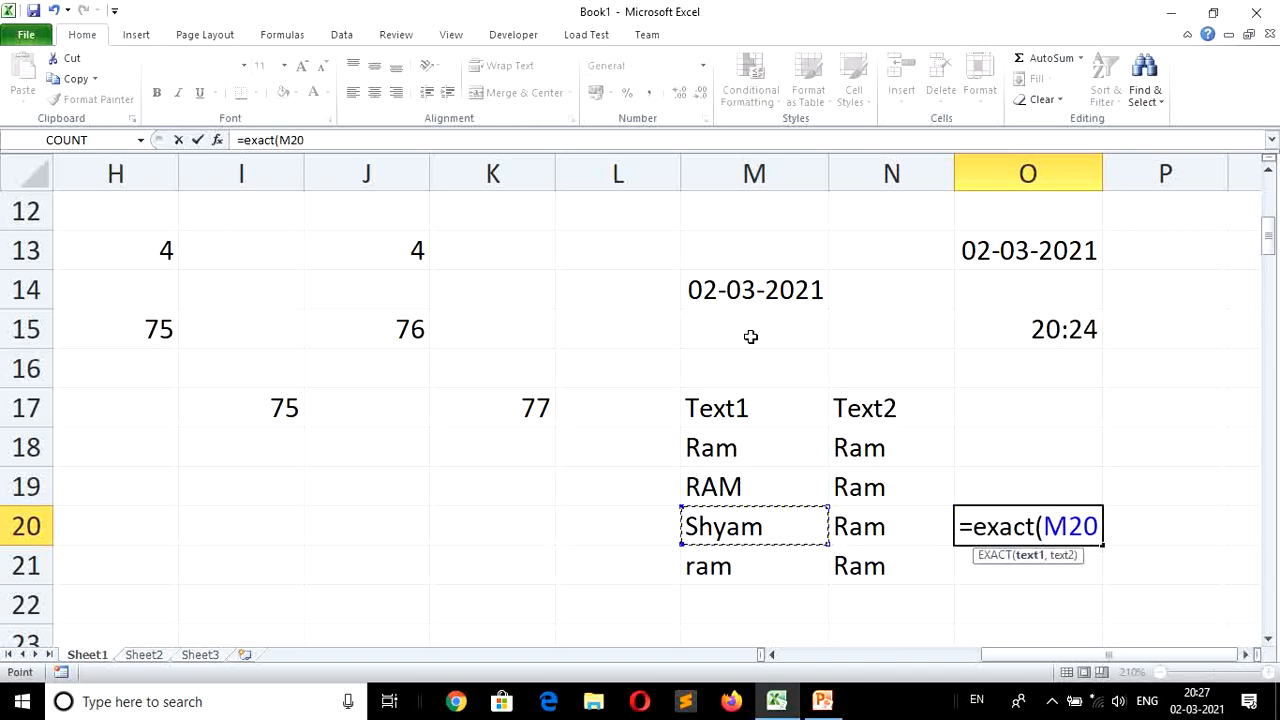
text(,)
key(Left)
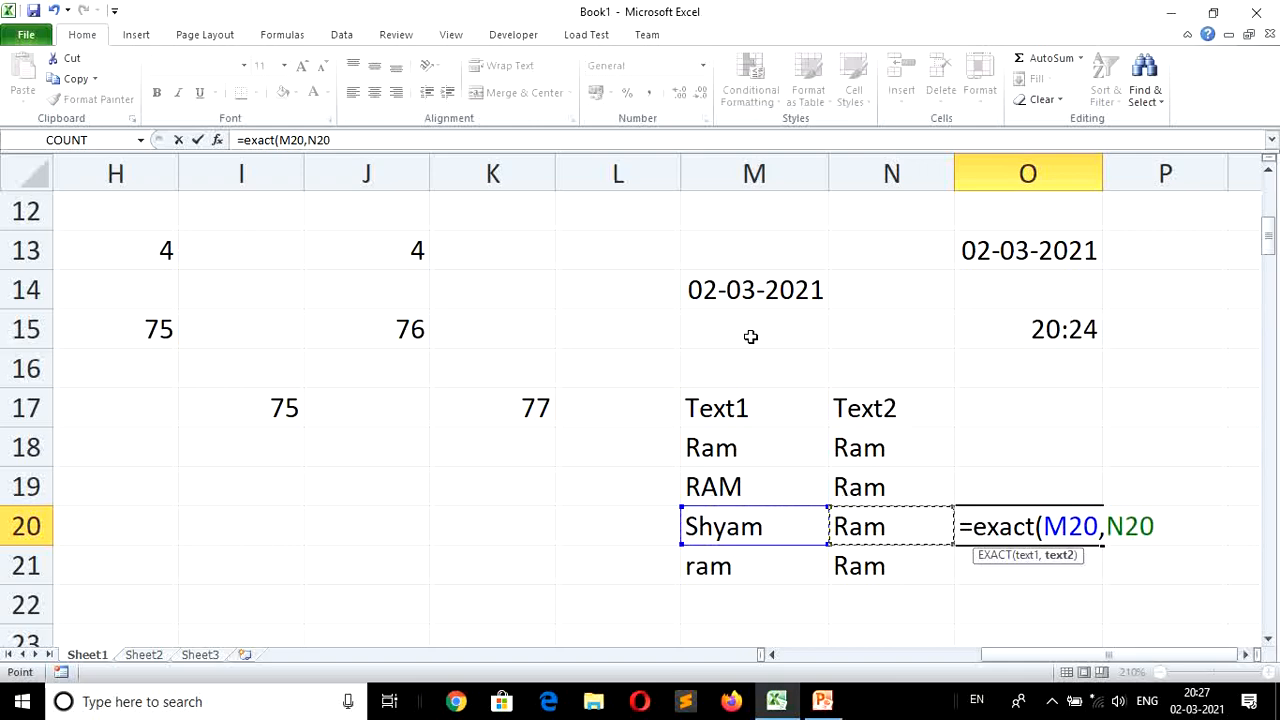
key(Return)
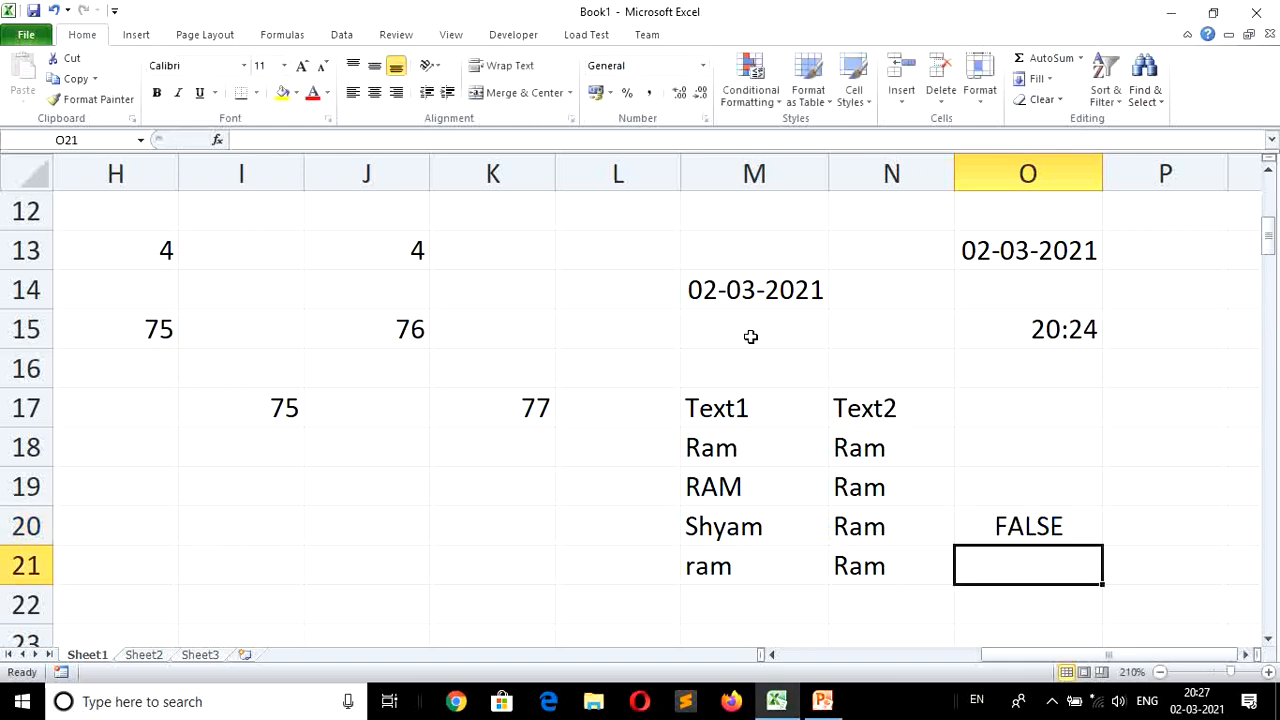
Fill the EXACT formula from O20 down to O21.
key(Up)
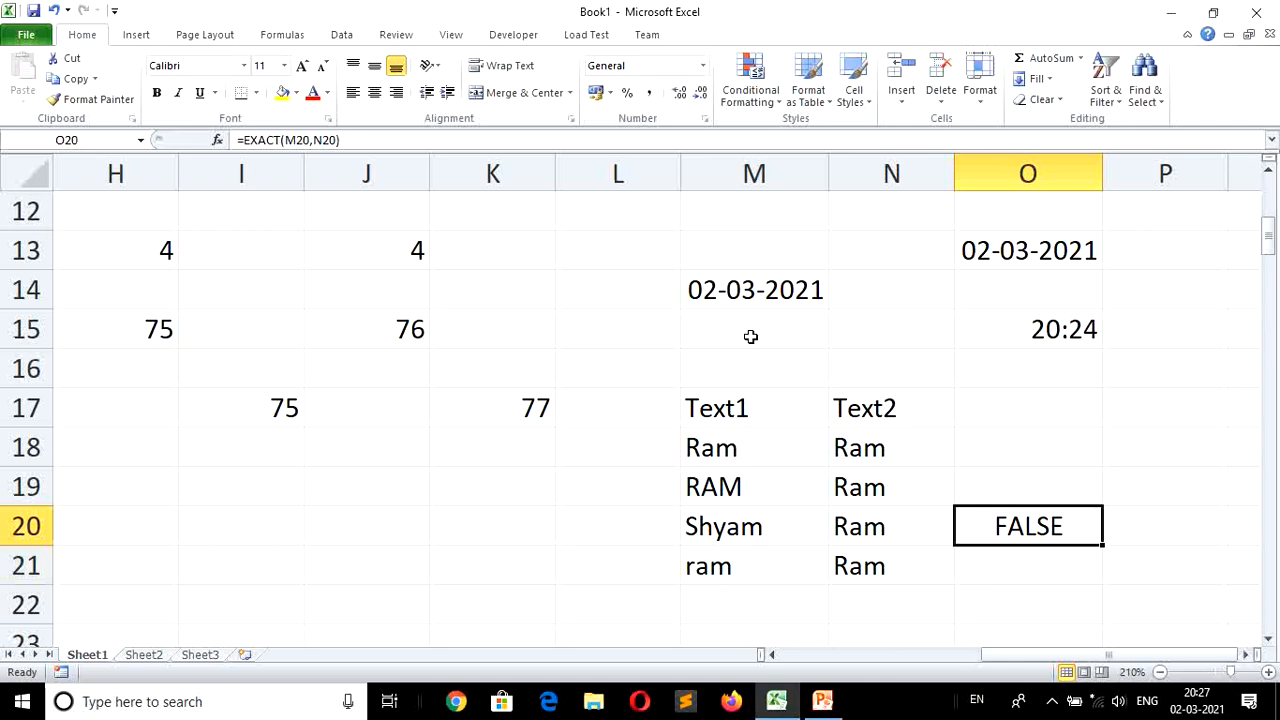
key(shift+Down)
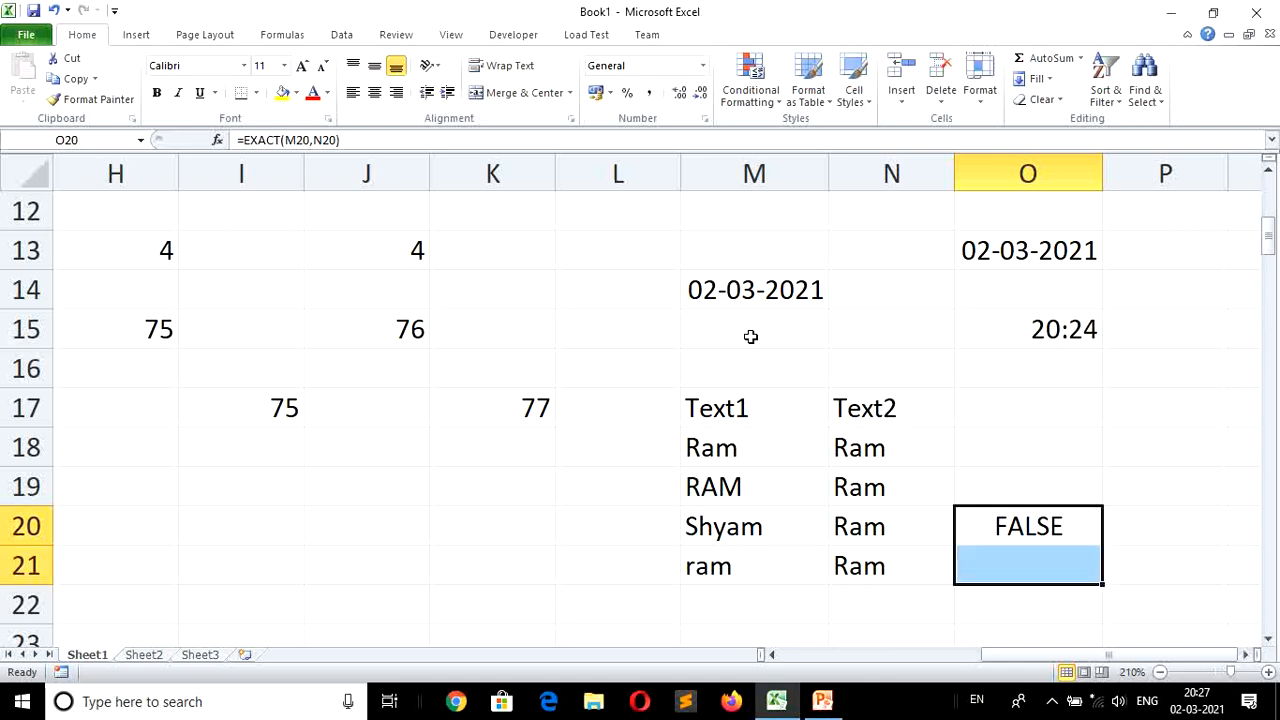
key(ctrl+d)
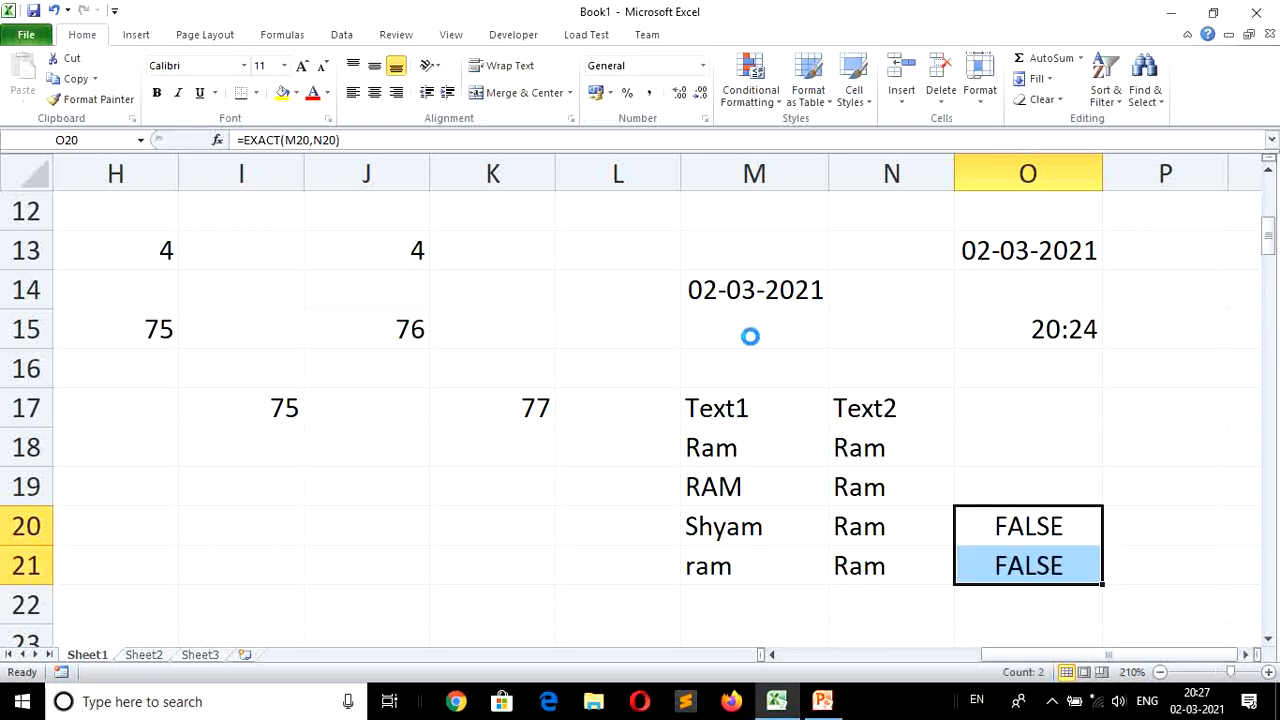
Enter an EXACT formula in O18 that compares the text in M18 with N18.
key(Up)
key(Up)
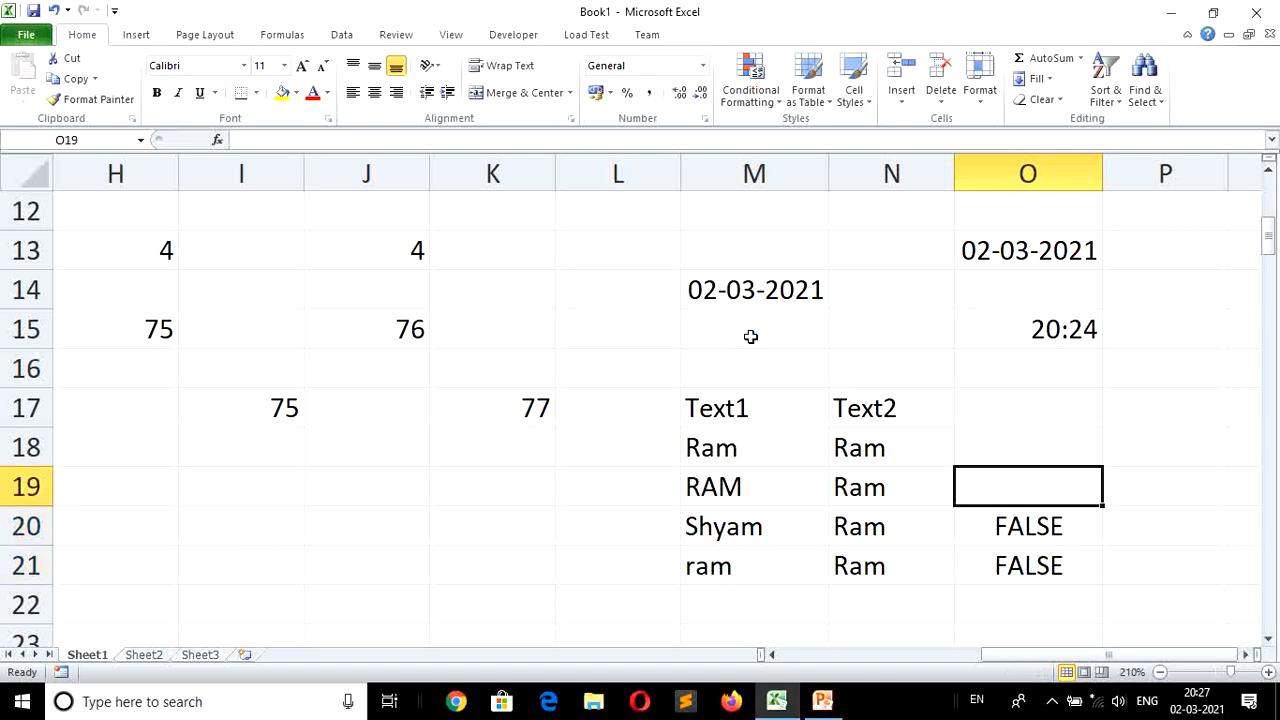
key(Up)
text(=)
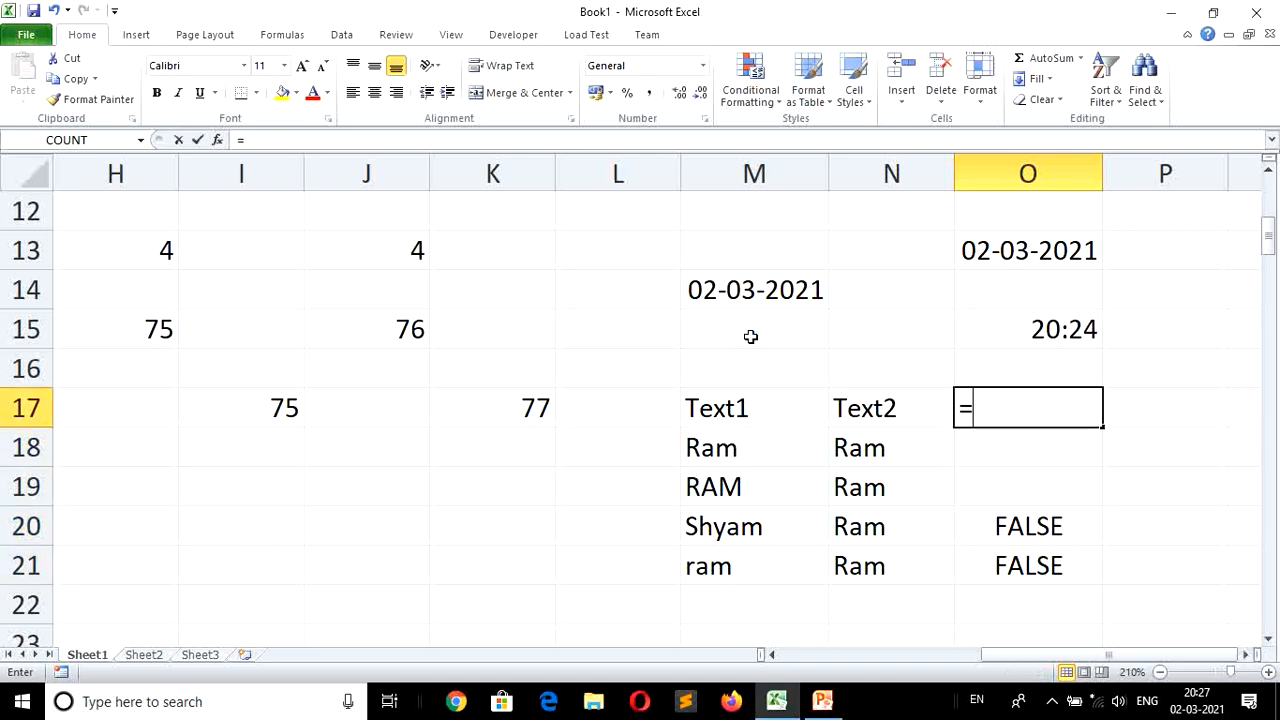
key(BackSpace)
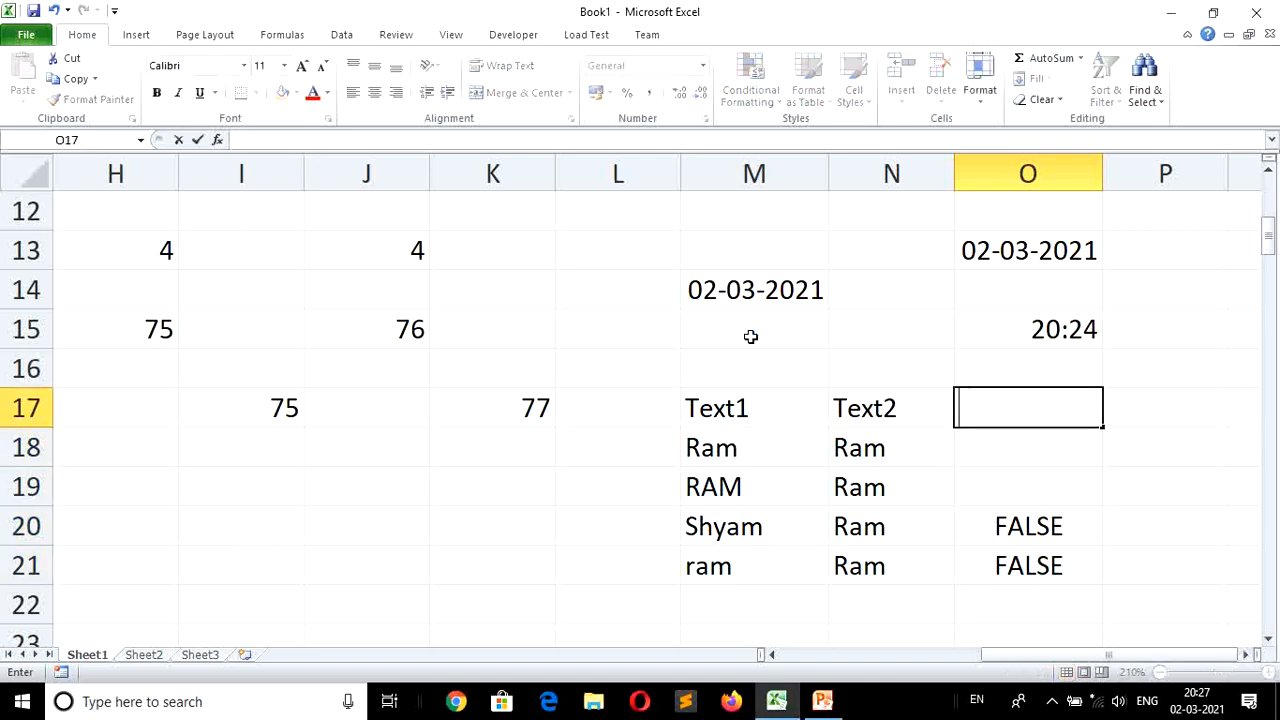
key(Return)
text(=)
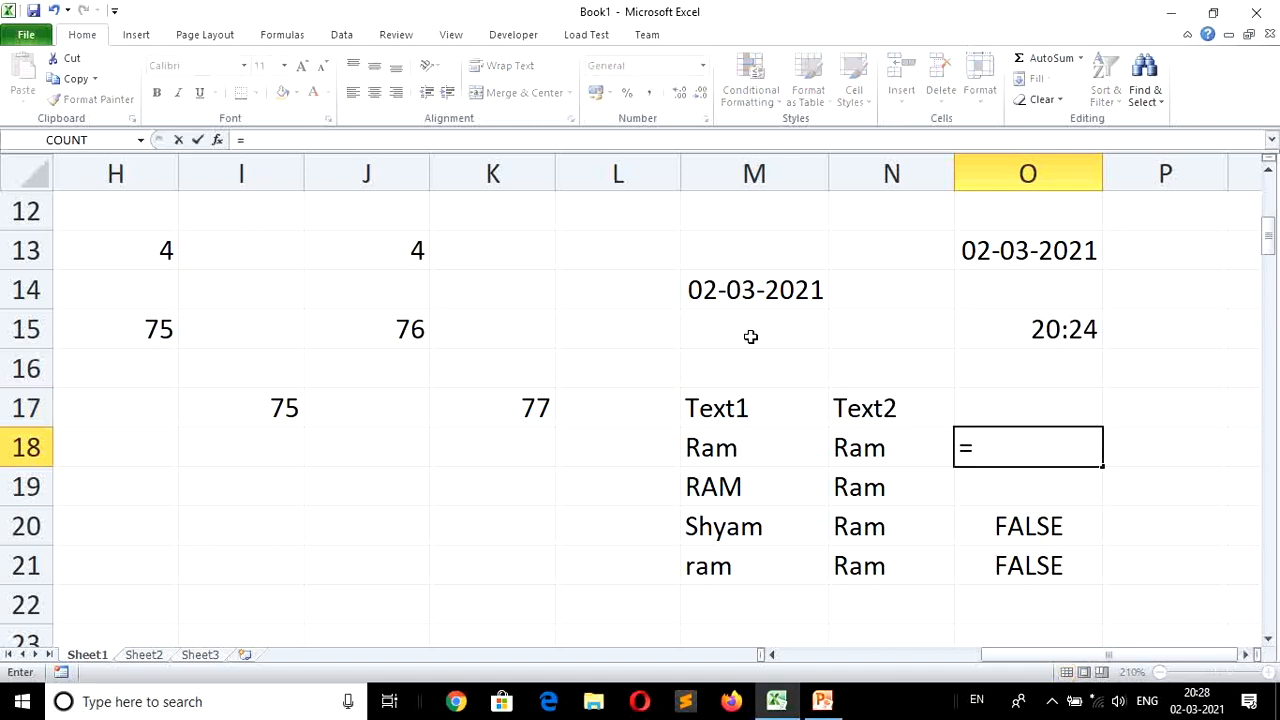
text(exact()
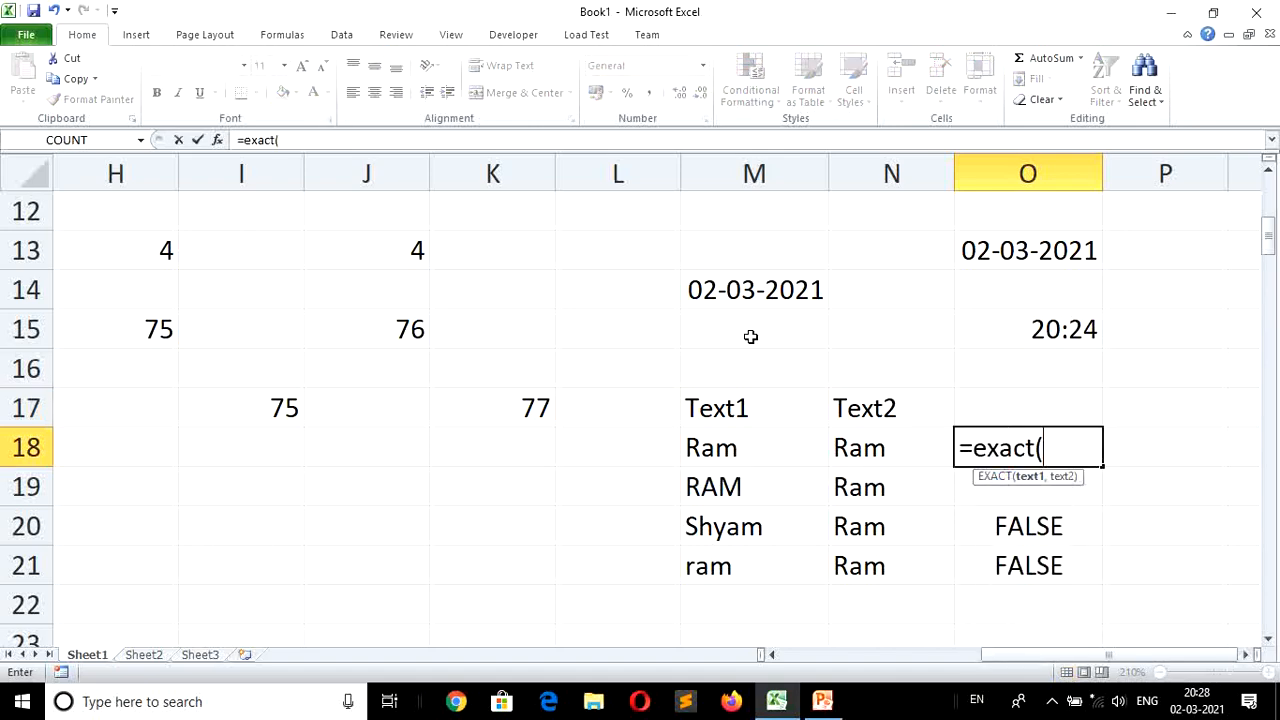
key(Left)
key(Left)
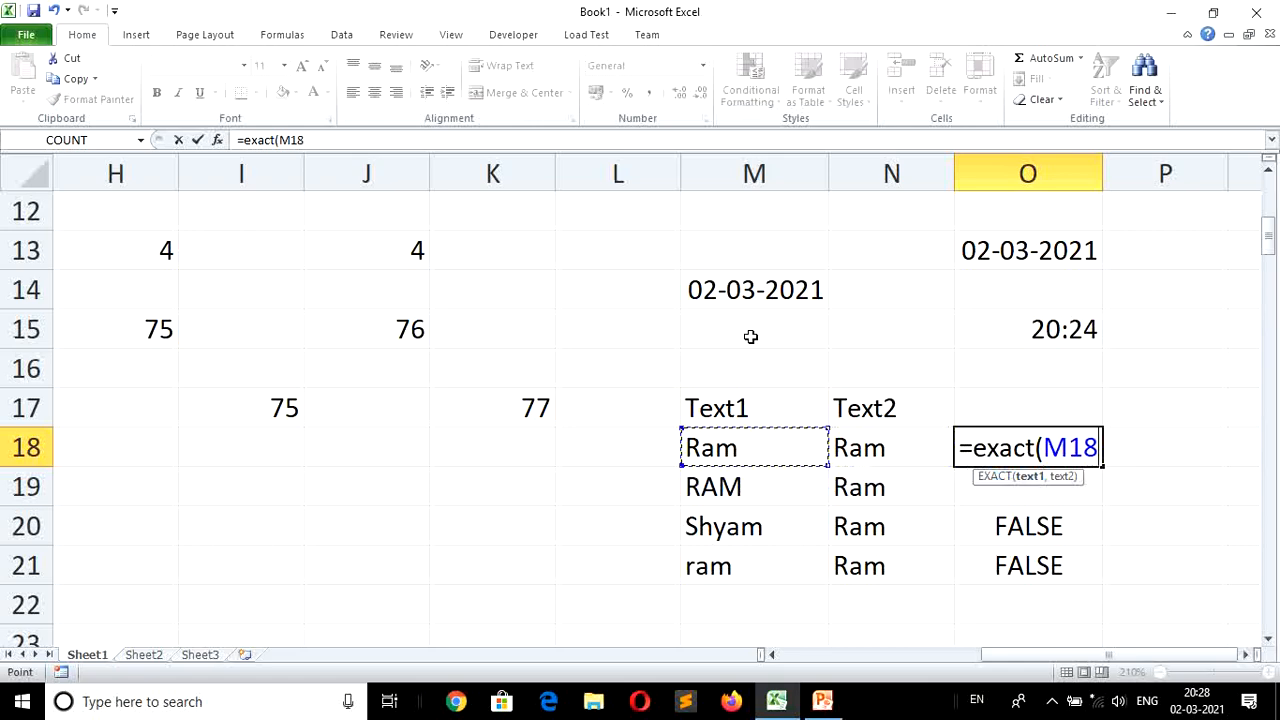
text(,)
key(Left)
key(Return)
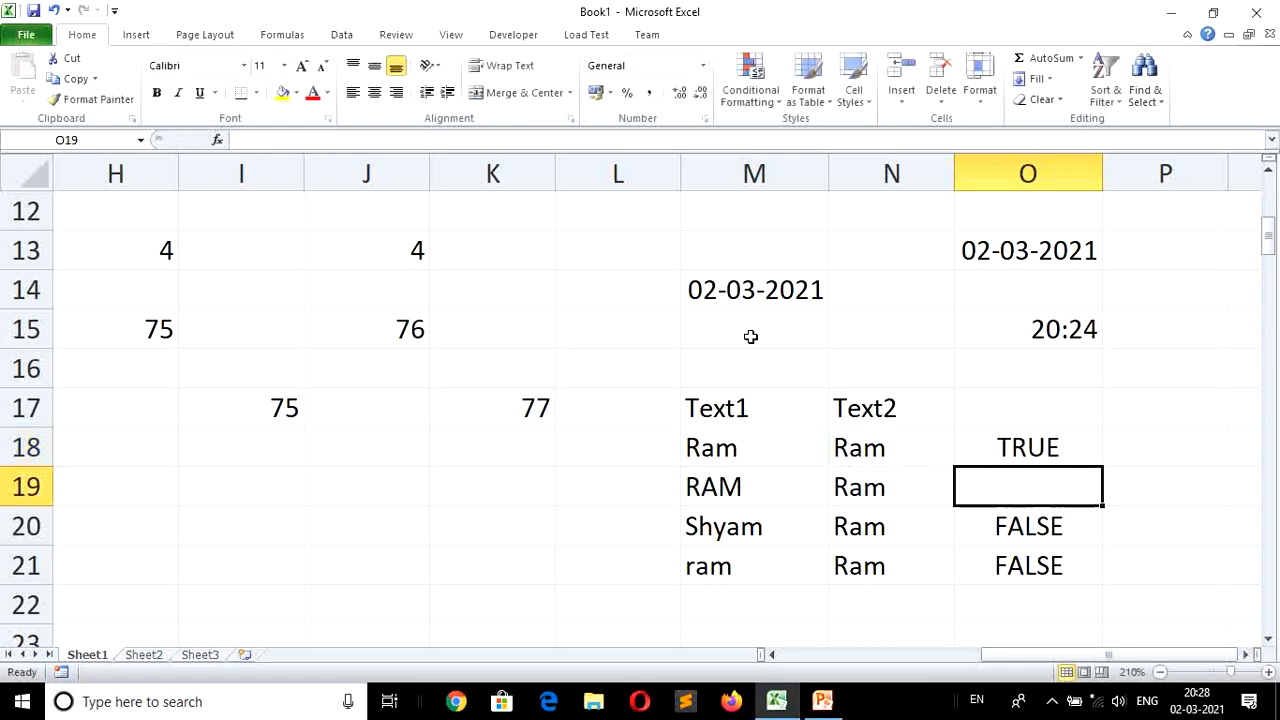
Enter an EXACT formula in O19 that compares the text in M19 with N19.
text(=)
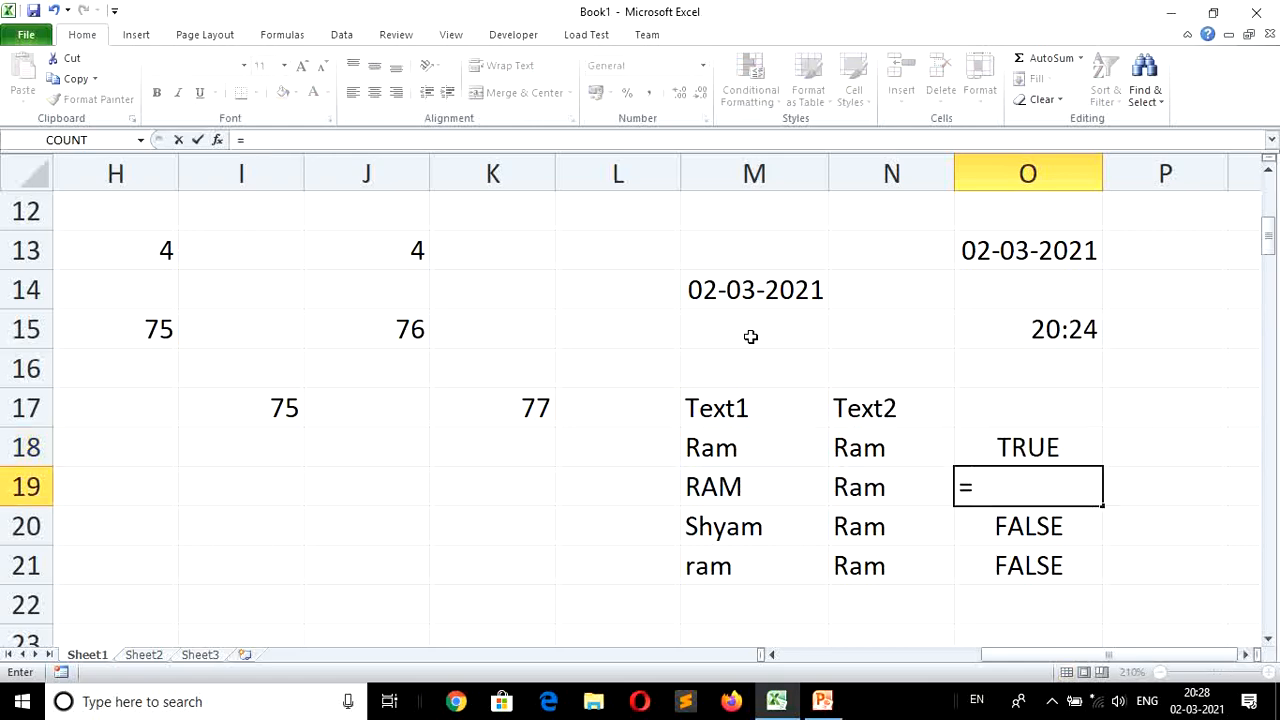
text(exact()
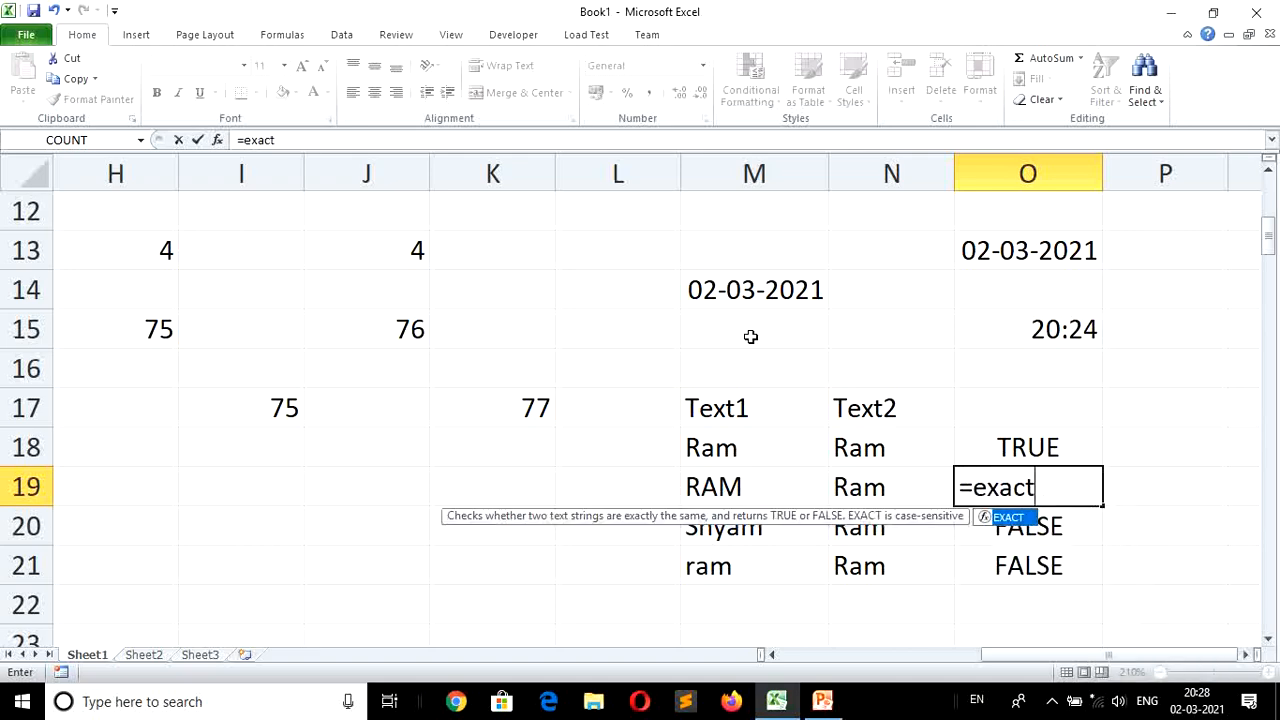
key(Left)
key(Left)
text(,)
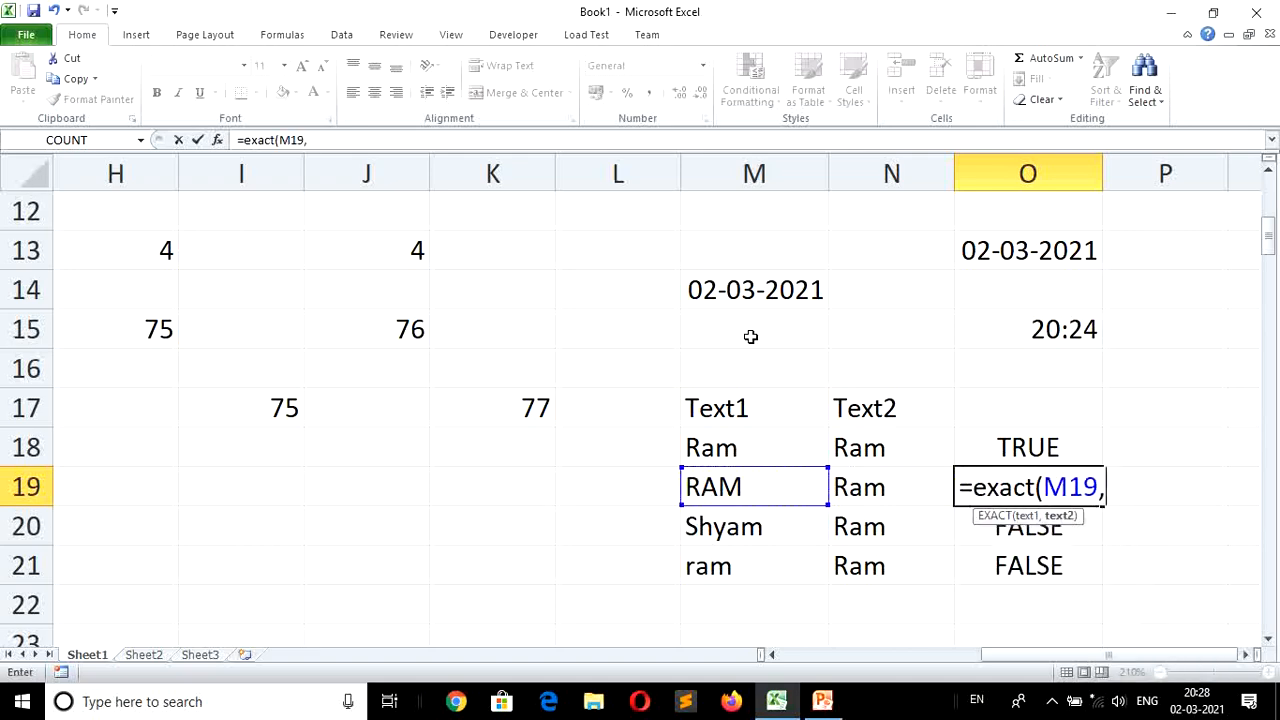
key(Left)
key(Return)
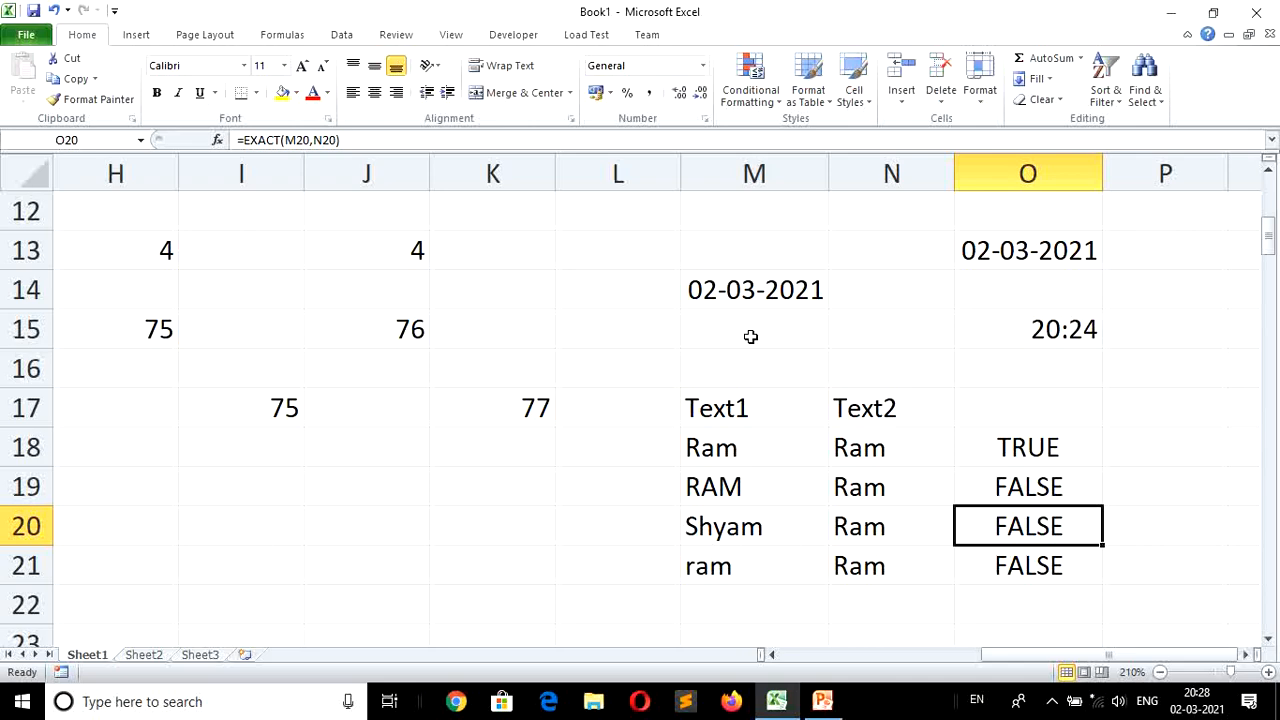
Replace the name in N19 with its all-uppercase form so it matches M19.
key(Up)
key(Up)
key(Left)
key(Left)
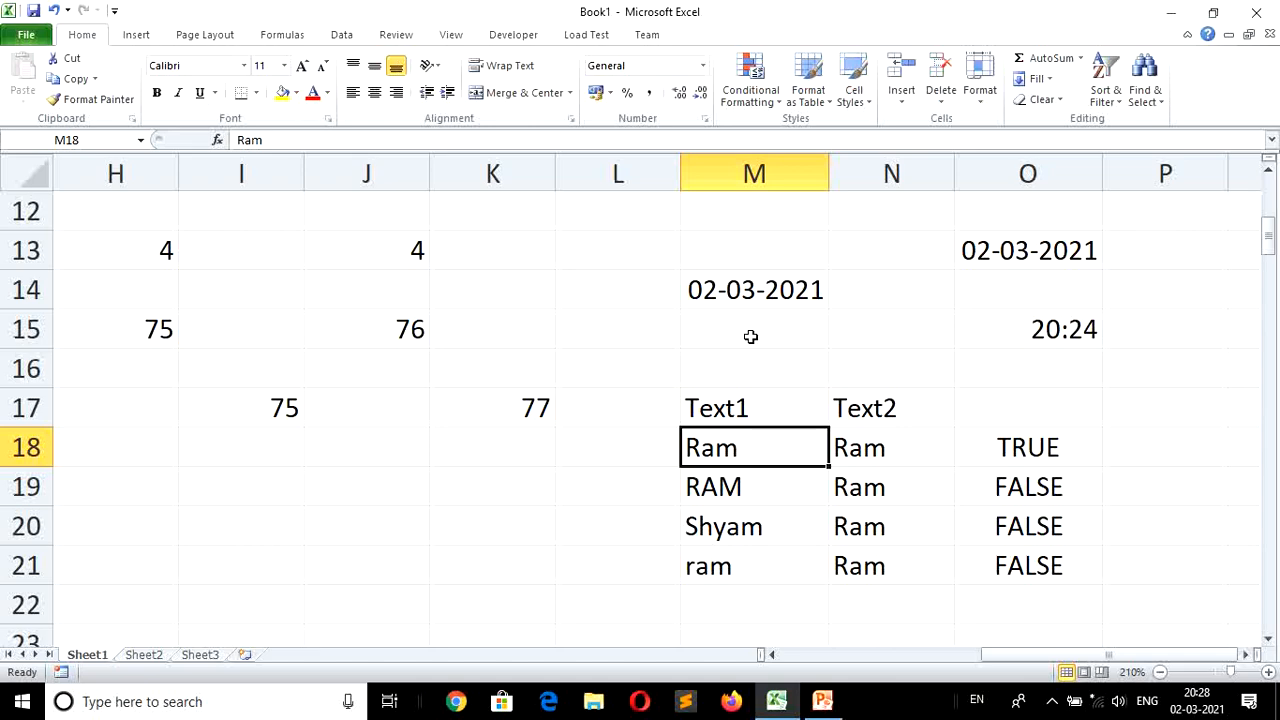
key(Right)
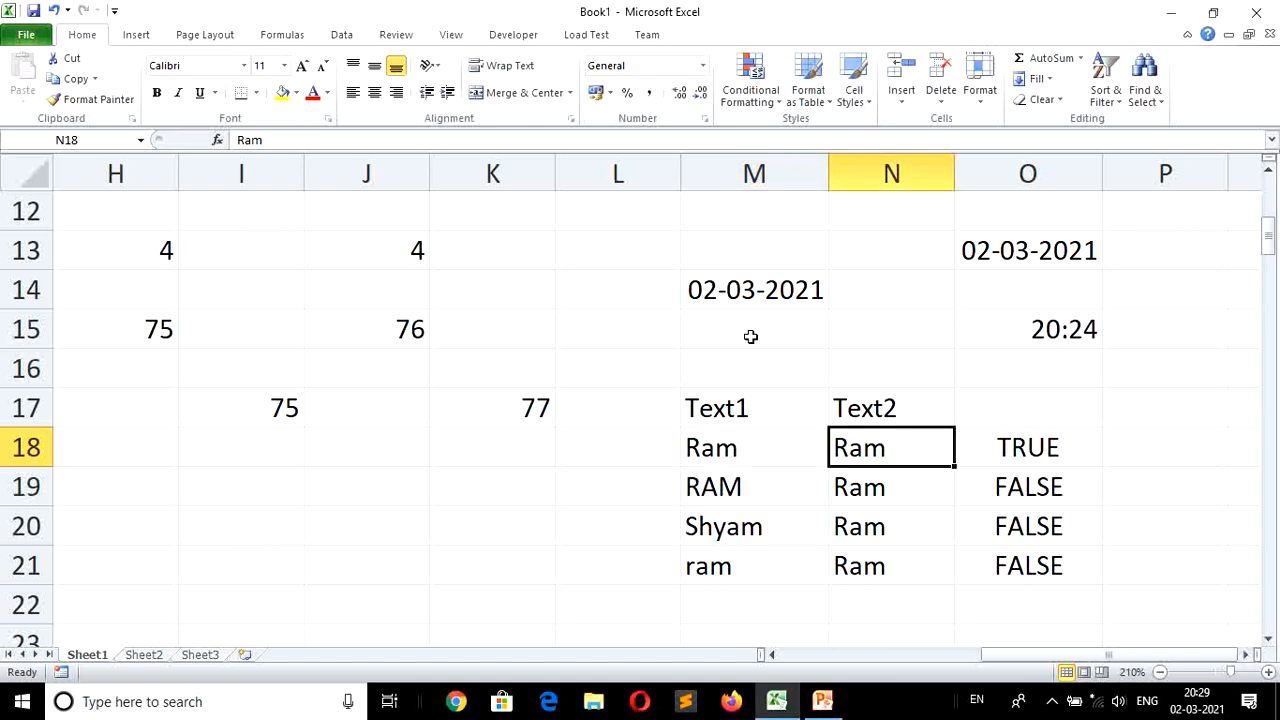
key(Down)
text(RAM)
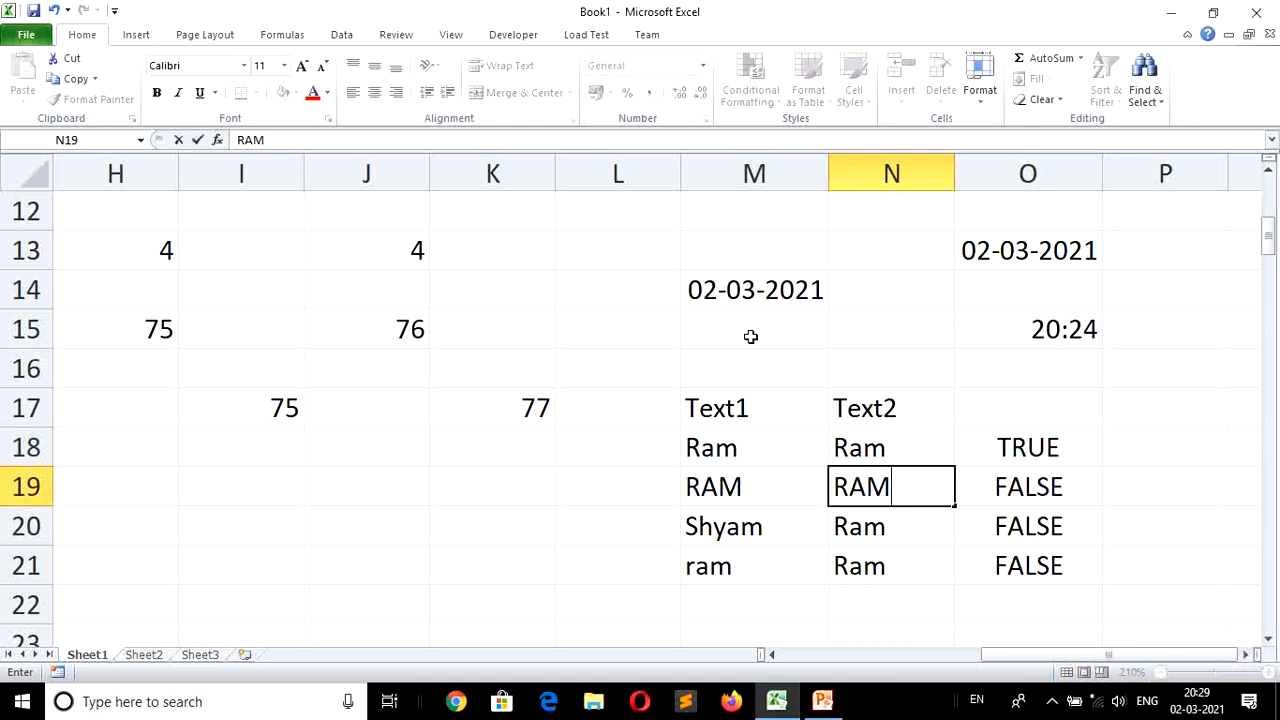
key(Return)
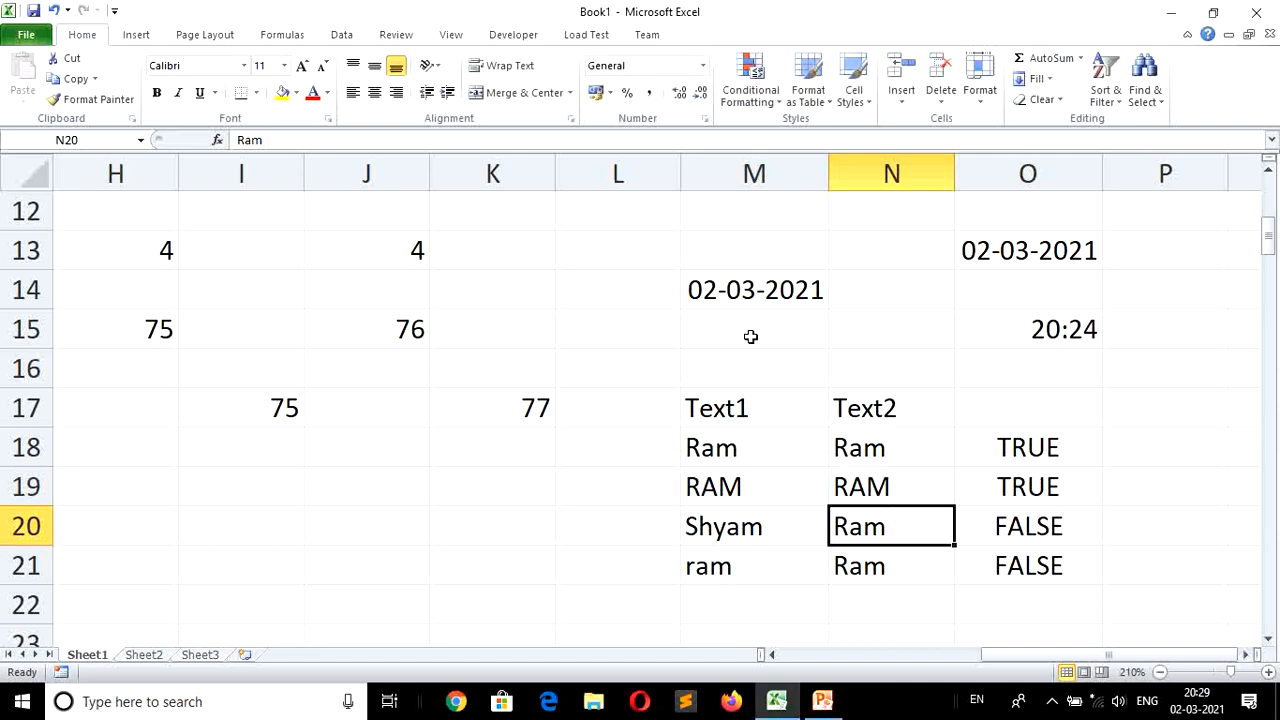
Replace the name in N21 with its all-lowercase form so it matches M21.
key(Down)
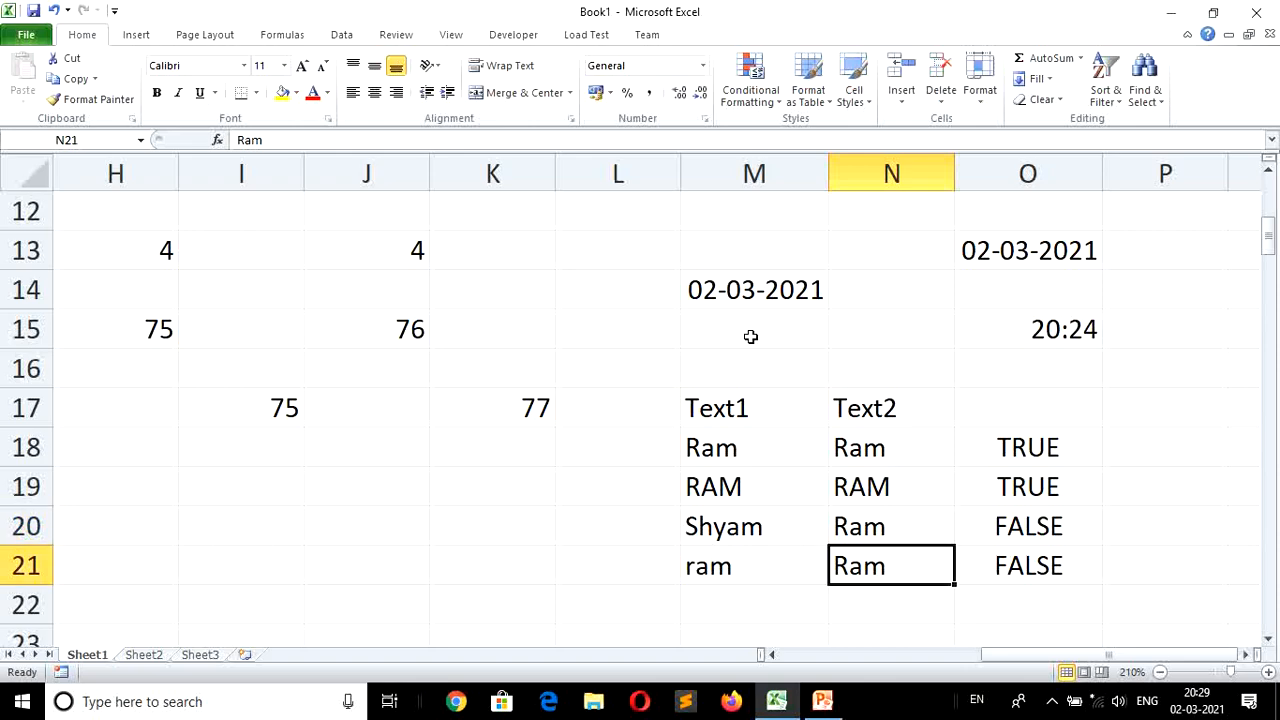
key(Left)
key(Right)
key(F2)
key(shift+Home)
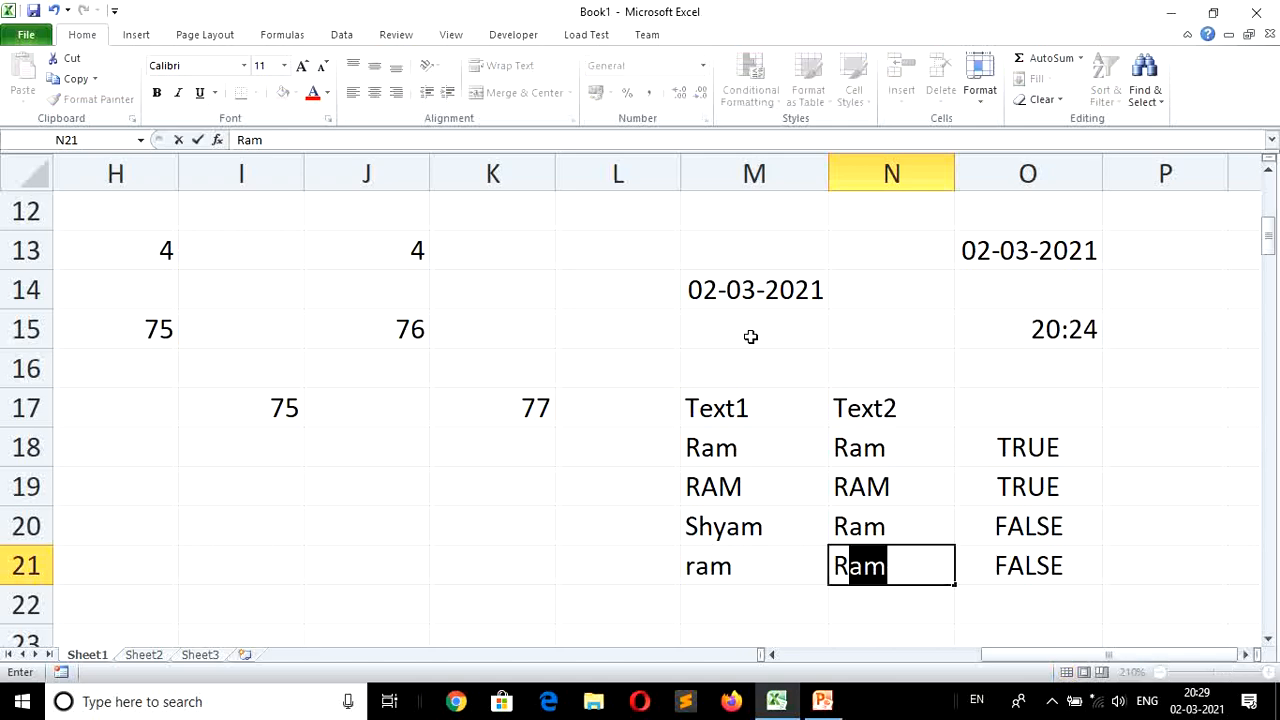
text(R)
key(BackSpace)
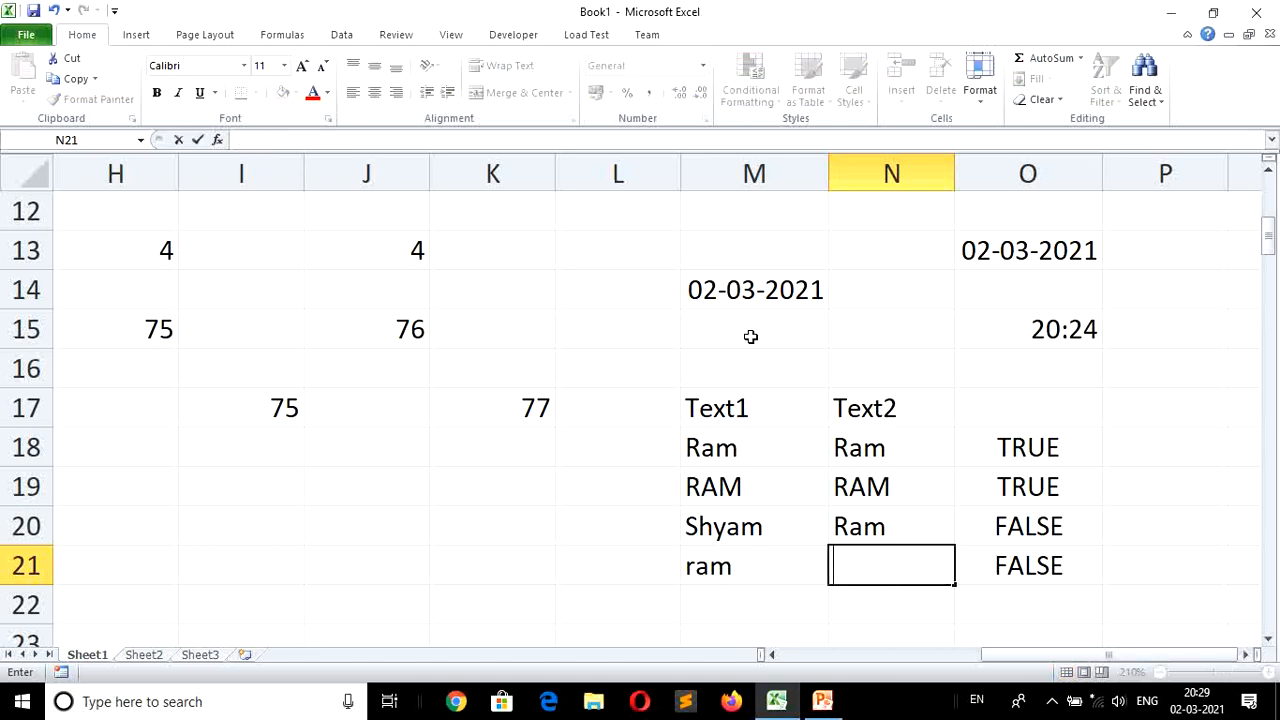
text(ram)
key(Return)
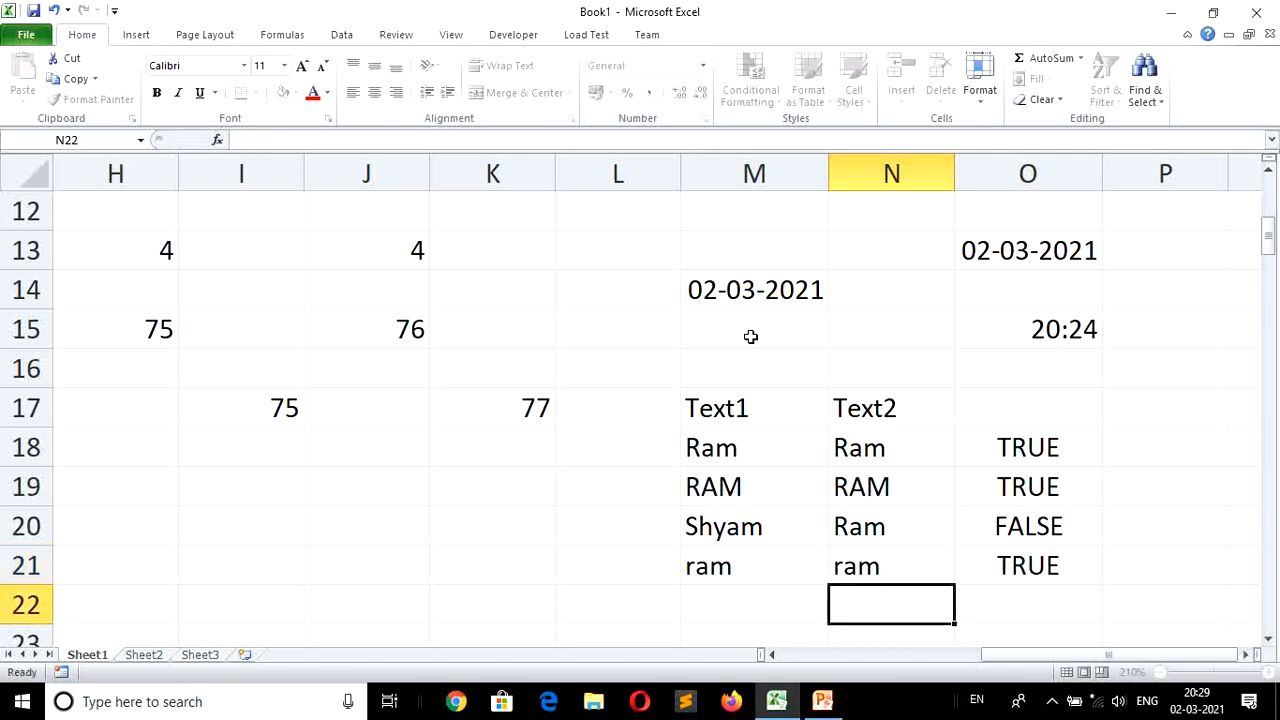
Clear the whole EXACT example, including headings, names and formulas, from M17:O21.
key(Up)
key(Up)
key(Up)
key(Up)
key(Up)
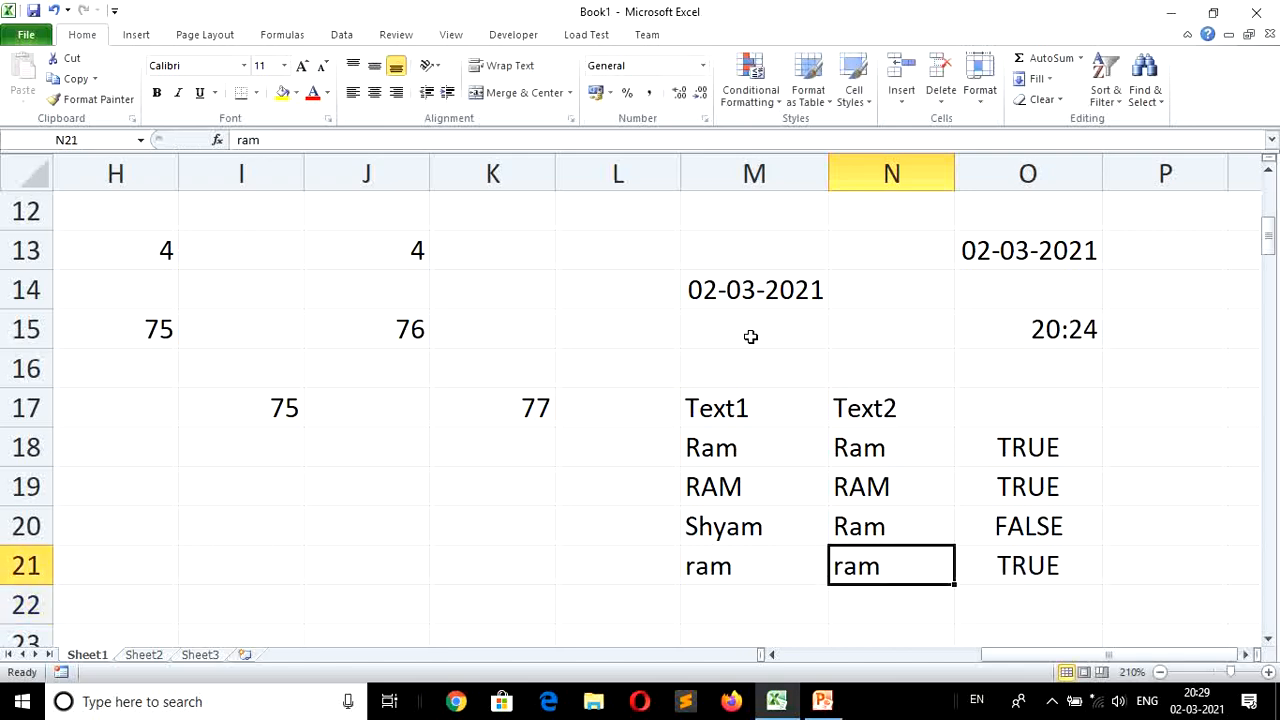
key(Left)
key(Left)
key(Right)
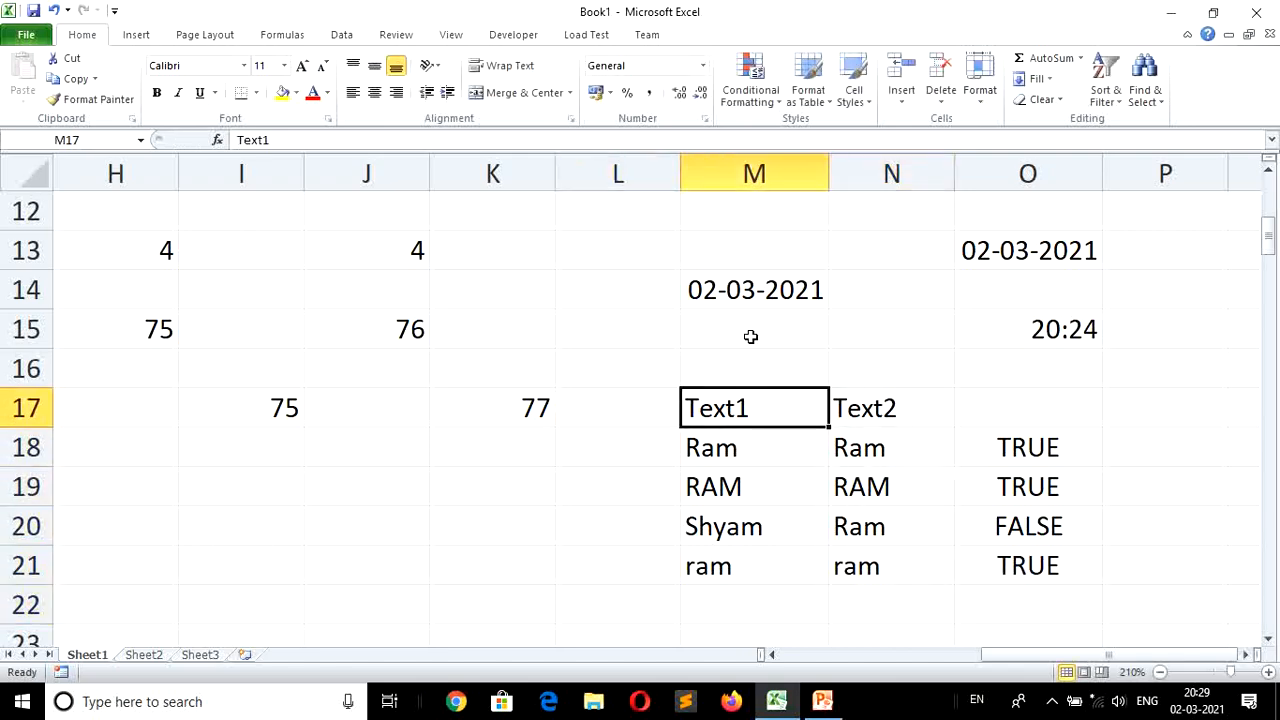
key(shift+Right)
key(shift+Right)
key(shift+Down)
key(shift+Down)
key(shift+Down)
key(shift+Down)
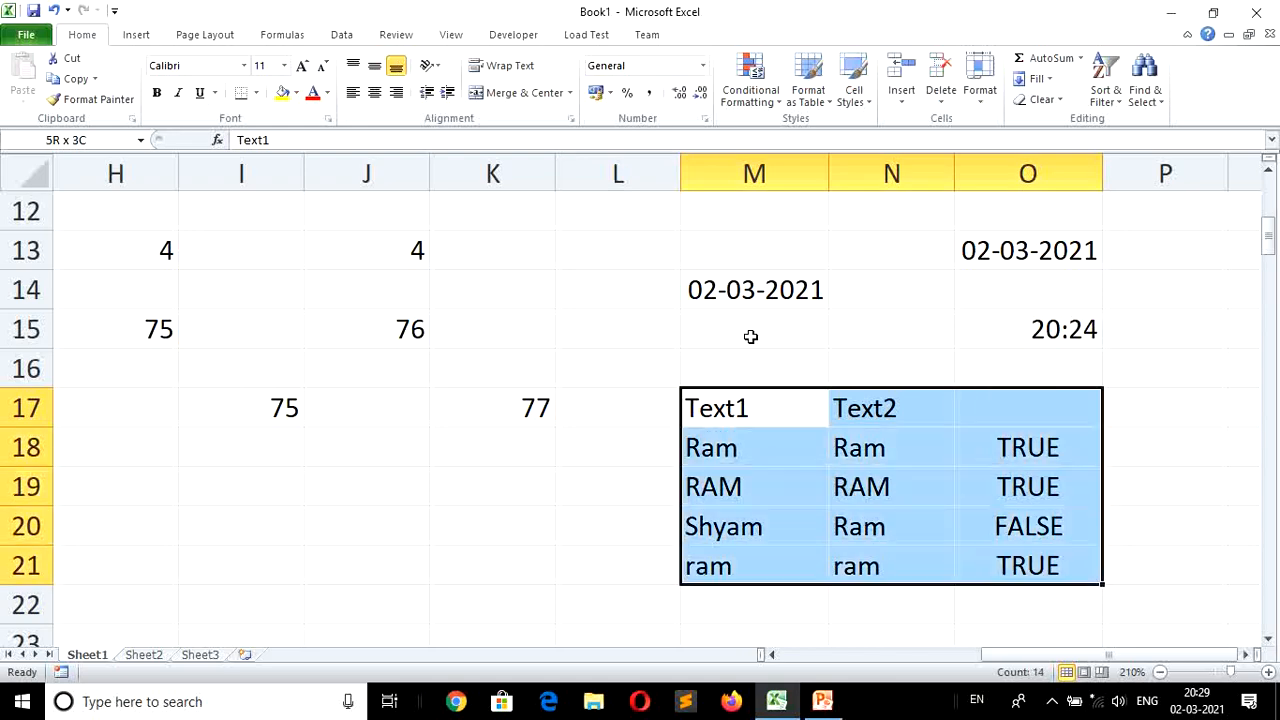
key(Delete)
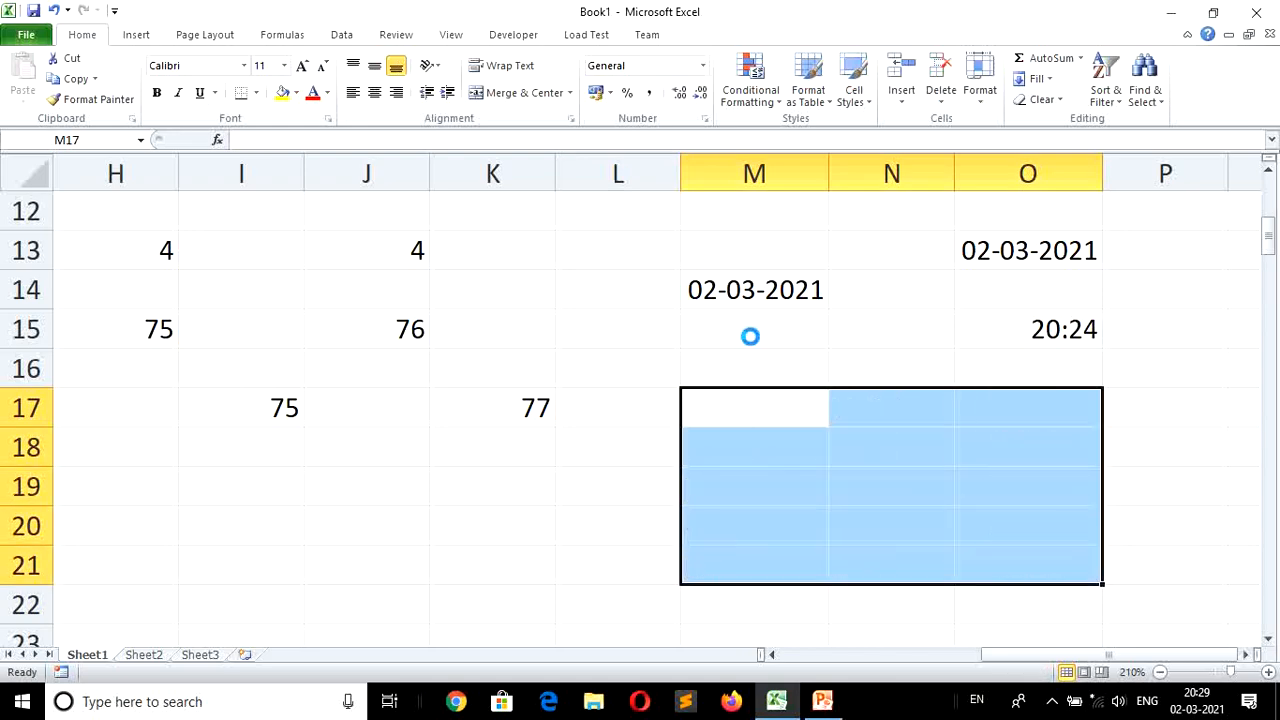
Examine the function list for the FACT entry that follows EXACT and its argument, and select H16 beside it.
key(Left)
key(Left)
key(Left)
key(Left)
key(Left)
key(Left)
key(Left)
key(Left)
key(Left)
key(Left)
key(Left)
key(Left)
key(Up)
key(Right)
key(Right)
key(Right)
key(Right)
key(Right)
key(Right)
key(Right)
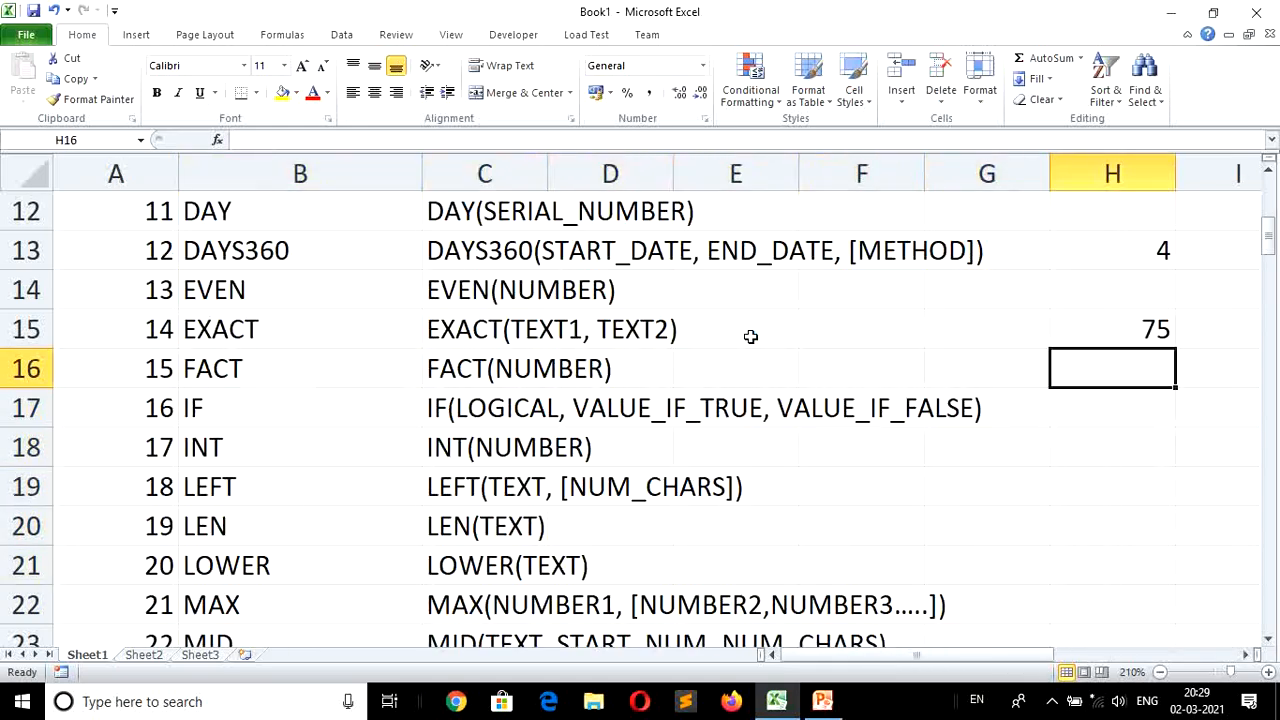
Calculate the factorial of 4 by hand in H20 with the formula =1*2*3*4.
key(Down)
key(Down)
key(Down)
key(Down)
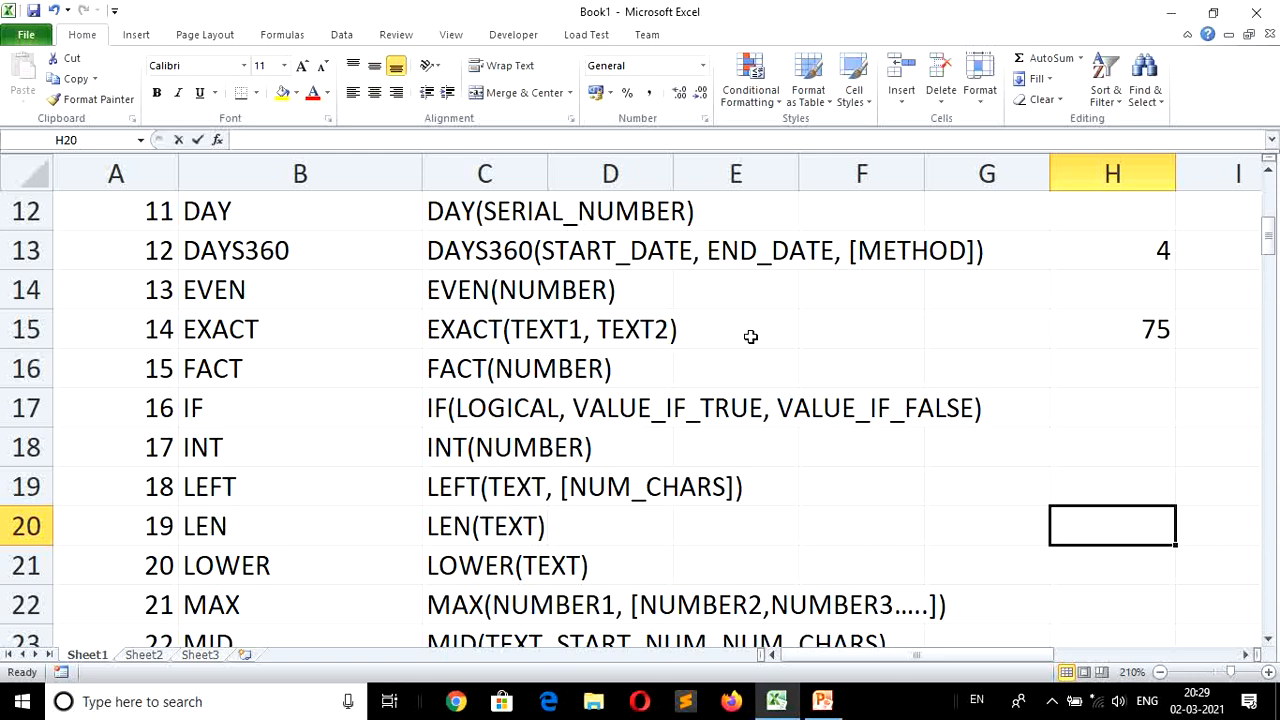
text(=1)
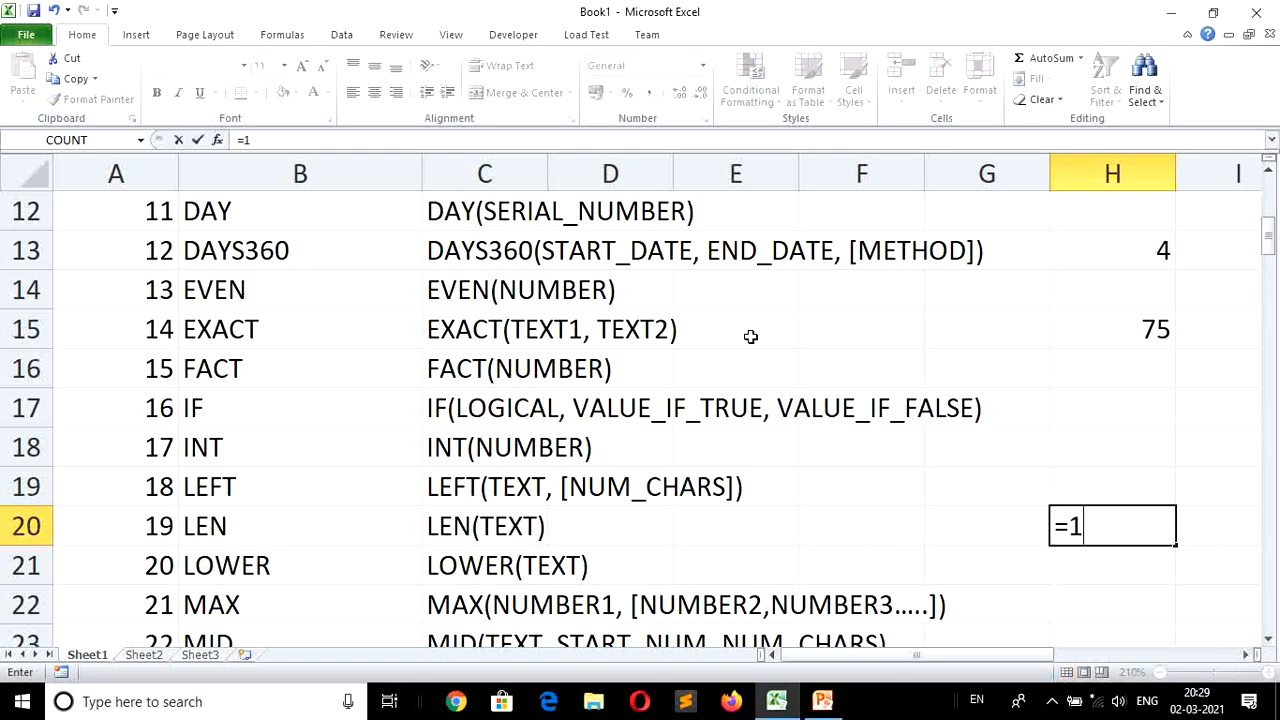
text(*2*3*4)
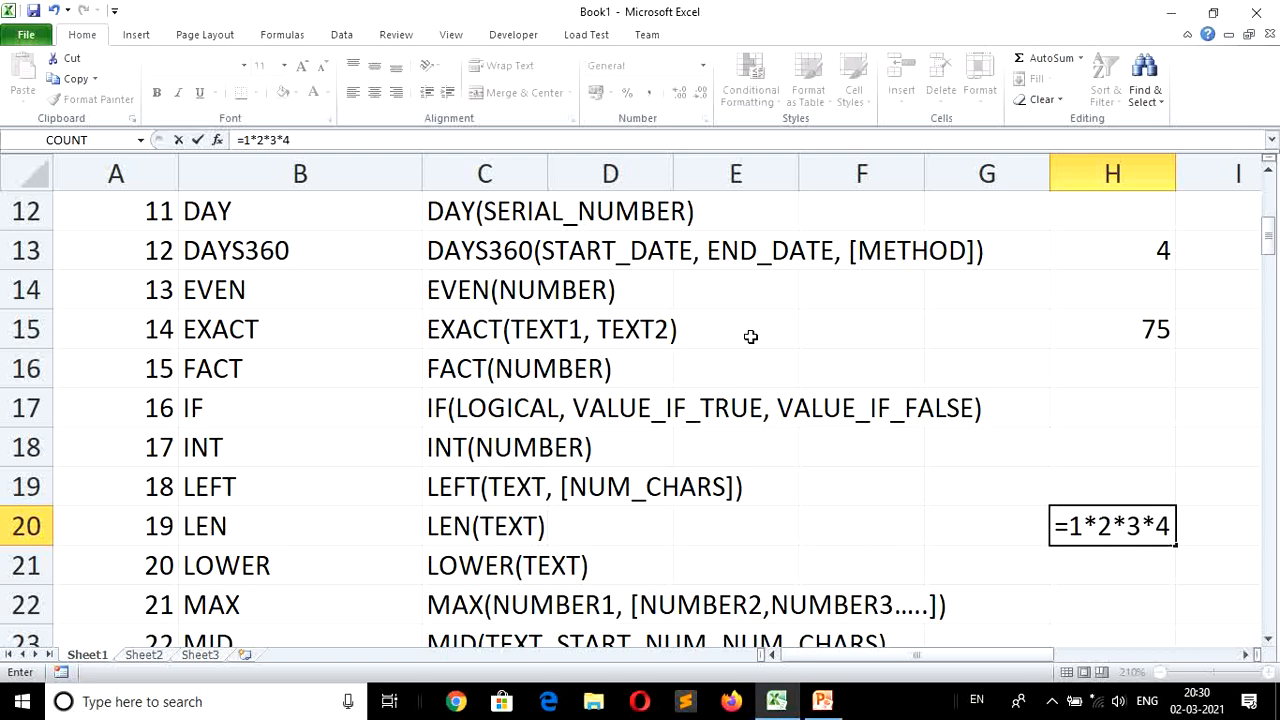
key(Return)
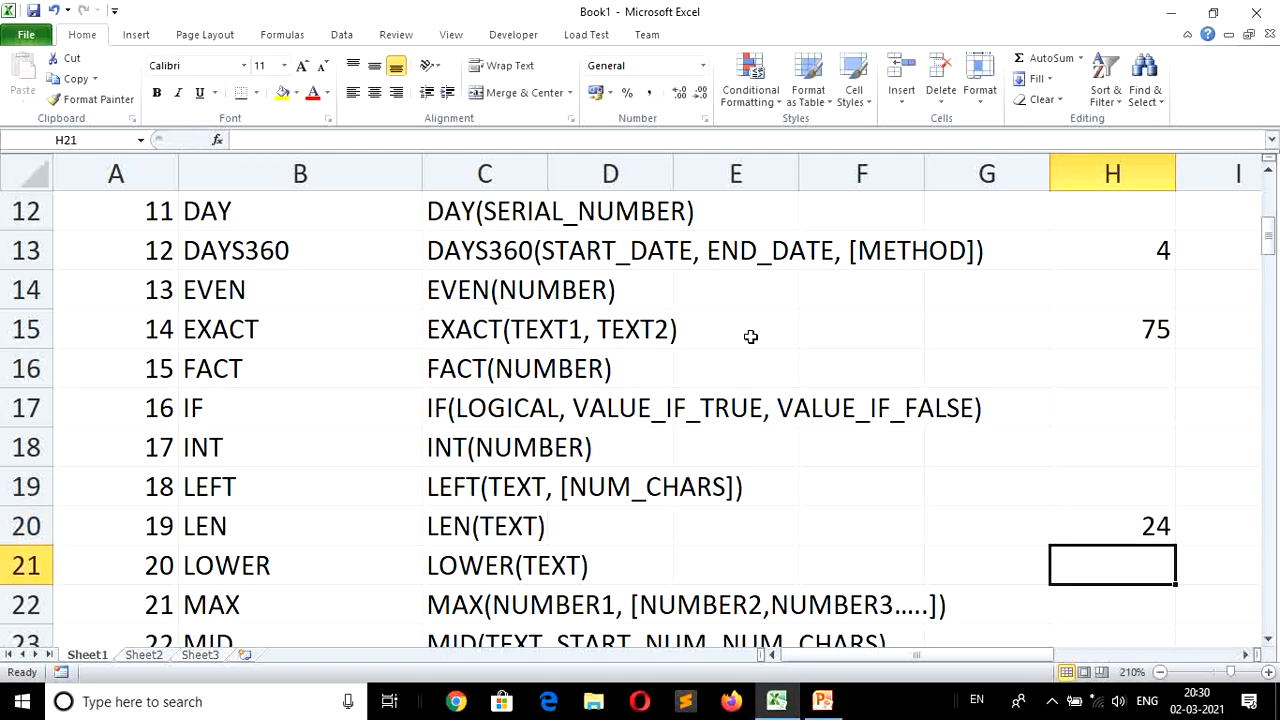
Calculate the factorial of 4 in H19 with the FACT function.
key(Down)
key(Up)
key(Up)
key(Up)
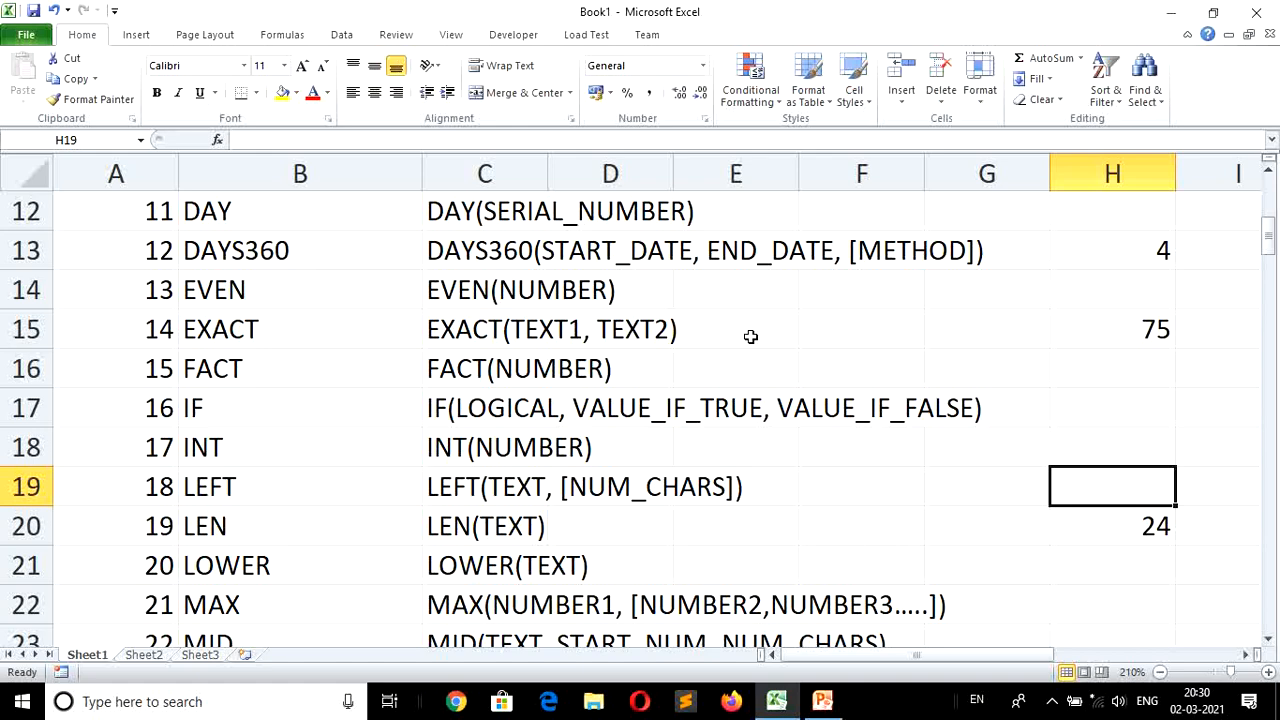
text(=fac)
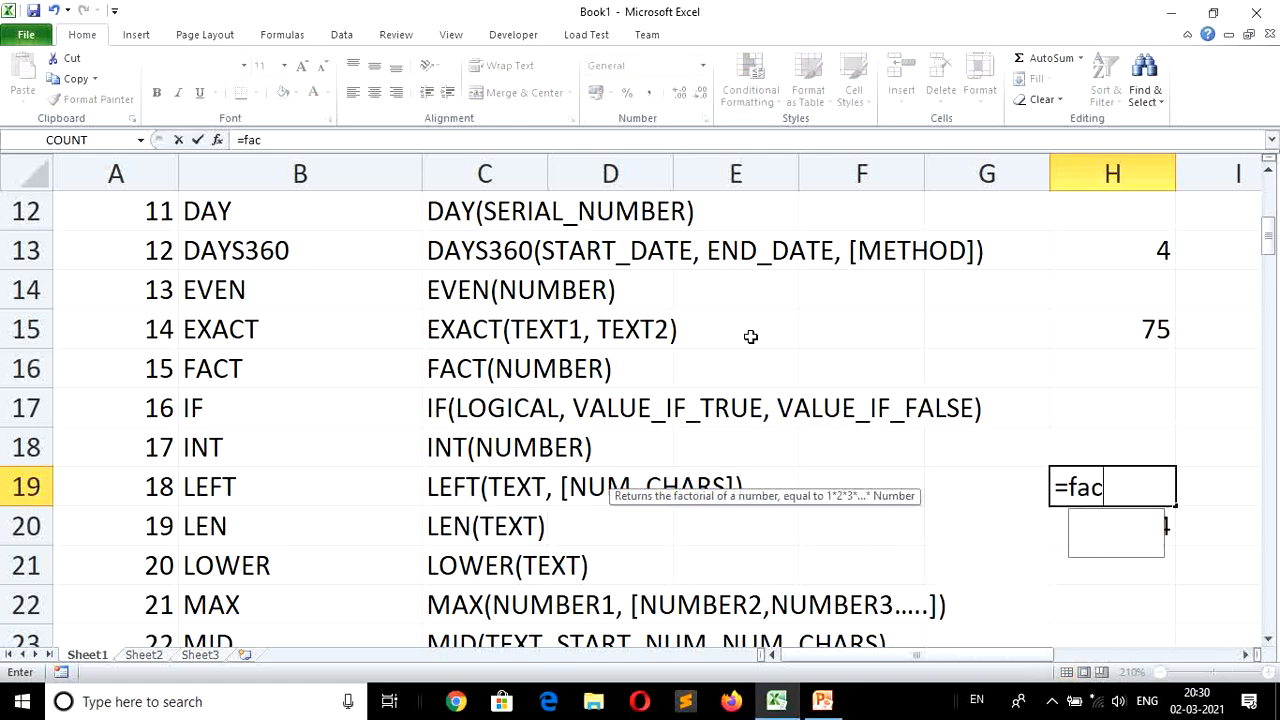
text(t()
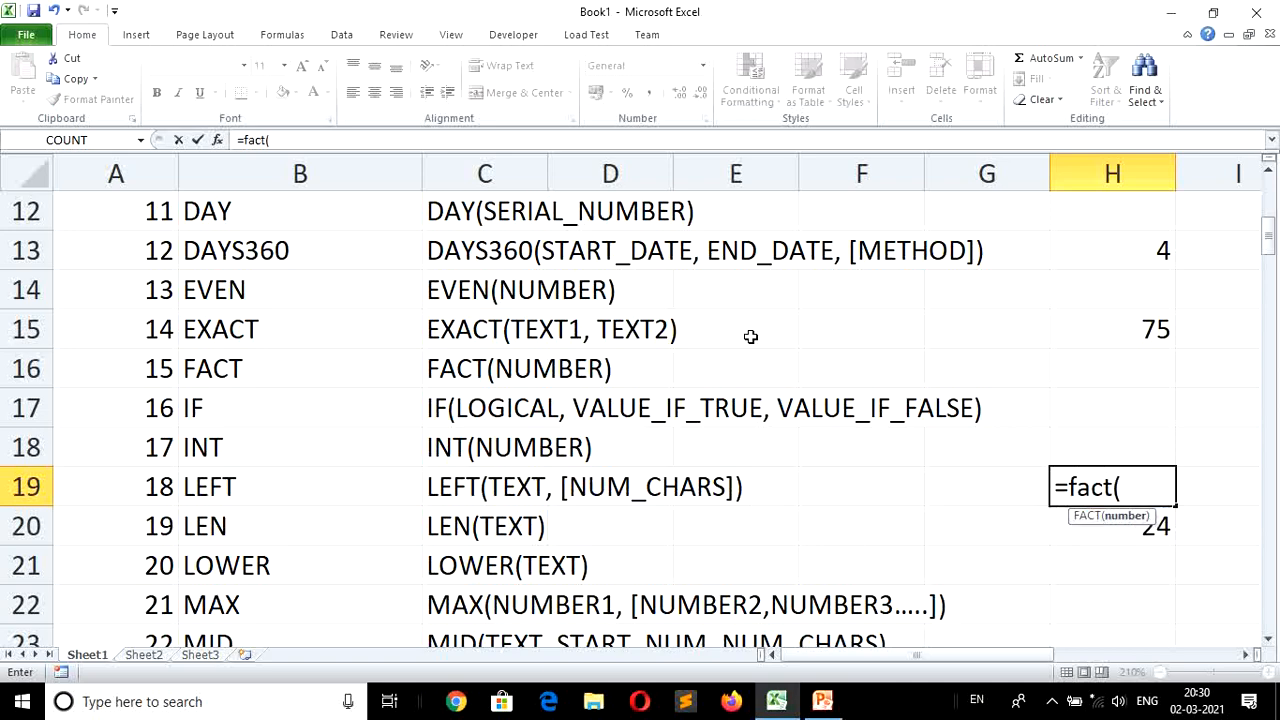
text(4)
key(Return)
Calculate the factorials of 5 and 6 with the FACT function in H21 and H22.
key(Down)
key(Down)
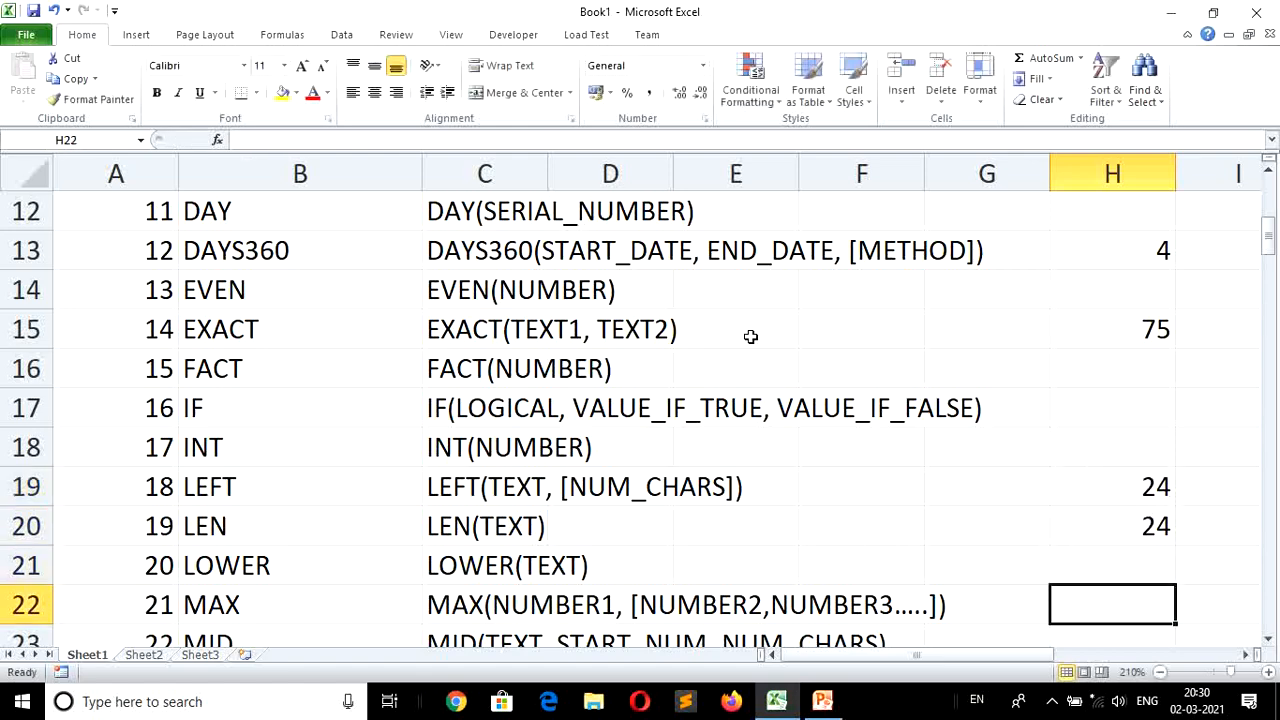
key(Up)
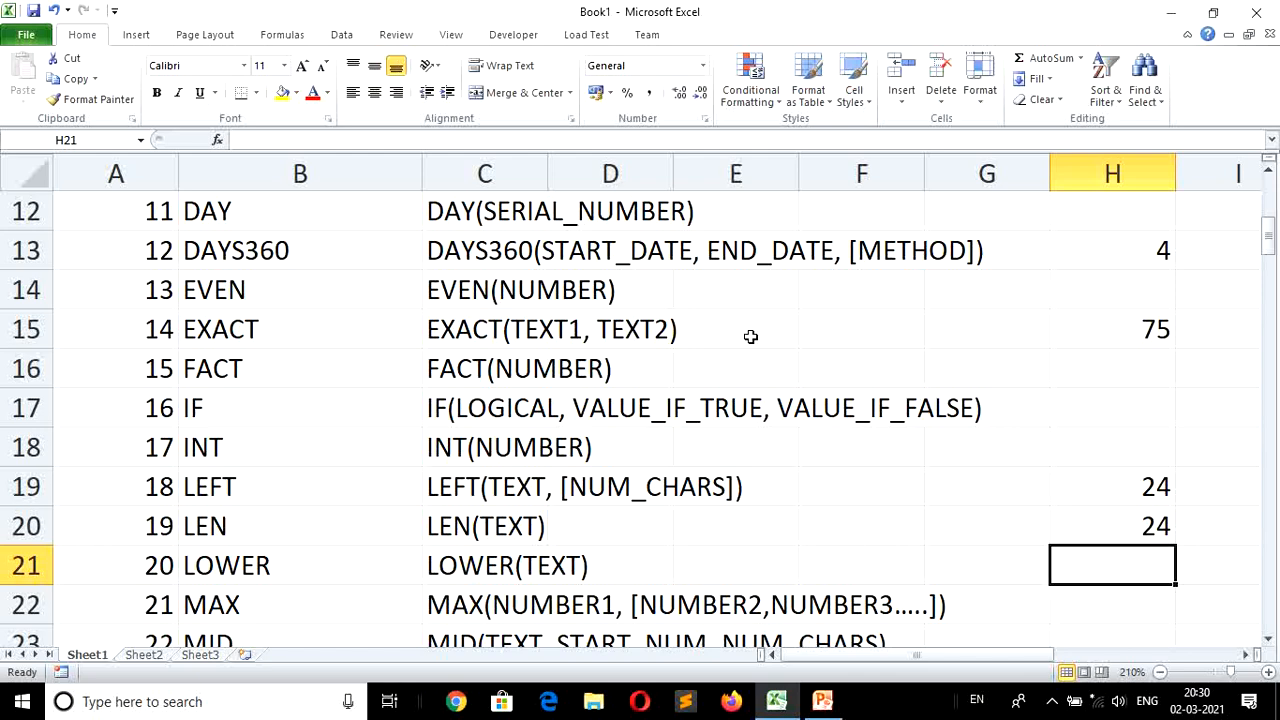
text(=)
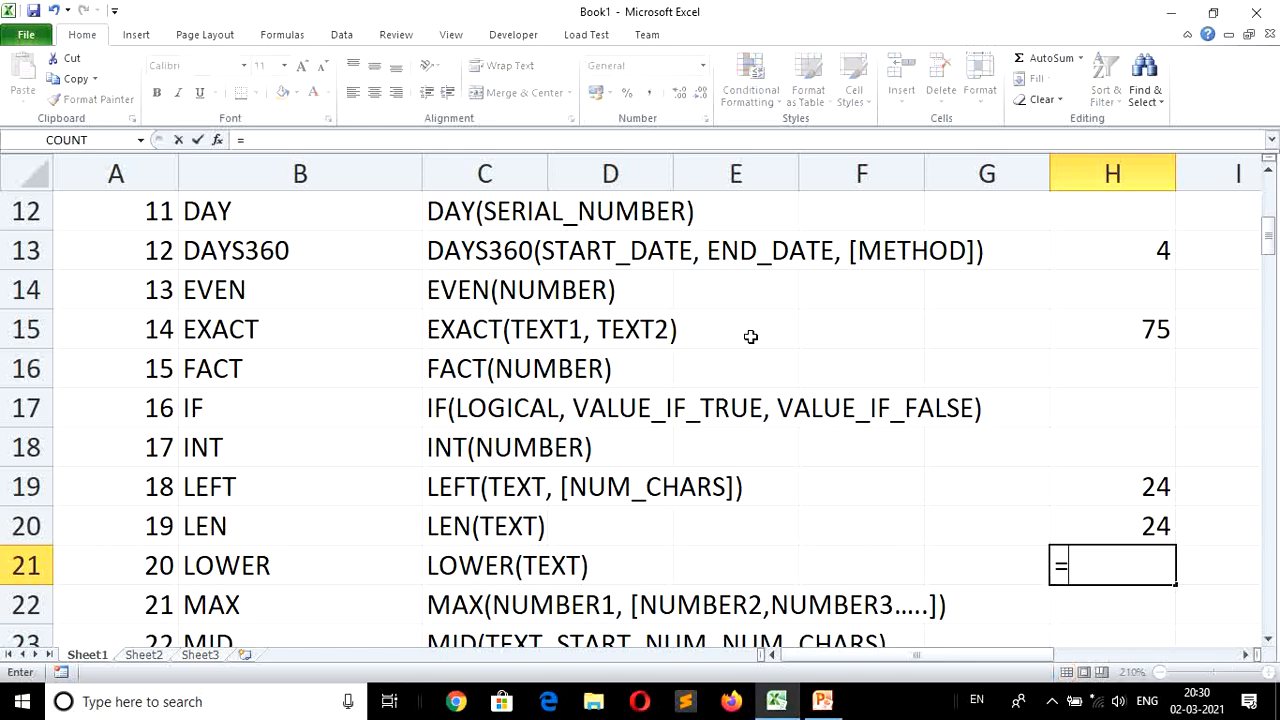
text(fact()
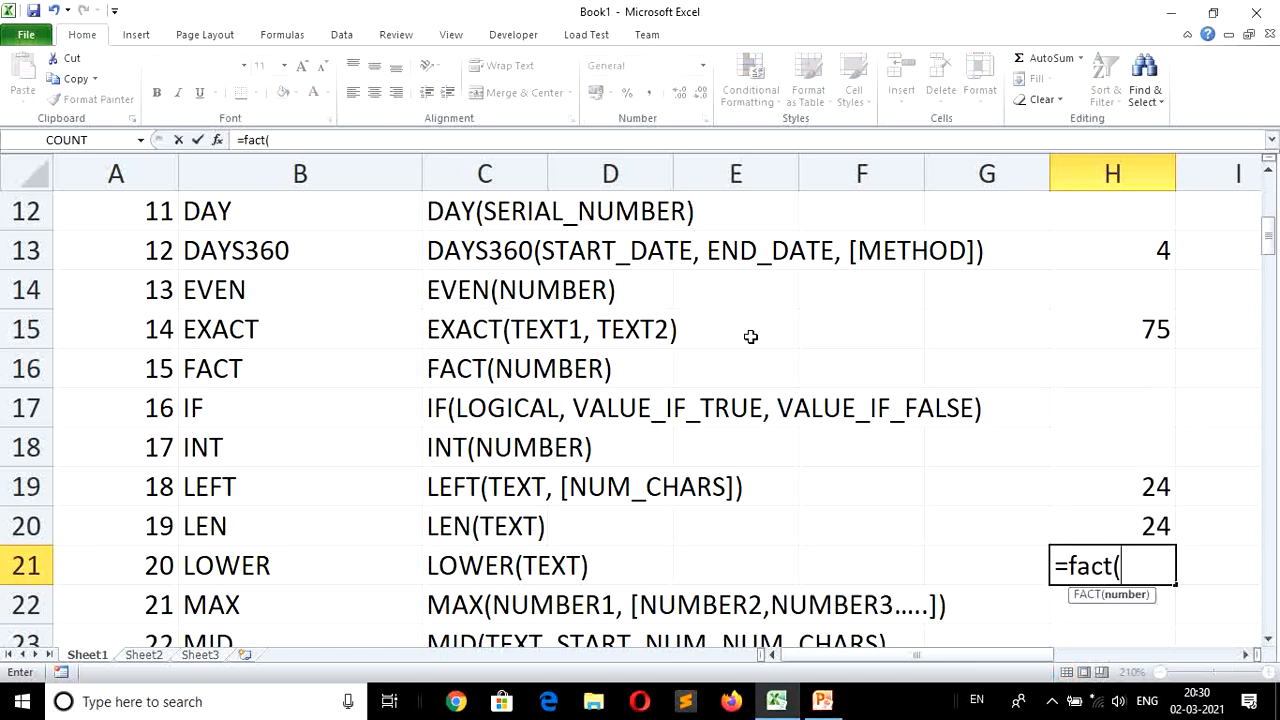
text(5))
key(Return)
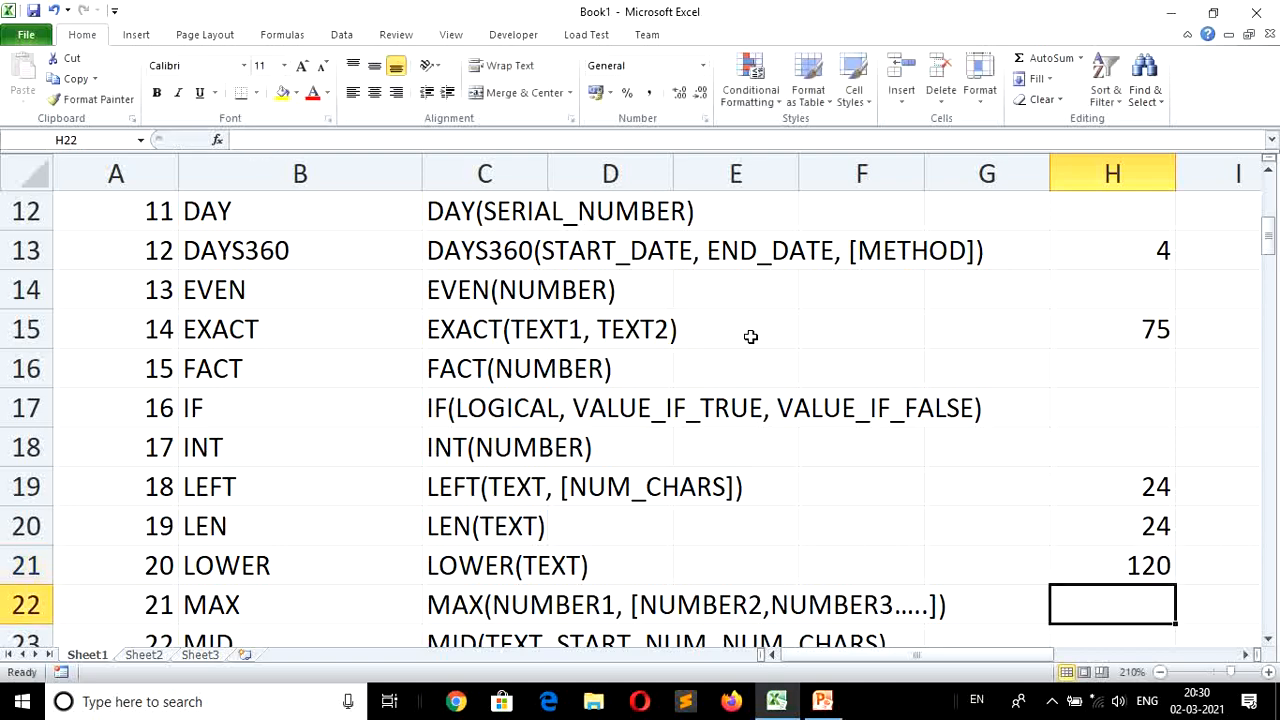
text(=)
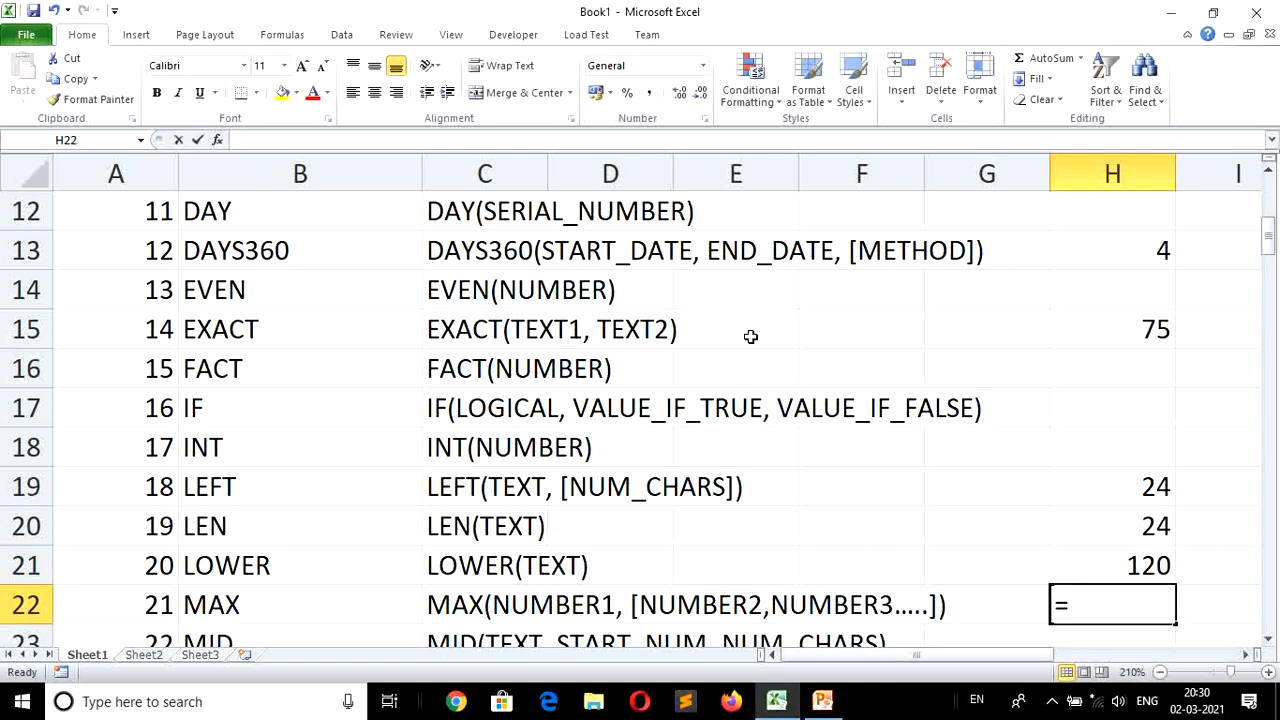
text(fact(6))
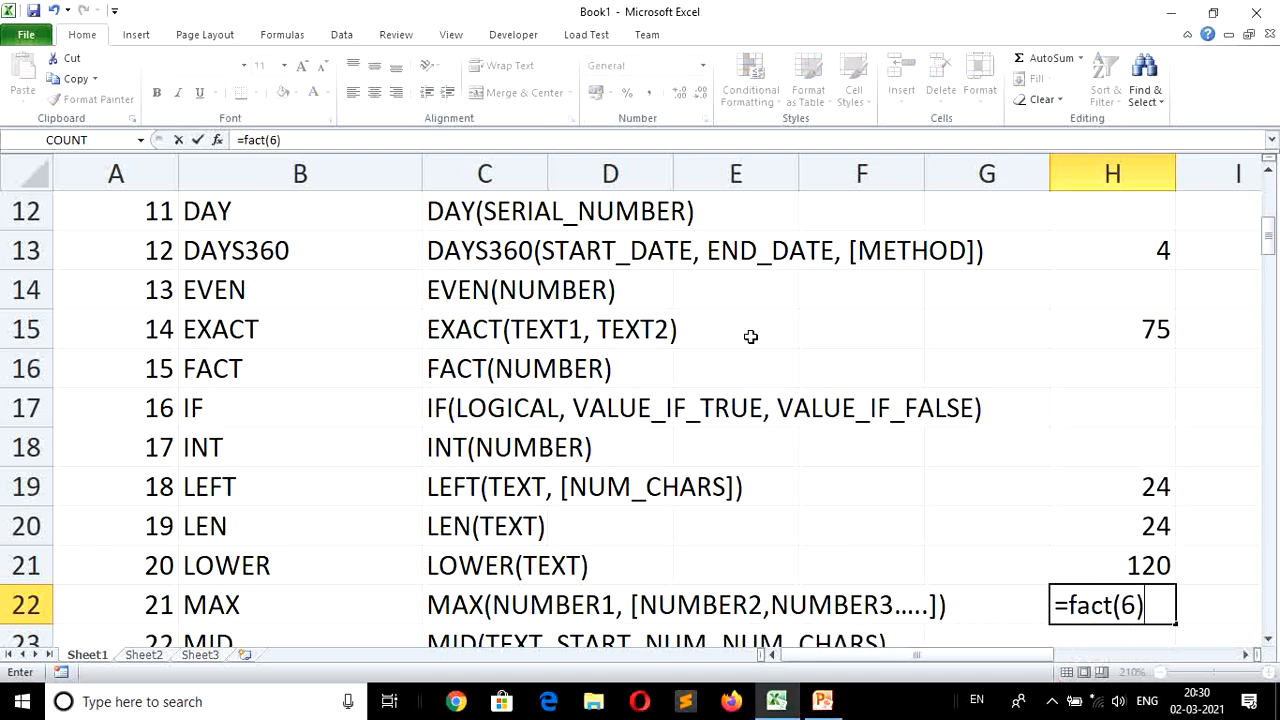
key(Return)
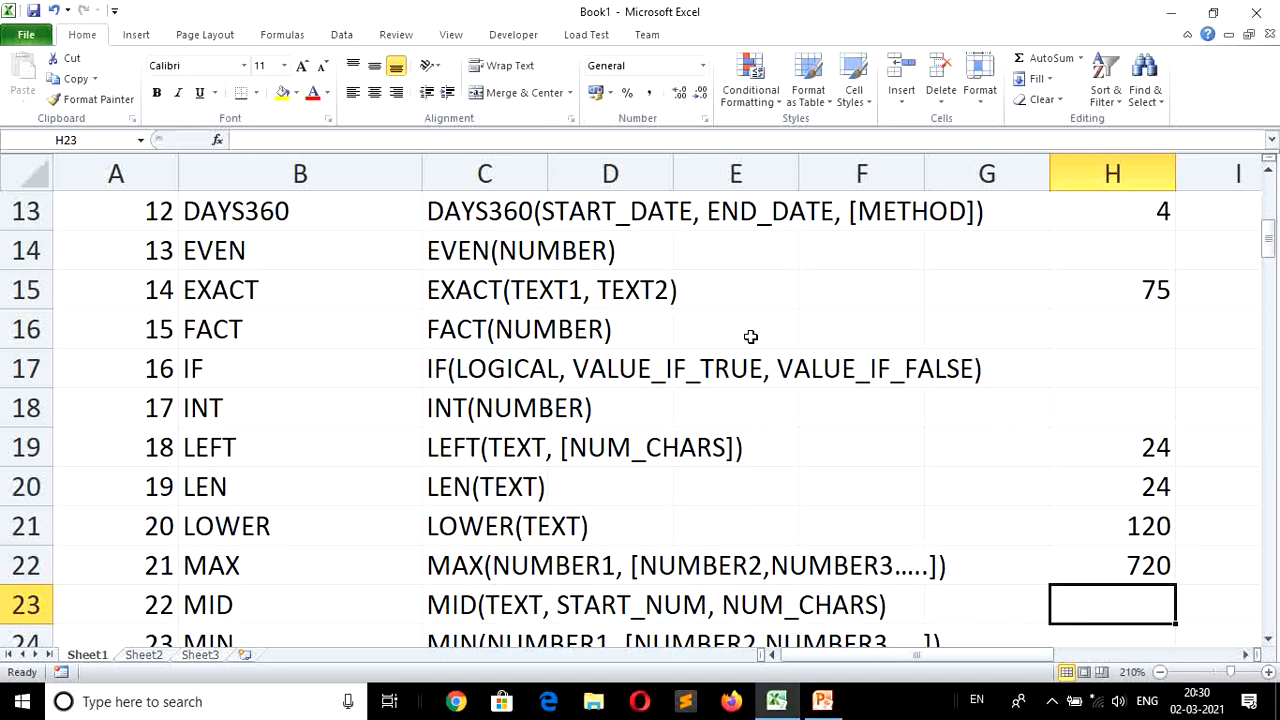
Calculate the factorials of 0, 1, 2 and 3 with the FACT function in cells H23 to H26.
text(=fact(0))
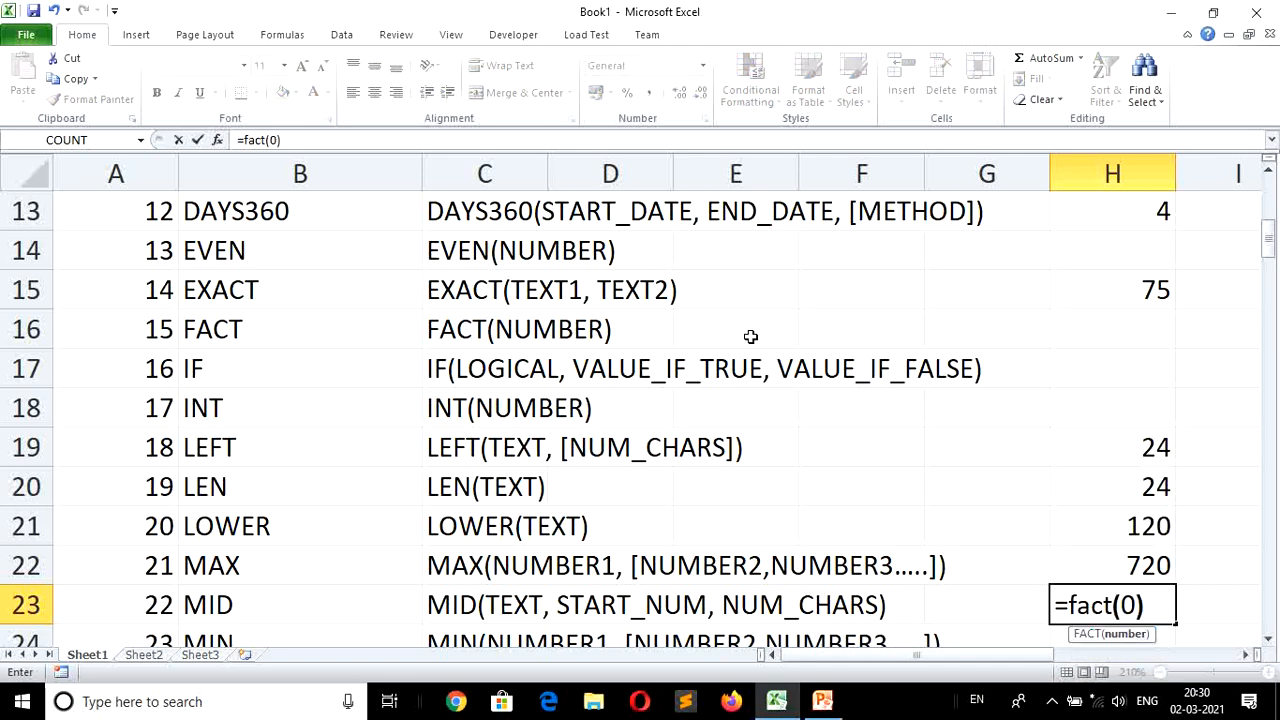
key(Return)
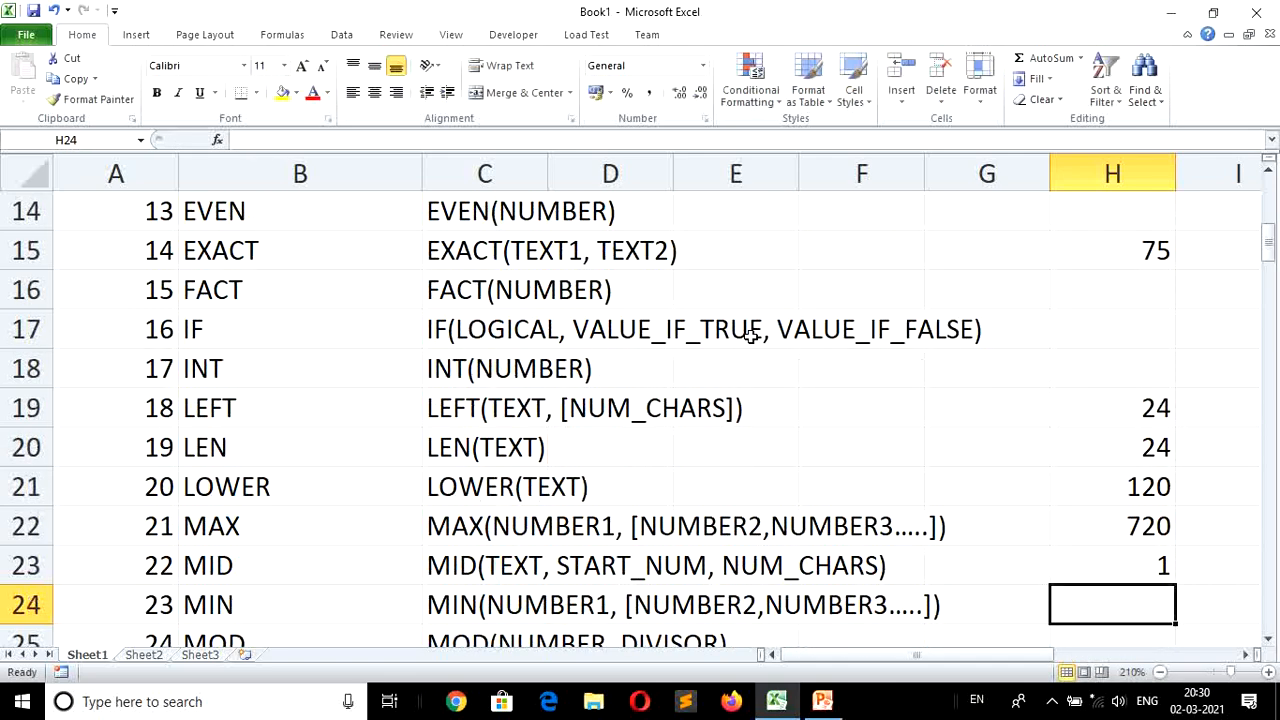
text(=fac)
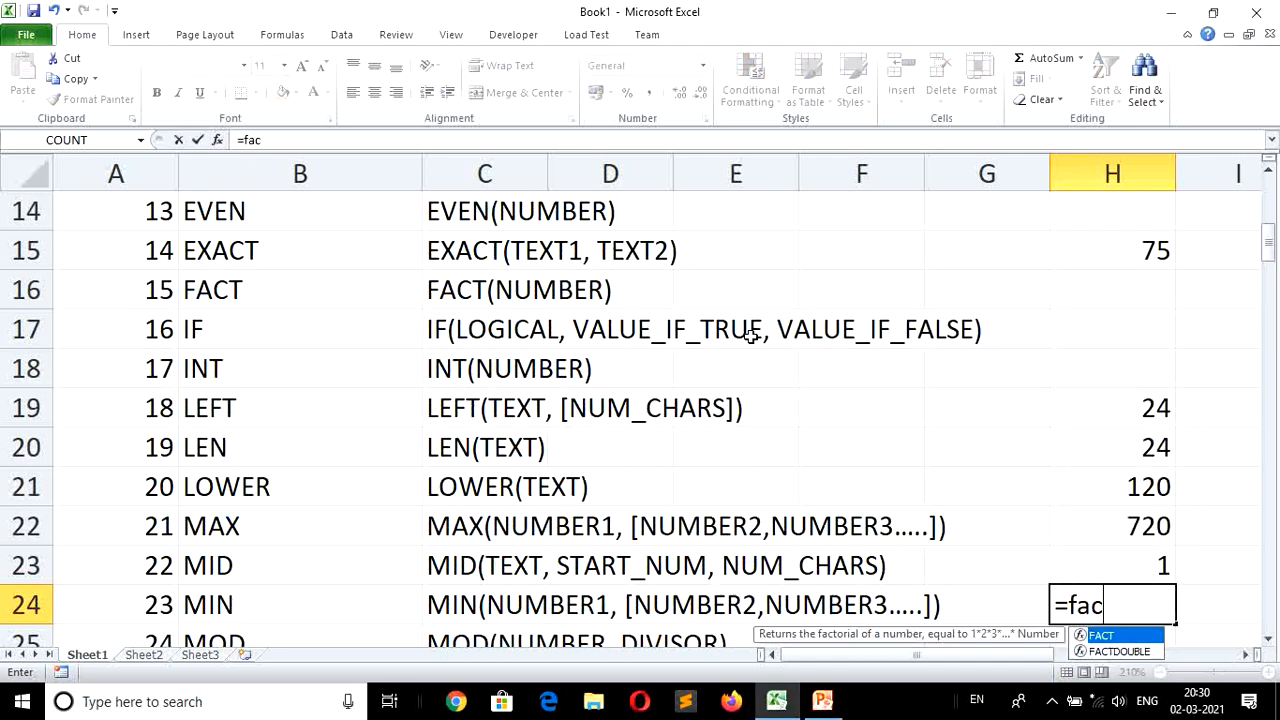
text(t(1))
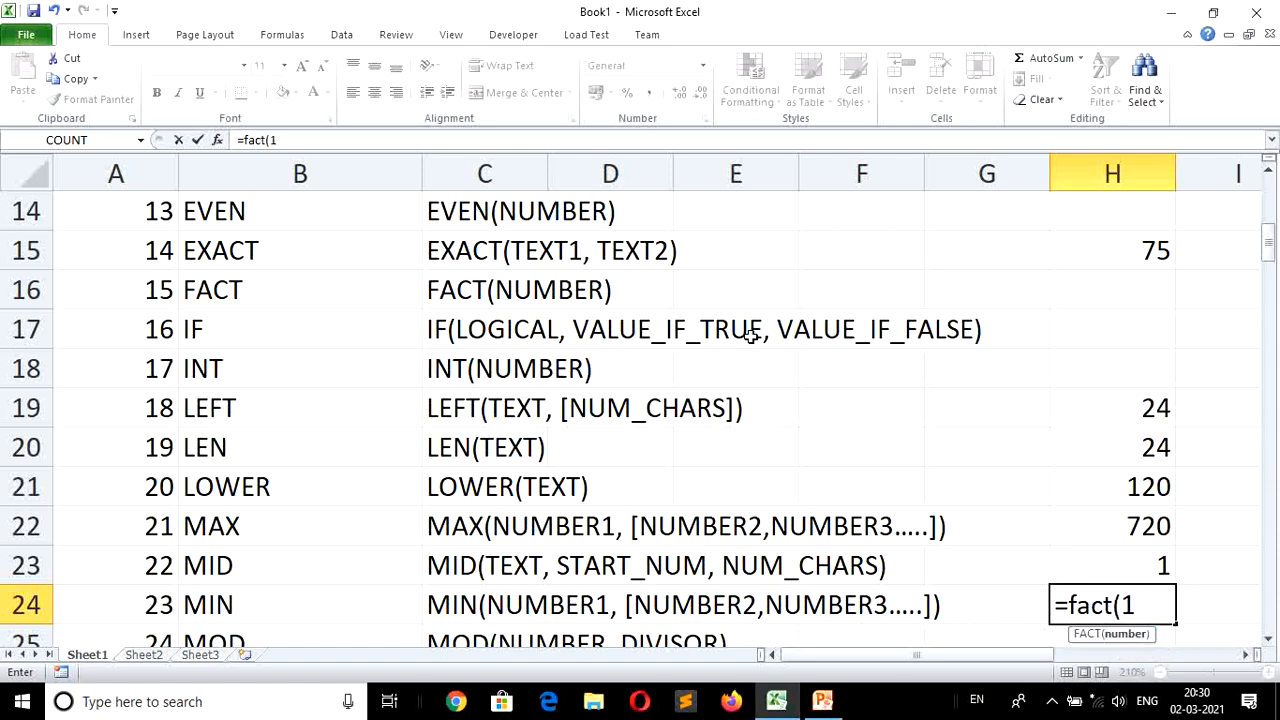
key(Return)
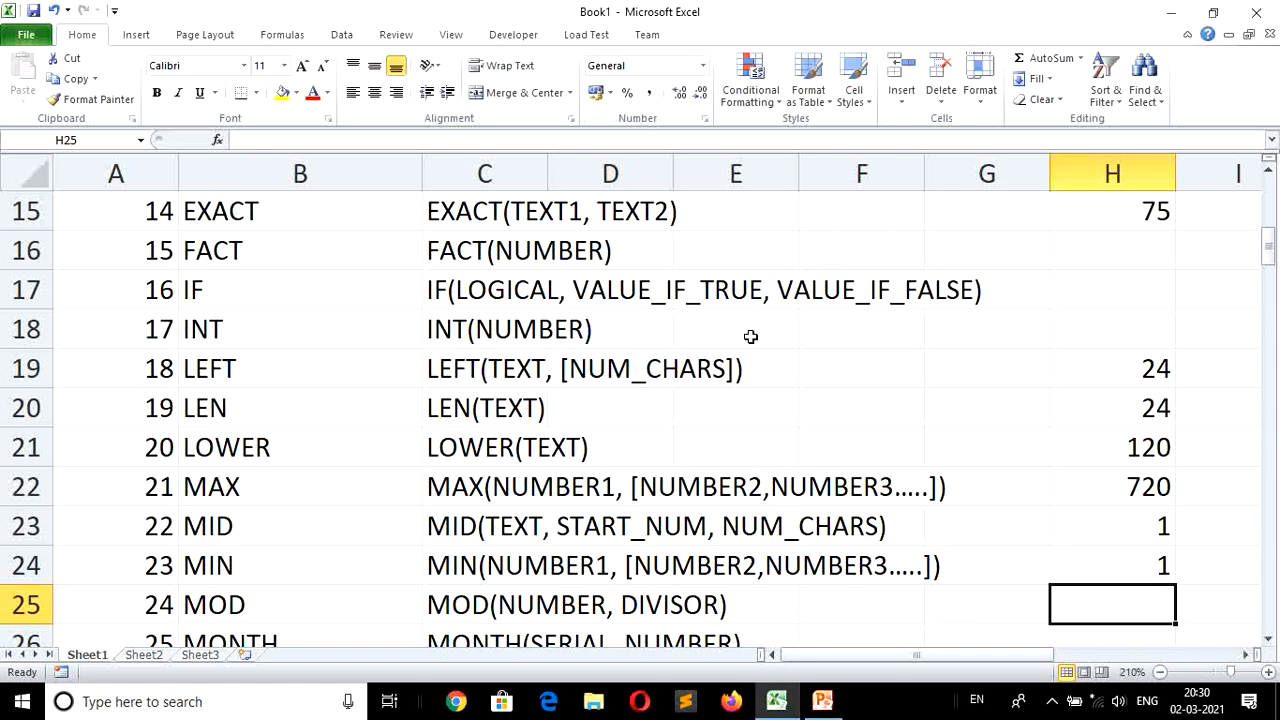
text(=fact()
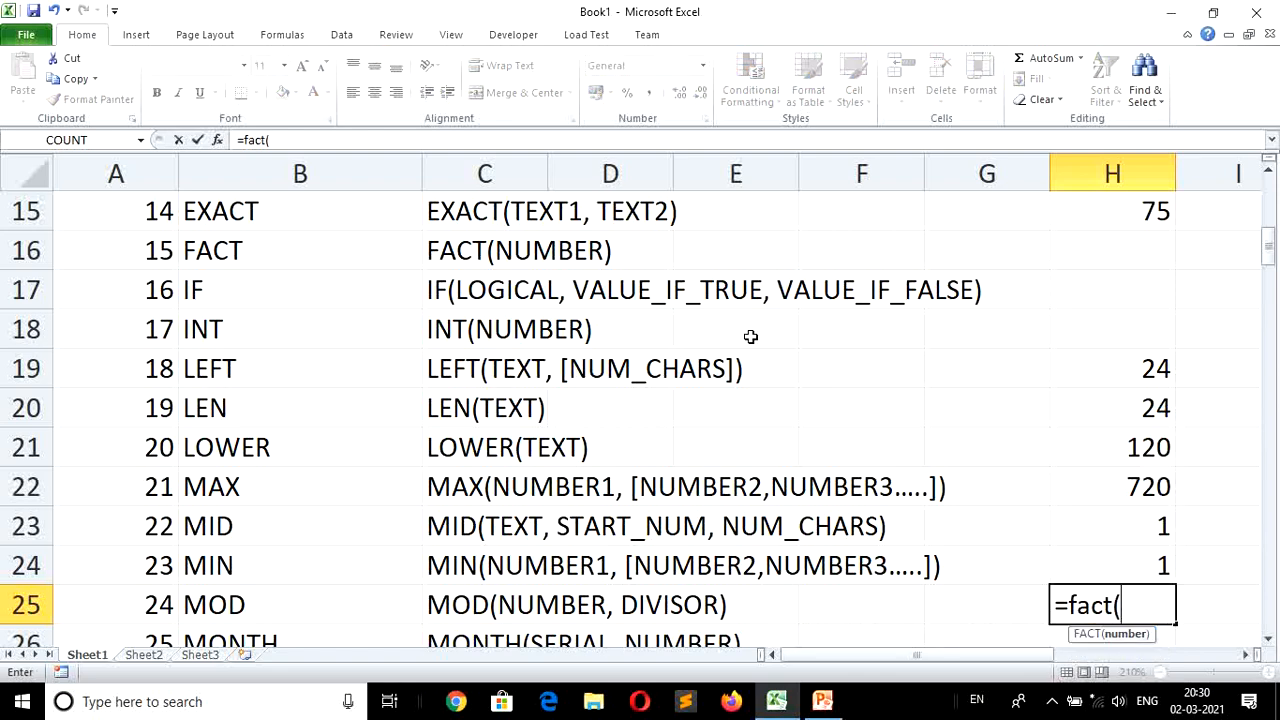
text(2))
key(Return)
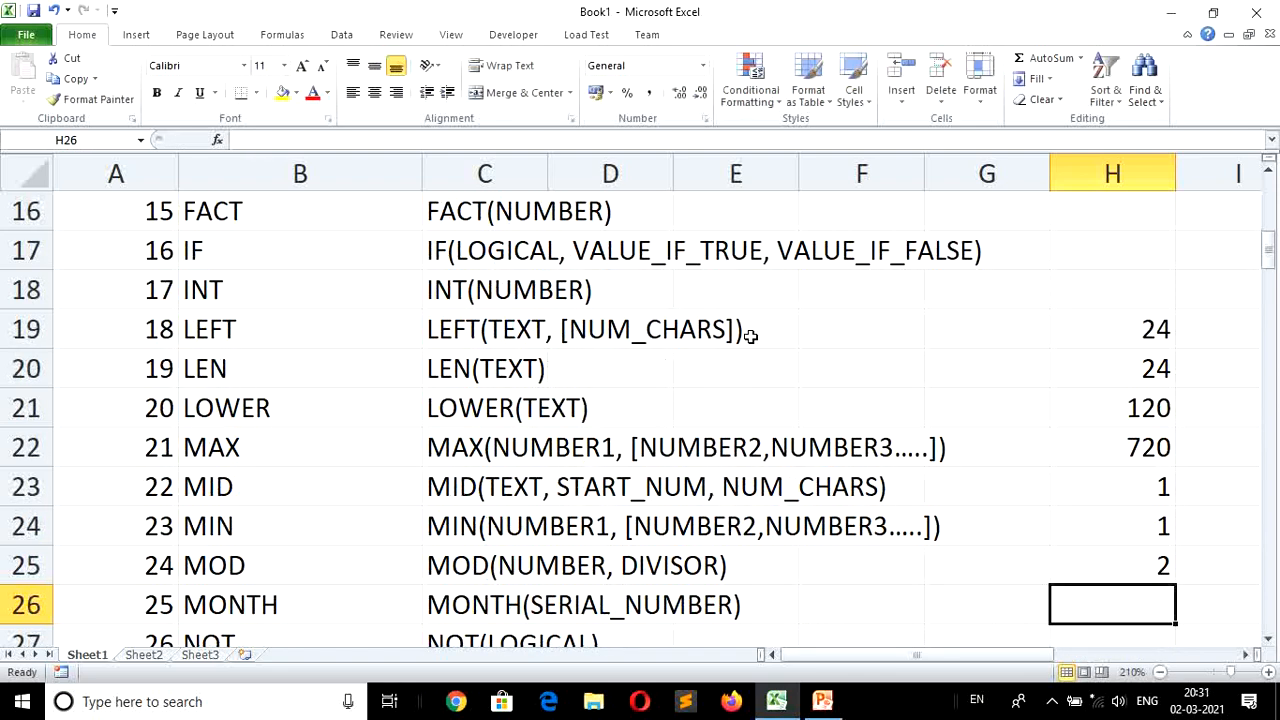
text(=fact()
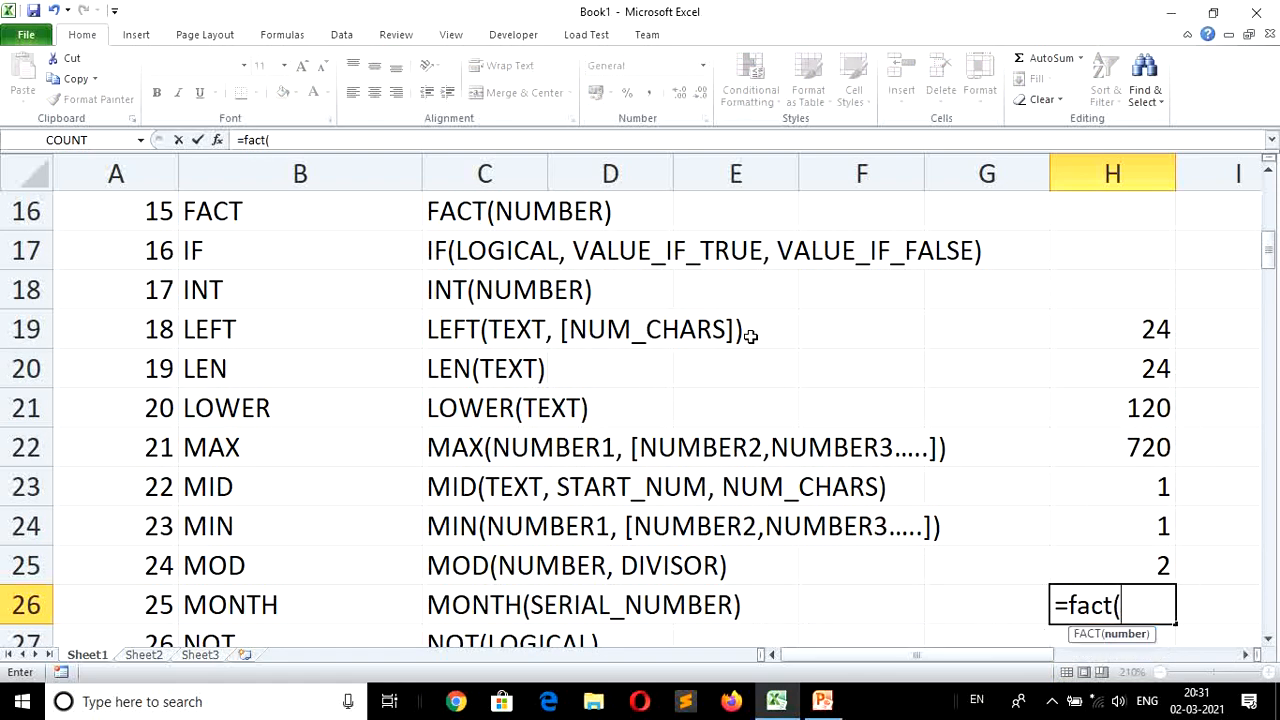
text(3))
key(Return)
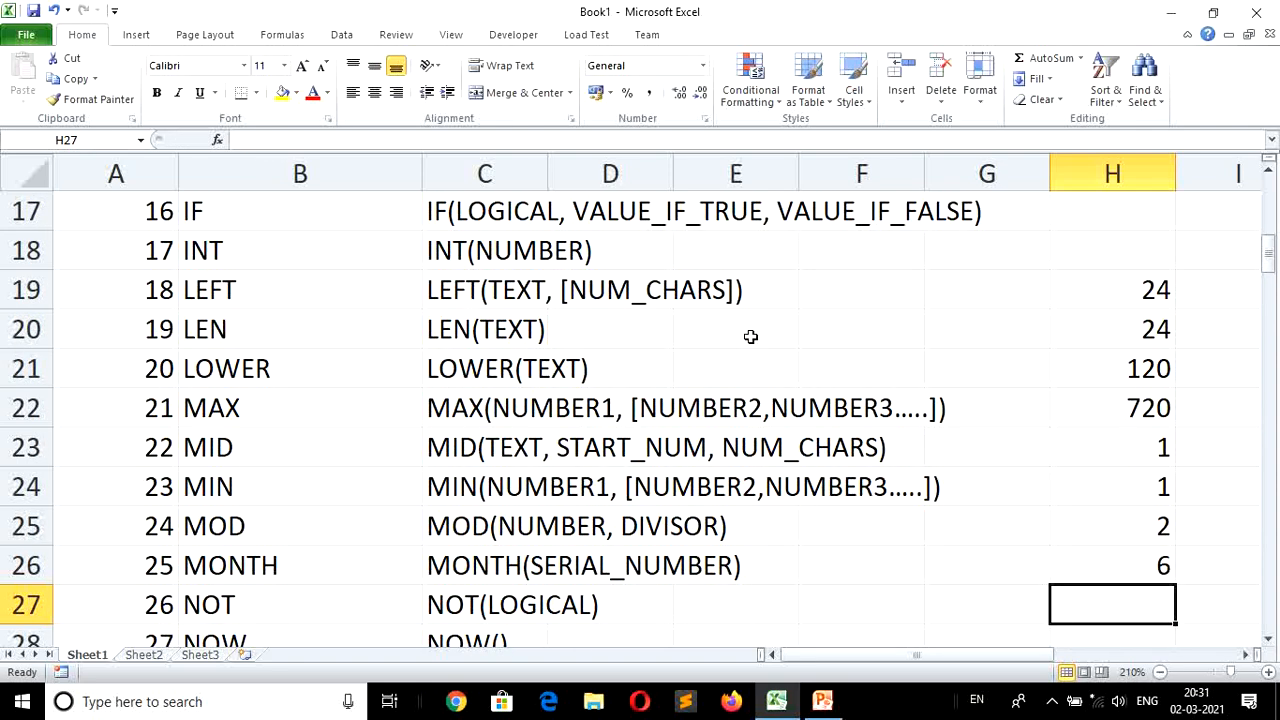
Clear all the factorial examples from the range H19:H26.
key(Up)
key(Up)
key(Up)
key(Up)
key(Up)
key(Up)
key(Up)
key(Up)
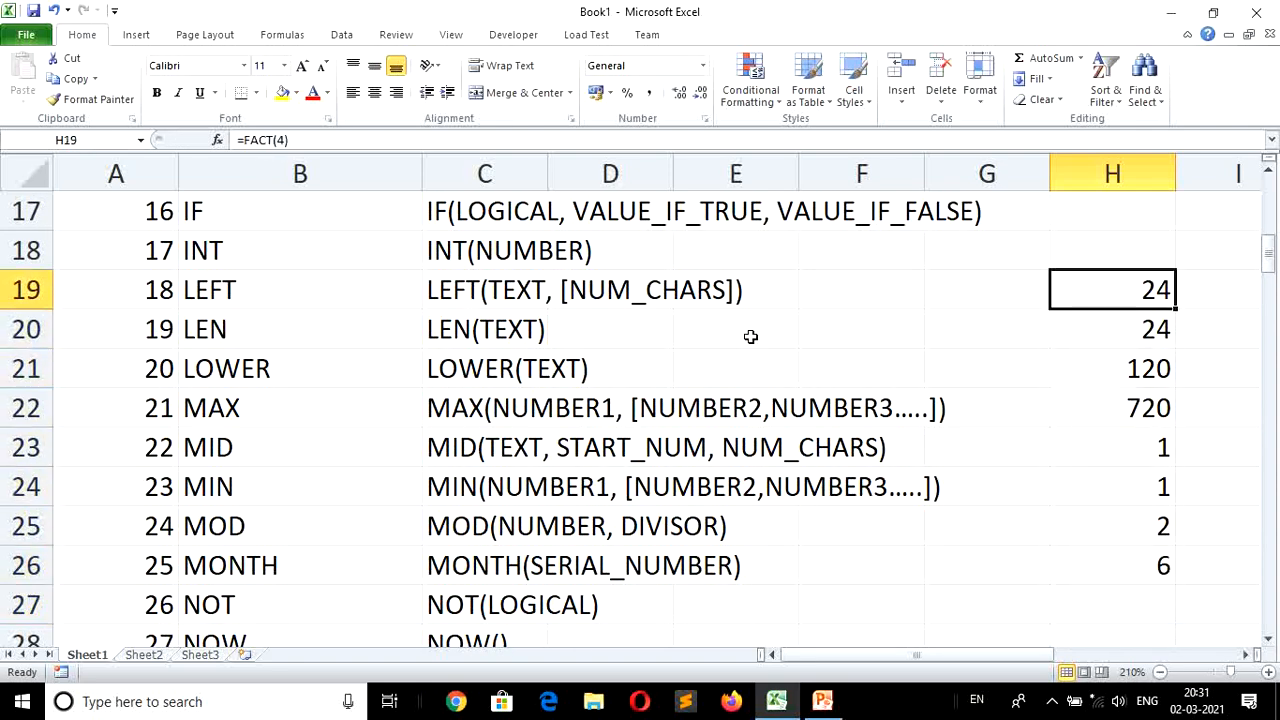
key(shift+Down)
key(shift+Down)
key(shift+Down)
key(shift+Down)
key(shift+Down)
key(shift+Down)
key(shift+Down)
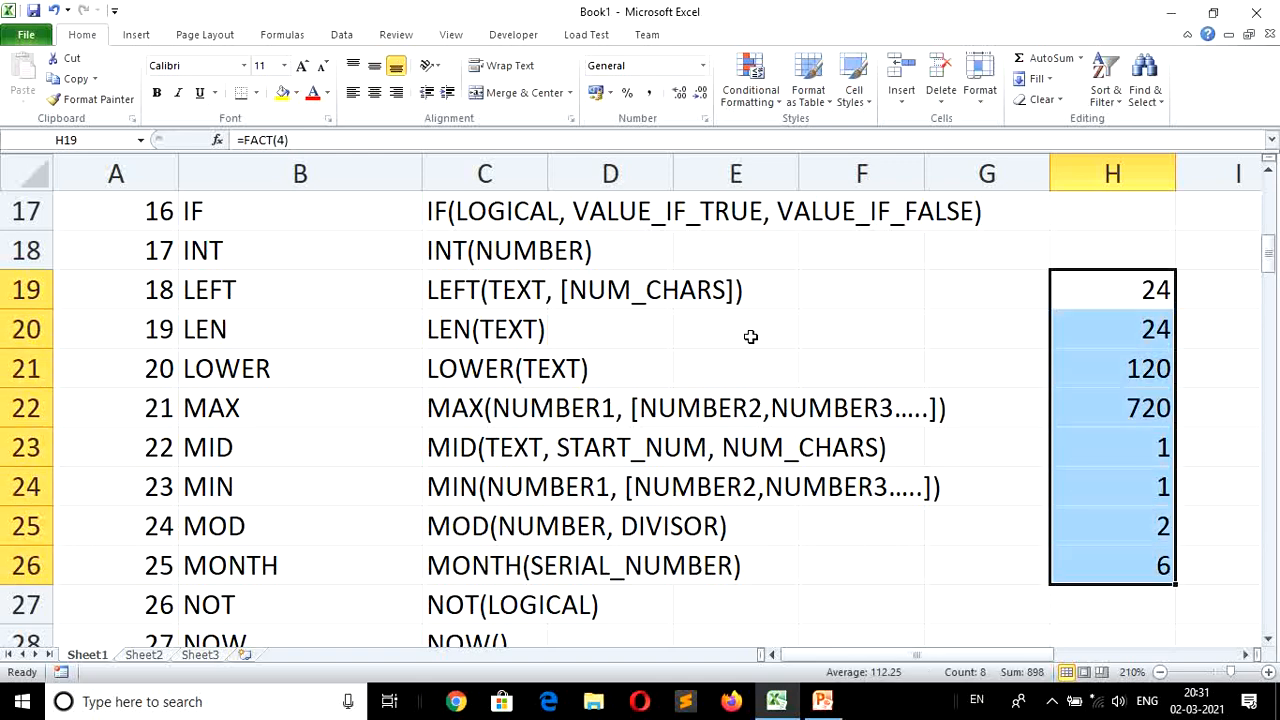
key(Delete)
Try the FACT function on the negative number -5 in H19, and clear that cell again.
key(Up)
key(Down)
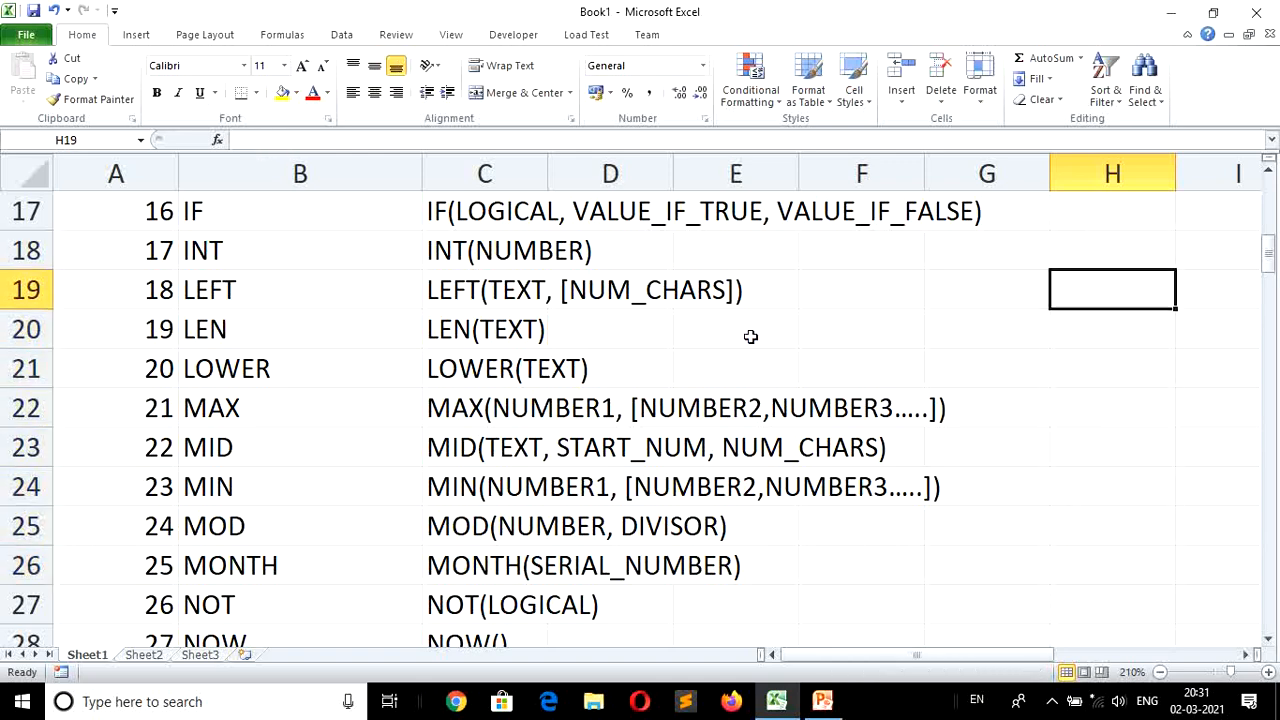
text(=fac)
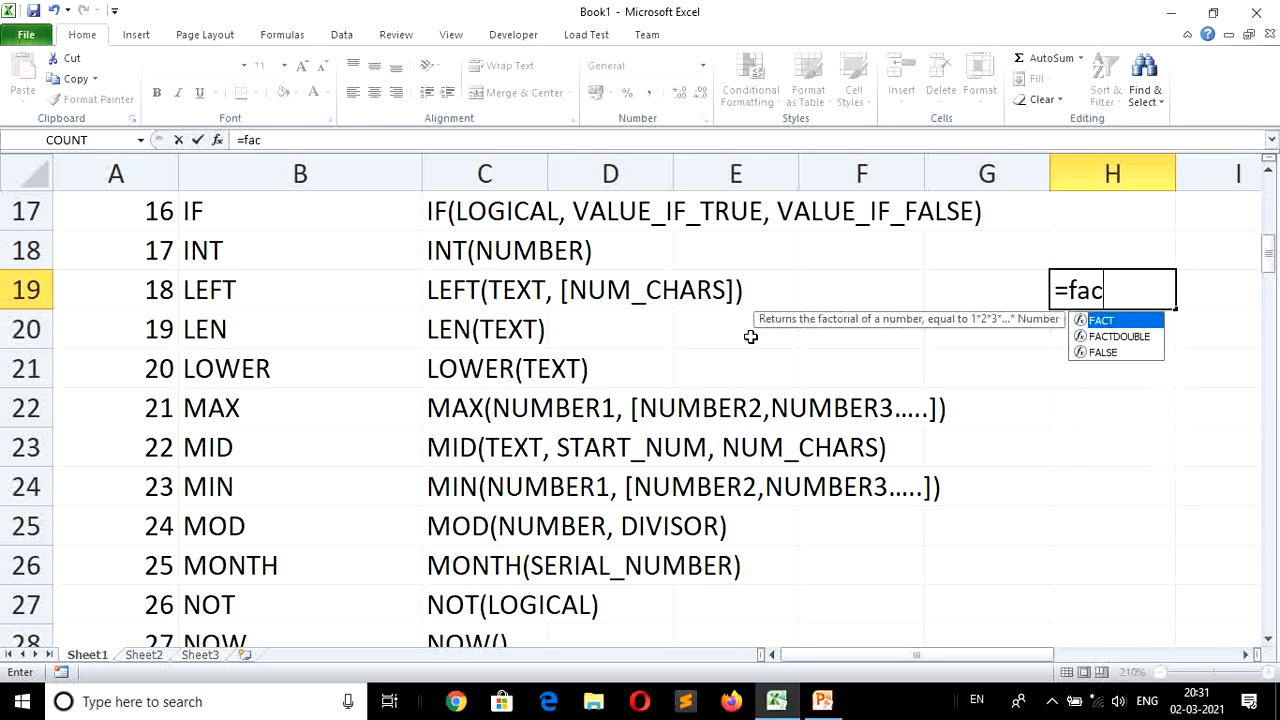
text(t(-)
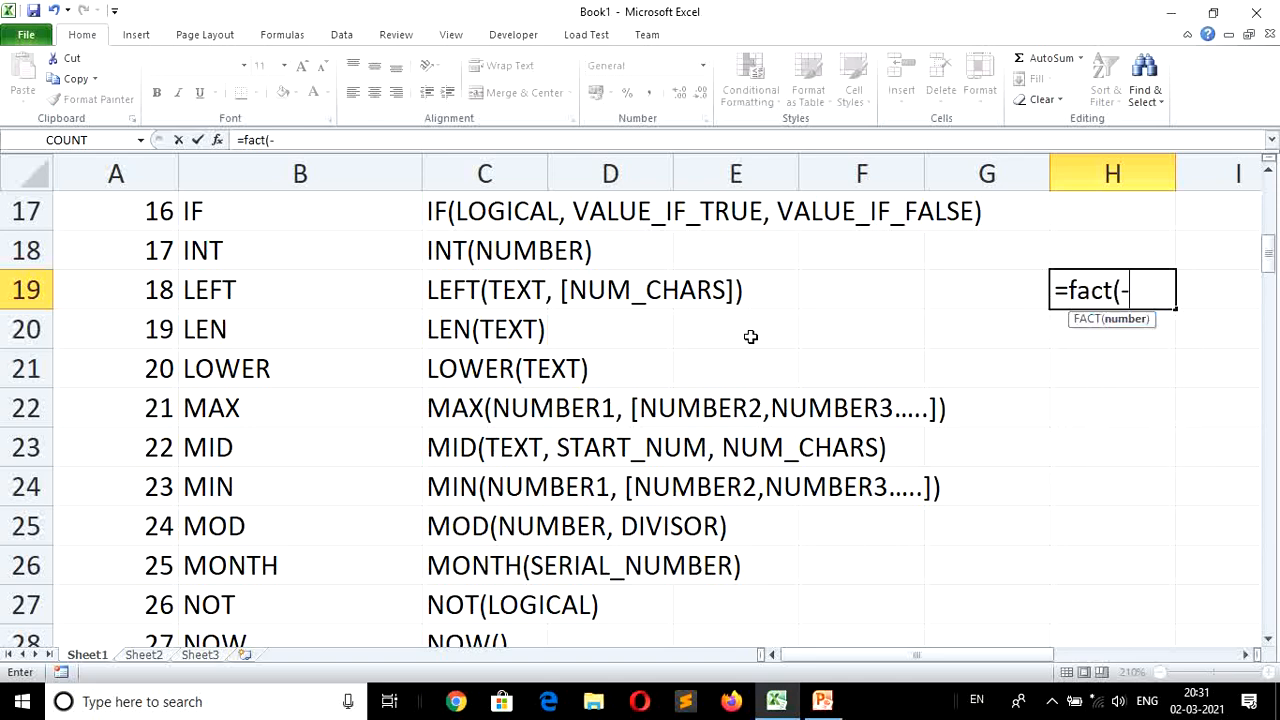
text(5))
key(Return)
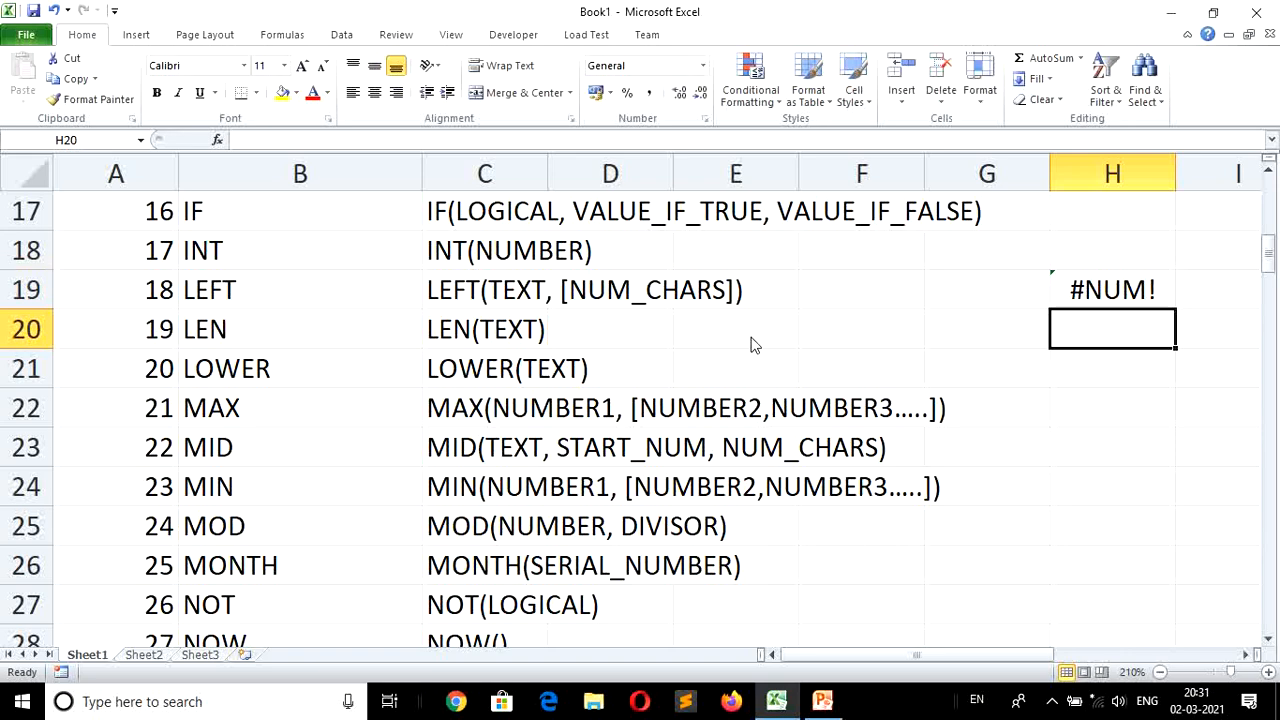
key(Up)
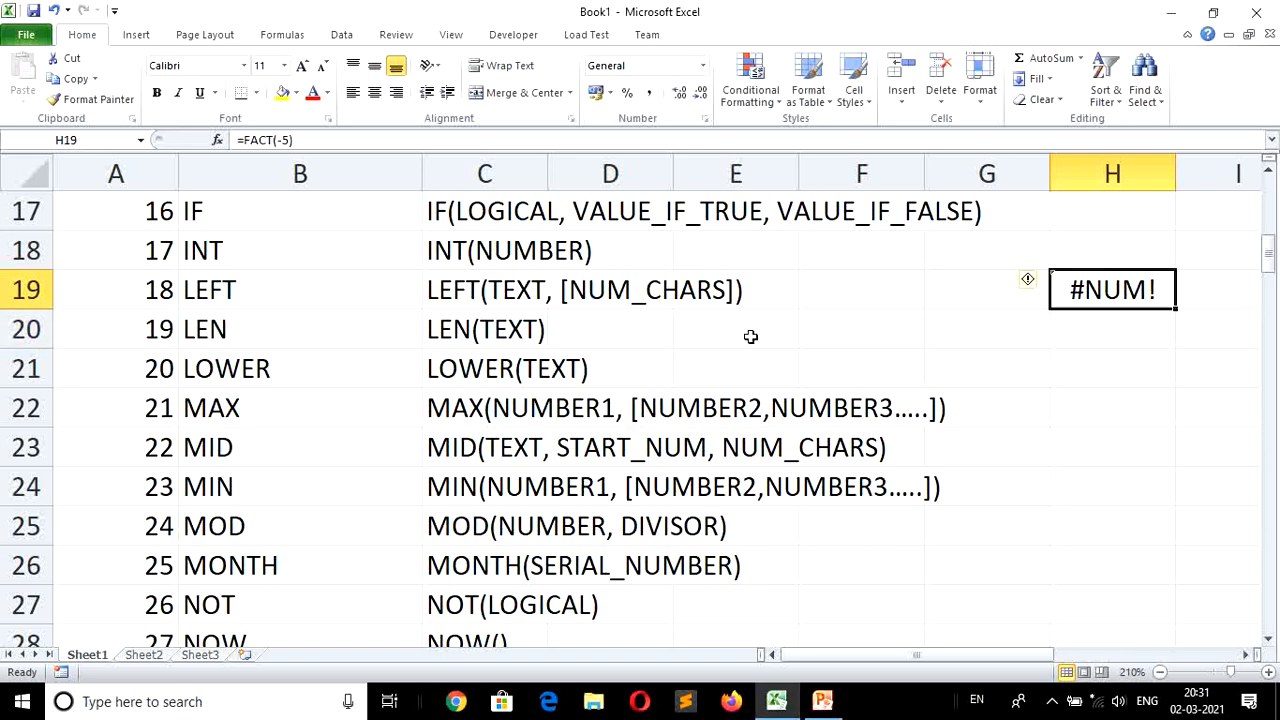
key(Delete)
Look over the function list around the FACT and IF entries in rows 13 to 18.
key(Up)
key(Up)
key(Up)
key(Up)
key(Up)
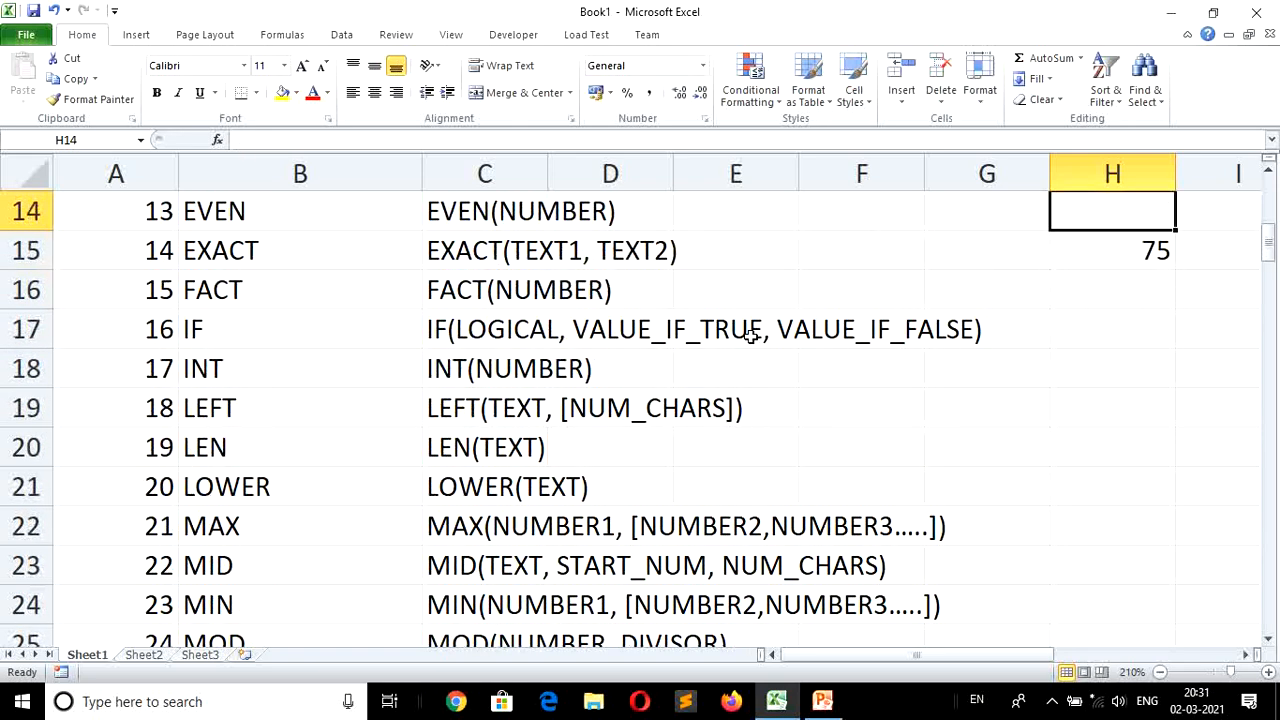
key(Up)
key(Down)
key(Down)
key(Down)
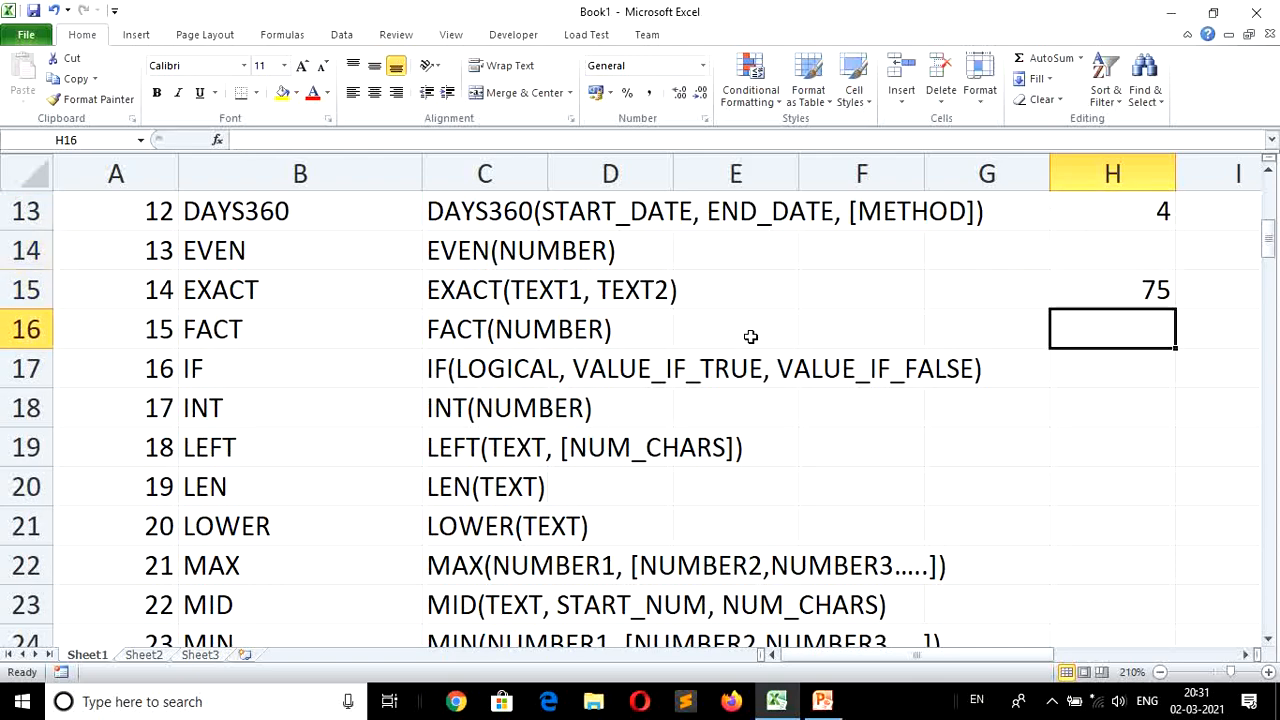
key(Down)
key(Down)
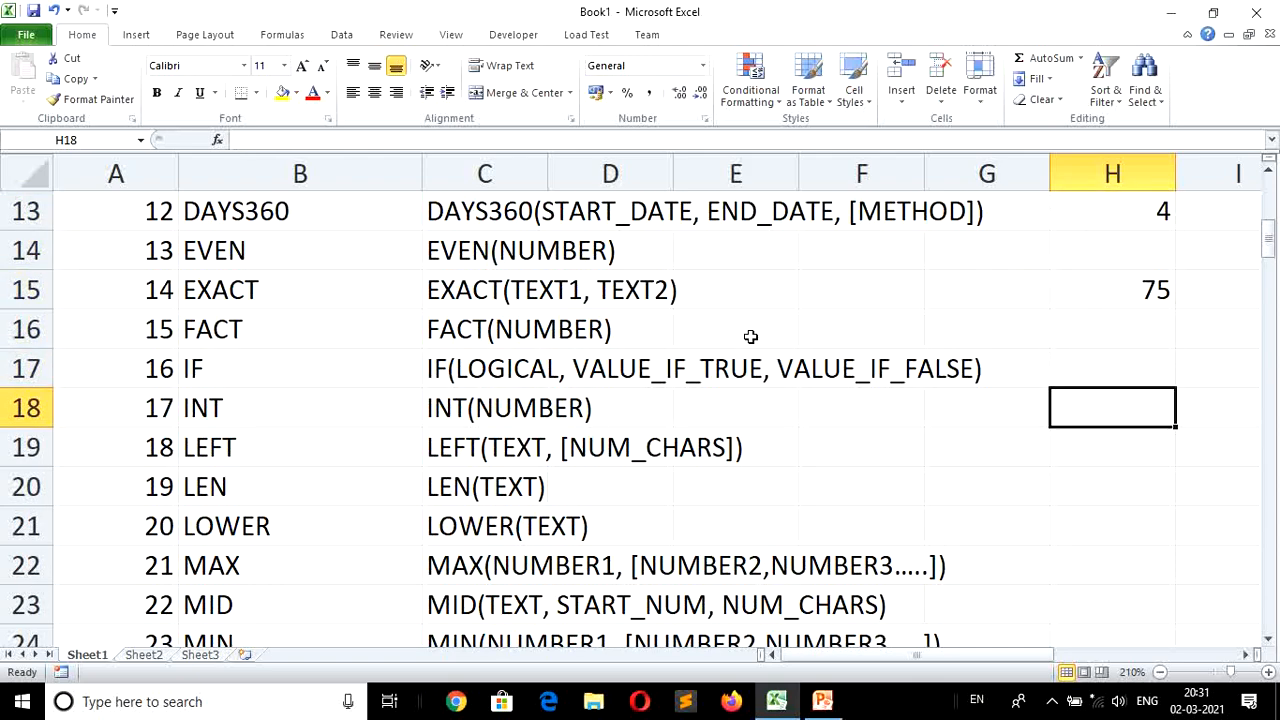
Enter the labels a and b in the empty cells K20 and L20.
key(Right)
key(Right)
key(Right)
key(Right)
key(Right)
key(Right)
key(Right)
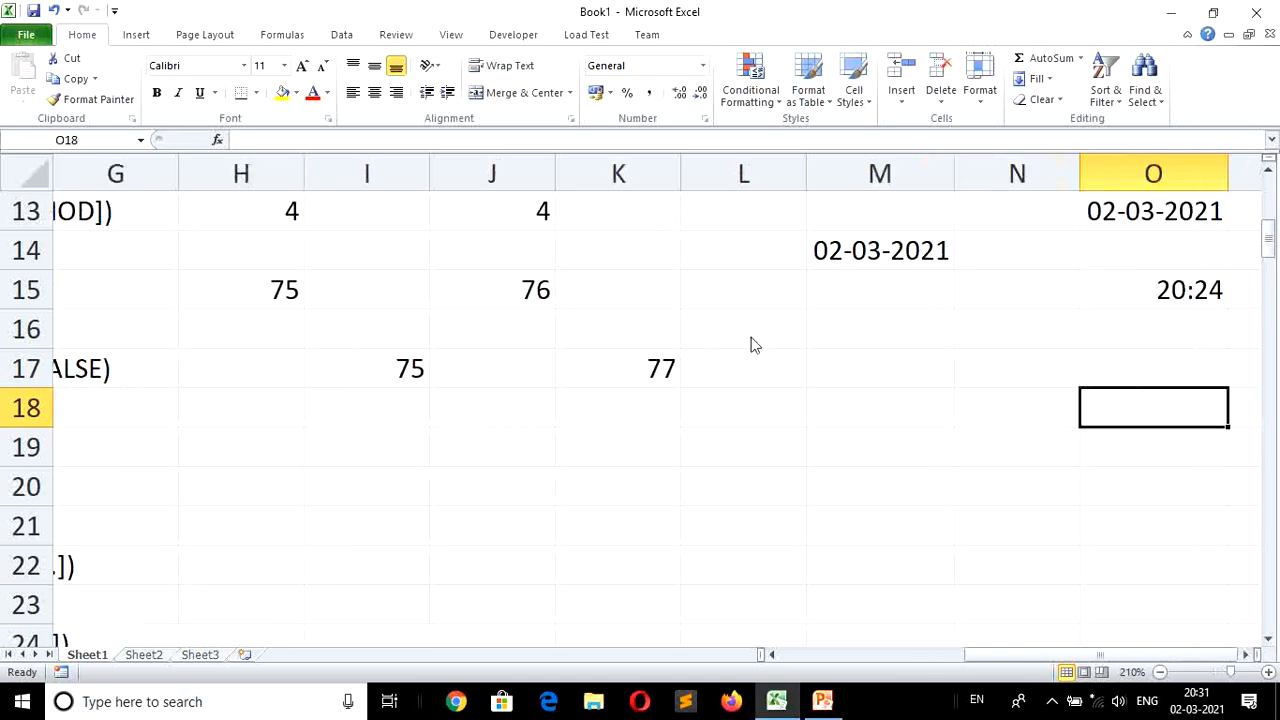
key(Right)
key(Down)
key(Down)
key(Left)
key(Left)
key(Left)
key(Left)
key(Left)
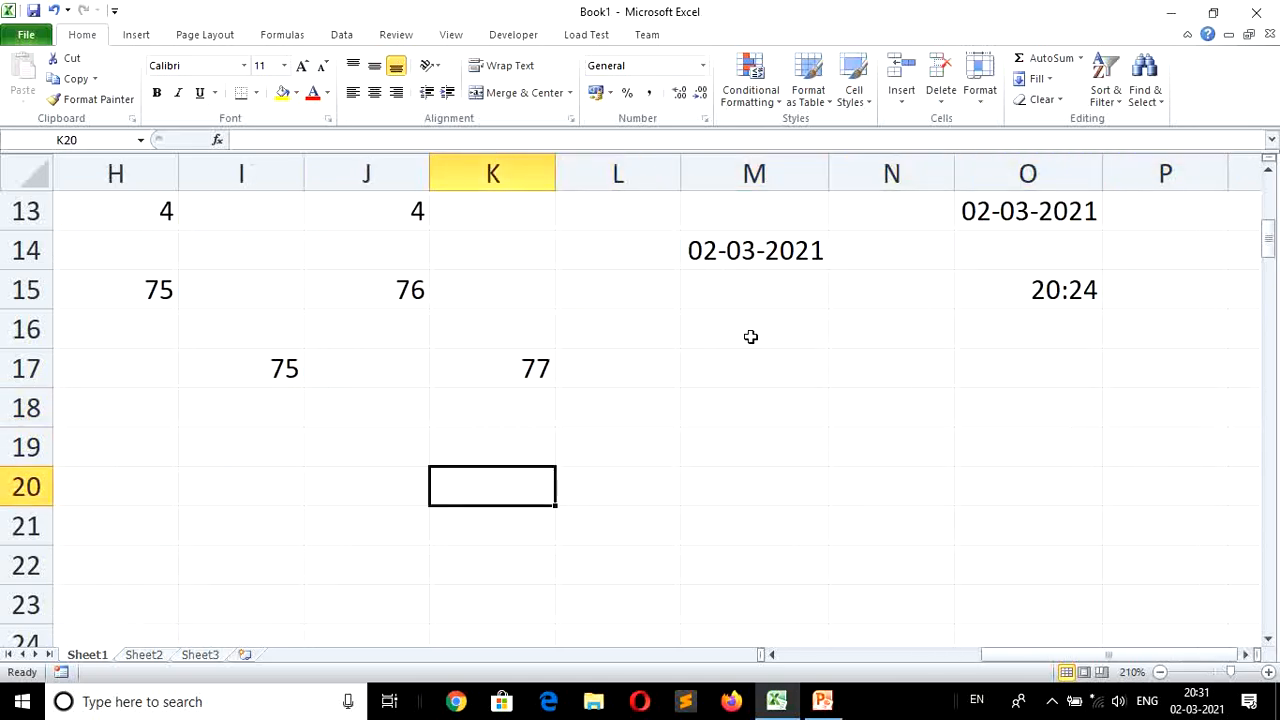
text(a)
key(Right)
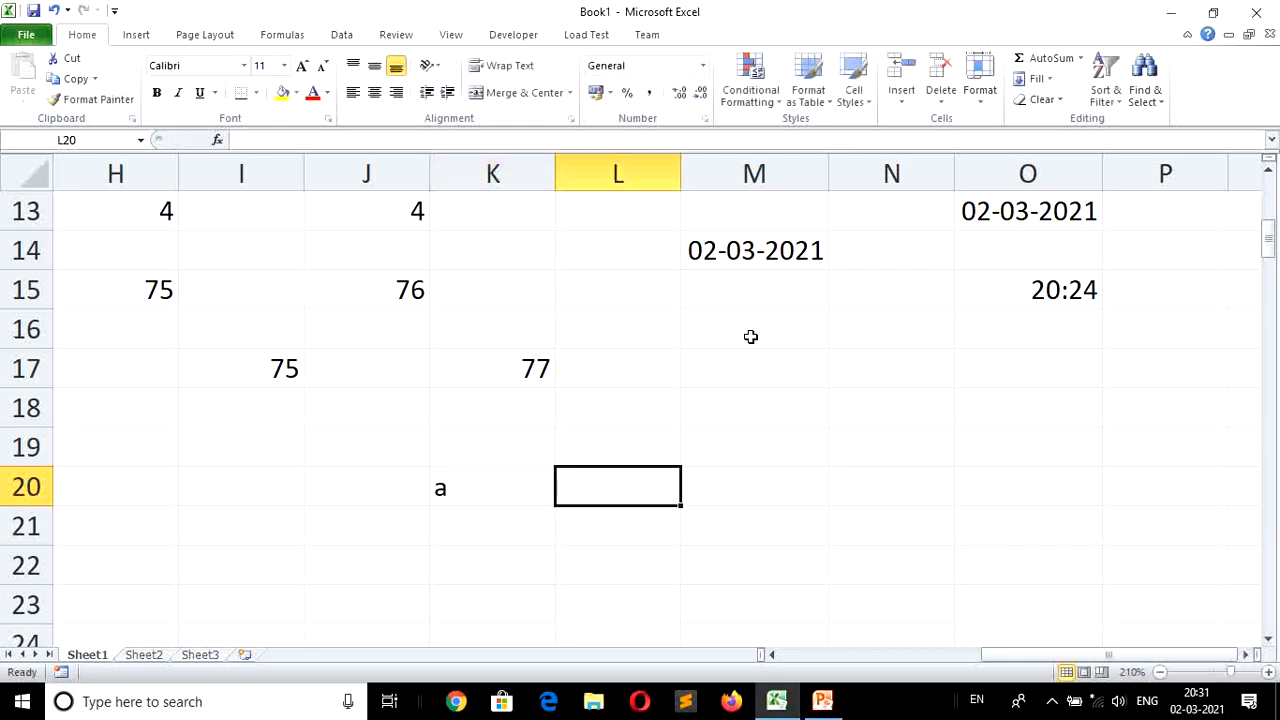
text(b)
key(Right)
Enter the values 10 in K21 under label a and 20 in L21 under label b.
key(Down)
key(Left)
key(Left)
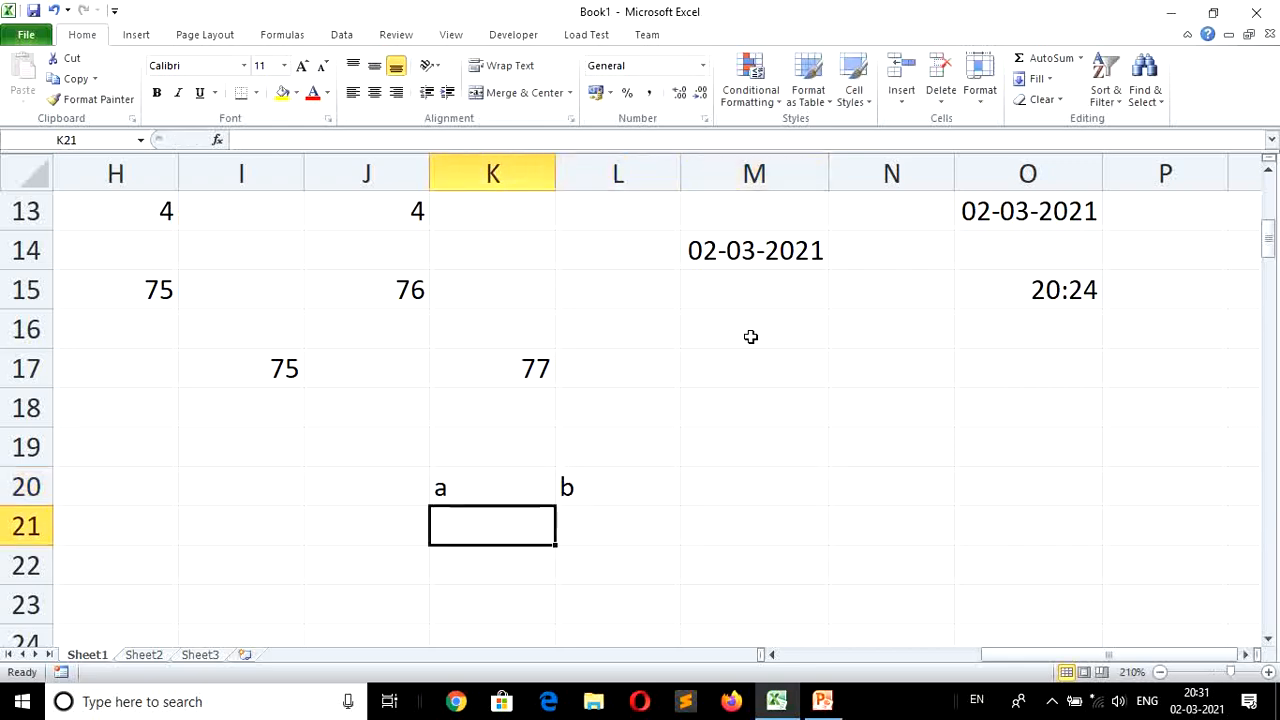
text(10)
key(Right)
text(2)
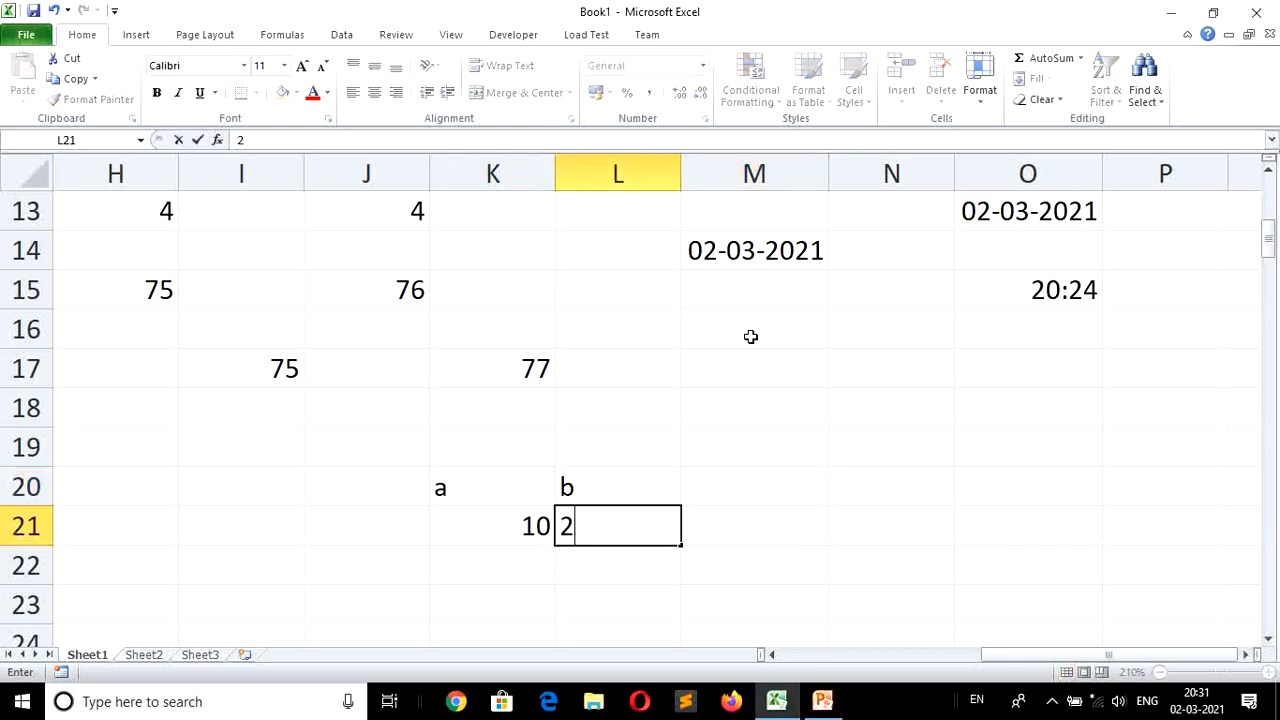
text(0)
key(Right)
Enter the formula =IF(K21<L21,"Yes","No") in M21 to compare the two values.
text(=)
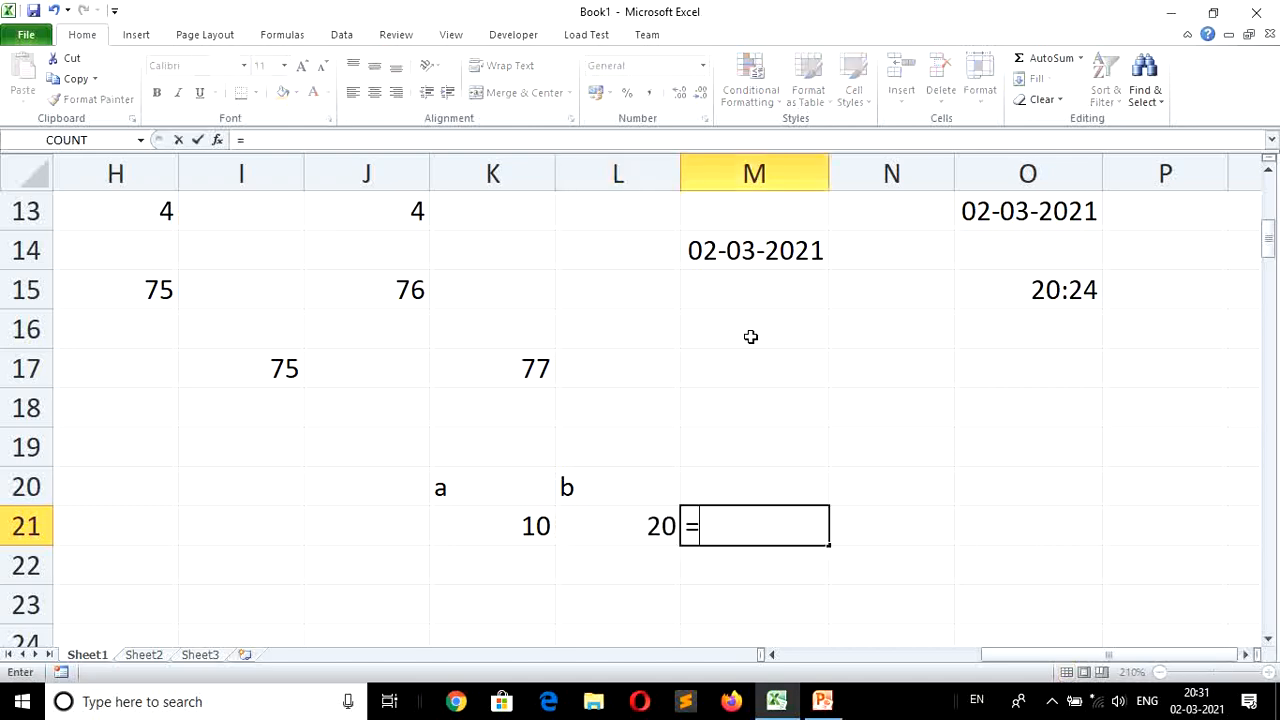
text(if()
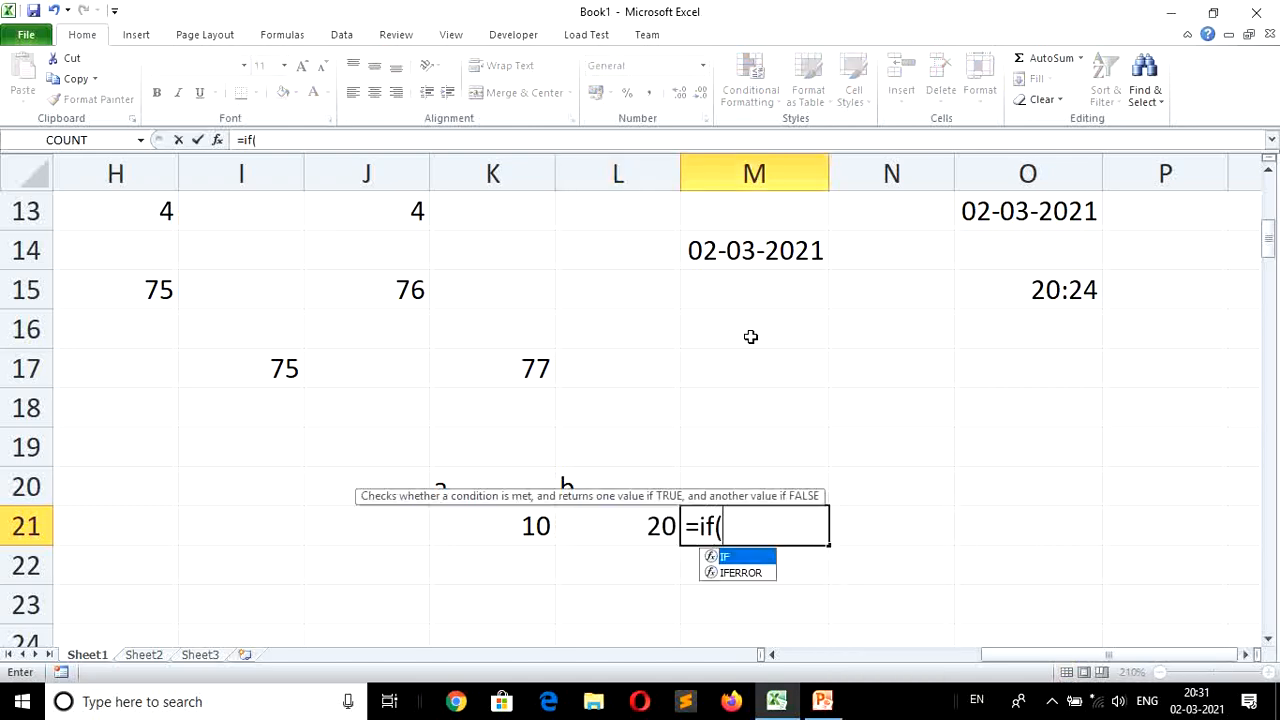
key(Left)
key(Left)
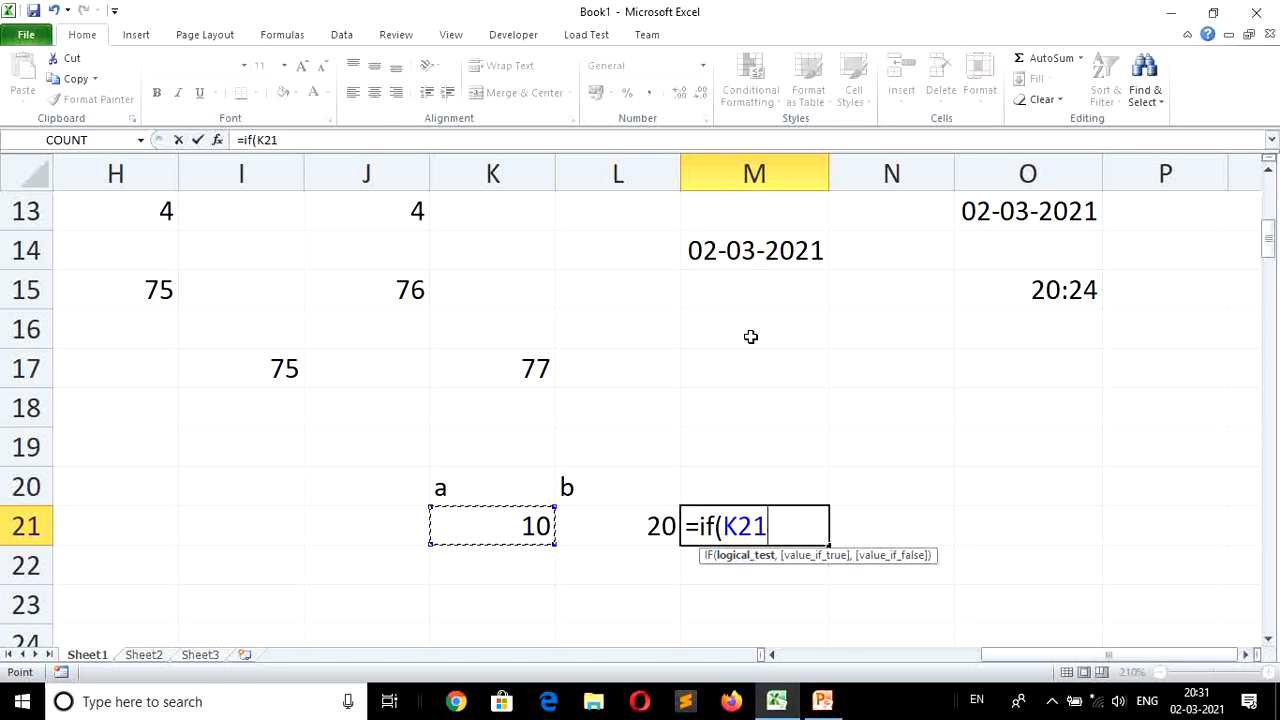
text(<)
key(Left)
text(,)
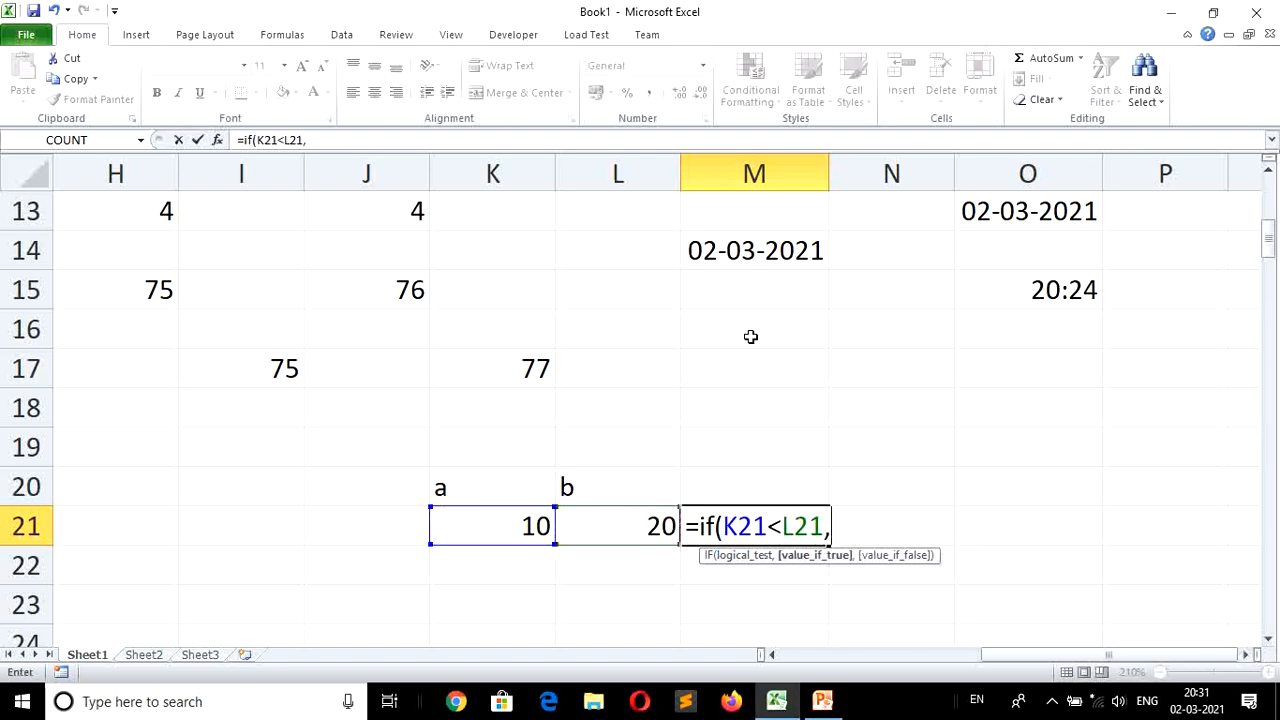
text("Yes",)
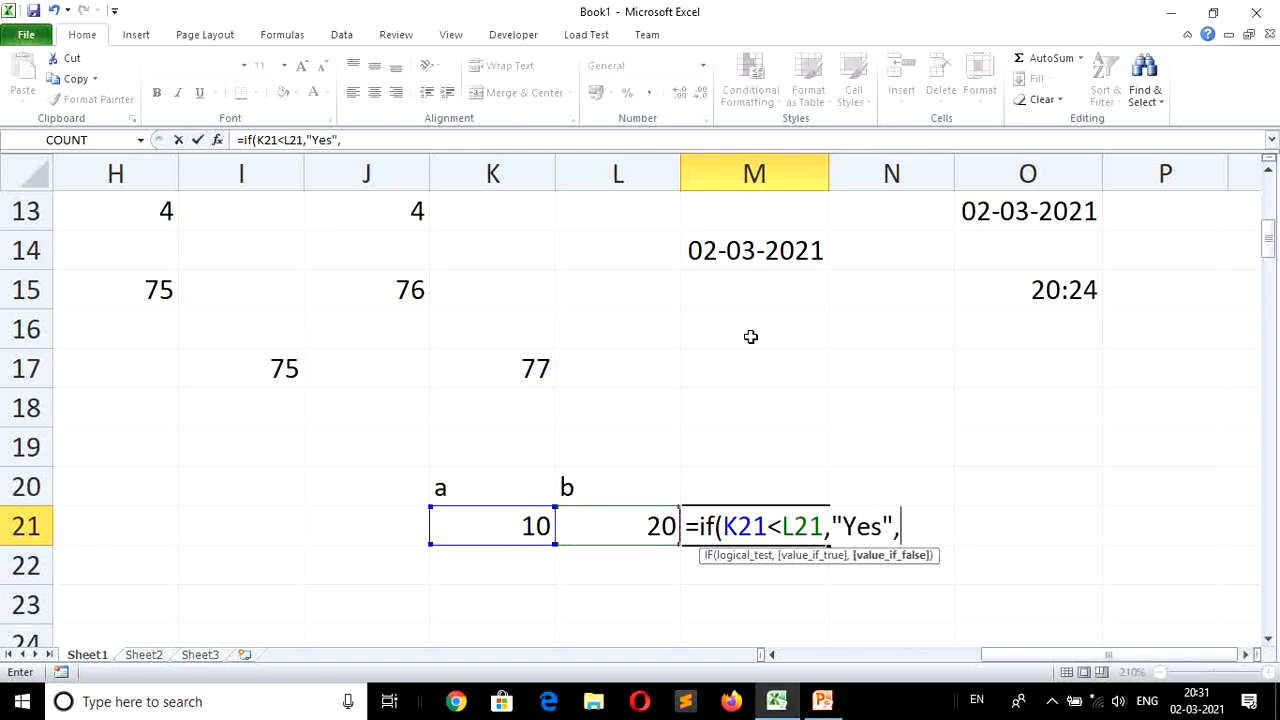
text("No"))
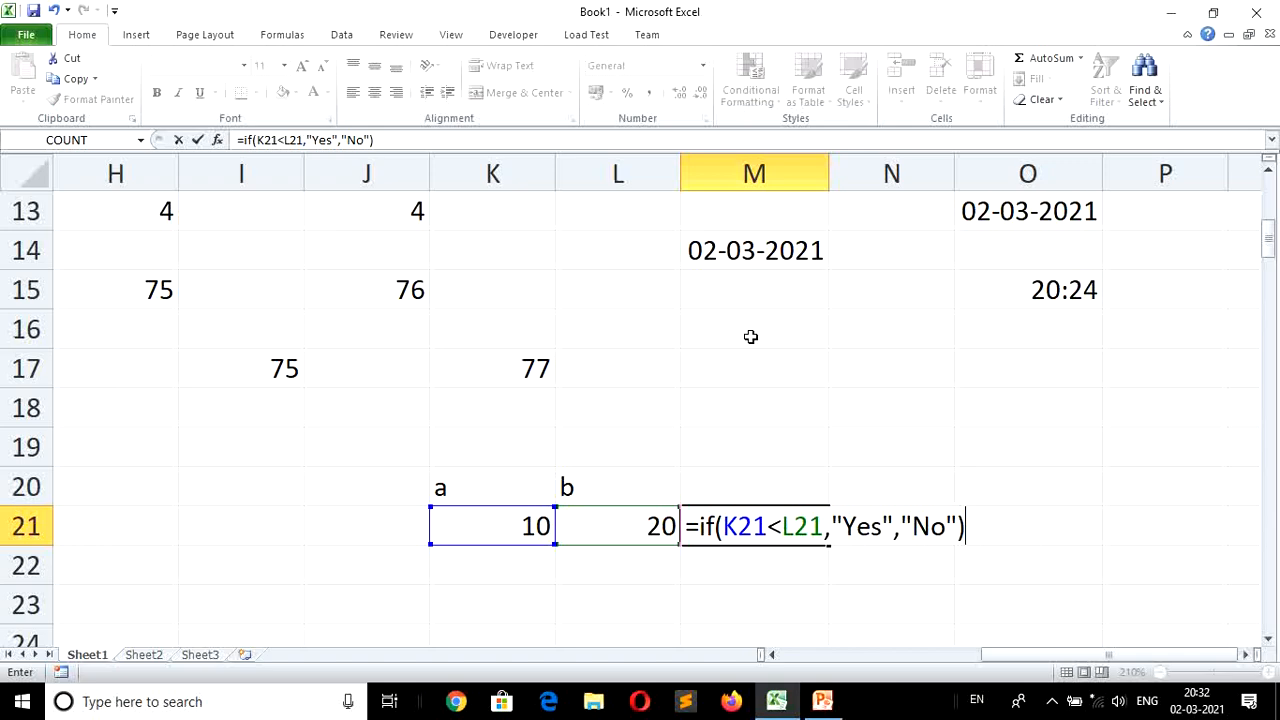
key(Return)
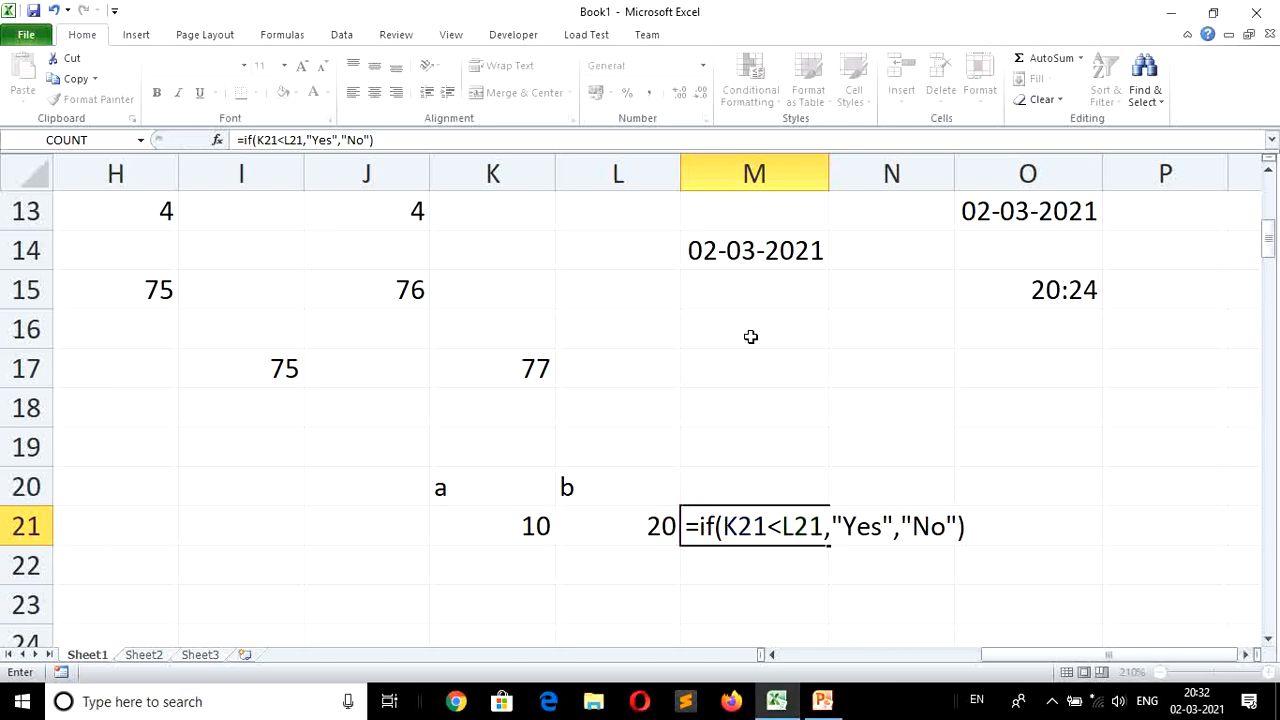
Set the value of a in K21 to 45 to test the other outcome of the IF formula.
key(Up)
key(Left)
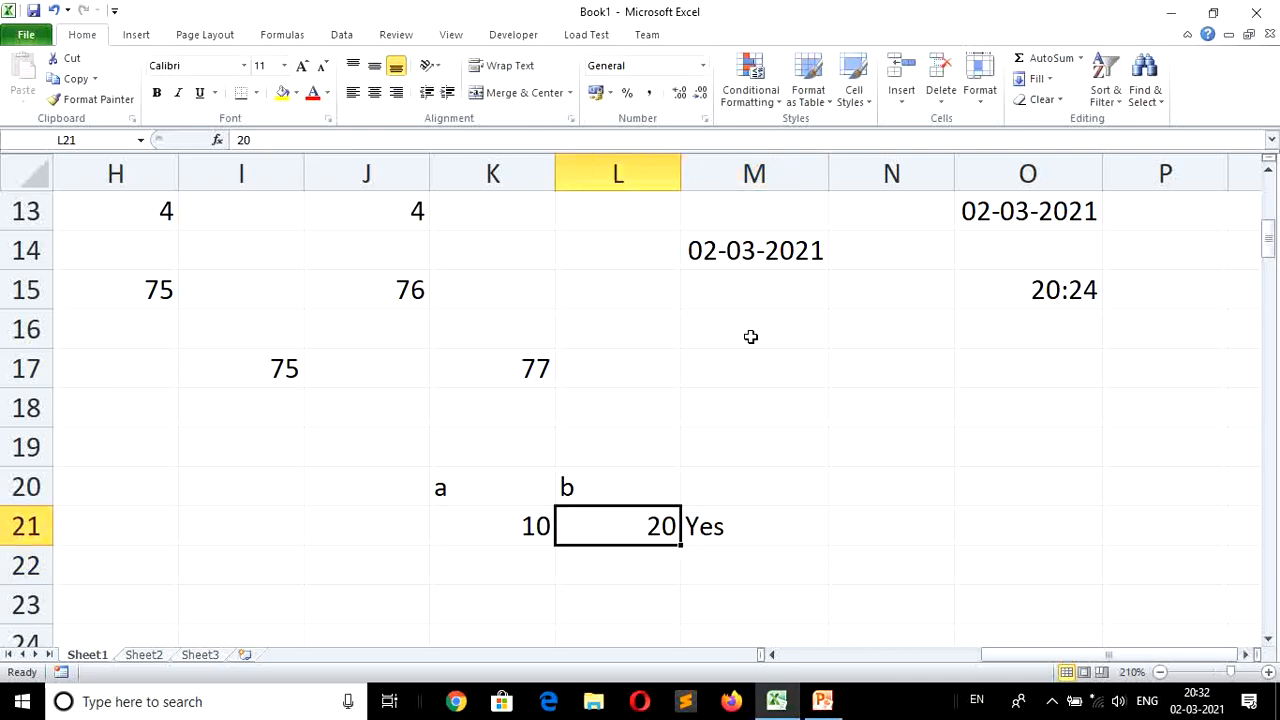
key(Left)
text(45)
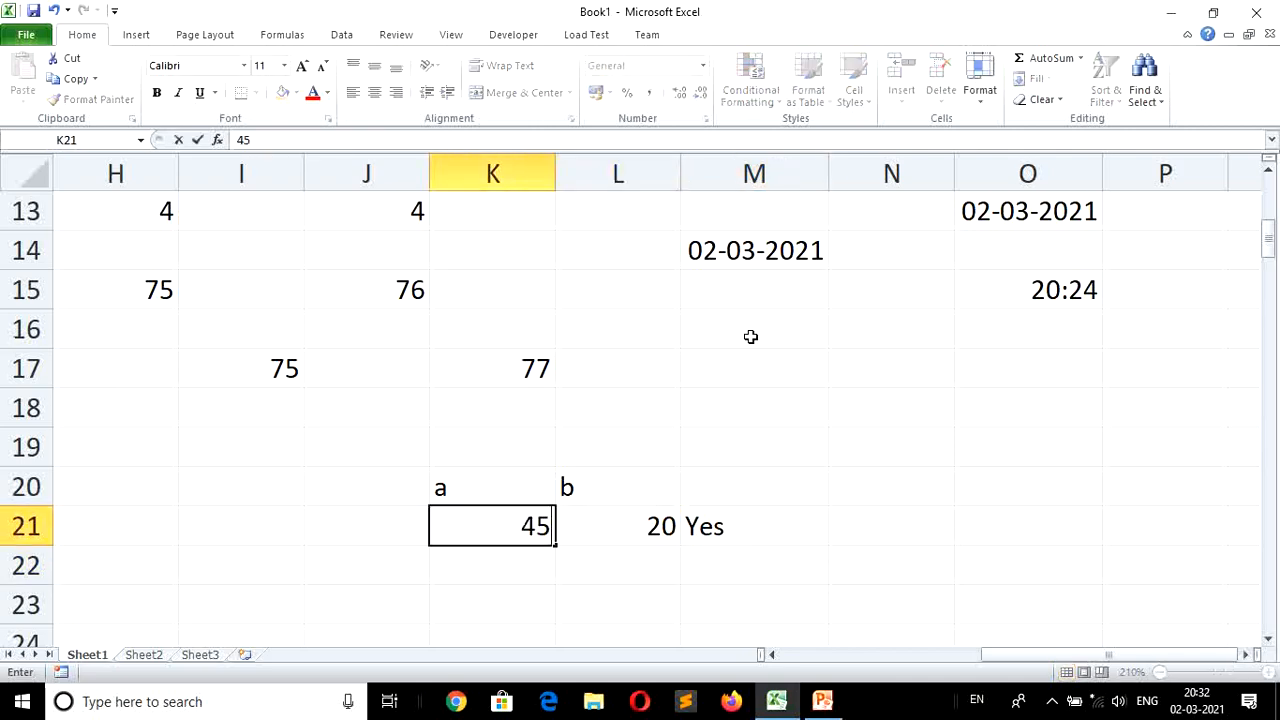
key(Return)
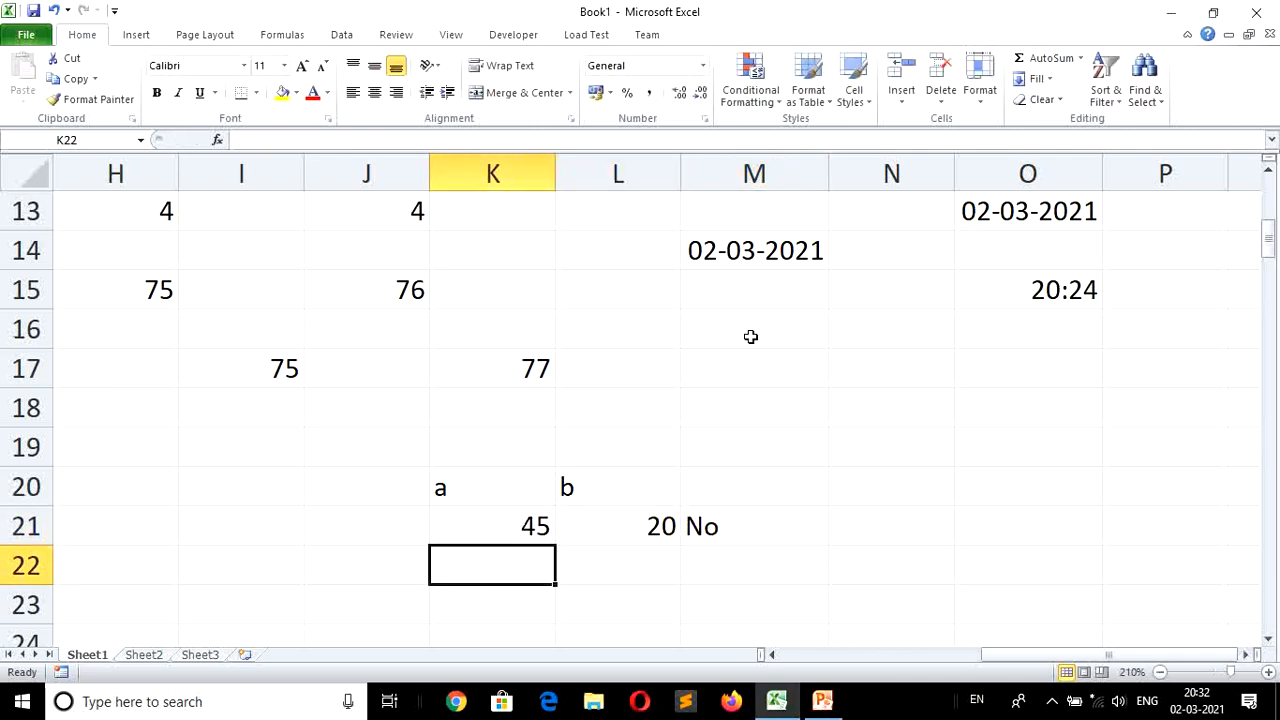
Open the IF formula in M21 to examine its condition and both result arguments, leaving it as it is.
key(Right)
key(Right)
key(Up)
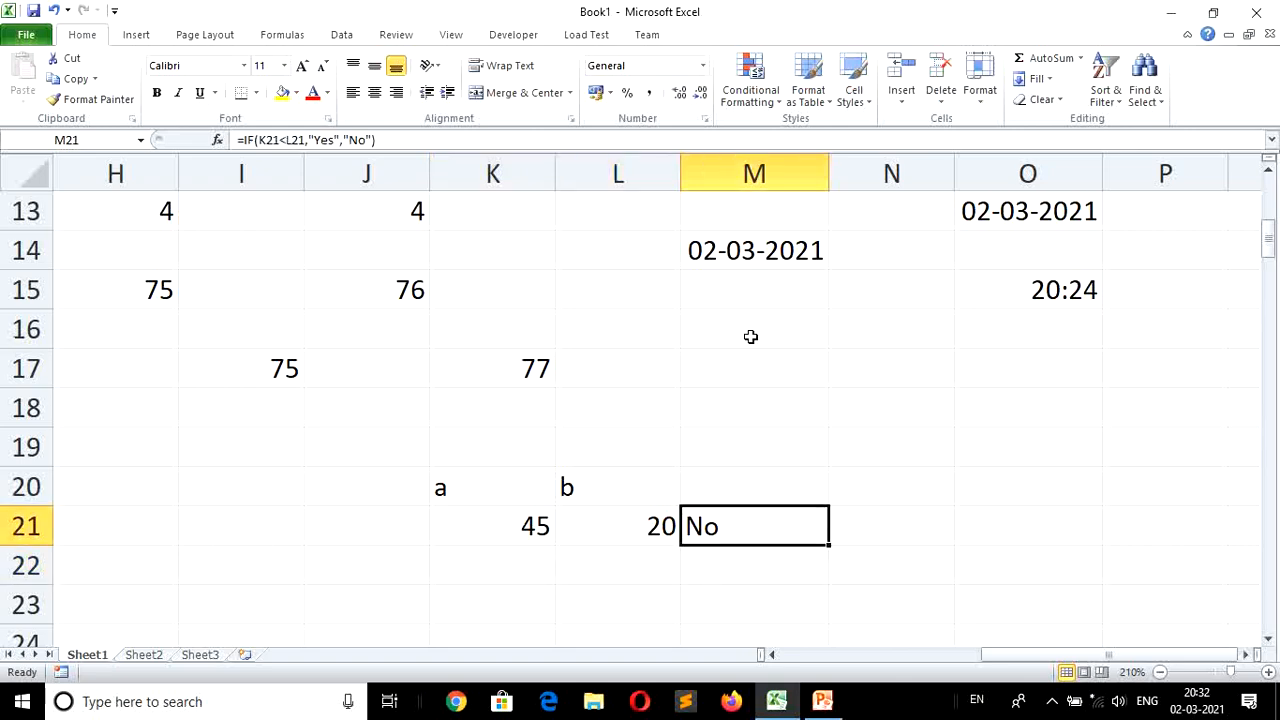
key(F2)
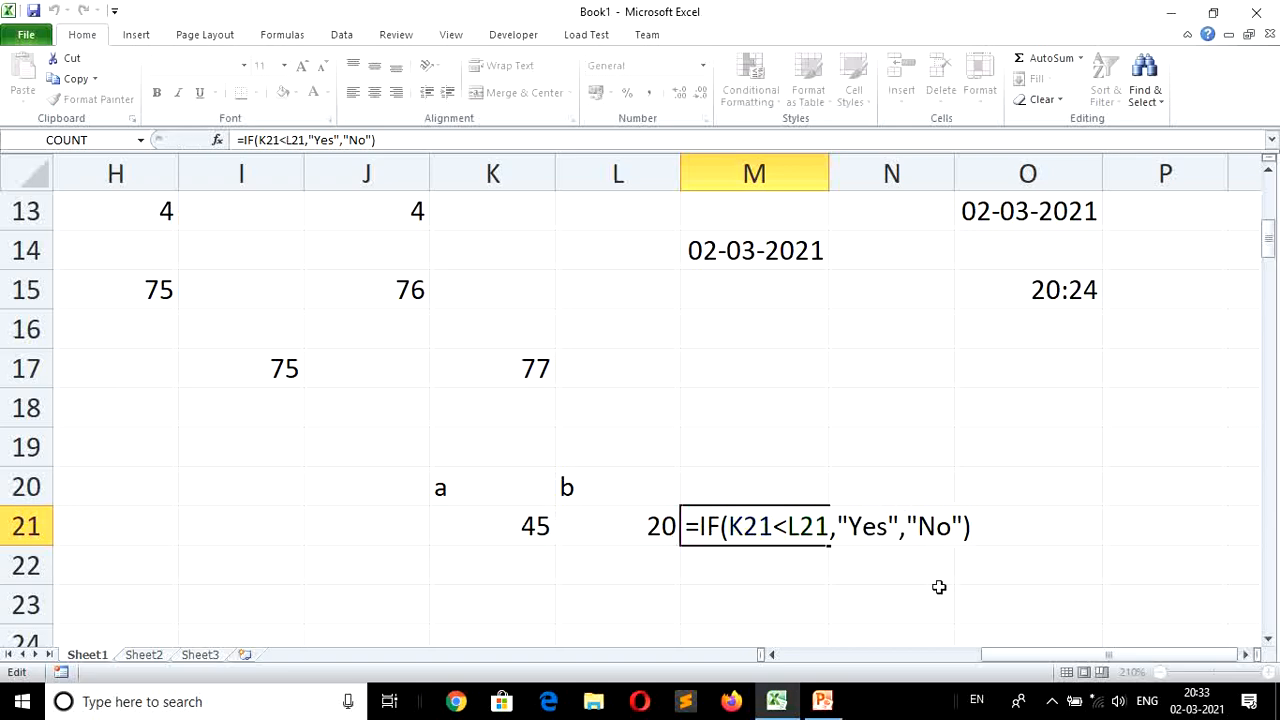
key(Return)
Go back to the function list in columns A to C and look at the entries following IF.
key(Left)
key(Left)
key(Left)
key(Left)
key(Left)
key(Left)
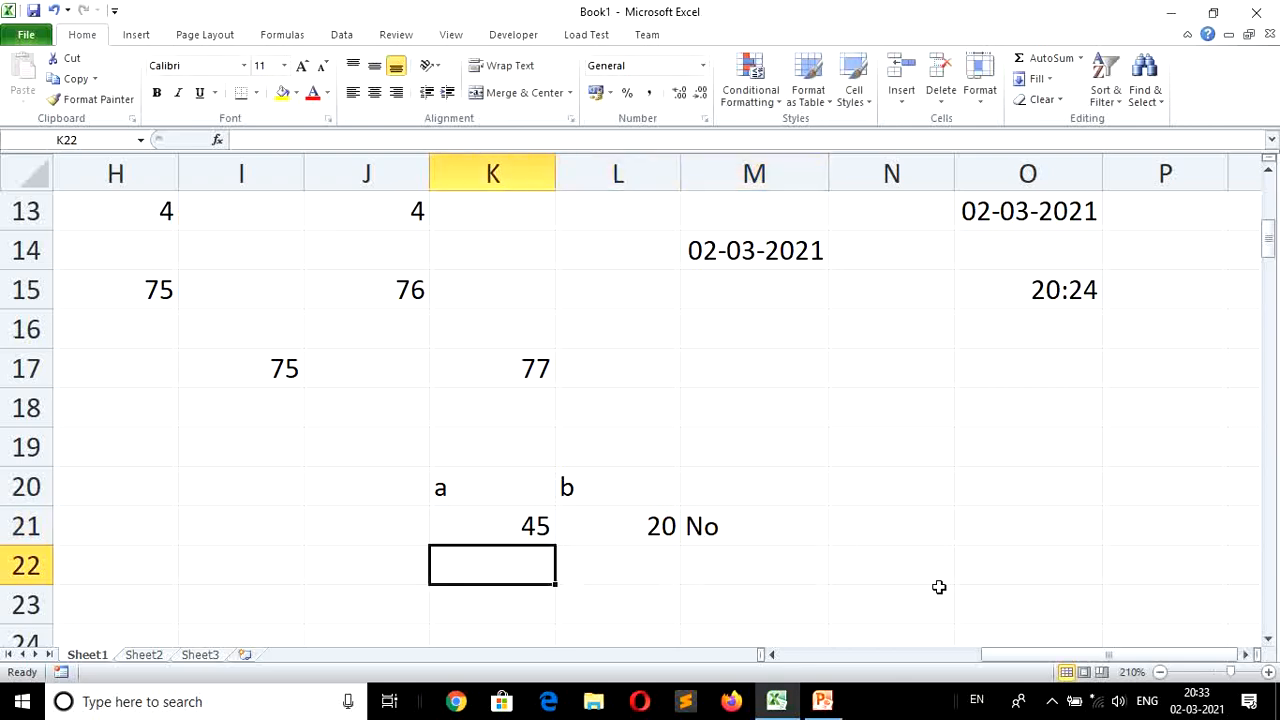
key(Up)
key(Down)
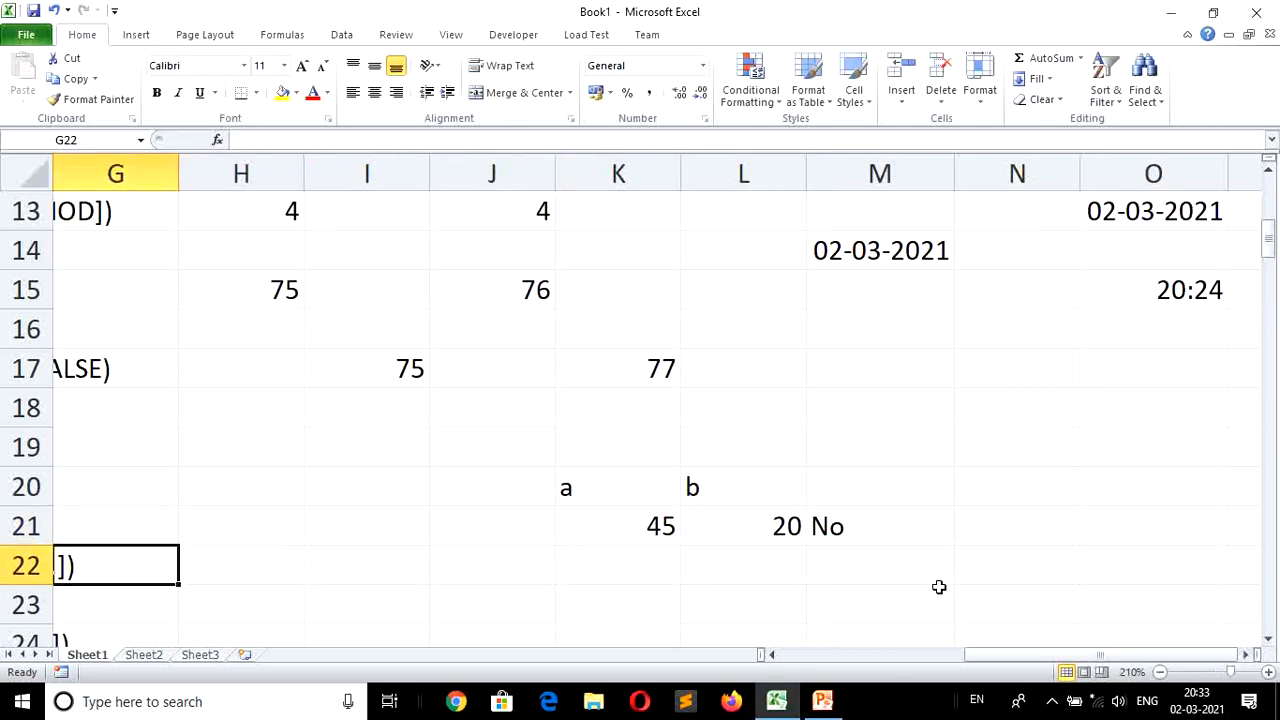
key(Left)
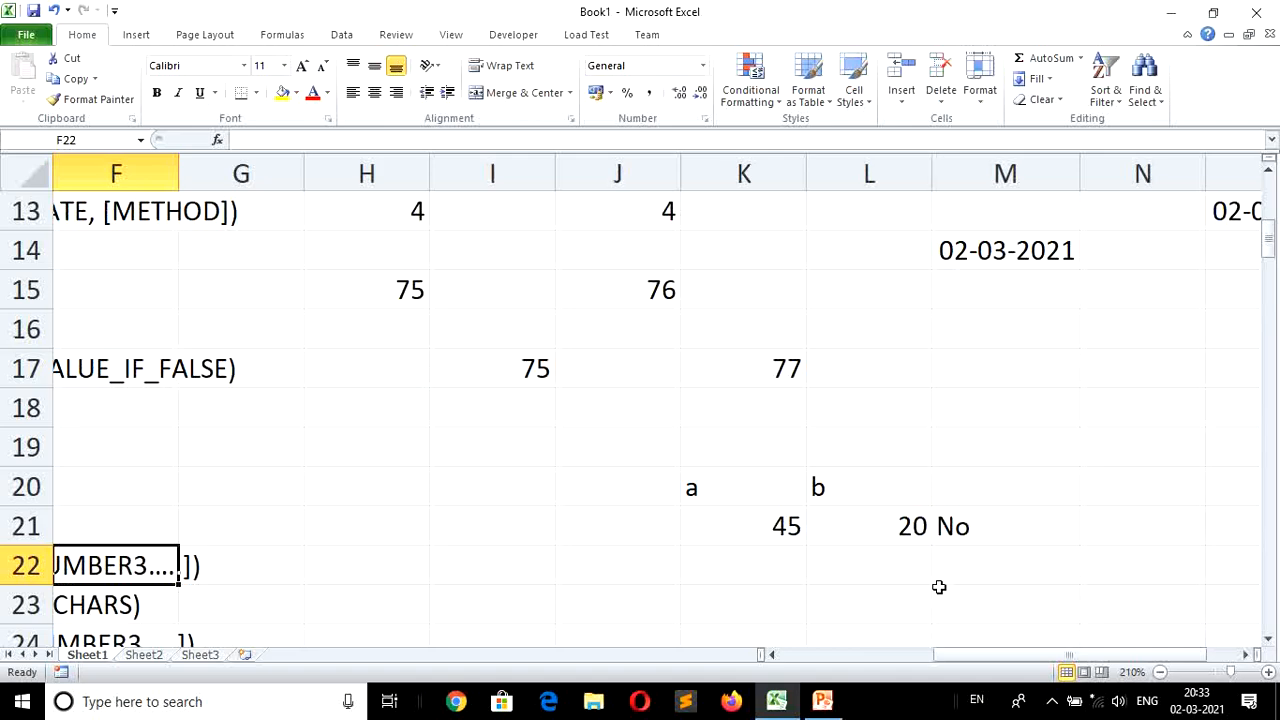
key(Left)
key(Left)
key(Left)
key(Left)
key(Left)
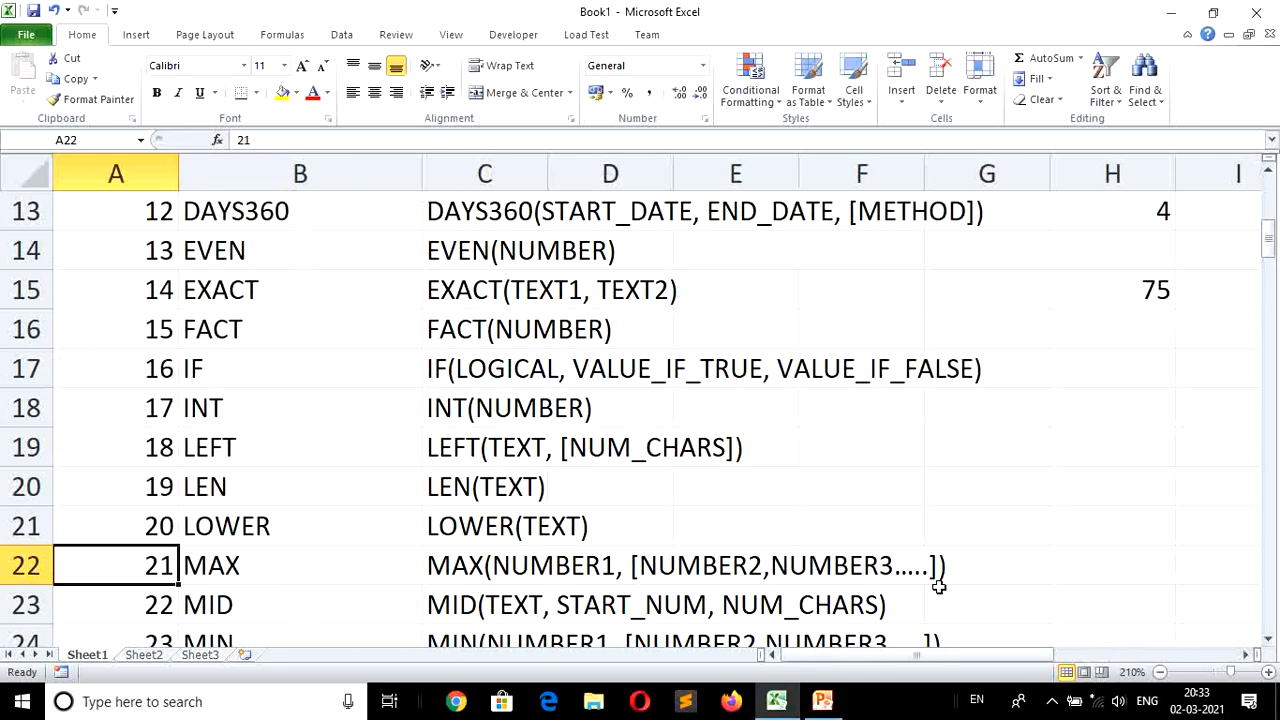
Enter an INT formula in H19 that takes the number from cell I17.
key(Right)
key(Right)
key(Right)
key(Right)
key(Right)
key(Right)
key(Right)
key(Right)
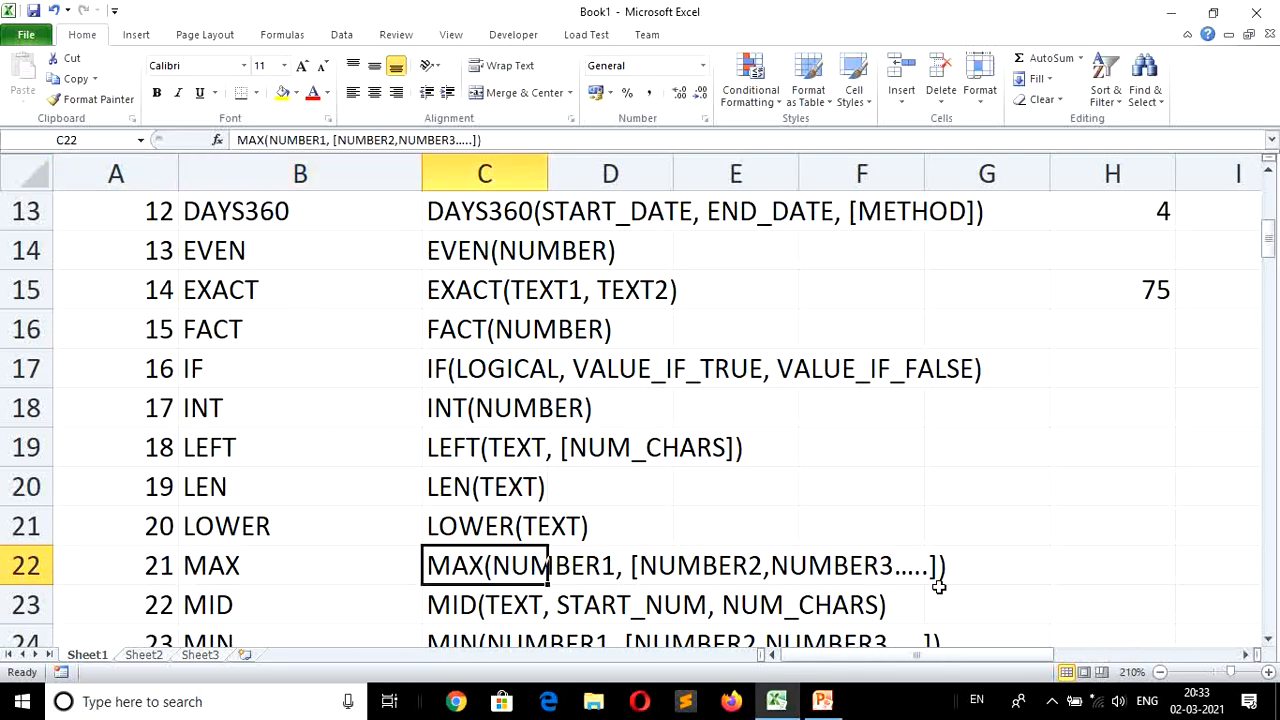
key(Up)
key(Up)
key(Up)
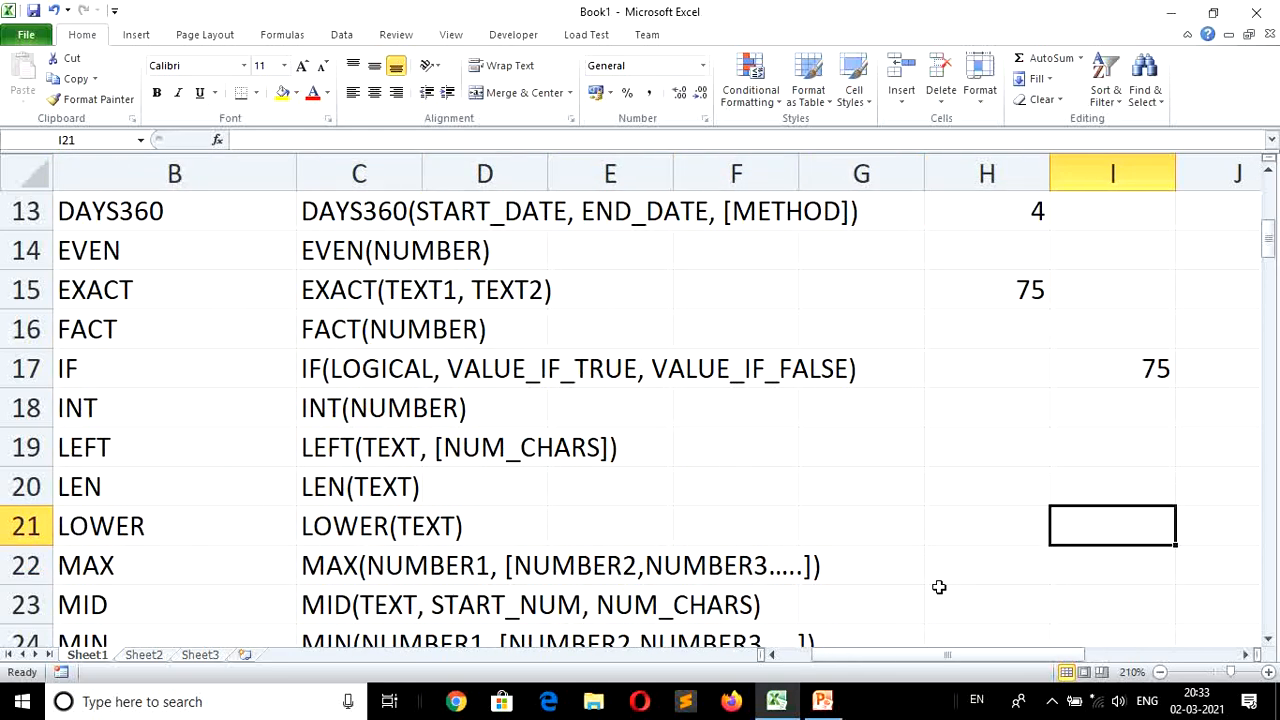
key(Left)
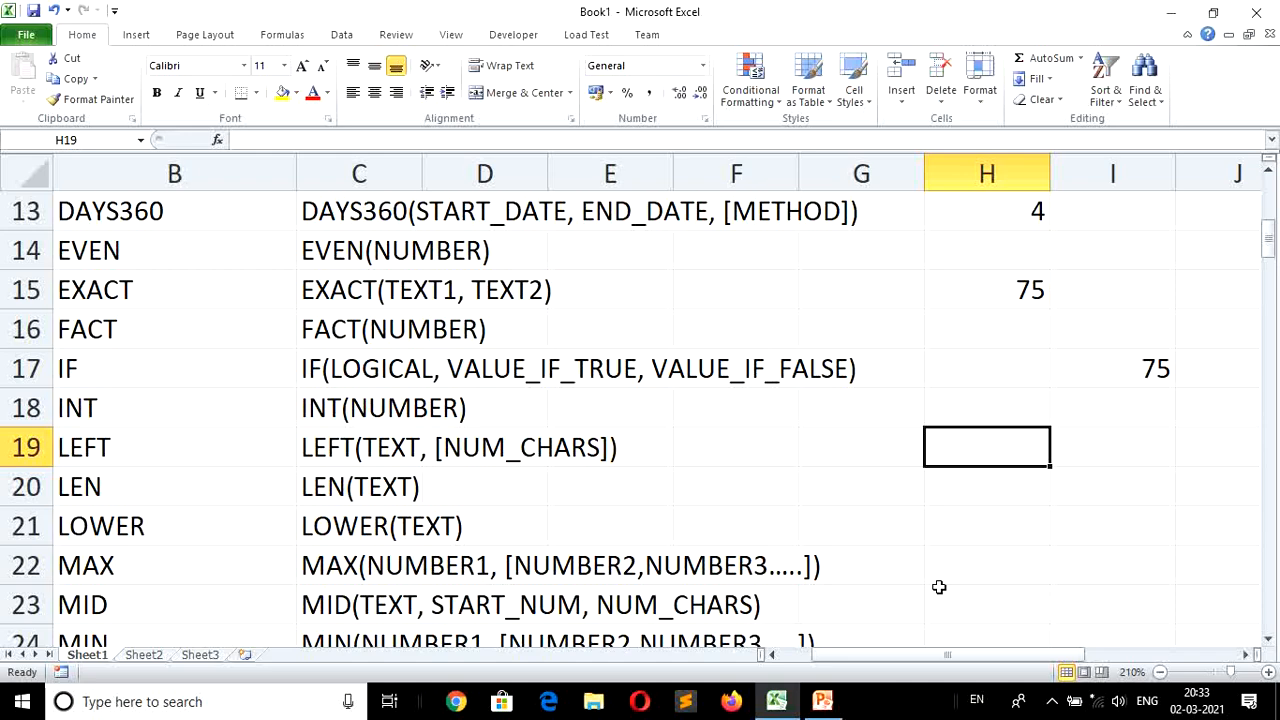
text(=int)
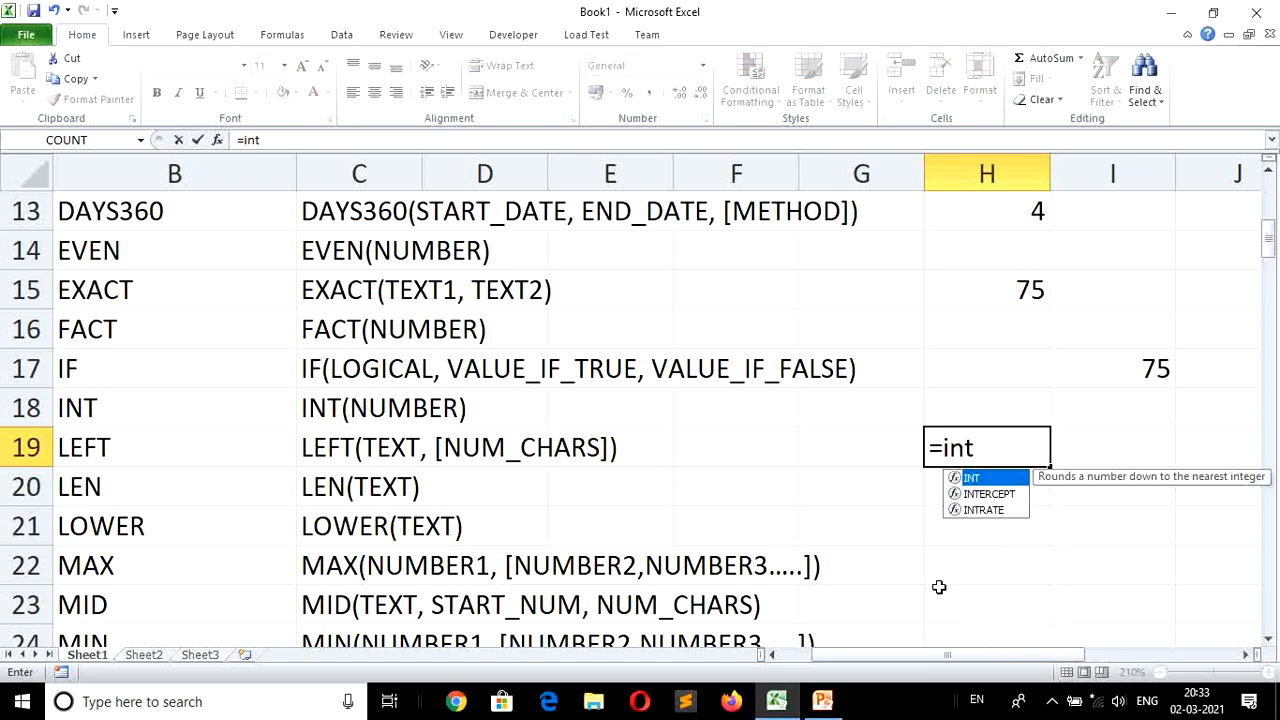
text(()
key(Right)
key(Up)
key(Up)
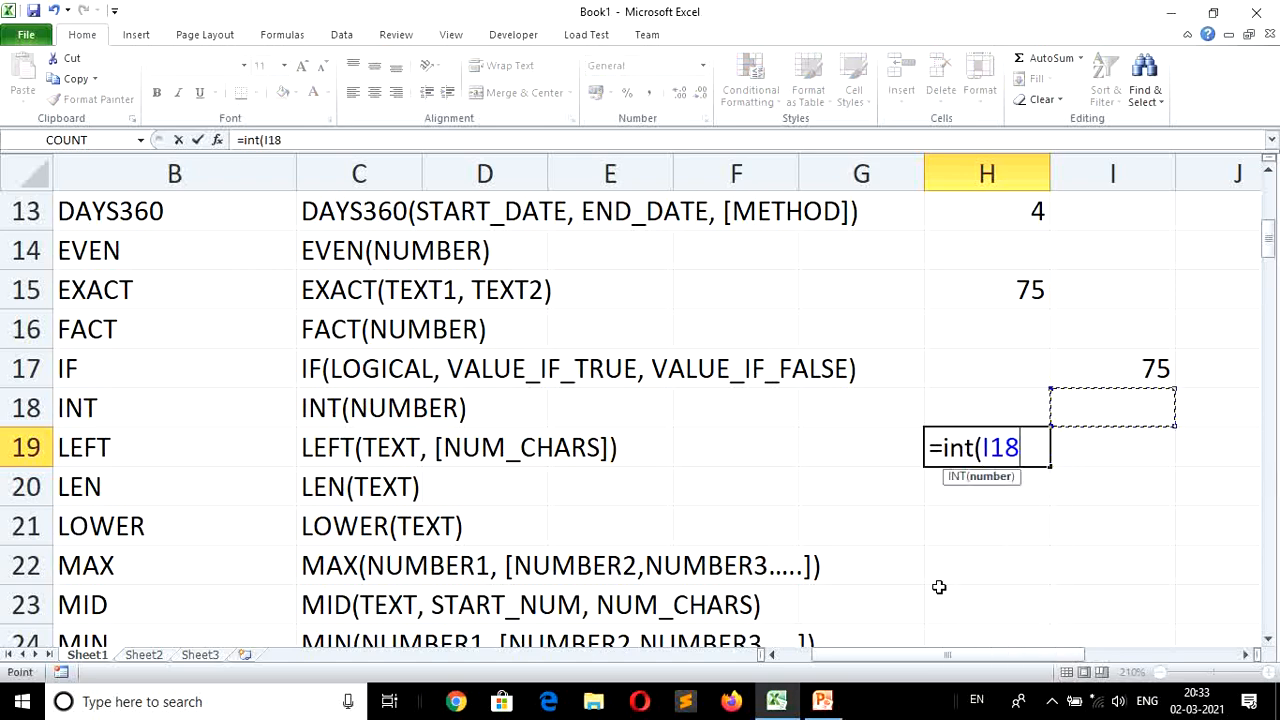
key(Return)
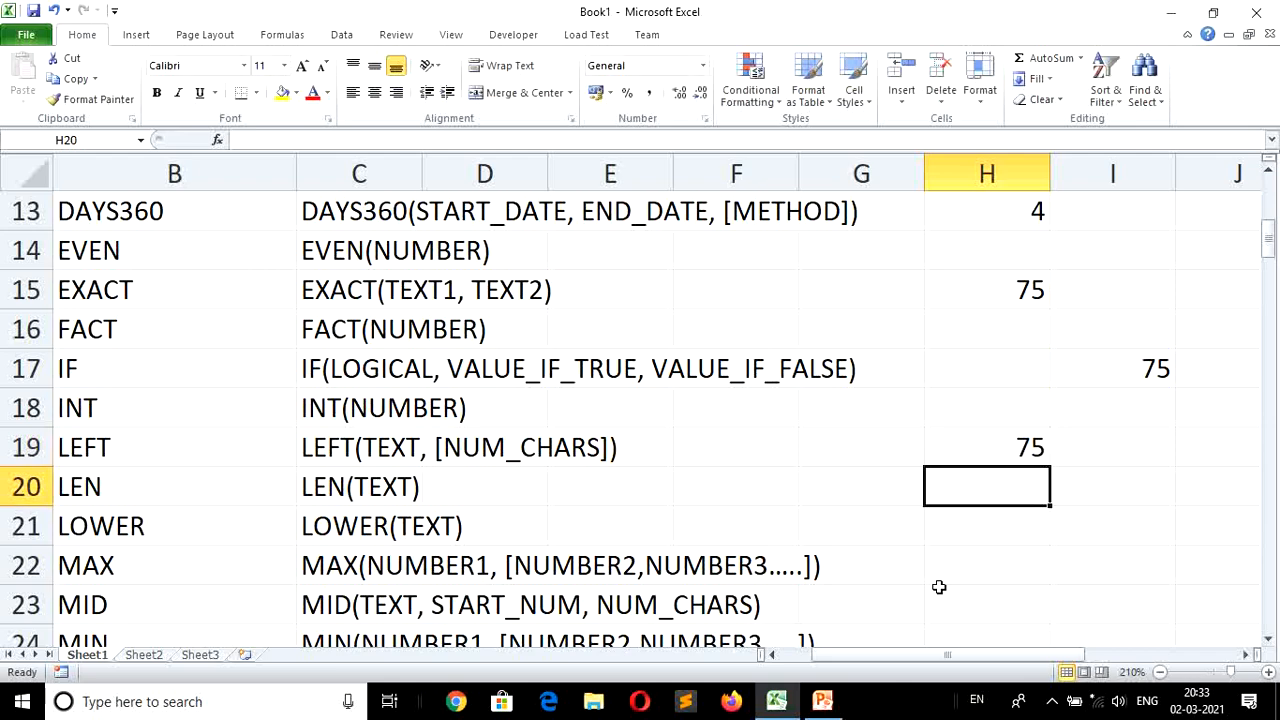
Enter the decimal number 12.7654 in H20 as a sample for the INT function.
text(12.)
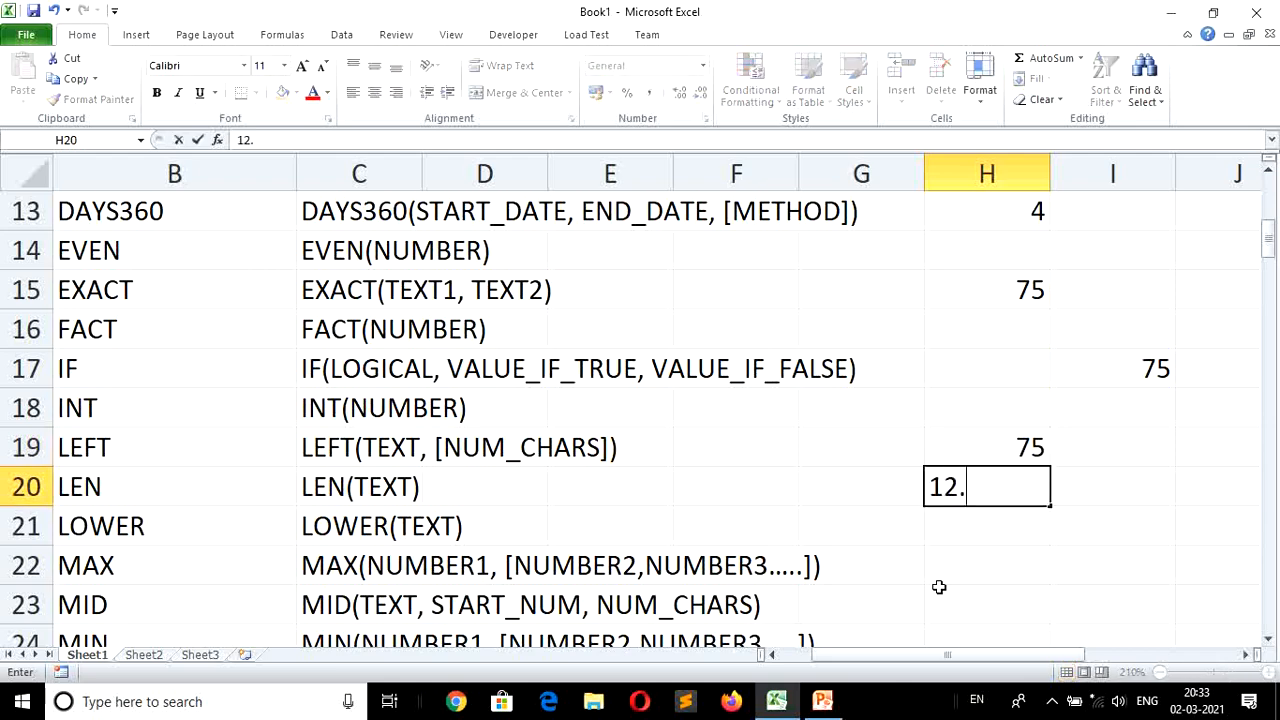
text(7654)
key(Return)
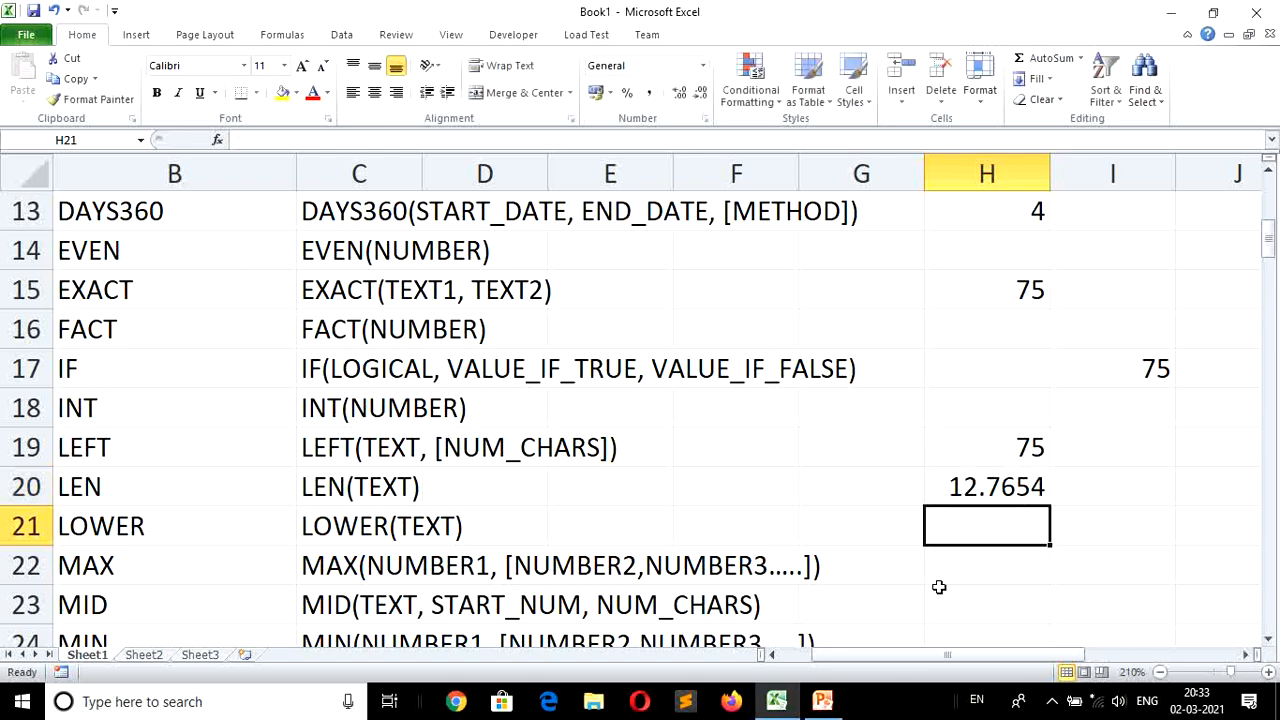
Enter an INT formula in H22 that takes the decimal number from cell H20.
key(Return)
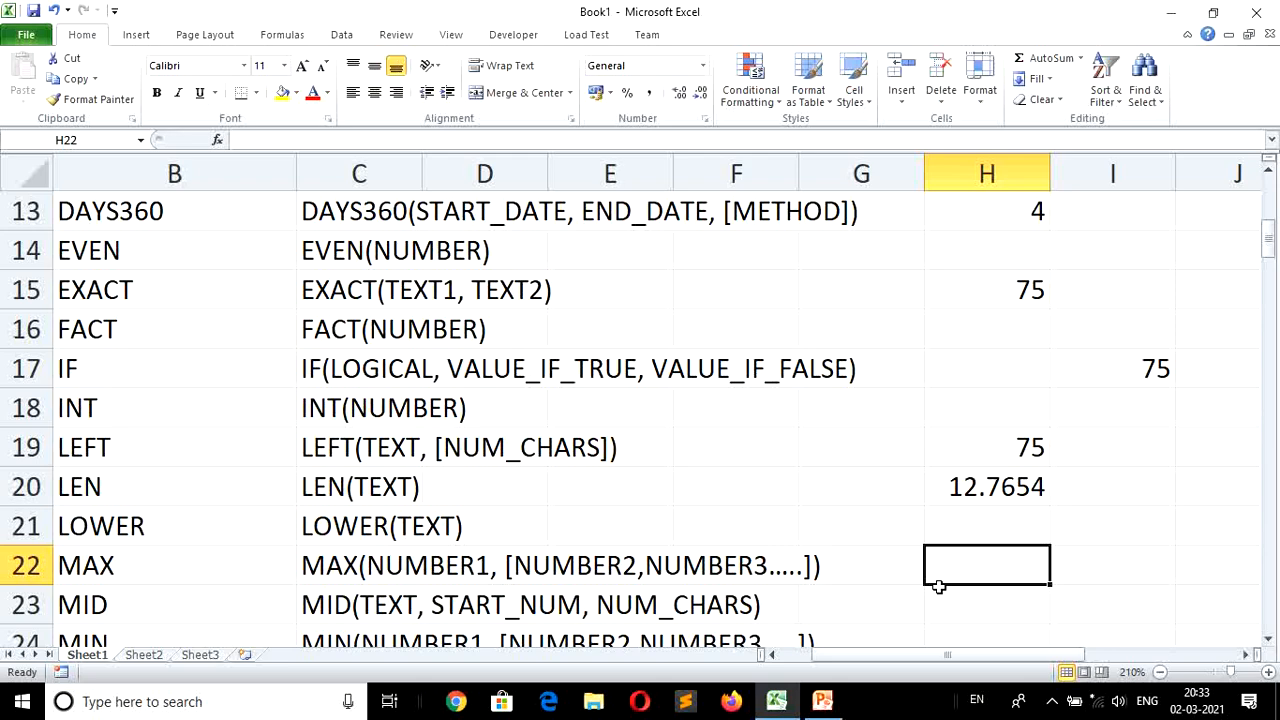
text(=int)
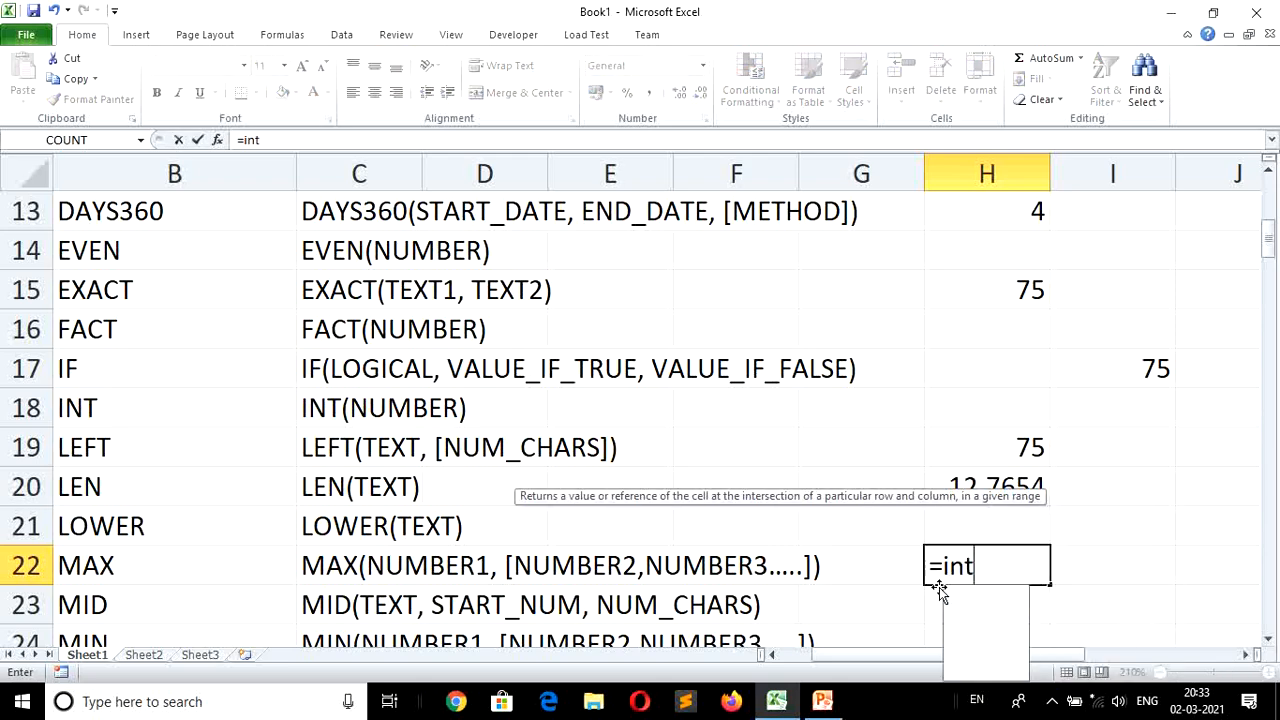
text((H20)
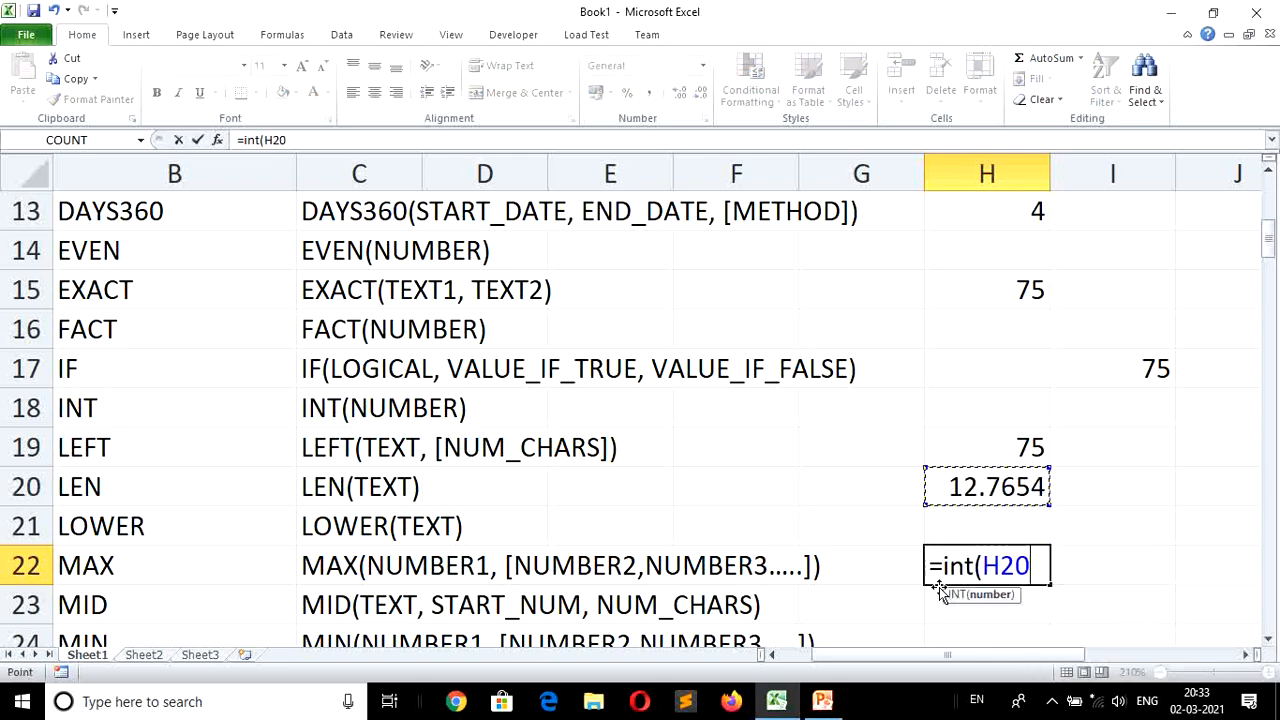
text())
key(Return)
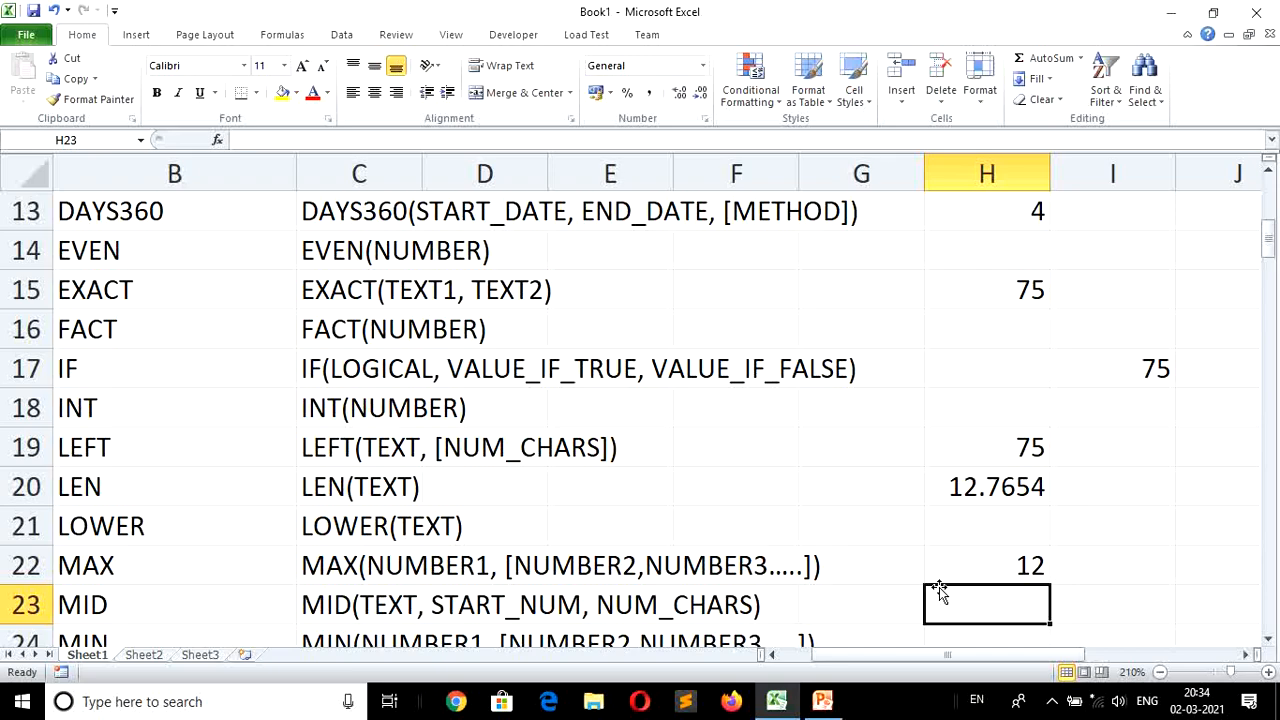
Go back to the function list in column B and look at the entries following INT.
key(Left)
key(Left)
key(Left)
key(Left)
key(Left)
key(Left)
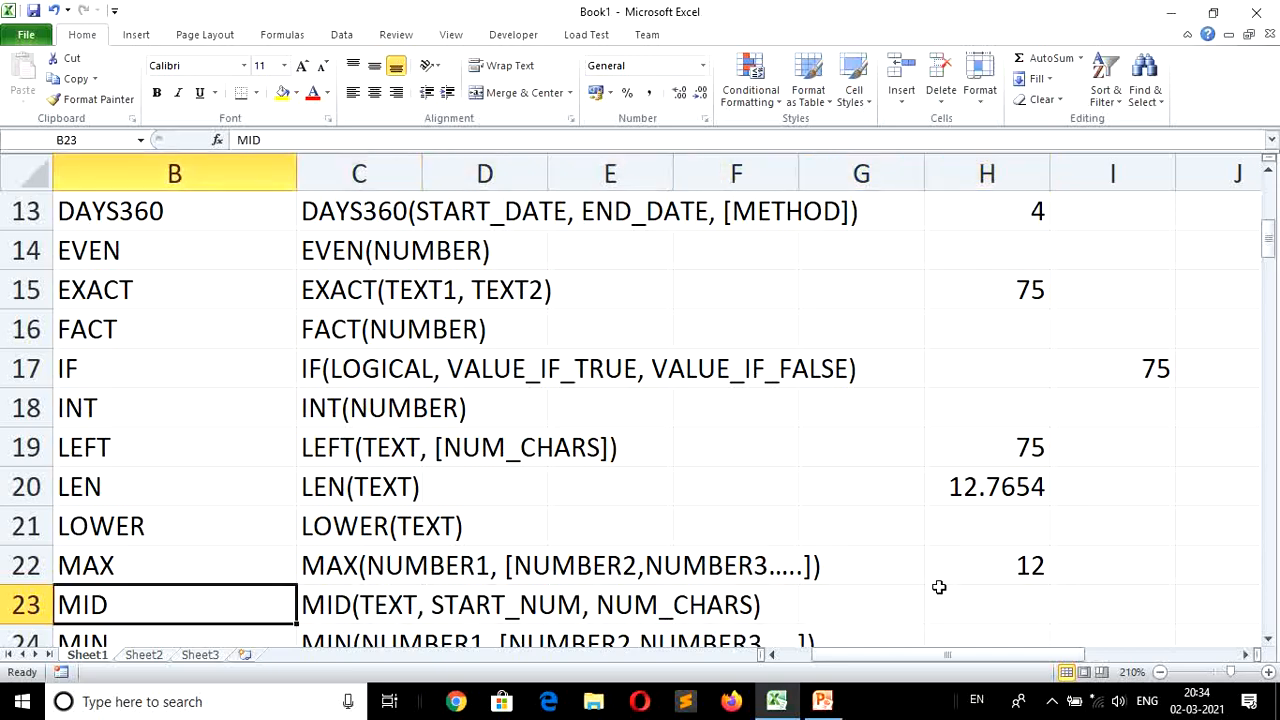
Enter the heading Full Name in the empty cell L1.
key(Right)
key(Right)
key(Right)
key(Right)
key(Right)
key(Right)
key(Right)
key(Right)
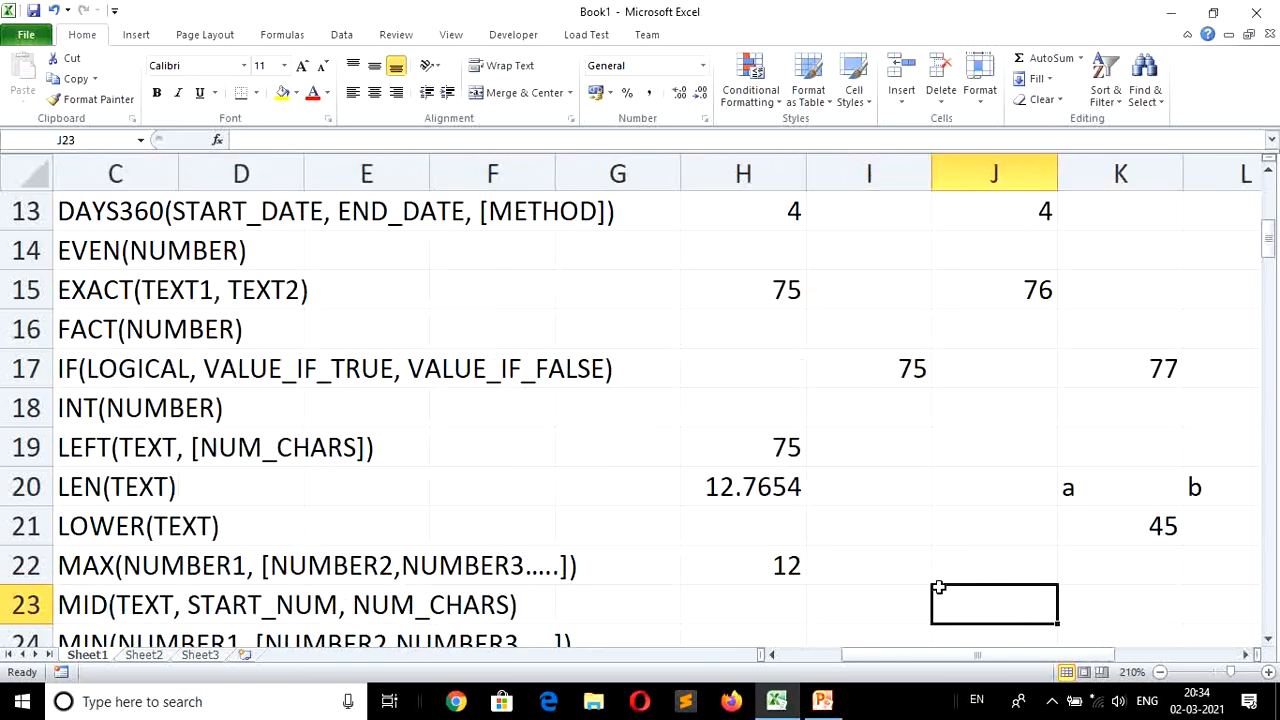
key(Right)
key(Right)
key(Right)
key(Up)
key(Up)
key(Up)
key(Up)
key(Up)
key(Up)
key(Up)
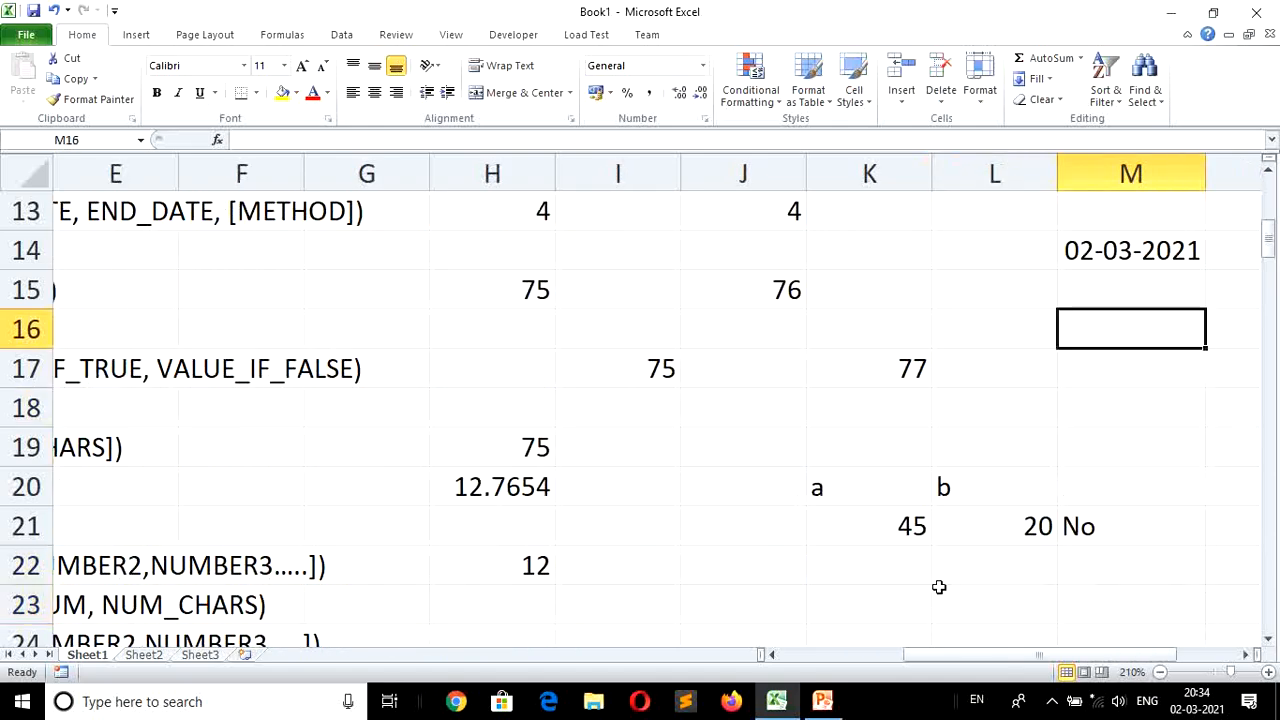
key(Up)
key(Up)
key(Up)
key(Up)
key(Up)
key(Up)
key(Up)
key(Up)
key(Up)
key(Up)
key(Up)
key(Up)
key(Up)
key(Up)
key(Up)
key(Down)
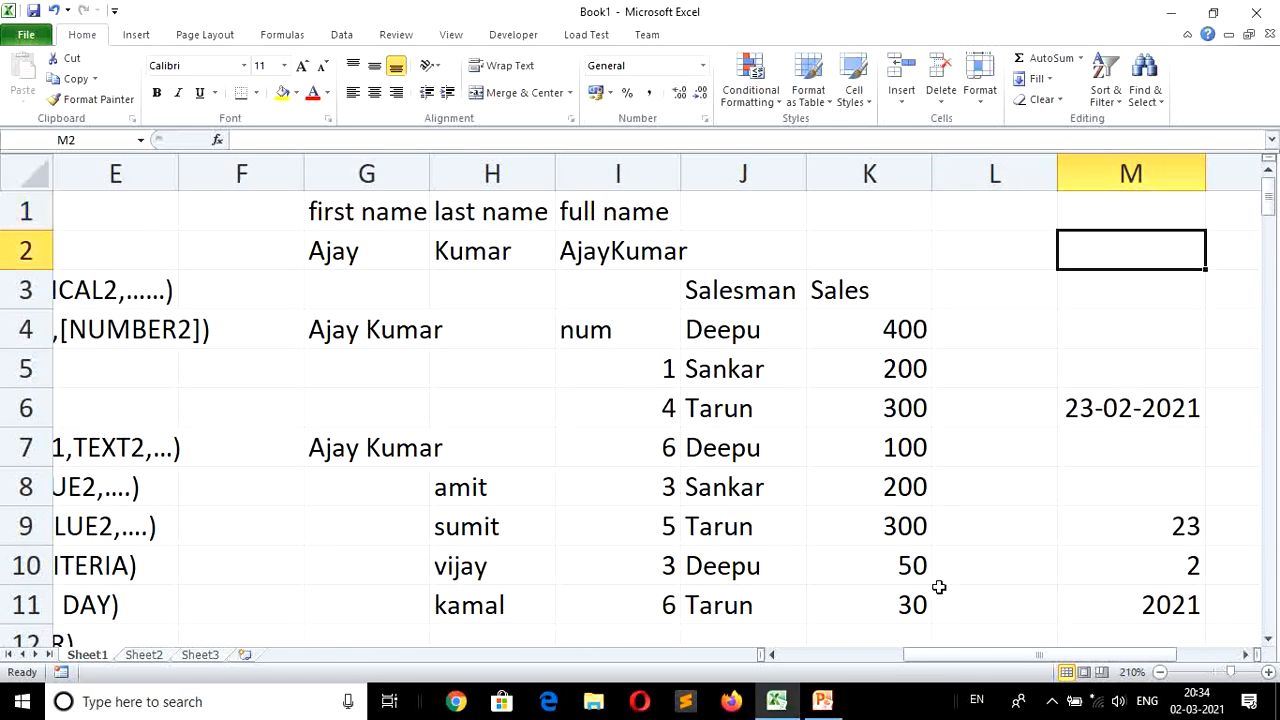
key(Left)
key(Up)
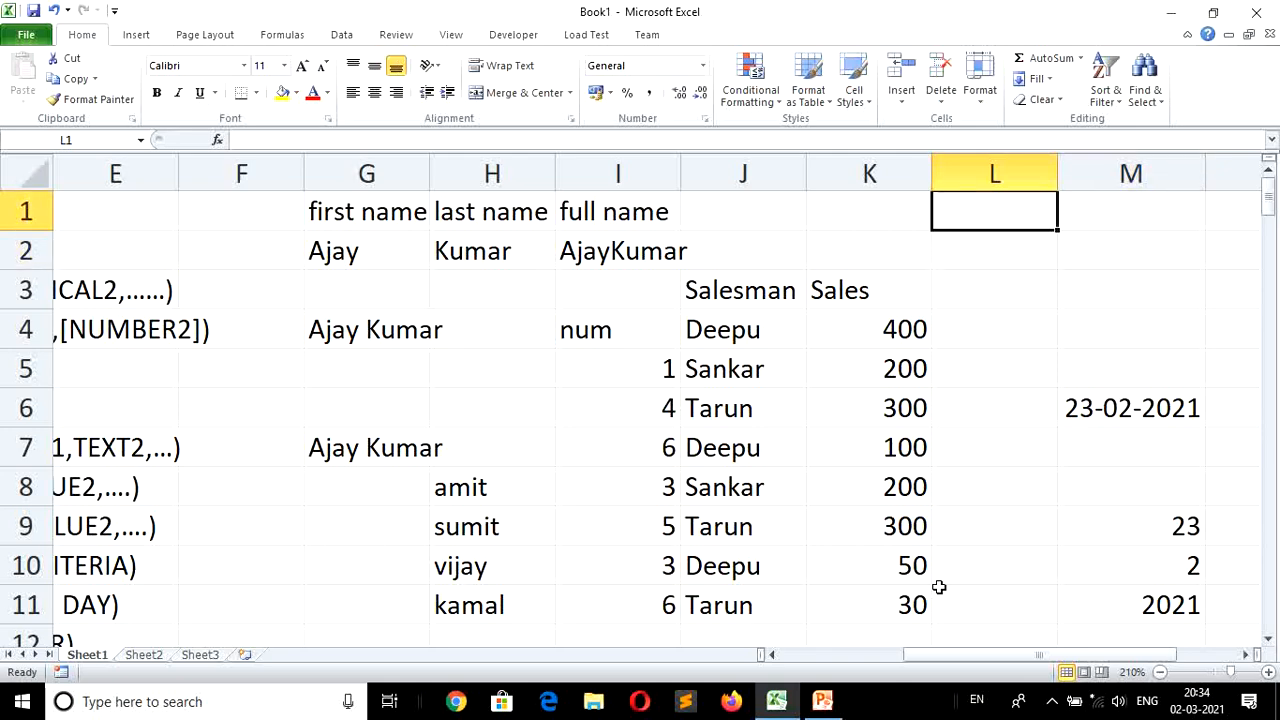
text(Full)
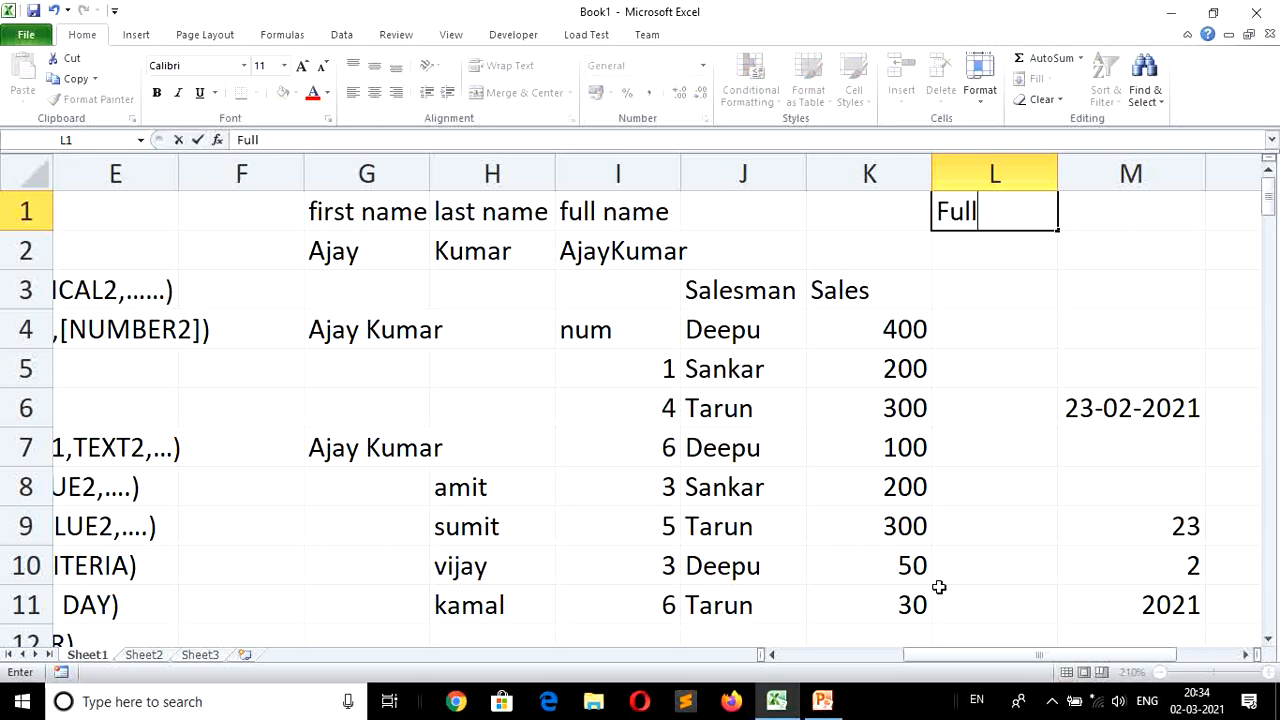
text( Name)
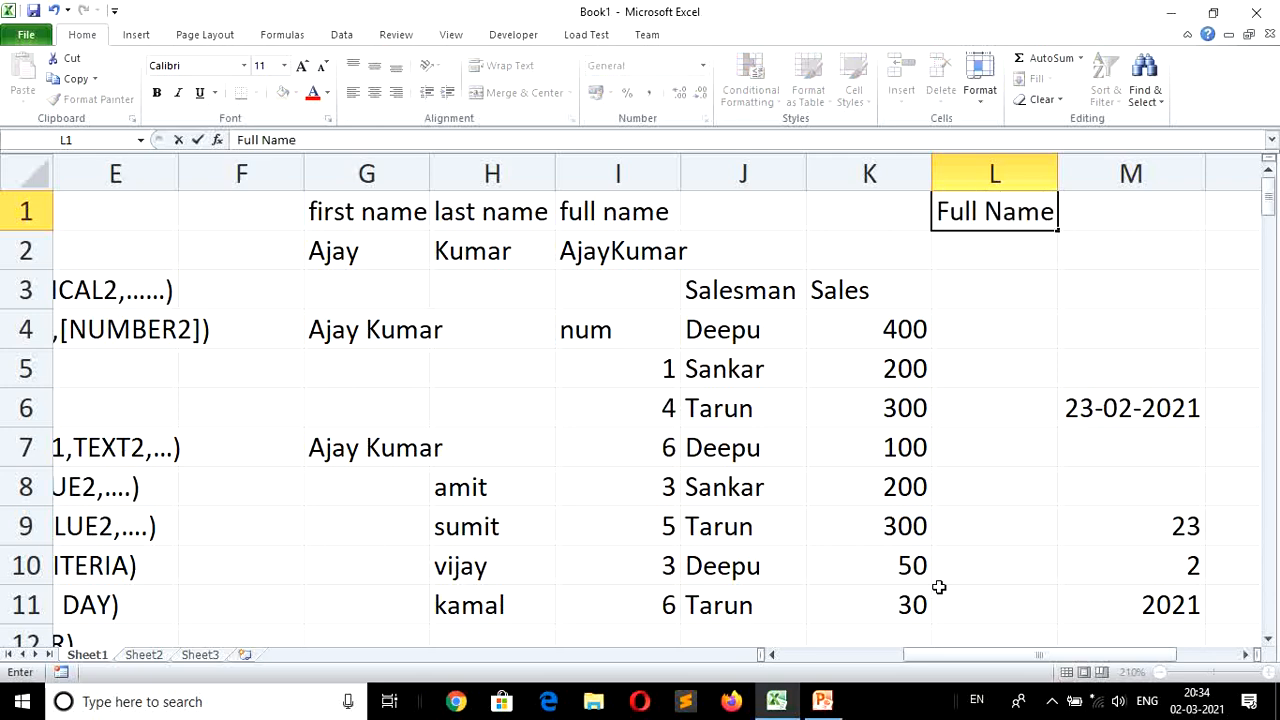
key(Return)
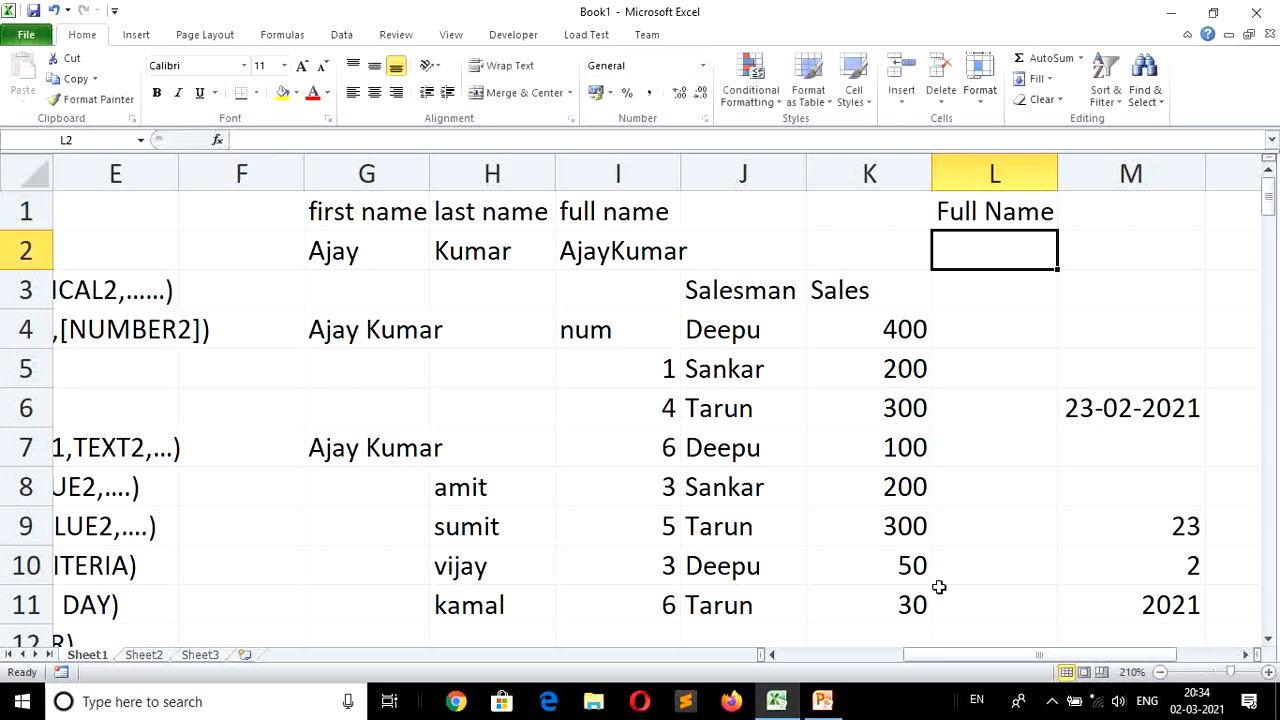
Enter a sample three-part full name in L2 and fit the width of column L to its contents.
text(Ajay )
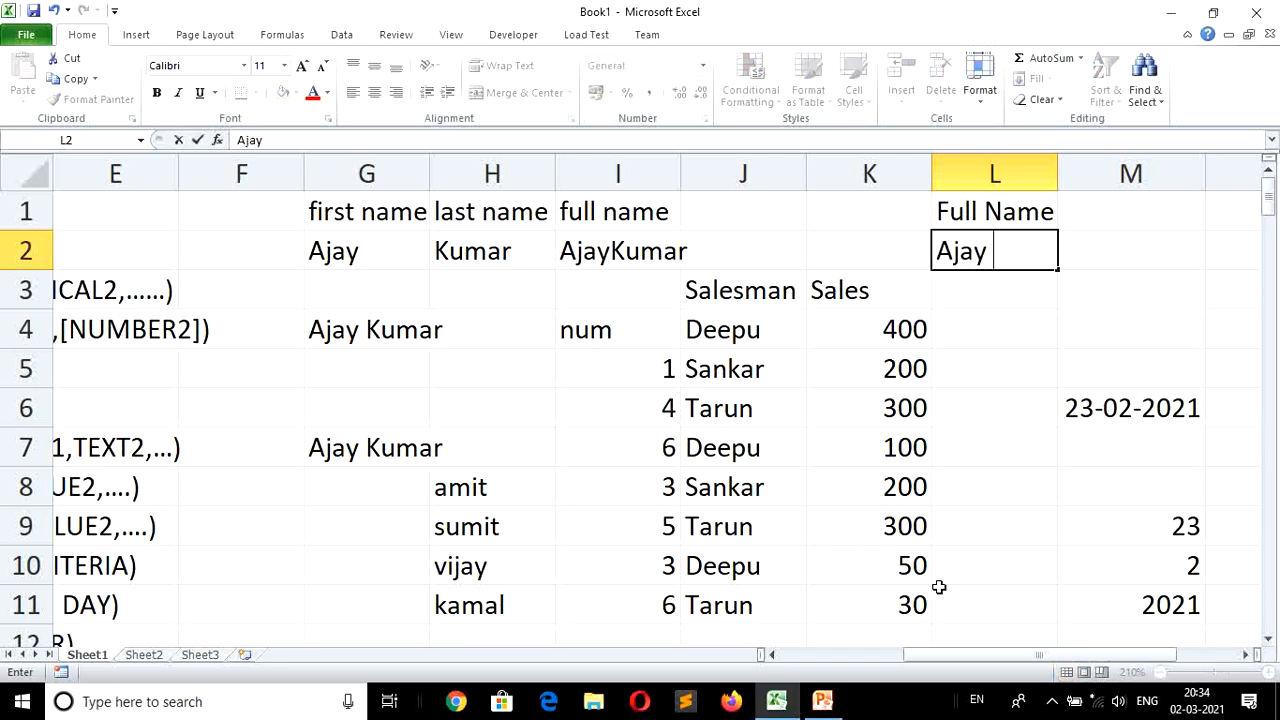
text(Kumar Gar)
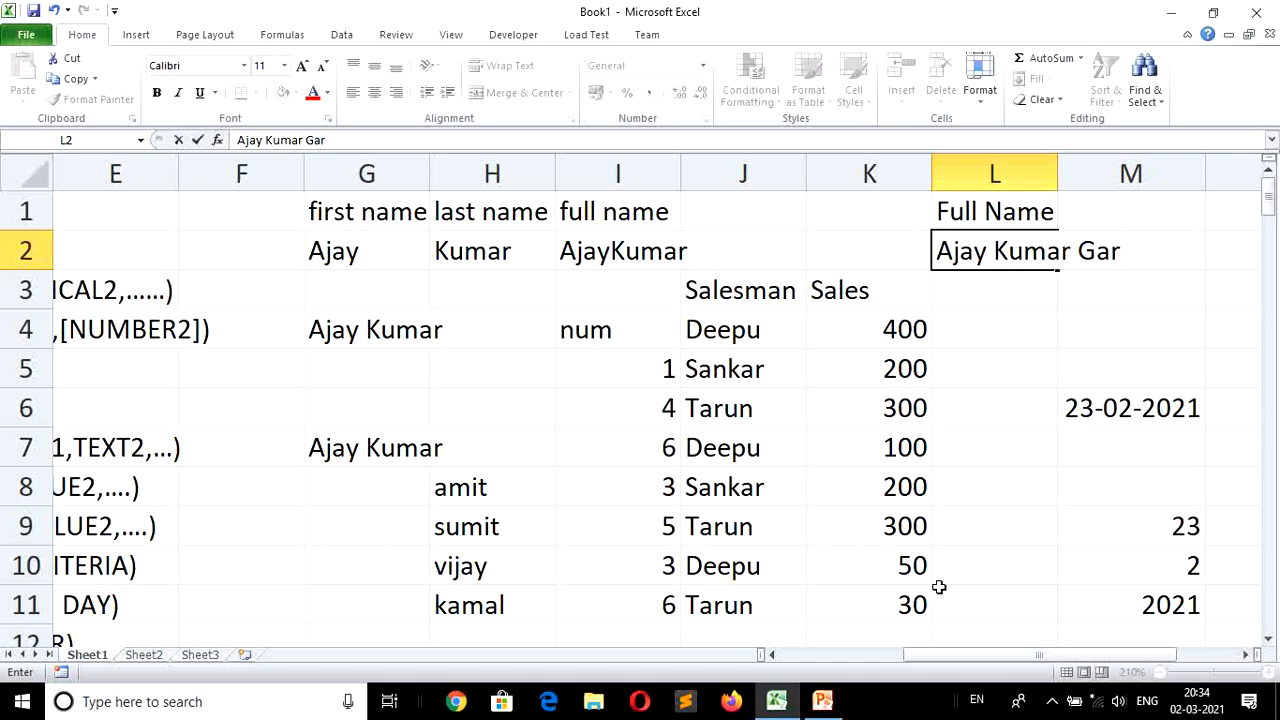
text(g)
key(Return)
key(Right)
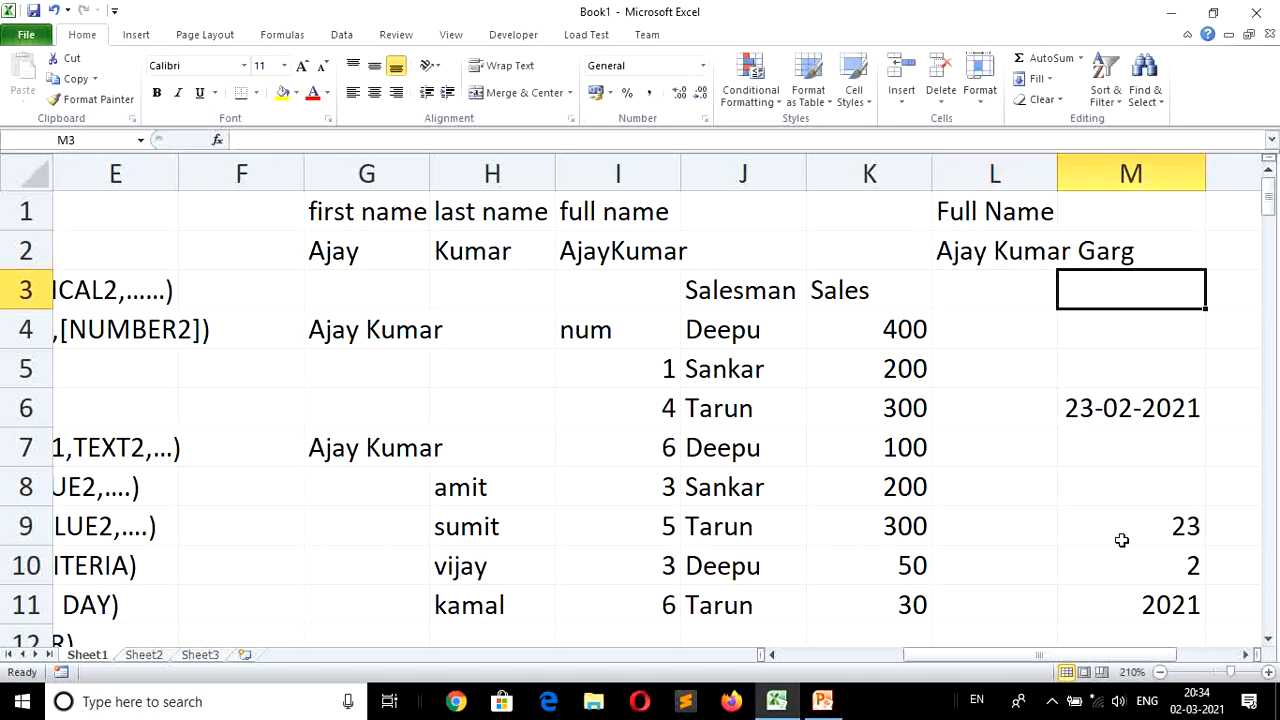
drag(1056, 170, 1056, 170)
double_click(1056, 170)
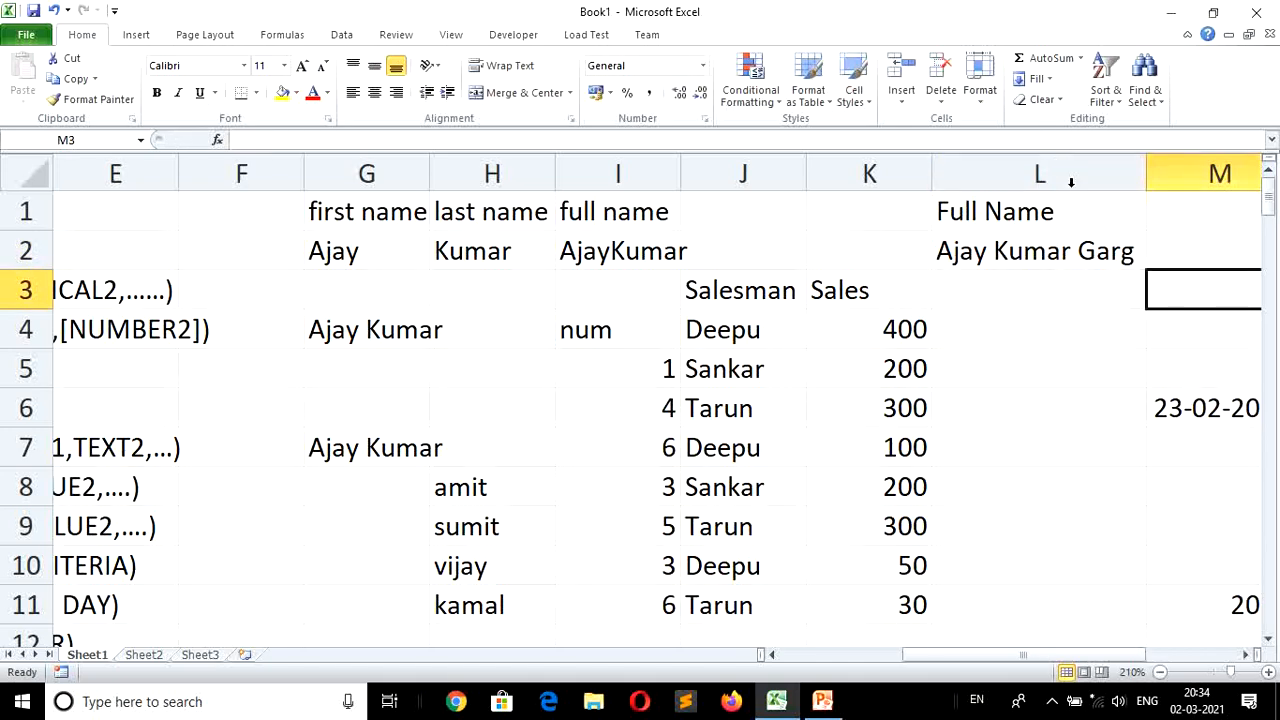
Enter the headings left, mid and right in cells M1 to O1.
drag(1247, 658, 1247, 658)
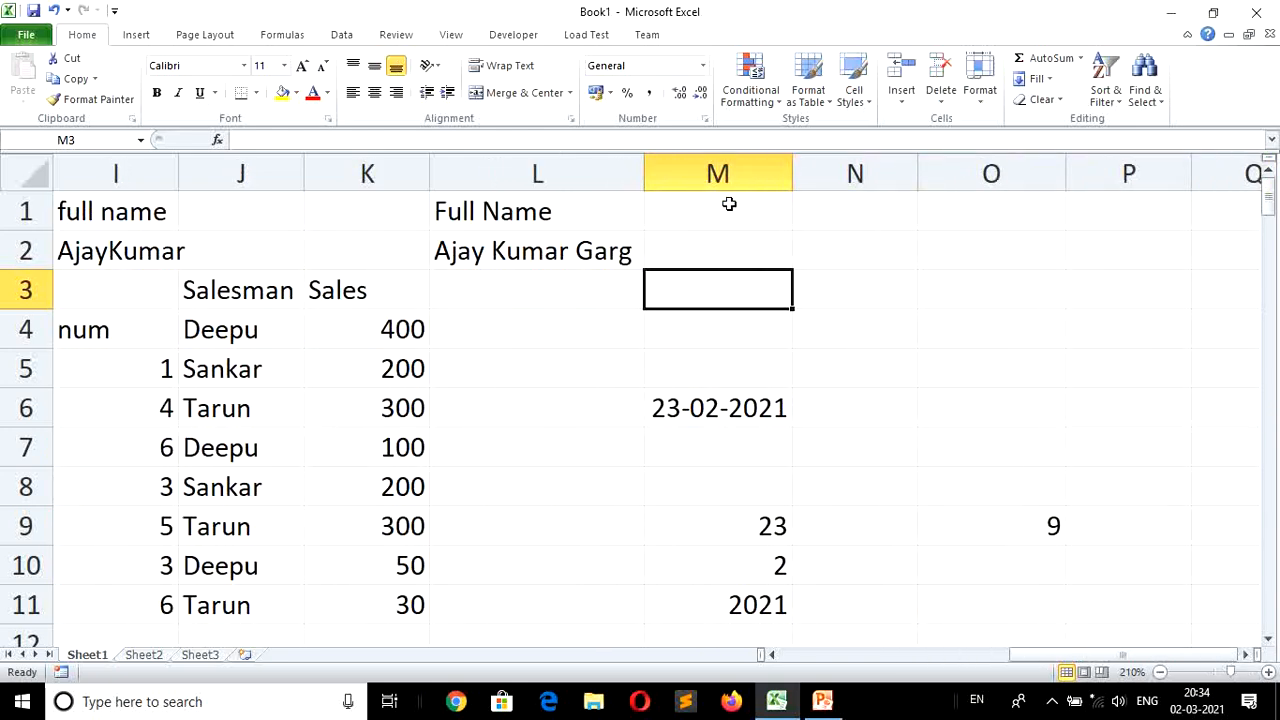
click(729, 203)
text(left)
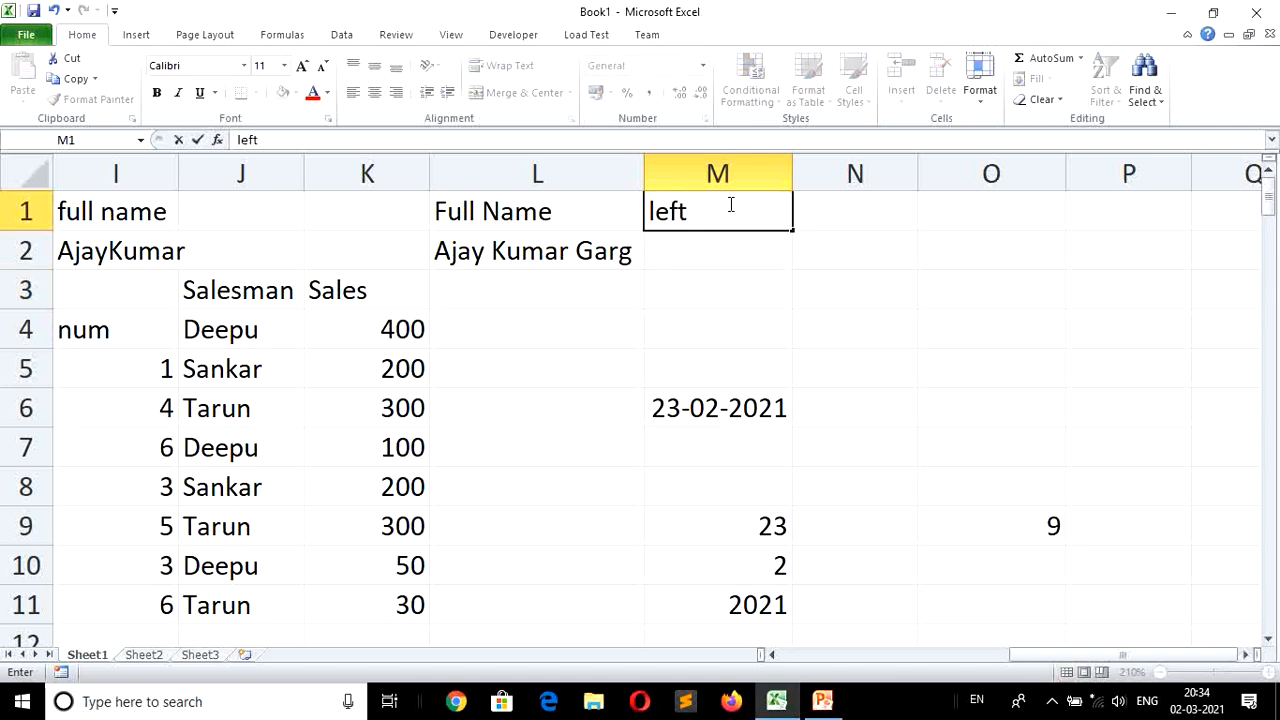
key(Tab)
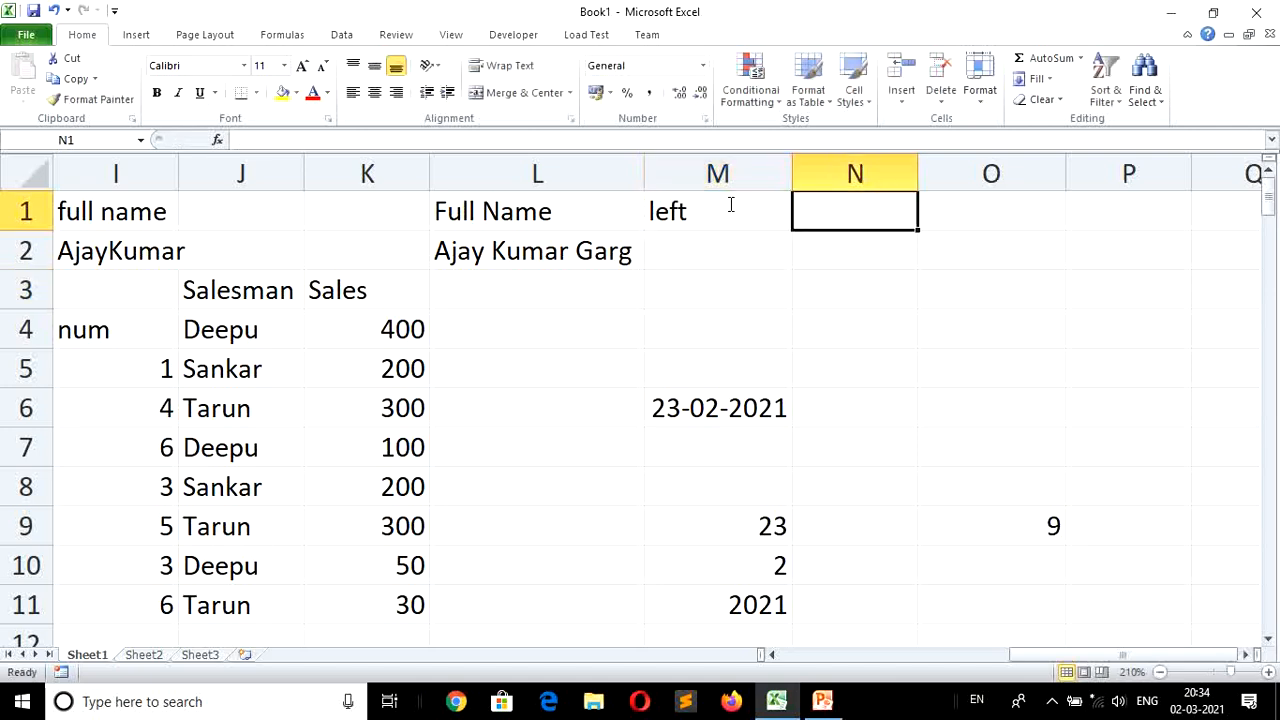
text(mid)
key(Tab)
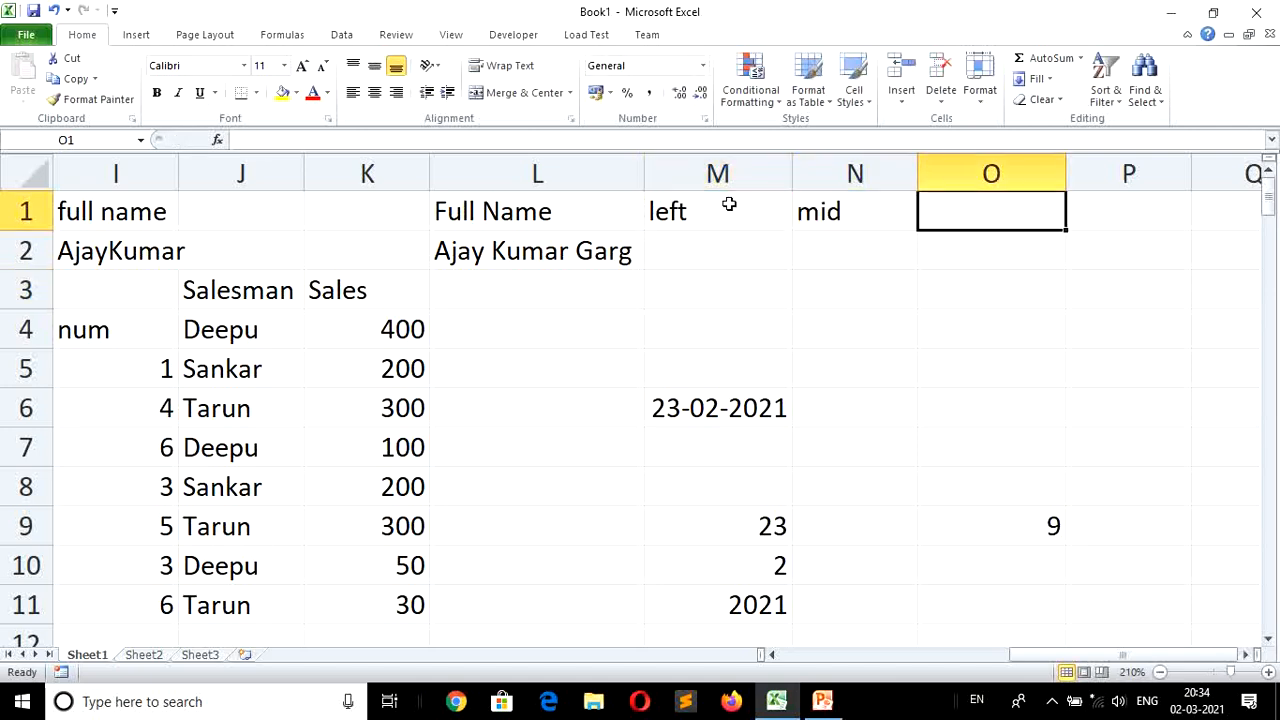
text(right)
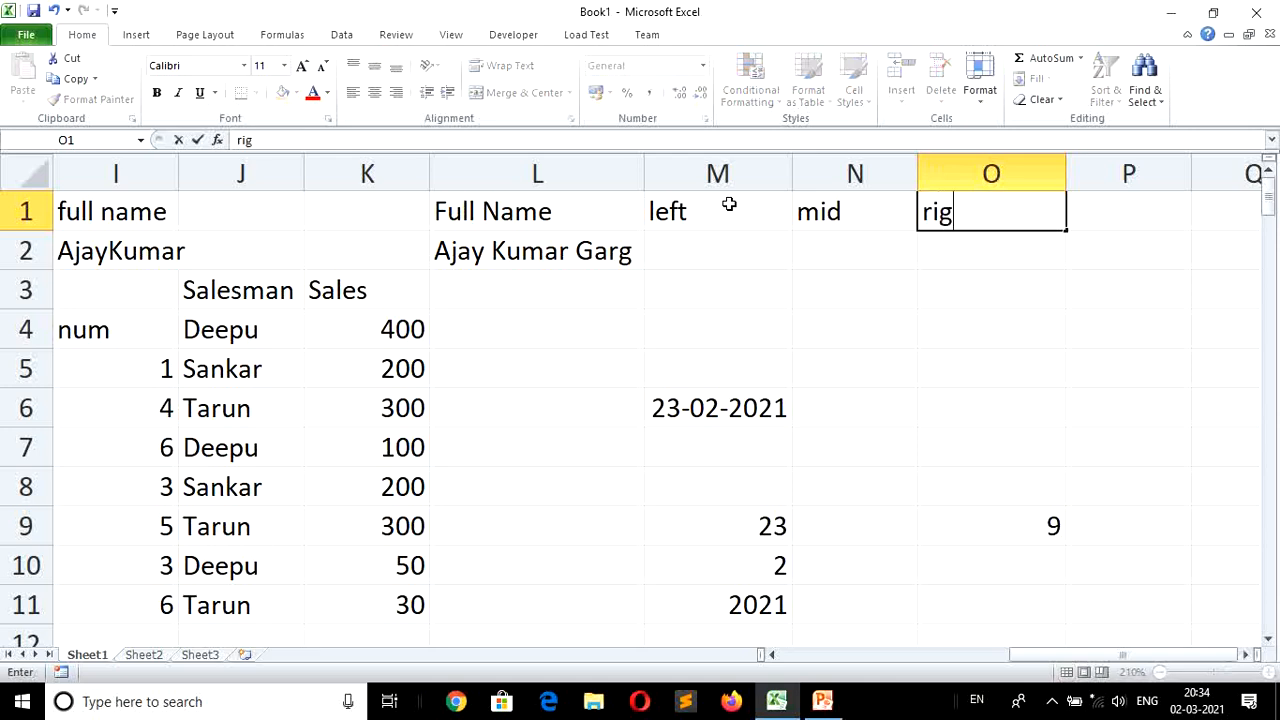
key(Return)
key(Left)
key(Left)
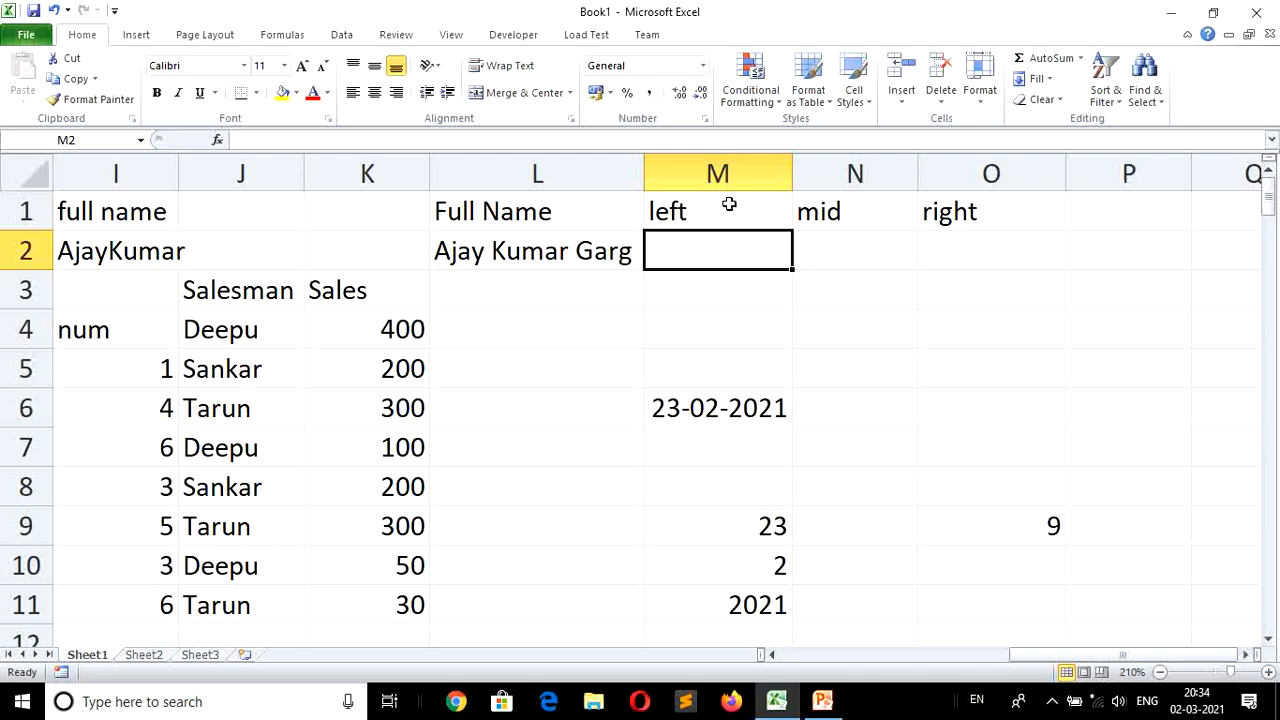
Replace the headings in M1 to O1 with first name, mid name and last name.
click(729, 204)
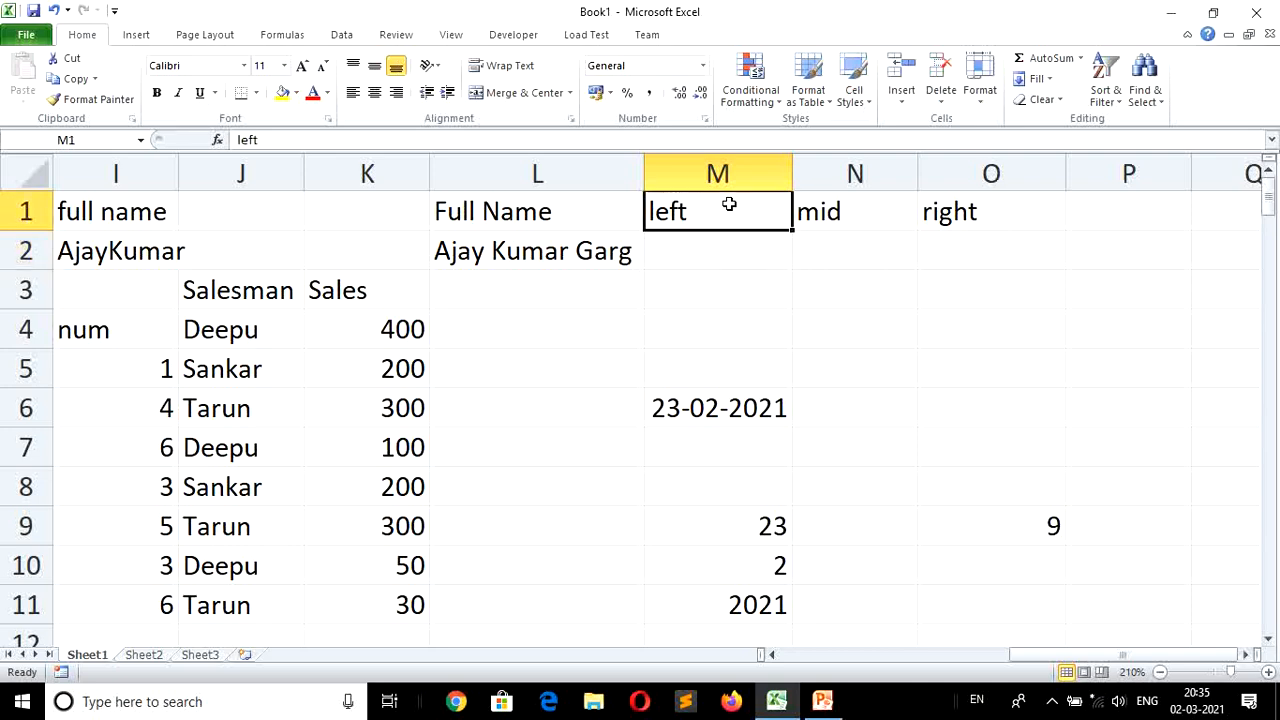
text(f)
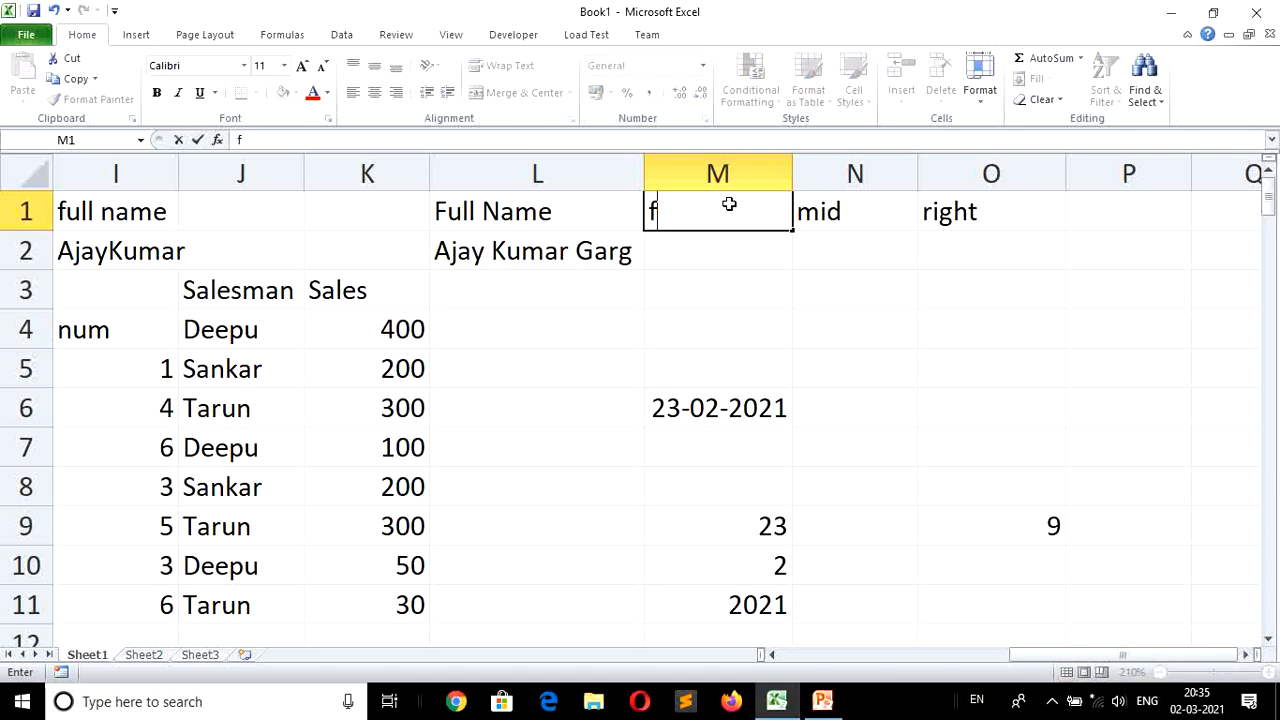
text(irst name)
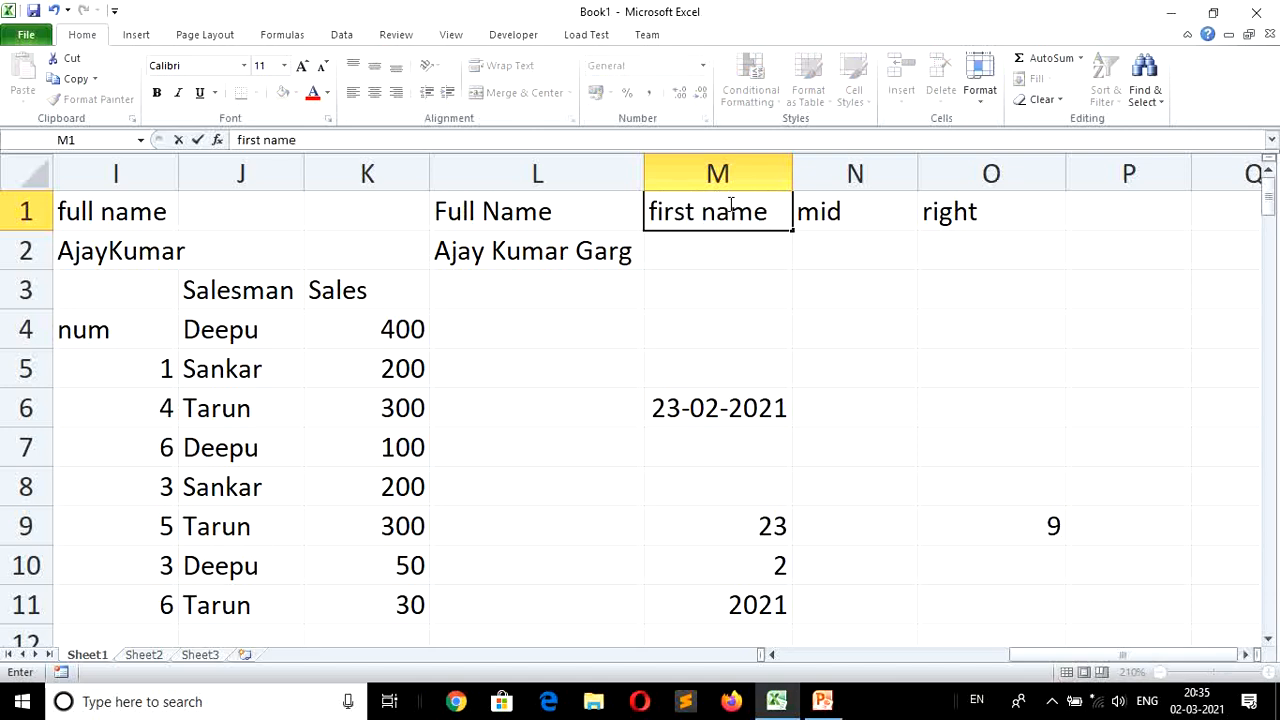
key(Tab)
text(mid na)
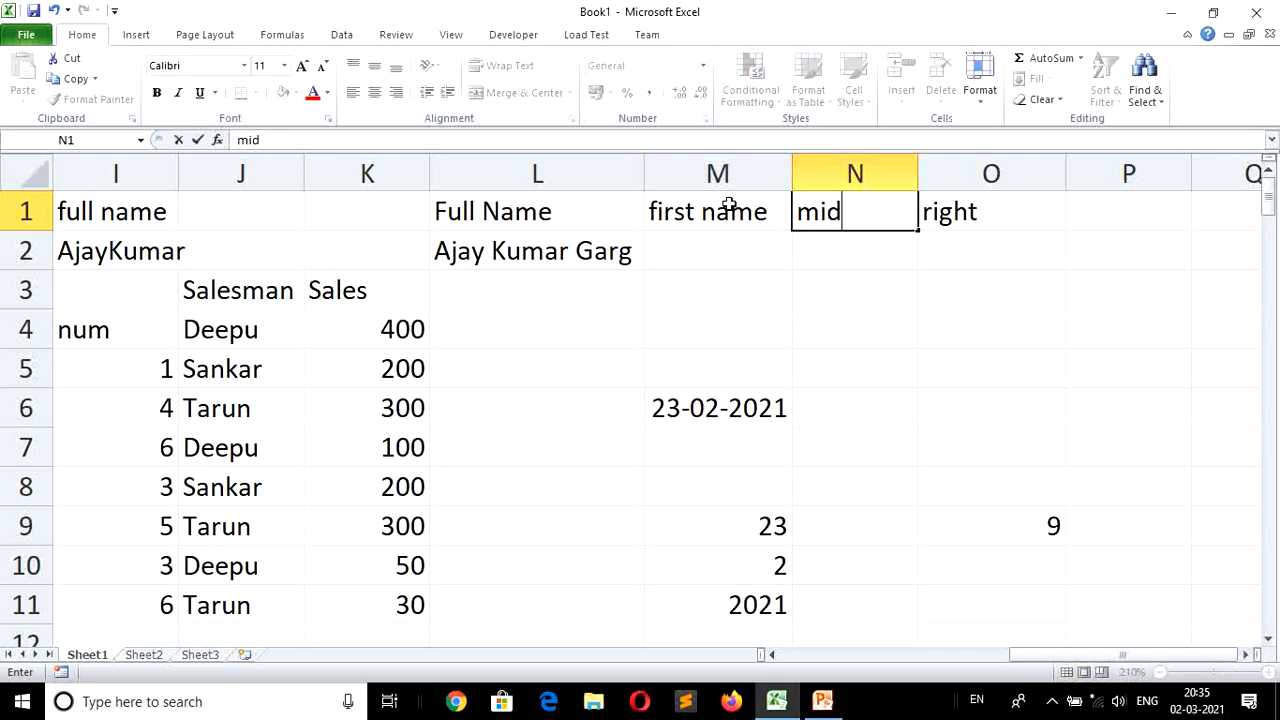
text(me)
key(Tab)
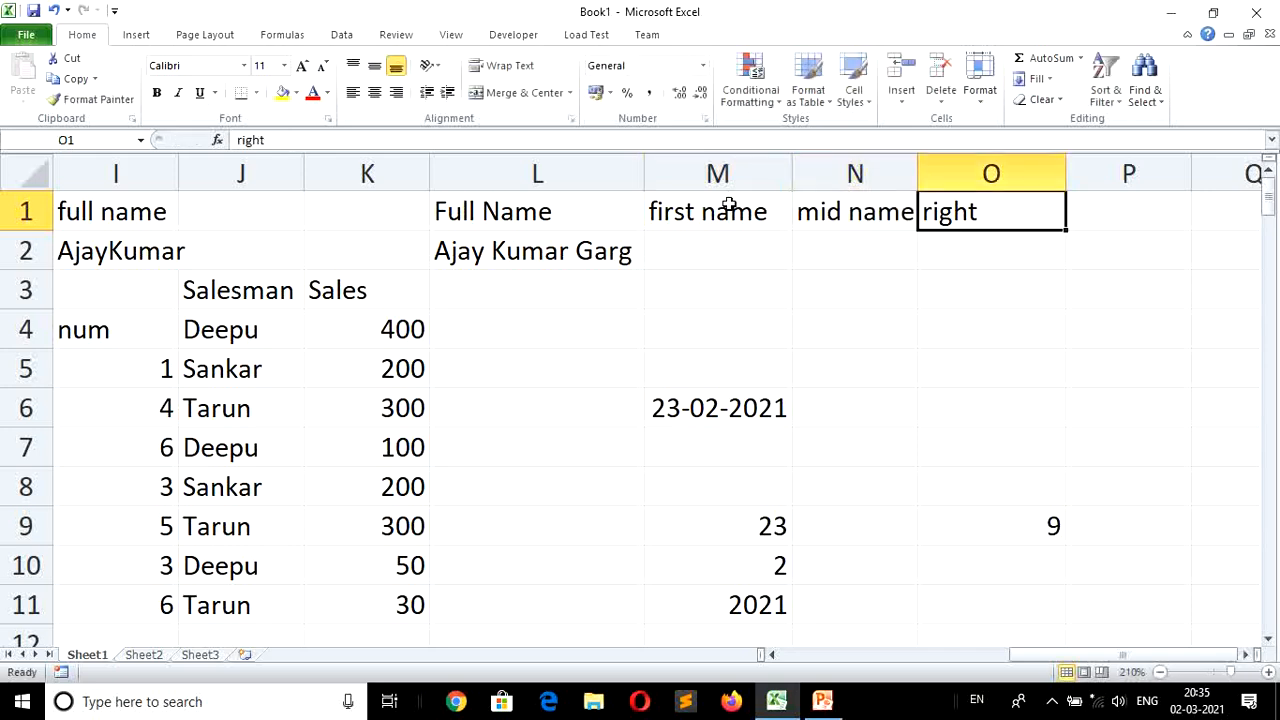
text(last name)
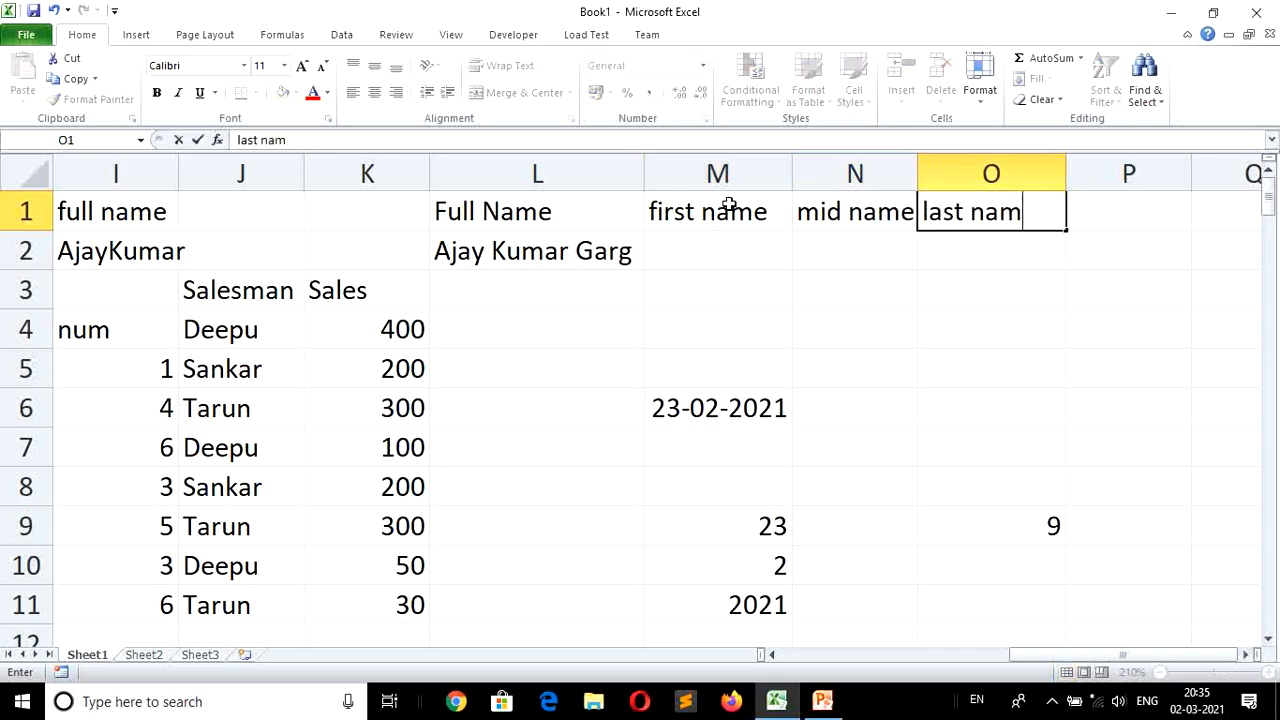
key(Return)
key(Left)
key(Left)
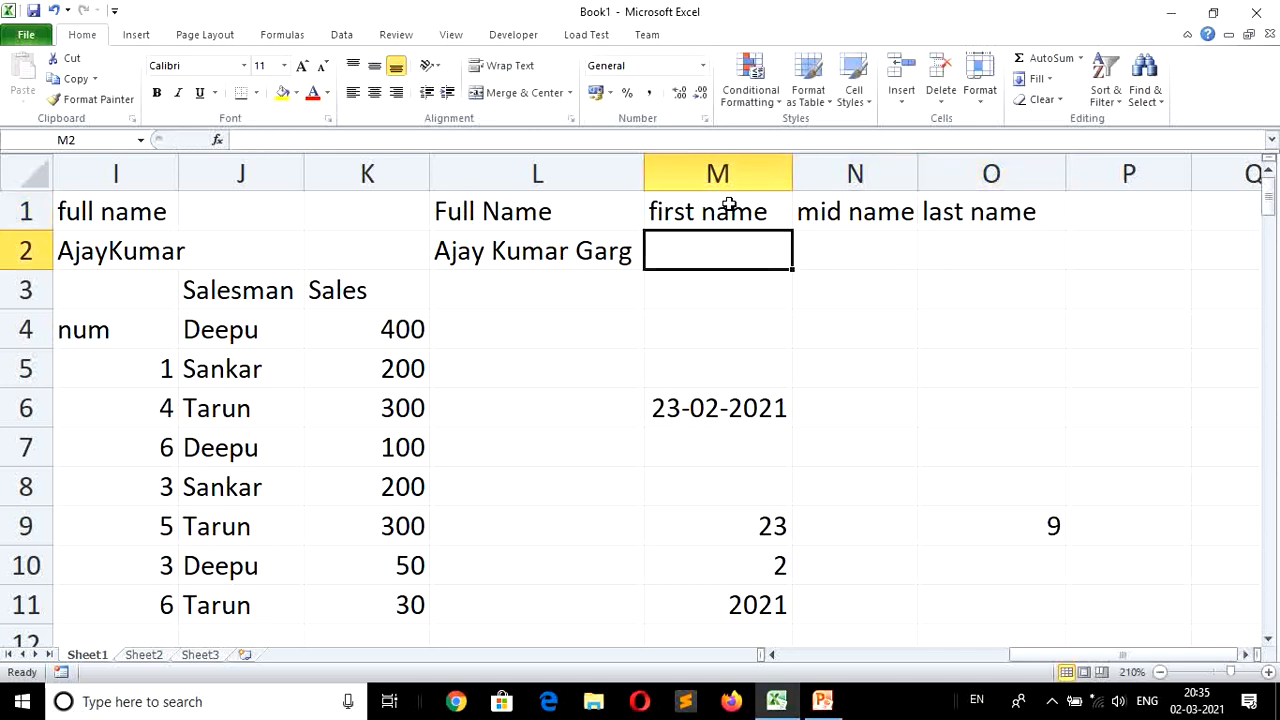
Label cells M3 to O3 with the function names left, mid and right, and return to M2.
key(Down)
text(left)
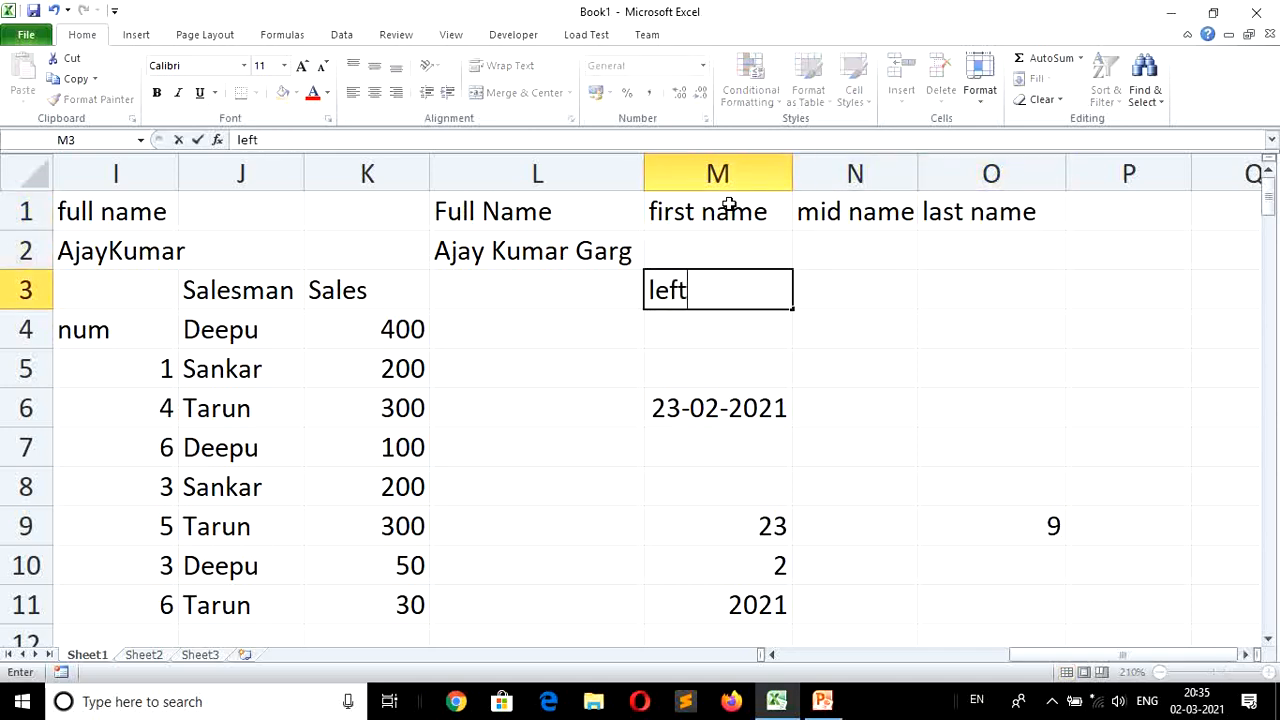
key(Right)
text(mid)
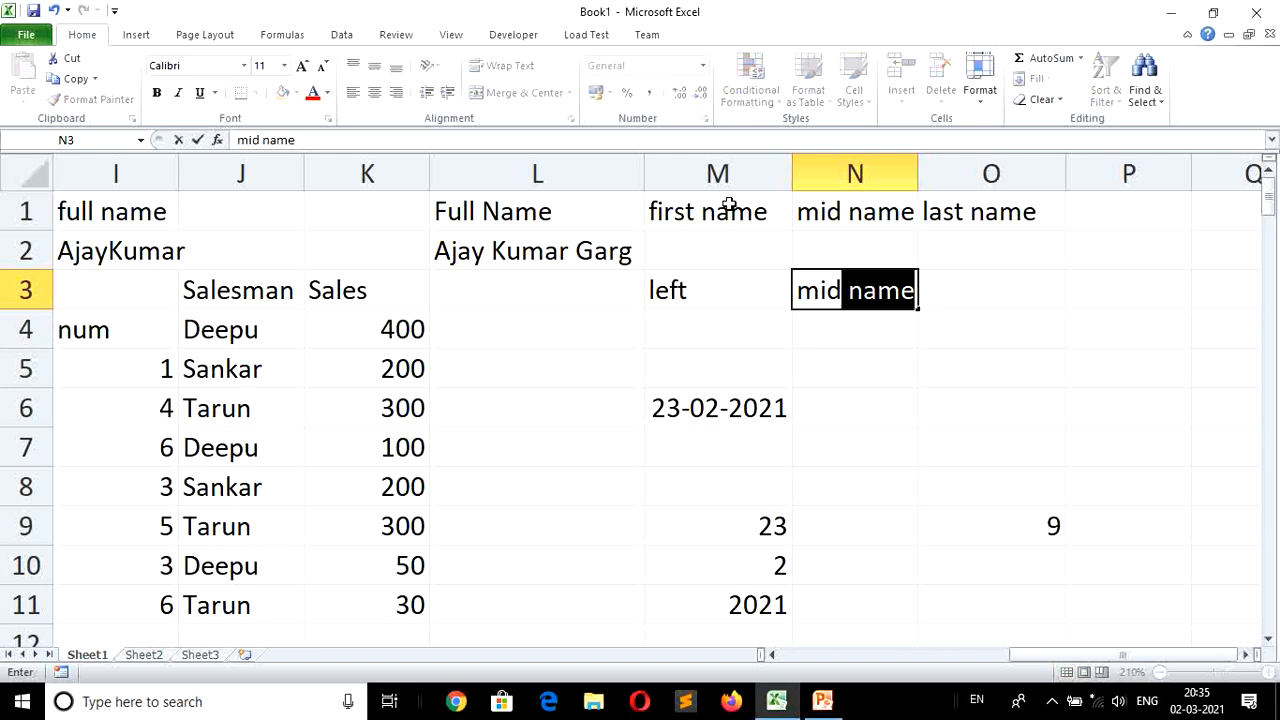
key(Delete)
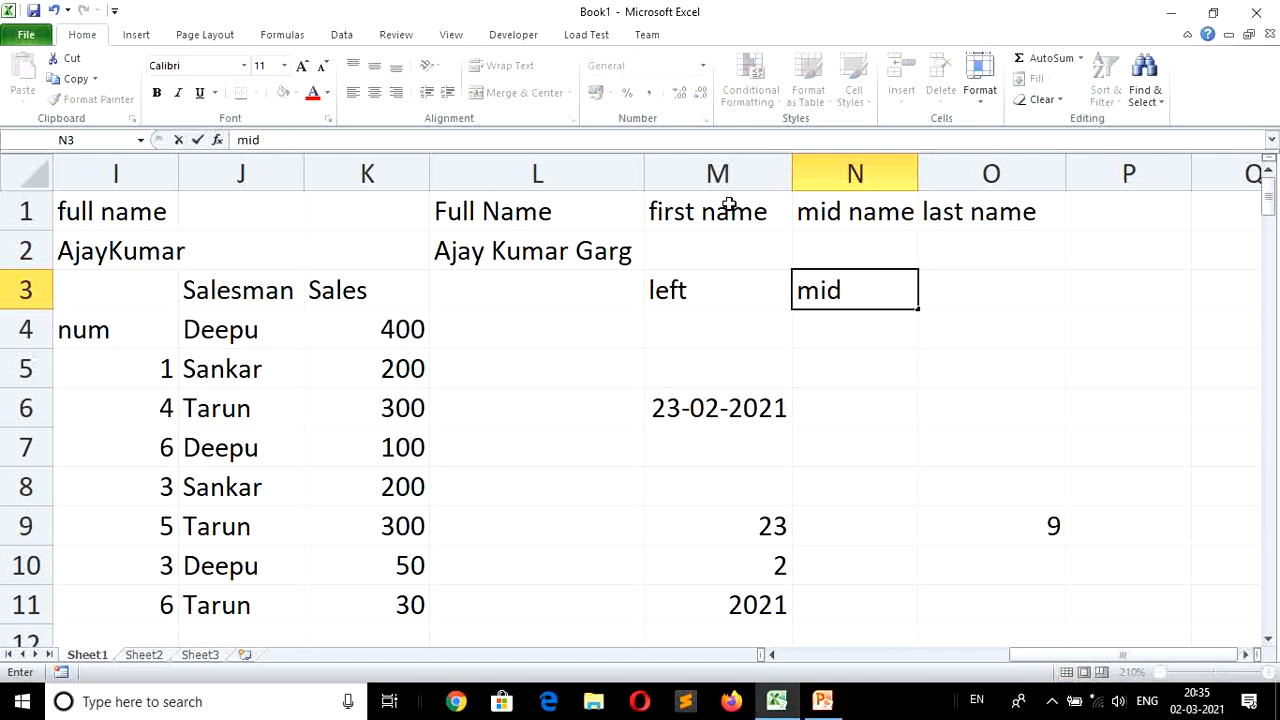
key(Right)
text(right)
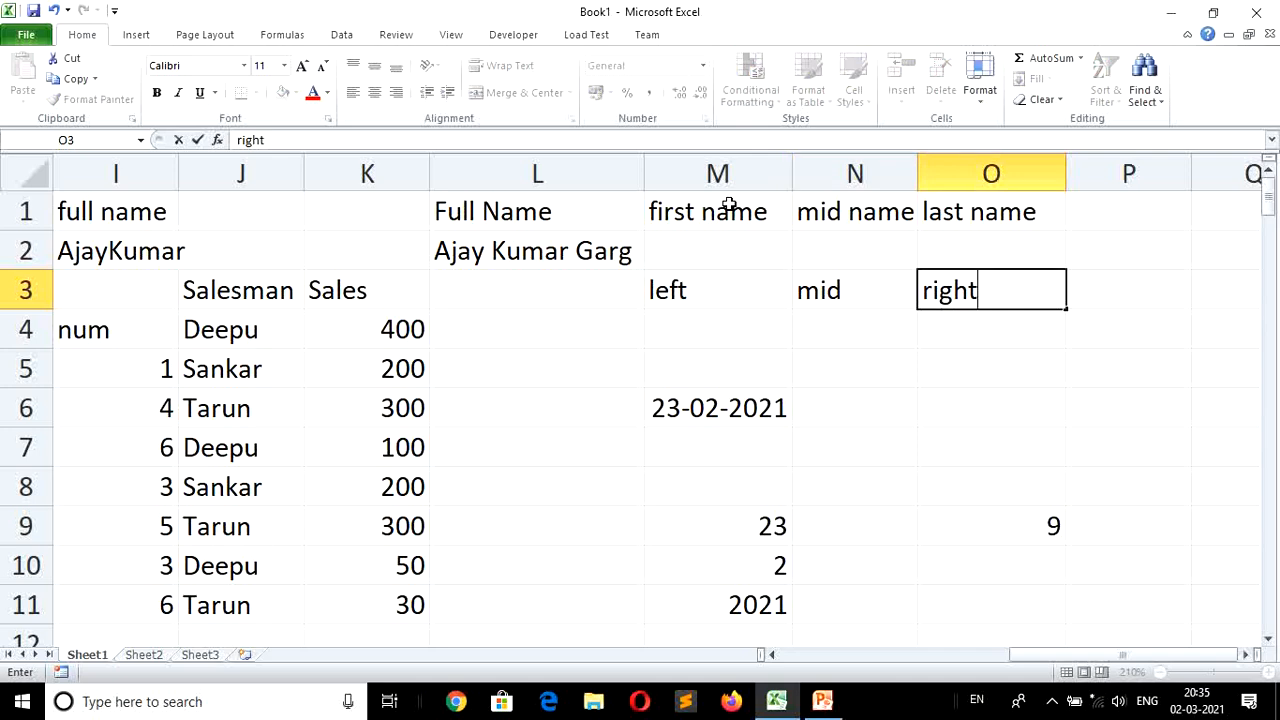
key(Up)
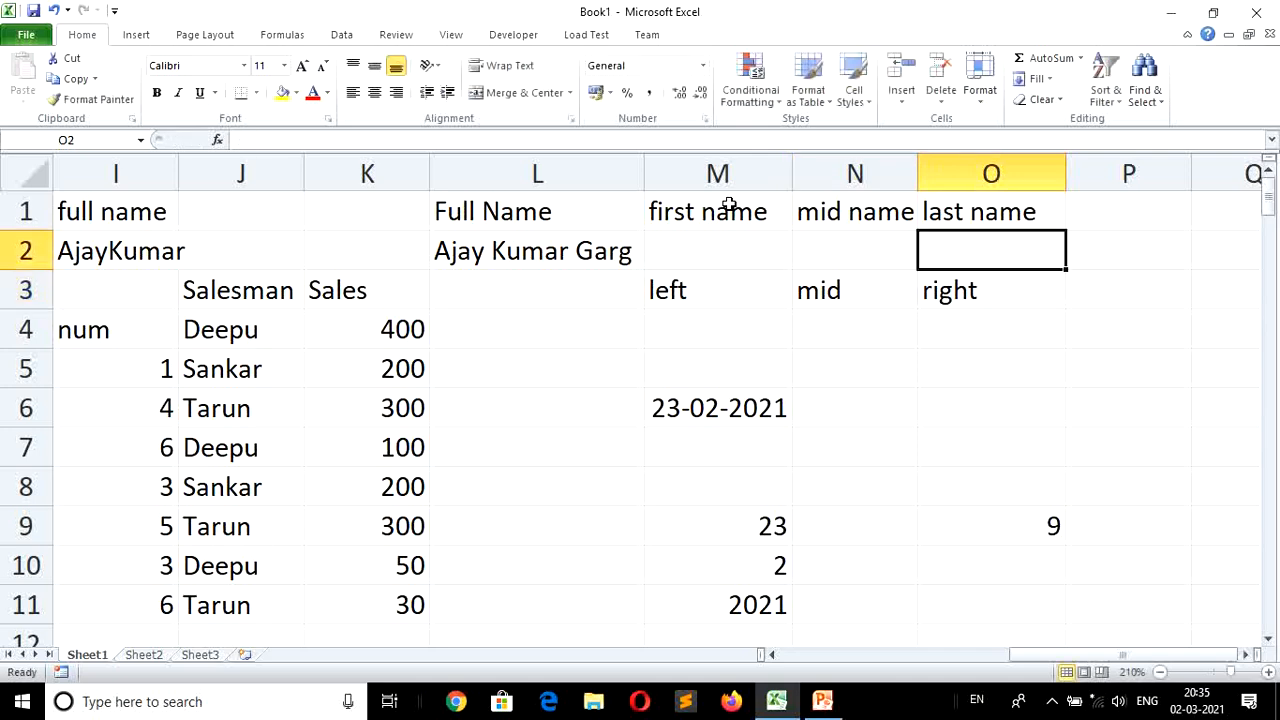
key(Left)
key(Left)
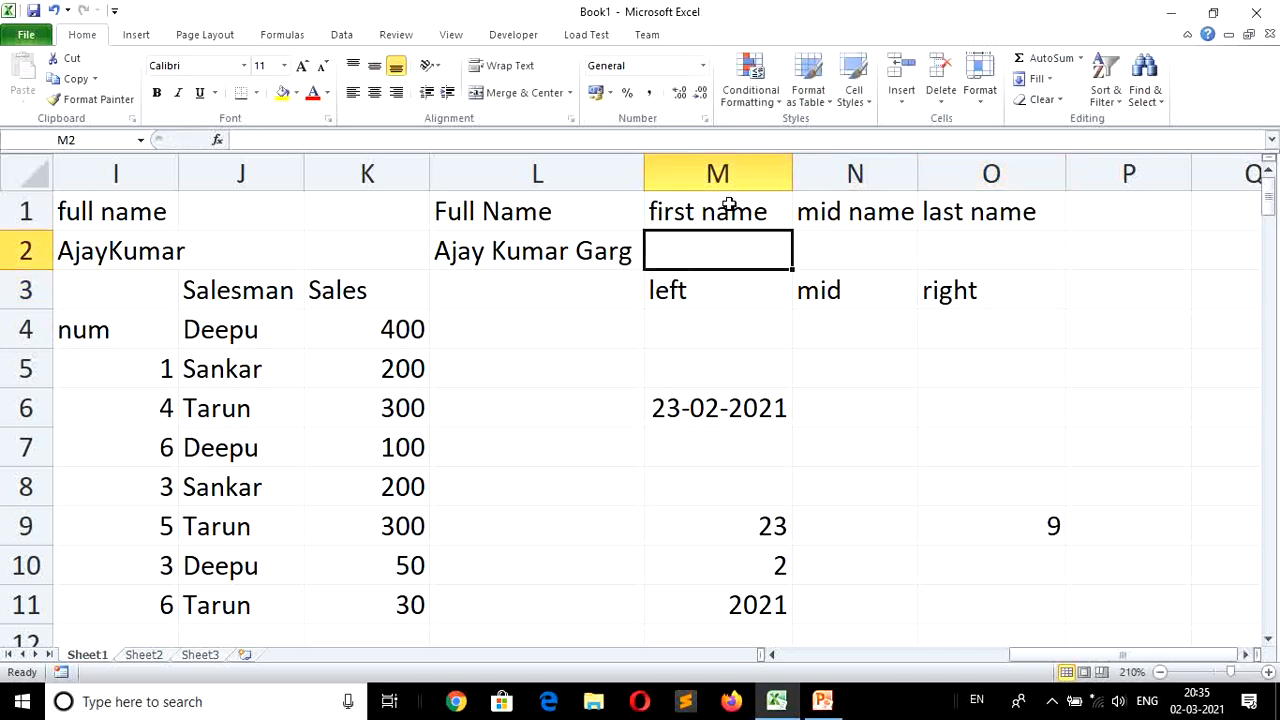
Extract the first name in M2 with the formula =LEFT(L2,4).
text(=)
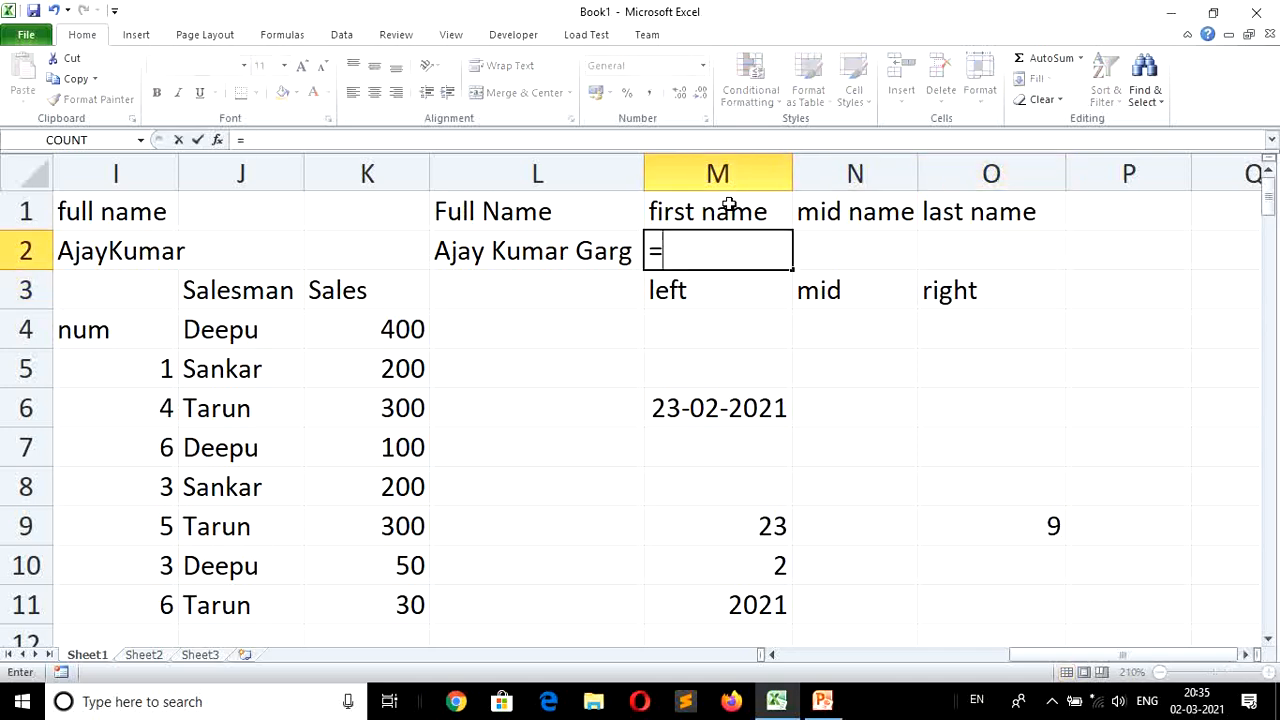
text(left)
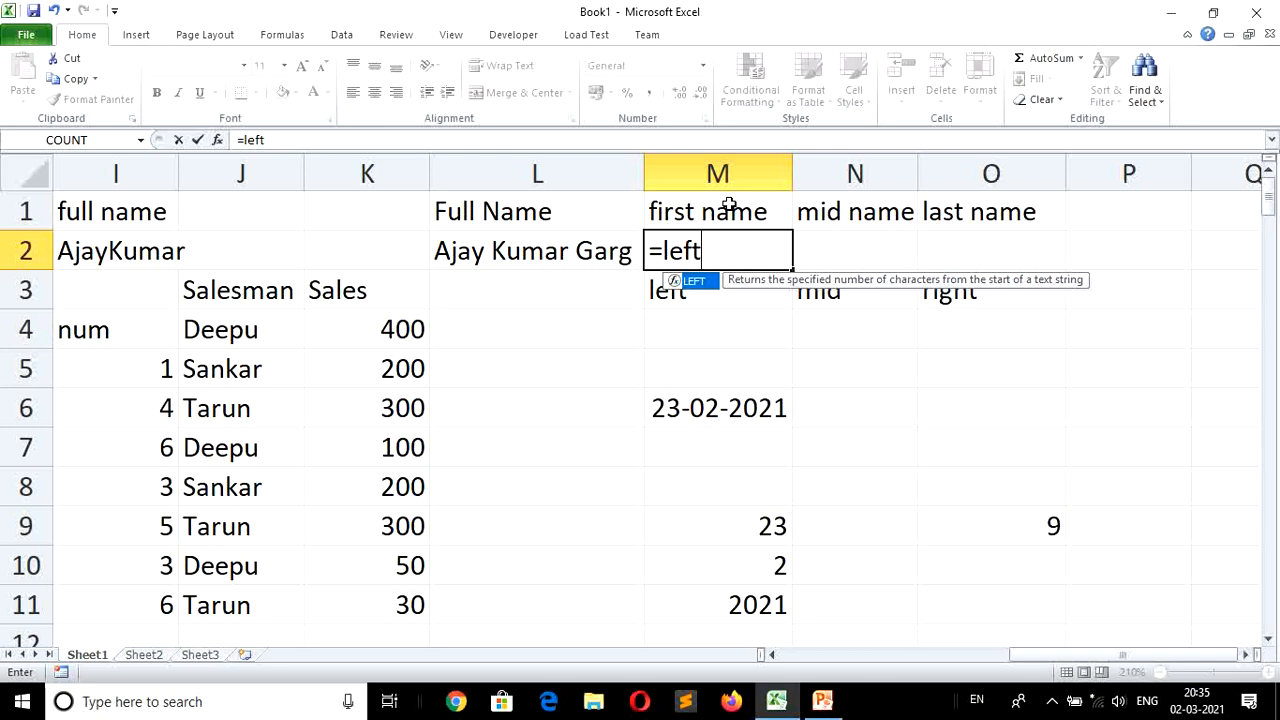
text(()
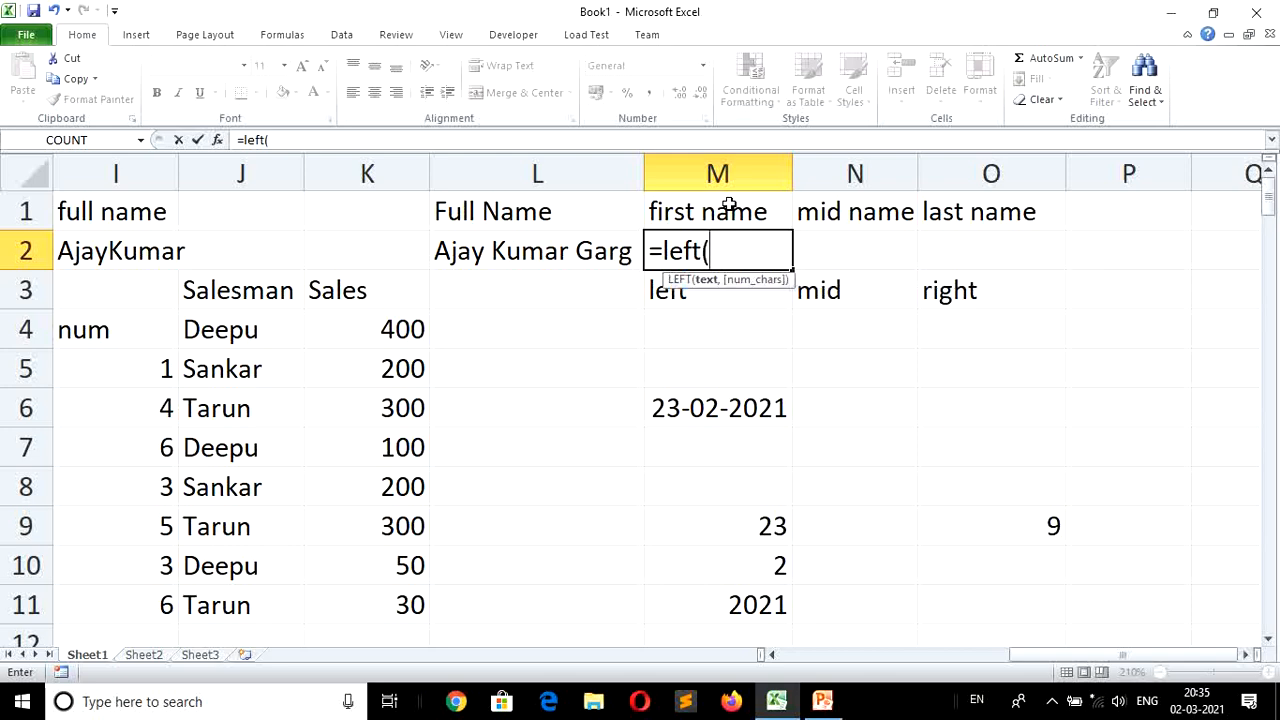
key(Left)
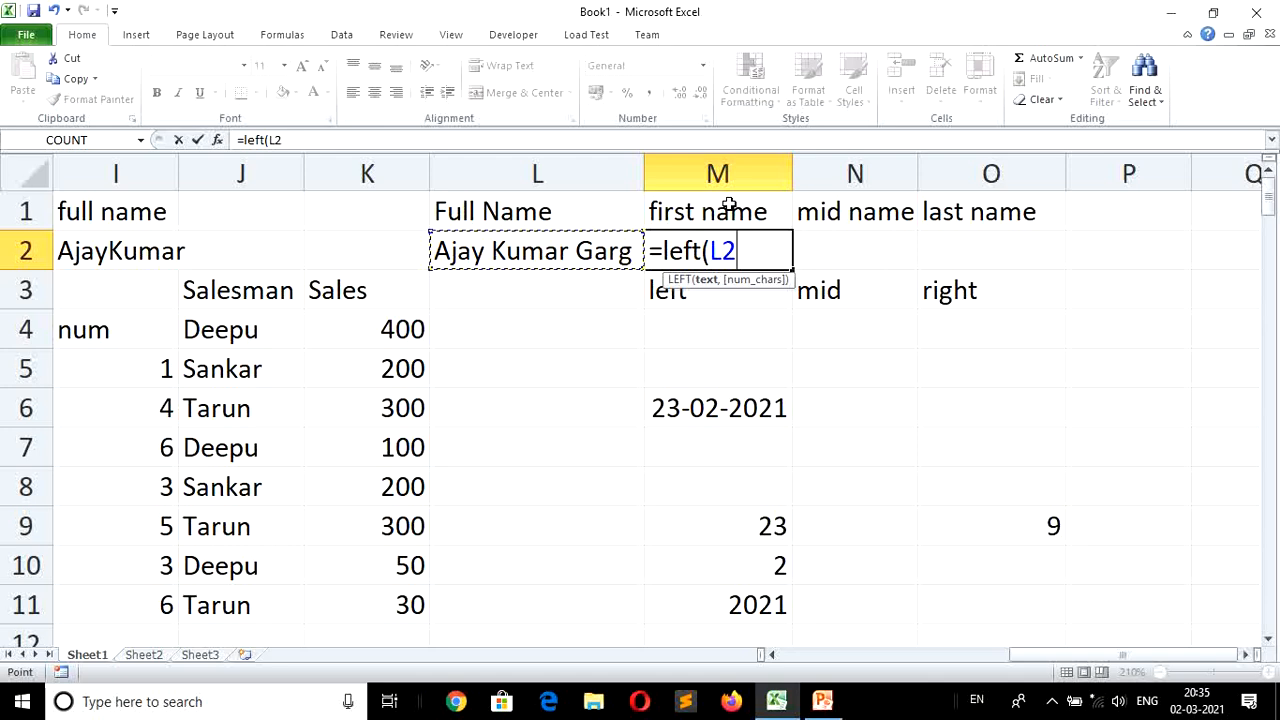
text(4)
key(BackSpace)
text(,4)
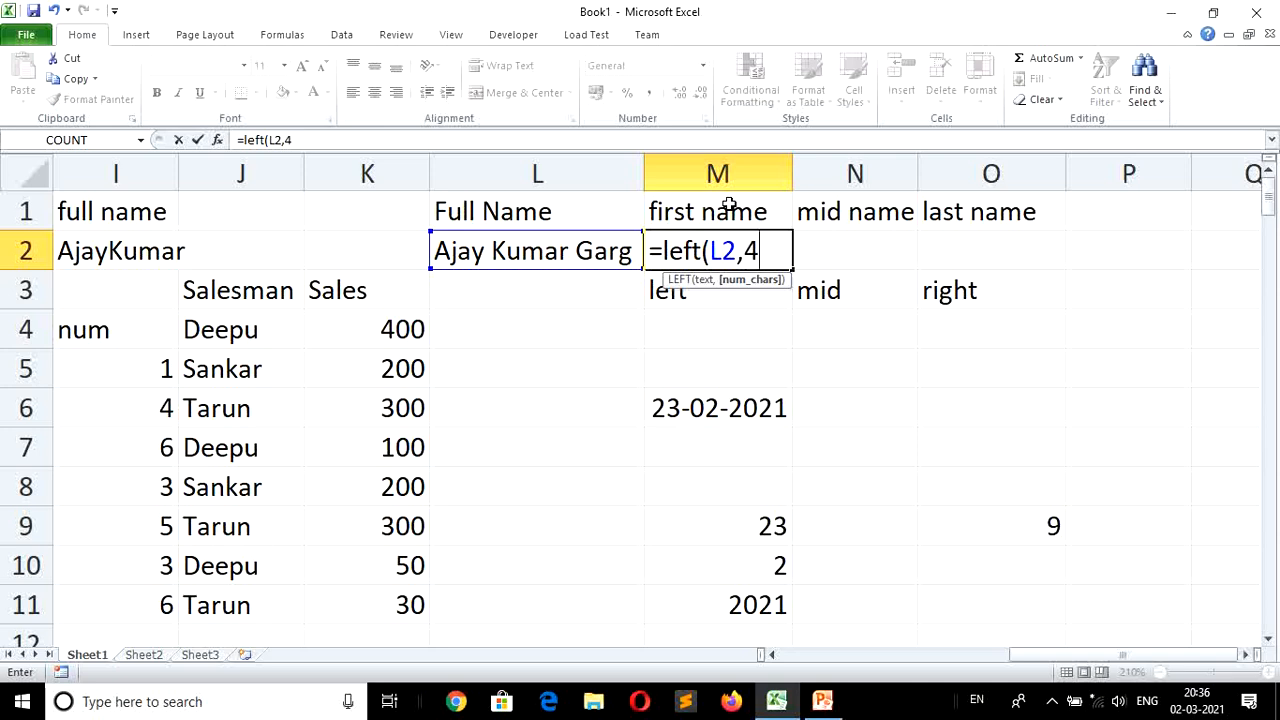
text())
key(Return)
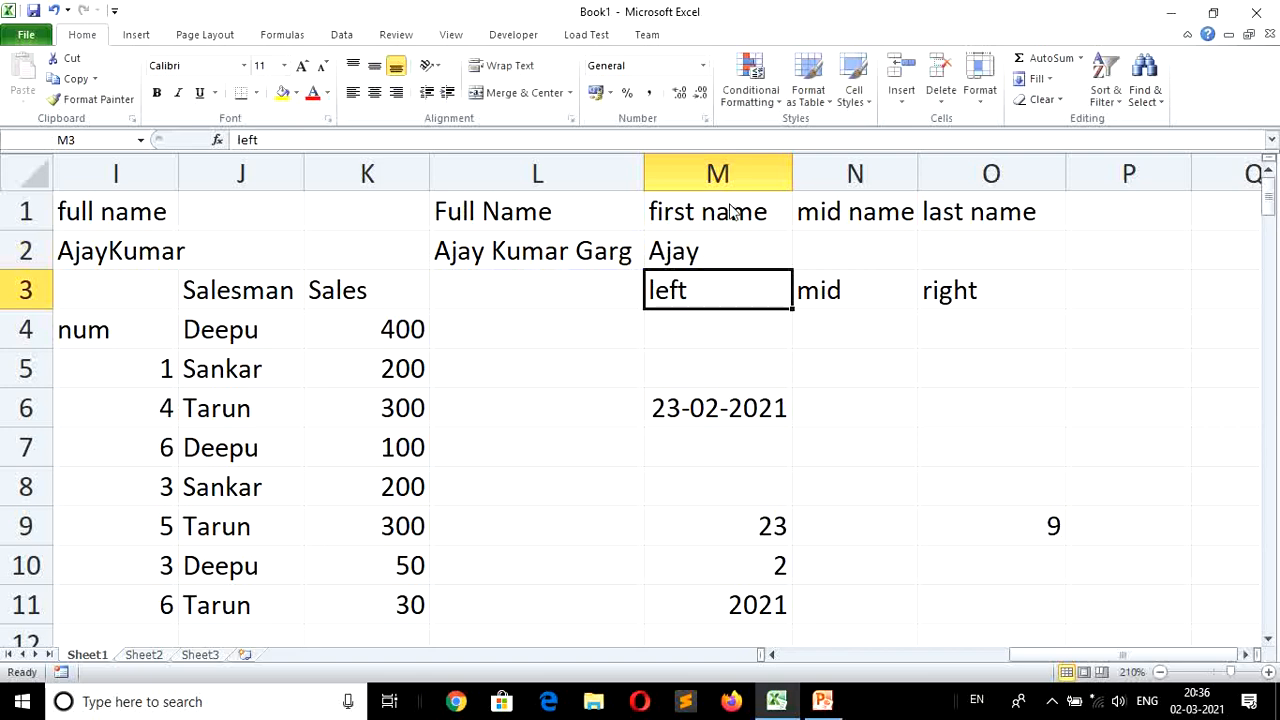
Extract the last name in O2 with the formula =RIGHT(L2,4).
key(Right)
key(Right)
key(Up)
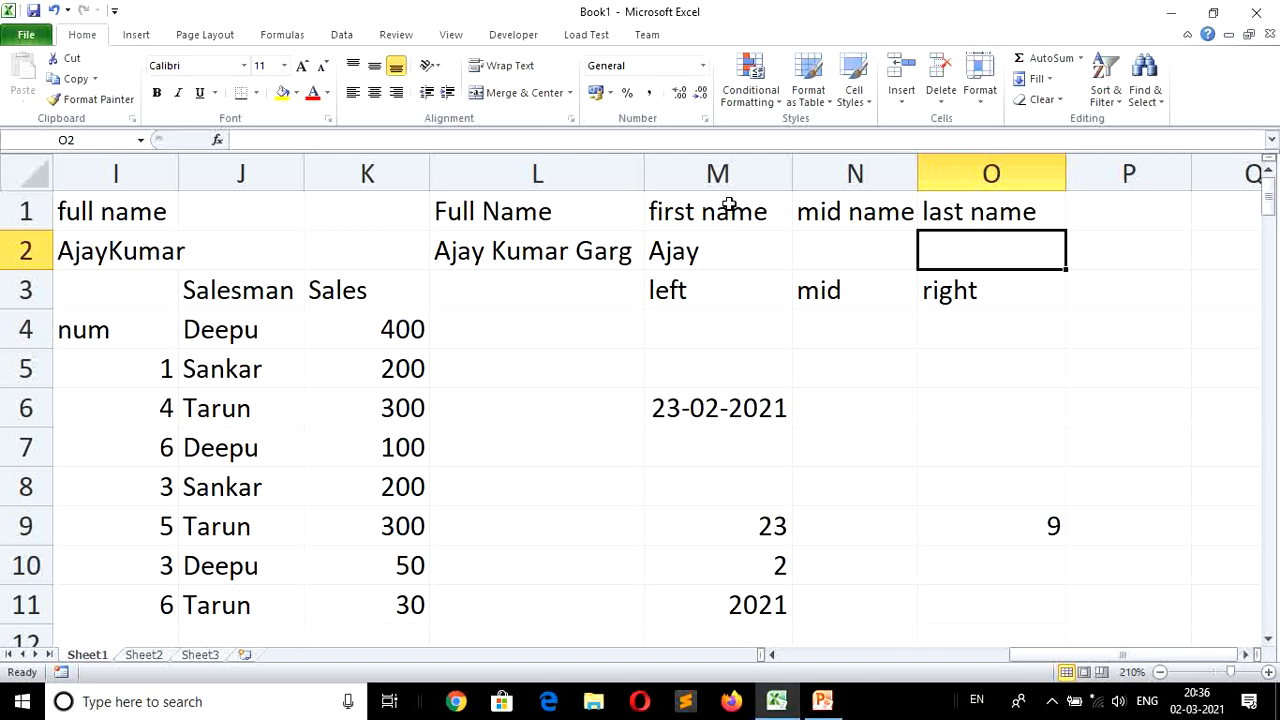
text(=r)
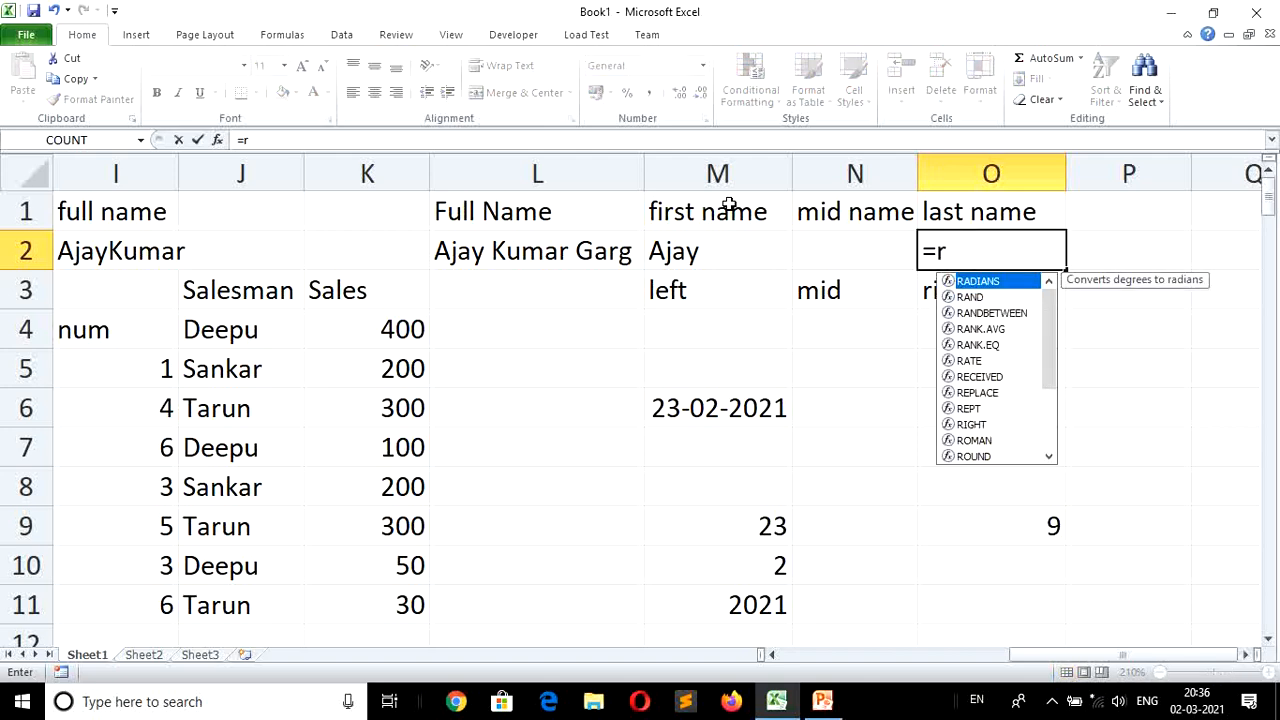
text(ight()
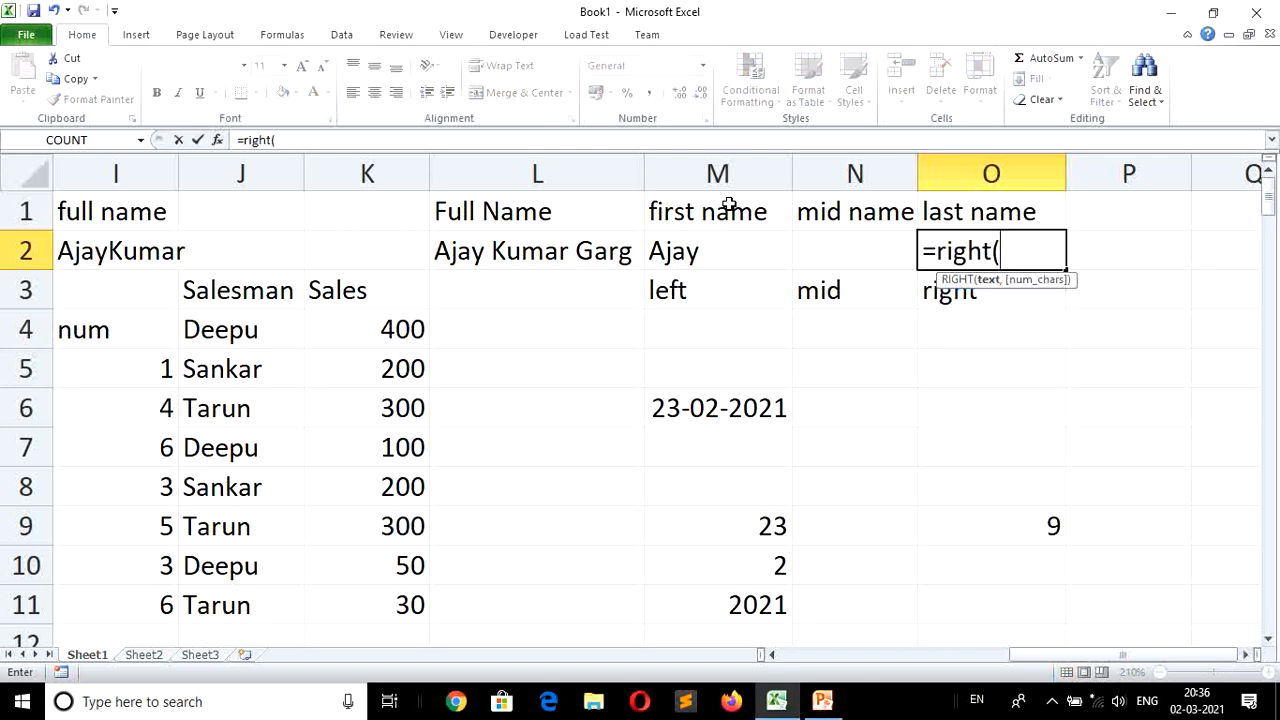
key(Left)
key(Left)
key(Left)
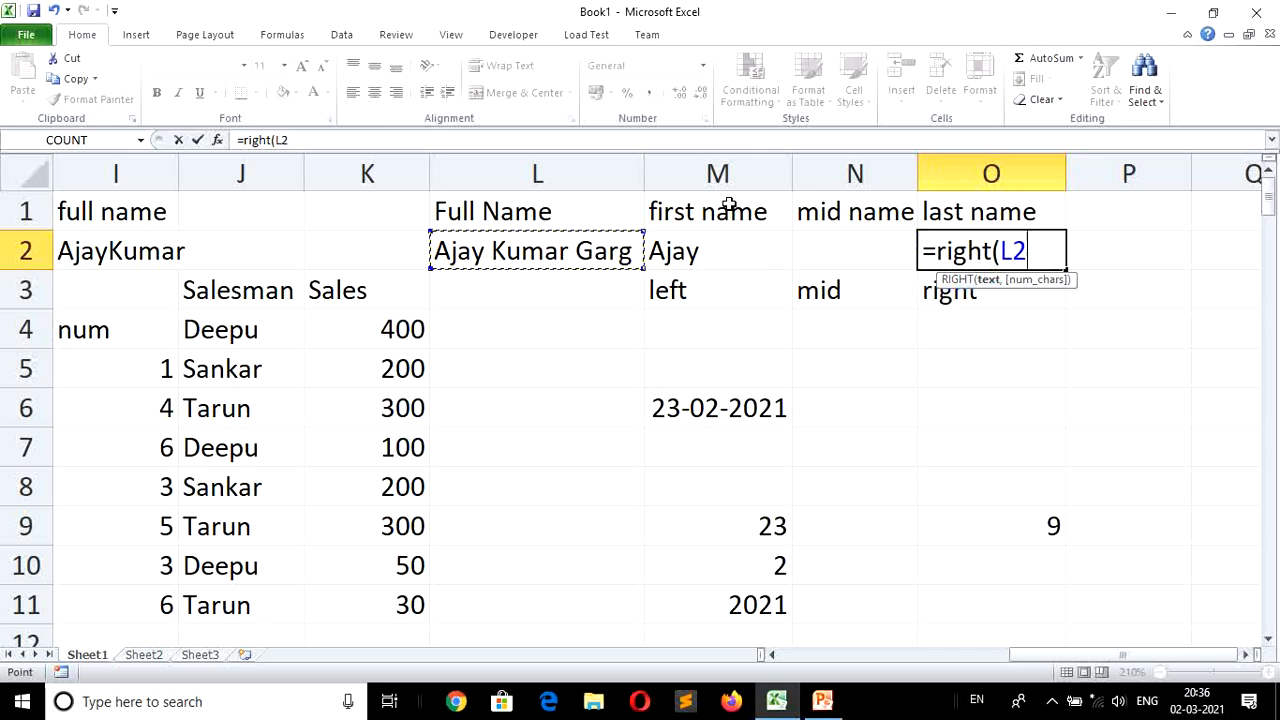
text(,4)
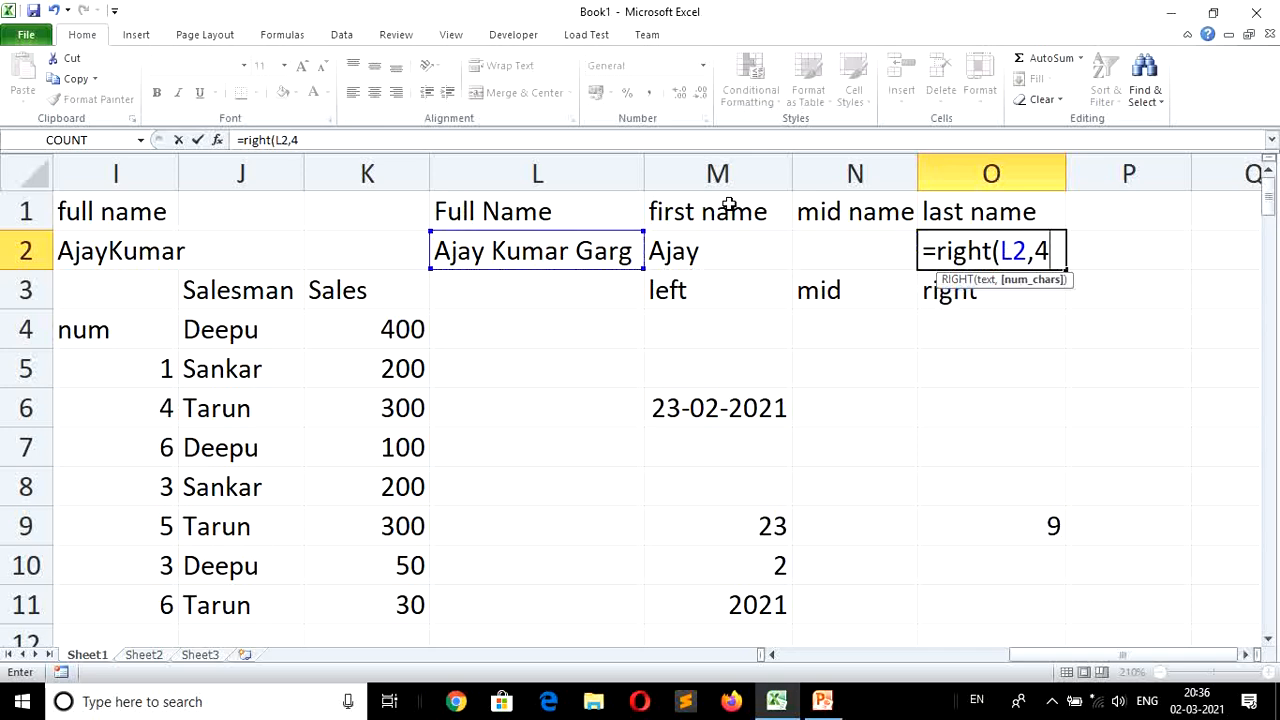
key(Return)
Replace the four-letter surname at the end of the full name in L2 with a six-letter surname.
key(Up)
key(Left)
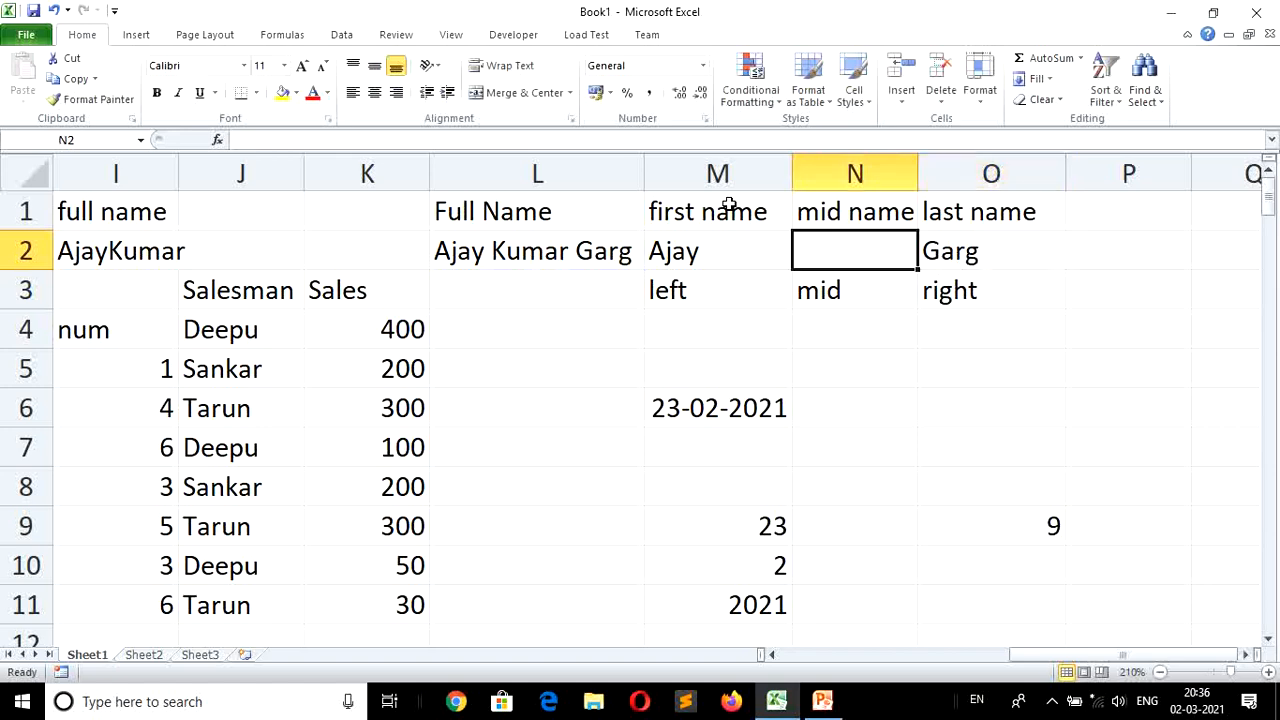
key(Left)
key(Left)
key(F2)
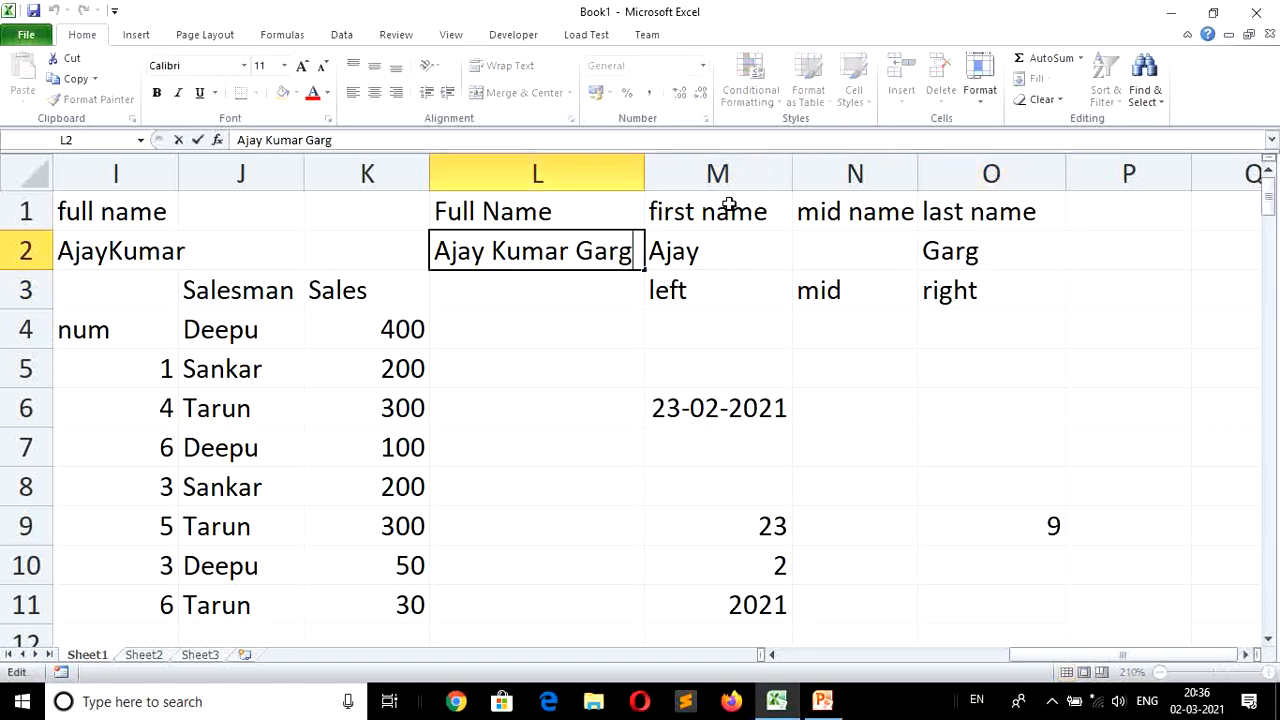
key(BackSpace)
key(BackSpace)
key(BackSpace)
key(BackSpace)
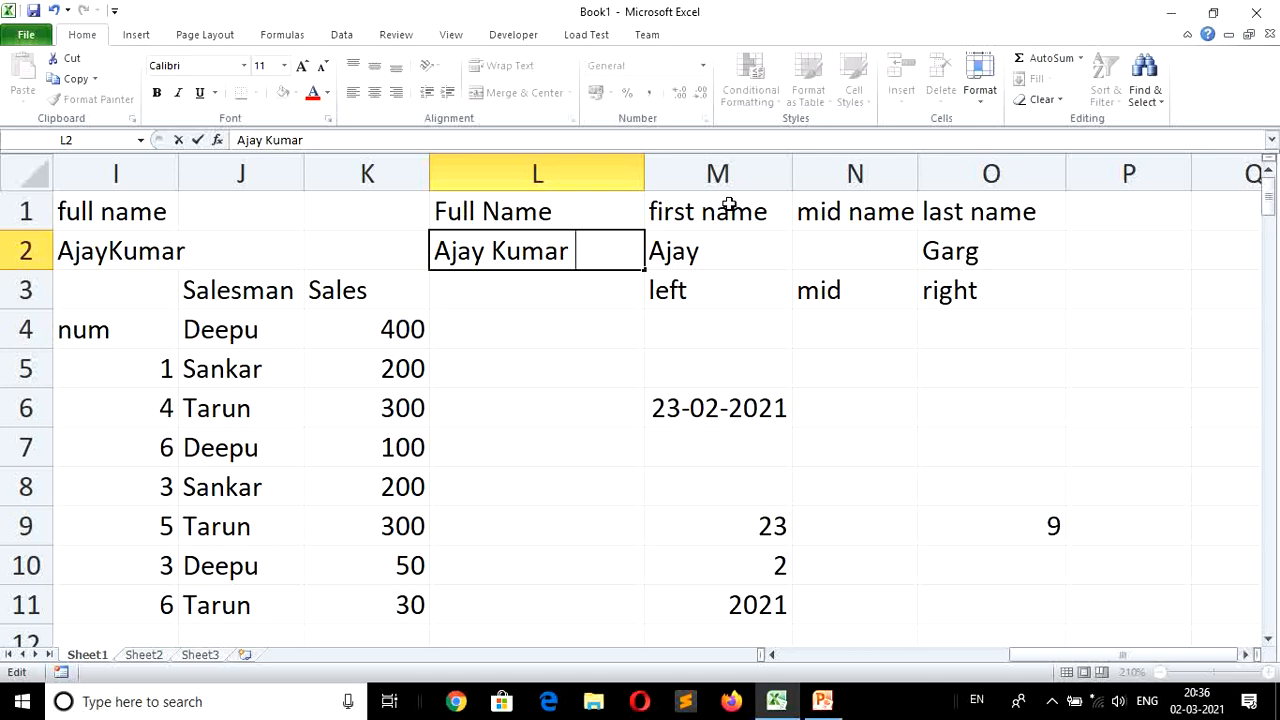
text(saxena)
key(Return)
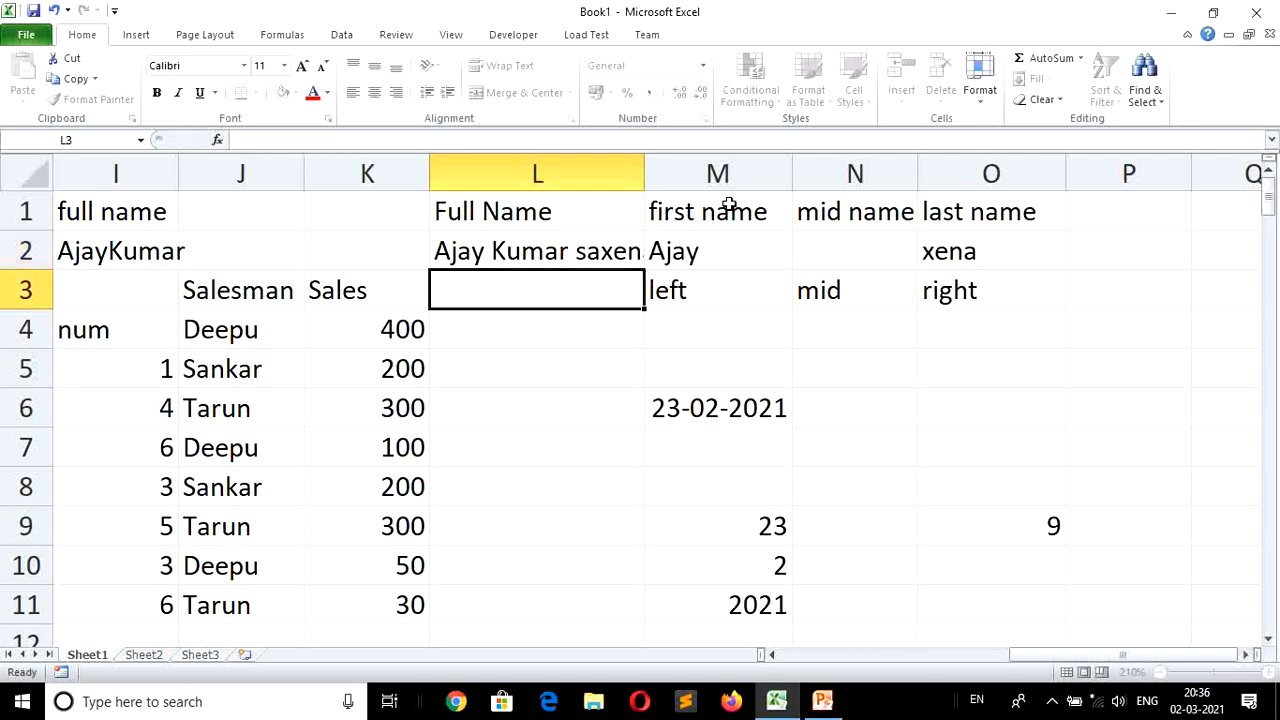
Fit column L to its contents and set the character count of the RIGHT formula in O2 to 6.
key(Up)
key(Right)
key(Right)
key(Right)
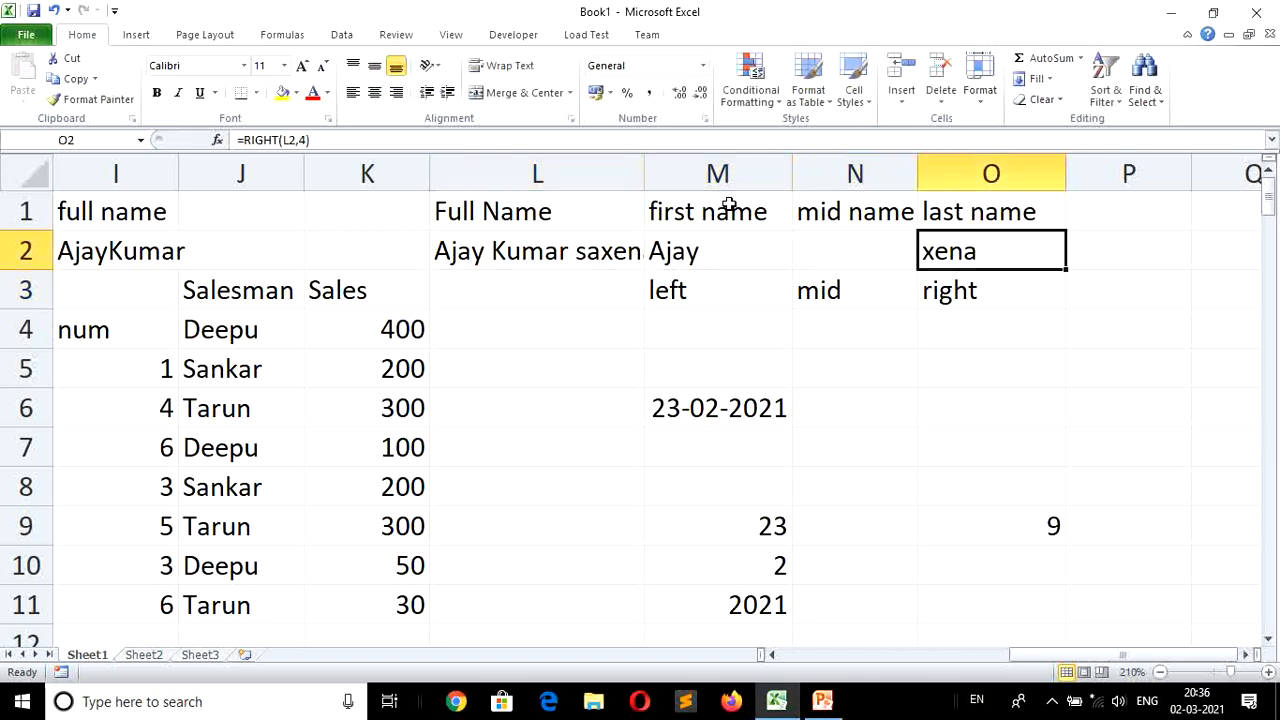
double_click(644, 173)
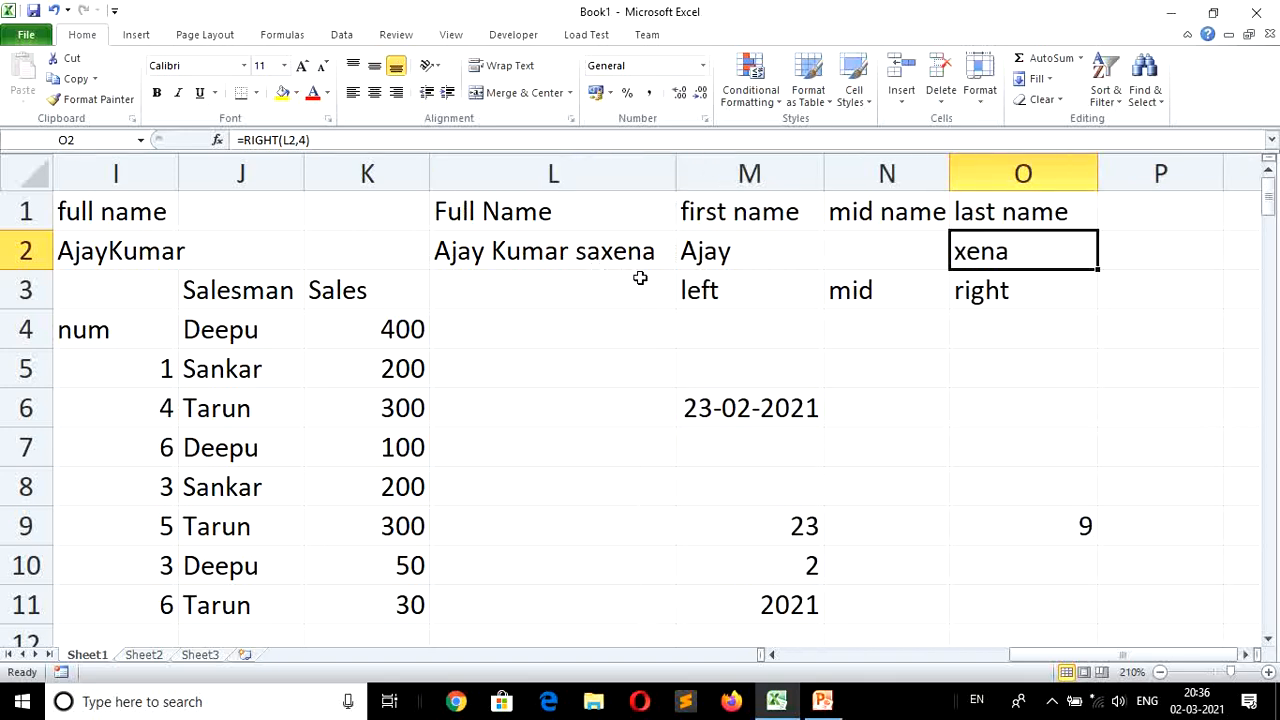
click(311, 139)
key(BackSpace)
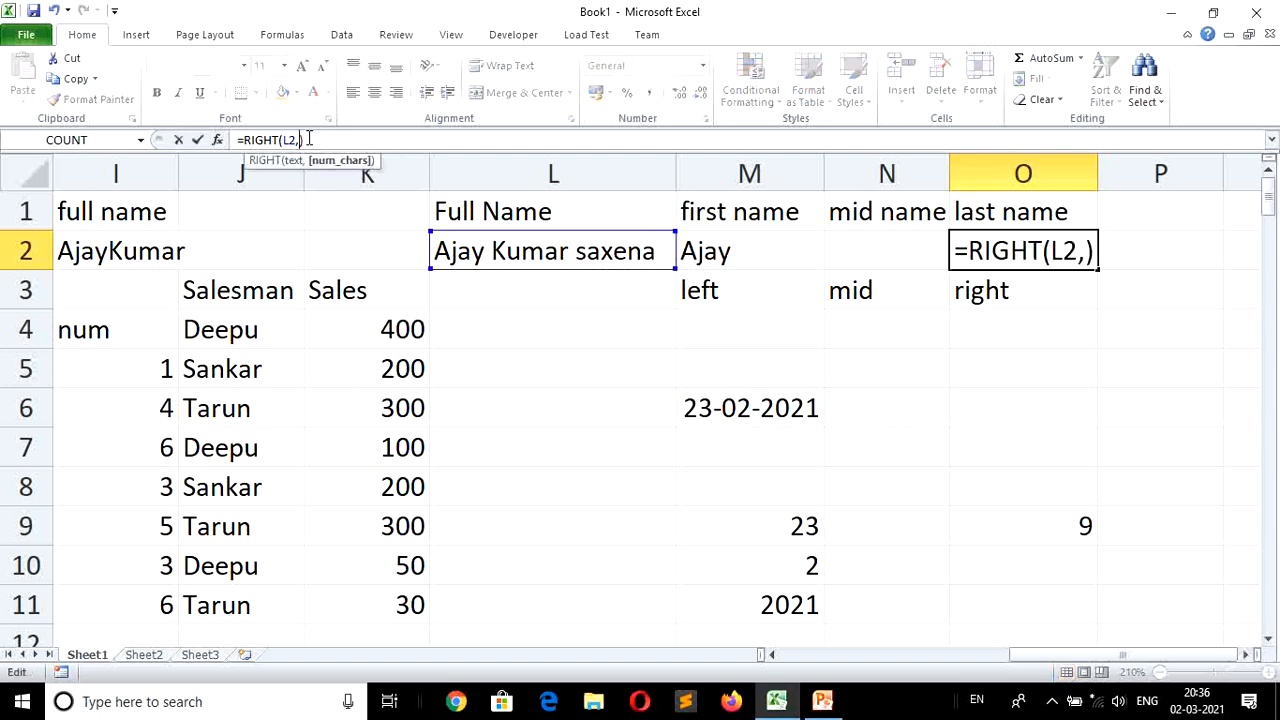
text(6)
key(Return)
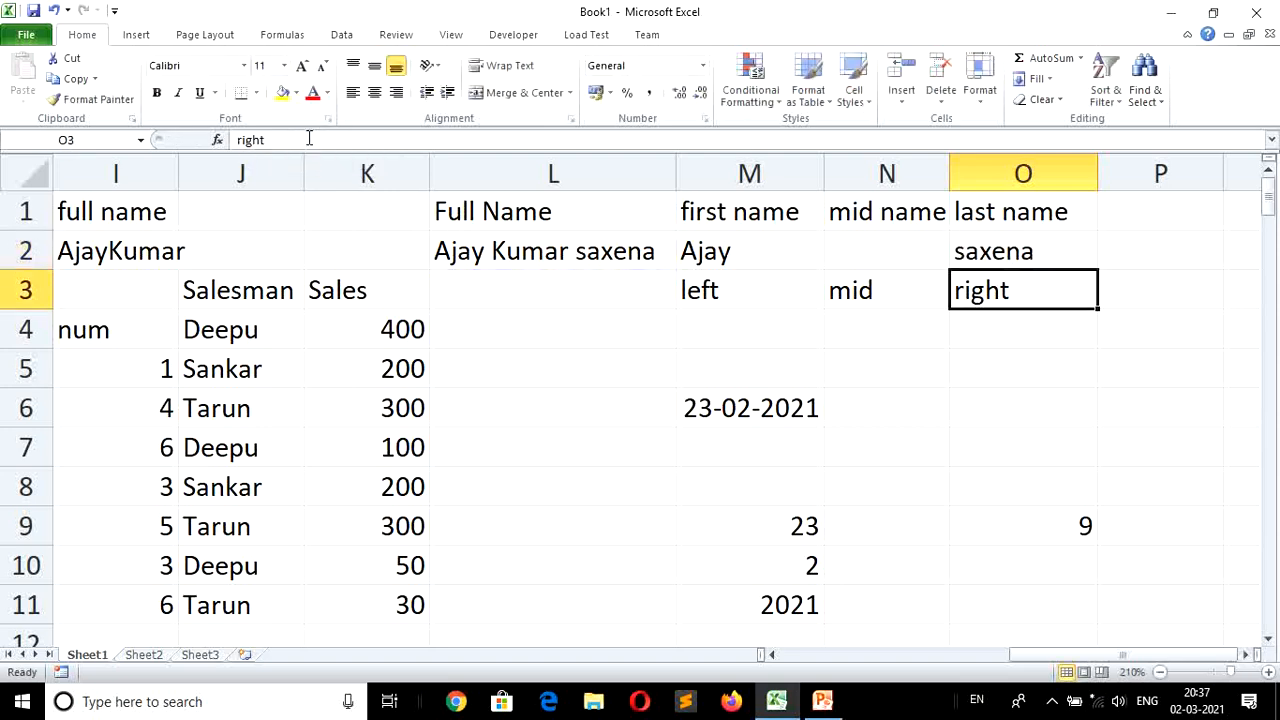
Extract the middle name in N2 with the formula =MID(L2,6,5).
key(Left)
key(Left)
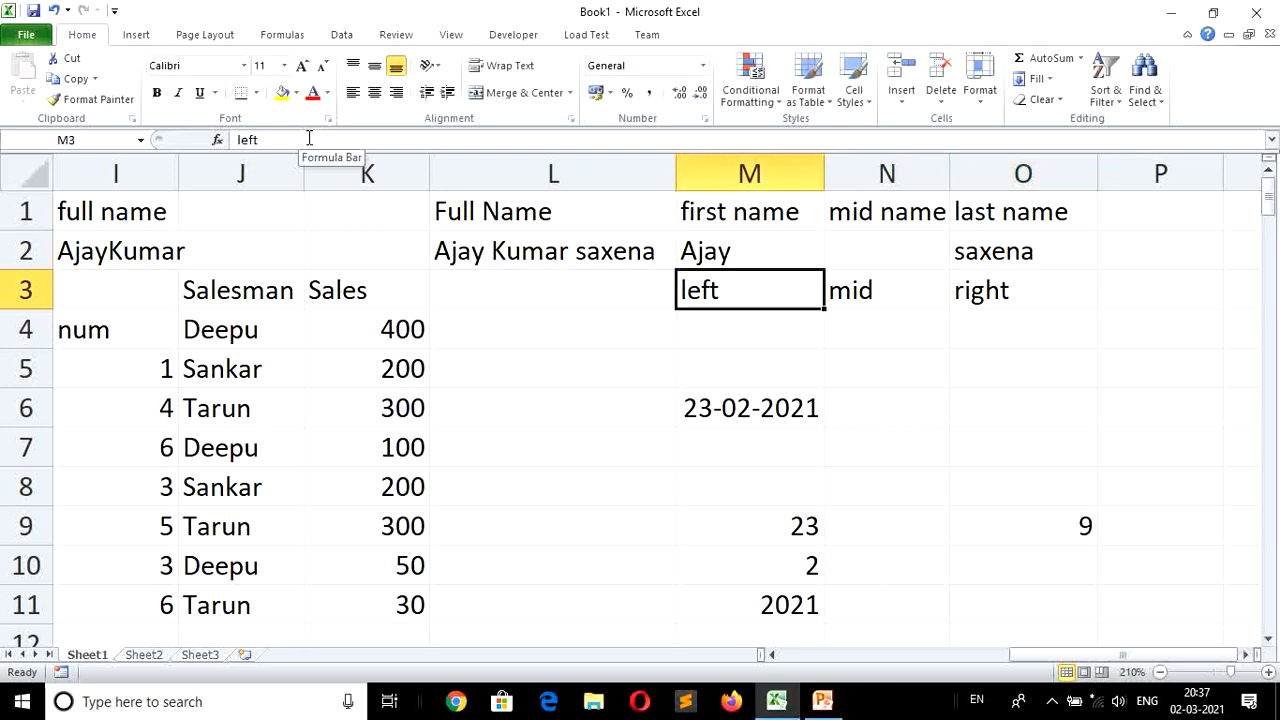
key(Right)
key(Up)
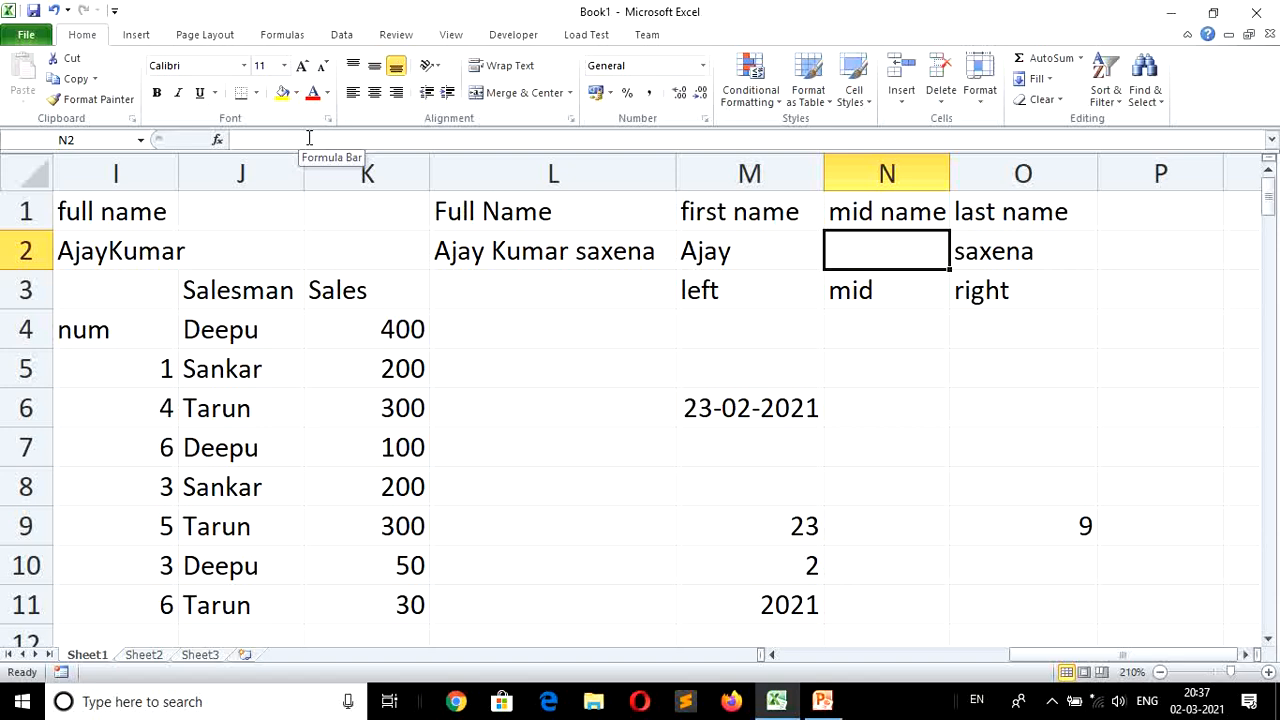
text(=mi)
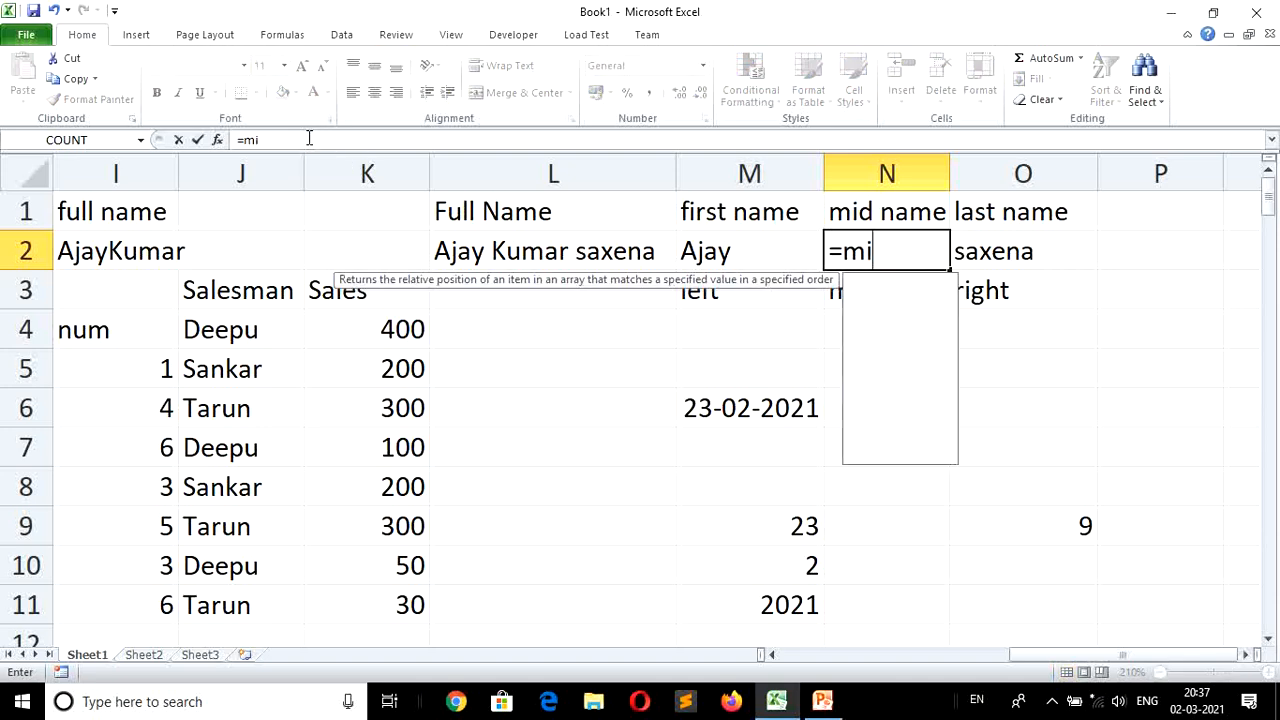
text(d()
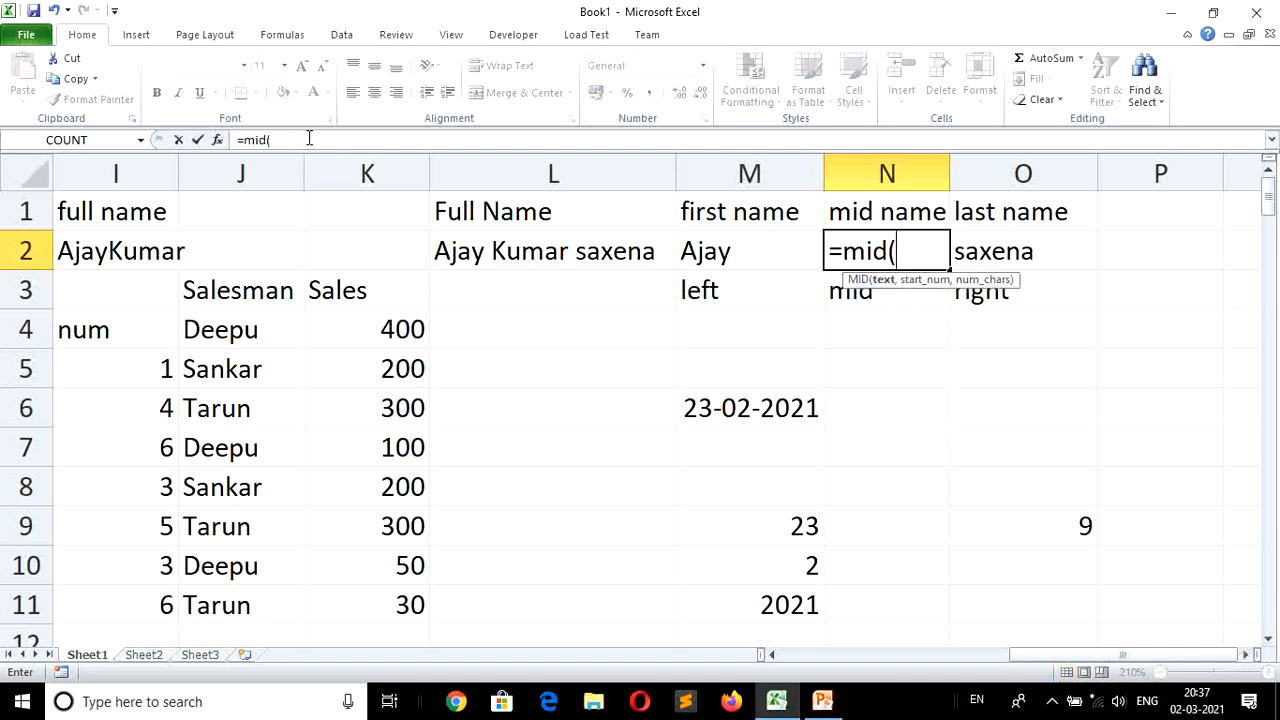
key(Left)
key(Left)
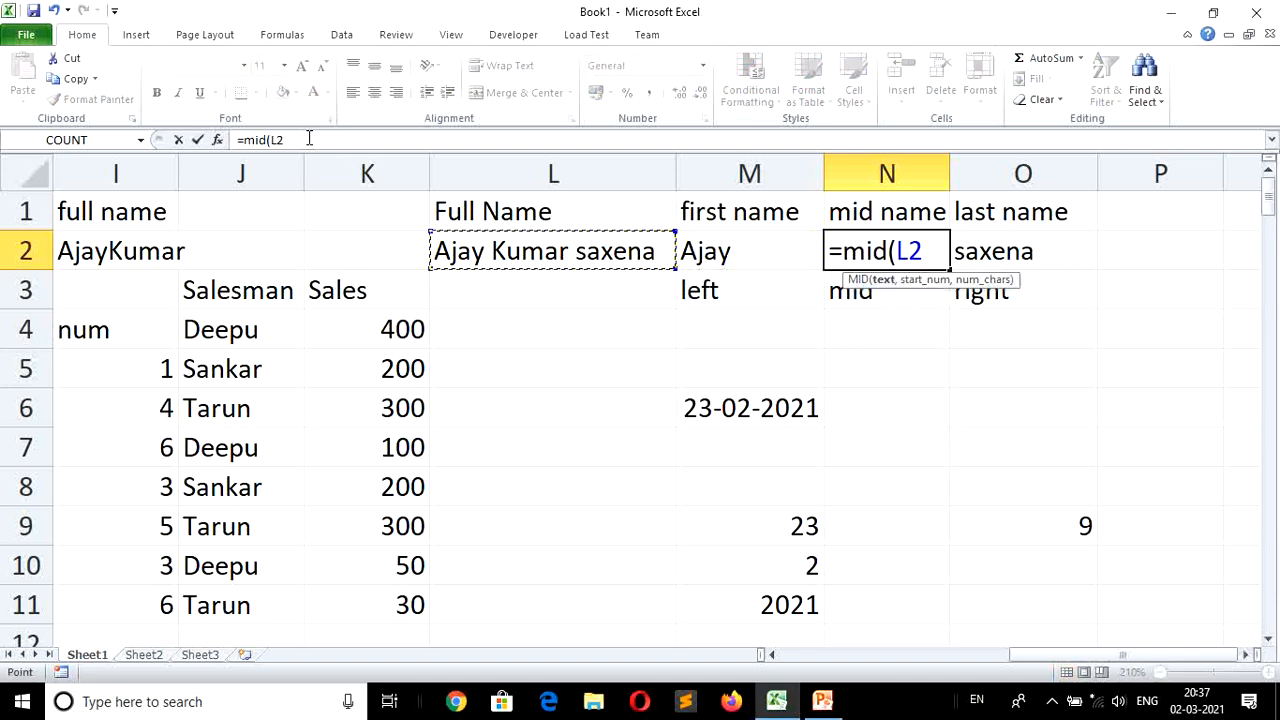
text(,)
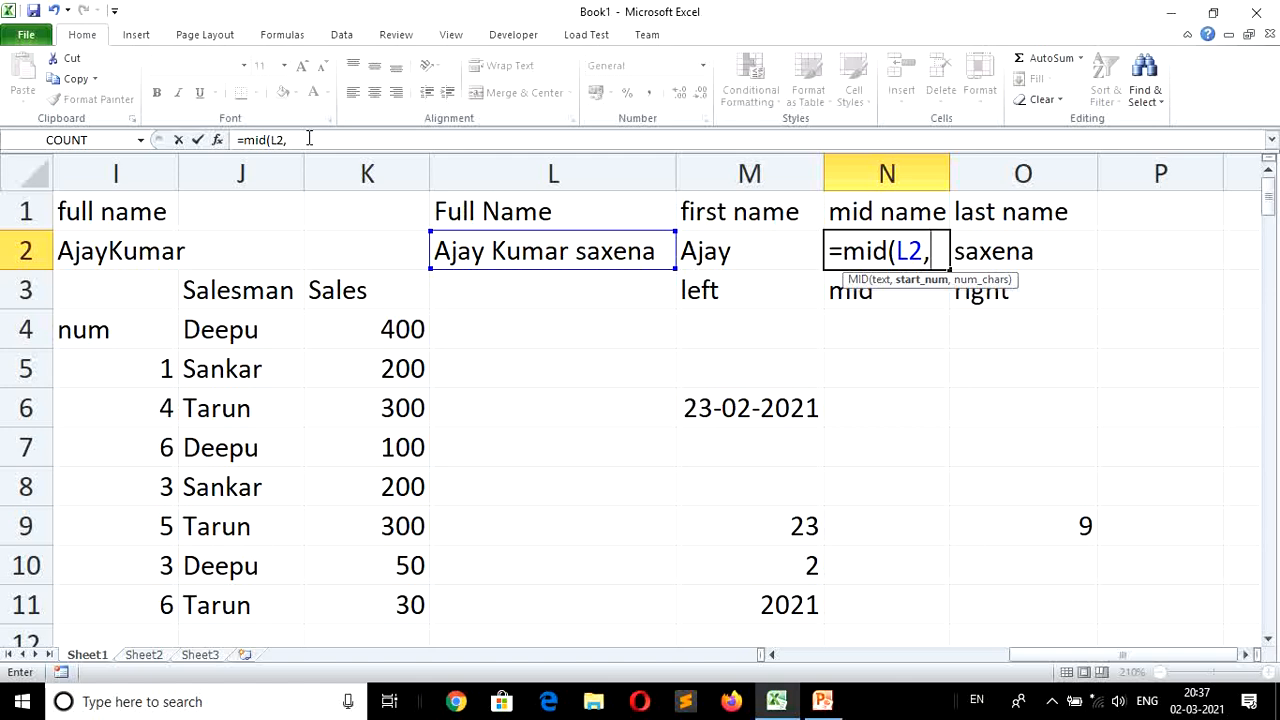
text(6,)
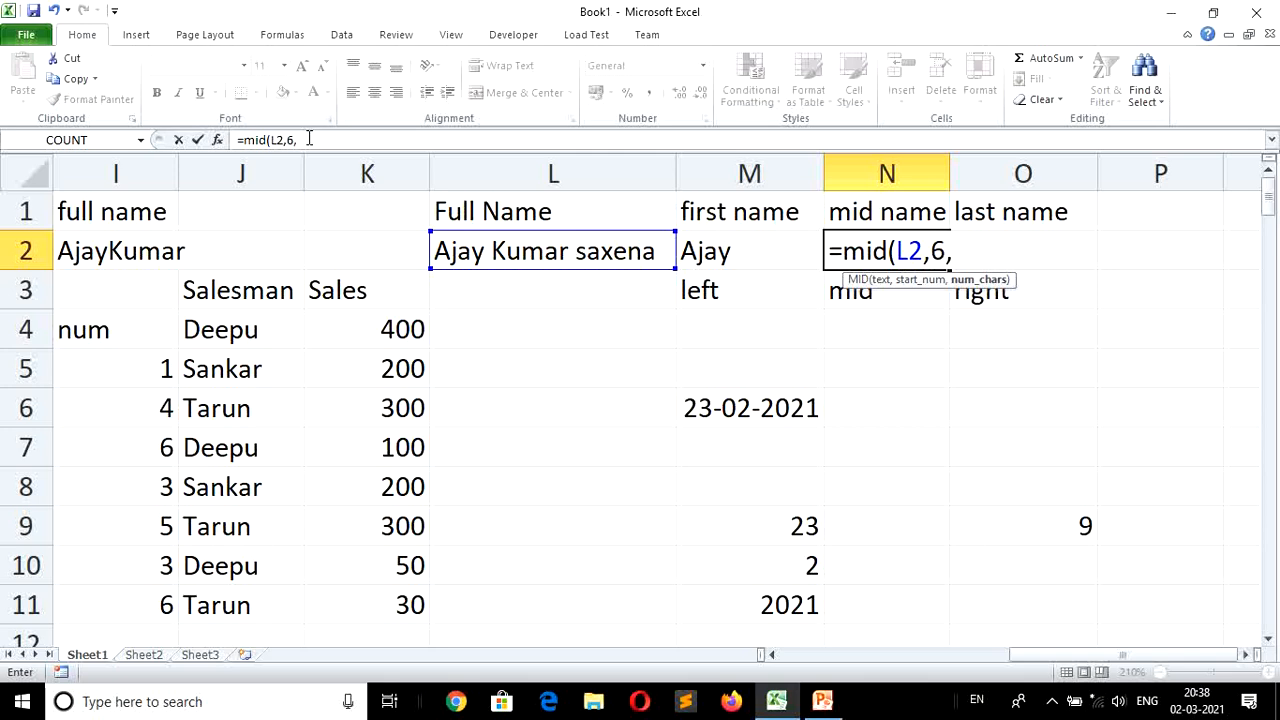
text(5))
key(Return)
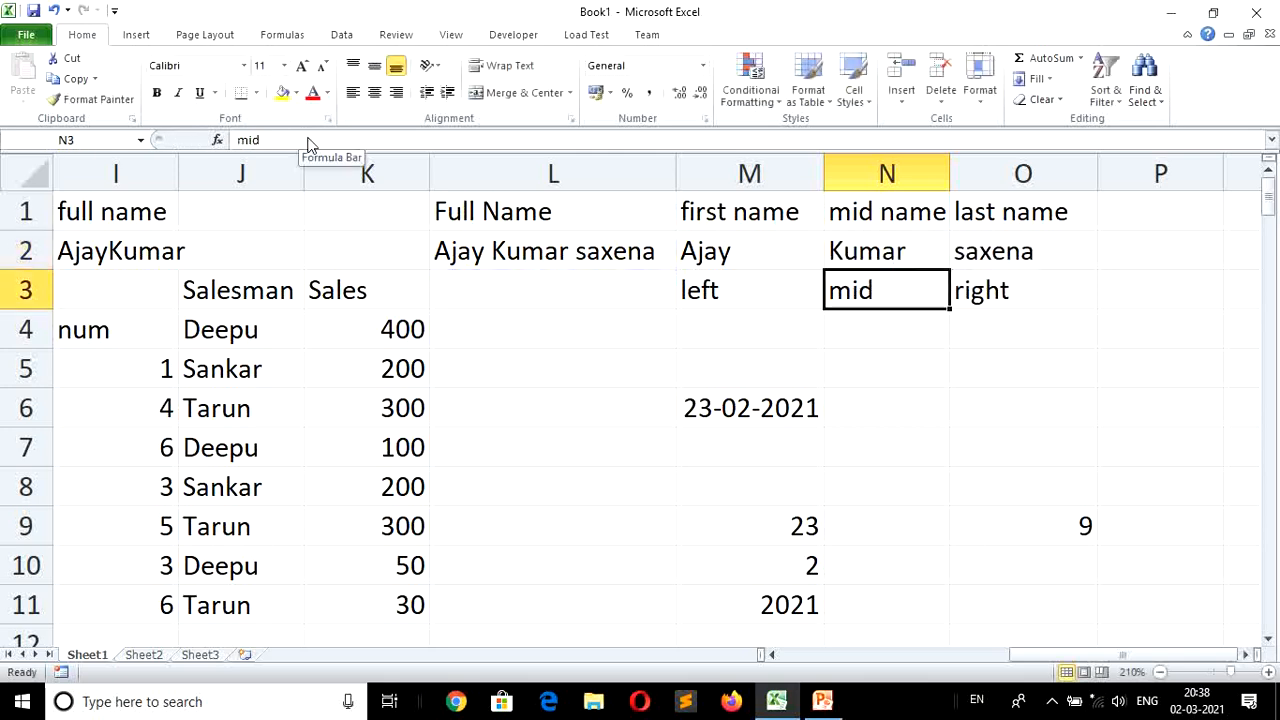
Count the characters of the middle name in N2 with a LEN formula in N5.
key(Down)
key(Down)
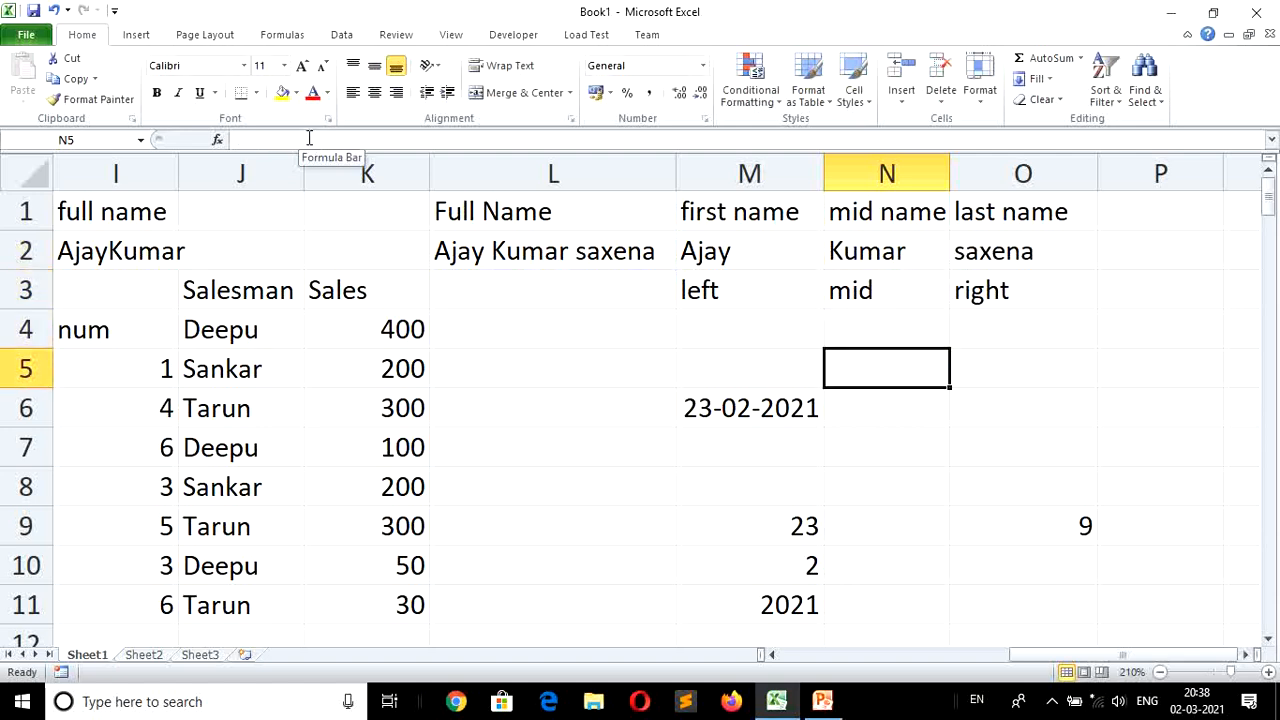
text(=le)
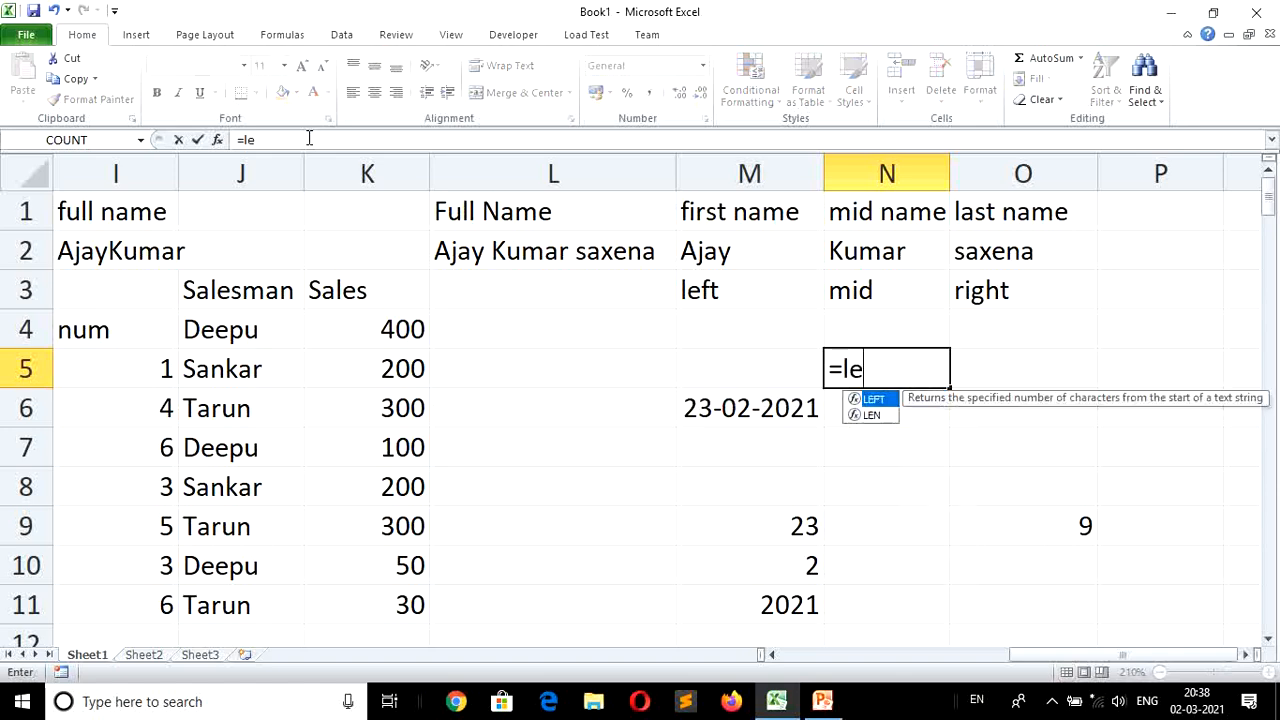
text(n()
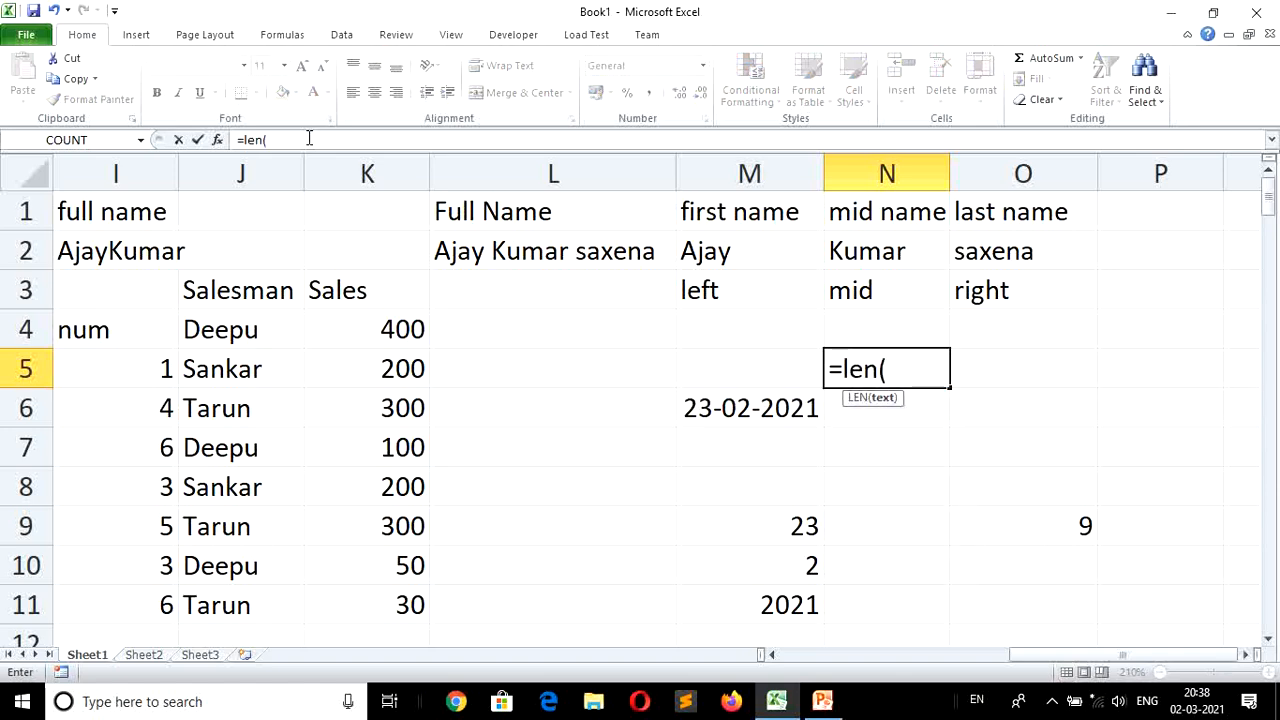
key(Up)
key(Up)
key(Return)
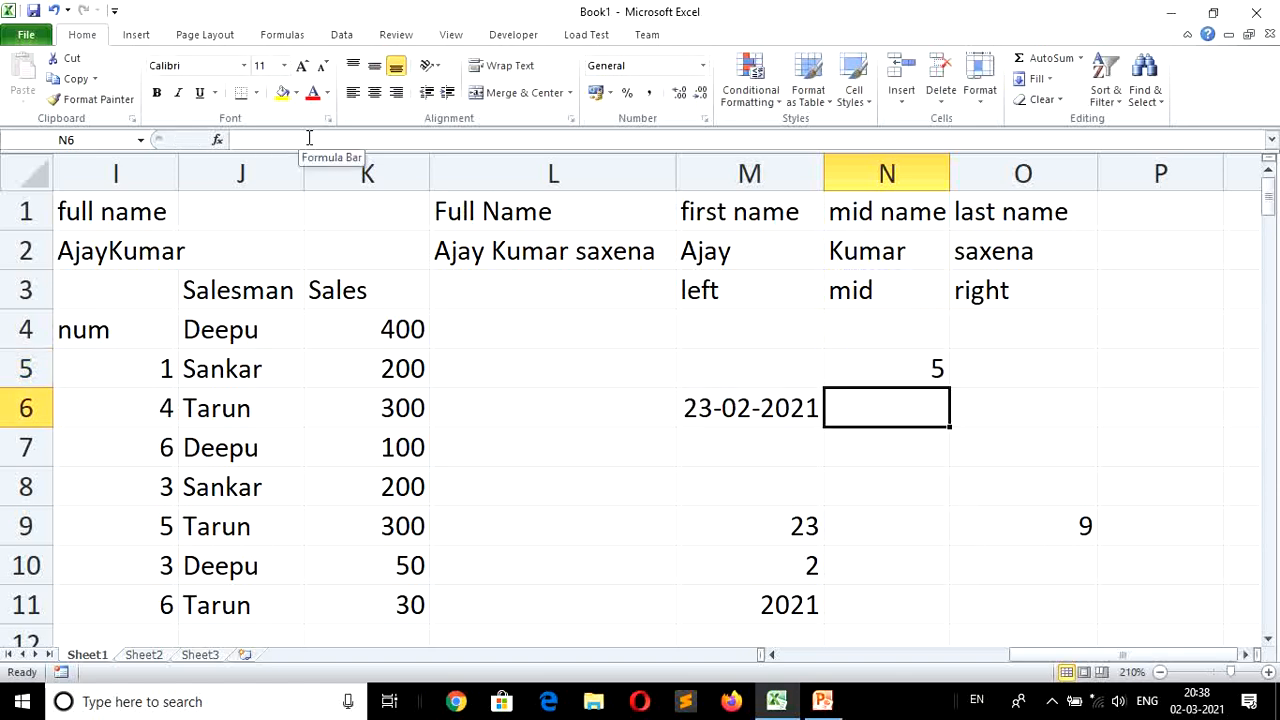
Count the characters of the full name in L2 with a LEN formula in N8.
key(Down)
key(Down)
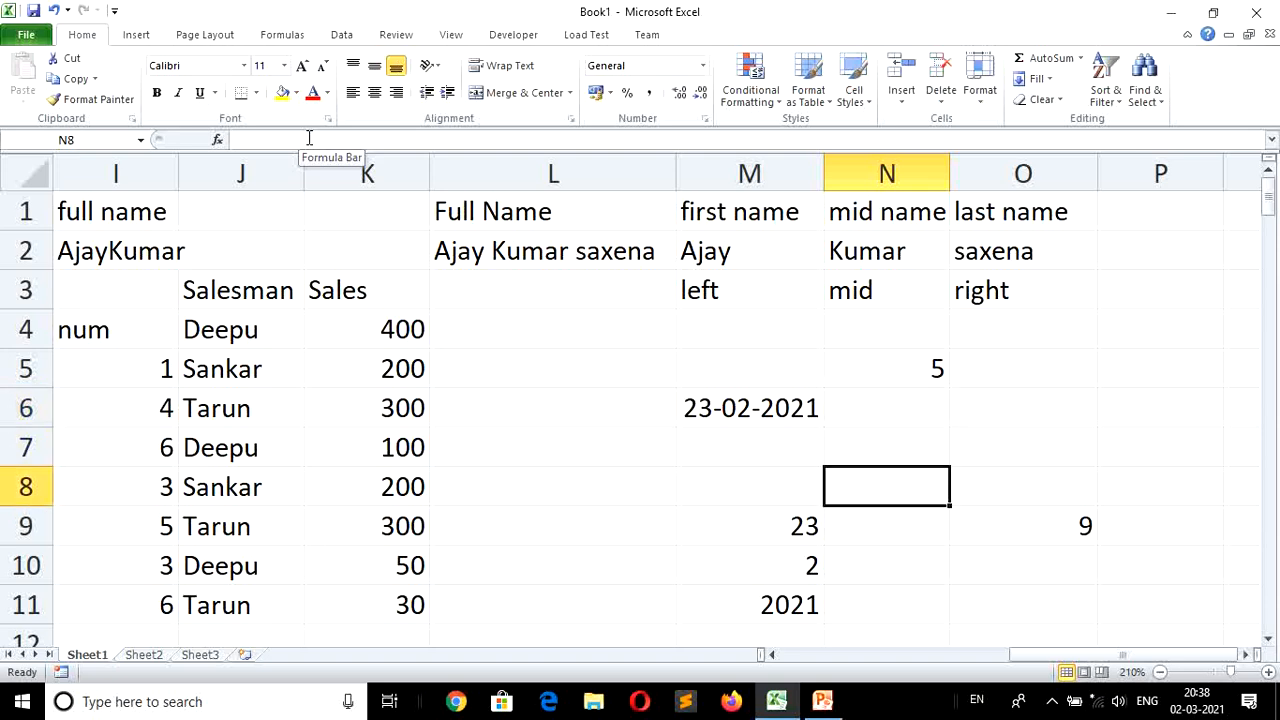
text(=len)
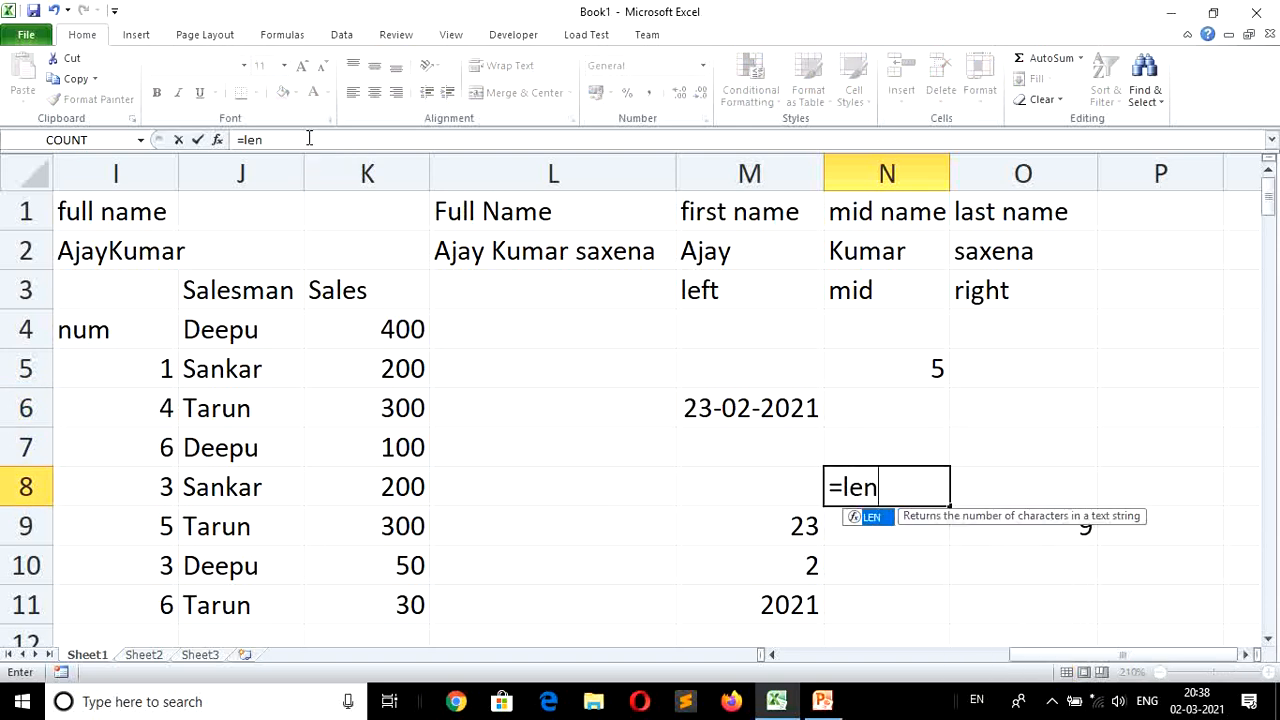
text(()
key(Up)
key(Up)
key(Up)
key(Up)
key(Up)
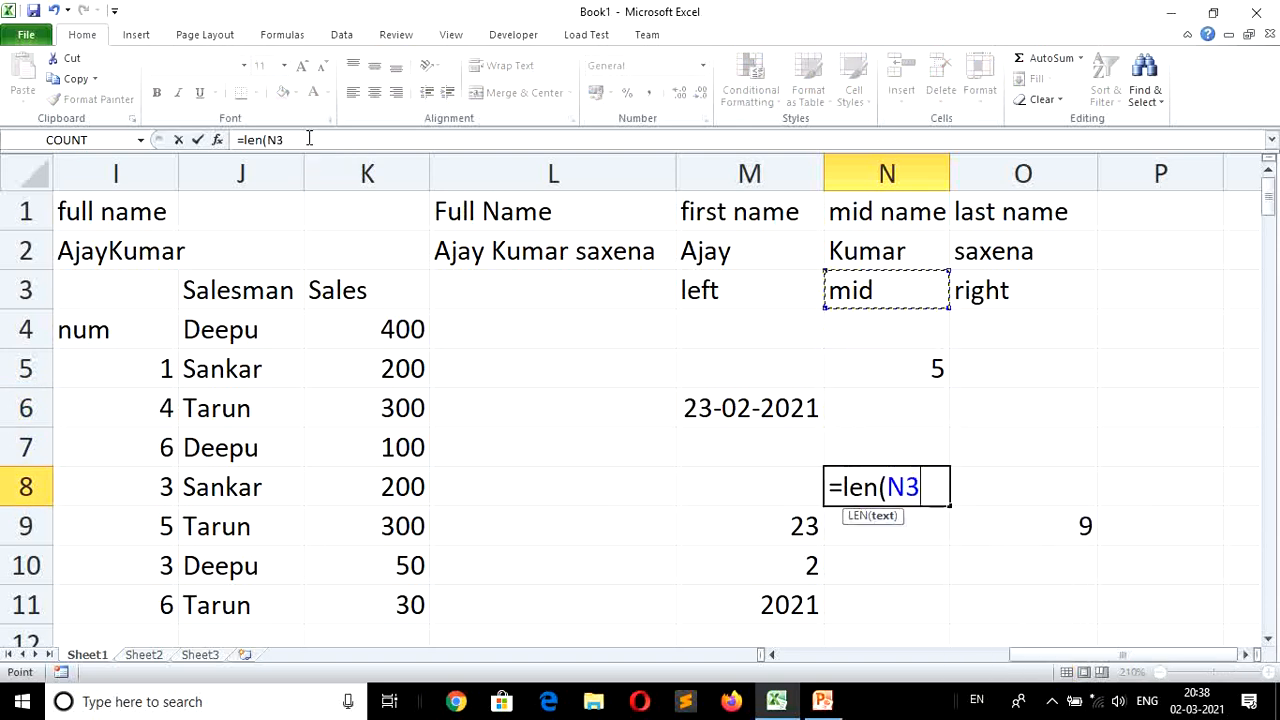
key(Up)
key(Left)
key(Left)
key(Return)
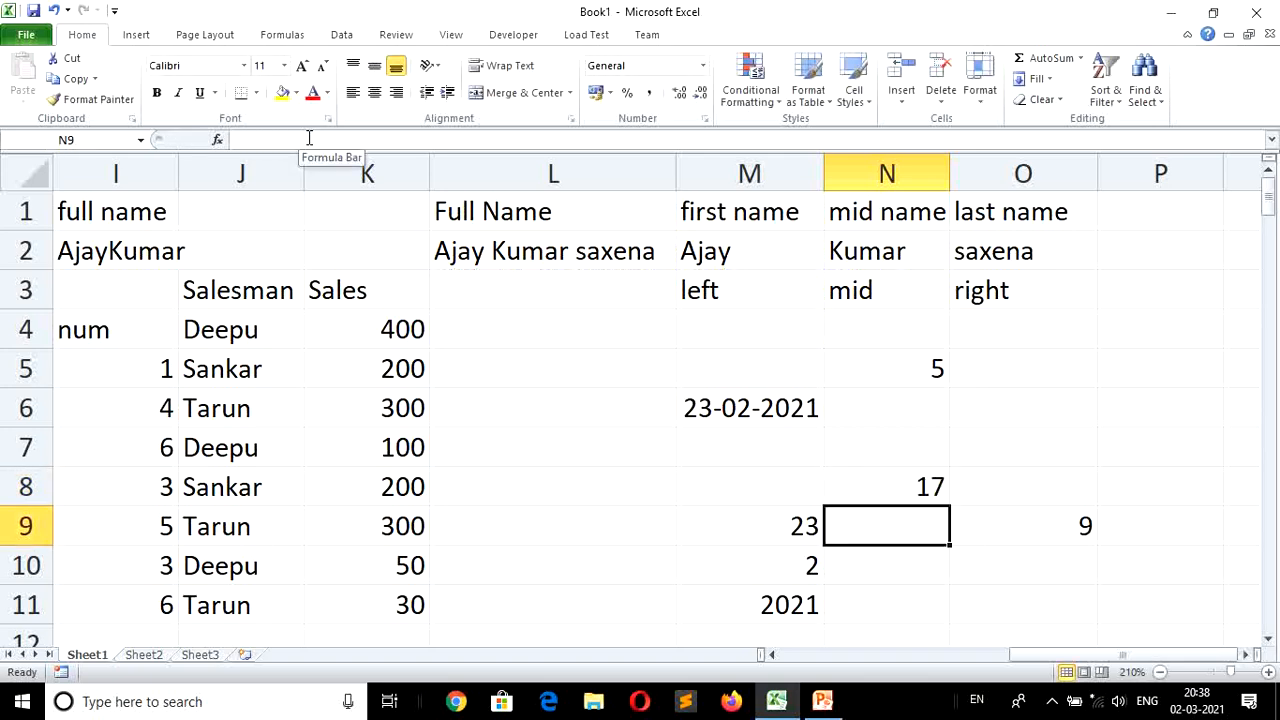
Copy the LEN formula from N5 into O5 to count the characters of the last name.
key(Right)
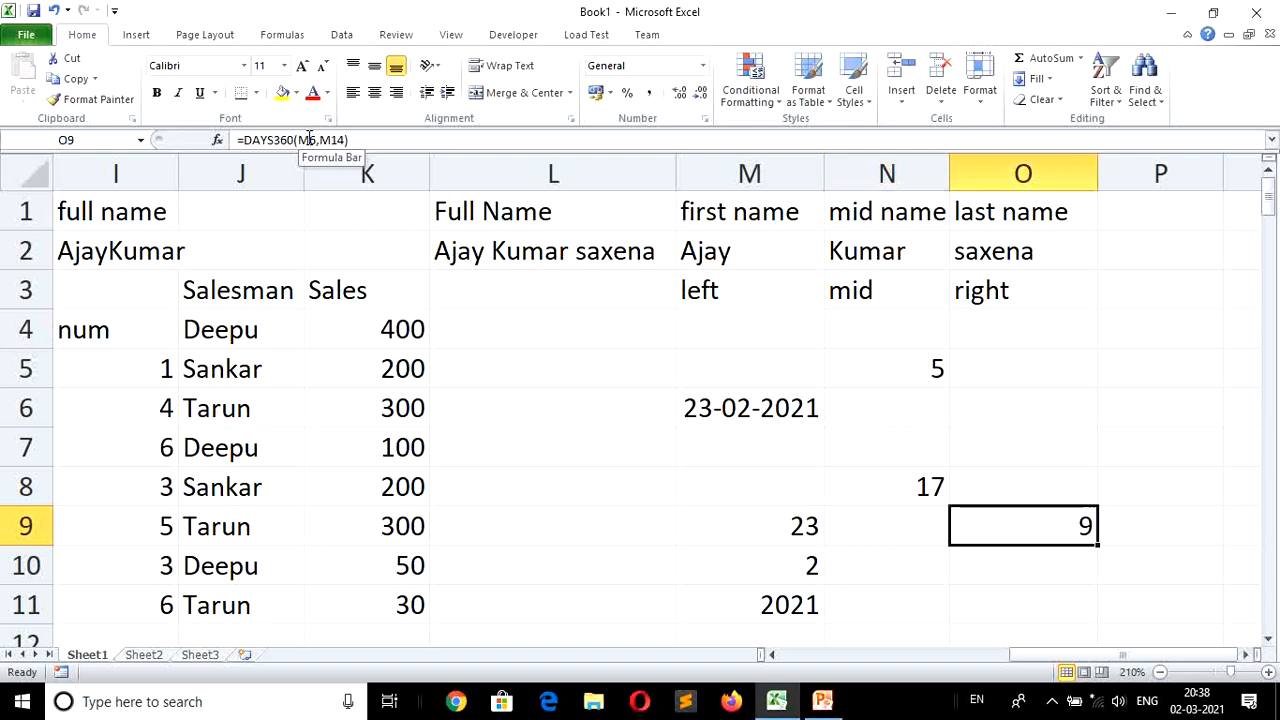
key(Up)
key(Up)
key(Up)
key(Up)
key(Left)
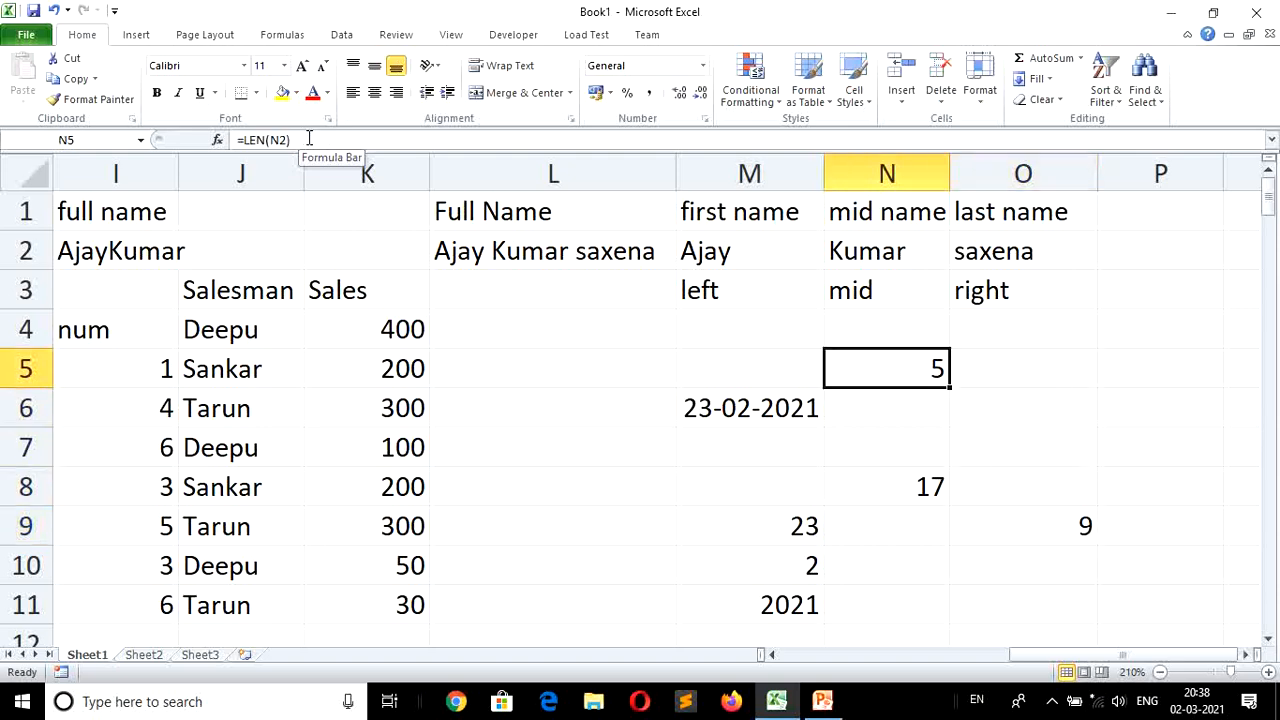
key(shift+Right)
key(ctrl+r)
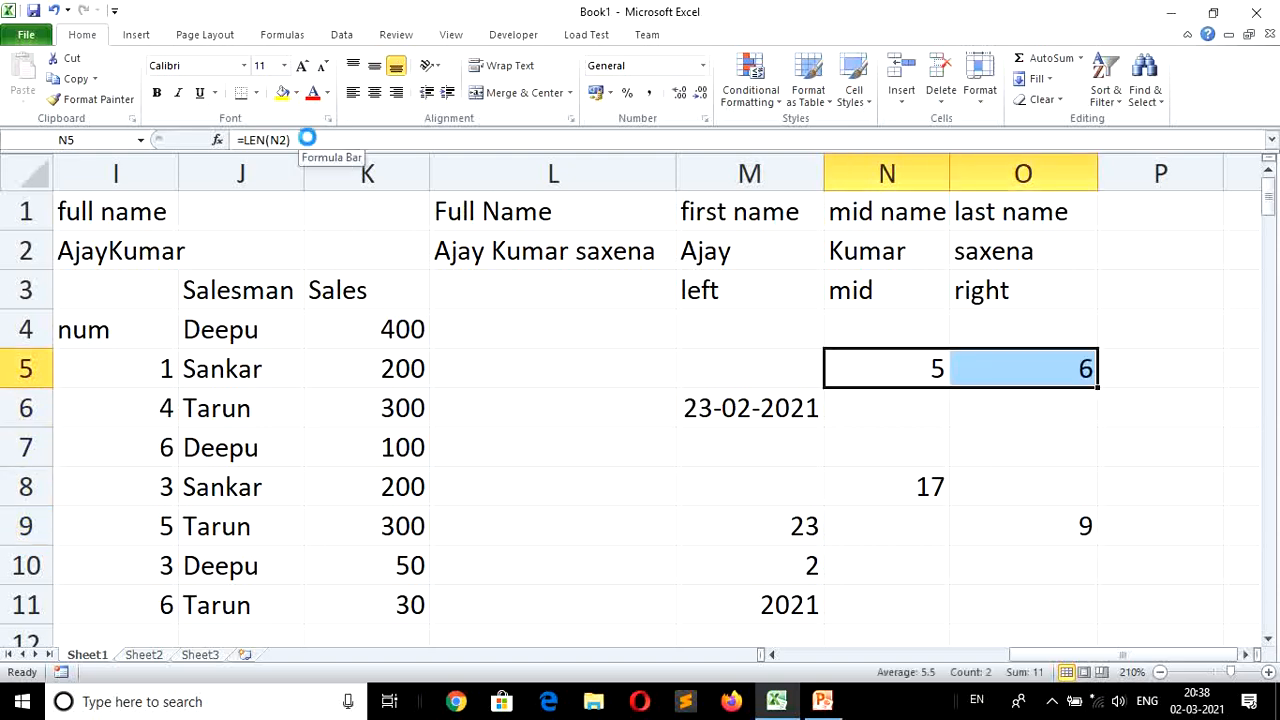
Fill the LEN formula from N5 into M5 to count the first name's characters, and inspect its cell reference.
key(Left)
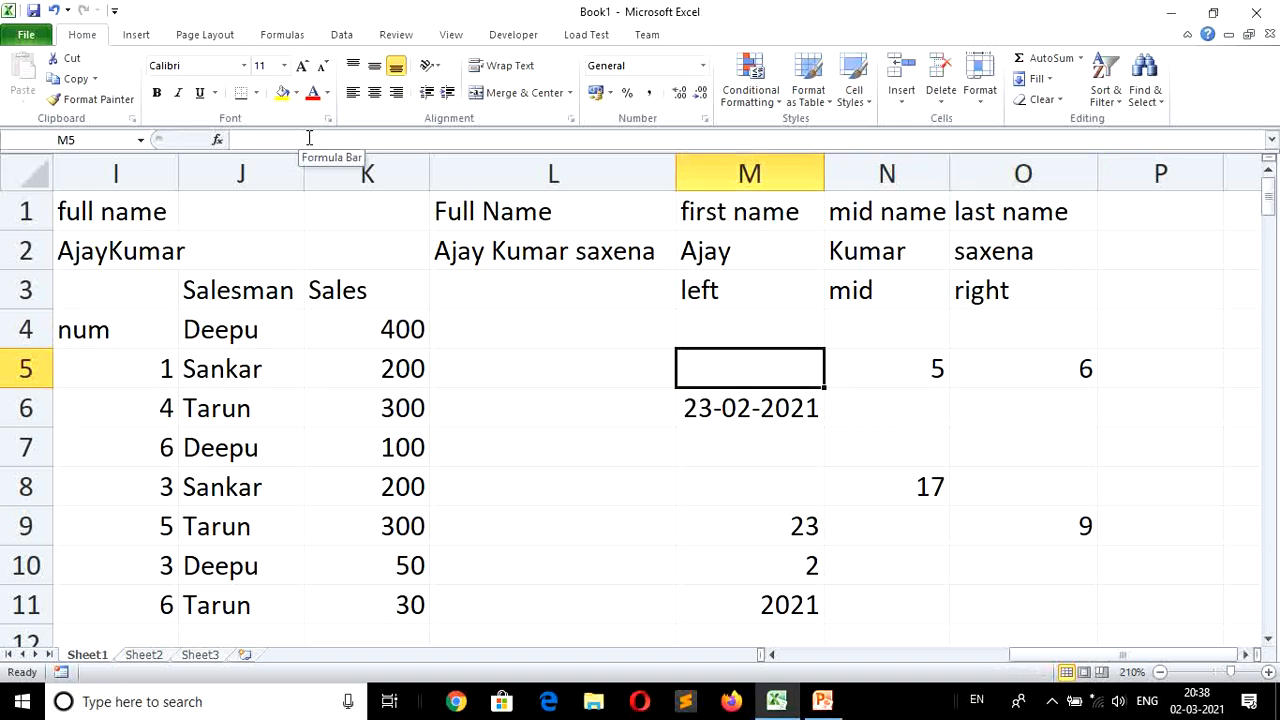
key(Right)
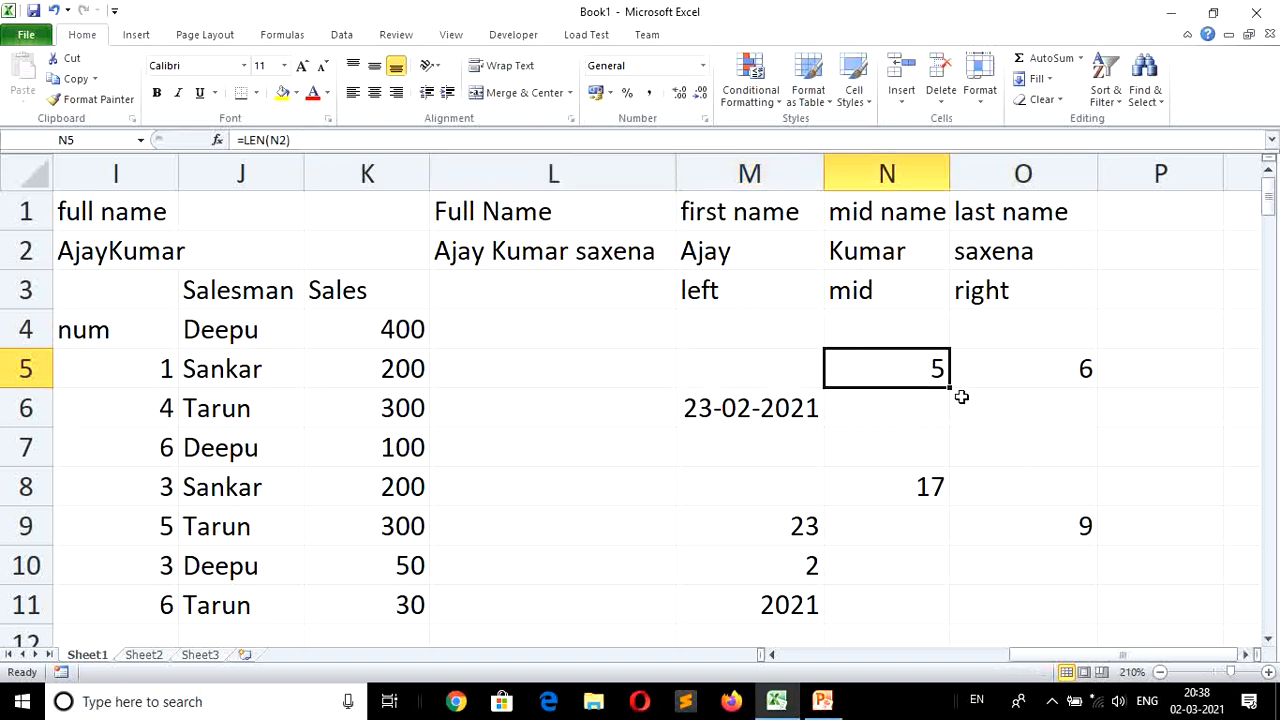
drag(946, 382, 737, 376)
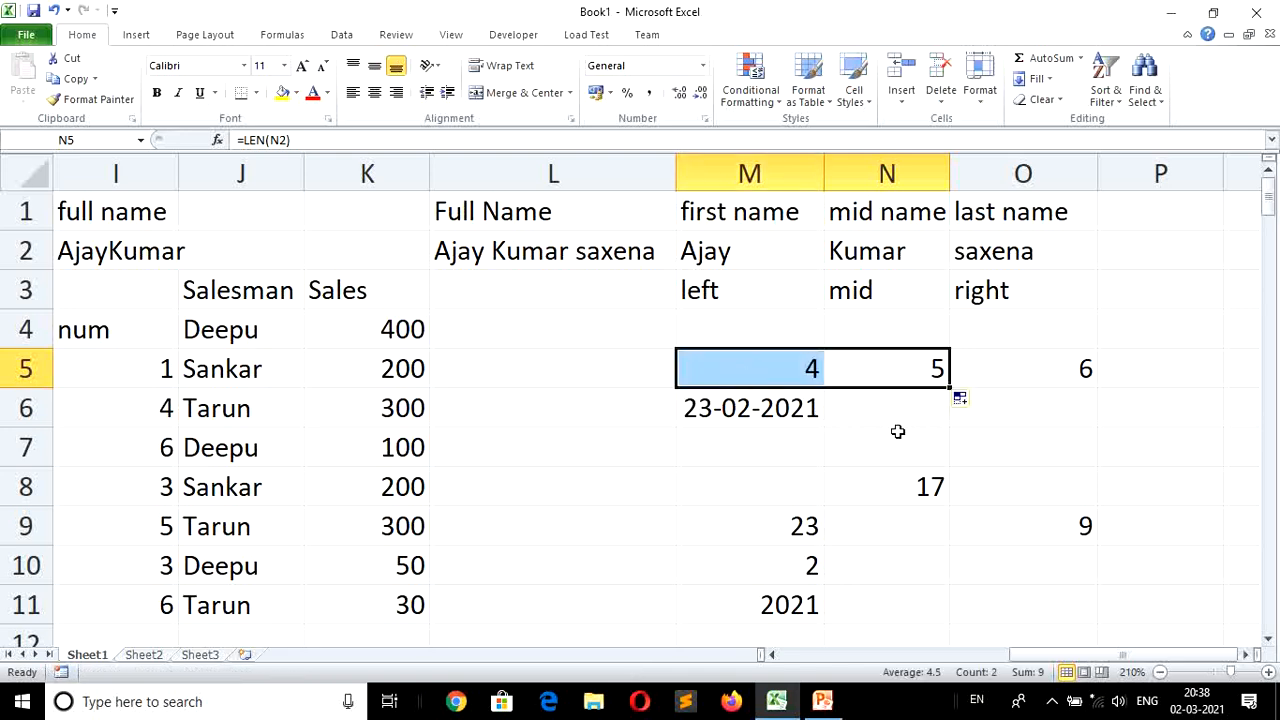
drag(897, 431, 751, 369)
double_click(751, 369)
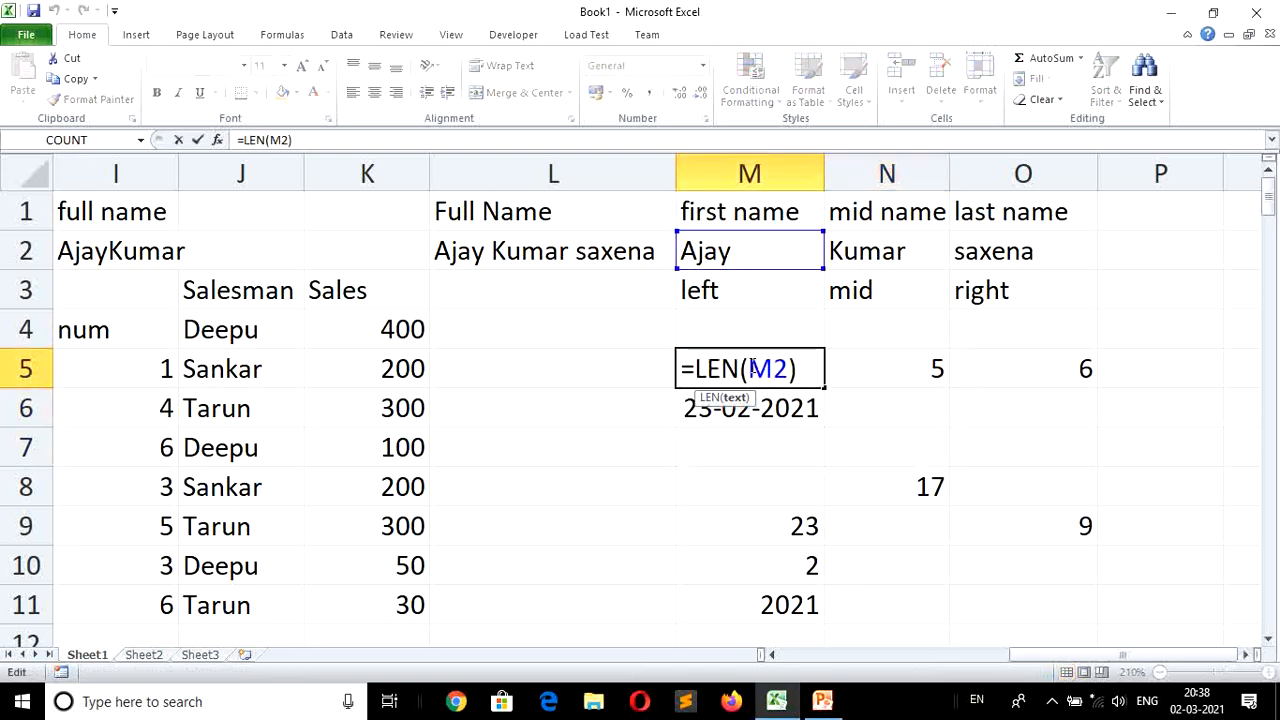
key(Return)
Review the LEN formulas for the middle name in N5, the last name in O5 and the full name in N8.
key(Up)
key(Right)
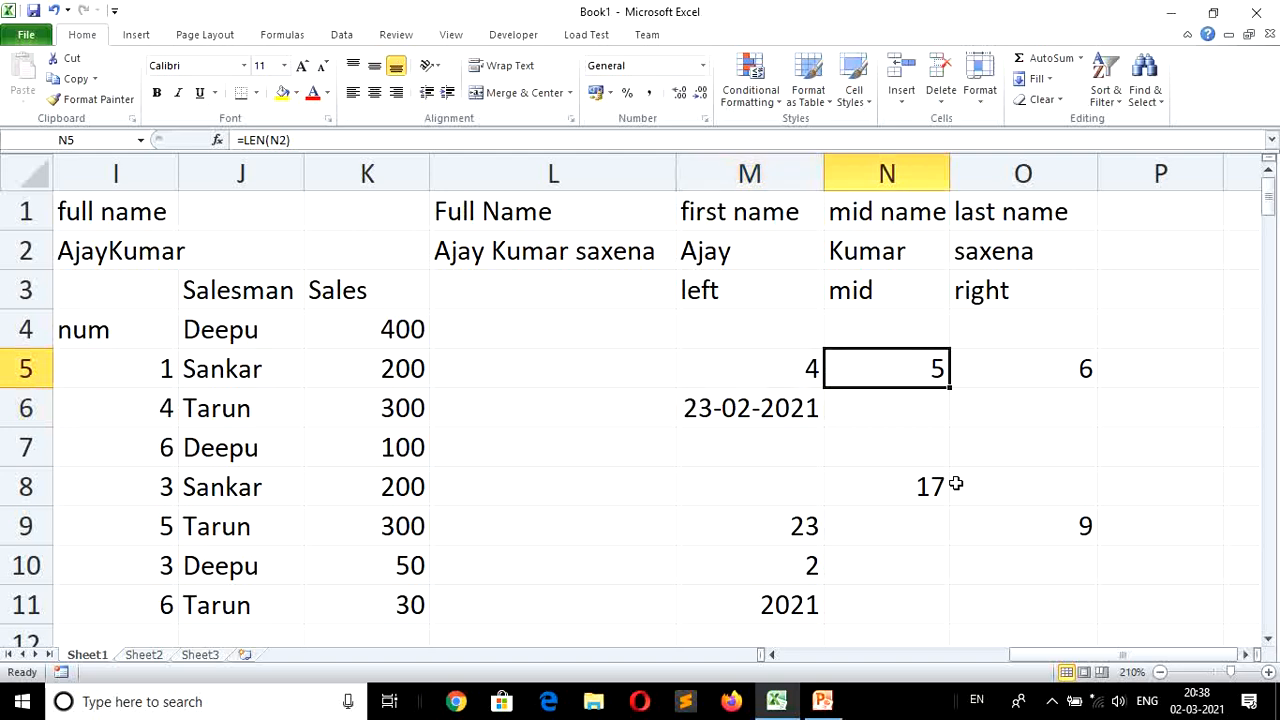
key(Right)
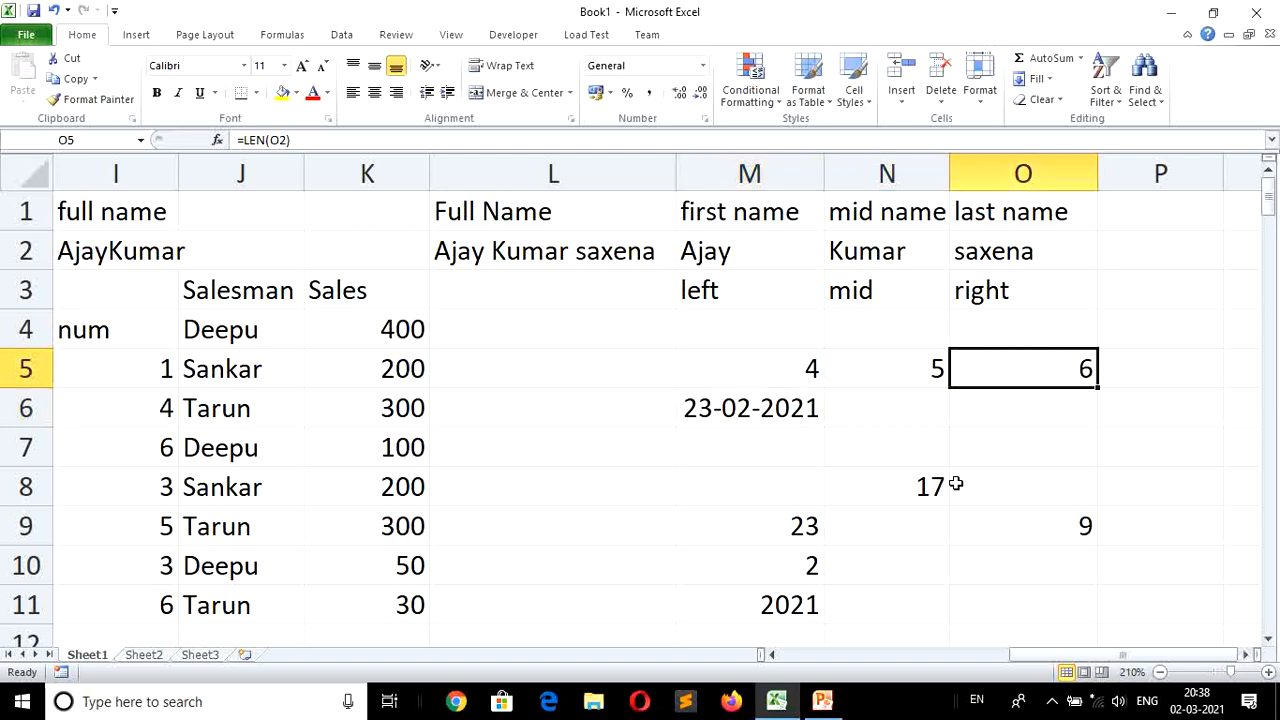
key(Down)
key(Down)
key(Down)
key(Left)
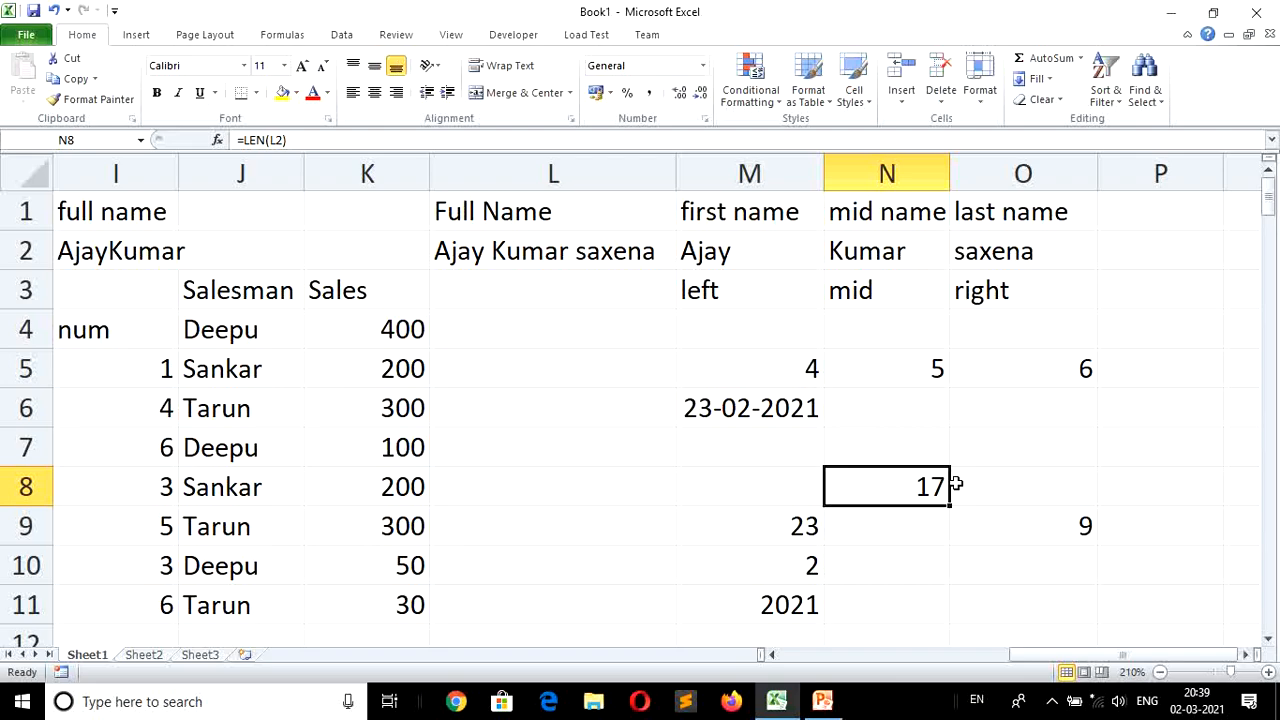
Look through the list of functions and their syntax from COUNT down to LOWER, MAX and MID.
key(Left)
key(Left)
key(Left)
key(Left)
key(Left)
key(Left)
key(Left)
key(Left)
key(Left)
key(Left)
key(Left)
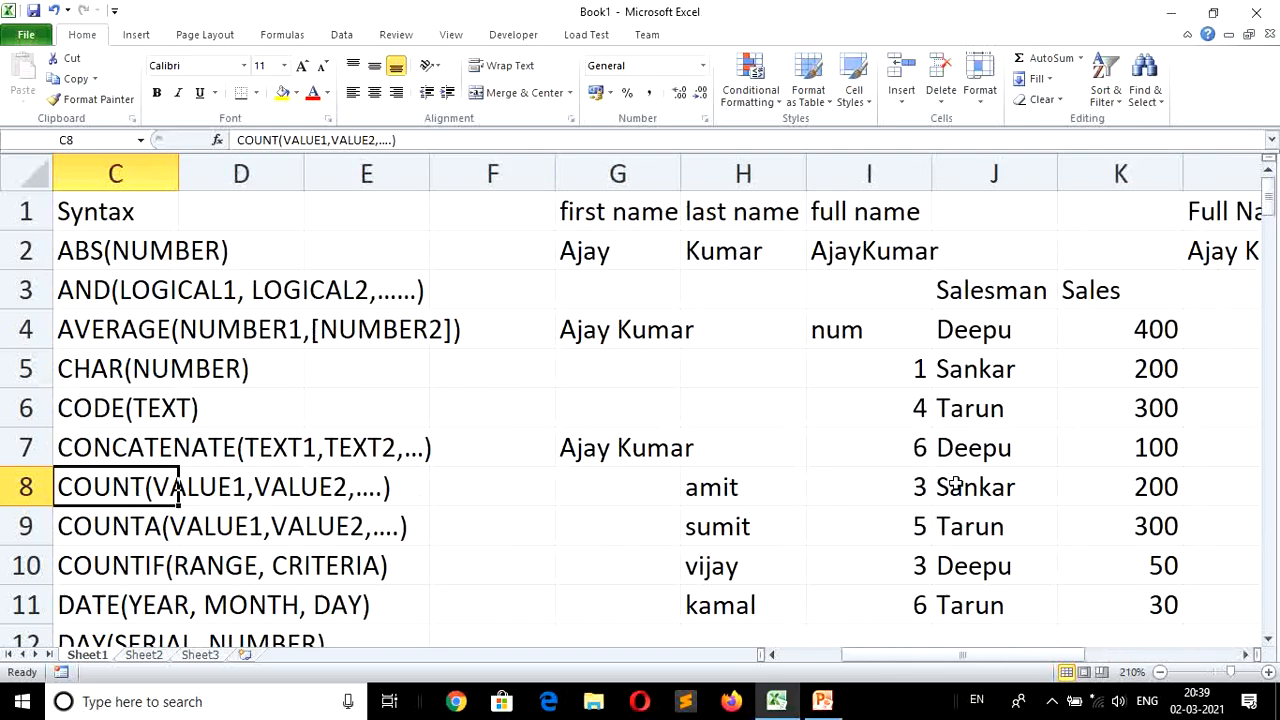
key(Left)
key(Left)
key(Down)
key(Down)
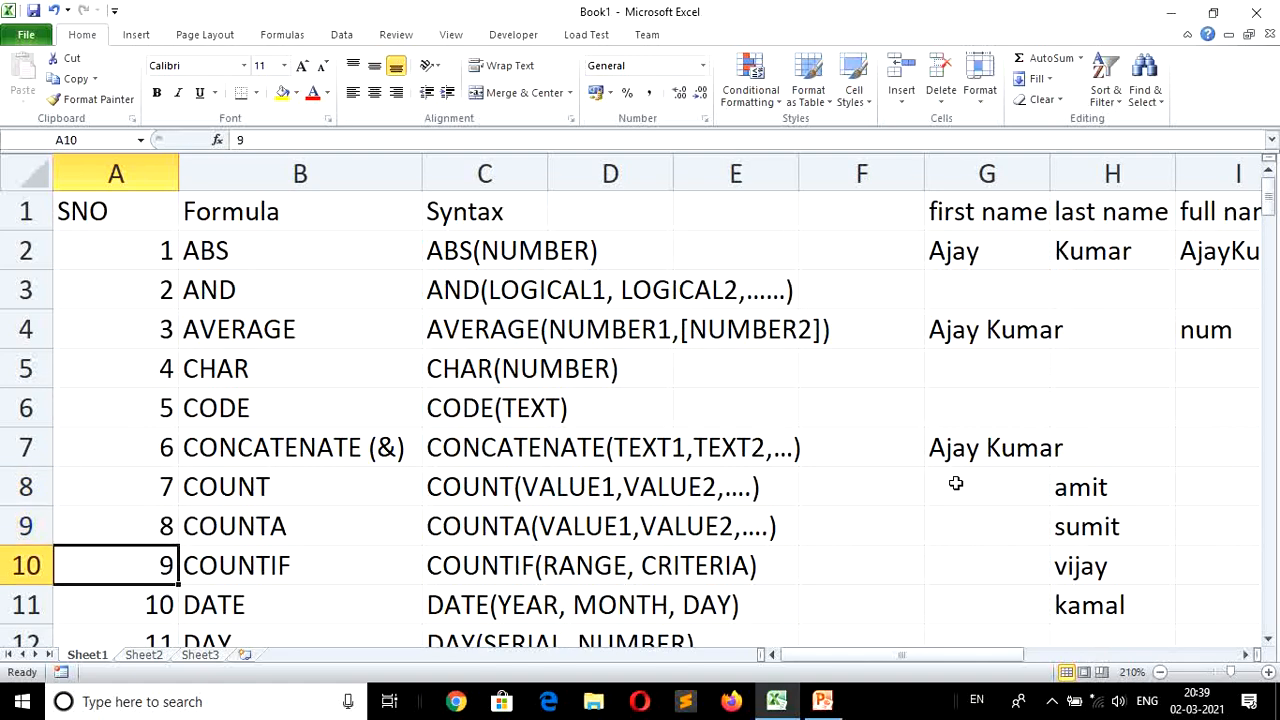
key(Down)
key(Down)
key(Down)
key(Down)
key(Down)
key(Down)
key(Down)
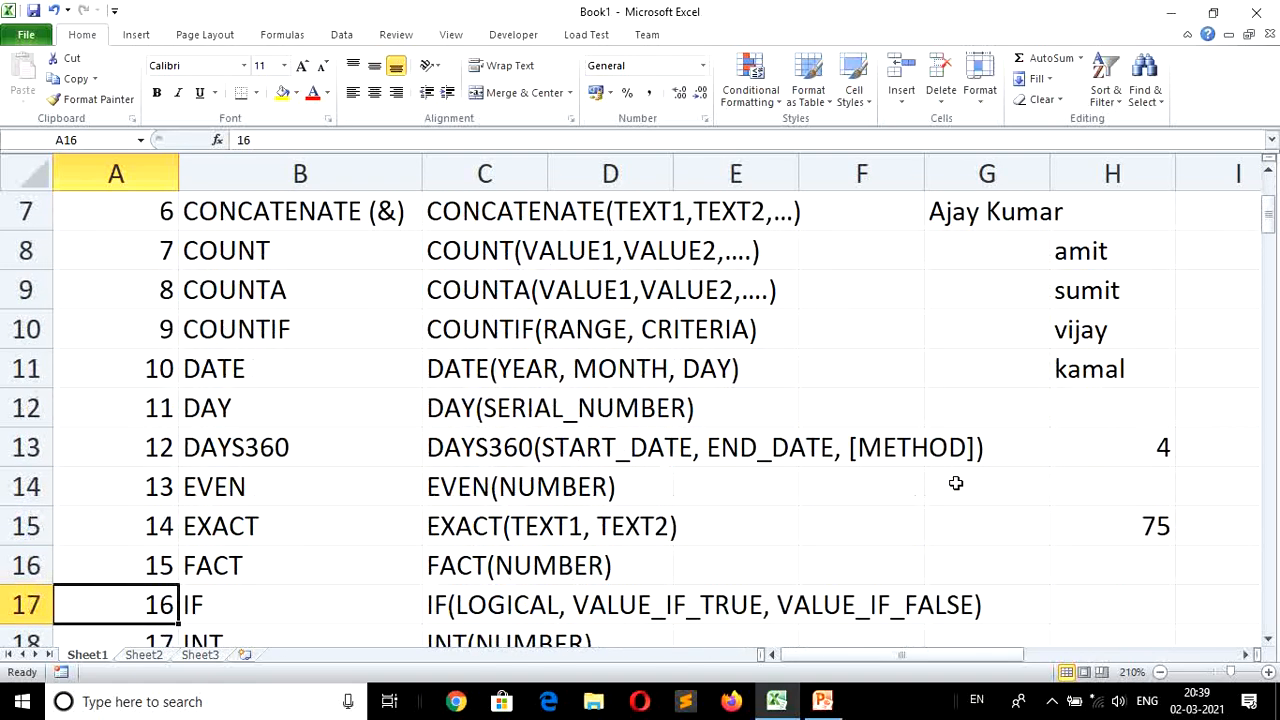
key(Down)
key(Down)
key(Down)
key(Down)
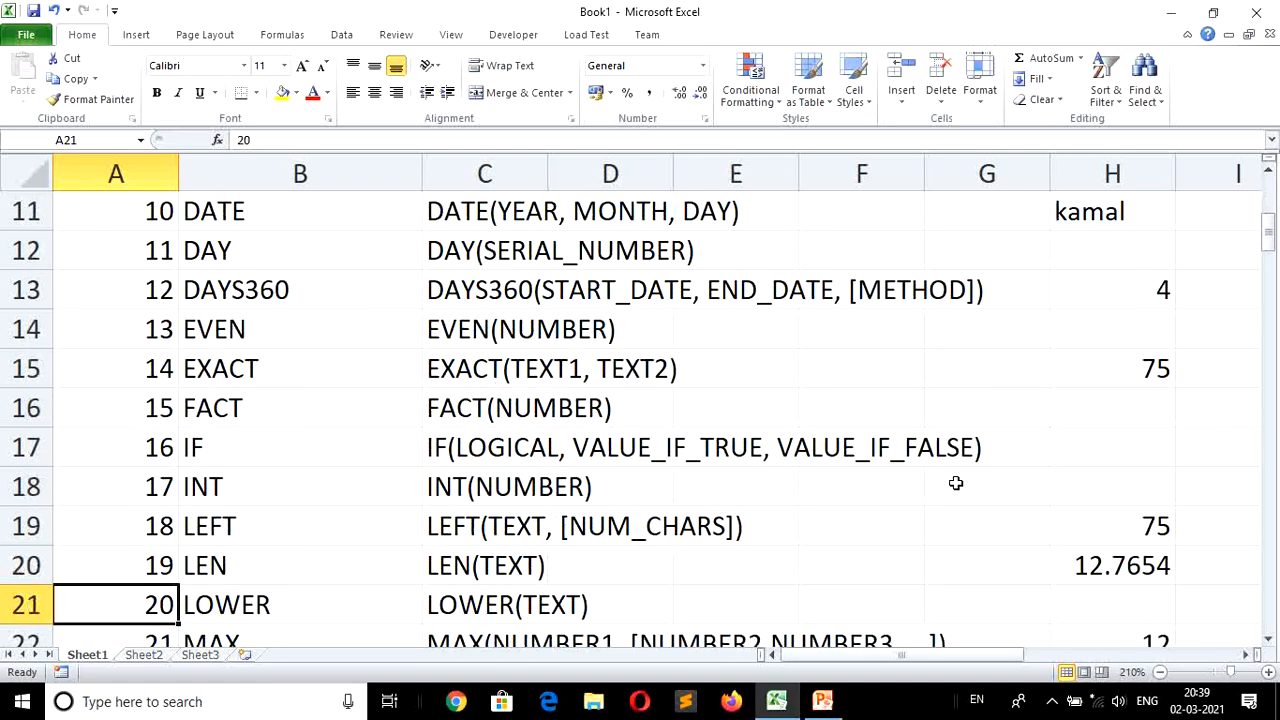
key(Down)
key(Down)
key(Right)
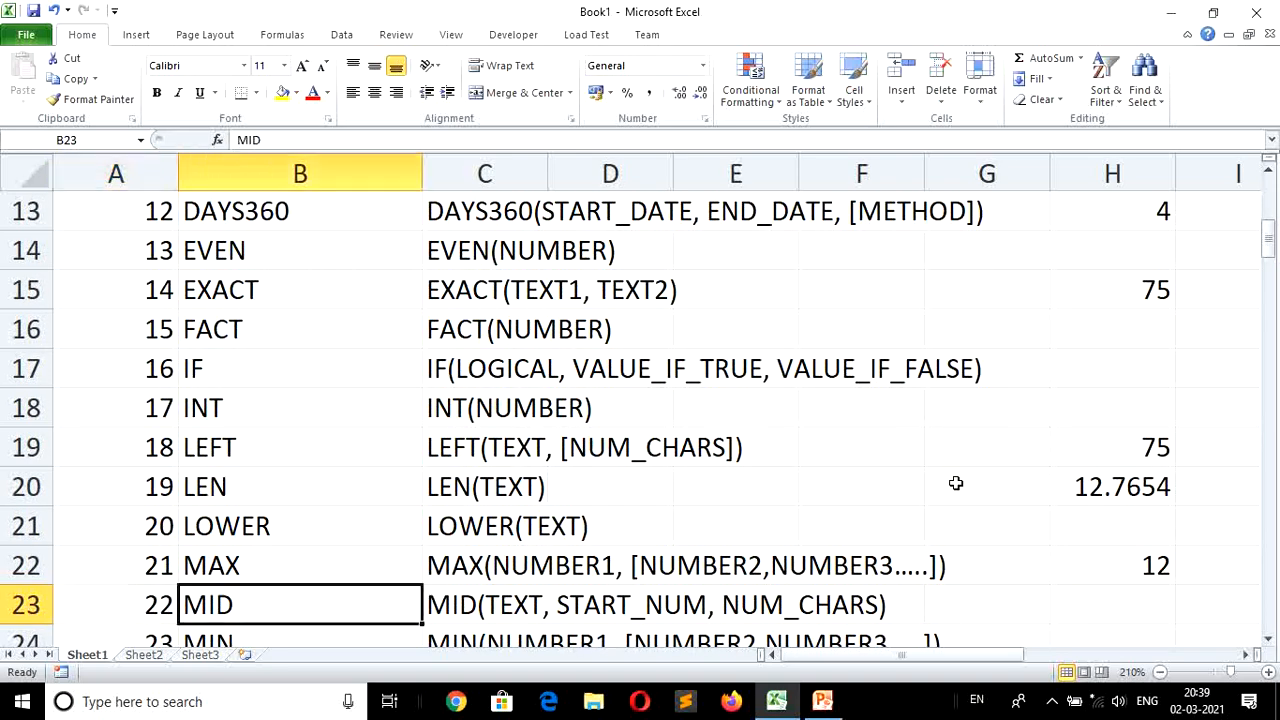
Convert the full name in L2 to lowercase in L8 with a LOWER formula.
key(Right)
key(Right)
key(Right)
key(Right)
key(Right)
key(Right)
key(Right)
key(Right)
key(Right)
key(Right)
key(Right)
key(Right)
key(Right)
key(Right)
key(Right)
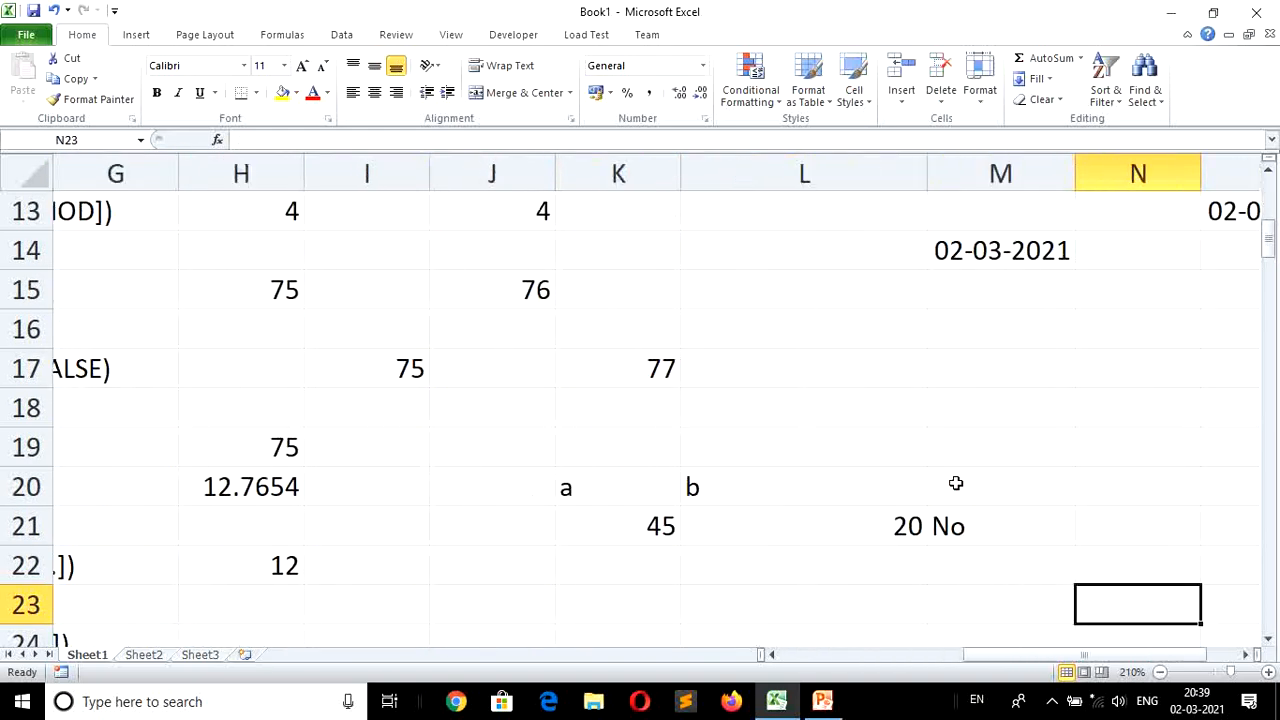
key(Up)
key(Up)
key(Up)
key(Up)
key(Up)
key(Up)
key(Up)
key(Up)
key(Up)
key(Up)
key(Up)
key(Up)
key(Up)
key(Up)
key(Up)
key(Up)
key(Up)
key(Up)
key(Up)
key(Up)
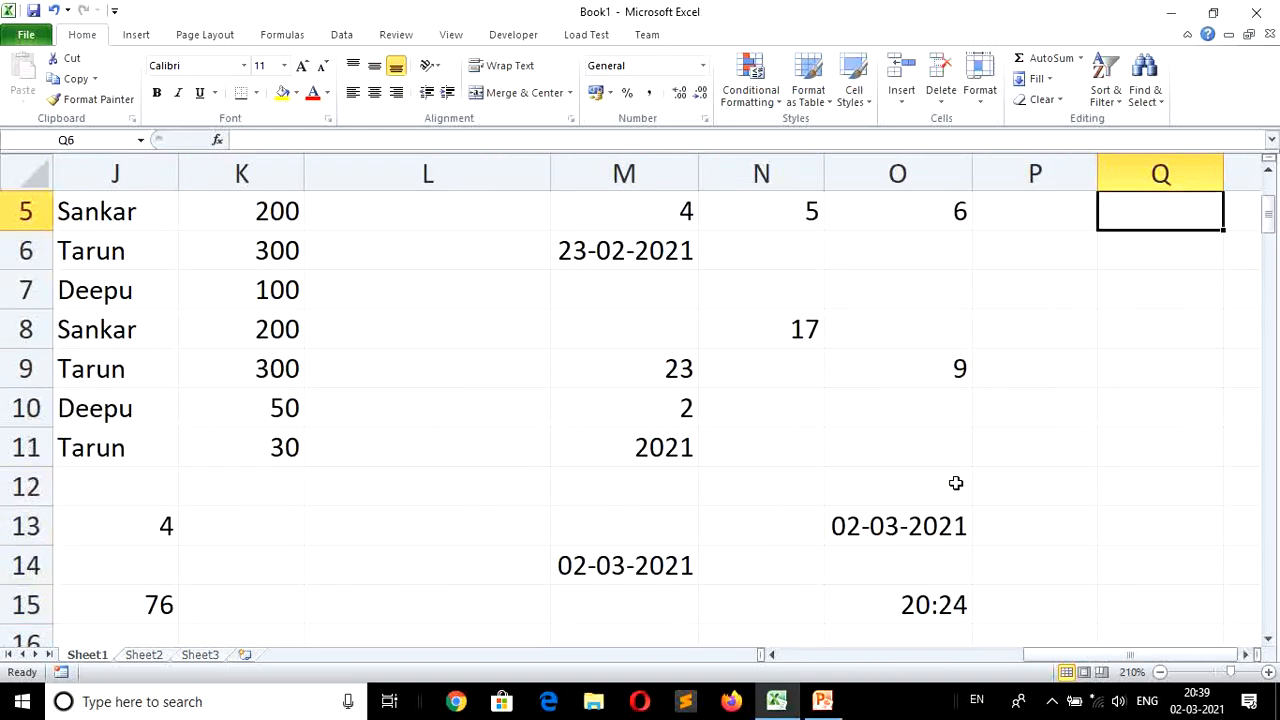
key(Down)
key(Down)
key(Down)
key(Down)
key(Down)
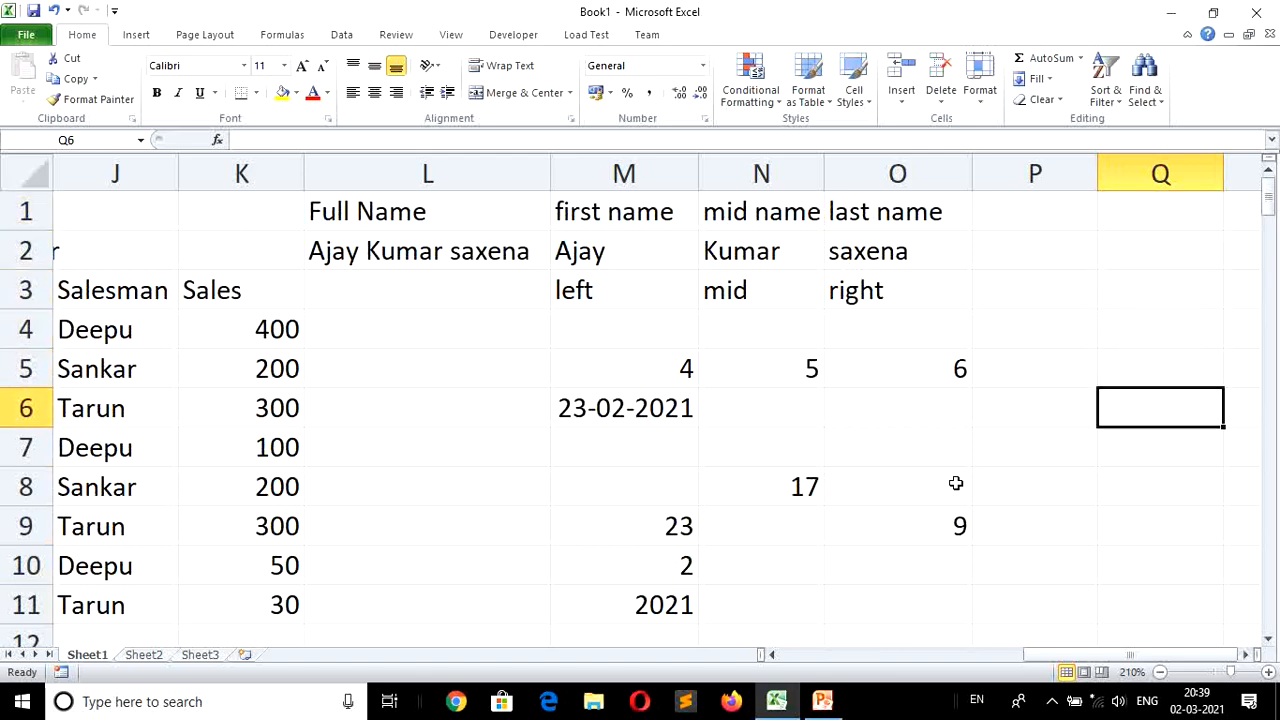
key(Left)
key(Down)
key(Down)
key(Left)
key(Left)
key(Left)
key(Left)
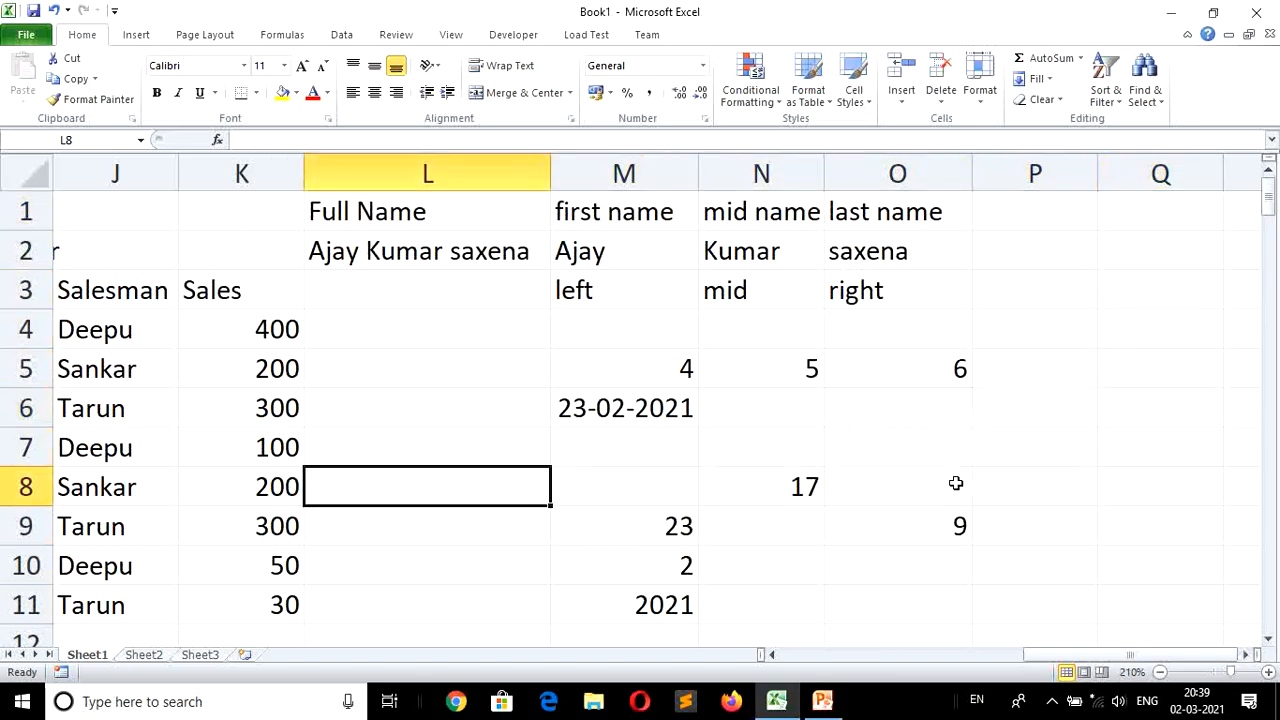
text(=)
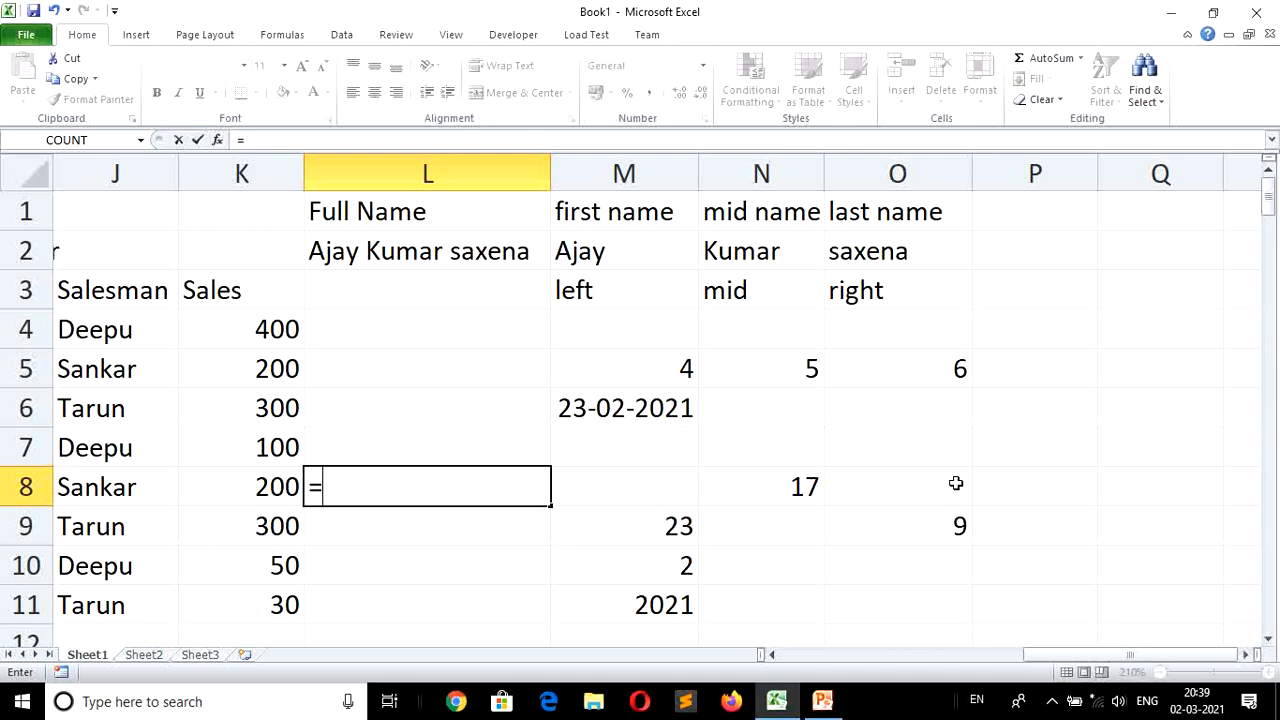
text(lower)
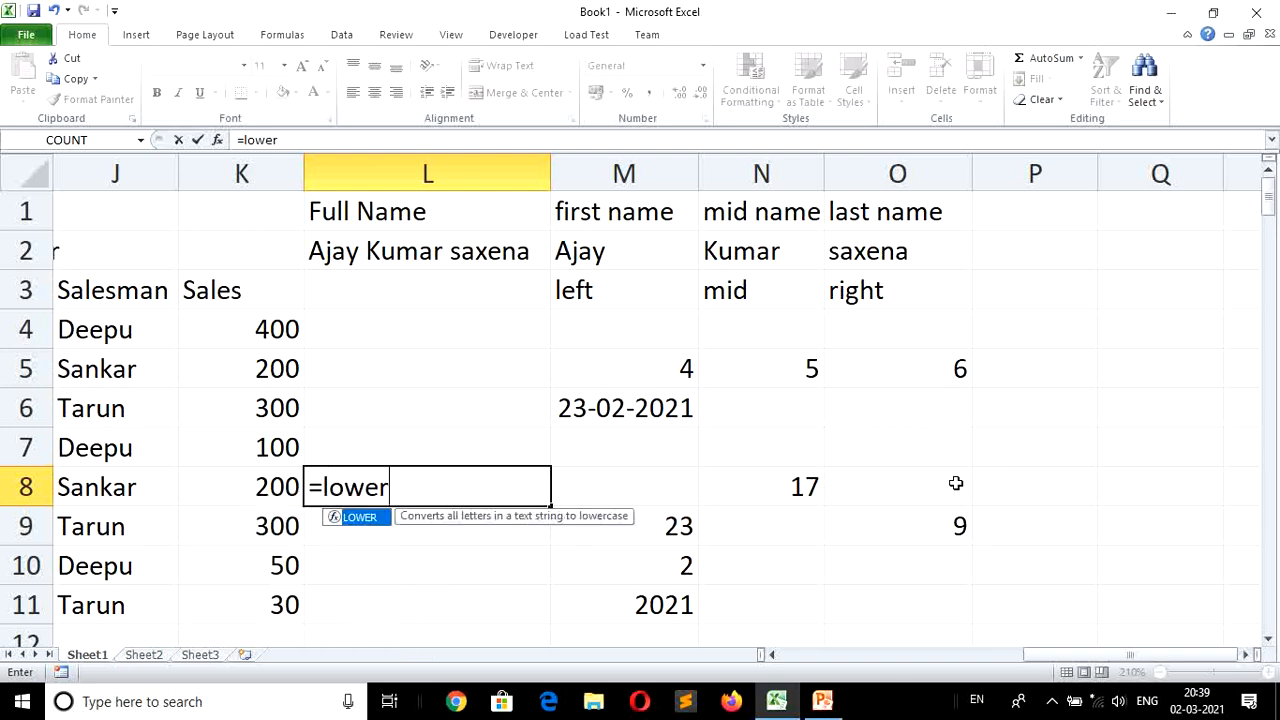
text(()
key(Up)
key(Up)
key(Up)
key(Up)
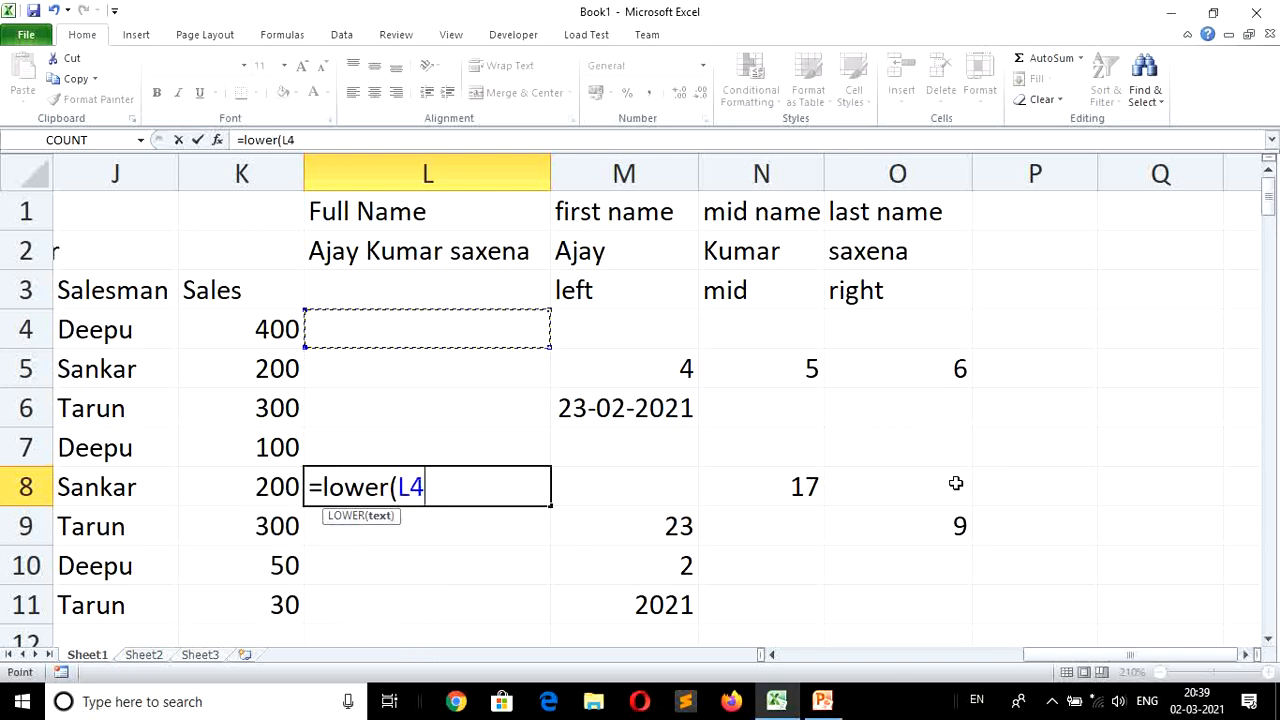
key(Up)
key(Up)
key(Return)
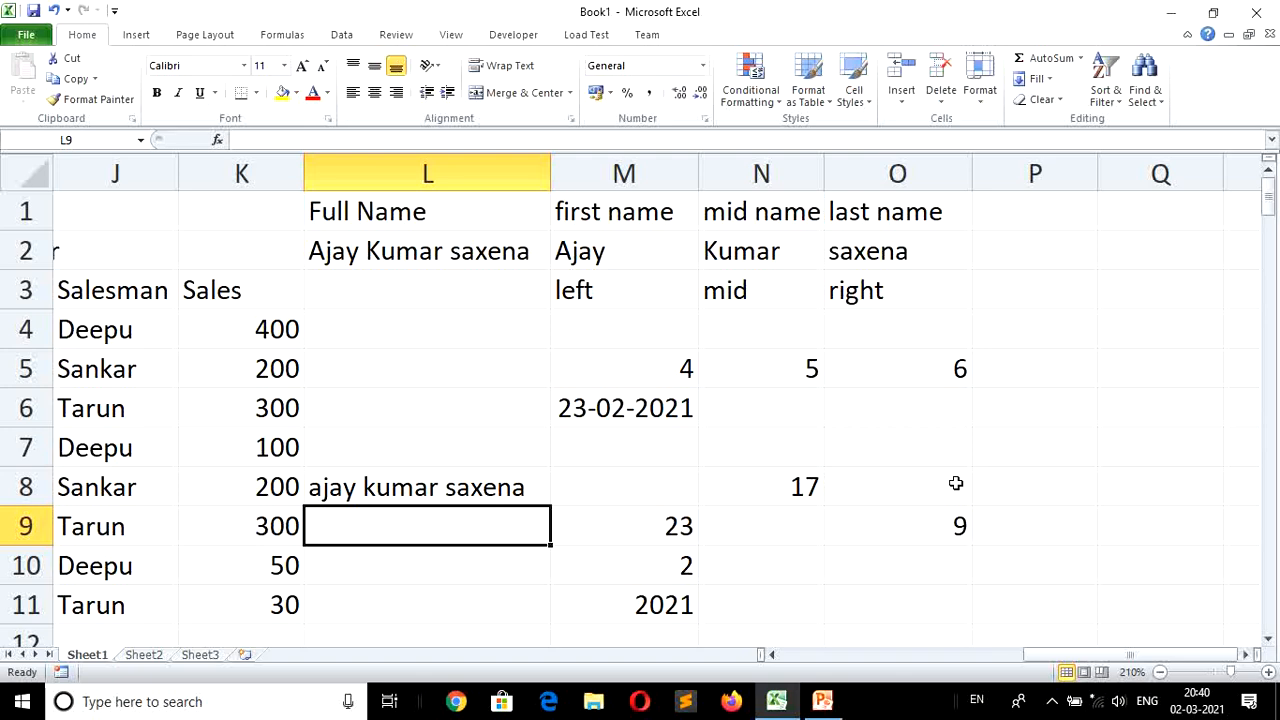
Convert the lowercase name in L8 to uppercase in L10 with an UPPER formula and fit column L to its contents.
key(Down)
text(=)
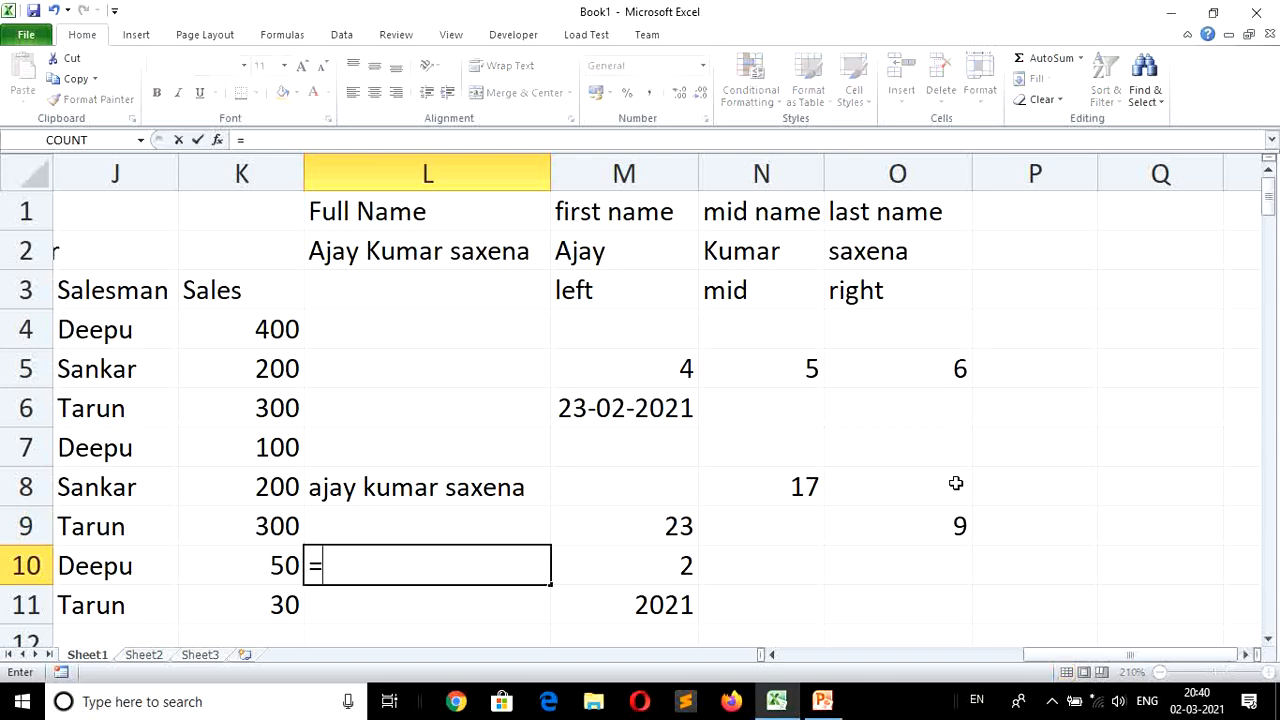
text(up)
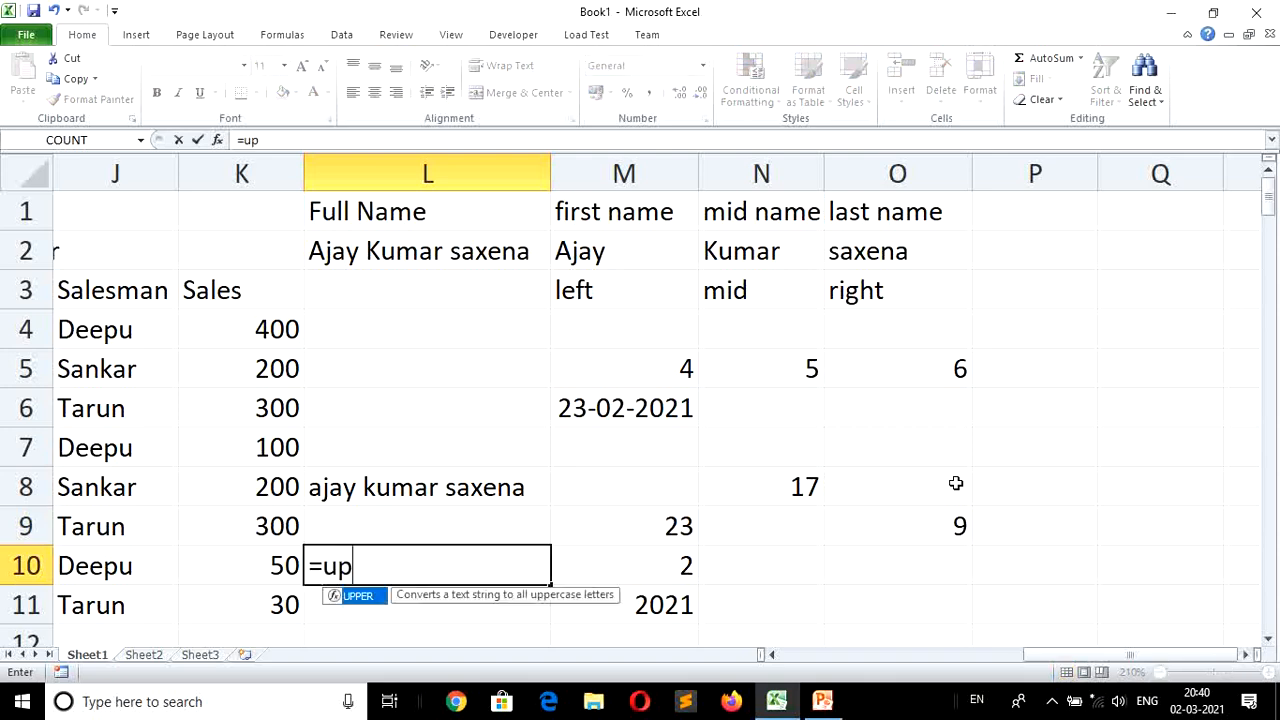
text(per()
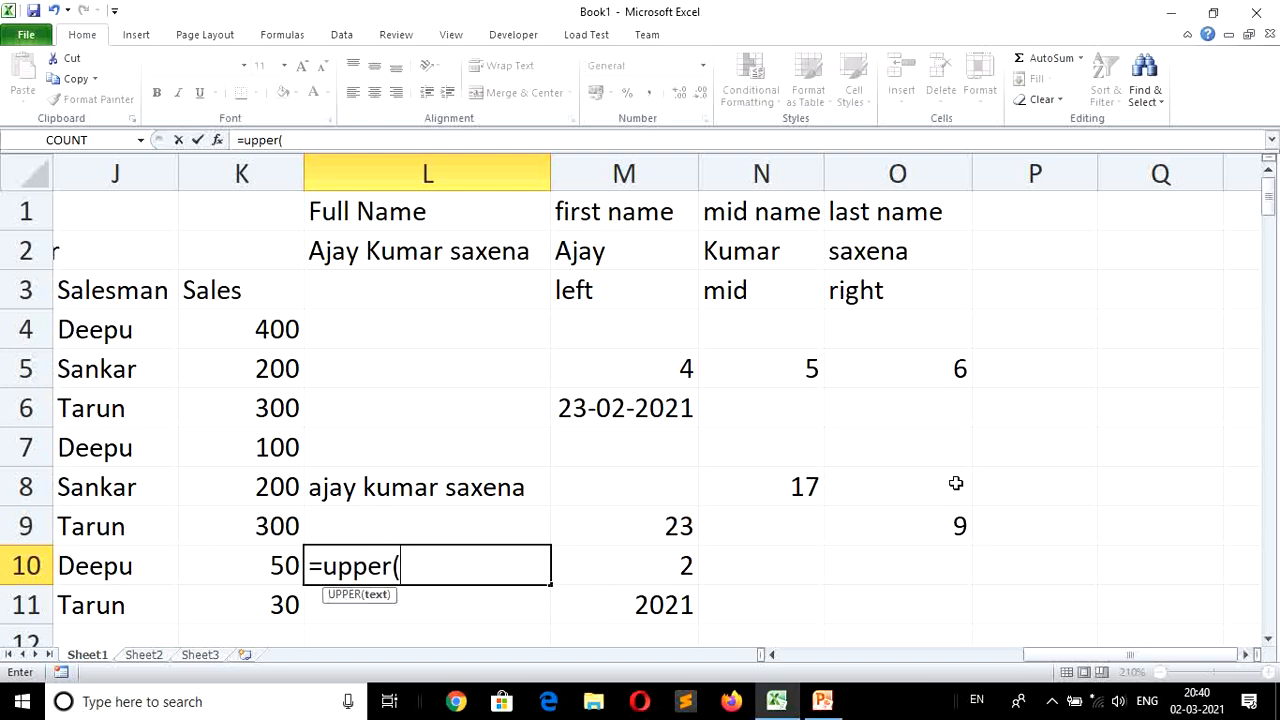
key(Up)
key(Up)
key(Return)
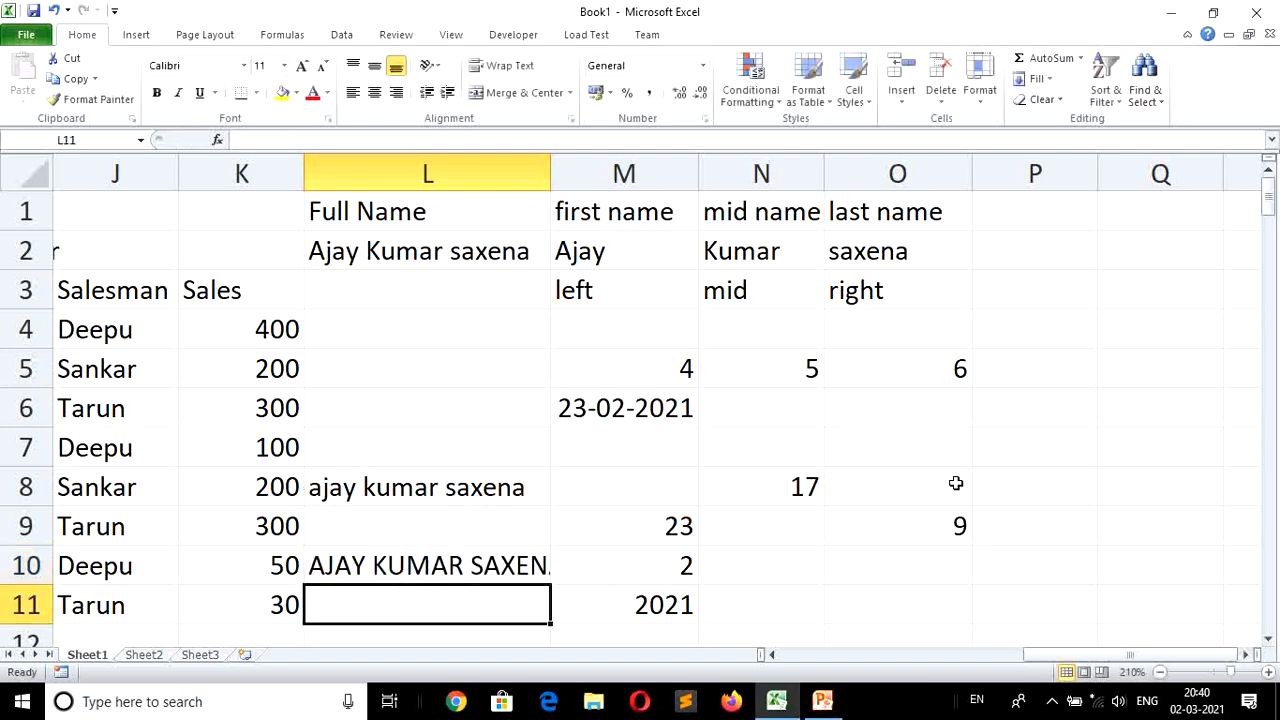
double_click(547, 180)
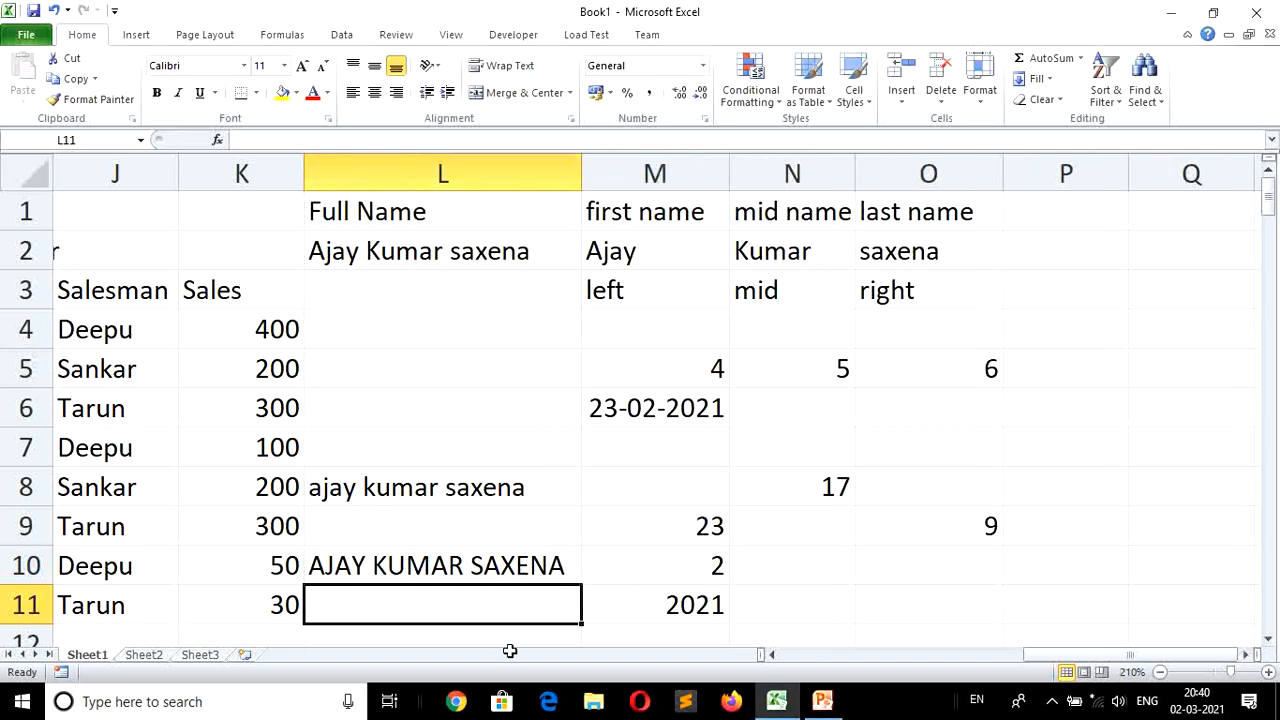
Capitalize each word of the uppercase name from L10 in L12 with a PROPER formula.
key(Down)
key(Down)
key(Up)
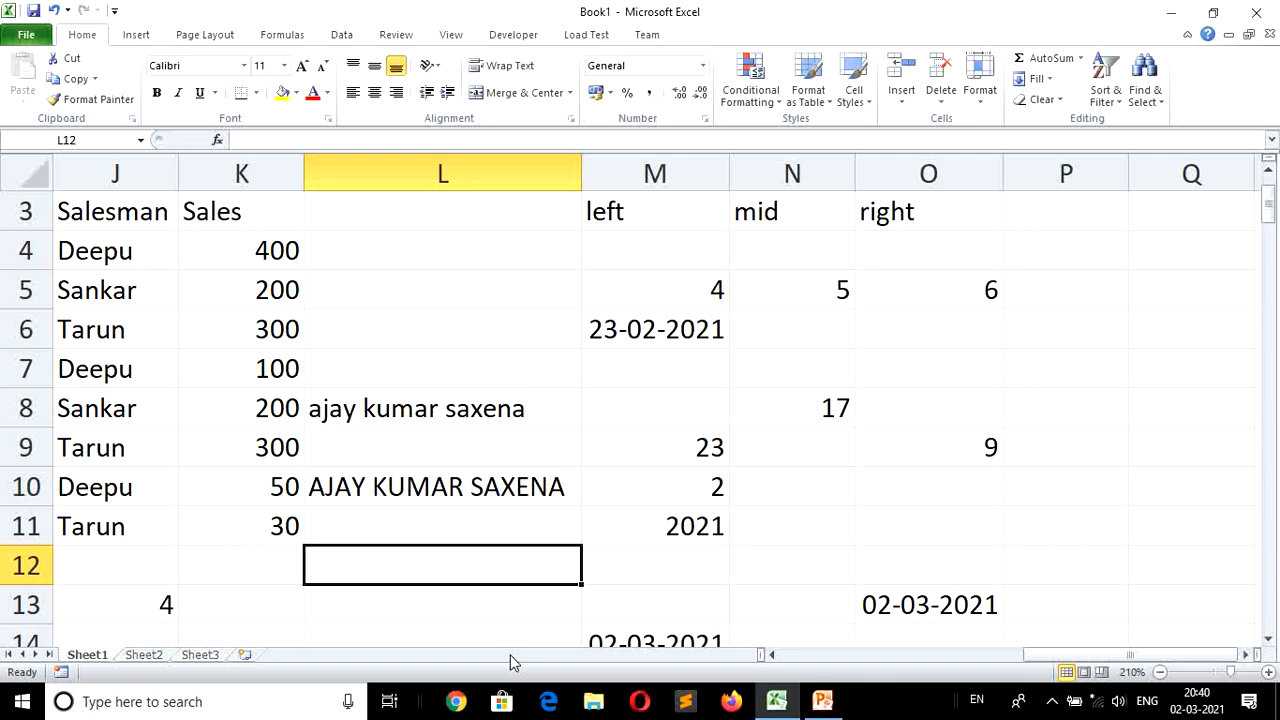
text(=)
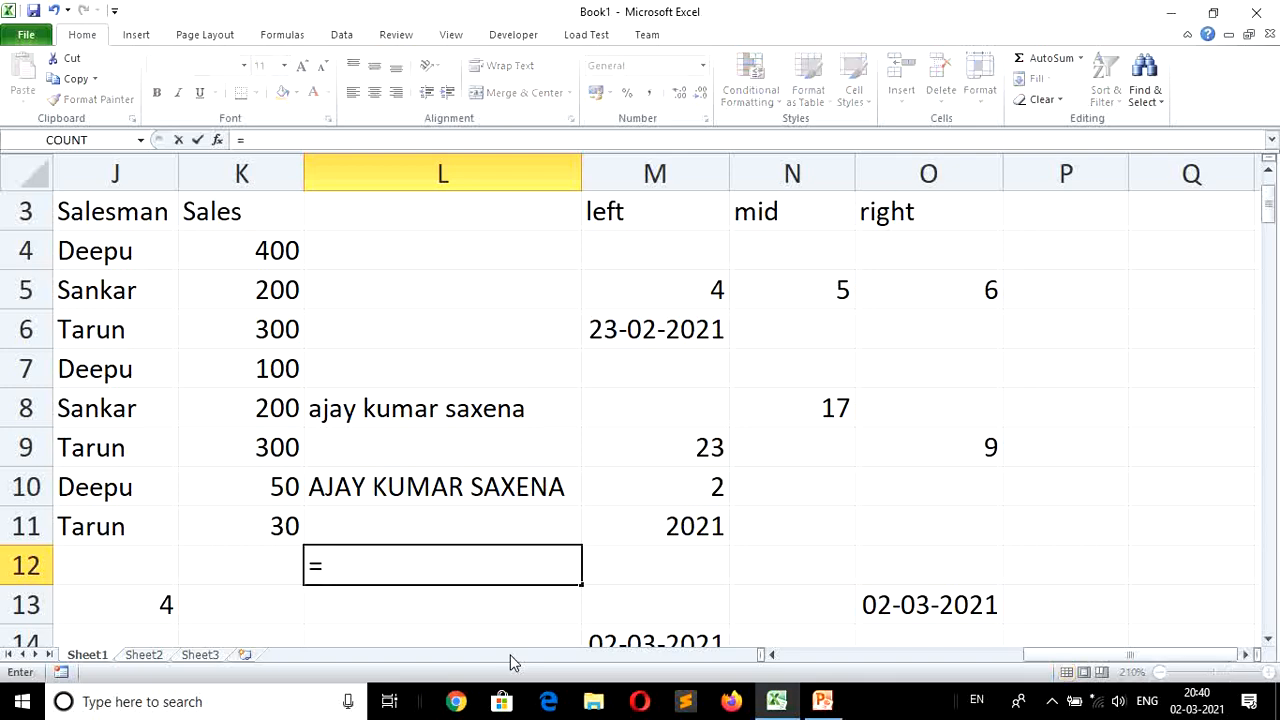
text(proper()
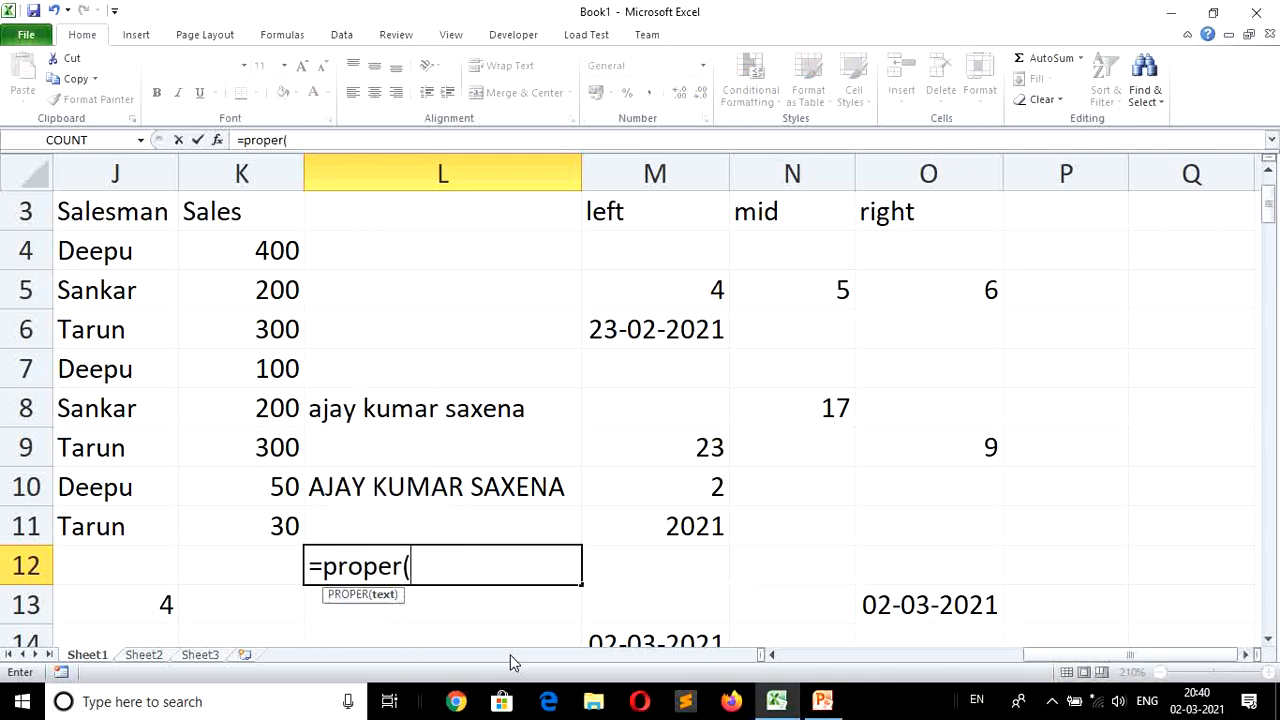
key(Up)
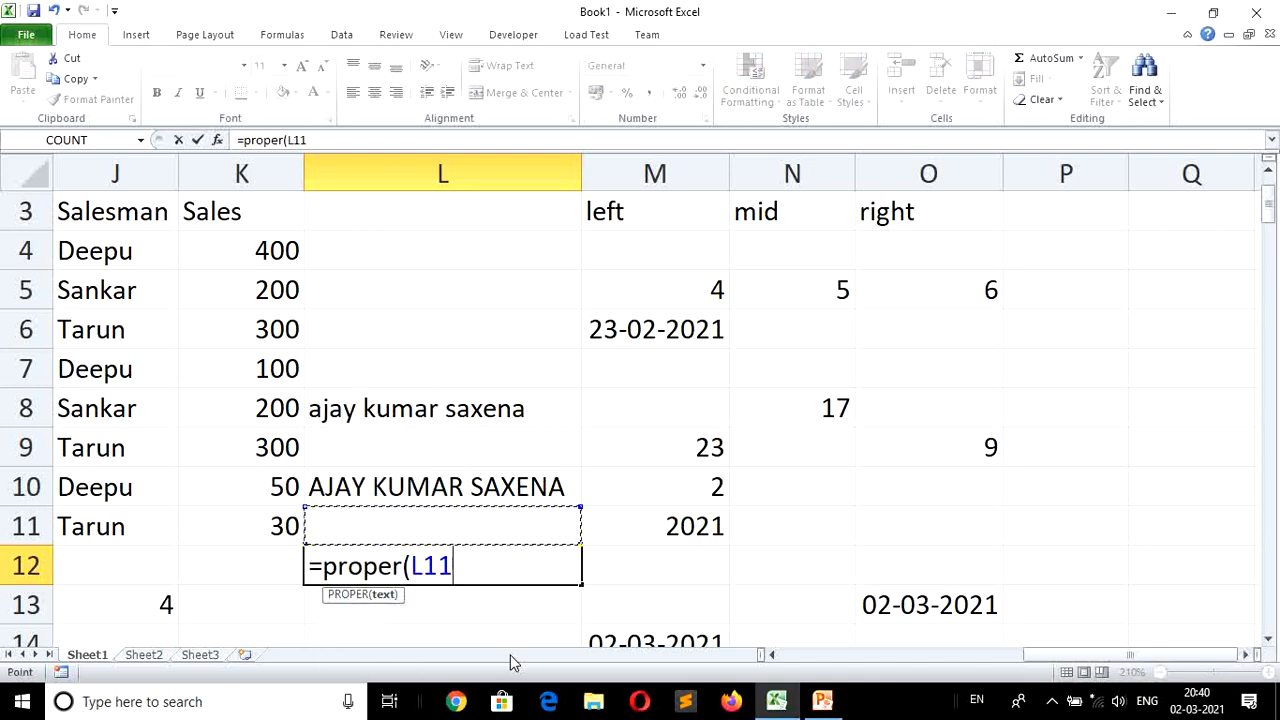
key(Up)
key(Return)
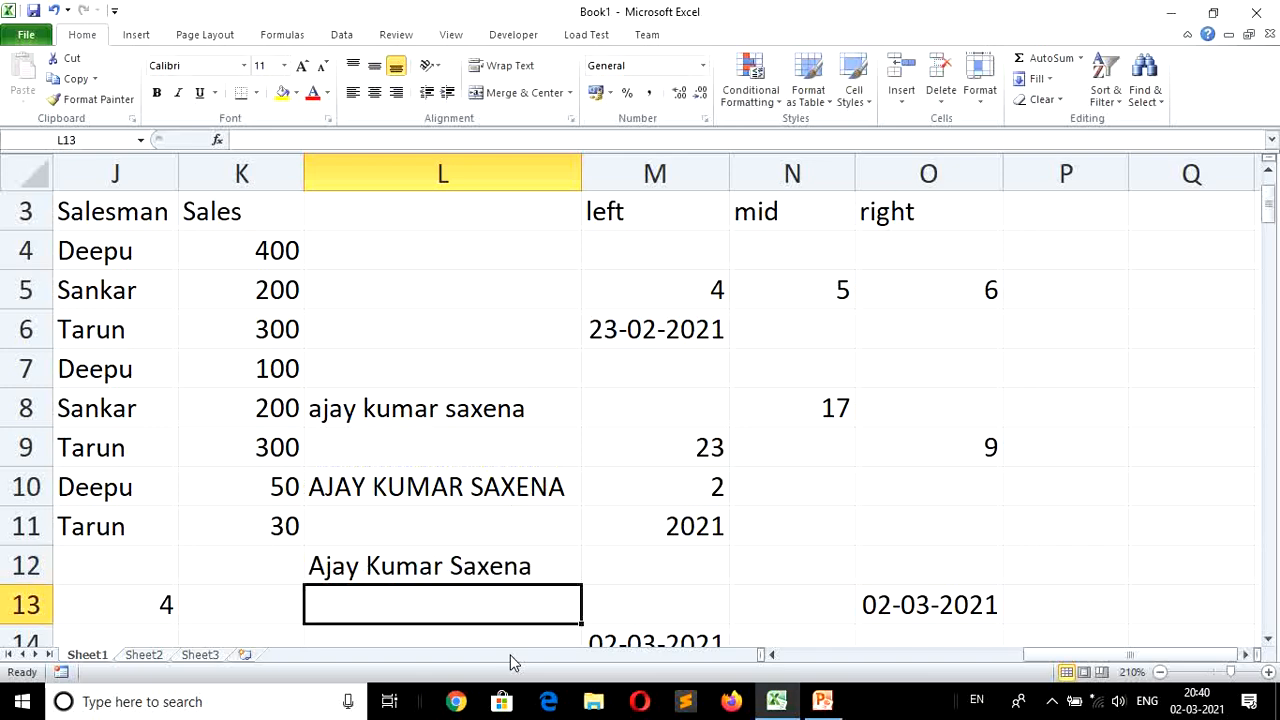
Look through the function list from EXACT down to MAX, MIN and NOW, including each function's syntax.
key(Left)
key(Left)
key(Left)
key(Left)
key(Left)
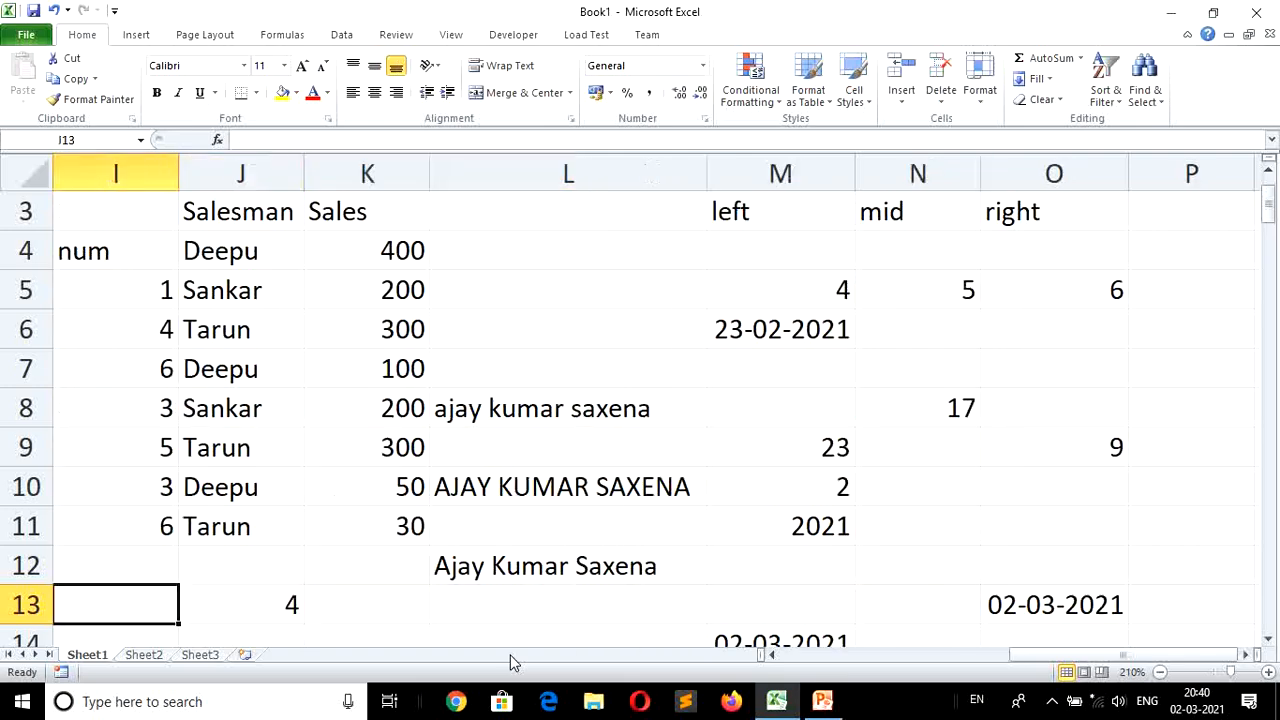
key(Left)
key(Left)
key(Left)
key(Left)
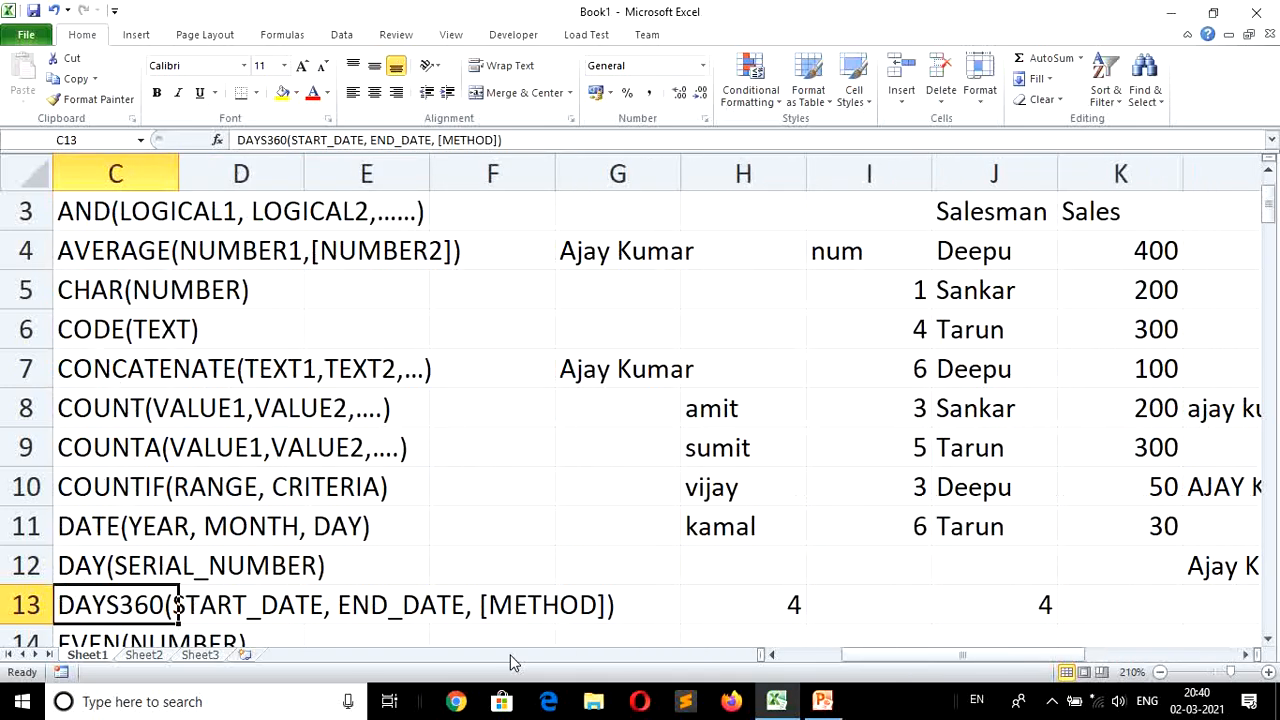
key(Left)
key(Down)
key(Down)
key(Down)
key(Down)
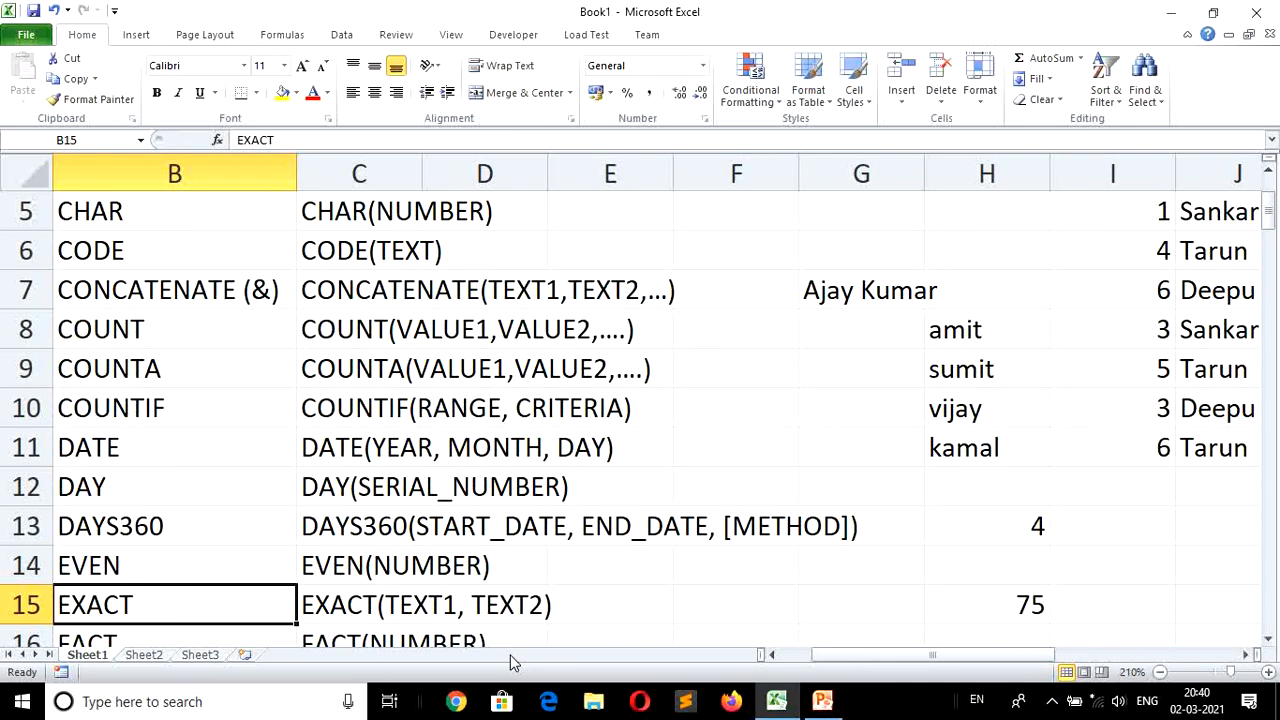
key(Left)
key(Right)
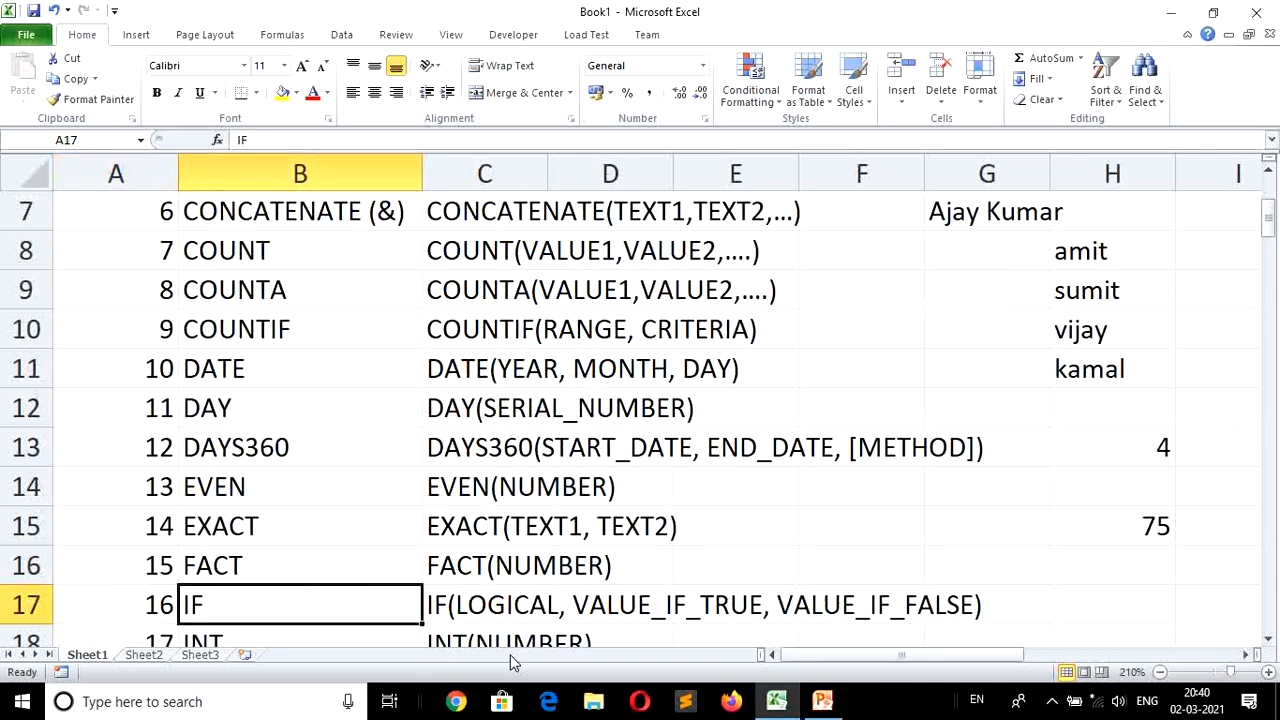
key(Down)
key(Down)
key(Down)
key(Down)
key(Down)
key(Down)
key(Down)
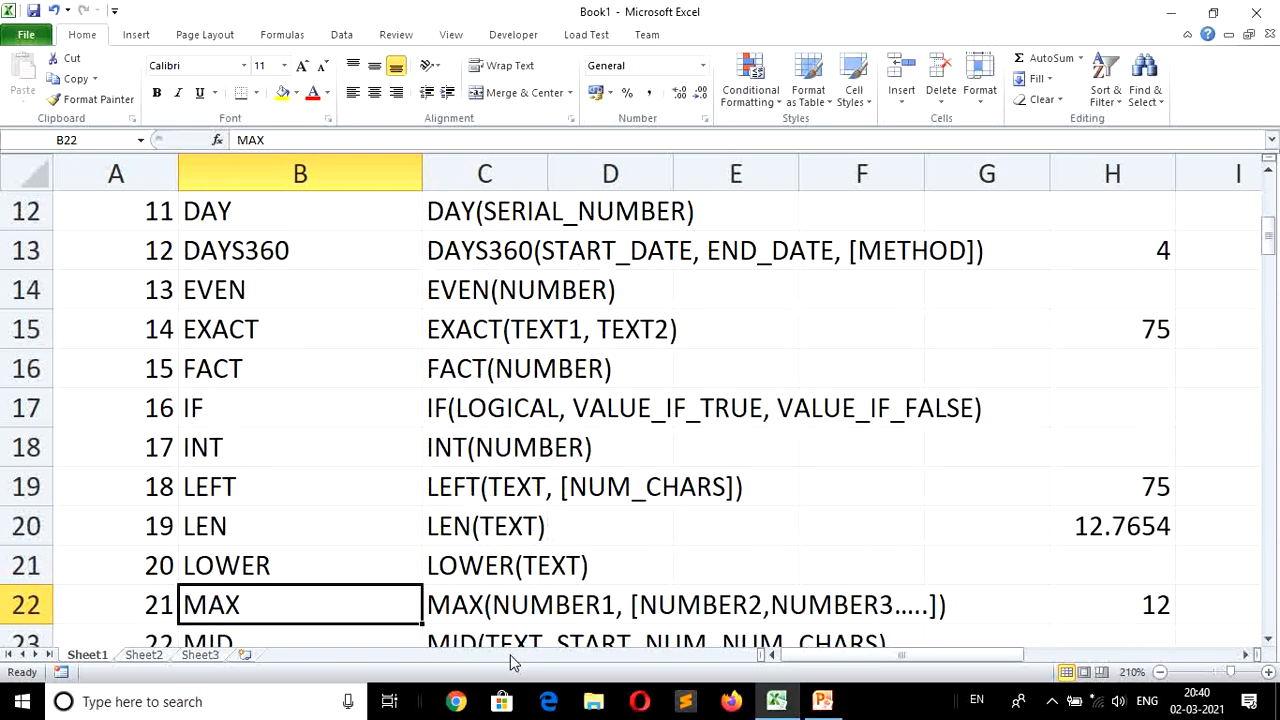
key(Down)
key(Down)
key(Down)
key(Down)
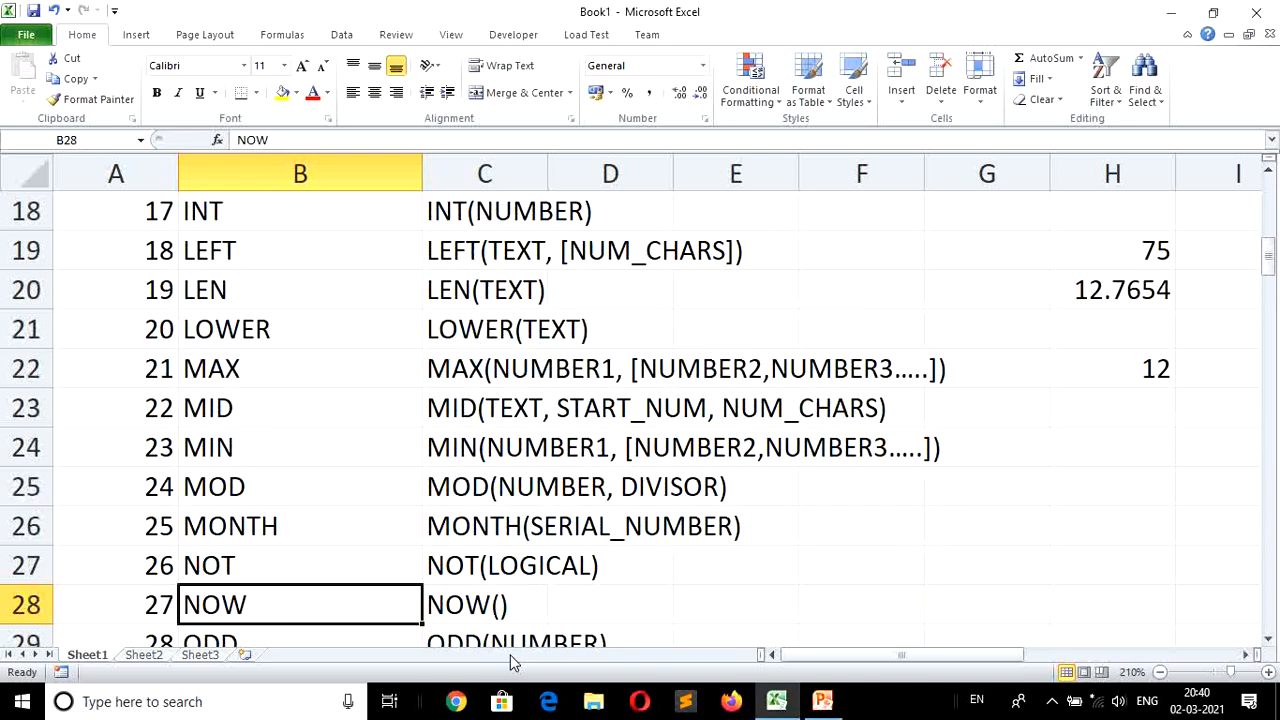
Enter the sample numbers 20, 40, 10, 50, 80, 100 and 55 in cells P8 to P14.
key(Right)
key(Right)
key(Right)
key(Right)
key(Right)
key(Up)
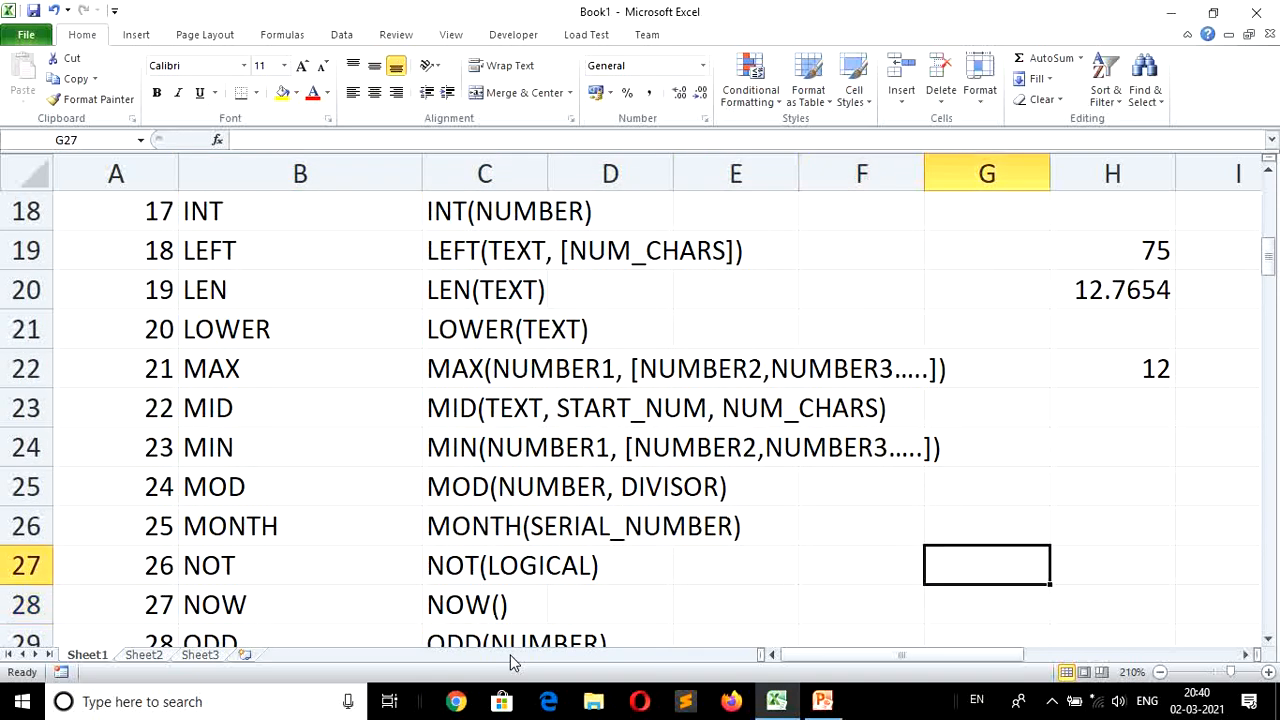
key(Right)
key(Up)
key(Up)
key(Up)
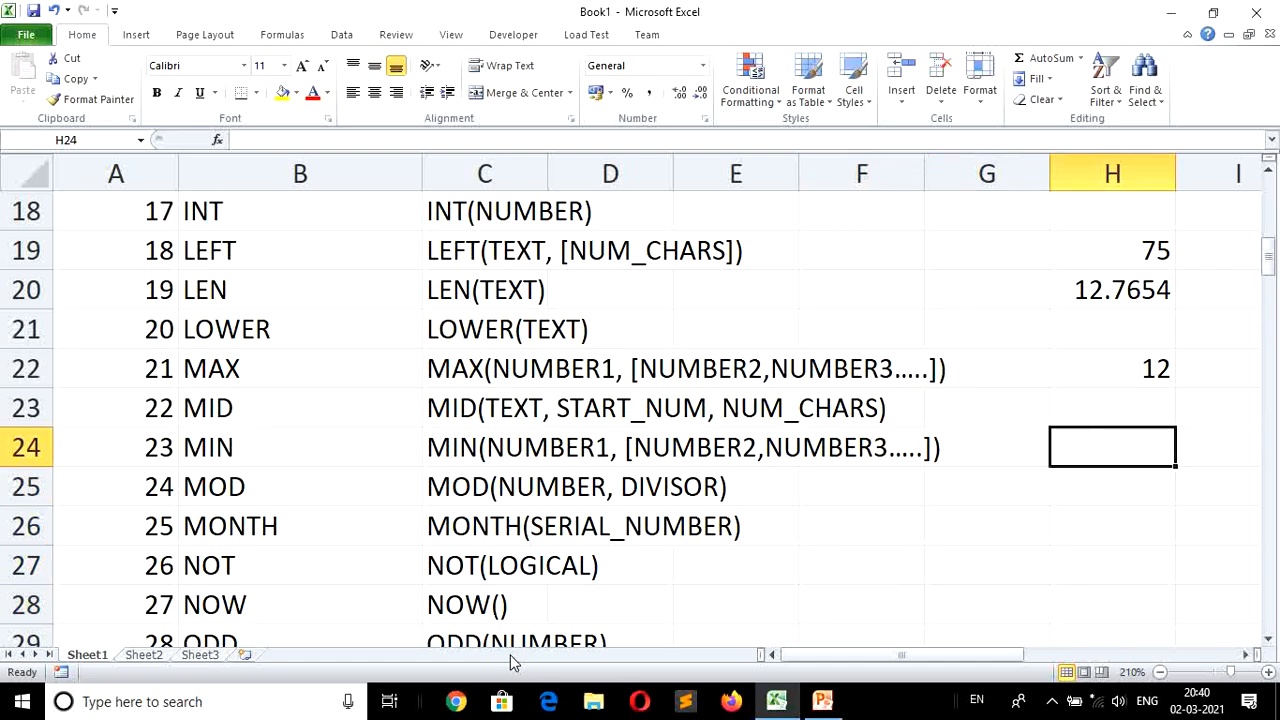
key(Right)
key(Right)
key(Right)
key(Up)
key(Up)
key(Up)
key(Up)
key(Up)
key(Up)
key(Up)
key(Up)
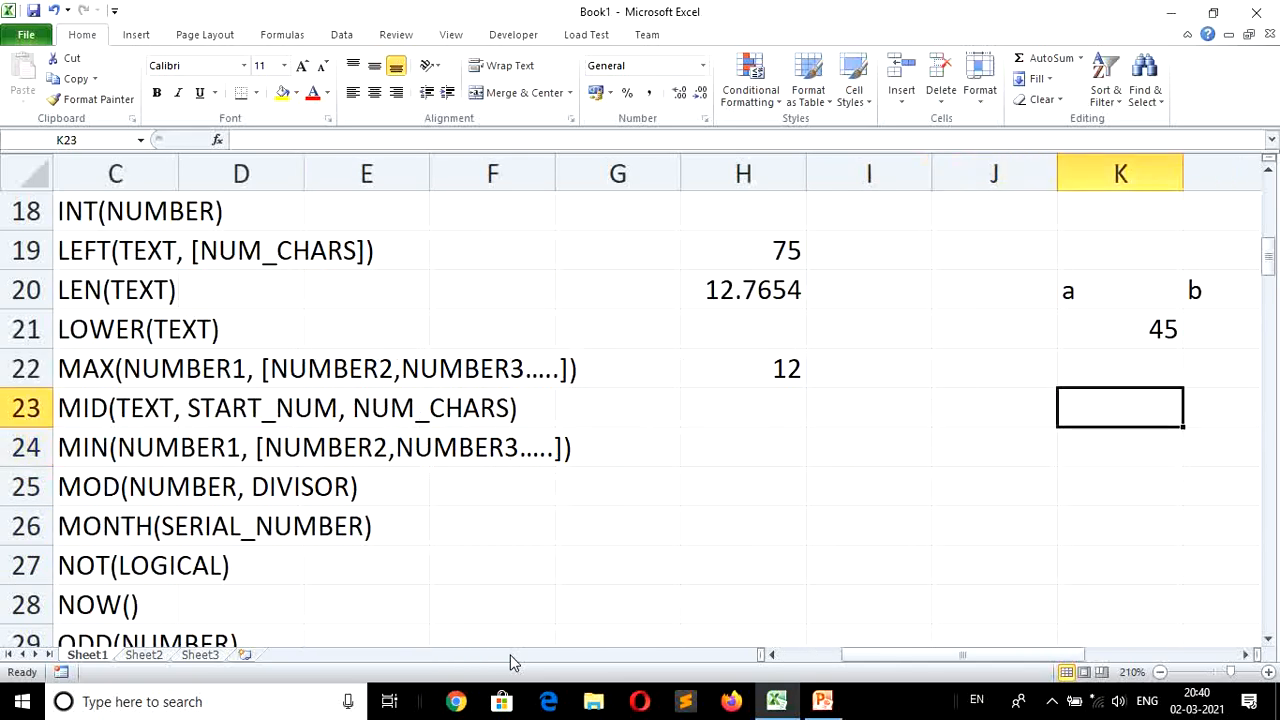
key(Up)
key(Up)
key(Up)
key(Up)
key(Up)
key(Up)
key(Up)
key(Up)
key(Up)
key(Up)
key(Down)
key(Down)
key(Down)
key(Down)
key(Down)
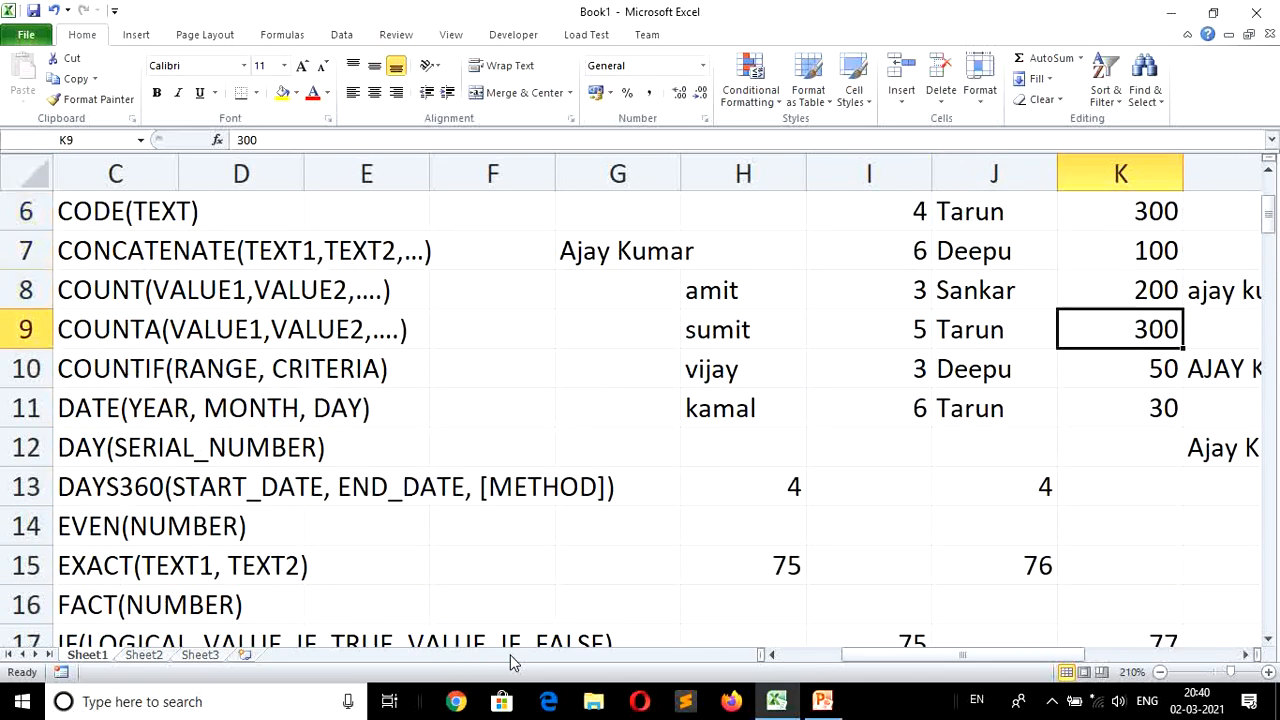
key(Down)
key(Down)
key(Down)
key(Right)
key(Right)
key(Right)
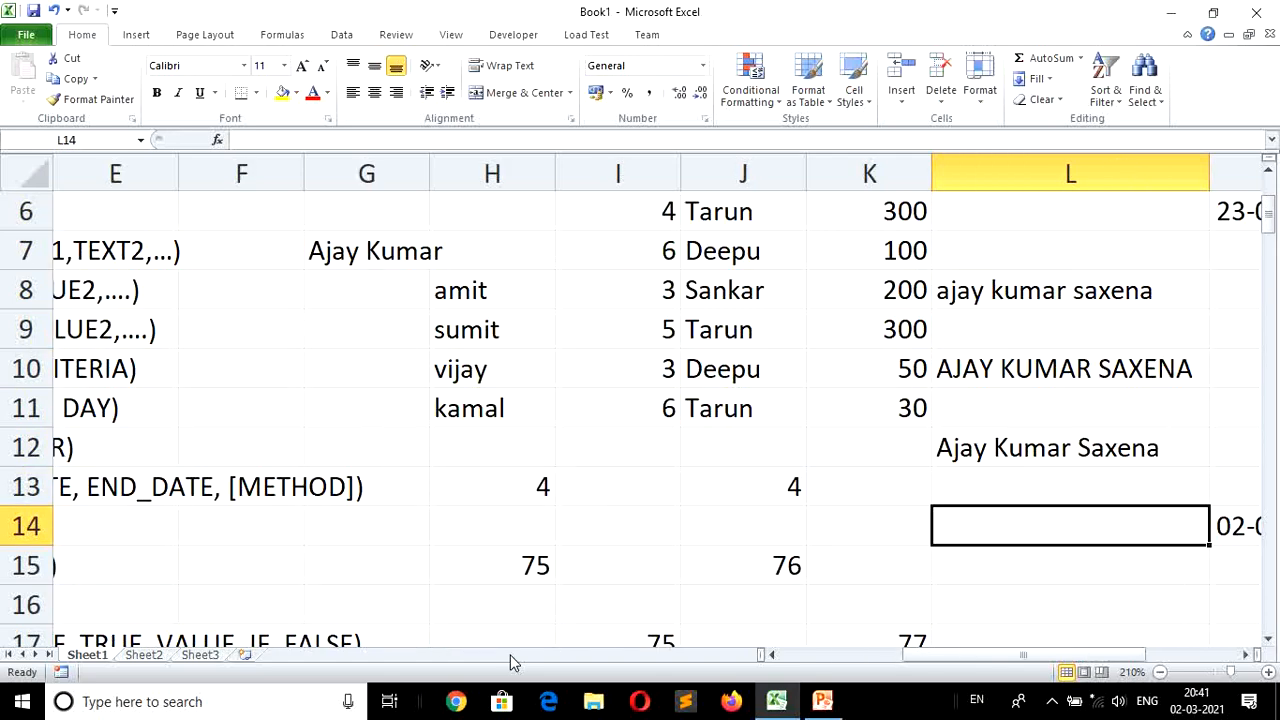
key(Right)
key(Right)
key(Right)
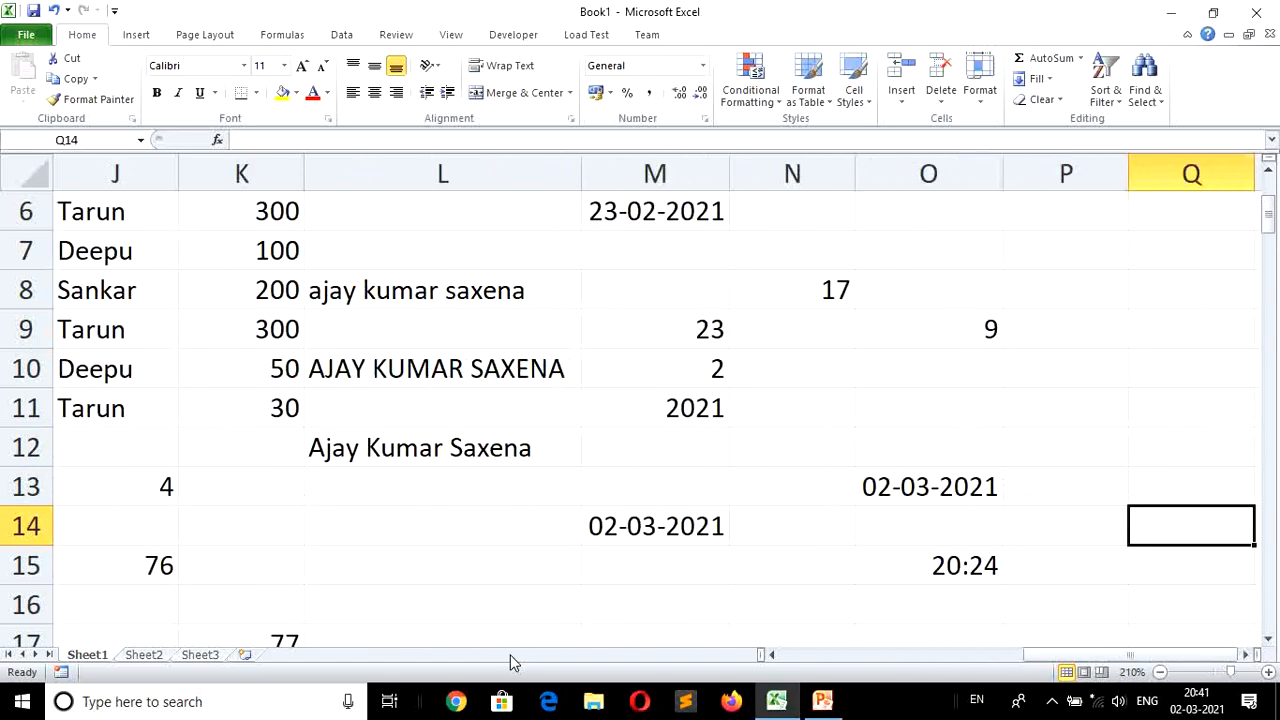
key(Down)
key(Up)
key(Up)
key(Up)
key(Up)
key(Up)
key(Up)
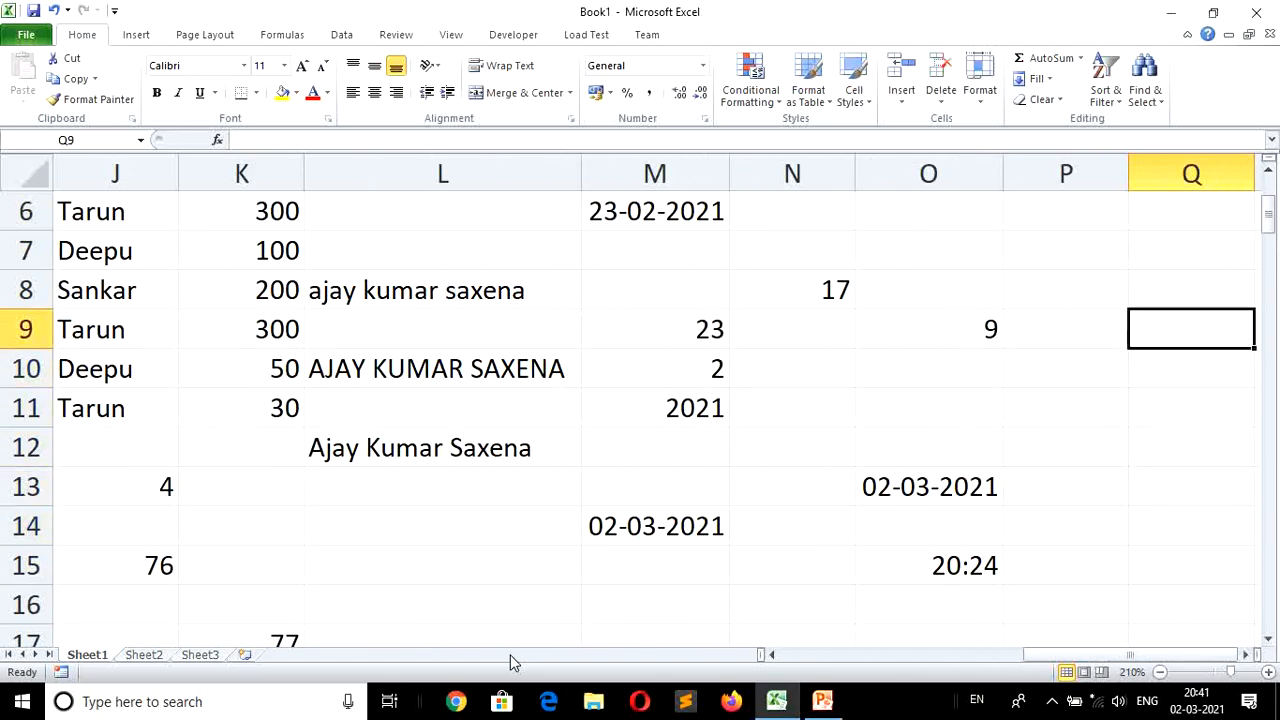
key(Up)
key(Left)
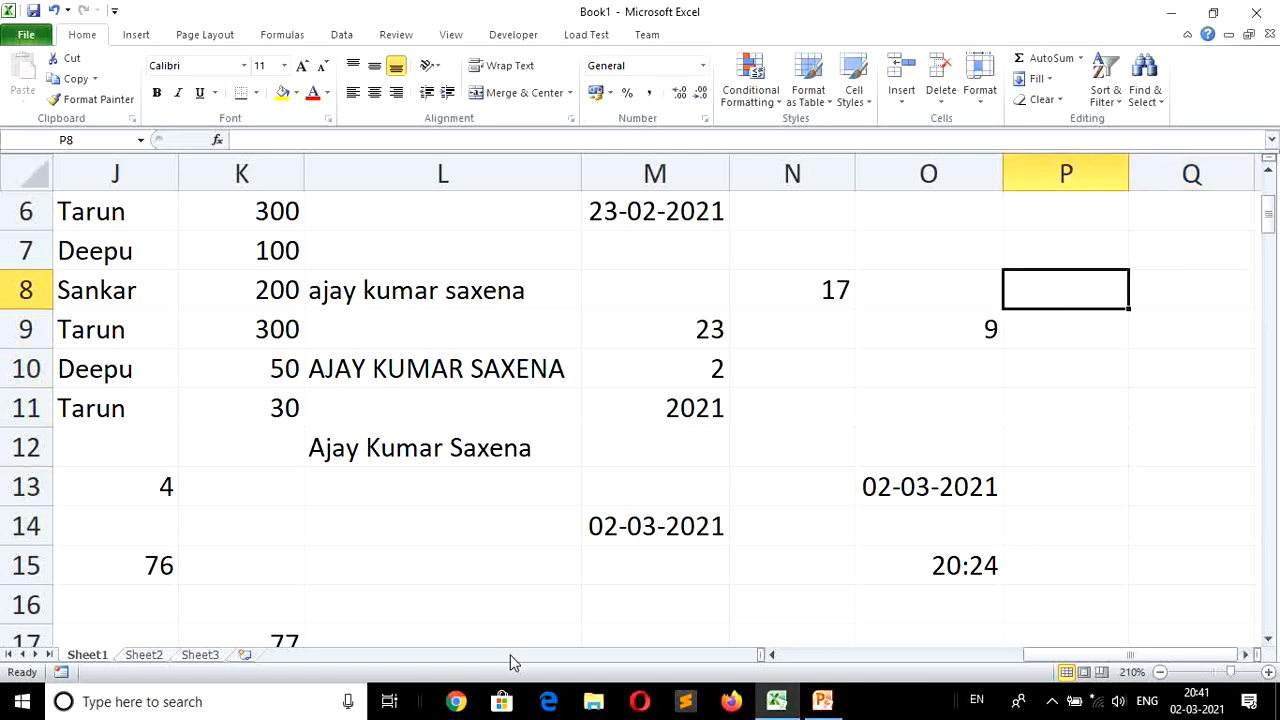
text(20)
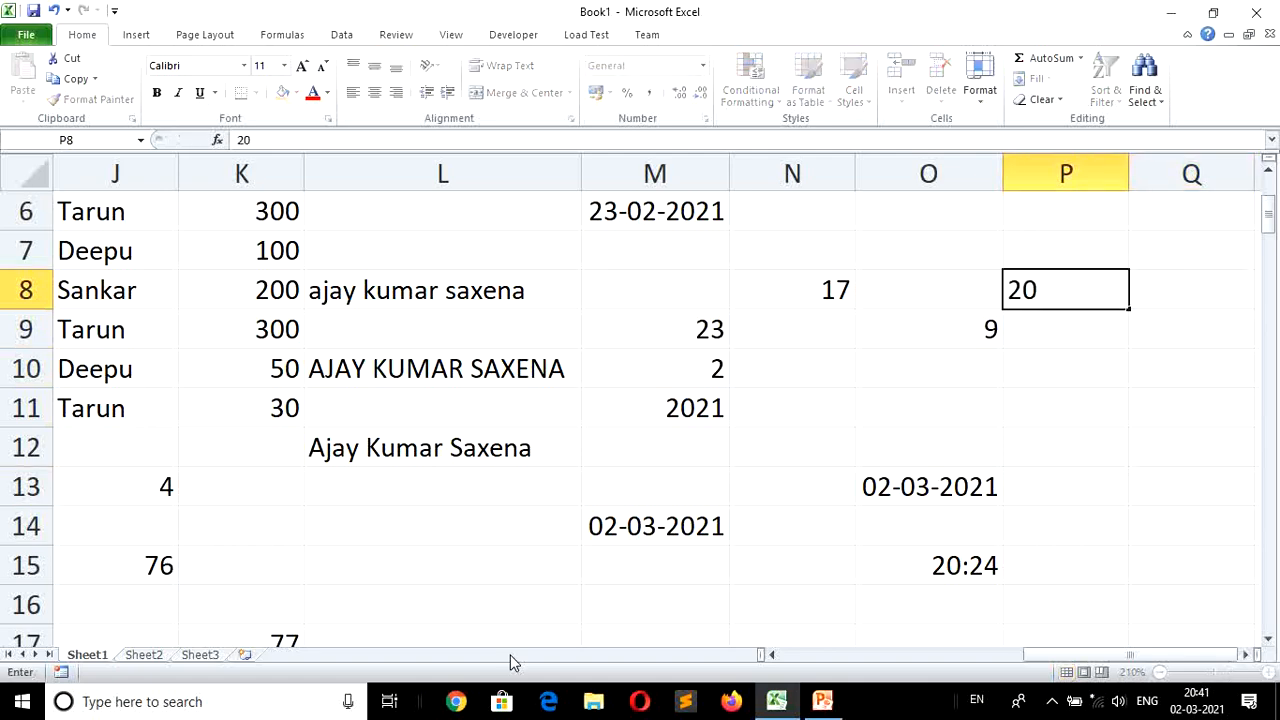
key(Return)
text(40)
key(Return)
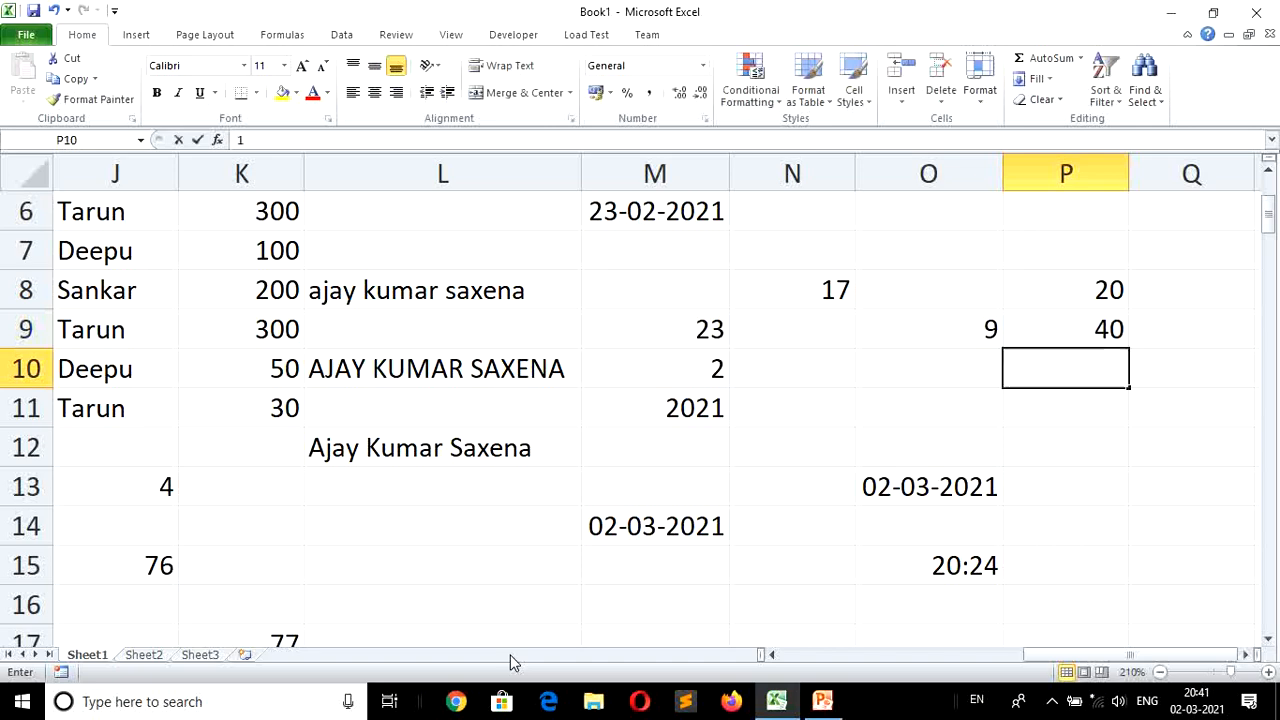
text(10)
key(Return)
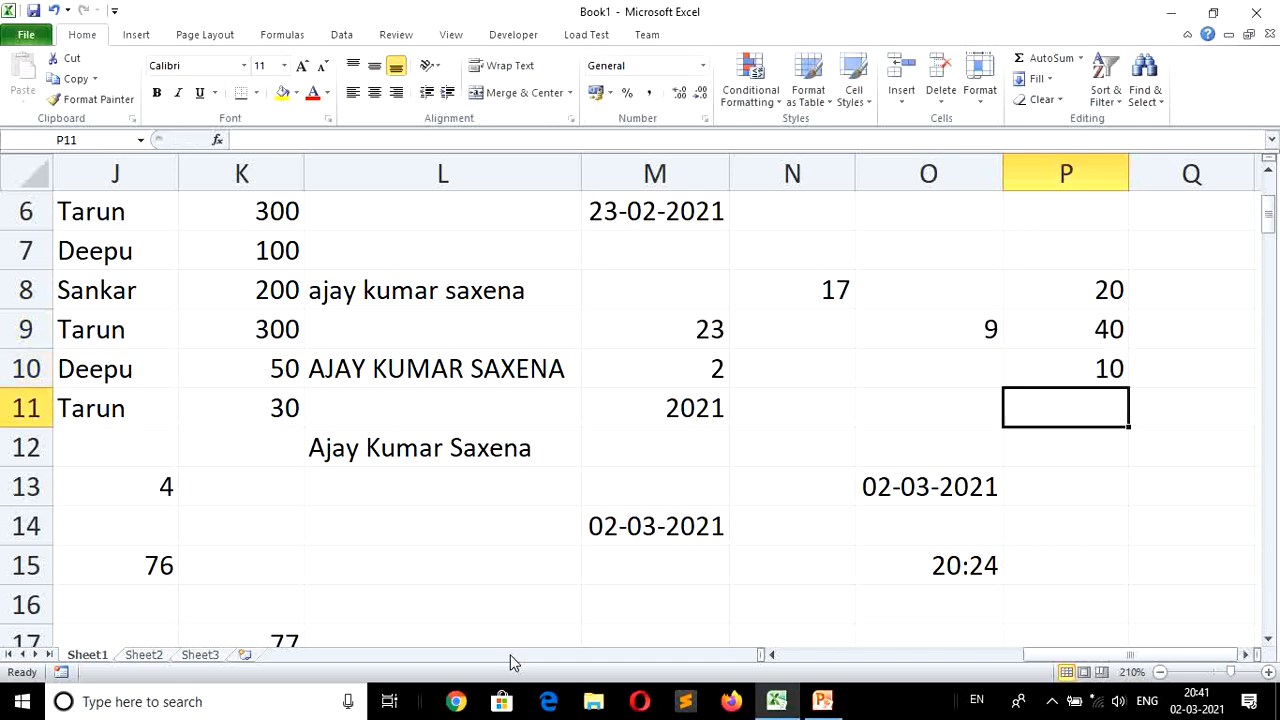
text(50)
key(Return)
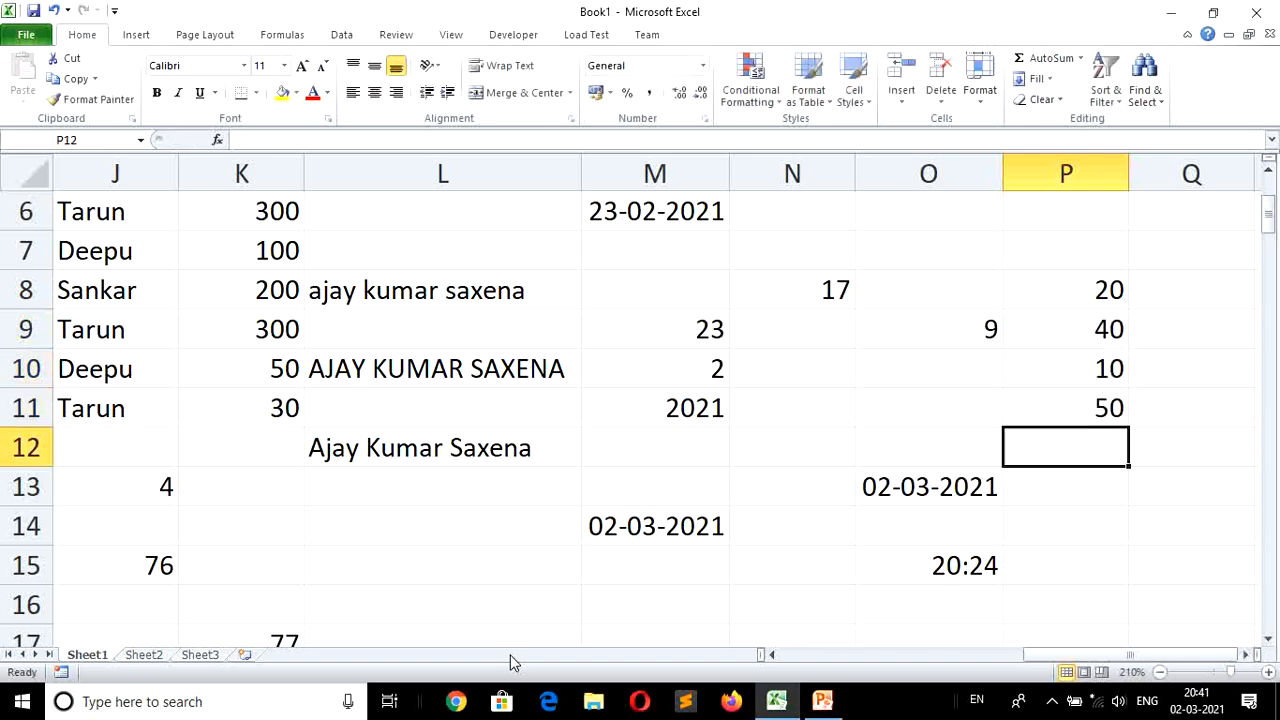
text(80)
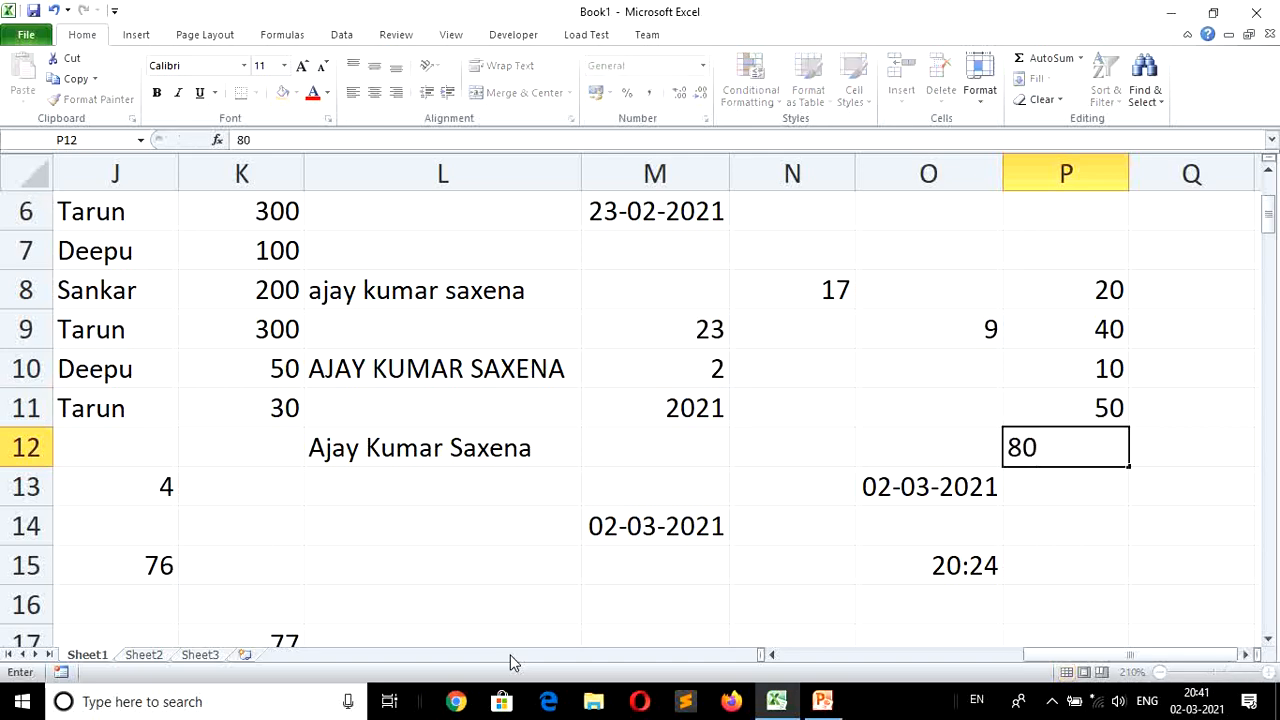
key(Return)
text(100)
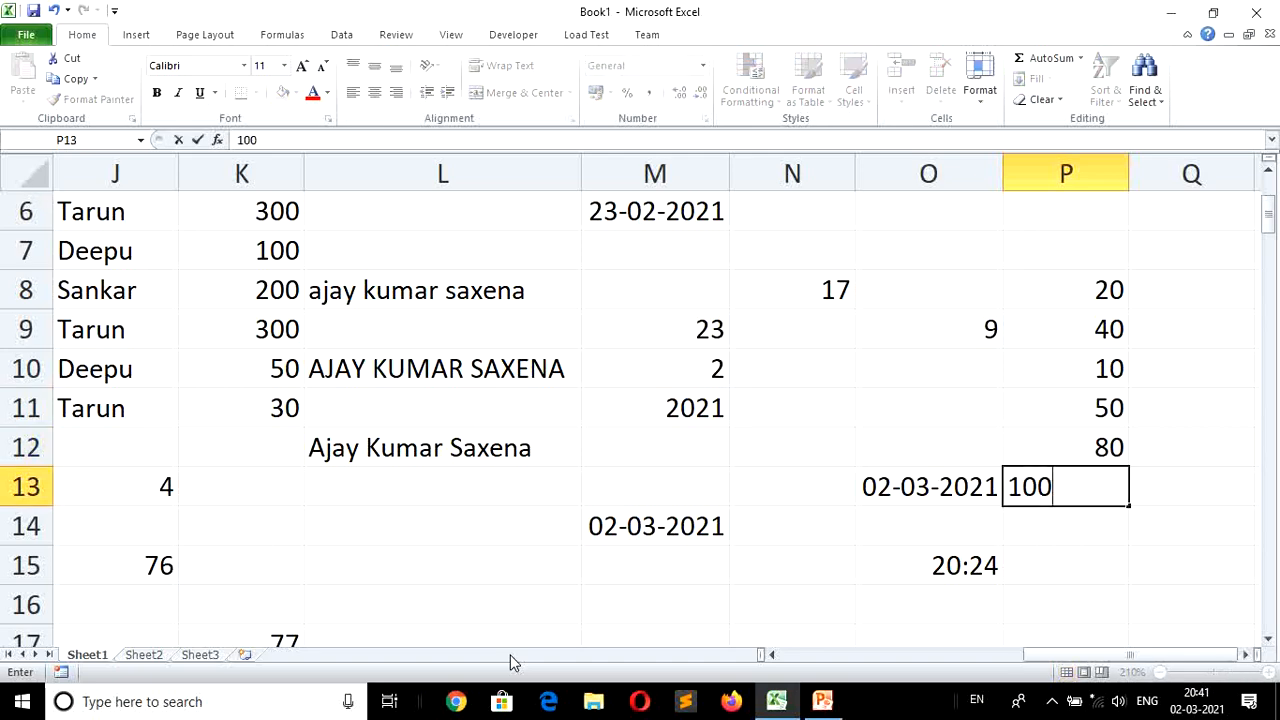
key(Return)
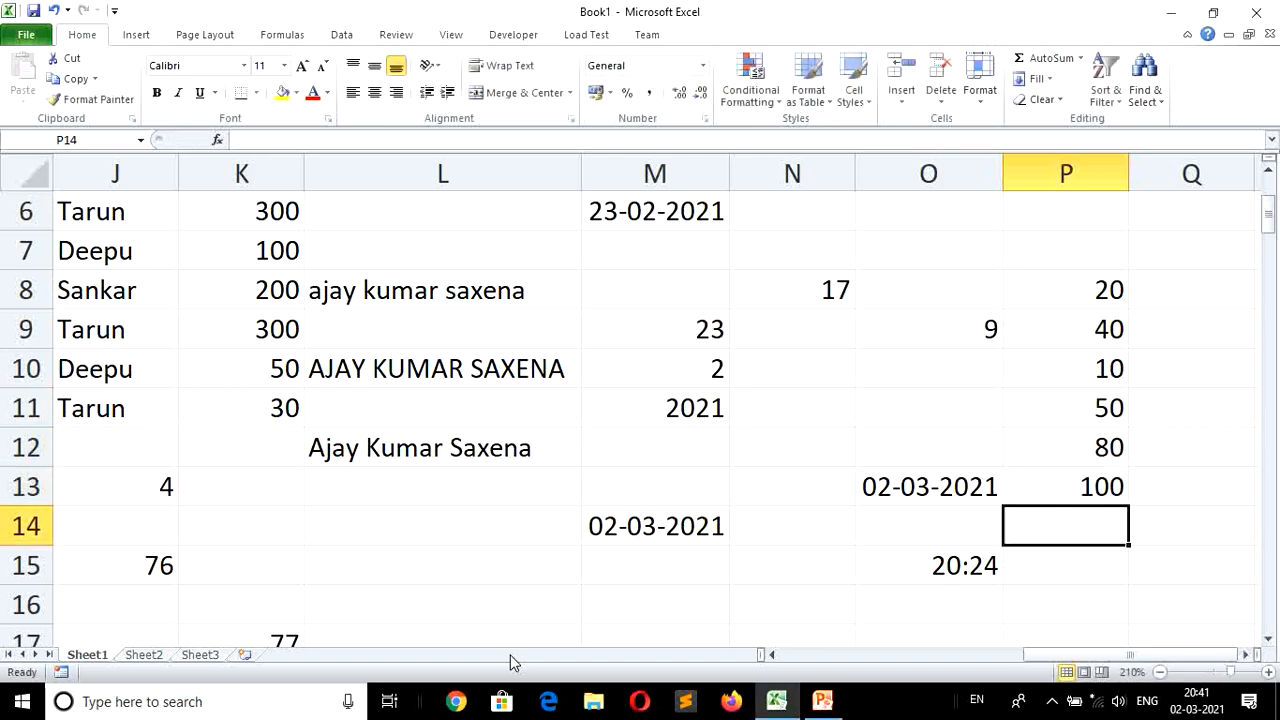
text(5)
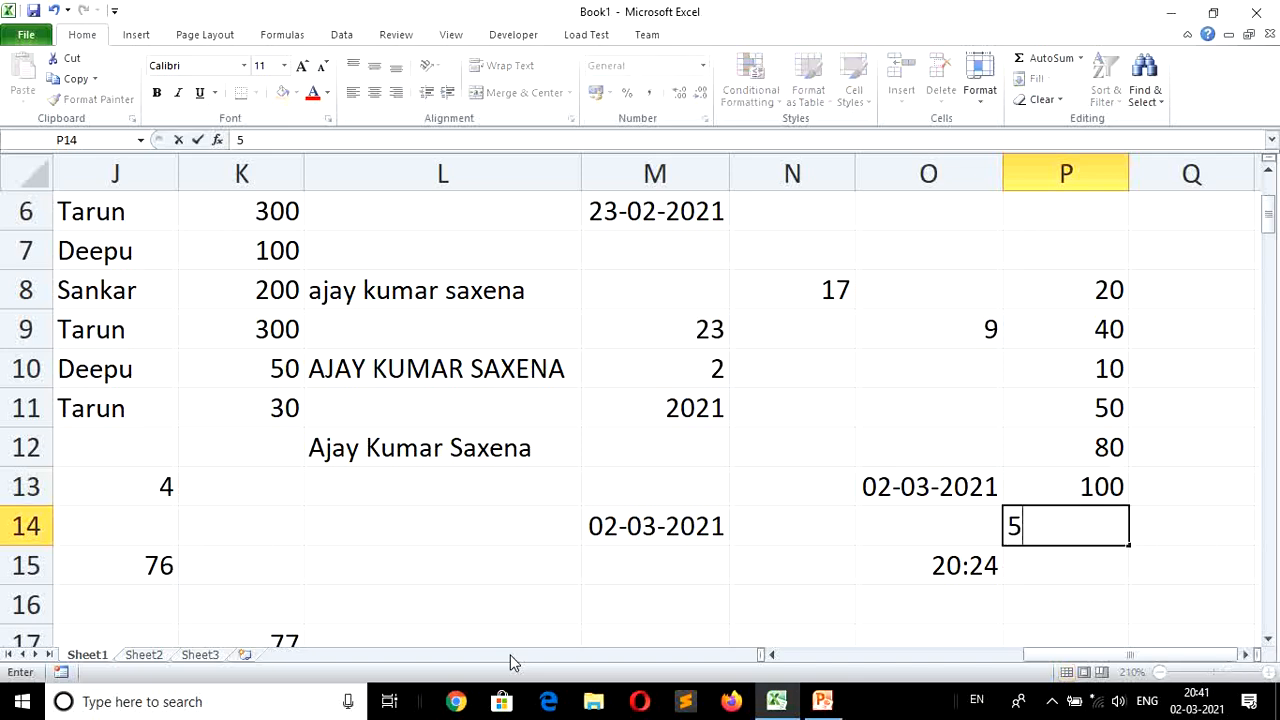
text(5)
key(Return)
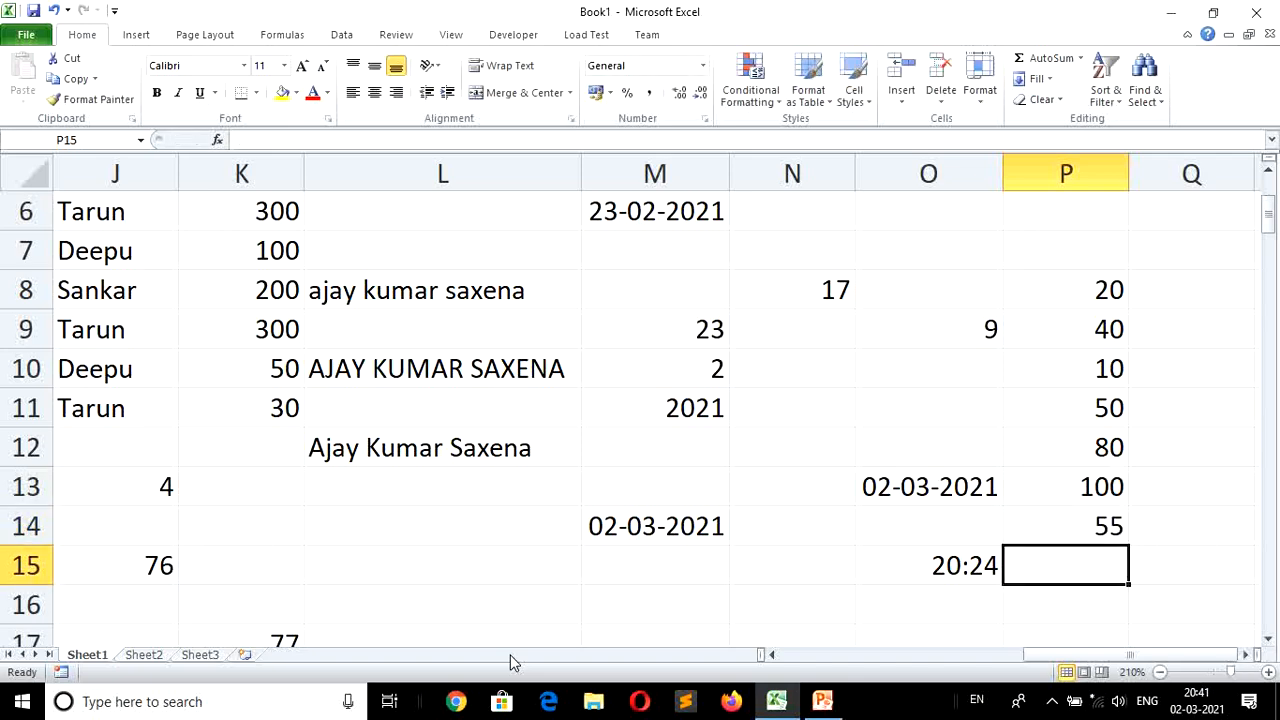
Calculate the smallest number of P8:P14 in P17 with a MIN formula.
key(Return)
key(Return)
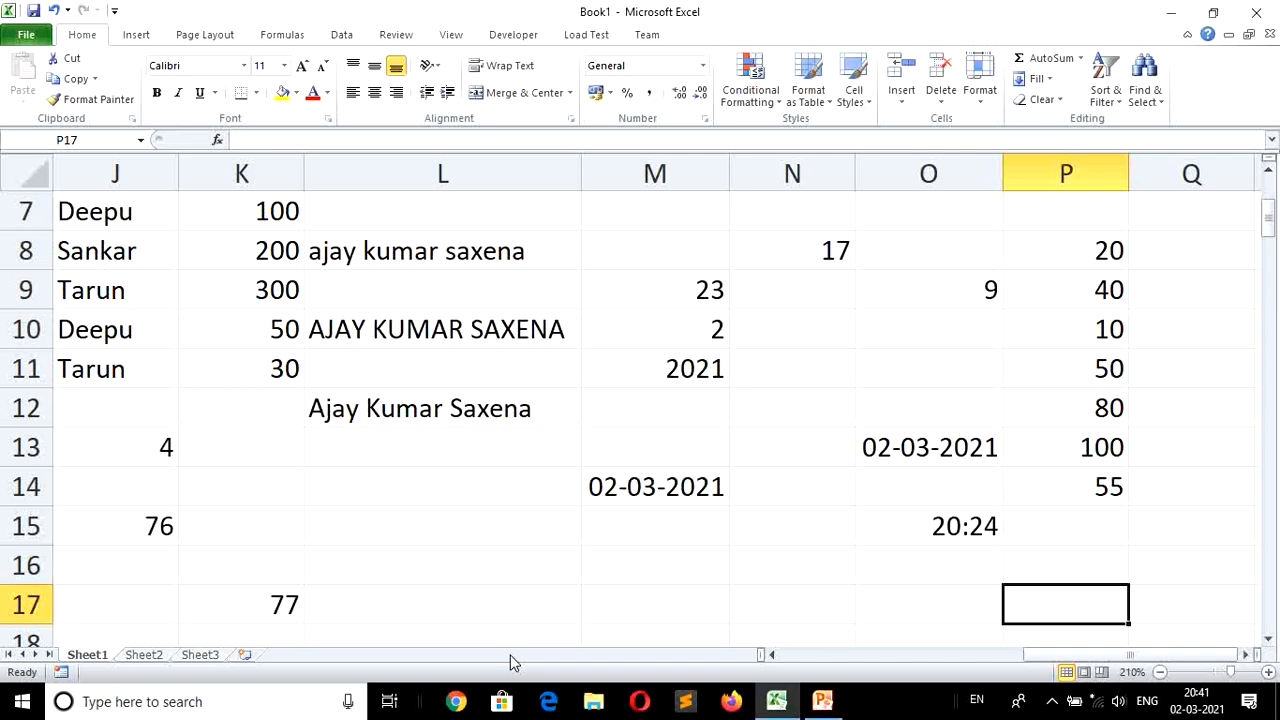
text(=min)
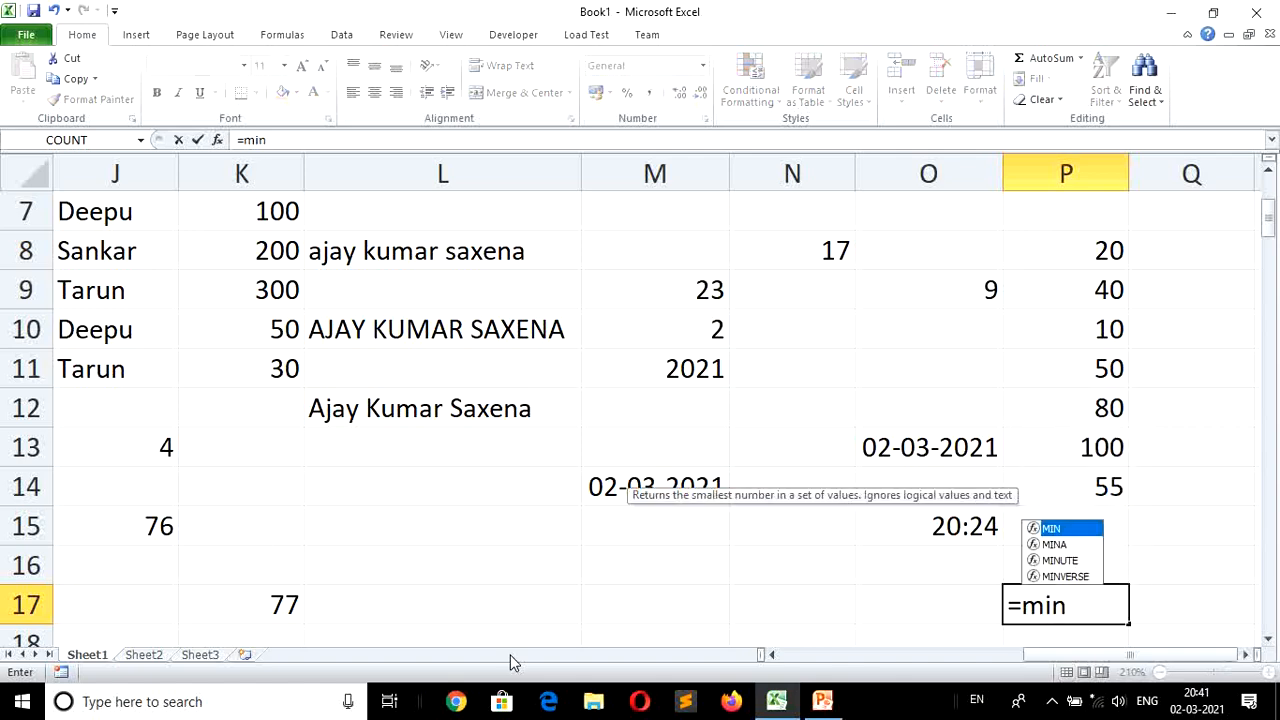
text(()
key(Up)
key(Up)
key(Up)
key(shift+Up)
key(shift+Up)
key(shift+Up)
key(shift+Up)
key(shift+Up)
key(shift+Up)
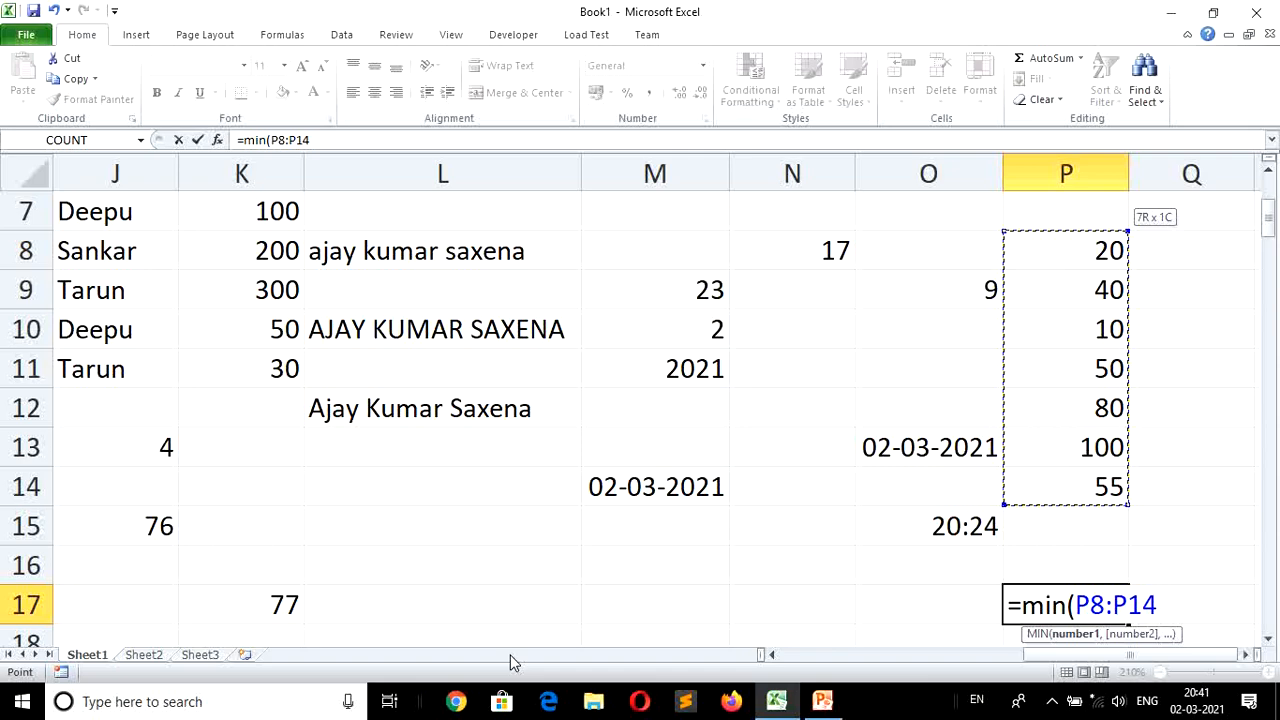
key(Return)
Compare the MIN result in P17 with the numbers in P8:P14.
key(Up)
key(Up)
key(Up)
key(Up)
key(Up)
key(Up)
key(Up)
key(Up)
key(Up)
key(Up)
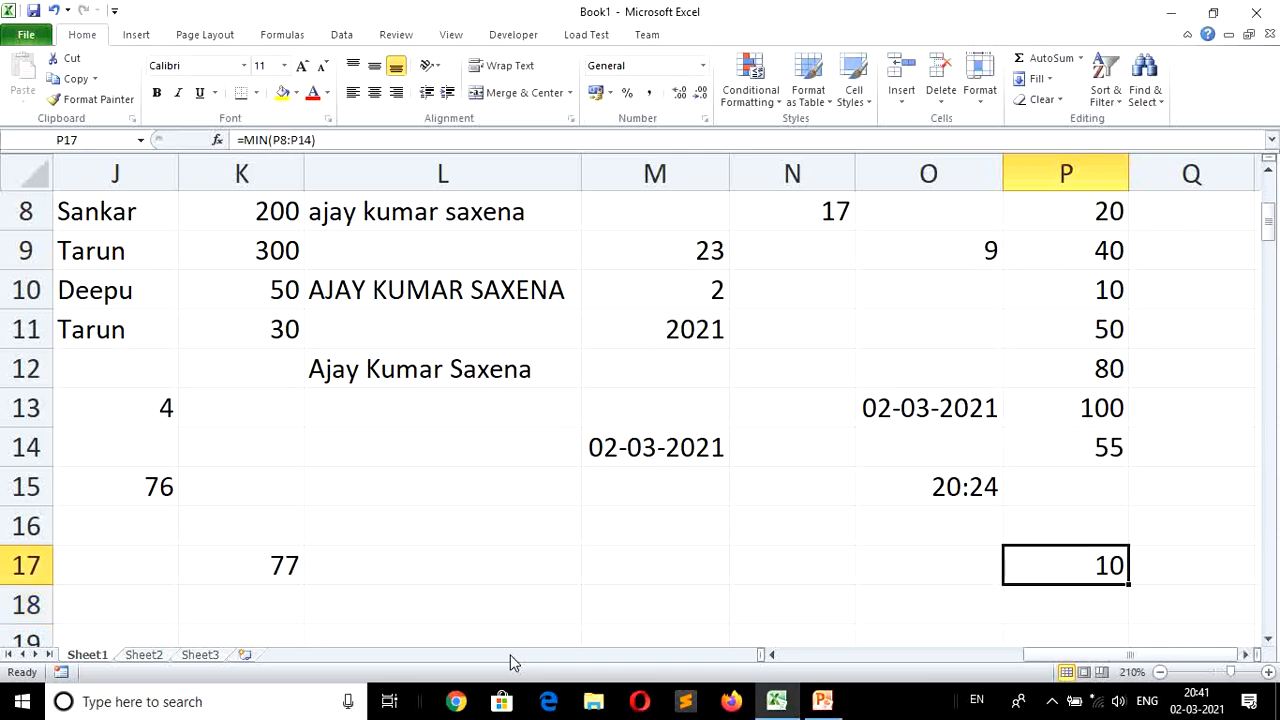
key(Up)
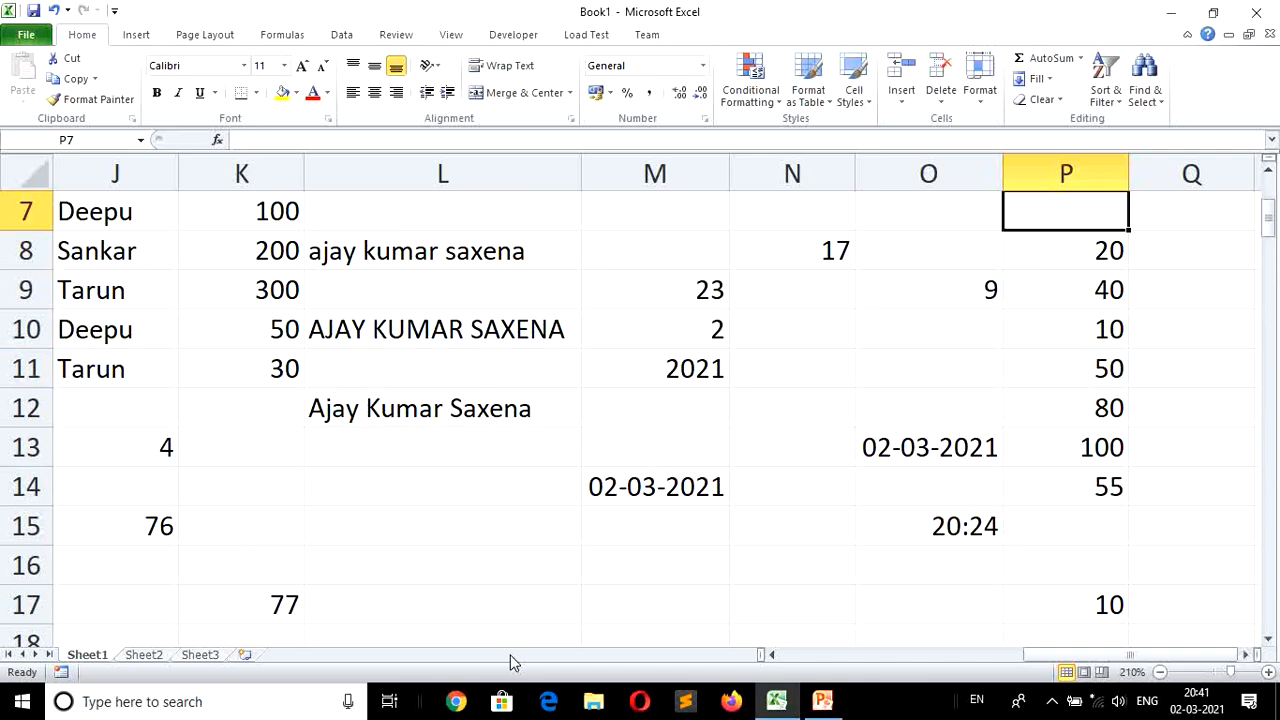
Calculate the largest number of P8:P14 in Q15 with a MAX formula.
key(Down)
key(Down)
key(Down)
key(Down)
key(Down)
key(Down)
key(Down)
key(Down)
key(Right)
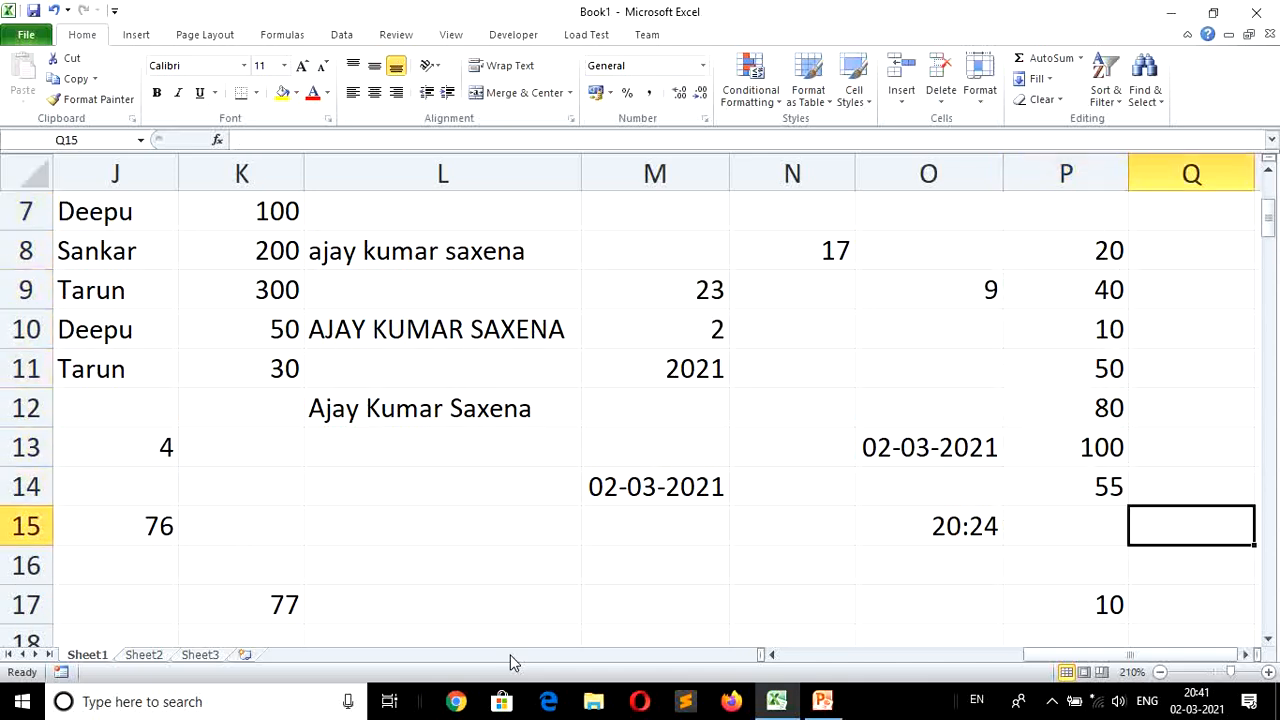
text(=ma)
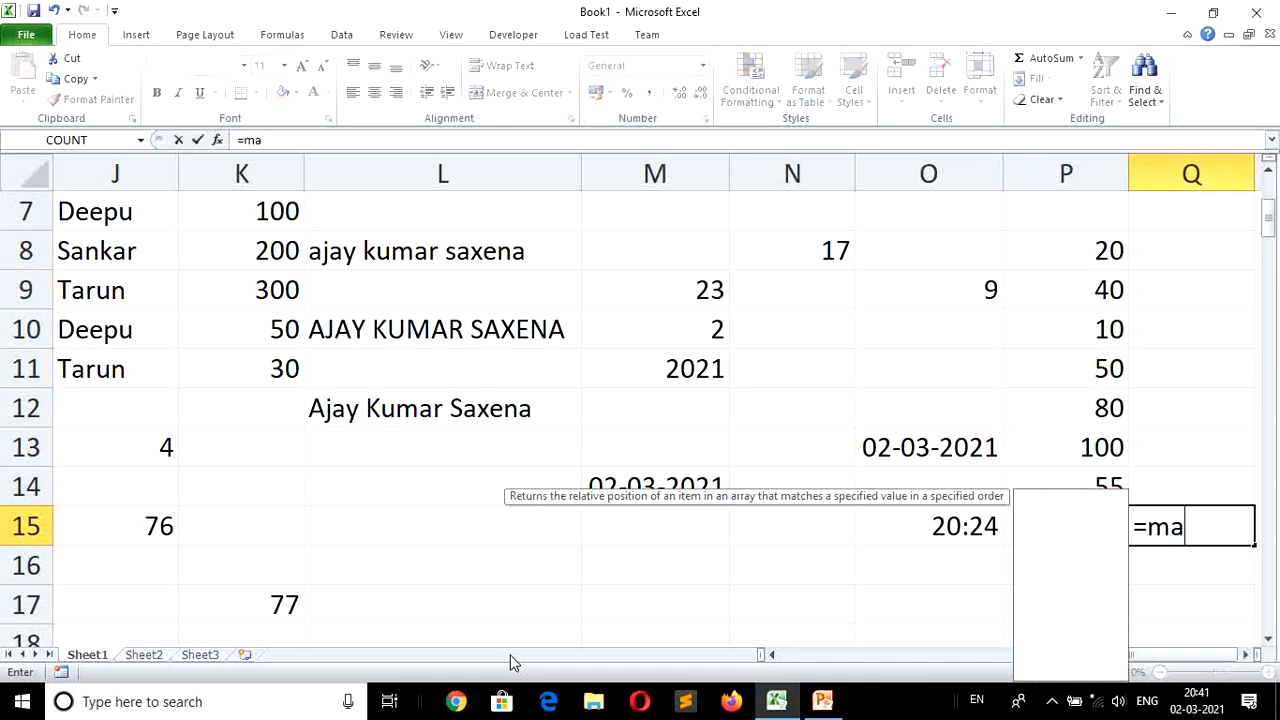
text(x()
key(Left)
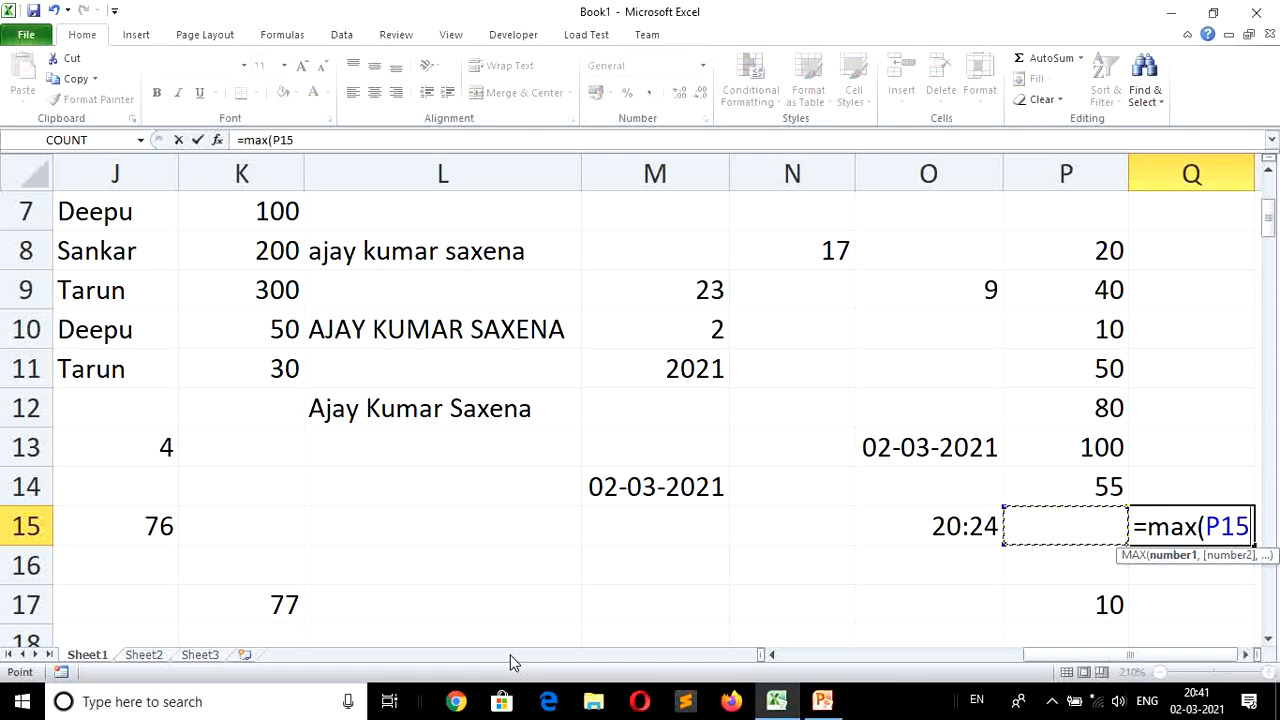
key(Up)
key(shift+Up)
key(shift+Up)
key(shift+Up)
key(shift+Up)
key(shift+Up)
key(shift+Up)
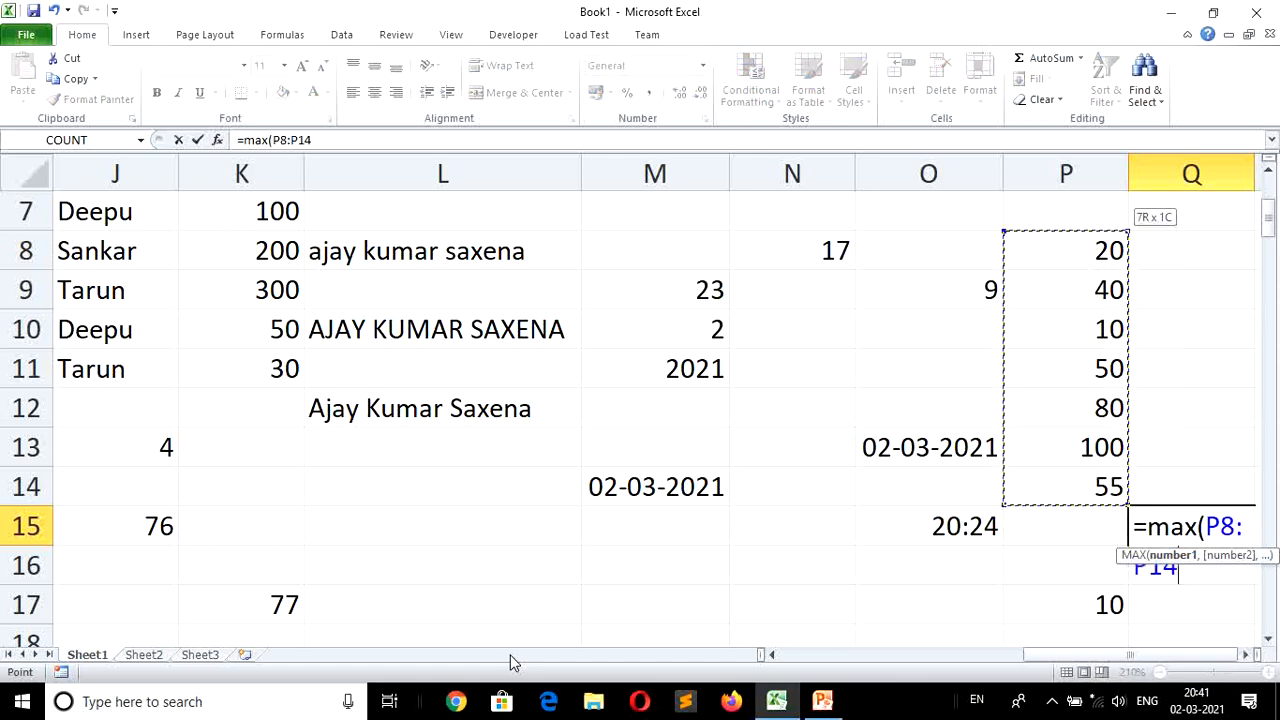
key(Return)
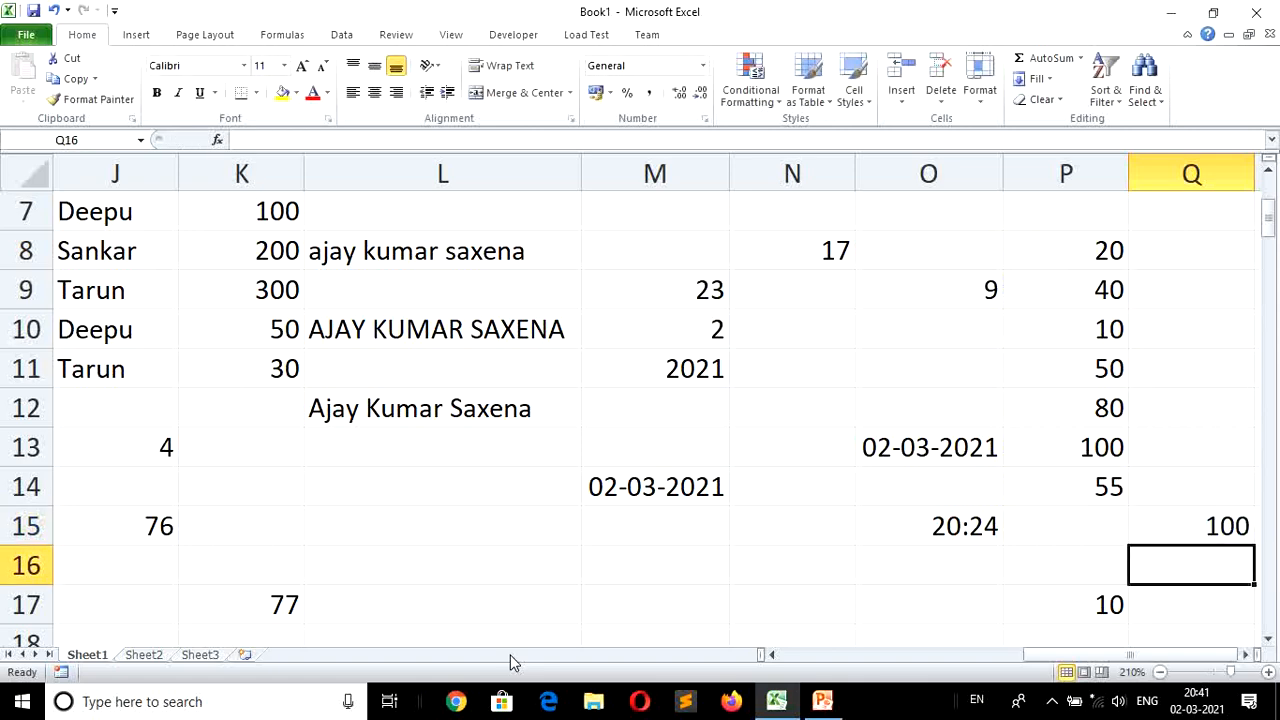
Change the sample number in P11 to 130 to test the MAX formula.
key(Up)
key(Up)
key(Up)
key(Up)
key(Up)
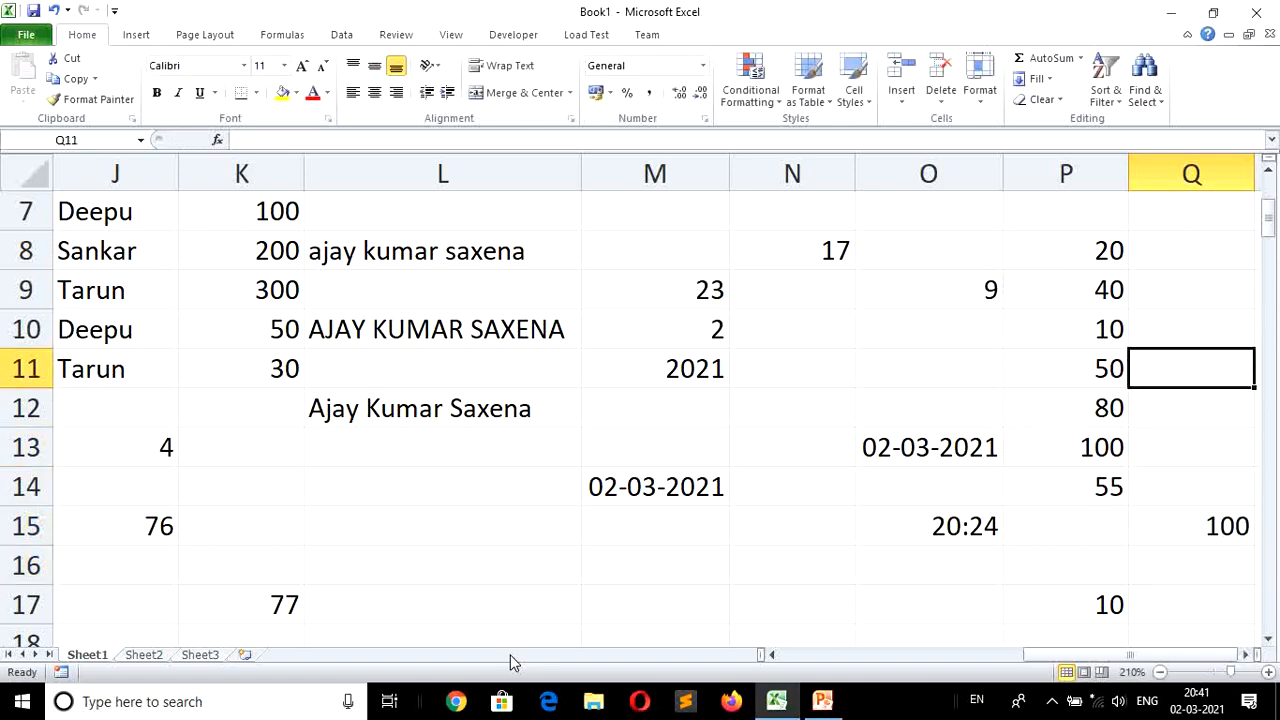
key(Left)
text(130)
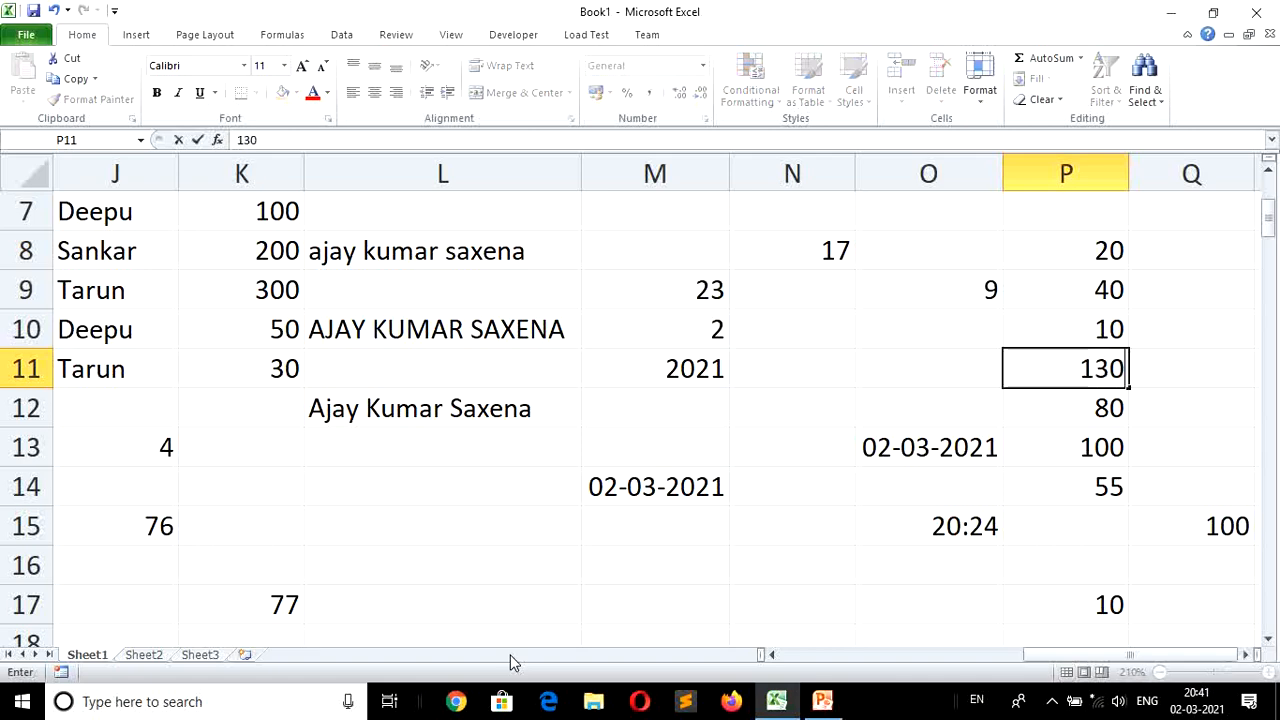
key(Return)
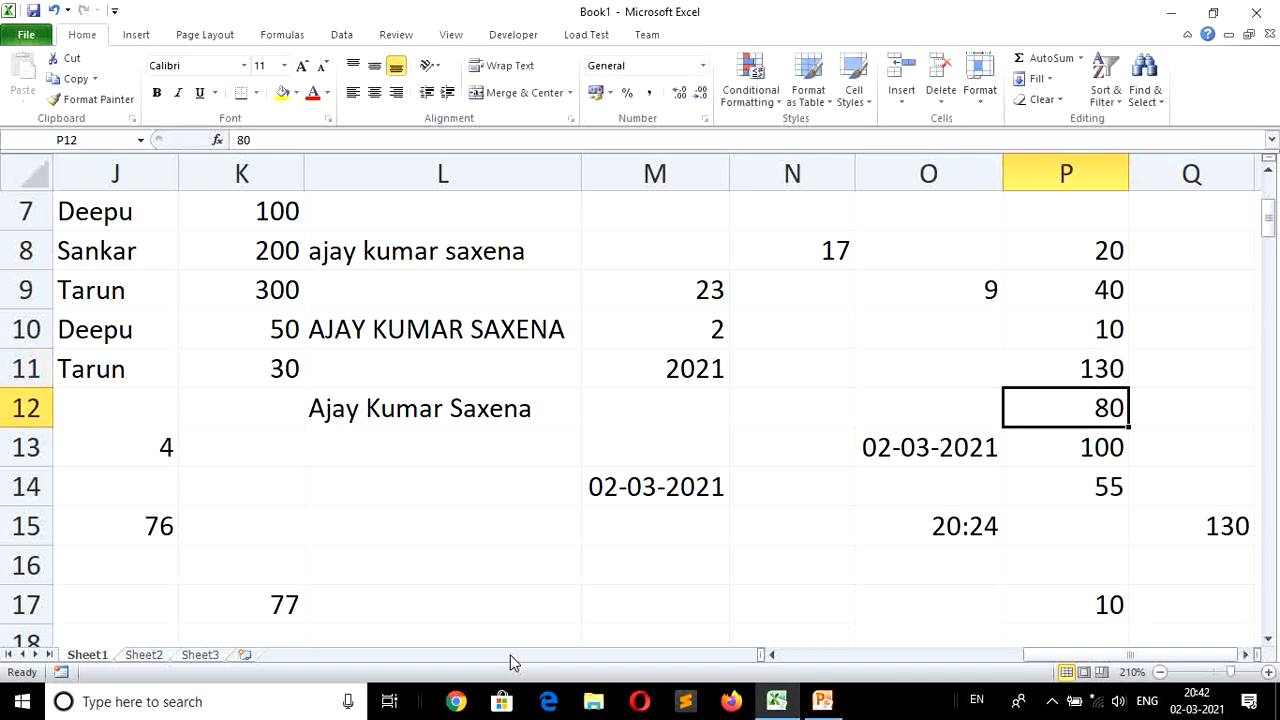
Replace the sample numbers in P12, P13 and P14 with 5, 1 and 160.
text(5)
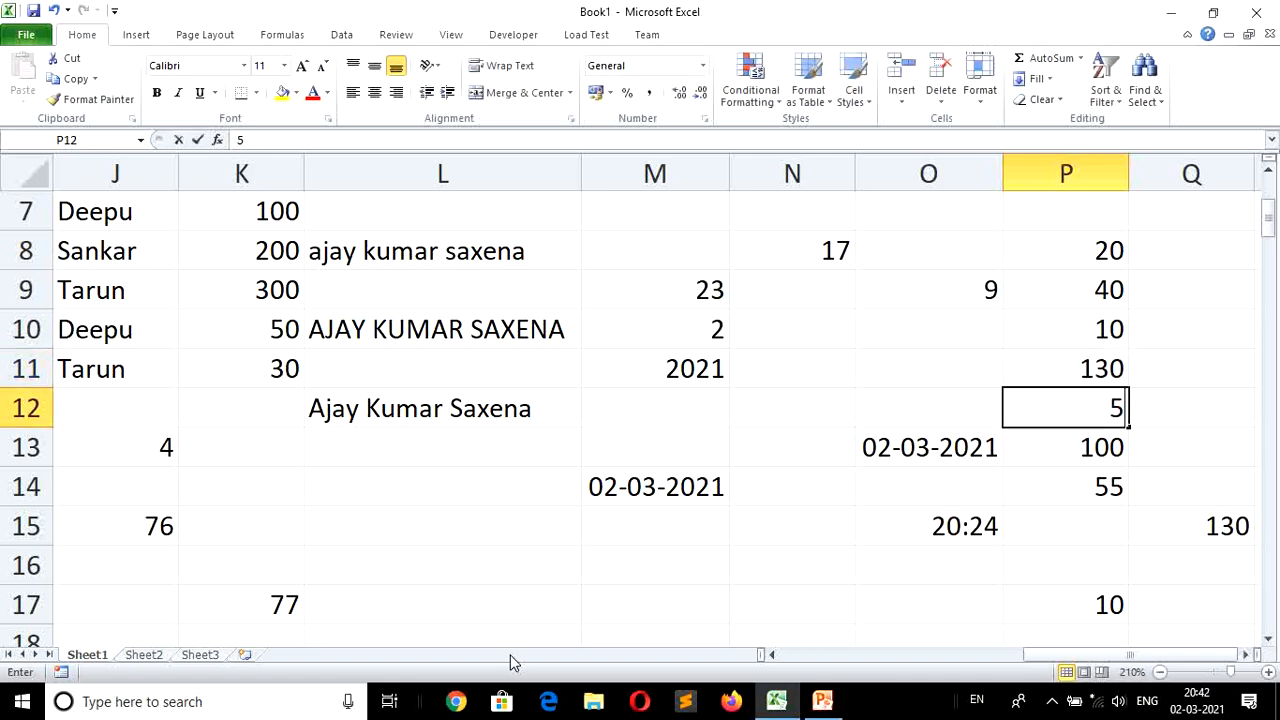
key(Return)
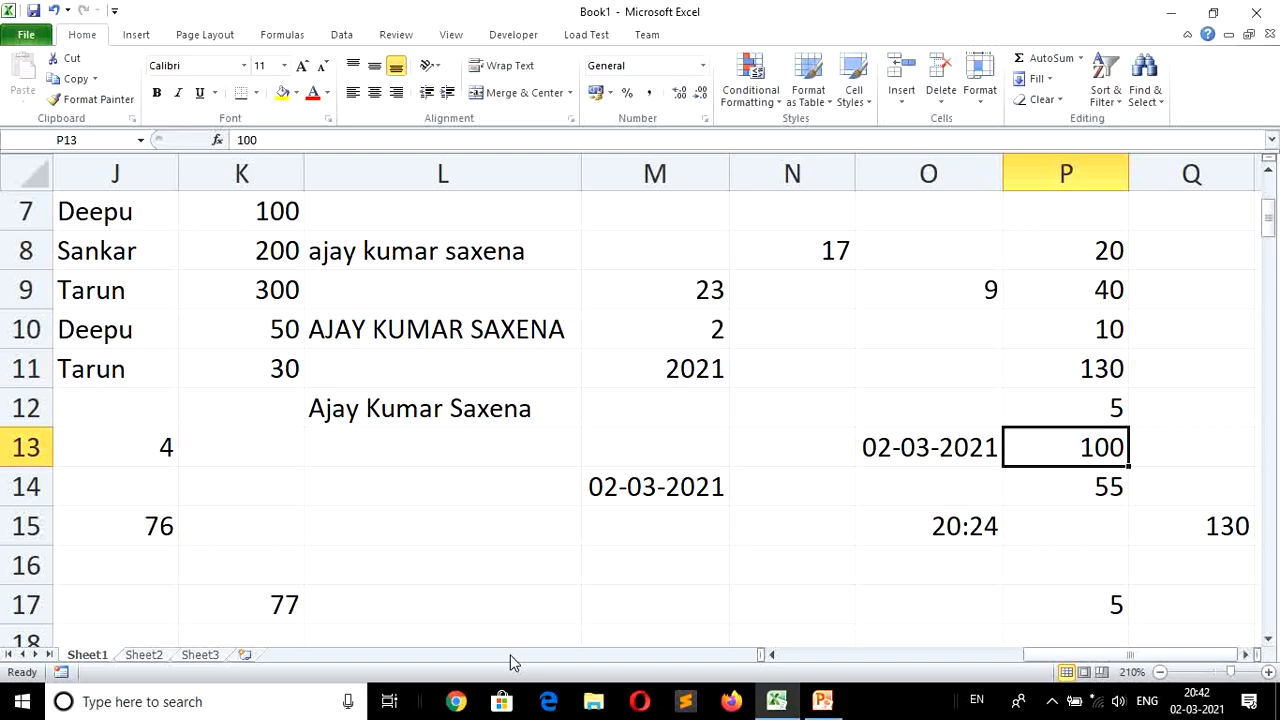
text(1)
key(Return)
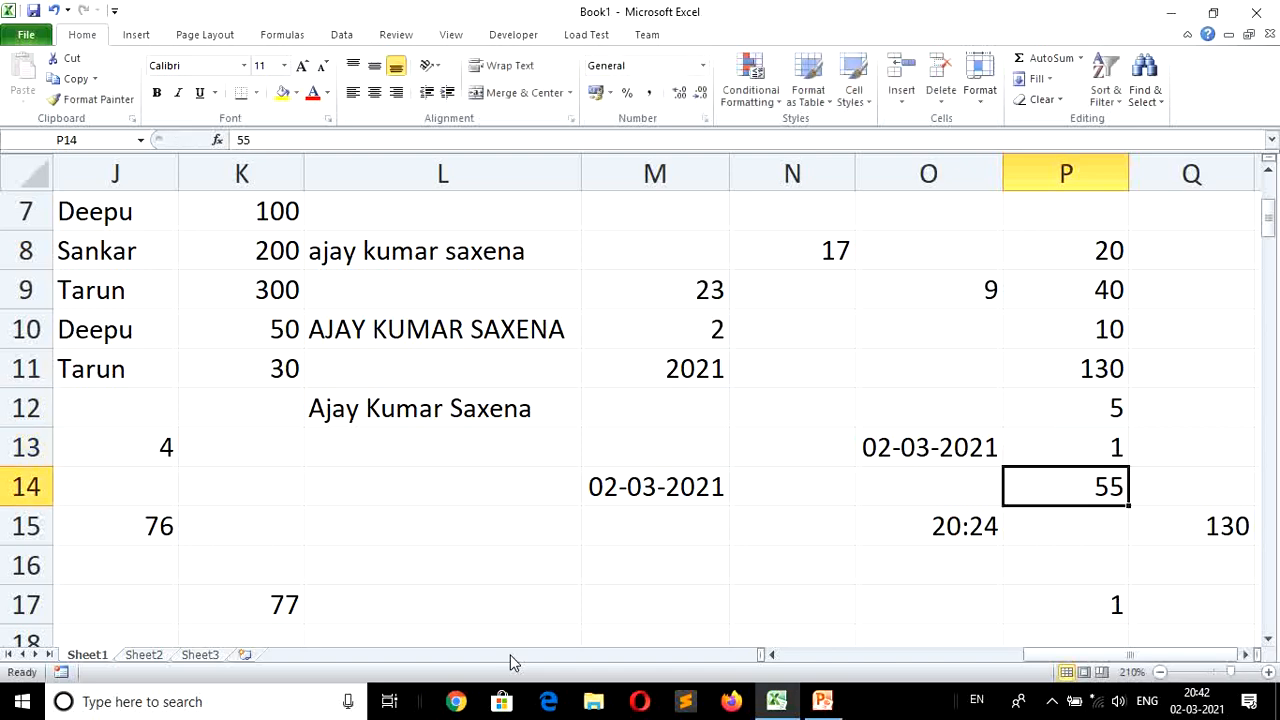
text(16)
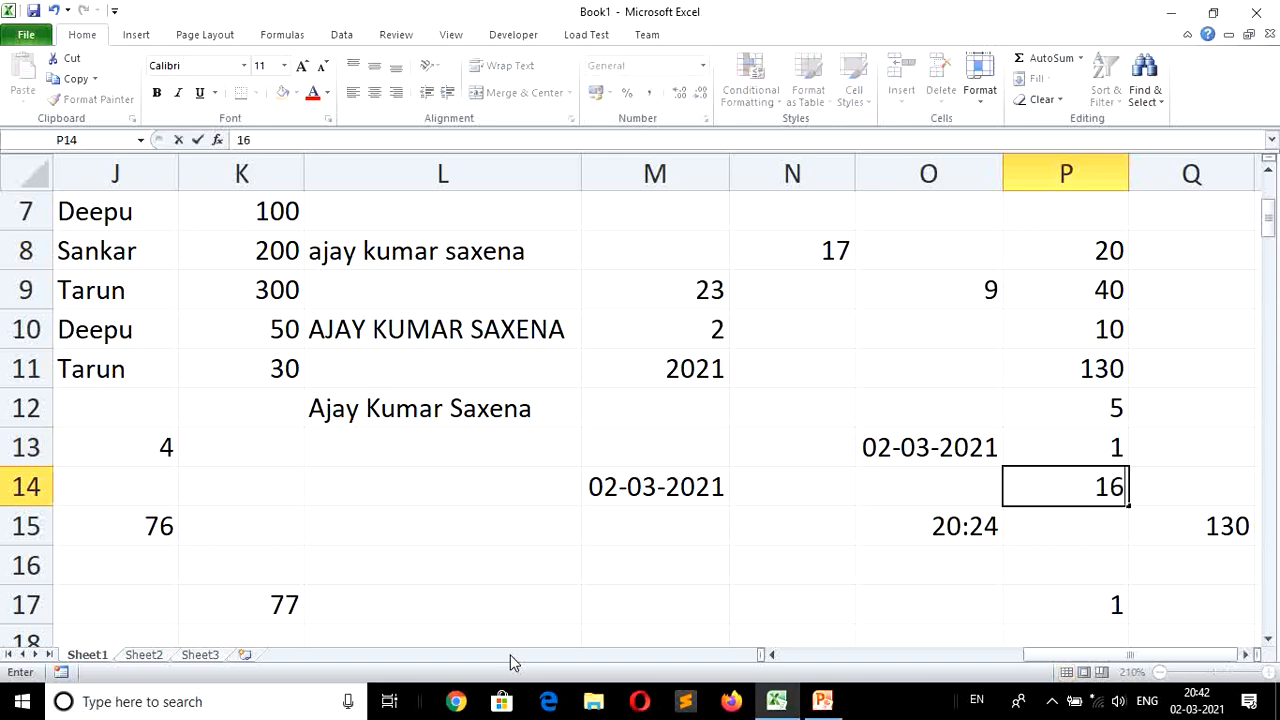
text(0)
key(Return)
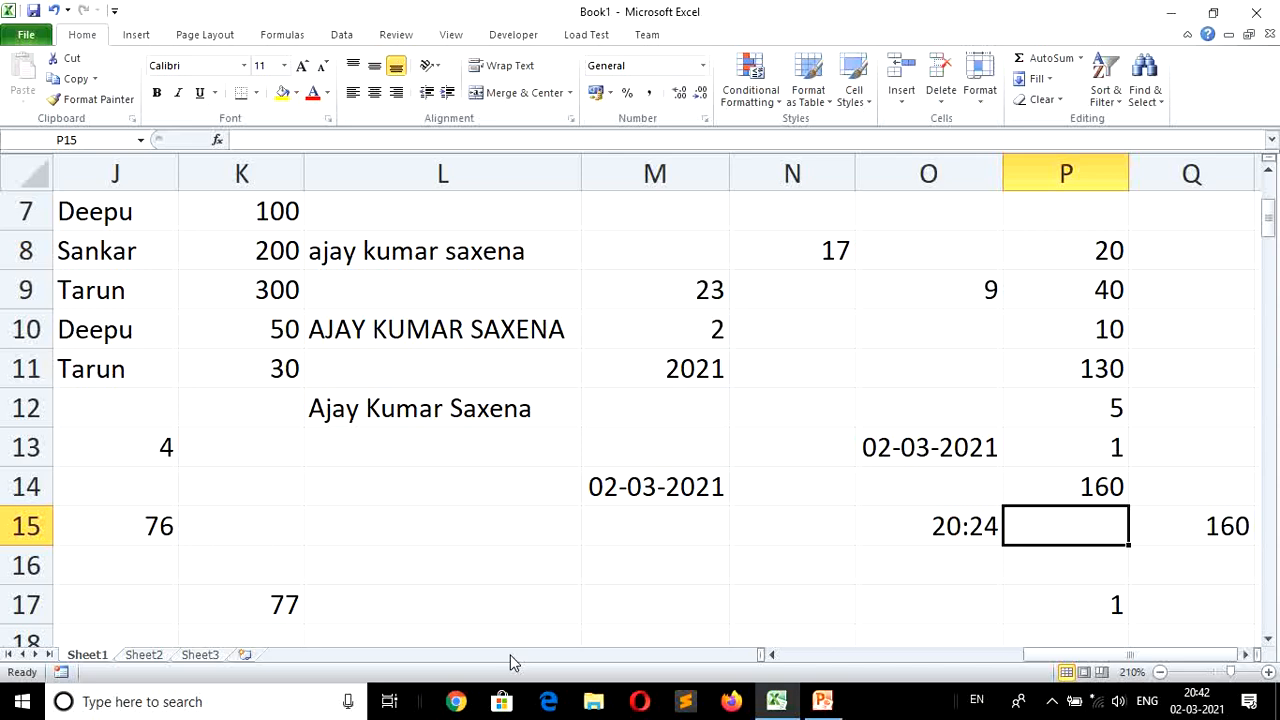
Enter the headings a, b and c in cells L16, M16 and N16.
key(Down)
key(Down)
key(Down)
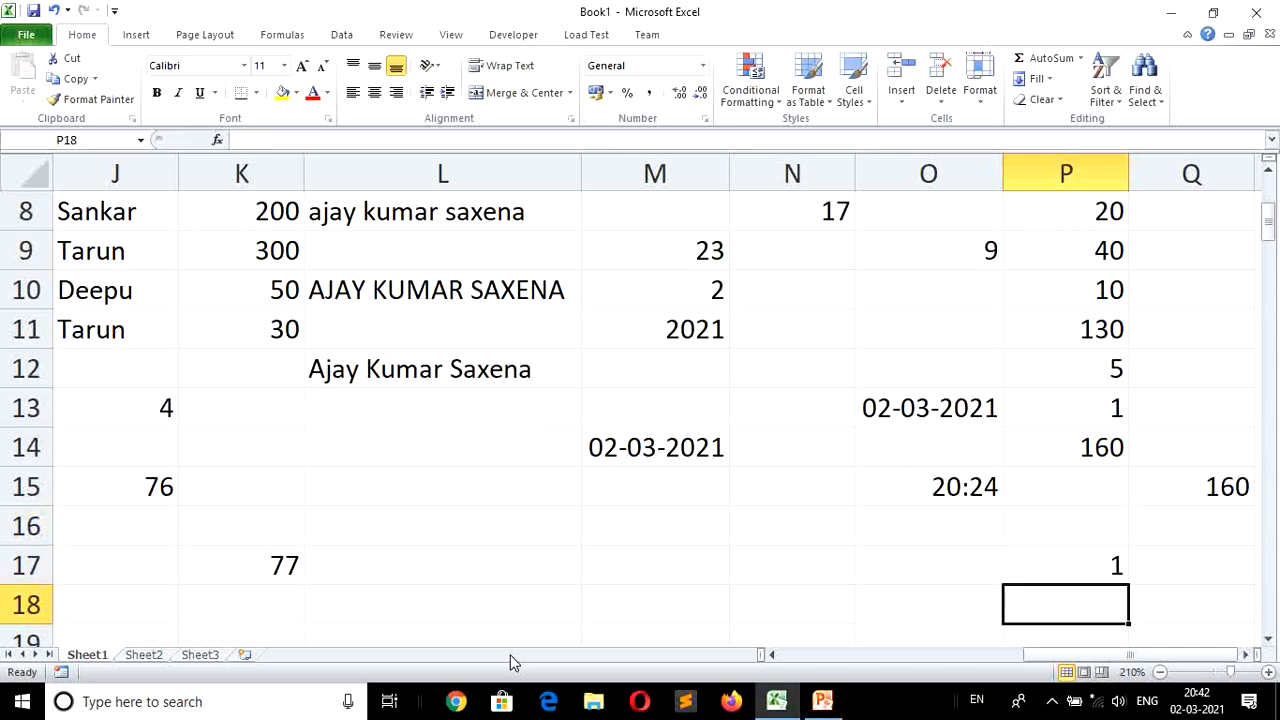
key(Left)
key(Left)
key(Left)
key(Left)
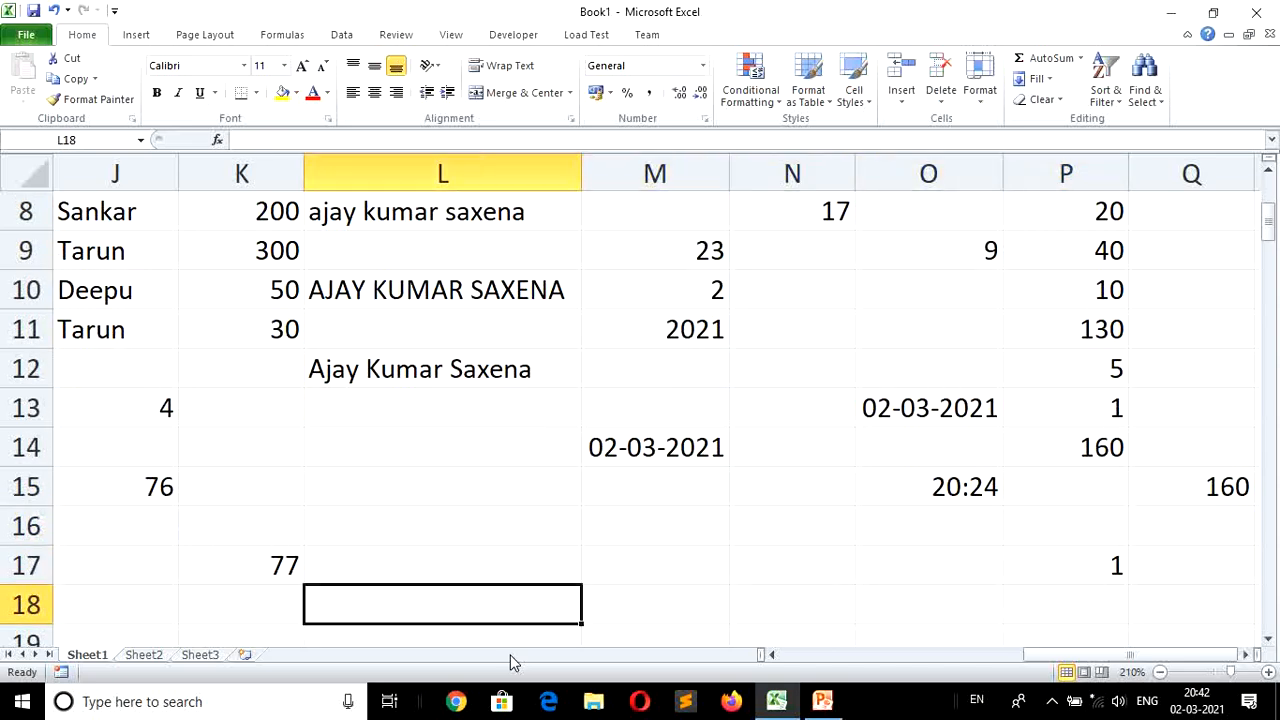
key(Right)
key(Up)
key(Up)
key(Left)
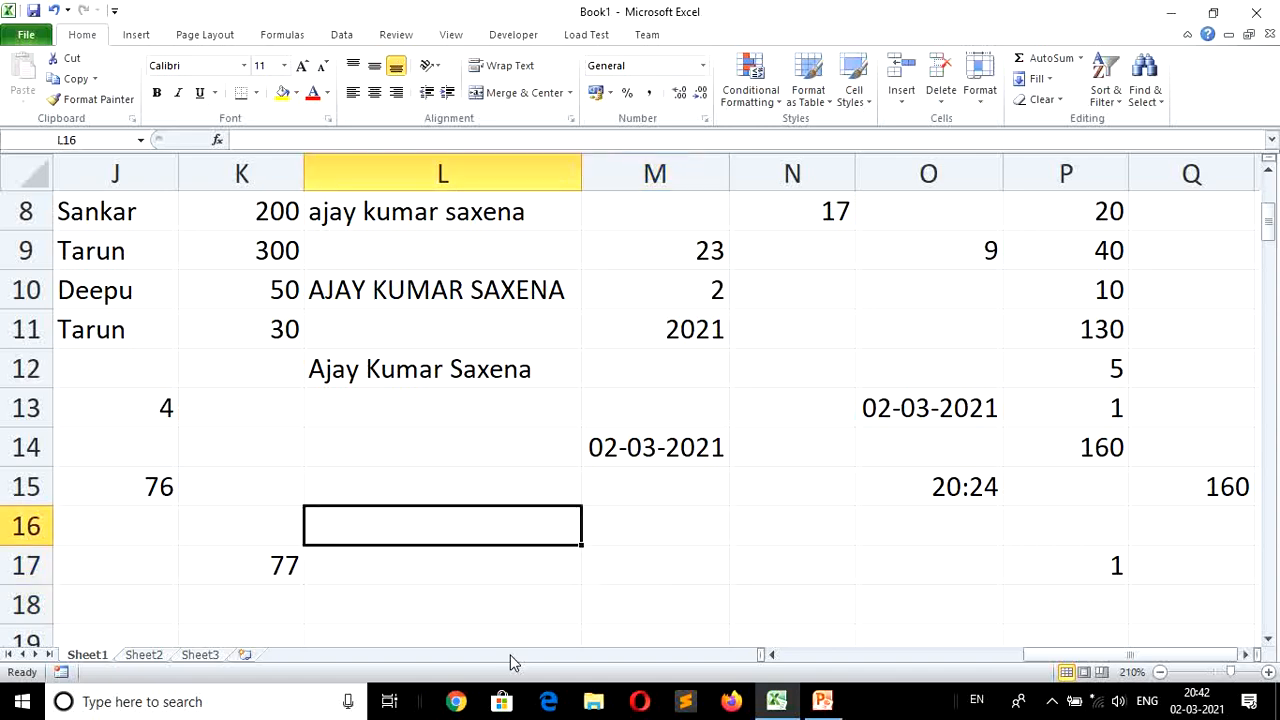
text(a)
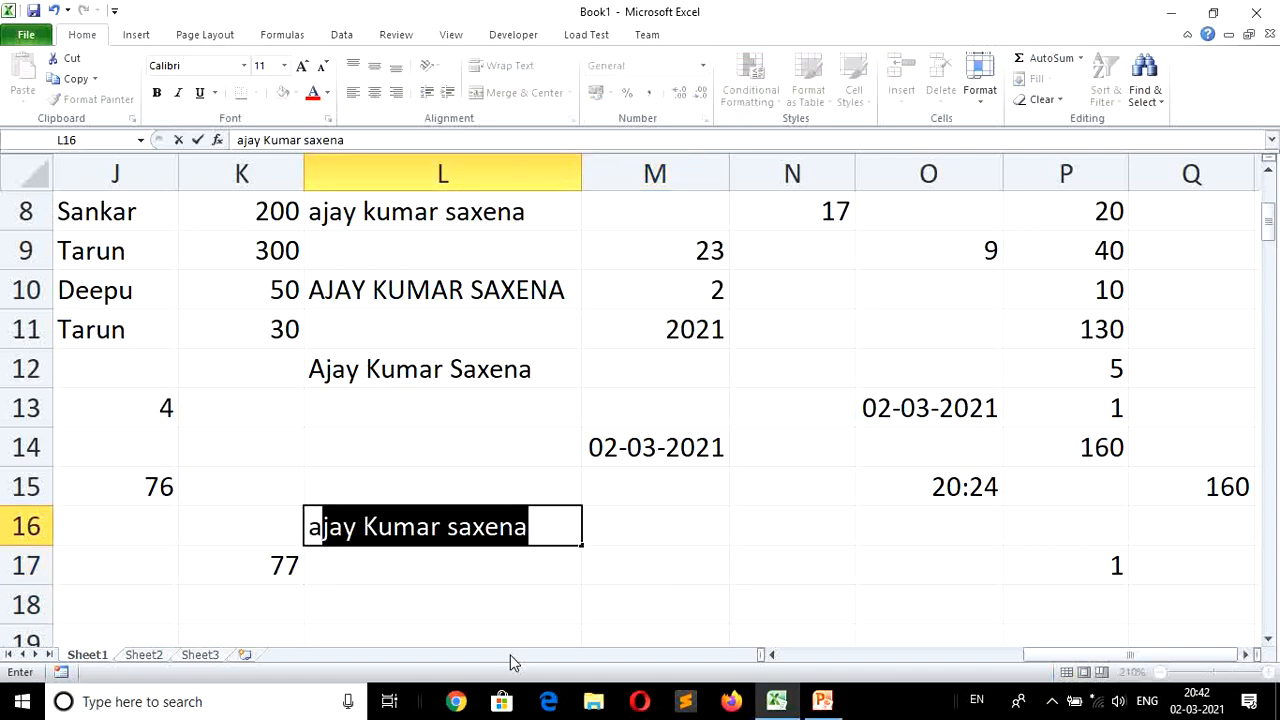
key(Delete)
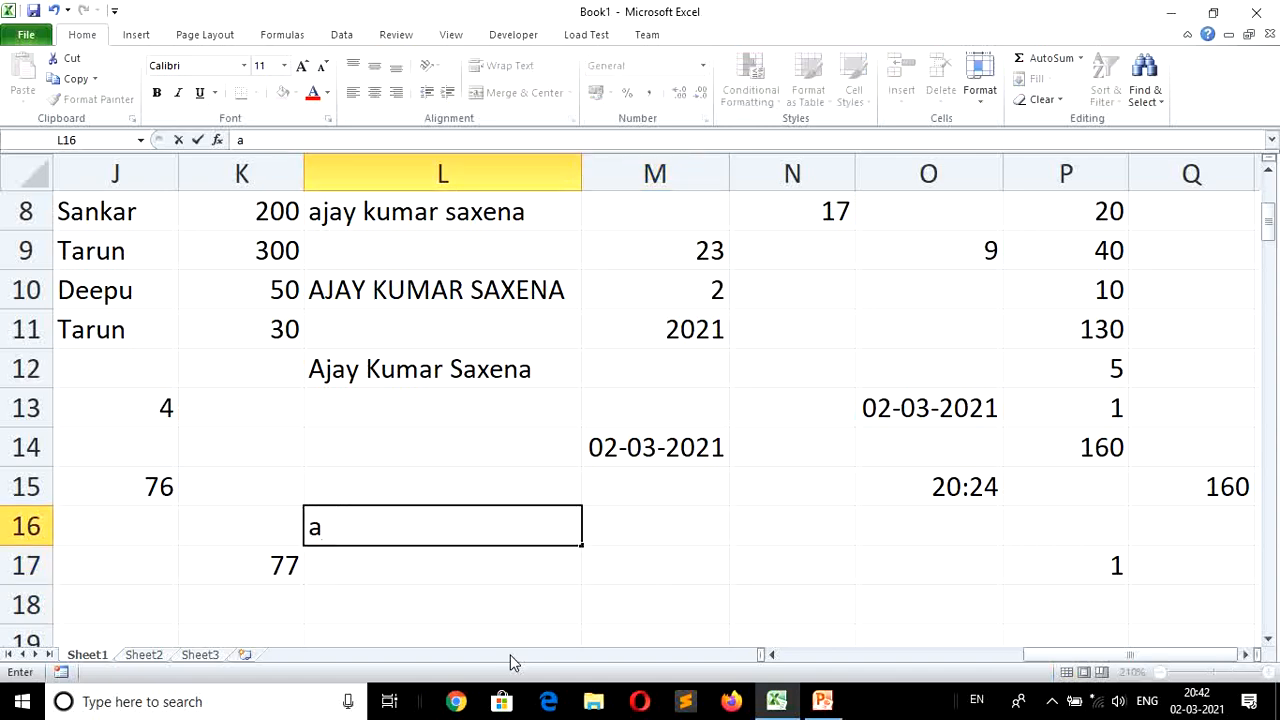
key(Right)
text(b)
key(Return)
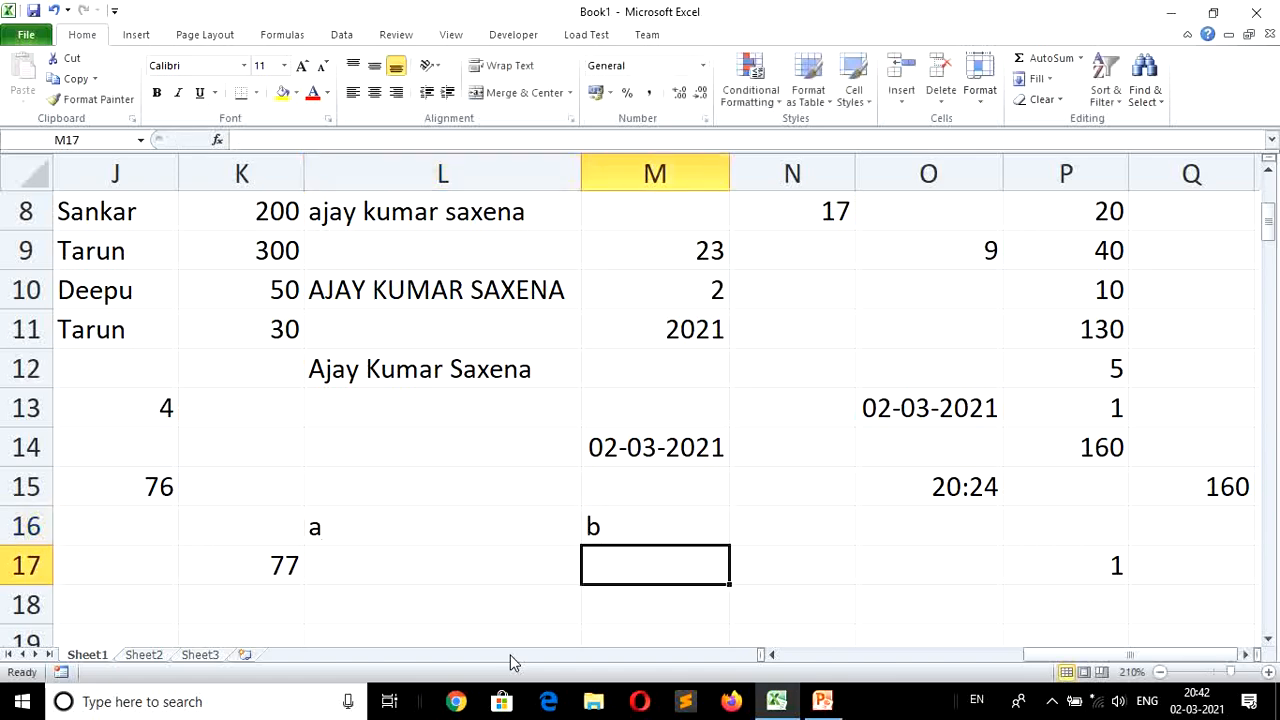
key(Right)
key(Up)
text(c)
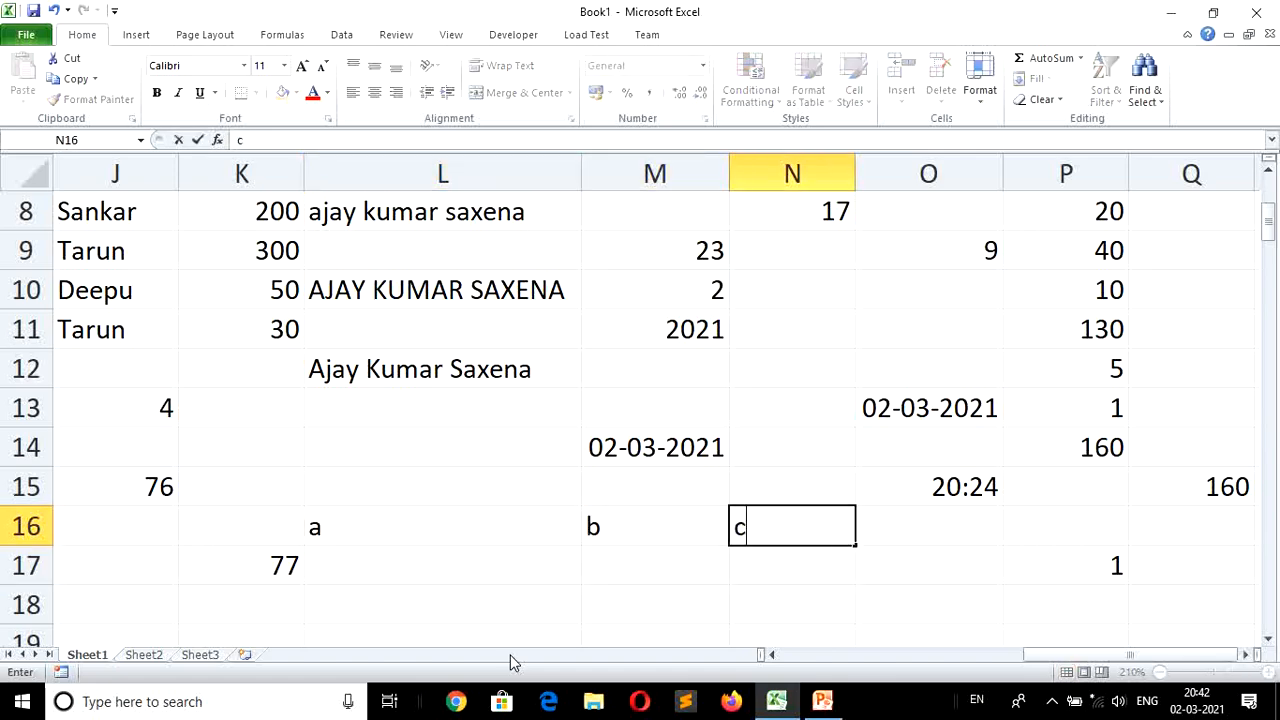
key(Return)
Enter 5 under heading a in L17 and 2 under heading b in M17.
key(Left)
key(Left)
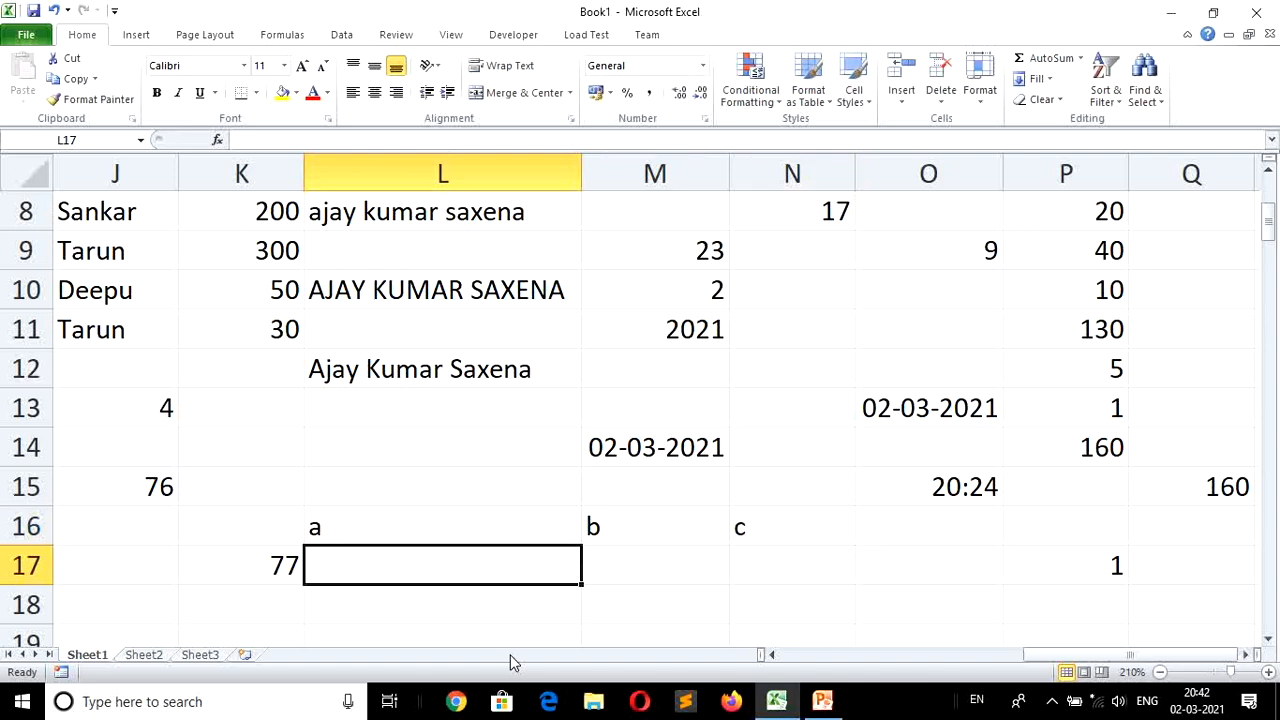
text(5)
key(Tab)
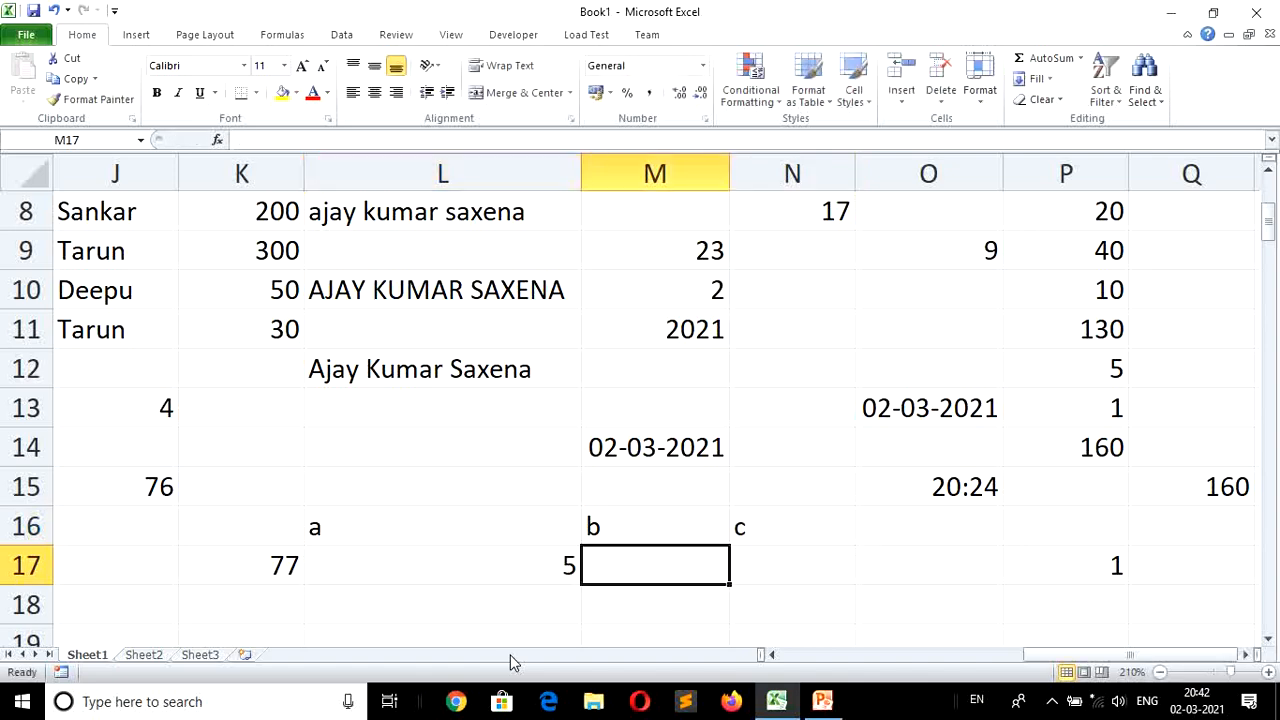
text(2)
key(Tab)
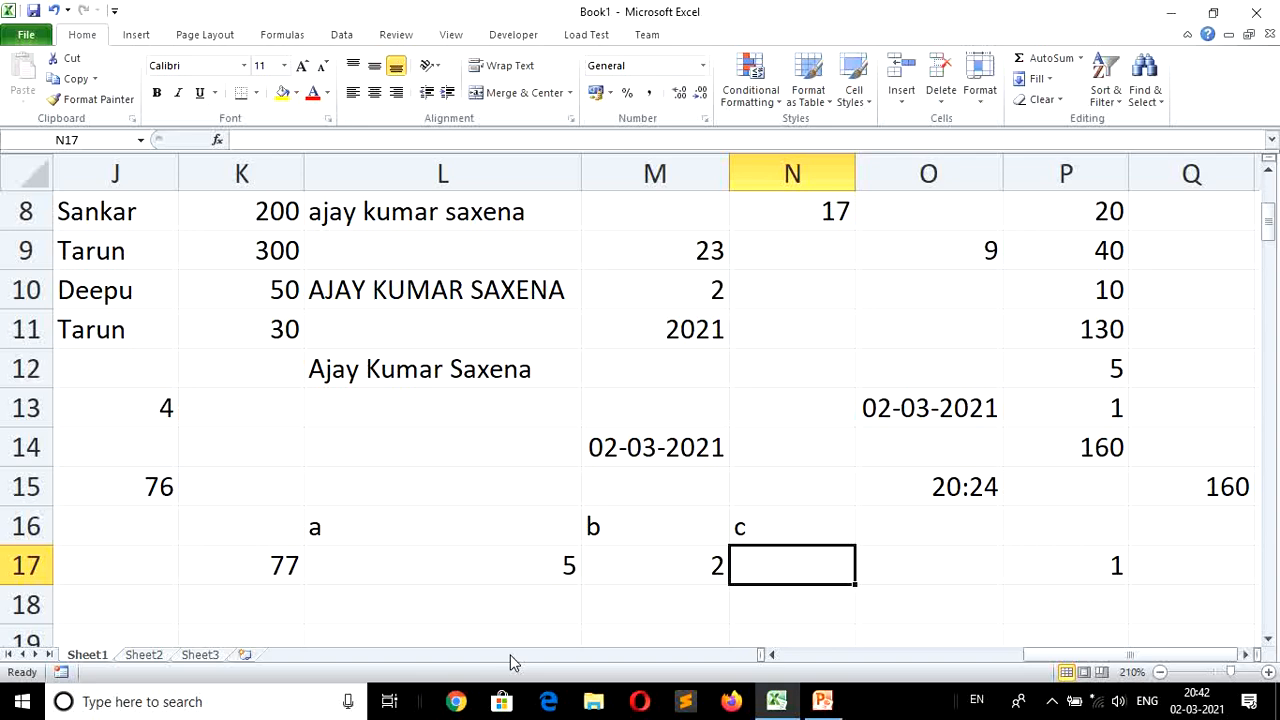
Calculate the remainder of L17 divided by M17 in N17 with a MOD formula.
text(=mod)
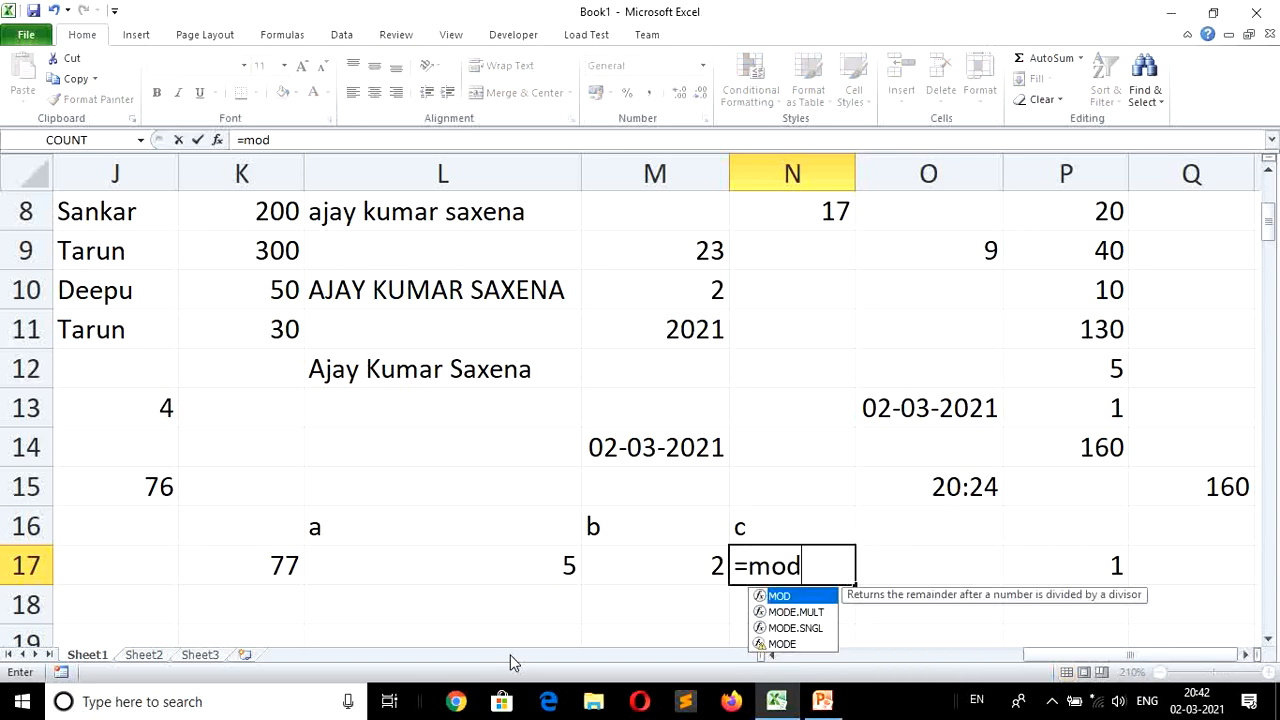
text(()
key(Left)
key(Left)
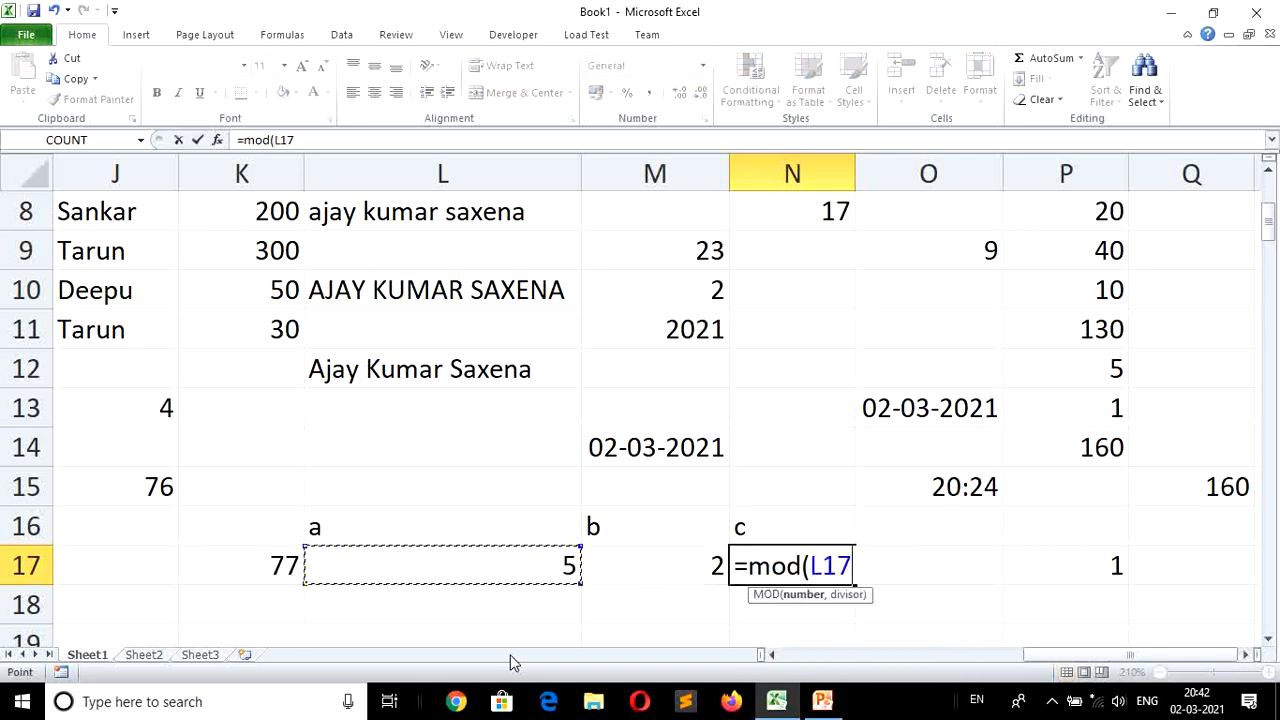
text(,)
key(Left)
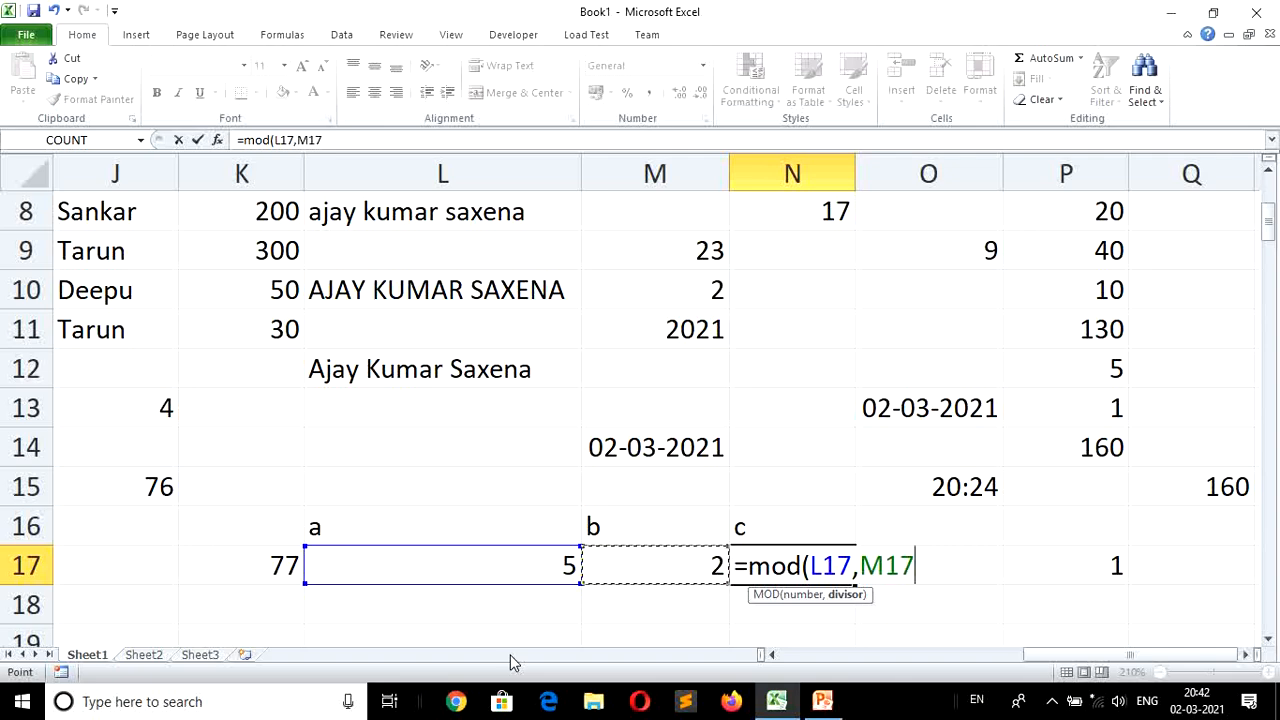
key(Return)
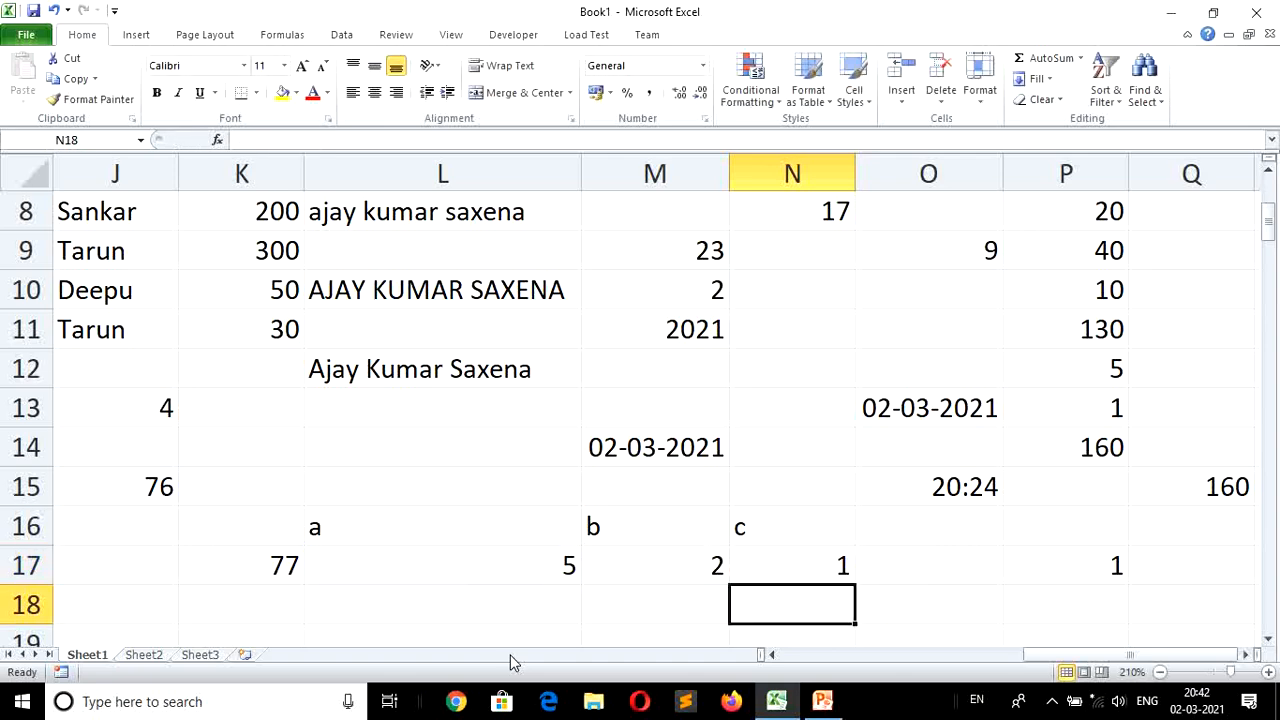
Test the MOD formula with the divisors 3 and 7 in M17, leaving 7 in the cell.
key(Up)
key(Left)
key(Left)
key(Right)
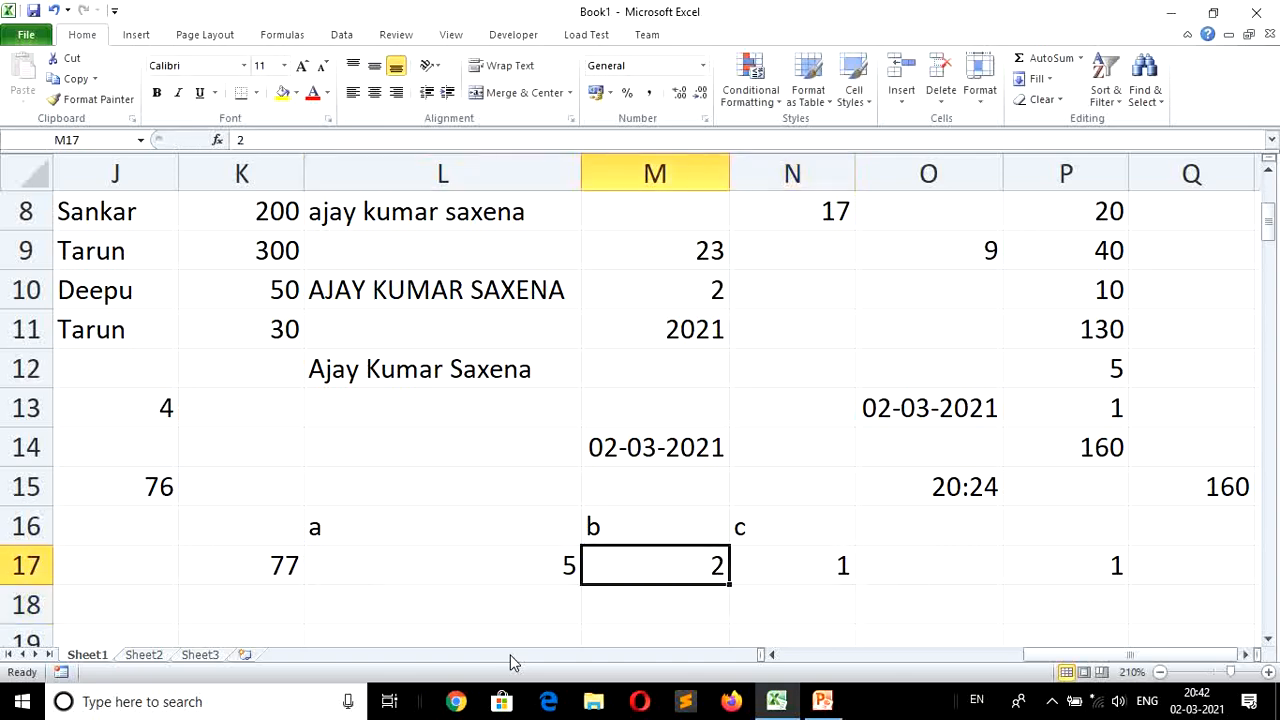
text(3)
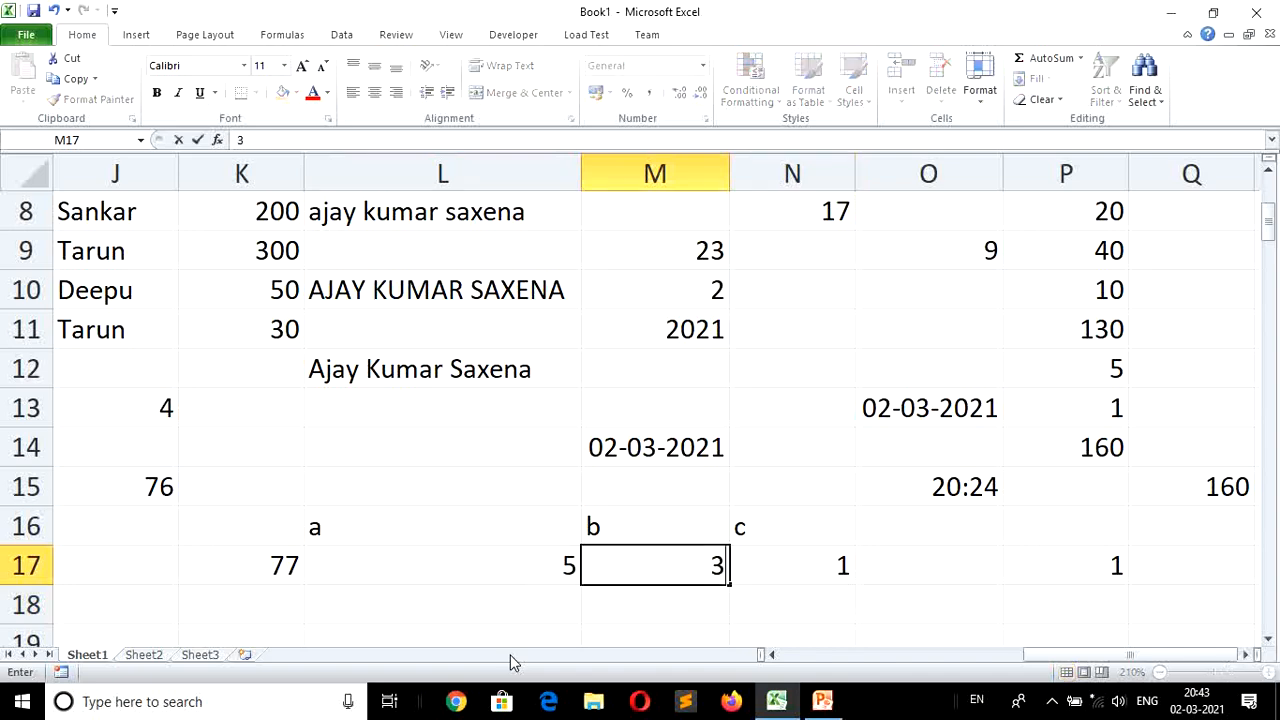
key(Return)
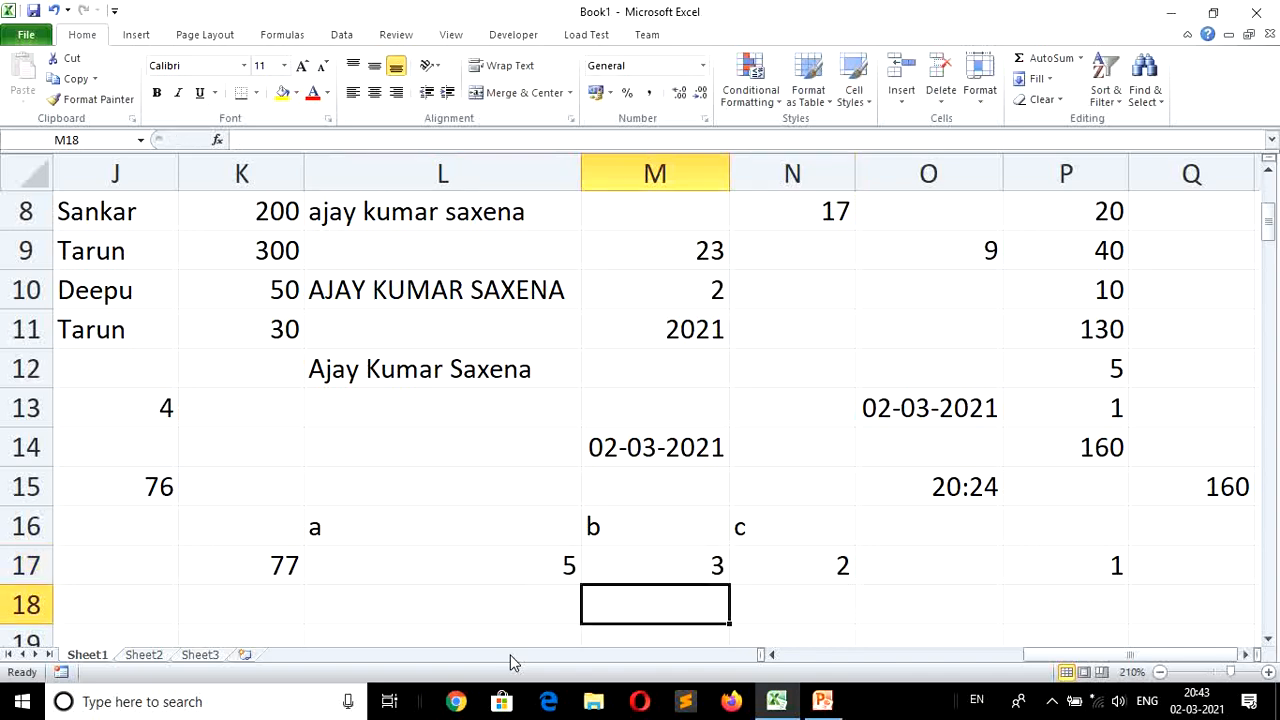
key(Up)
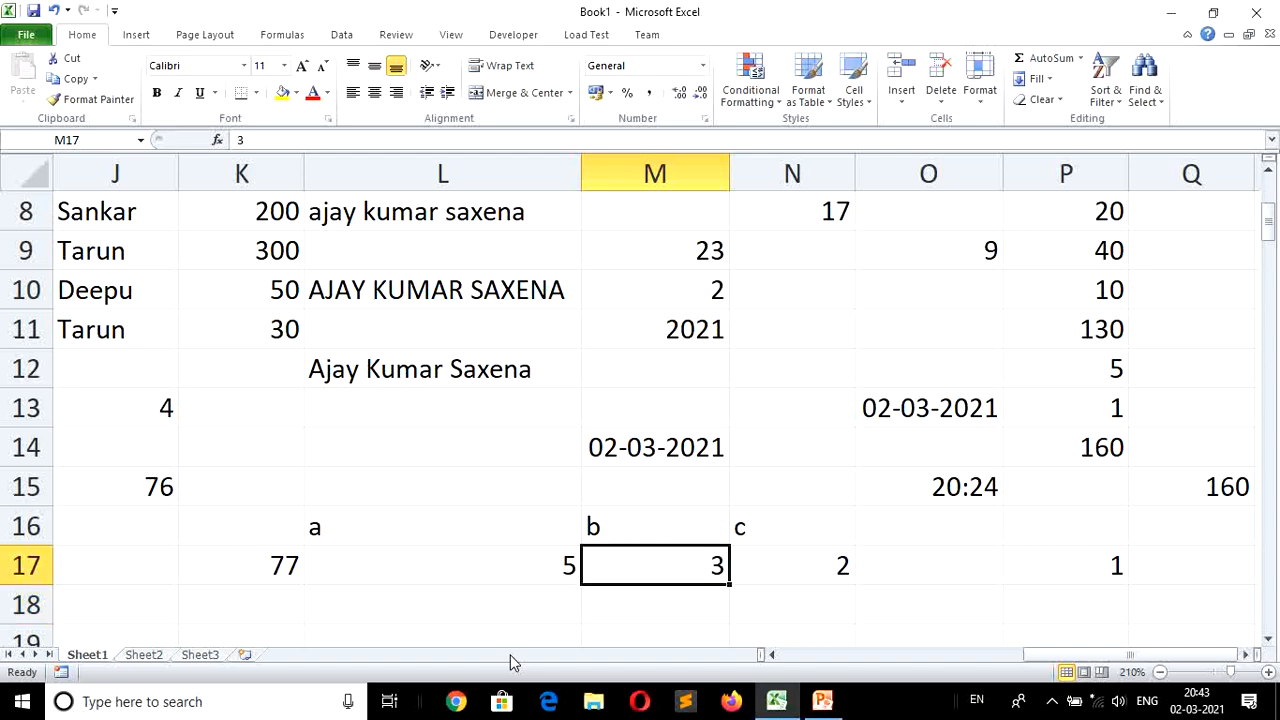
text(7)
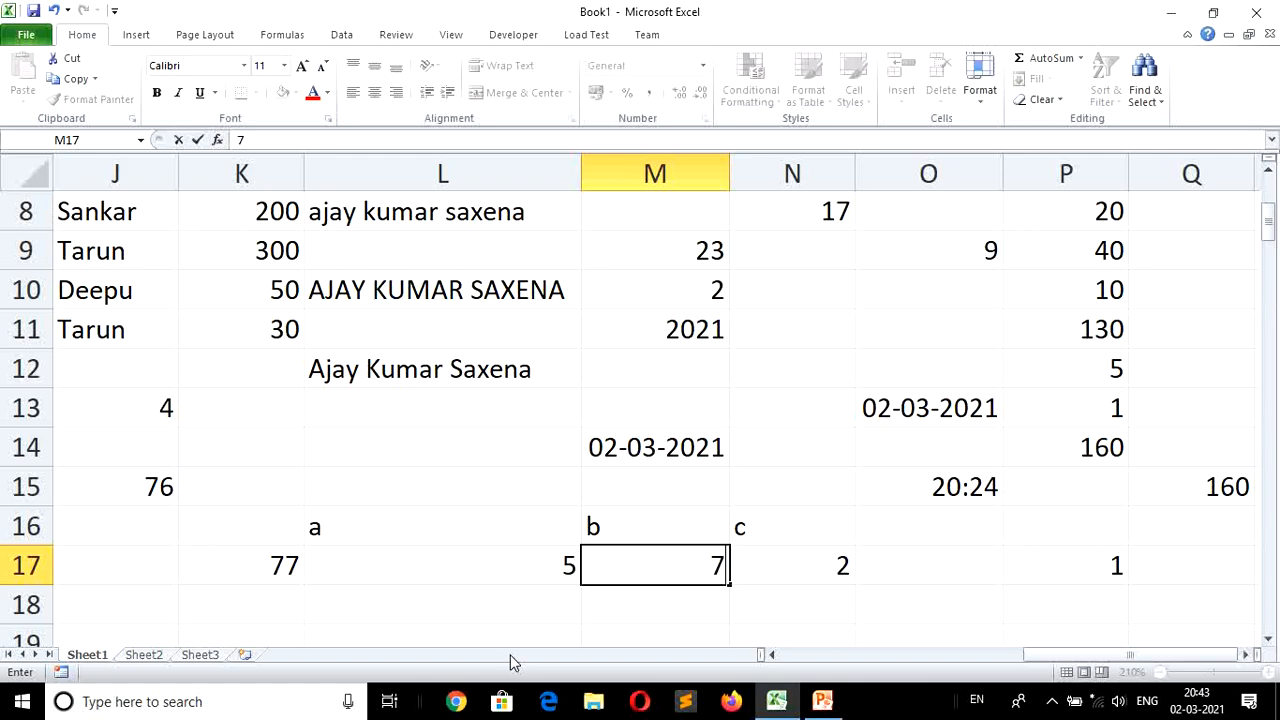
key(Return)
Test the MOD formula with the numbers 6, 7 and 1 in L17, leaving 1 in the cell.
key(Up)
key(Left)
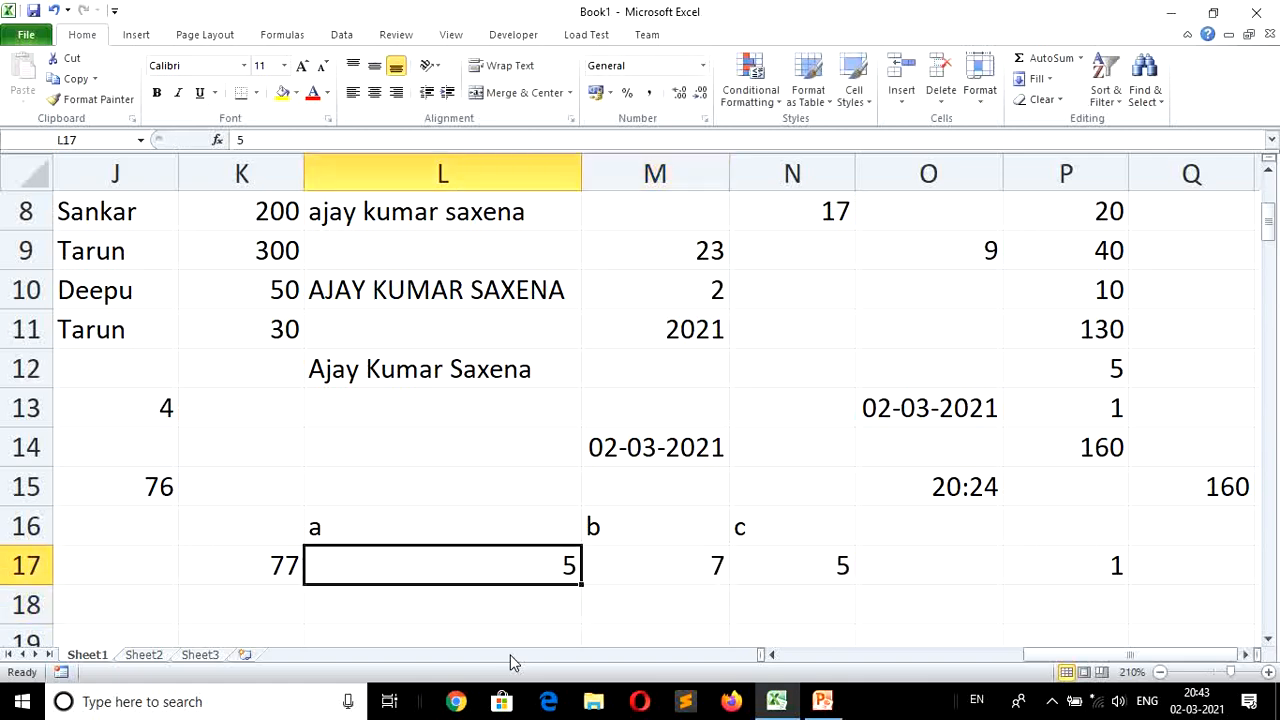
text(6)
key(Return)
key(Up)
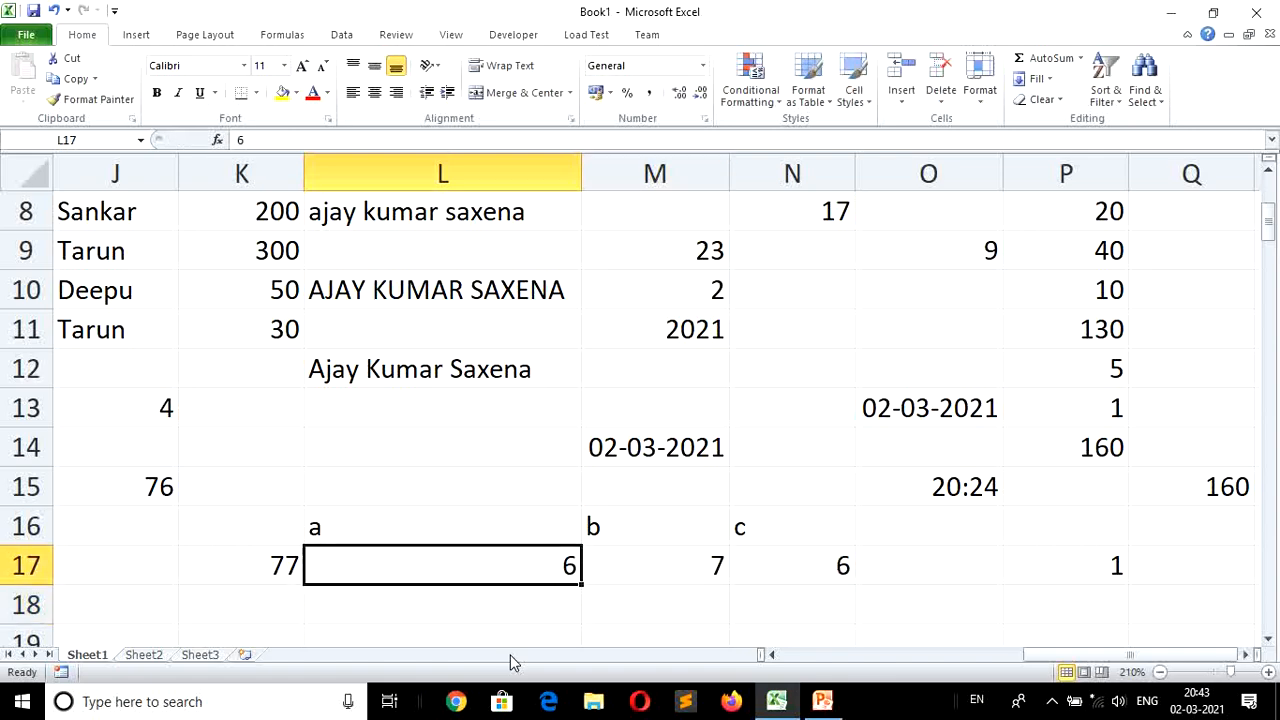
text(7)
key(Return)
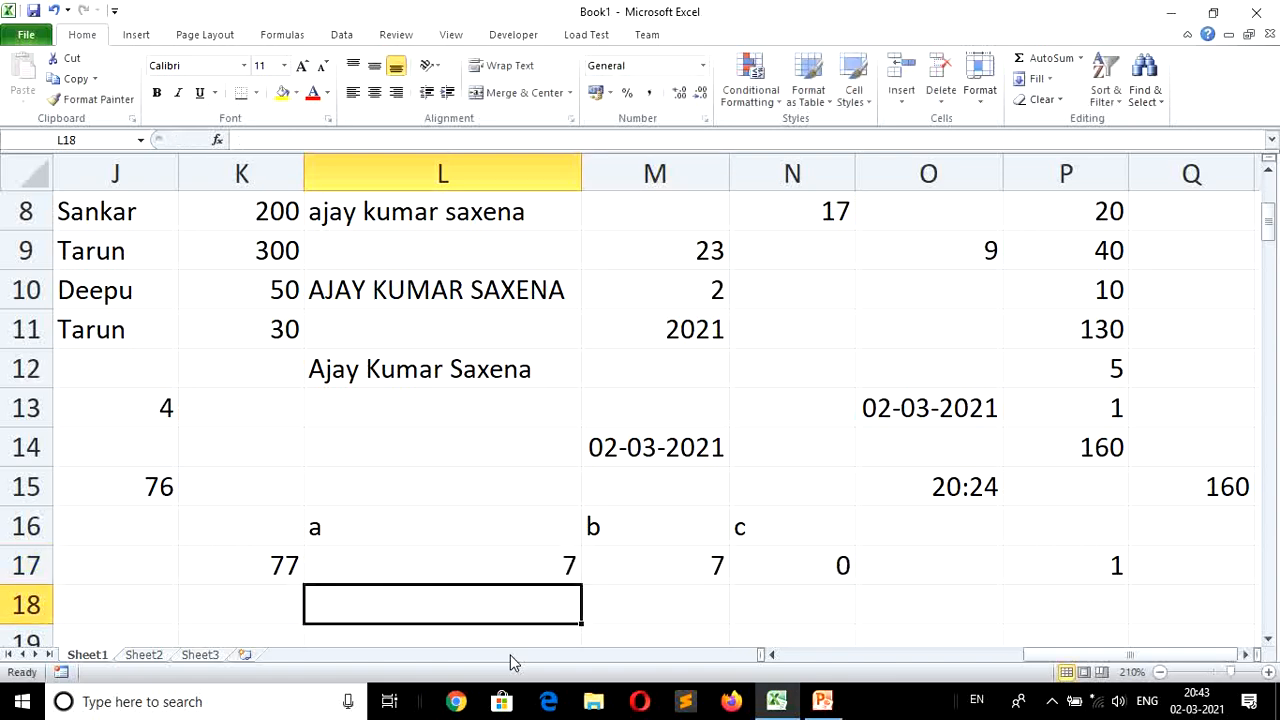
key(Up)
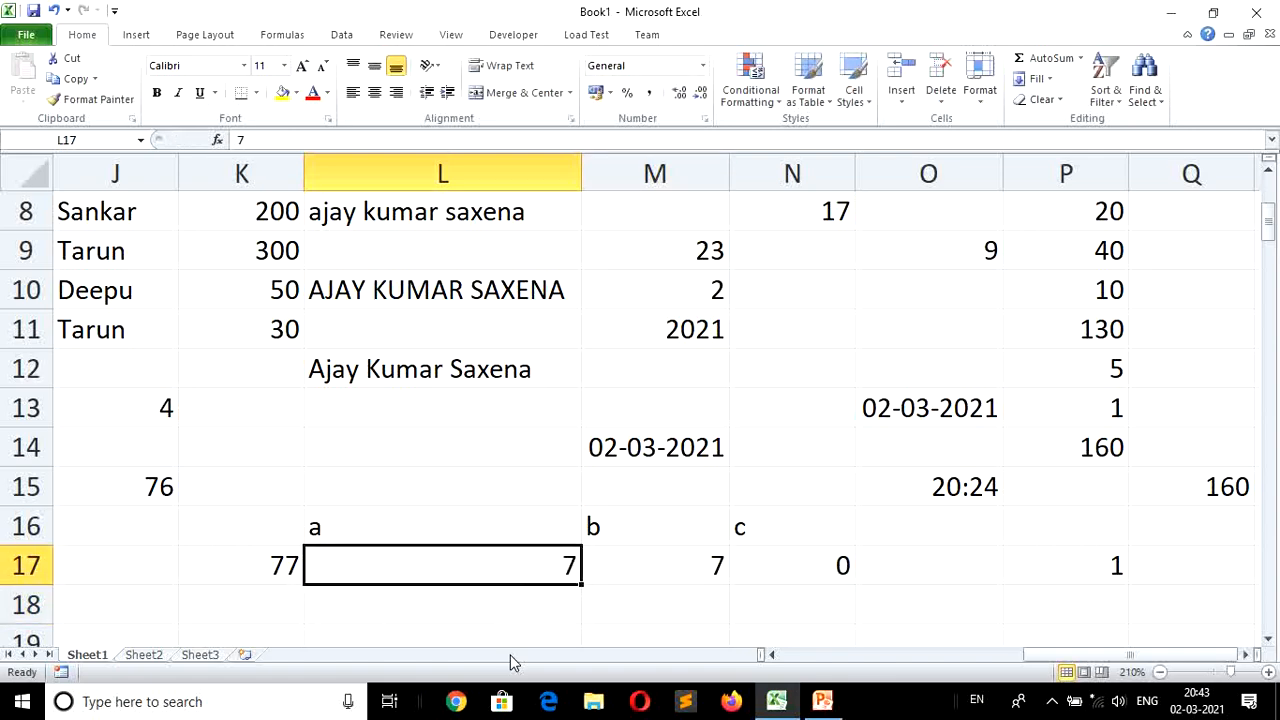
text(1)
key(Return)
Review the function list and its syntax entries from LEN down to OR.
key(Down)
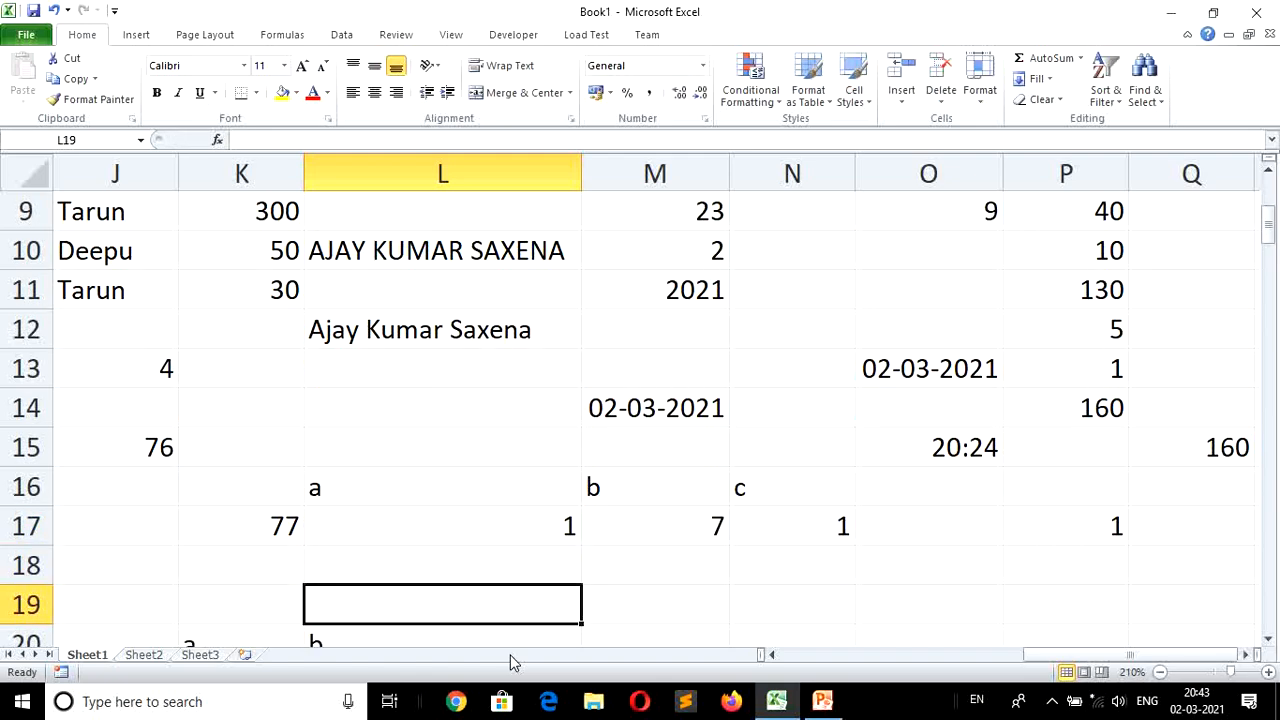
key(Down)
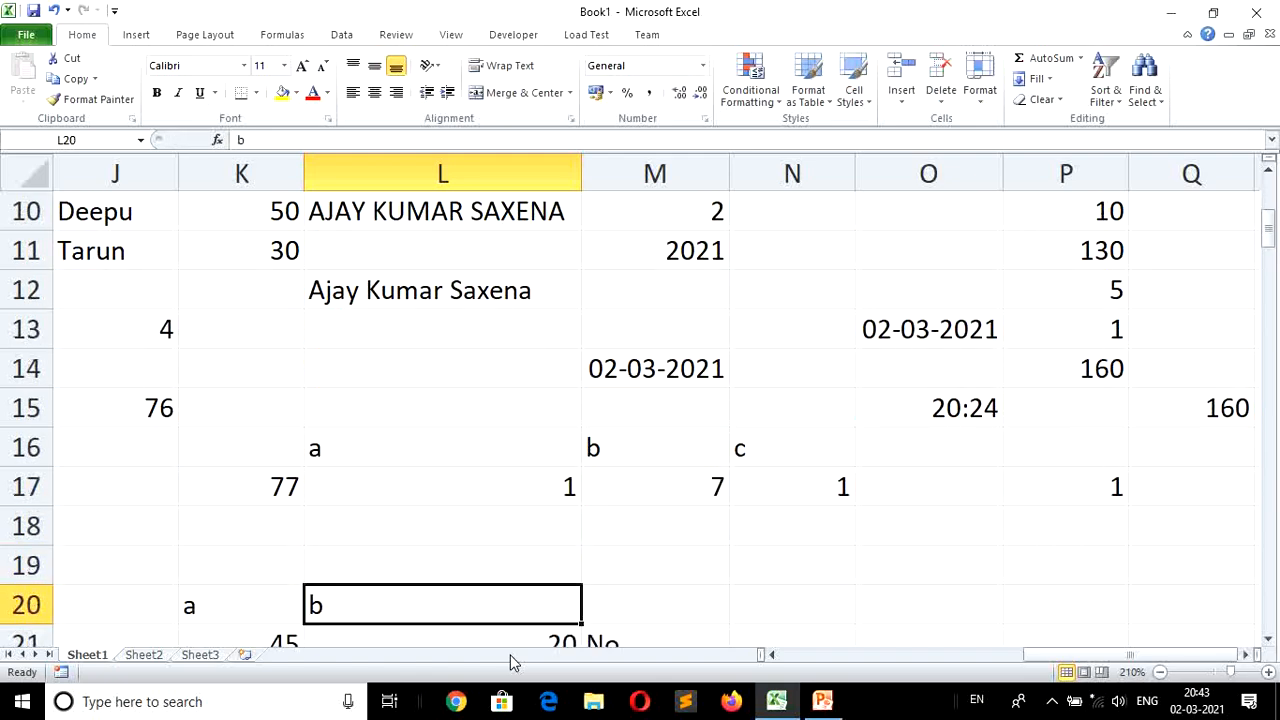
key(Left)
key(Left)
key(Left)
key(Left)
key(Left)
key(Left)
key(Left)
key(Left)
key(Left)
key(Left)
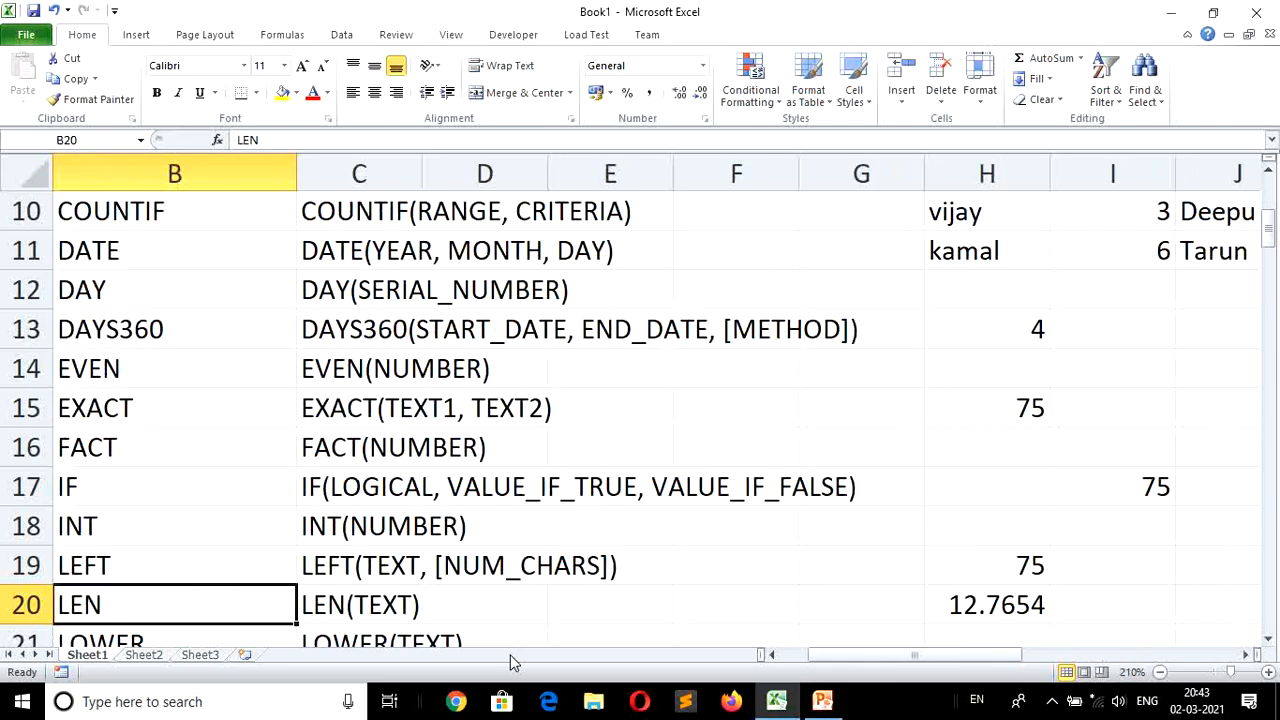
key(Down)
key(Down)
key(Left)
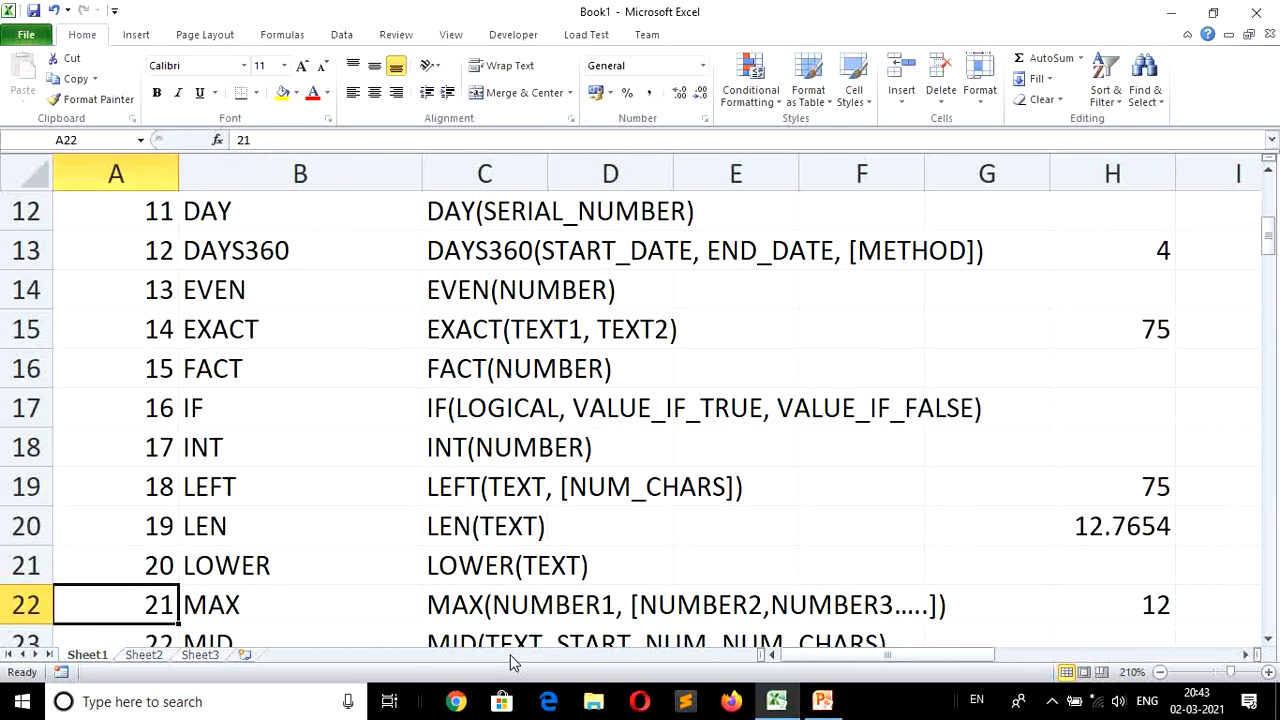
key(Down)
key(Down)
key(Down)
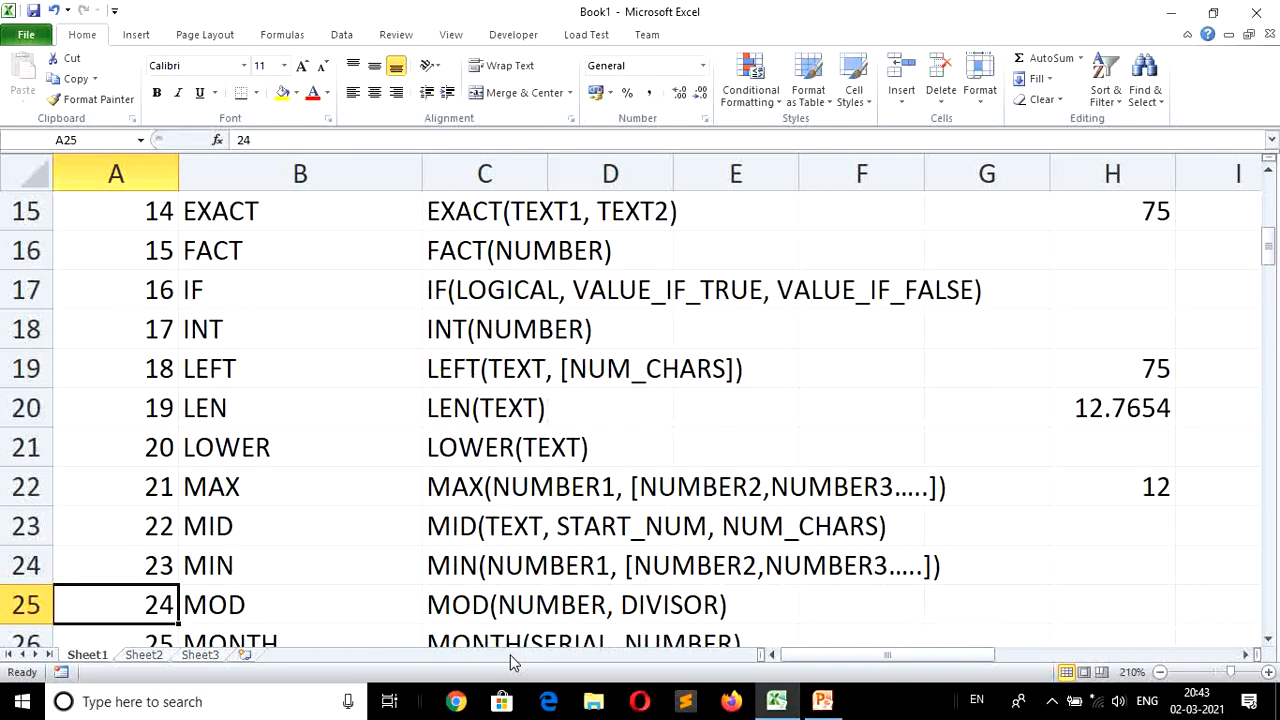
key(Down)
key(Down)
key(Down)
key(Down)
key(Down)
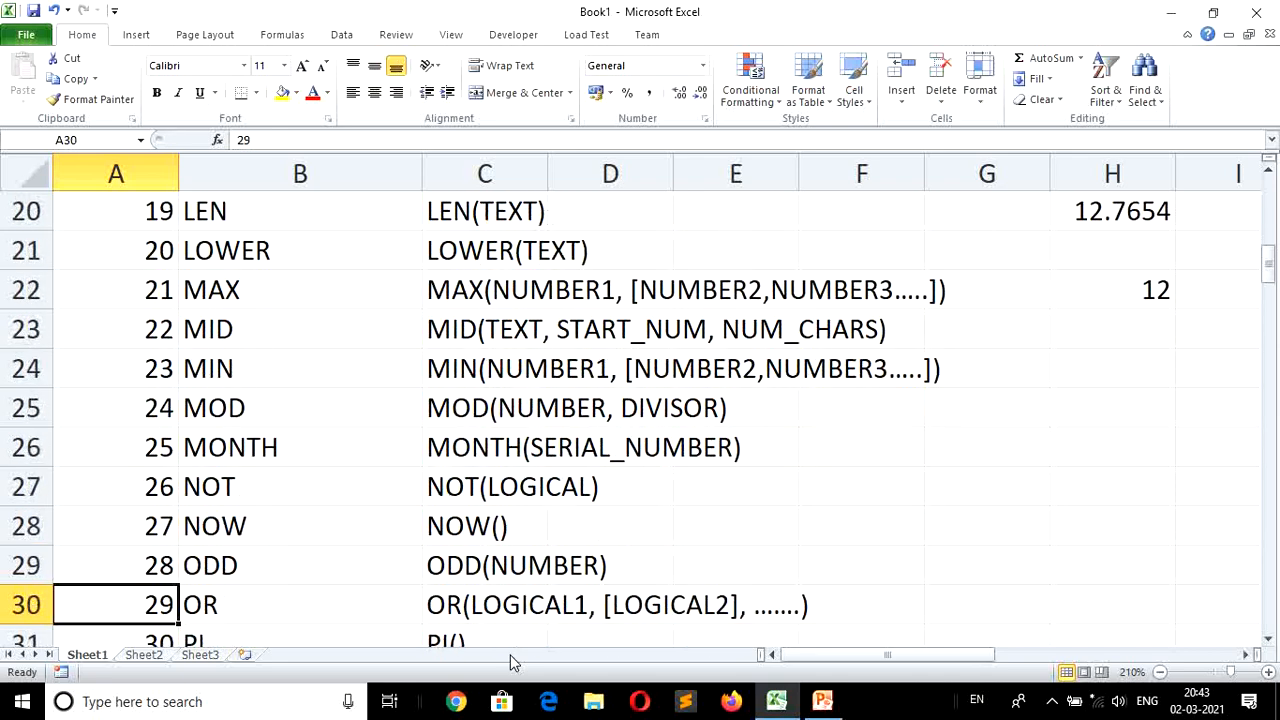
Enter the current date in G28, beside the NOW row, with a TODAY() formula.
key(Right)
key(Right)
key(Right)
key(Right)
key(Right)
key(Right)
key(Up)
key(Up)
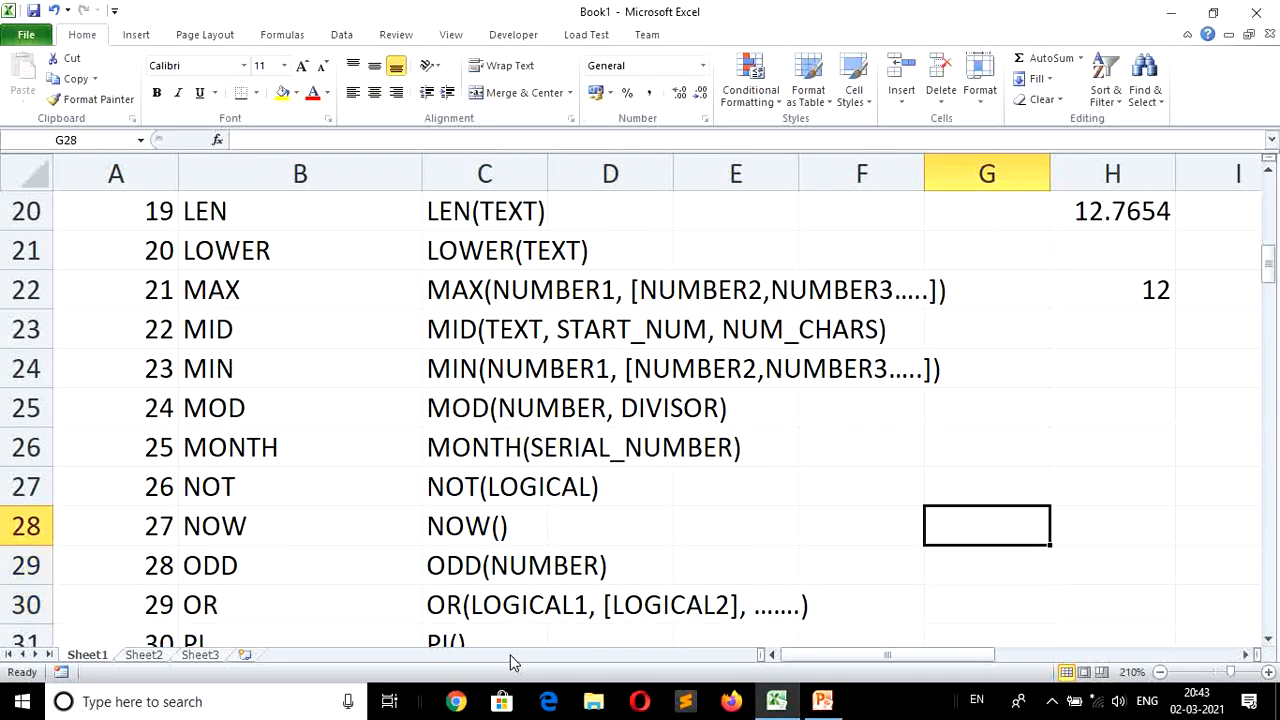
text(=t)
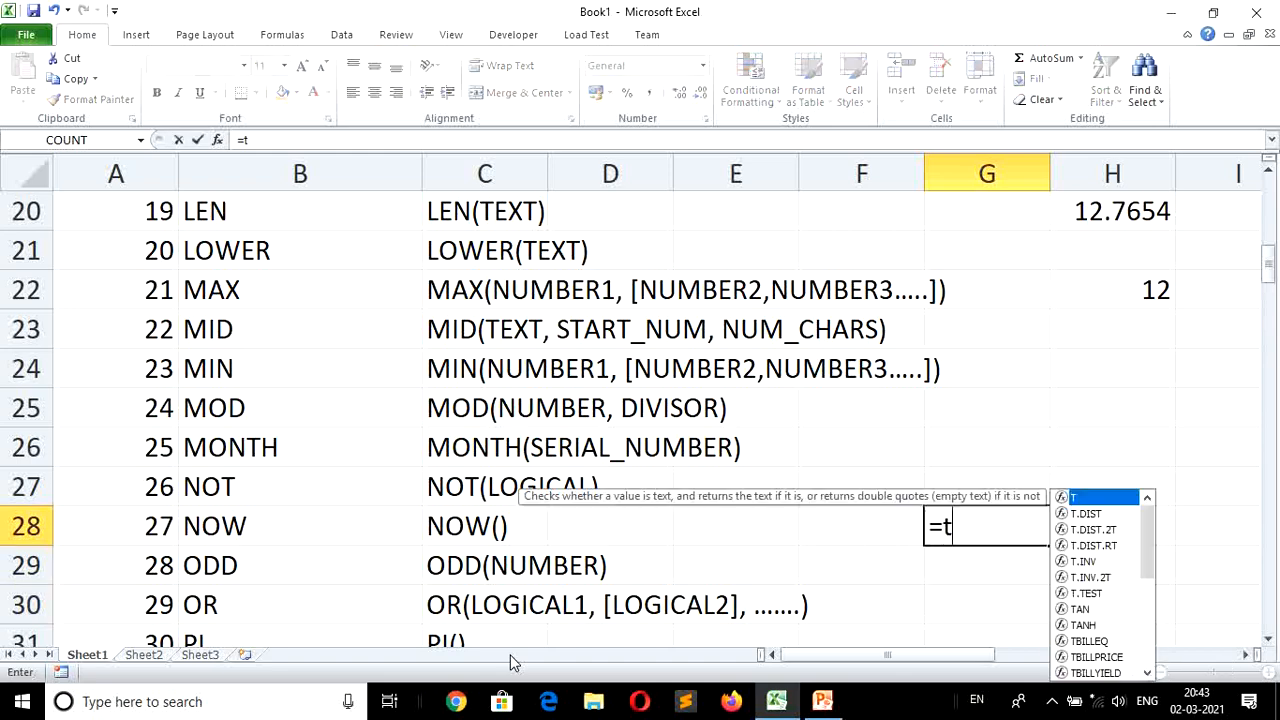
text(oday())
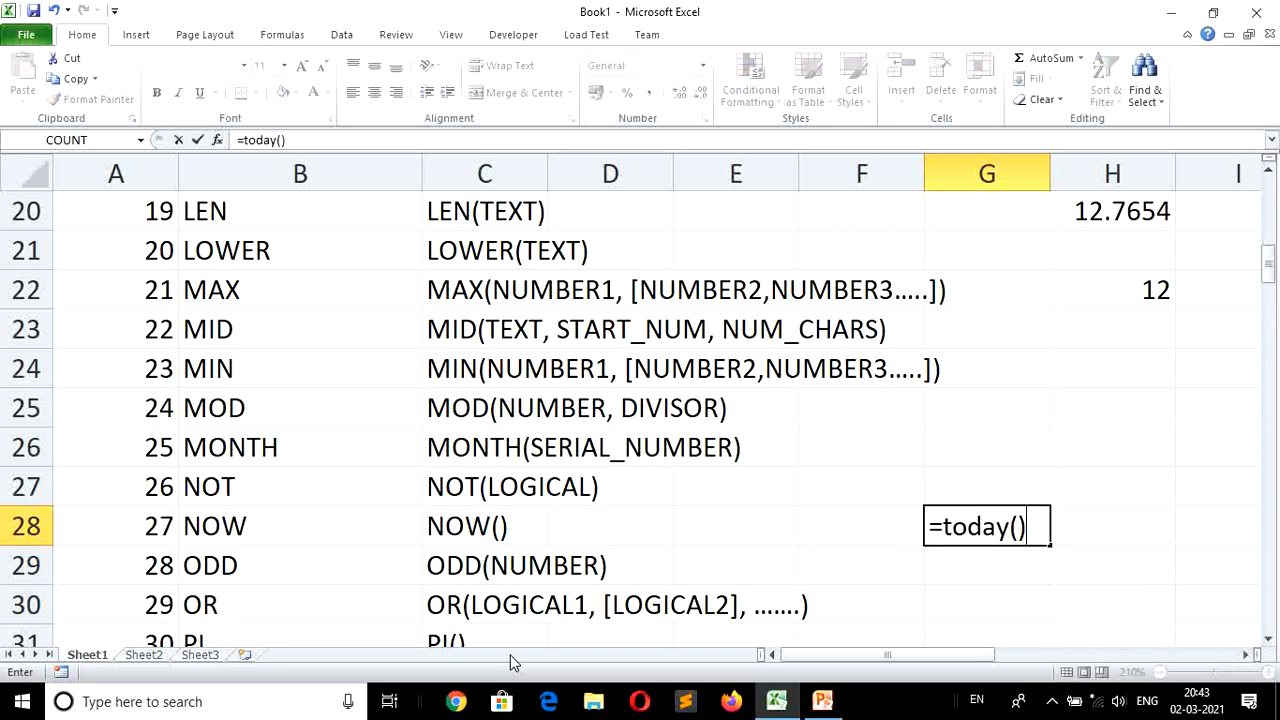
key(Return)
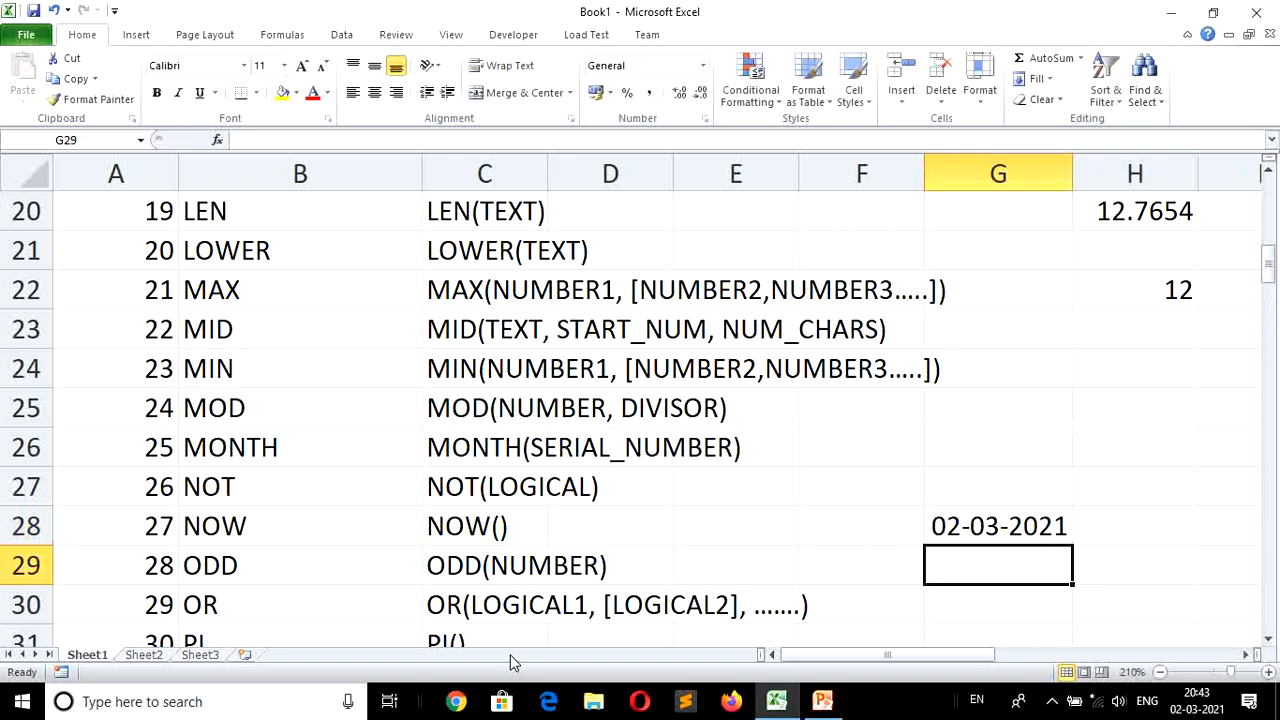
Enter the current date and time in G29 with a NOW() formula.
text(=)
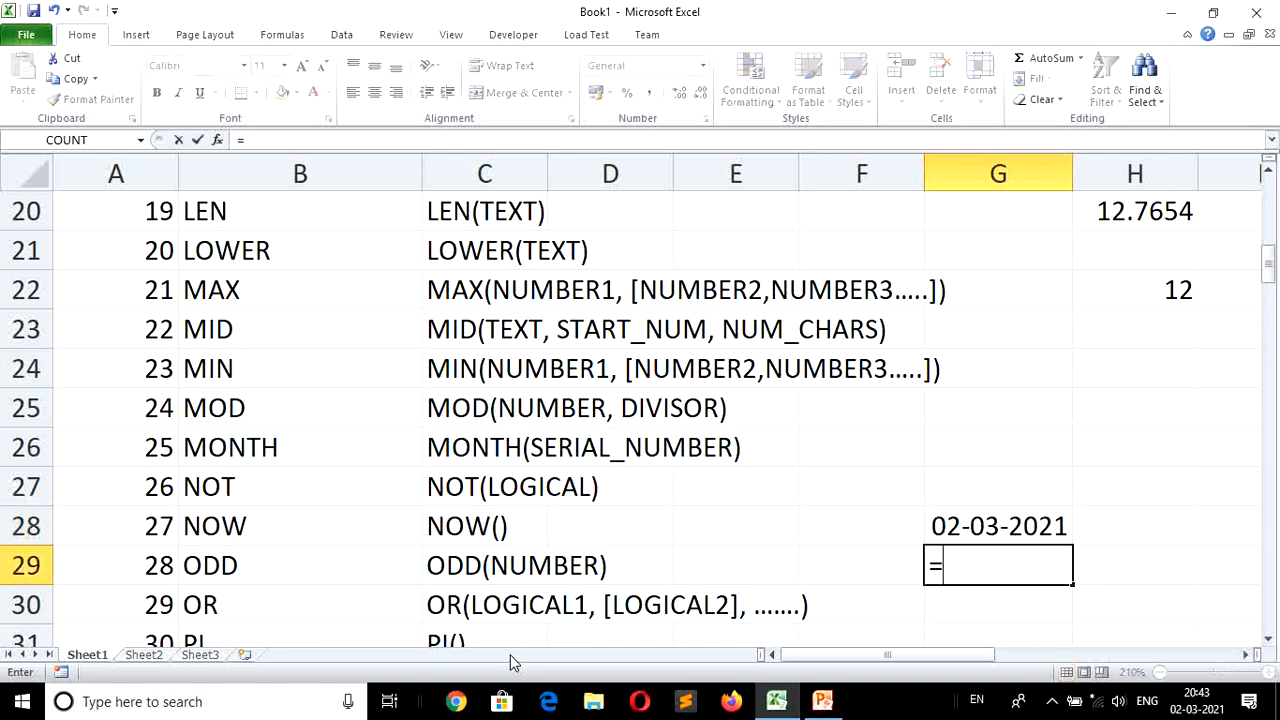
text(now())
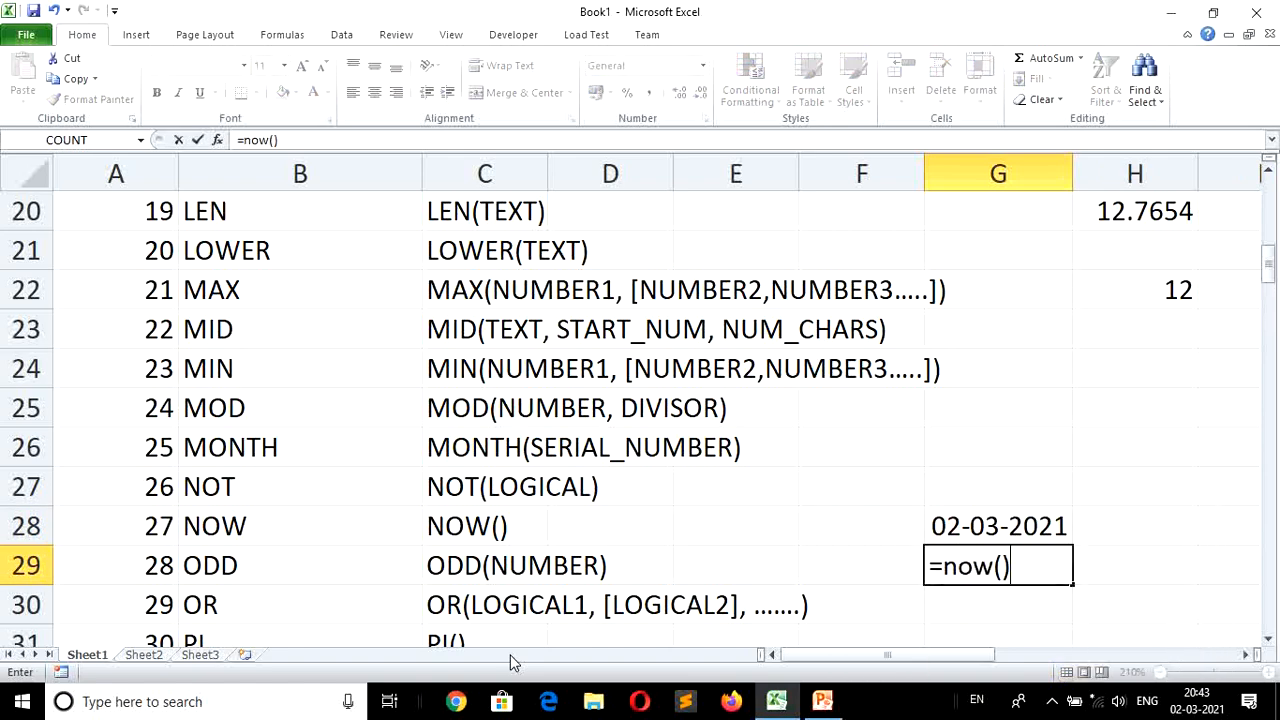
key(Return)
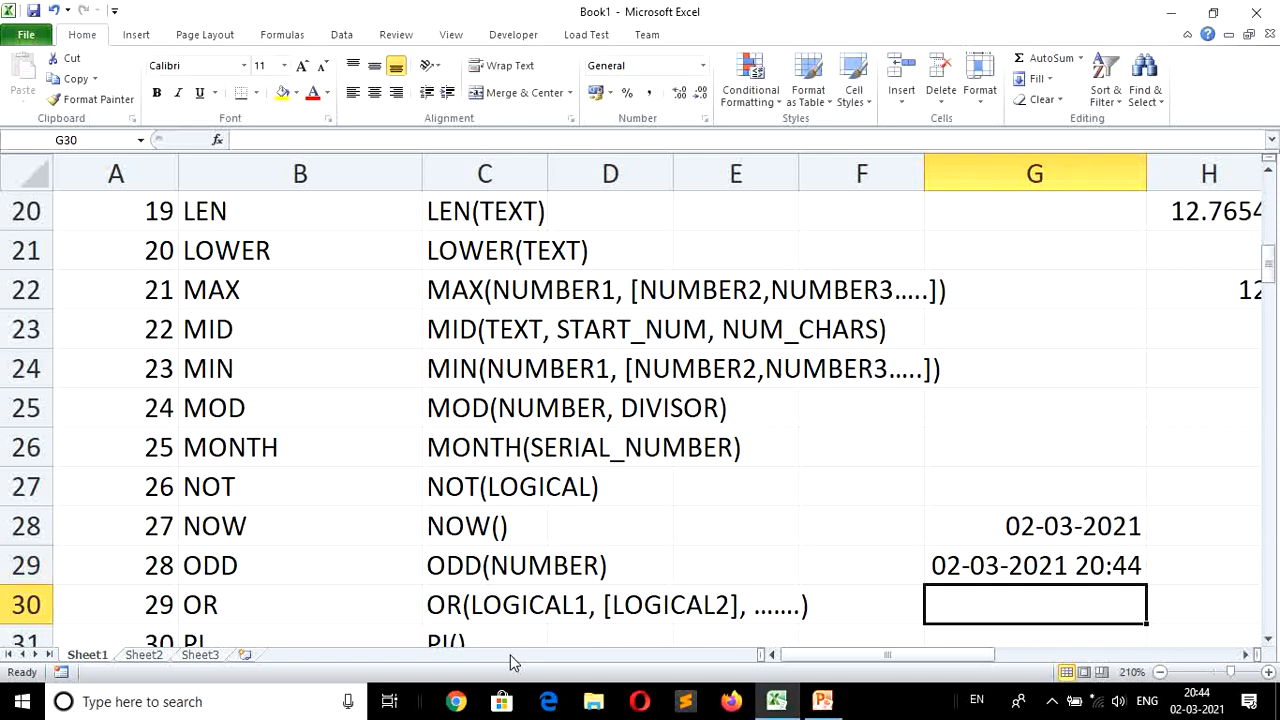
Return the value of pi in G31, beside the PI row, with a PI() formula.
key(Down)
key(Down)
key(Down)
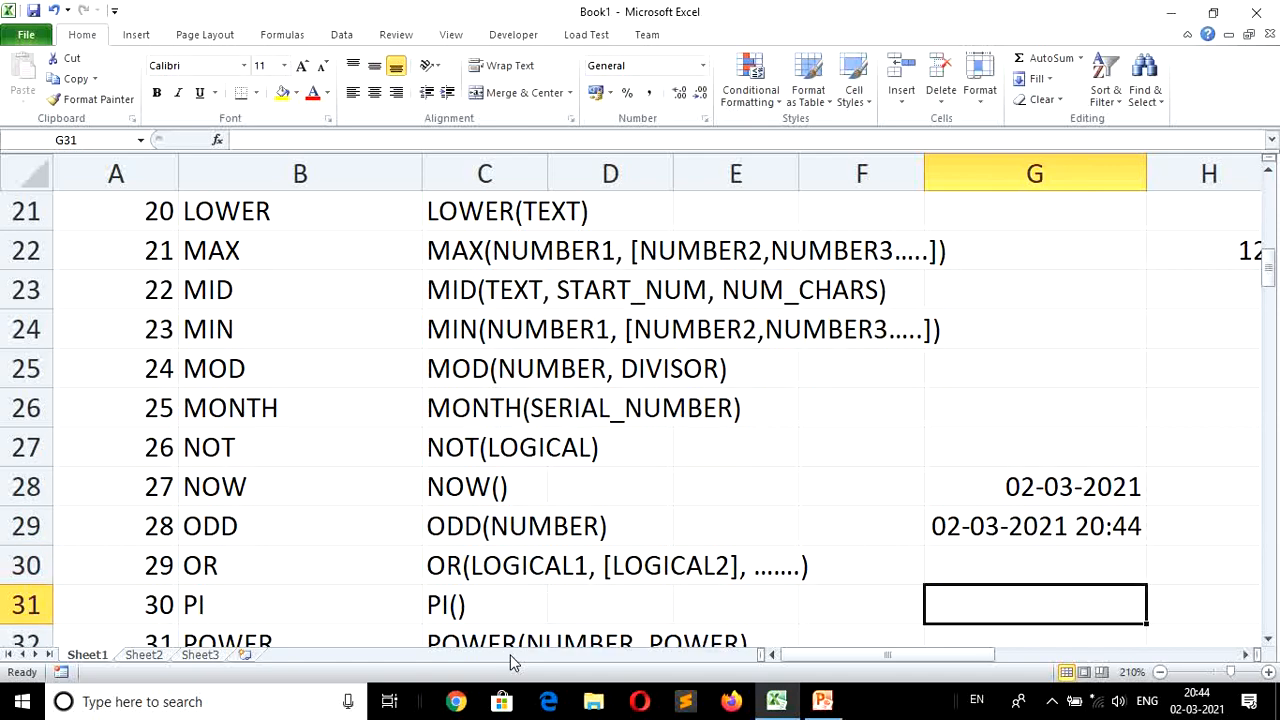
key(Up)
key(Up)
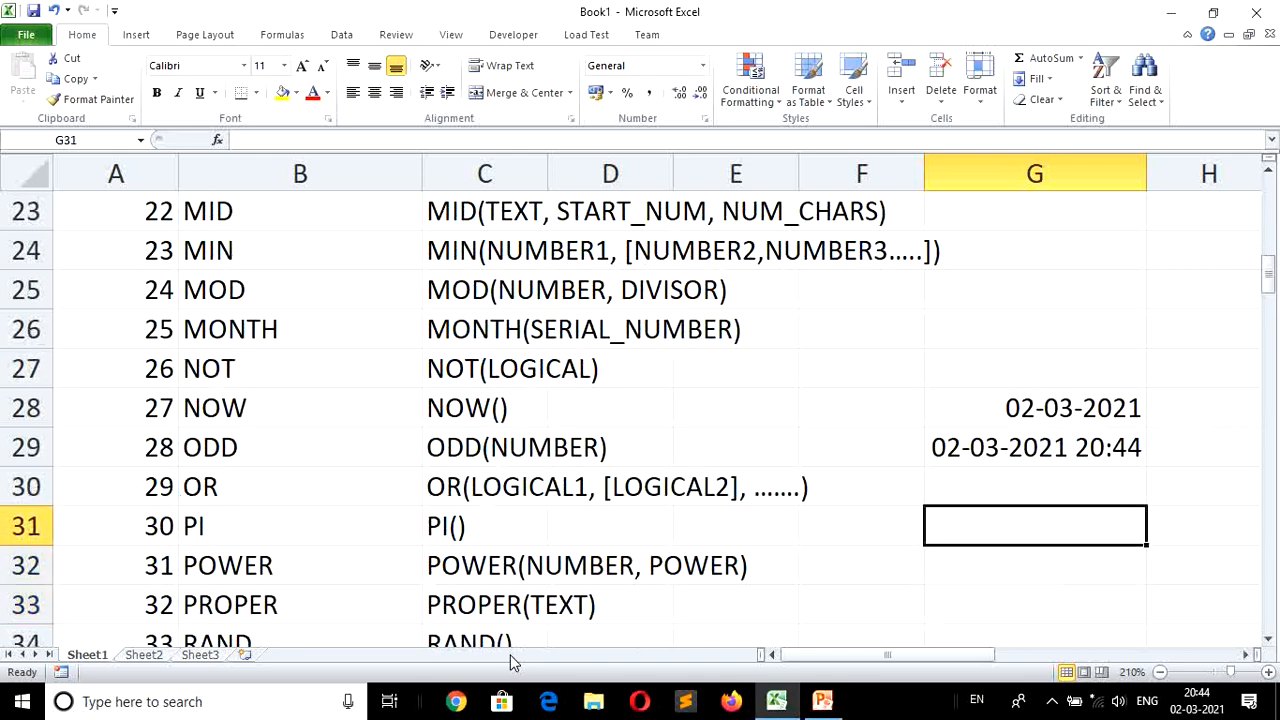
text(=pi)
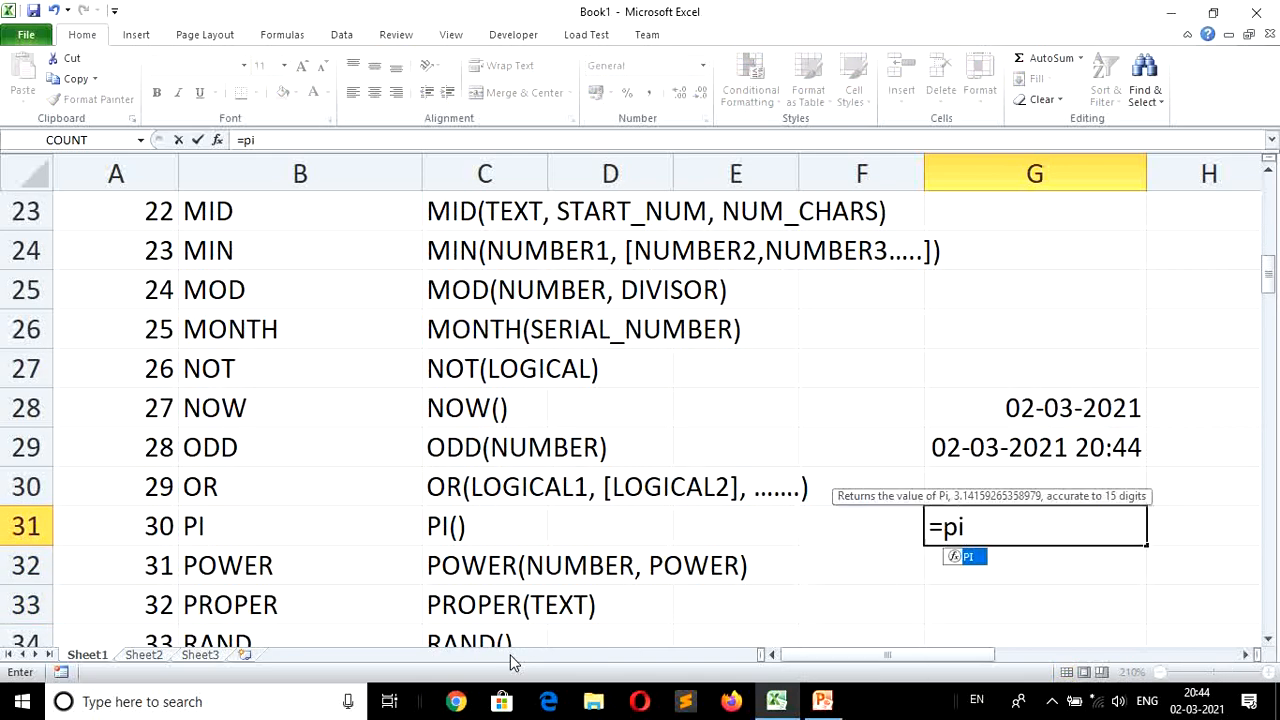
text(())
key(Return)
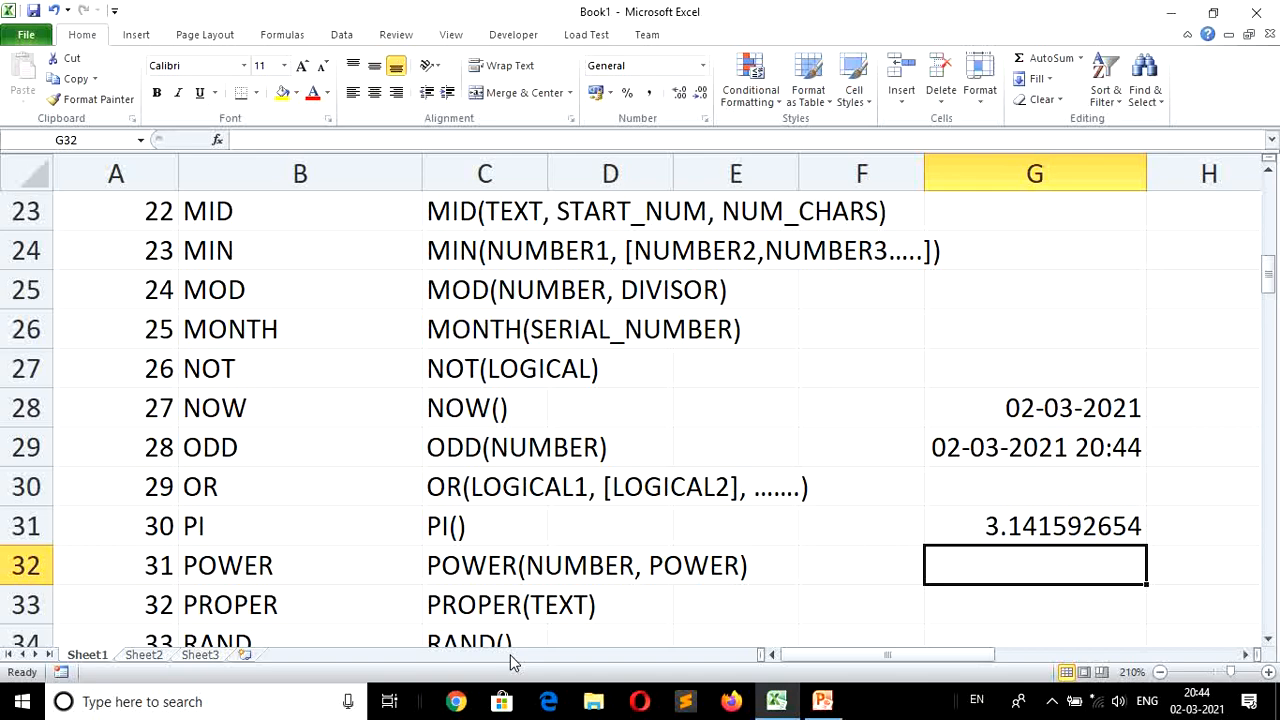
Enter the headings a and b in F33 and G33, with 2 and 5 beneath them in F34 and G34.
key(Down)
key(Left)
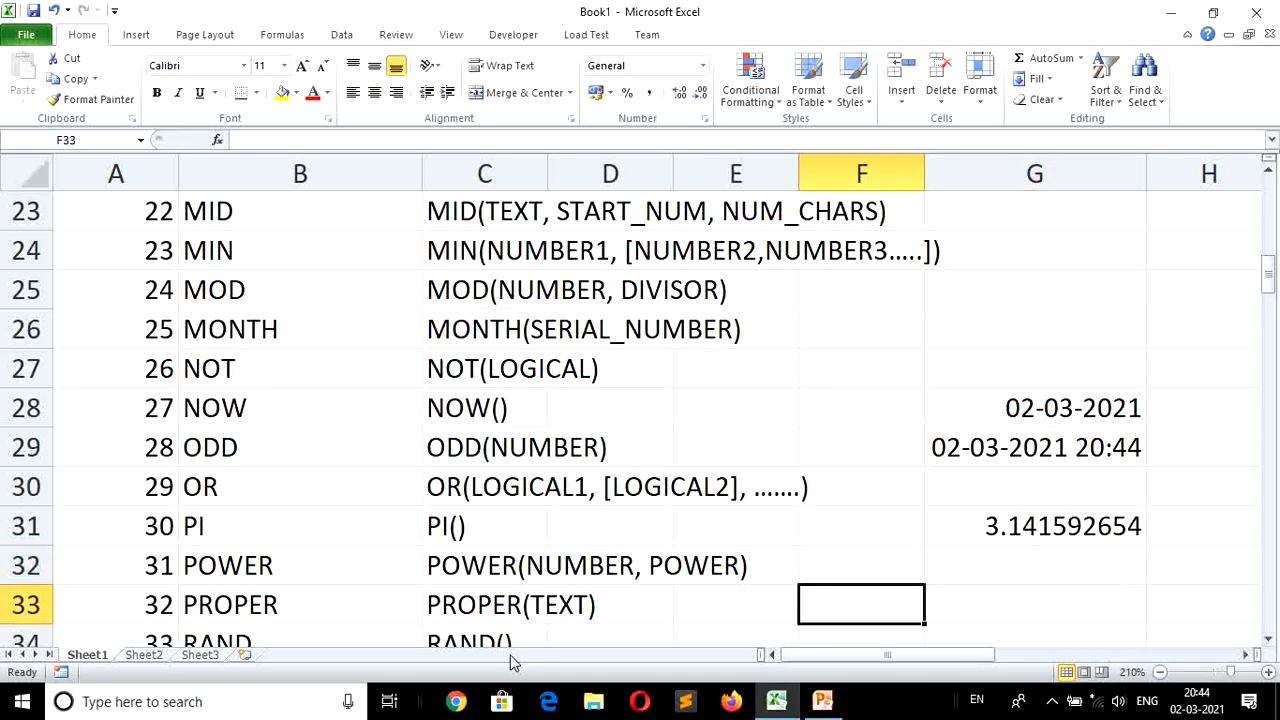
text(a)
key(Tab)
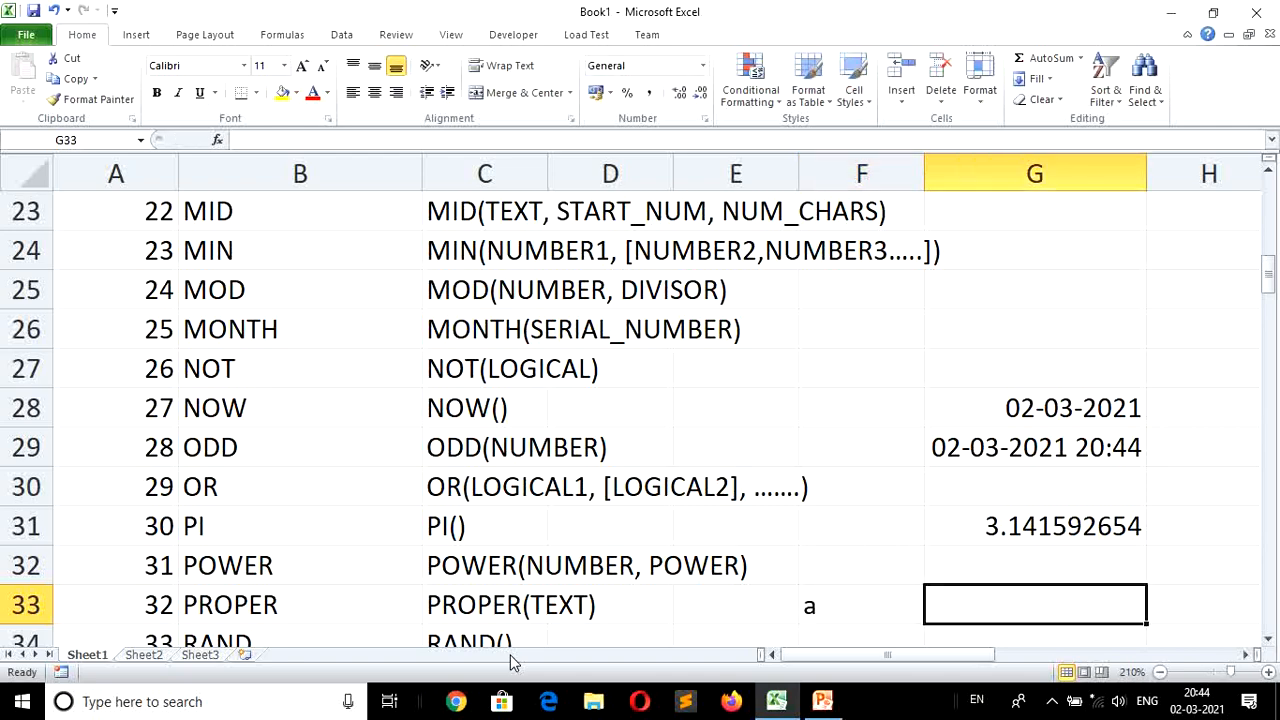
text(b)
key(Return)
text(2)
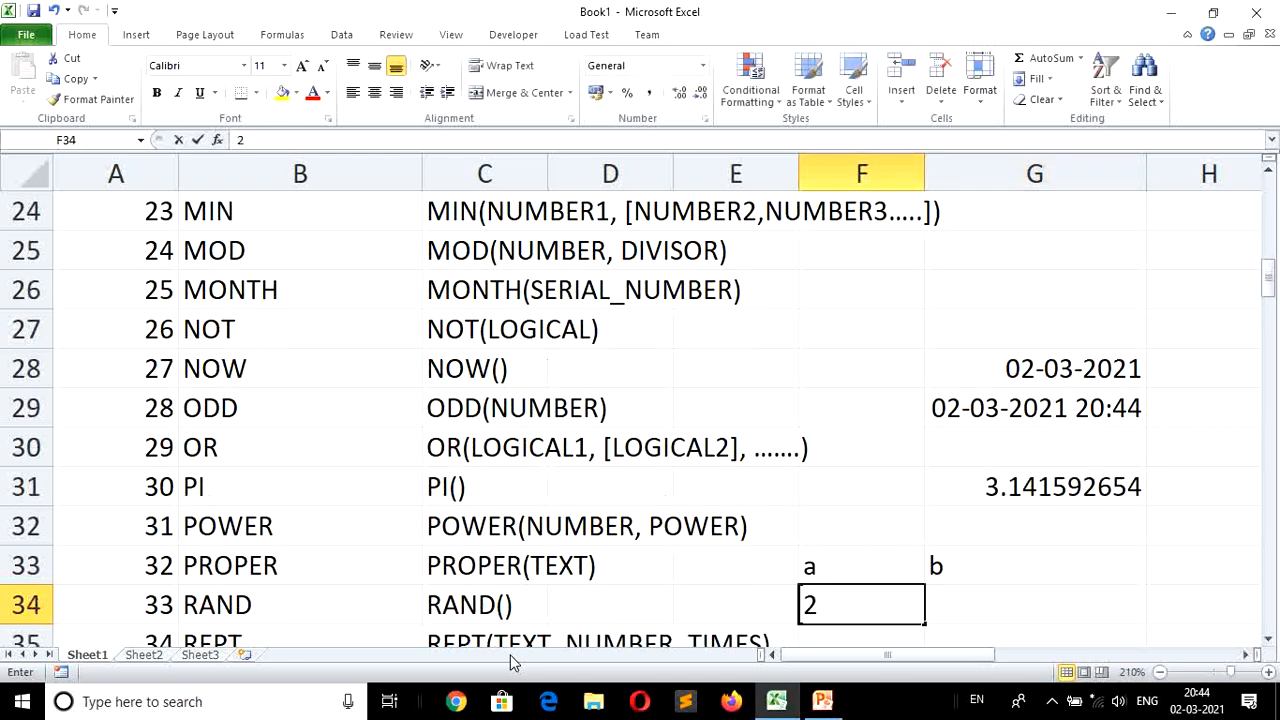
key(Tab)
text(5)
key(Tab)
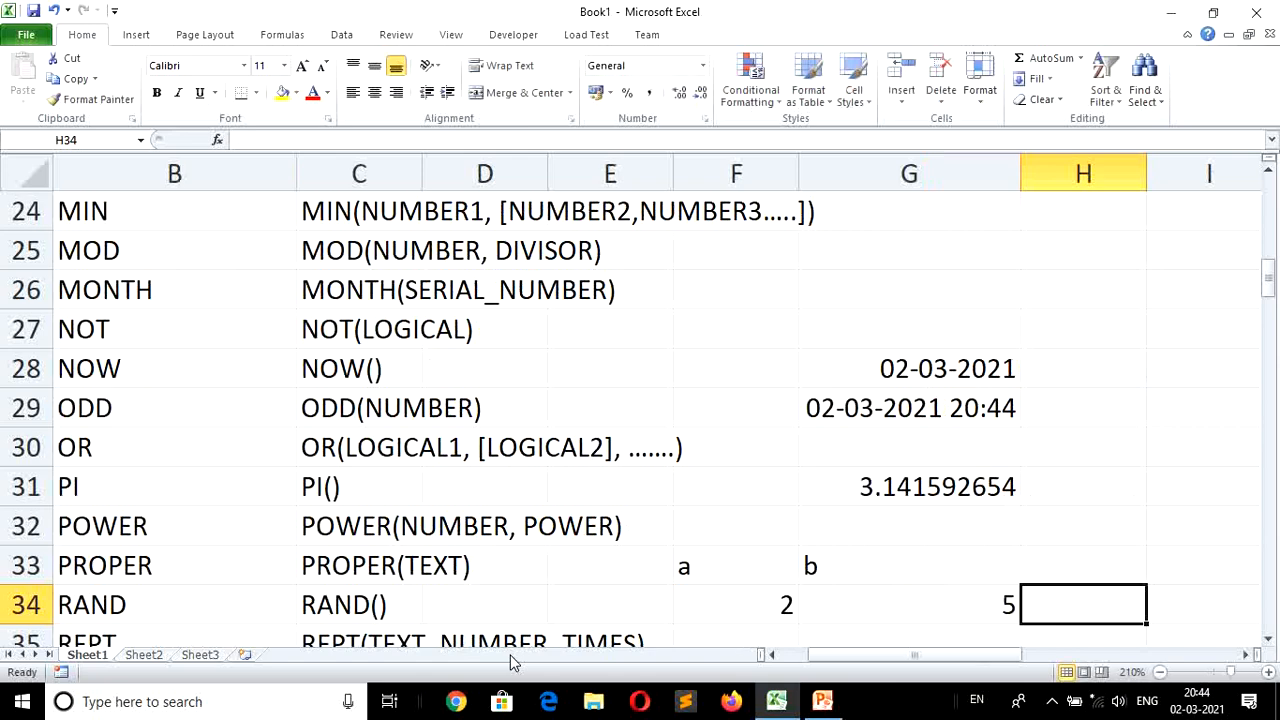
Calculate F34 raised to the power of G34 in H34 using the ^ operator.
text(=)
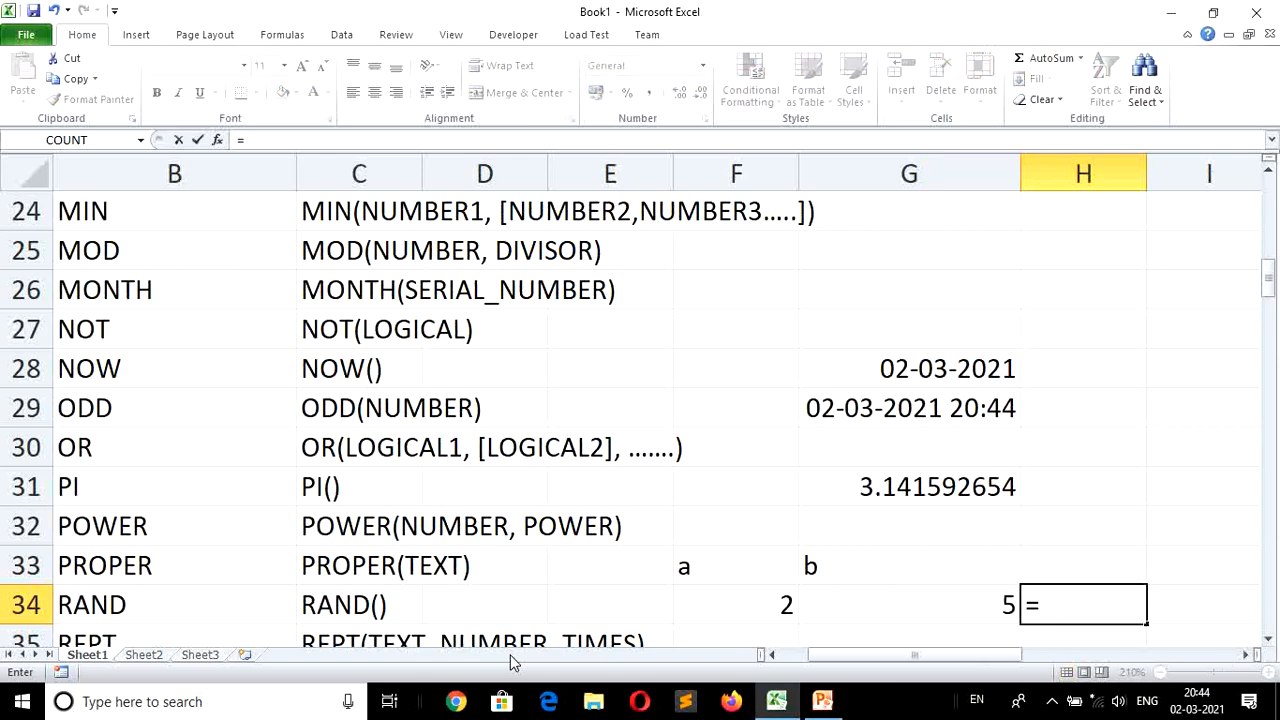
key(Left)
key(Left)
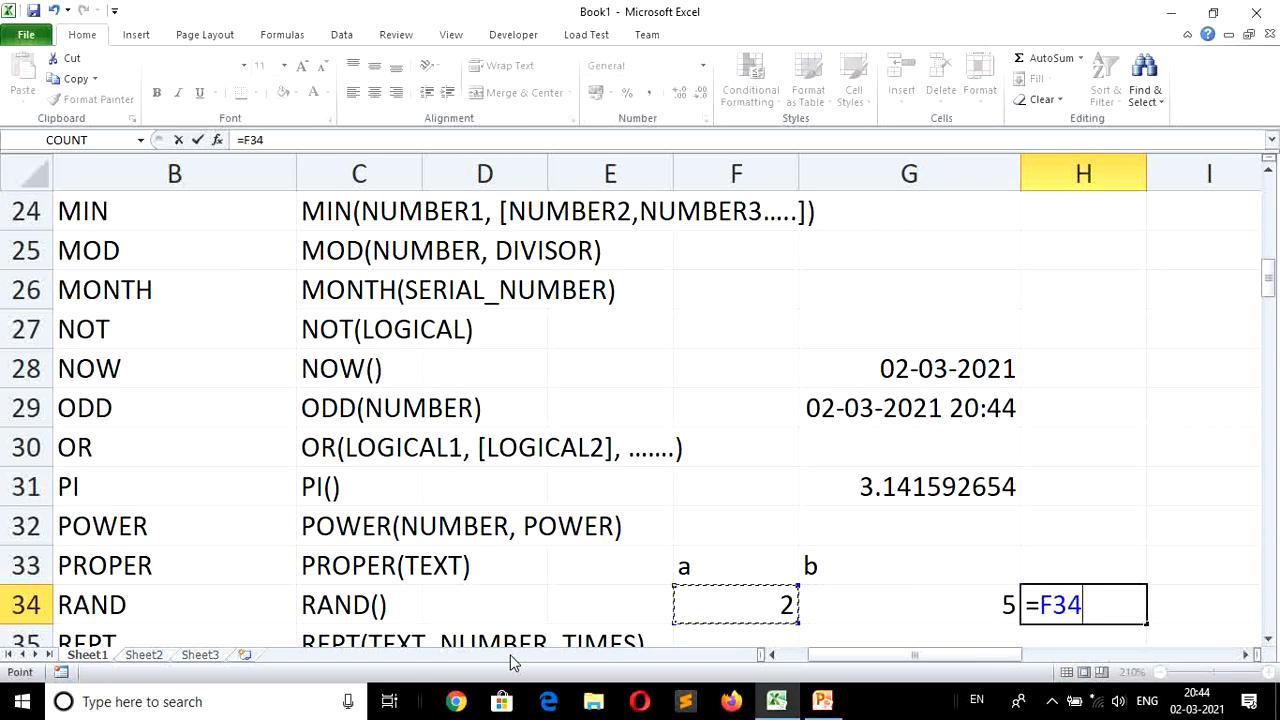
text(^)
key(Left)
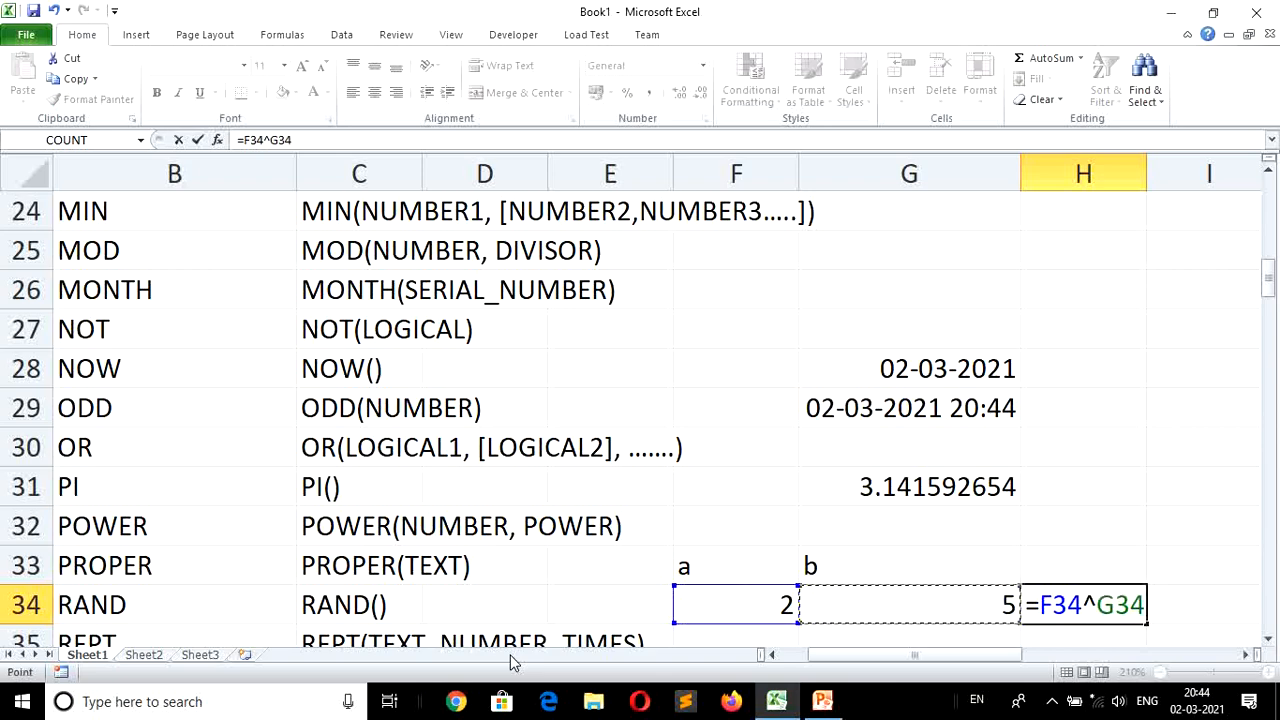
key(Return)
Calculate F34 raised to the power of G34 in G36 with a POWER formula.
key(Down)
key(Left)
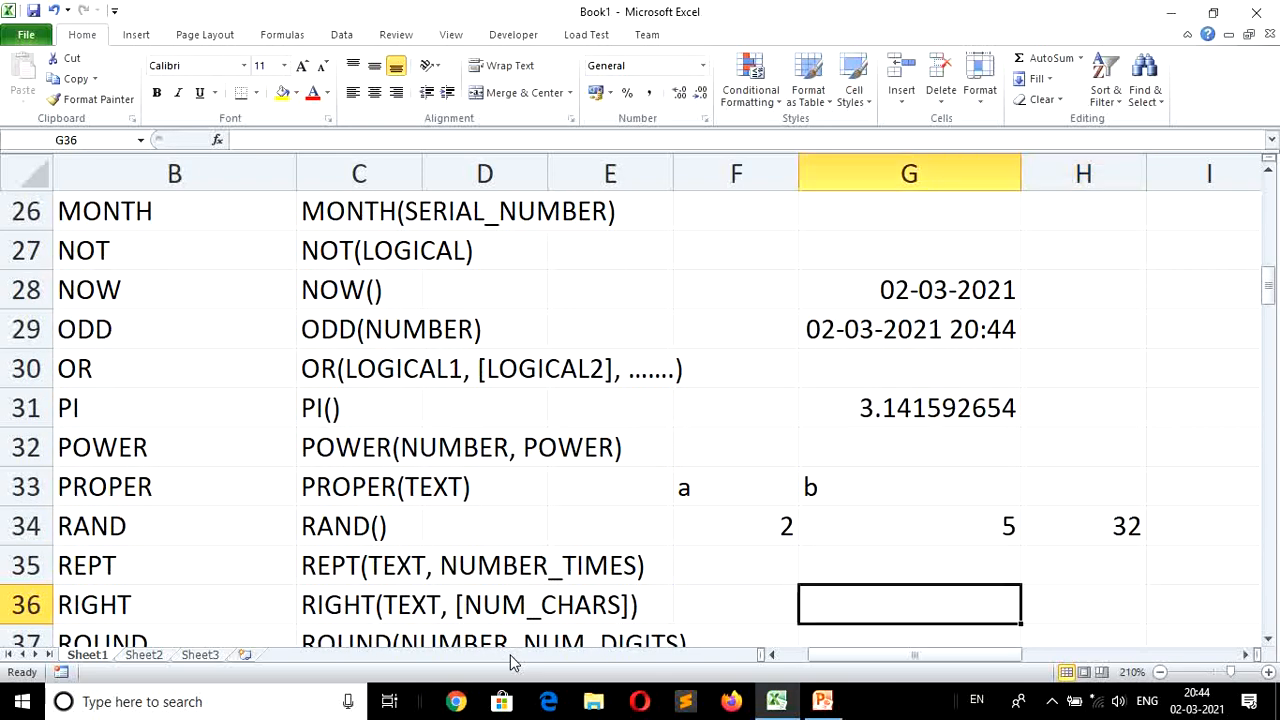
text(=p)
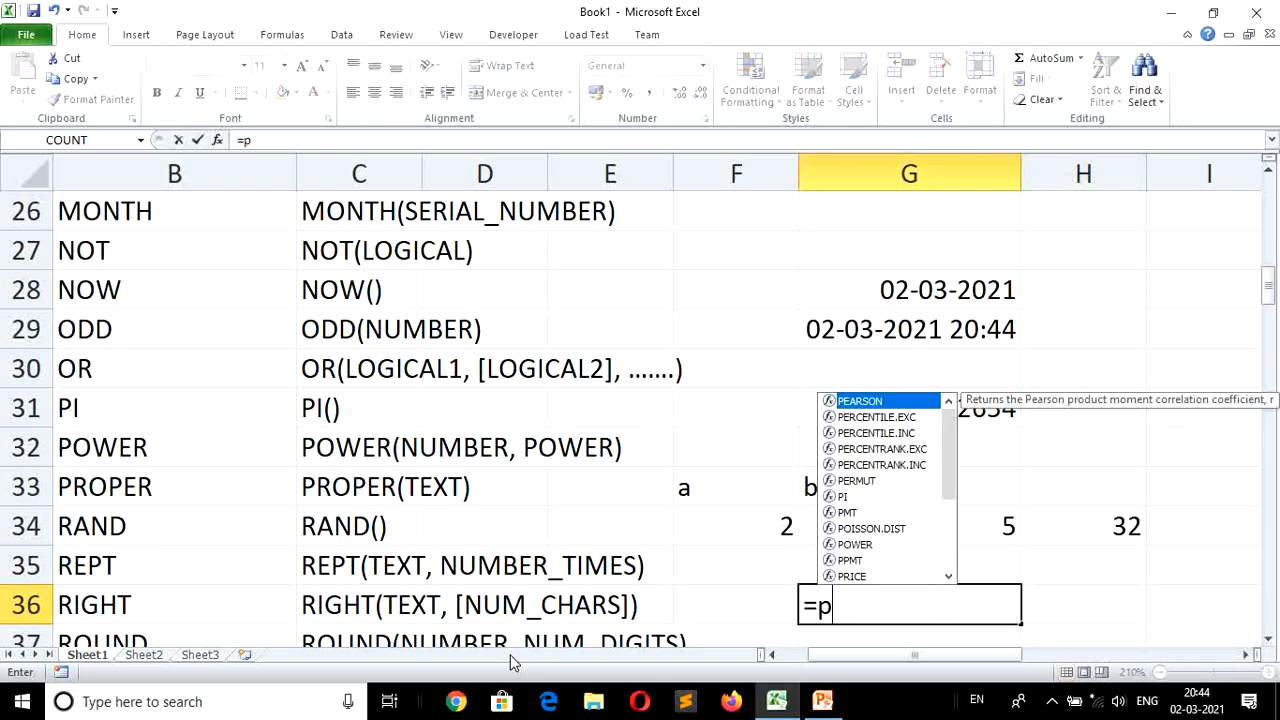
text(ower()
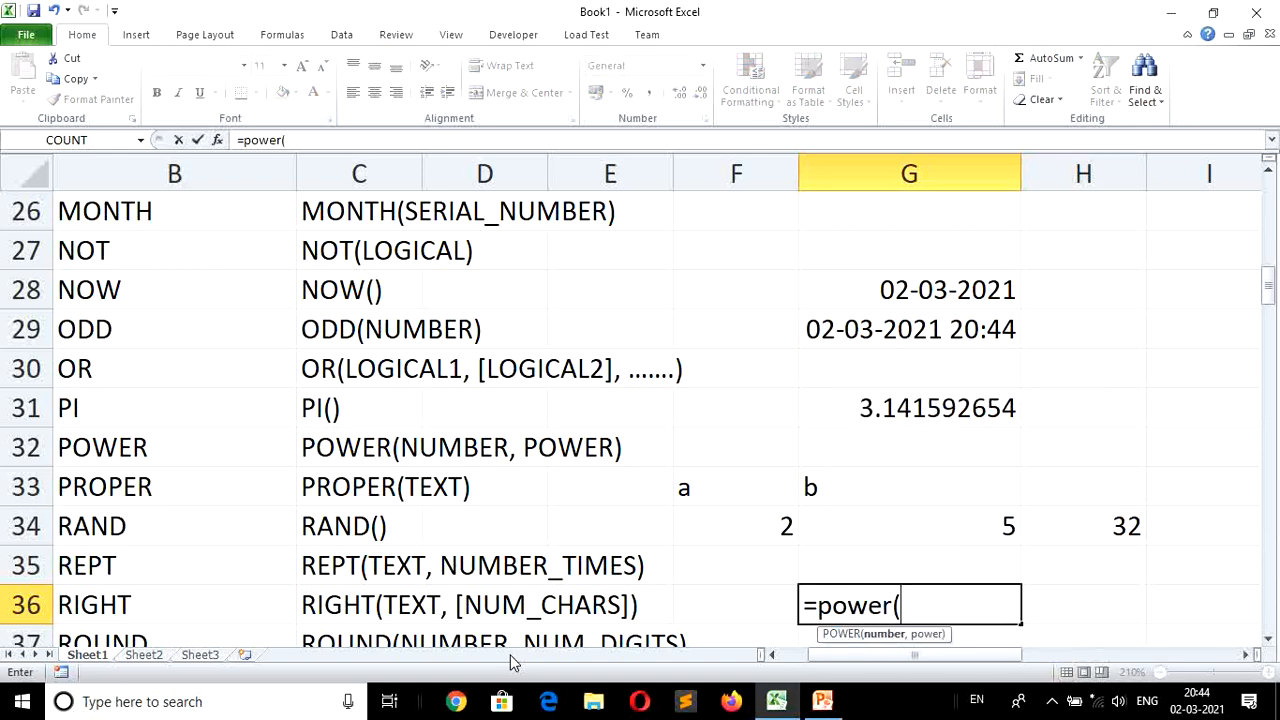
key(Up)
key(Up)
key(Left)
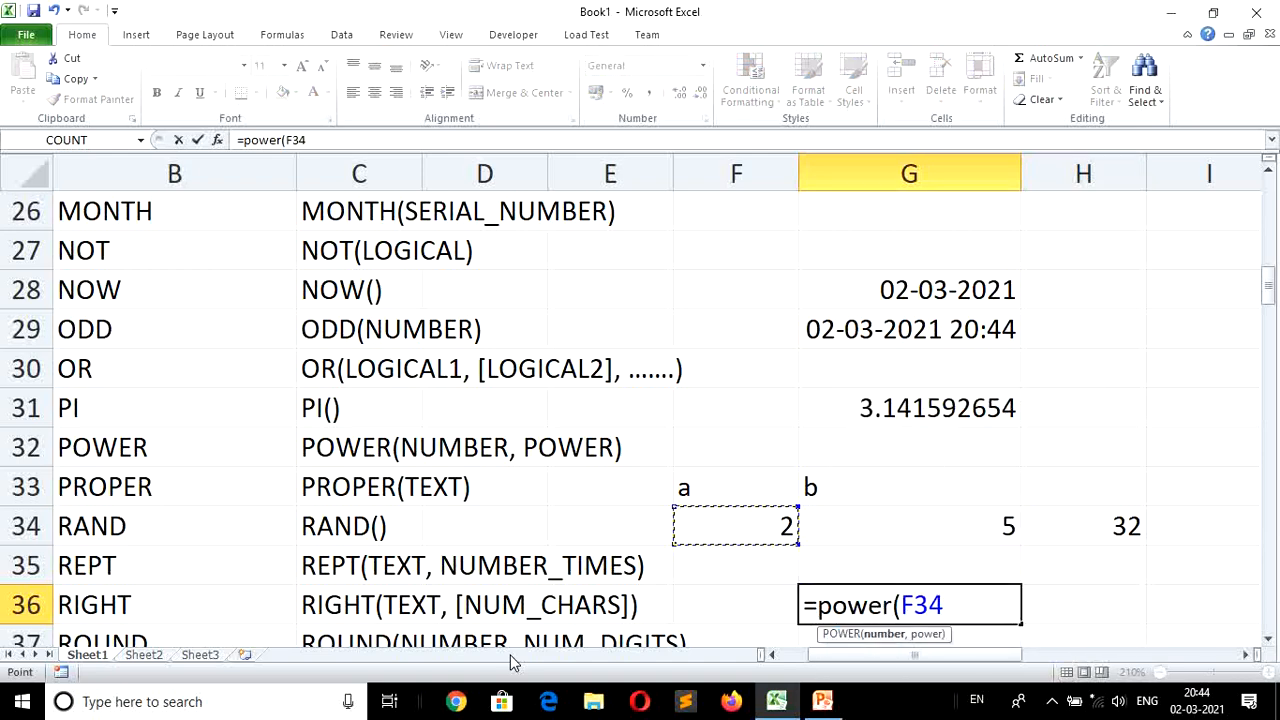
text(,)
key(Up)
key(Up)
key(Return)
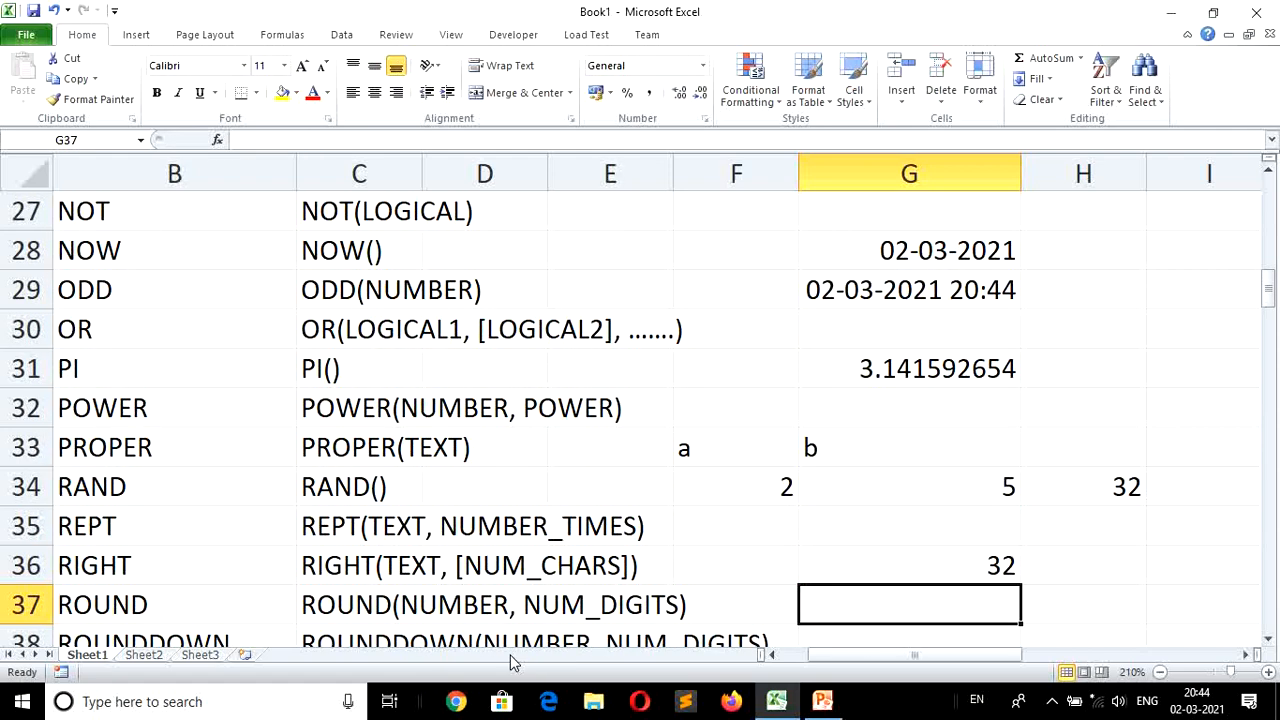
key(Left)
key(Left)
key(Left)
key(Left)
key(Left)
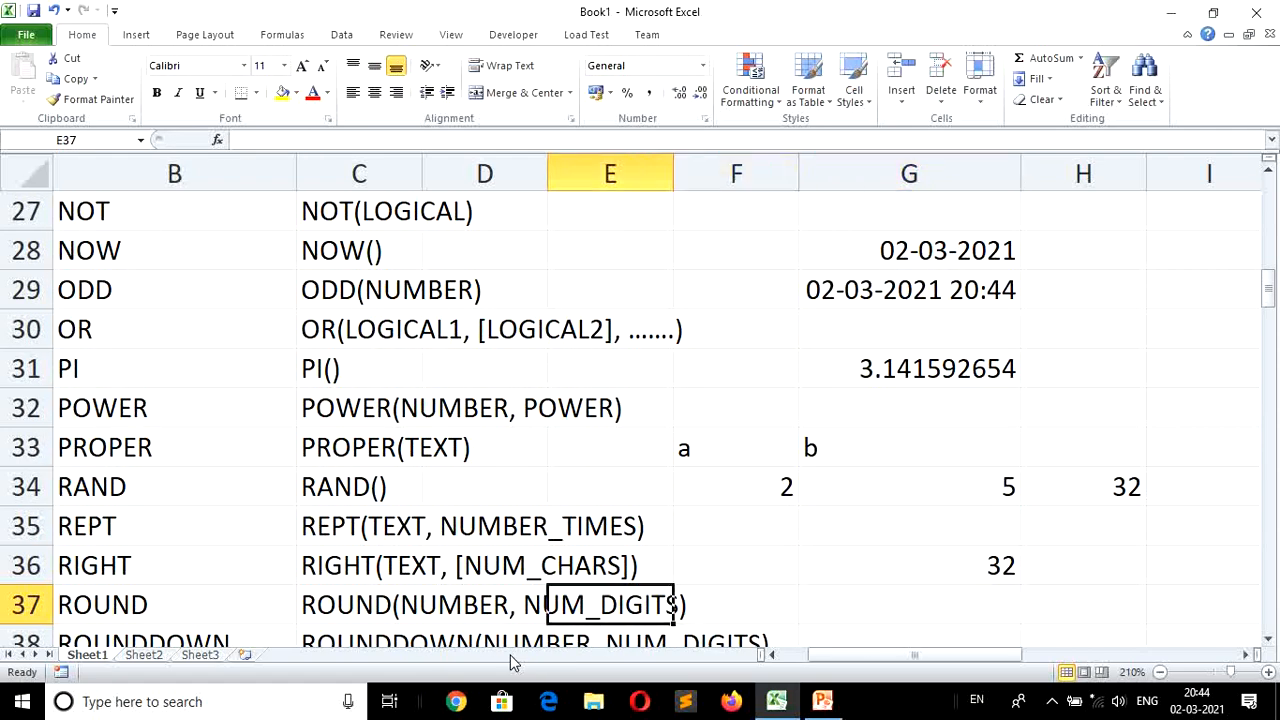
key(Right)
key(Right)
key(Right)
key(Right)
key(Right)
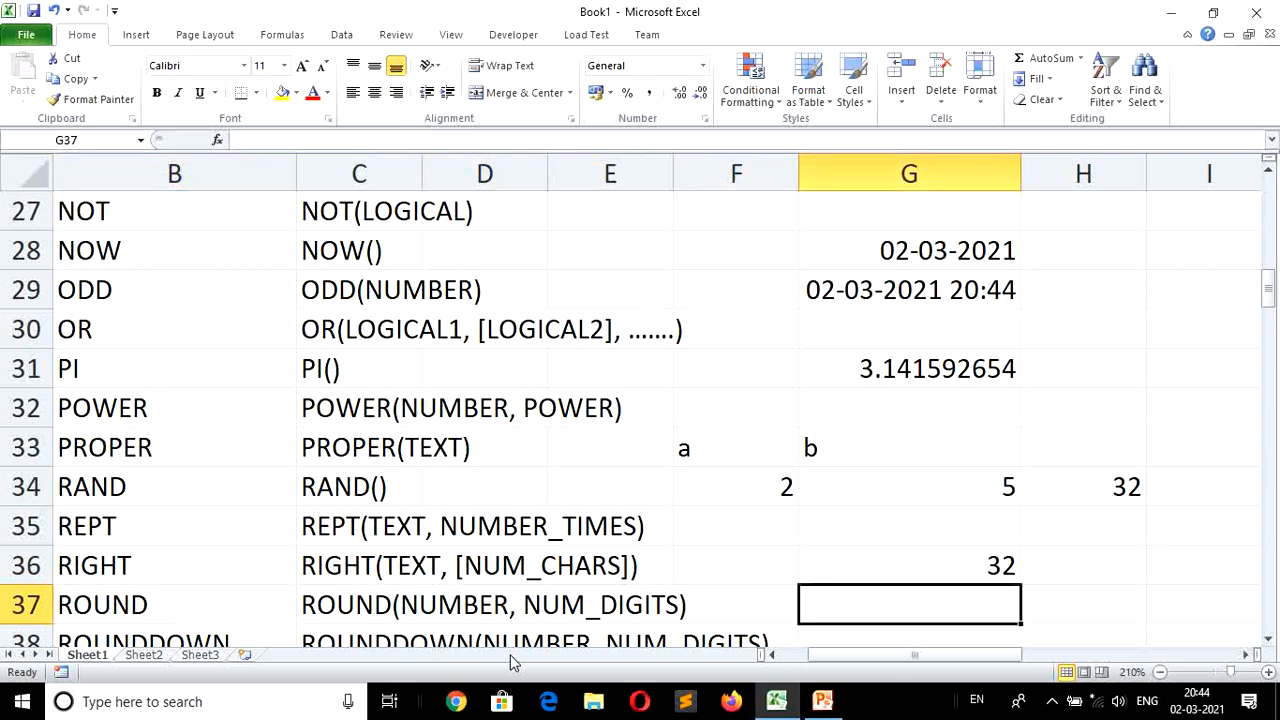
key(Right)
key(Left)
Generate a random number in G37 with a RAND() formula.
text(=ra)
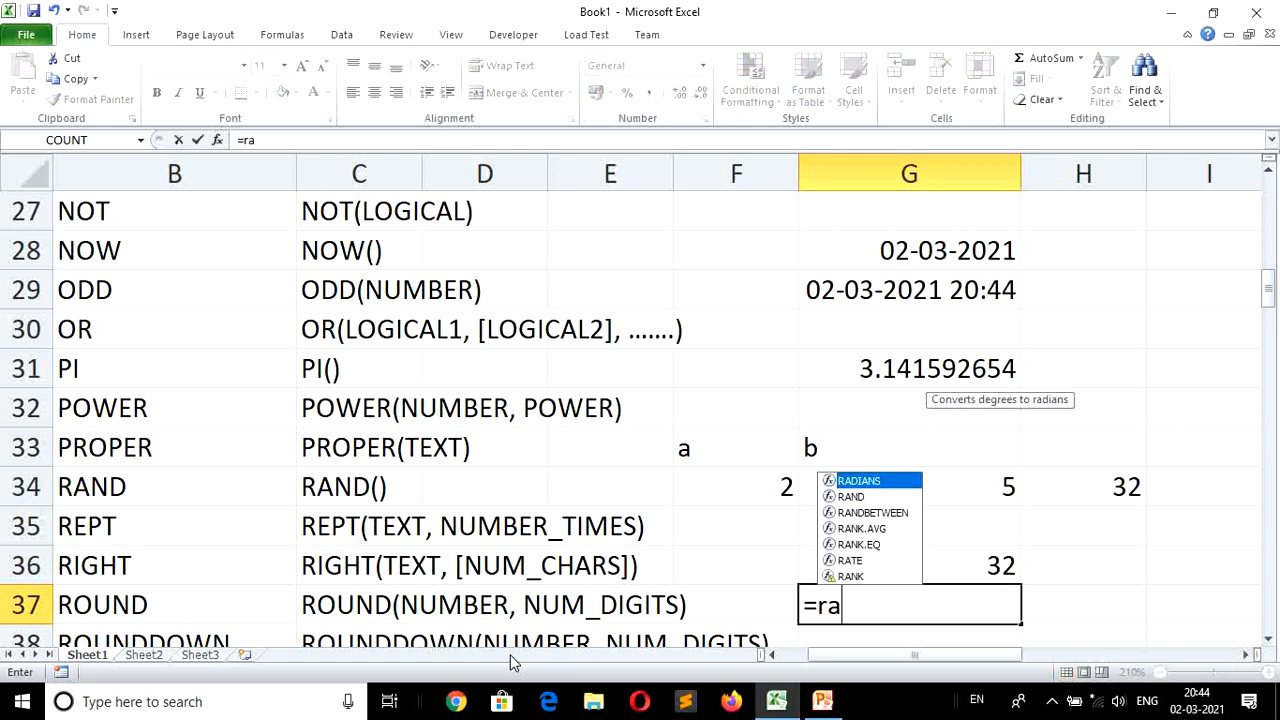
text(nd())
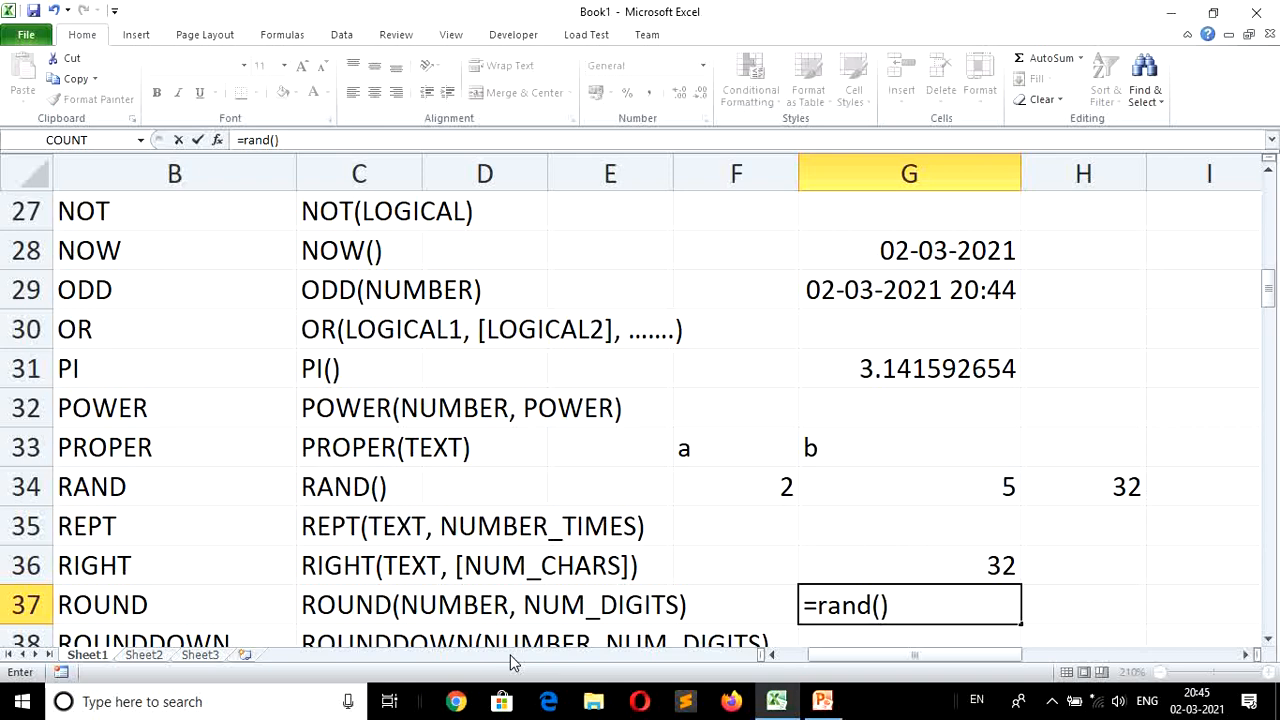
key(Return)
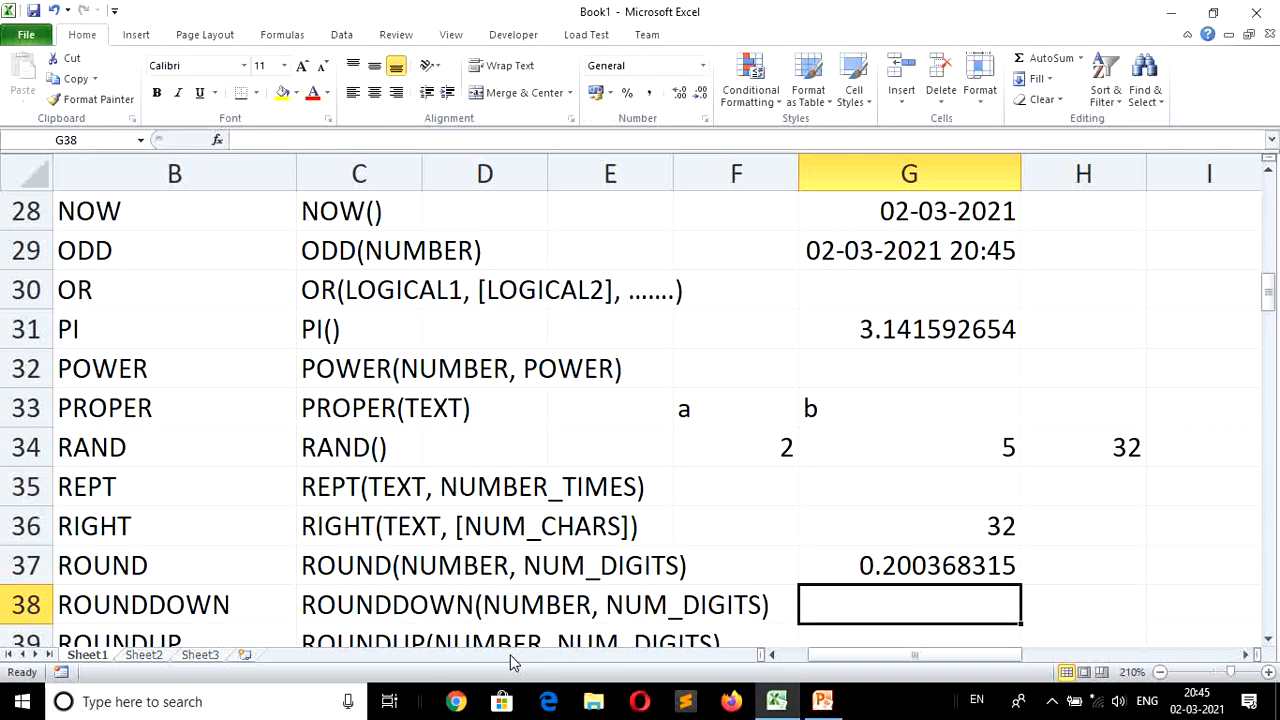
Fill the RAND formula in G37 down through G41.
key(Up)
key(shift+Down)
key(shift+Down)
key(shift+Down)
key(shift+Down)
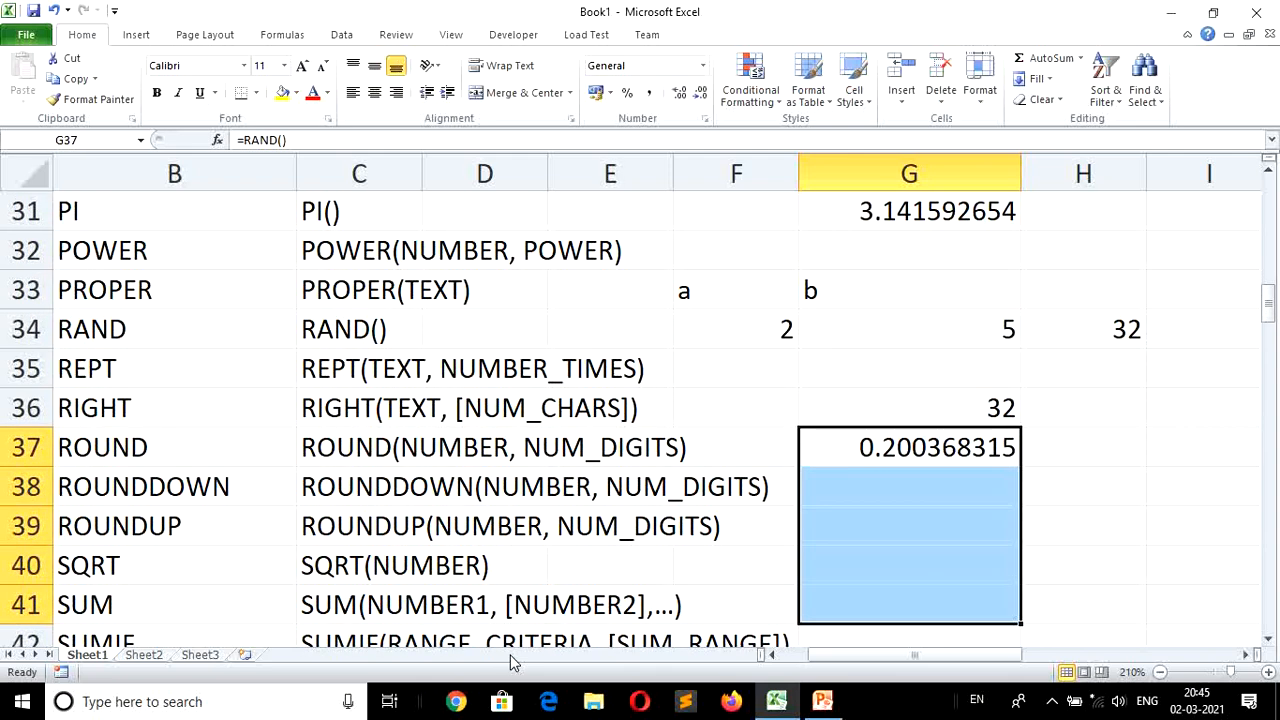
key(ctrl+d)
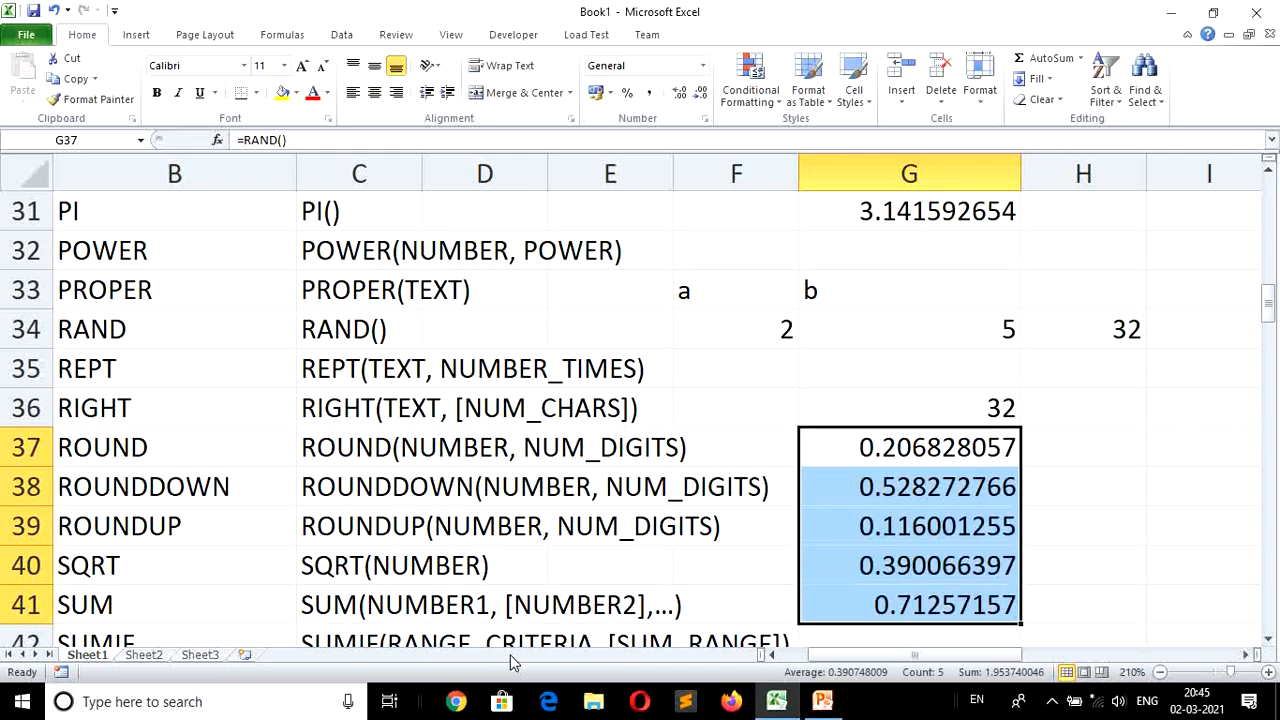
key(Down)
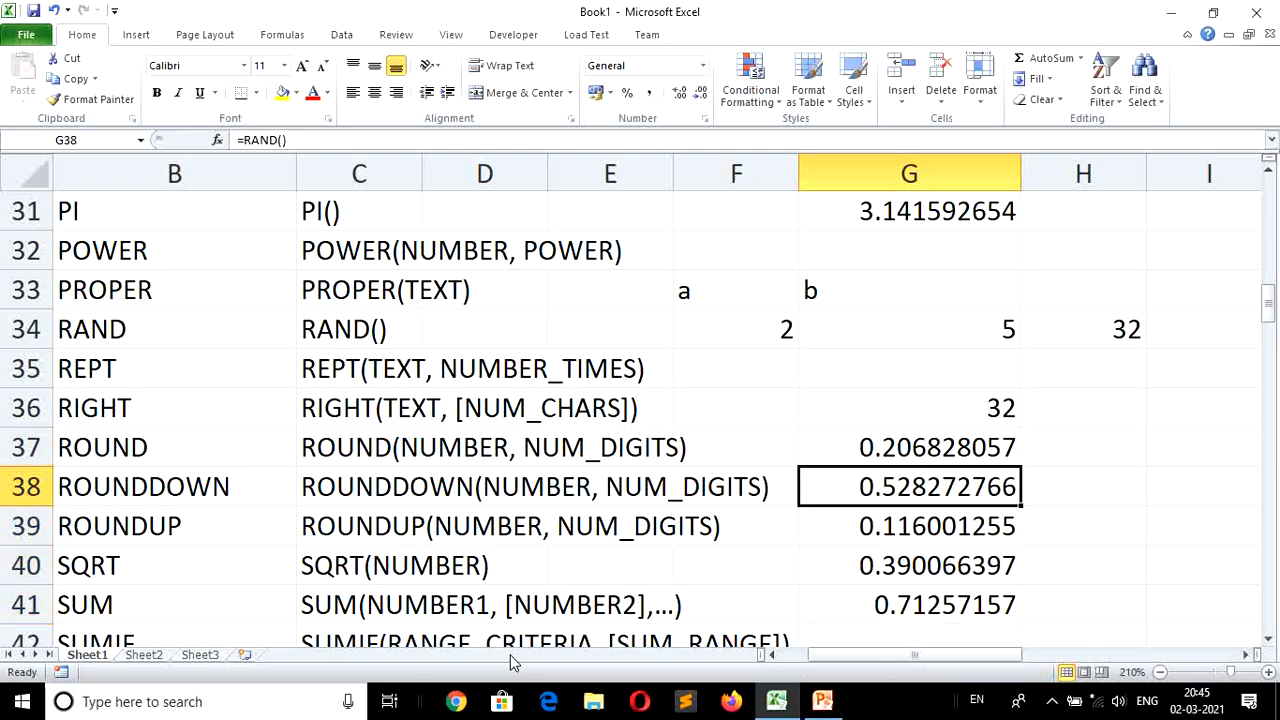
Enter the number 6 in I32 as the sample value for the REPT function.
key(Right)
key(Right)
key(Up)
key(Up)
key(Up)
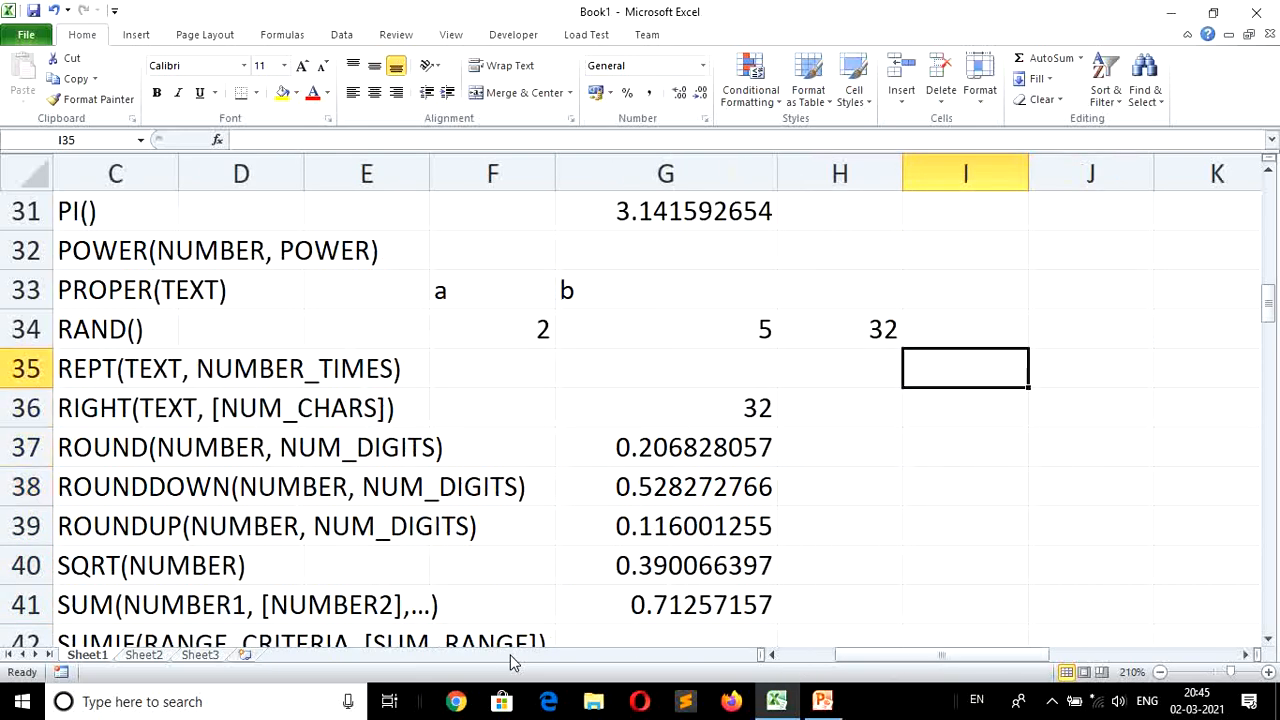
key(Up)
key(Up)
key(Up)
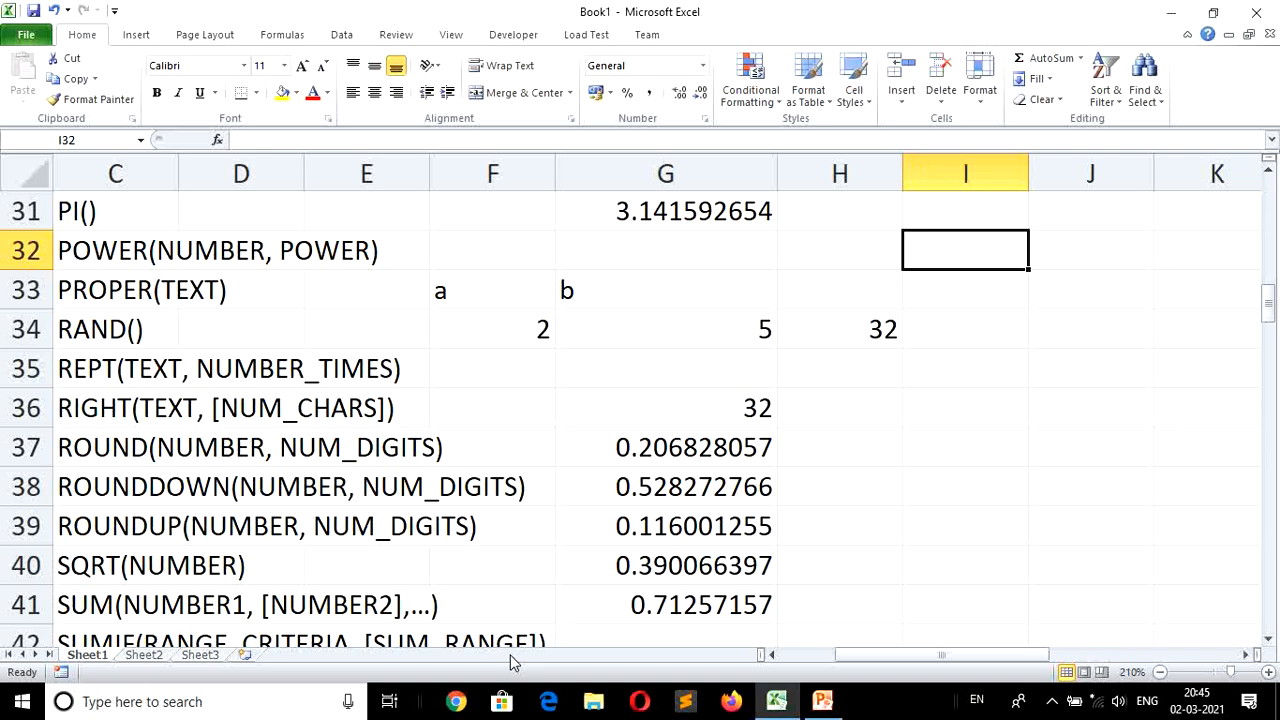
text(6)
key(Tab)
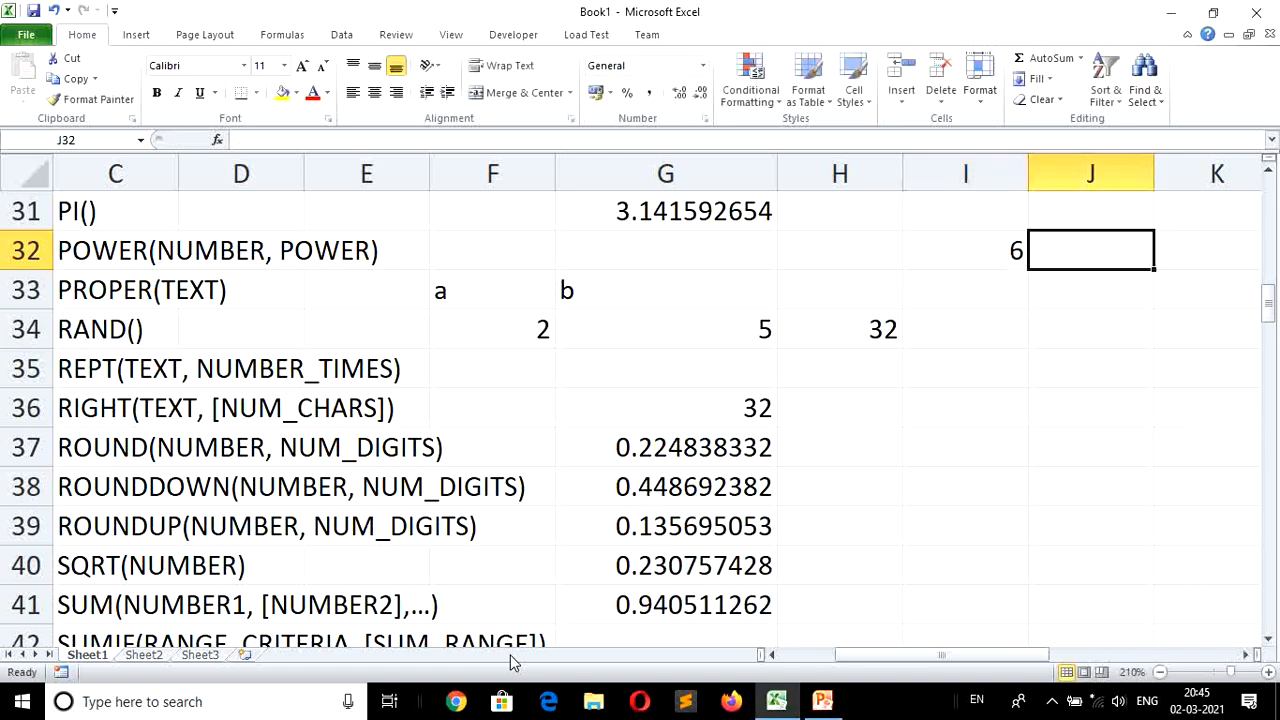
Repeat the value of I32 three times in J32 with a REPT formula.
text(=re)
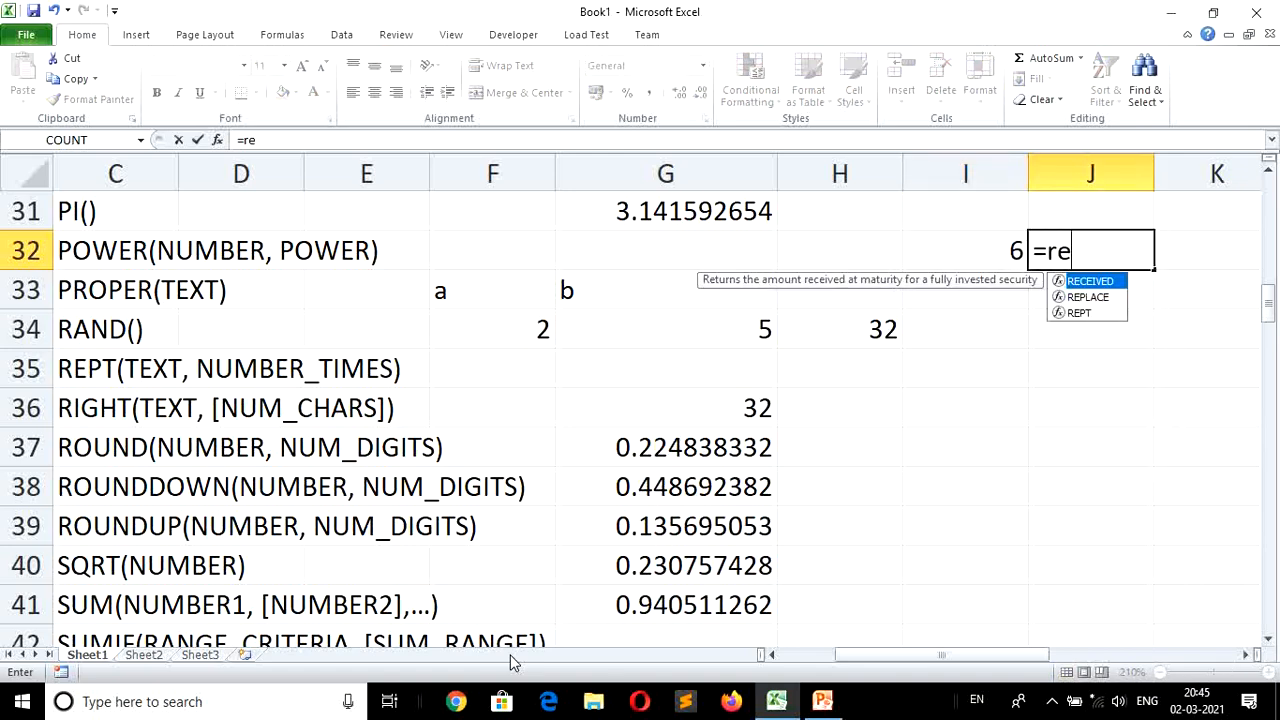
text(pt()
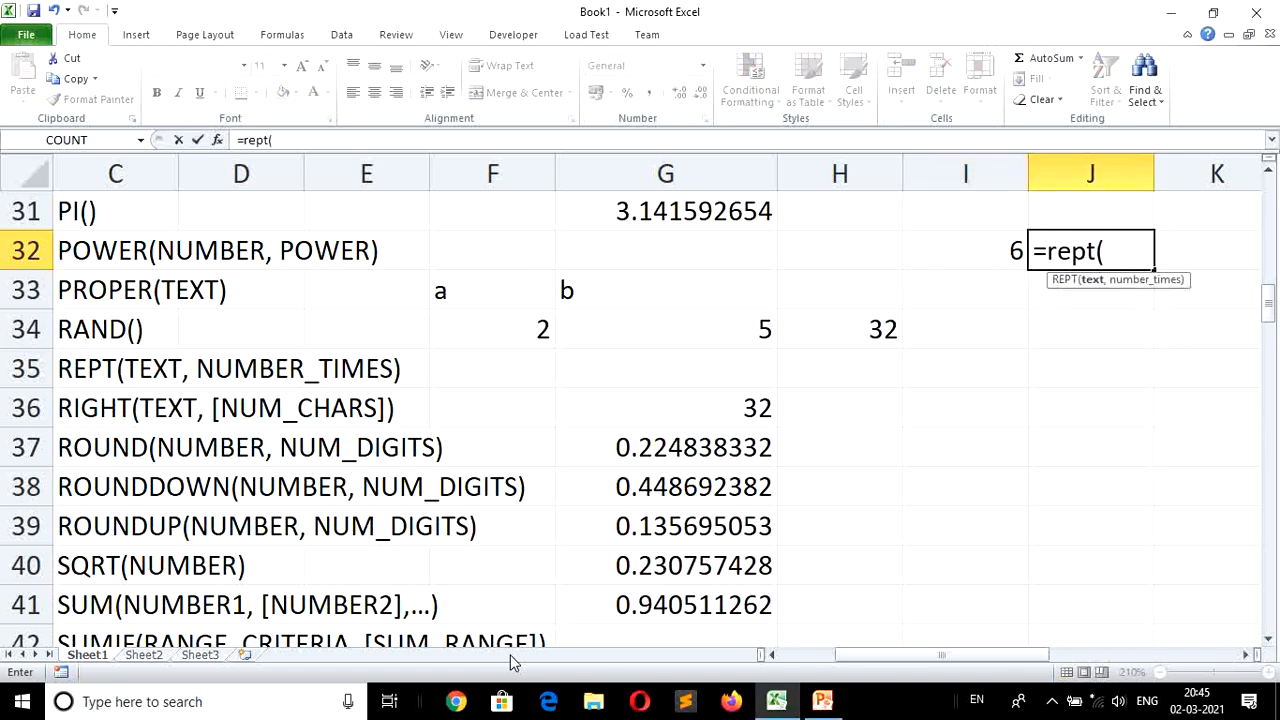
key(Left)
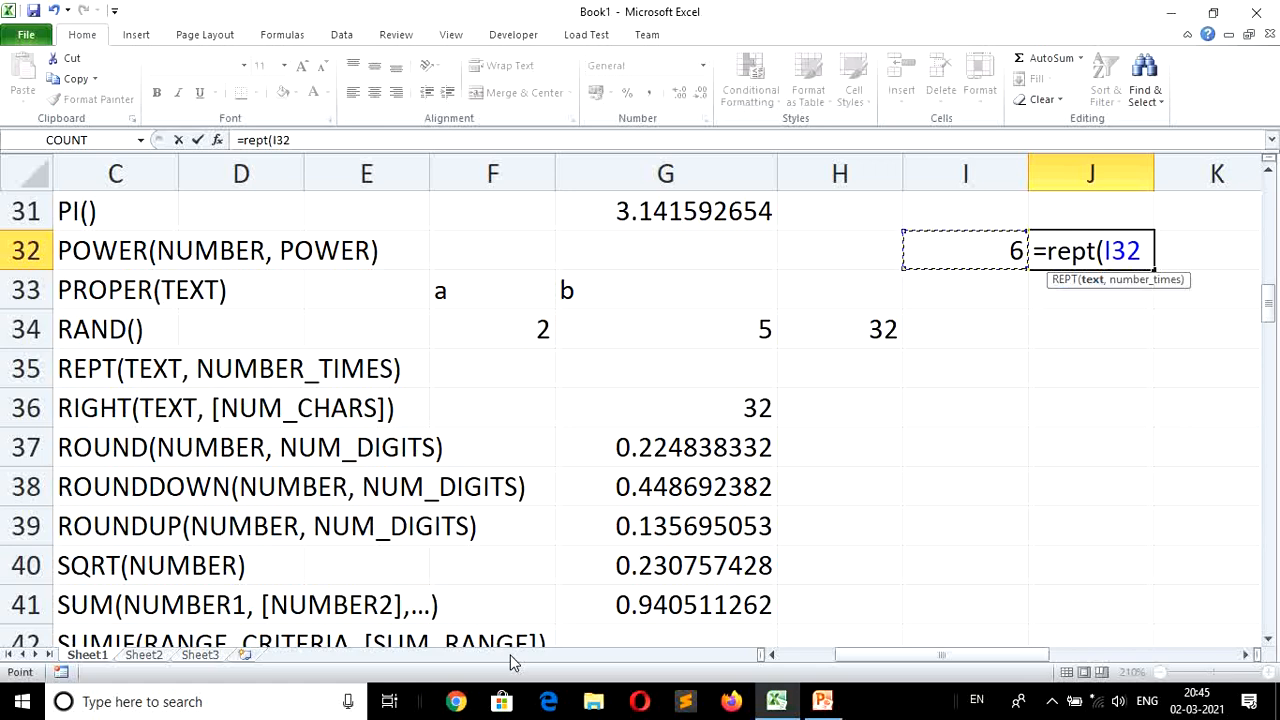
text(,)
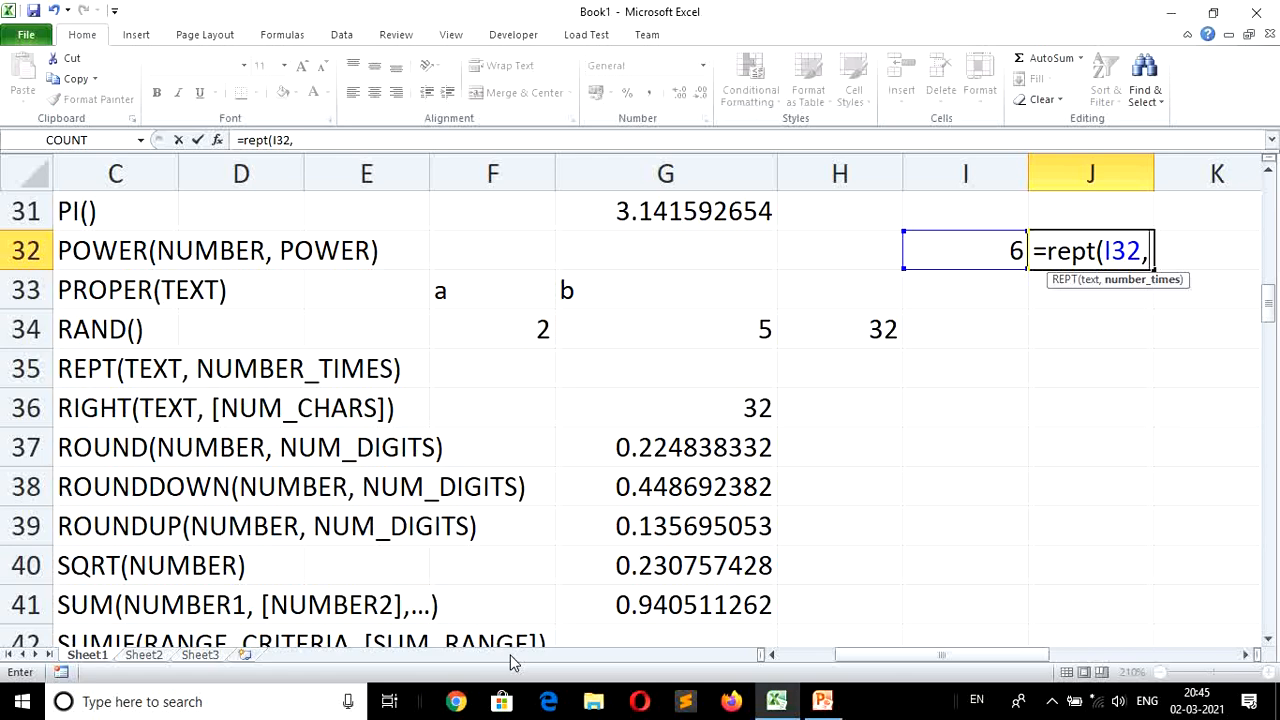
text(3)
key(Return)
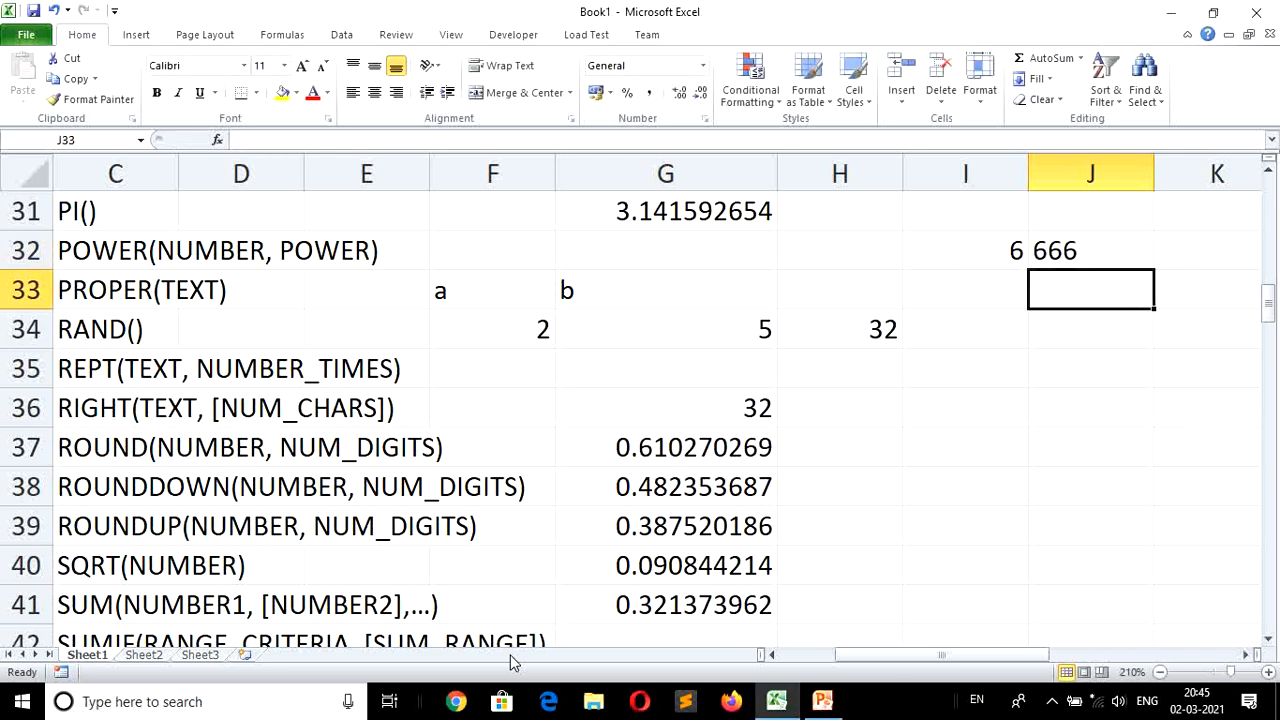
Enter the sample text ram in I34.
key(Down)
key(Left)
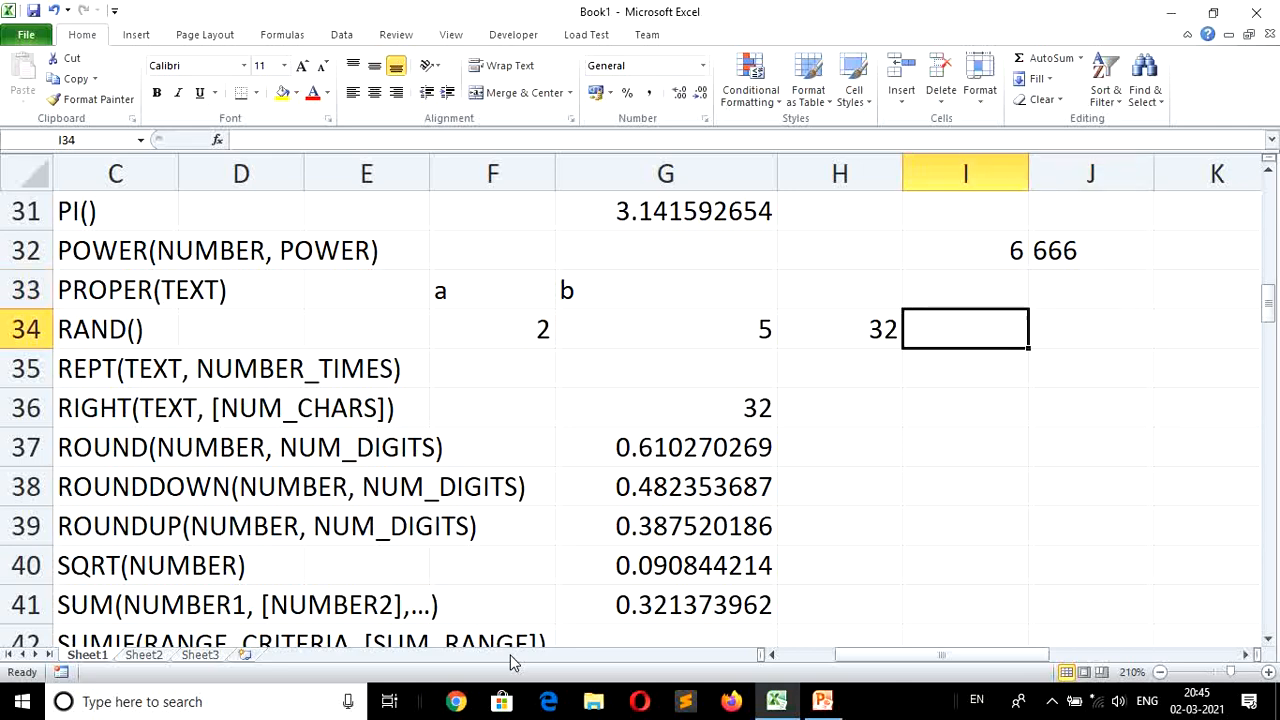
text(he)
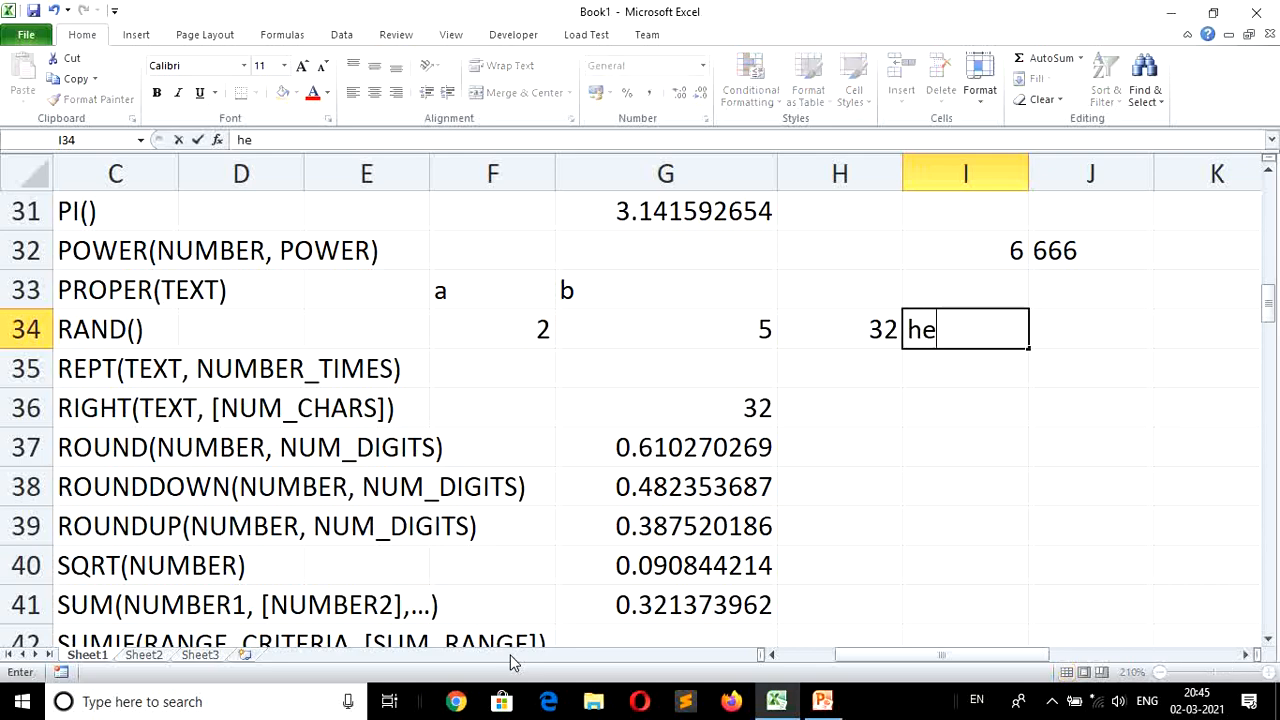
key(BackSpace)
key(BackSpace)
text(ram)
key(Return)
key(Return)
key(Return)
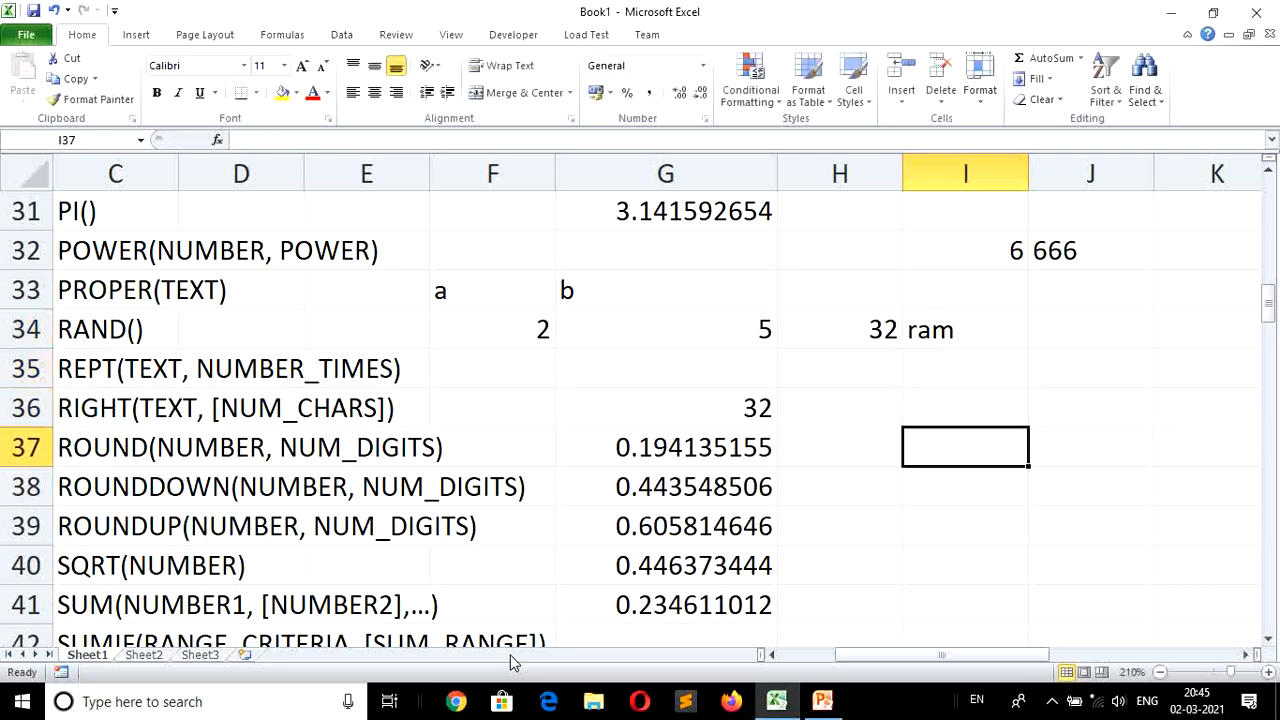
Repeat the text of I34 three times in I37 with a REPT formula.
text(=rept)
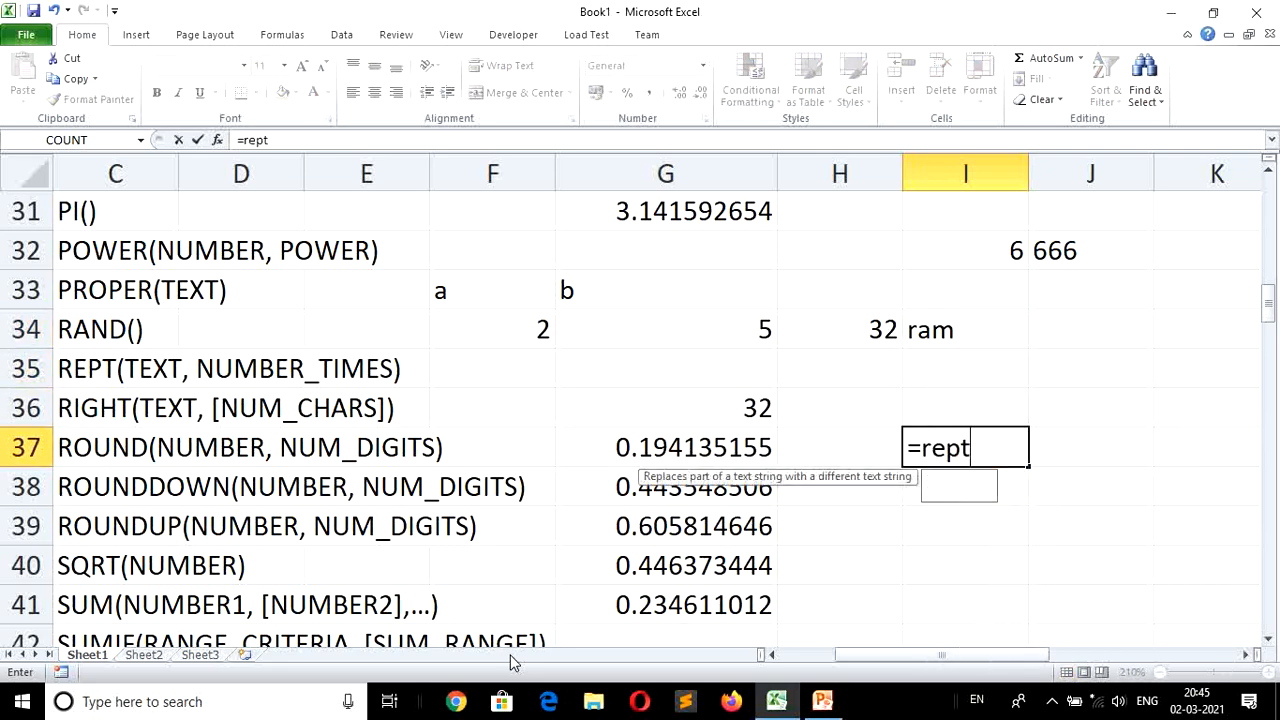
text(()
key(Up)
key(Up)
key(Up)
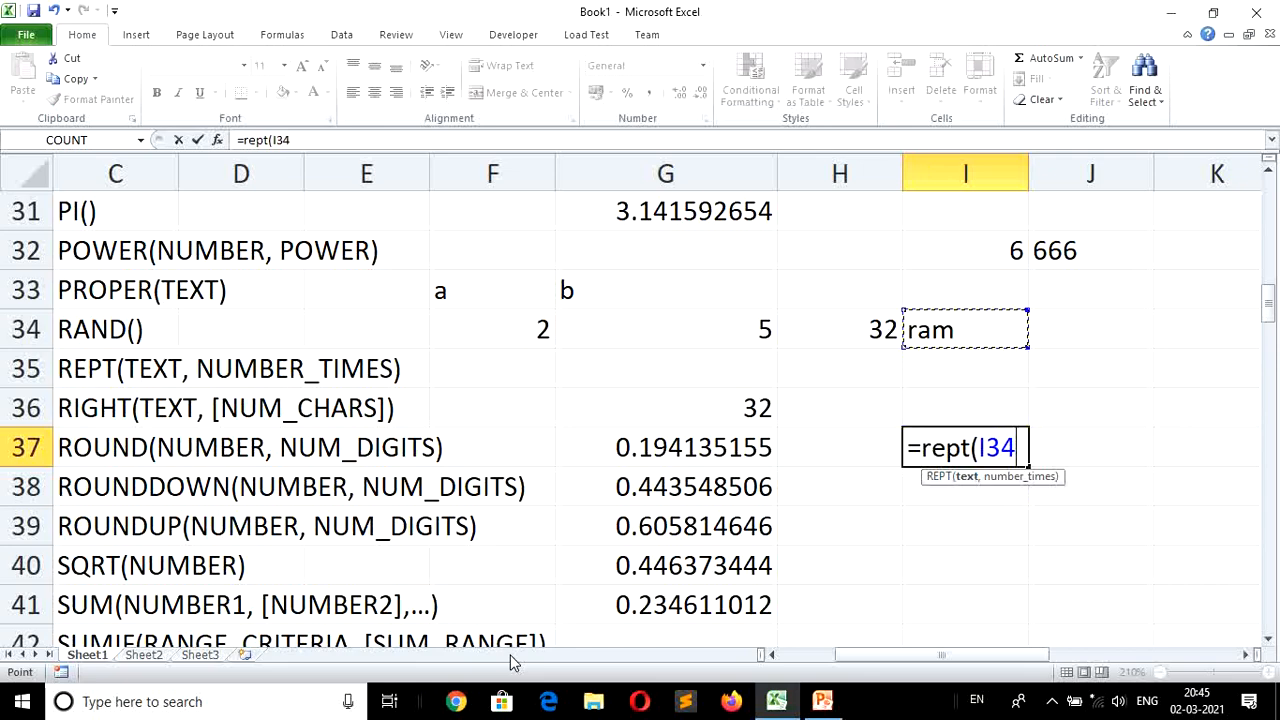
text(,3)
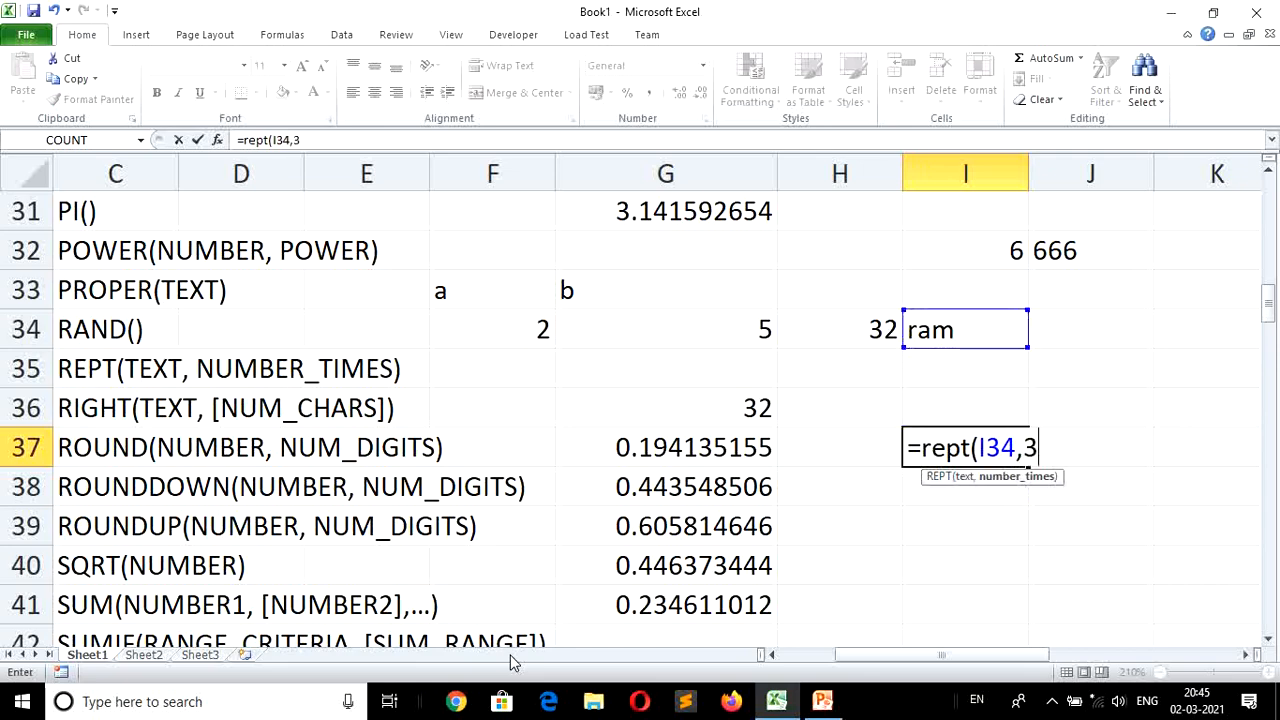
key(Return)
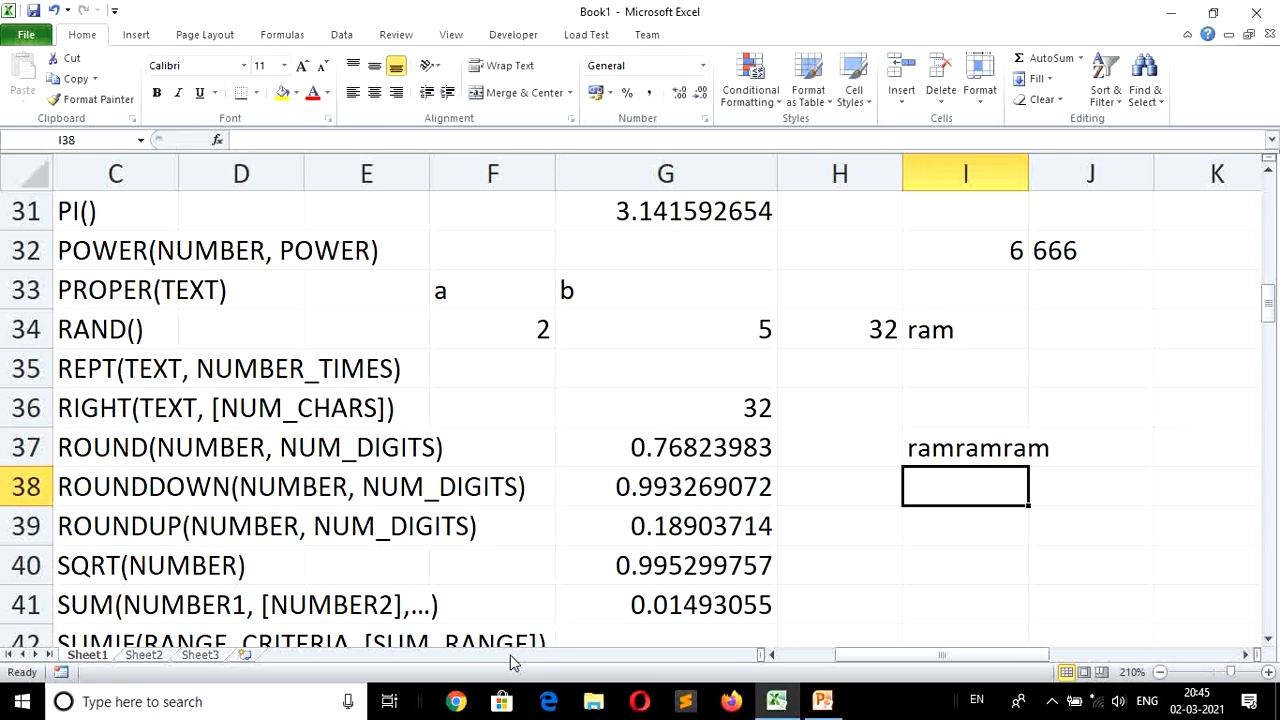
Examine the ROUND, ROUNDDOWN and ROUNDUP entries in the function list.
key(Down)
key(Left)
key(Left)
key(Left)
key(Left)
key(Left)
key(Left)
key(Left)
key(Left)
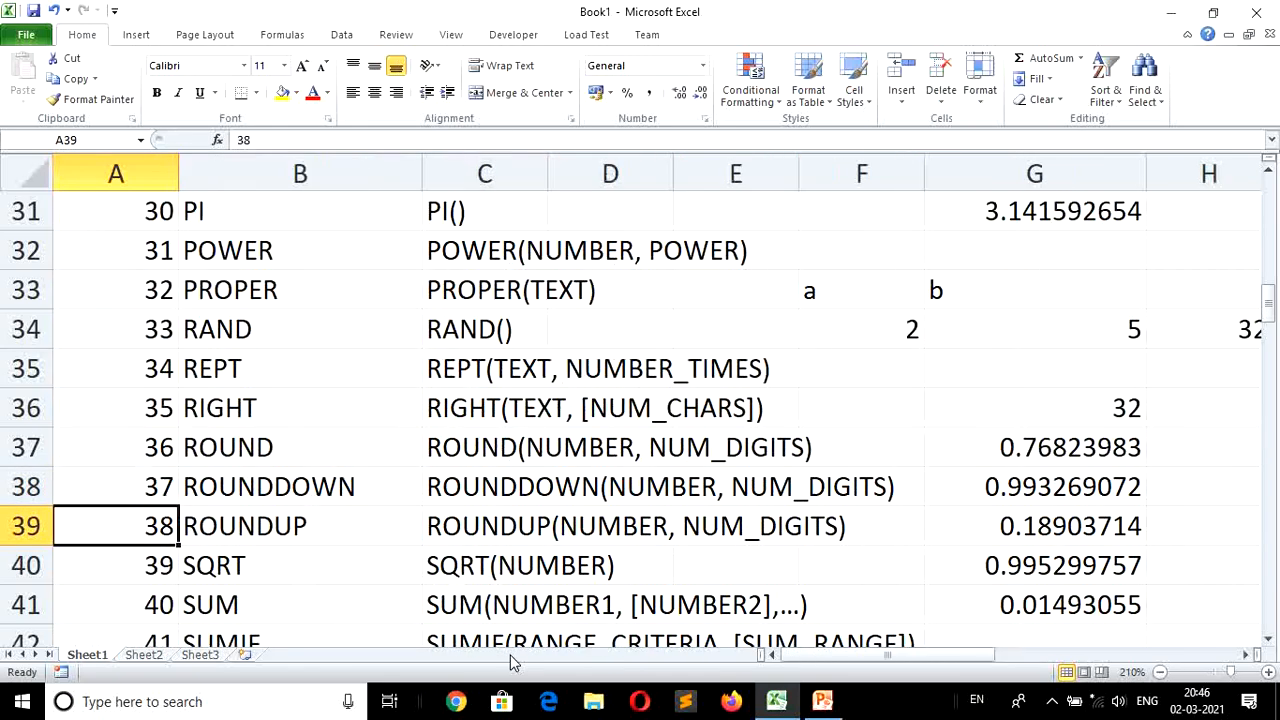
key(Right)
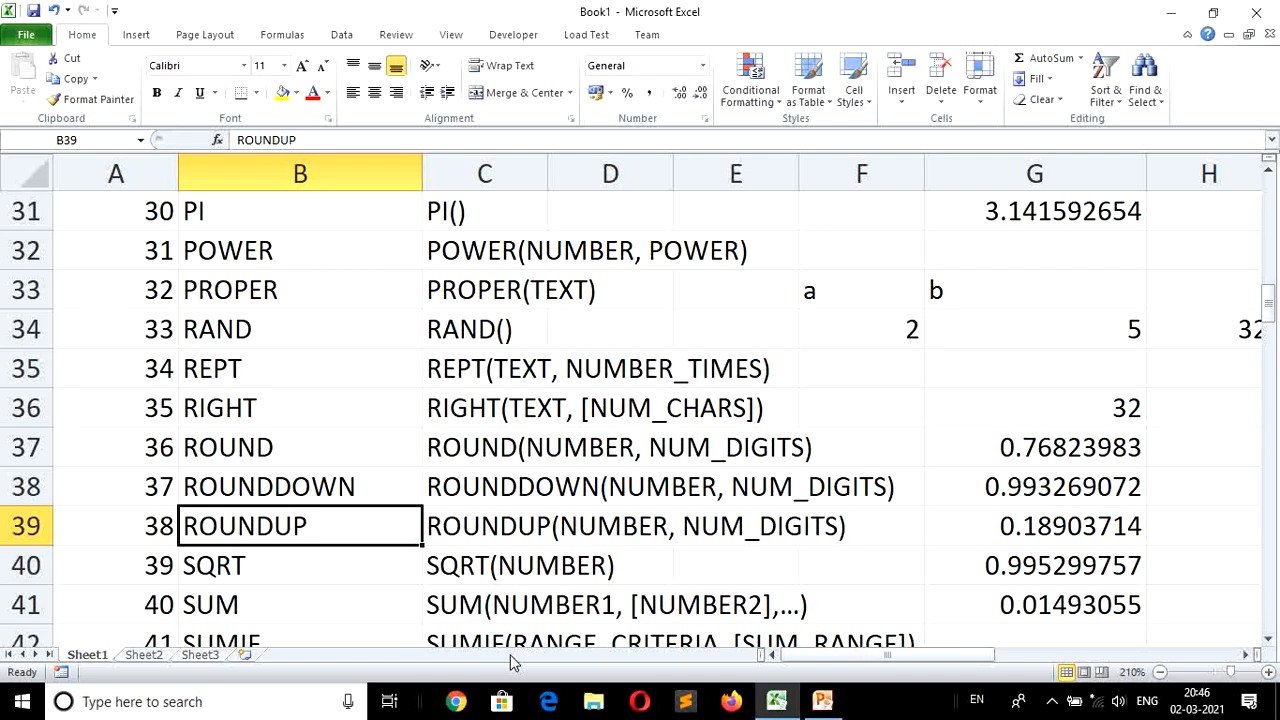
Enter the heading number in L34, in the empty area beyond the REPT examples.
key(Right)
key(Right)
key(Right)
key(Right)
key(Right)
key(Right)
key(Right)
key(Right)
key(Right)
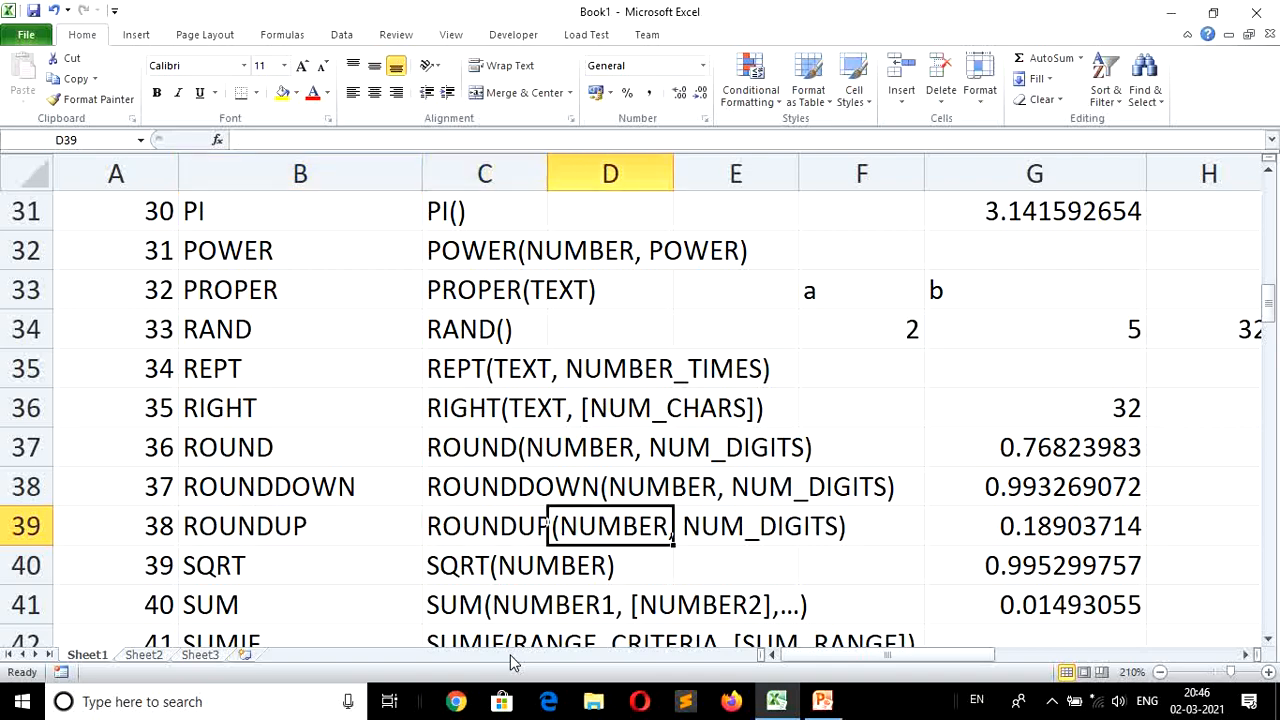
key(Right)
key(Right)
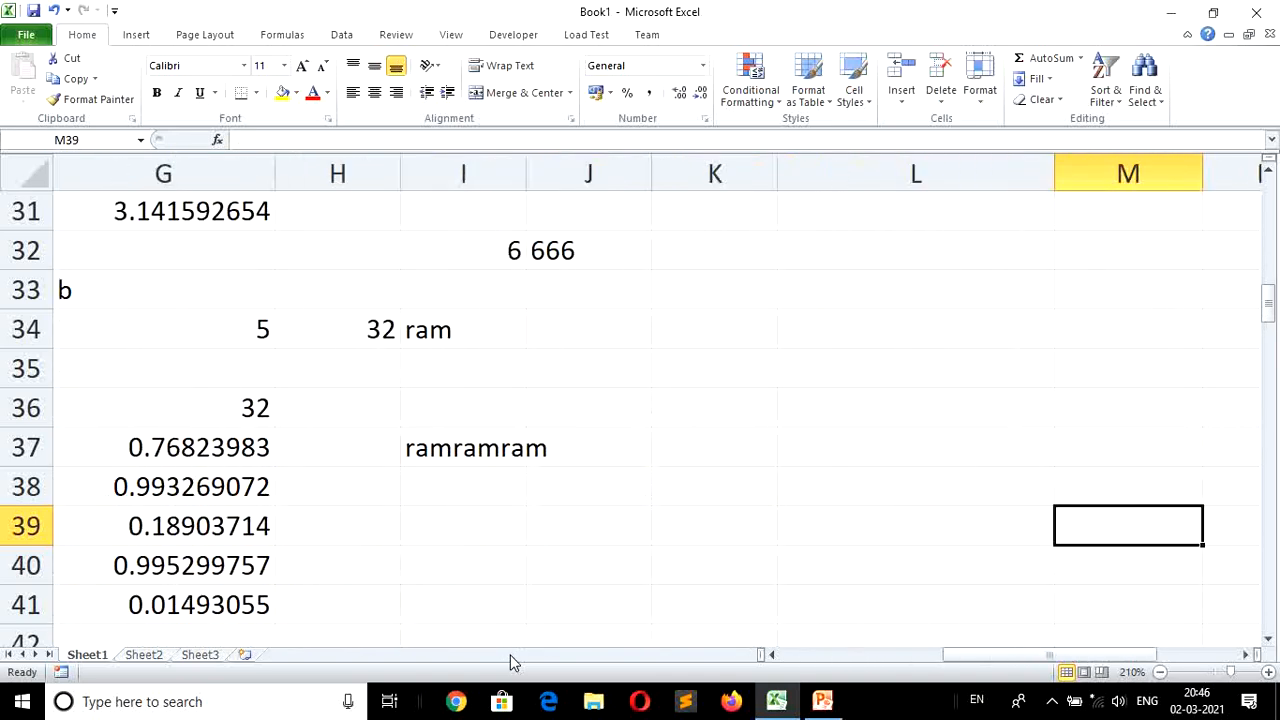
key(Right)
key(Up)
key(Up)
key(Up)
key(Up)
key(Up)
key(Left)
key(Left)
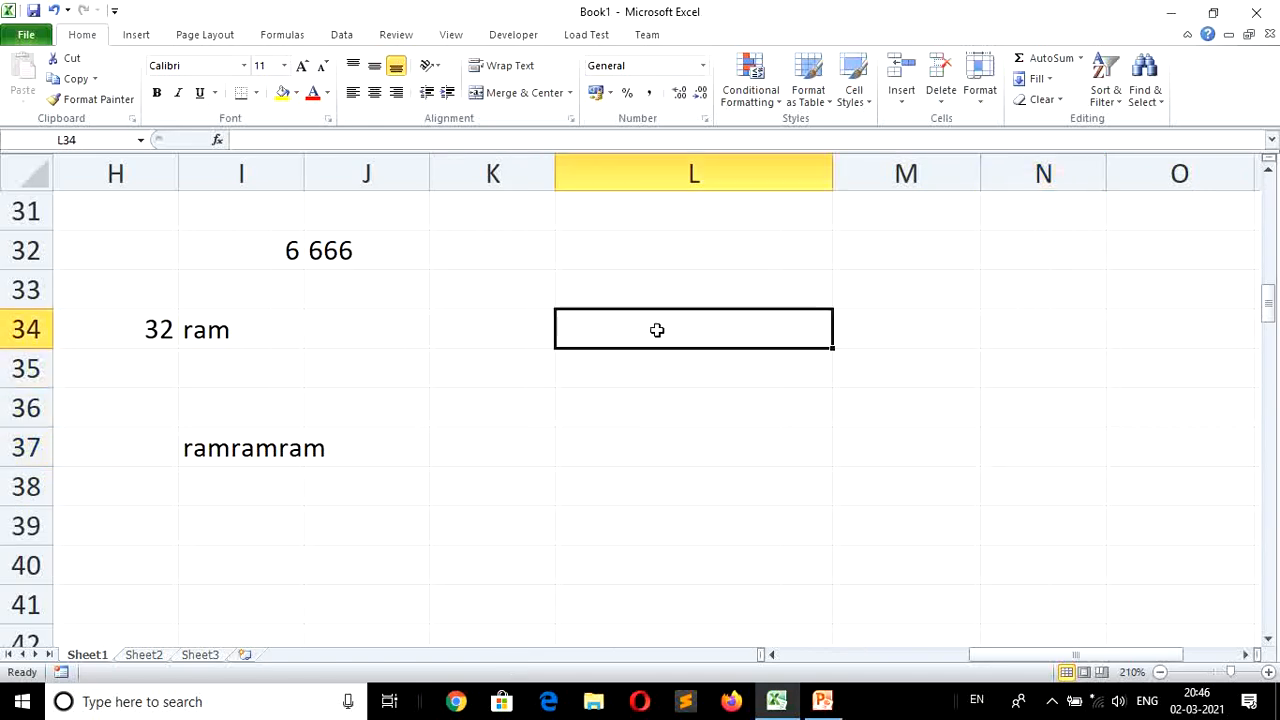
text(number)
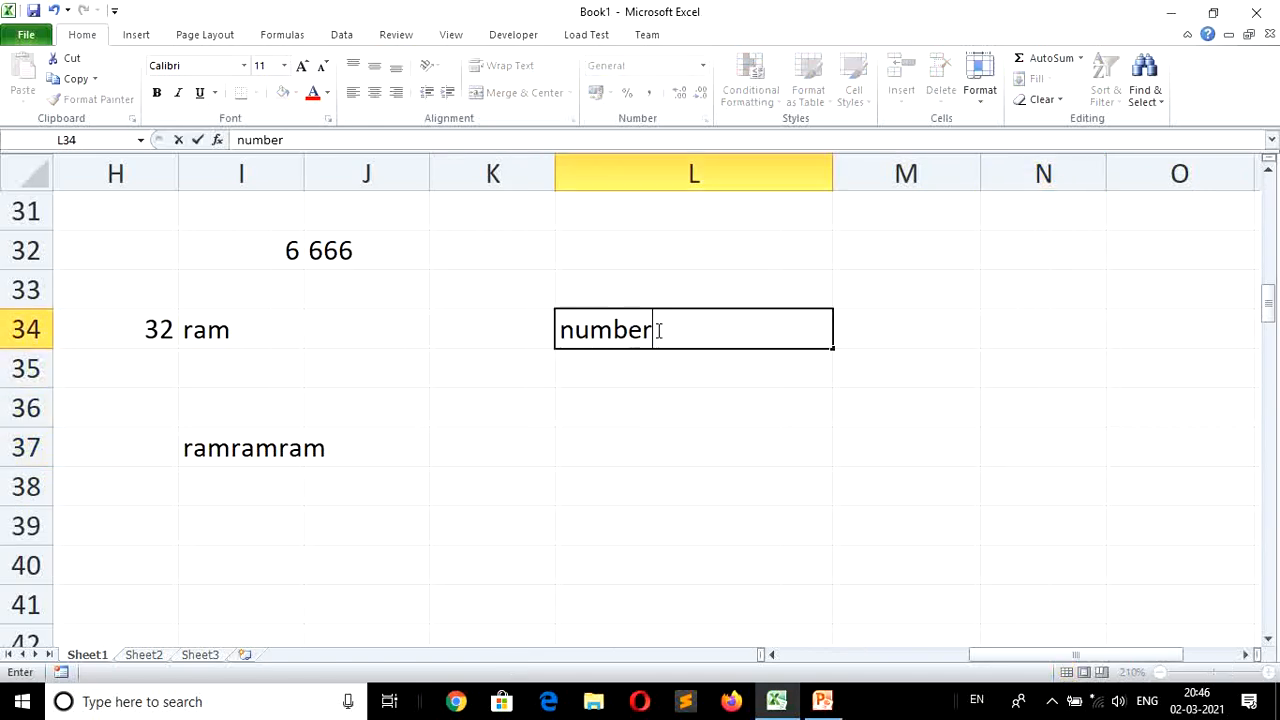
key(Return)
Enter 12.135, 12.138 and 12.132 in L35, L36 and L37 under the number heading.
text(12)
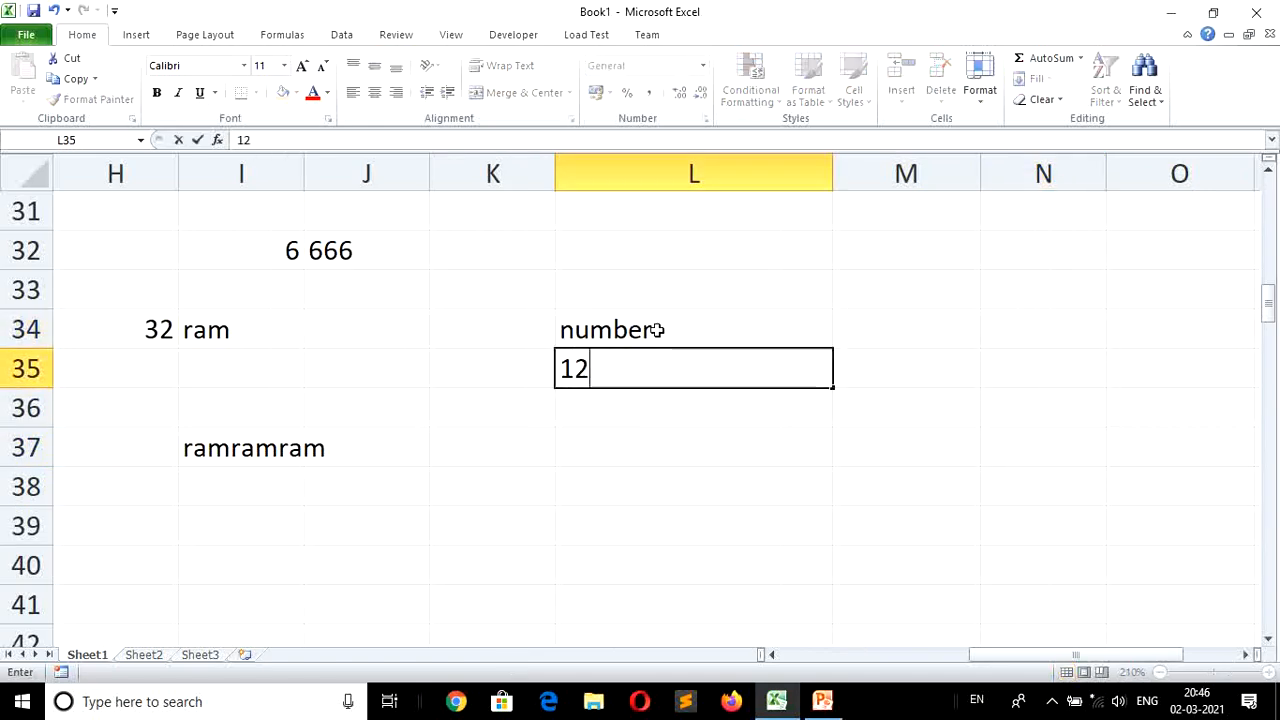
text(.)
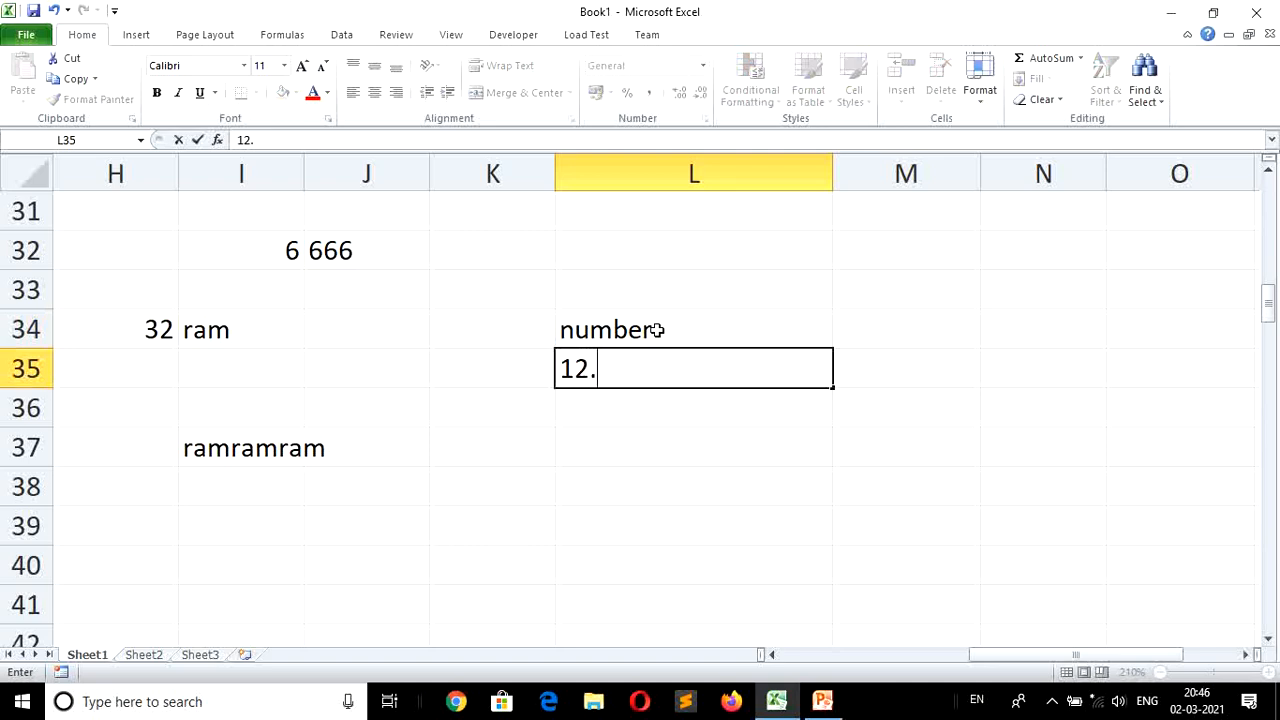
text(135)
key(Return)
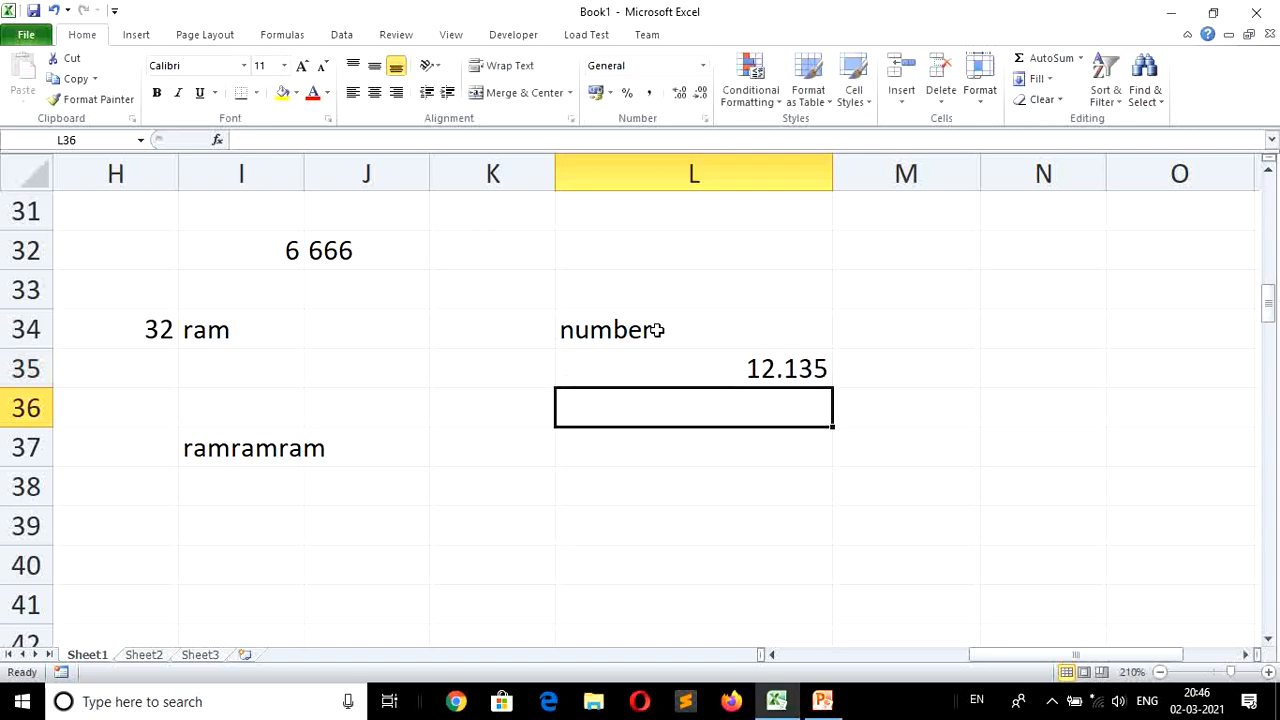
text(12.)
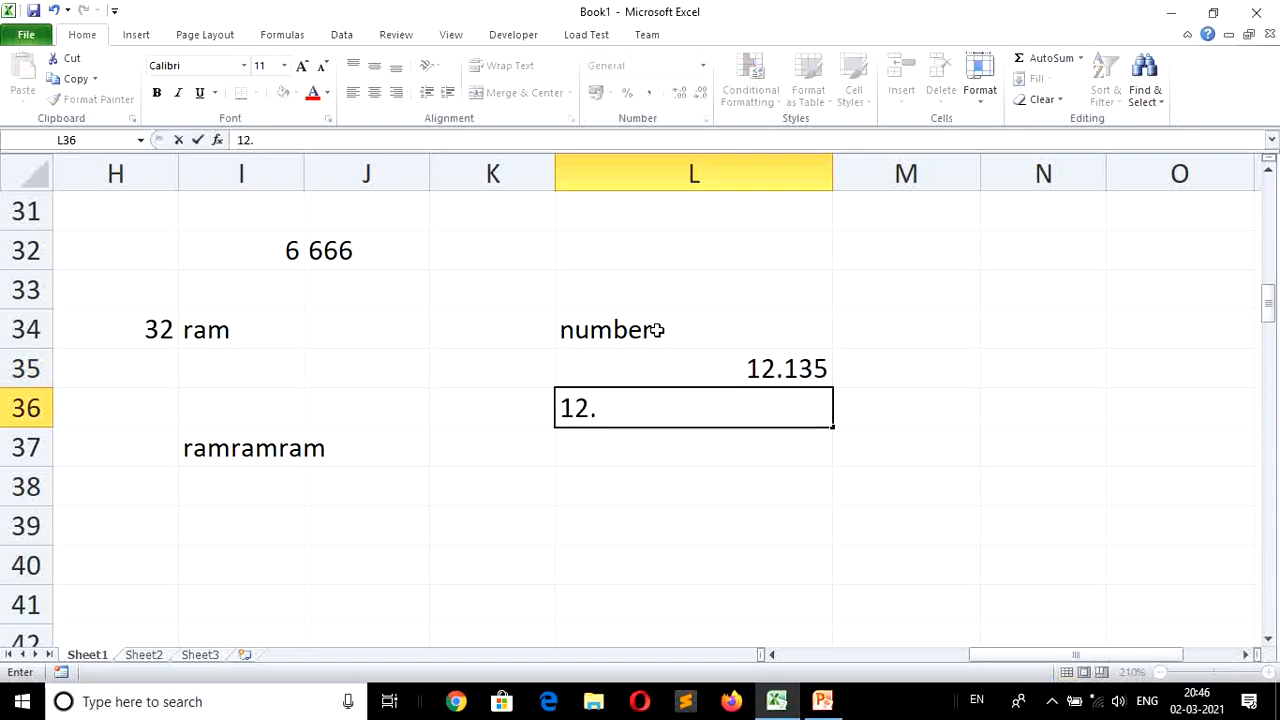
text(138)
key(Return)
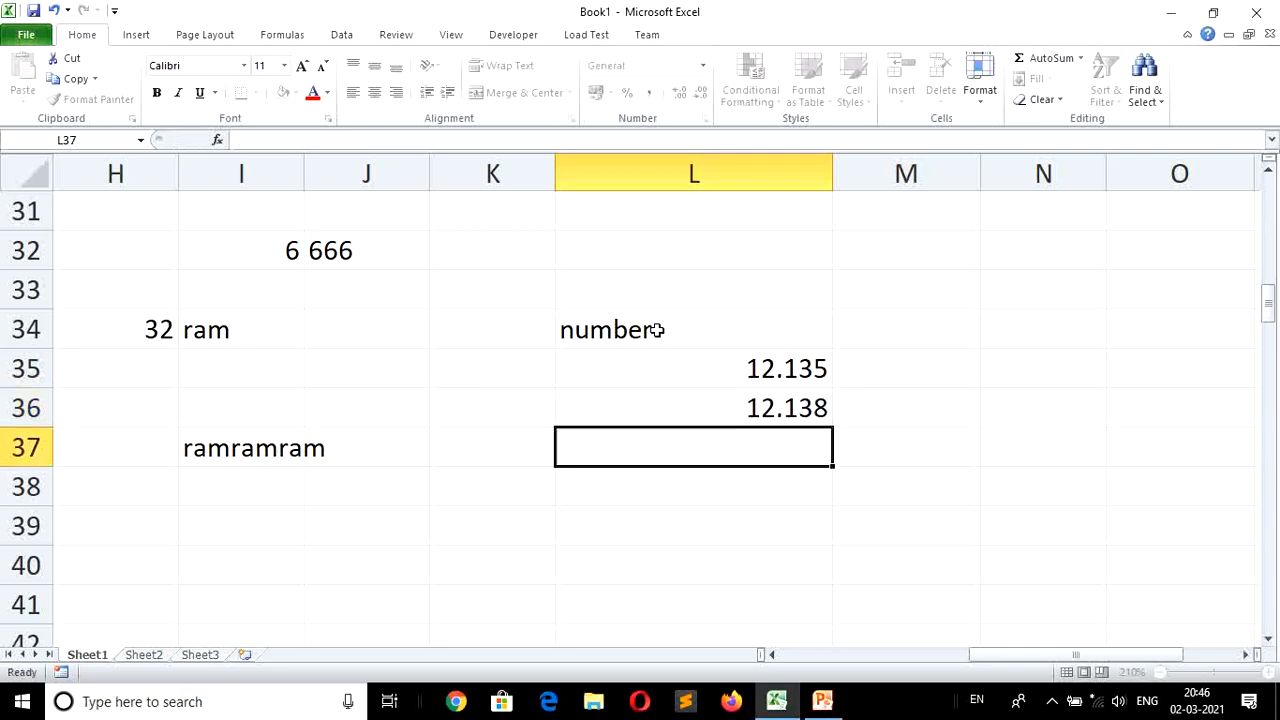
text(12)
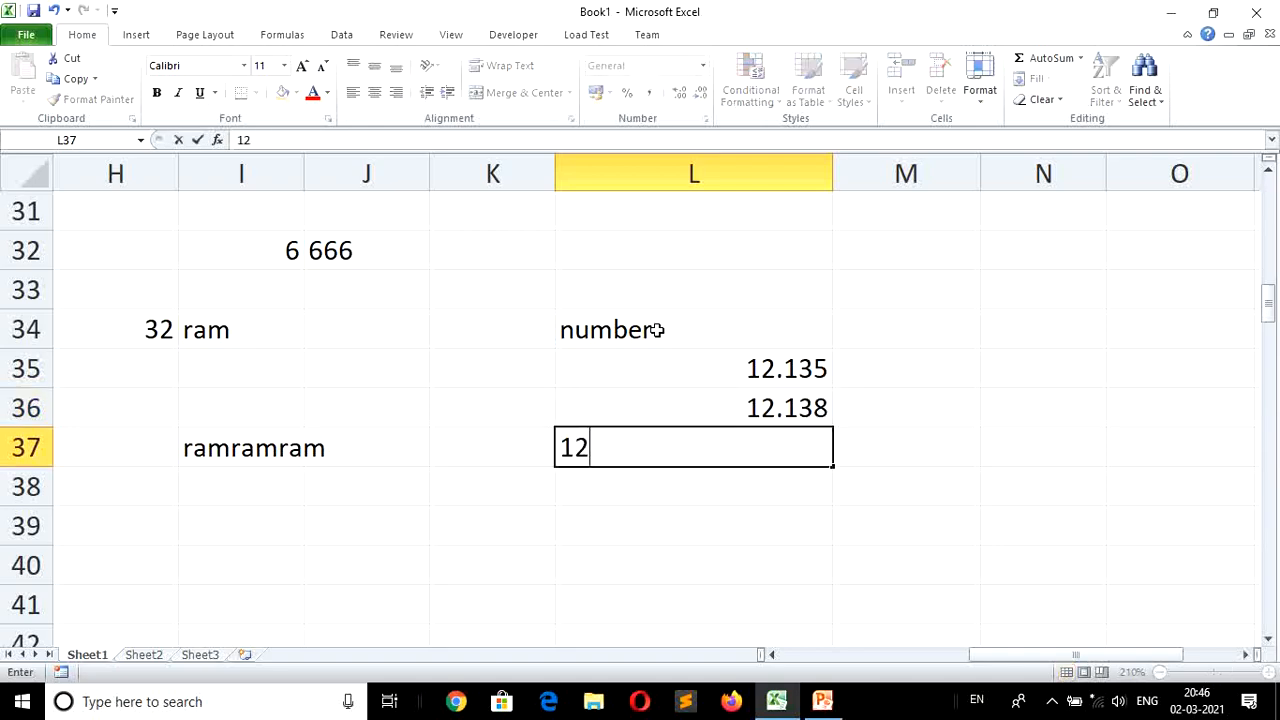
text(.132)
key(Return)
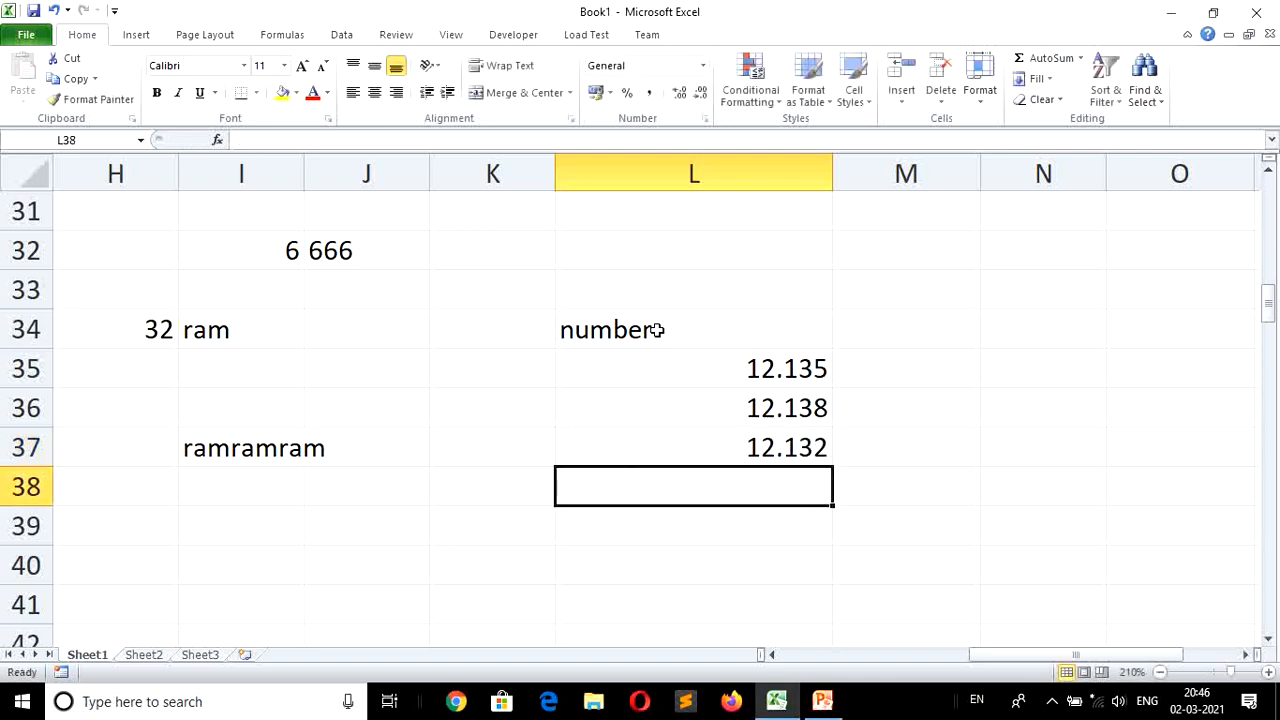
Enter the heading round in M34, beside the number heading.
key(Right)
key(Up)
key(Up)
key(Up)
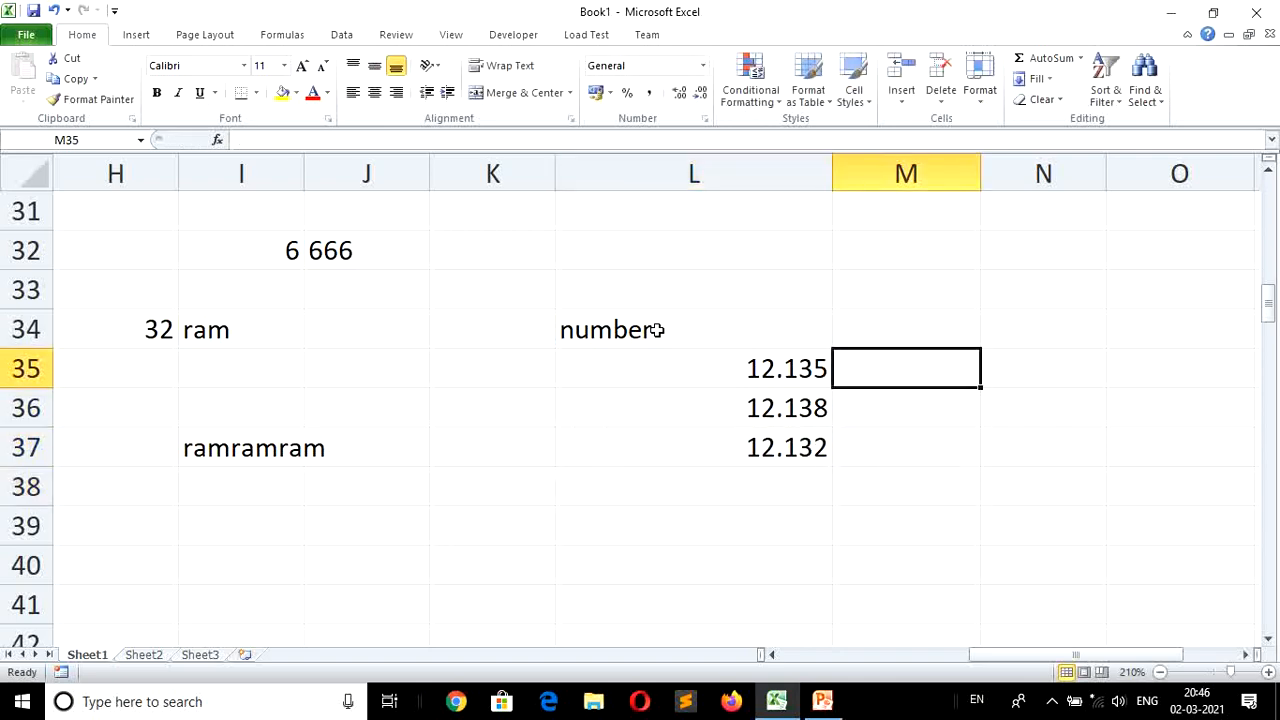
key(Up)
text(r)
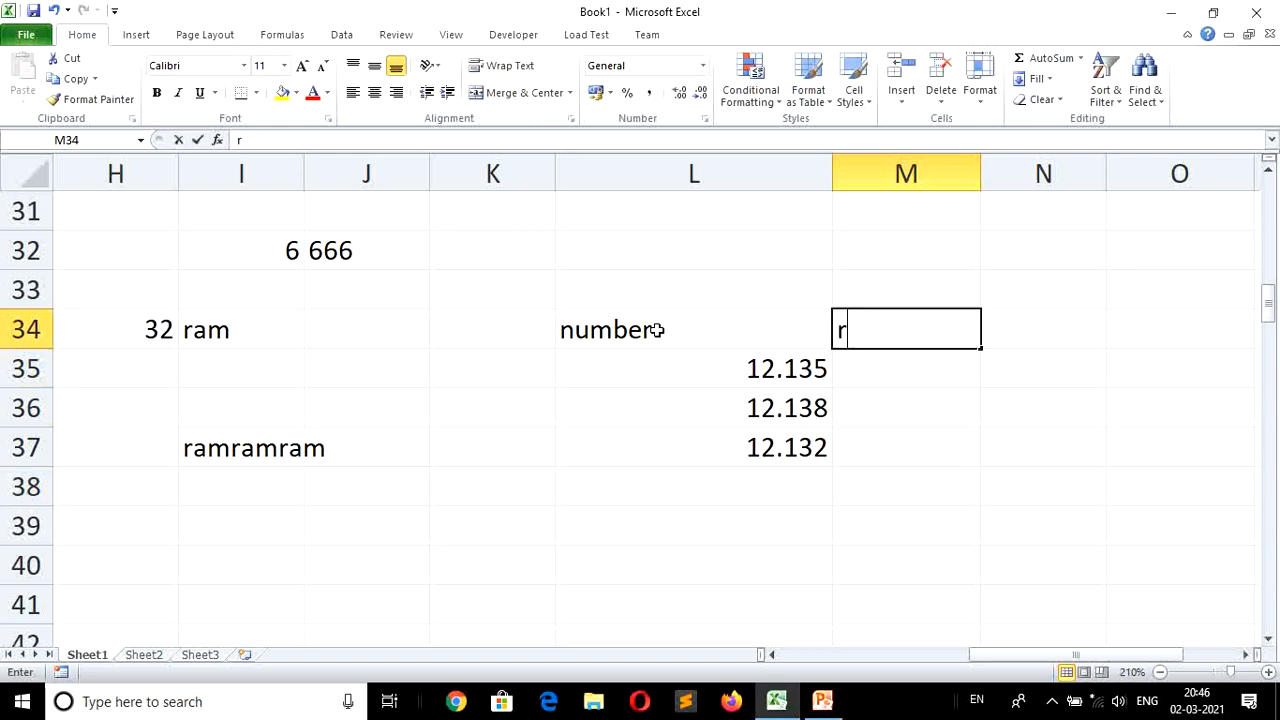
text(ound)
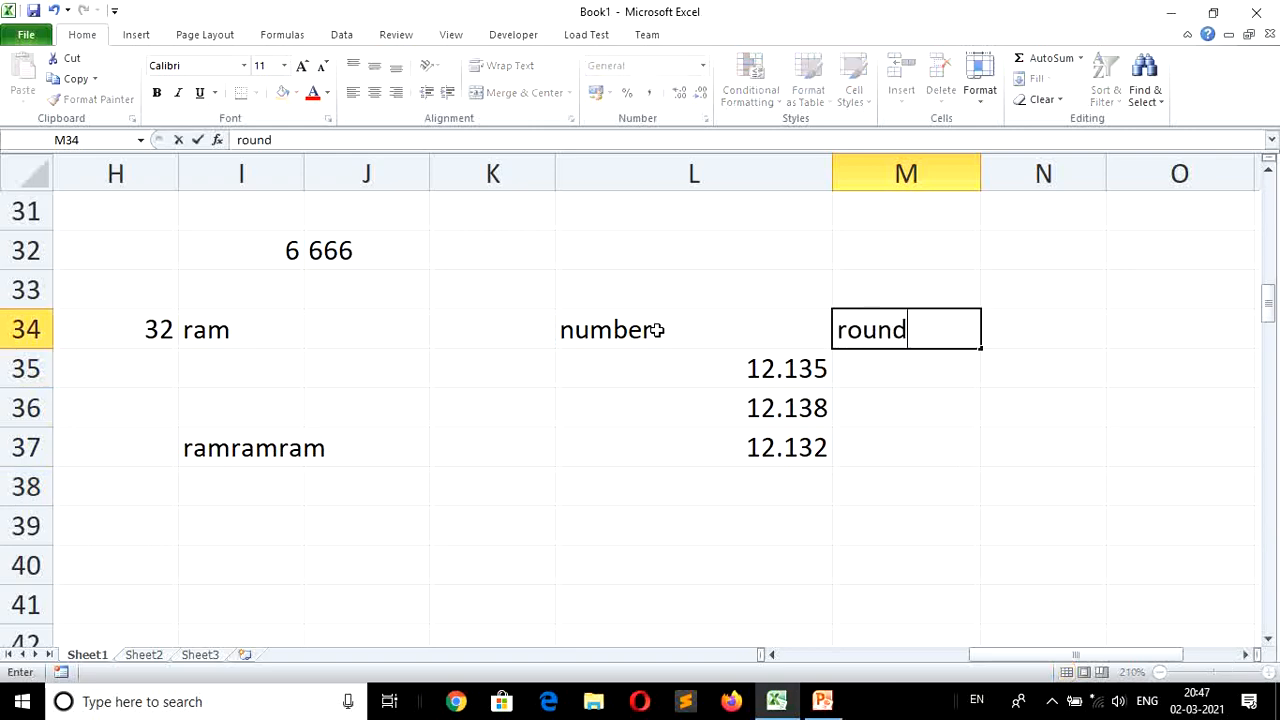
Enter the headings roundup in N34 and rounddown in O34 to complete the table's header row.
key(Right)
text(ro)
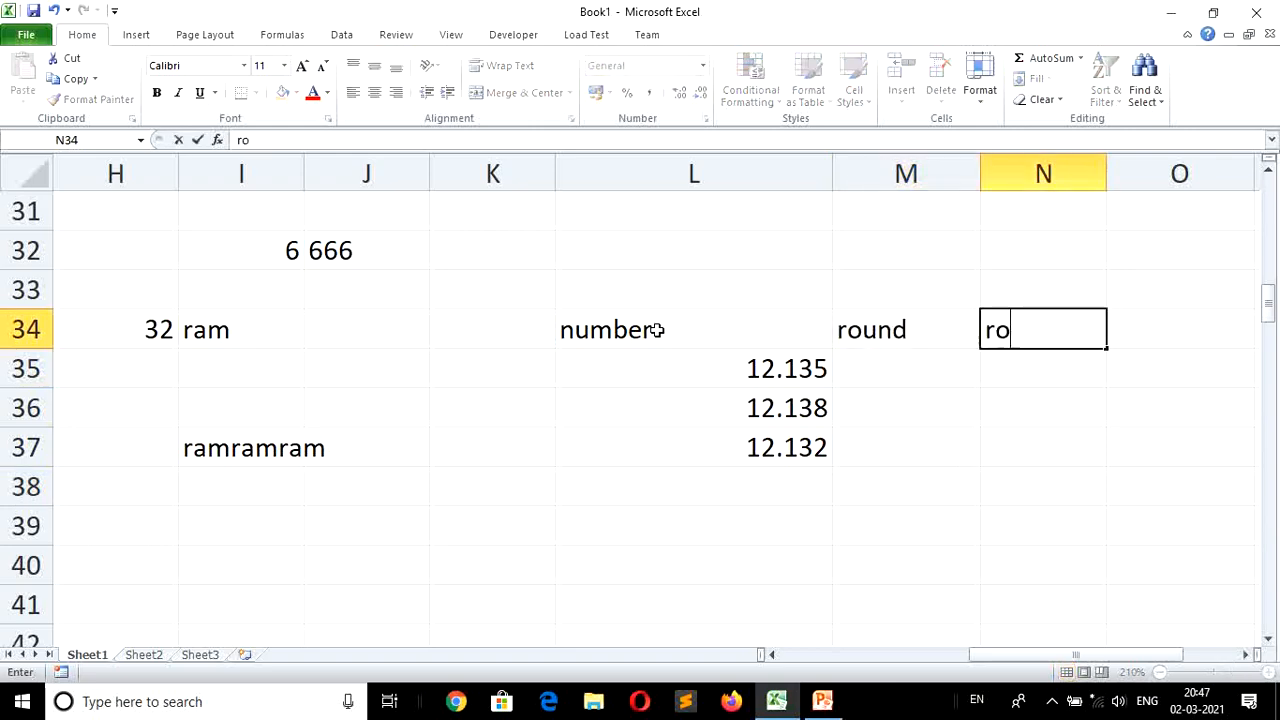
text(undup)
key(Right)
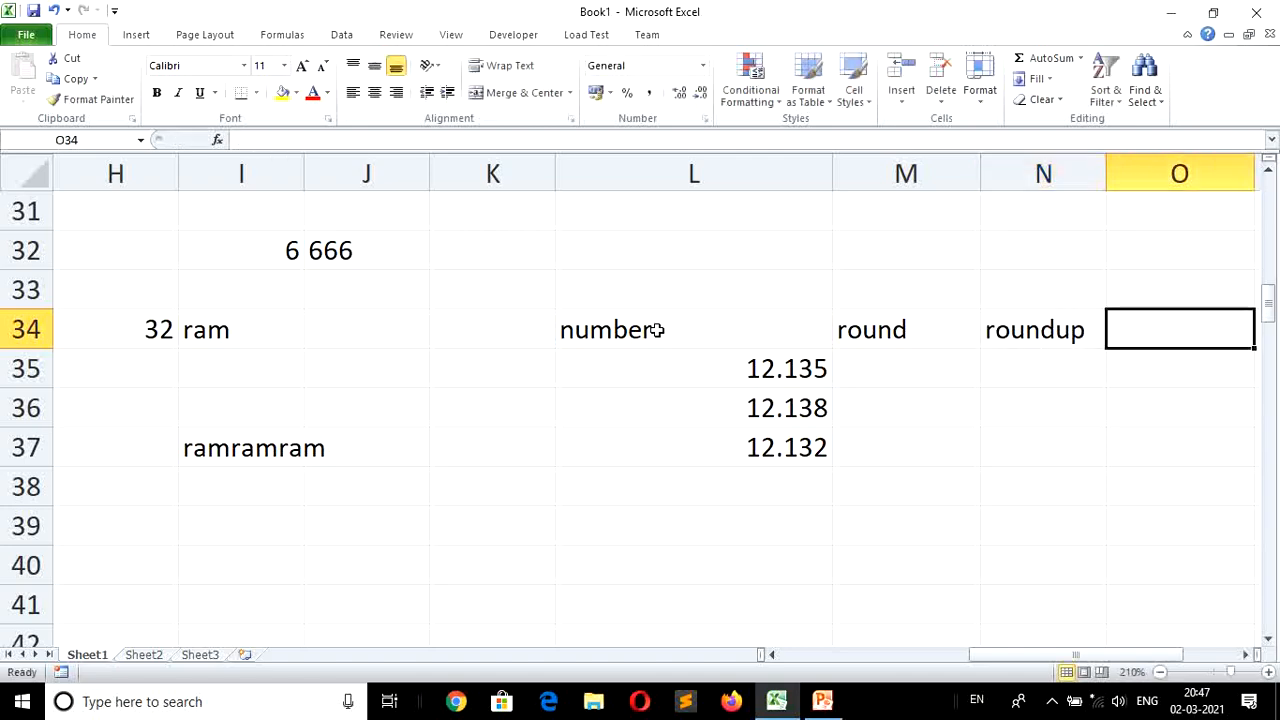
text(roun)
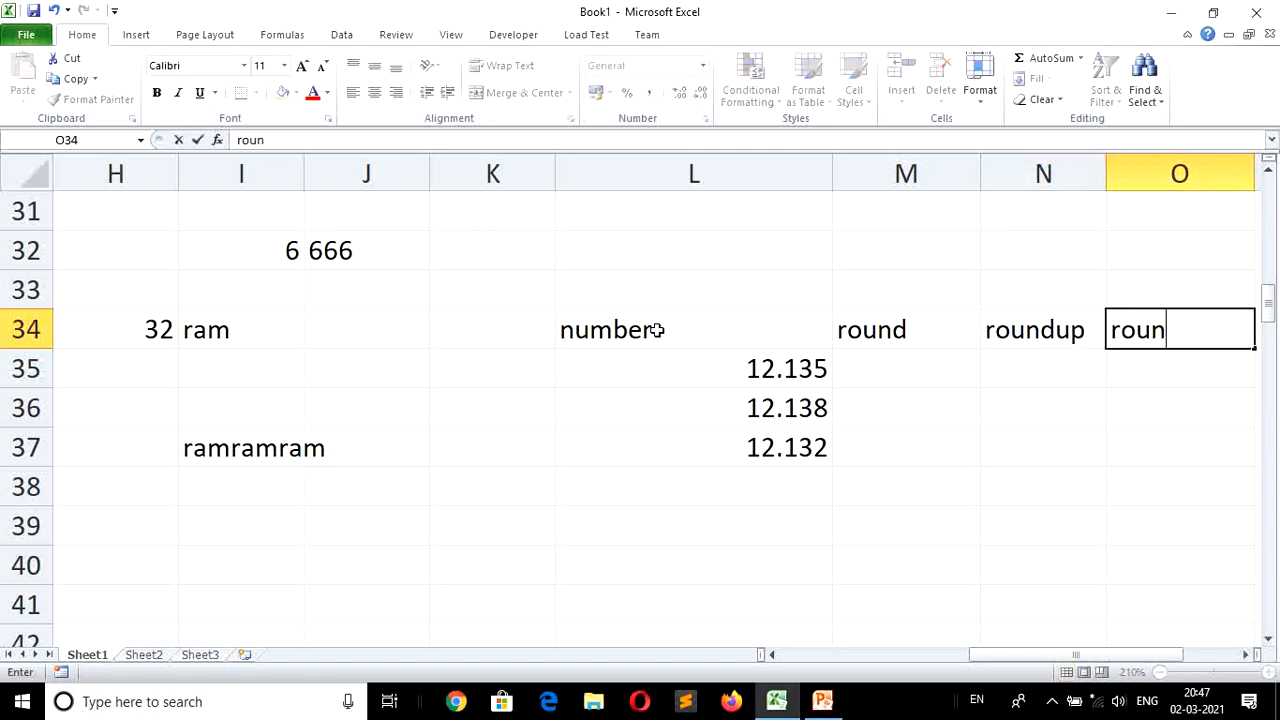
text(ddo)
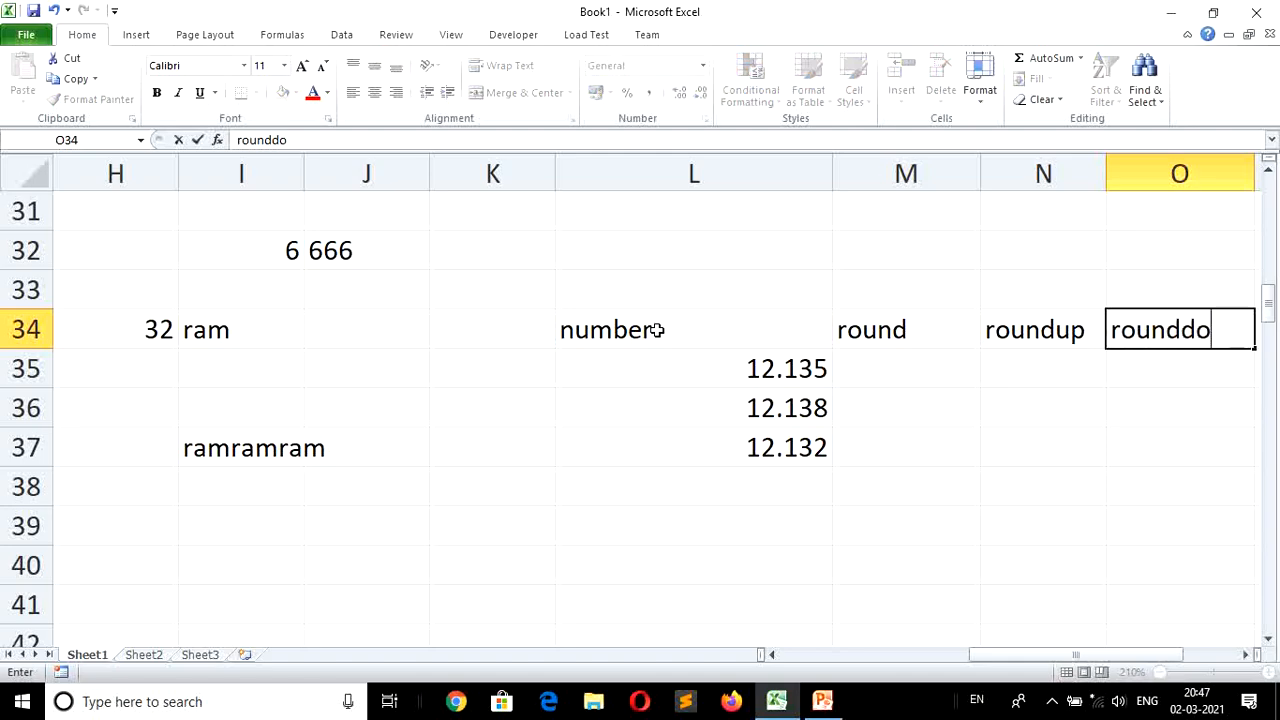
text(wn)
key(Return)
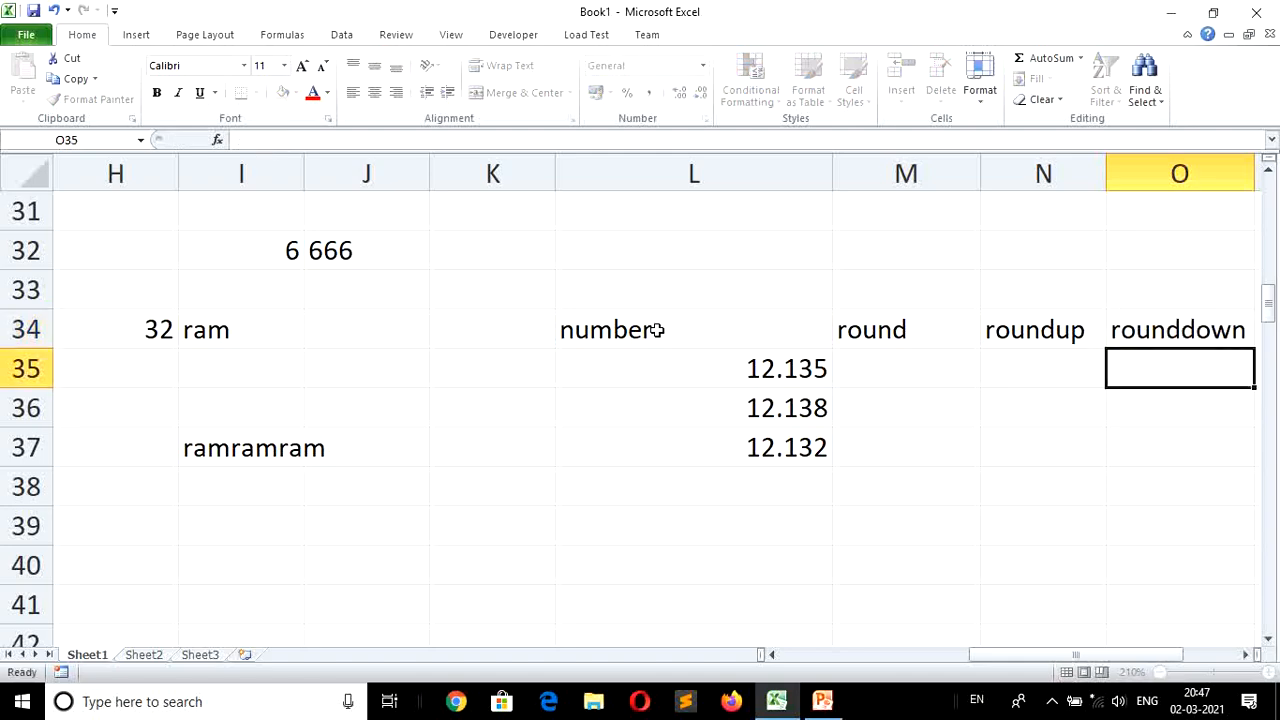
Begin a formula in M35, under the round heading.
click(1246, 654)
click(1246, 654)
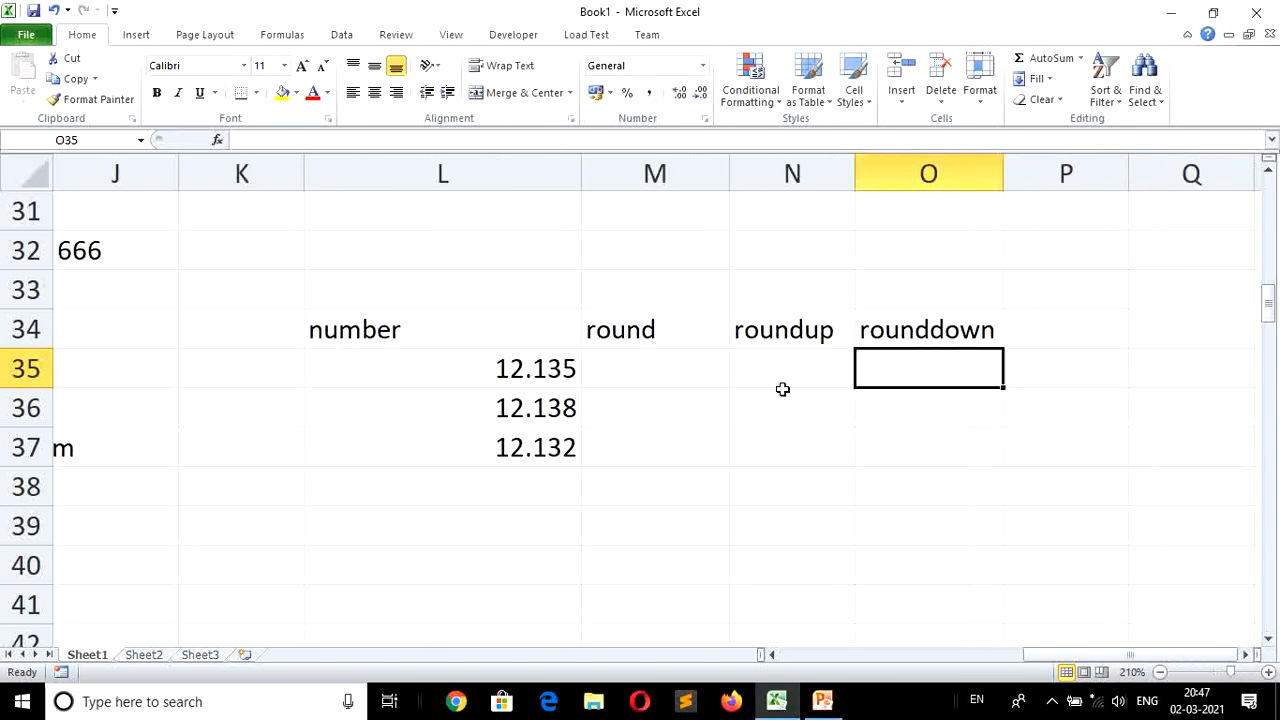
click(641, 361)
text(=)
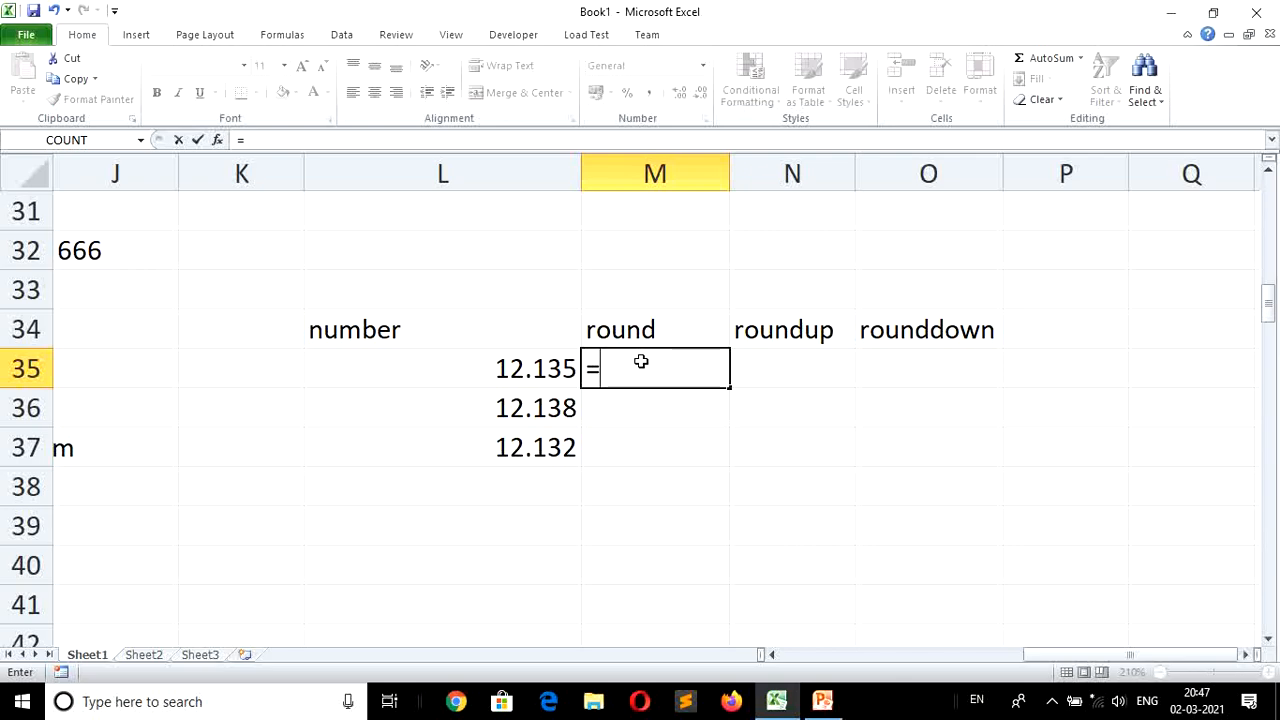
Enter a ROUND formula in M35 that rounds L35 to 2 digits and fill it down to M37.
text(round()
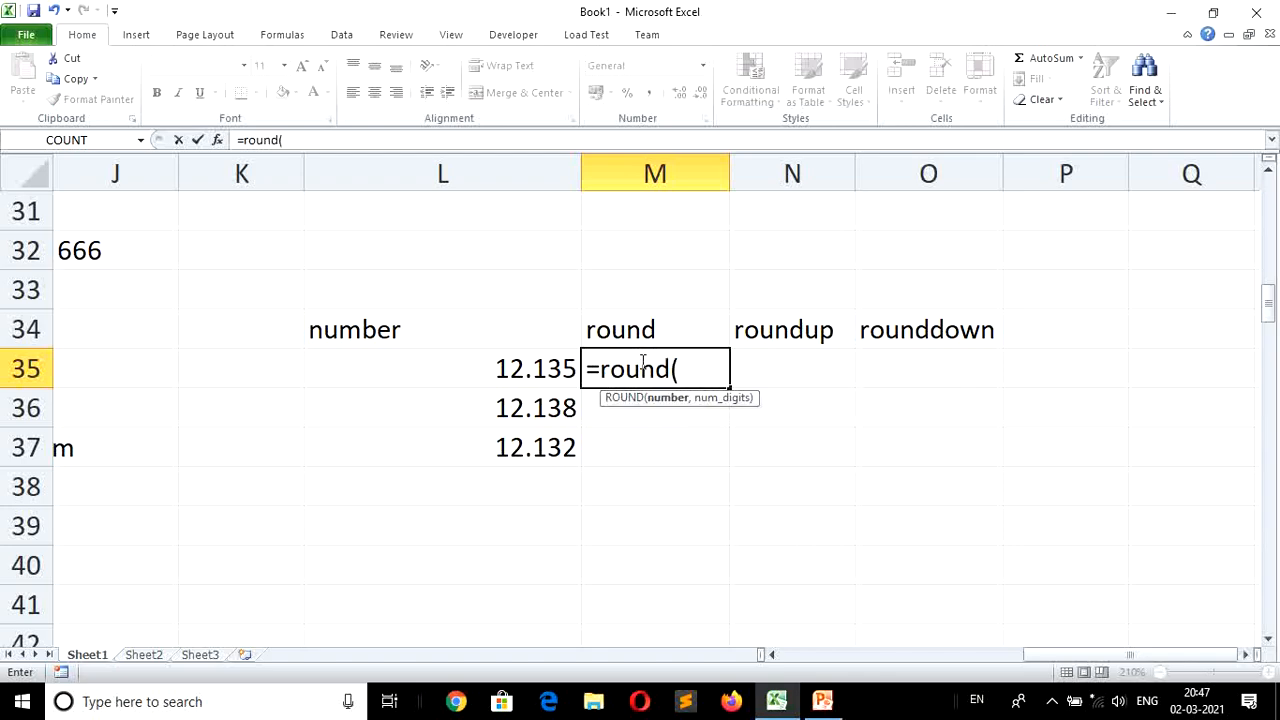
key(Left)
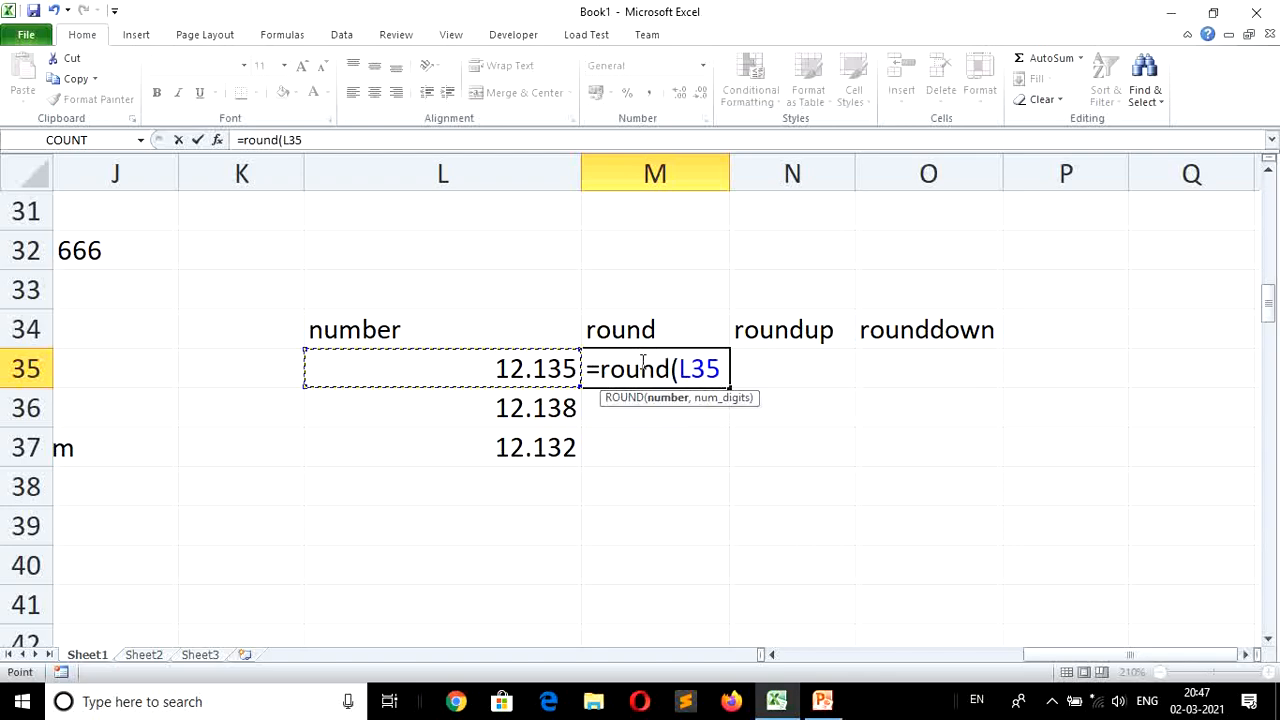
text(,2)
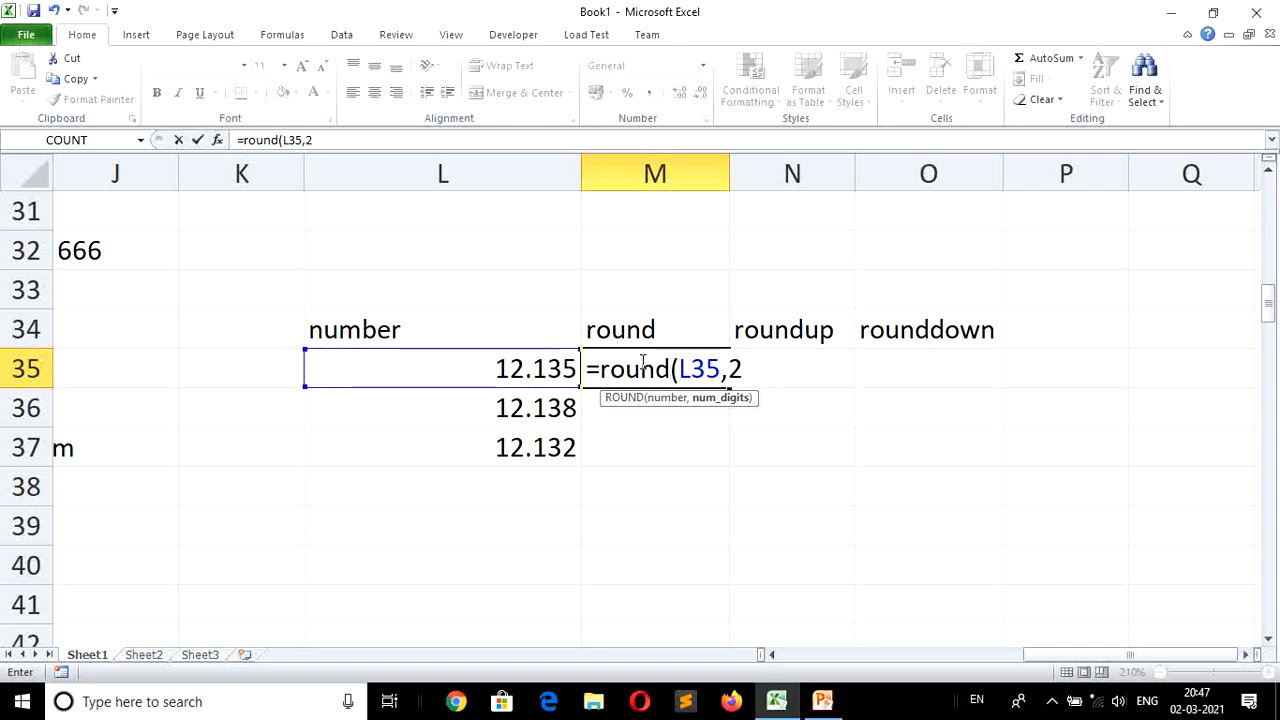
key(Return)
double_click(643, 362)
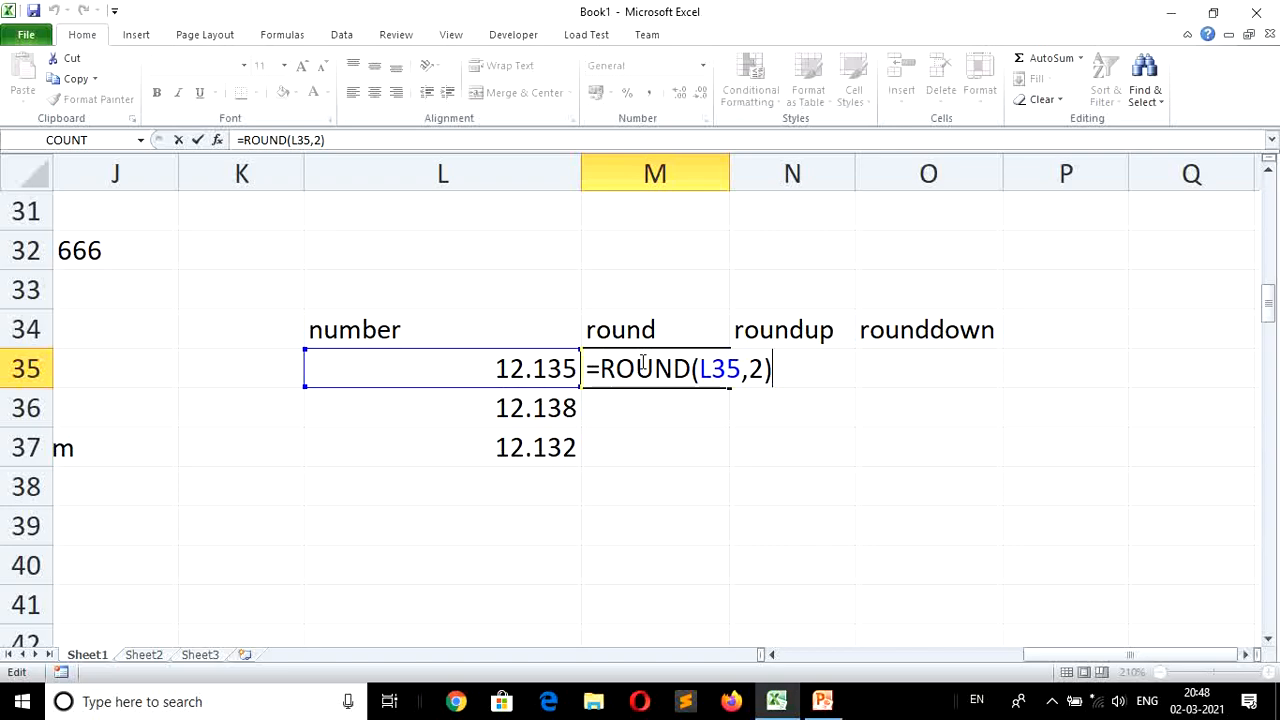
key(Return)
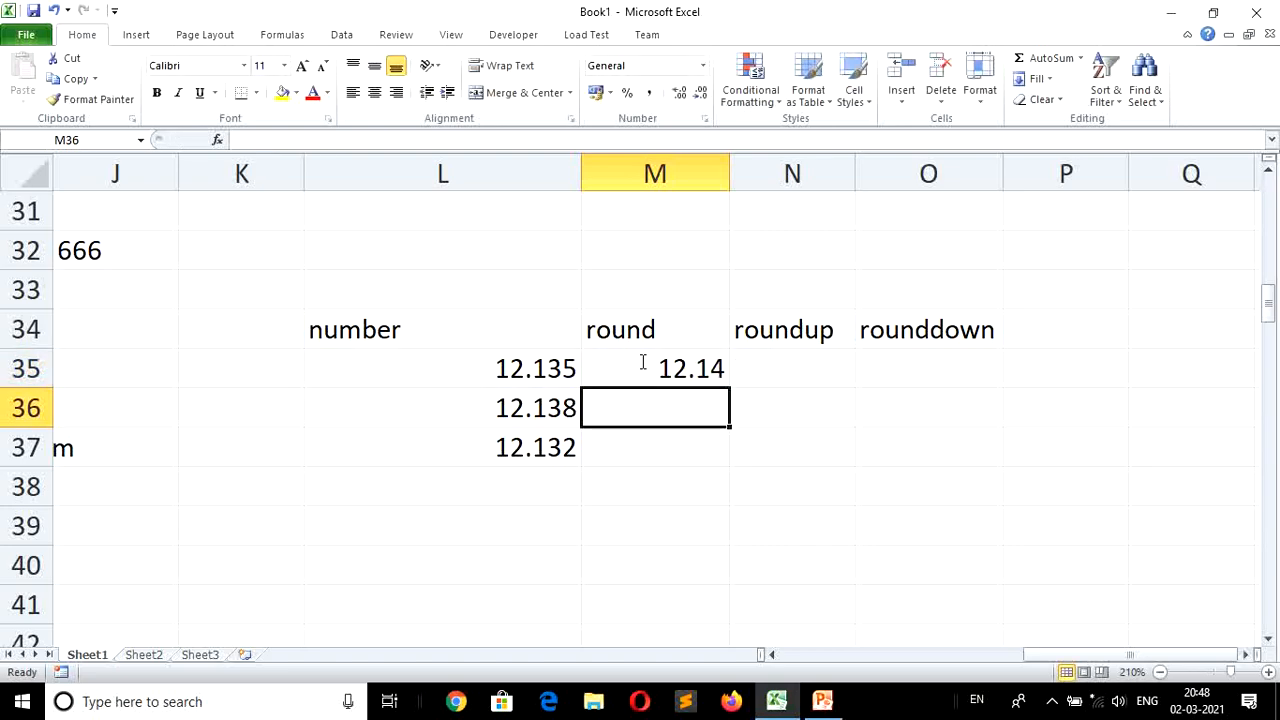
drag(641, 362, 641, 447)
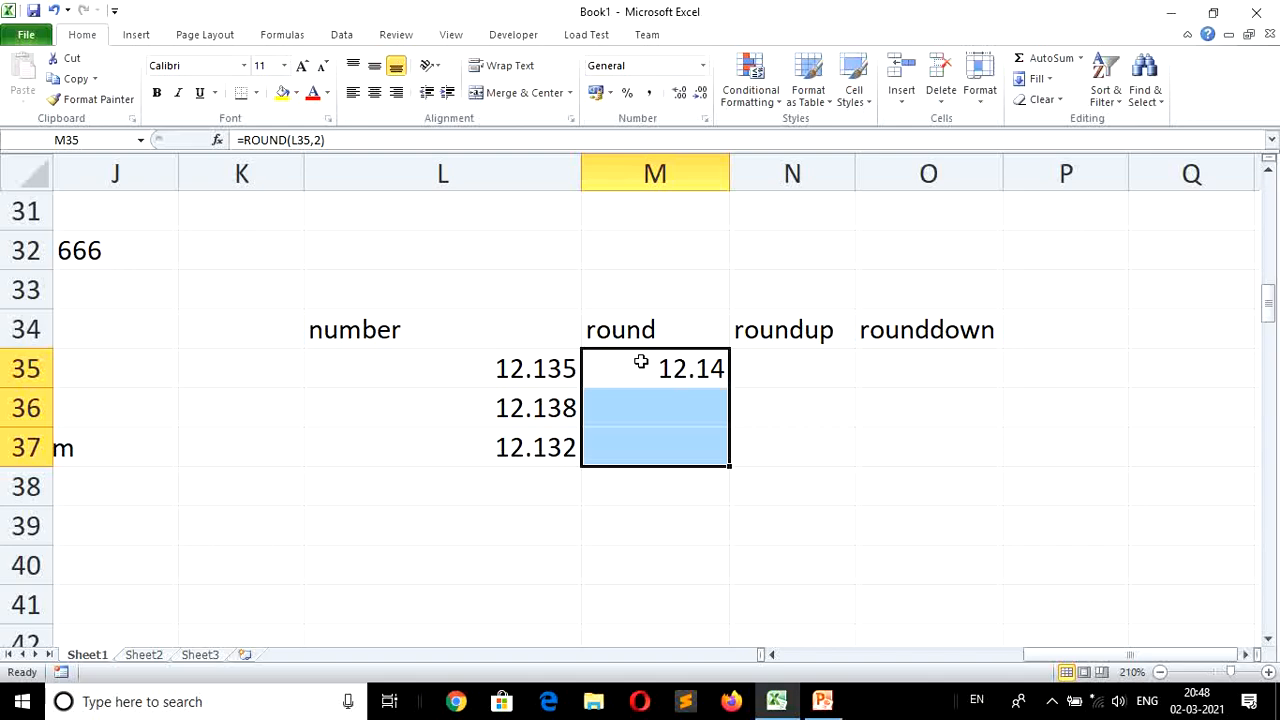
key(ctrl+d)
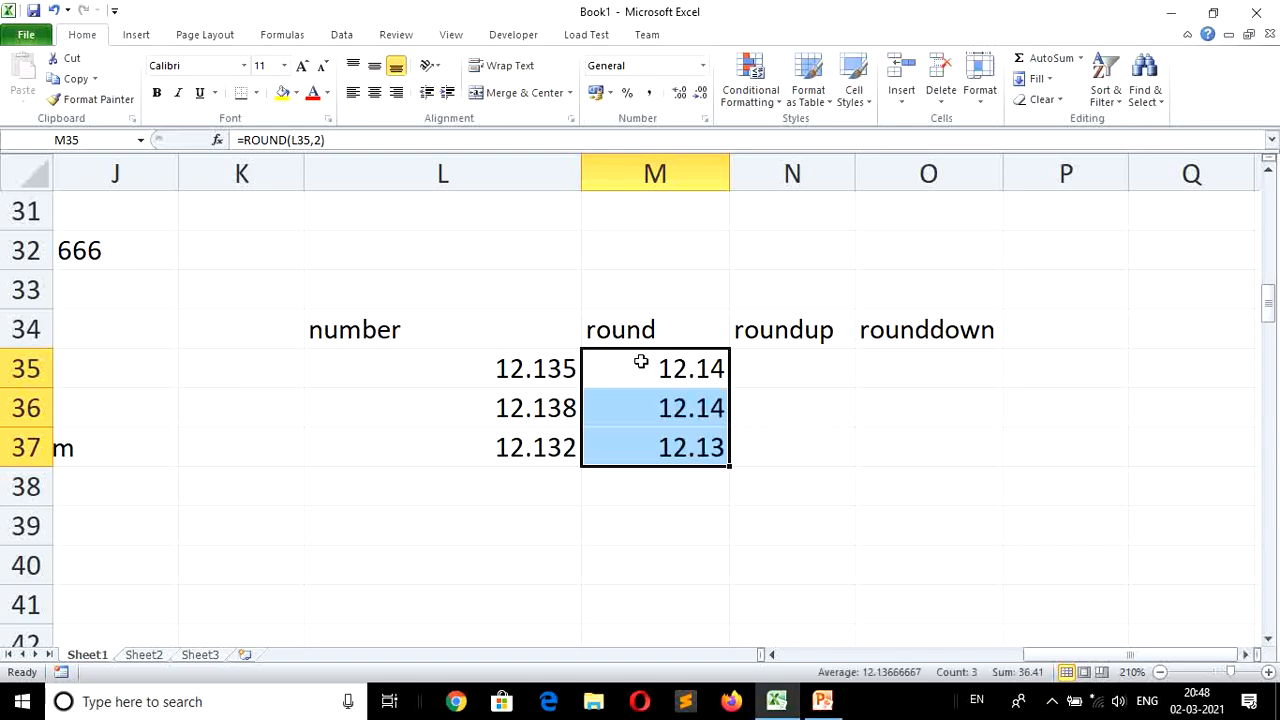
Compare the original numbers in L35:L37 with the rounded results in the round column.
key(Down)
key(Down)
key(Up)
key(Up)
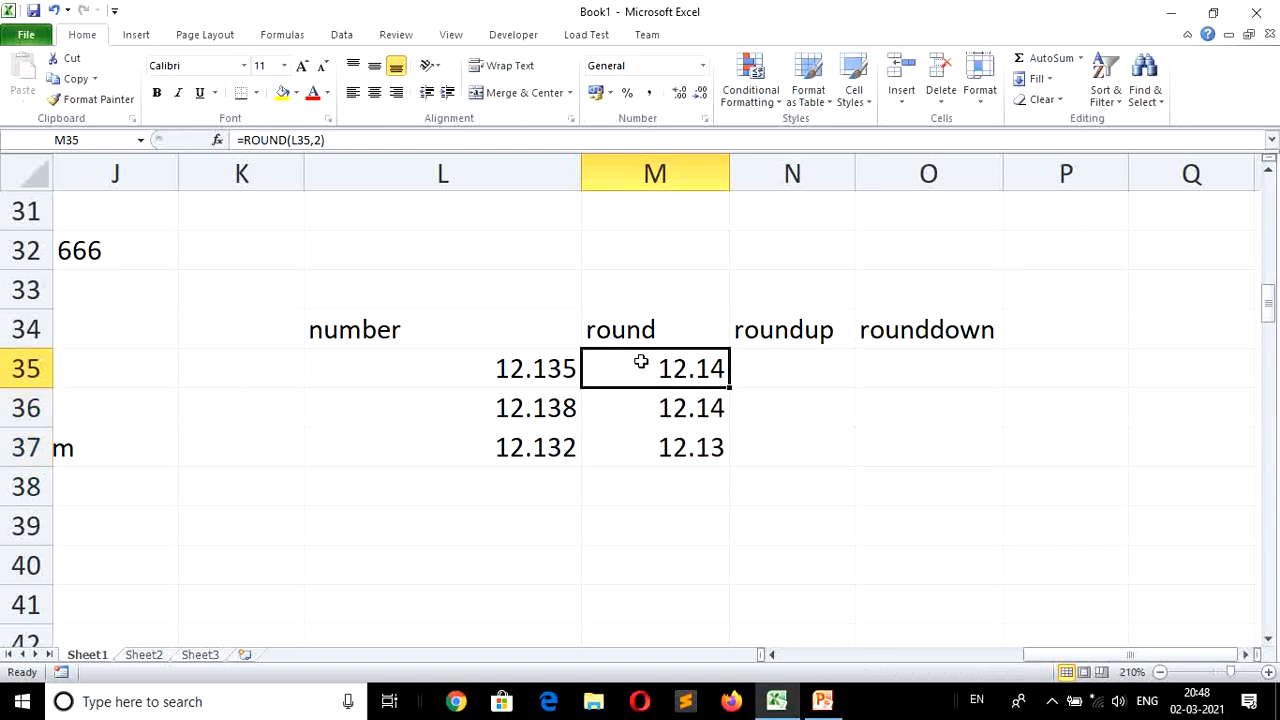
key(Down)
key(Up)
key(Left)
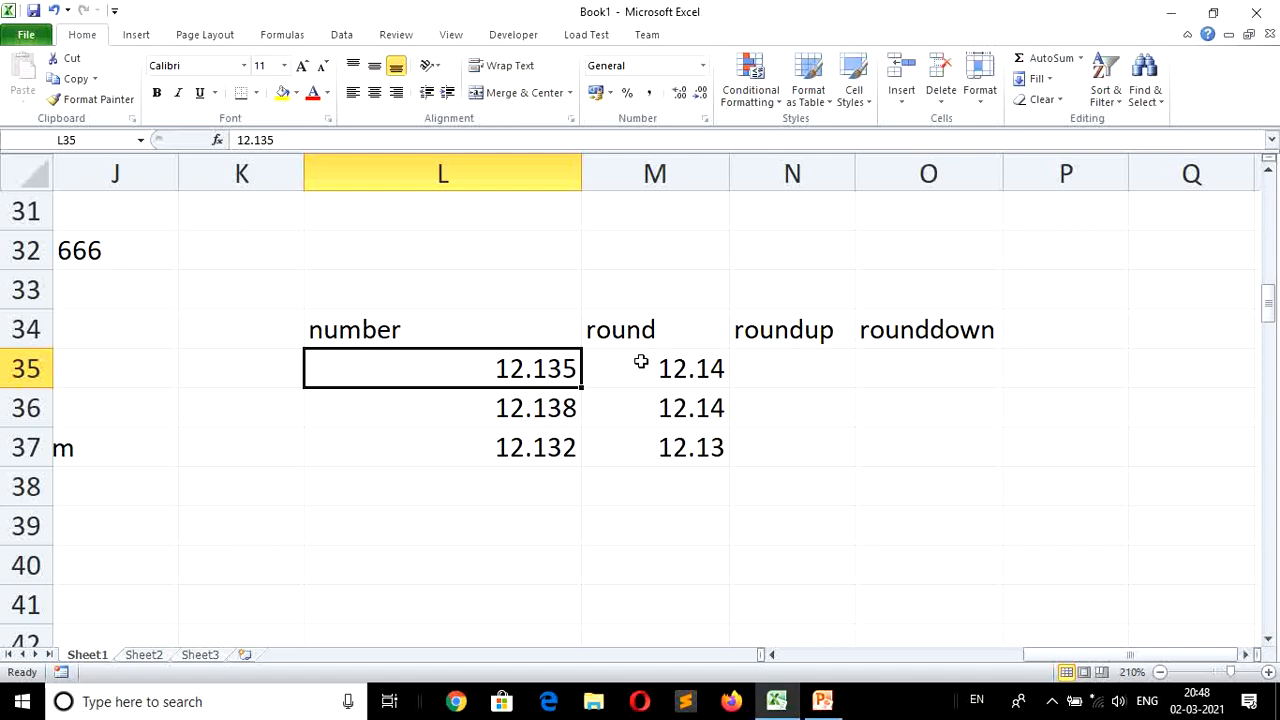
key(Down)
key(Down)
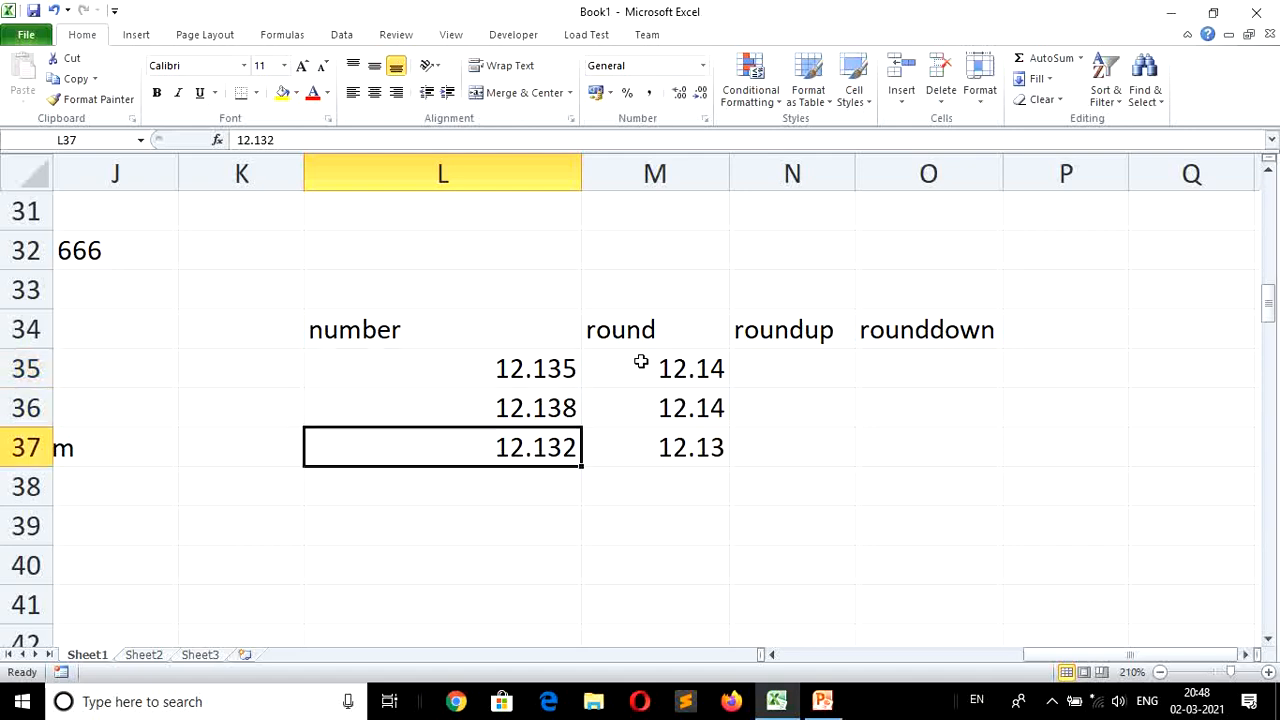
key(Up)
key(Up)
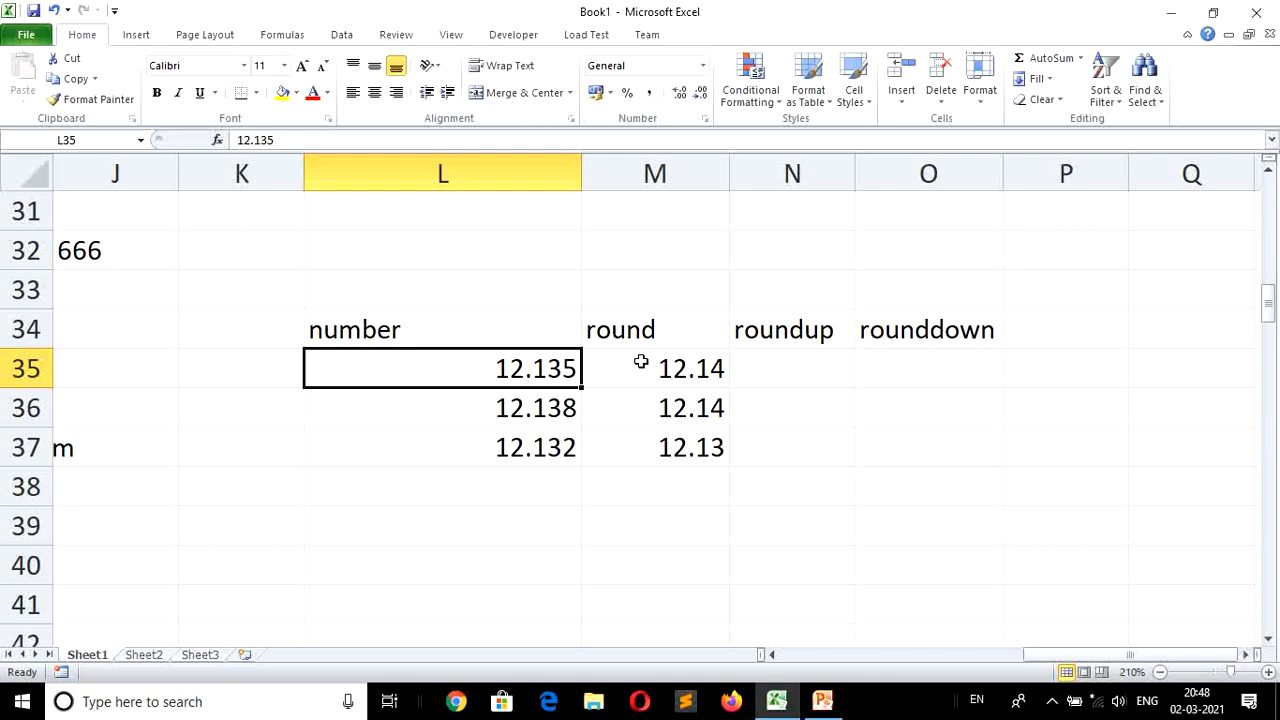
key(Right)
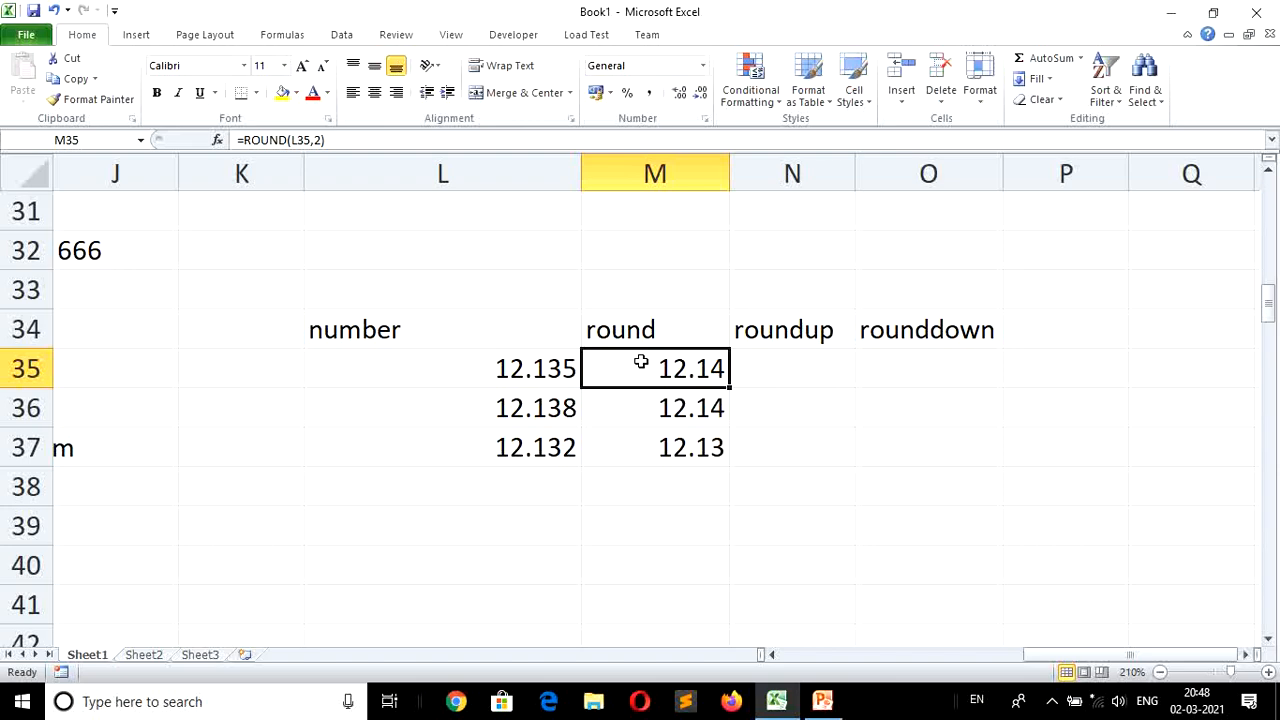
key(Down)
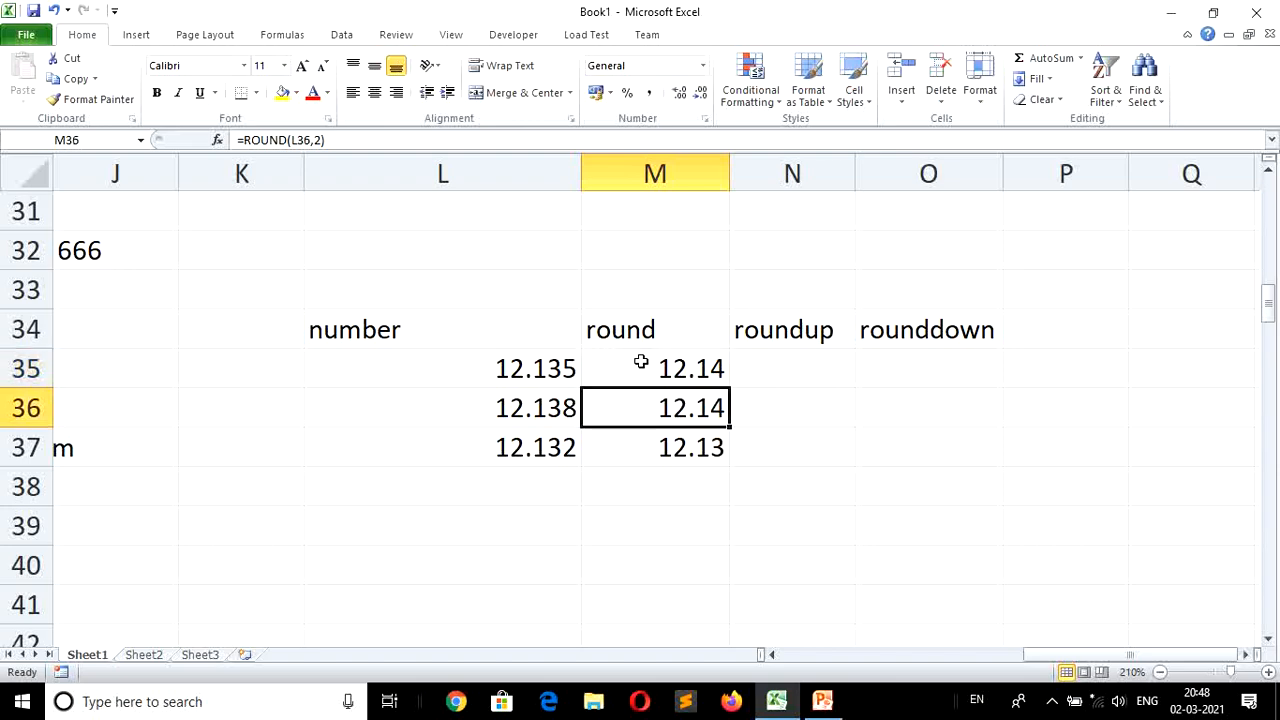
key(Down)
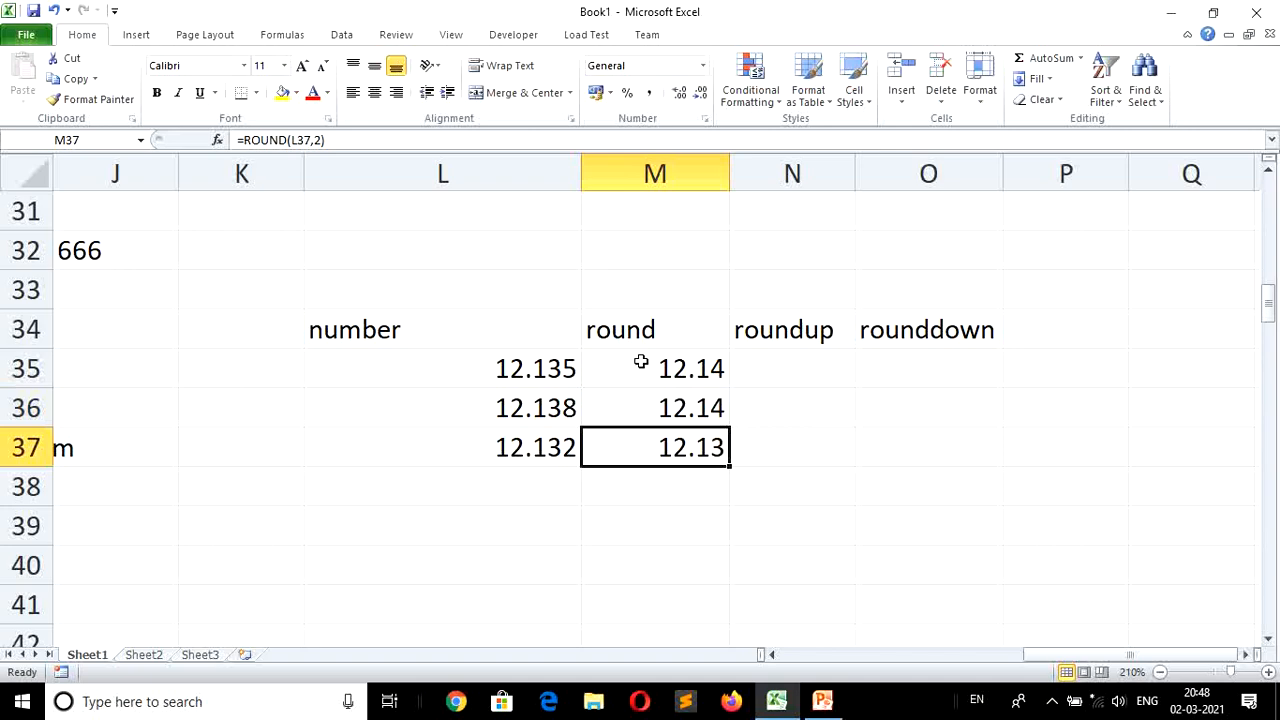
Enter a ROUNDUP formula in N35 that rounds the number in L35 up to 2 digits.
key(Right)
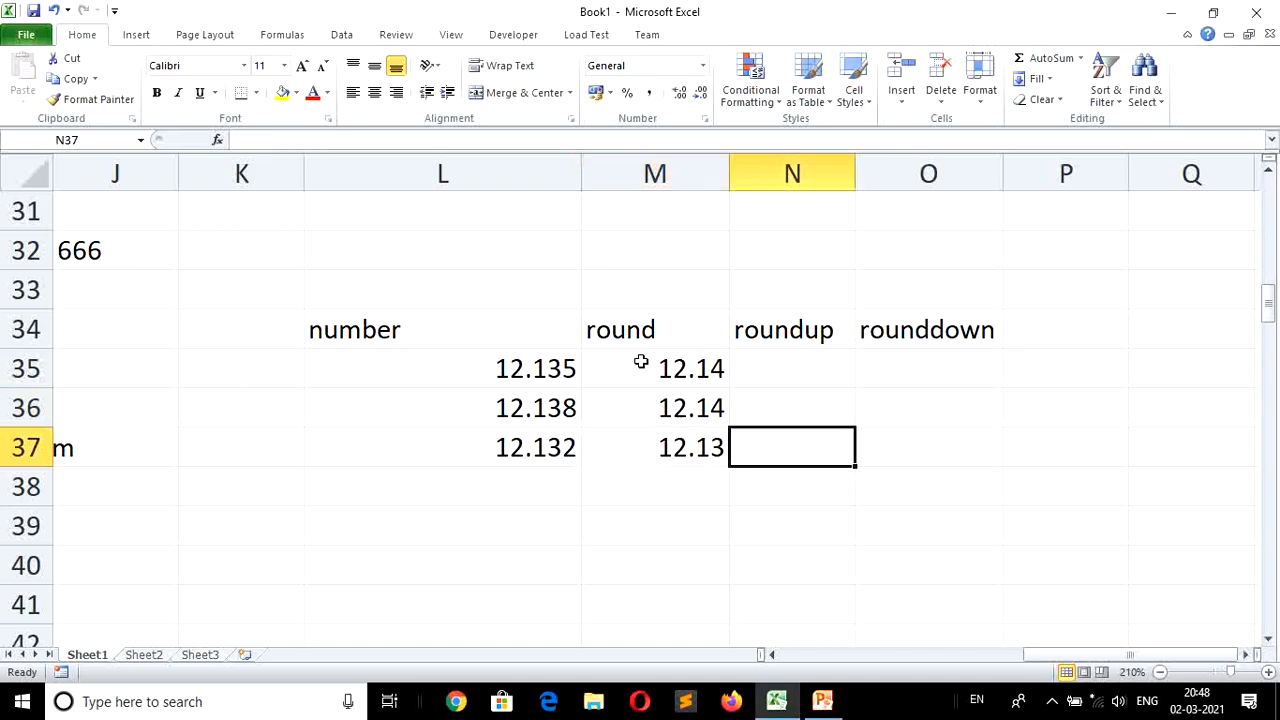
key(Up)
key(Up)
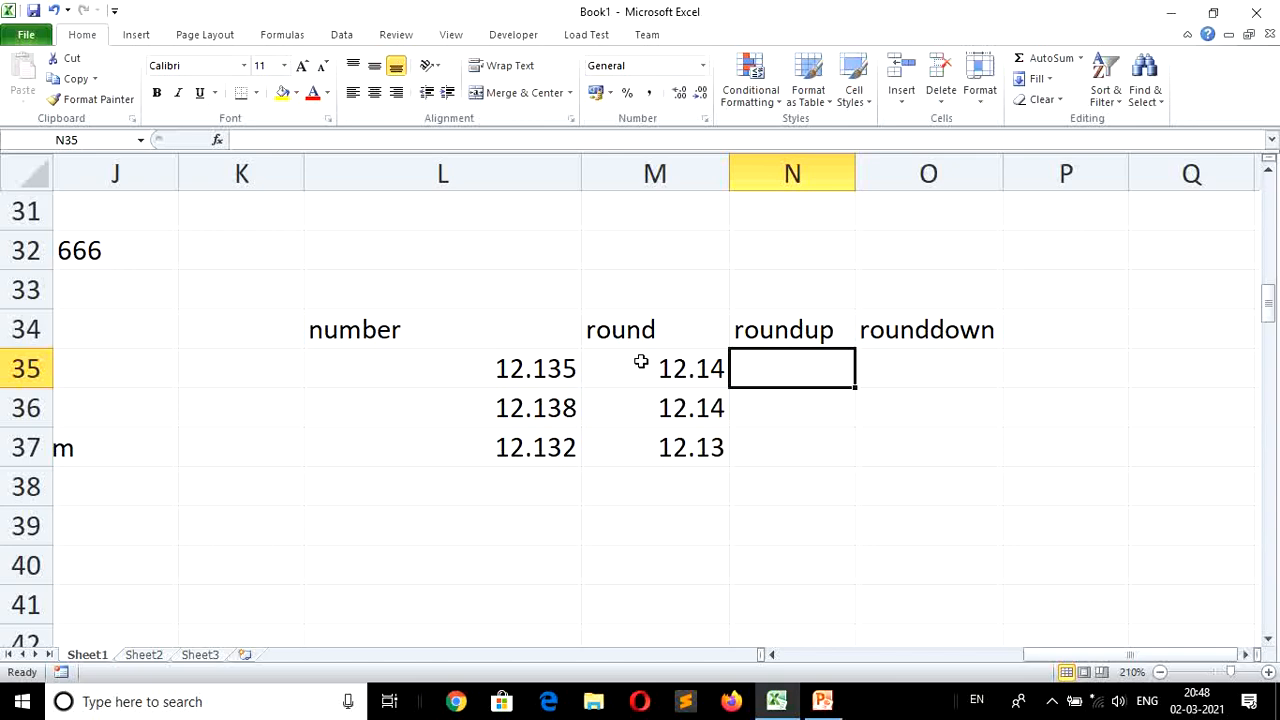
text(=)
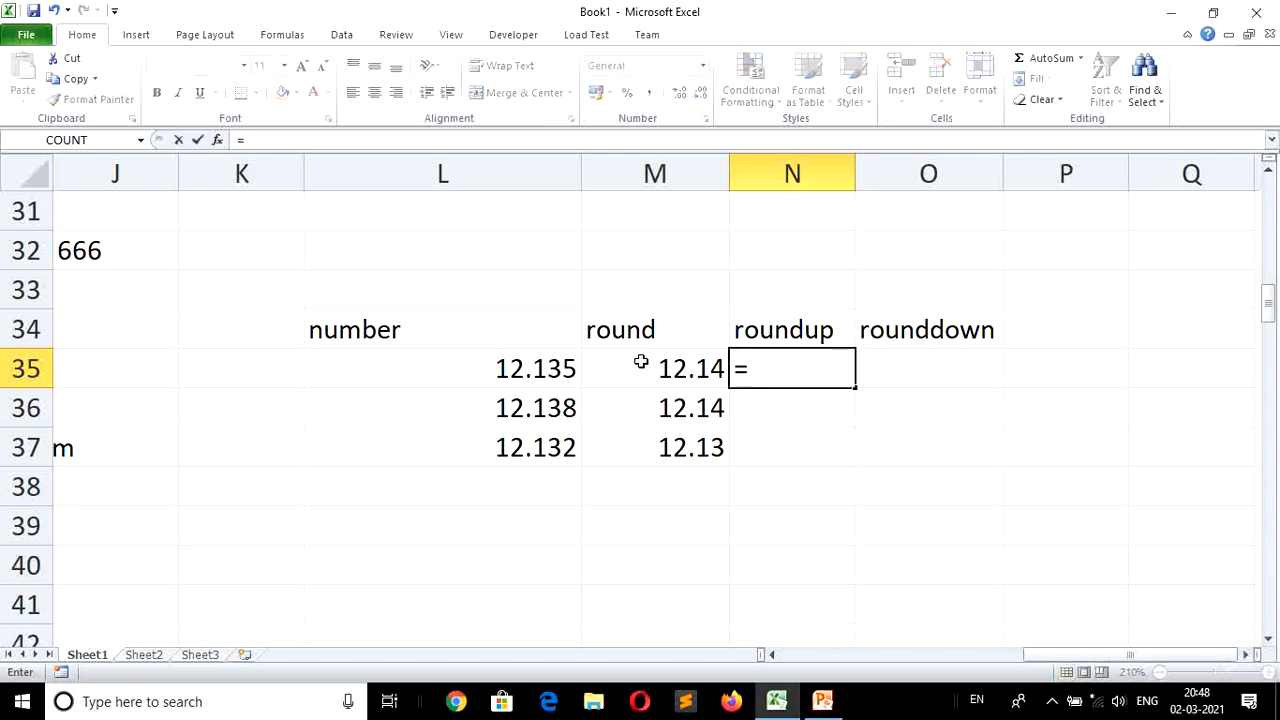
text(round)
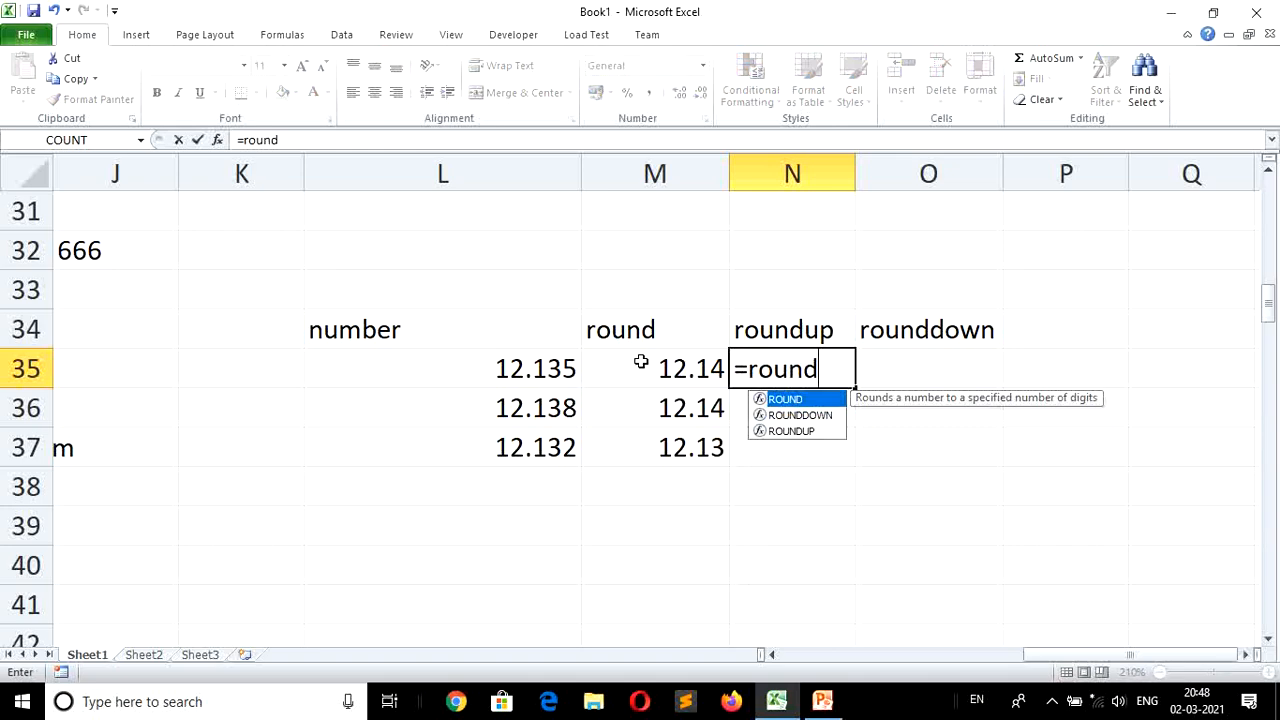
text(up()
key(Left)
key(Left)
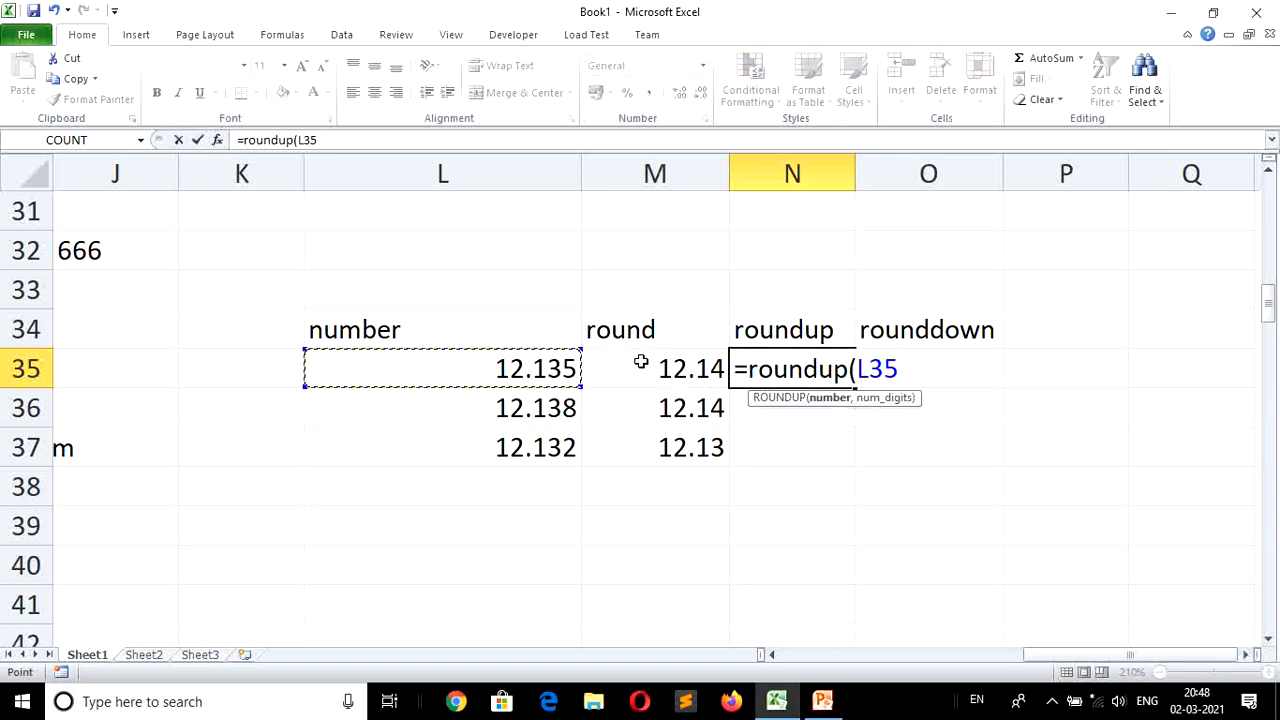
text(,2)
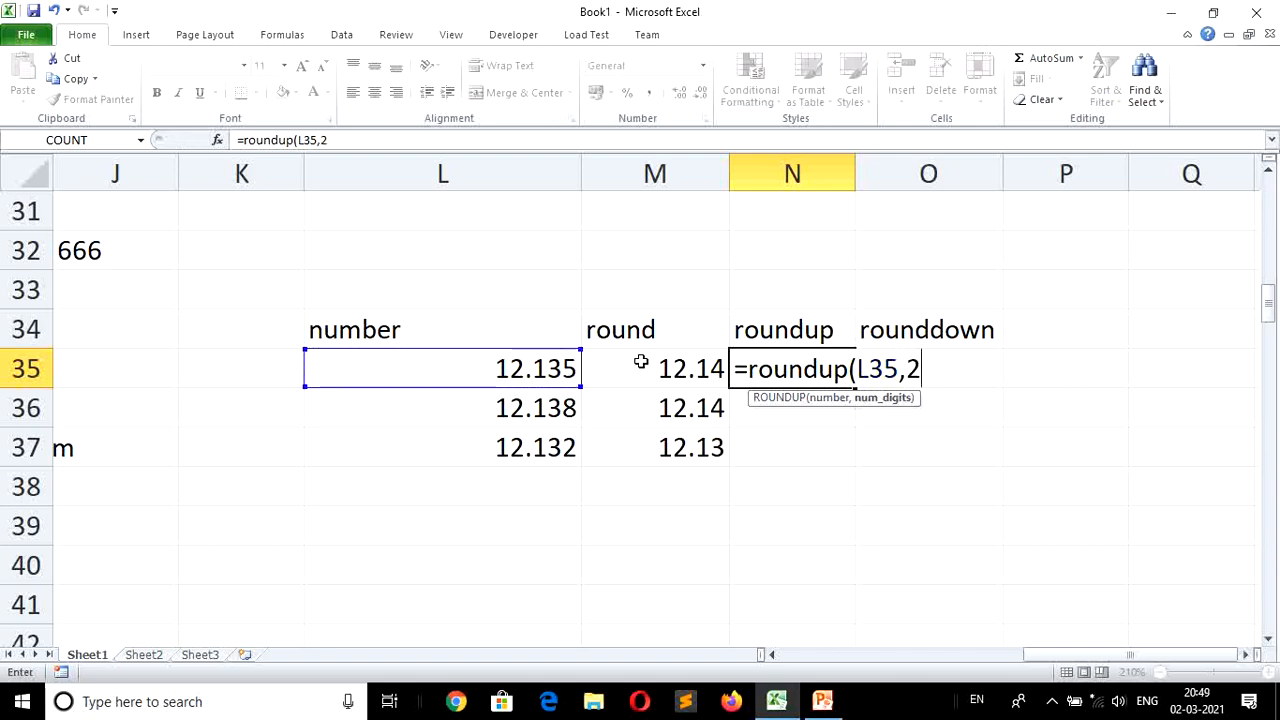
key(Return)
Fill the ROUNDUP formula from N35 down to N37.
key(Up)
key(shift+Down)
key(shift+Down)
key(ctrl+d)
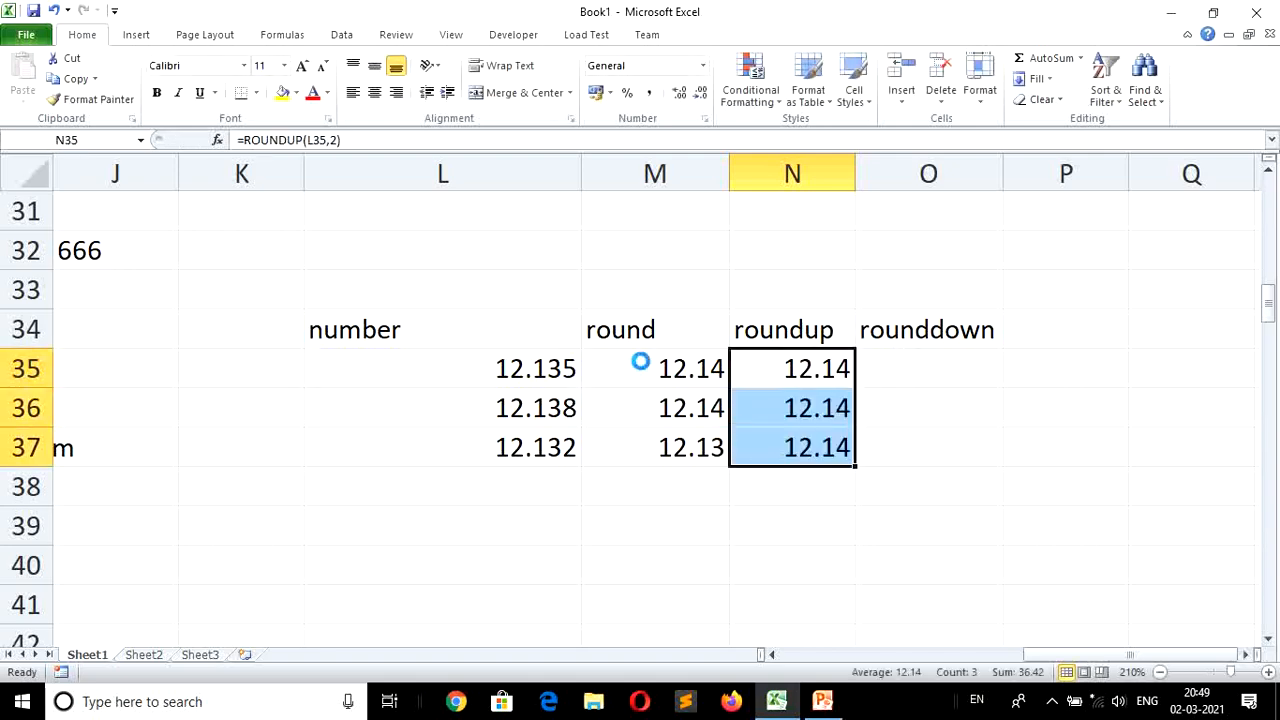
Enter a ROUNDDOWN formula in O35 that rounds the number in L35 down to 2 digits.
key(Right)
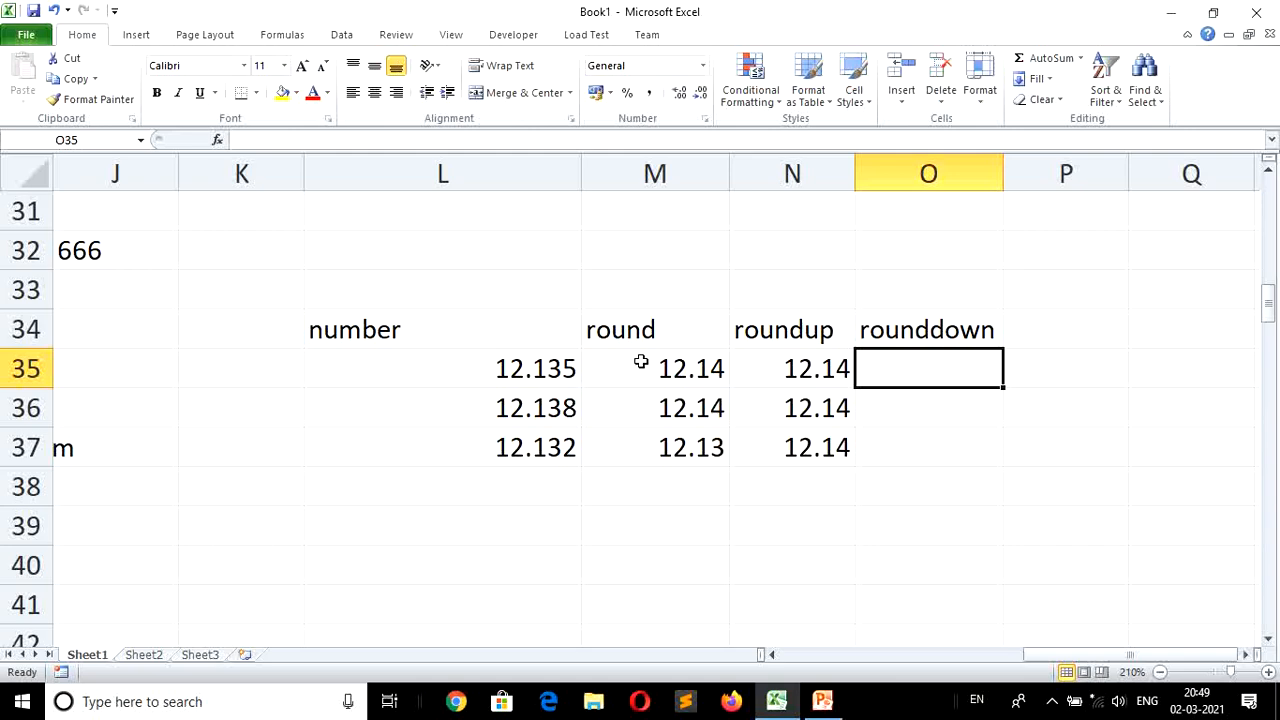
text(=)
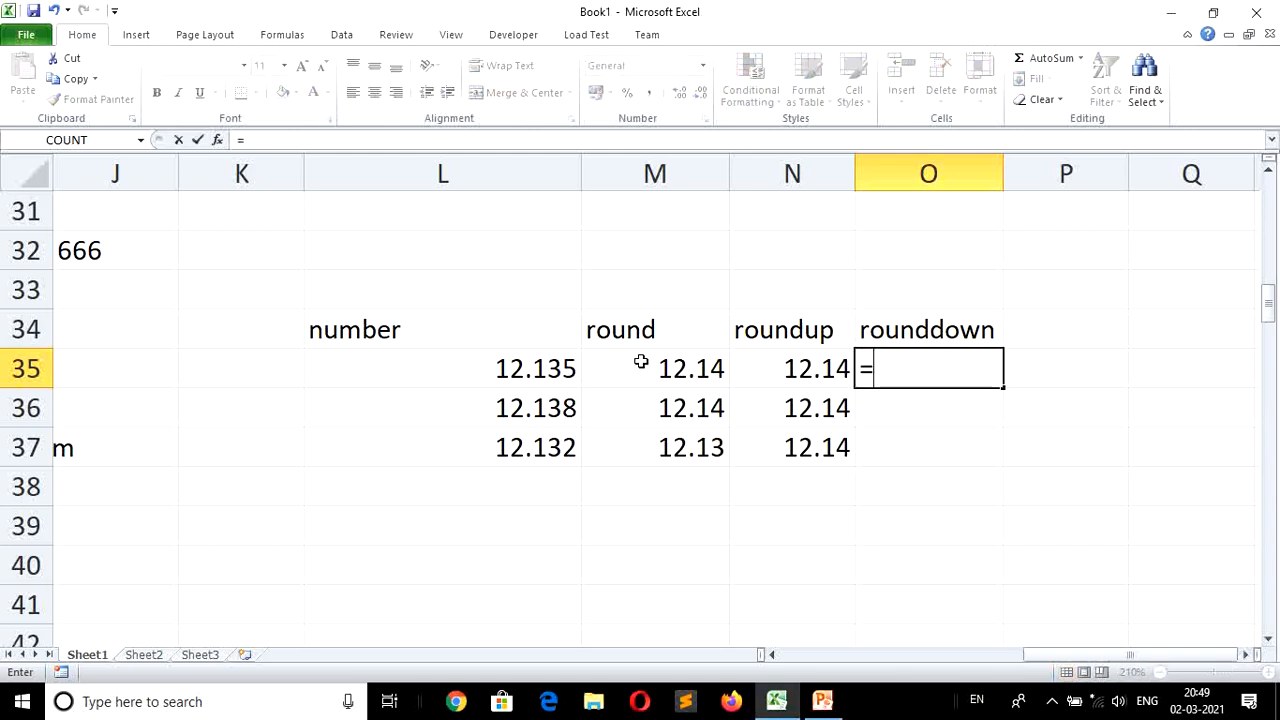
text(roun)
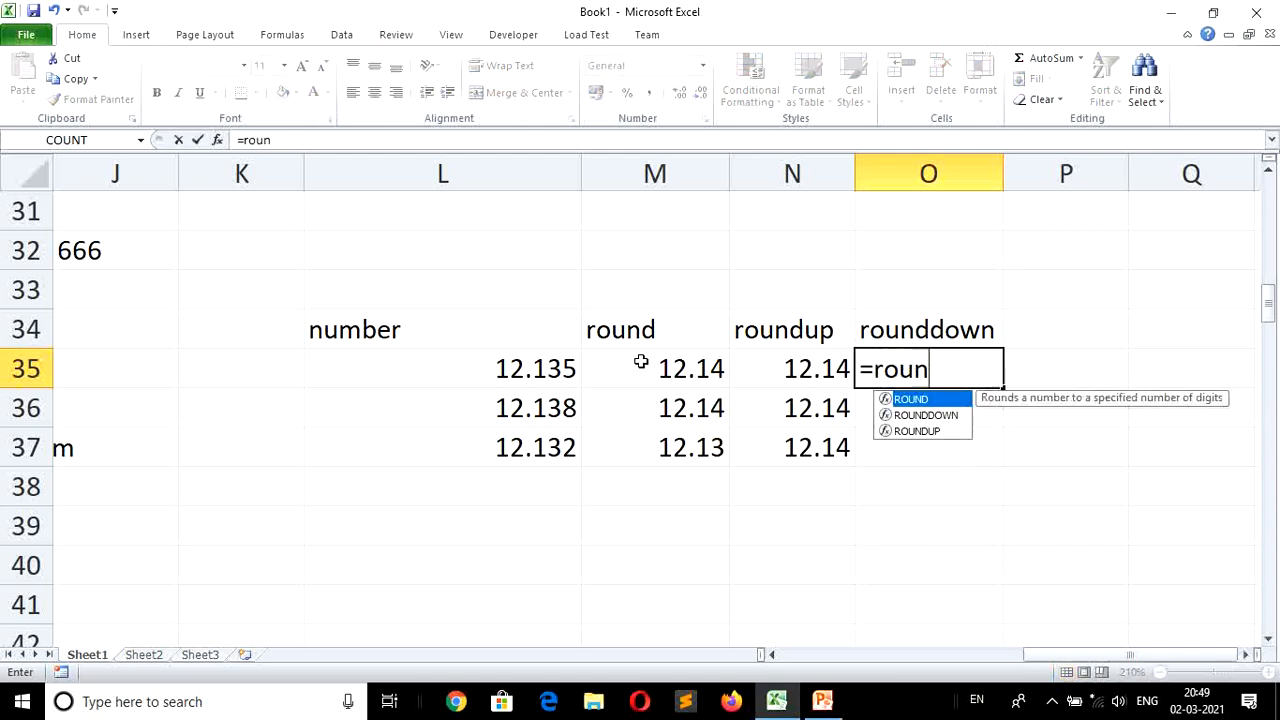
text(ddown()
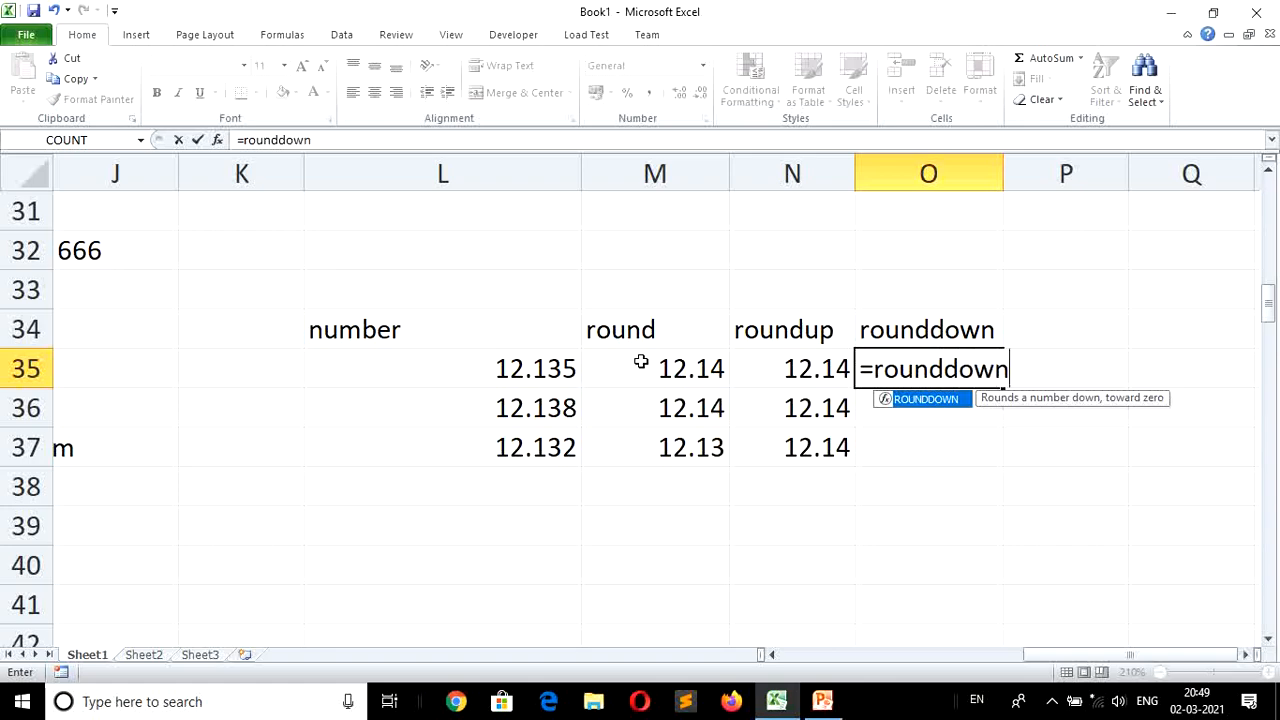
key(Left)
key(Left)
key(Left)
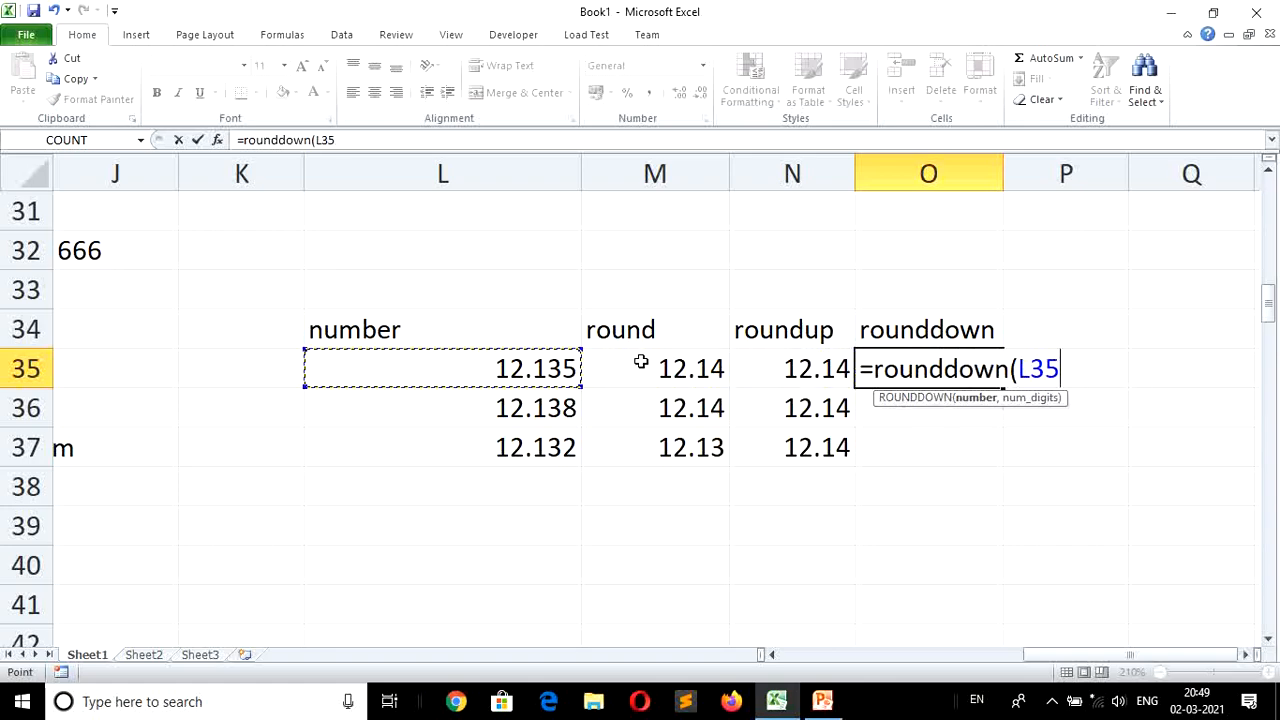
text(,)
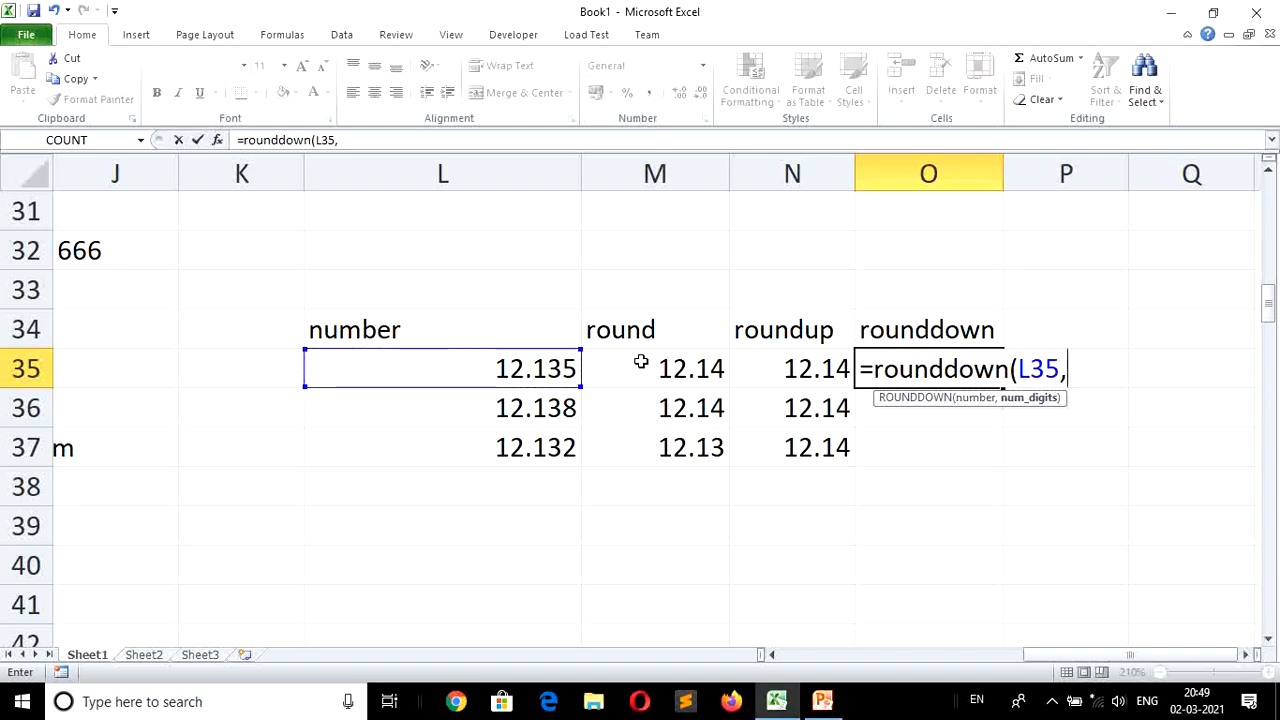
text(2))
key(ctrl+Return)
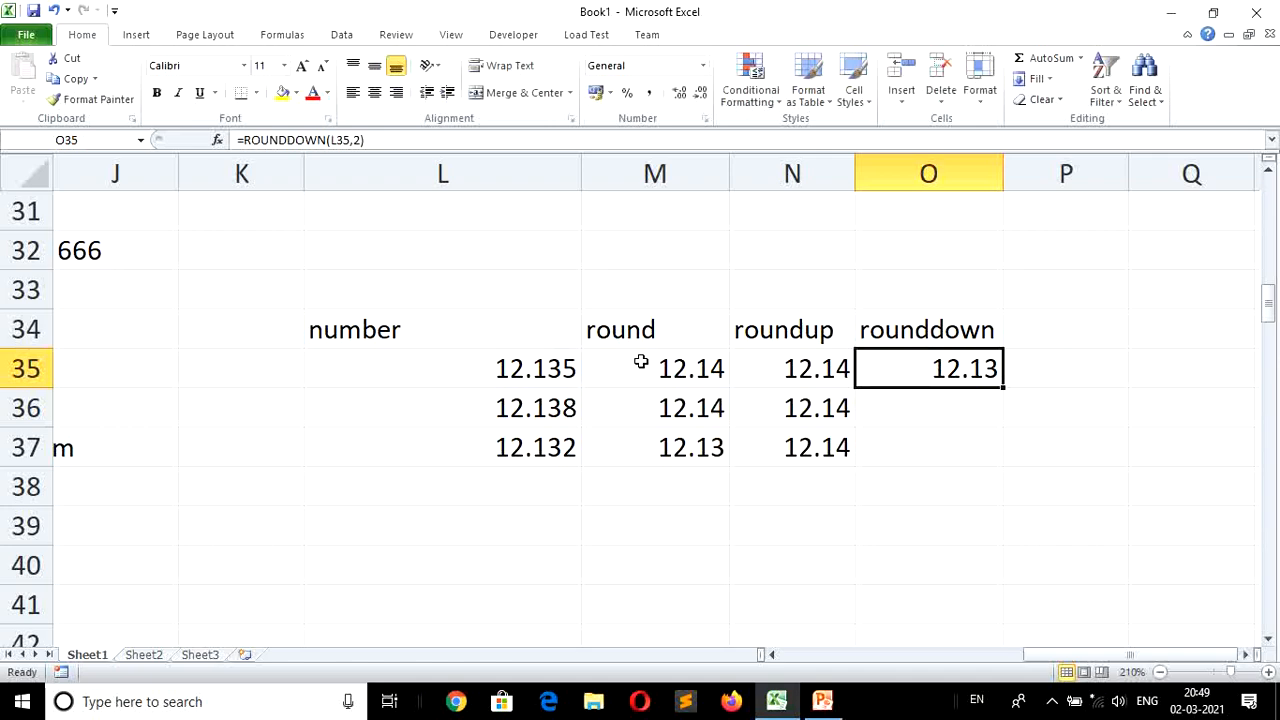
Fill the ROUNDDOWN formula from O35 down to O37.
key(shift+Down)
key(shift+Down)
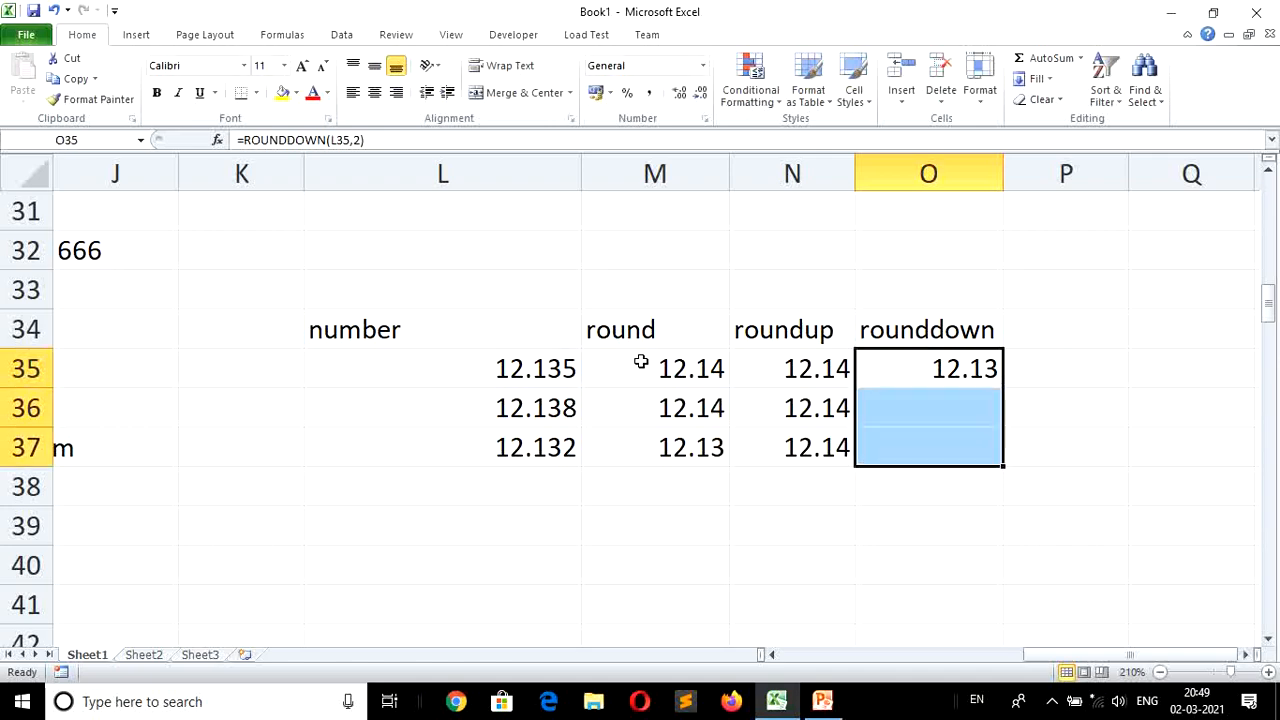
key(ctrl+d)
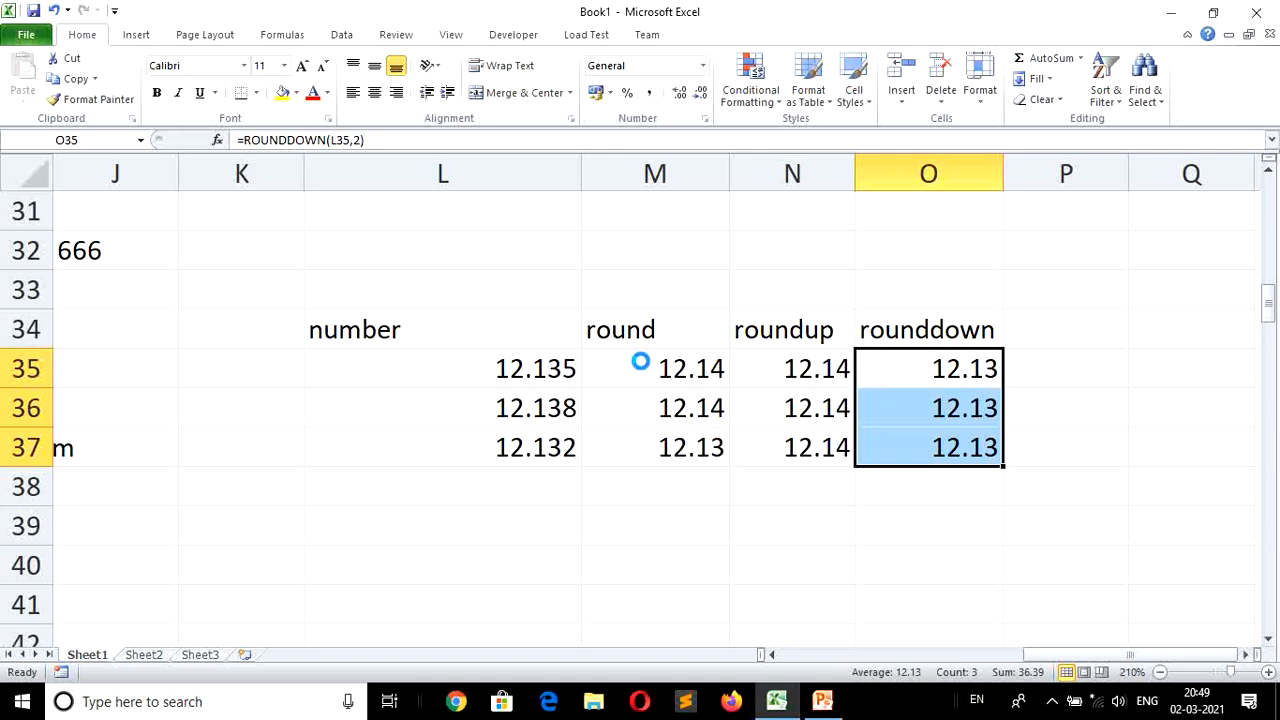
Look through the function list in column B from REPT down to the SUM entry in B41.
key(Left)
key(Left)
key(Left)
key(Left)
key(Left)
key(Left)
key(Left)
key(Left)
key(Left)
key(Left)
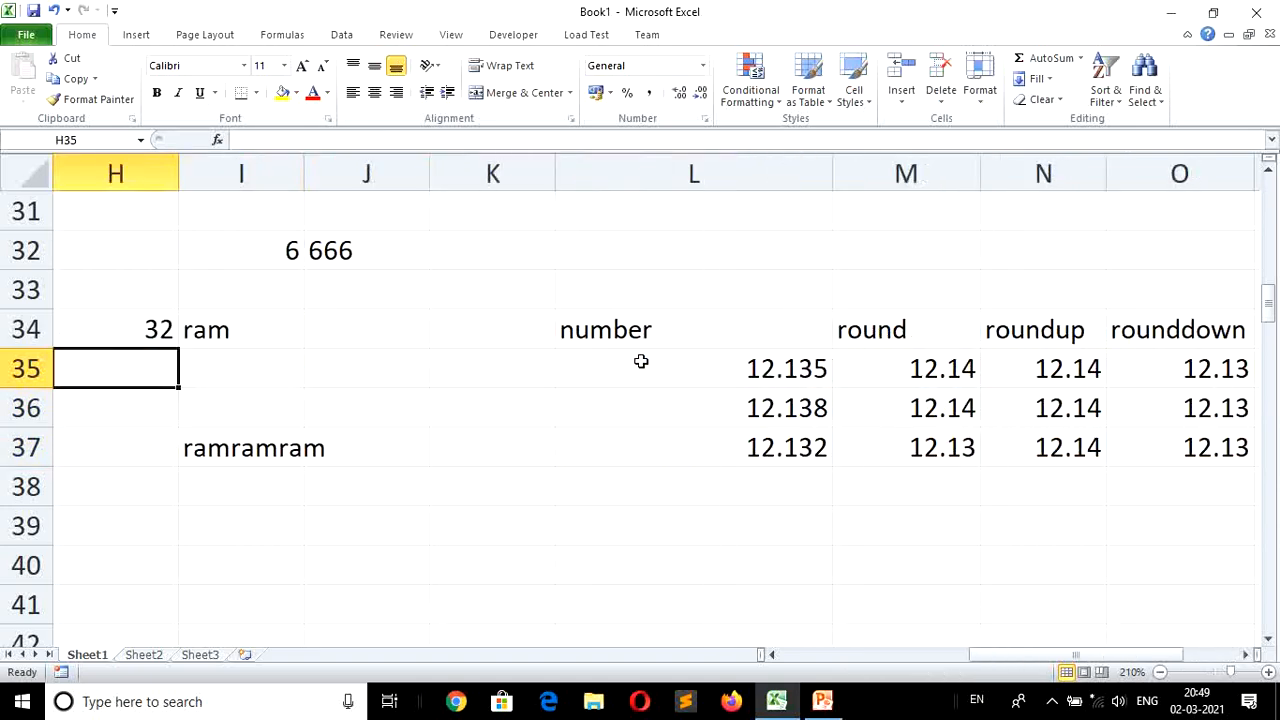
key(Left)
key(Left)
key(Left)
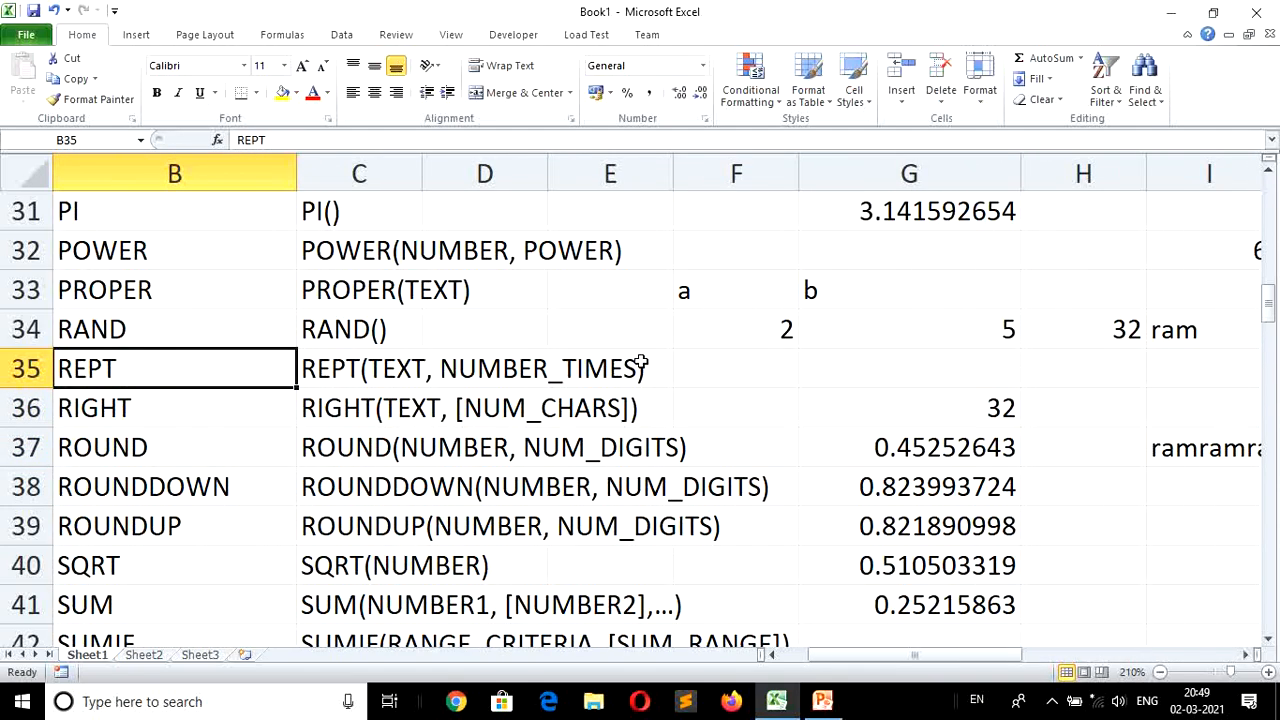
key(Left)
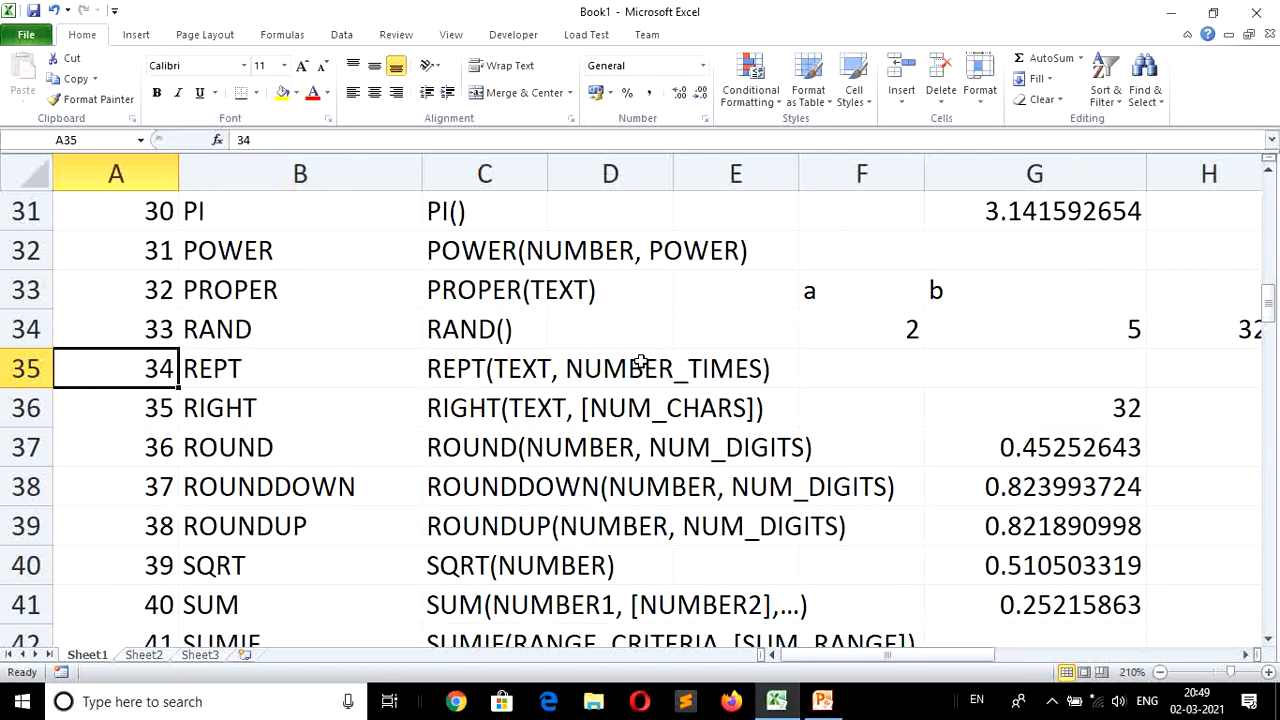
key(Down)
key(Down)
key(Down)
key(Down)
key(Down)
key(Down)
key(Right)
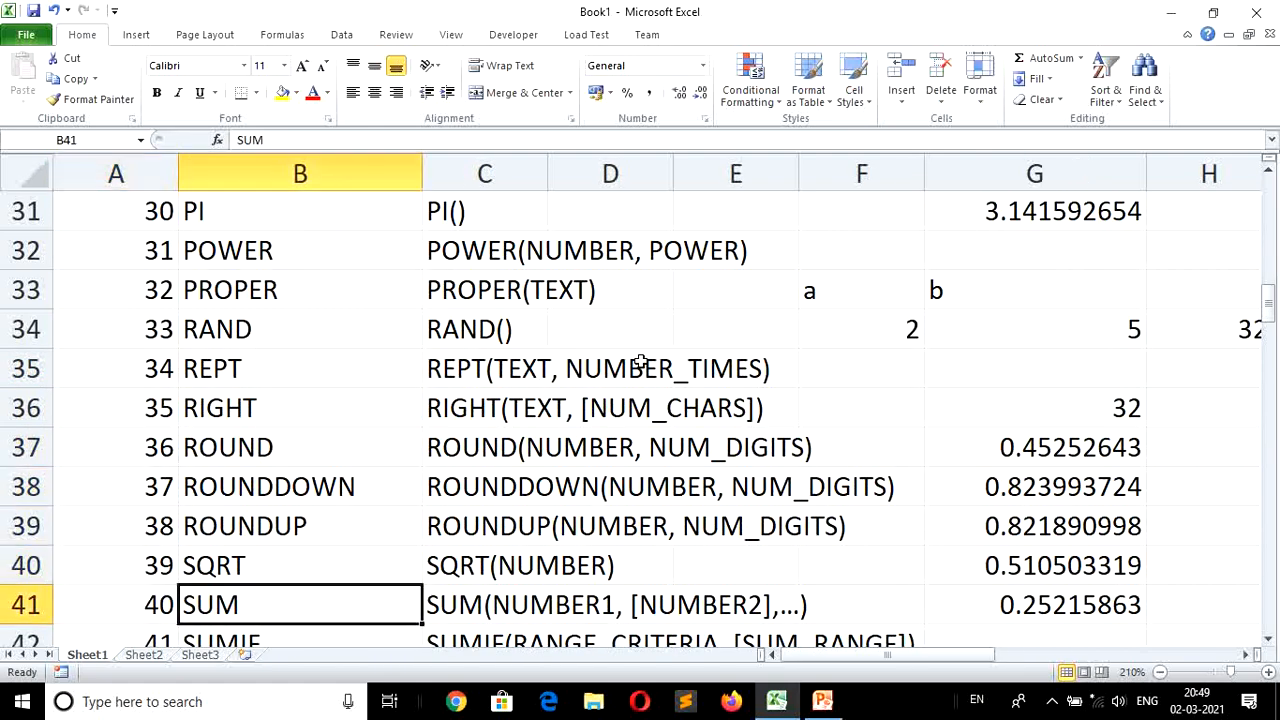
Enter a SQRT formula in K41 that returns the square root of 36.
key(Right)
key(Right)
key(Right)
key(Right)
key(Right)
key(Right)
key(Right)
key(Right)
key(Right)
key(Right)
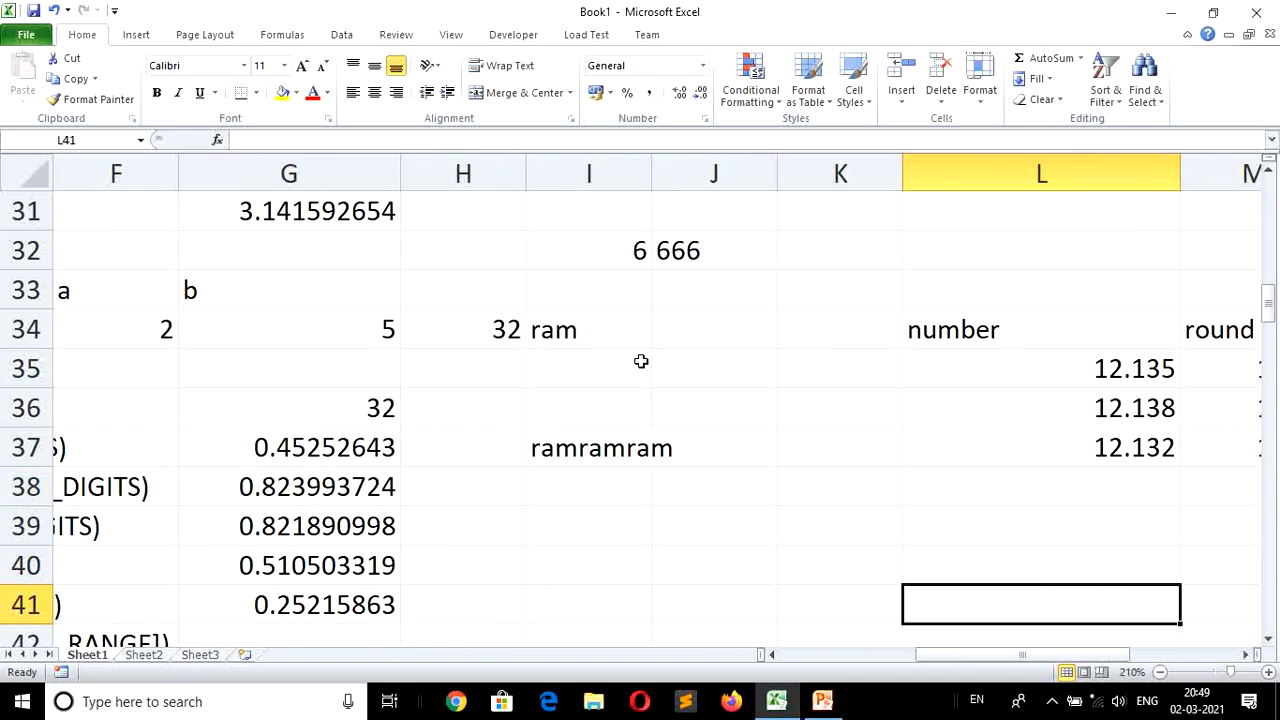
key(Right)
key(Right)
key(Left)
key(Left)
key(Left)
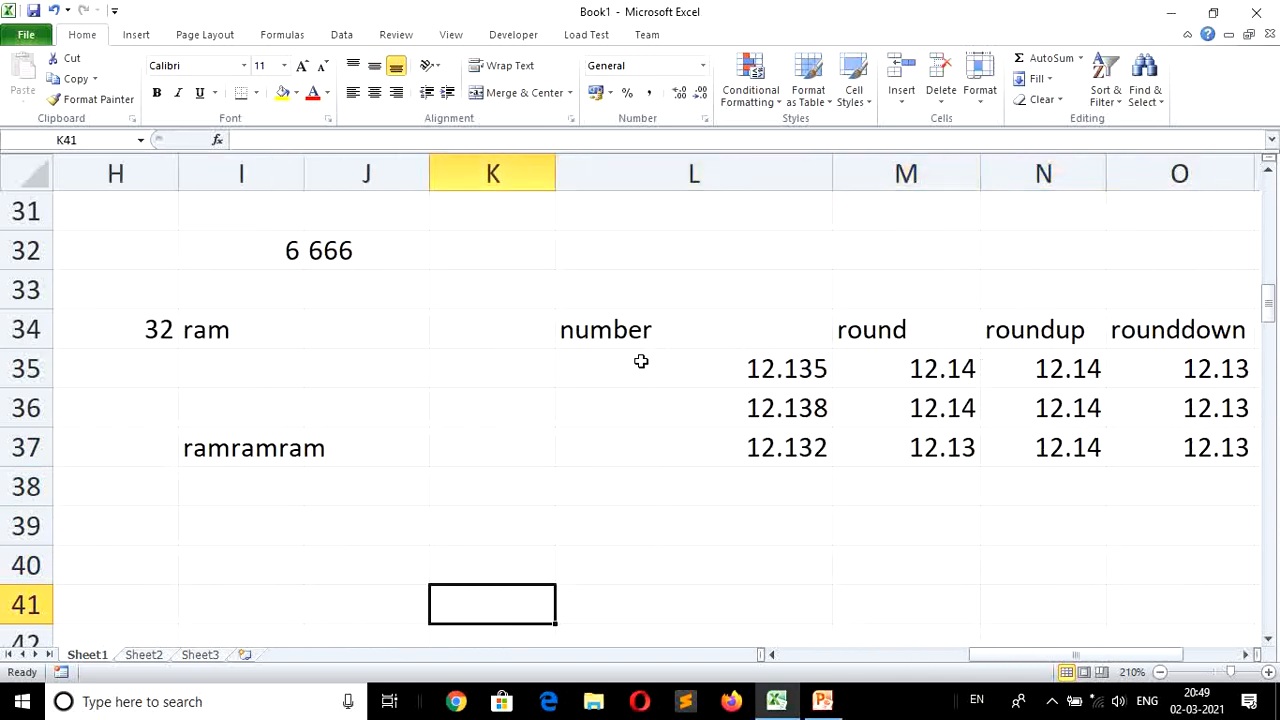
text(=)
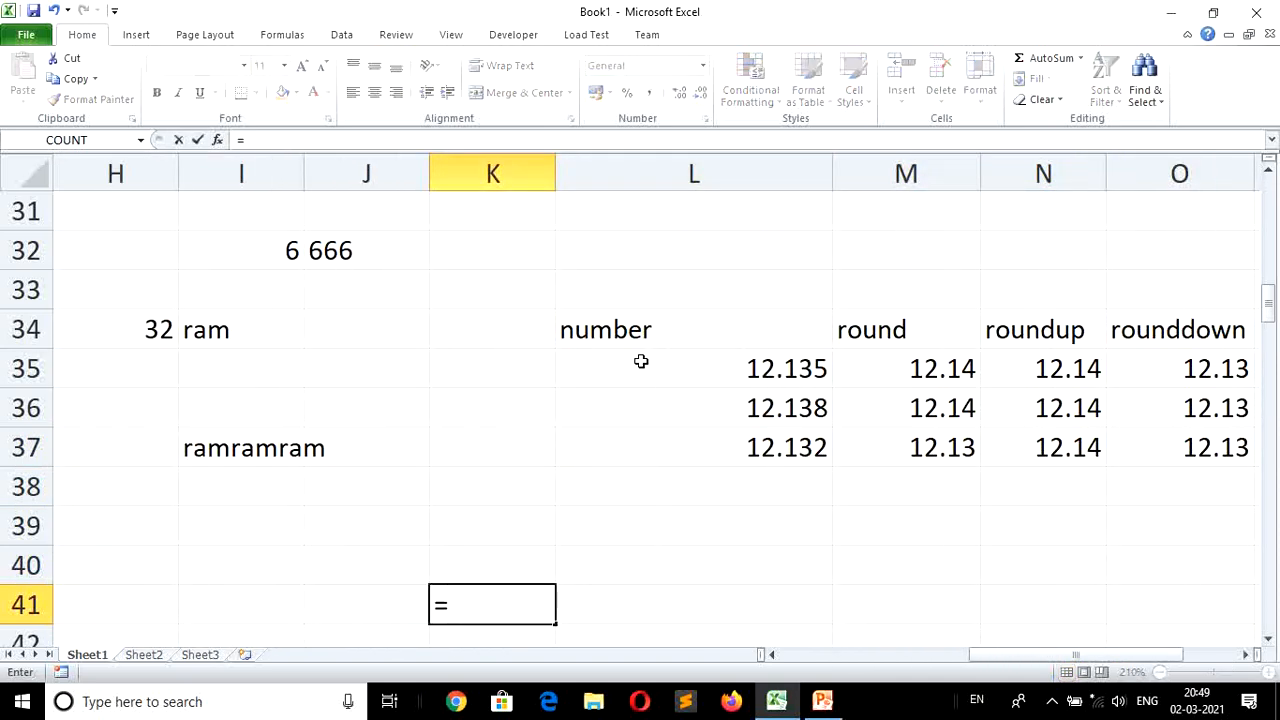
text(sqrt)
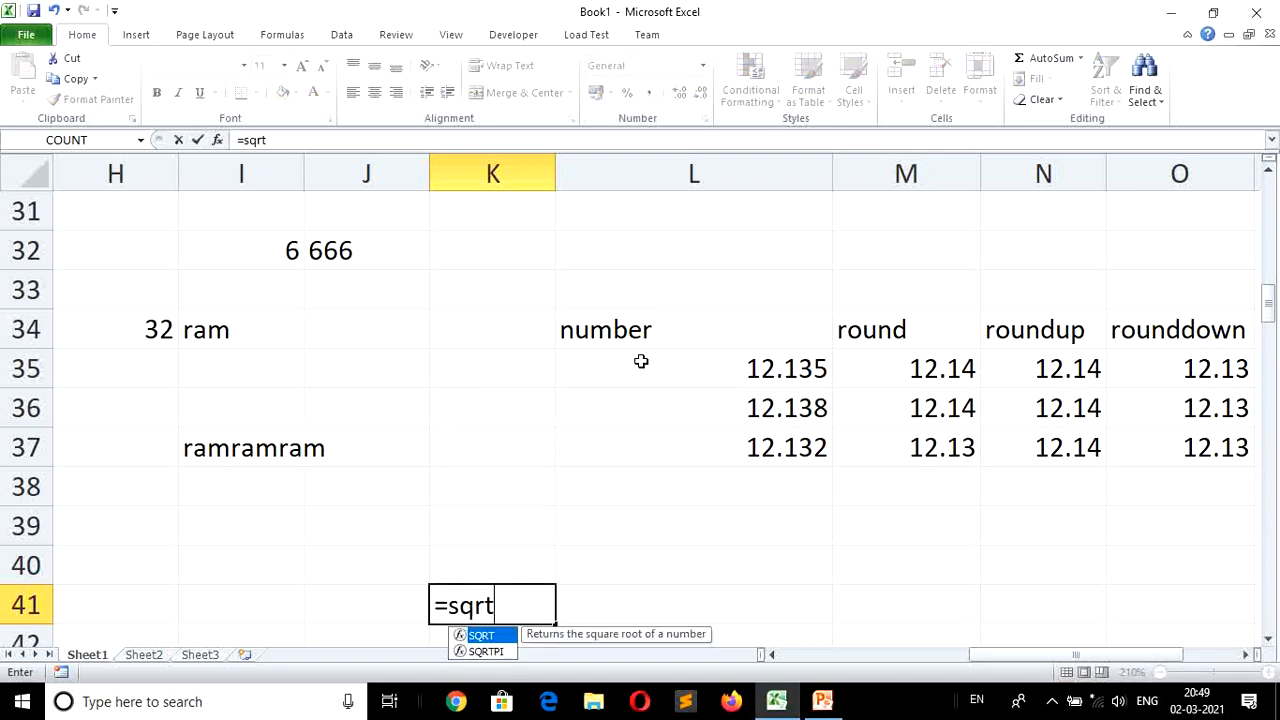
text((36)
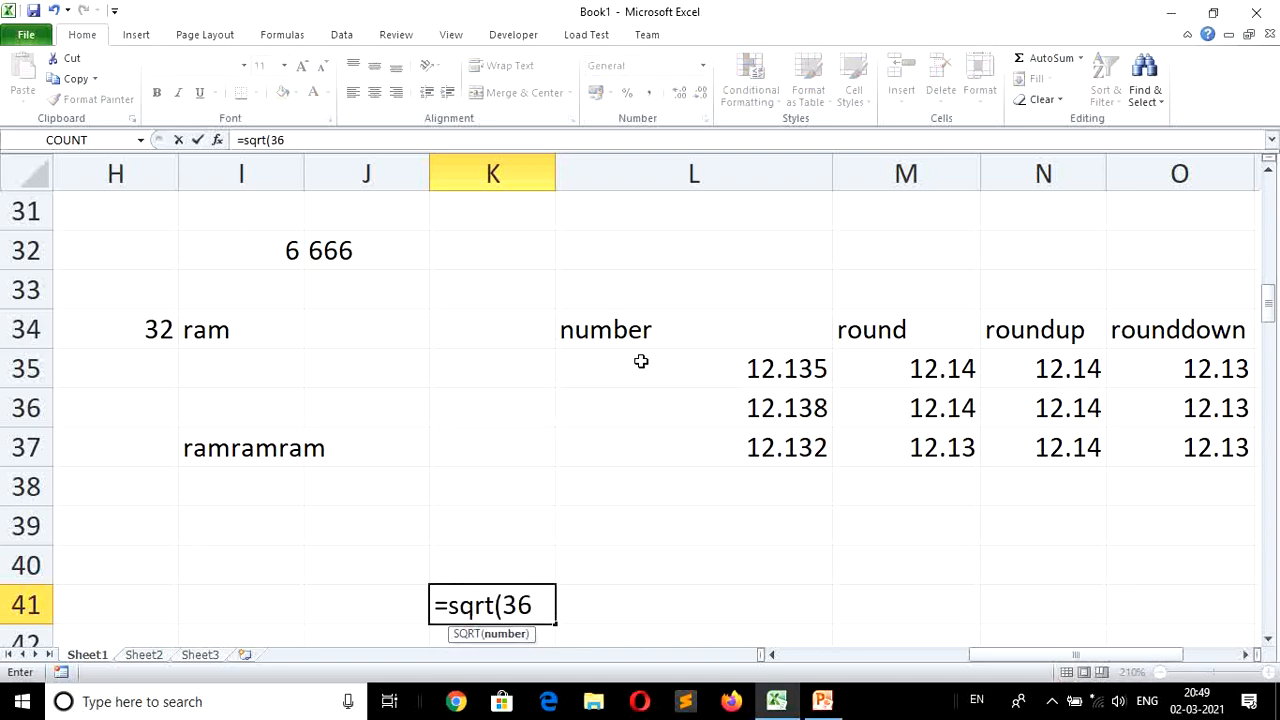
key(Return)
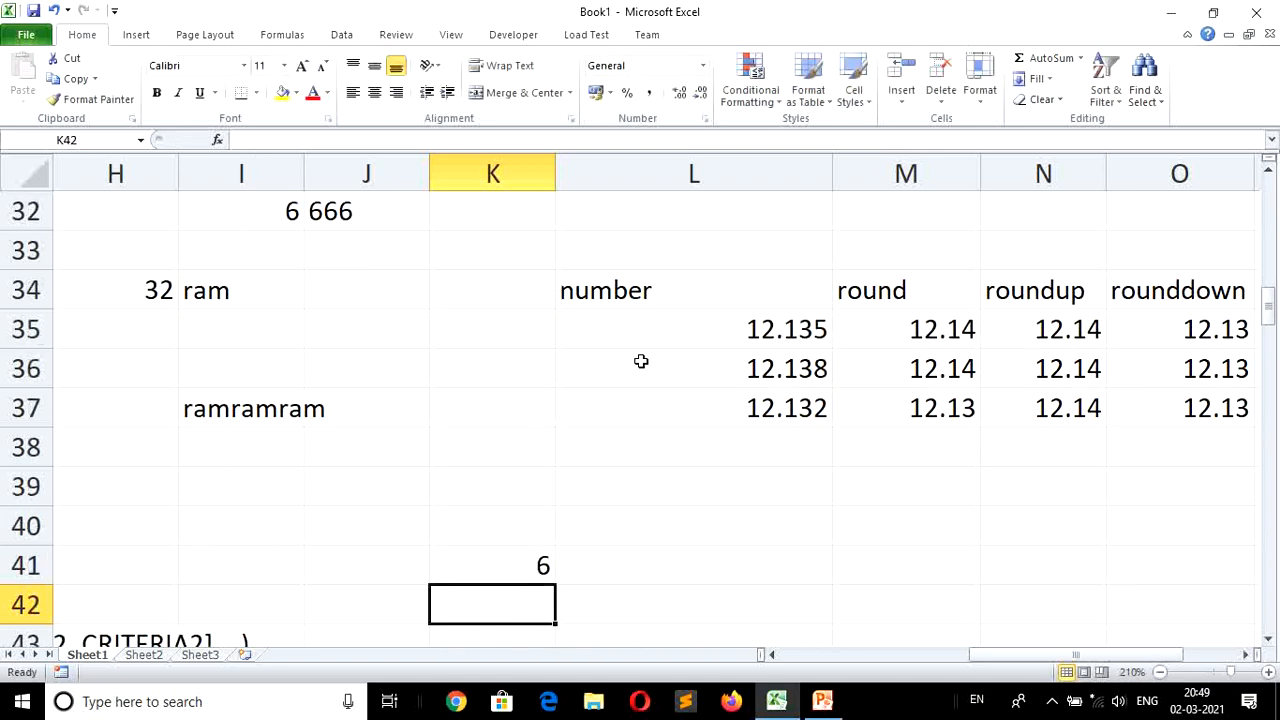
Enter a SQRT formula in L40 that returns the square root of 144.
key(Right)
key(Up)
key(Up)
text(=)
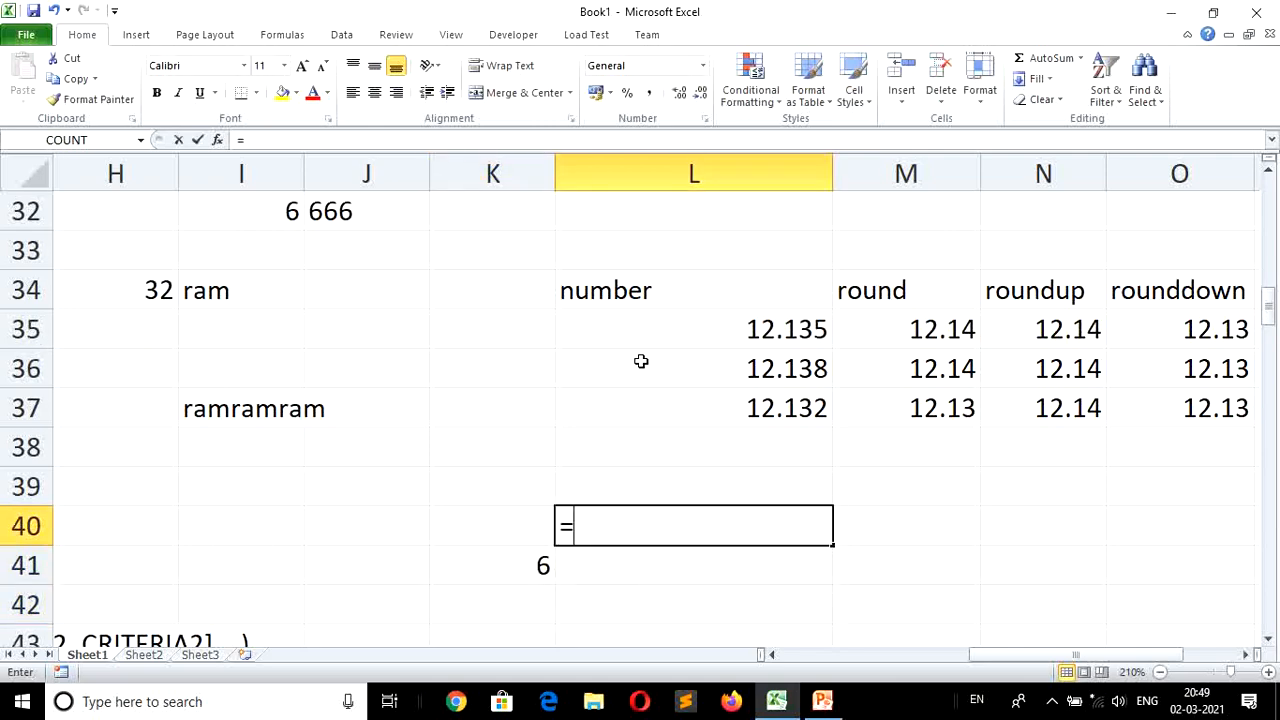
text(sqrt)
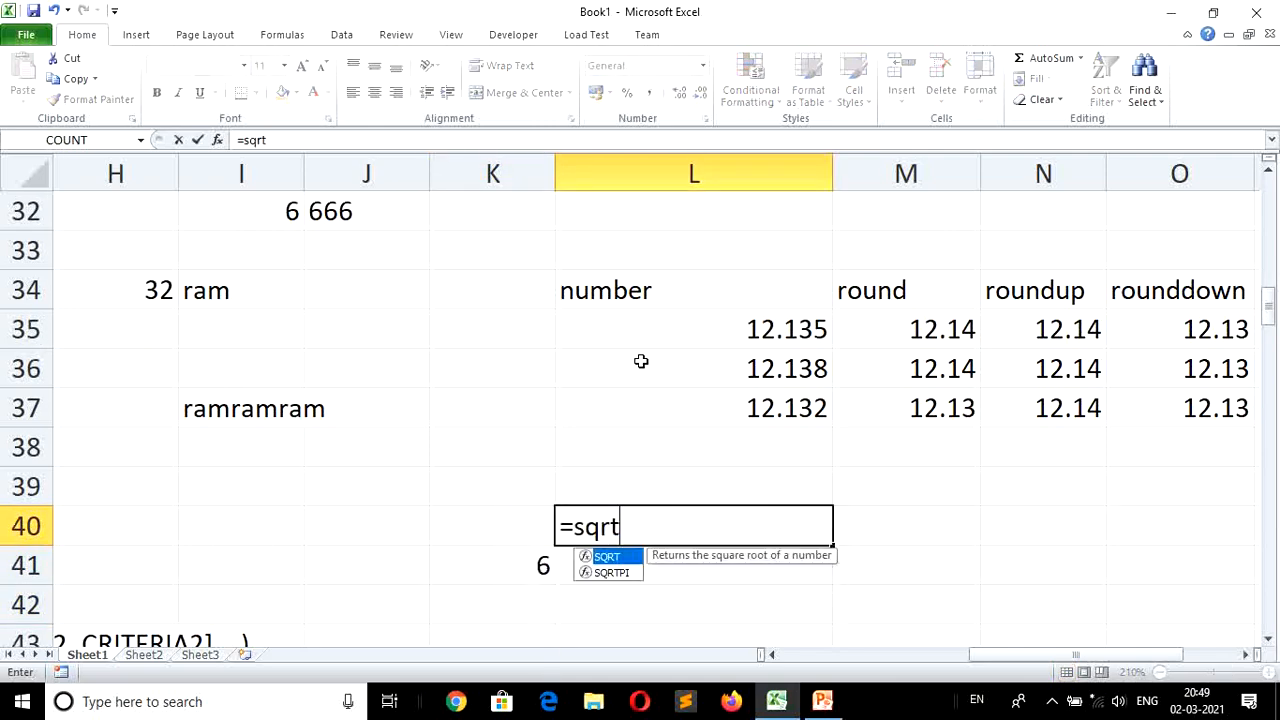
text((14)
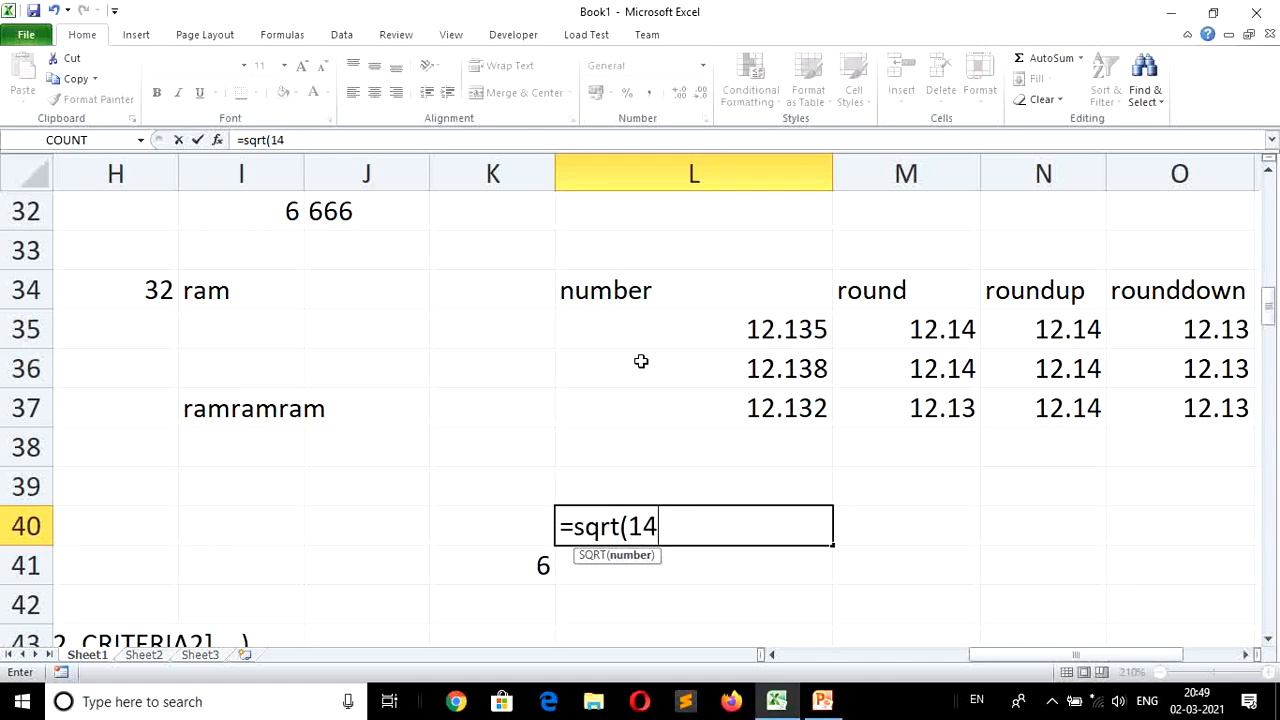
text(4))
key(Return)
Enter a SQRT formula in L42 with the negative number -36 as its argument.
key(Return)
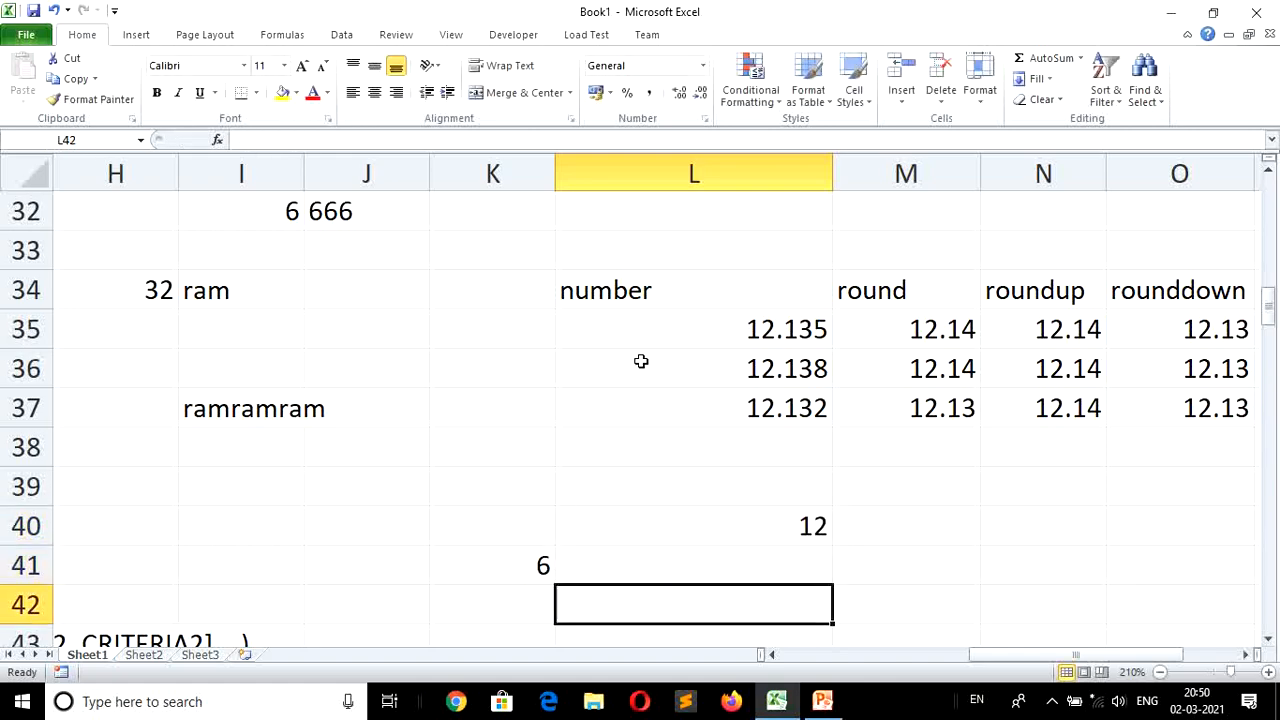
text(=)
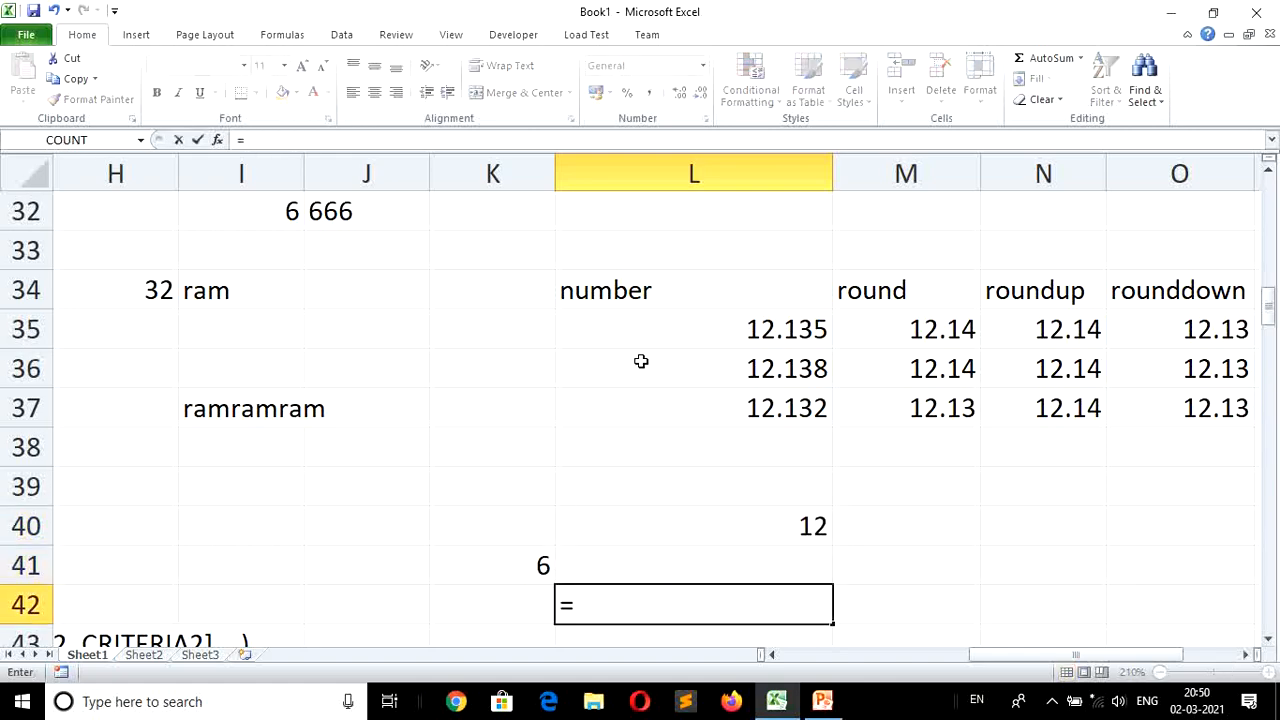
text(sqrt()
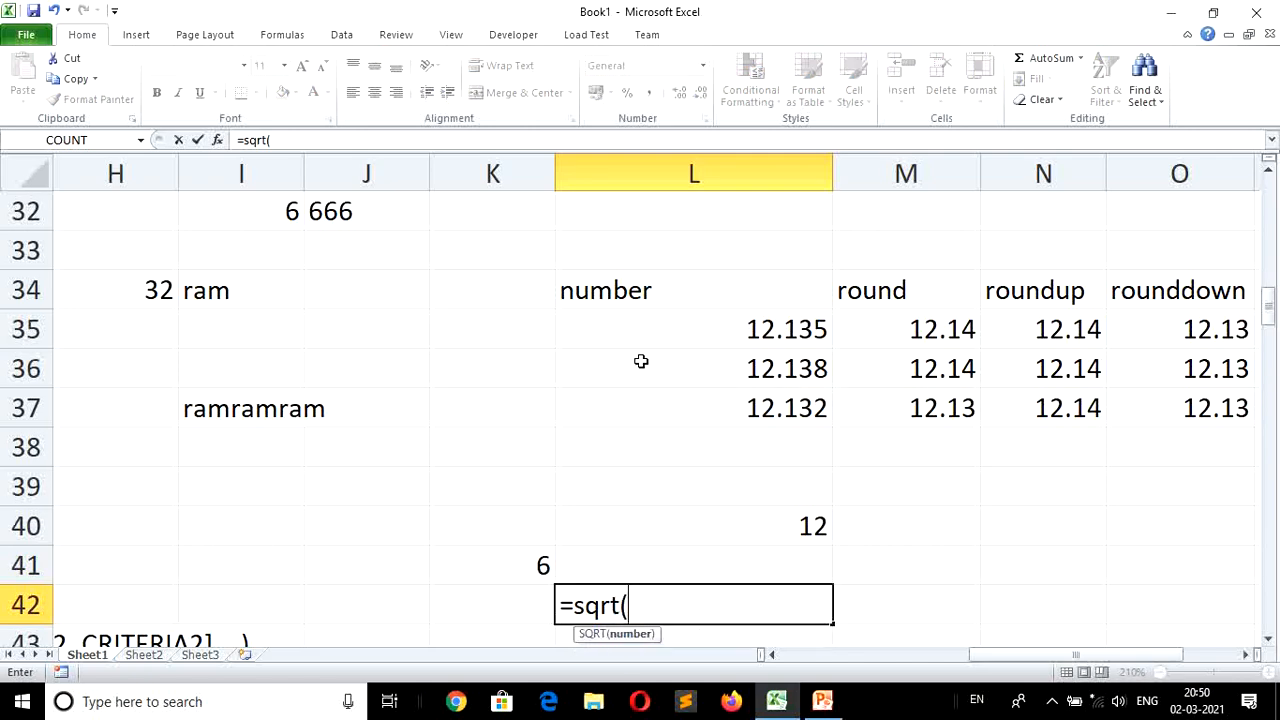
text(-36)
key(Return)
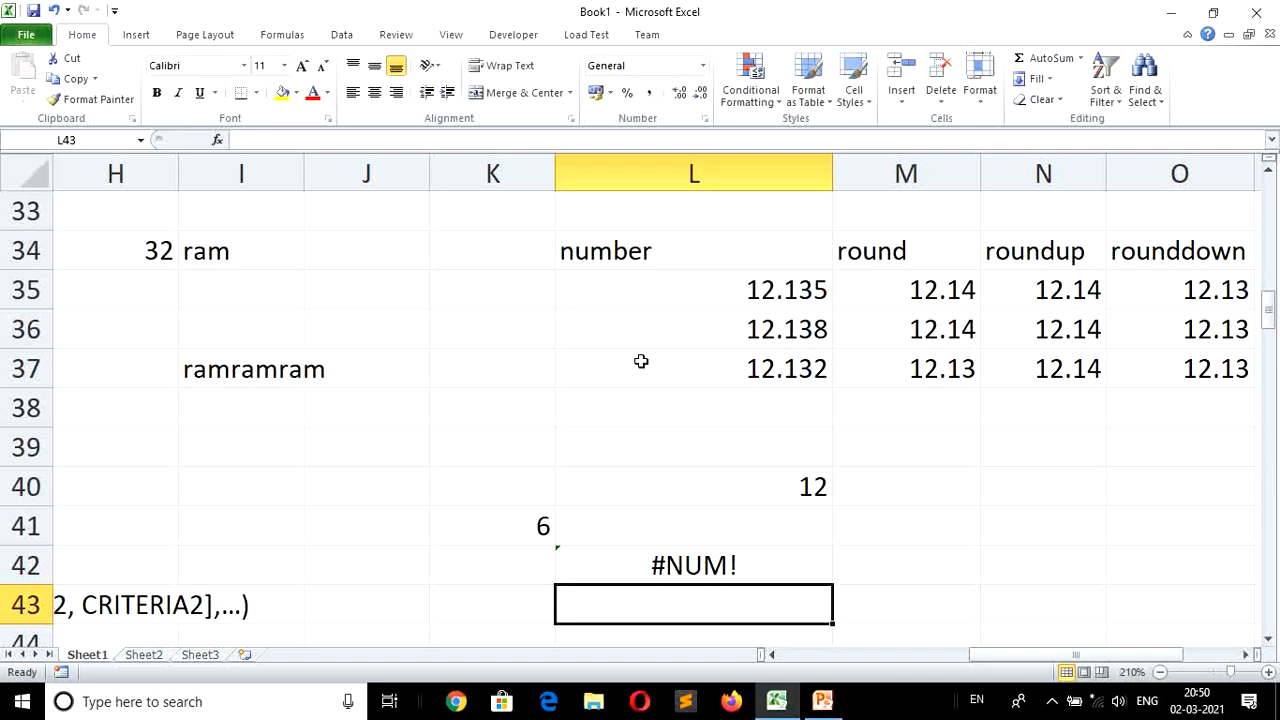
Enter a formula in L45 that takes the square root of the absolute value of -169 by nesting ABS inside SQRT.
key(Down)
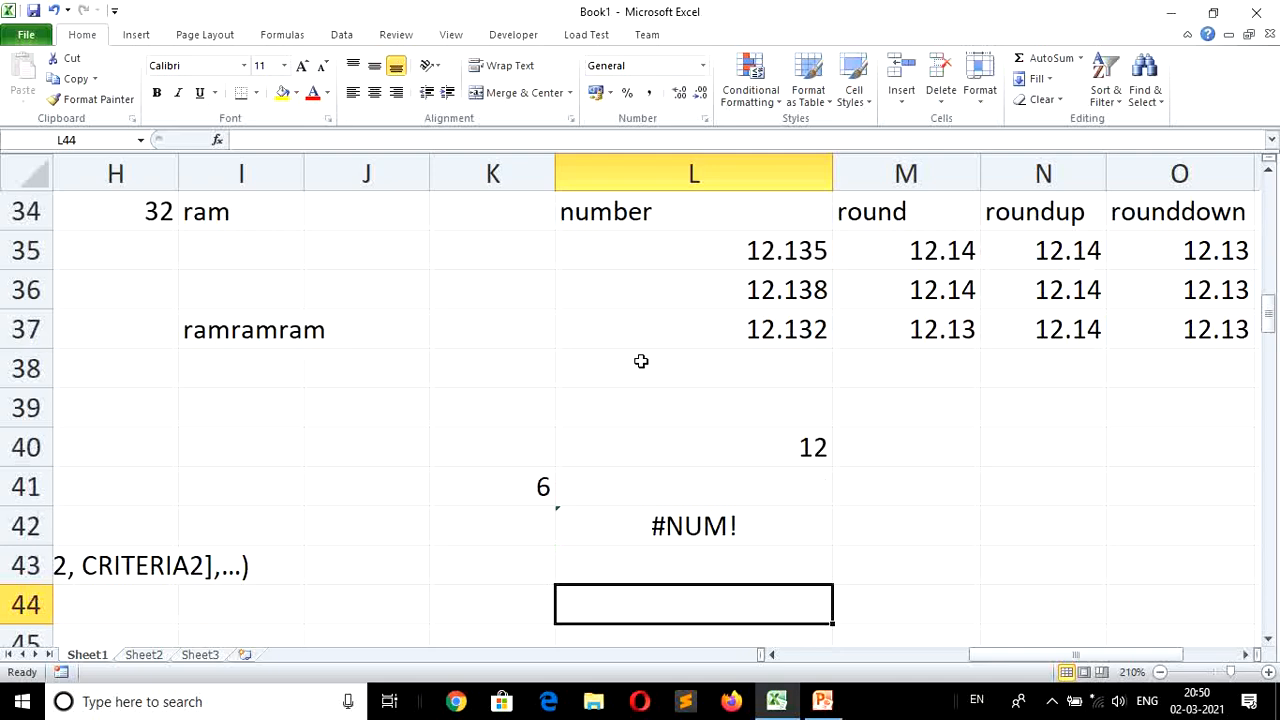
key(Left)
key(Down)
key(Right)
text(=)
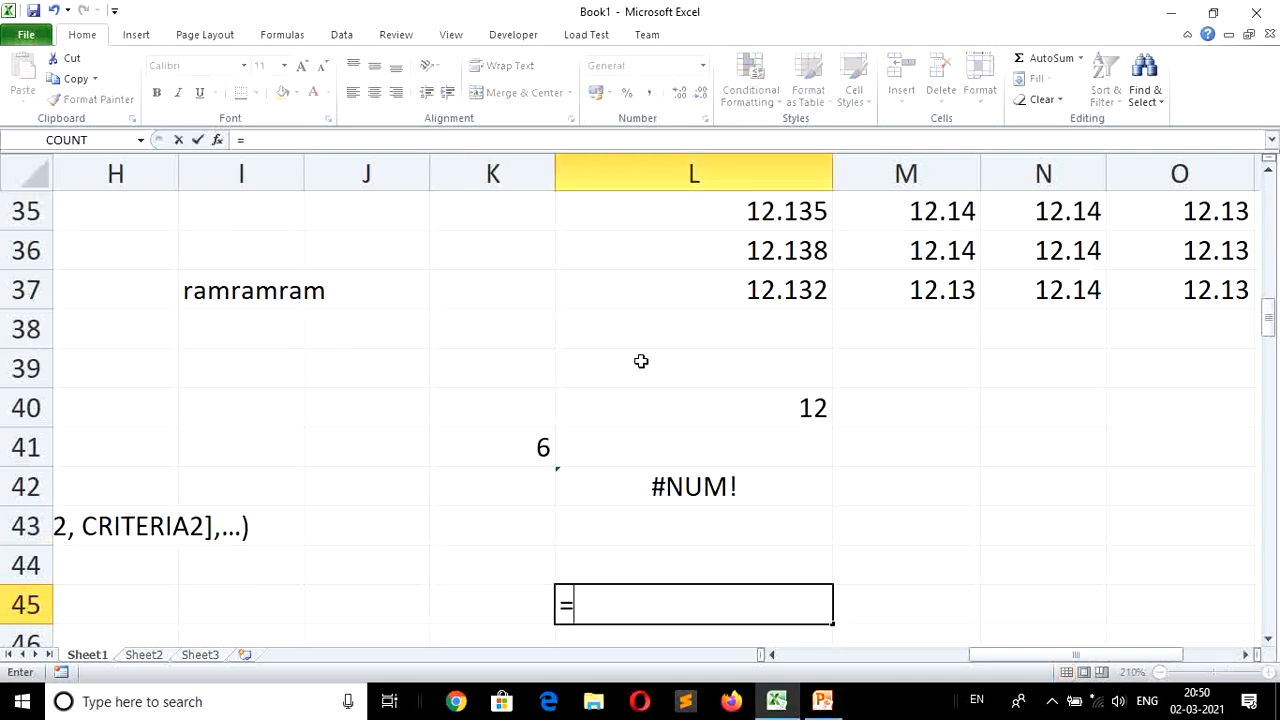
text(sq)
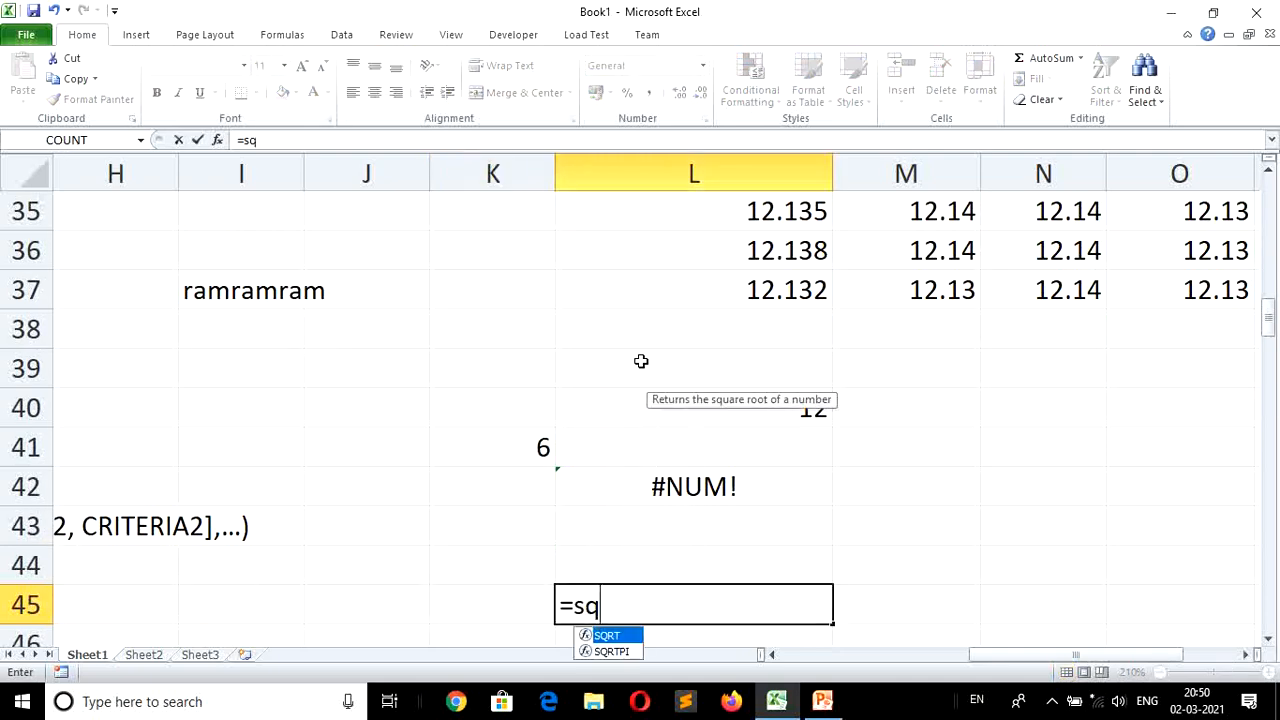
text(rt()
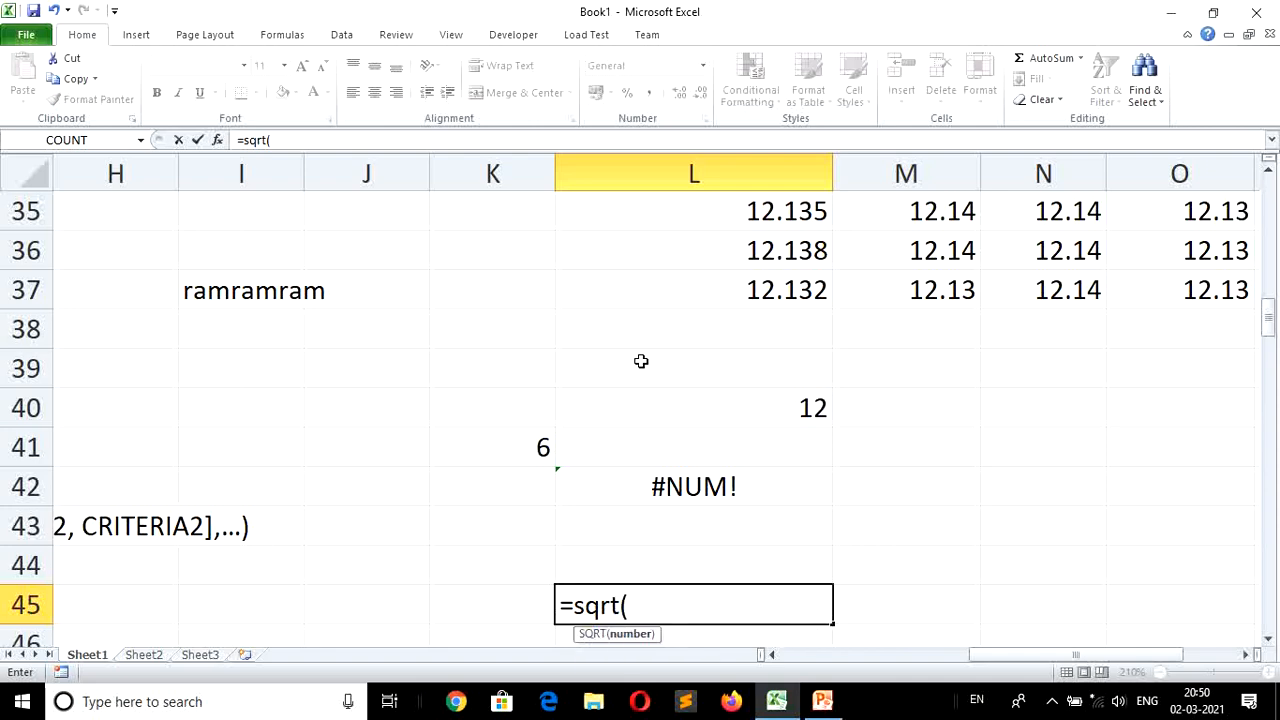
text(abs()
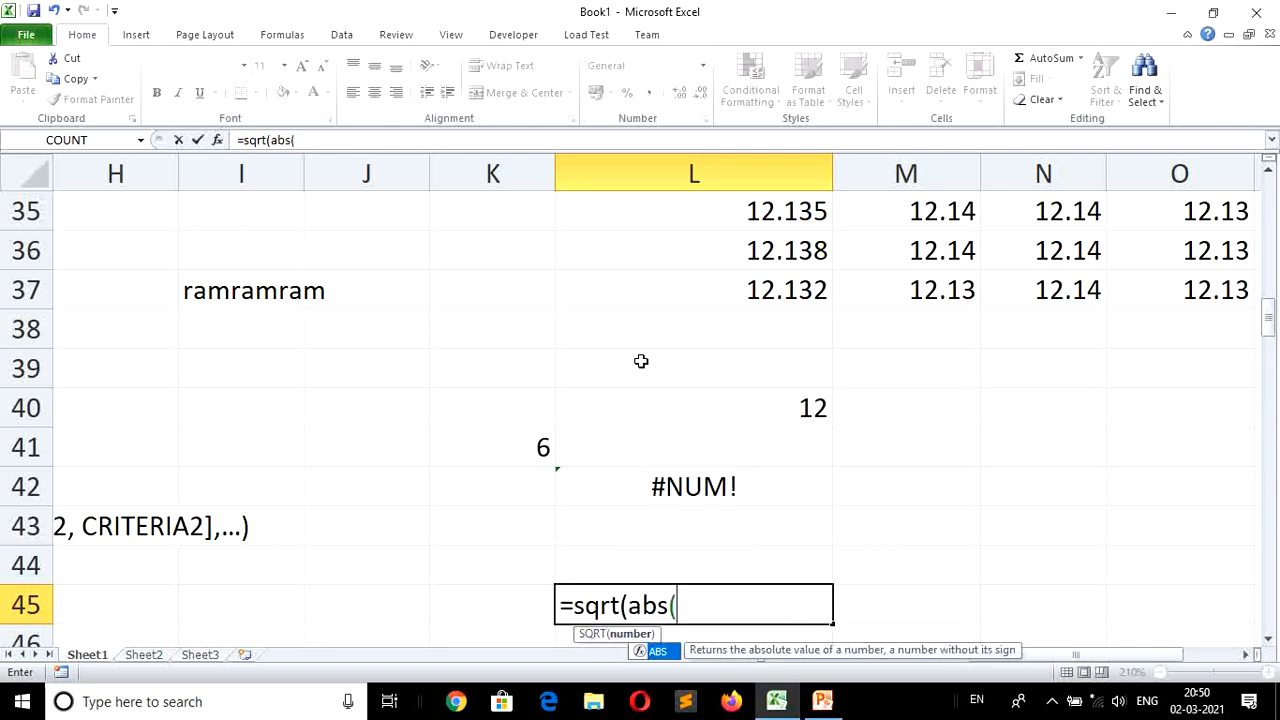
text(-)
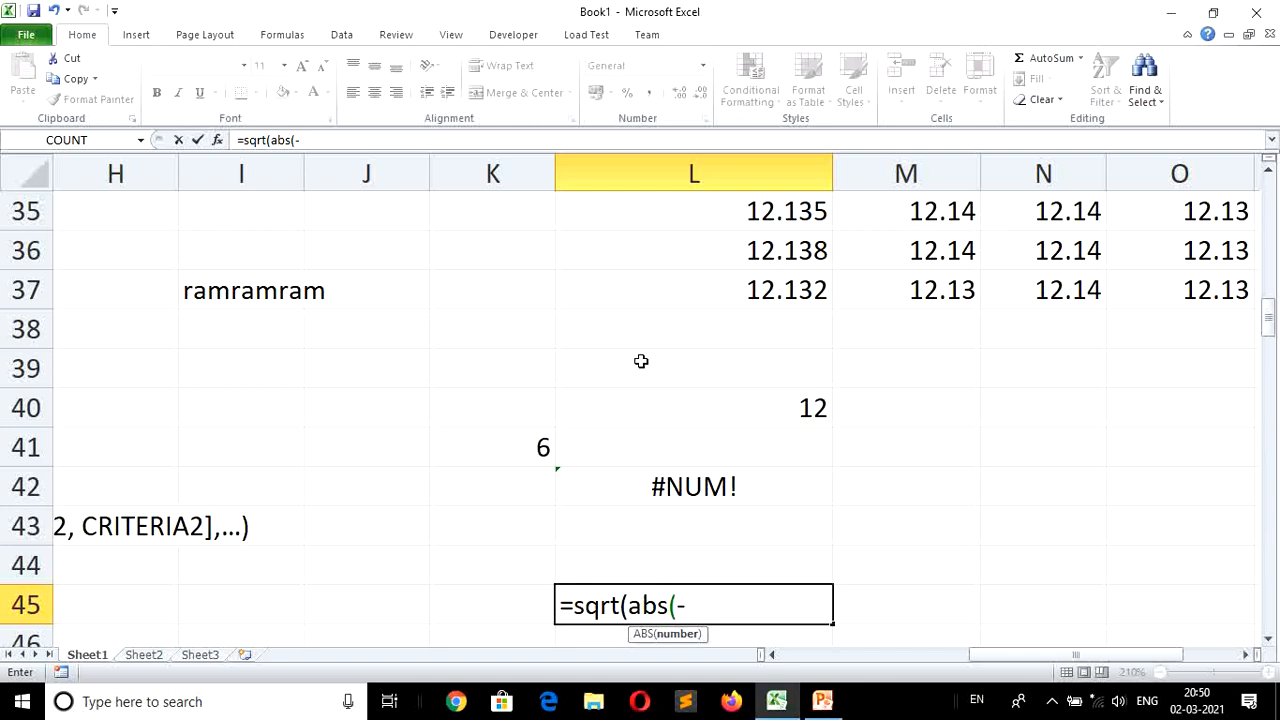
text(169)))
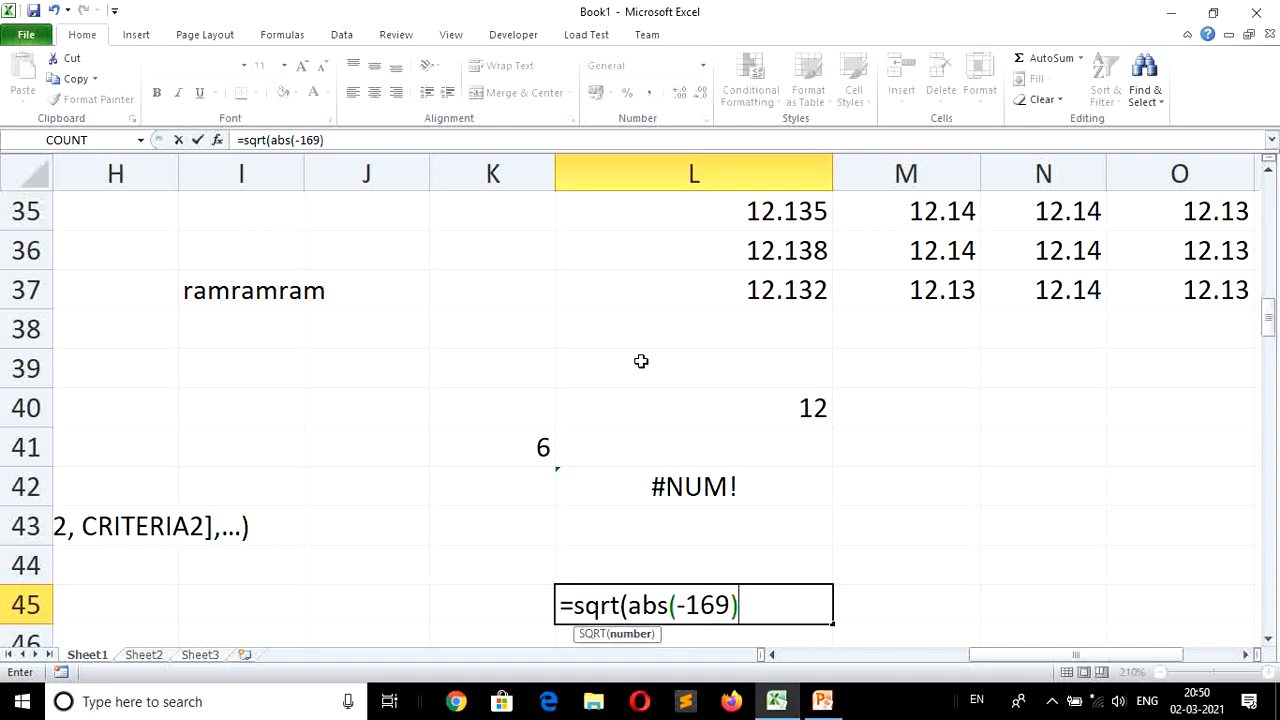
key(Return)
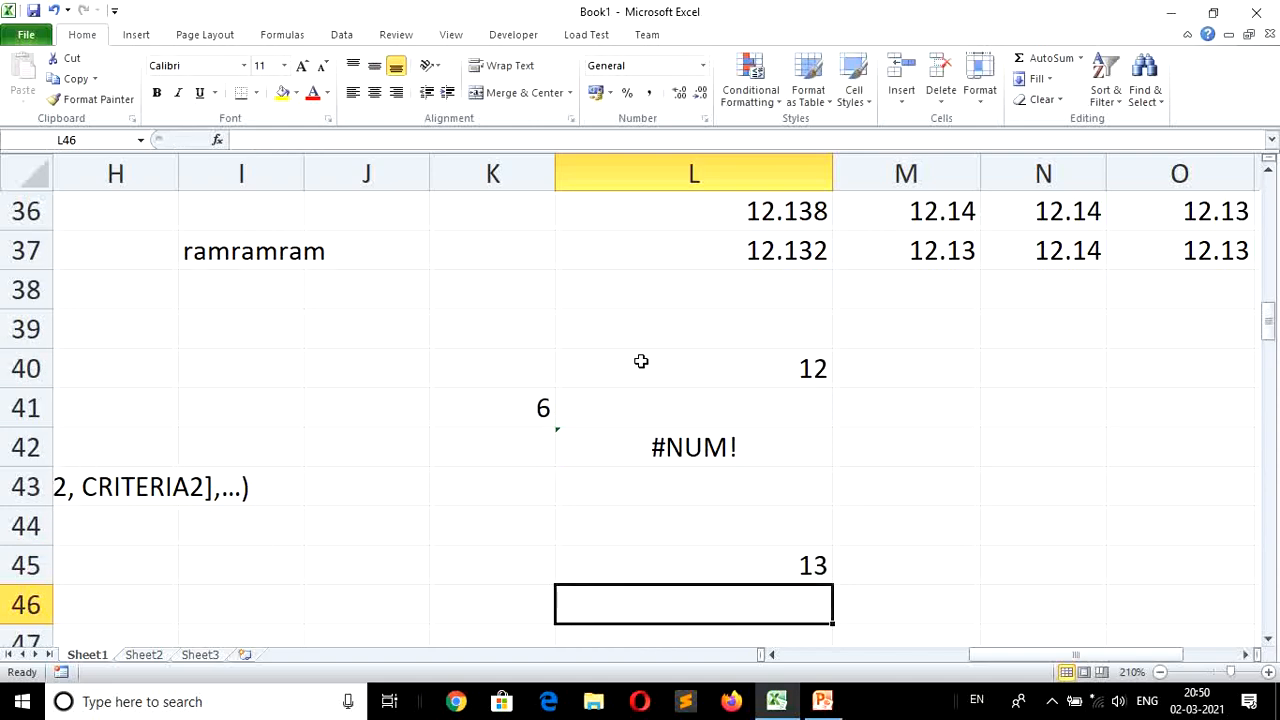
Return to the function list and examine the entries from TRIM in row 46 up to SUM in row 41.
key(Left)
key(Left)
key(Left)
key(Left)
key(Left)
key(Left)
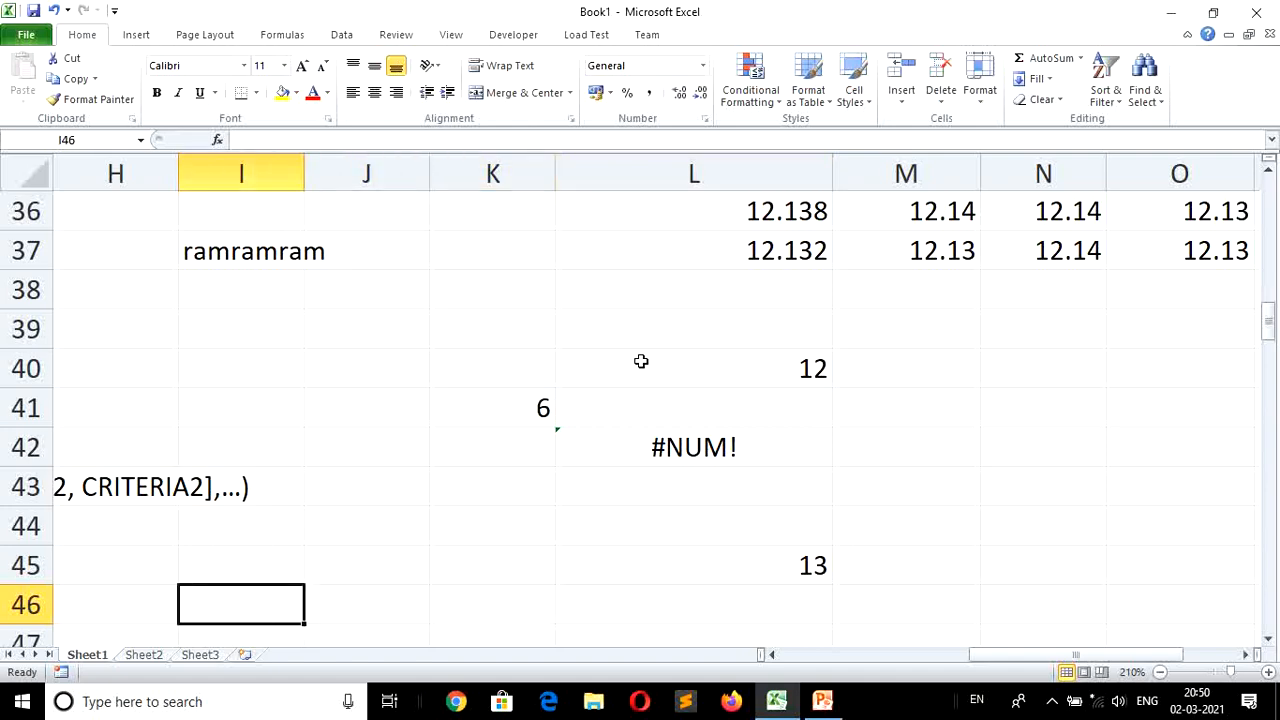
key(Left)
key(Left)
key(Left)
key(Left)
key(Left)
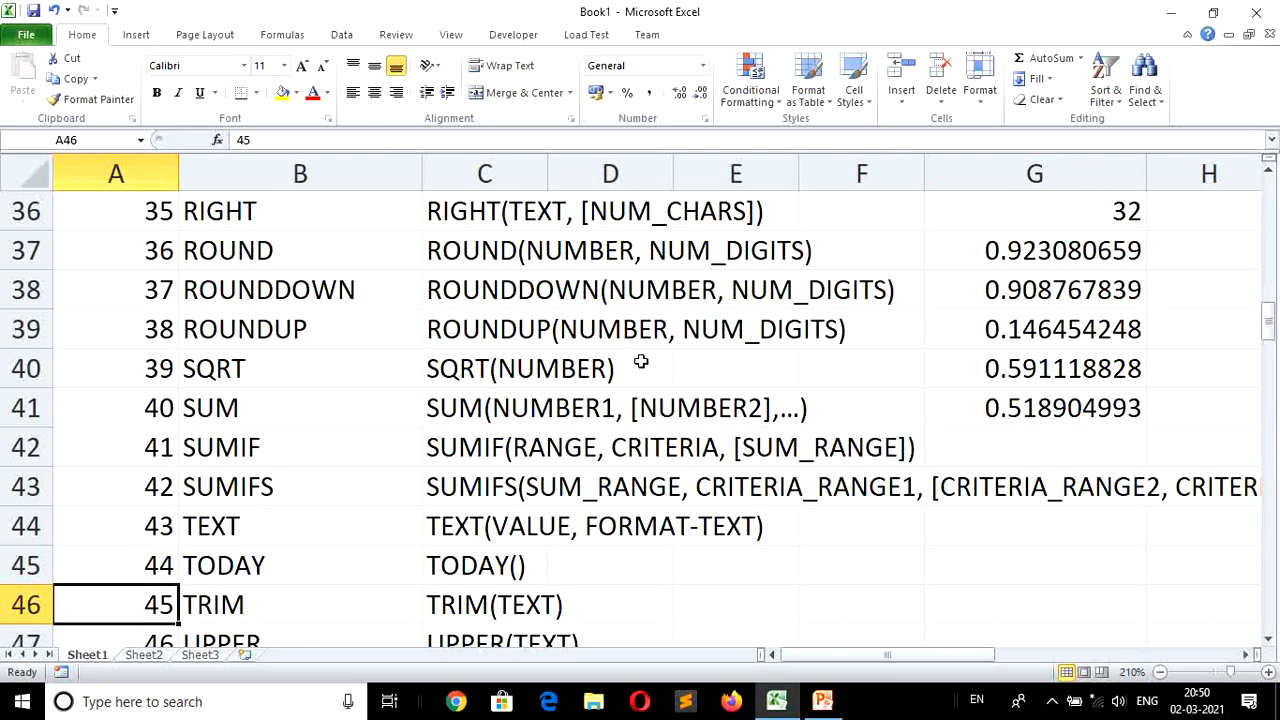
key(Up)
key(Up)
key(Up)
key(Up)
key(Up)
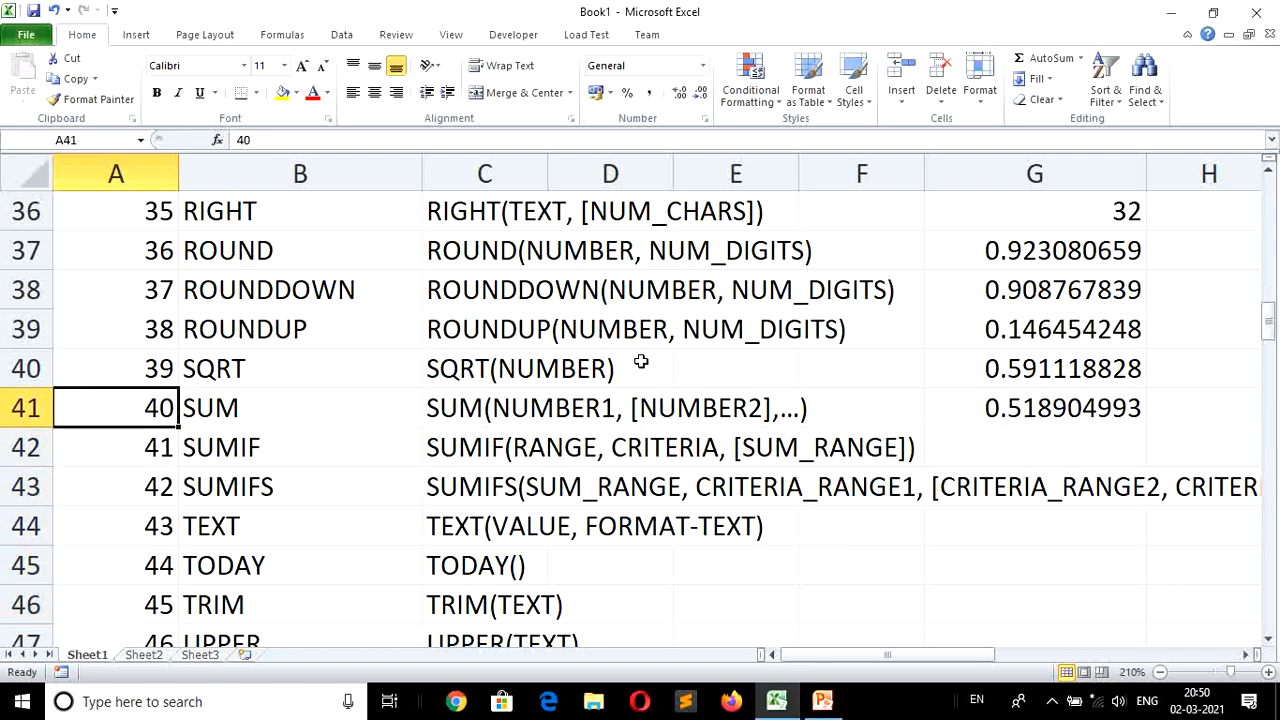
Clear the contents of the range L4:N13, beside the Salesman and Sales table.
key(Down)
key(Down)
key(Down)
key(Right)
key(Right)
key(Right)
key(Right)
key(Right)
key(Right)
key(Right)
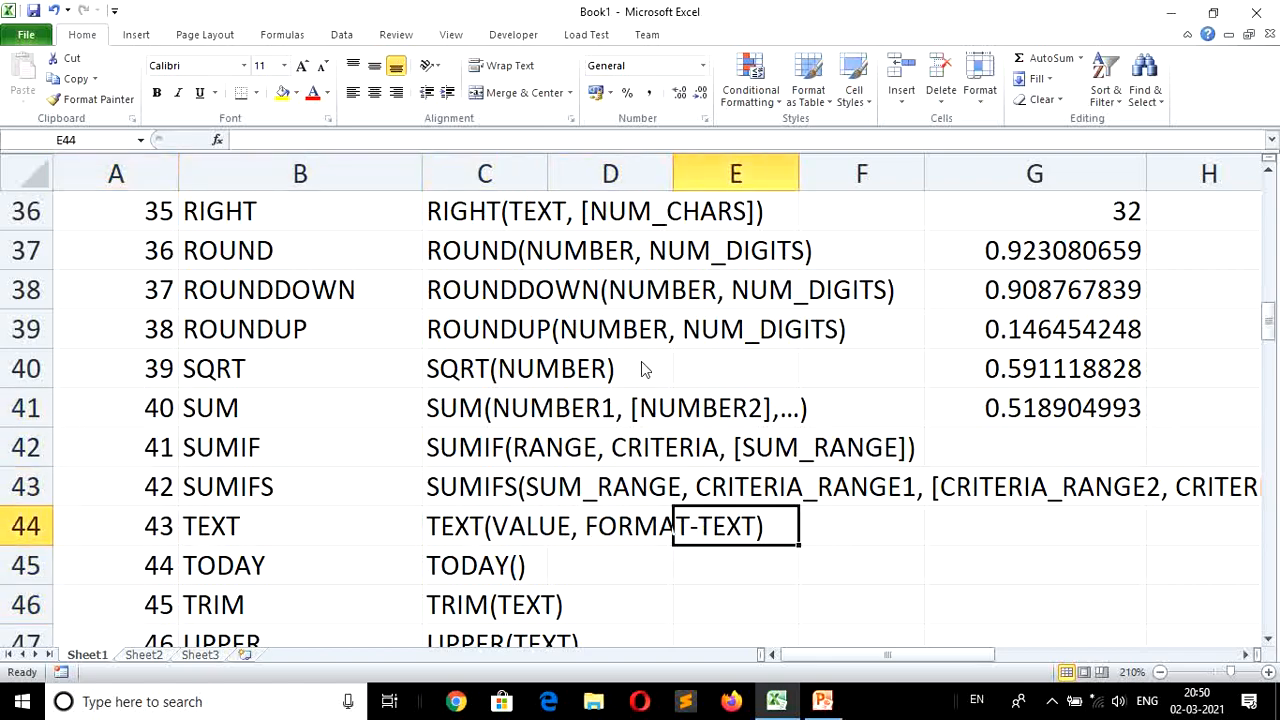
key(Right)
key(Right)
key(Right)
key(Right)
key(Right)
key(Right)
key(Right)
key(Up)
key(Up)
key(Up)
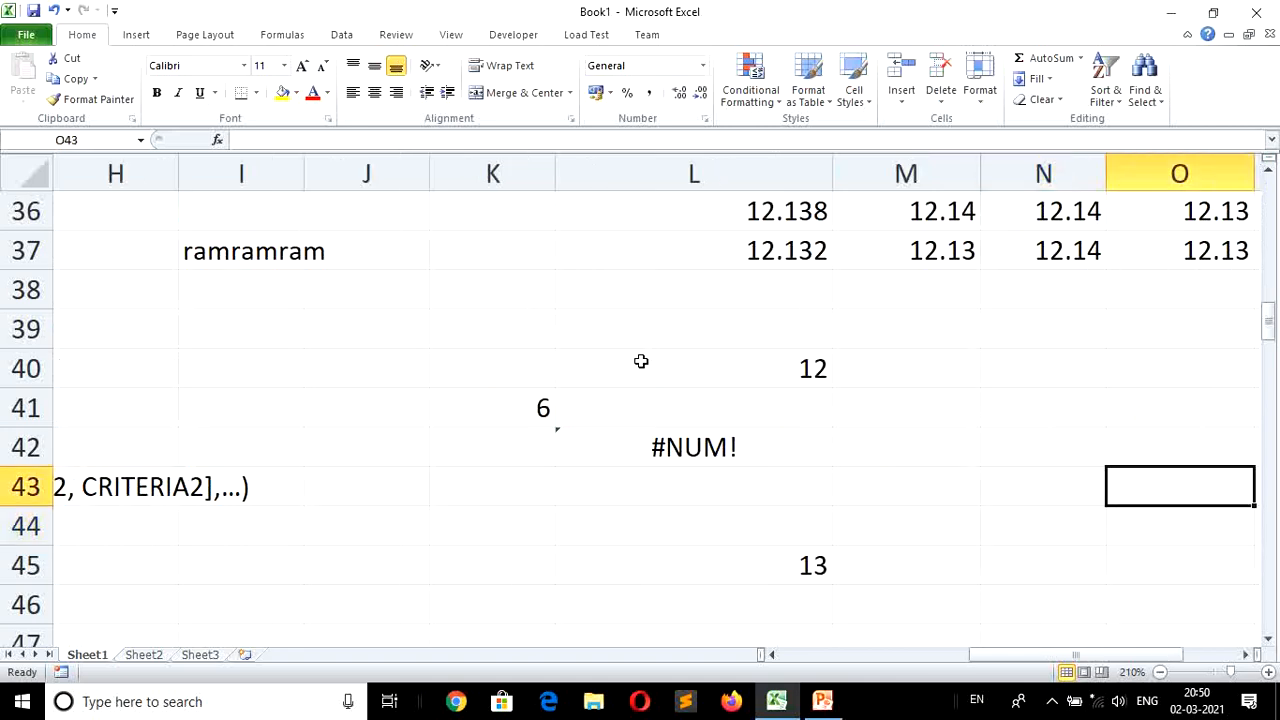
key(Up)
key(Up)
key(Up)
key(Up)
key(Up)
key(Up)
key(Up)
key(Up)
key(Up)
key(Up)
key(Up)
key(Up)
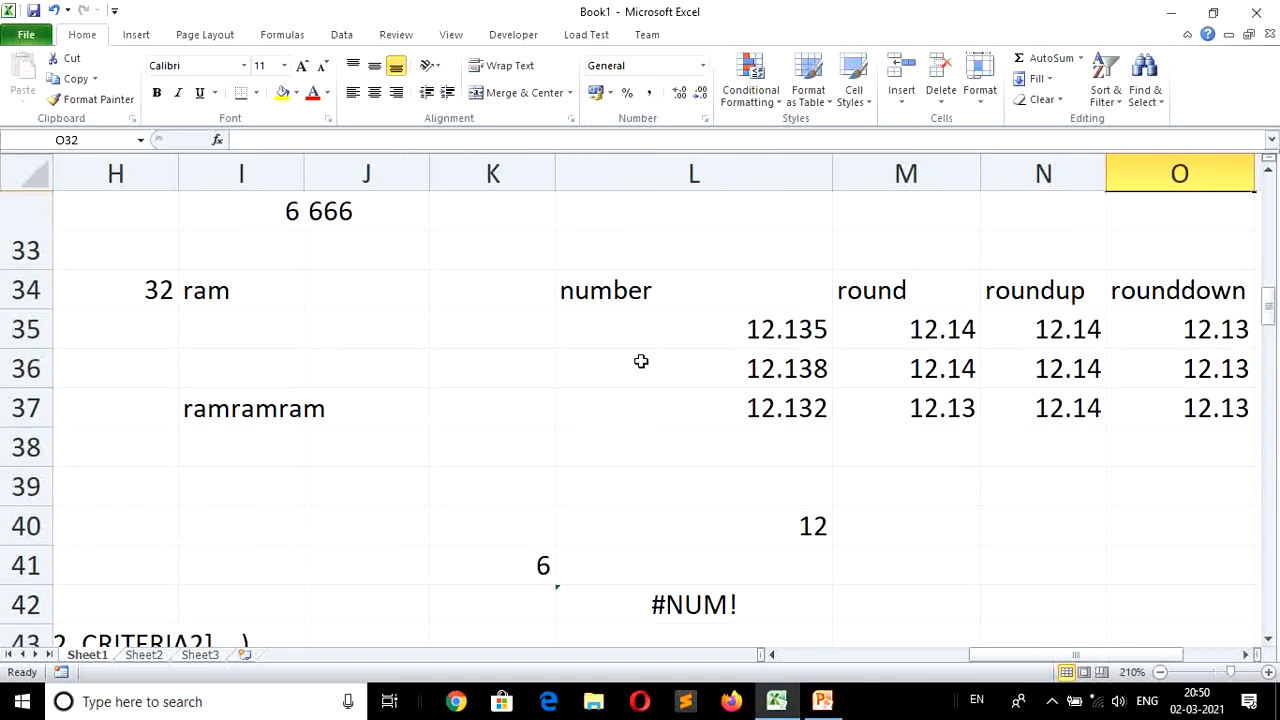
key(Up)
key(Up)
key(Up)
key(Up)
key(Up)
key(Up)
key(Up)
key(Up)
key(Up)
key(Up)
key(Up)
key(Up)
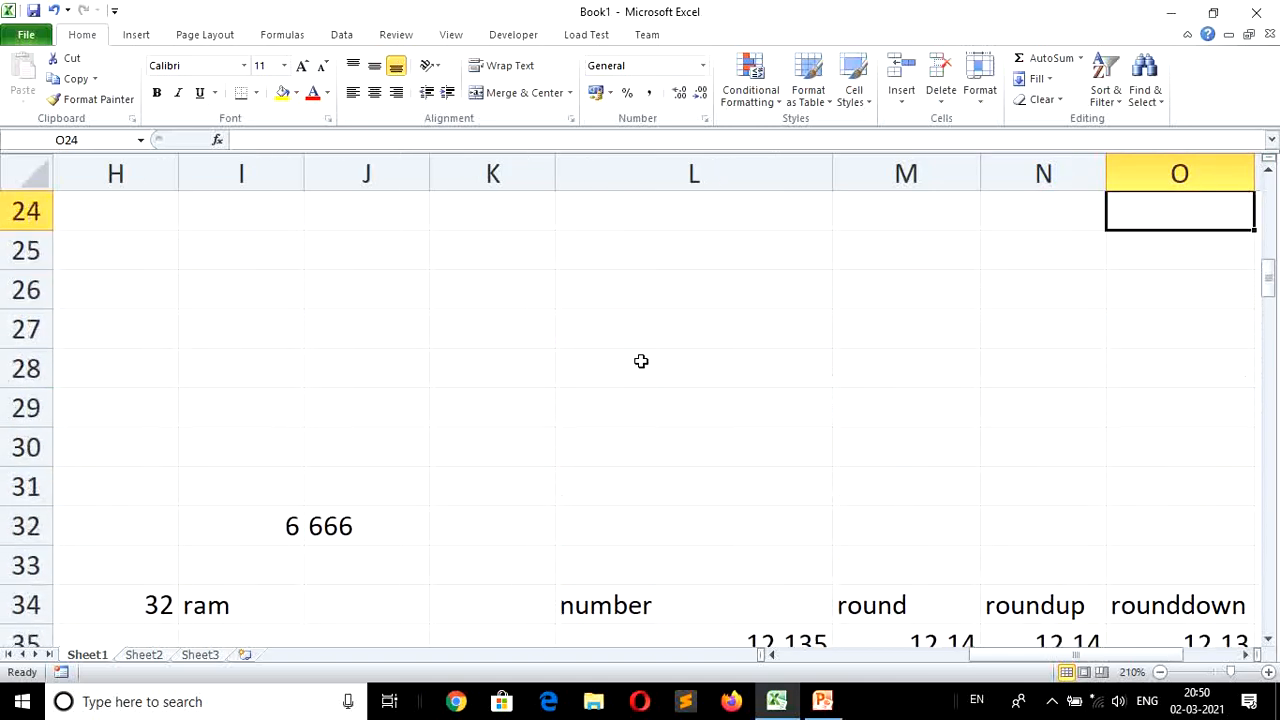
key(Up)
key(Up)
key(Up)
key(Up)
key(Up)
key(Up)
key(Up)
key(Up)
key(Up)
key(Up)
key(Up)
key(Up)
key(Up)
key(Up)
key(Up)
key(Up)
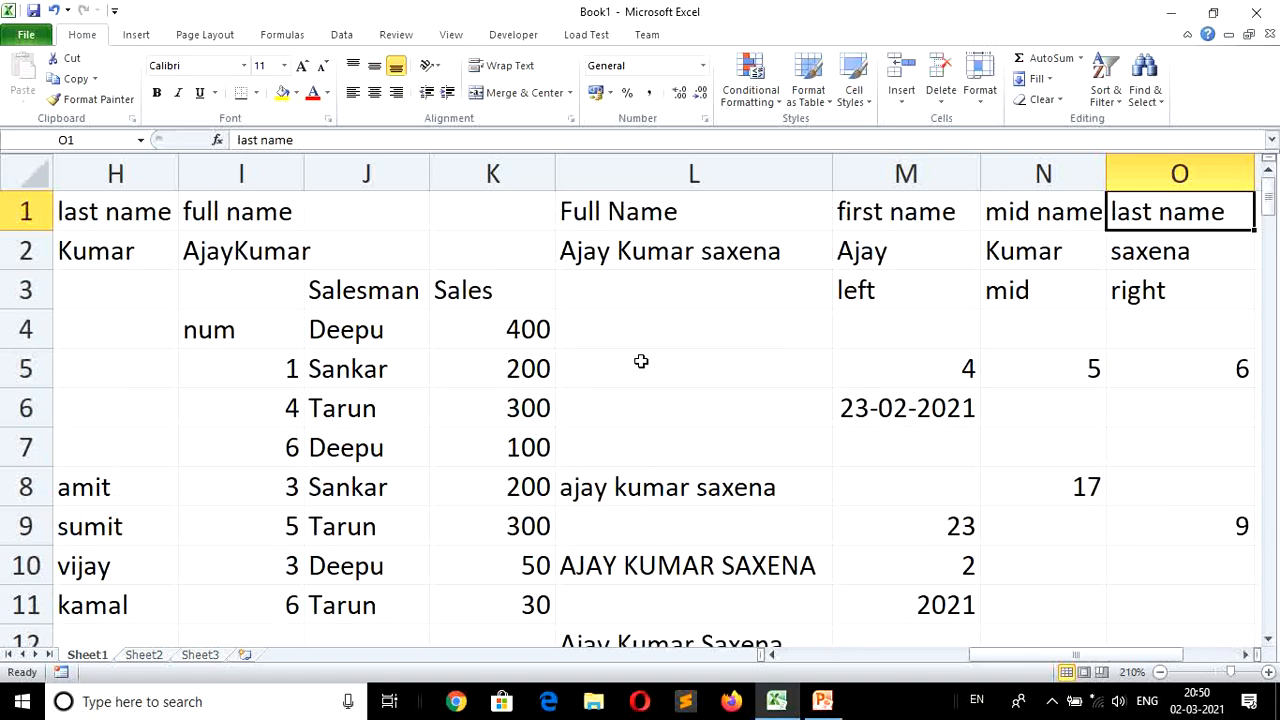
key(Left)
key(Left)
key(Left)
key(Left)
key(Right)
key(Down)
key(Down)
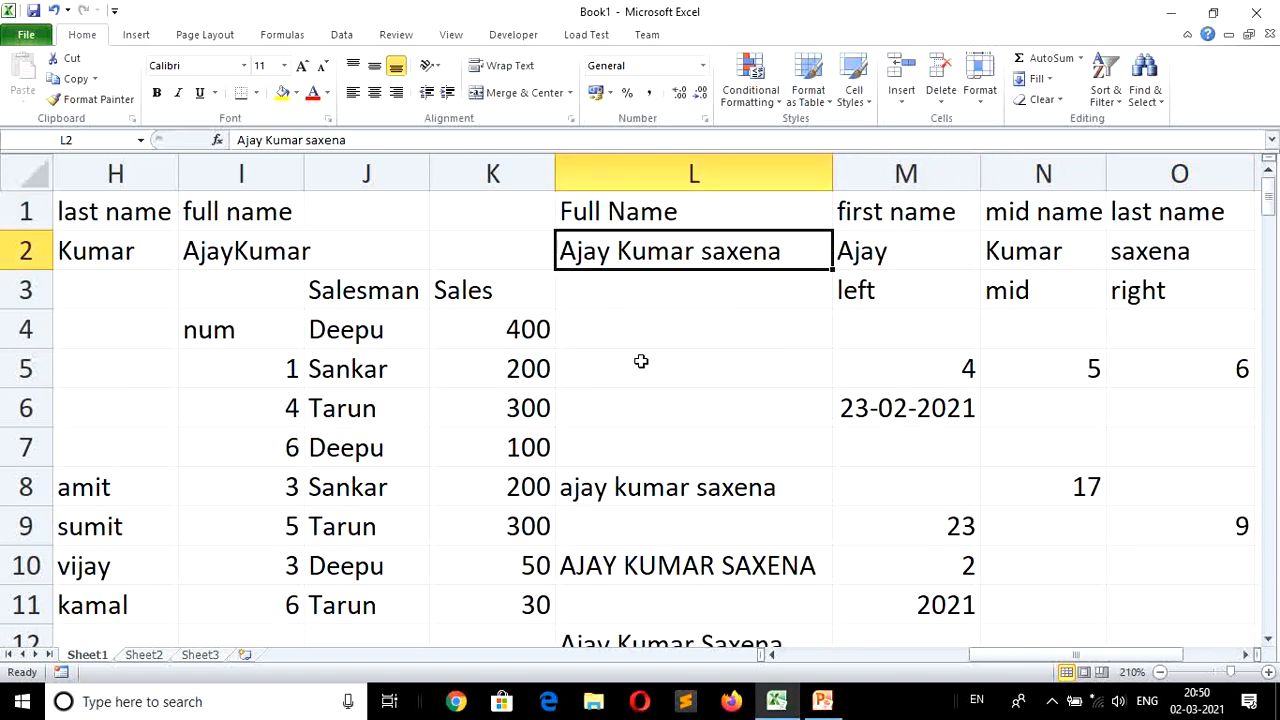
key(Down)
key(shift+Right)
key(shift+Right)
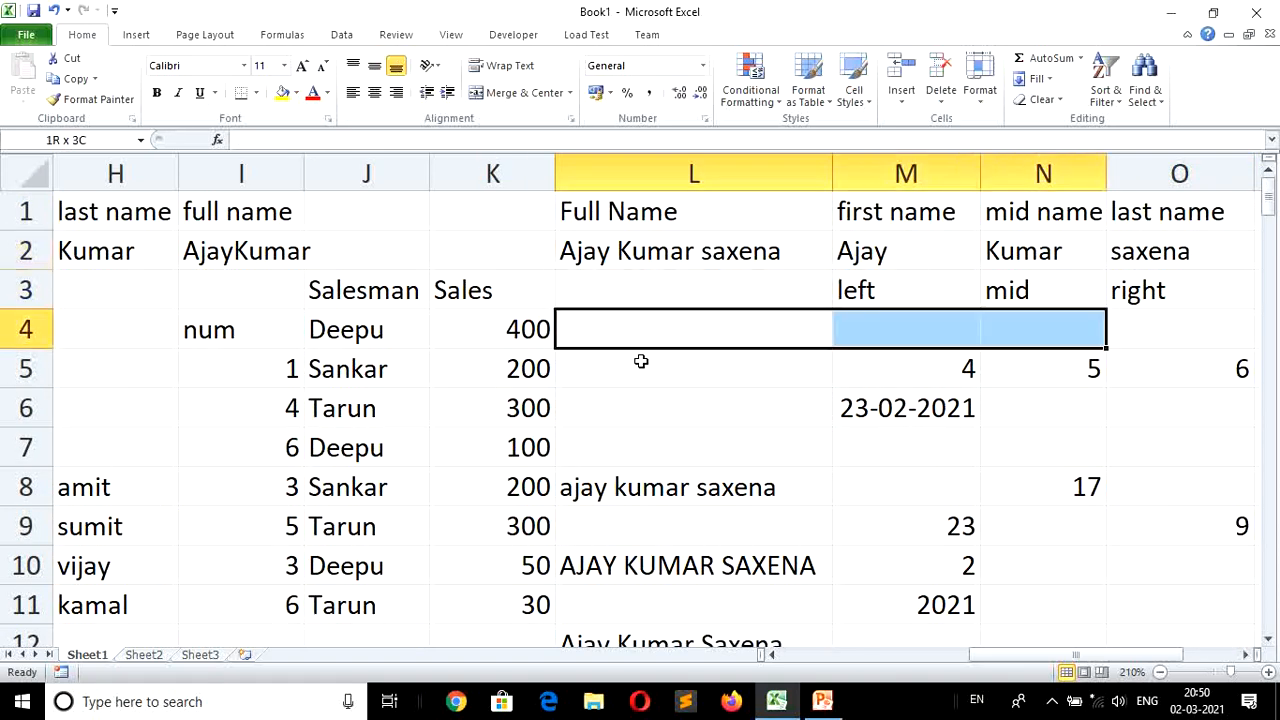
key(shift+Down)
key(shift+Down)
key(shift+Down)
key(shift+Down)
key(shift+Down)
key(shift+Down)
key(shift+Down)
key(shift+Down)
key(shift+Down)
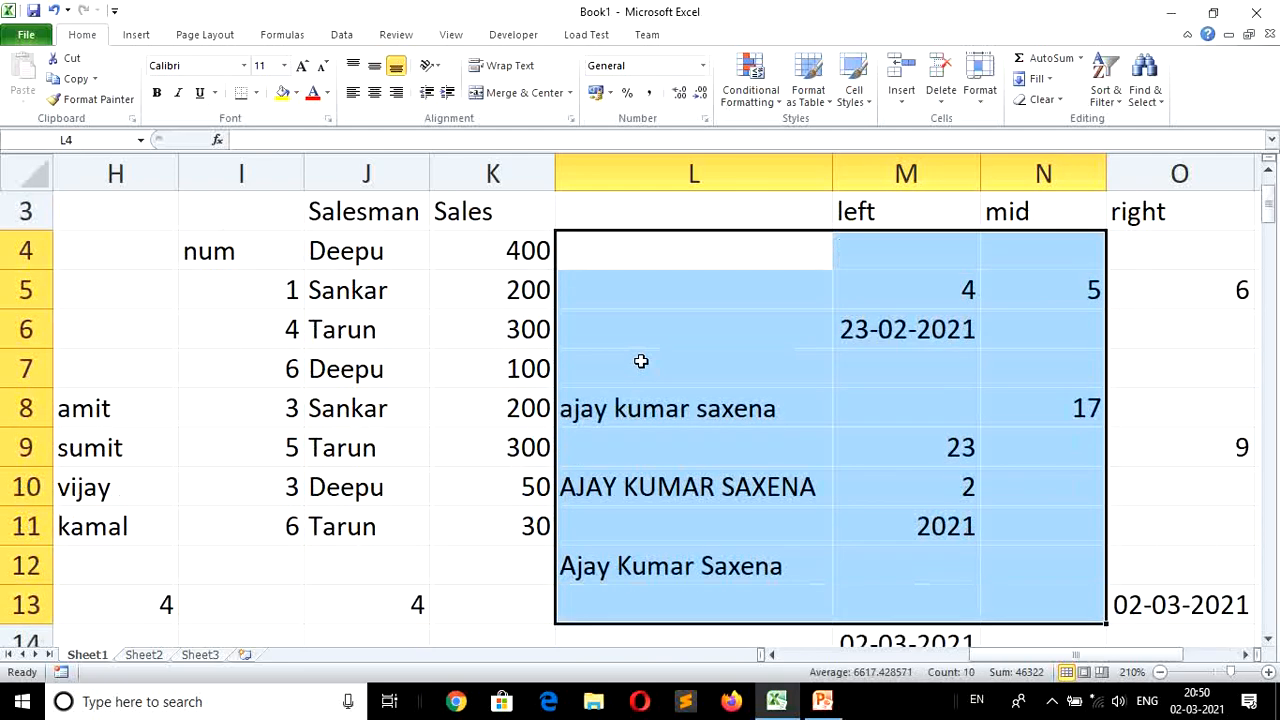
key(Delete)
key(Up)
key(Down)
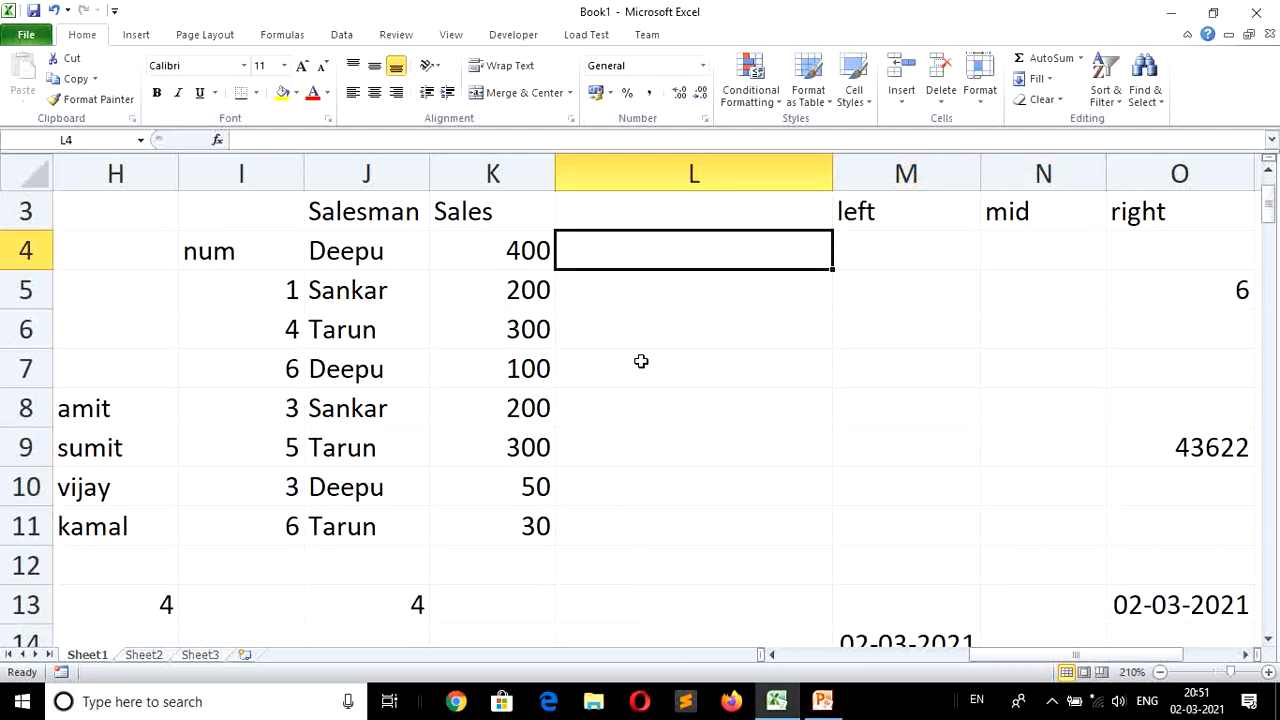
Fill the Salesman and Sales table together with the empty column beside it, J3:L11, with yellow.
key(Up)
key(Up)
key(Up)
key(Down)
key(Down)
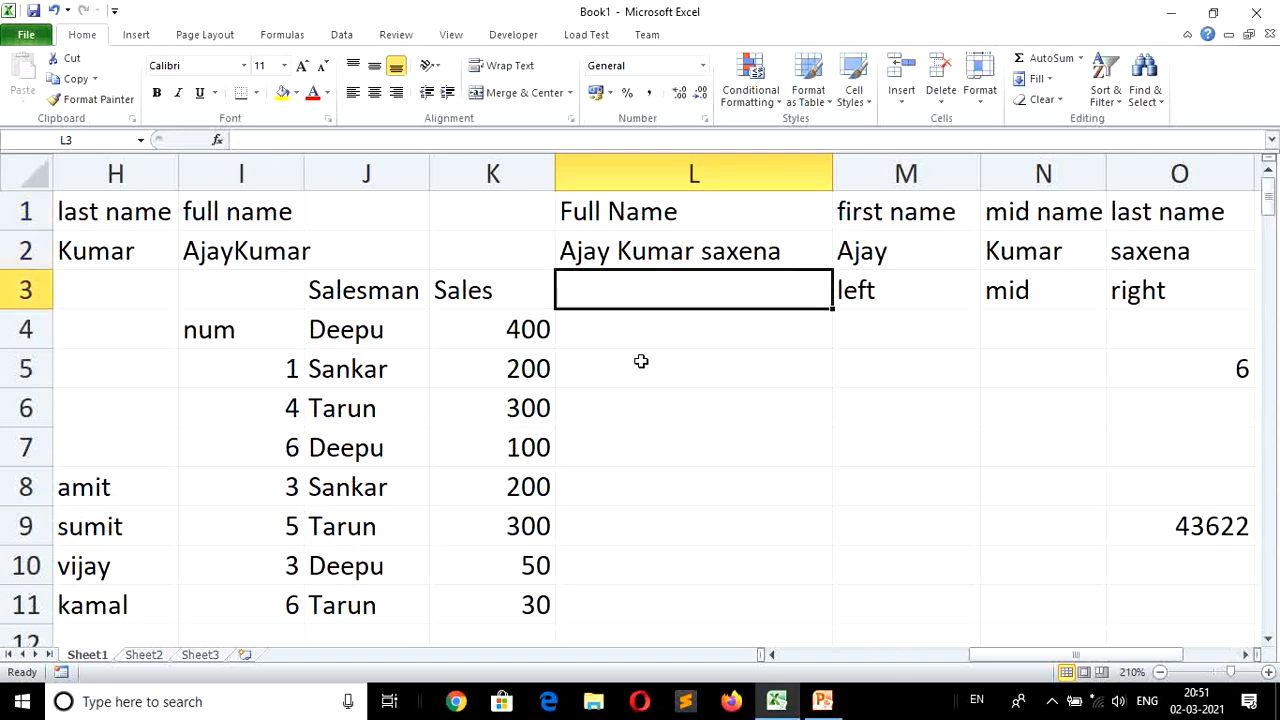
key(Left)
key(Left)
key(shift+Right)
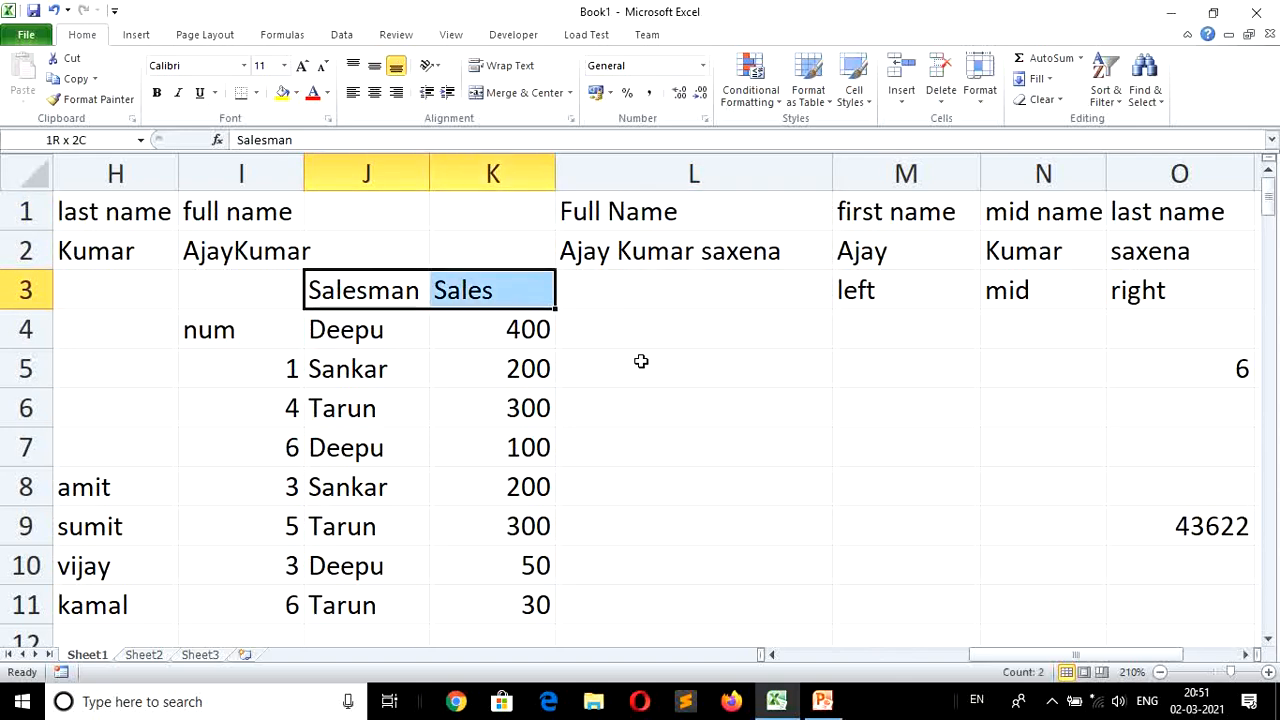
key(shift+Right)
key(shift+Down)
key(shift+Down)
key(shift+Down)
key(shift+Down)
key(shift+Down)
key(shift+Down)
key(shift+Down)
key(shift+Down)
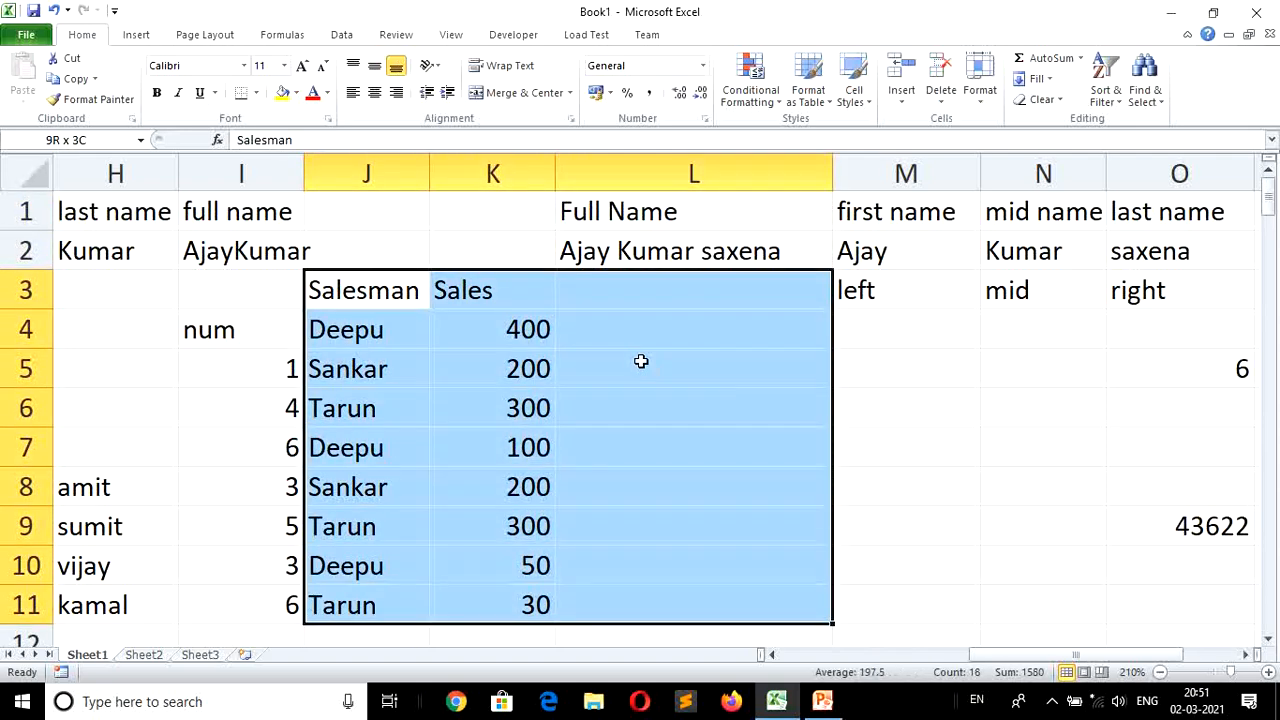
click(283, 92)
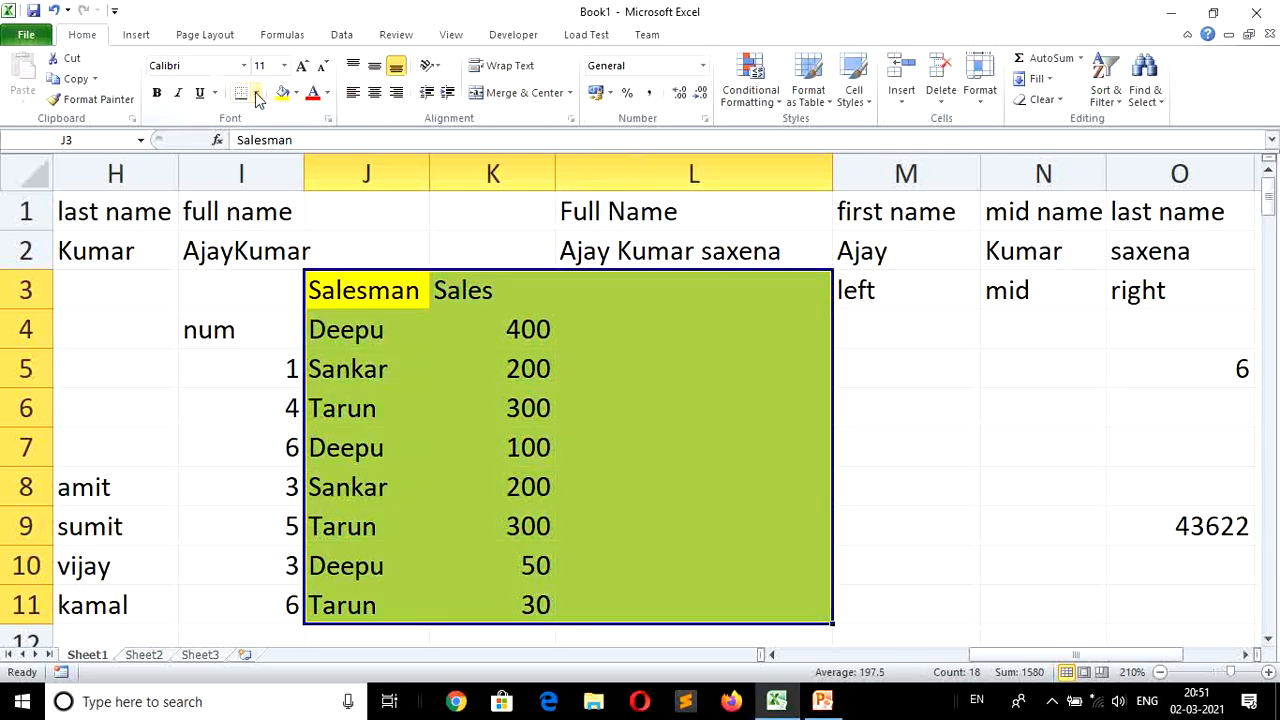
Apply all borders to J3:L11 and center its contents both horizontally and vertically.
click(256, 93)
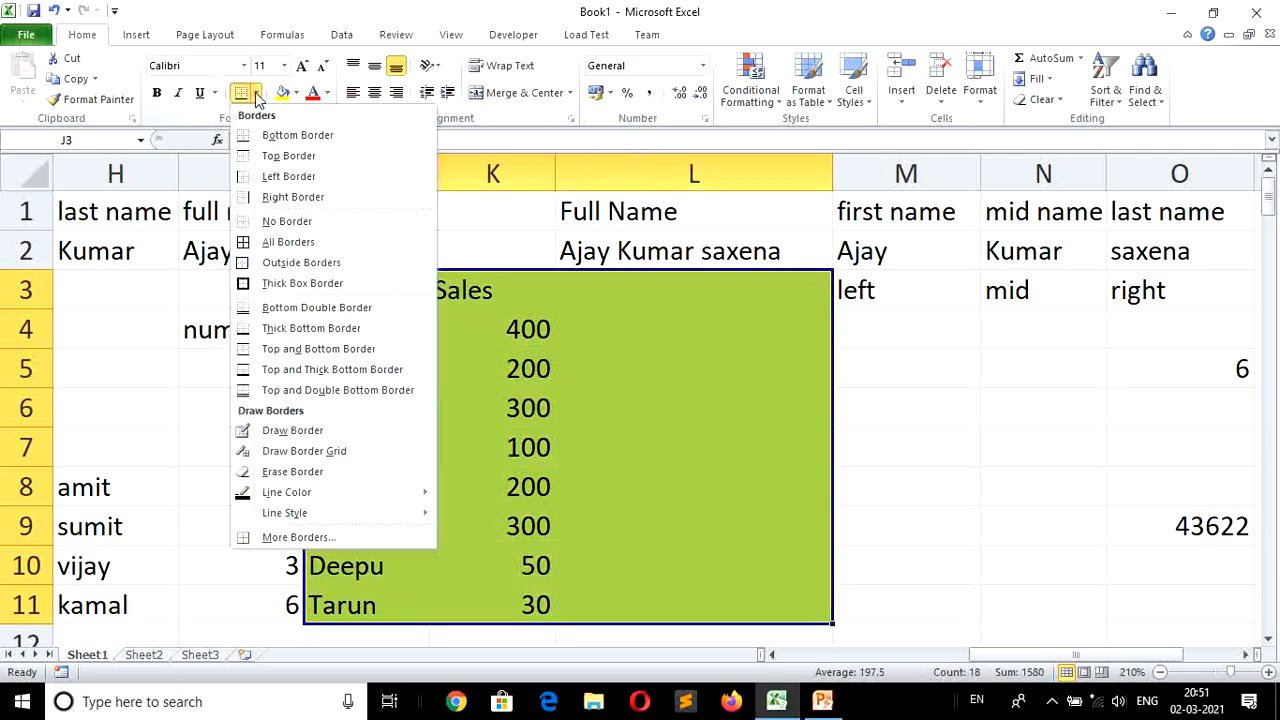
click(292, 244)
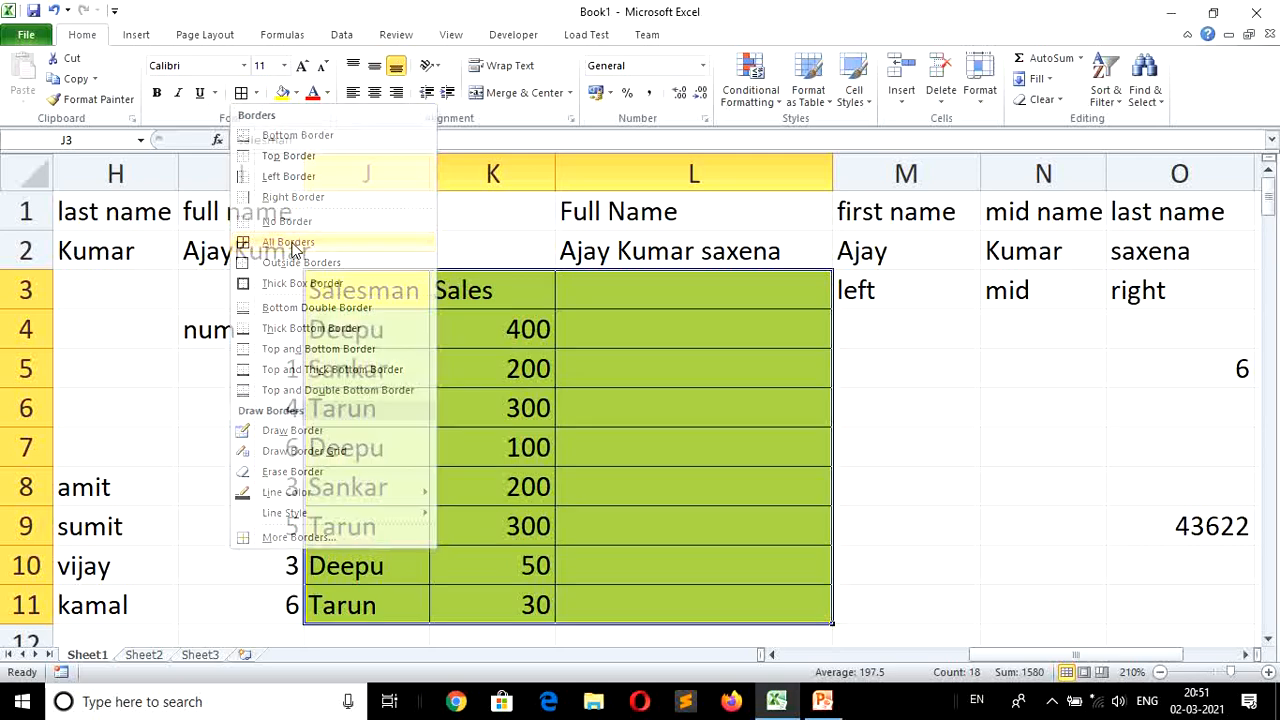
click(374, 93)
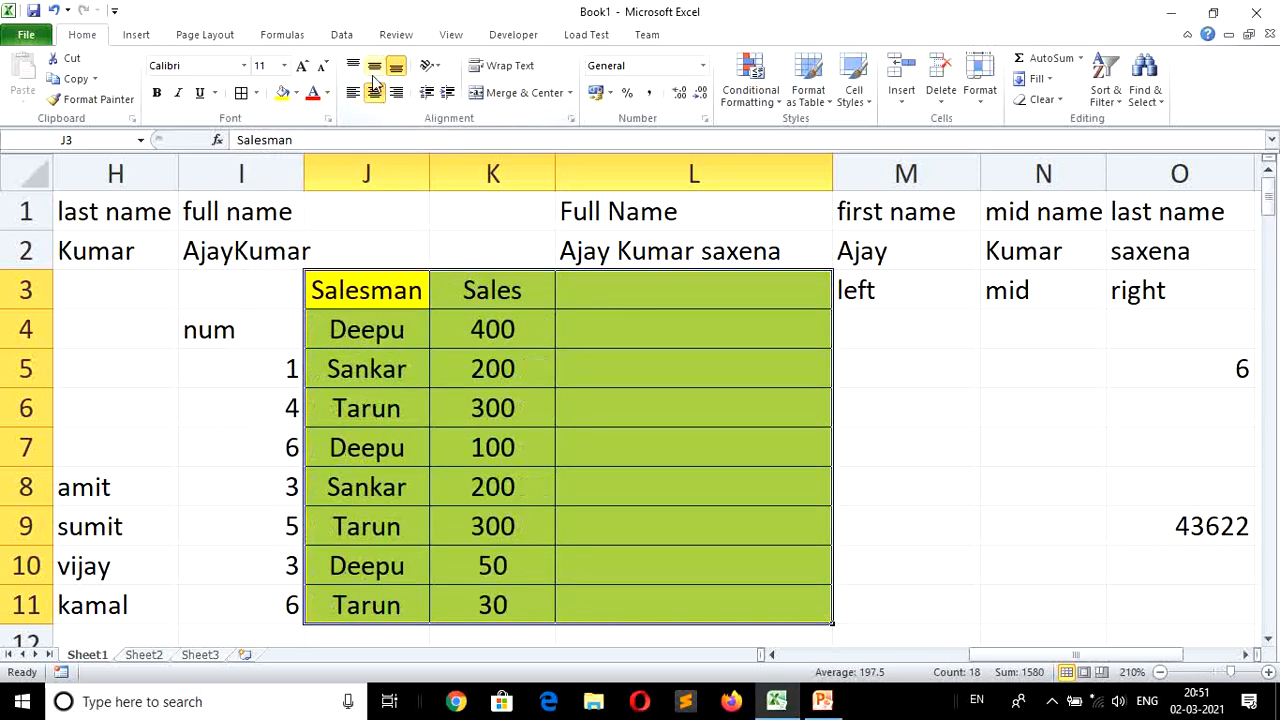
click(375, 68)
click(675, 302)
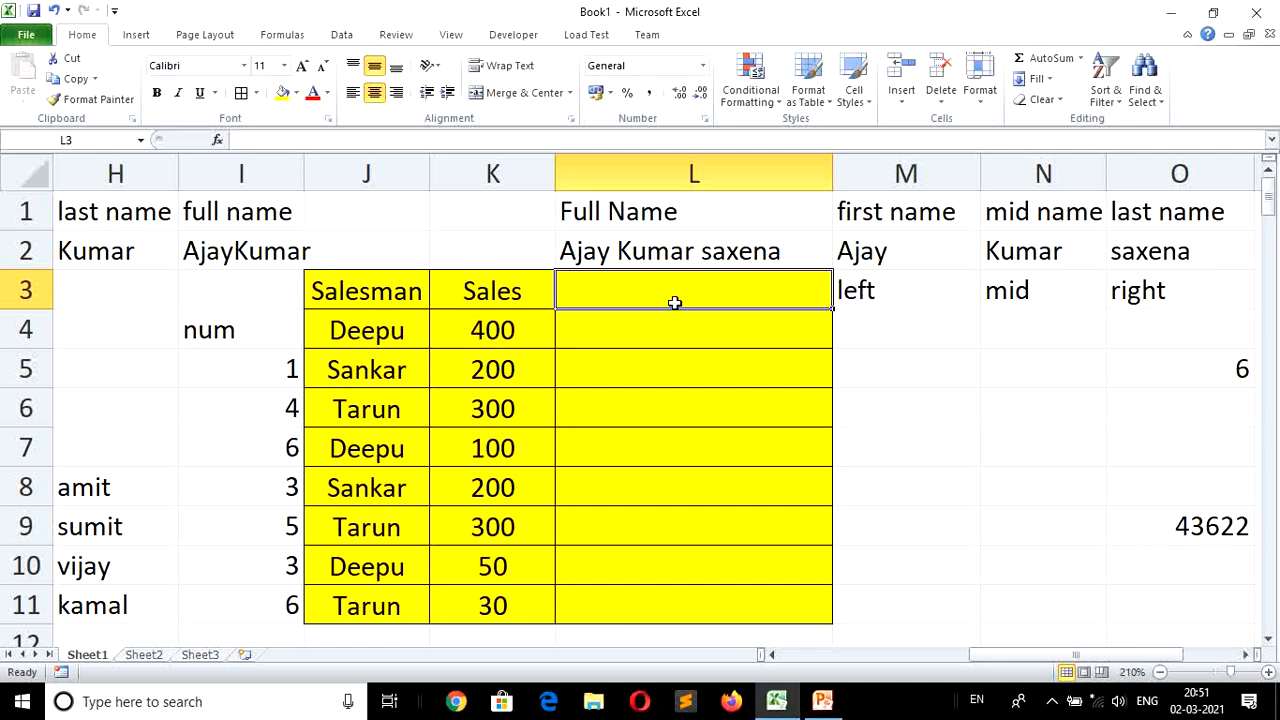
text(s)
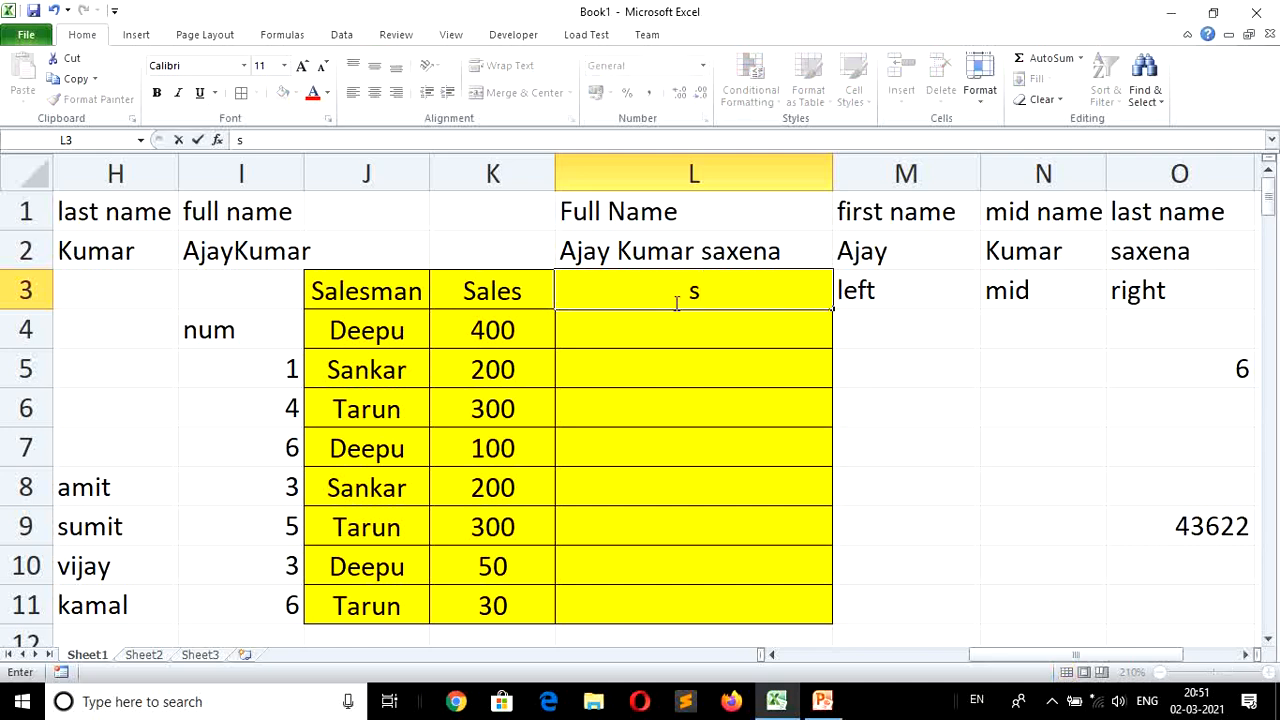
key(BackSpace)
Enter a SUM formula in K12, below the Sales column, that totals K4:K11.
key(Down)
key(Down)
key(Down)
key(Down)
key(Down)
key(Down)
key(Down)
key(Down)
key(Down)
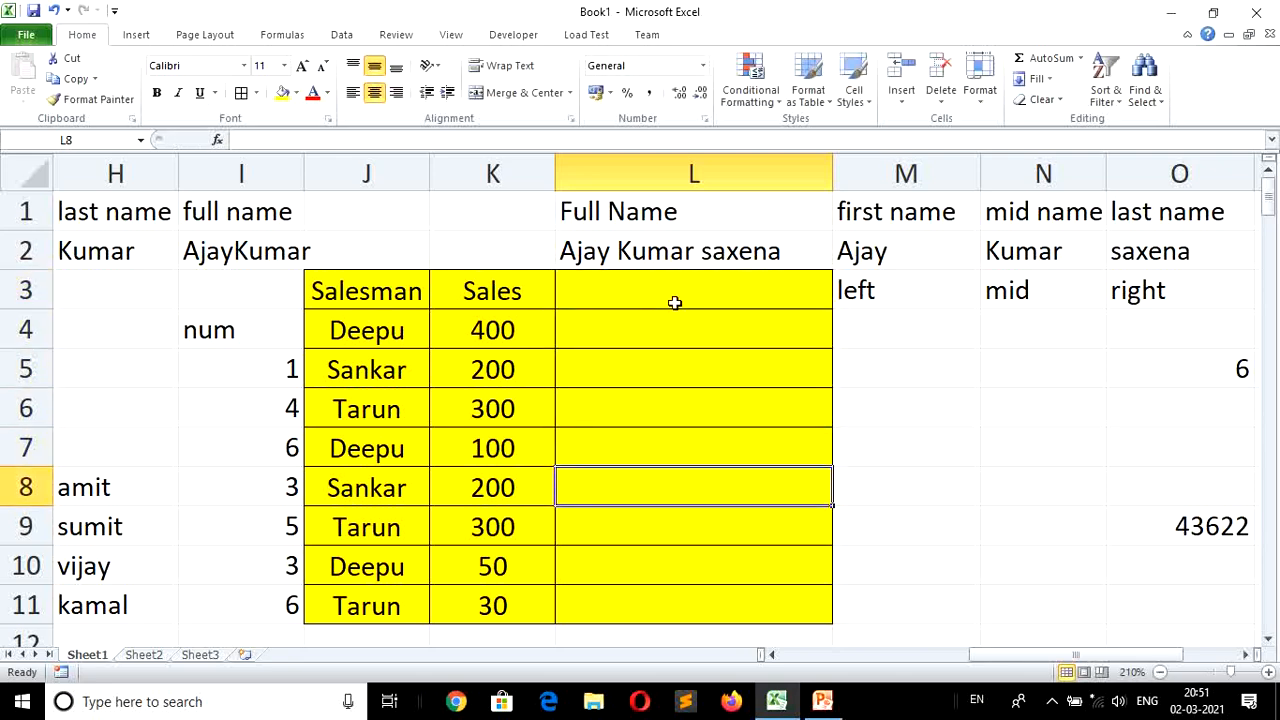
key(Left)
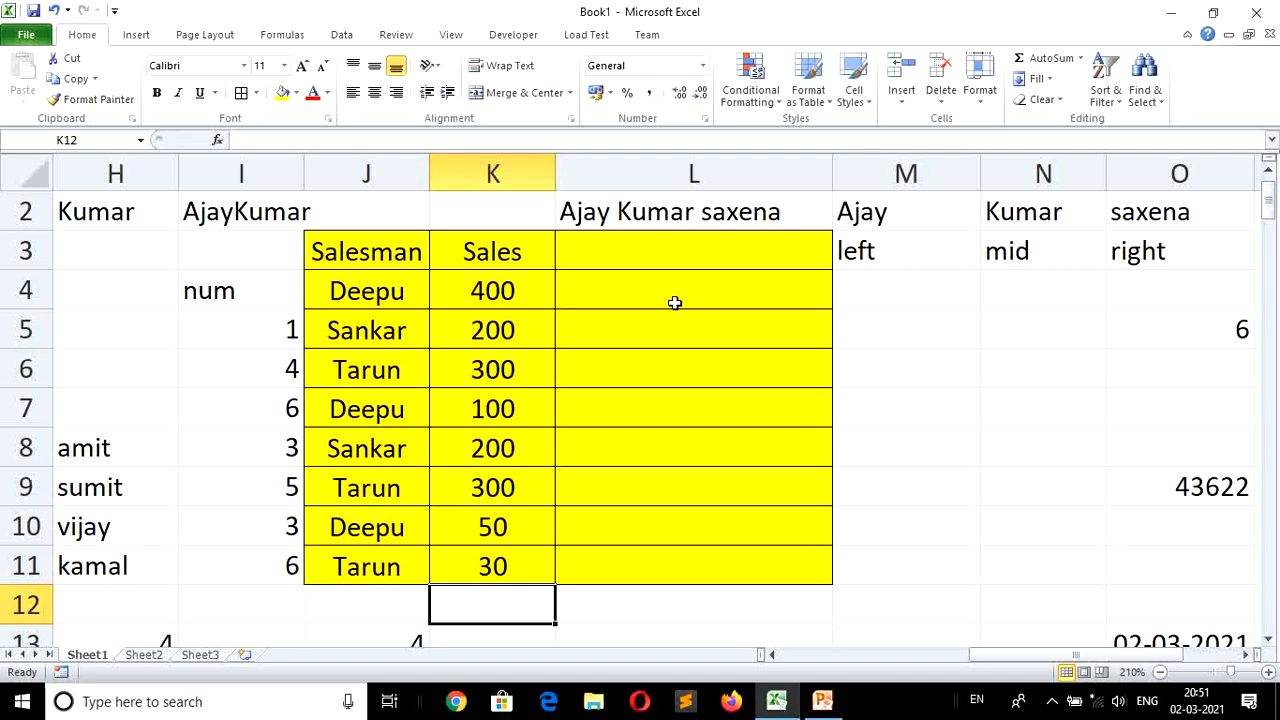
text(=s)
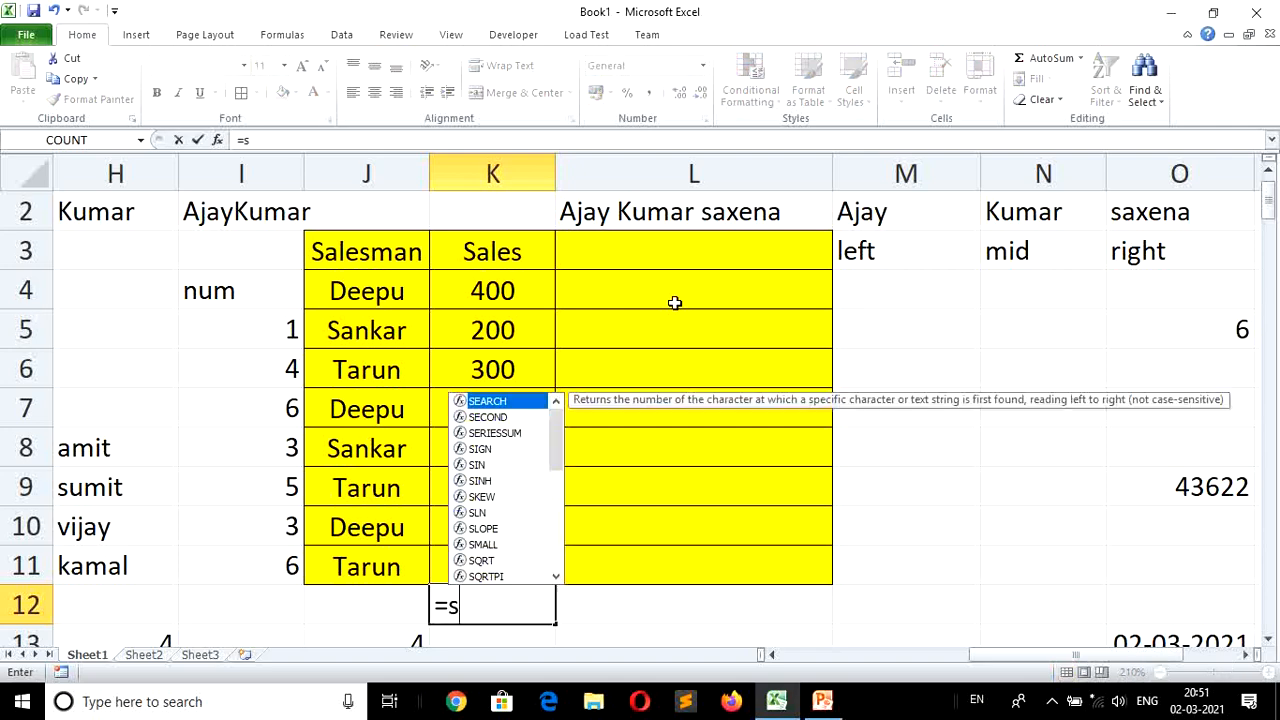
text(um()
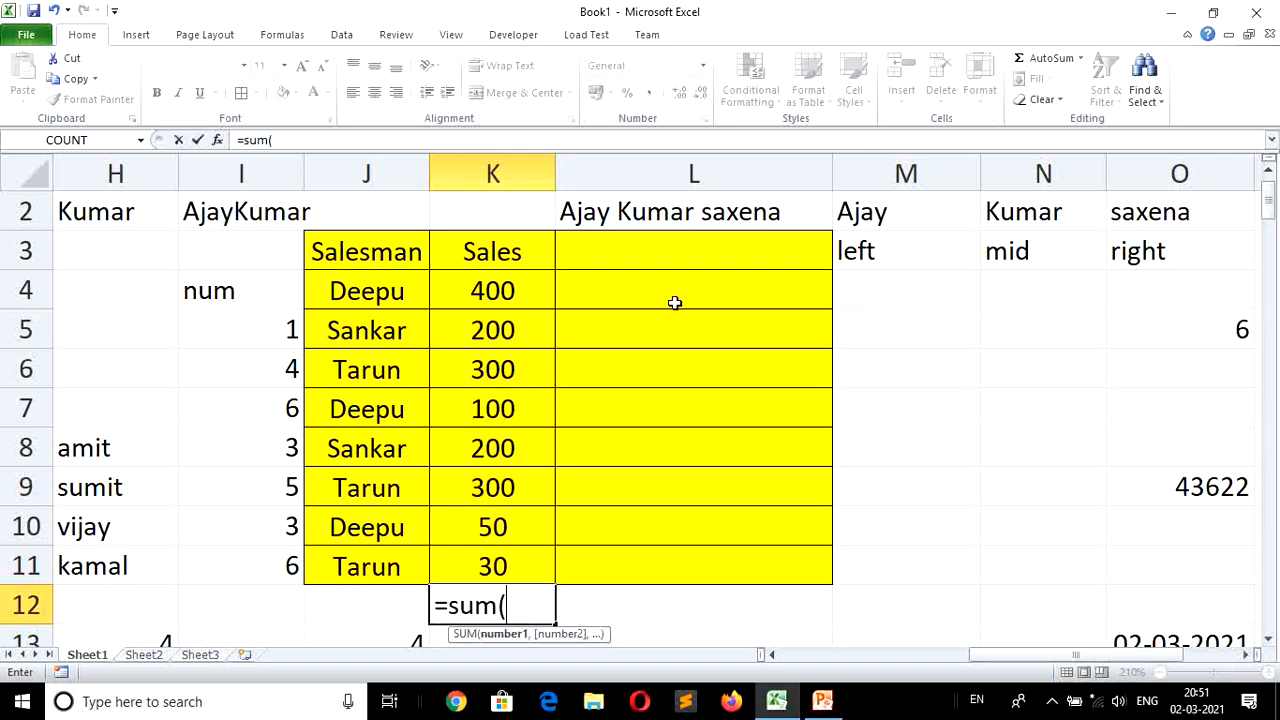
key(Up)
key(shift+Up)
key(shift+Up)
key(shift+Up)
key(shift+Up)
key(shift+Up)
key(shift+Up)
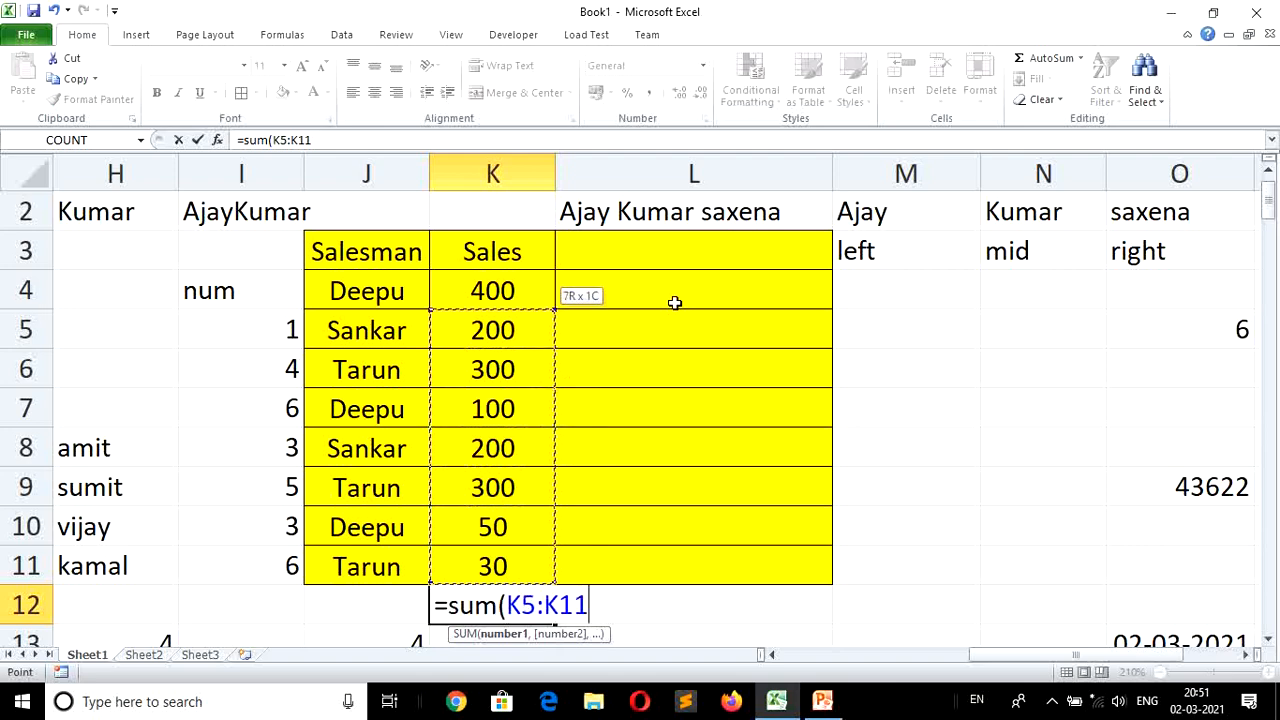
key(shift+Up)
key(Return)
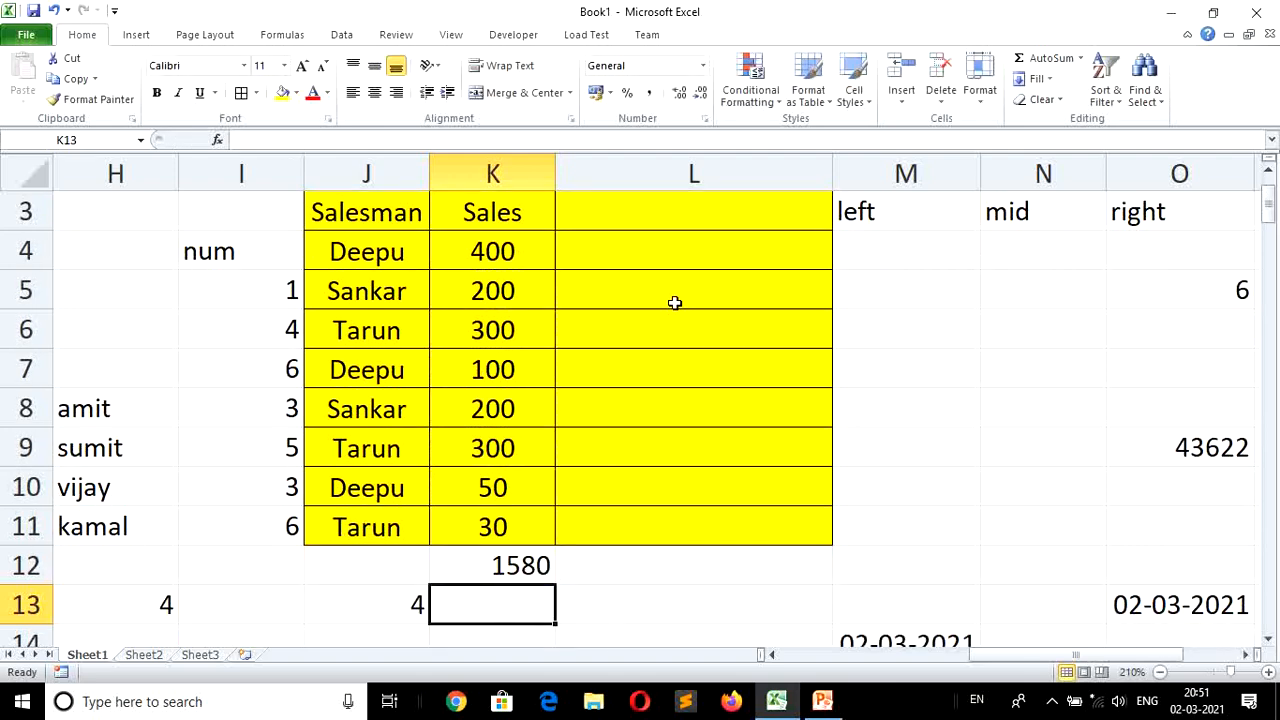
Clear the SUM formula from K12.
key(Right)
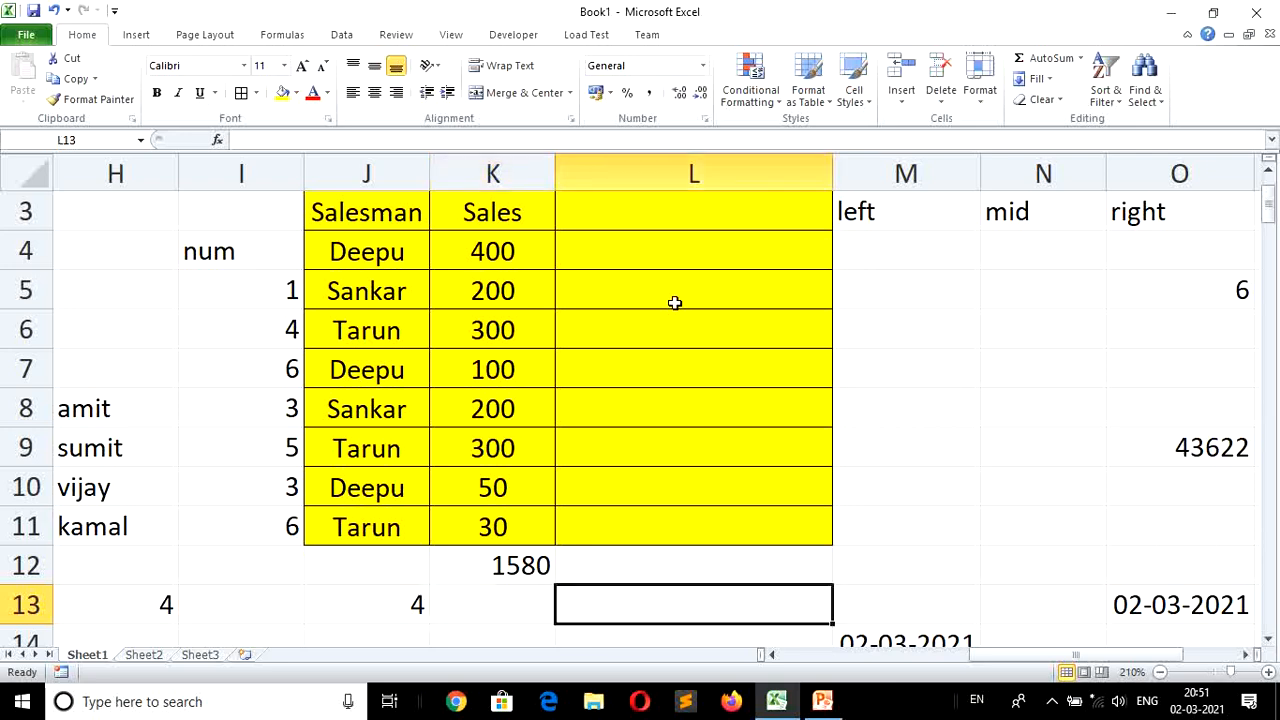
key(Left)
key(Up)
key(Delete)
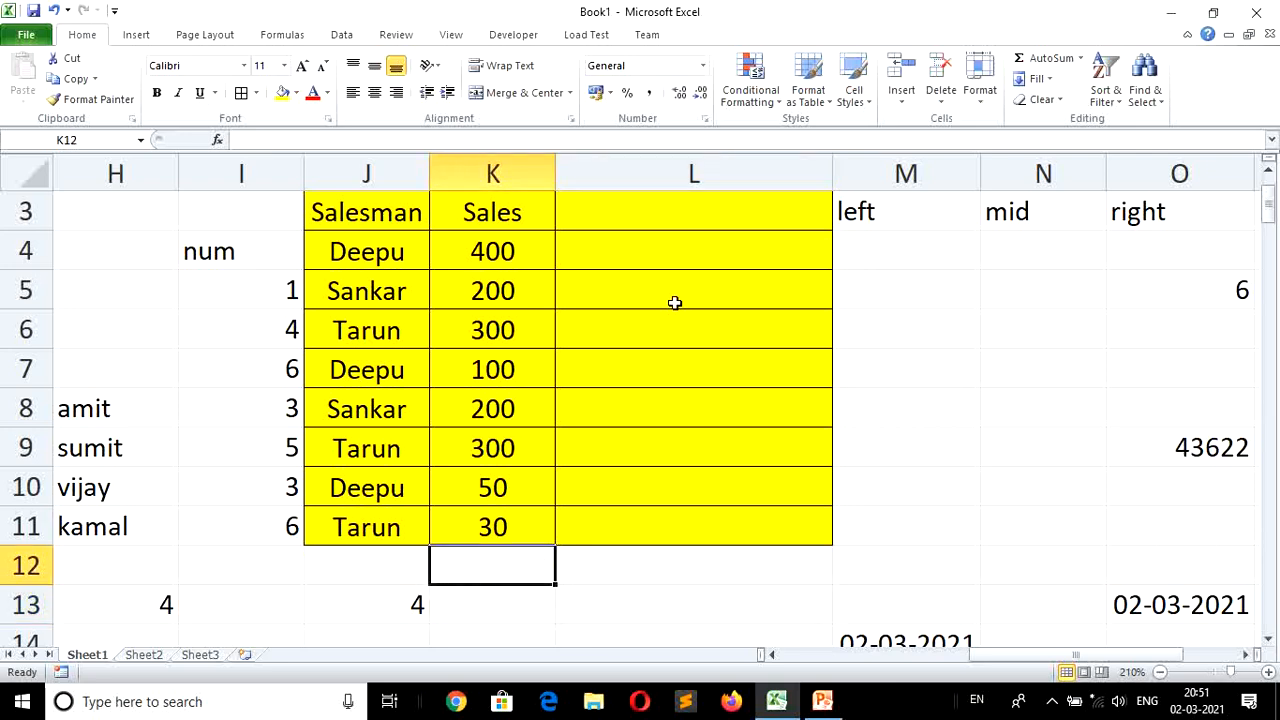
Select K4:K12, add the Sales total in K12 with AutoSum, and undo it.
key(shift+Up)
key(shift+Up)
key(shift+Up)
key(shift+Up)
key(shift+Up)
key(shift+Up)
key(shift+Up)
key(shift+Up)
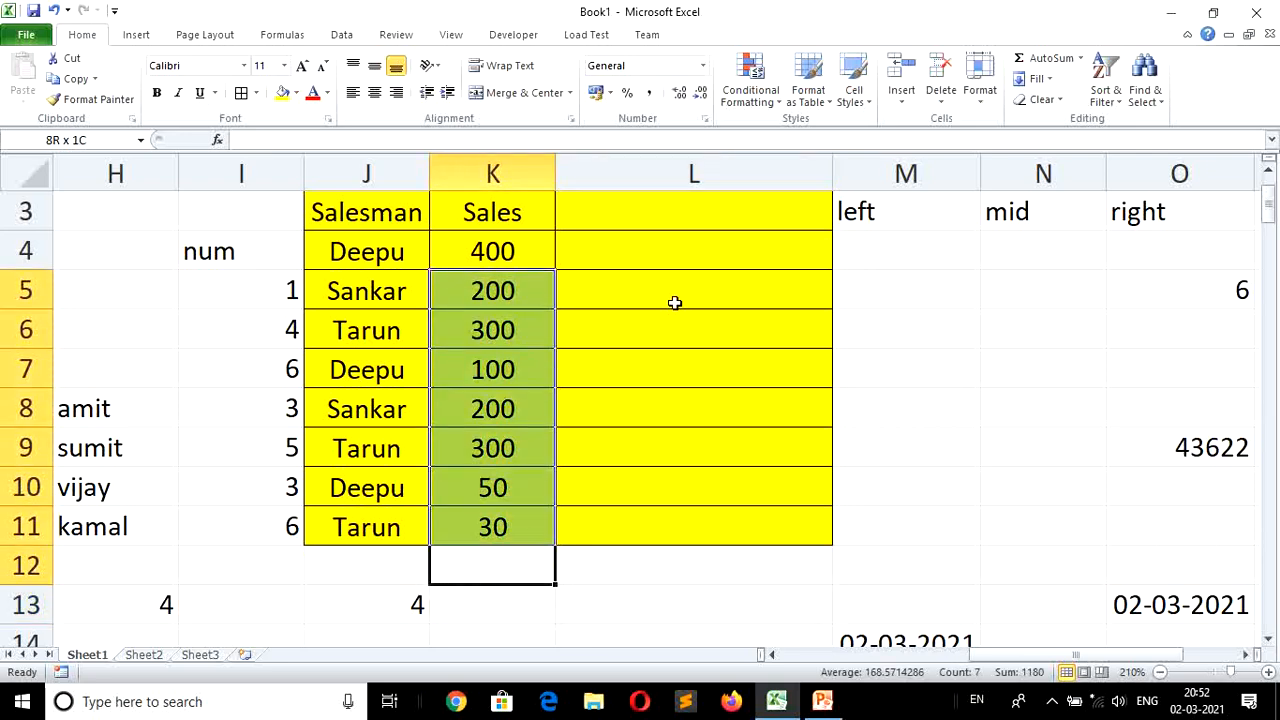
key(alt+equal)
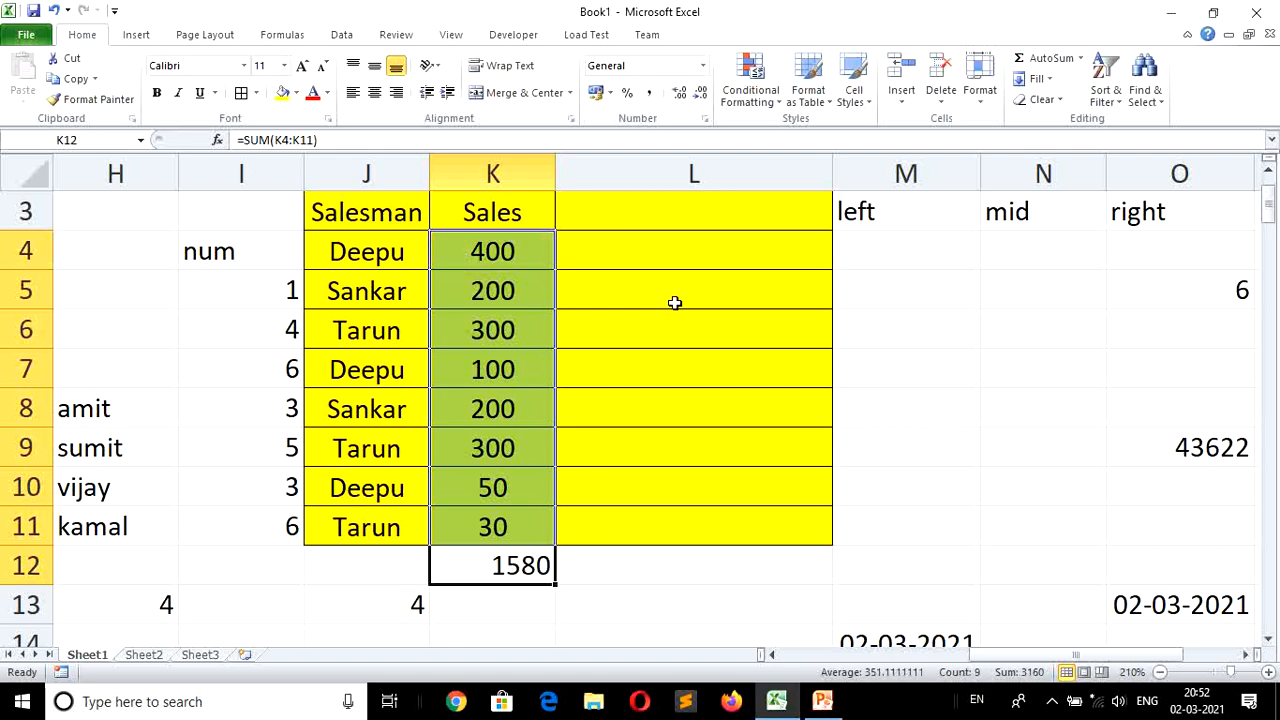
key(ctrl+z)
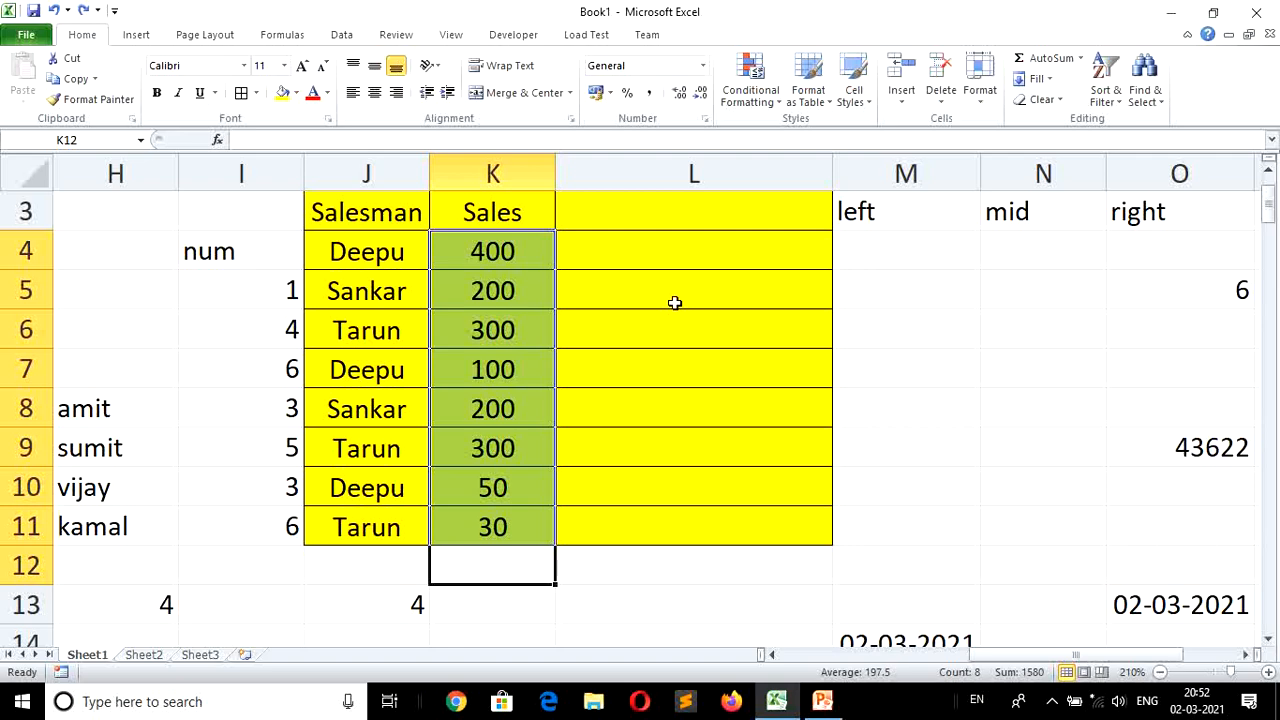
Insert the AutoSum total for the selected Sales range again and delete it from K12.
click(1050, 59)
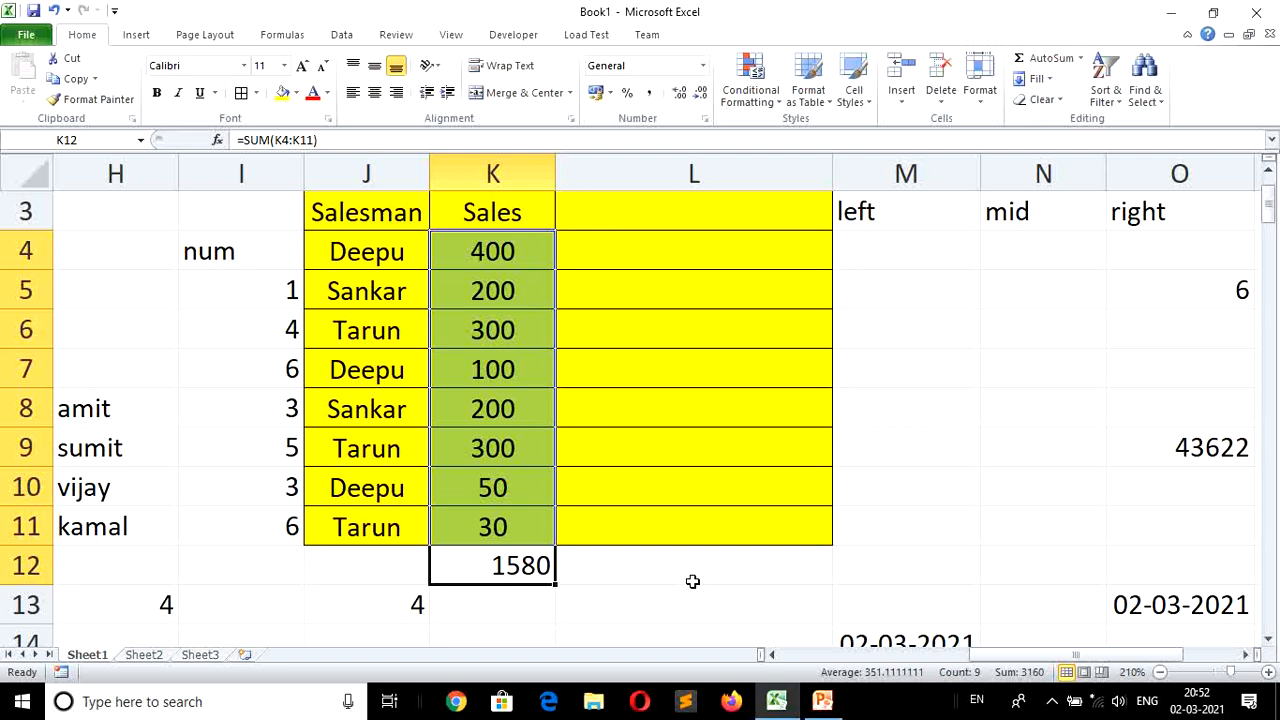
click(626, 569)
click(520, 565)
key(Delete)
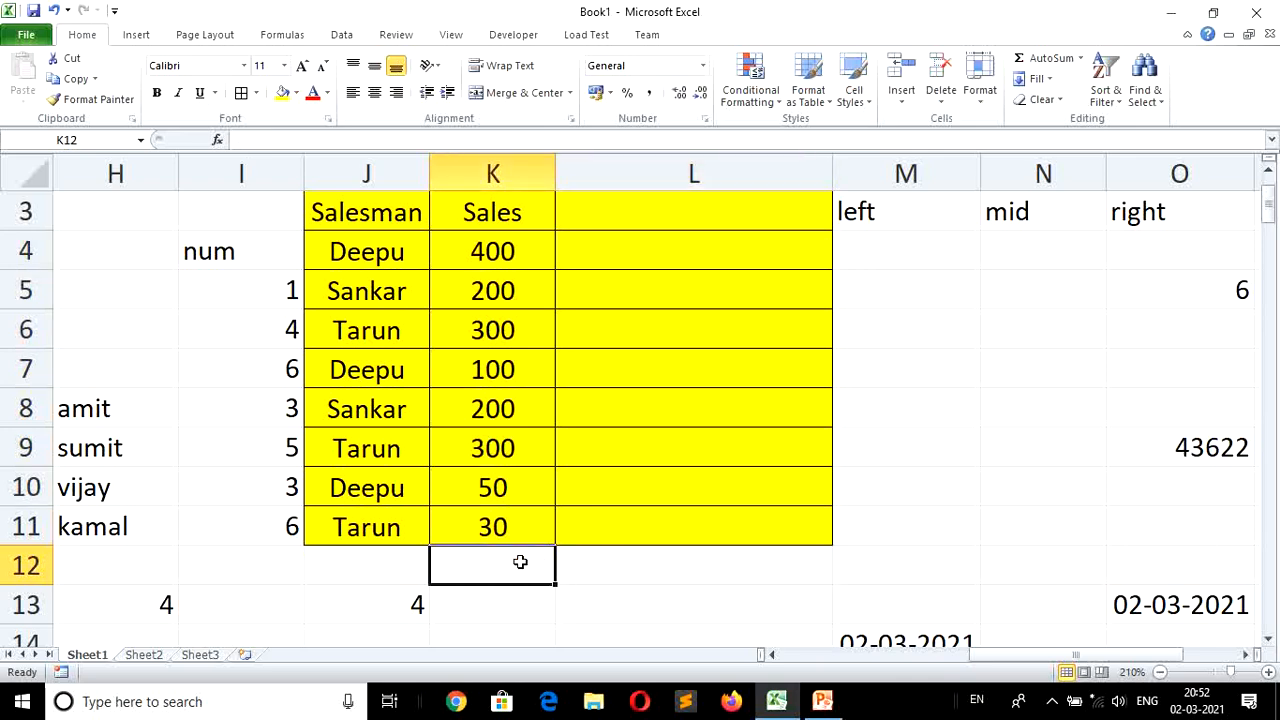
Enter a SUM formula in K12 over the Sales values K4:K11.
text(=sum()
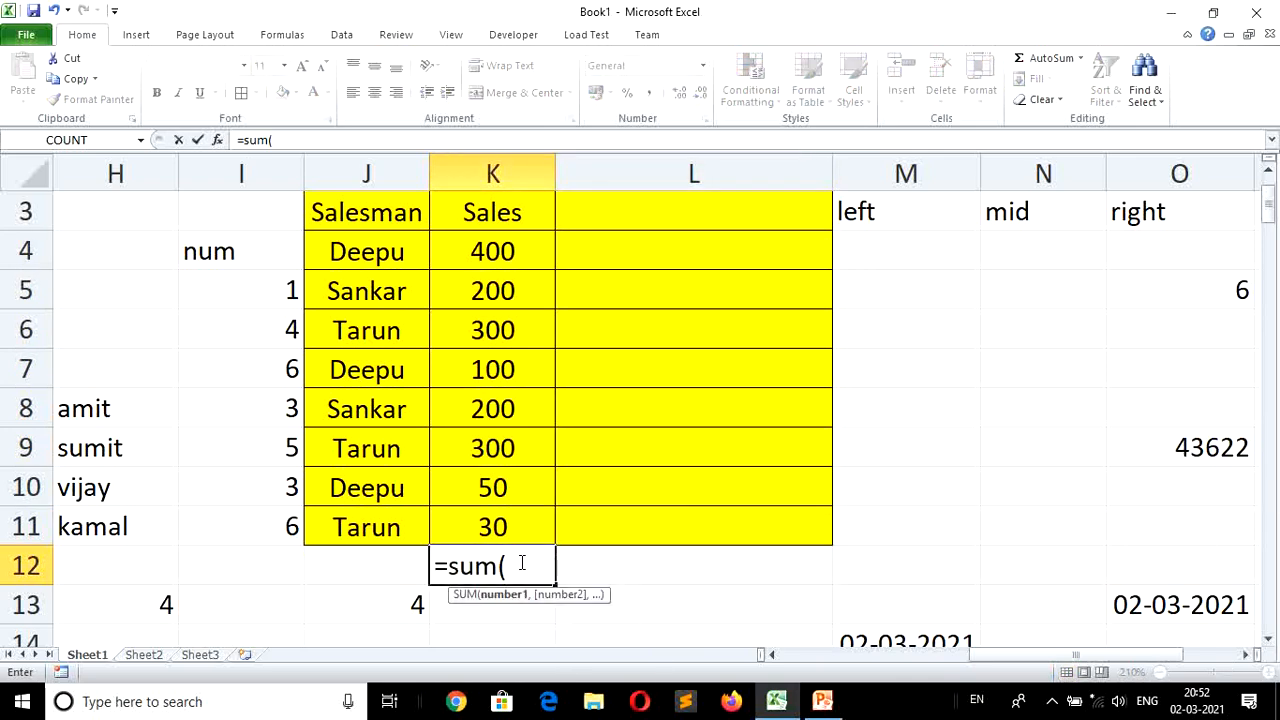
drag(540, 527, 540, 290)
key(shift+Up)
key(Return)
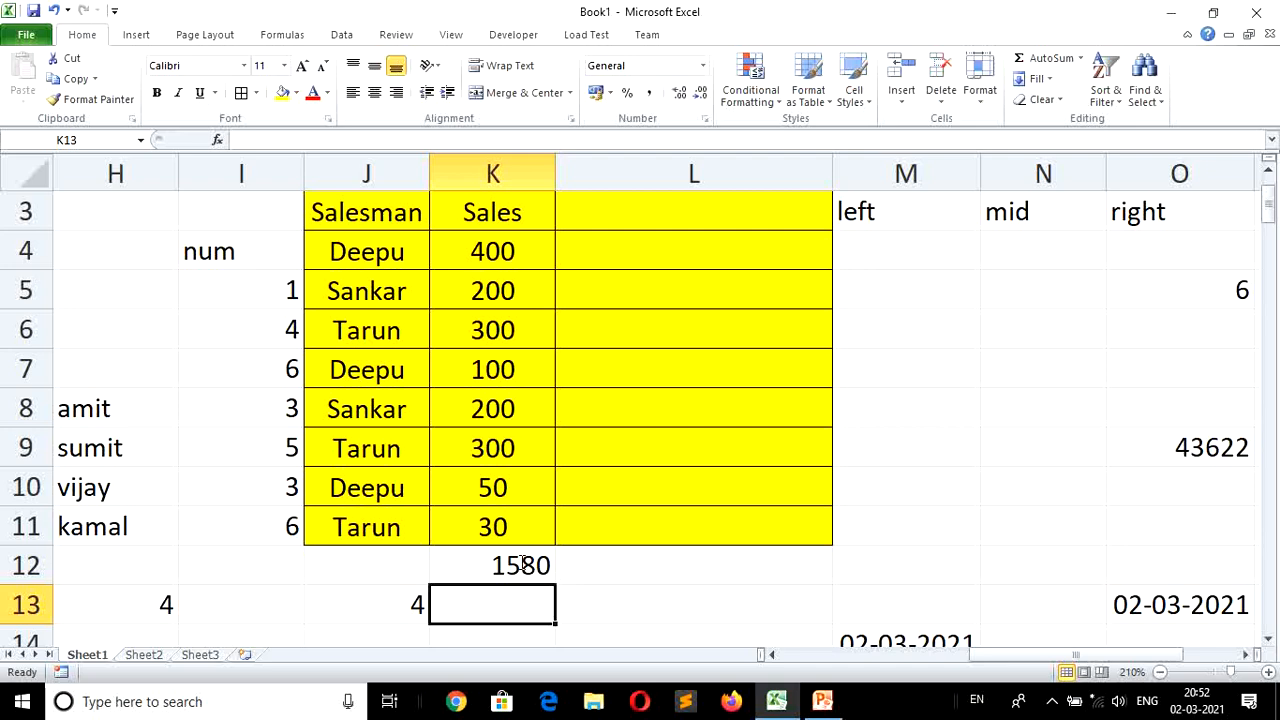
Enter the header "Total sale salesman wise" in L3 and autofit the width of column L.
key(Right)
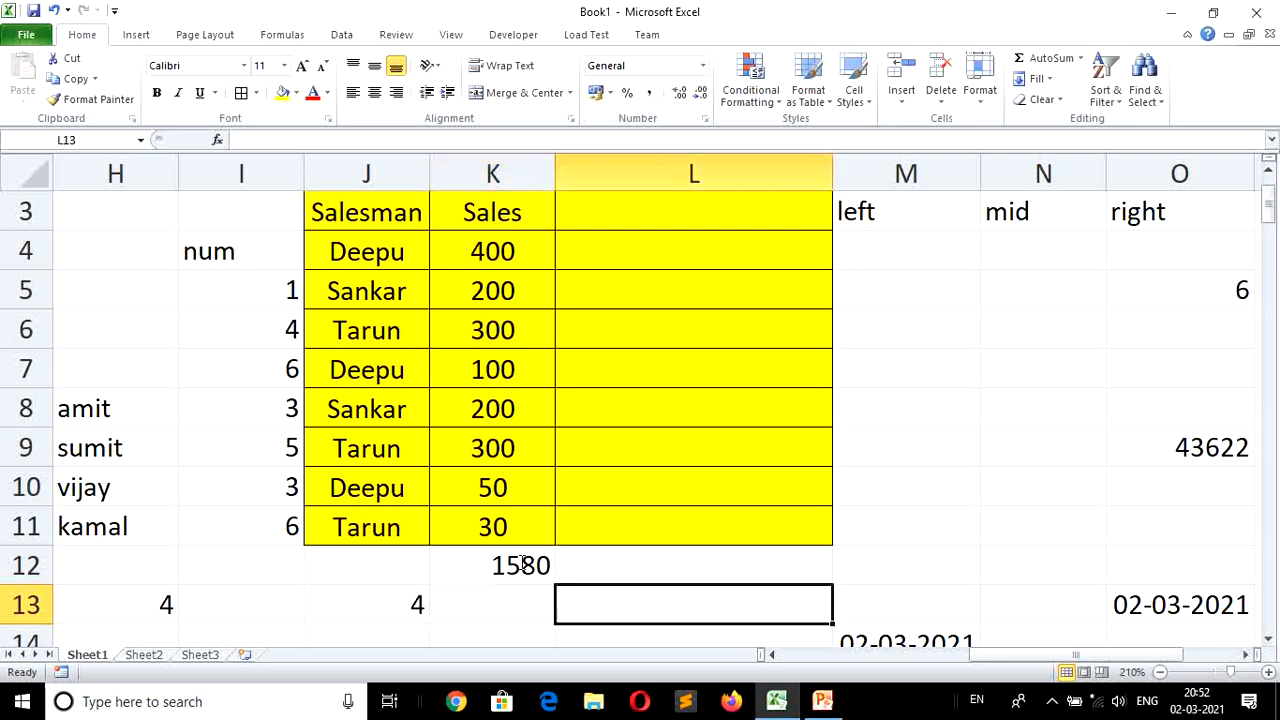
key(Up)
key(Up)
key(Up)
key(Up)
key(Up)
key(Up)
key(Up)
key(Up)
key(Up)
key(Up)
key(Up)
key(Up)
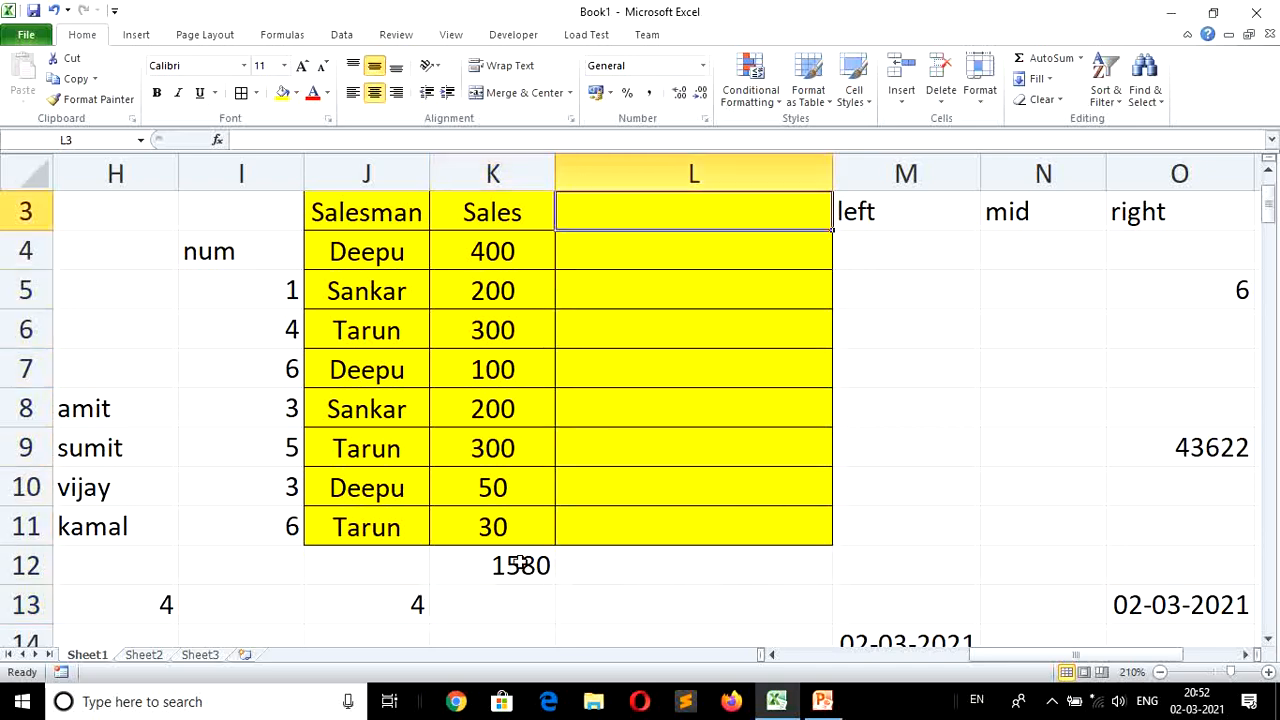
key(Down)
key(Down)
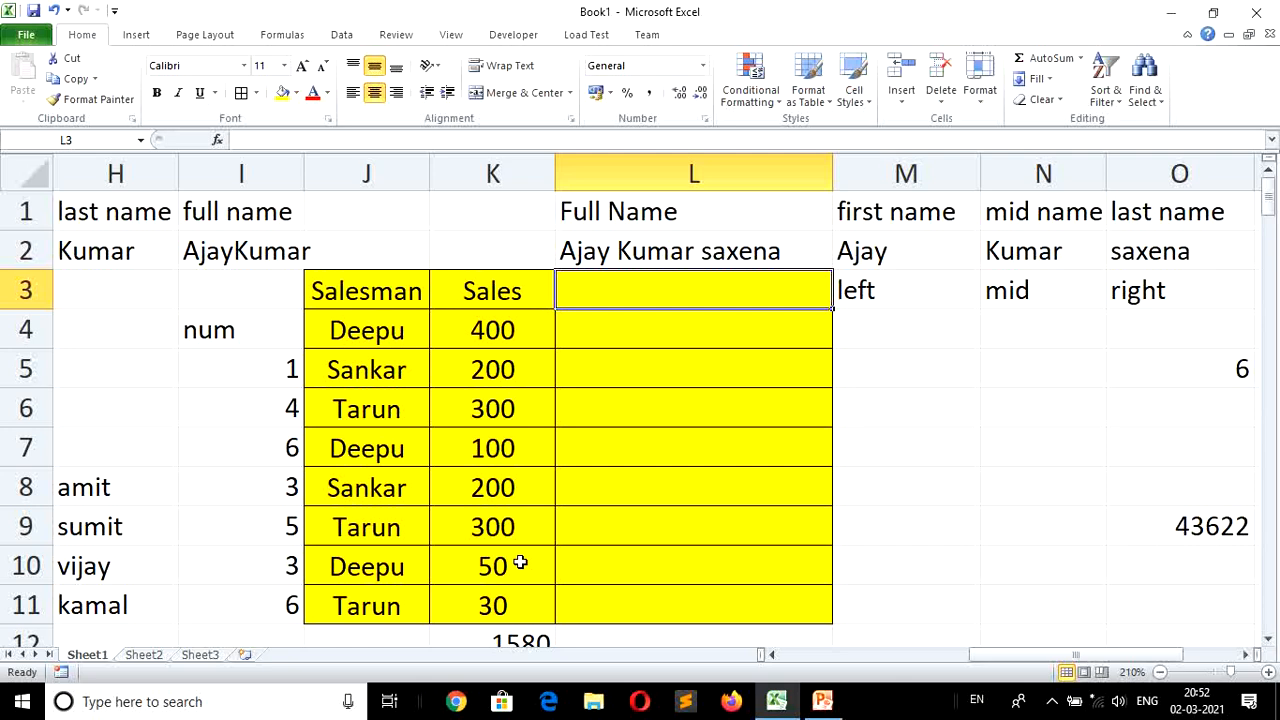
text(To)
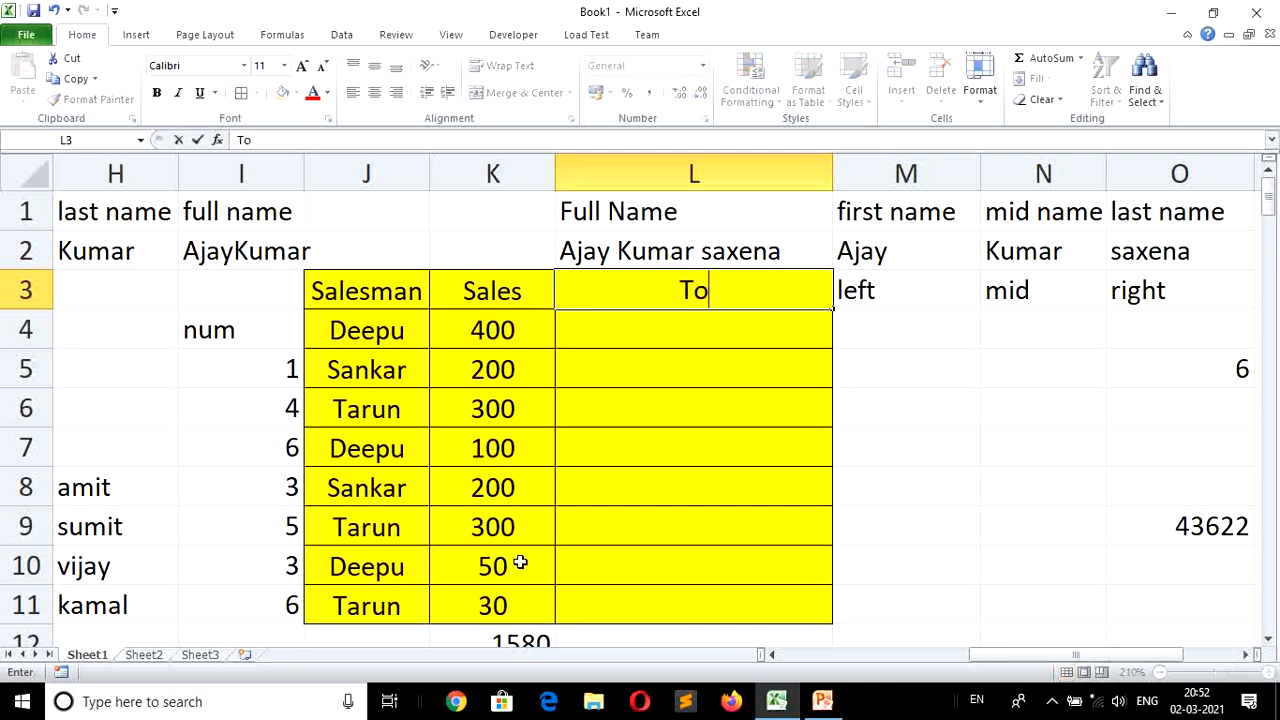
text(tal sale)
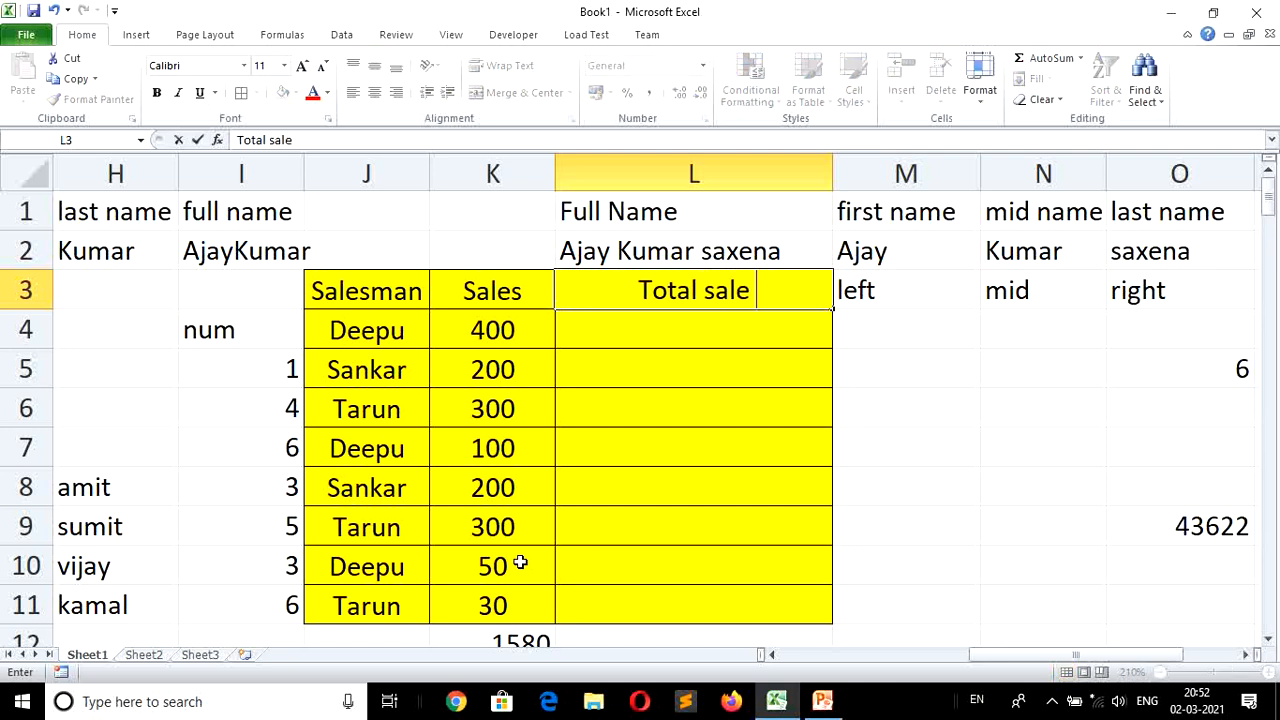
text( sal)
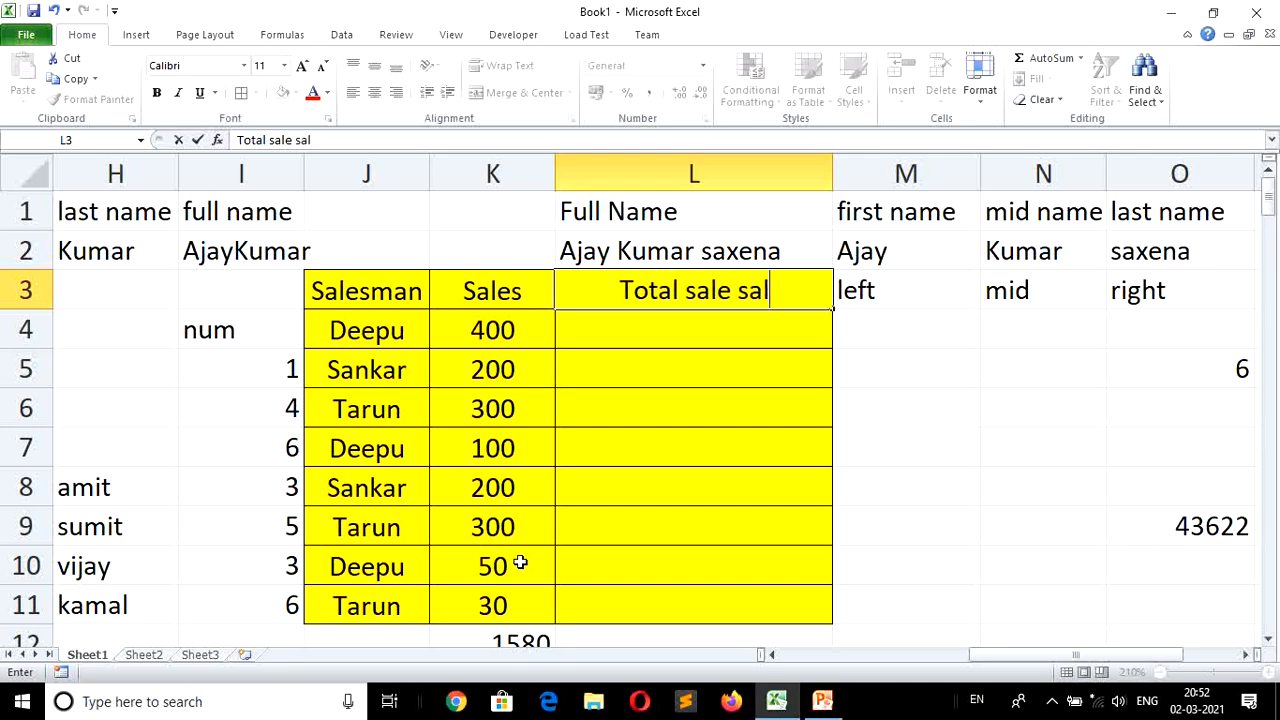
text(esman)
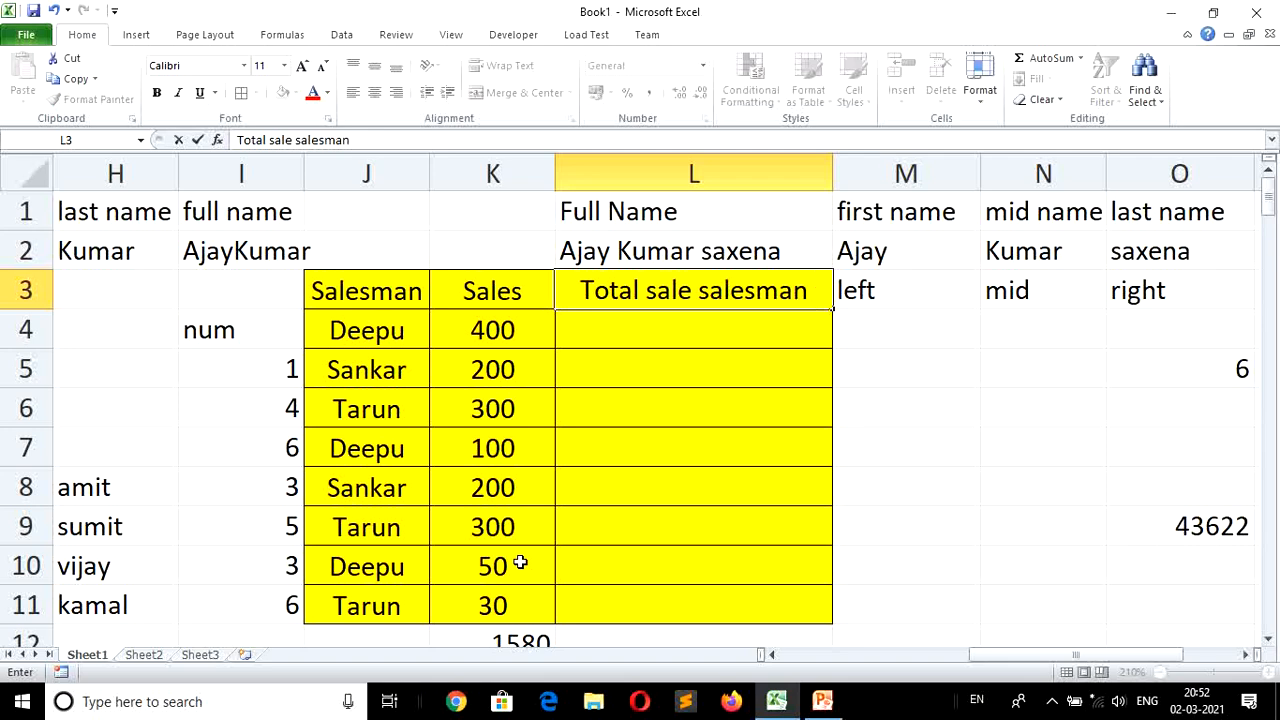
text( wise)
key(Return)
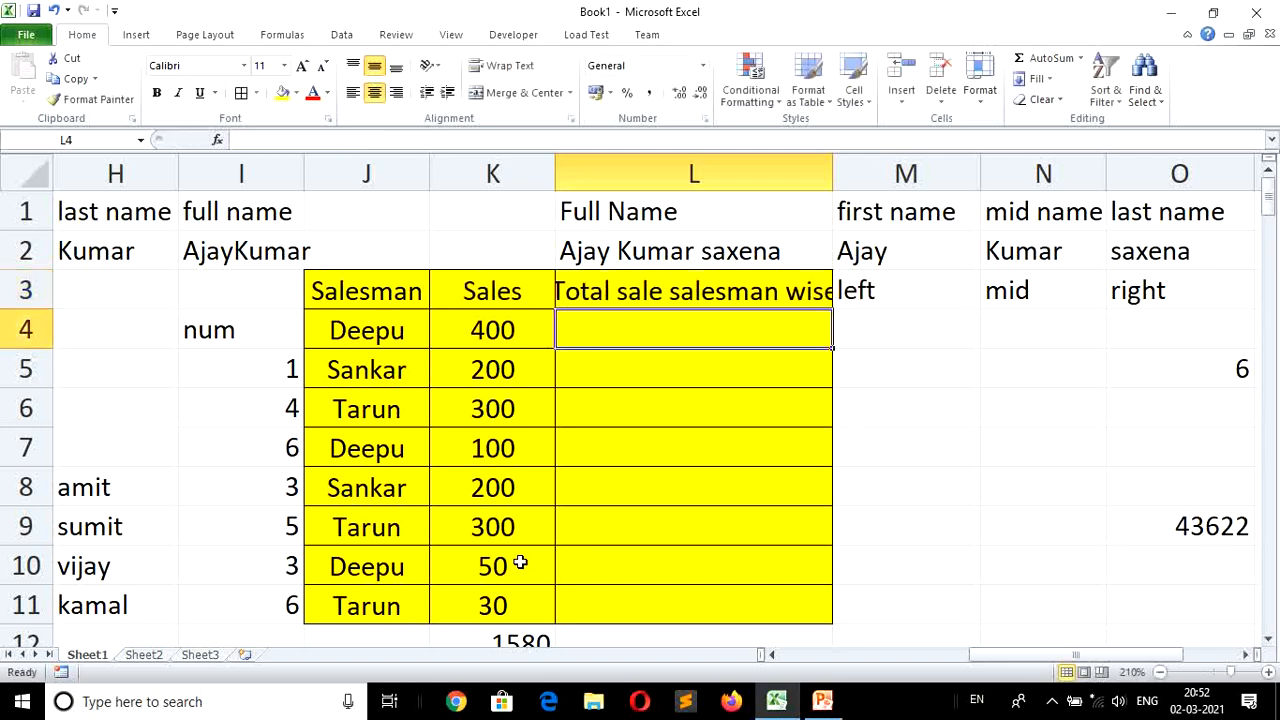
double_click(834, 172)
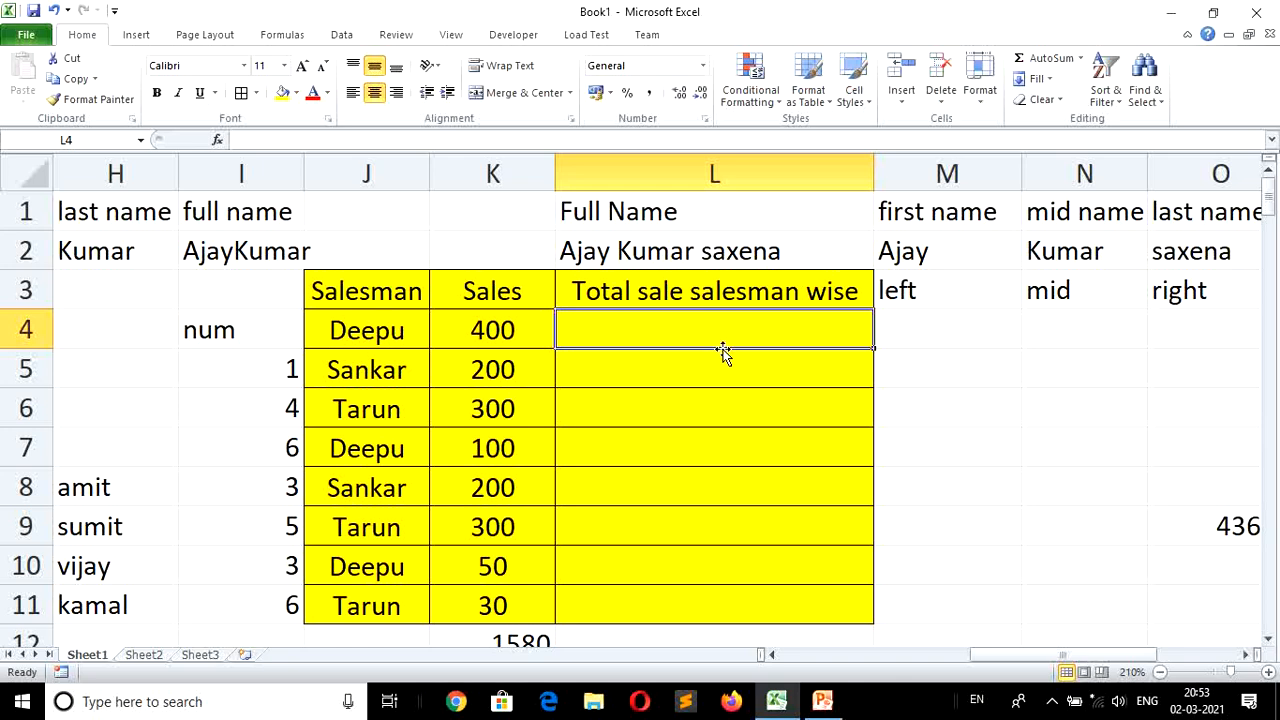
Enter a SUMIF formula in L4 with range J4:J11, criteria J4 and sum range K4:K11.
text(=)
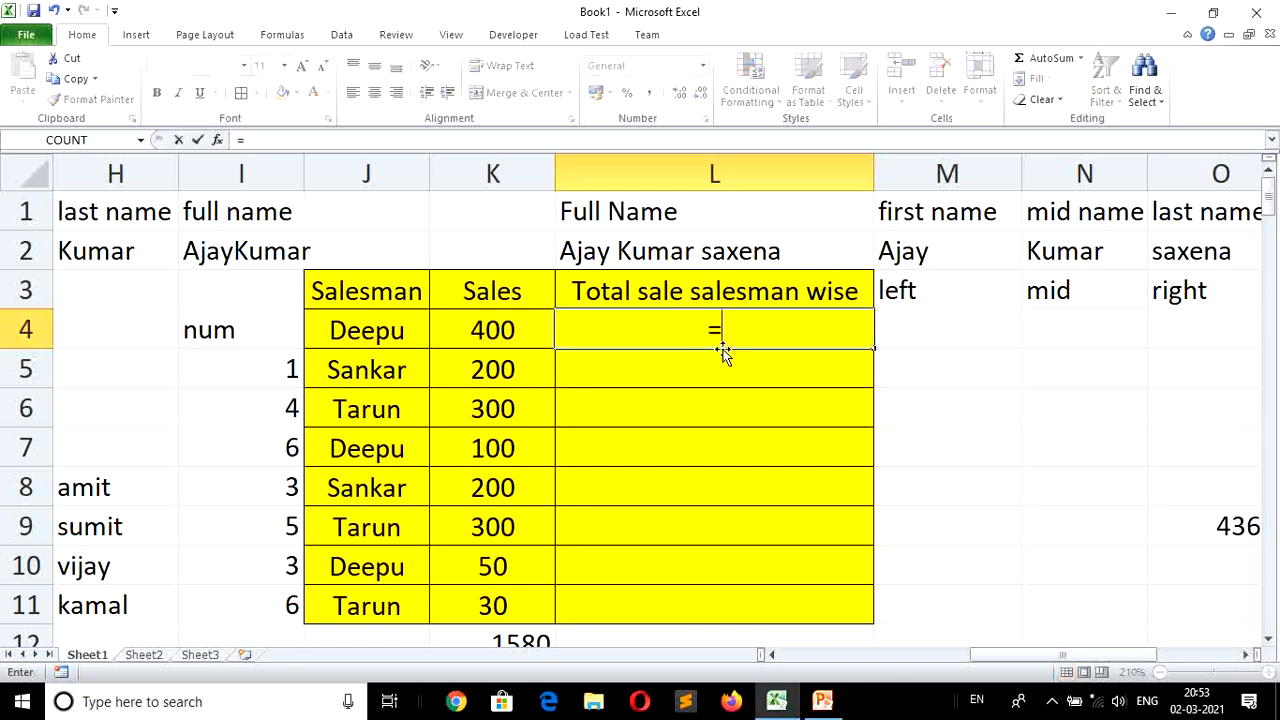
text(sumif)
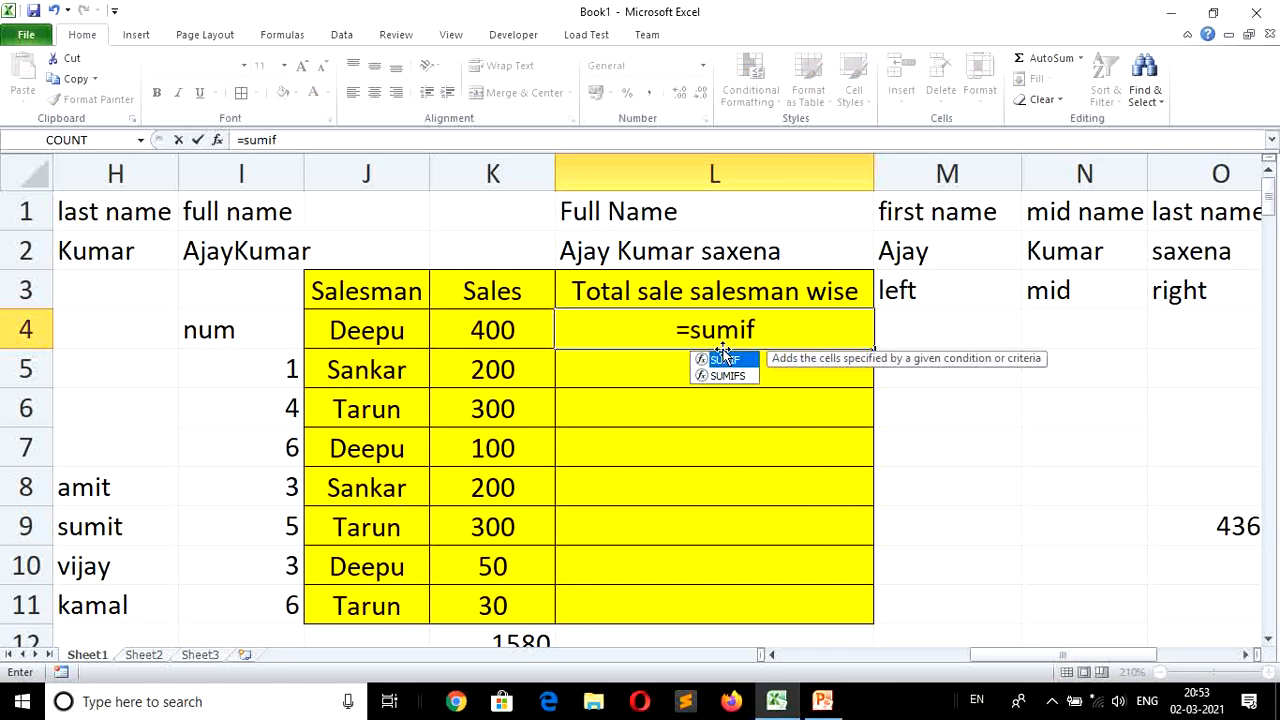
double_click(723, 358)
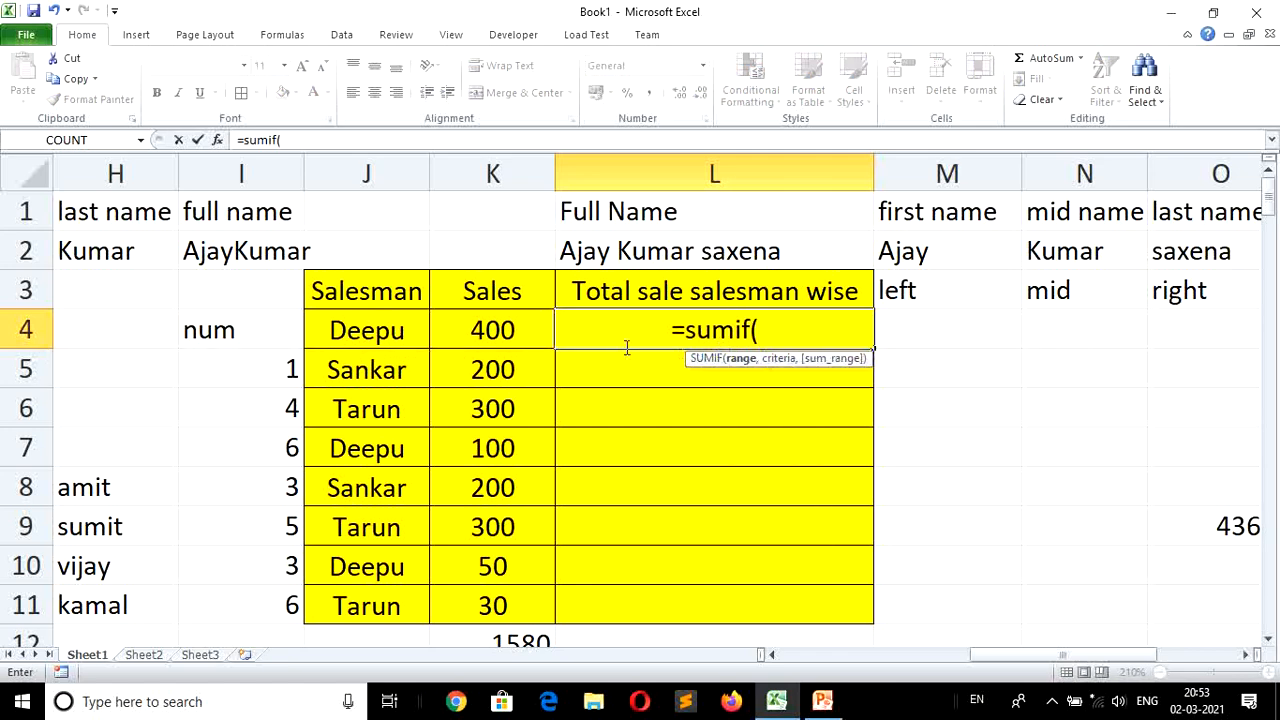
drag(363, 330, 415, 606)
text(,)
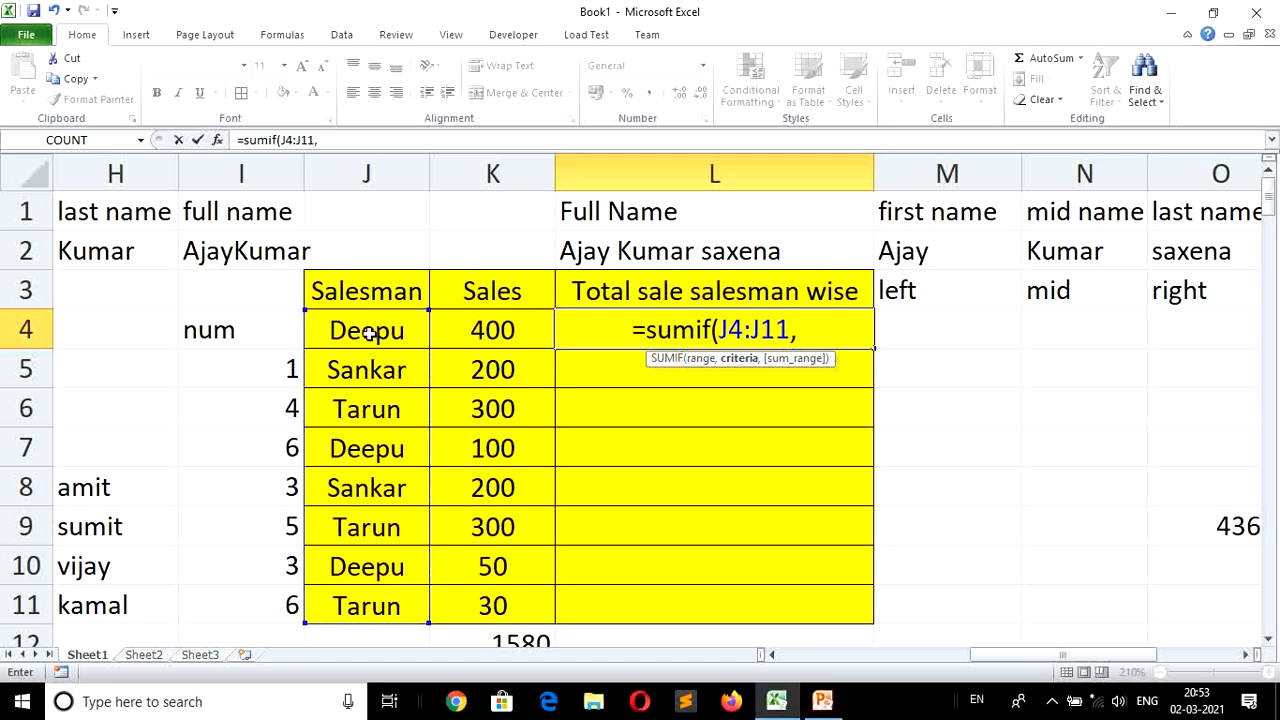
click(368, 333)
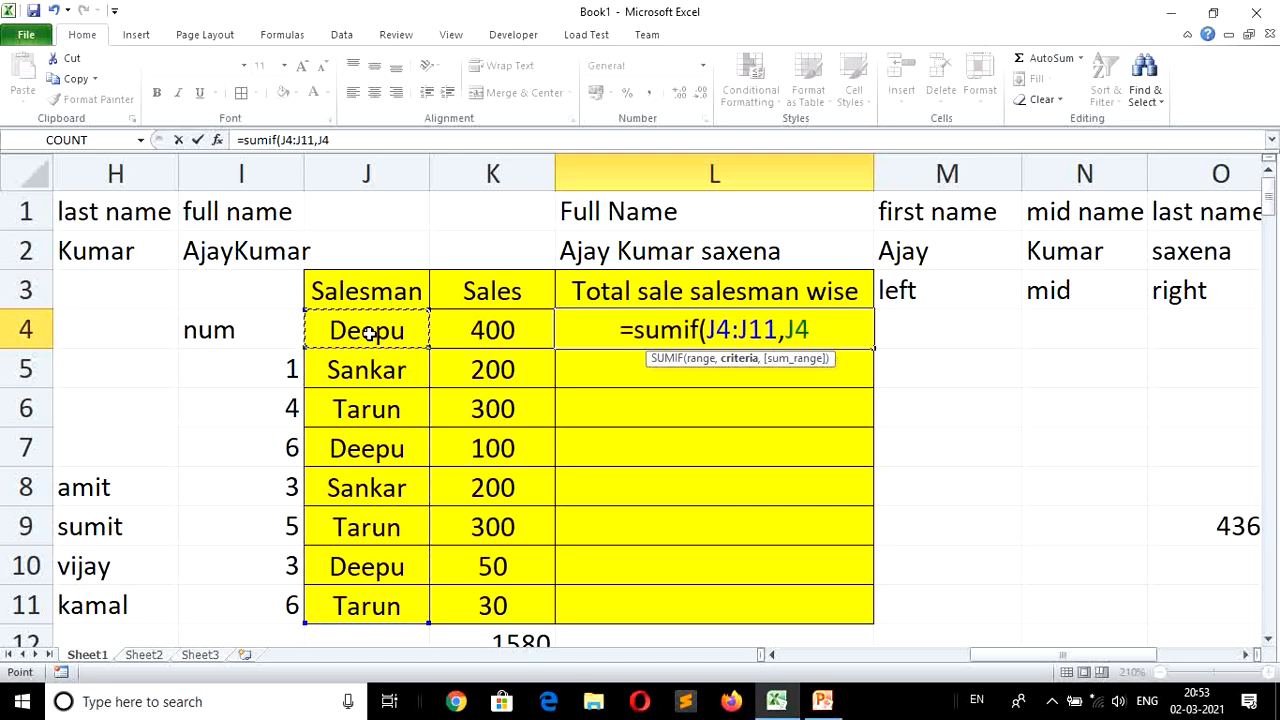
text(,)
drag(480, 333, 490, 605)
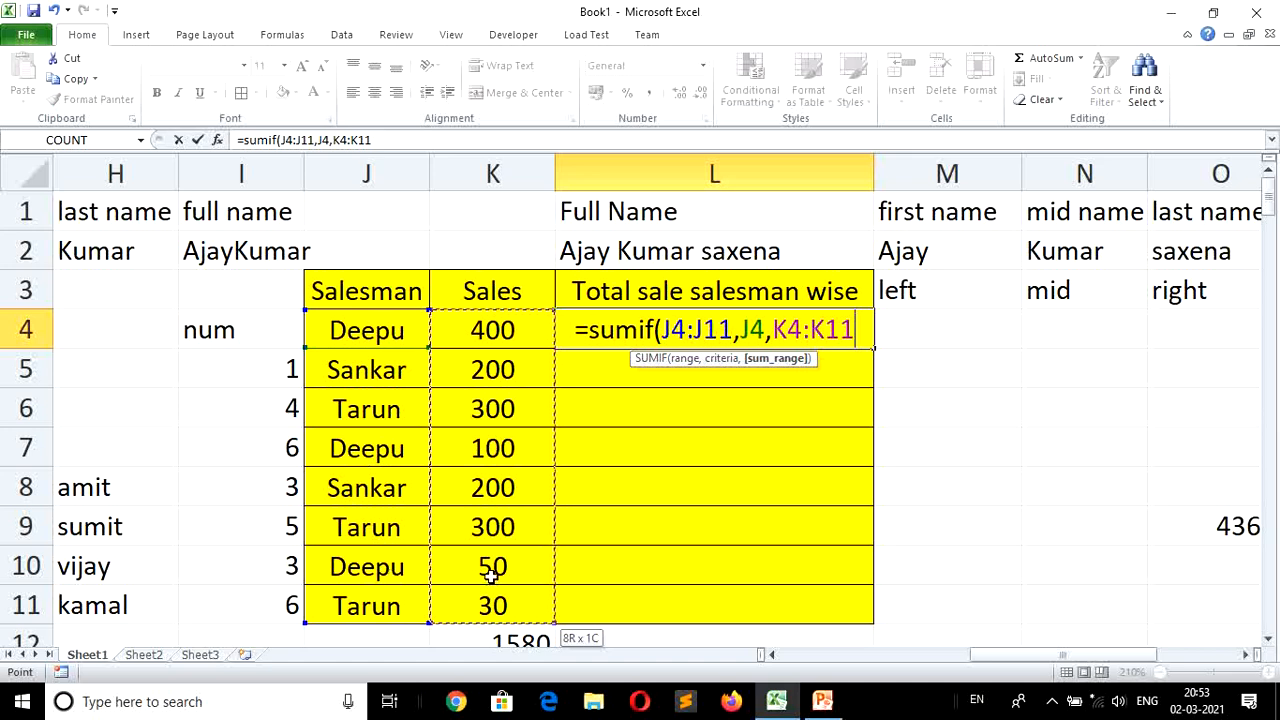
key(Return)
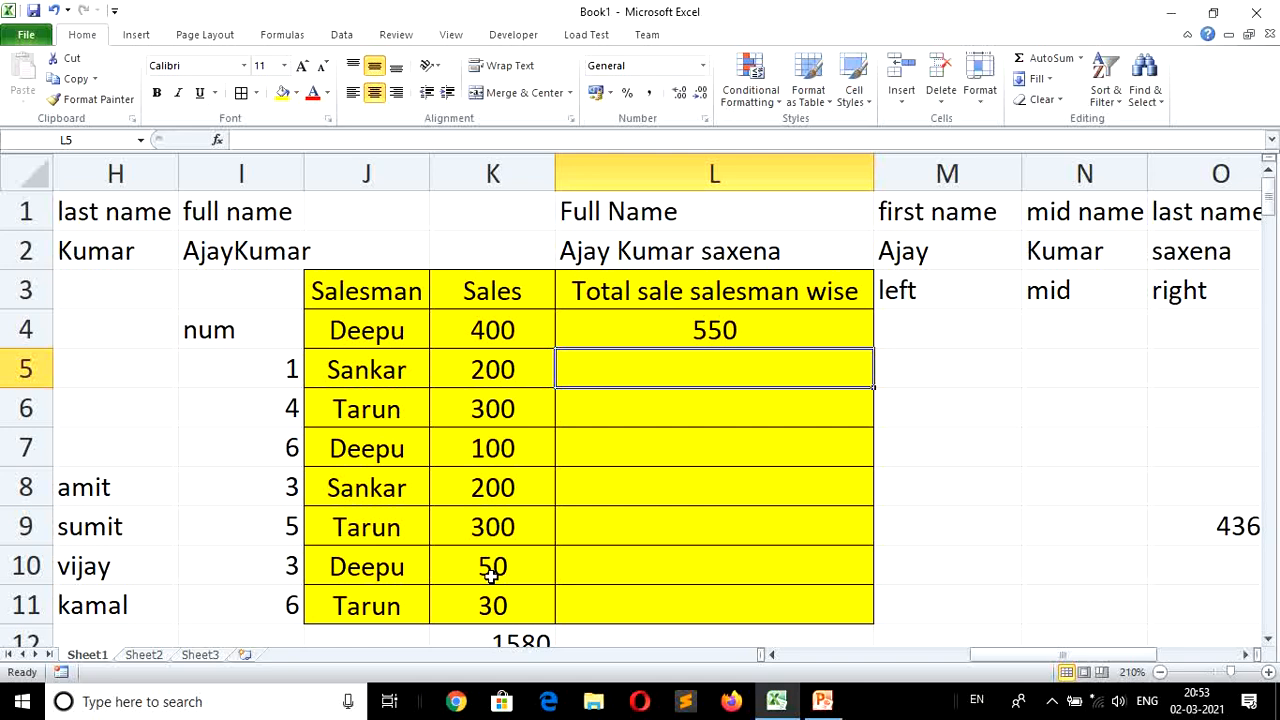
Enter a SUMIF formula in L5 with range J4:J11, criteria J5 and sum range K4:K11.
text(=)
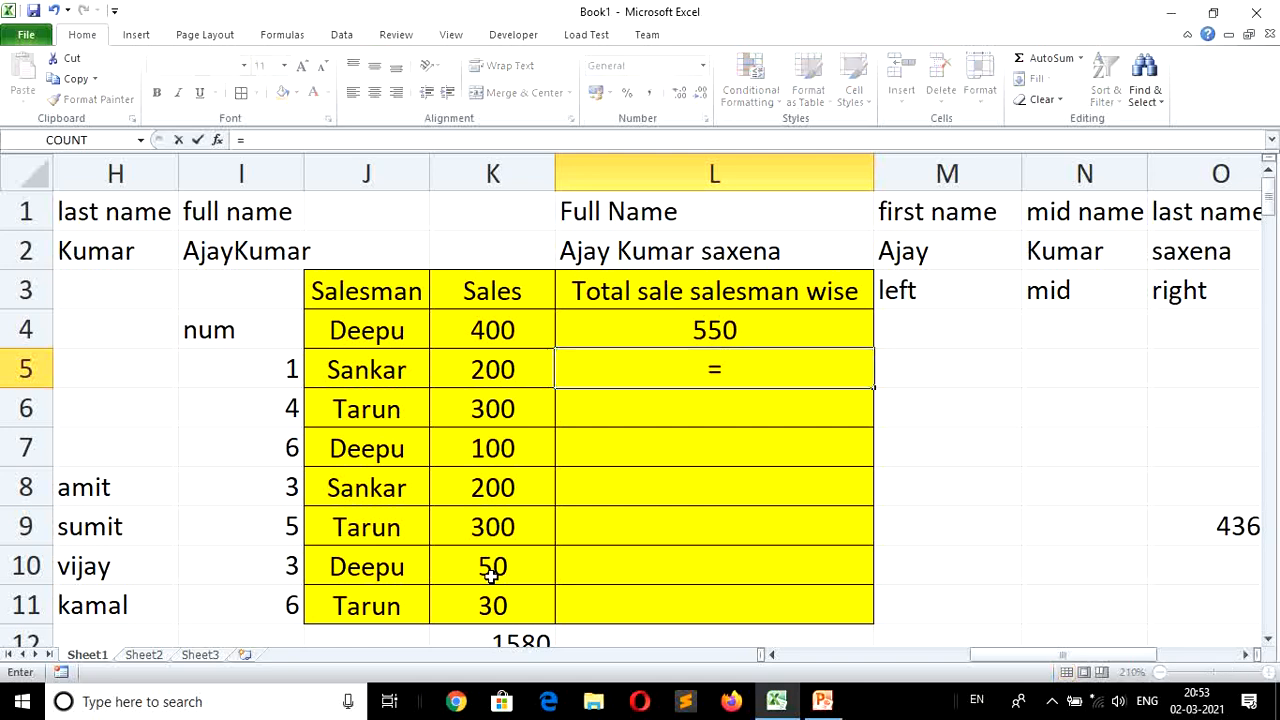
text(sumif)
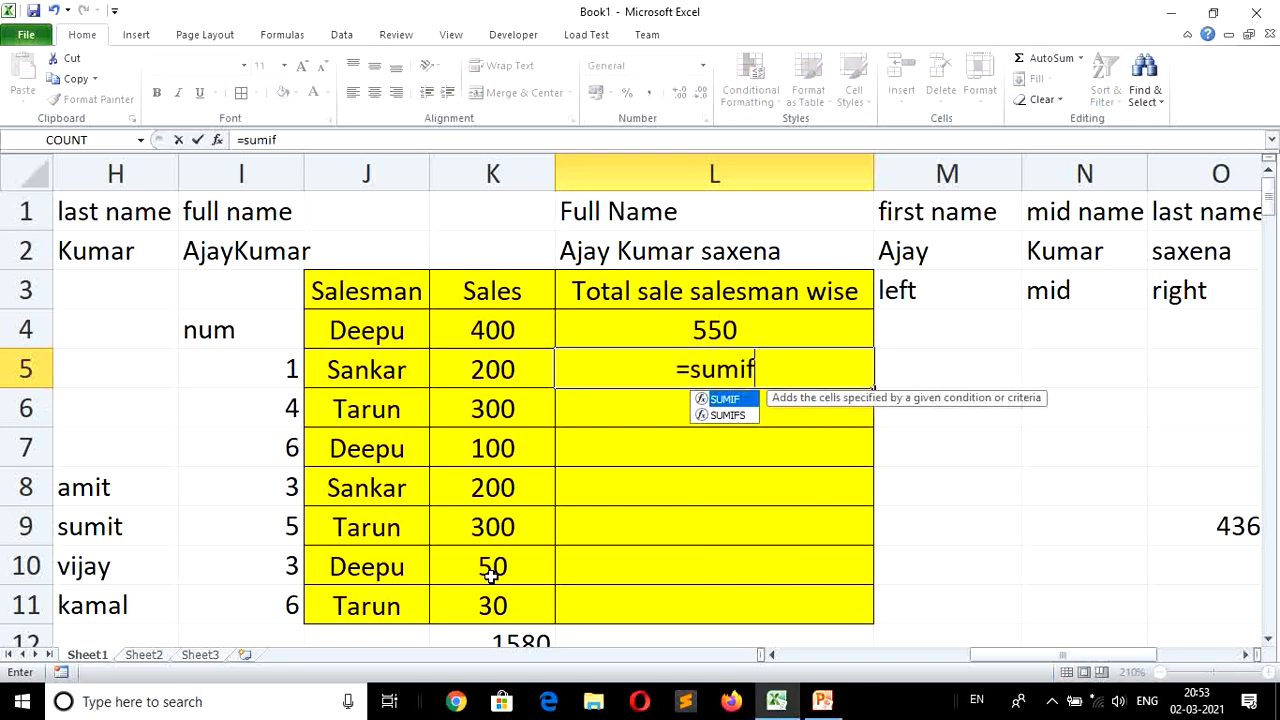
text(()
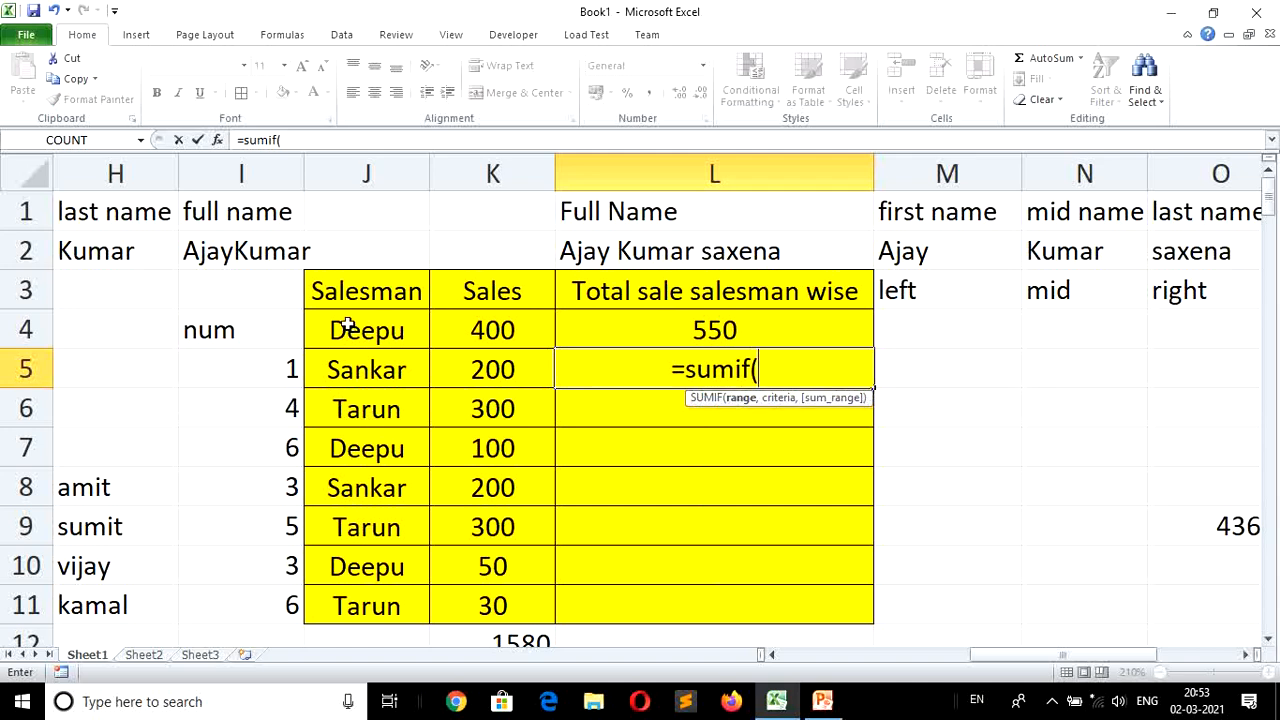
drag(347, 325, 422, 616)
text(,)
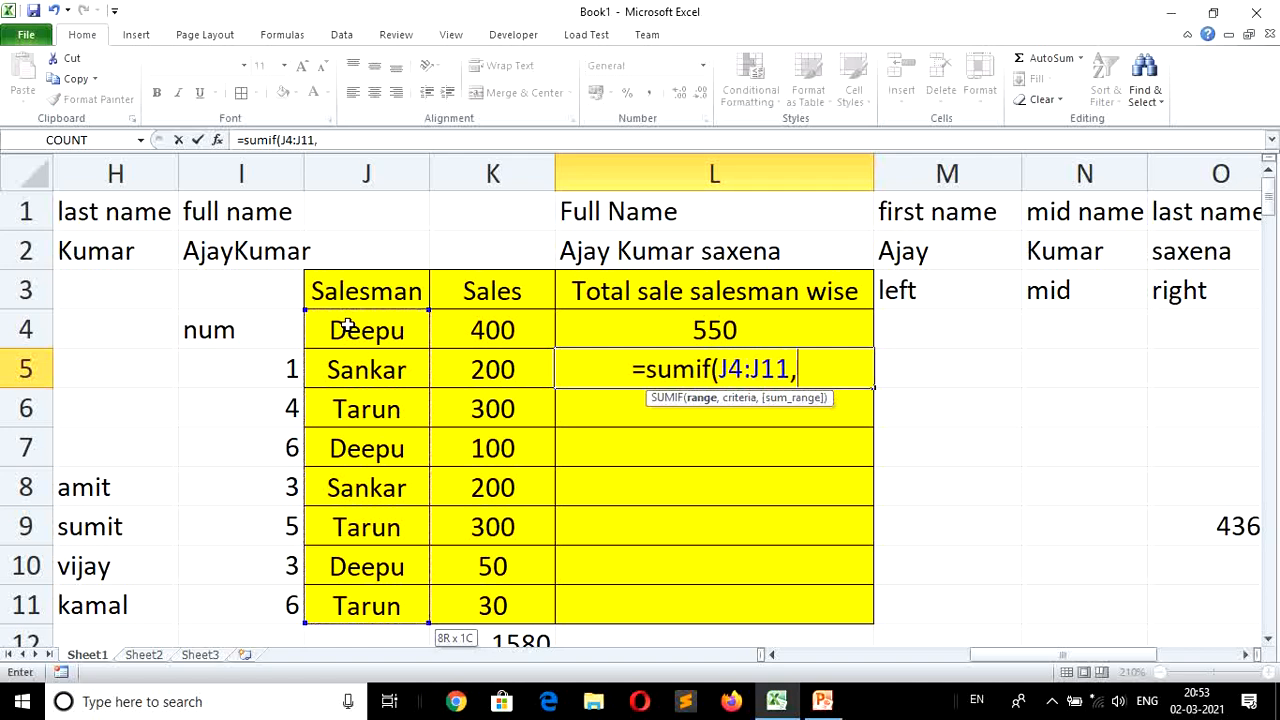
click(380, 370)
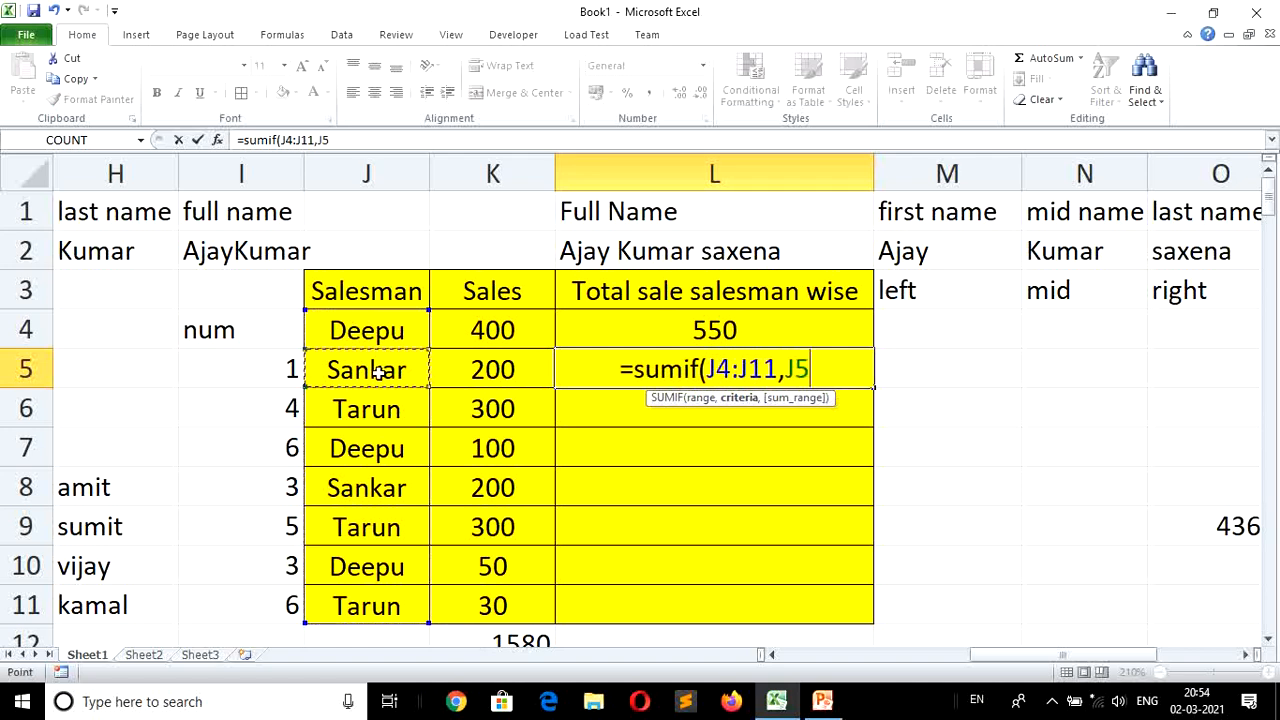
text(,)
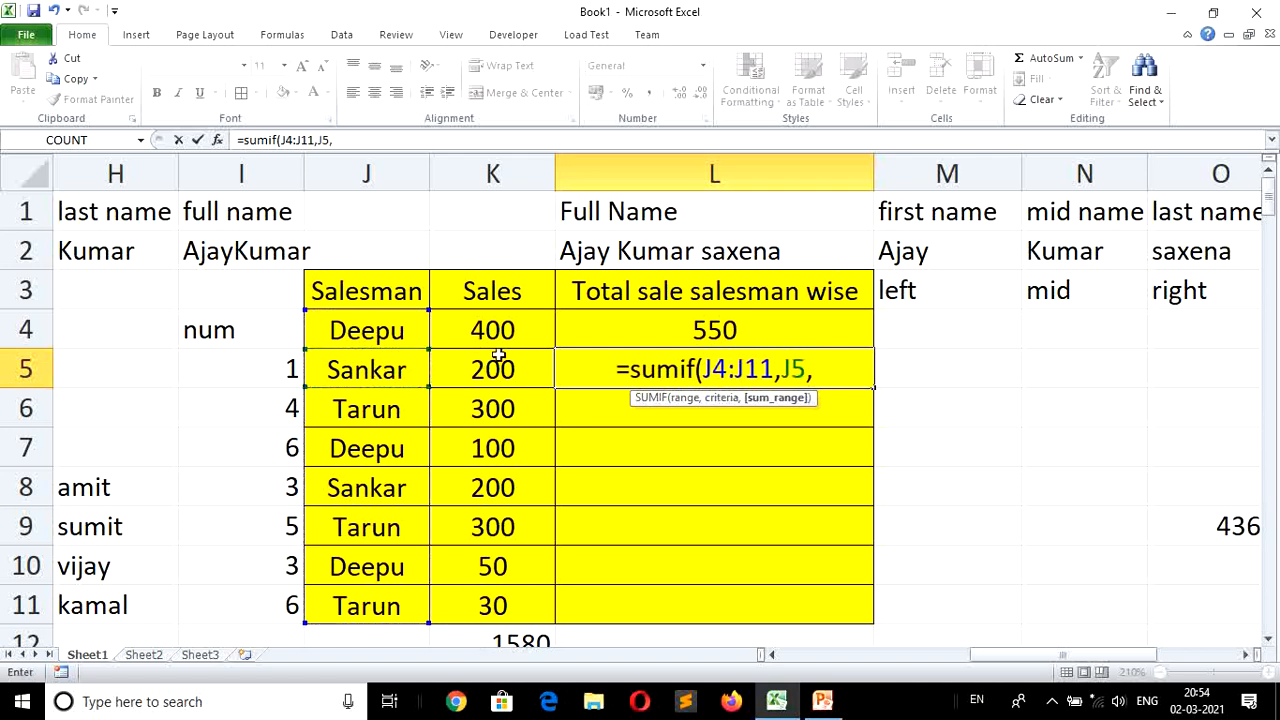
drag(493, 326, 500, 605)
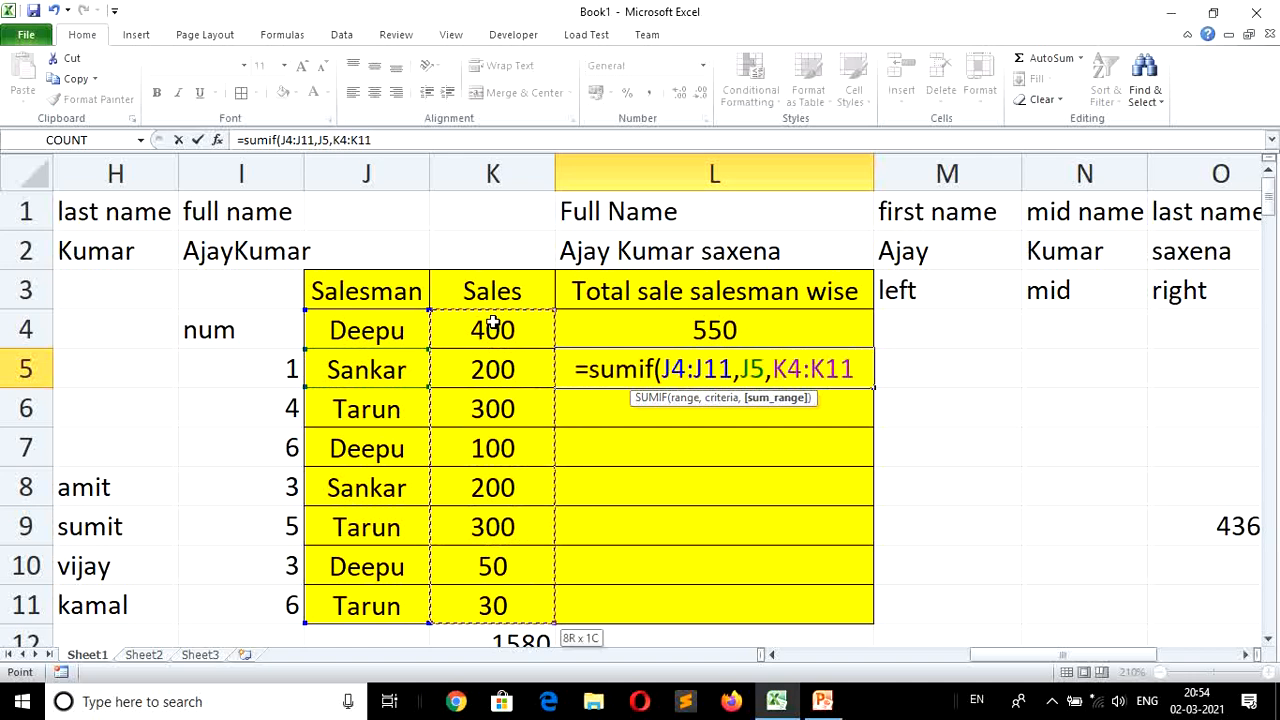
key(Return)
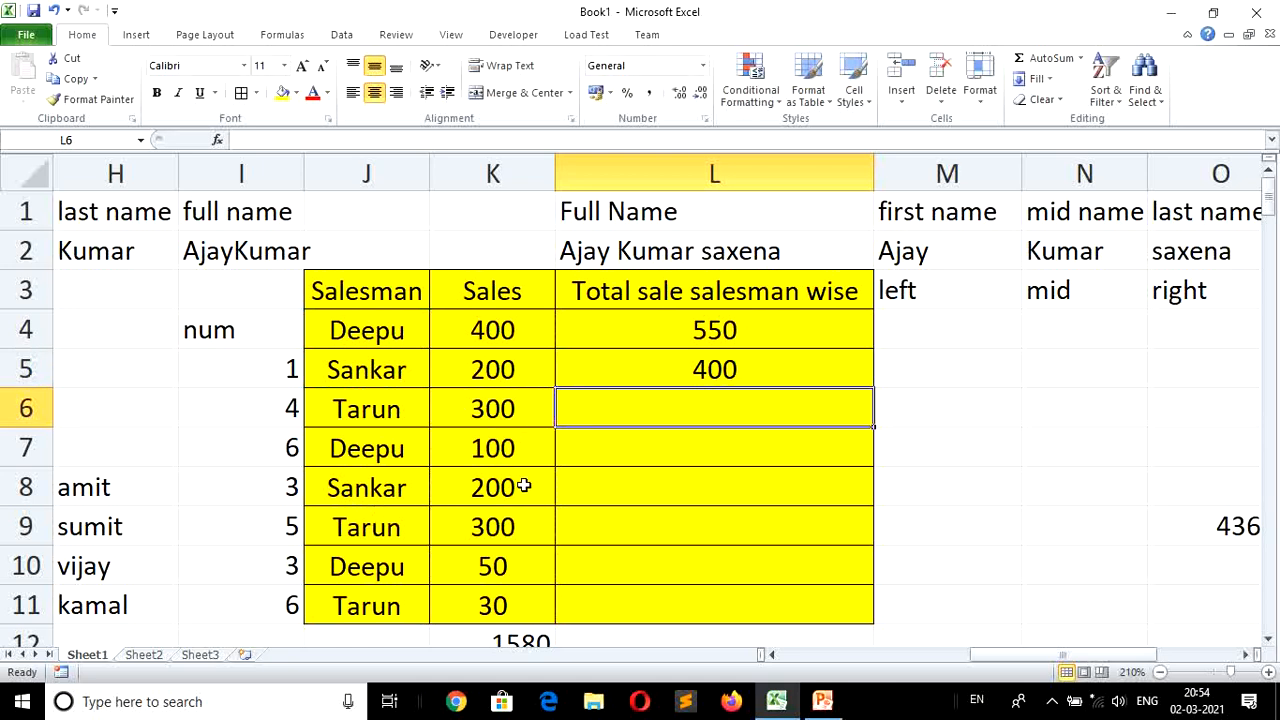
Enter a SUMIF formula in L6 with range J4:J11, criteria J6 and sum range K4:K11.
text(=sum)
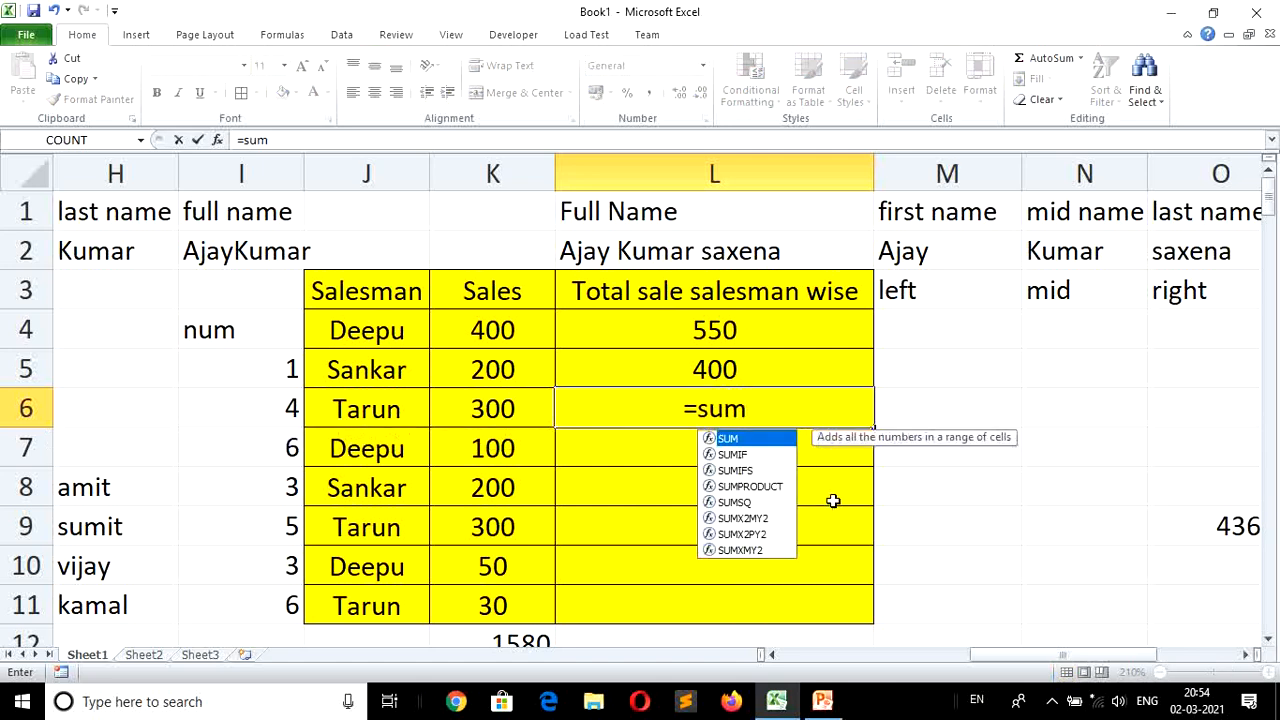
text(if()
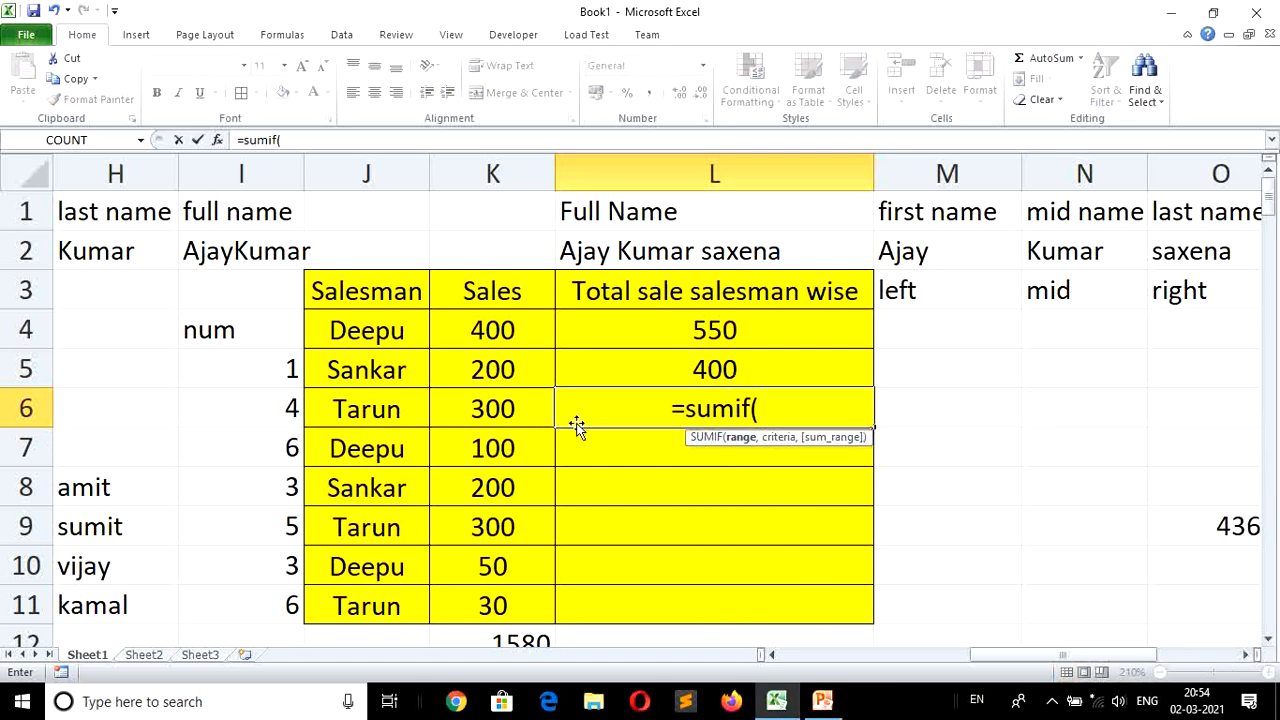
drag(340, 329, 340, 605)
text(,)
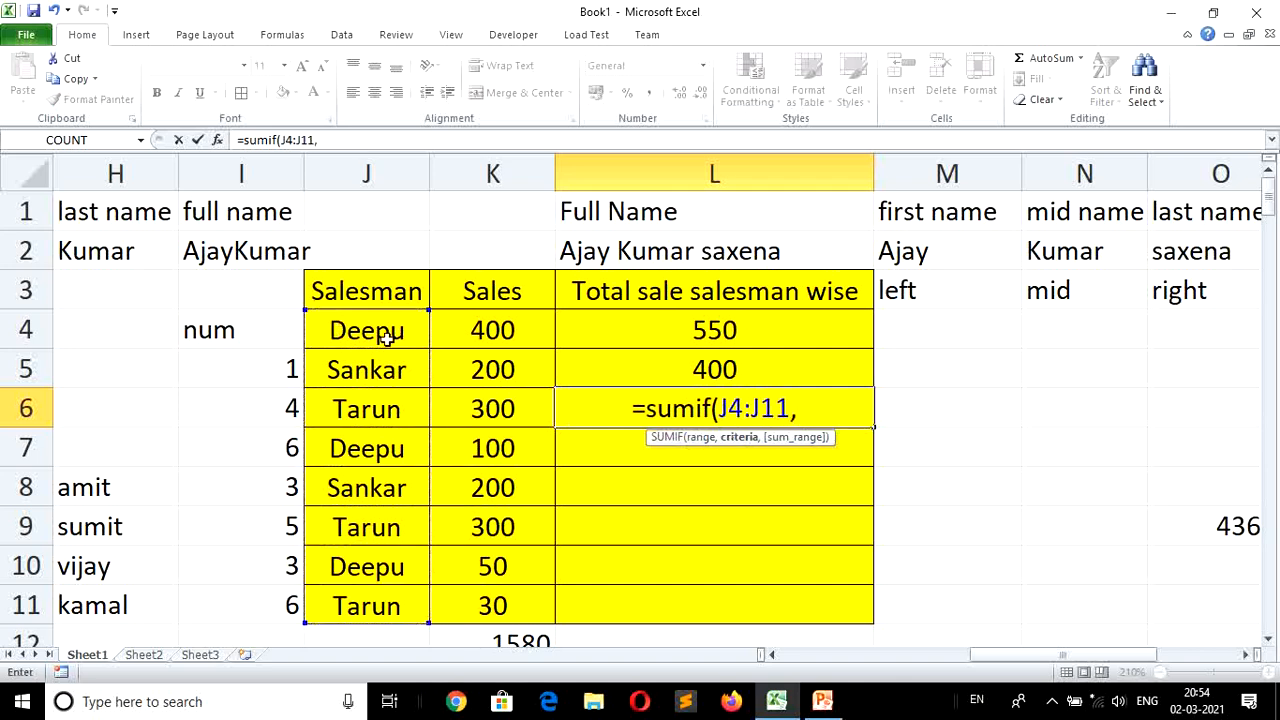
click(370, 410)
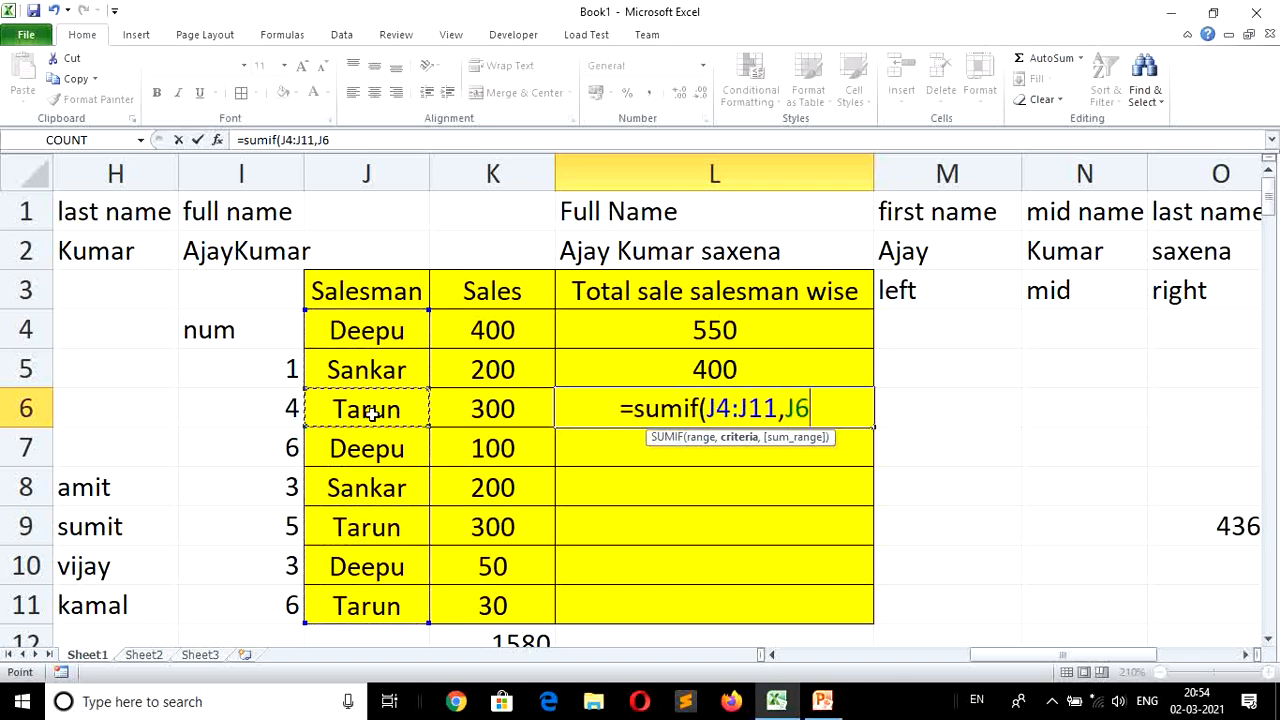
text(,)
drag(478, 322, 488, 610)
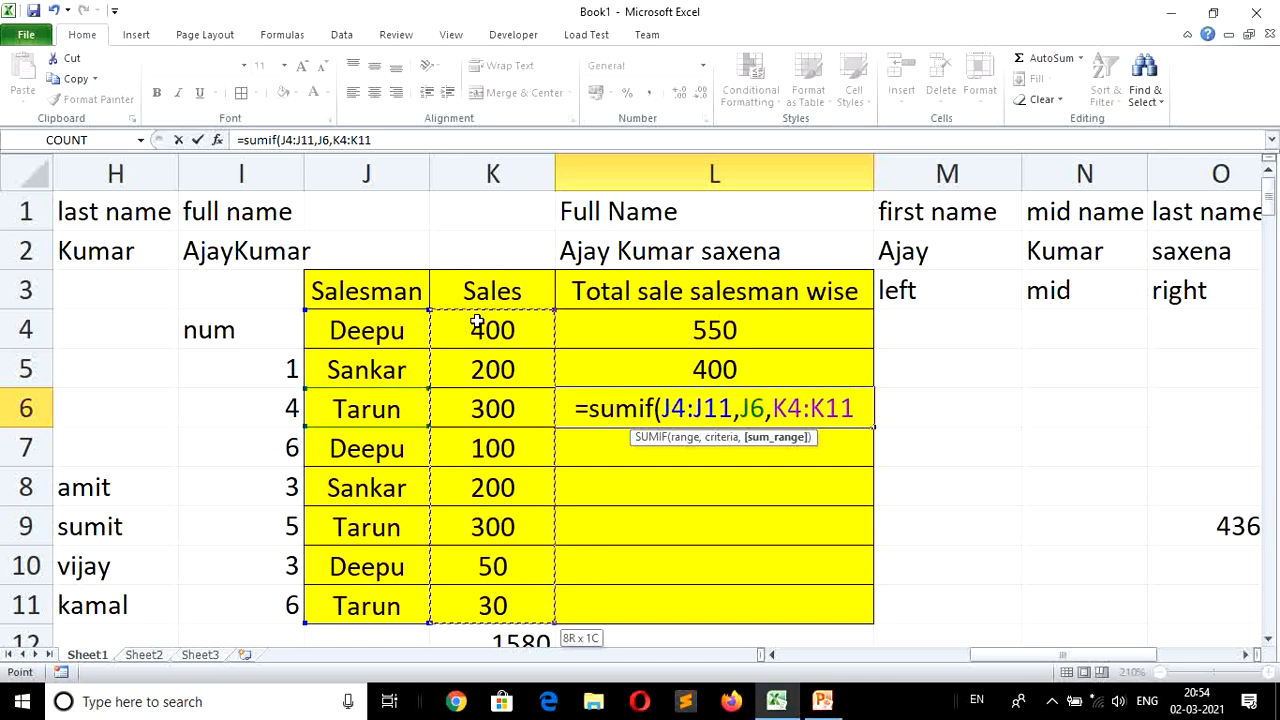
text())
key(Return)
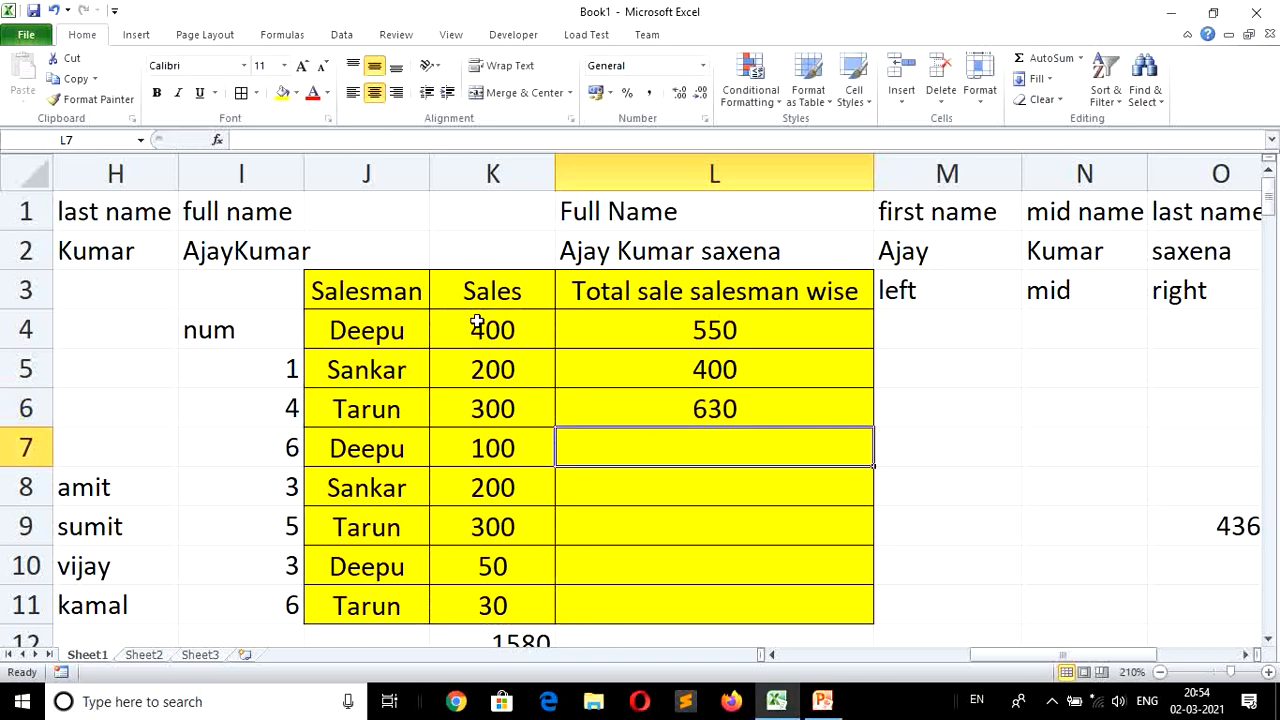
Add an AutoSum total of the salesman-wise totals L4:L6 in L7.
key(shift+Up)
key(shift+Up)
key(shift+Up)
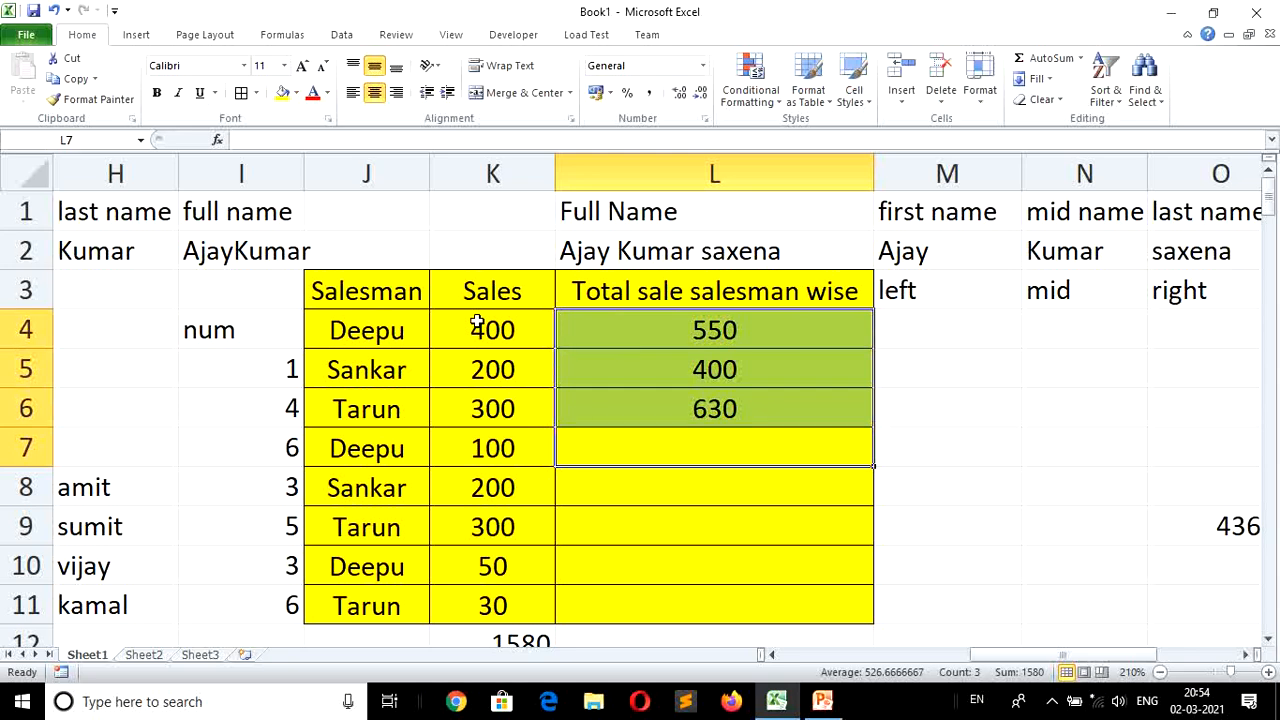
key(alt+equal)
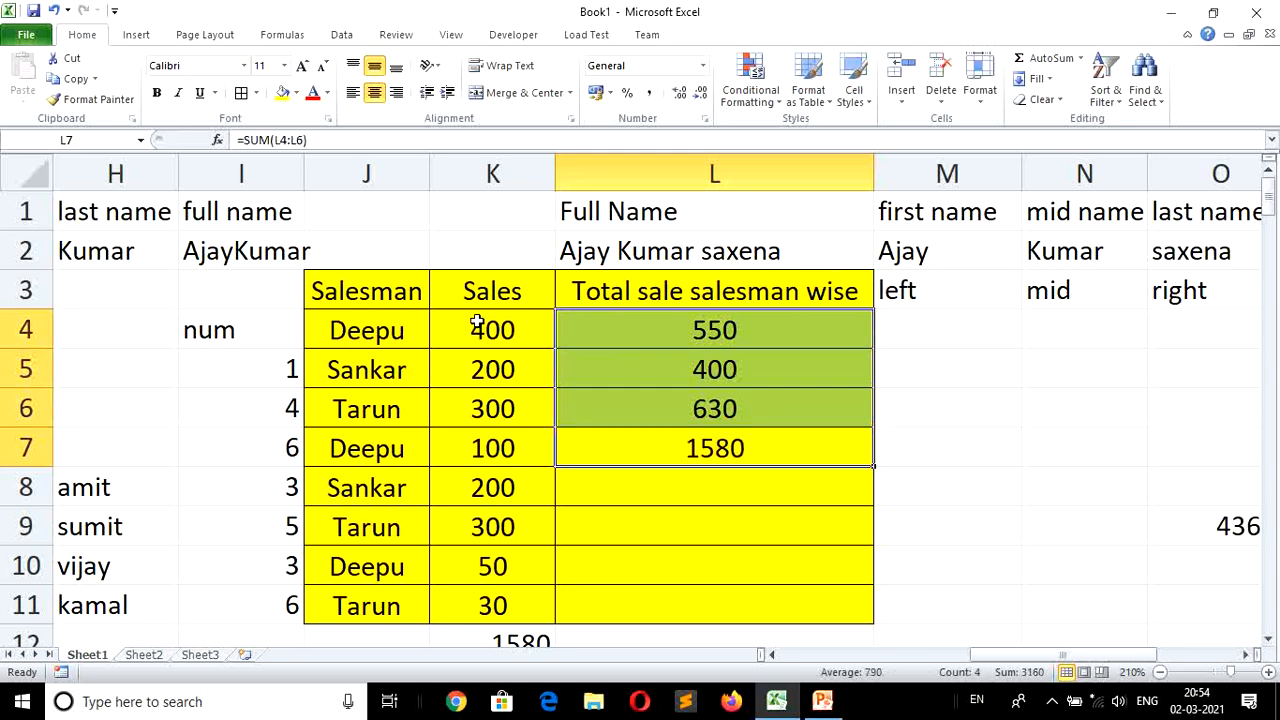
key(Down)
key(Down)
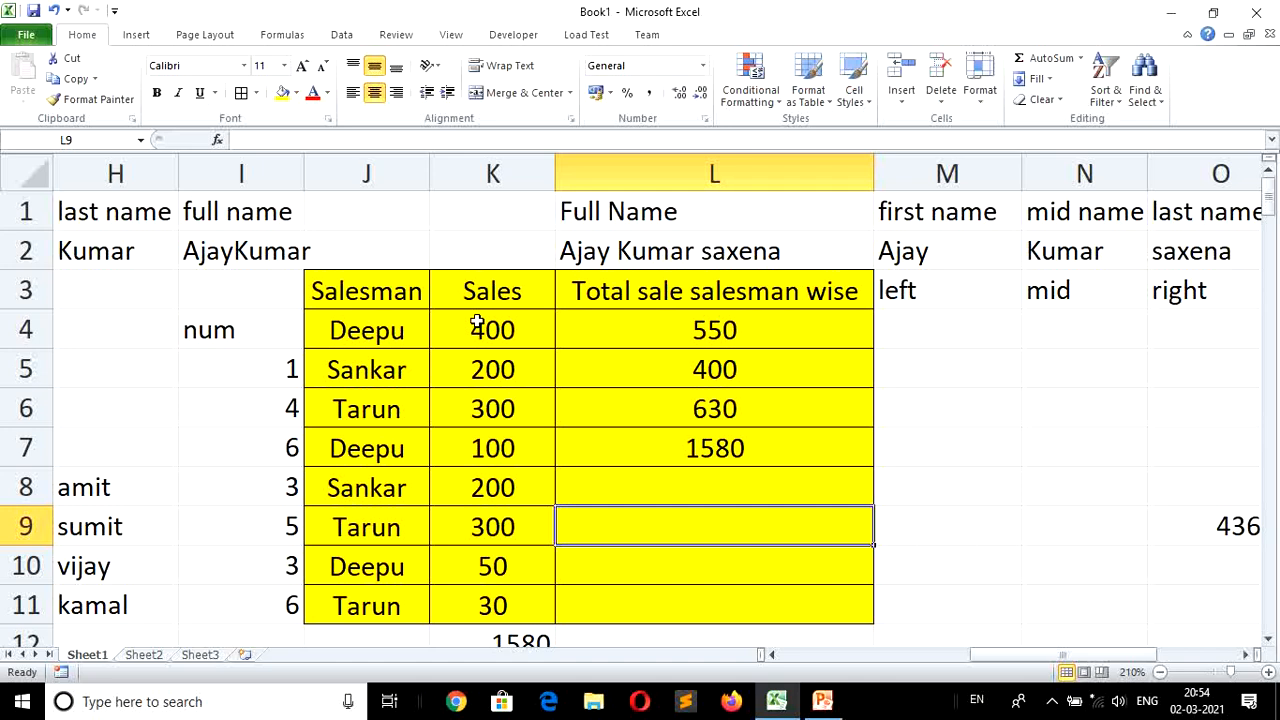
Insert a sheet column before the salesman-wise totals and enter the header "Item" in L3 and "Mouse" in L4.
key(Up)
key(Up)
key(Up)
key(Up)
key(Up)
key(Up)
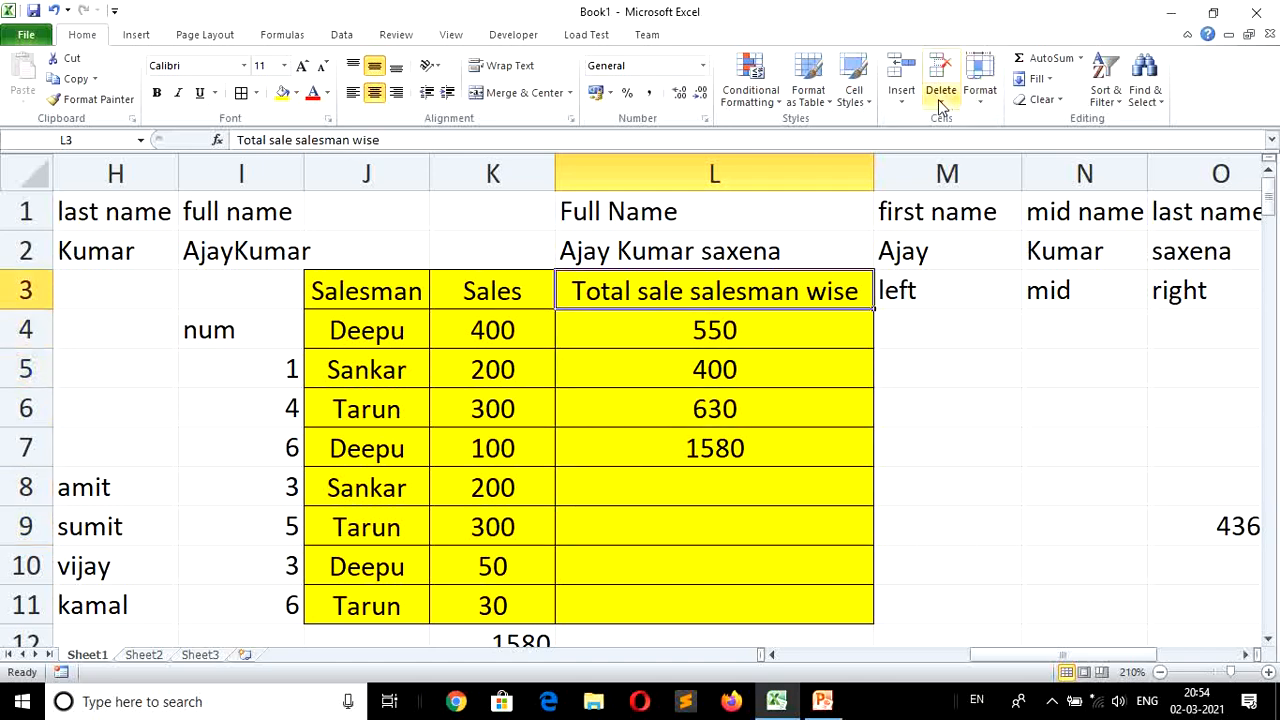
click(903, 104)
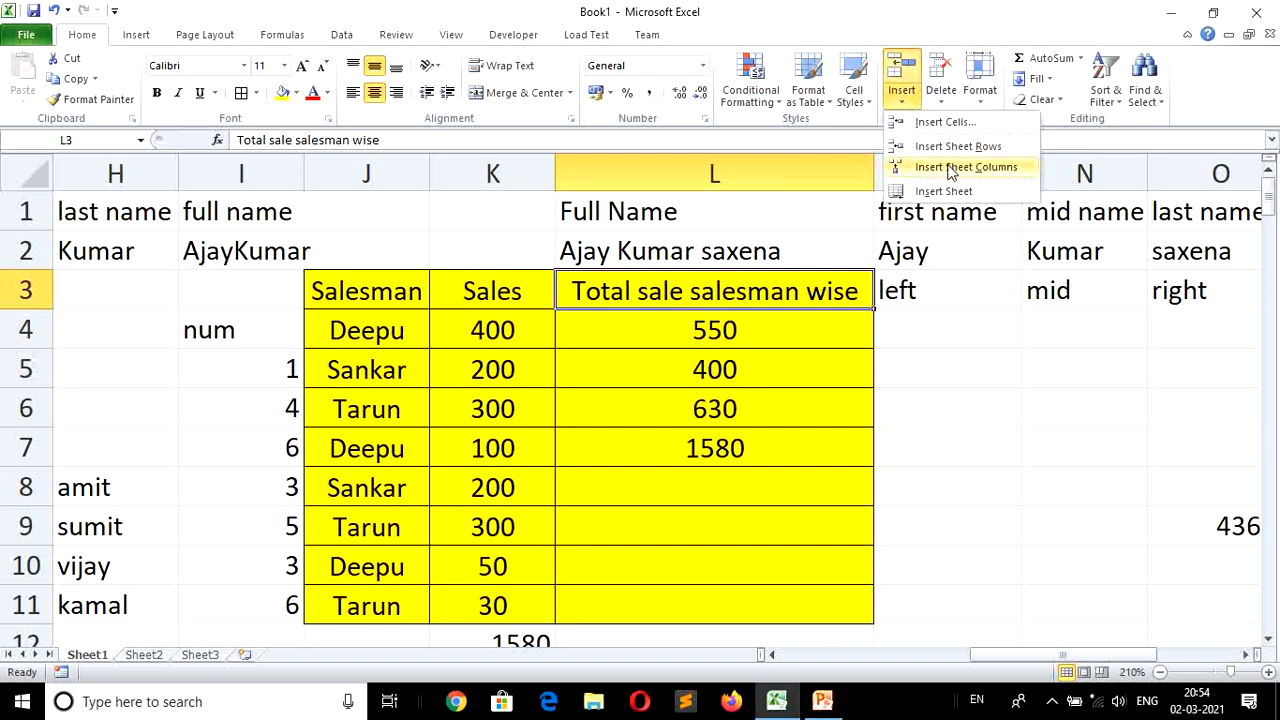
click(930, 168)
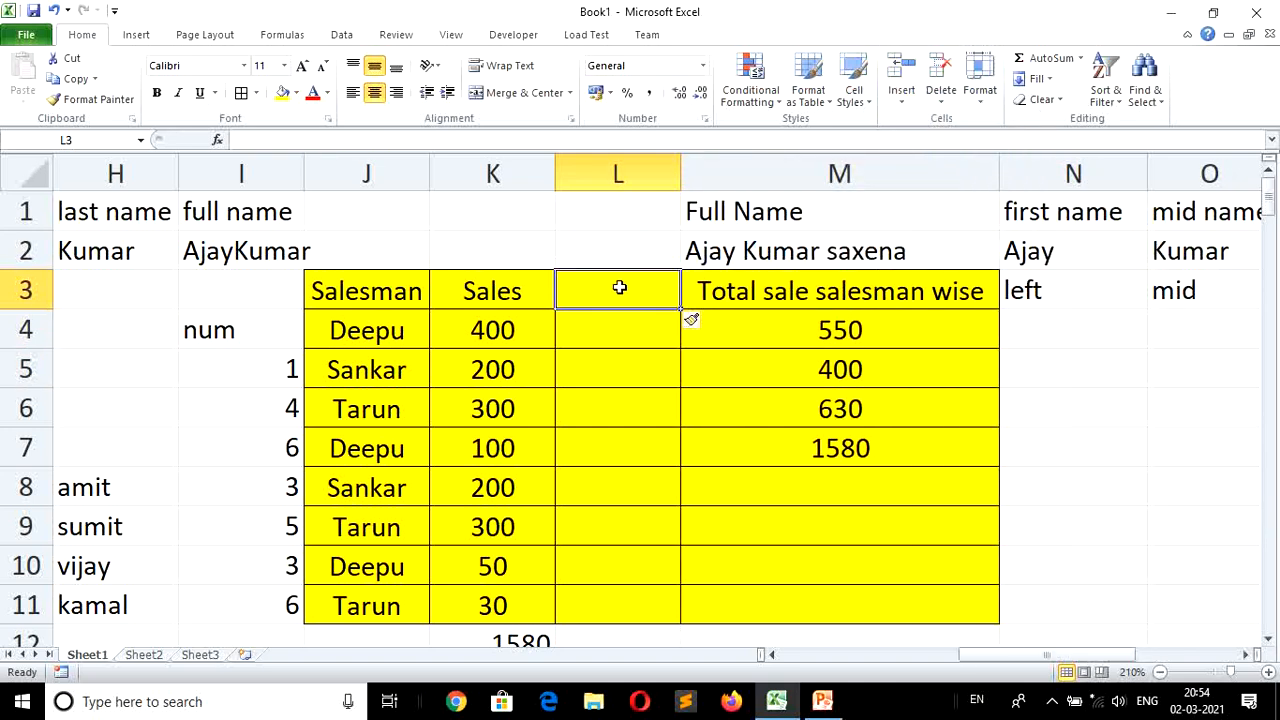
text(Item)
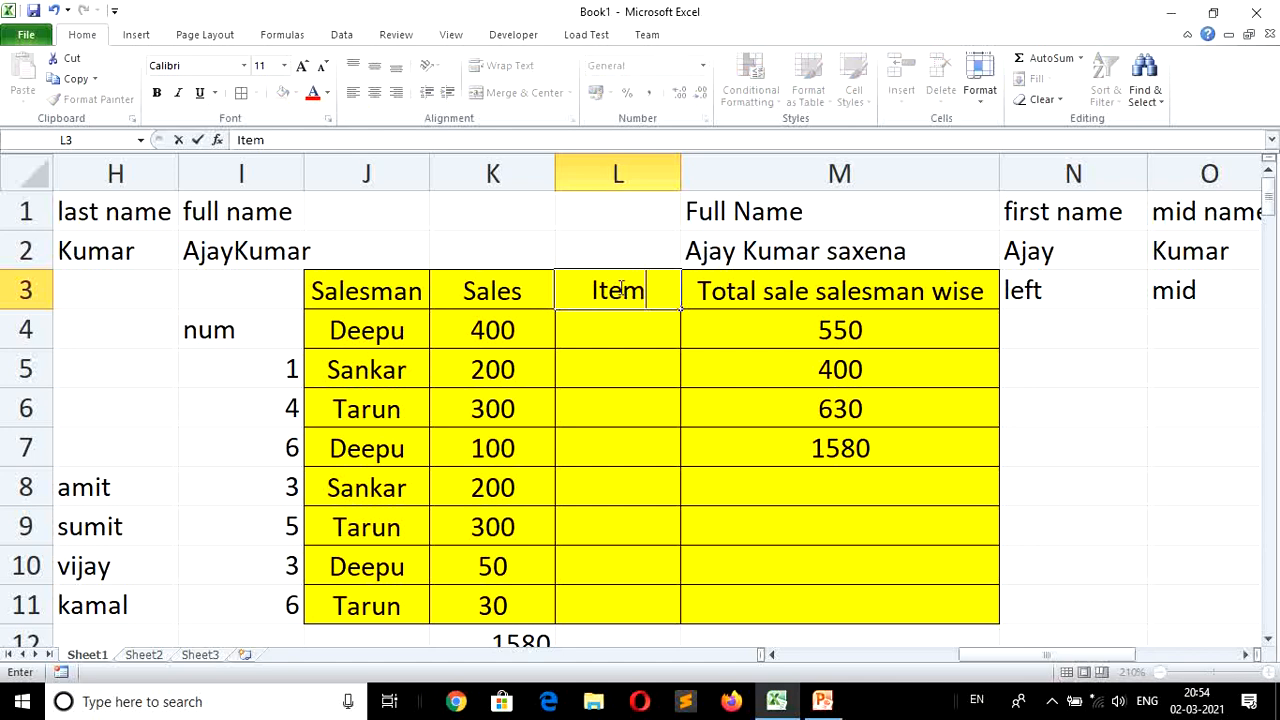
key(Return)
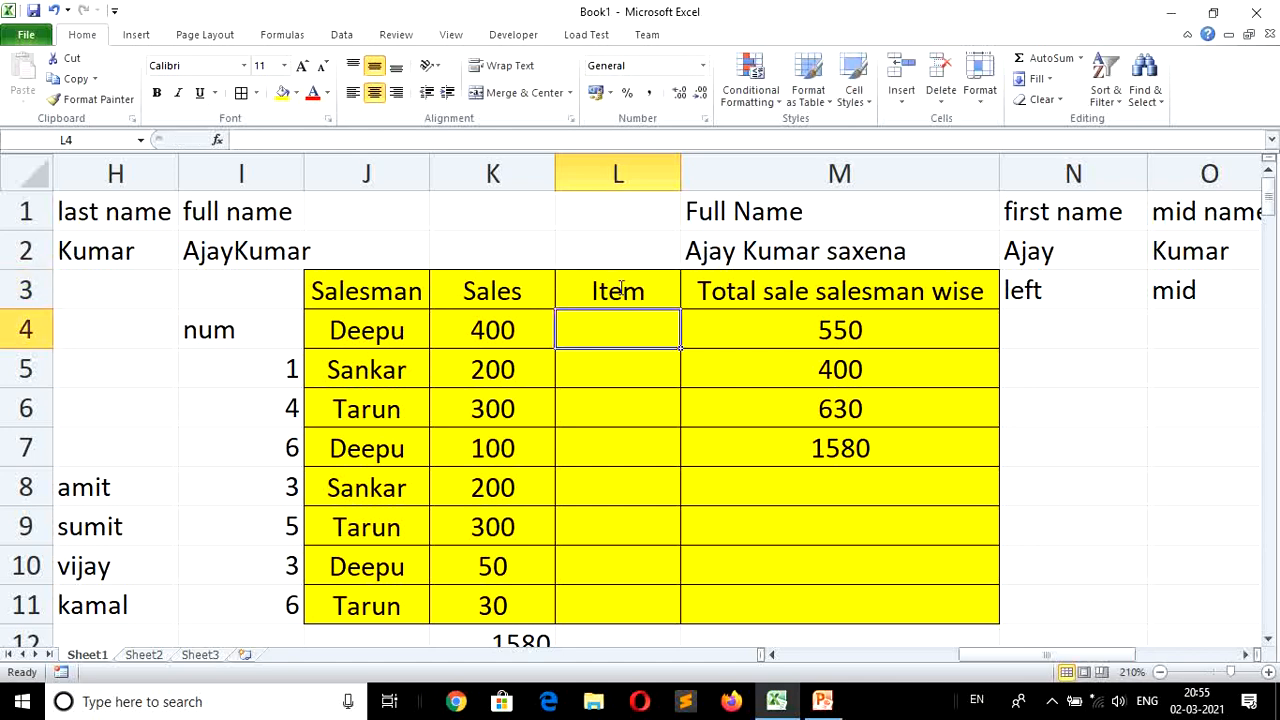
text(Mouse)
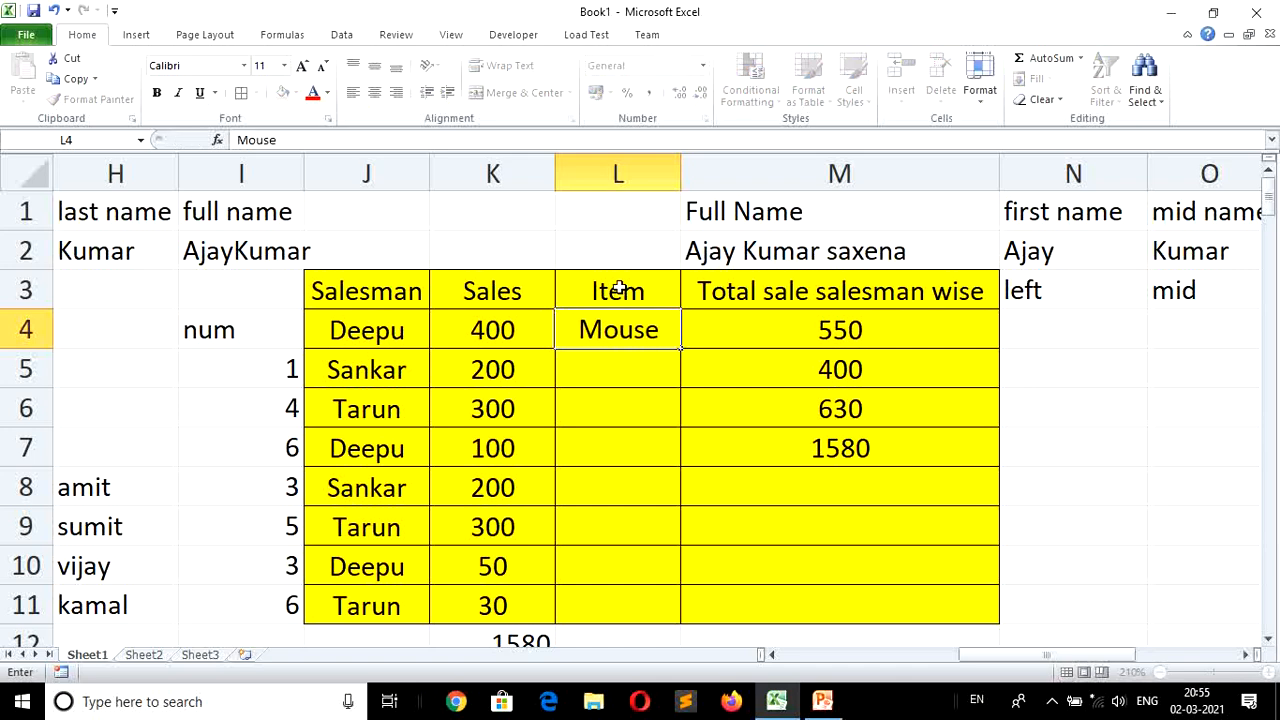
key(Return)
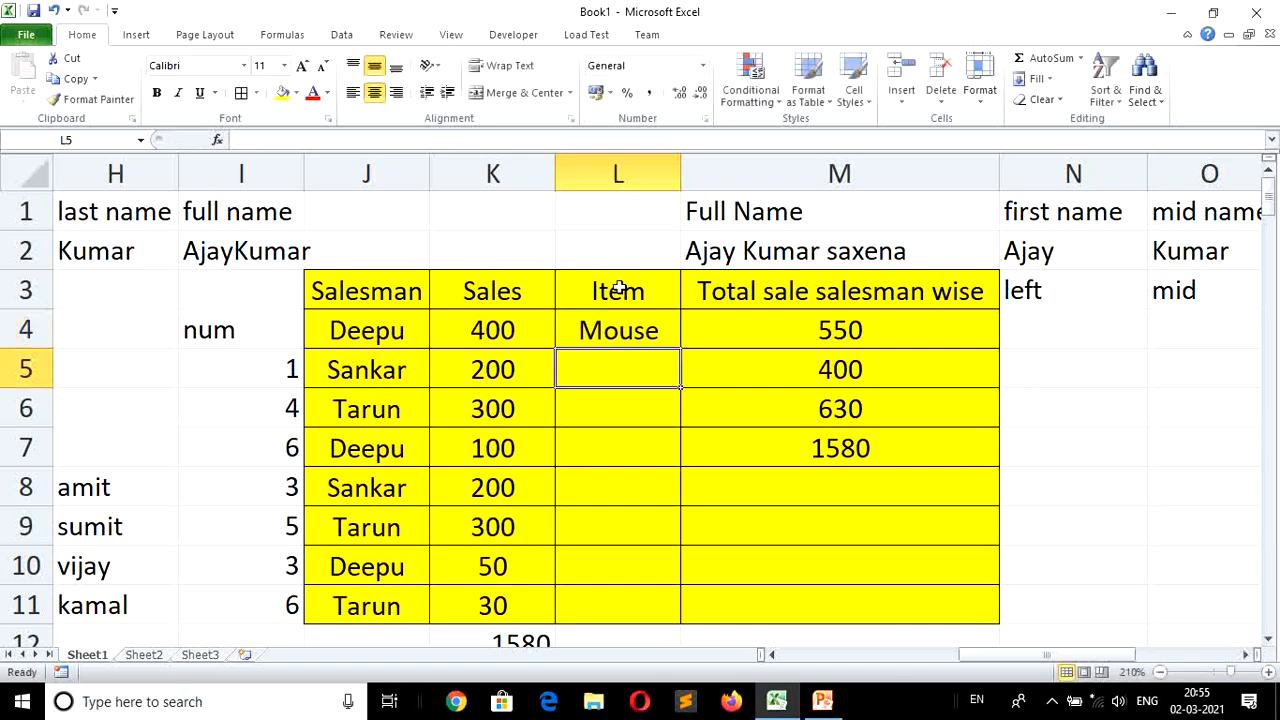
Undo the Item and Mouse entries and the insertion of their column.
key(Up)
key(Up)
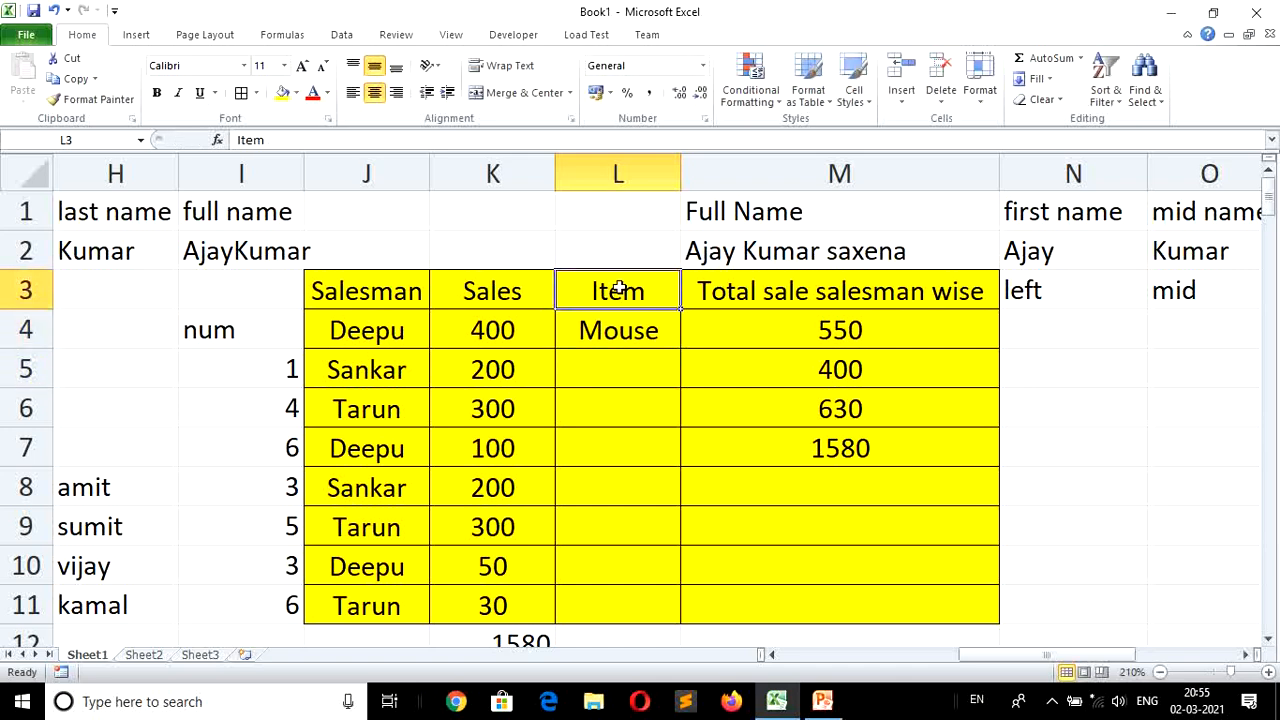
key(ctrl+z)
key(ctrl+z)
key(ctrl+z)
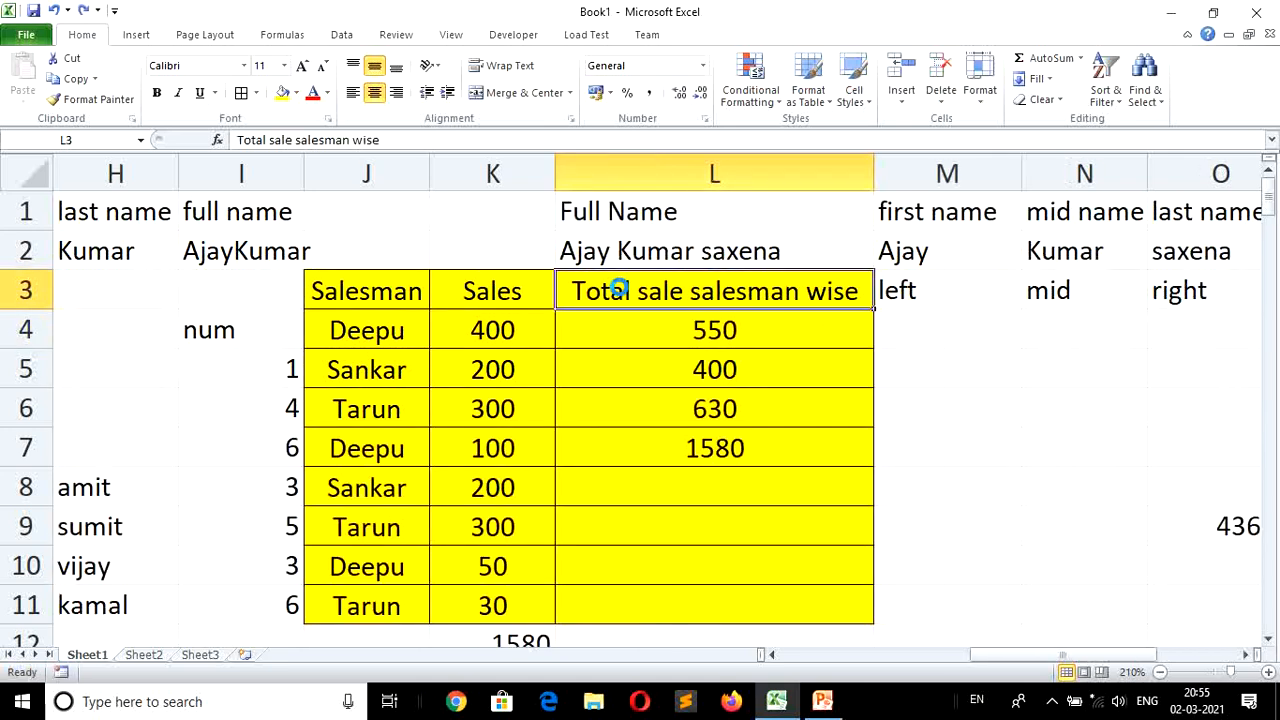
Insert a sheet column before the Sales column and enter the header "Item" in K3.
click(482, 291)
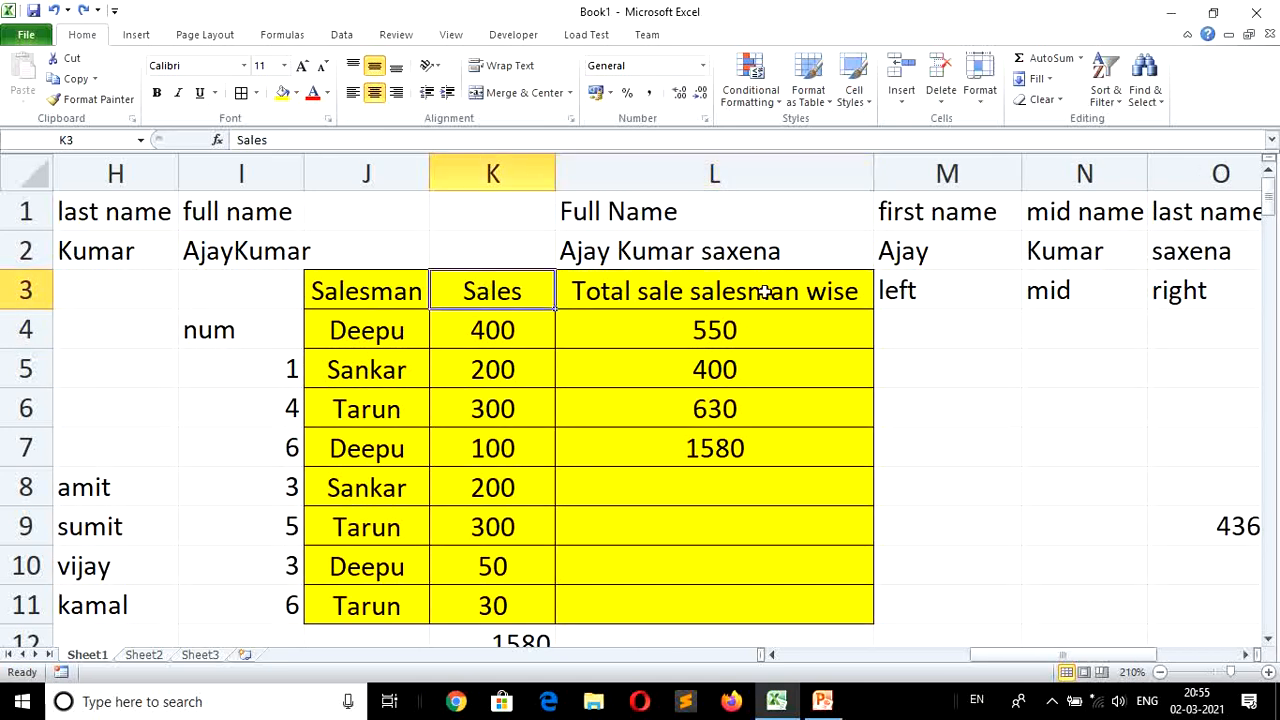
click(902, 92)
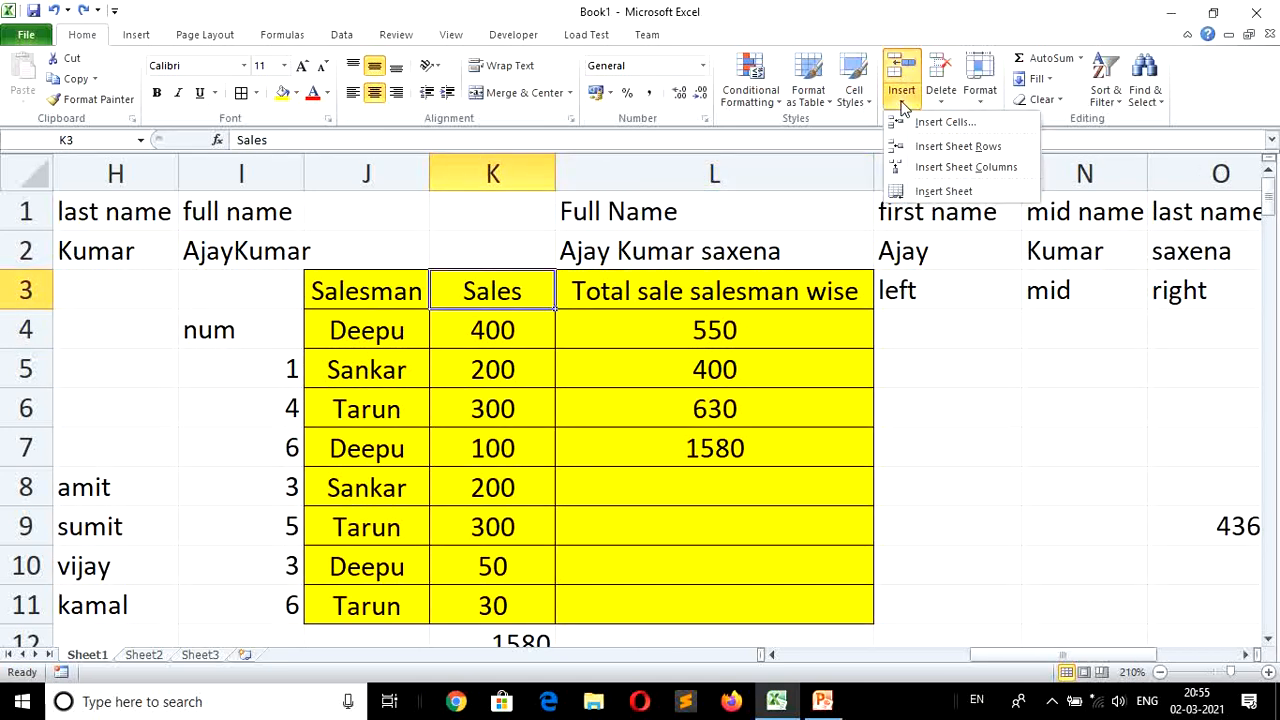
click(928, 168)
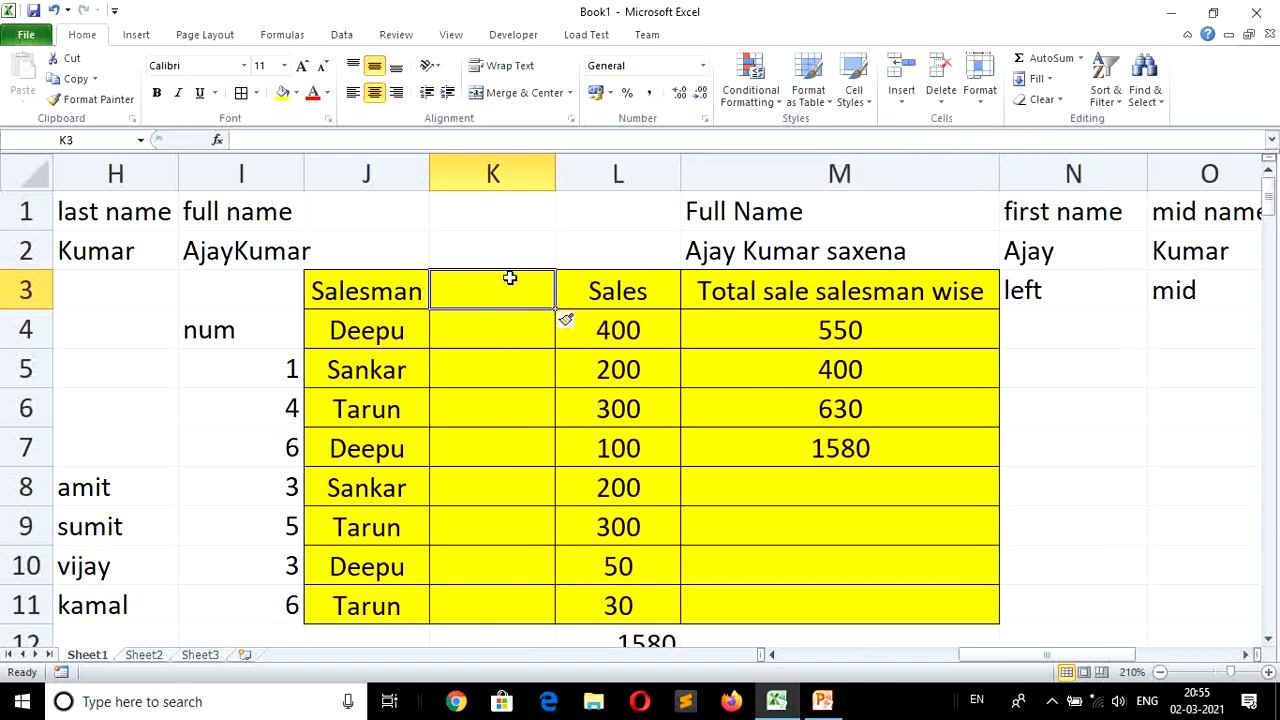
text(Item)
key(Return)
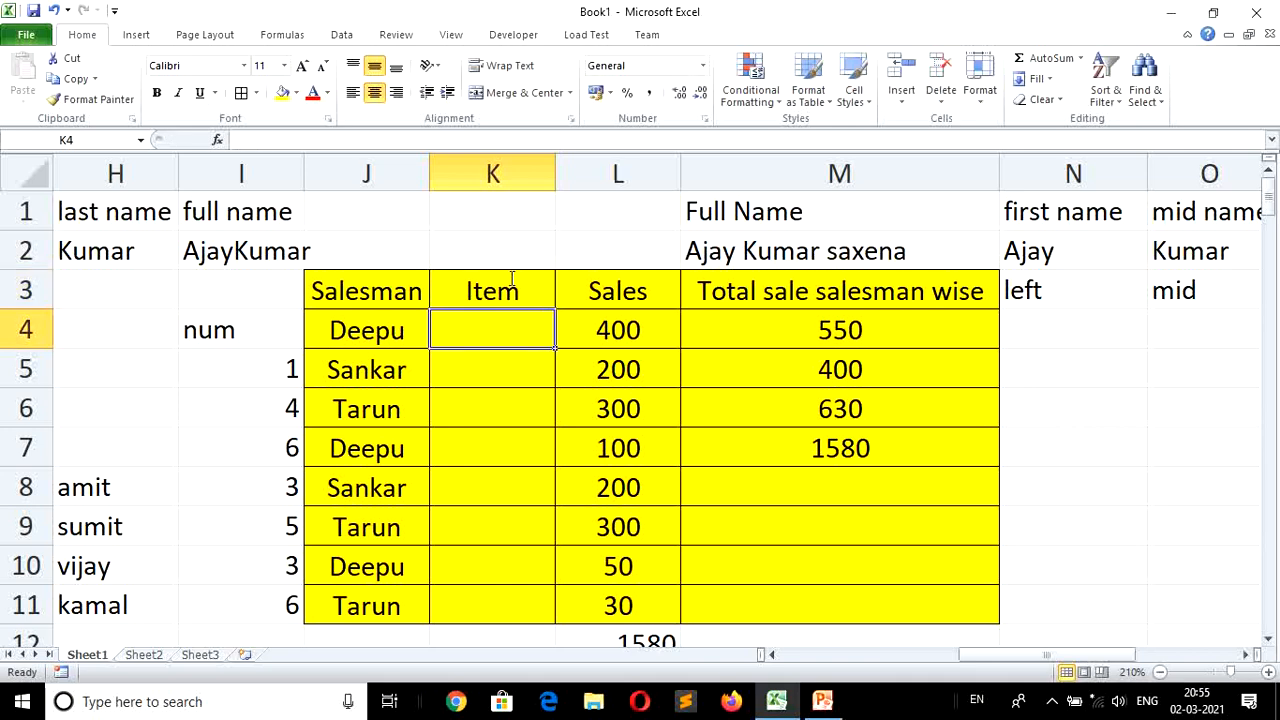
Fill the Item cells K4:K7 with Mouse, Keyboard, Mouse and Mouse.
text(Mouse)
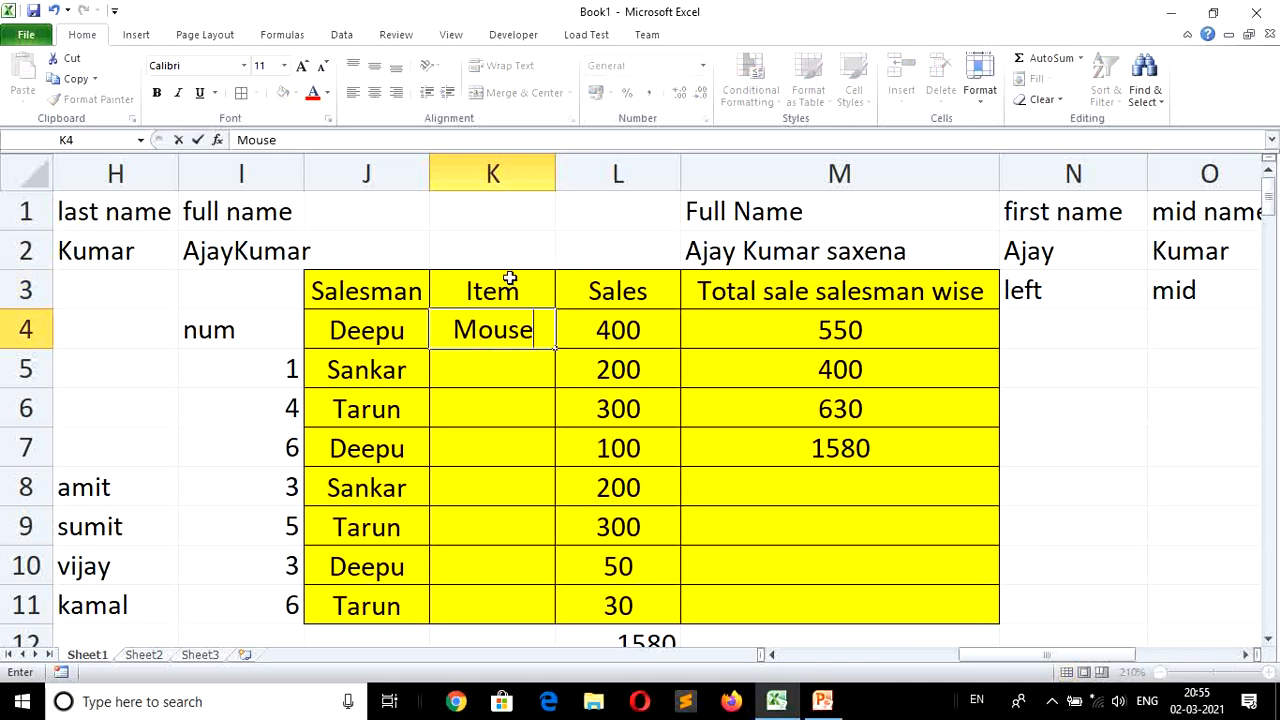
key(Return)
text(K)
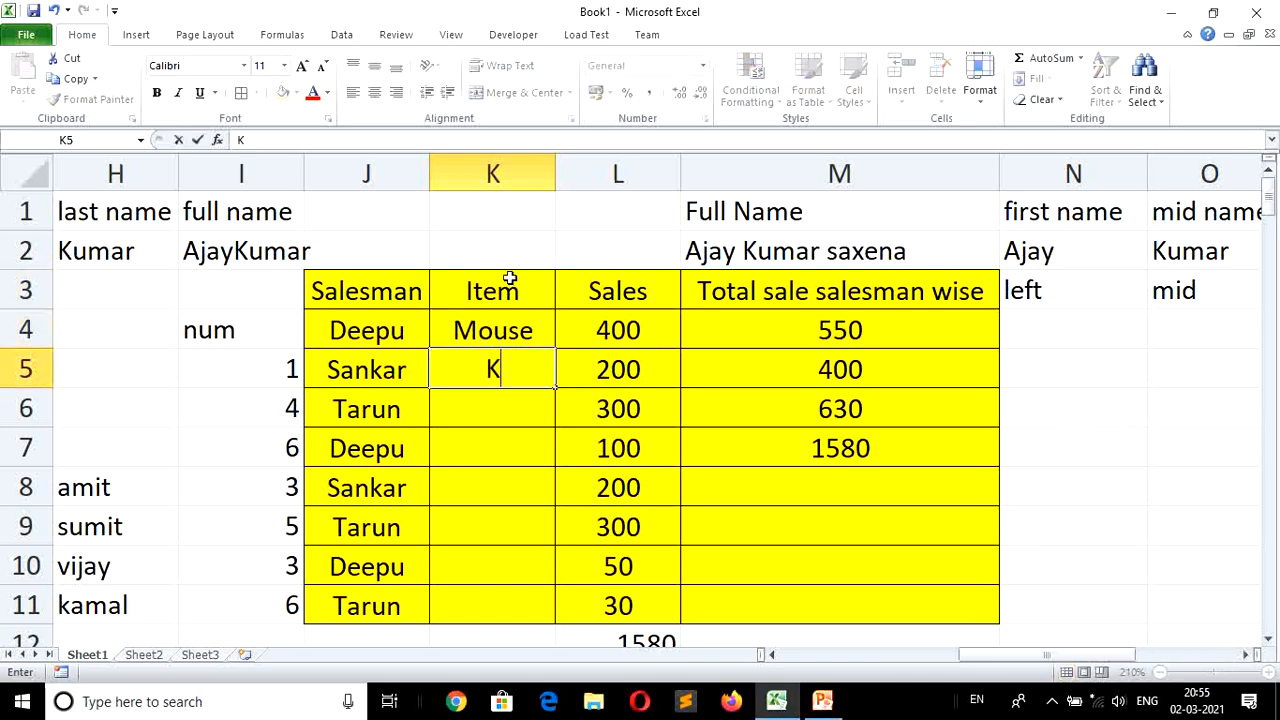
text(eyboard)
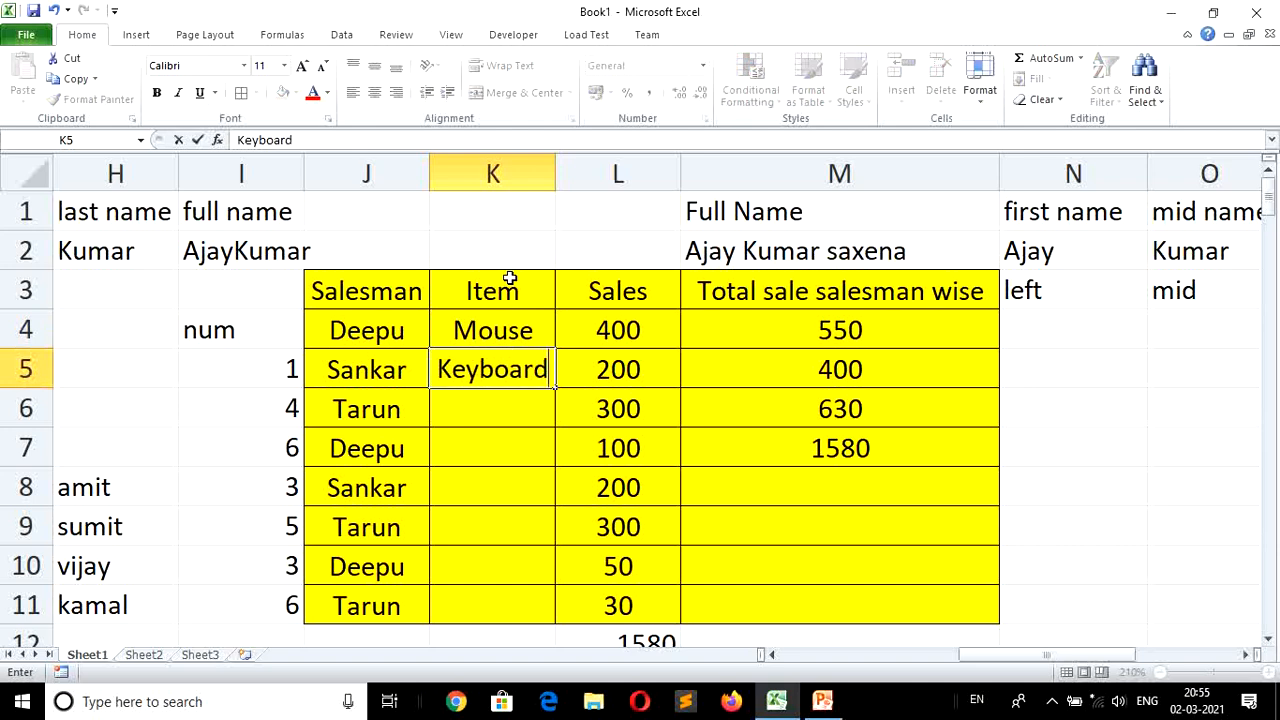
key(Return)
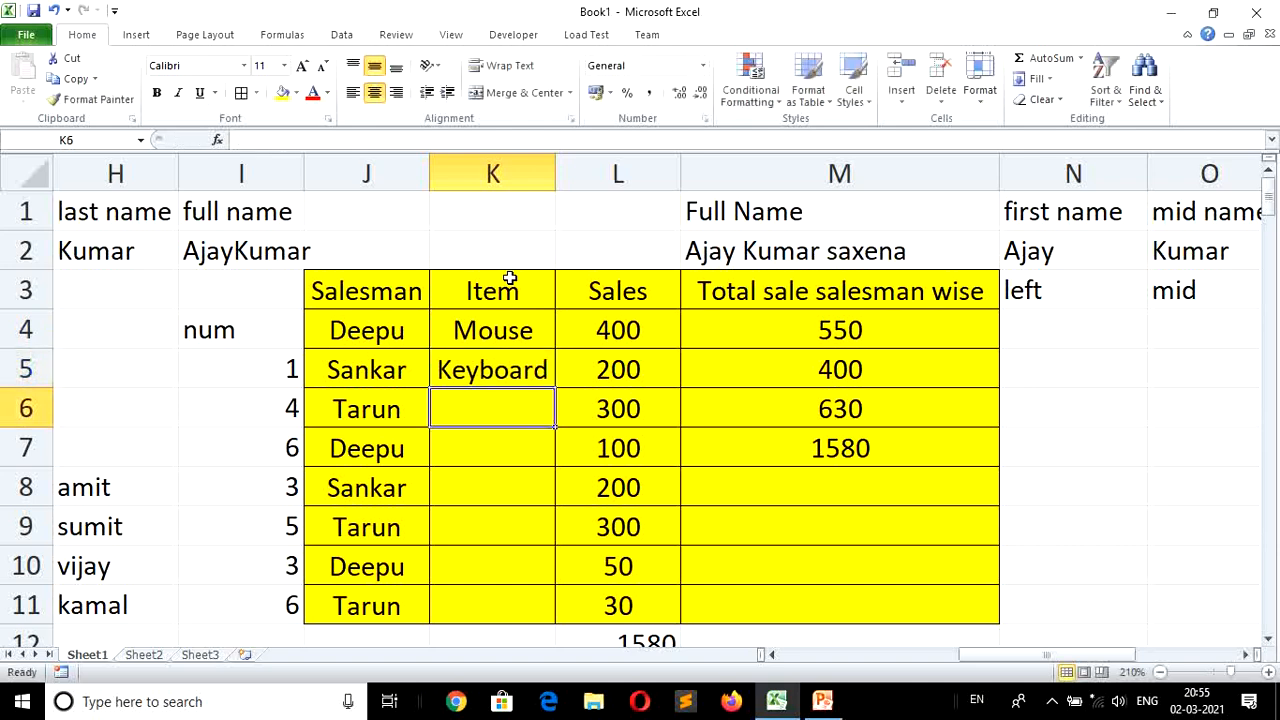
text(mouse)
key(Return)
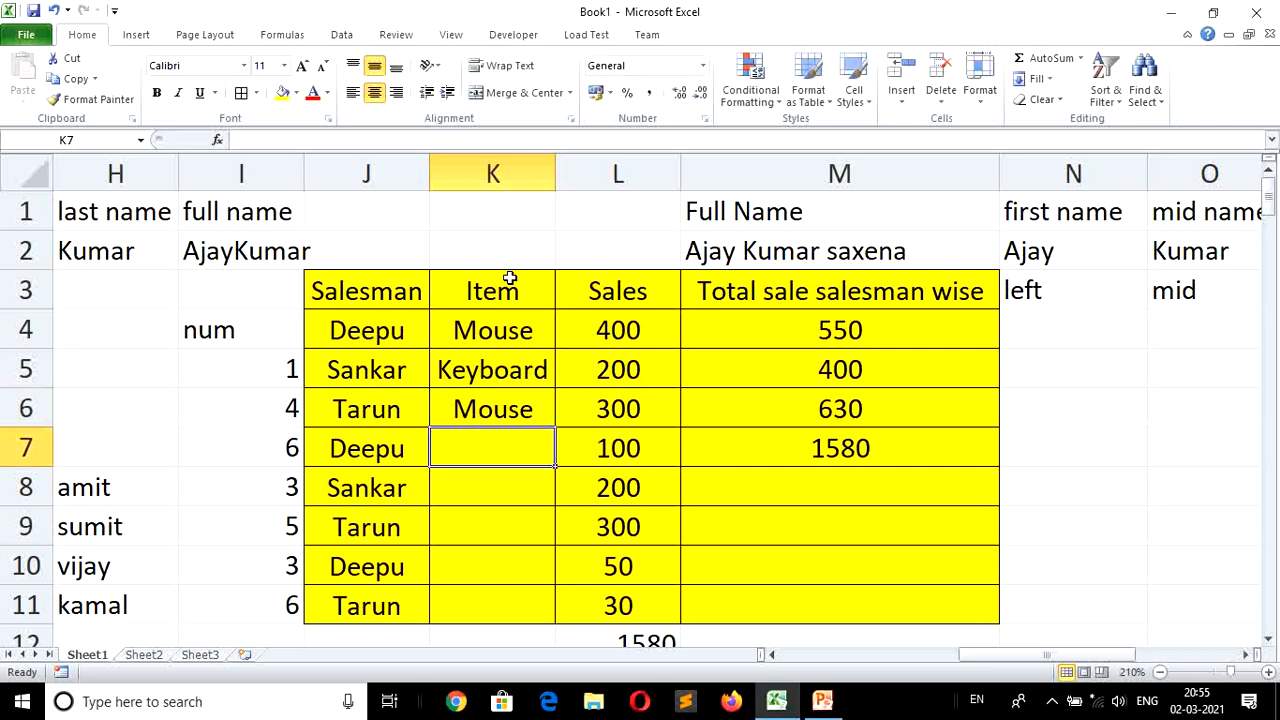
text(mouse)
key(Return)
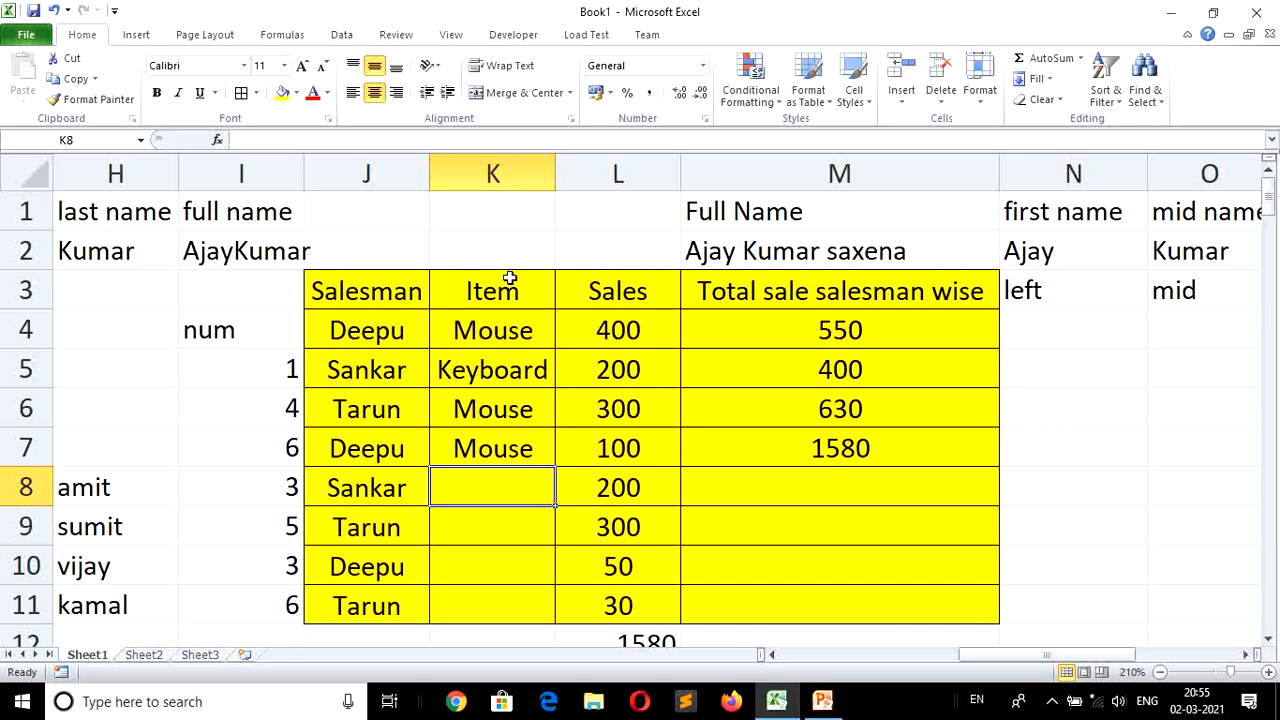
Enter Keyboard in Item cells K8, K9 and K10, and Mouse in K11.
text(keyboard)
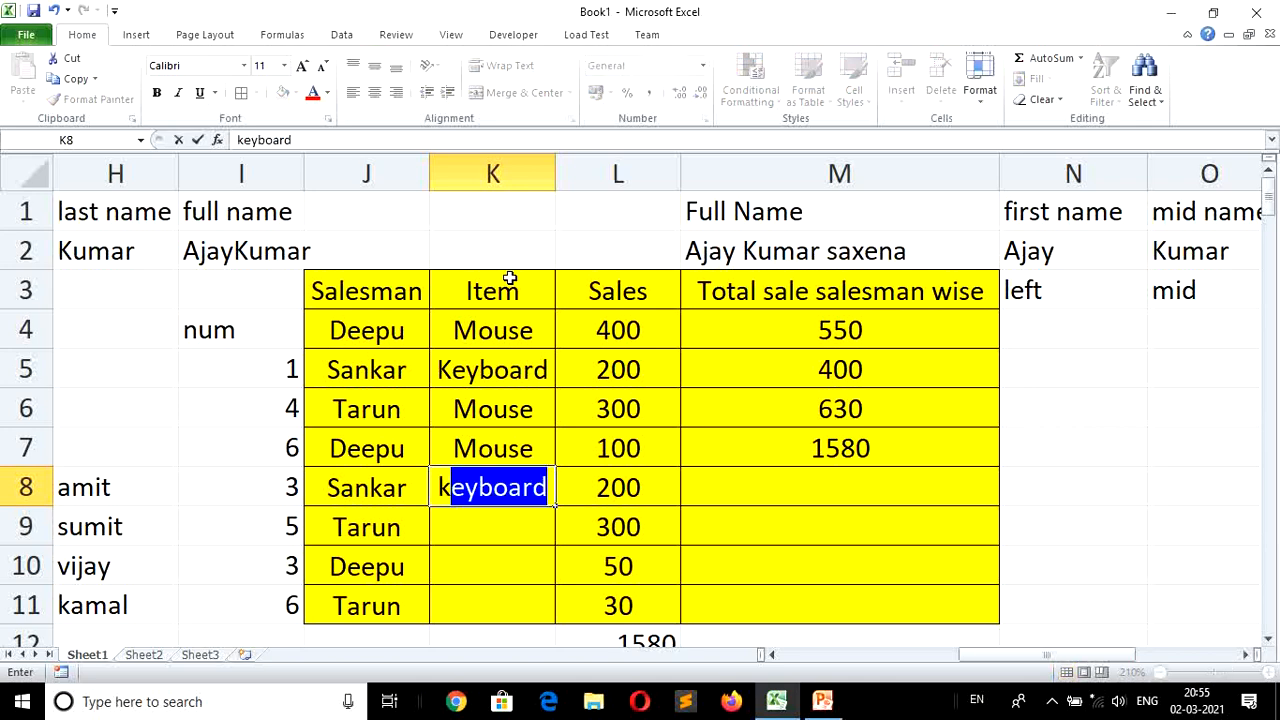
key(Return)
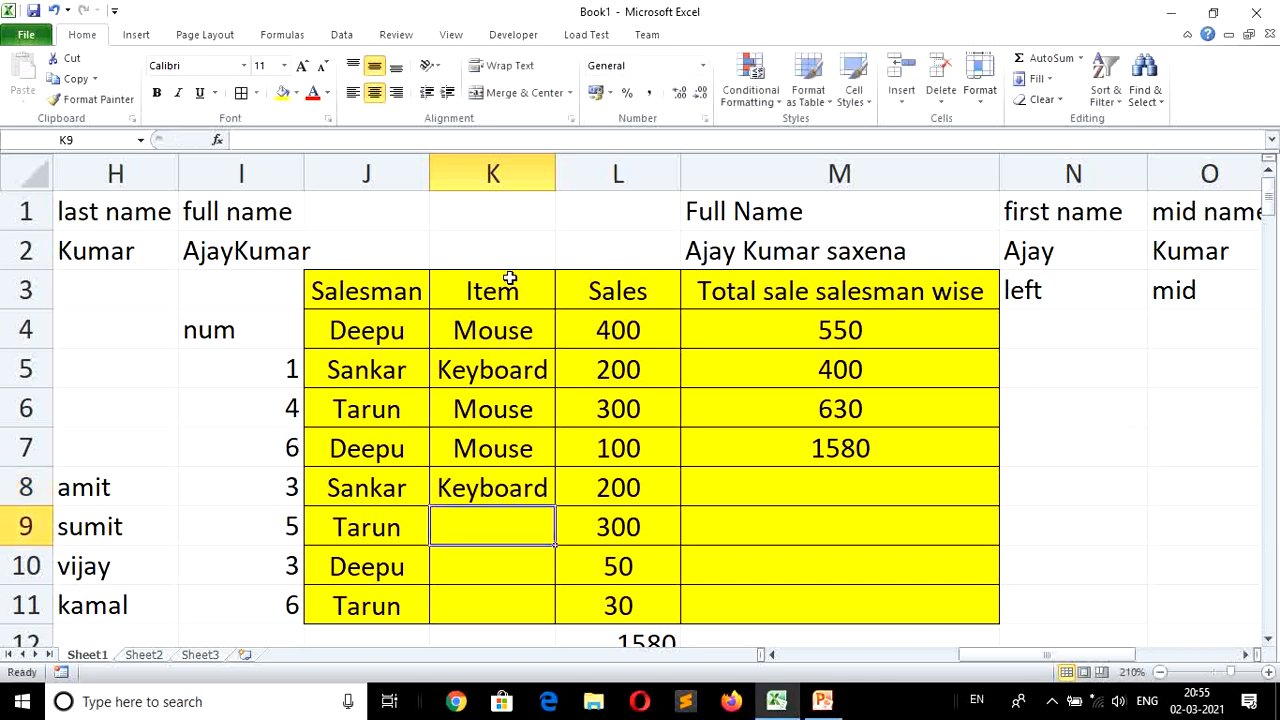
text(keyboard)
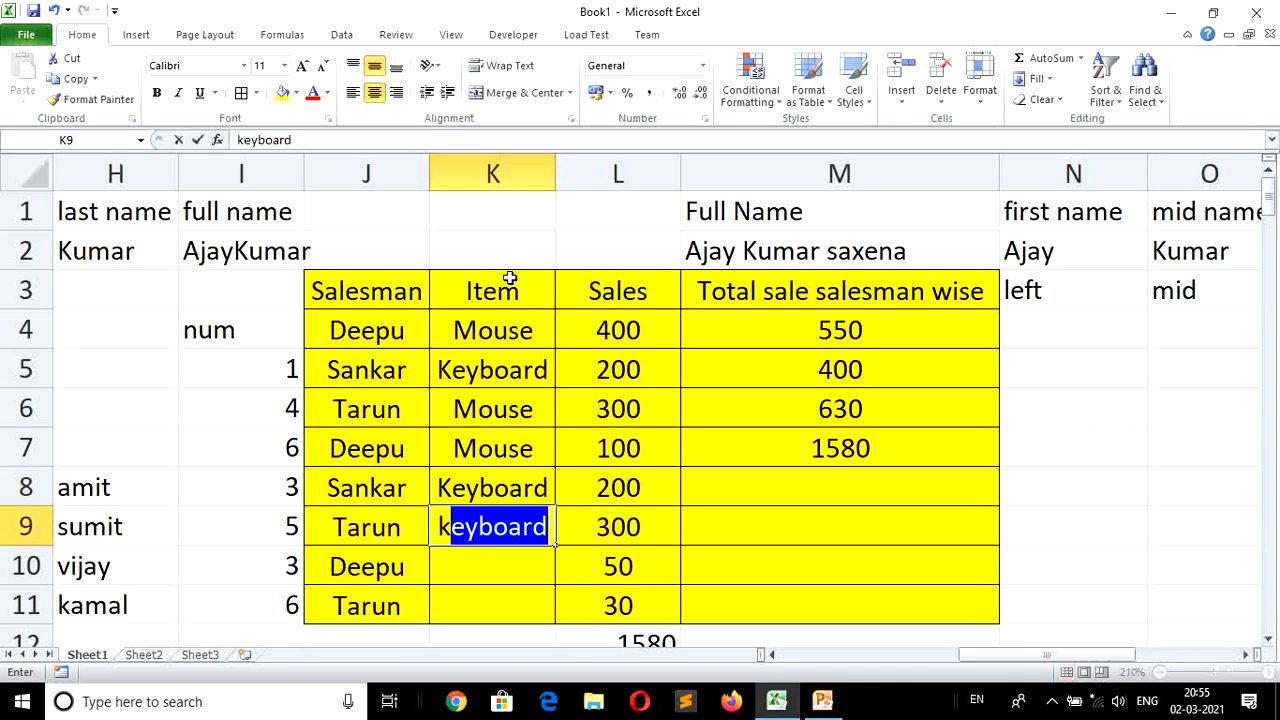
key(Return)
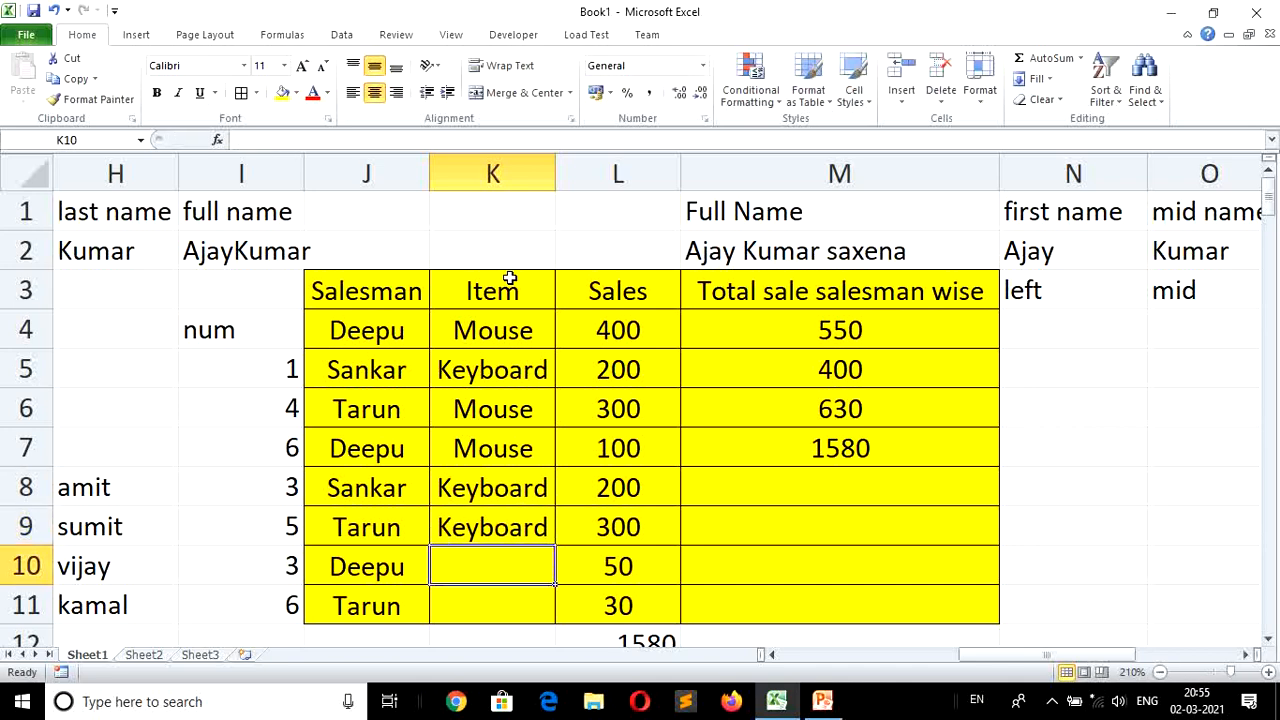
text(keyboard)
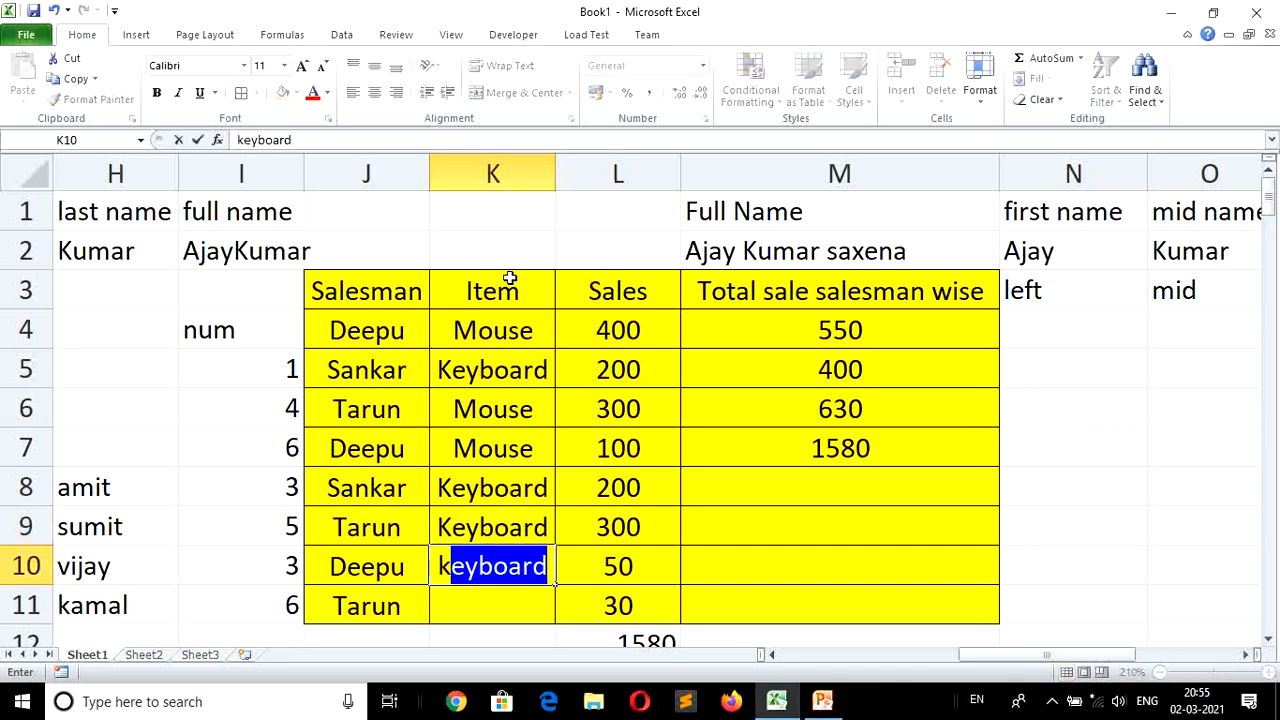
key(Return)
text(m)
key(Return)
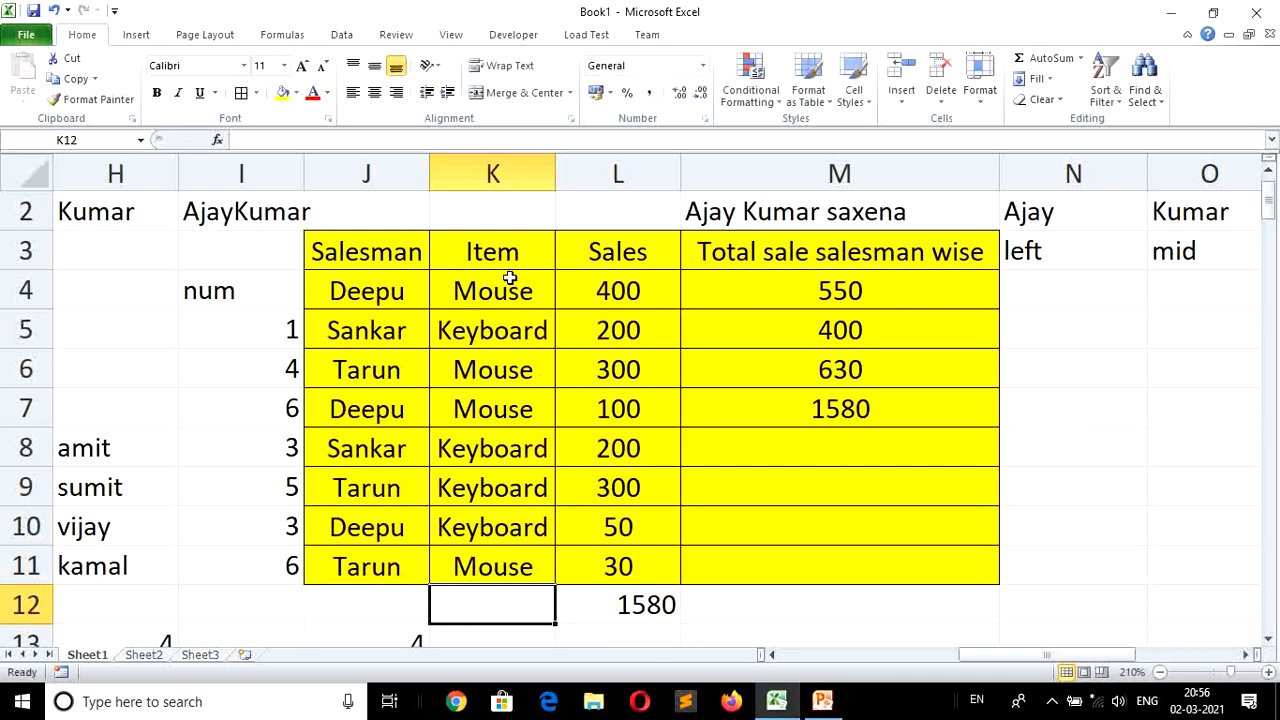
key(Right)
key(Right)
key(Up)
key(Up)
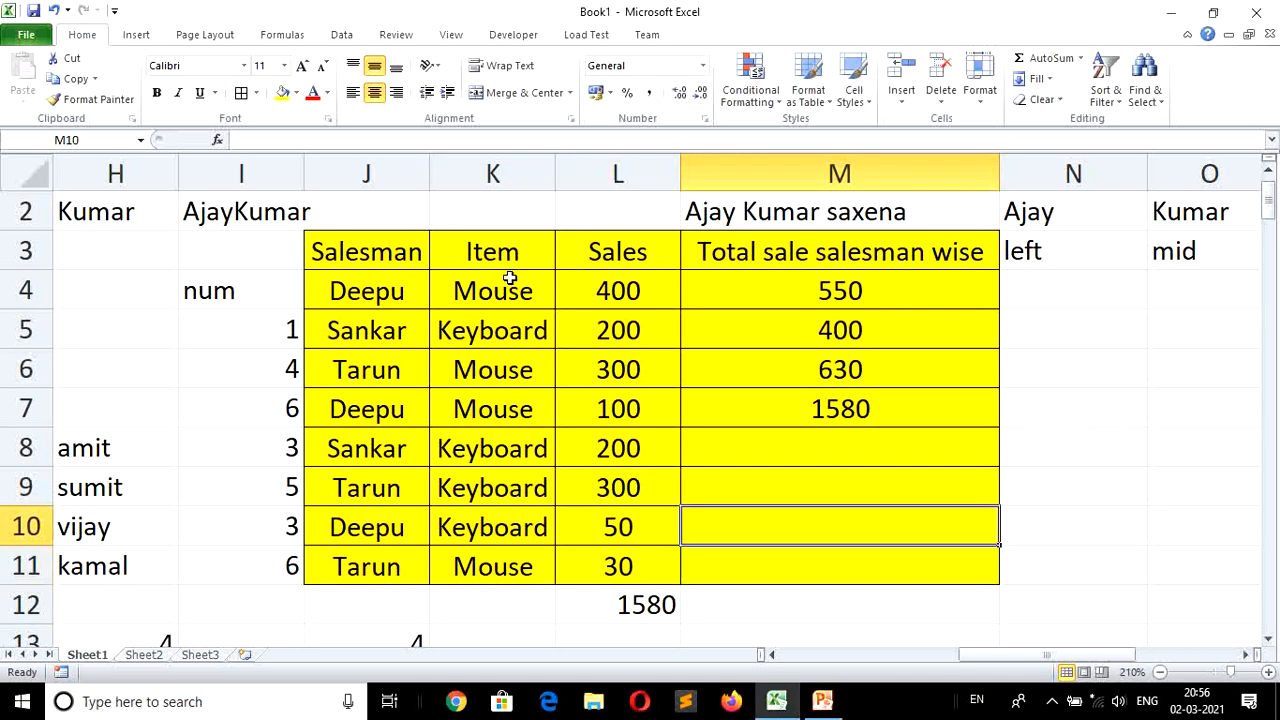
key(Up)
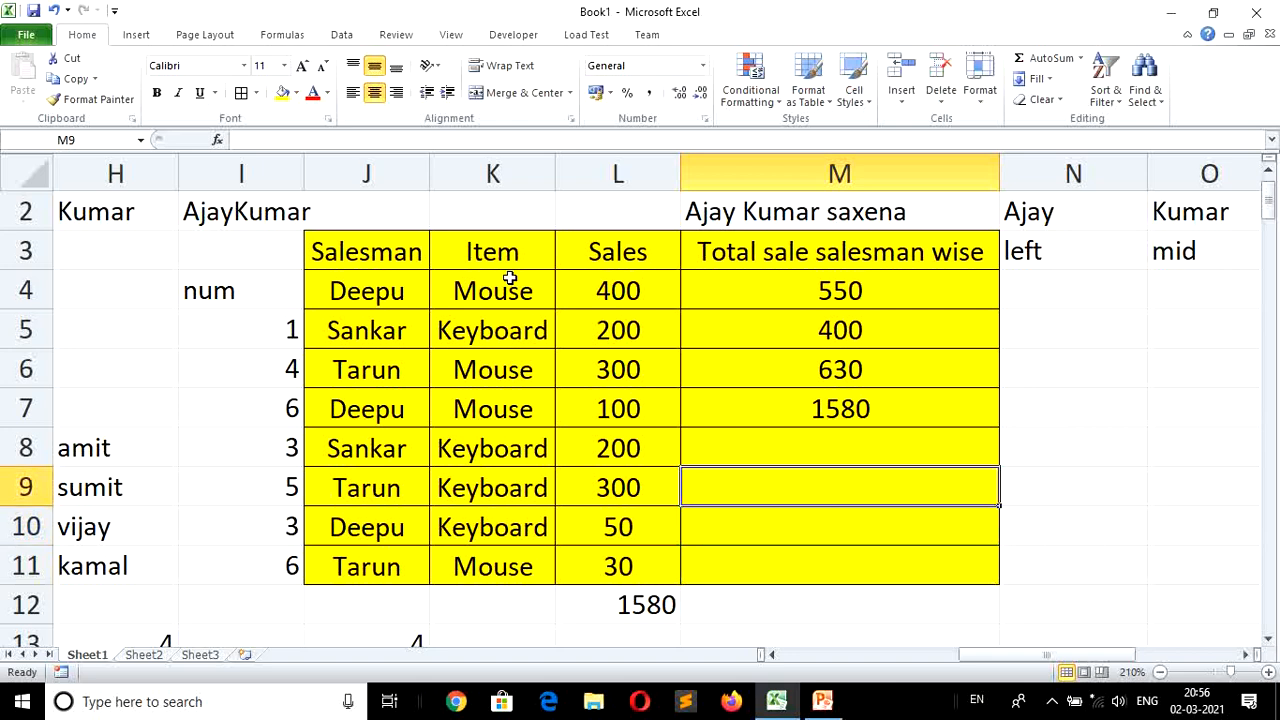
key(Down)
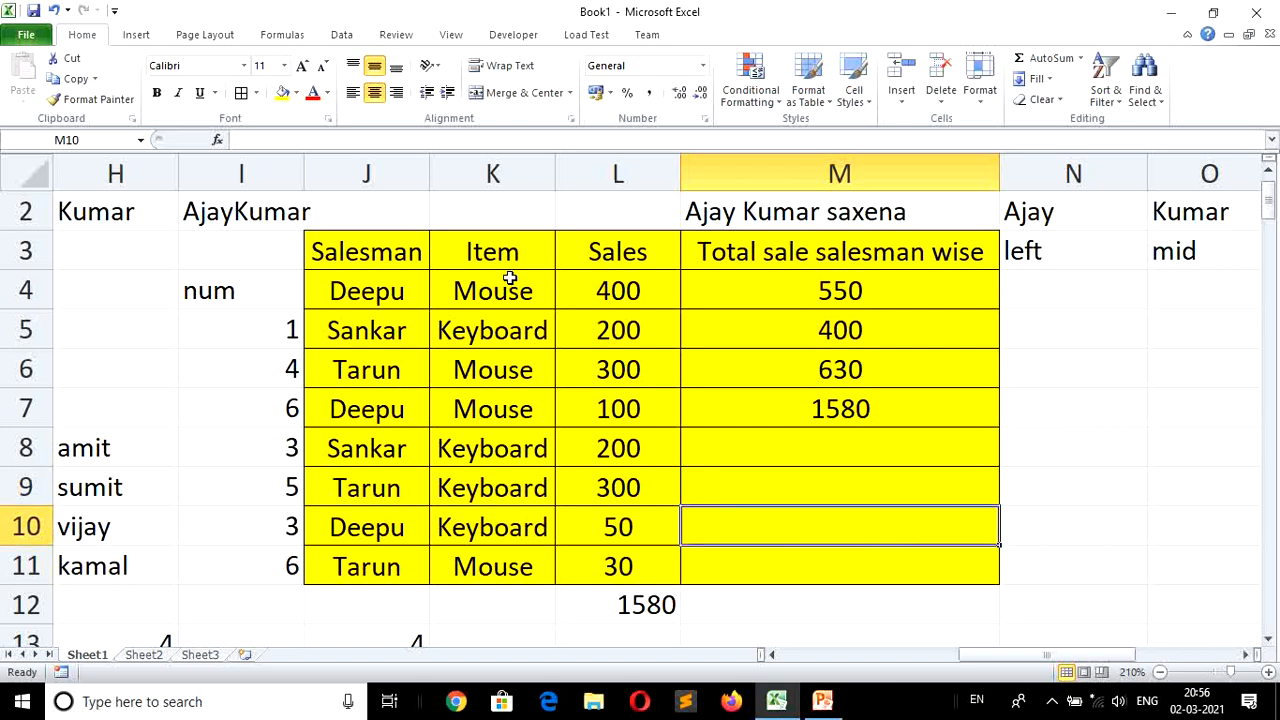
key(Up)
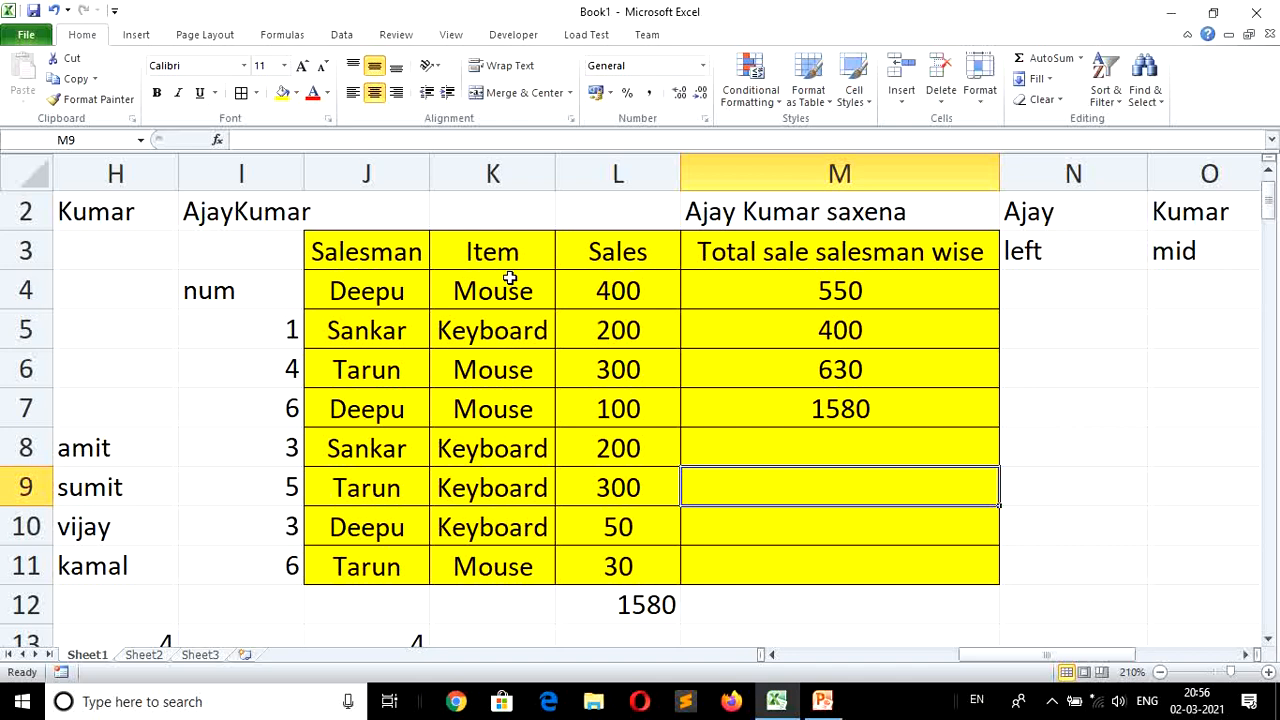
Examine the item and sales entries of the first salesman in rows 4, 7 and 10.
click(366, 291)
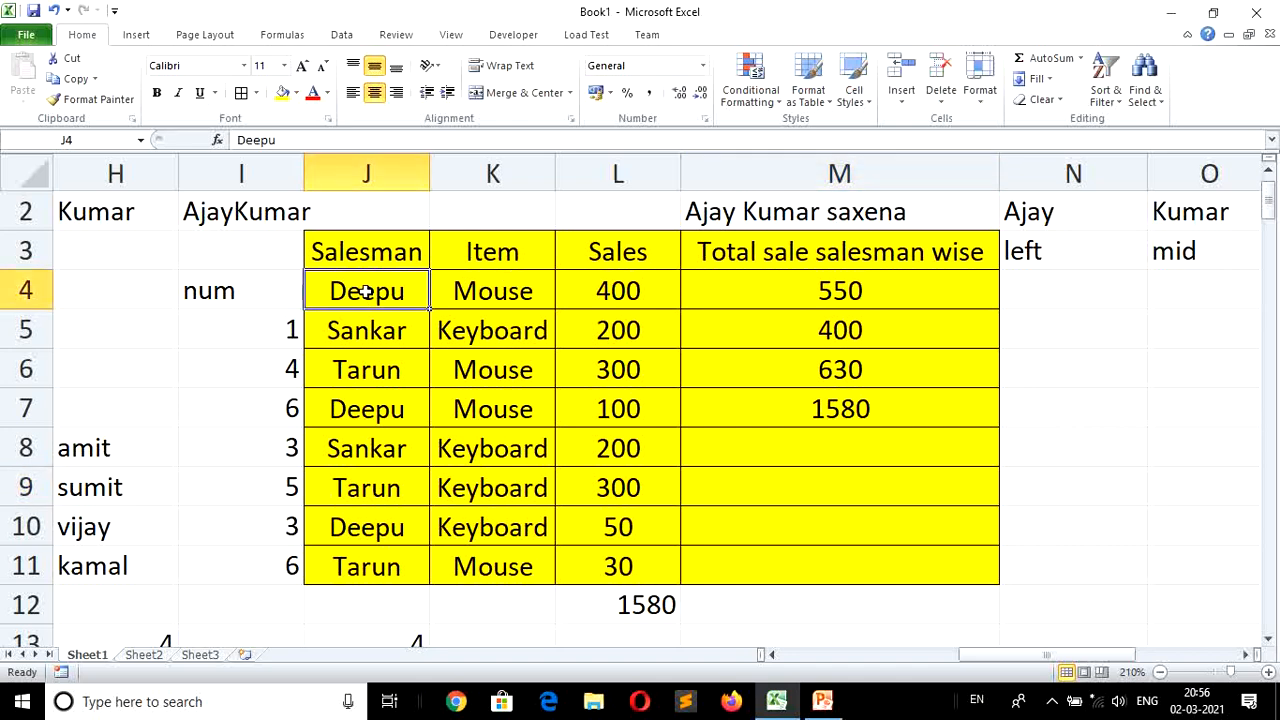
key(Right)
key(Right)
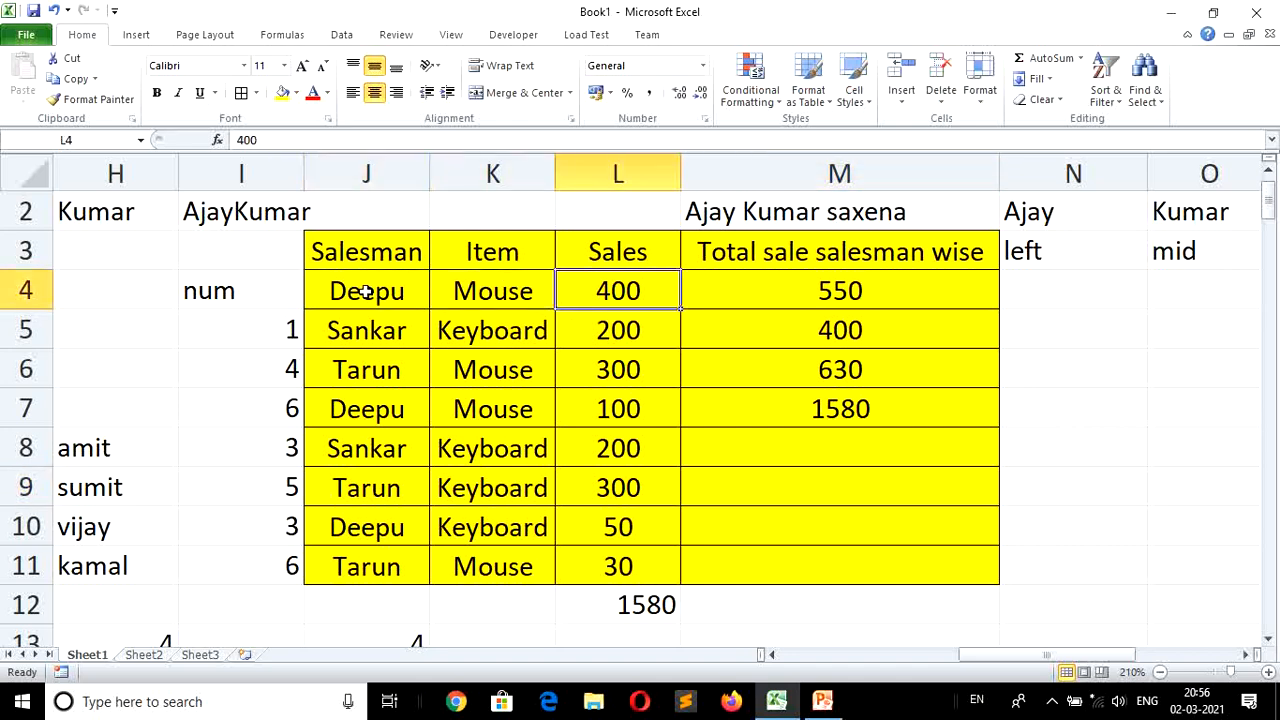
key(Left)
key(Left)
key(Down)
key(Down)
key(Down)
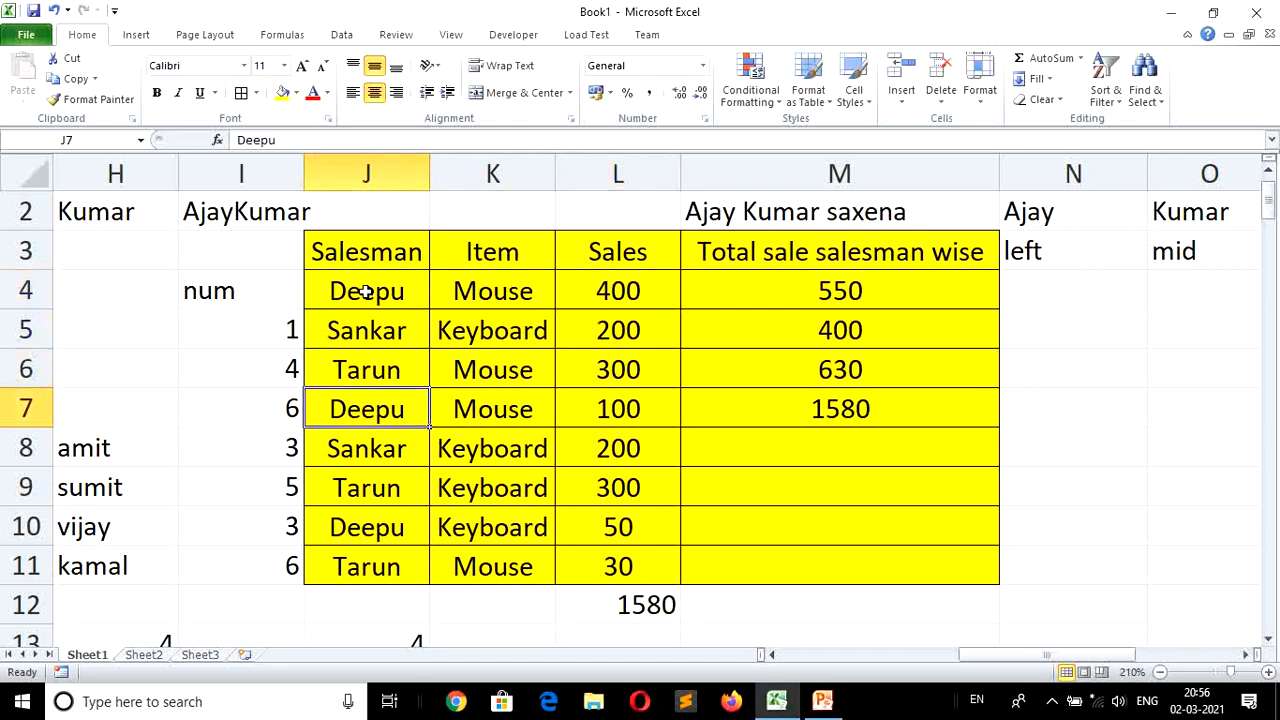
key(Right)
key(Right)
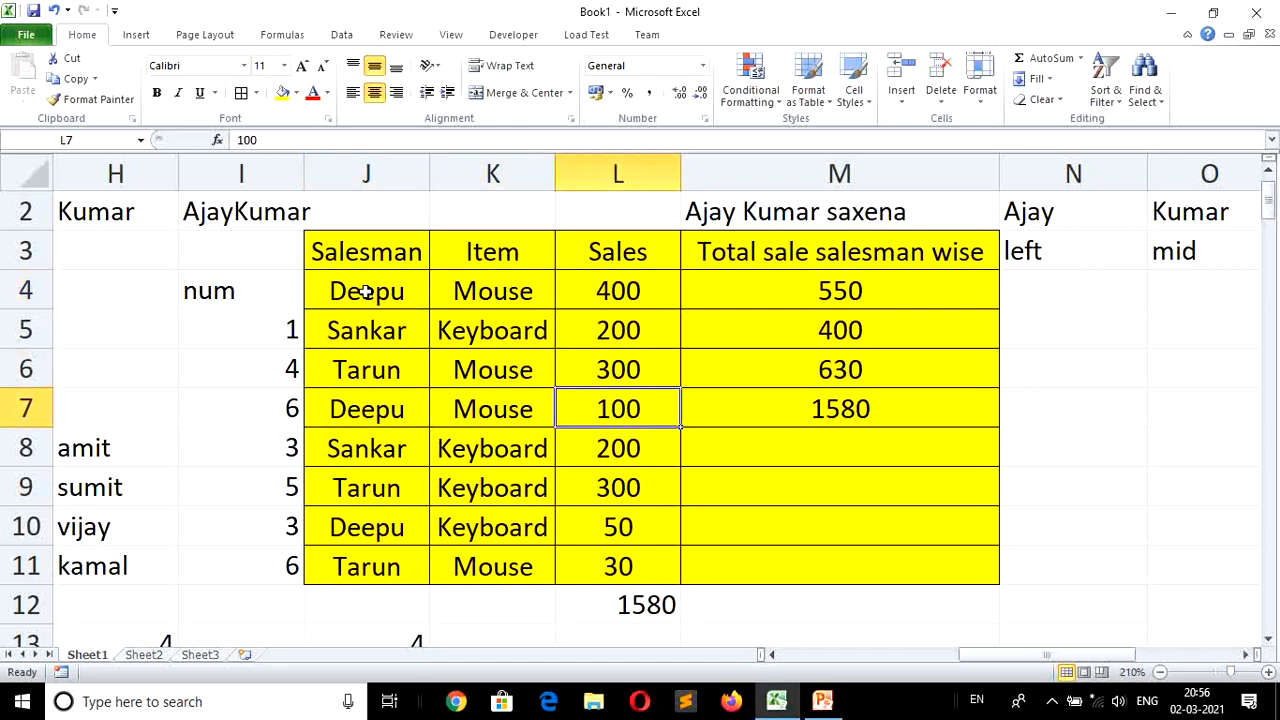
key(Down)
key(Down)
key(Down)
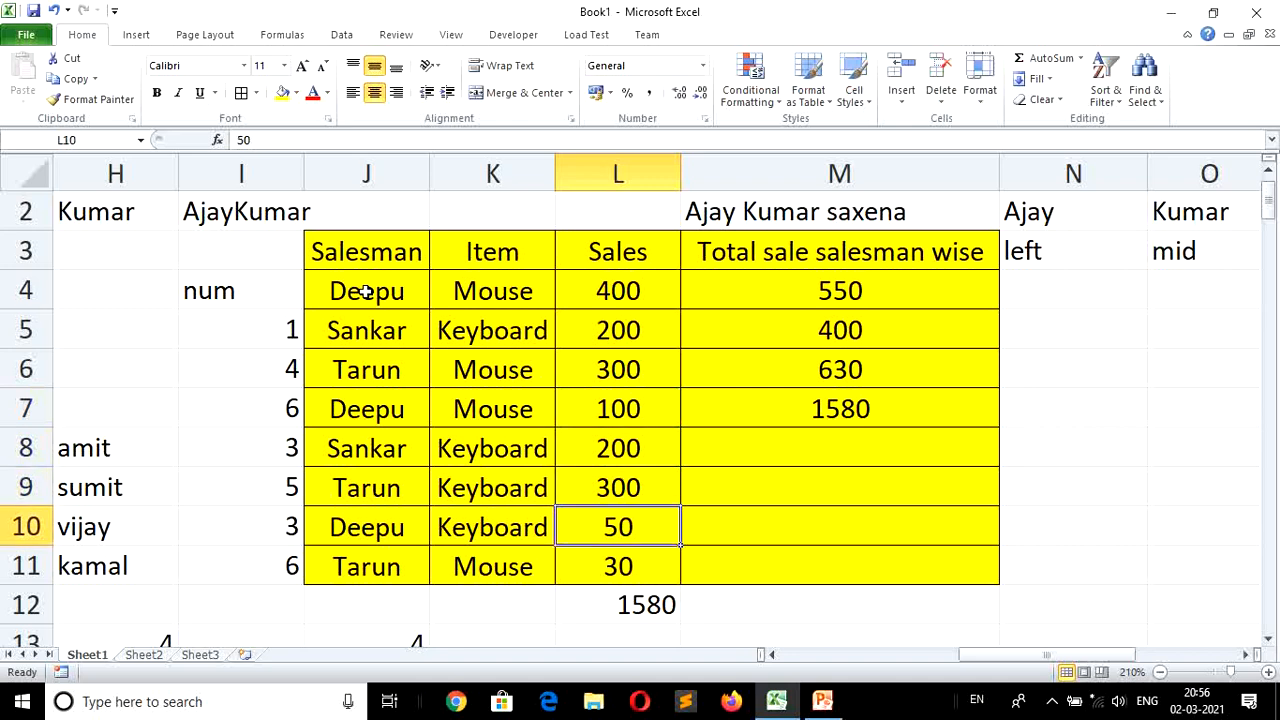
key(Left)
key(Left)
key(Right)
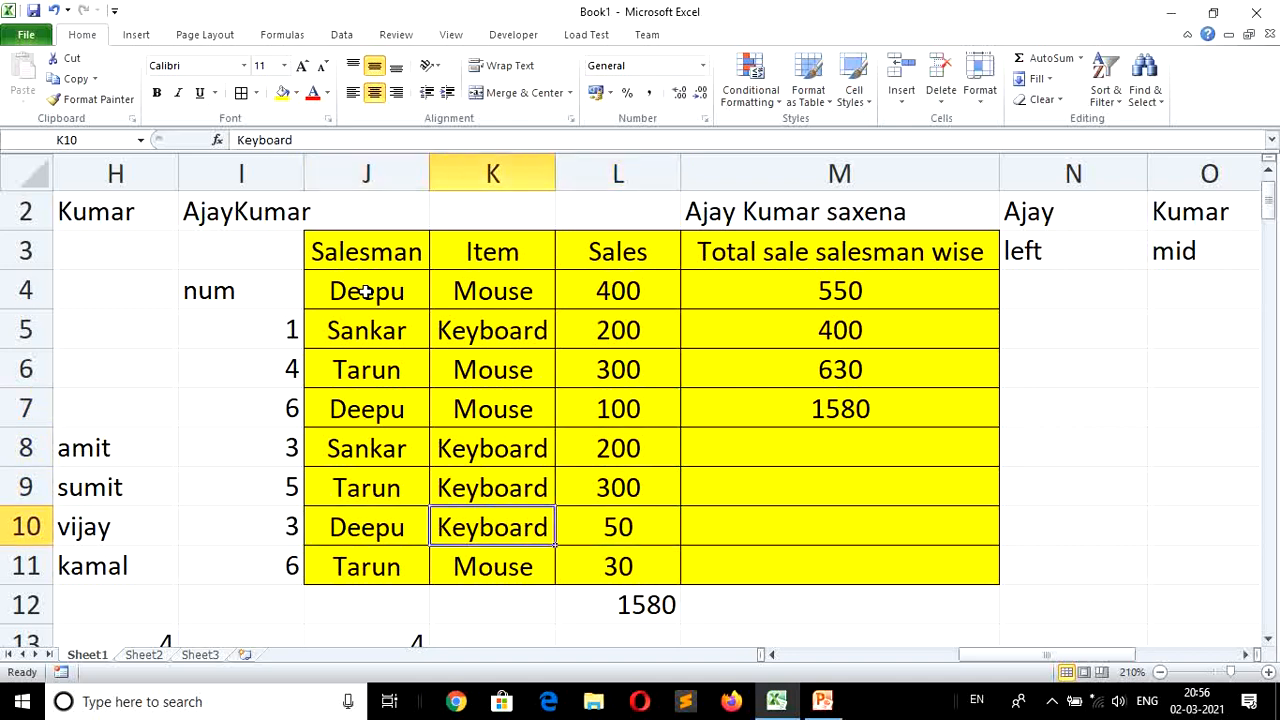
key(Right)
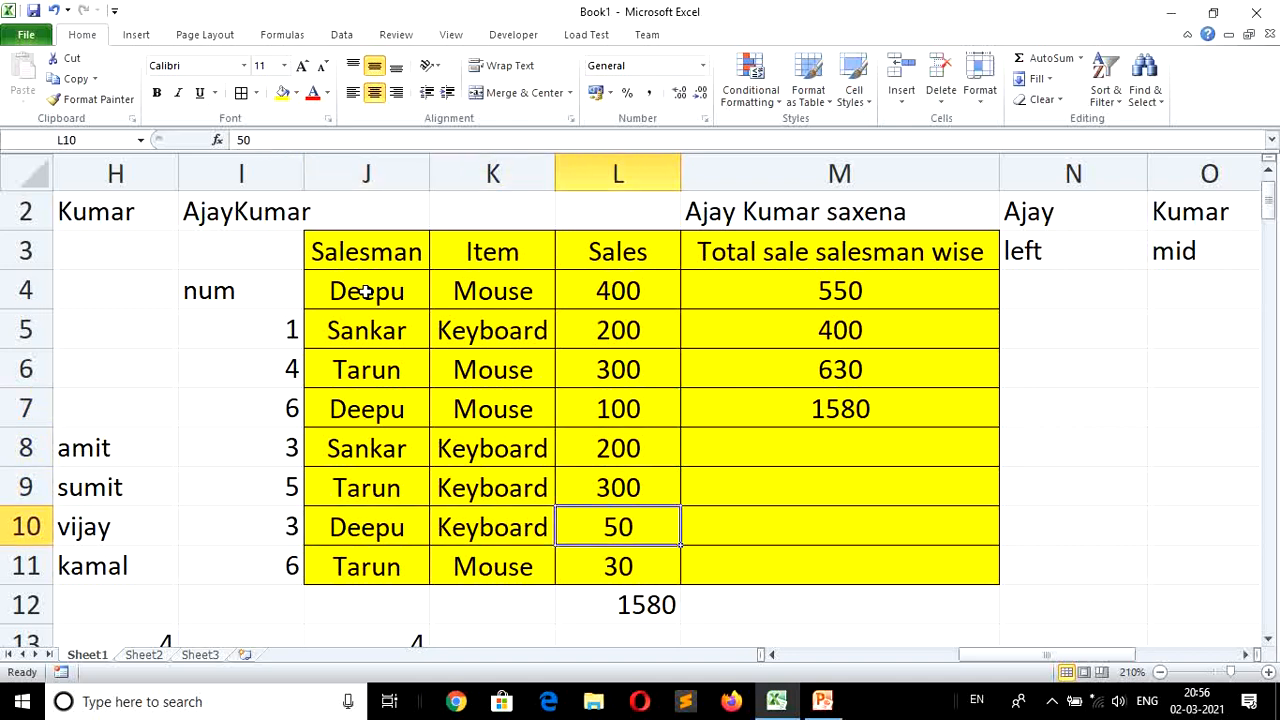
key(Right)
key(Right)
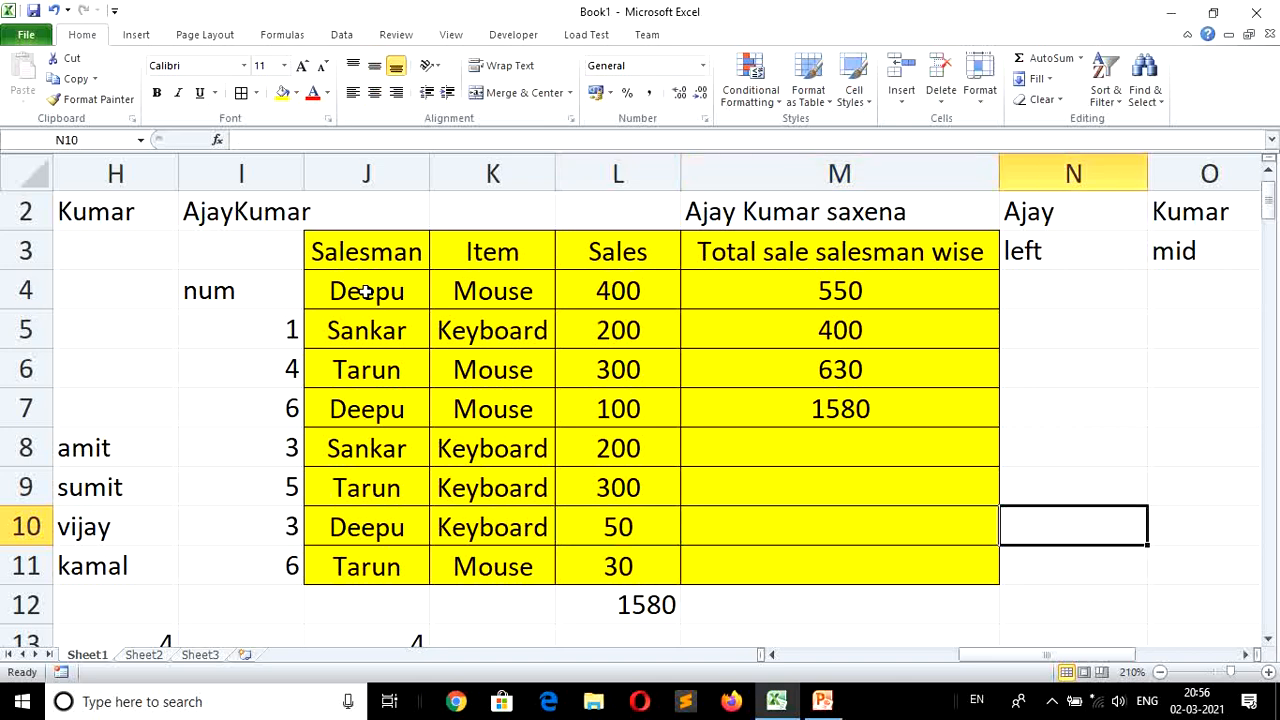
key(Up)
key(Up)
key(Down)
key(Down)
key(Down)
key(Down)
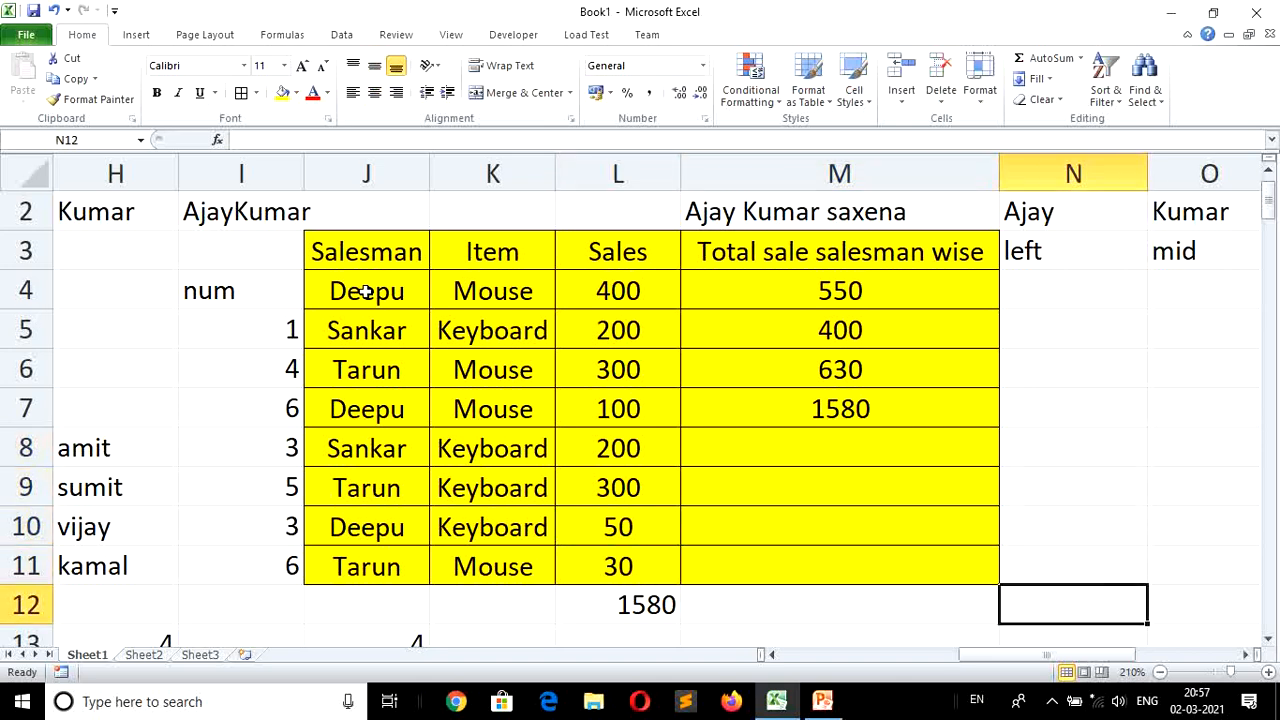
Start a SUMIF formula in M10 with the Sales cells L4:L11 as its range.
key(Left)
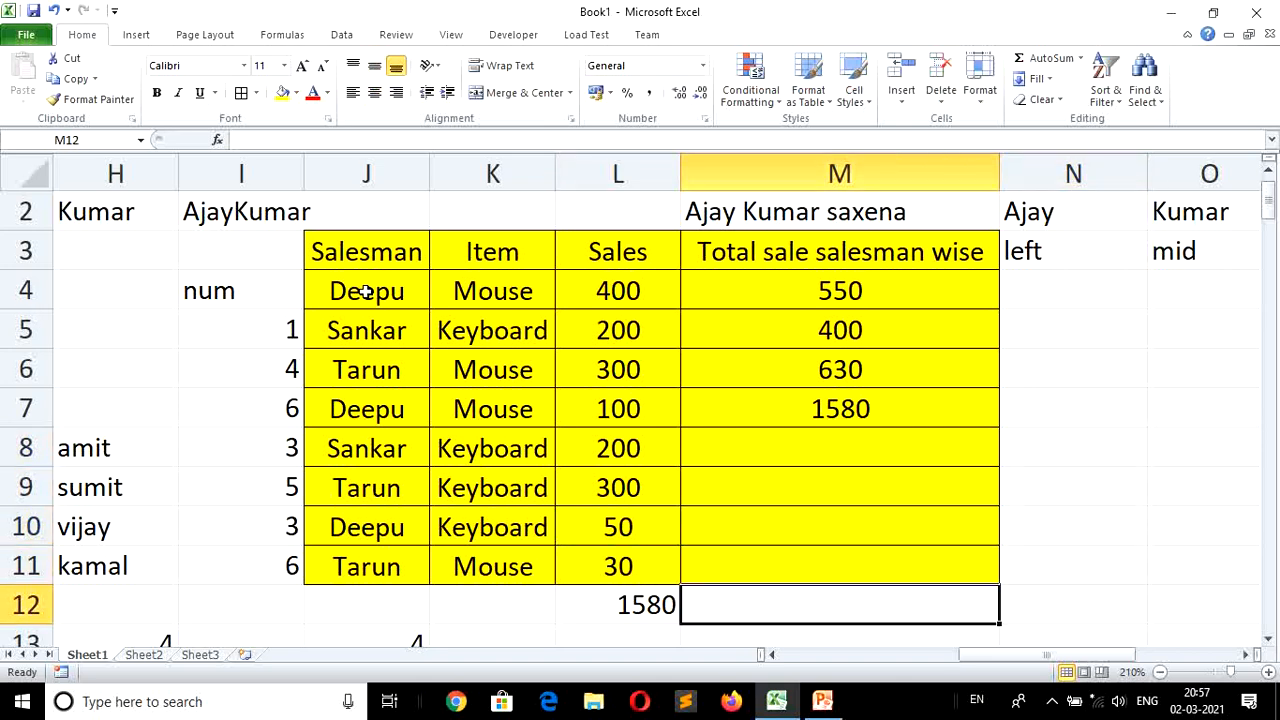
key(Up)
key(Up)
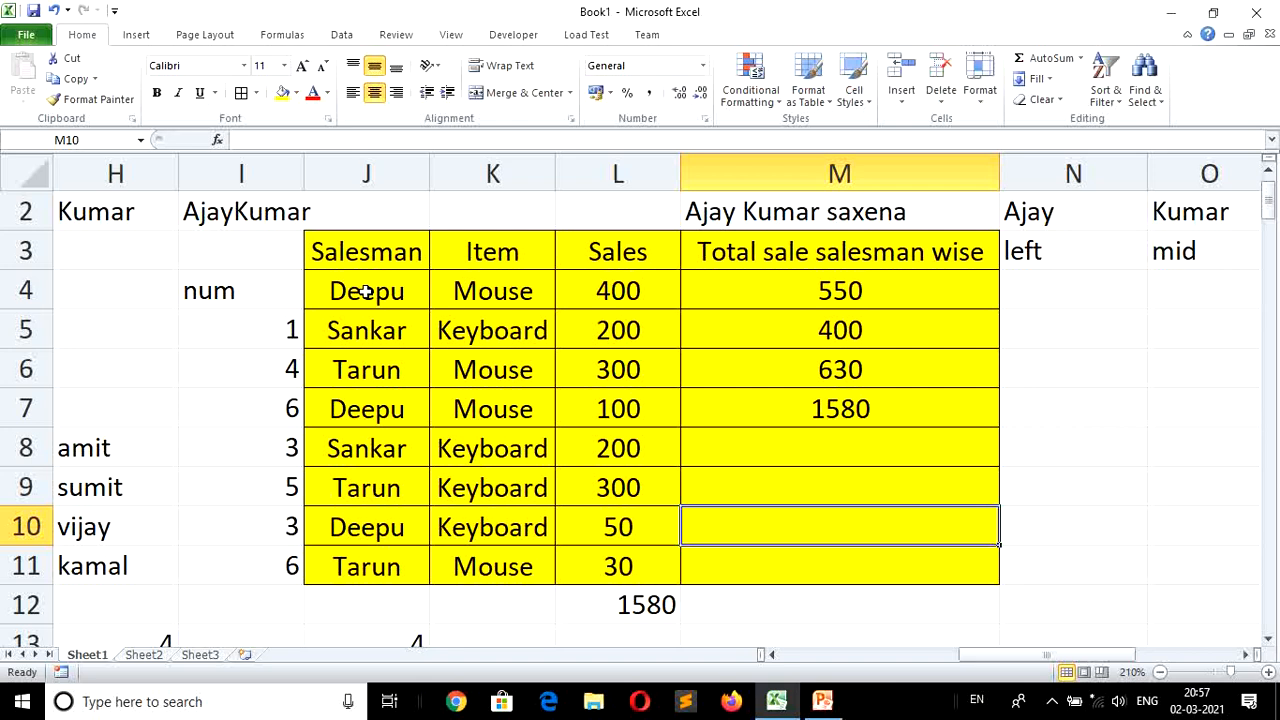
text(=sum)
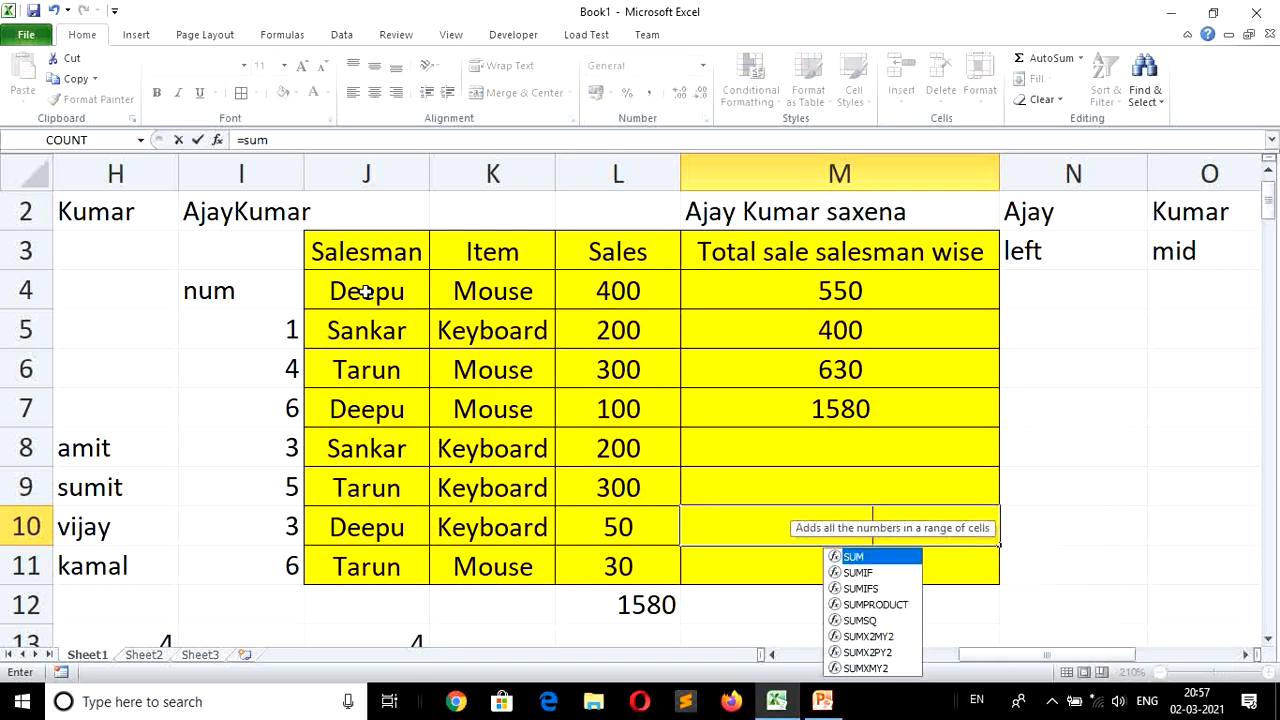
text(if()
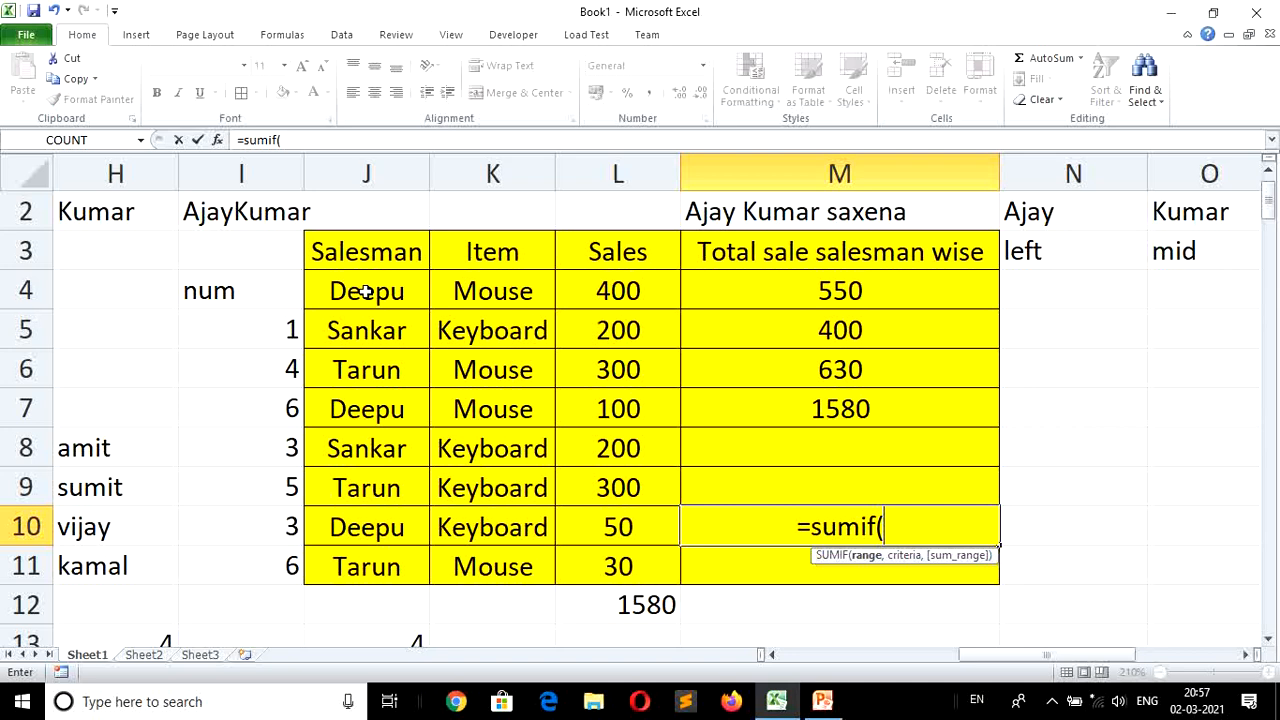
click(598, 287)
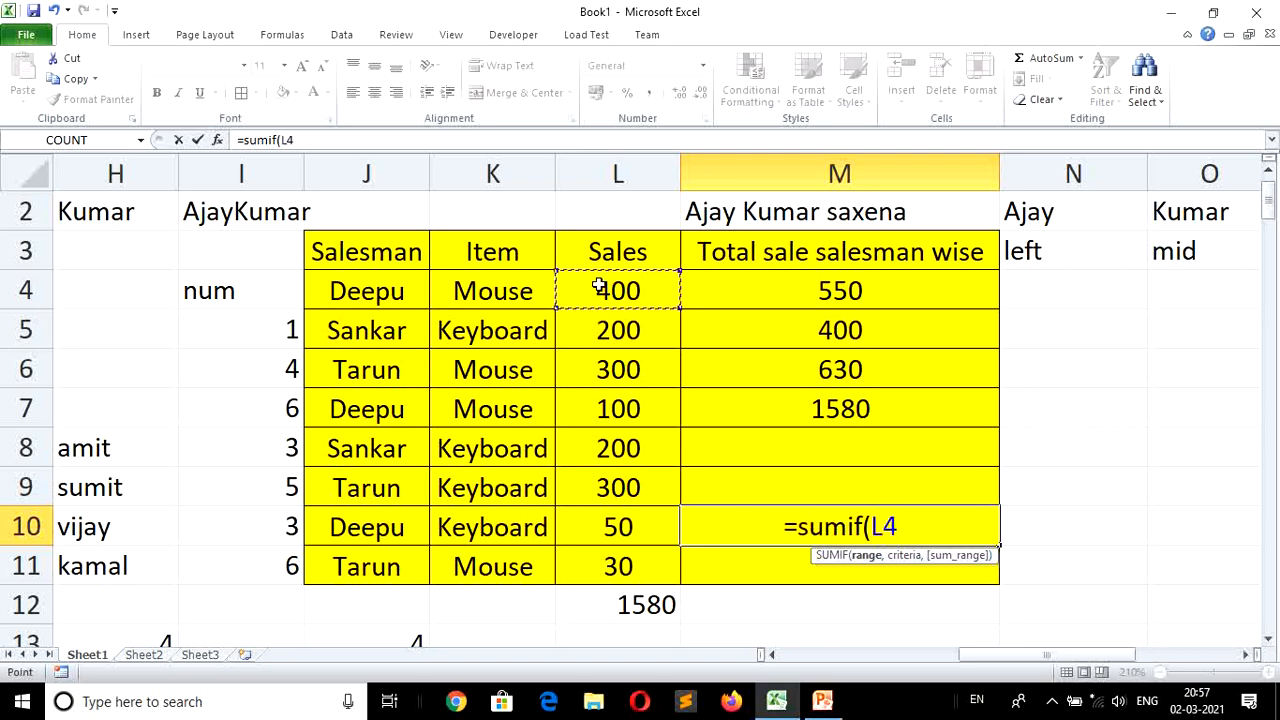
key(shift+Down)
key(shift+Down)
key(shift+Down)
key(shift+Down)
key(shift+Down)
key(shift+Down)
key(shift+Down)
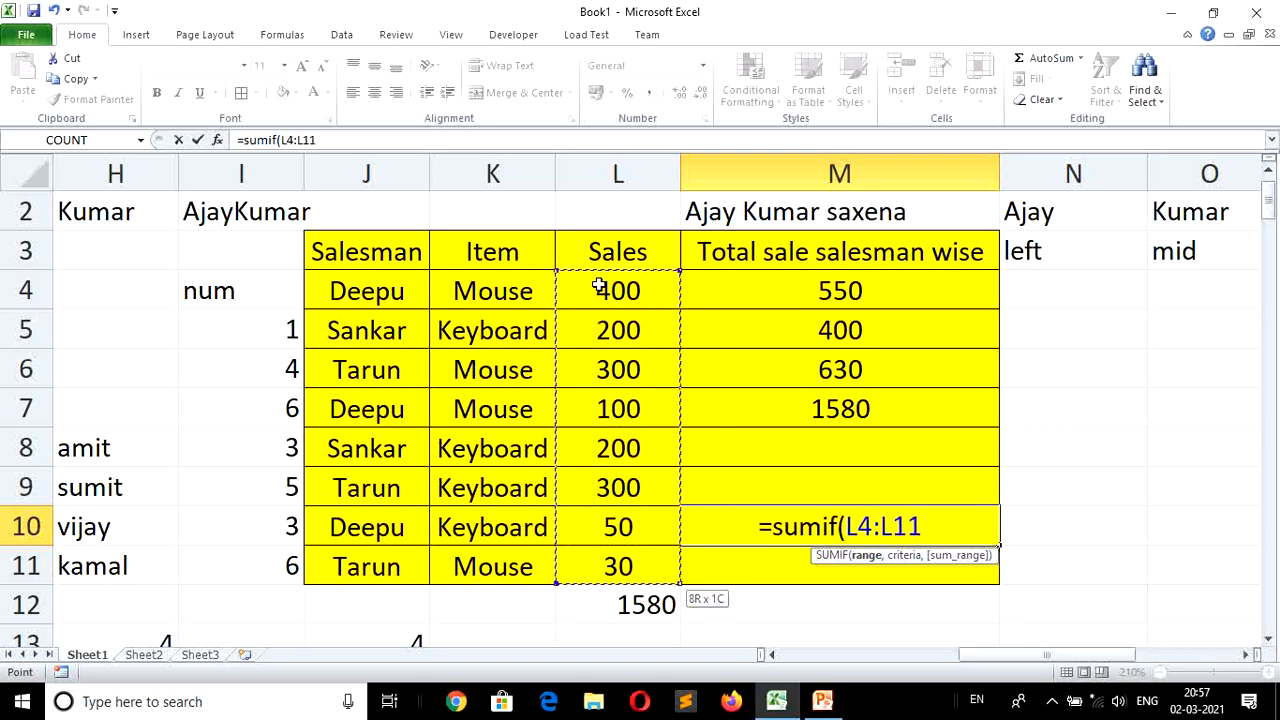
Complete the SUMIF formula in M10 with the criterion ">200".
text(,)
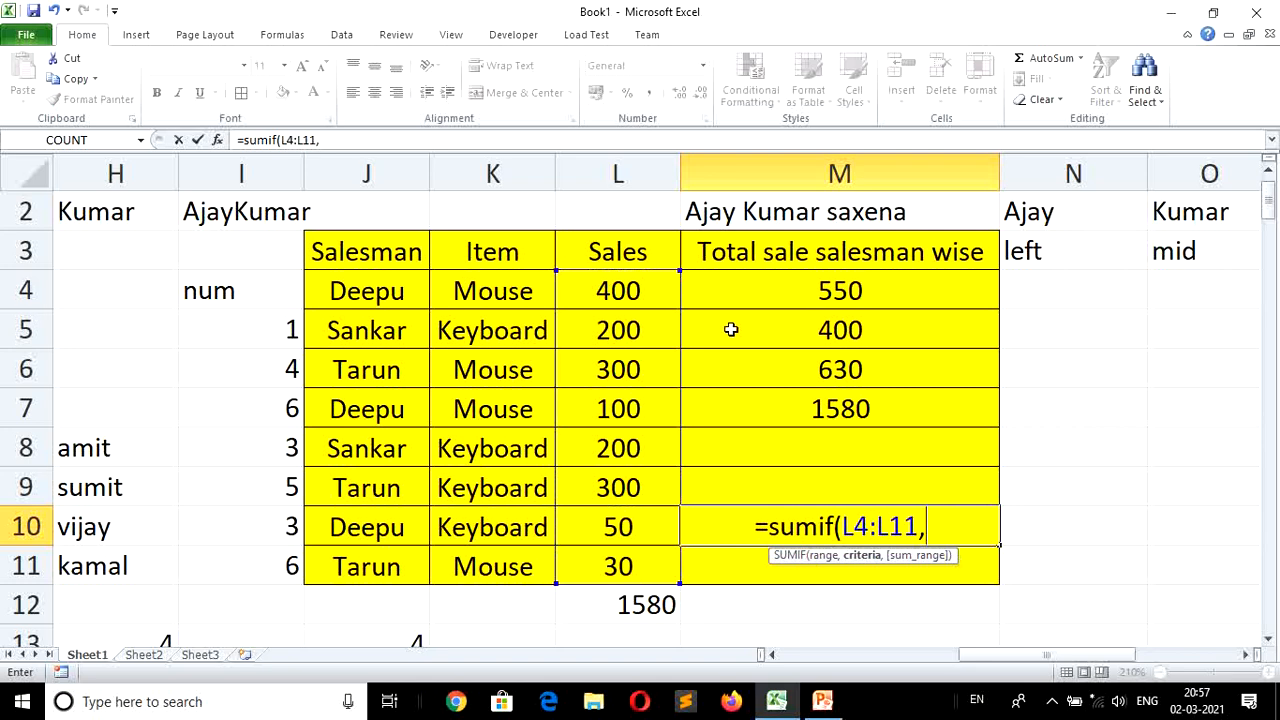
text(")
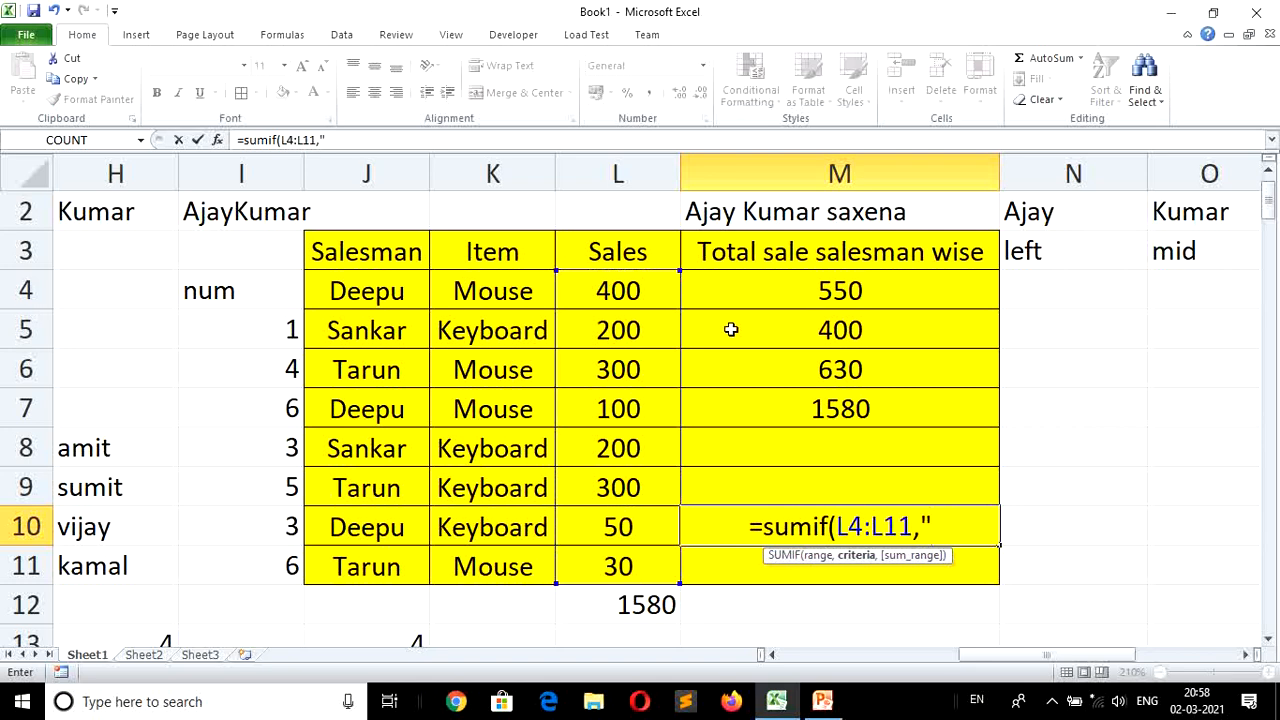
text(>)
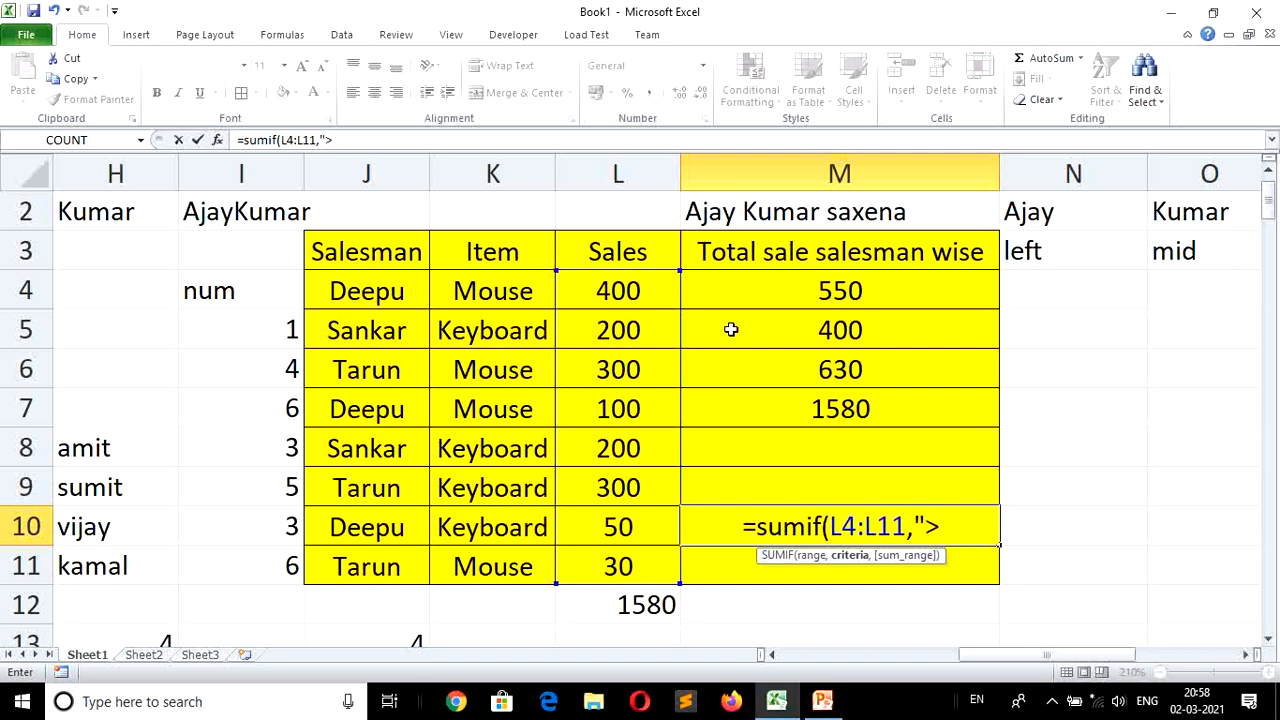
text(200")
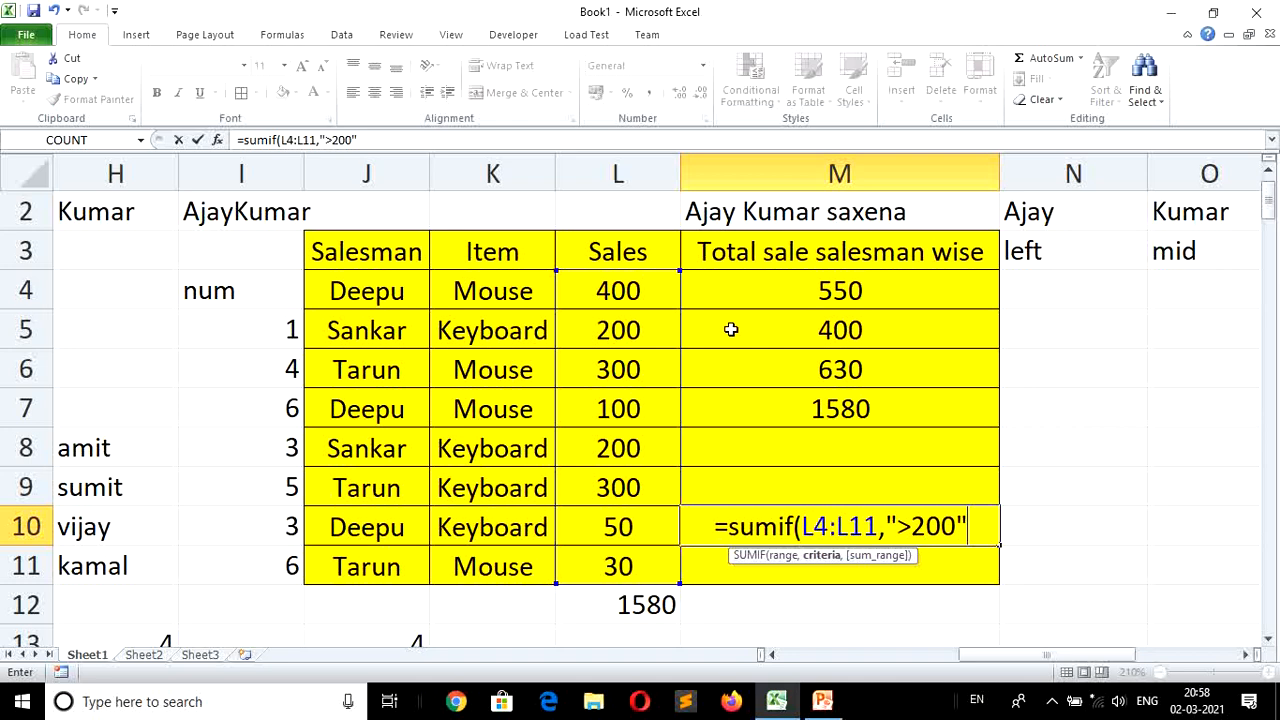
key(Return)
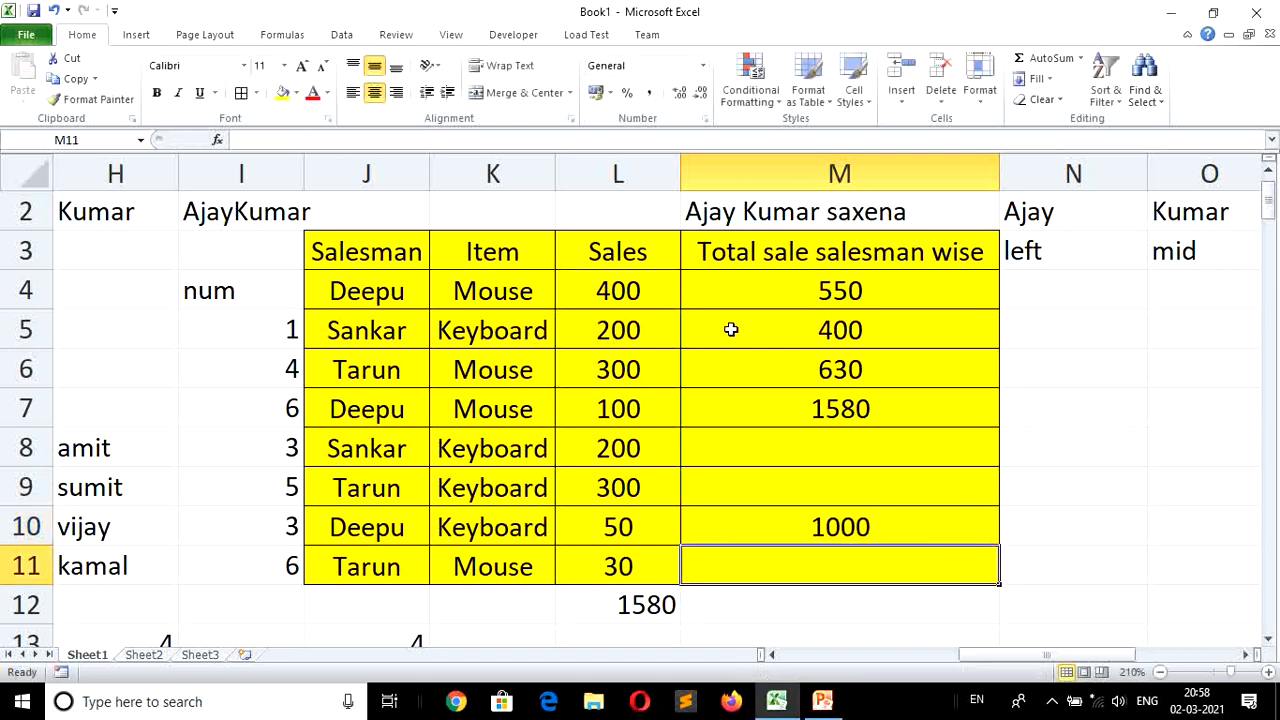
Examine the SUMIF formula in M10 and compare the Sales values in L4:L11 with its greater-than-200 criterion.
click(794, 526)
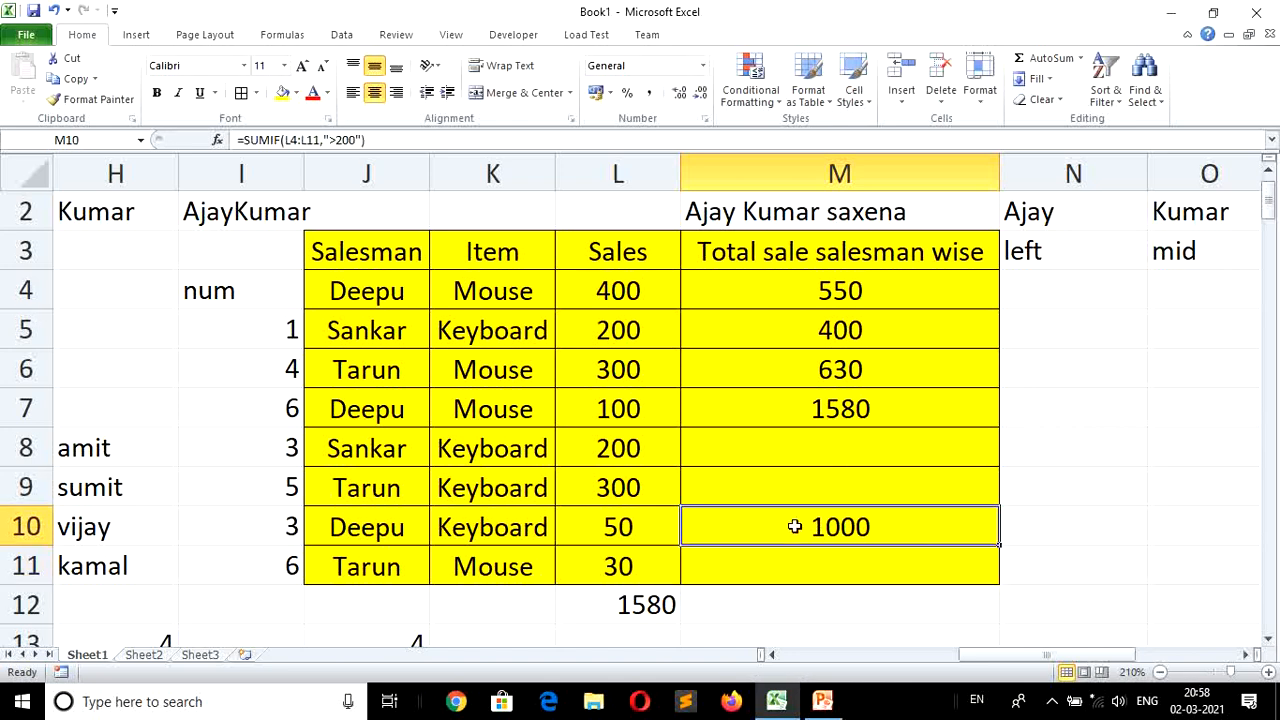
click(620, 291)
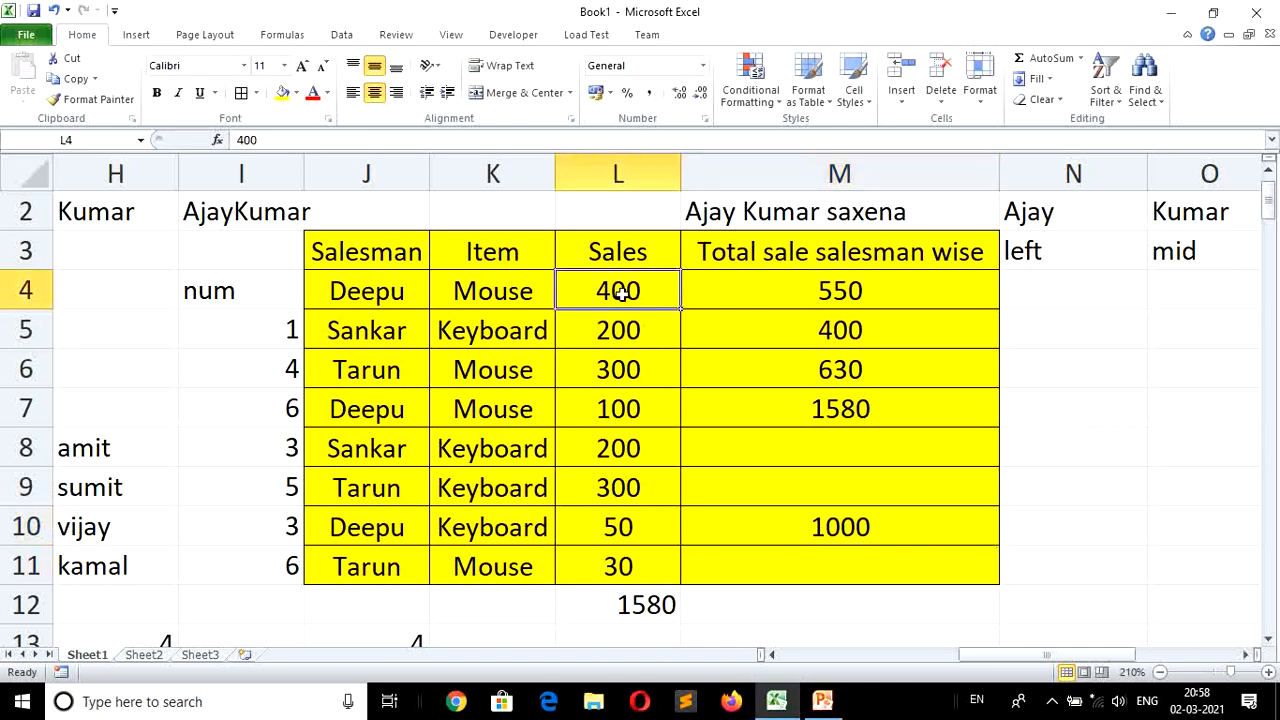
key(Down)
key(Down)
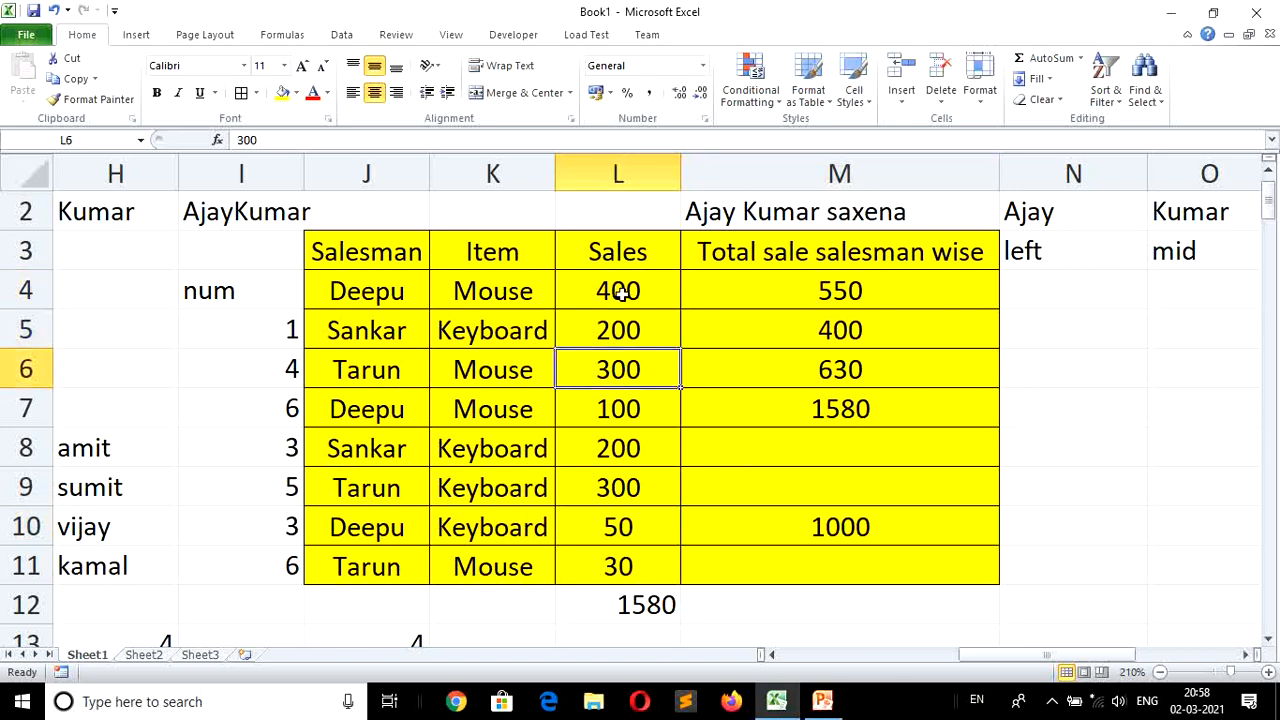
key(Down)
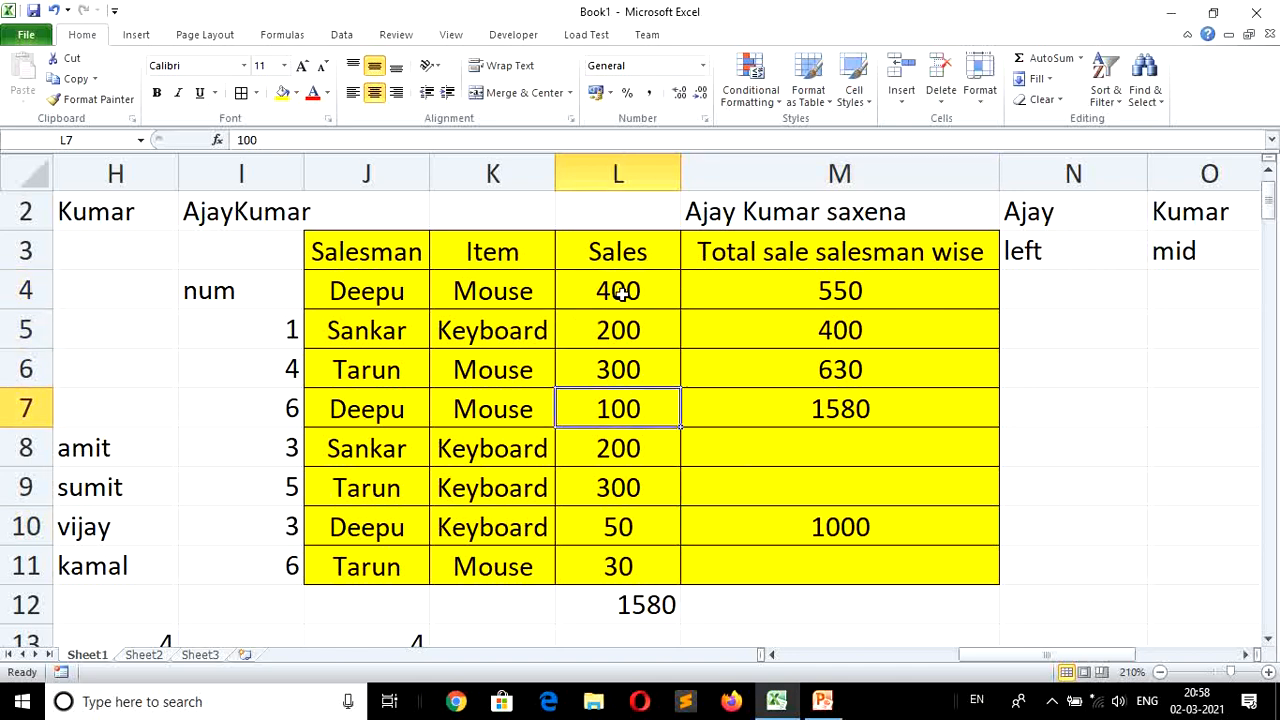
key(Down)
key(Down)
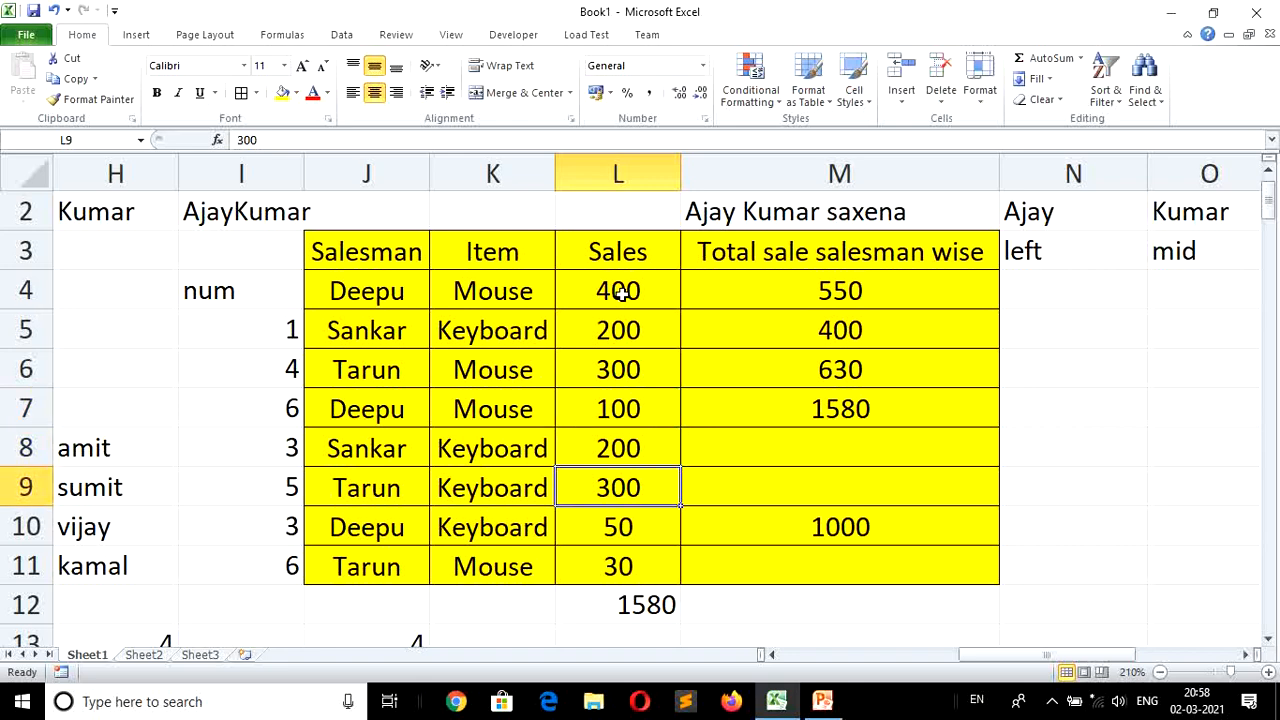
key(Down)
key(Down)
Replace the formula in M10 with a new SUMIFS formula that uses the Sales cells L4:L11 as sum range.
key(Right)
key(Up)
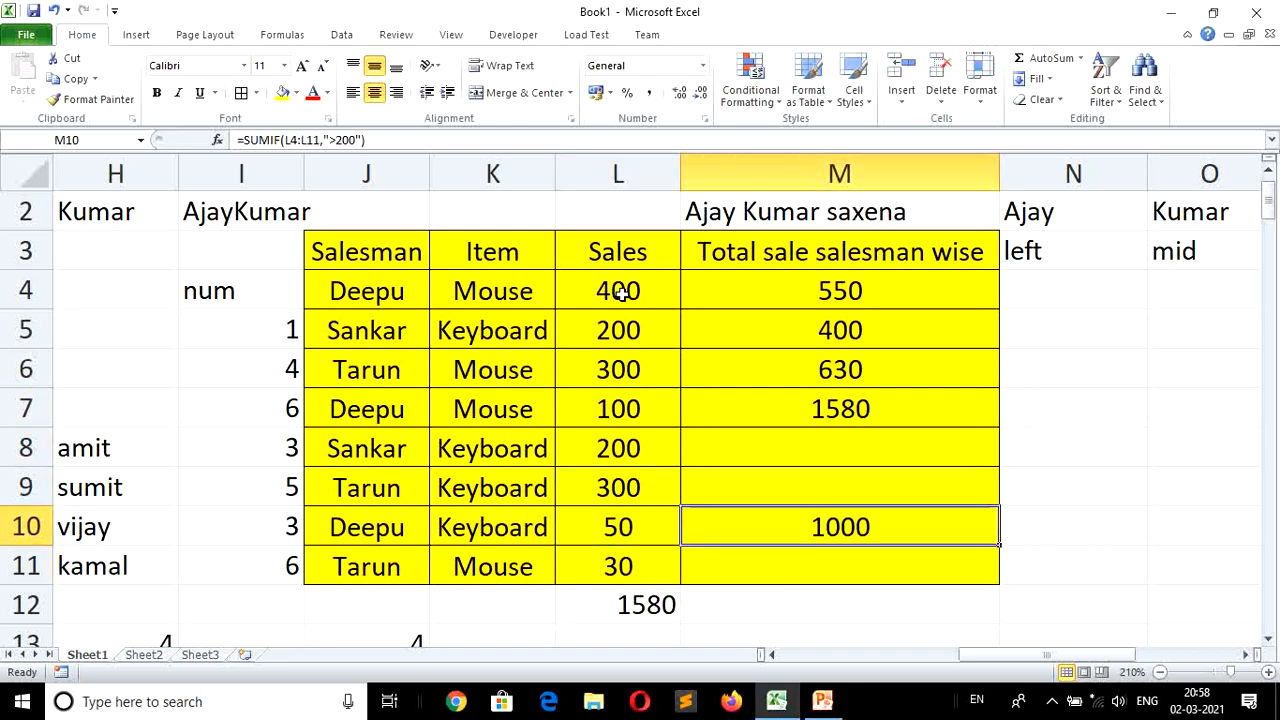
text(=)
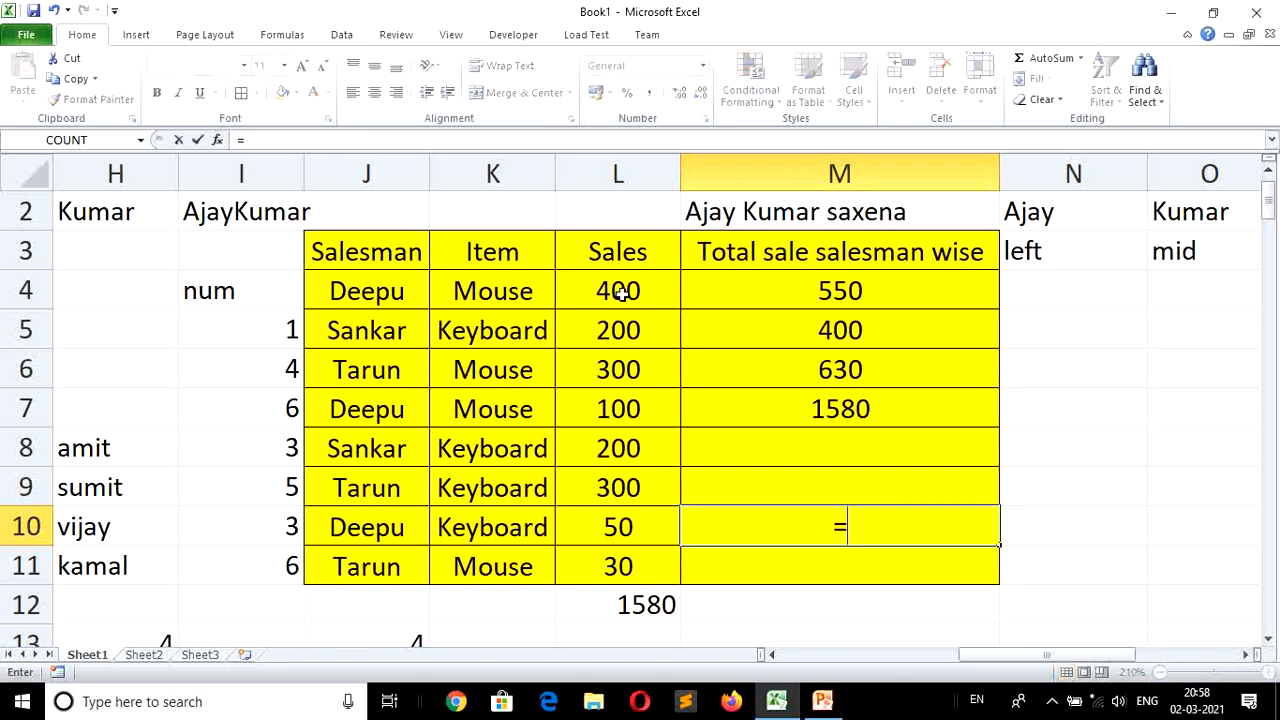
text(sumif()
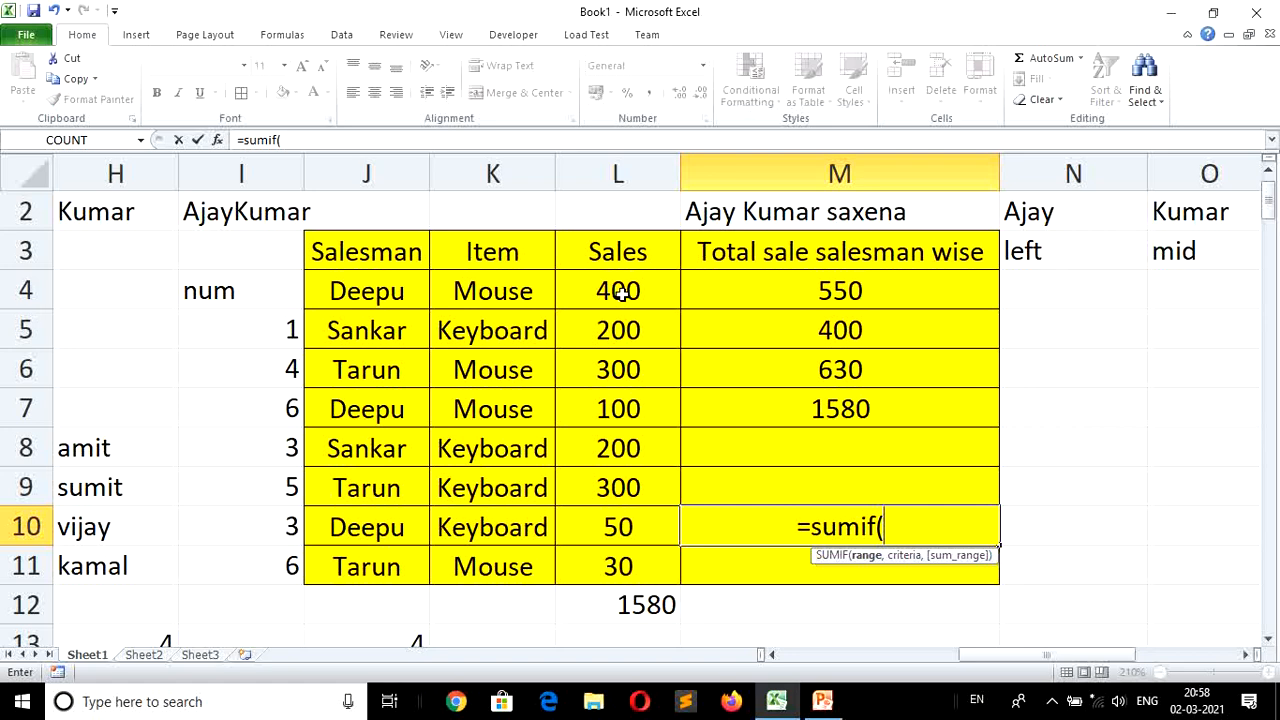
key(BackSpace)
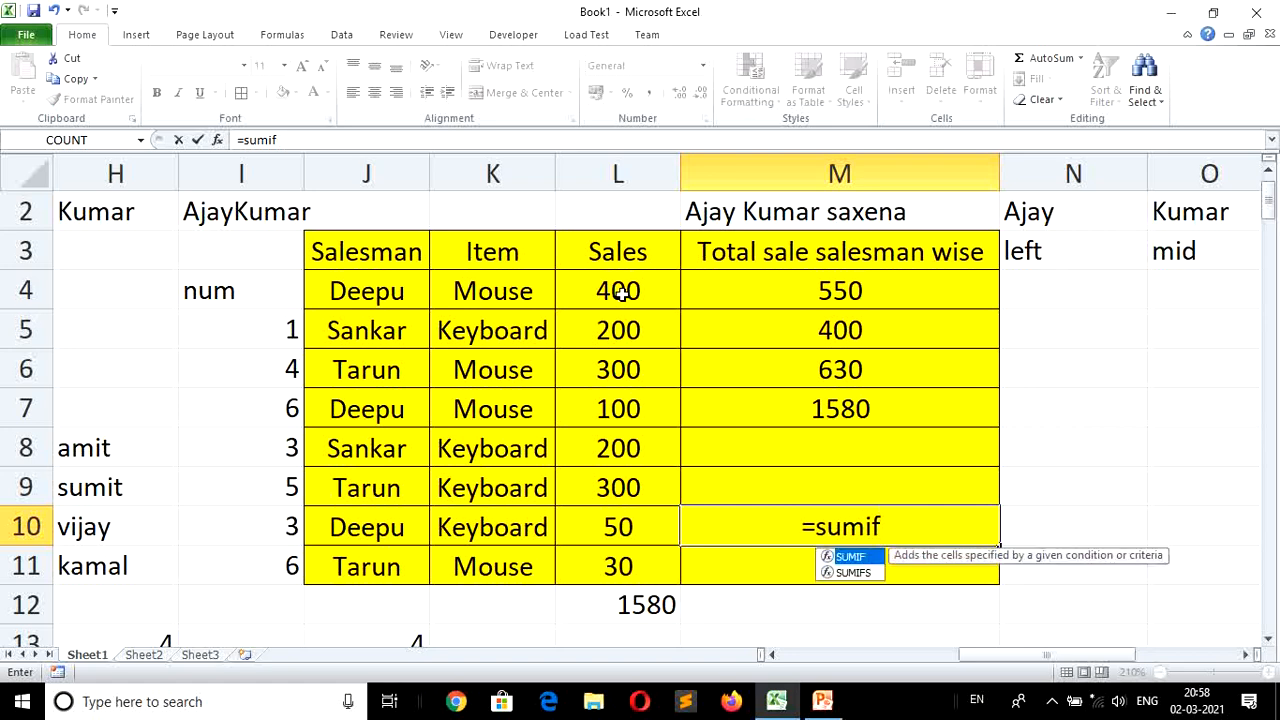
text(s()
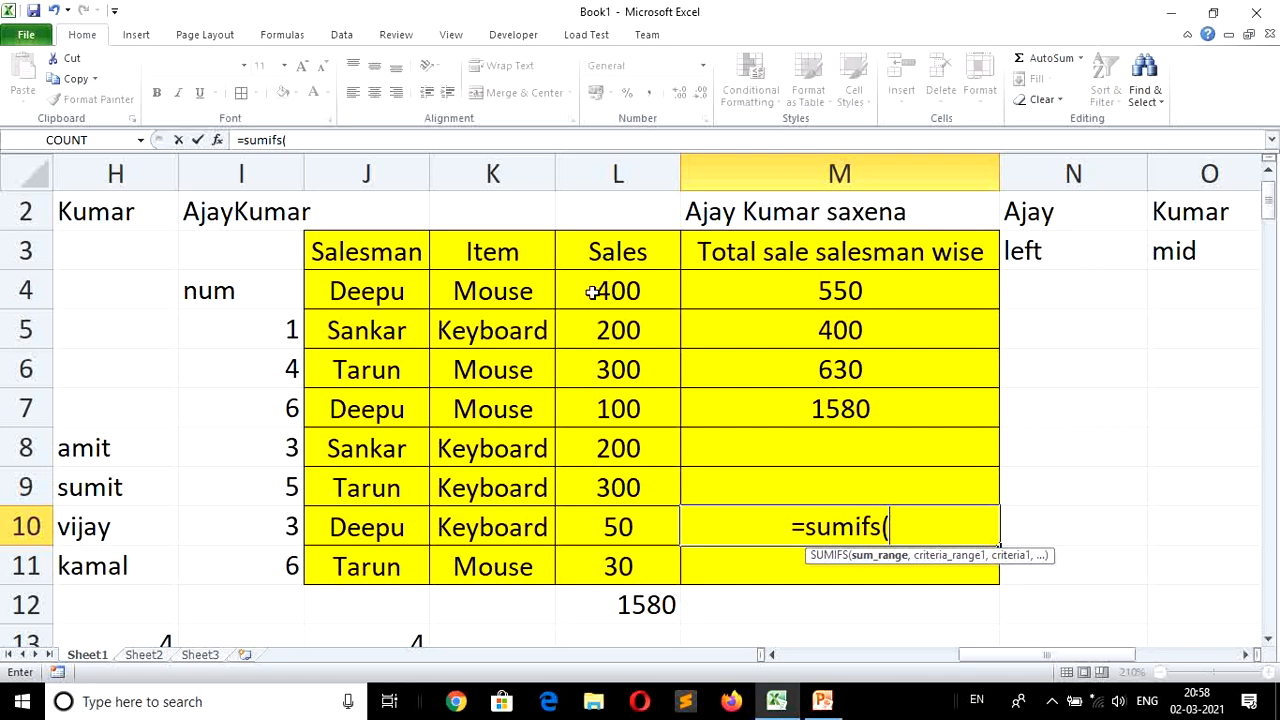
click(592, 291)
key(shift+Down)
key(shift+Down)
key(shift+Down)
key(shift+Down)
key(shift+Down)
key(shift+Down)
key(shift+Down)
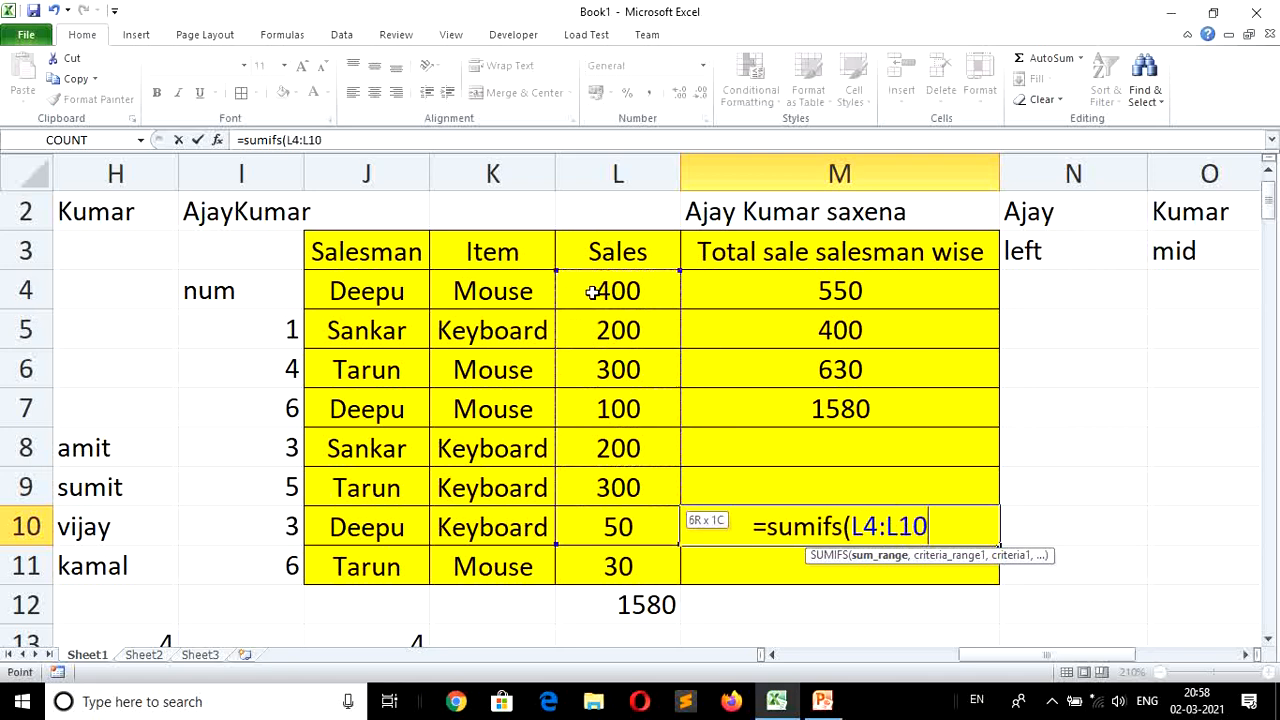
text(,)
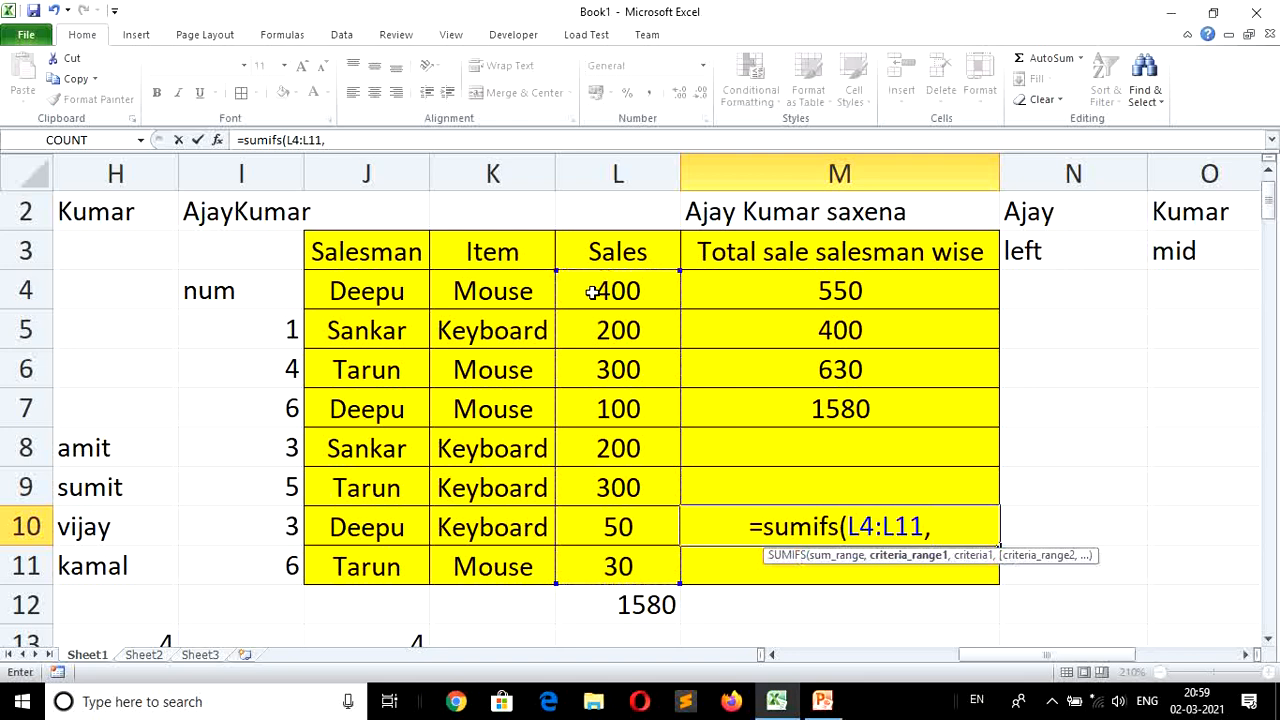
Add the Salesman cells J4:J11 as the first criteria range of the SUMIFS formula, with J4 as its criterion.
click(360, 290)
key(shift+Down)
key(shift+Down)
key(shift+Down)
key(shift+Down)
key(shift+Down)
key(shift+Down)
key(shift+Down)
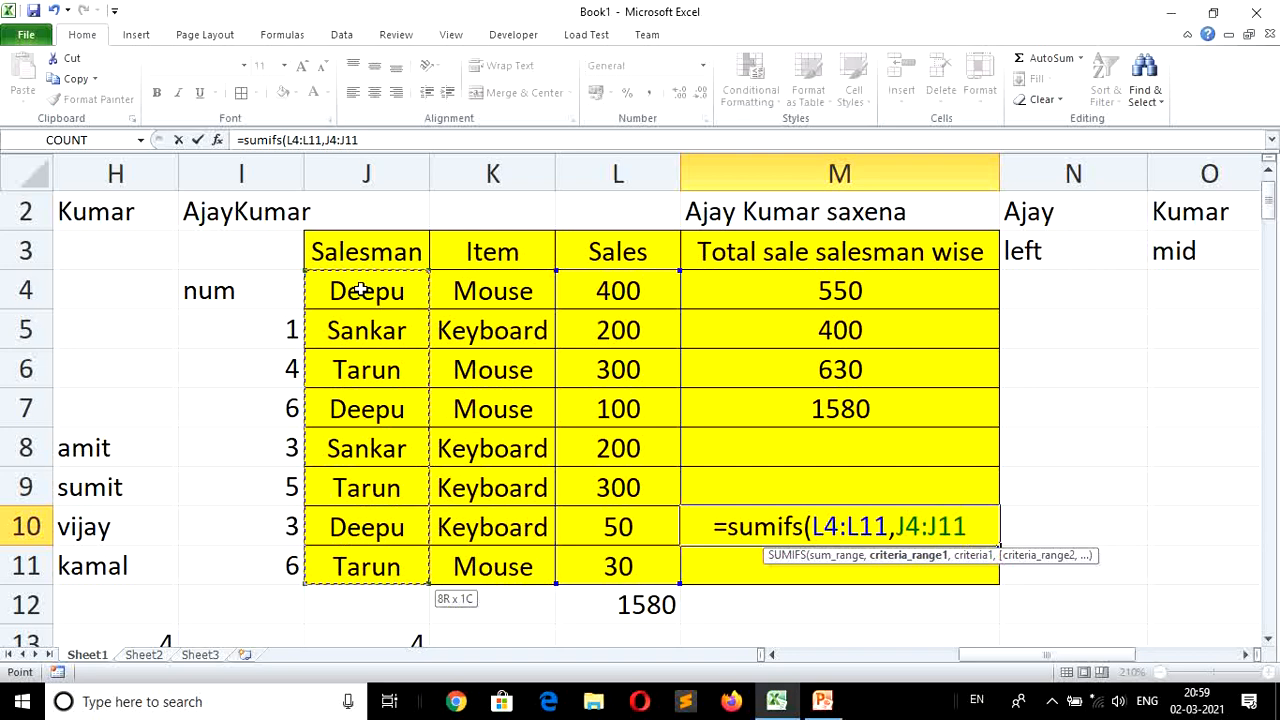
text(,)
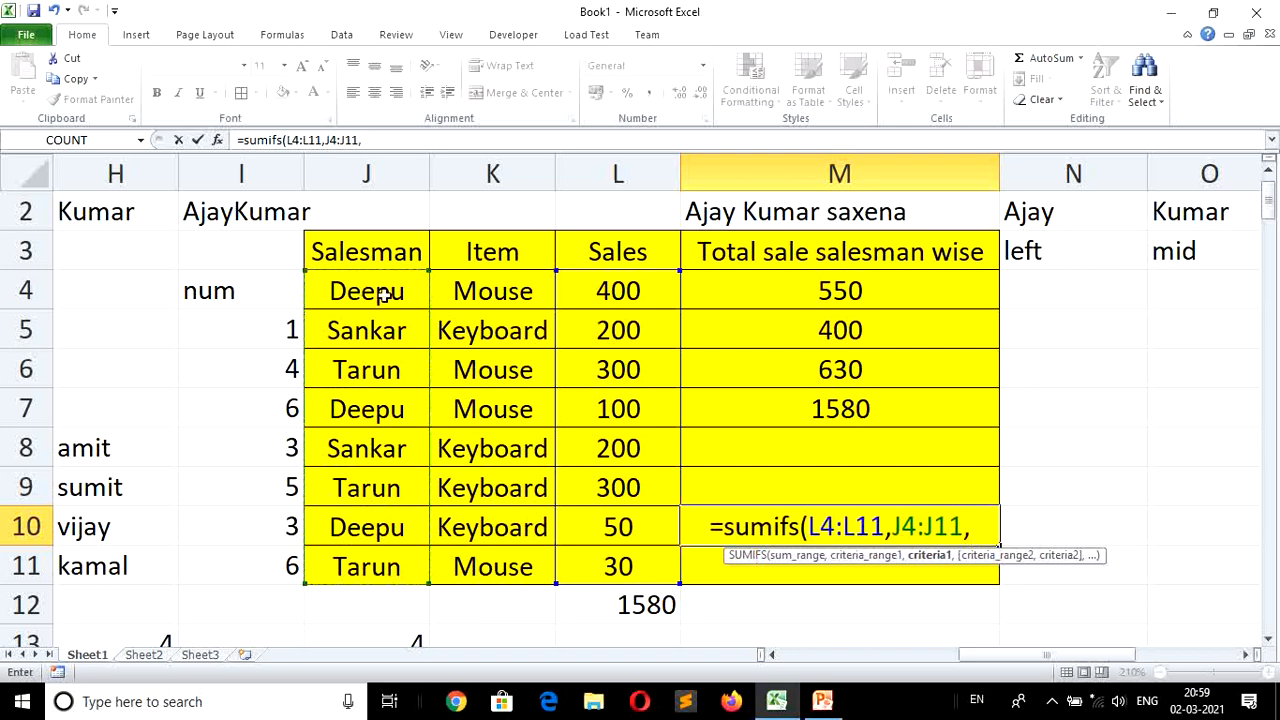
click(383, 295)
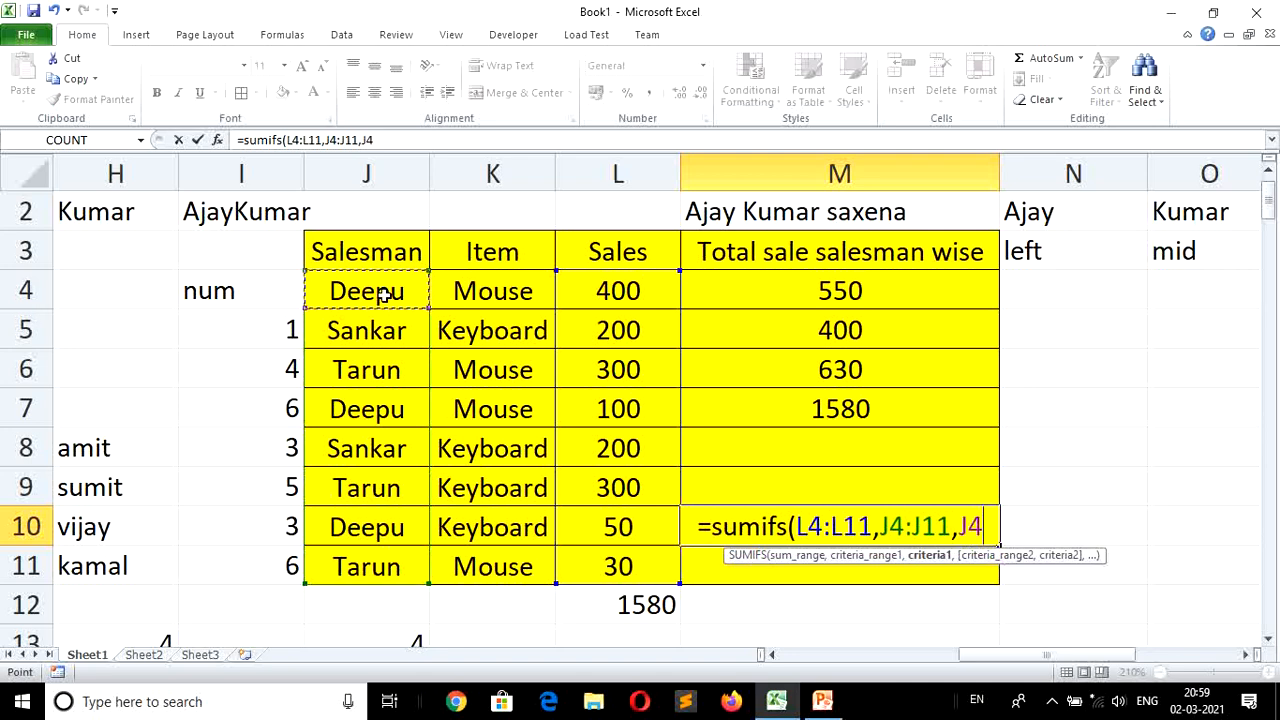
text(,)
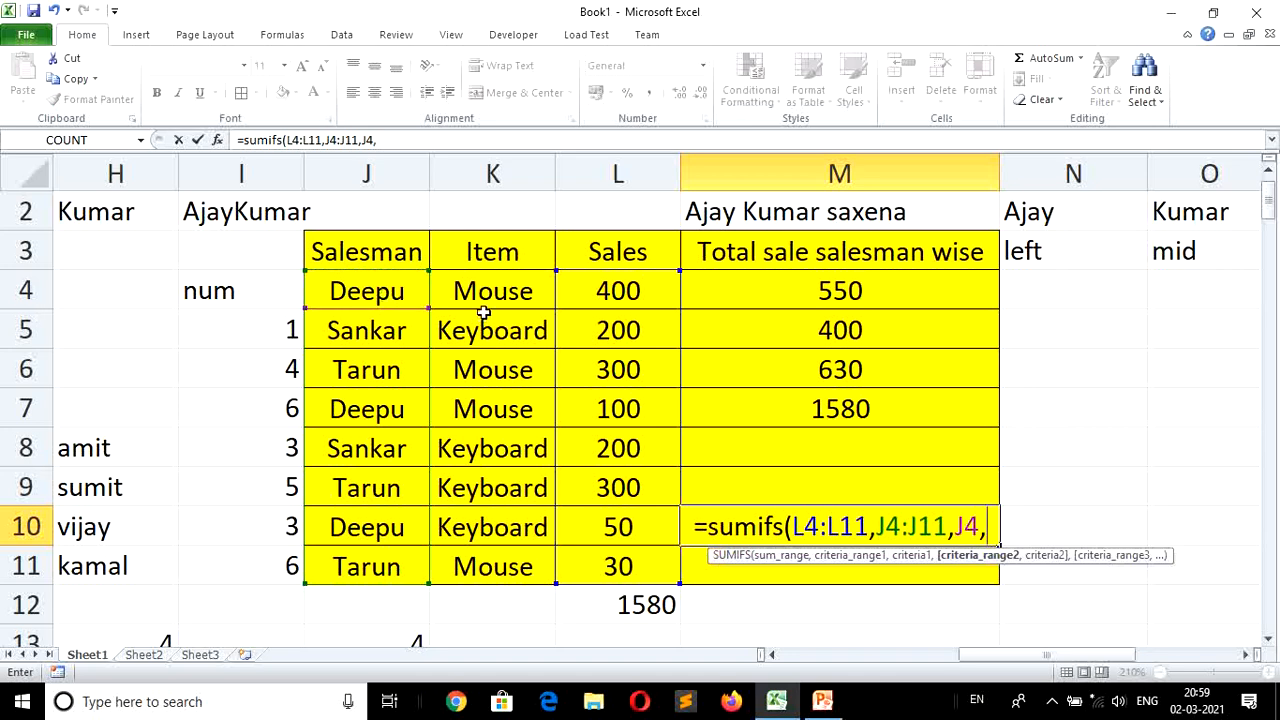
Complete the SUMIFS formula with the Item cells K4:K11 as second criteria range and K4 as its criterion.
drag(481, 291, 494, 570)
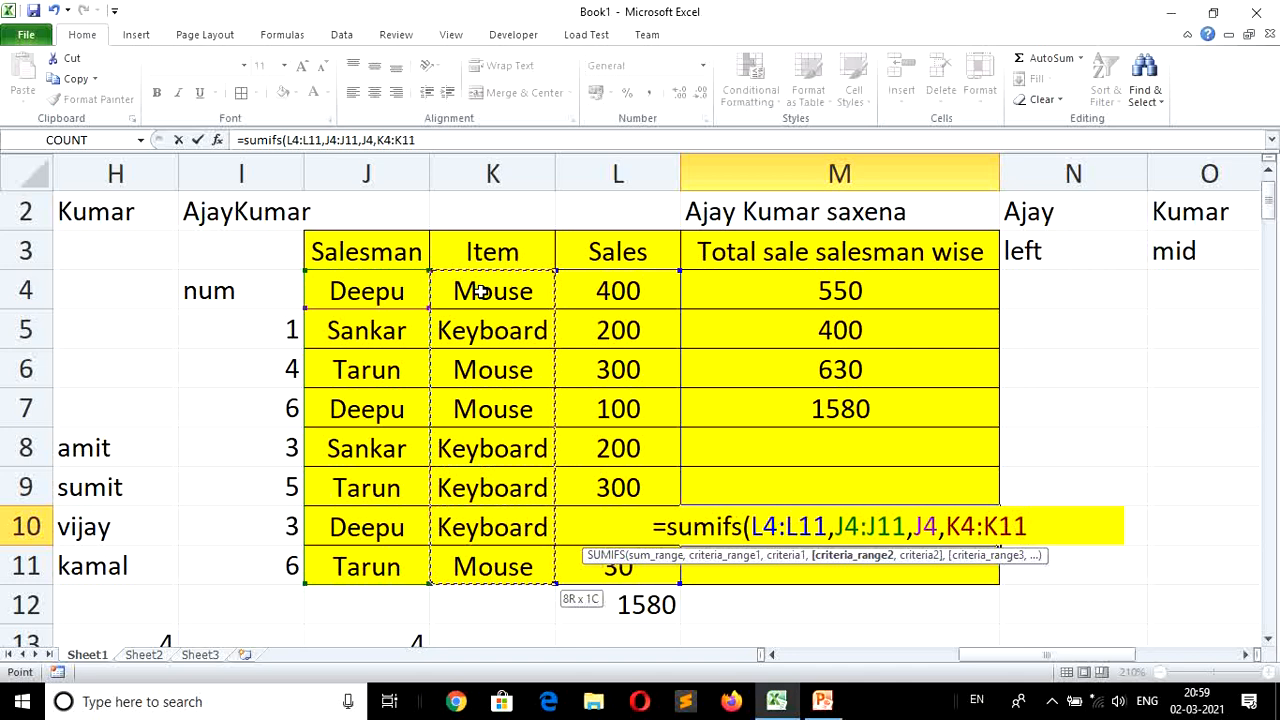
text(,)
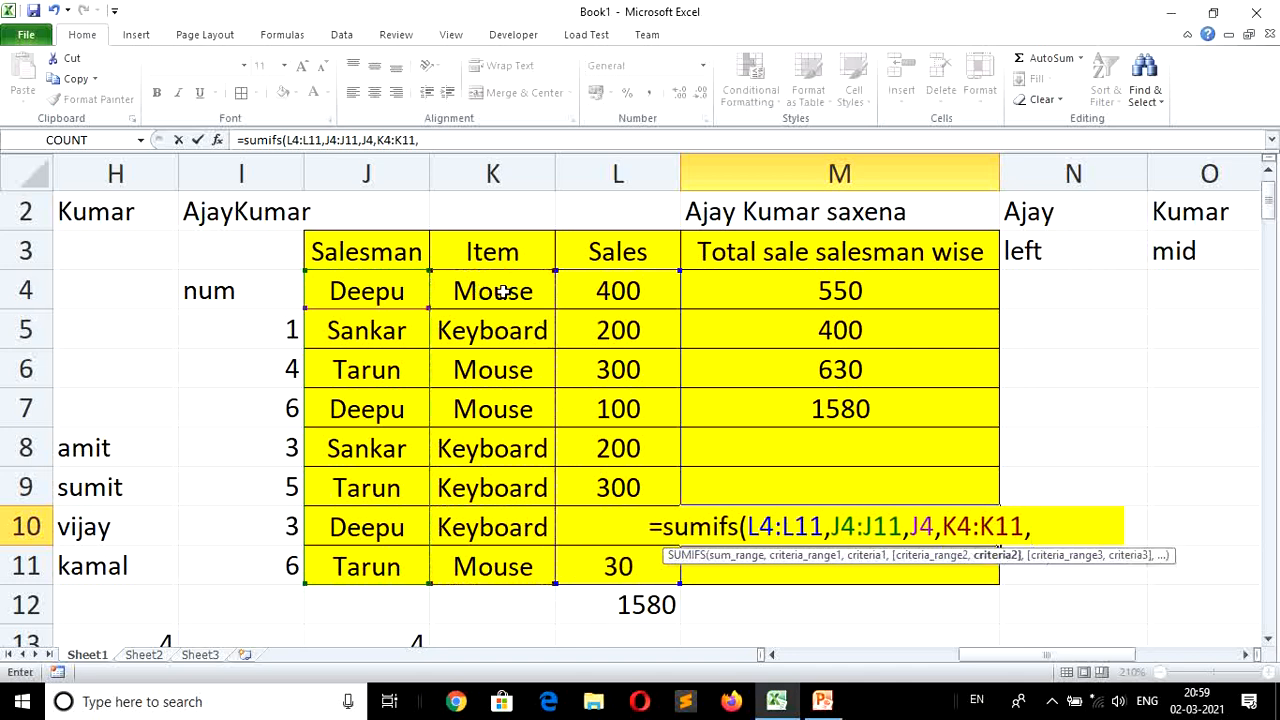
click(500, 291)
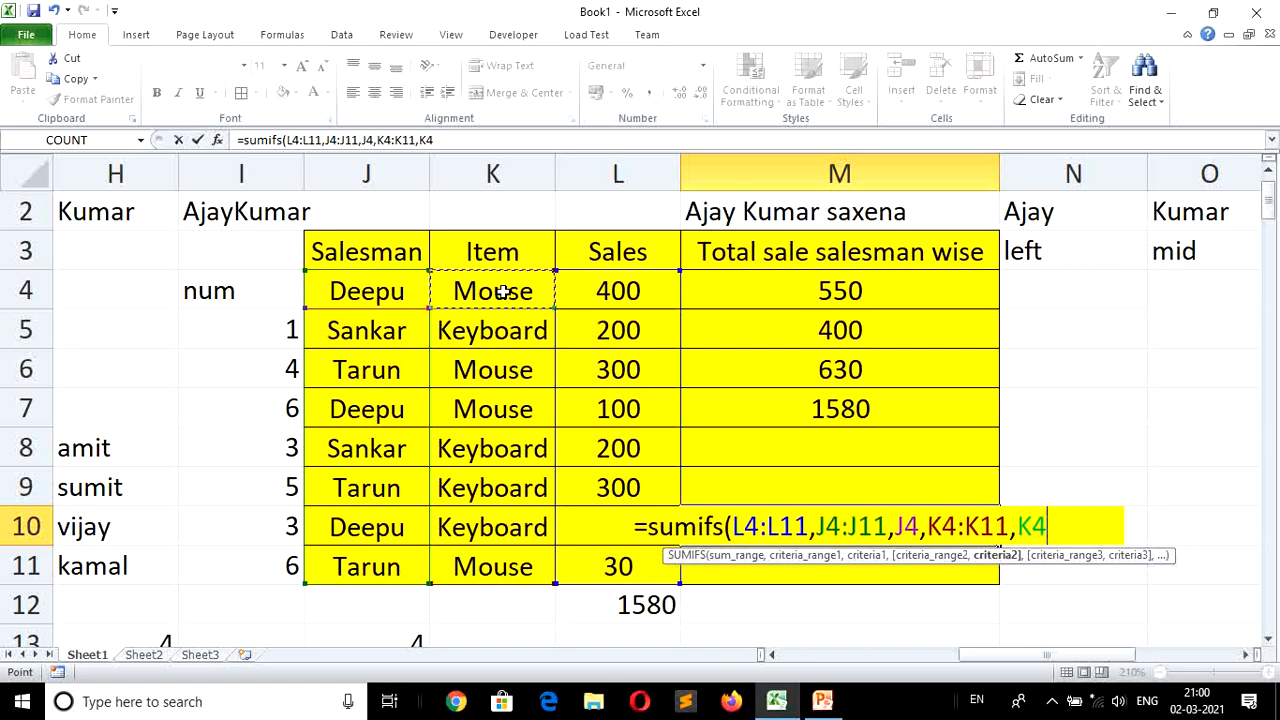
text())
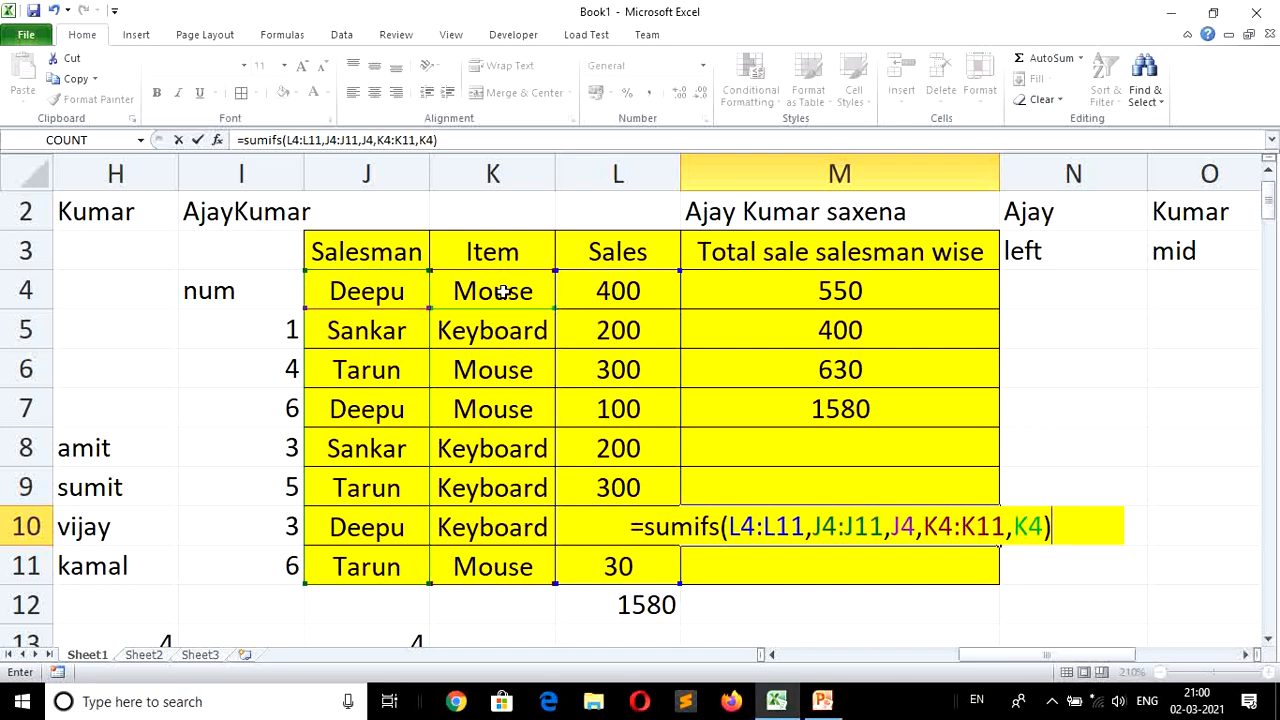
key(Return)
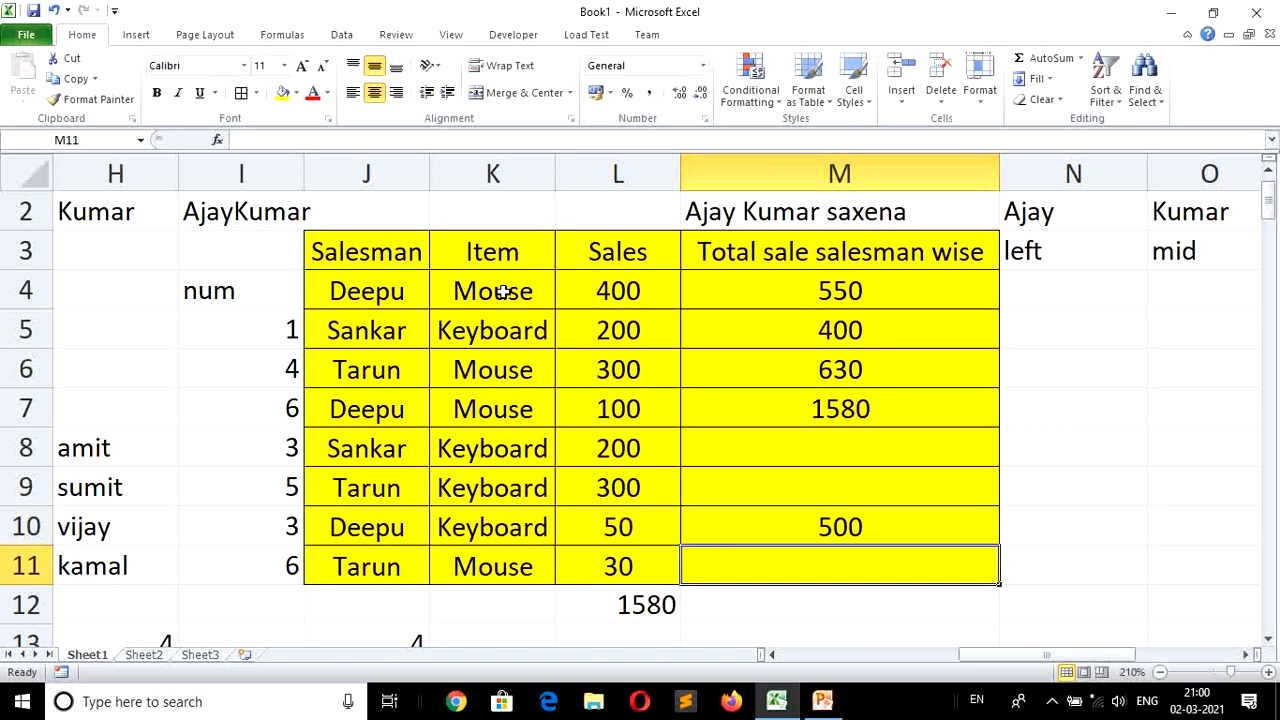
Change the Item entry in K10 to Mouse to test the SUMIFS formula.
key(Left)
key(Left)
key(Up)
key(Right)
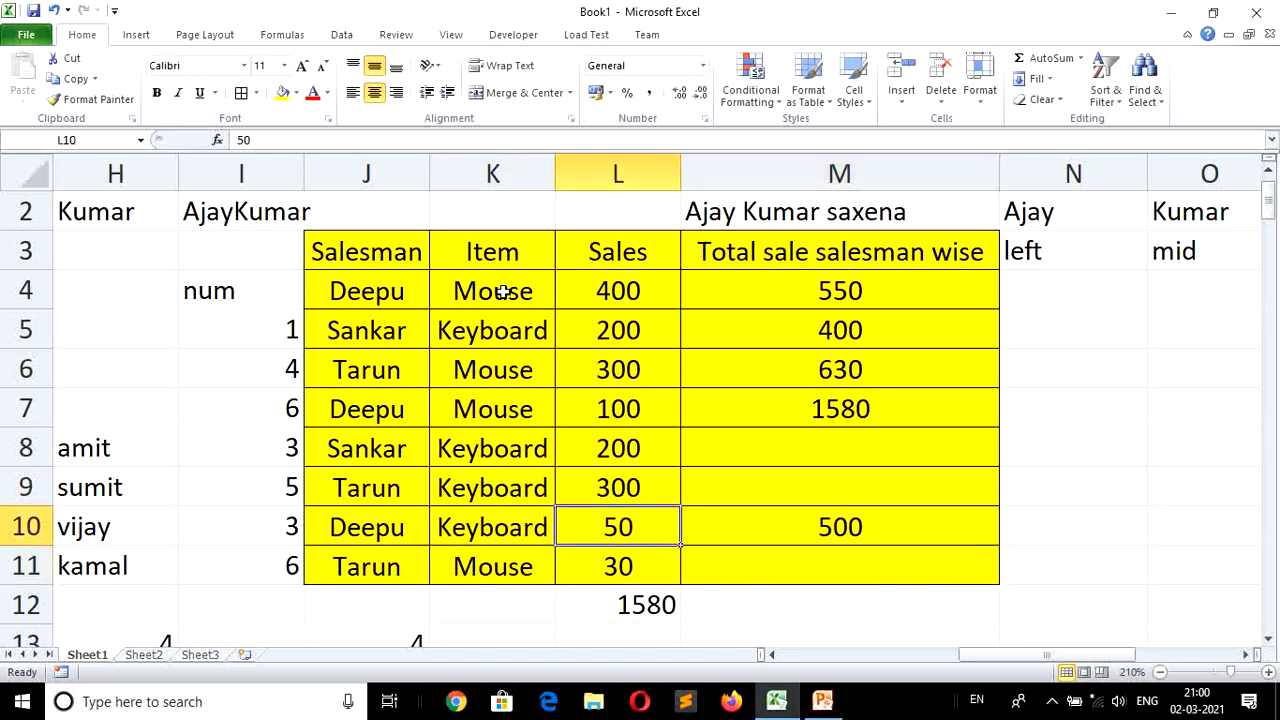
key(Left)
text(mouse)
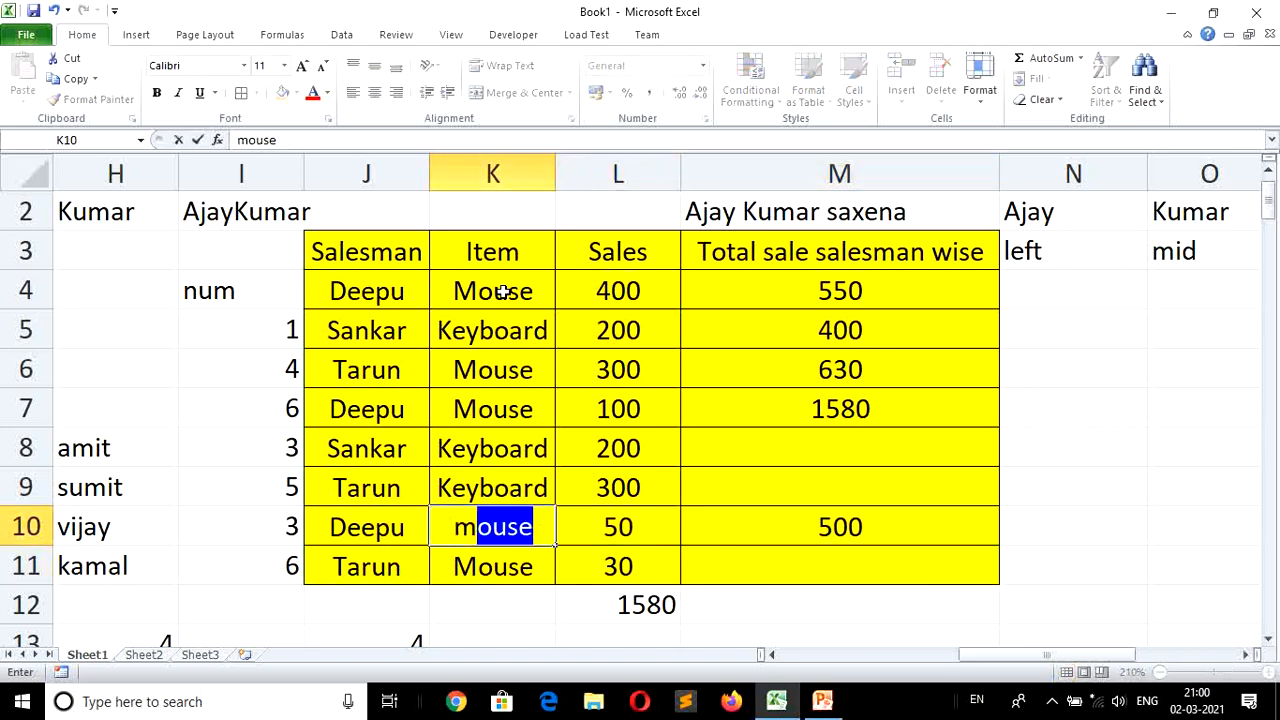
key(Return)
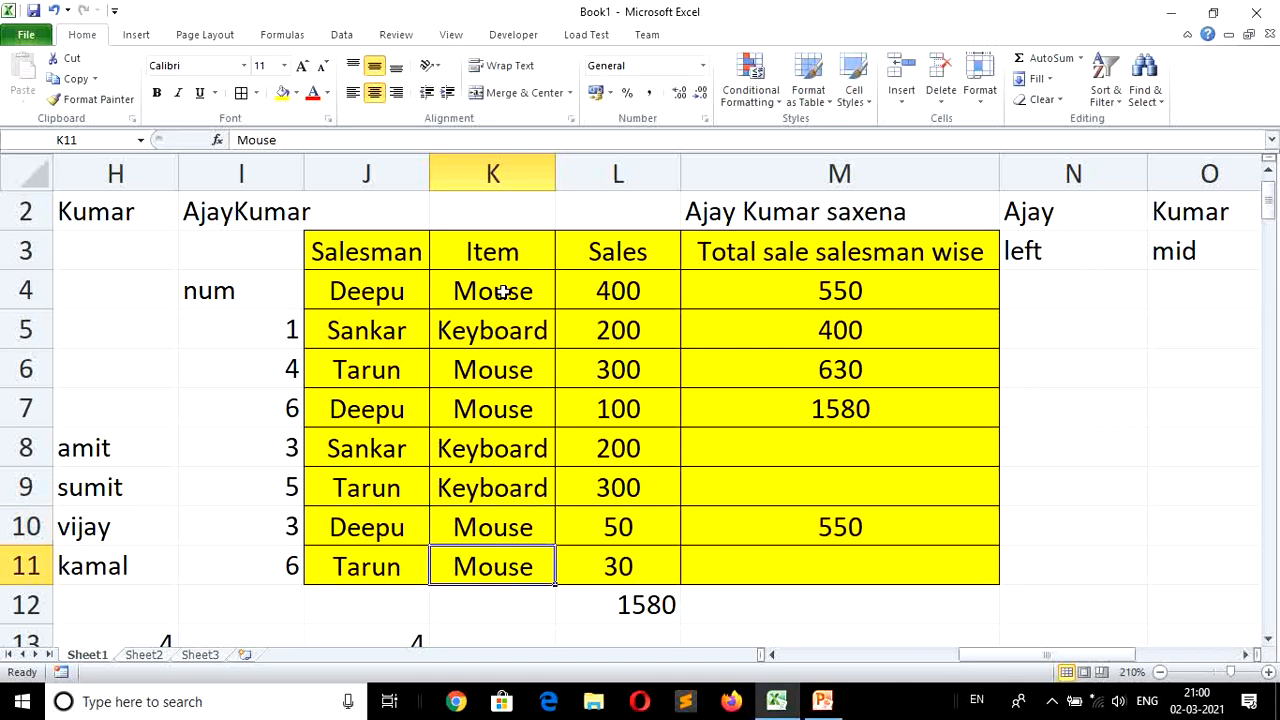
Undo the last Item change in K10 and set the Item entry in K7 to Keyboard.
key(Up)
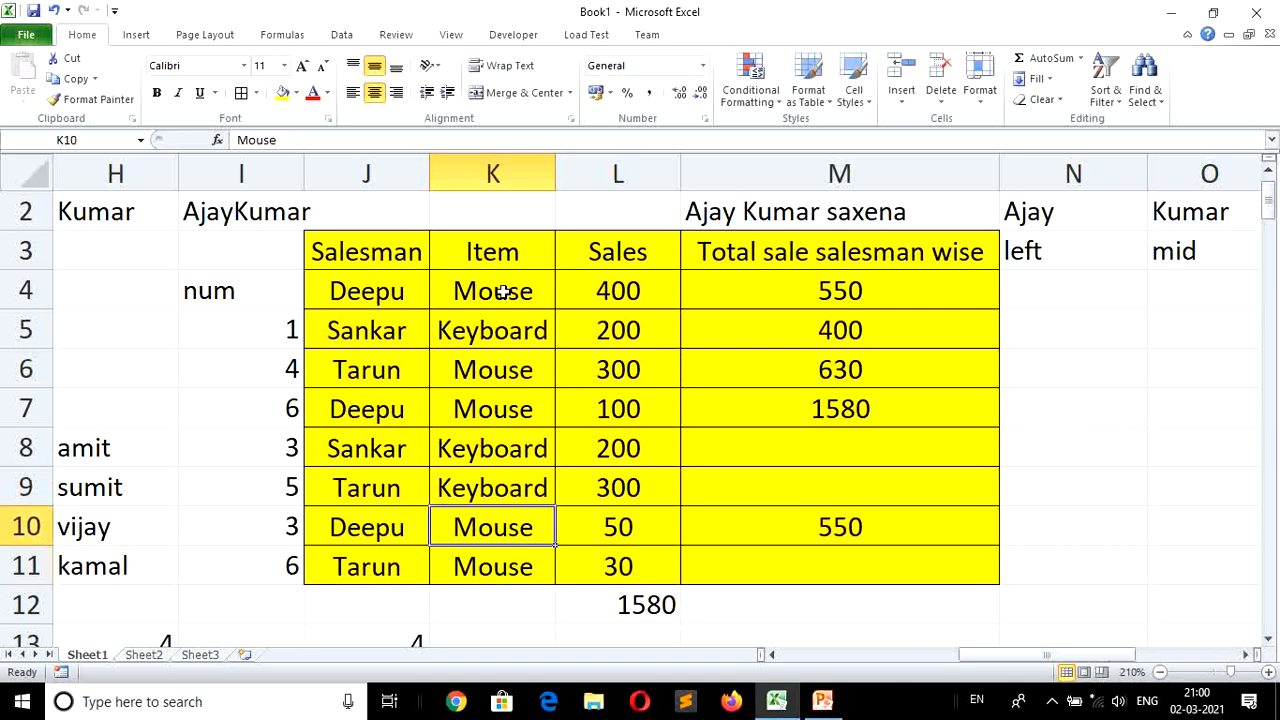
key(ctrl+z)
key(Up)
key(Up)
key(Up)
key(Up)
key(Up)
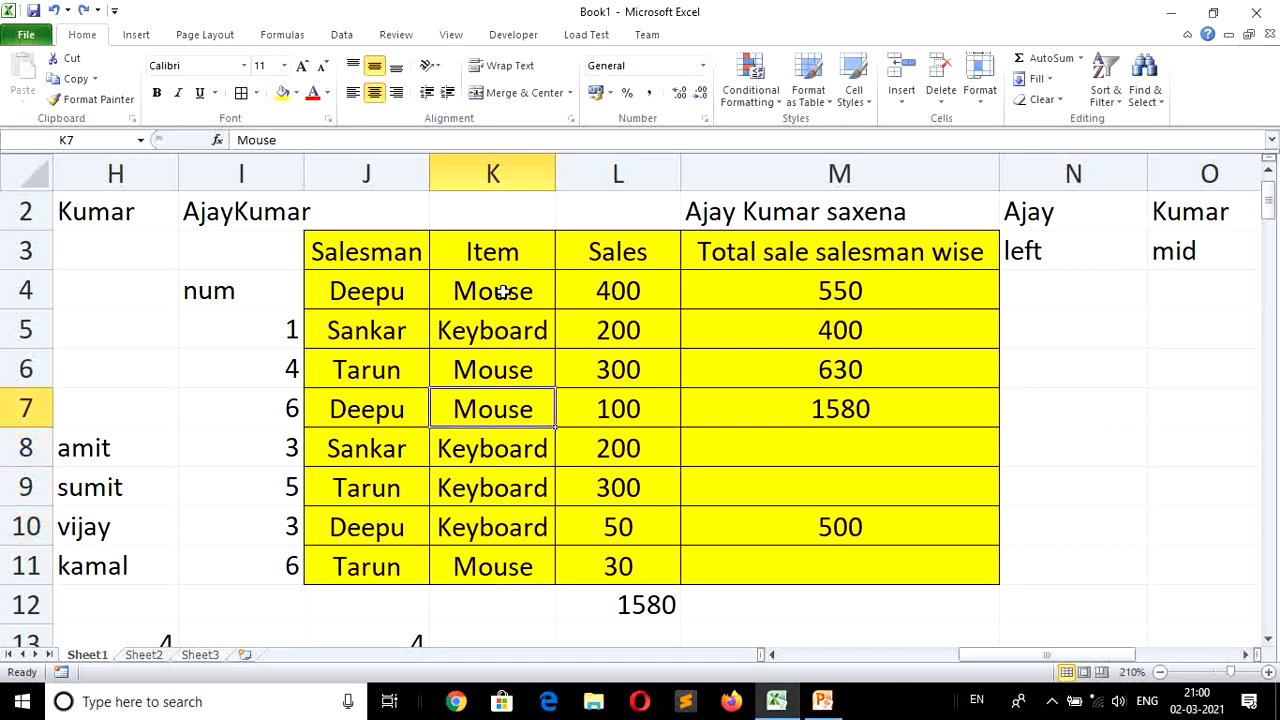
key(Down)
key(Down)
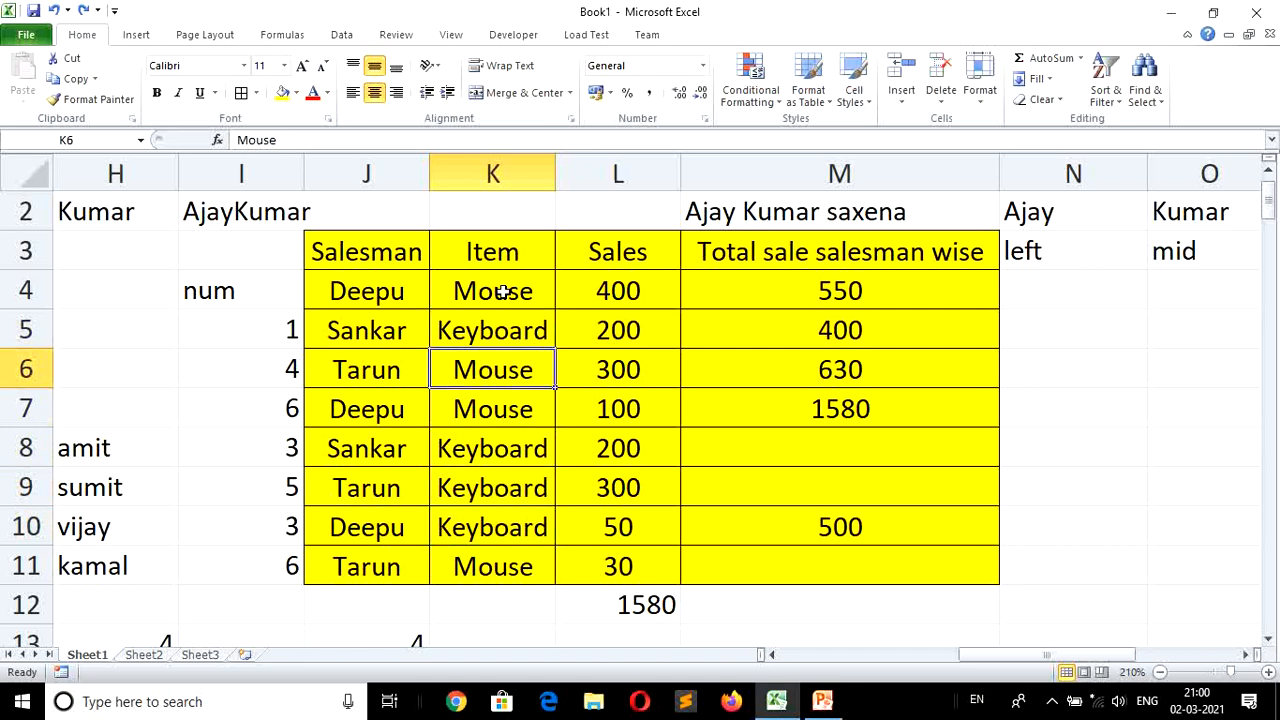
text(k)
key(Return)
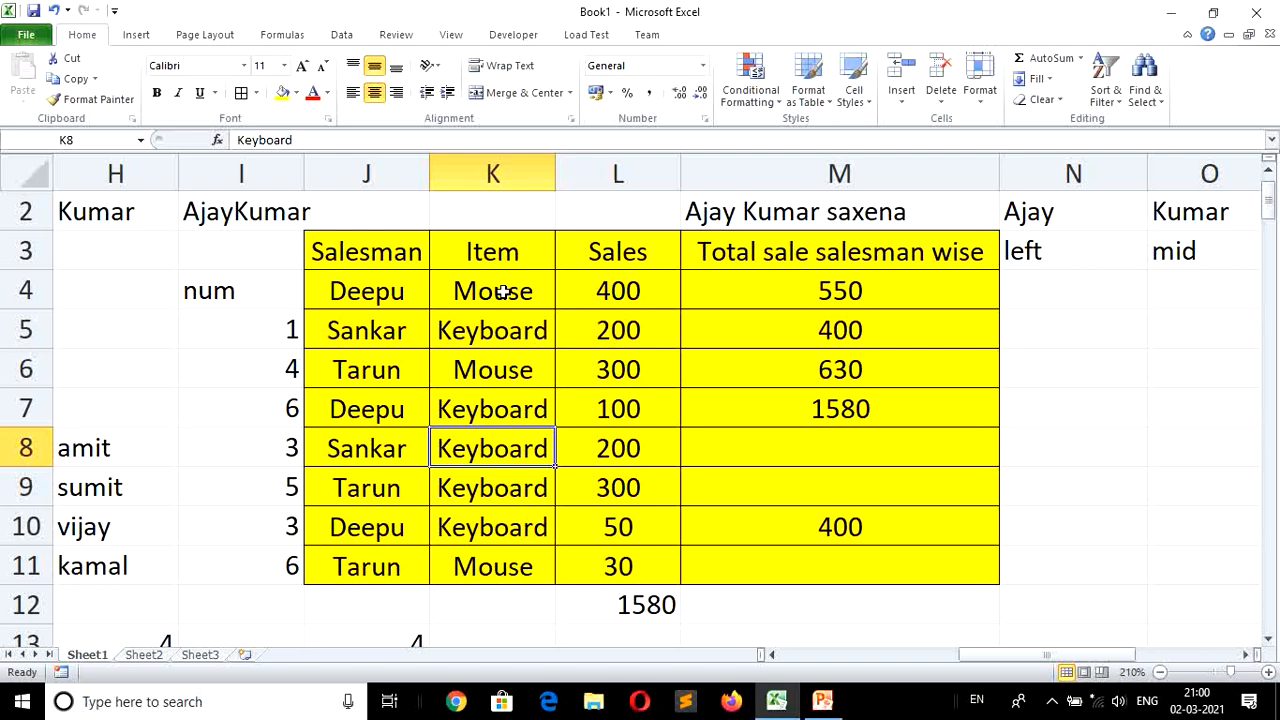
Go through the function list in columns A to C down to the TEXT function's syntax and the entries below it.
key(Down)
key(Down)
key(Down)
key(Down)
key(Down)
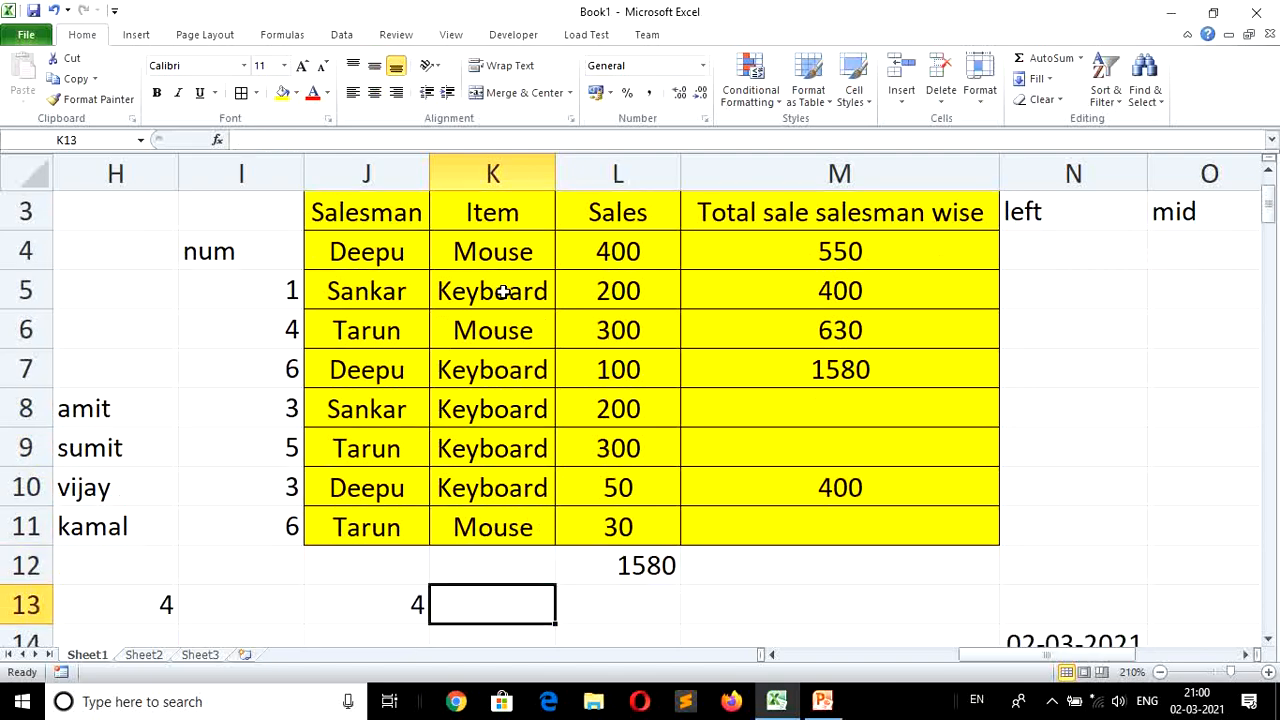
key(Left)
key(Left)
key(Left)
key(Left)
key(Left)
key(Left)
key(Left)
key(Left)
key(Left)
key(Left)
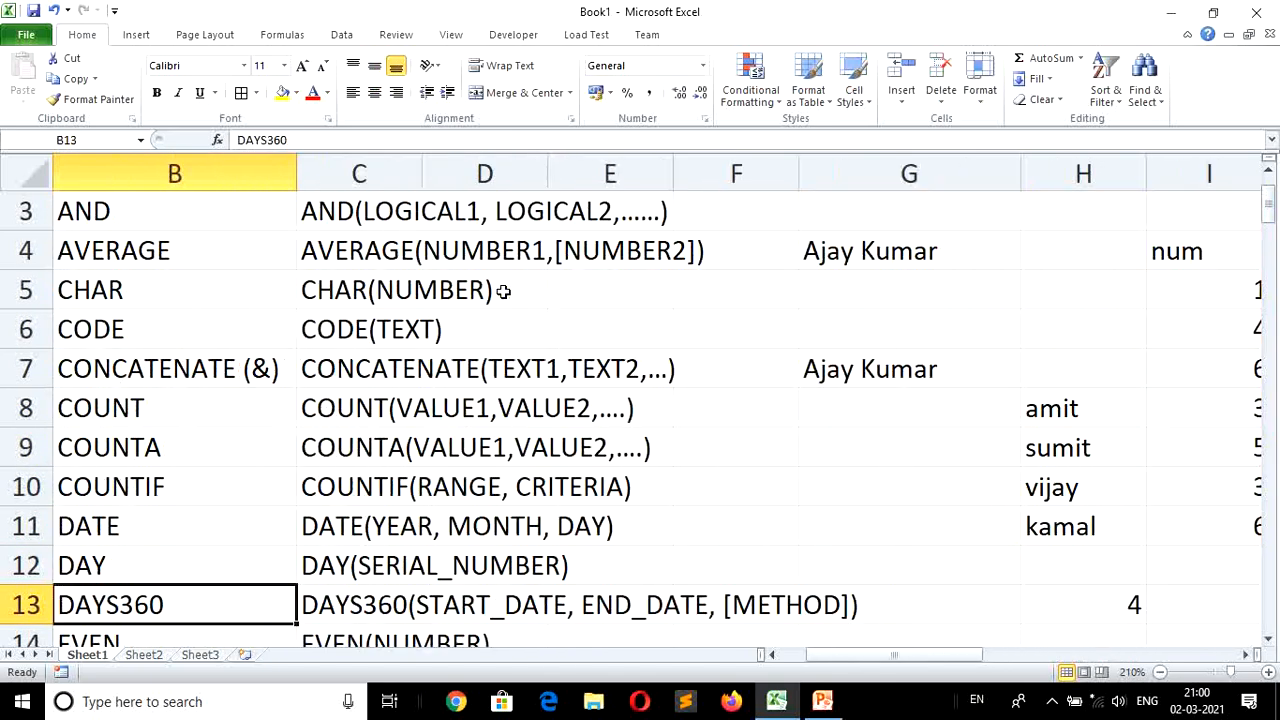
key(Down)
key(Down)
key(Down)
key(Down)
key(Down)
key(Down)
key(Down)
key(Down)
key(Down)
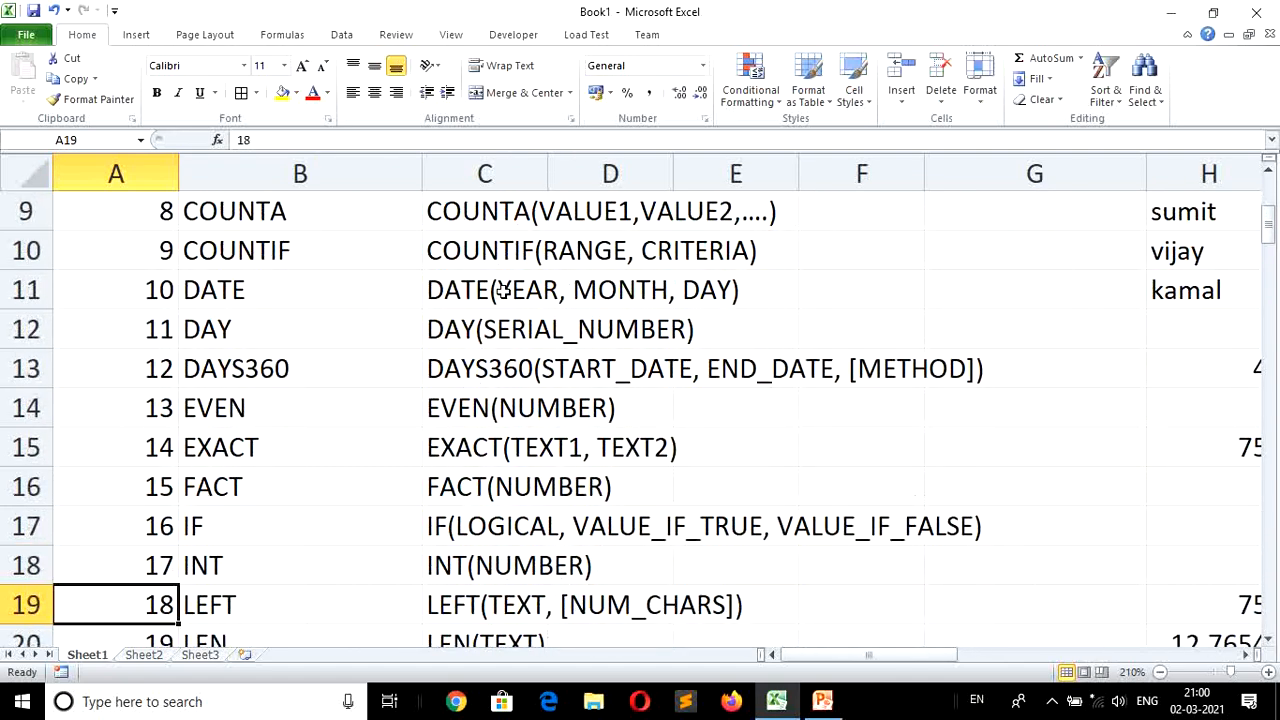
key(Down)
key(Down)
key(Down)
key(Down)
key(Down)
key(Down)
key(Down)
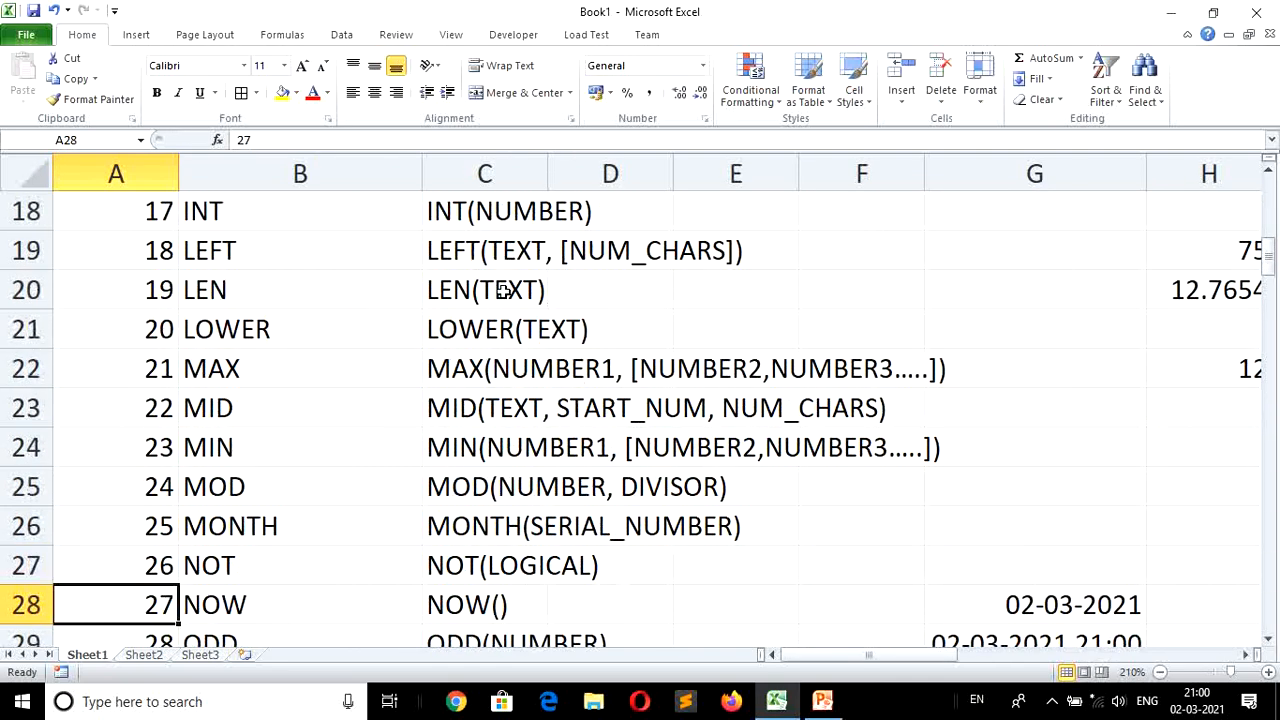
key(Down)
key(Down)
key(Down)
key(Down)
key(Down)
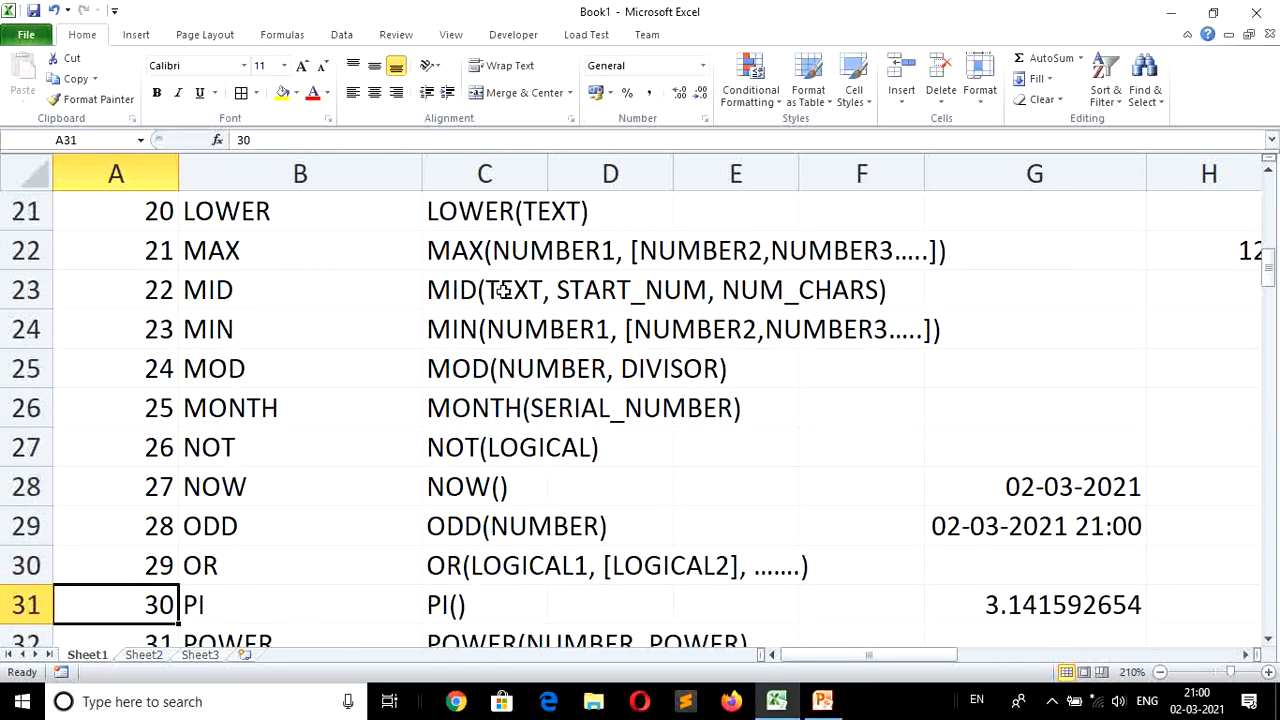
key(Down)
key(Down)
key(Down)
key(Down)
key(Down)
key(Down)
key(Down)
key(Down)
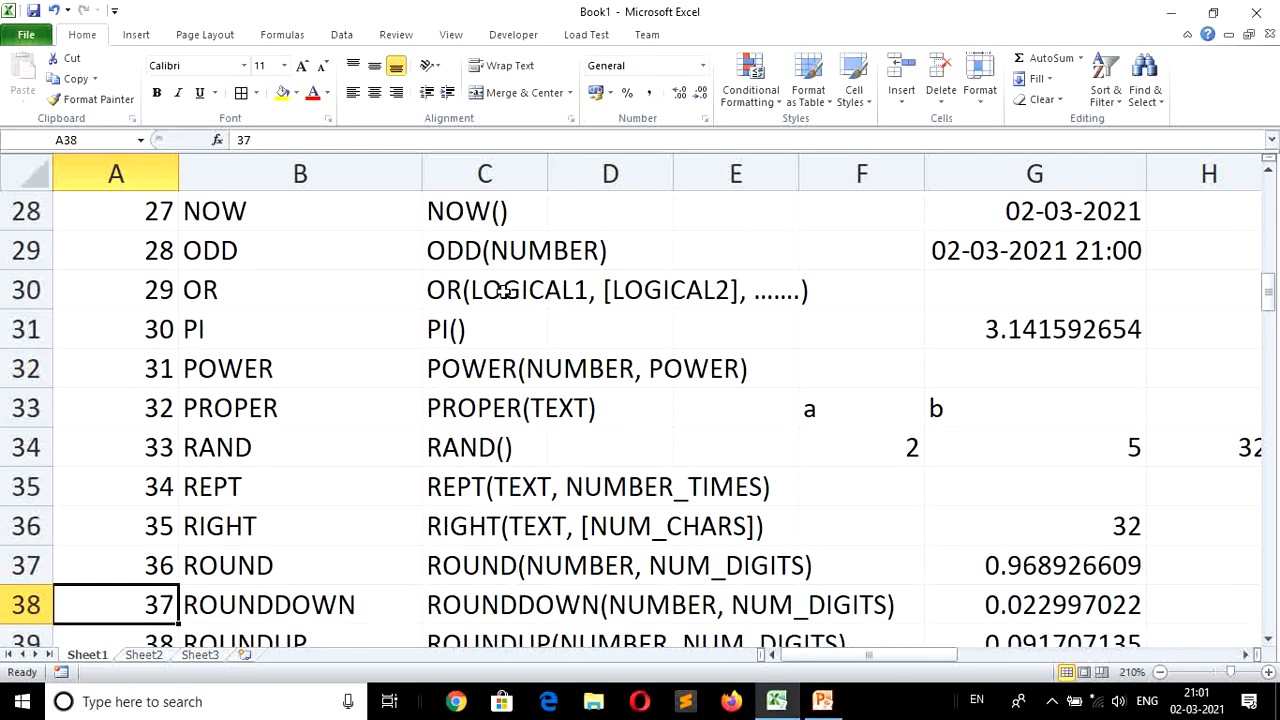
key(Down)
key(Down)
key(Down)
key(Down)
key(Down)
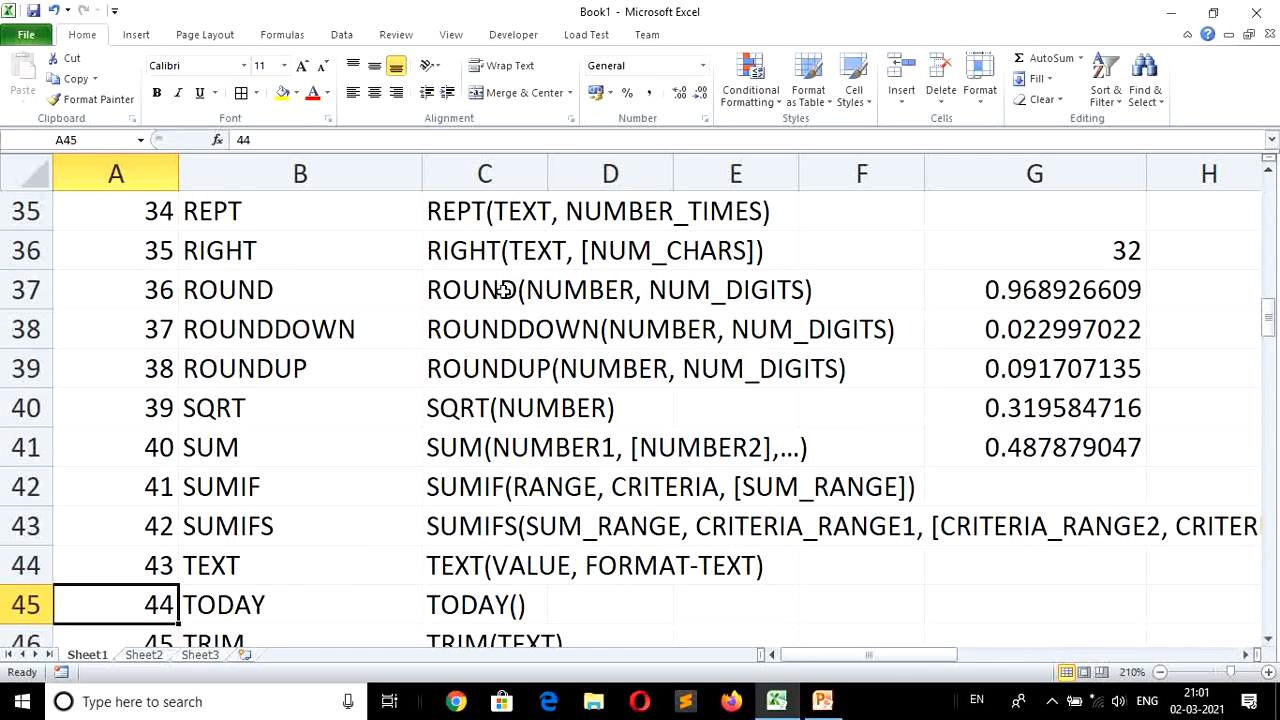
key(Right)
key(Right)
key(Right)
key(Right)
key(Right)
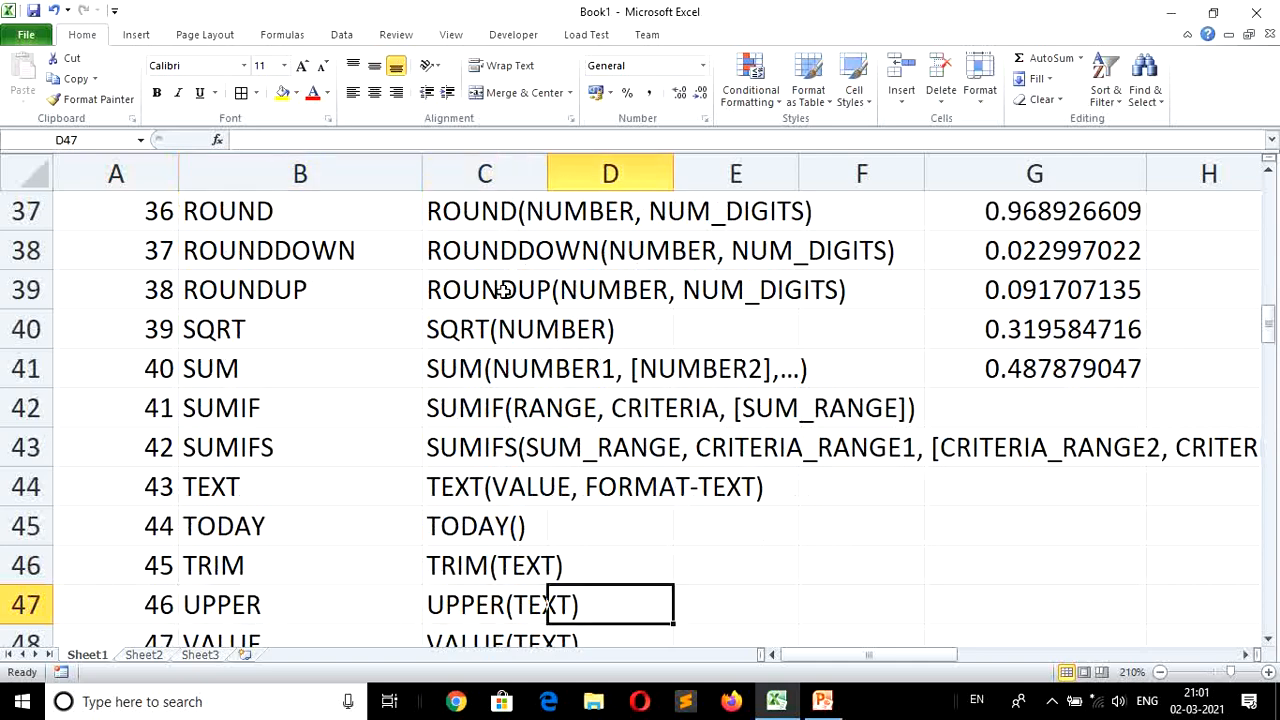
key(Down)
key(Down)
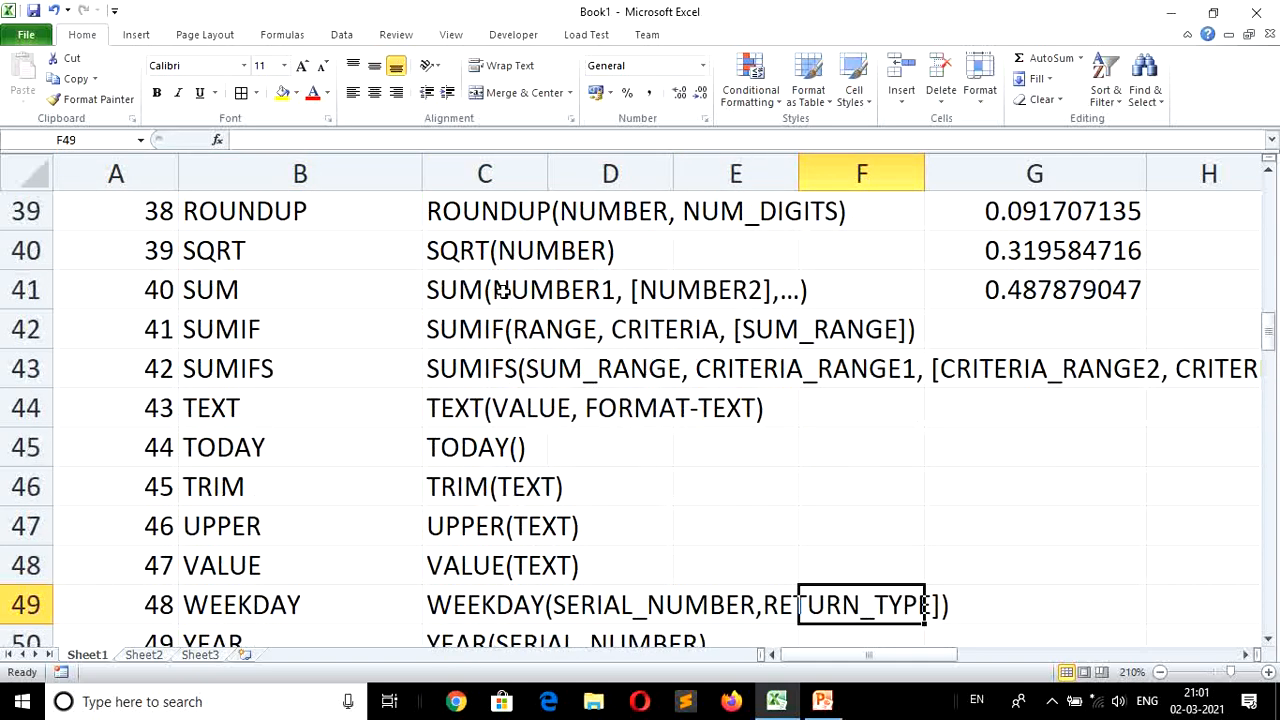
Enter the sample number 12.3567 in cell F46.
key(Up)
key(Up)
key(Up)
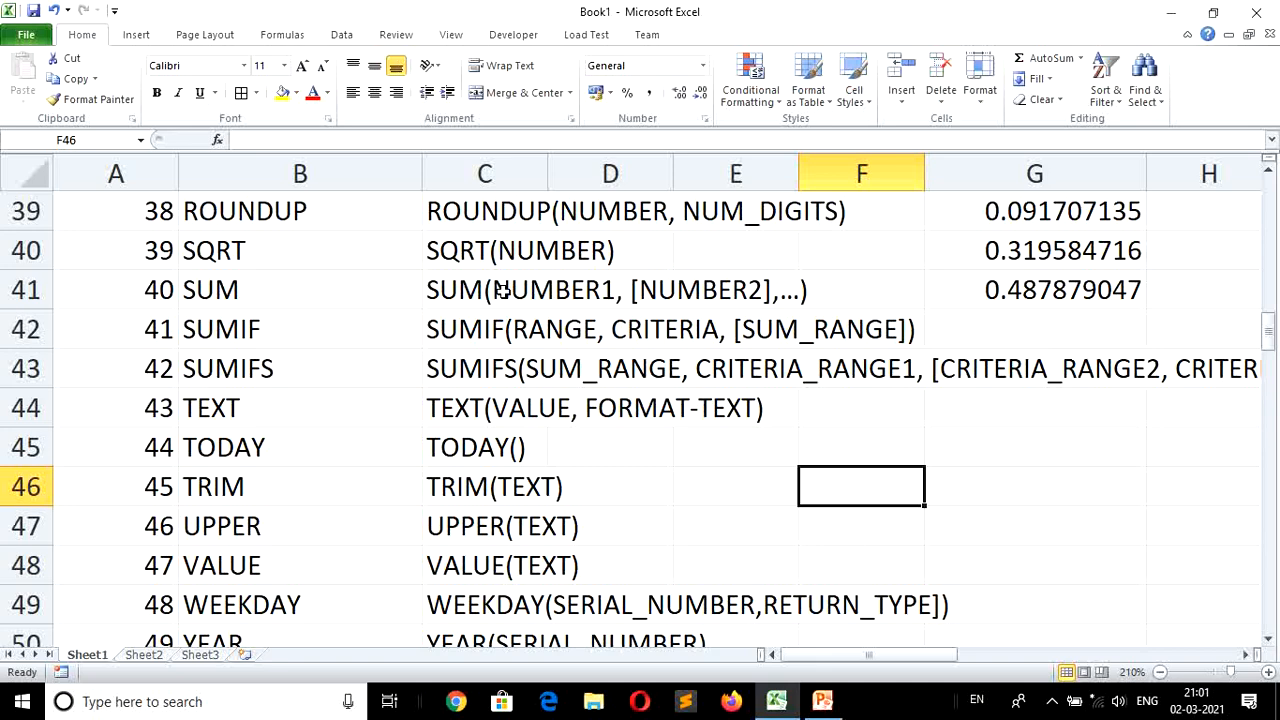
text(1)
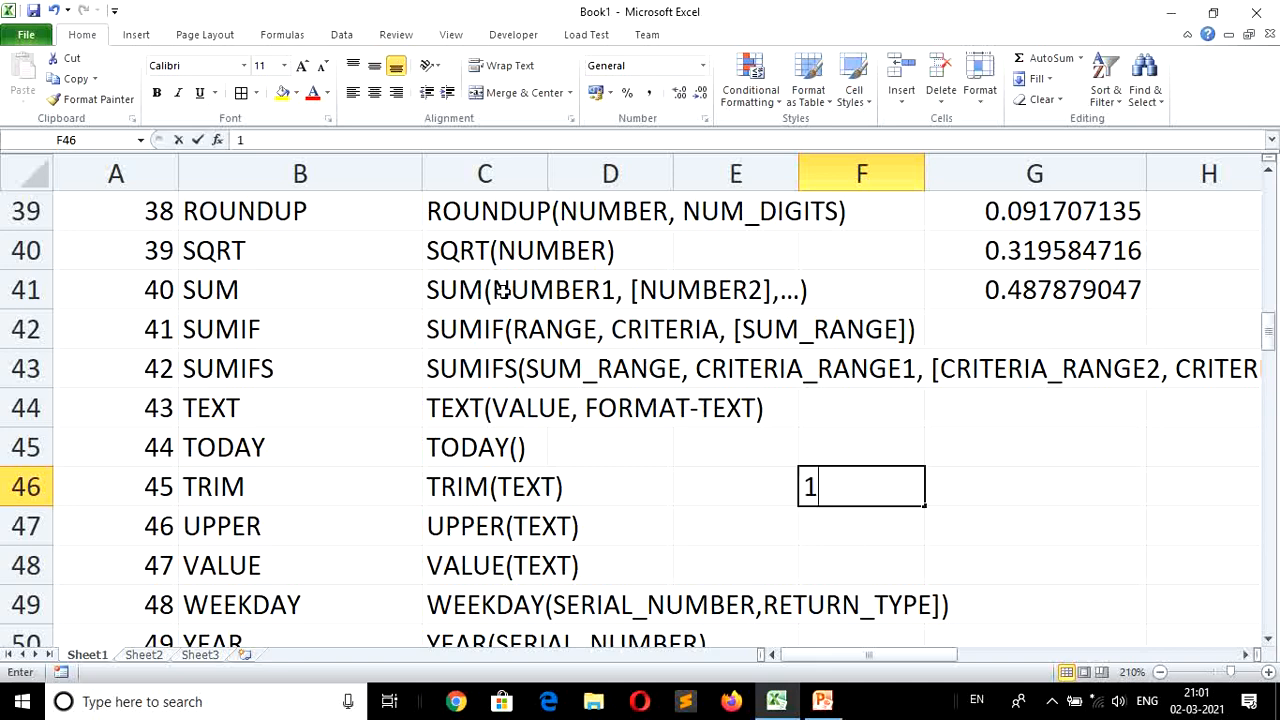
text(2.)
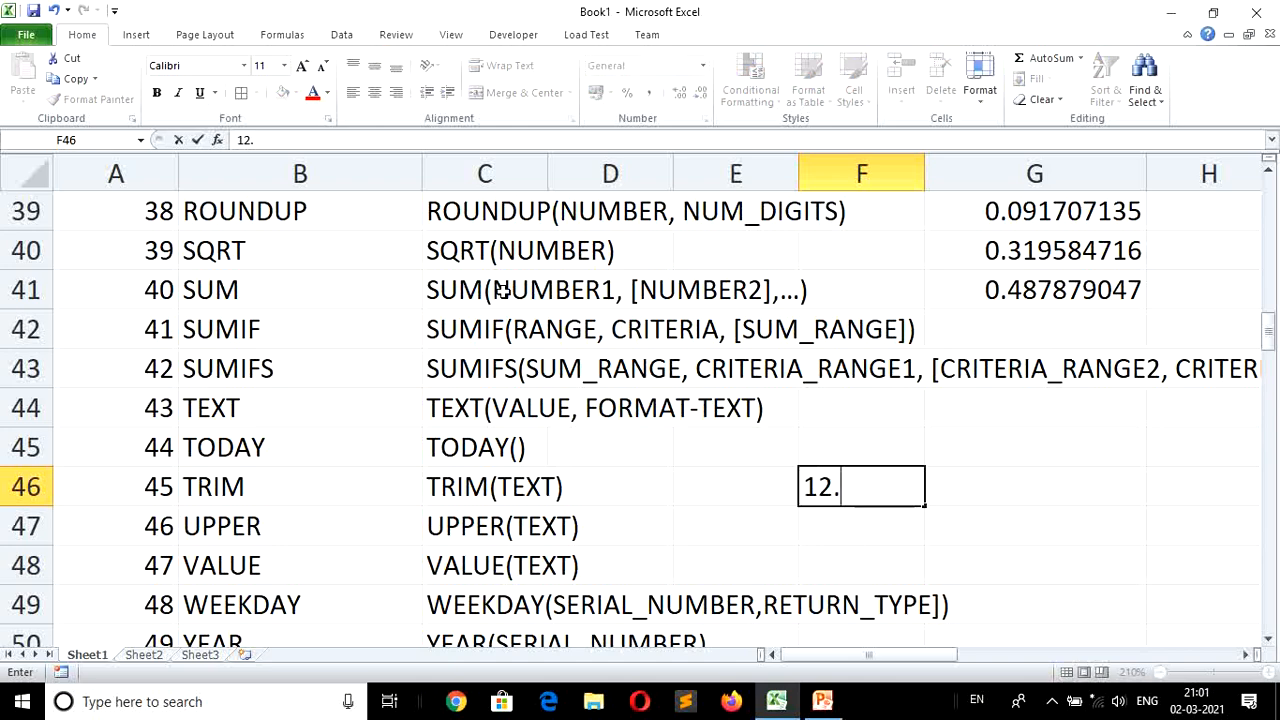
text(3567)
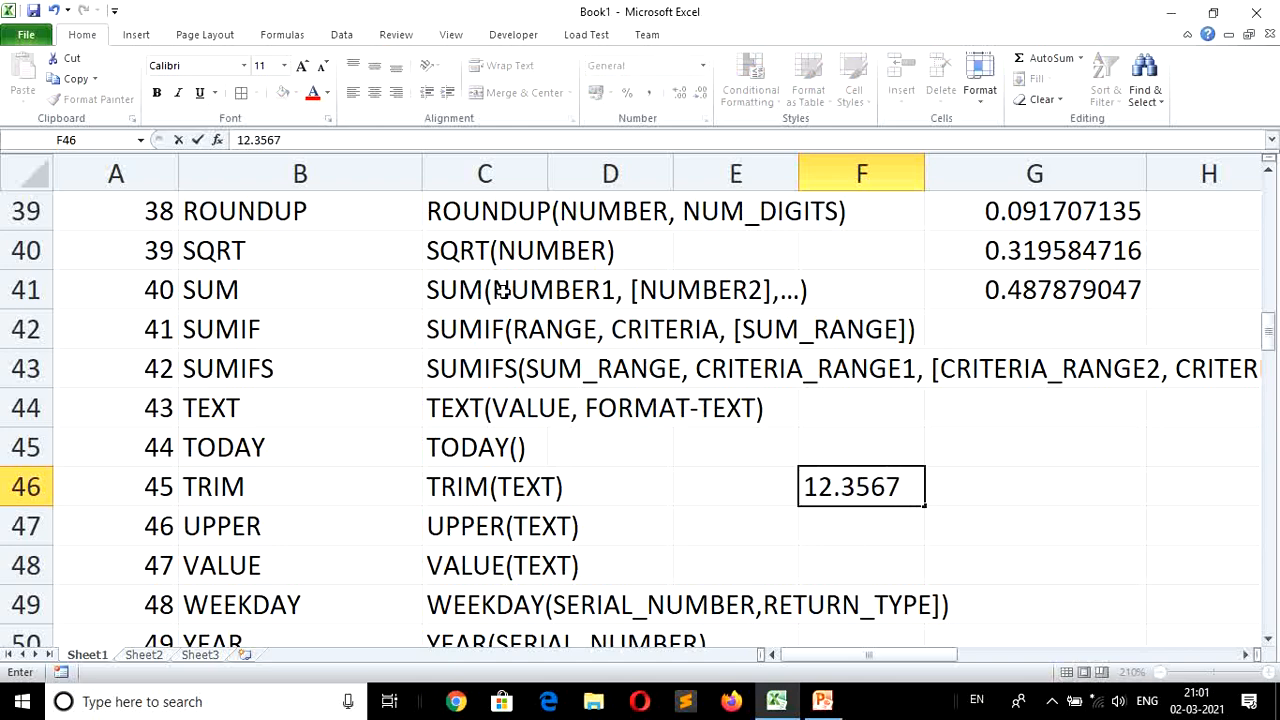
key(Return)
key(Right)
key(Up)
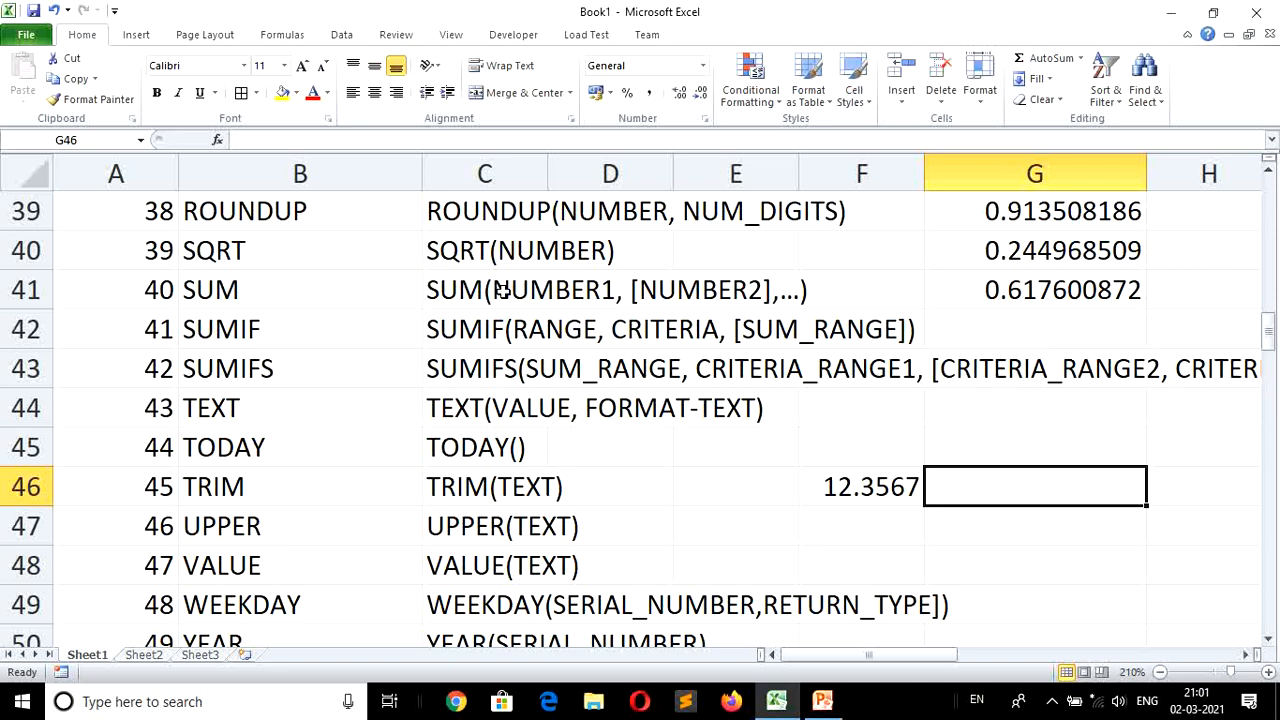
text(=)
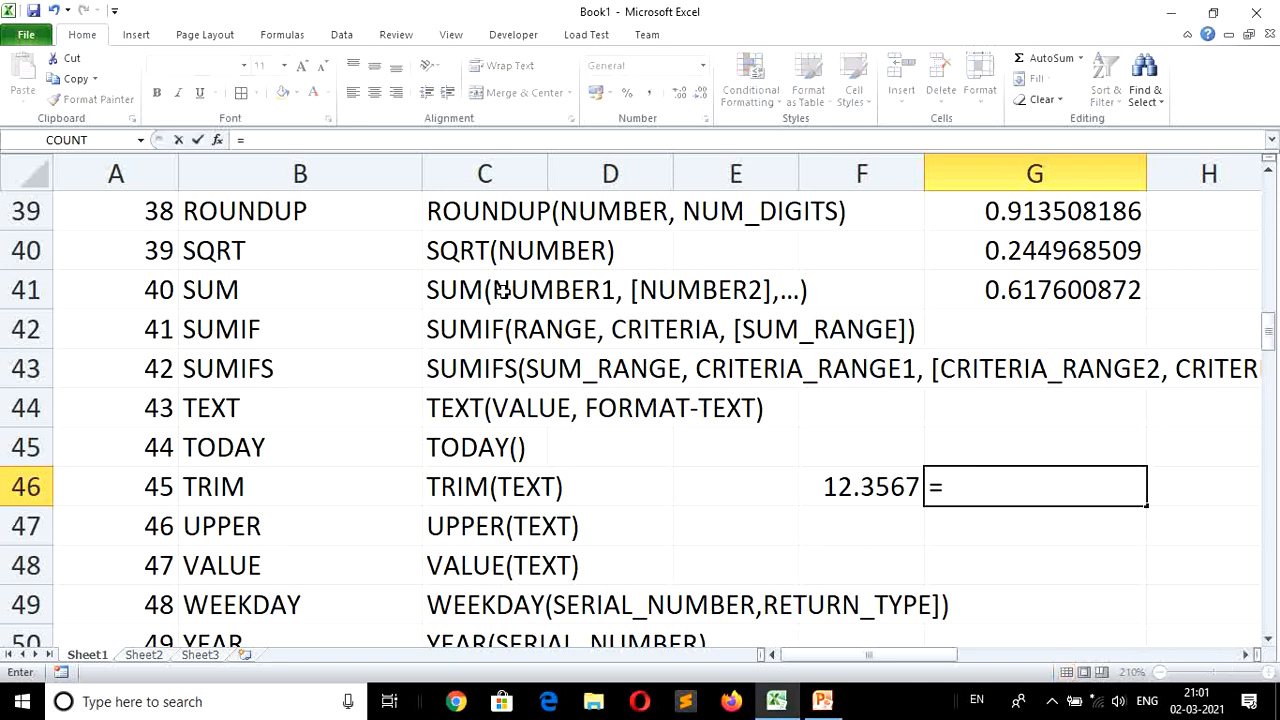
text(tex)
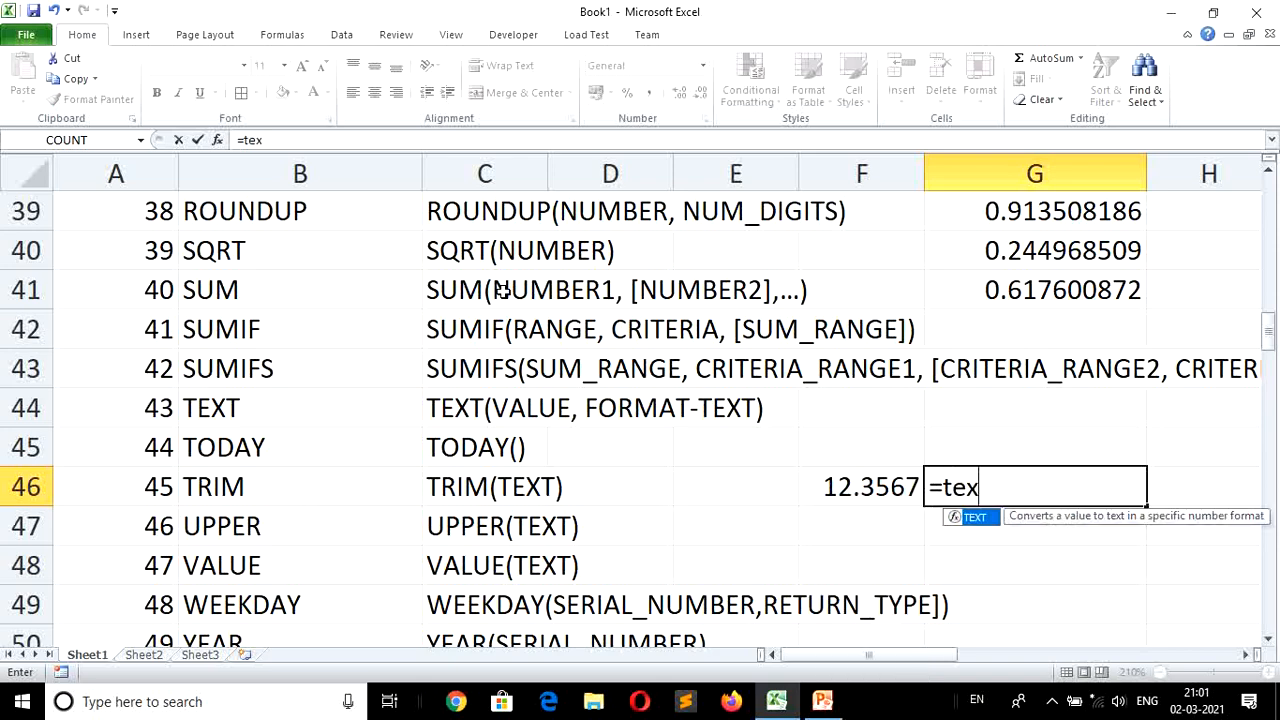
text(t()
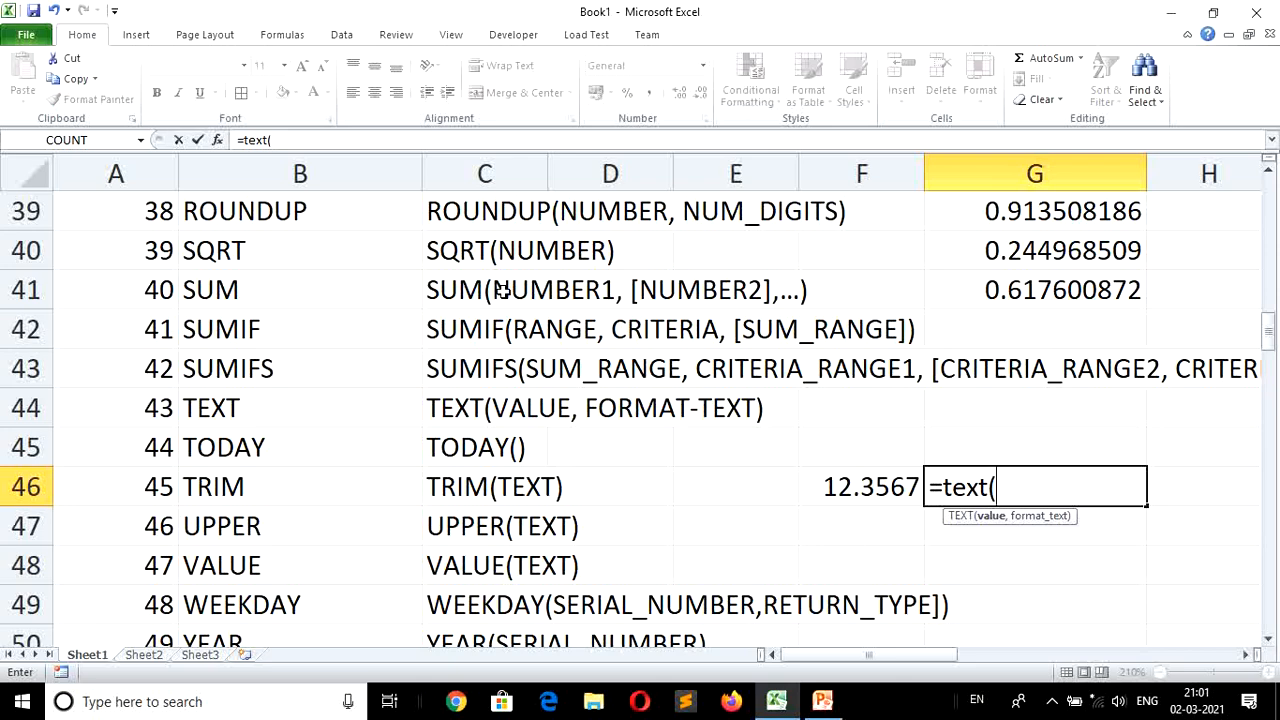
key(BackSpace)
key(BackSpace)
key(BackSpace)
key(BackSpace)
key(BackSpace)
key(BackSpace)
key(Up)
key(Up)
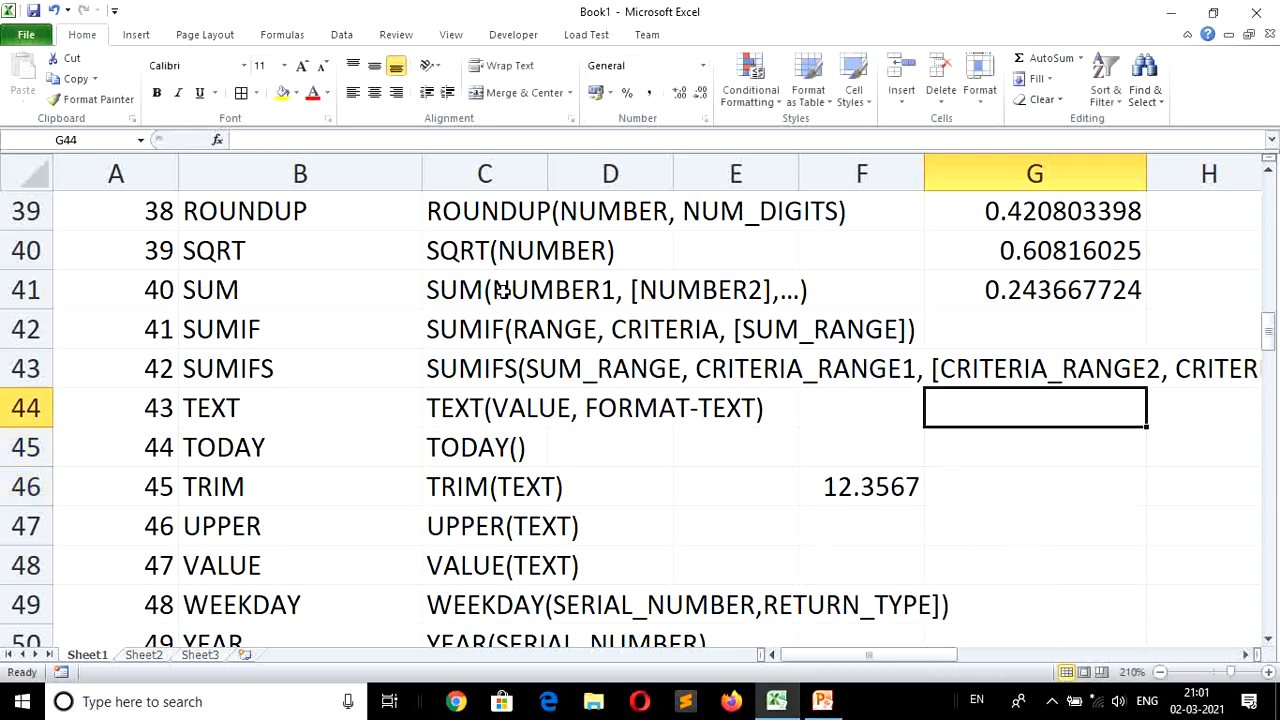
Enter the text hello in G45 and the number 89 in F48 to compare text and number alignment.
key(Down)
text(hello)
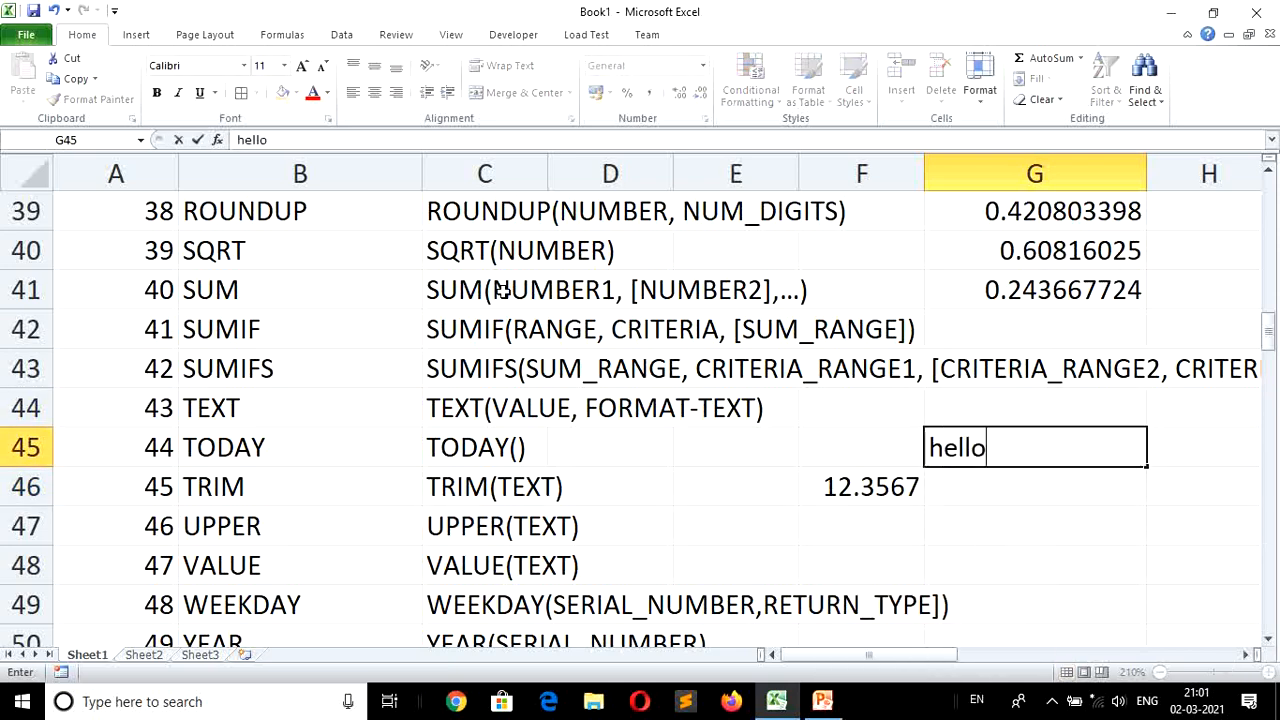
key(Return)
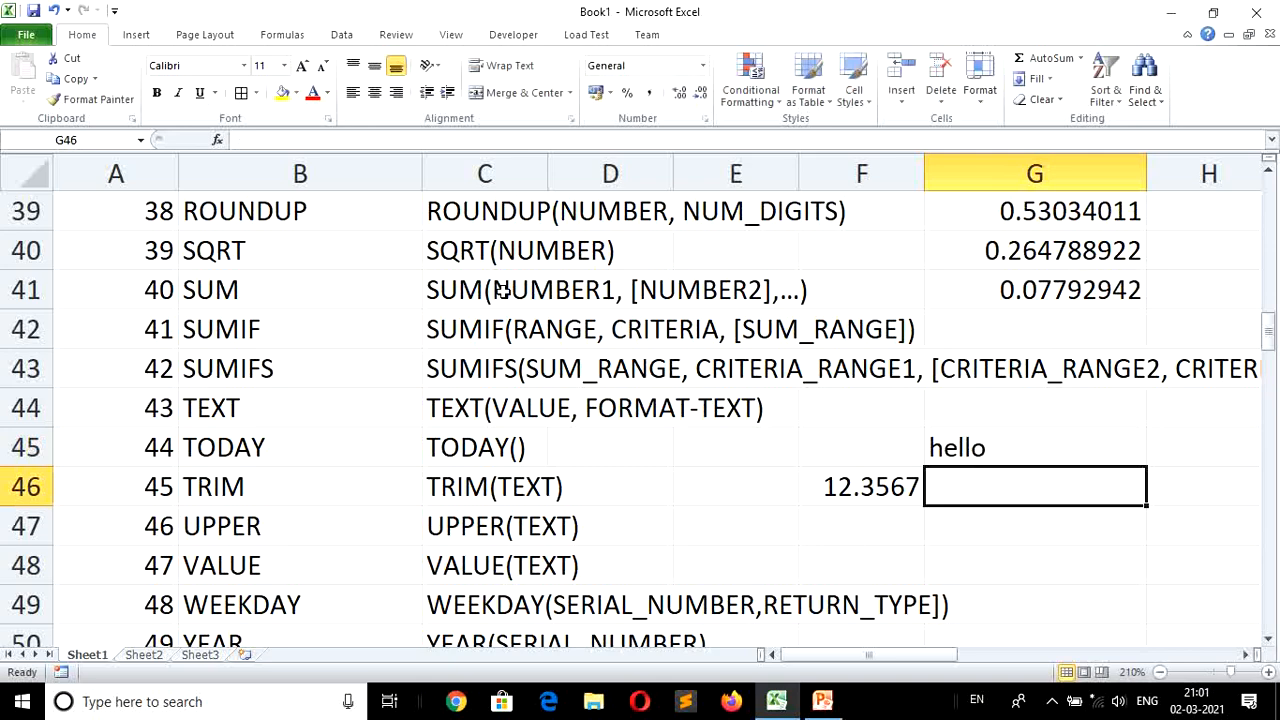
key(Down)
key(Down)
key(Left)
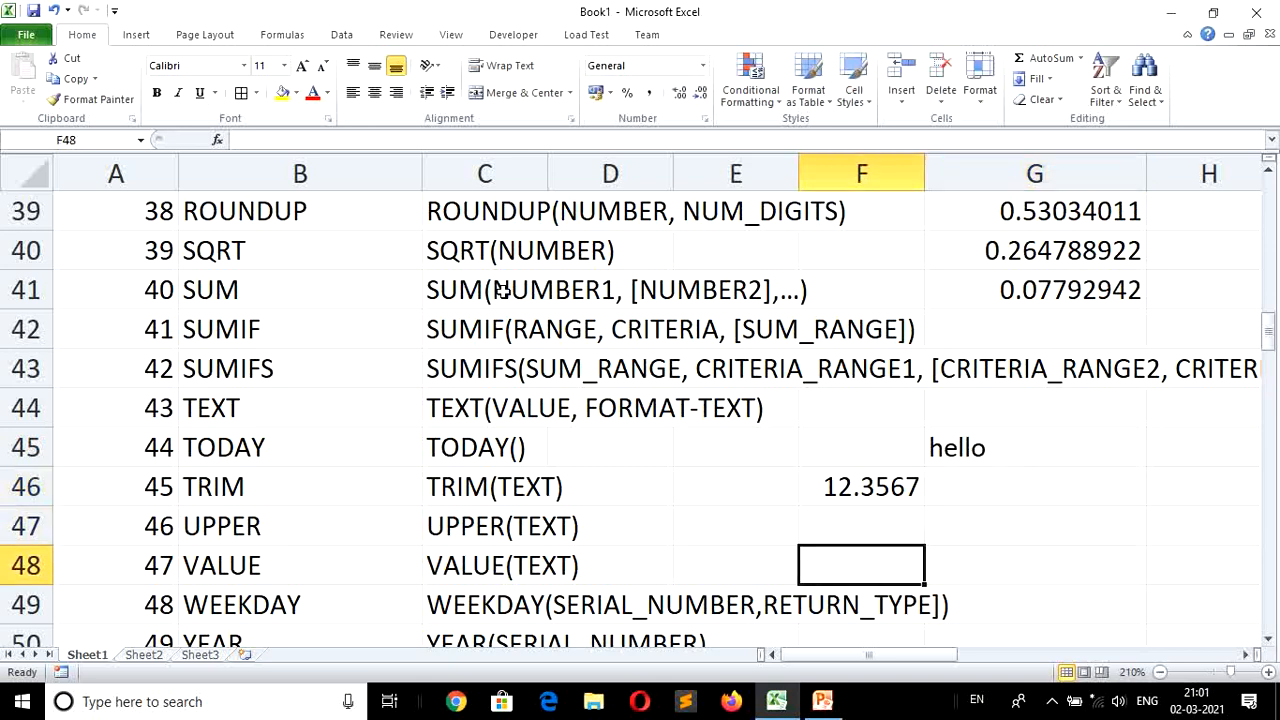
text(89)
key(Return)
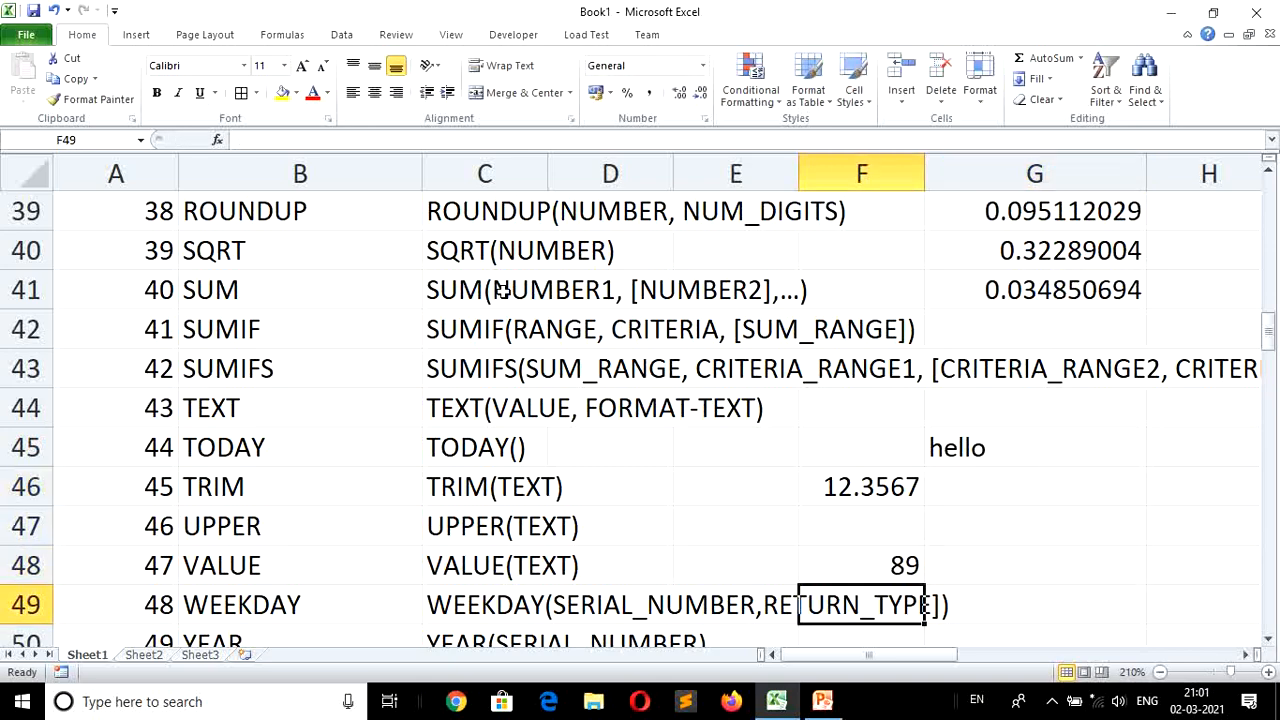
key(Right)
key(Up)
key(Up)
key(Down)
key(Left)
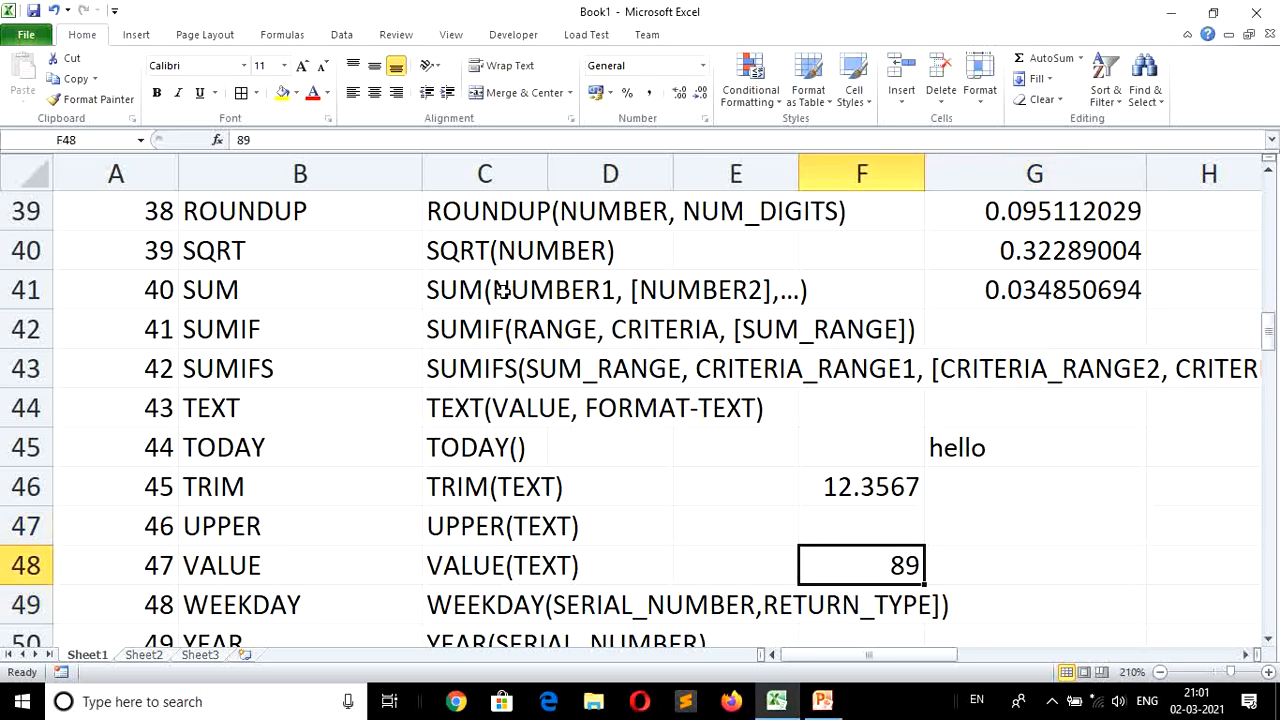
Clear the sample number from F48 and the sample text from G45.
key(Delete)
key(Right)
key(Up)
key(Up)
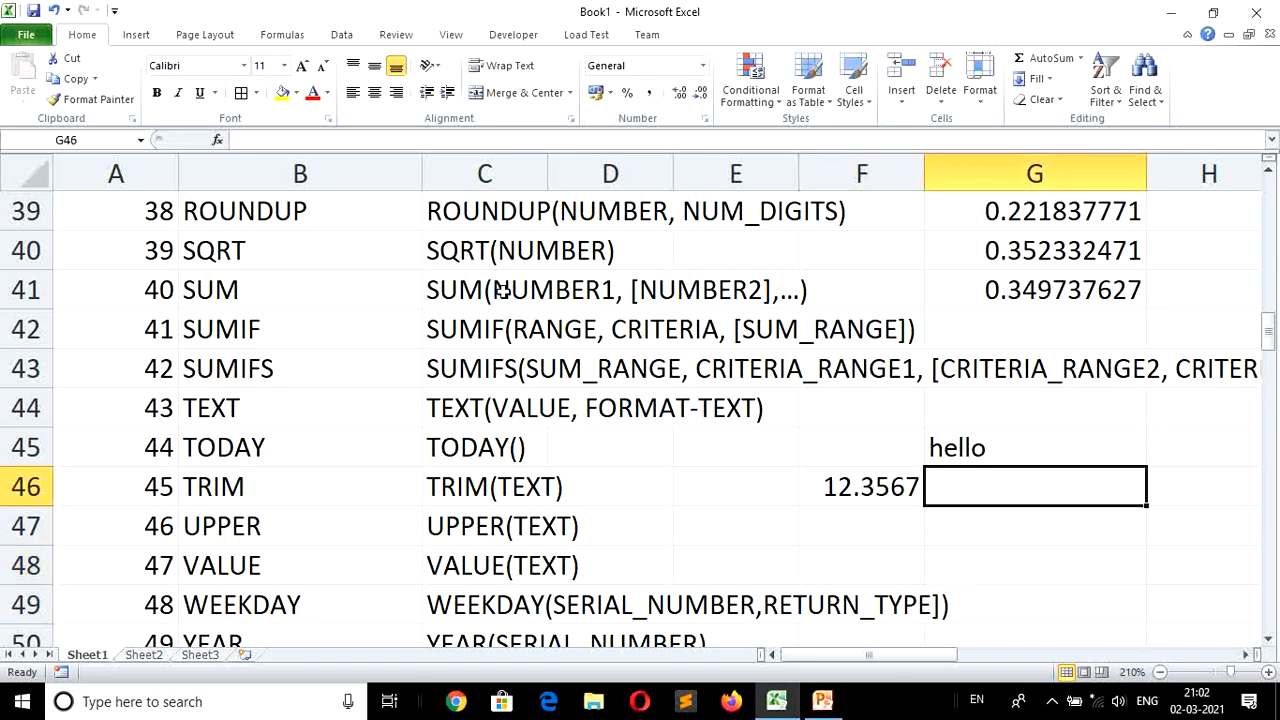
key(Up)
key(Delete)
key(Down)
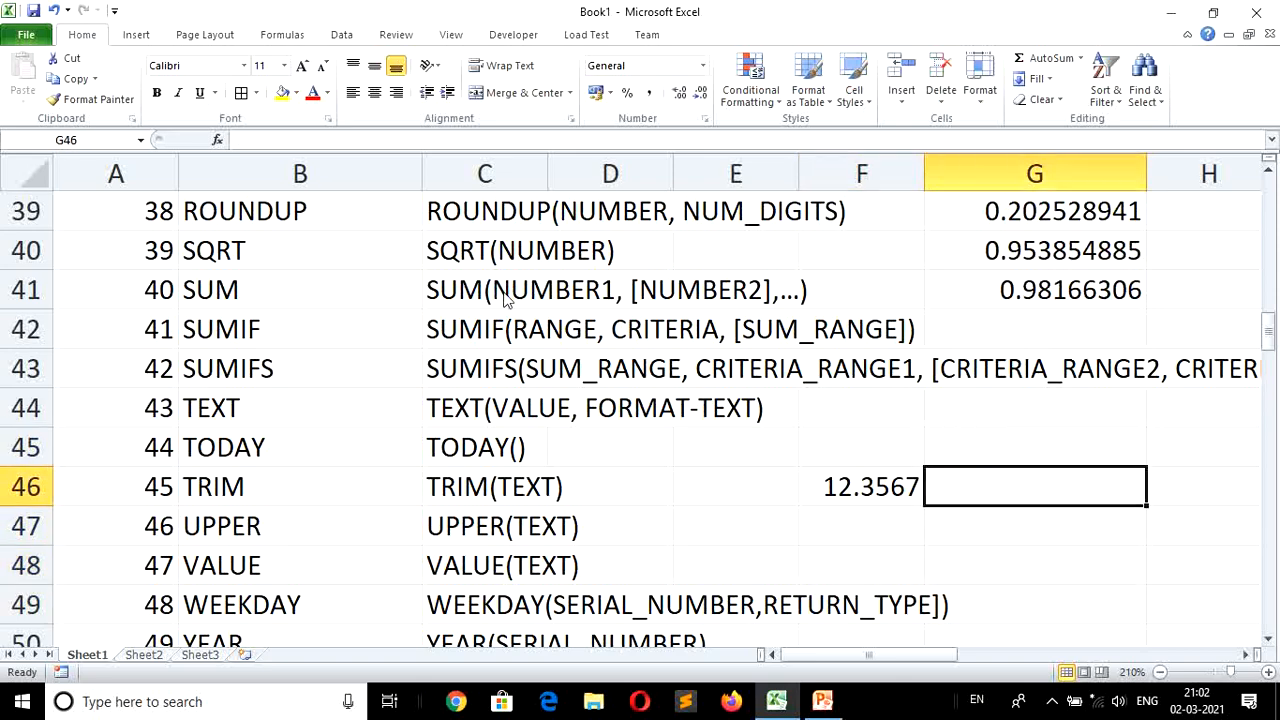
Enter the formula =TEXT(F46,".###") in G46 to convert the number in F46 to text with three decimals.
text(=tex)
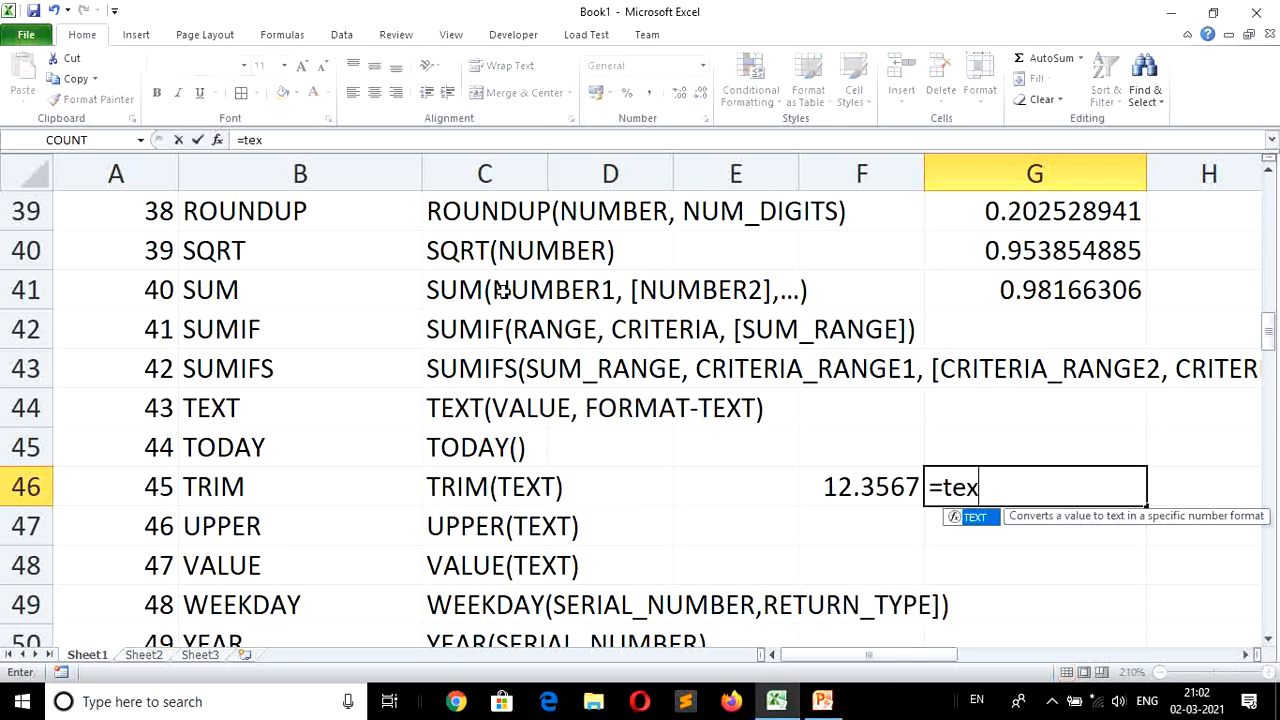
text(t()
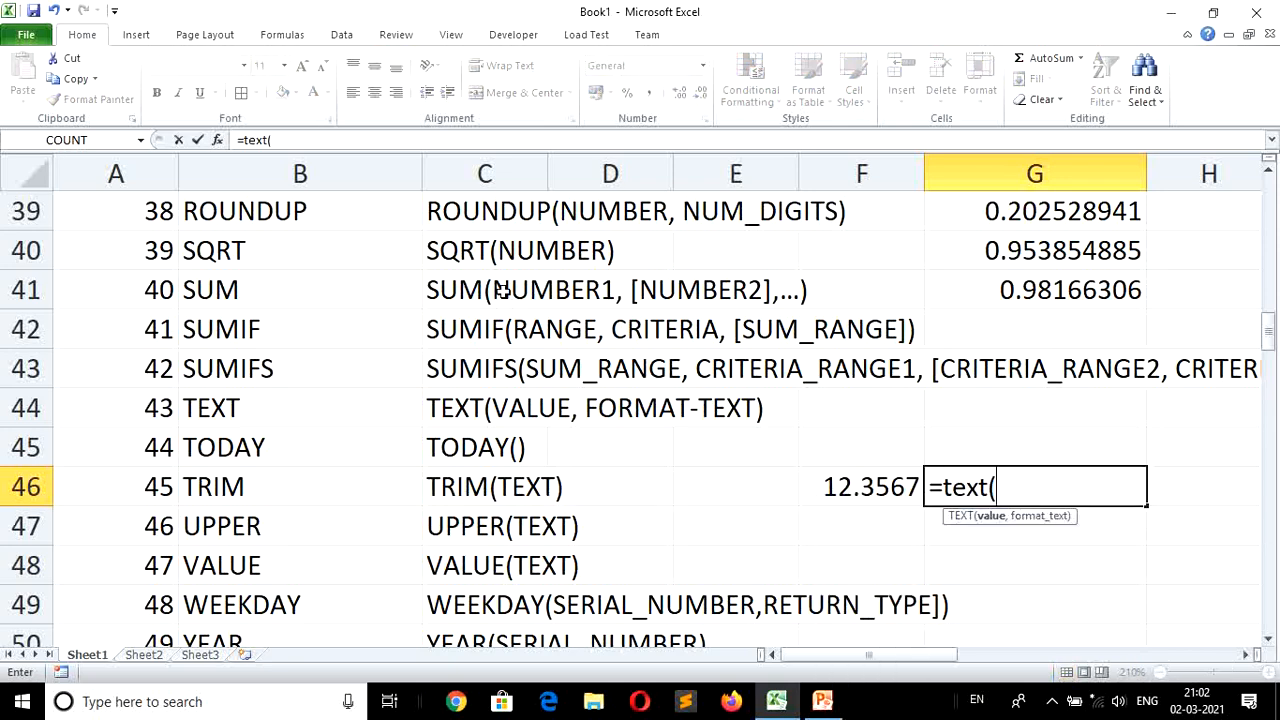
key(Left)
text(,)
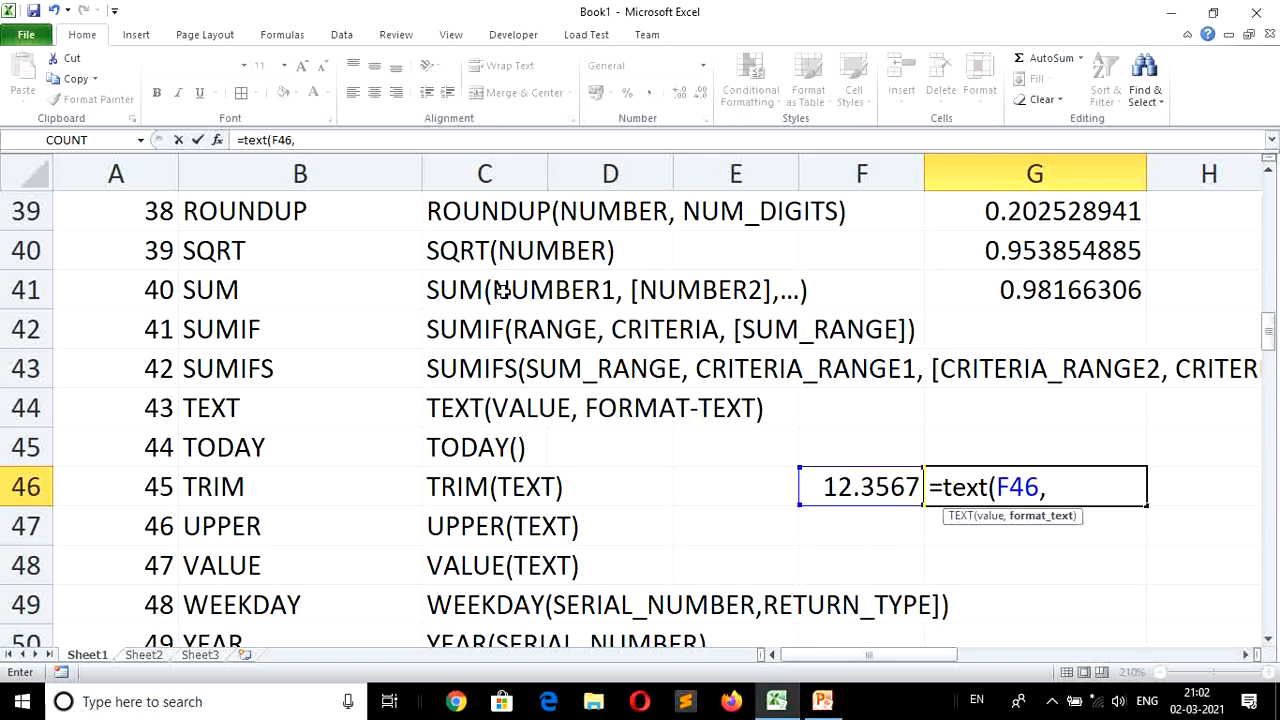
text(".###"))
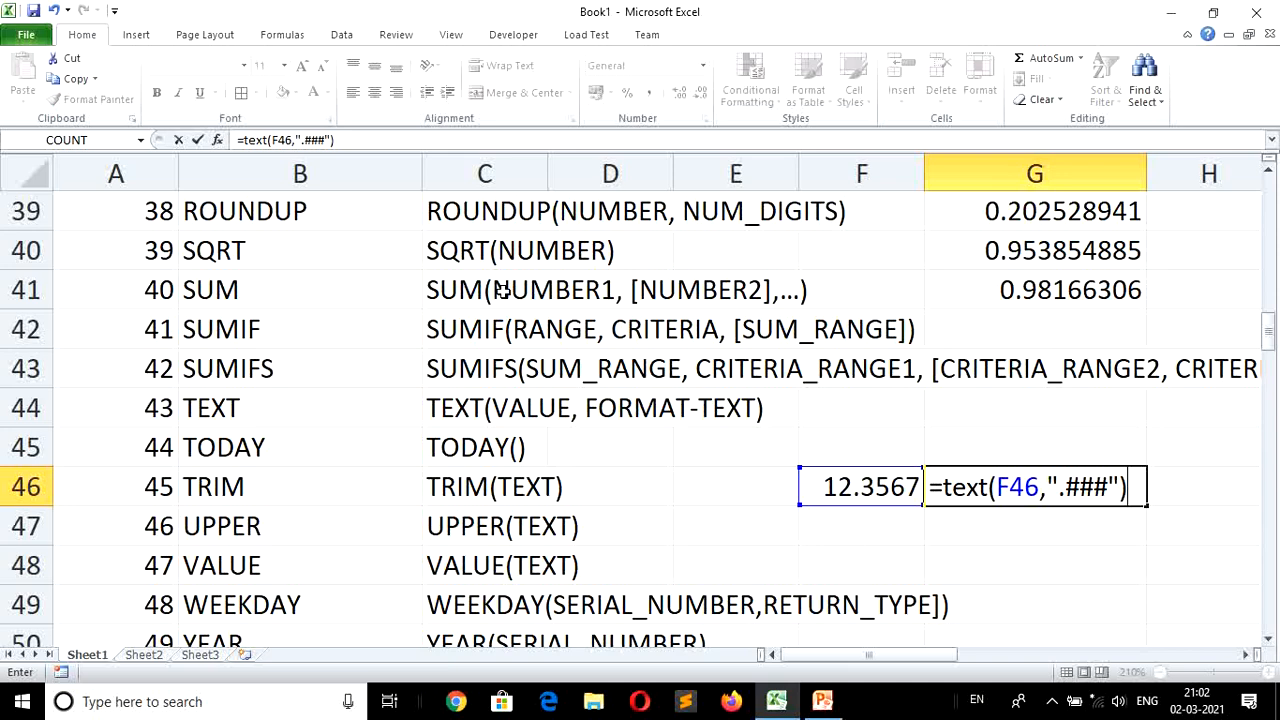
key(Return)
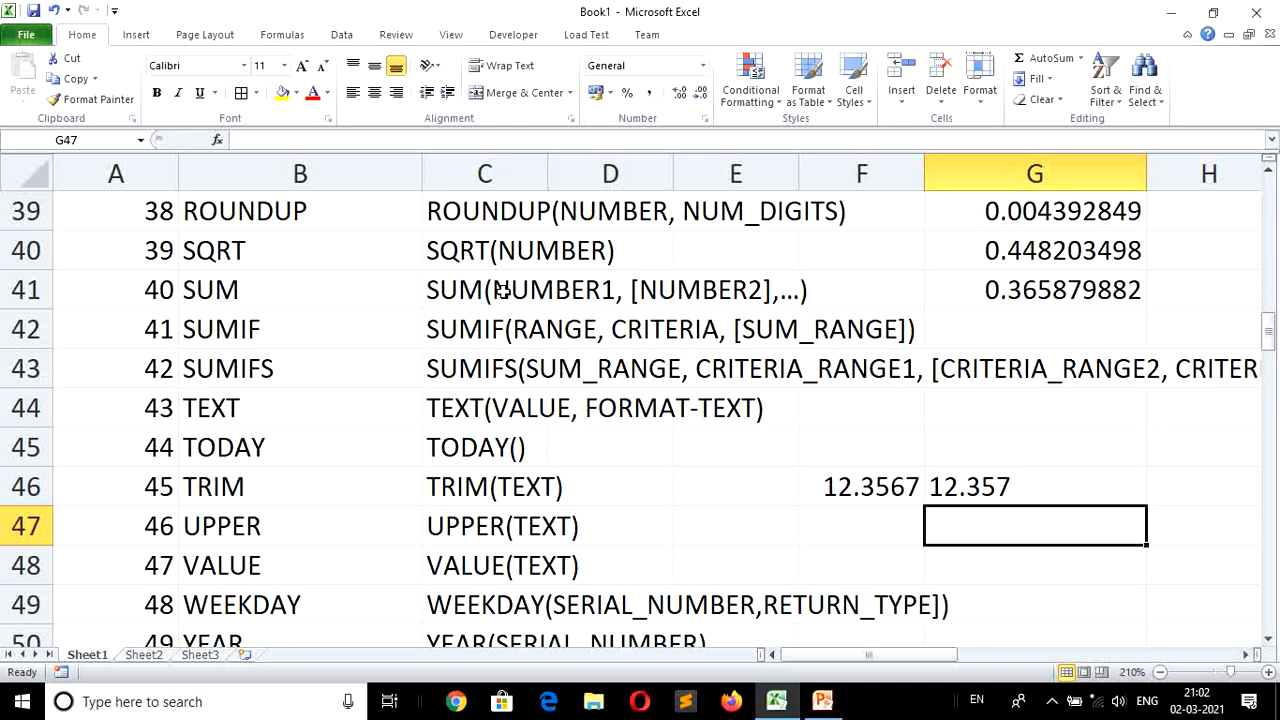
key(Up)
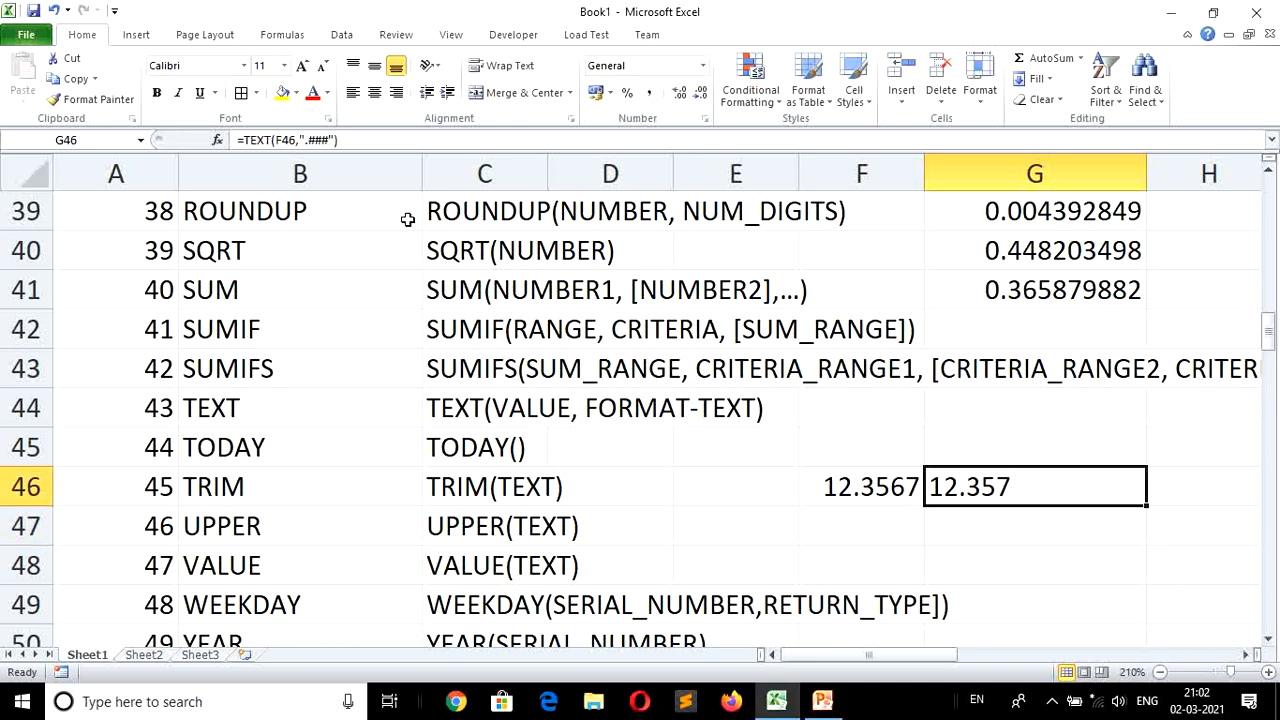
Change the TEXT formula in G46 to =TEXT(F46,".####") for up to four decimals.
click(332, 140)
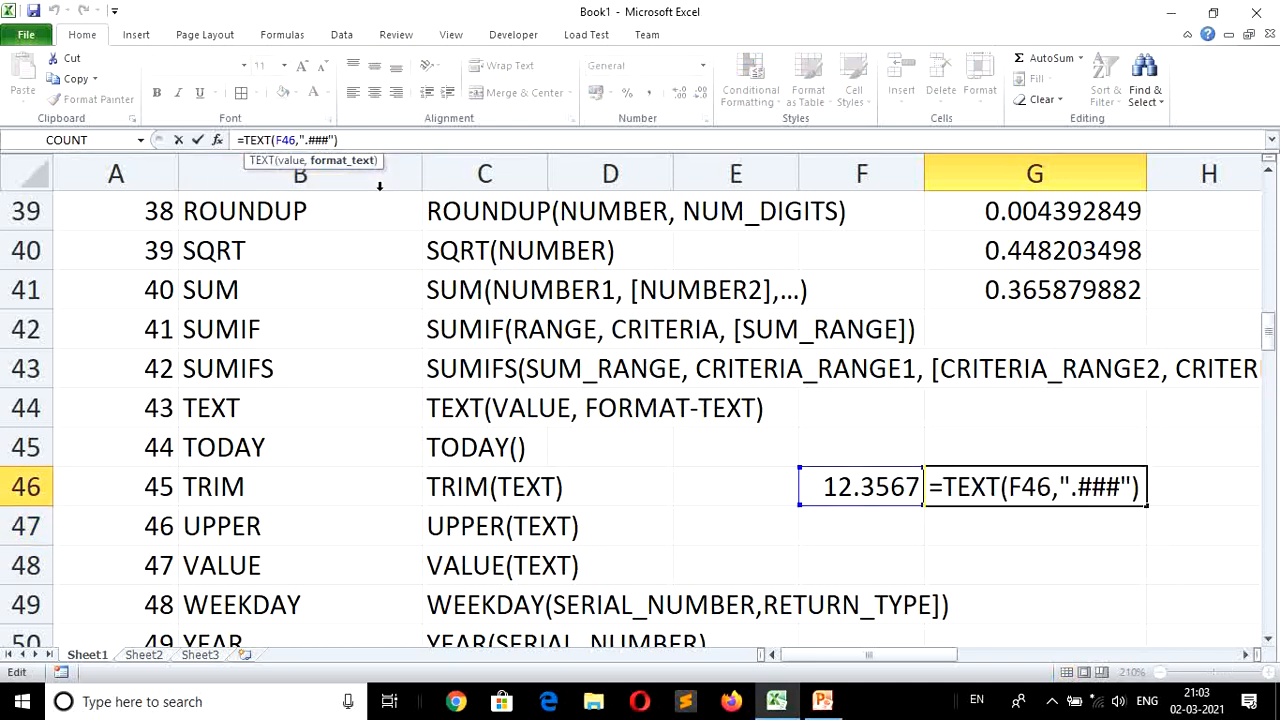
text(#)
key(Return)
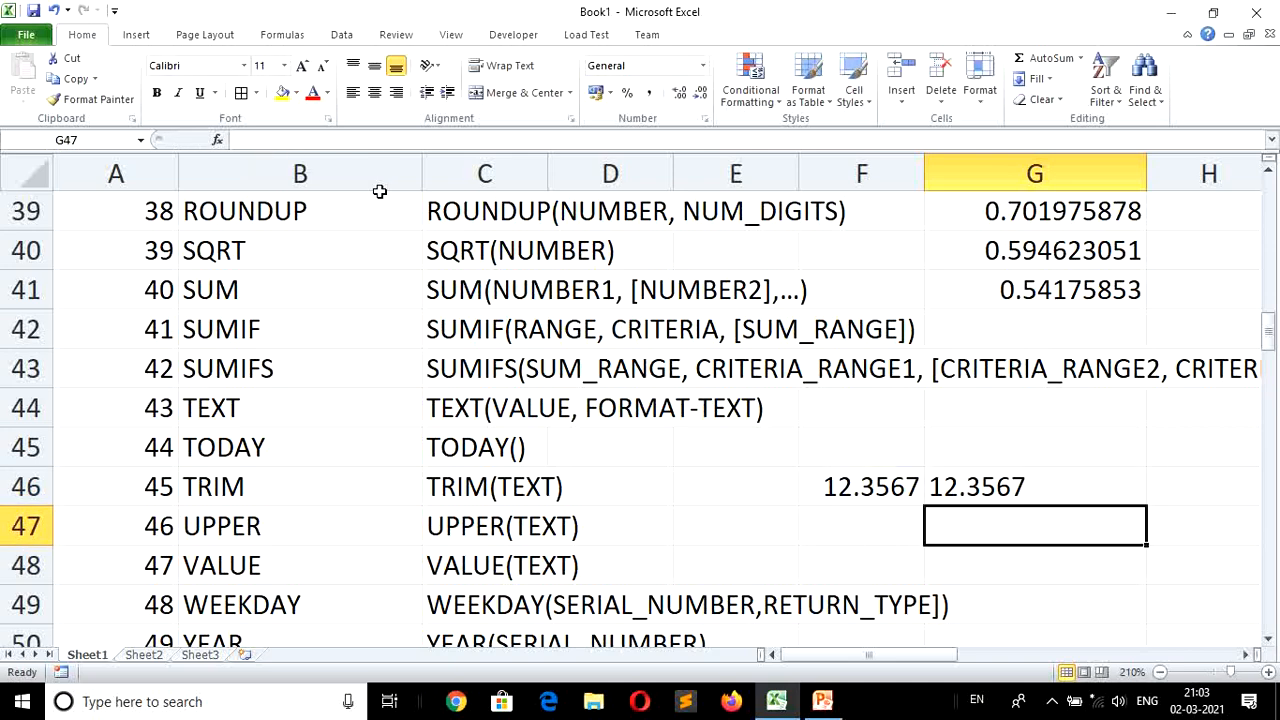
Extend the format code in G46 to five decimal placeholders, making the formula =TEXT(F46,".#####").
key(Up)
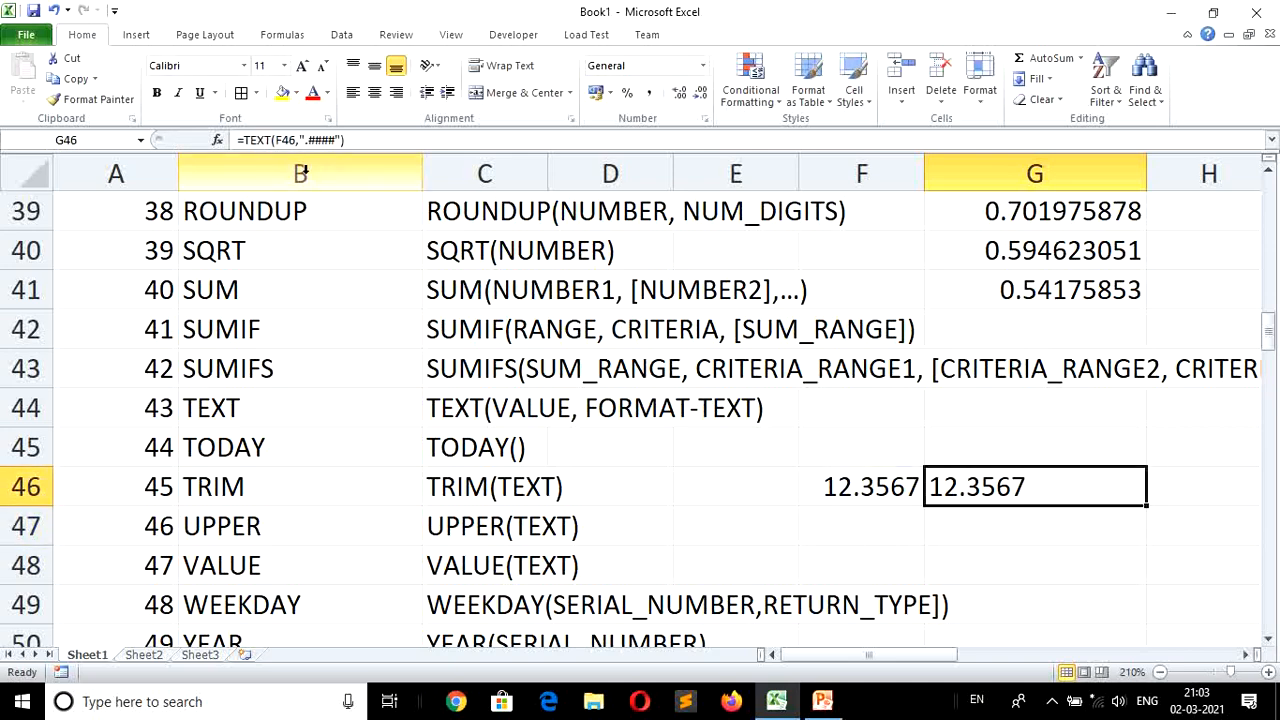
click(337, 140)
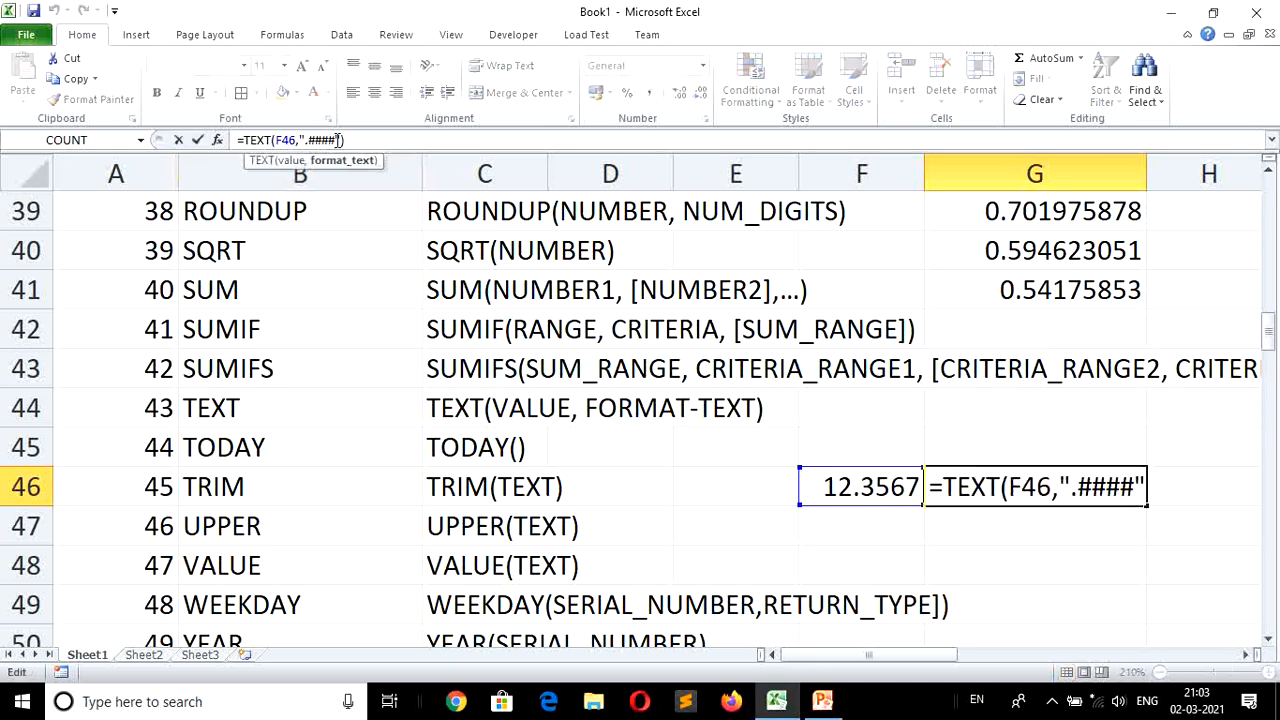
text(#)
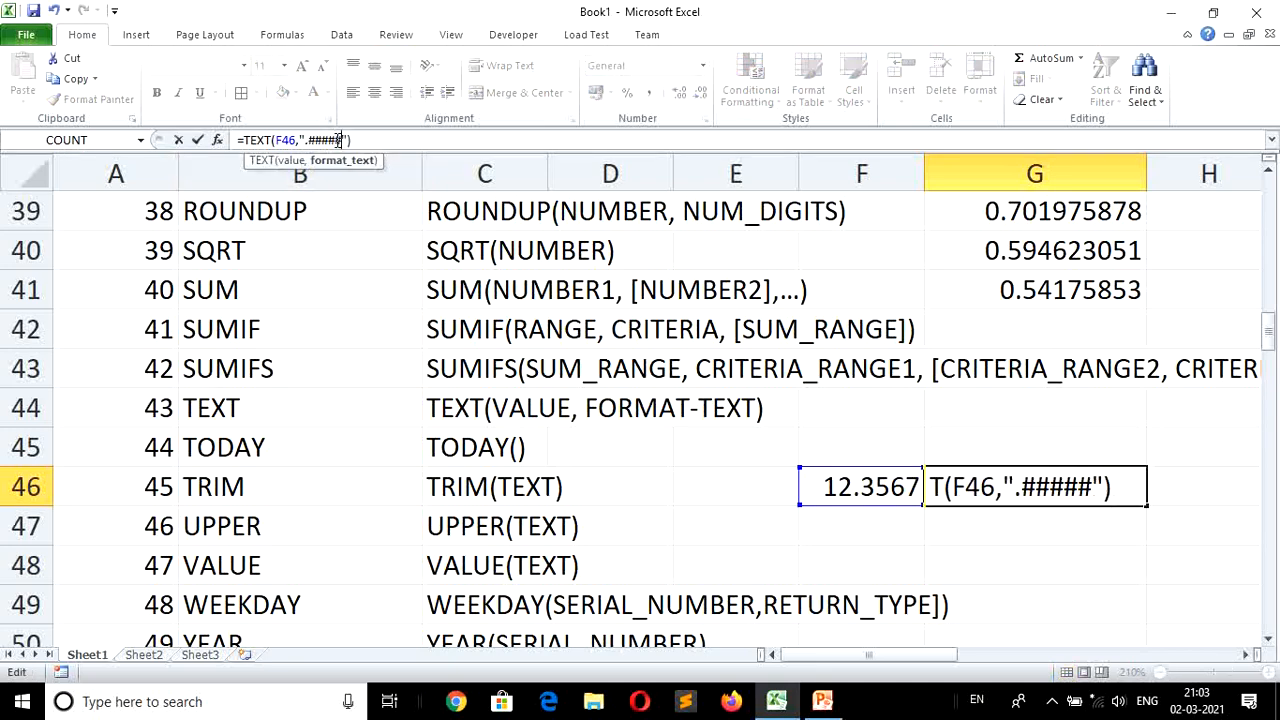
key(Return)
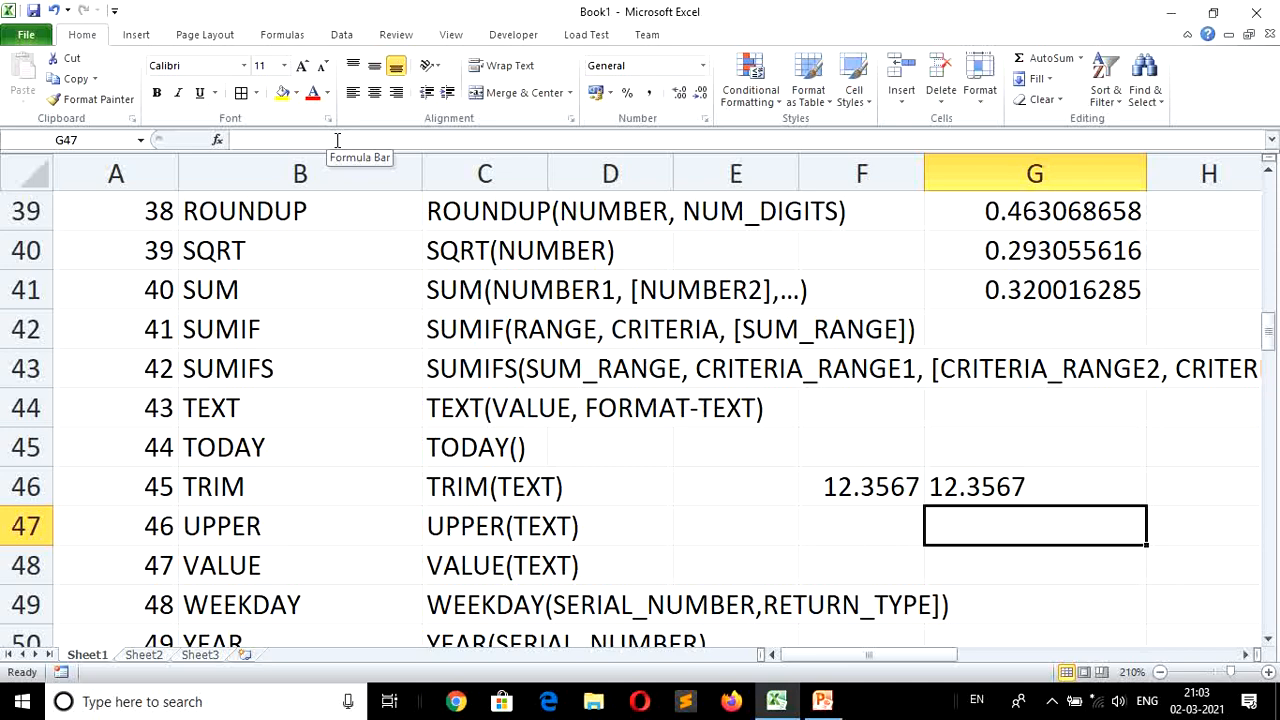
Shorten the format code in G46 to a single decimal placeholder, =TEXT(F46,".#").
key(Up)
click(337, 140)
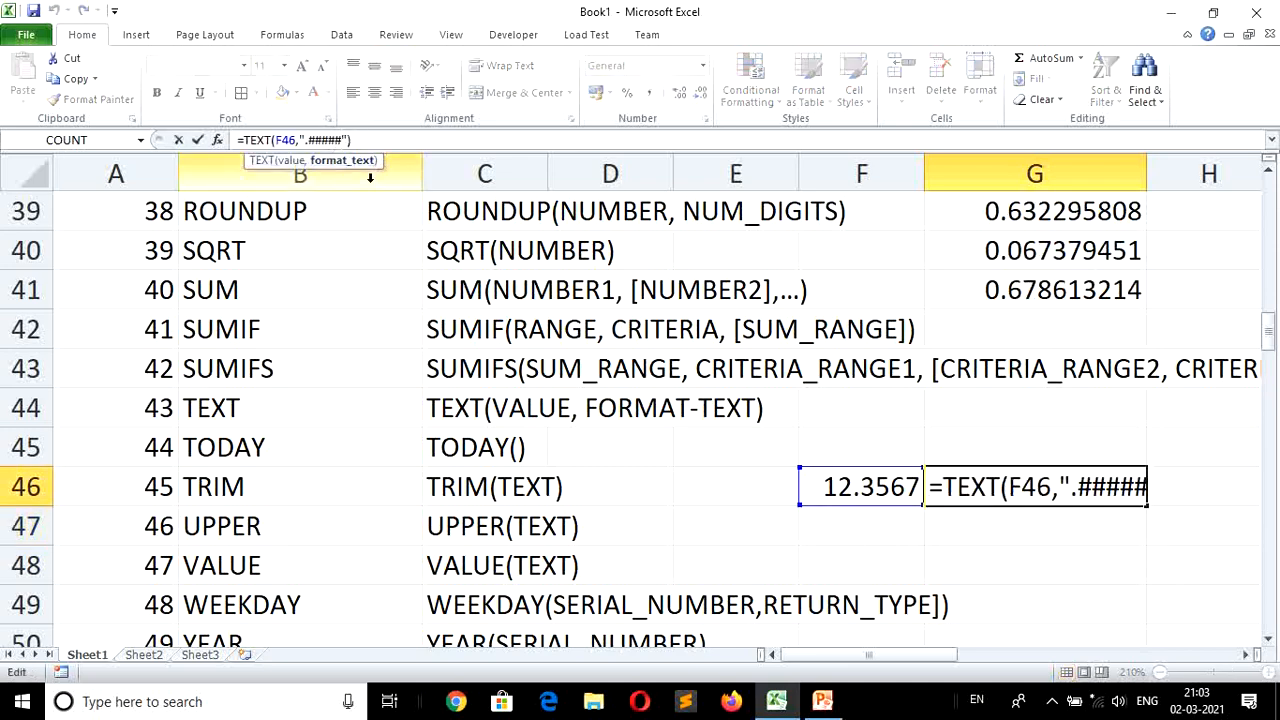
key(BackSpace)
key(BackSpace)
key(BackSpace)
key(BackSpace)
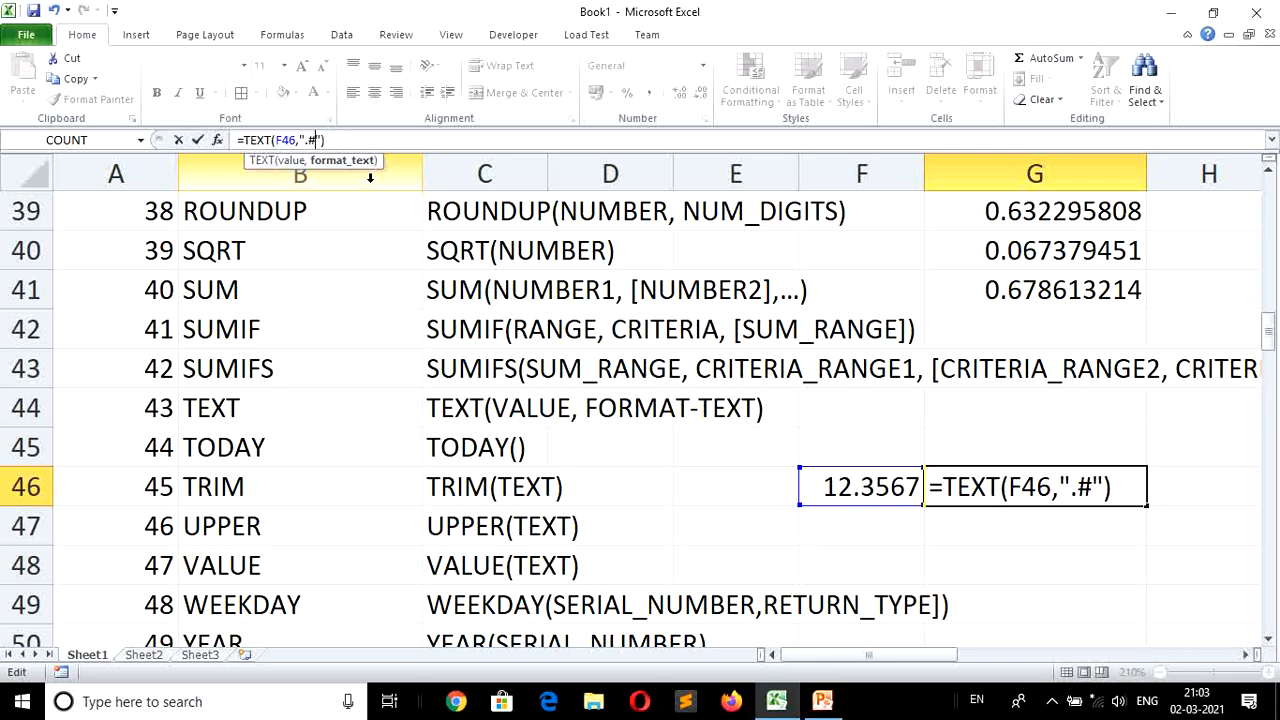
key(Return)
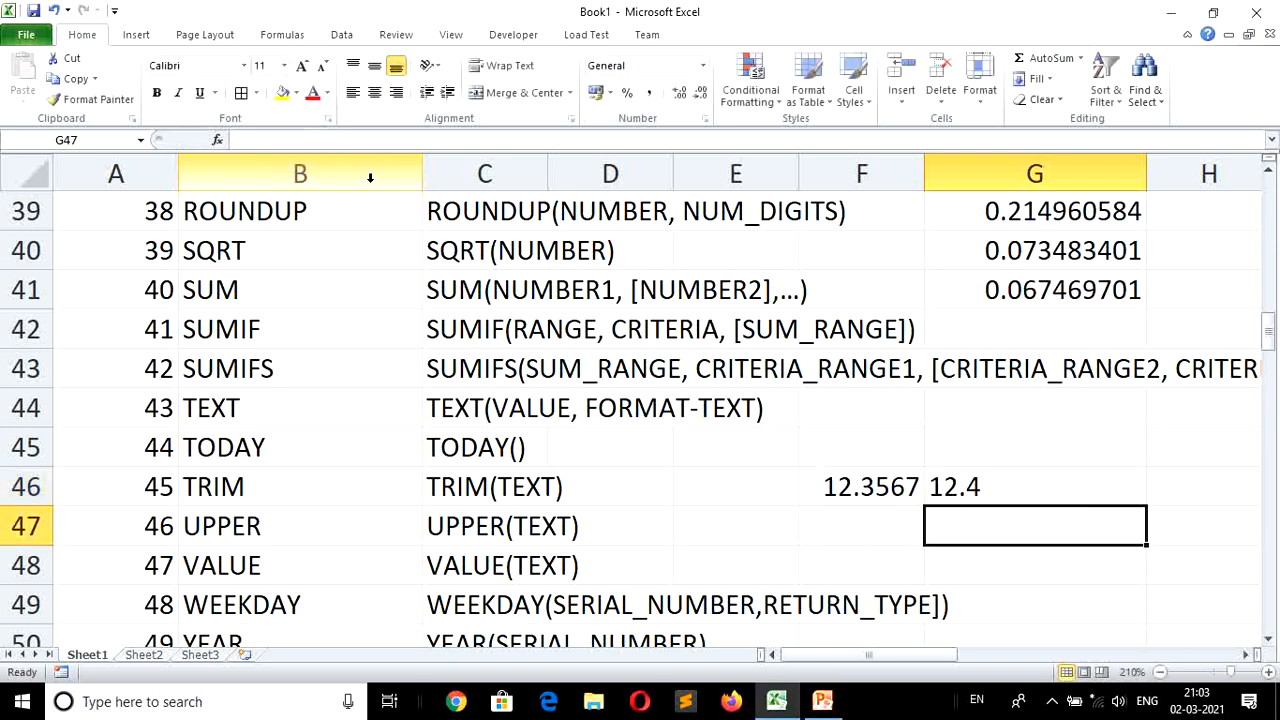
Replace the format code in G46 with "#" so the number in F46 converts without decimals.
key(Up)
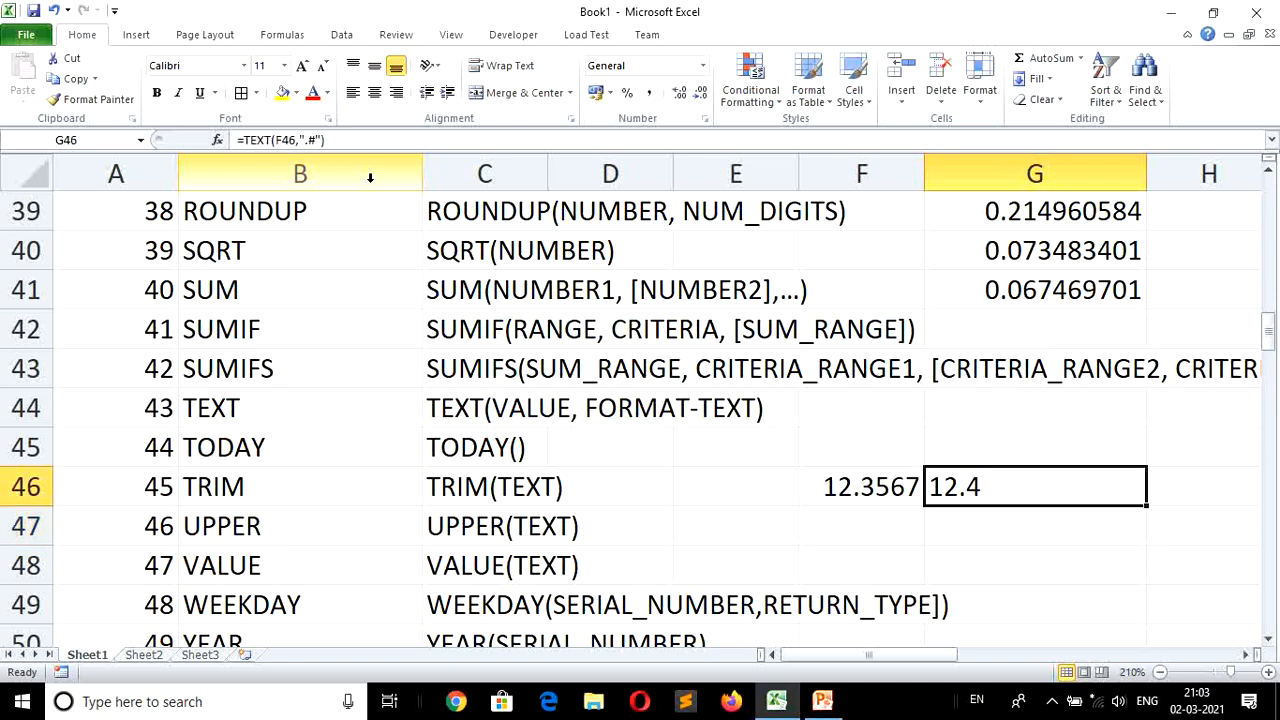
click(316, 140)
key(BackSpace)
key(BackSpace)
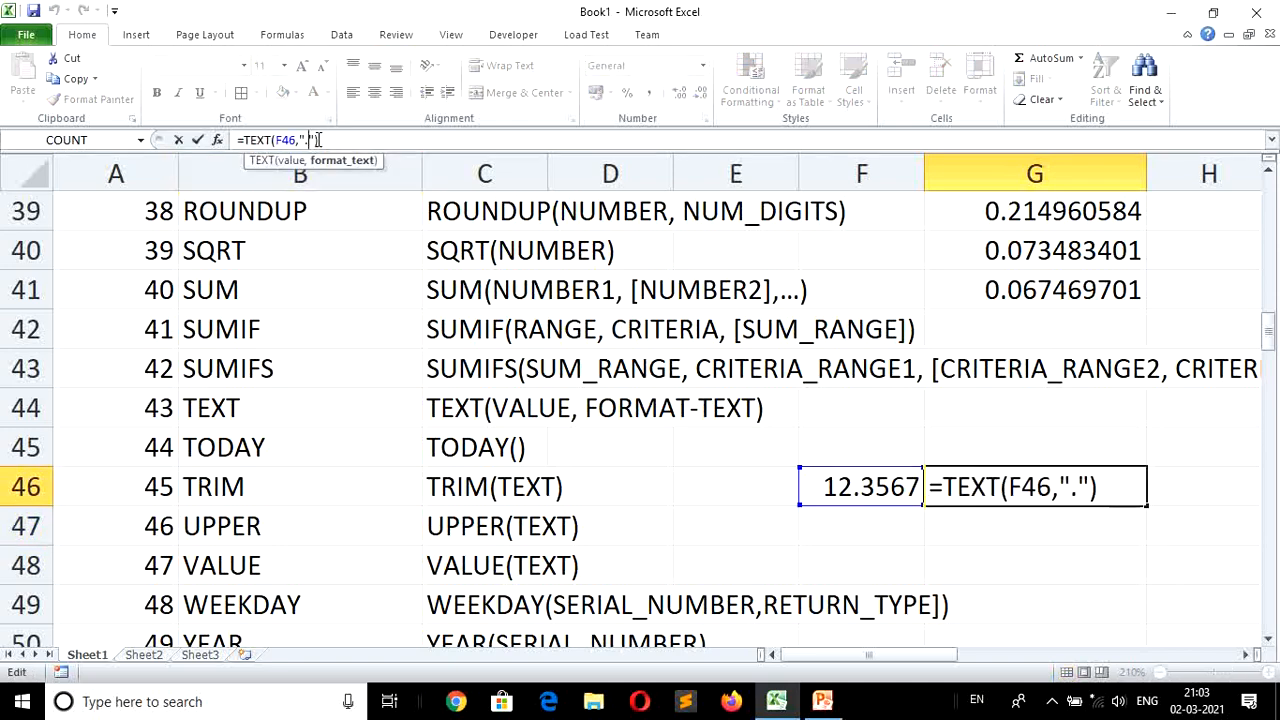
text(##)
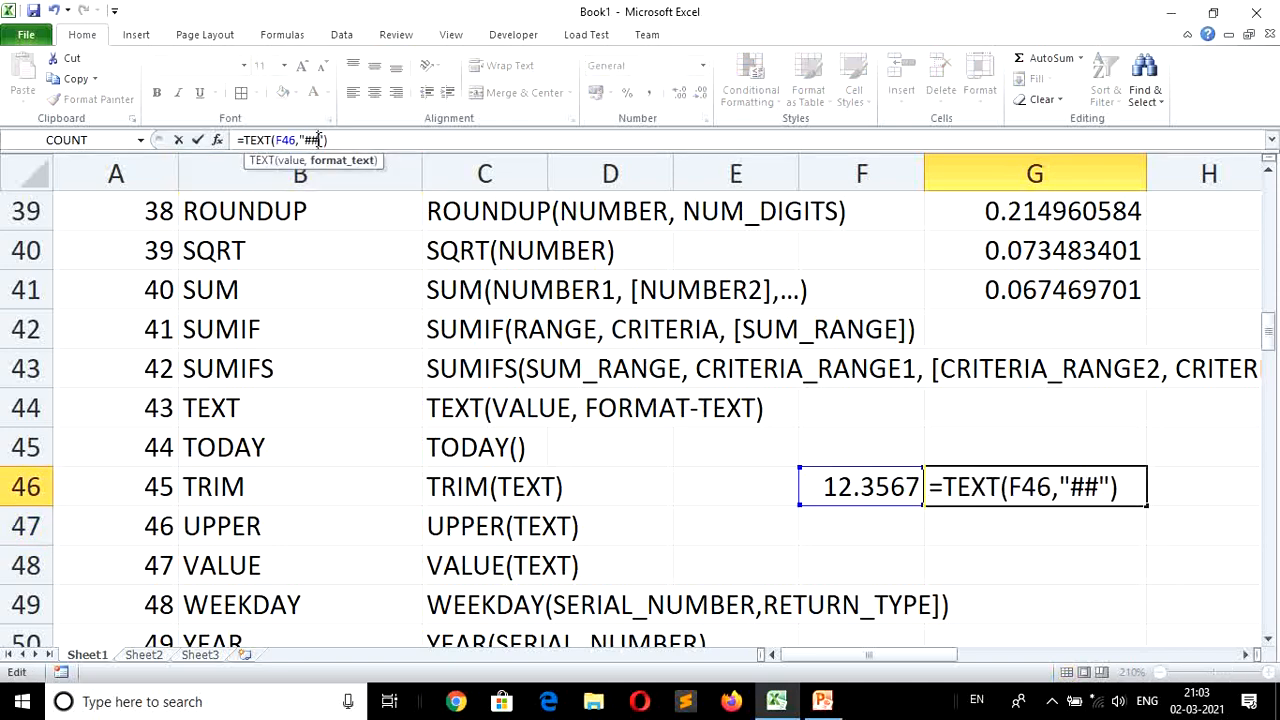
key(Return)
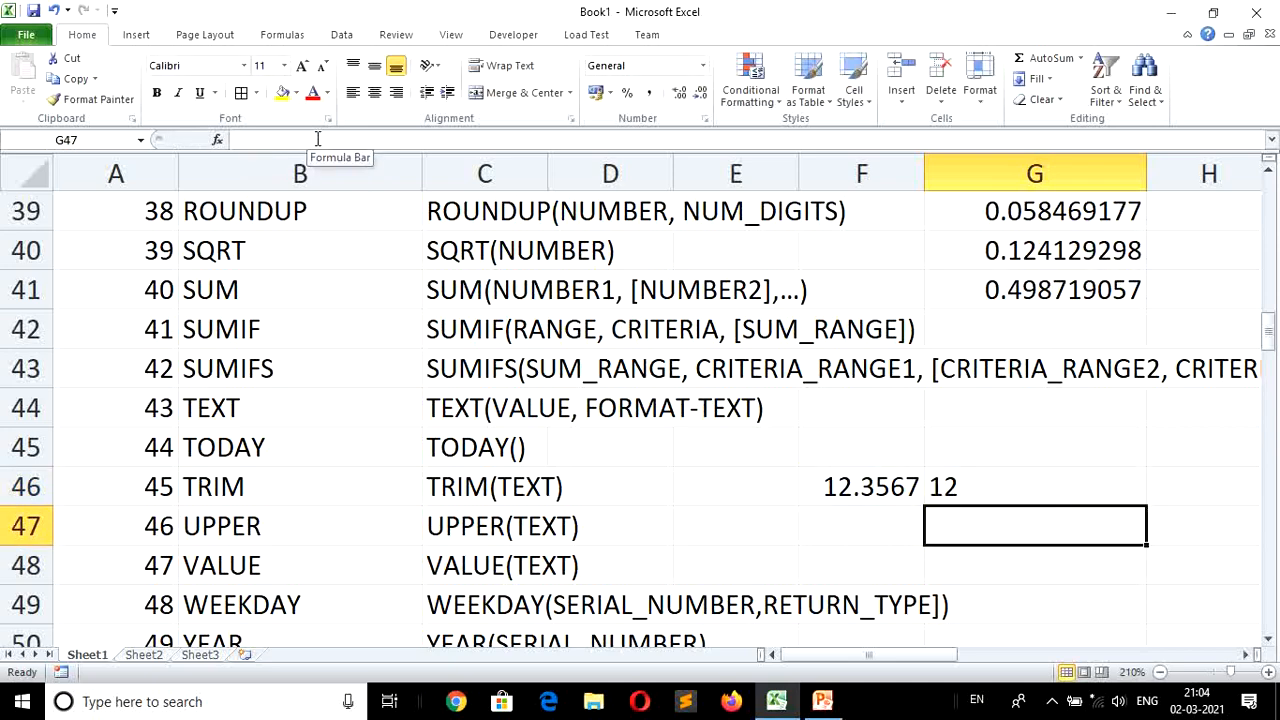
Replace the format code in G46 with "0.00" to use zero placeholders with two decimals.
key(Up)
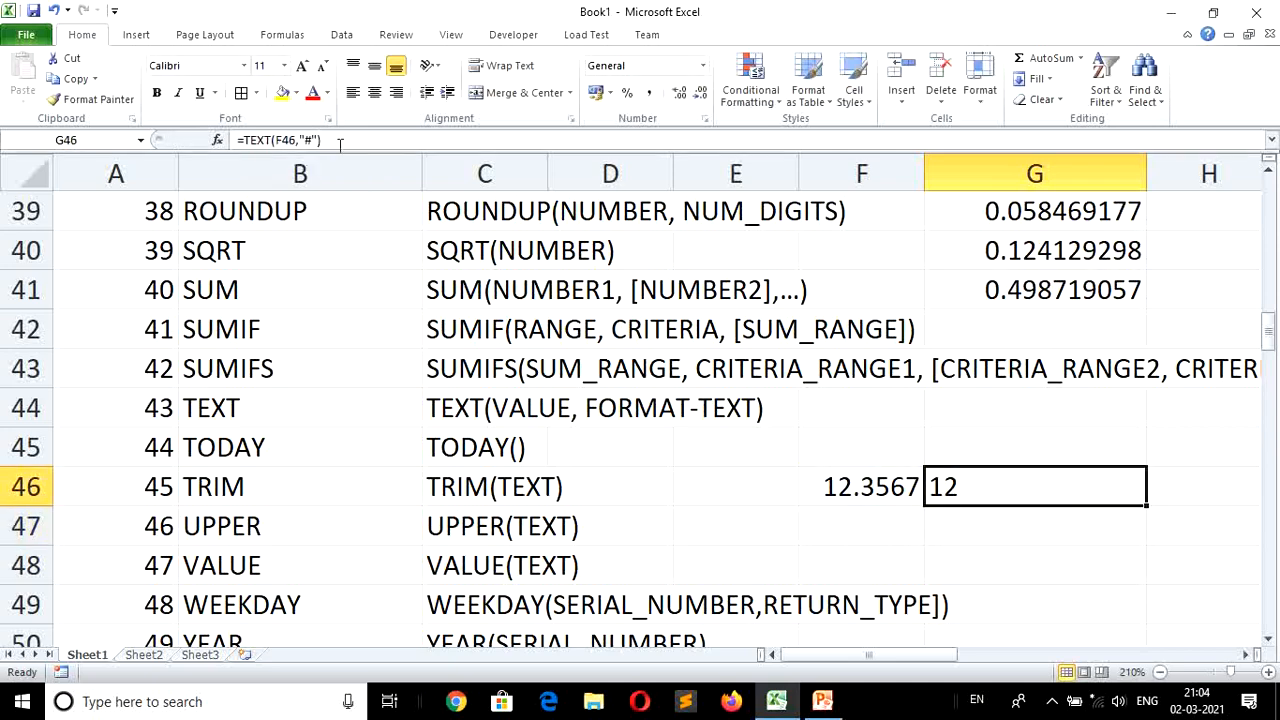
click(311, 140)
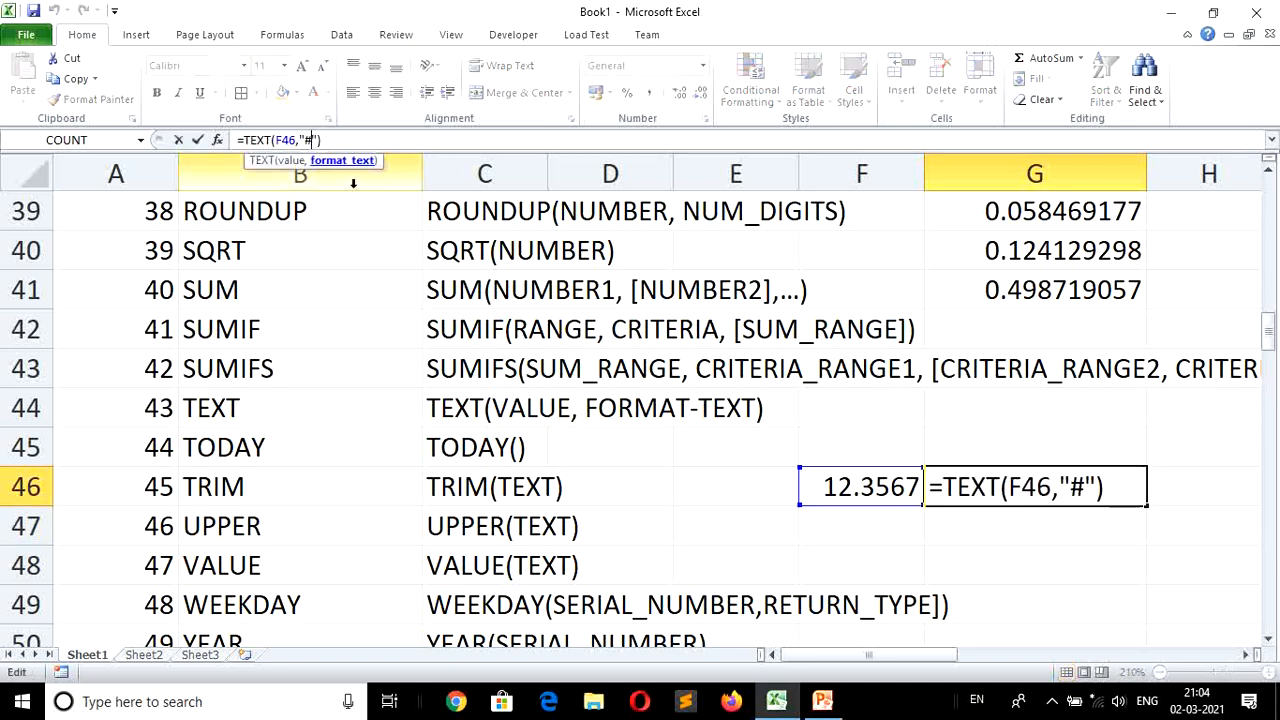
key(BackSpace)
text(0)
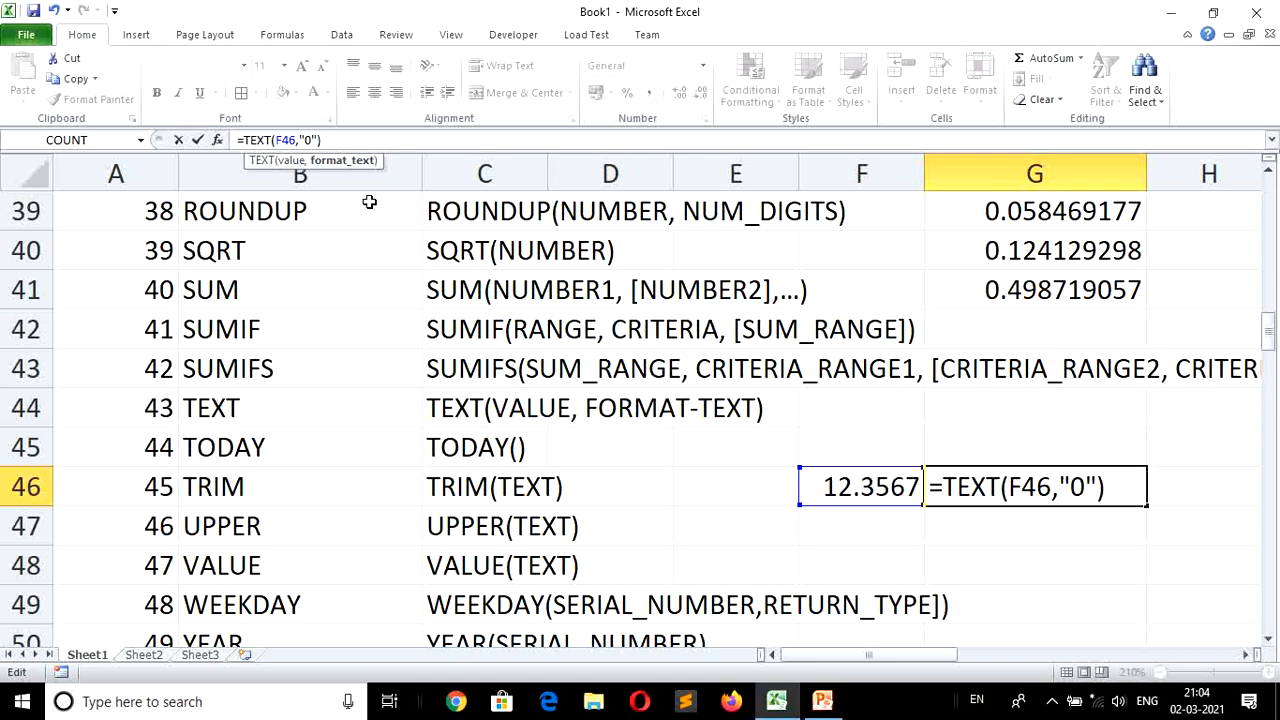
text(.00)
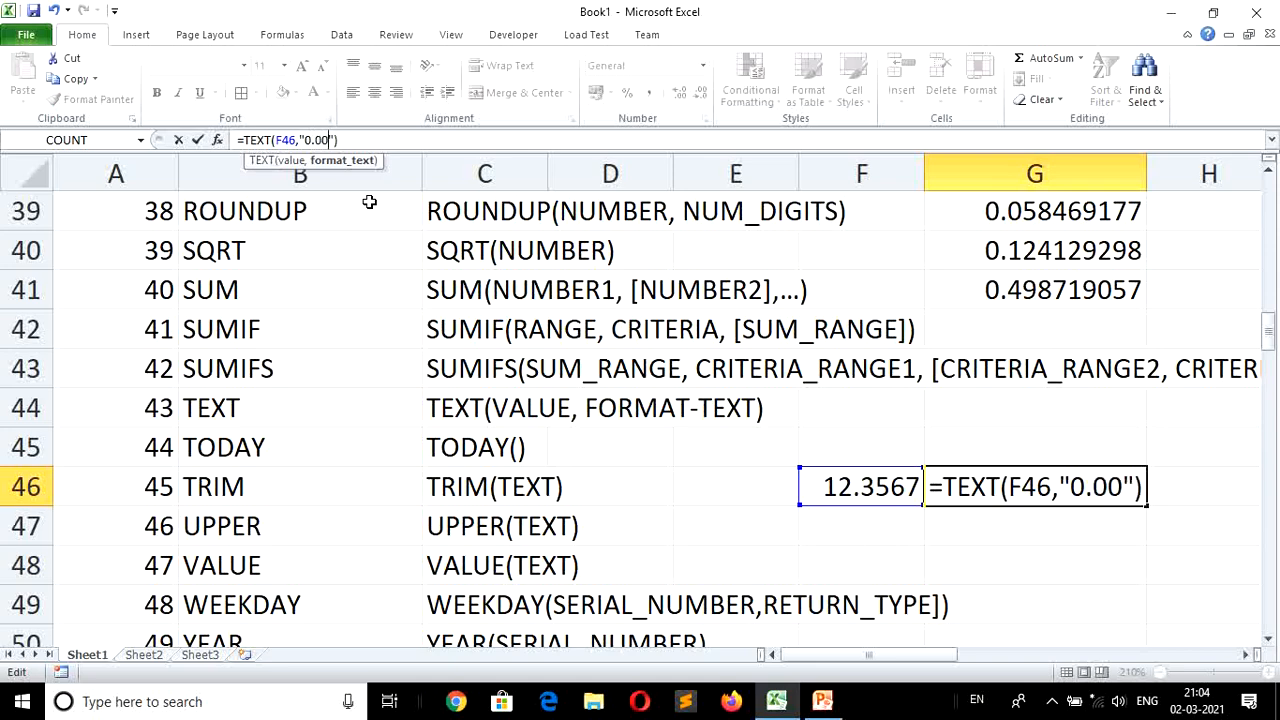
key(Return)
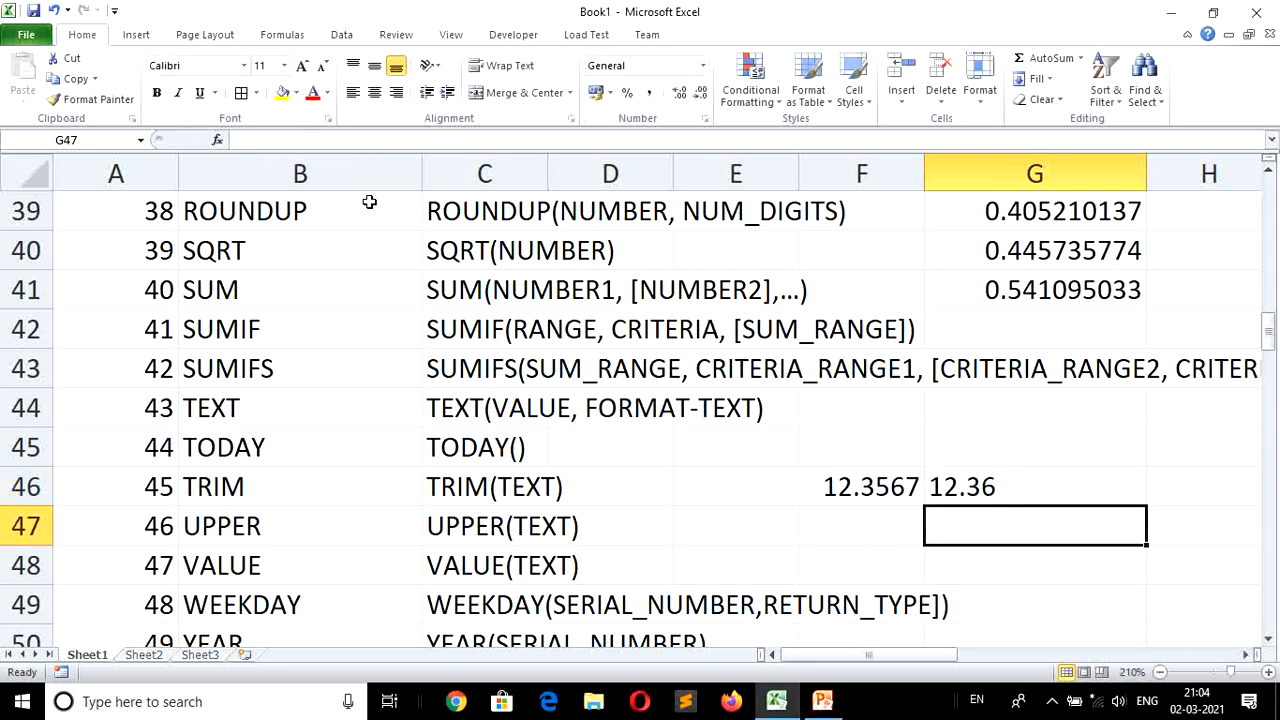
Extend the zero-based format code in G46 to three decimals, =TEXT(F46,"0.000").
key(Up)
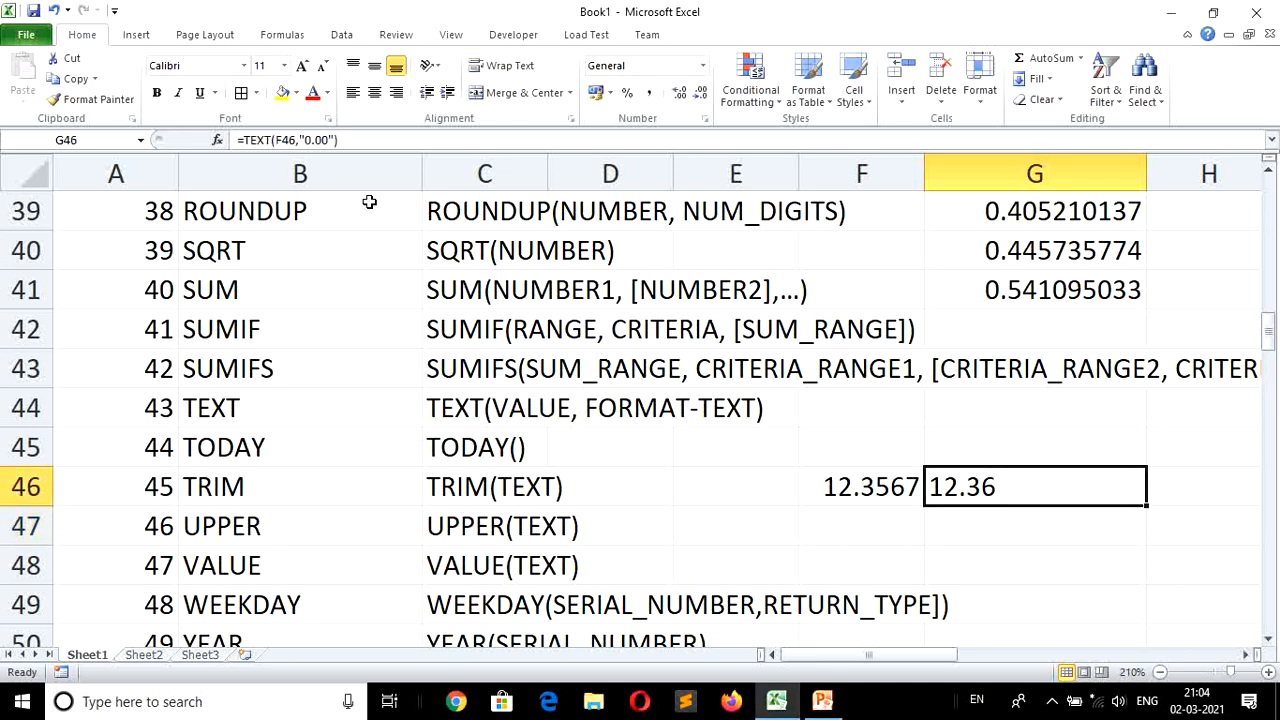
click(330, 140)
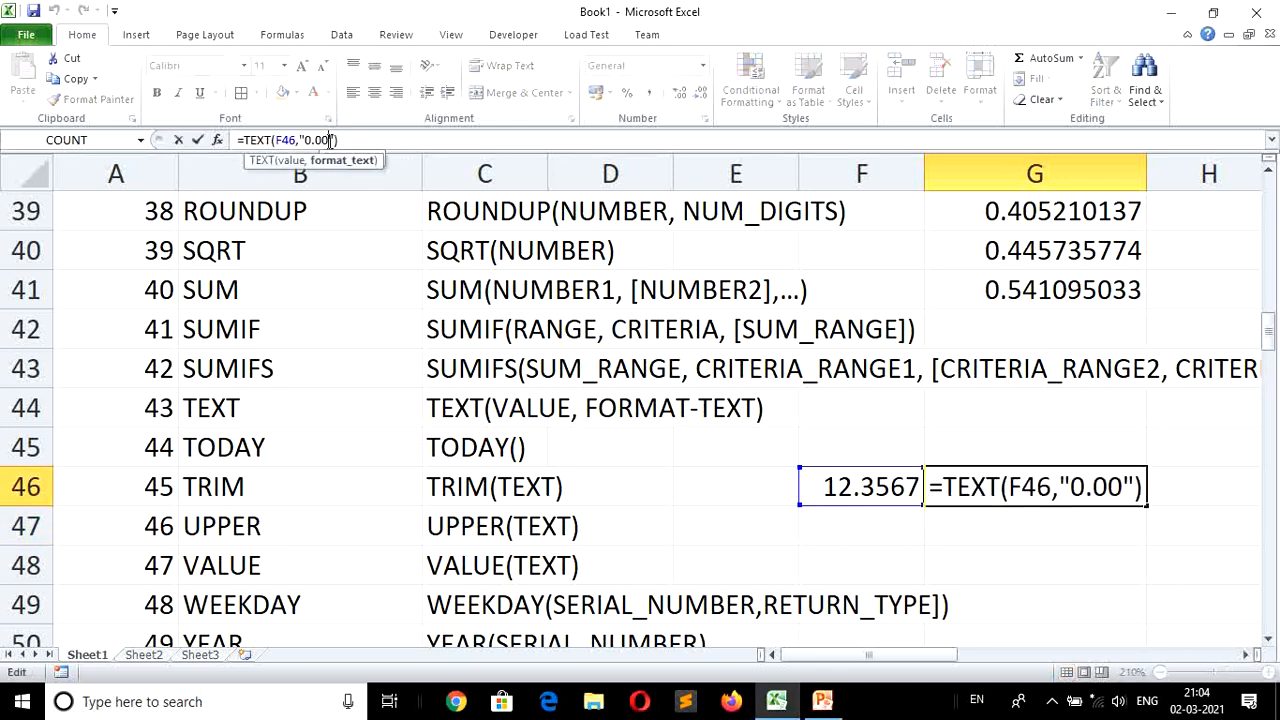
text(0)
key(Return)
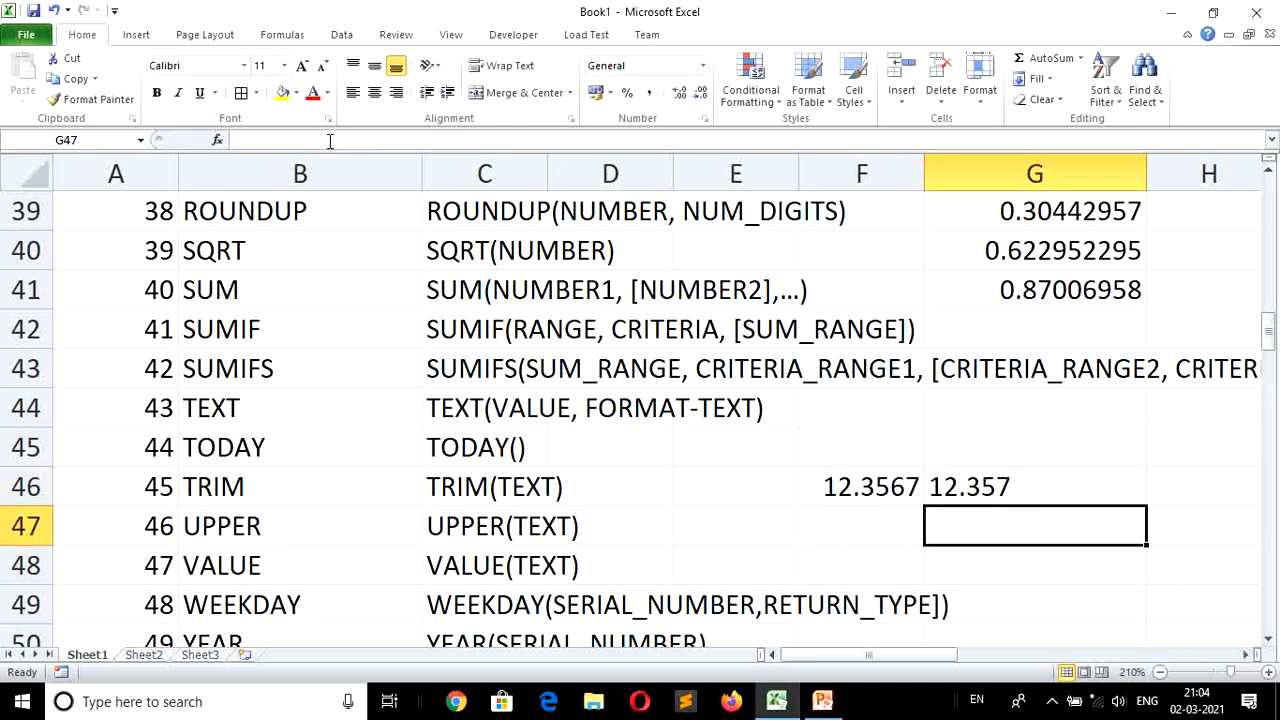
Extend the zero-based format code in G46 to four decimals, =TEXT(F46,"0.0000").
key(Up)
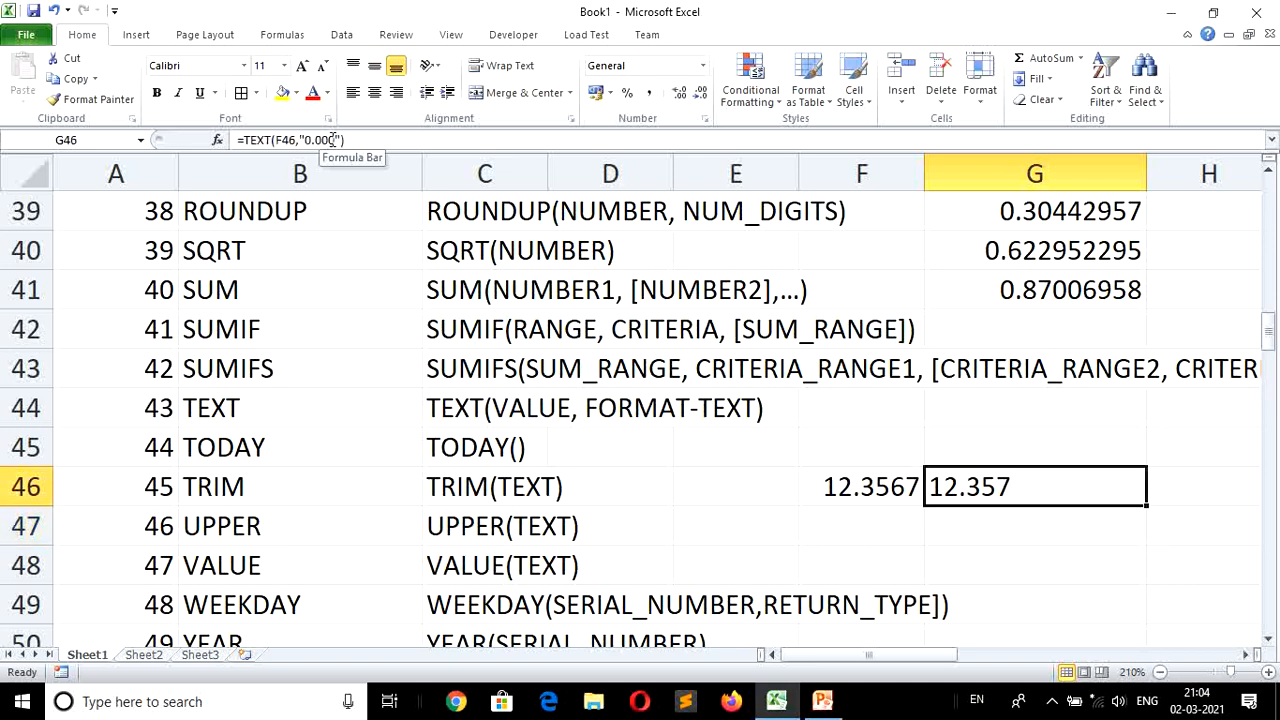
click(330, 140)
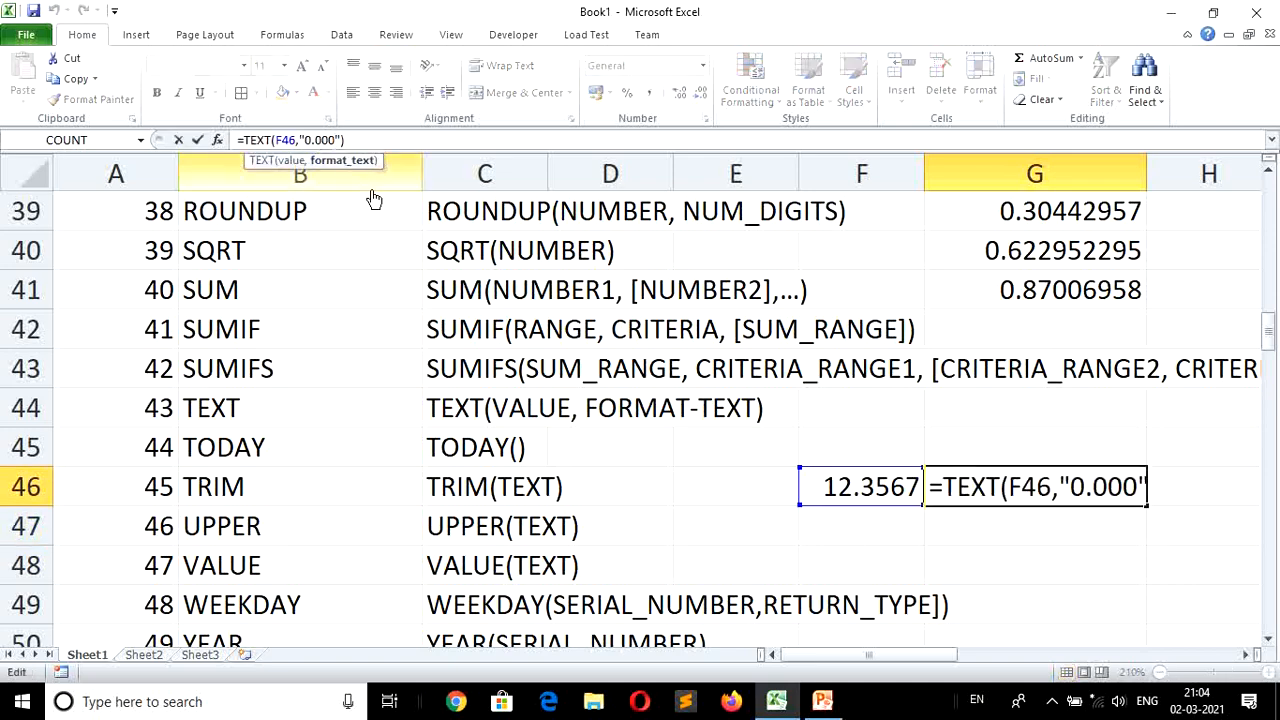
text(0)
key(Return)
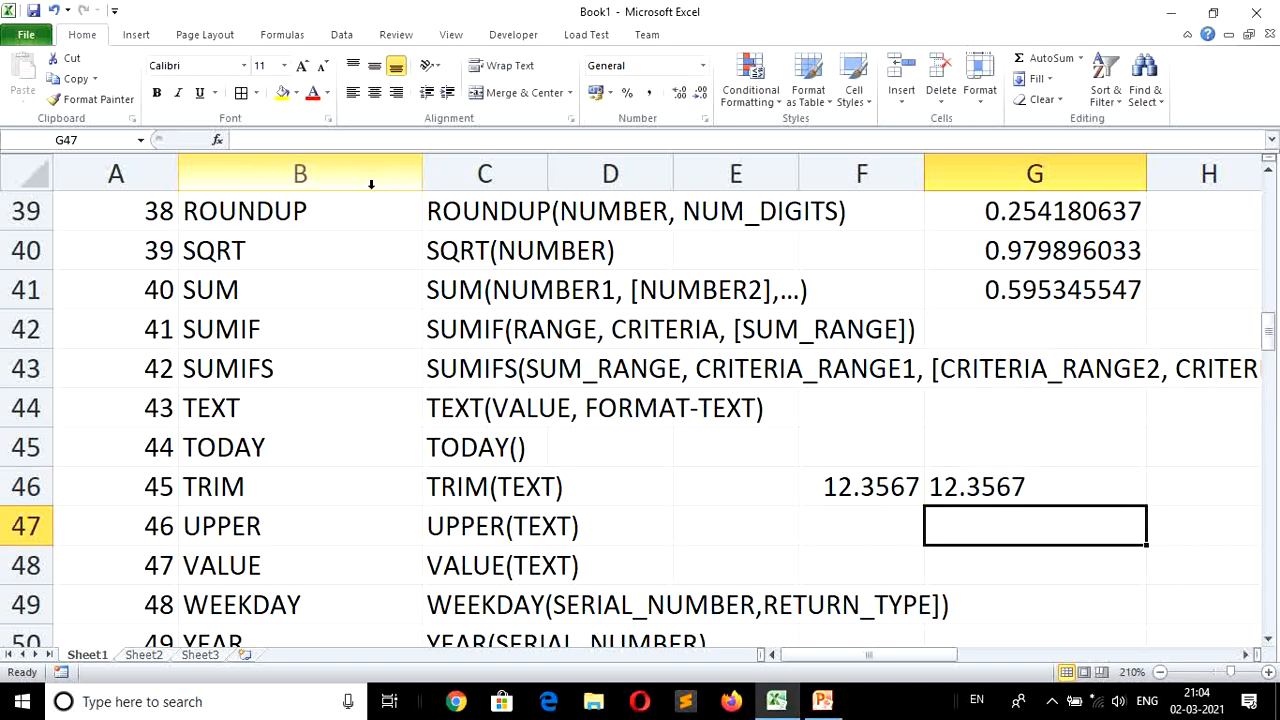
Extend the zero-based format code in G46 to five decimals, =TEXT(F46,"0.00000").
key(Up)
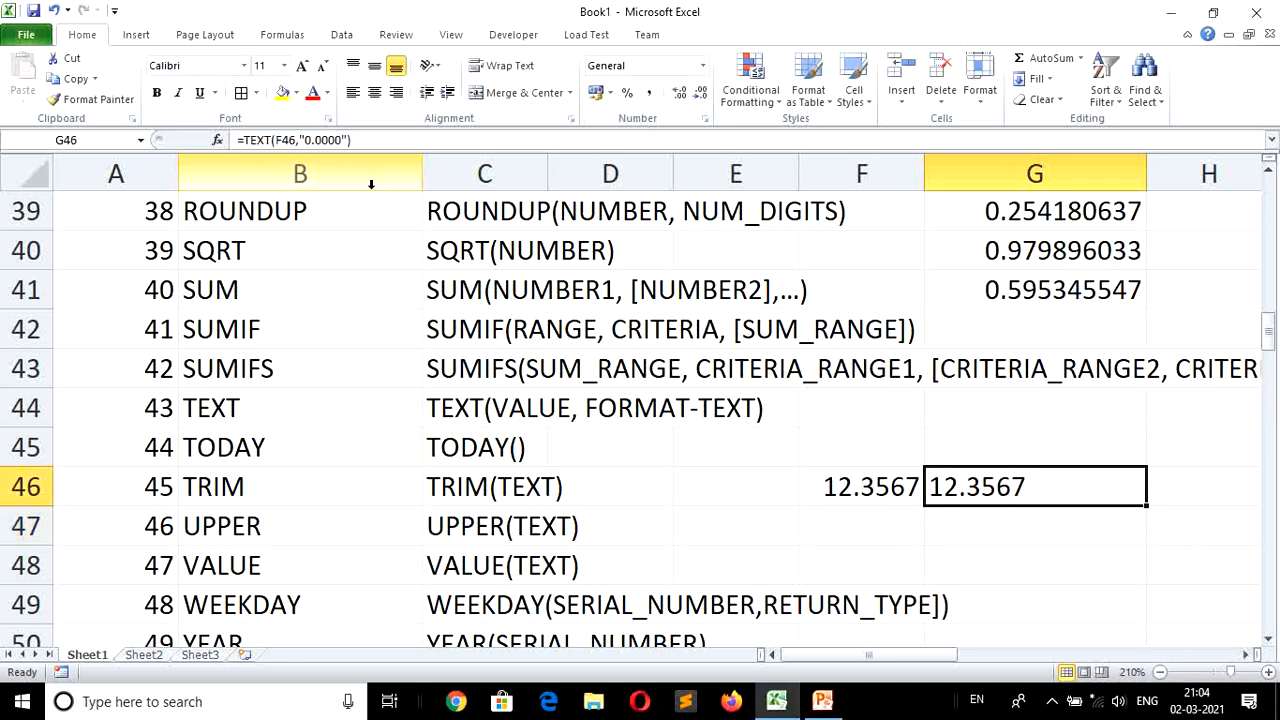
click(342, 140)
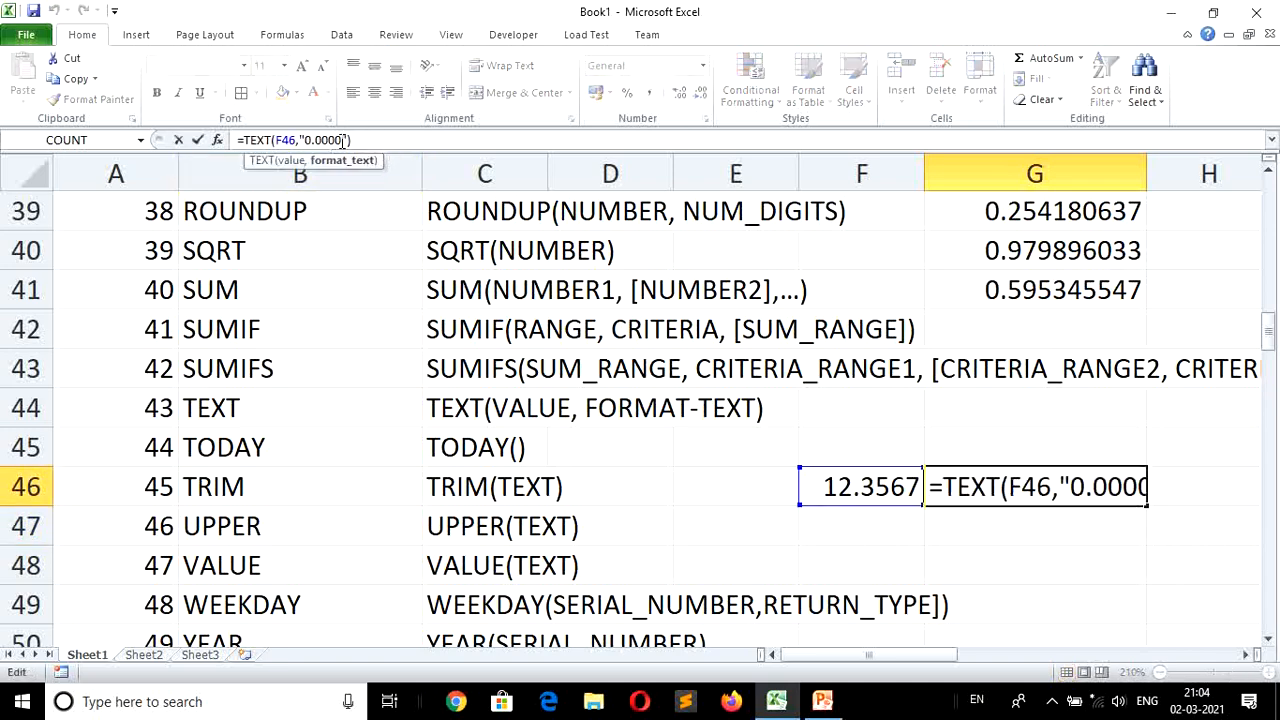
text(0)
key(Return)
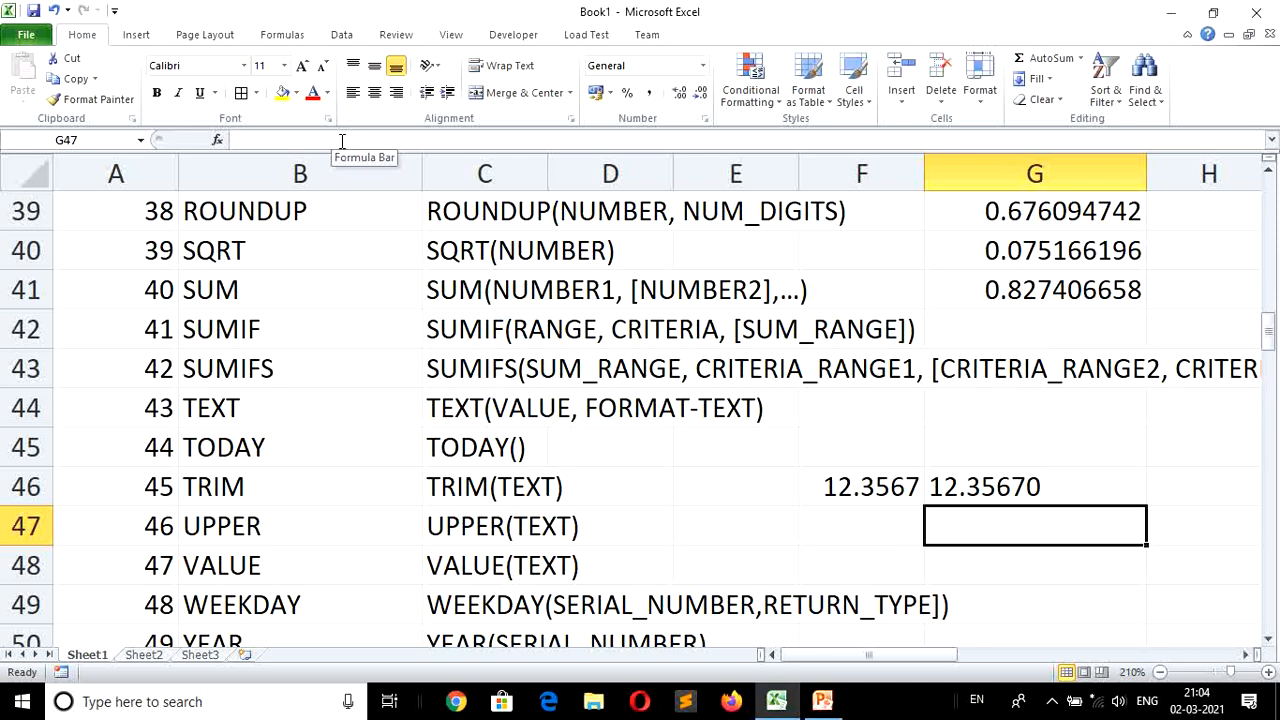
key(Left)
key(Left)
key(Left)
key(Left)
key(Left)
key(Left)
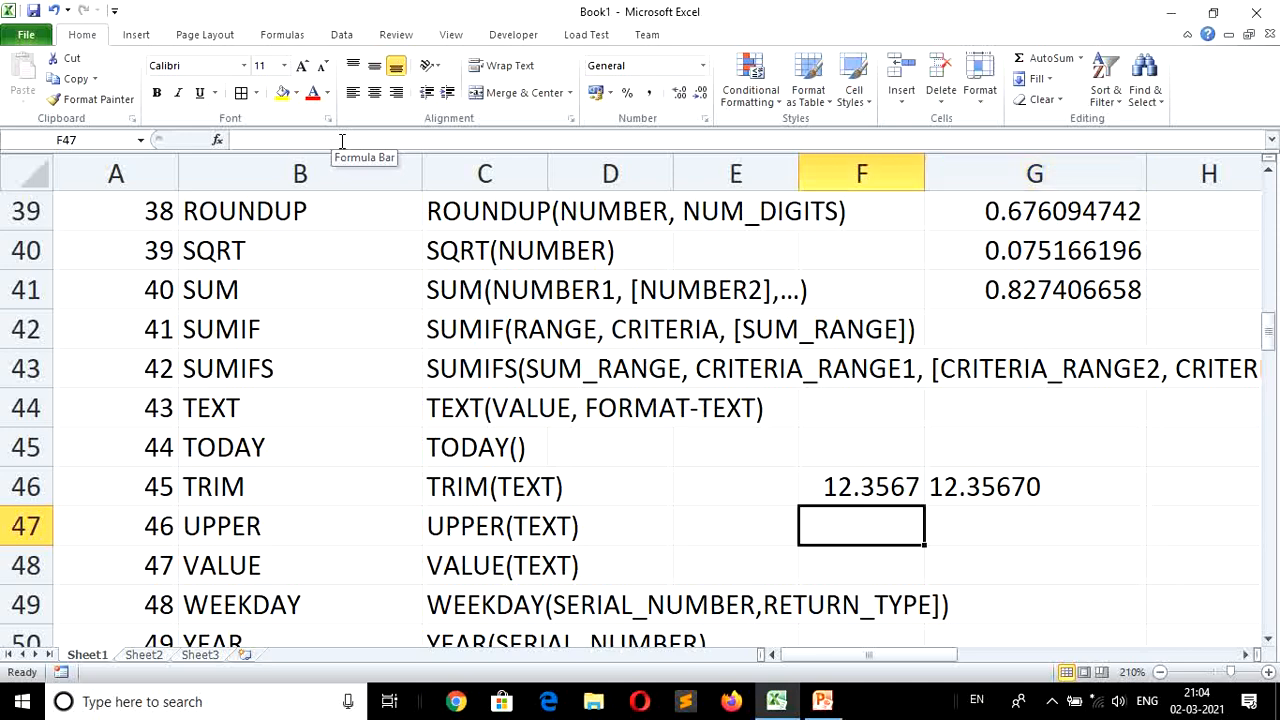
key(Down)
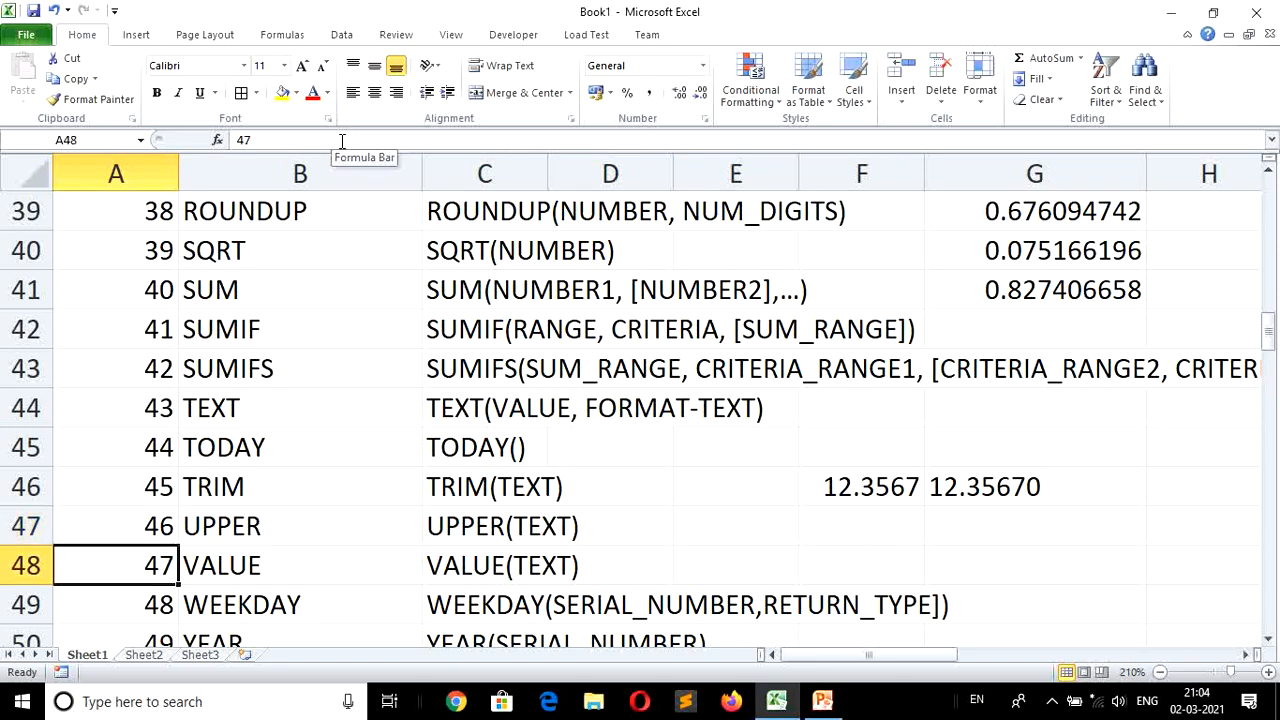
key(Down)
key(Up)
key(Up)
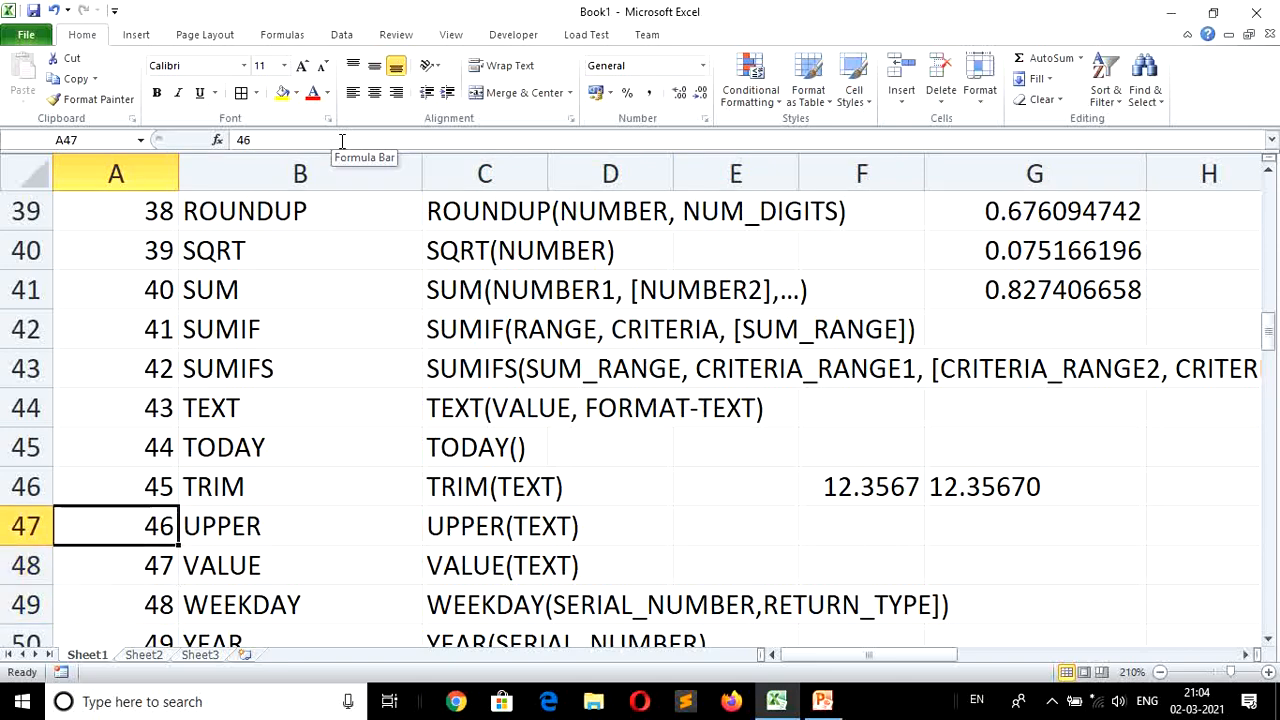
key(Down)
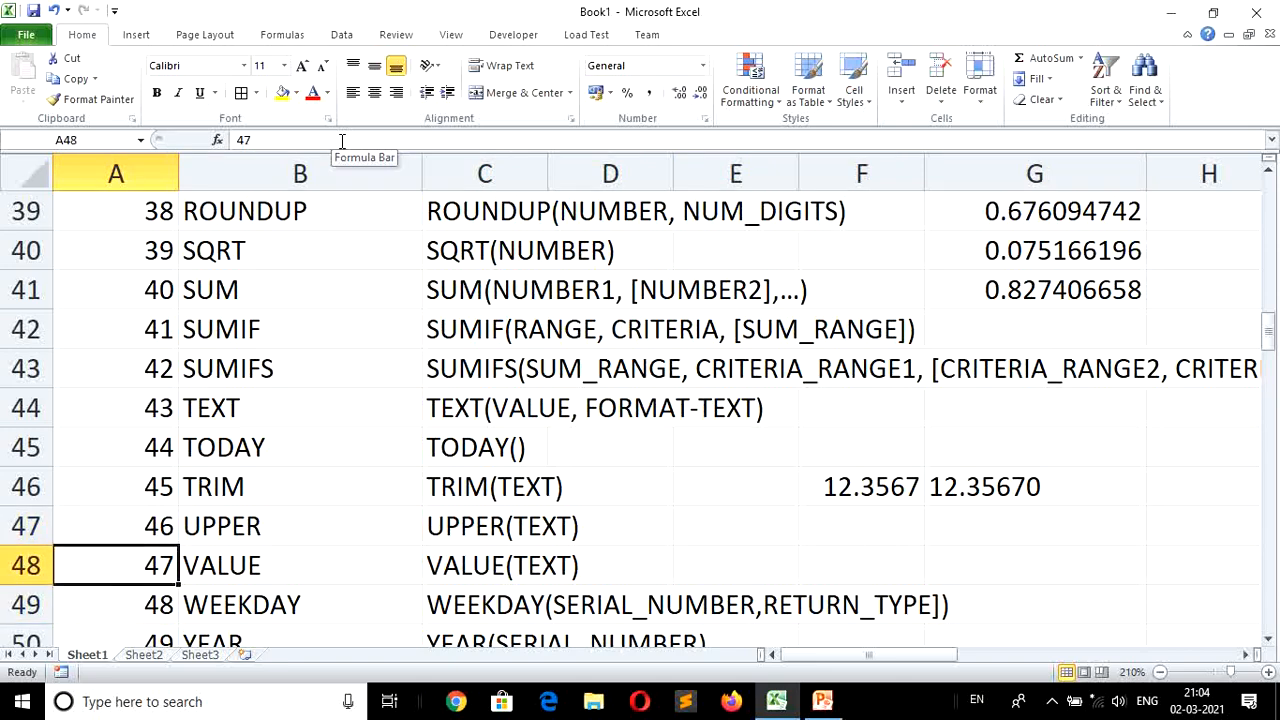
Enter the sample text "Hello how are you" in F47, with extra spaces between the words.
key(Right)
key(Right)
key(Right)
key(Right)
key(Right)
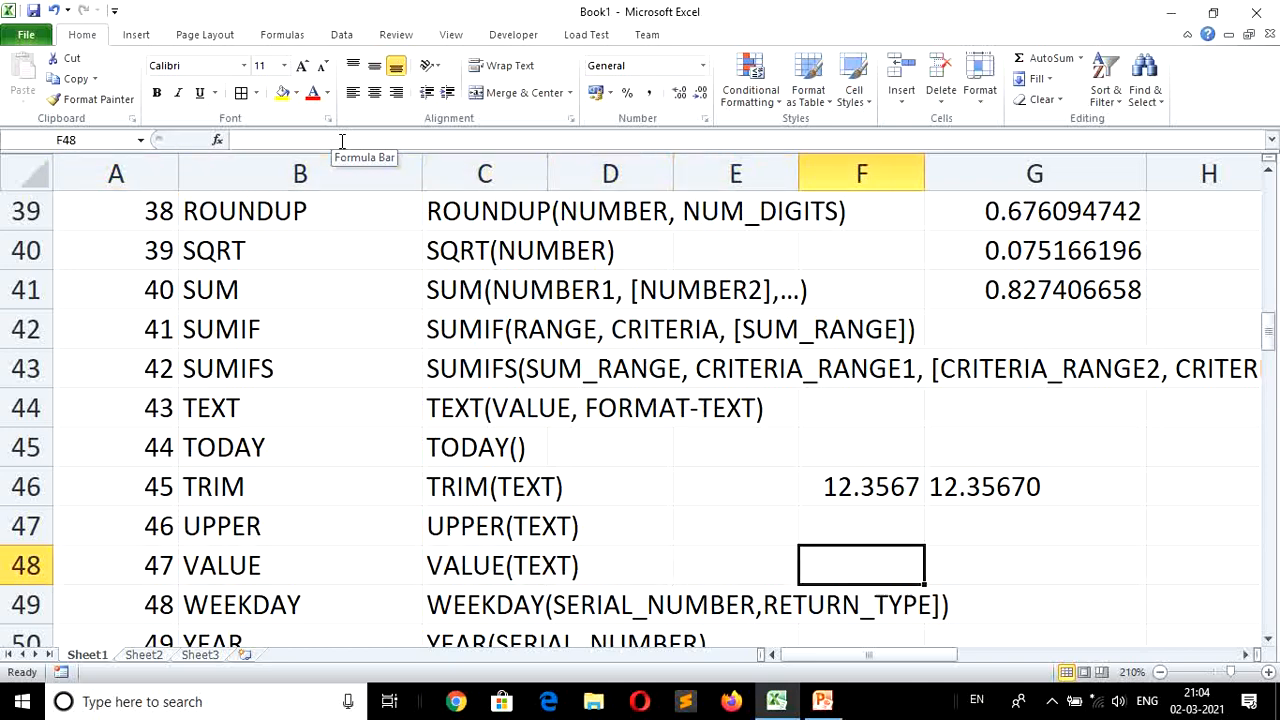
key(Up)
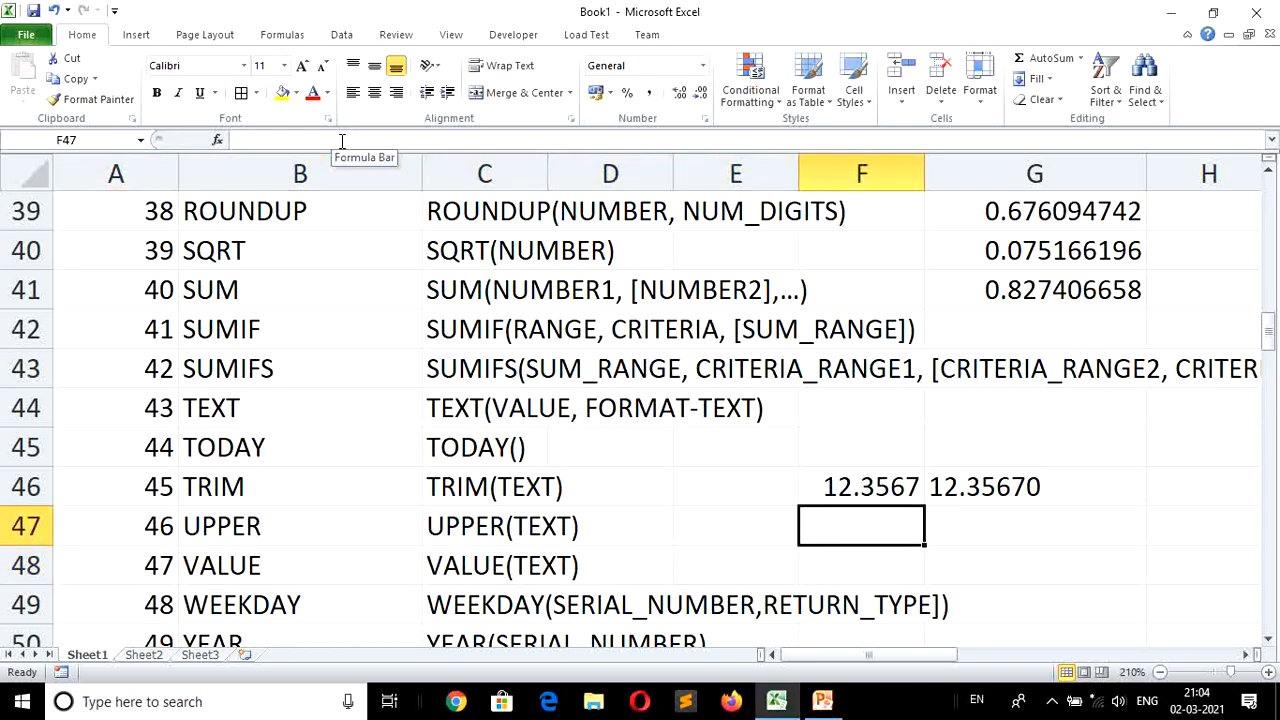
key(F9)
text(Hello)
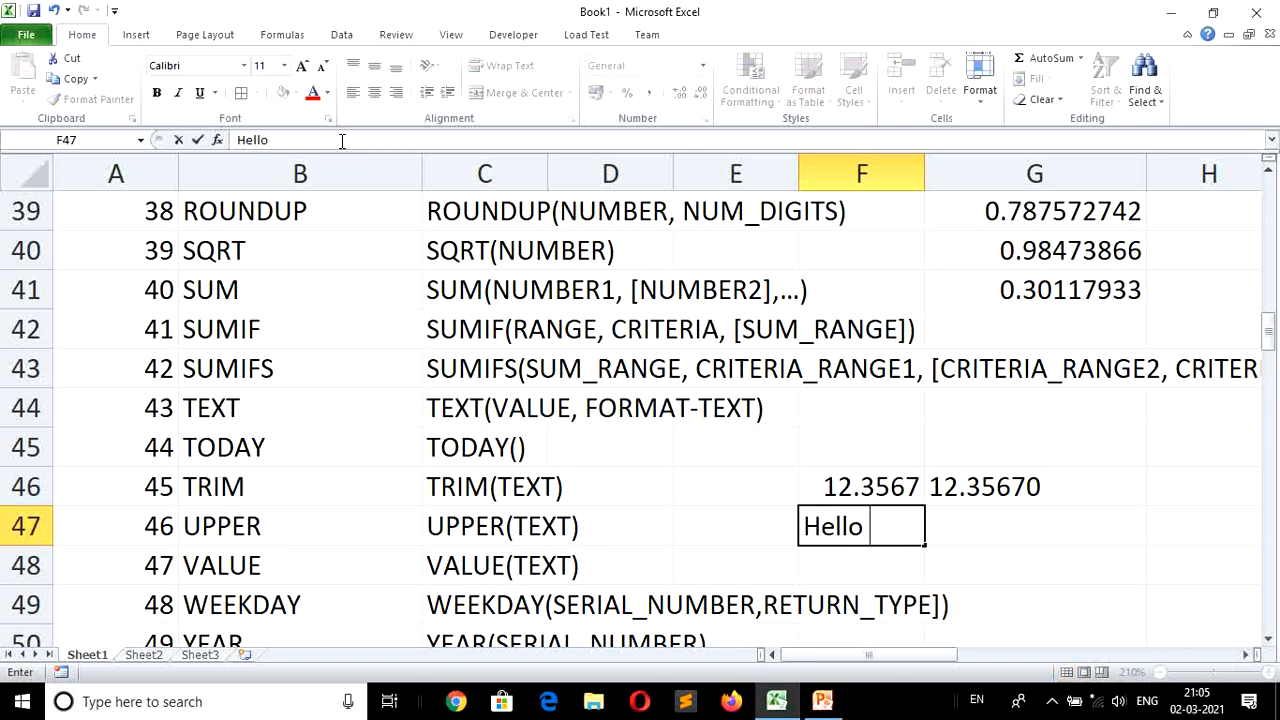
text(     how are)
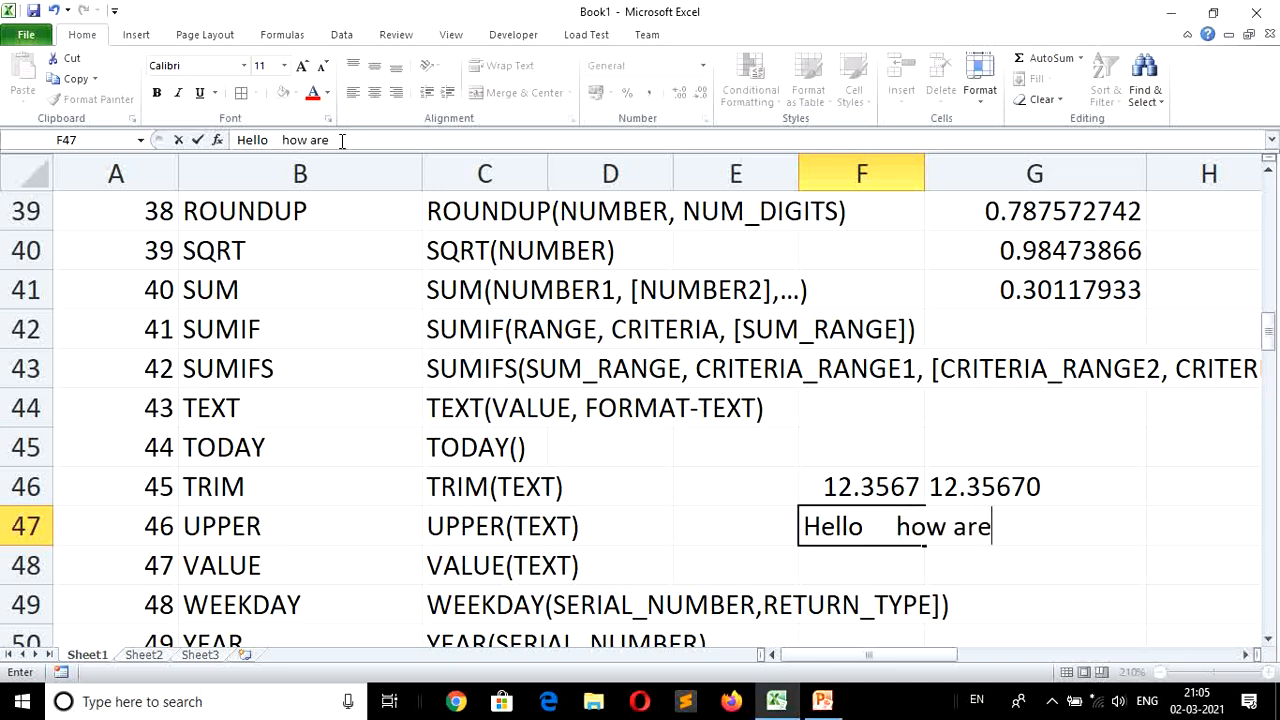
text(    you)
key(Return)
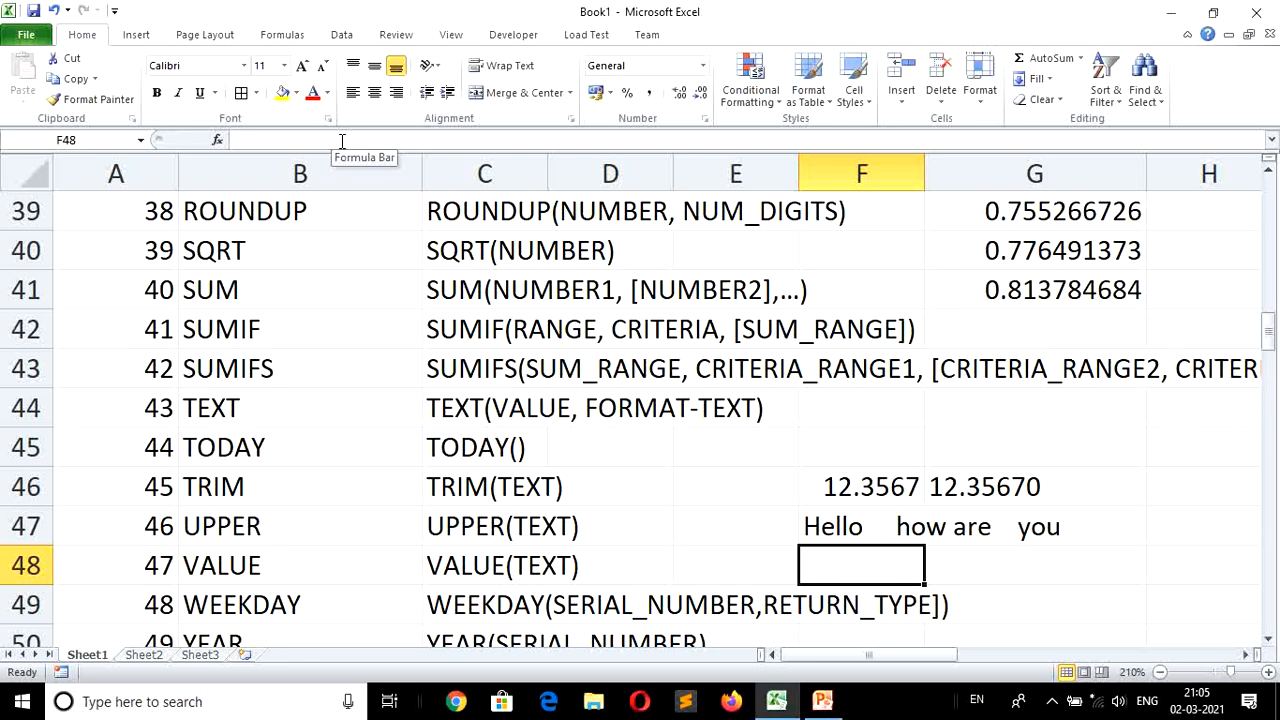
Enter =TRIM(F47) in F48 to remove the extra spaces from the sample text.
text(=tr)
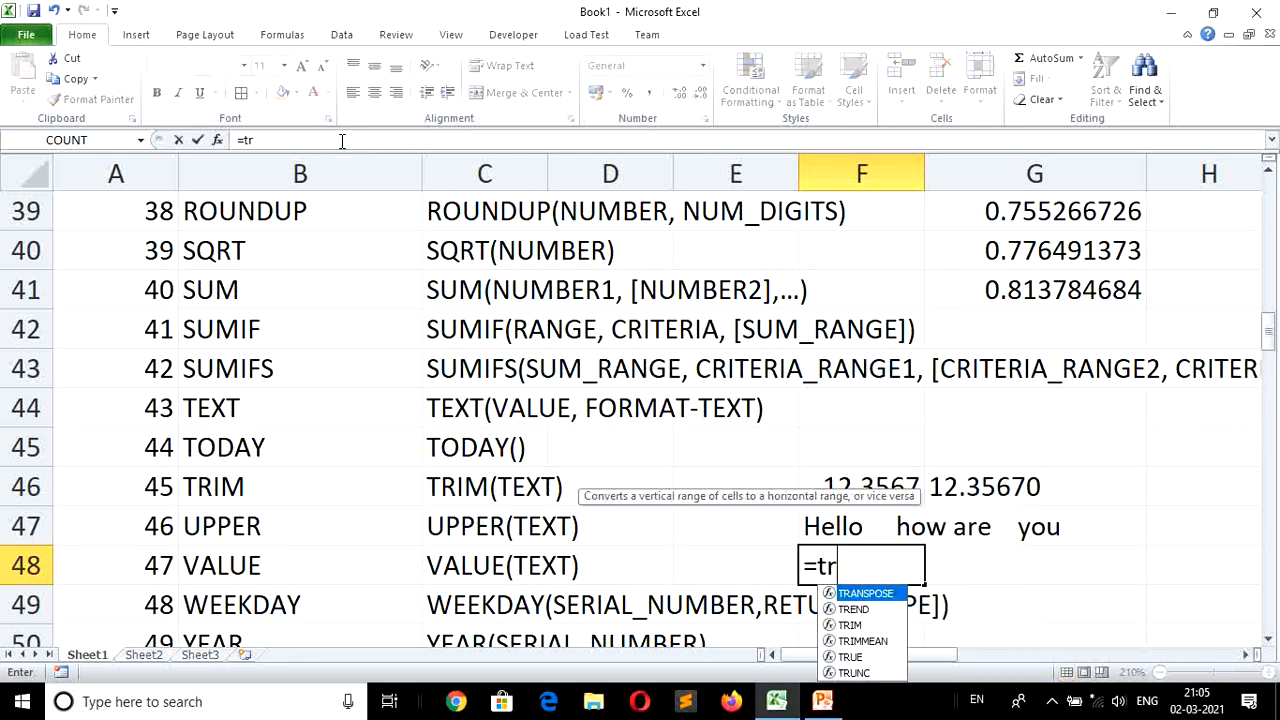
text(im()
key(Up)
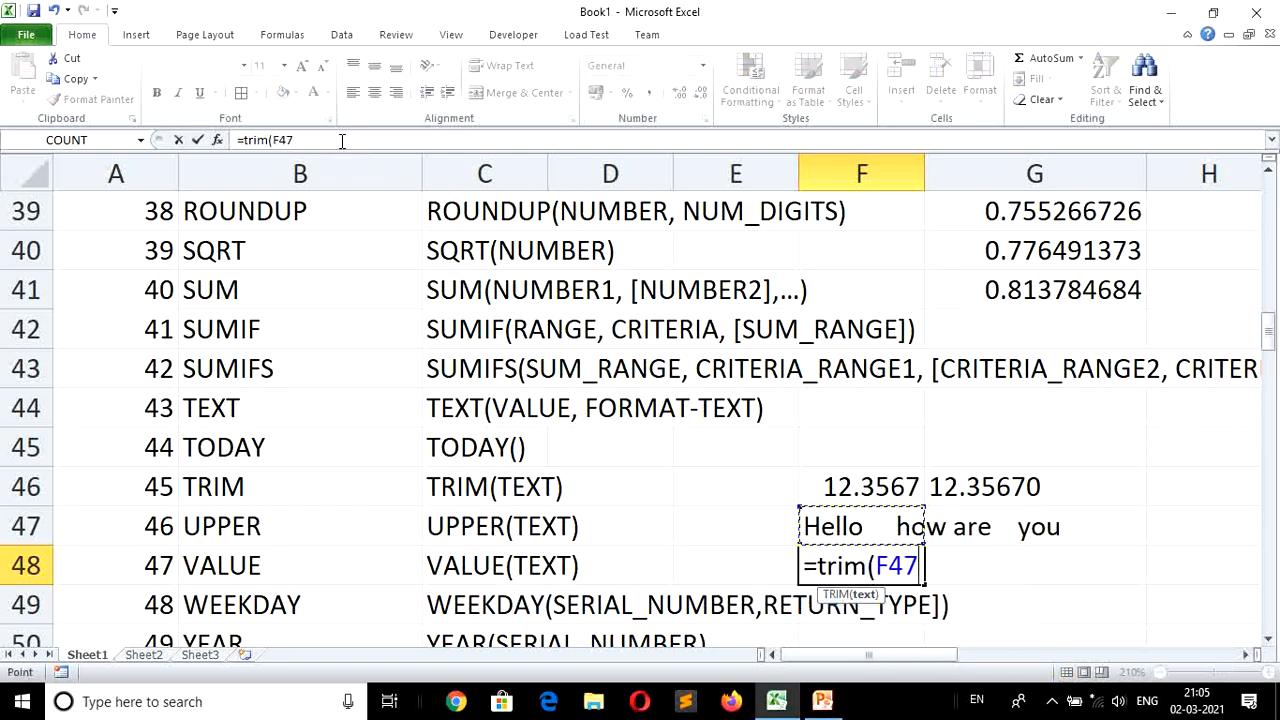
text())
key(Return)
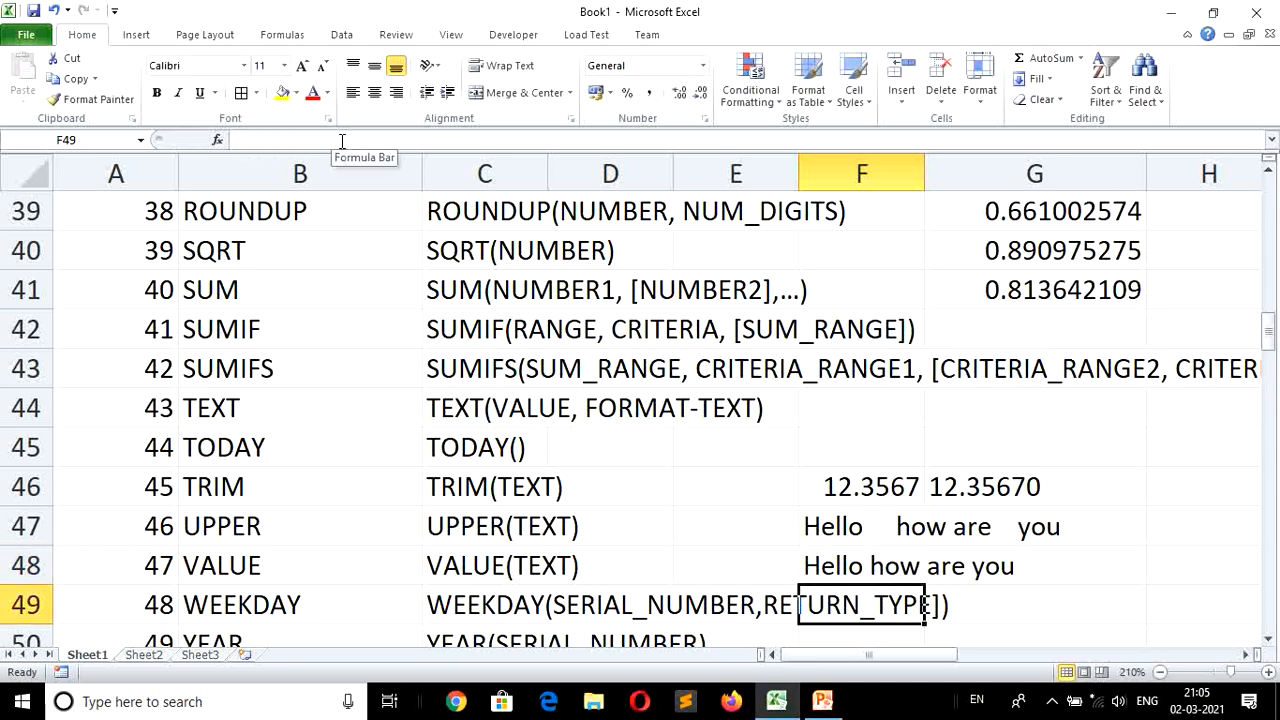
Clear the TEXT and TRIM example cells in F46:G48.
click(831, 527)
key(Up)
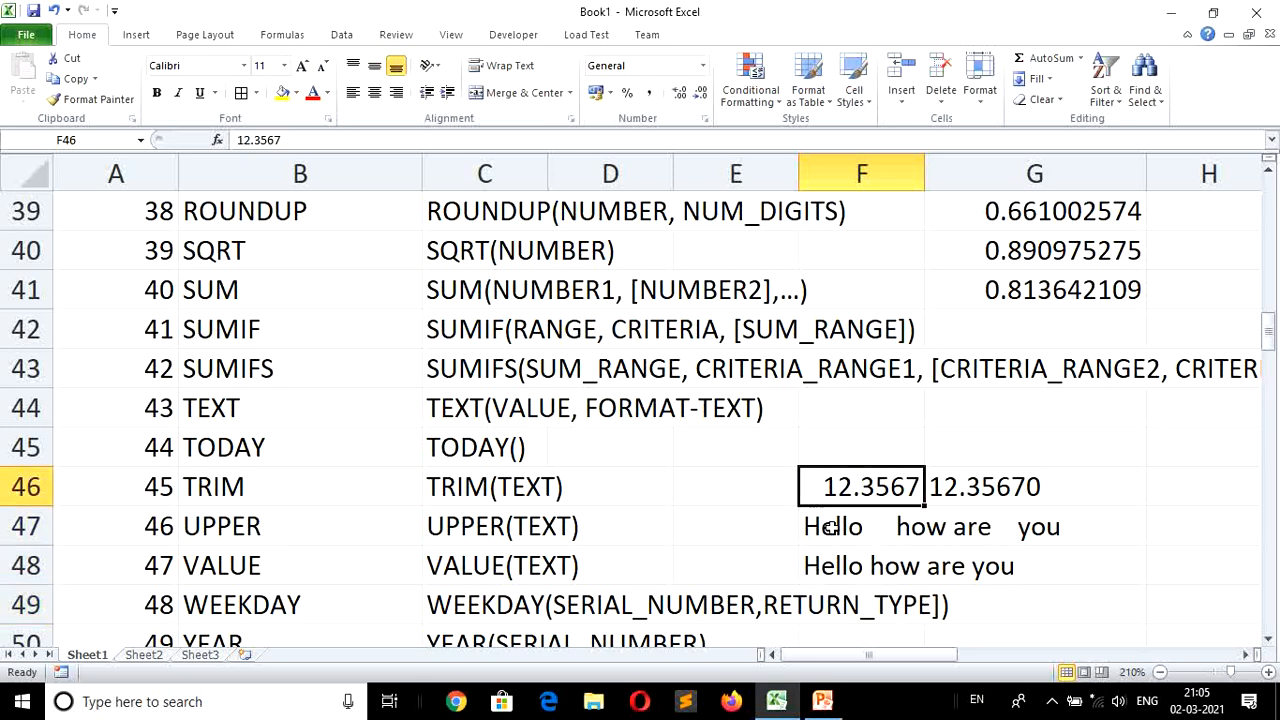
key(shift+Down)
key(shift+Down)
key(shift+Right)
key(Delete)
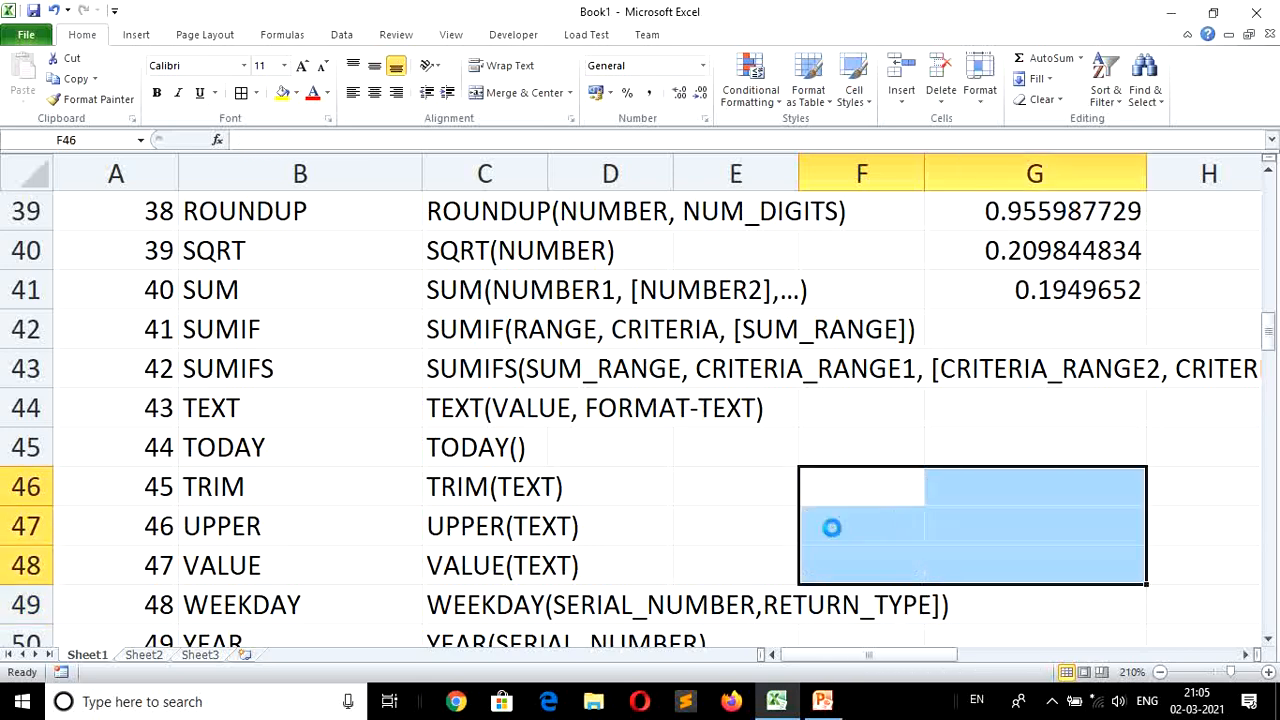
click(851, 445)
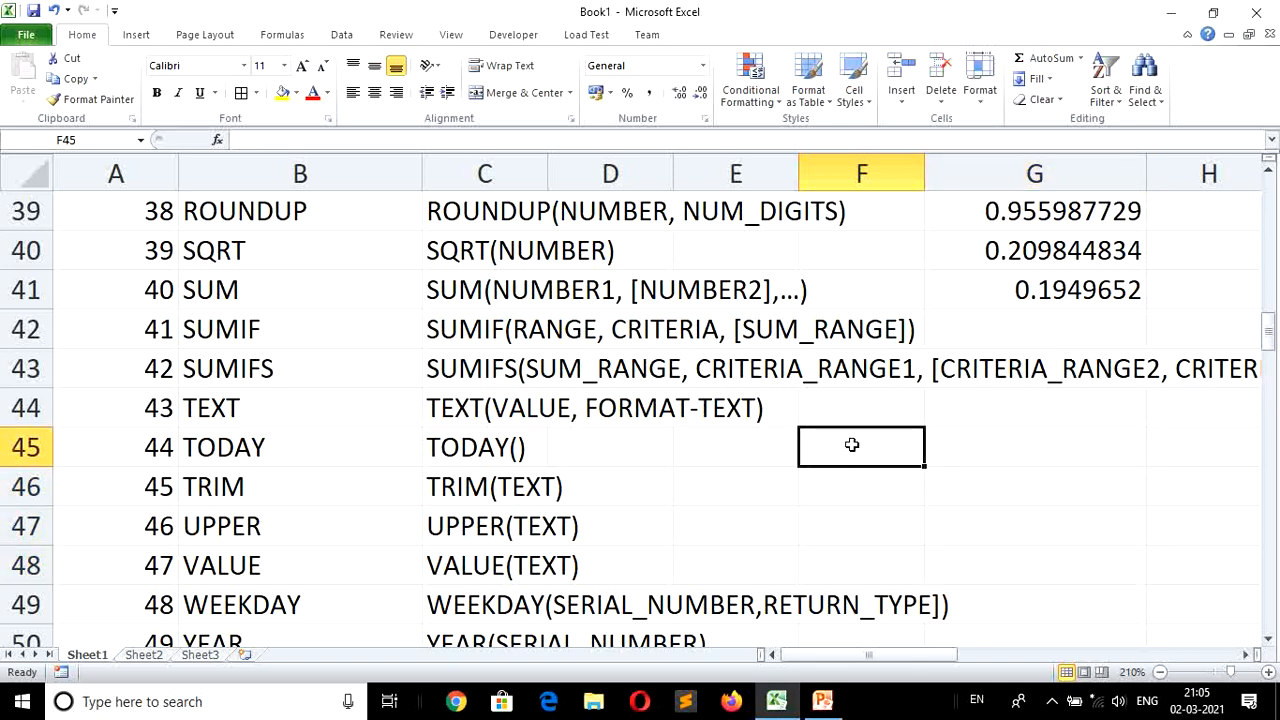
Enter 1234 stored as text in F46, using a leading apostrophe ('1234).
key(Down)
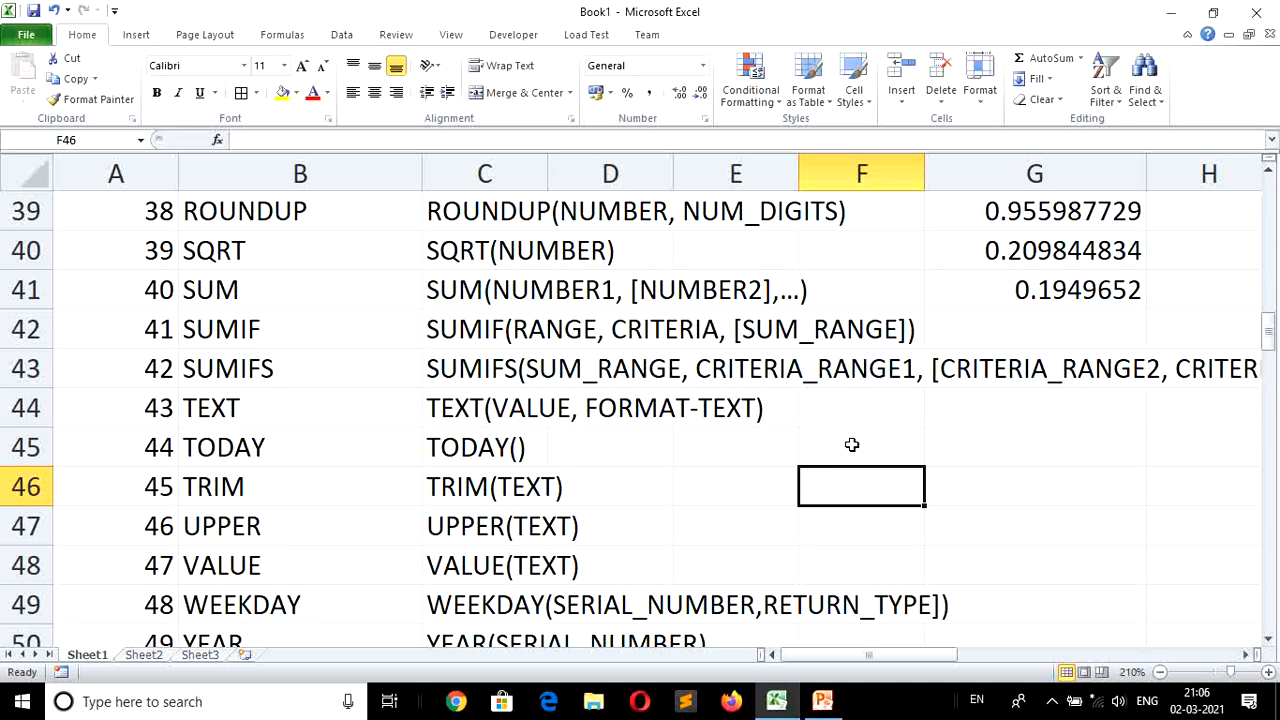
text('123)
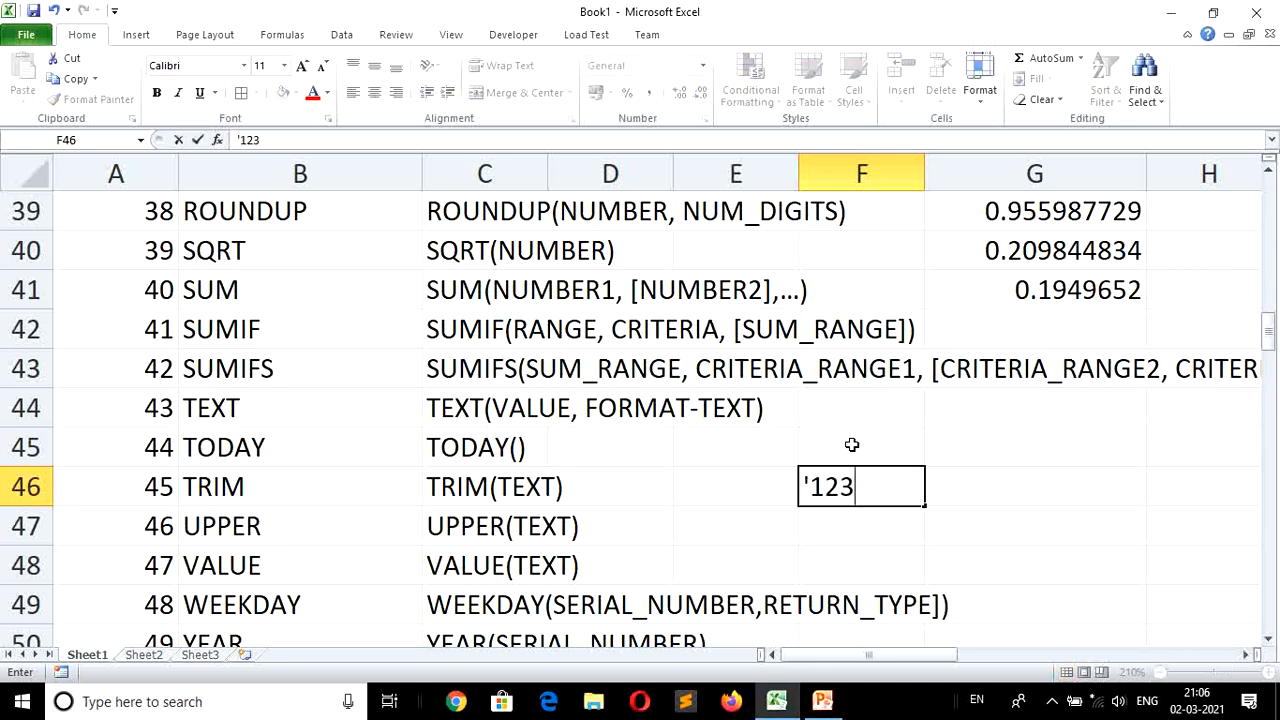
text(4)
key(Return)
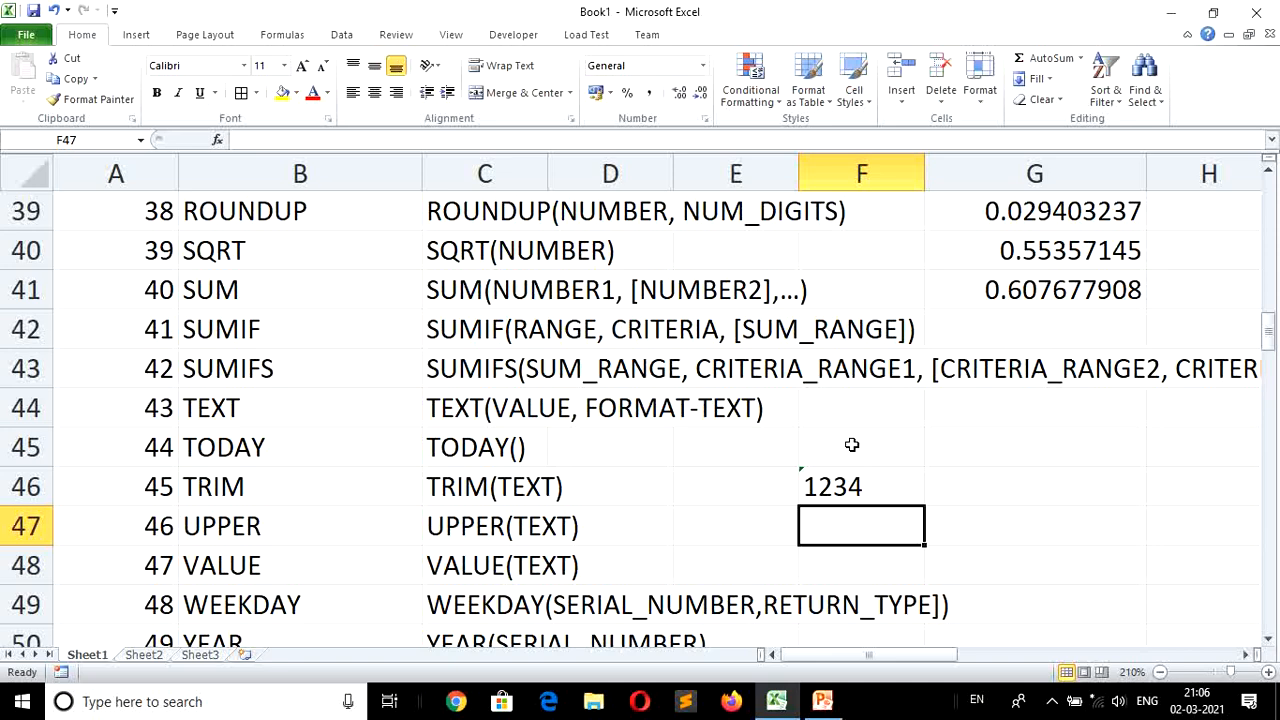
Enter =VALUE(F46) in G46 to convert the text number into a numeric value.
key(Right)
key(Up)
text(=)
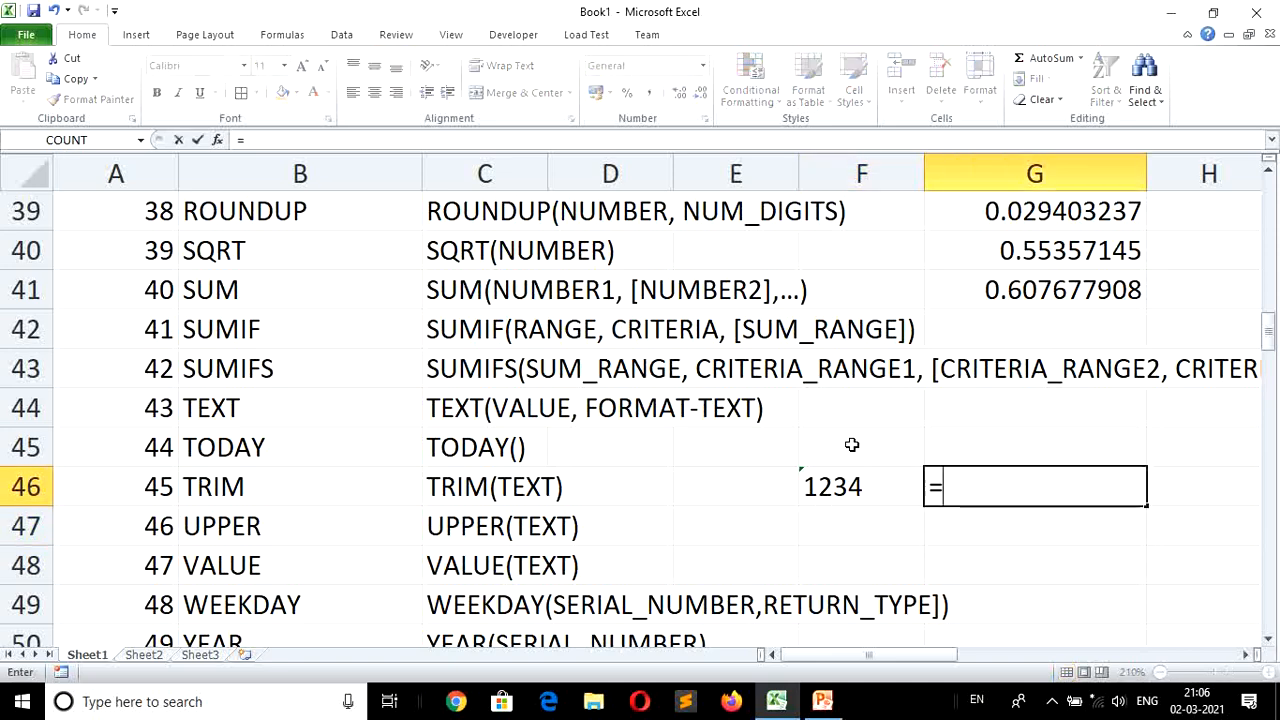
text(value()
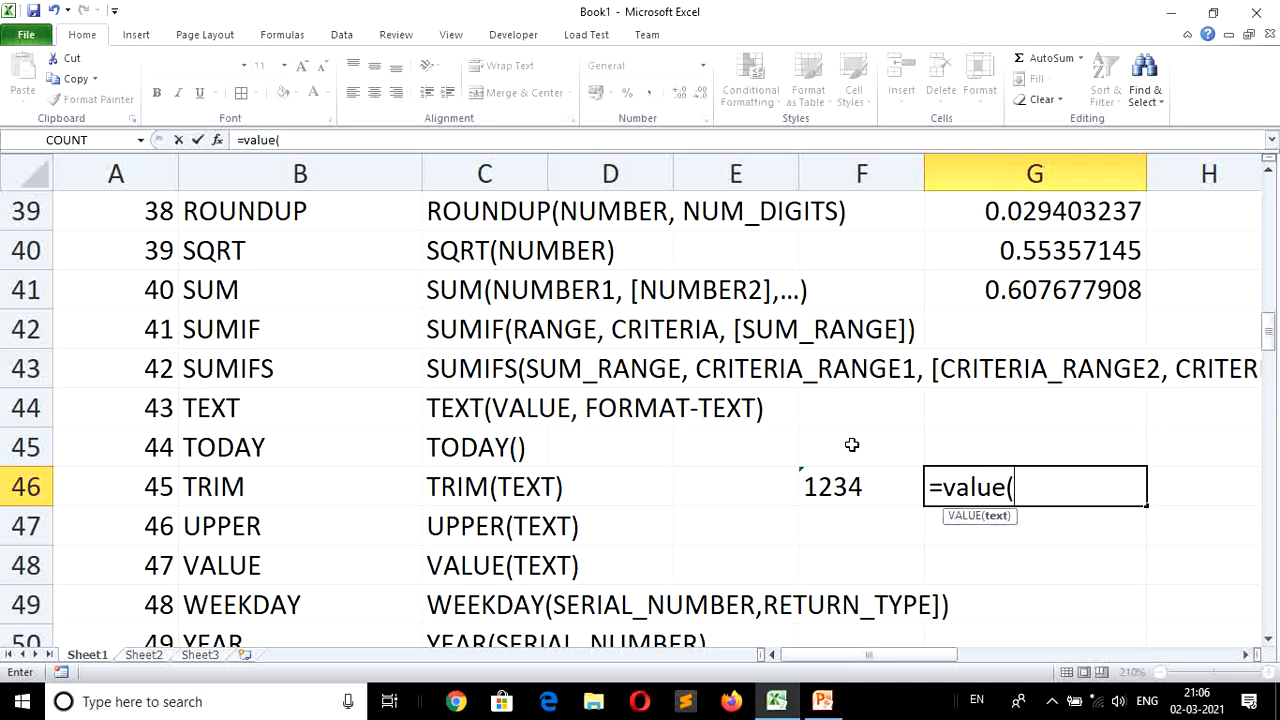
key(Left)
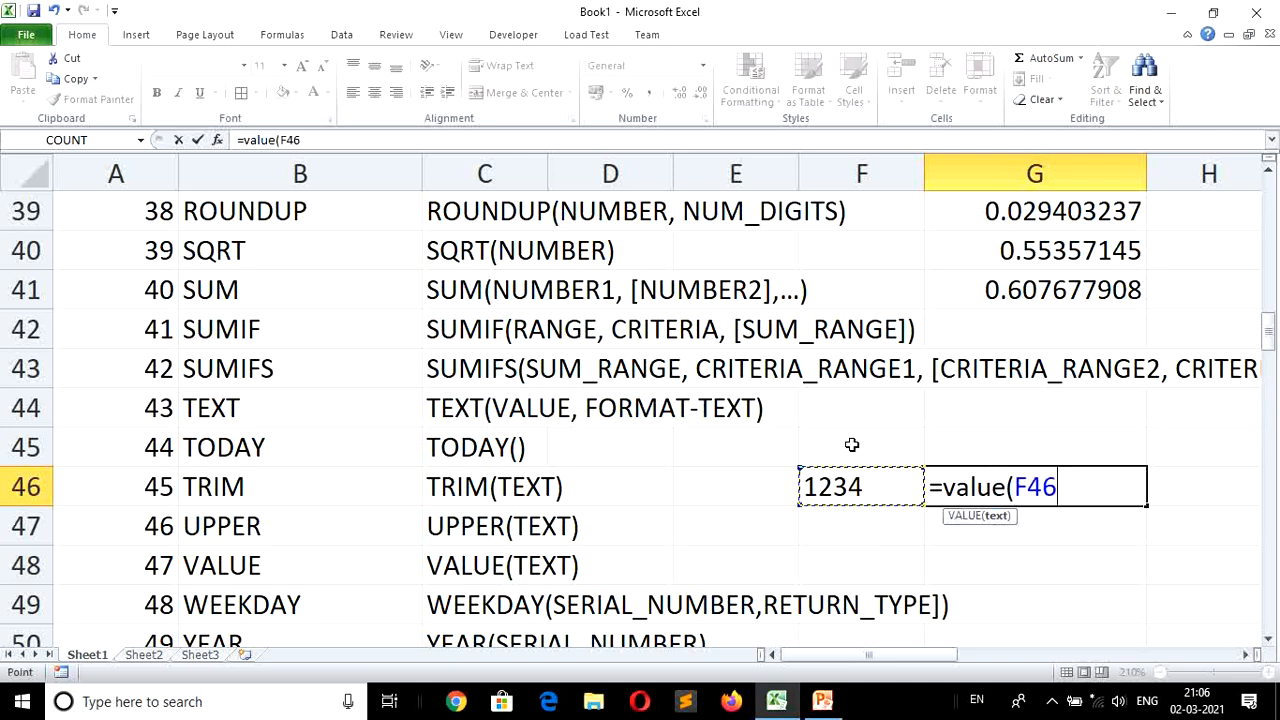
key(Return)
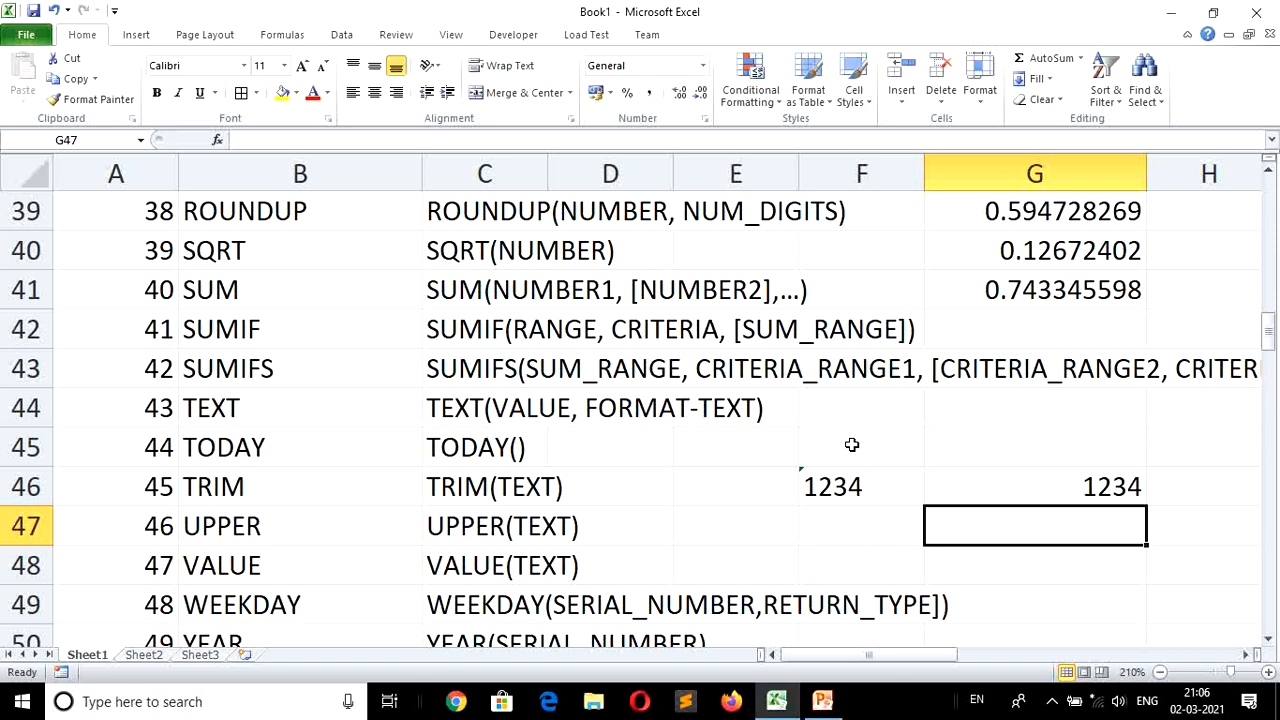
key(Down)
key(Up)
text(=value)
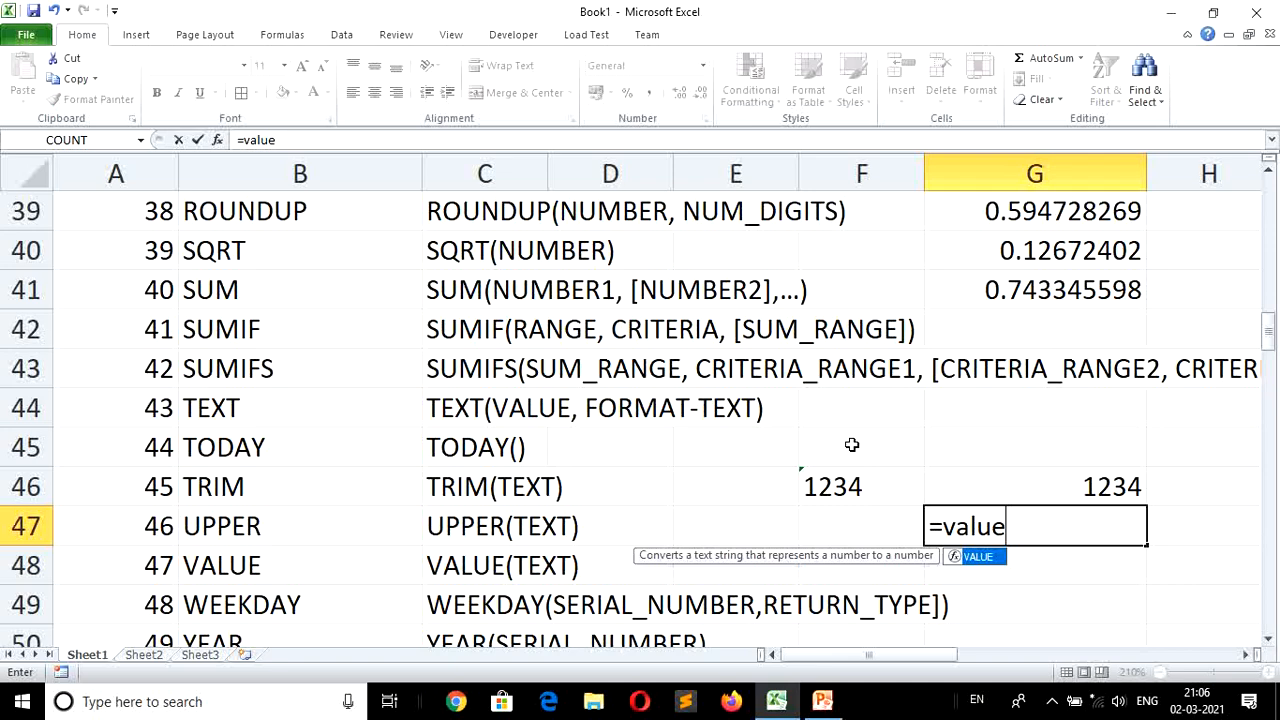
key(BackSpace)
key(BackSpace)
key(BackSpace)
key(BackSpace)
key(BackSpace)
key(BackSpace)
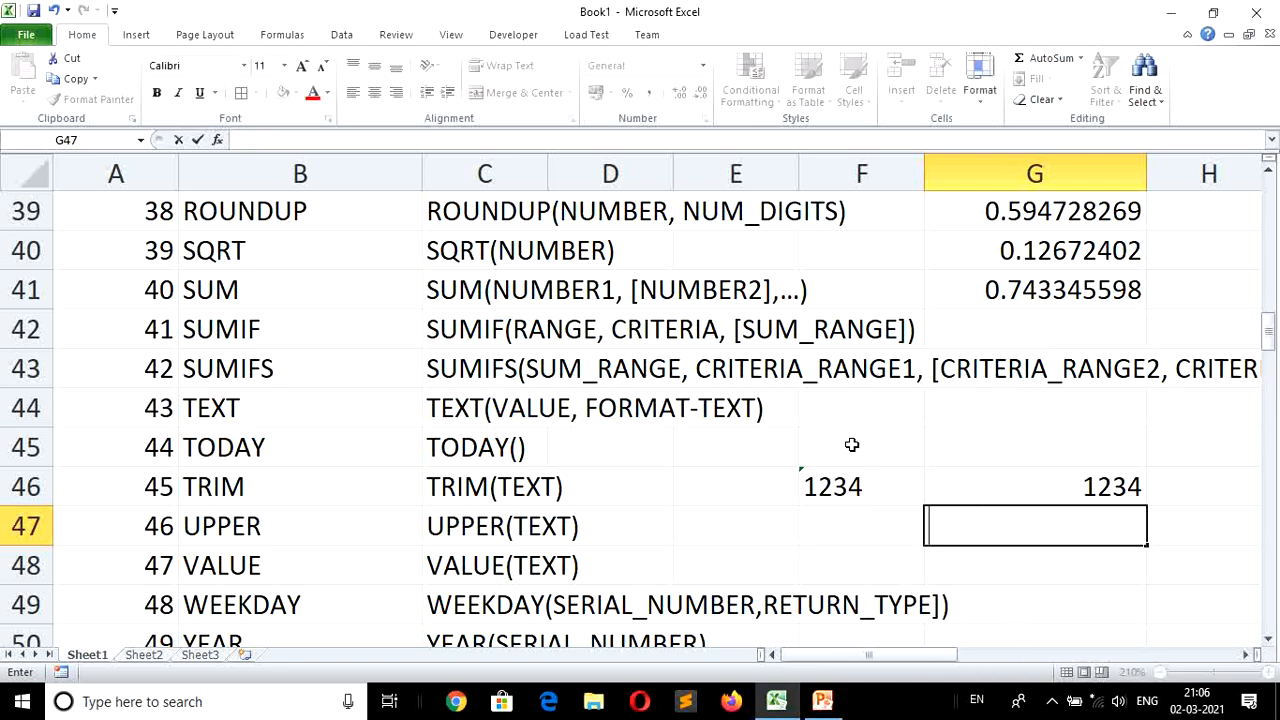
key(Return)
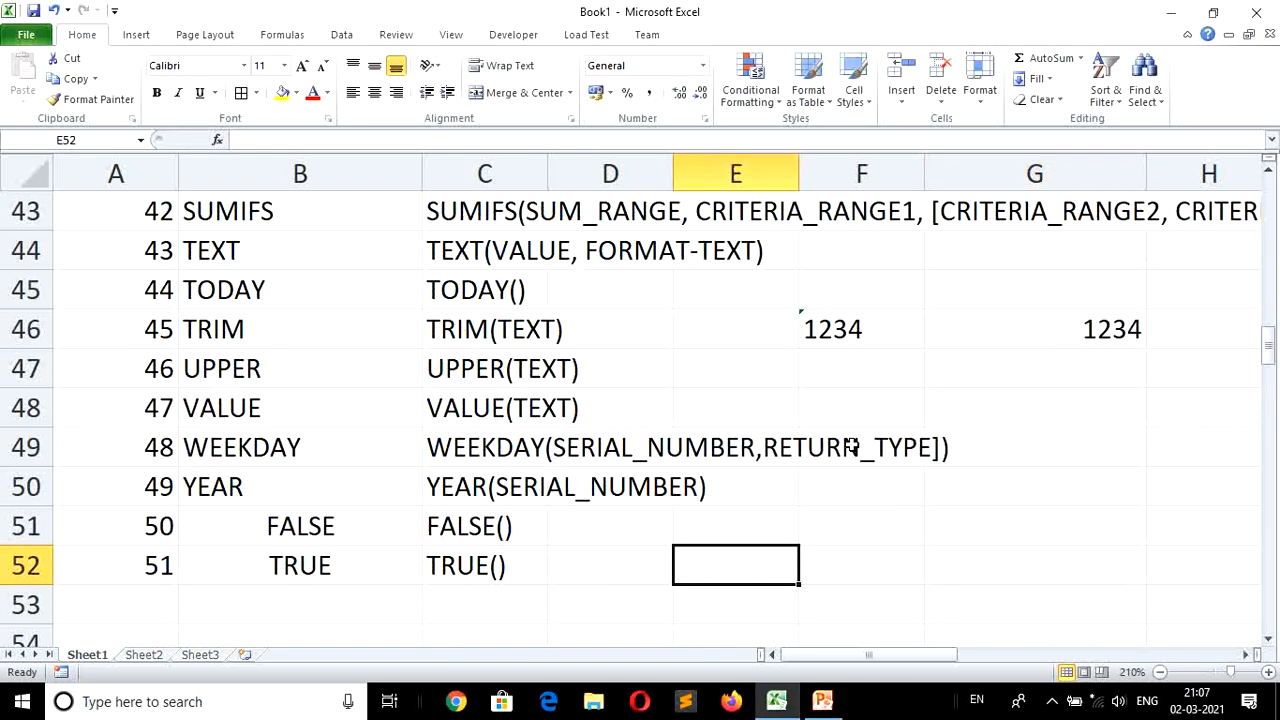
Enter =TODAY() in E52 and insert the current date as the fixed value 02-03-2021 in E53.
text(=to)
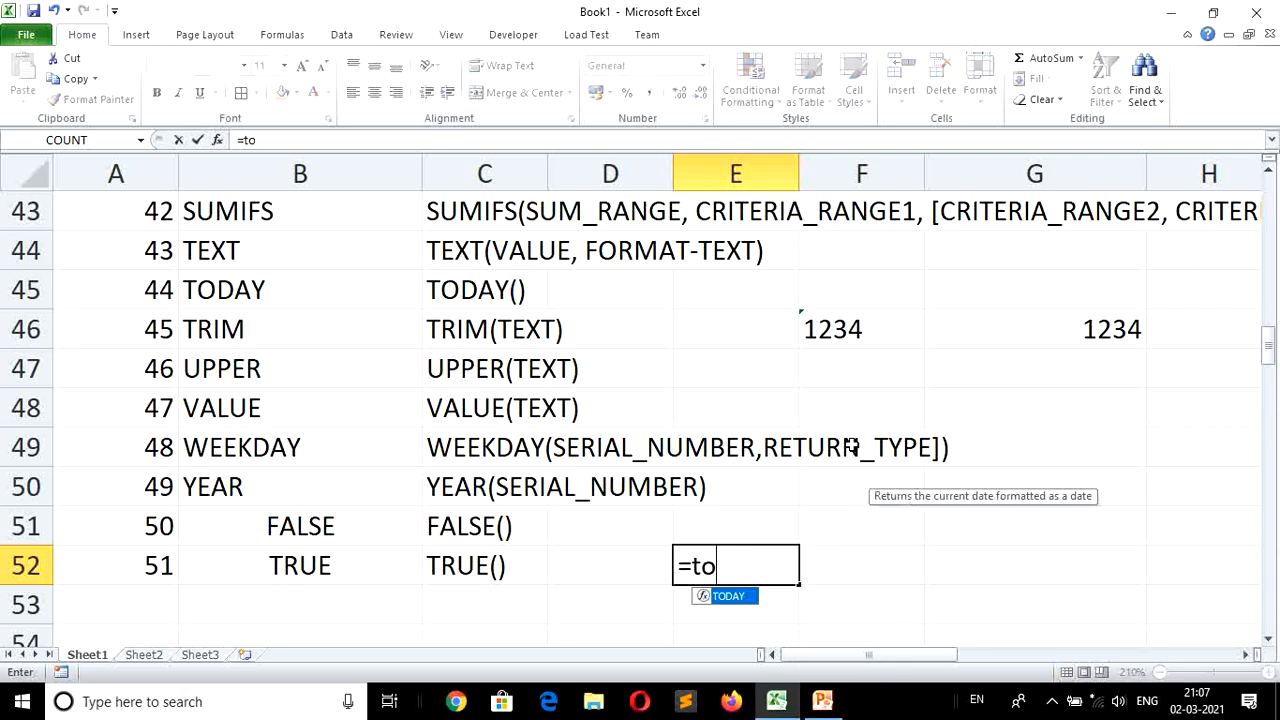
text(day())
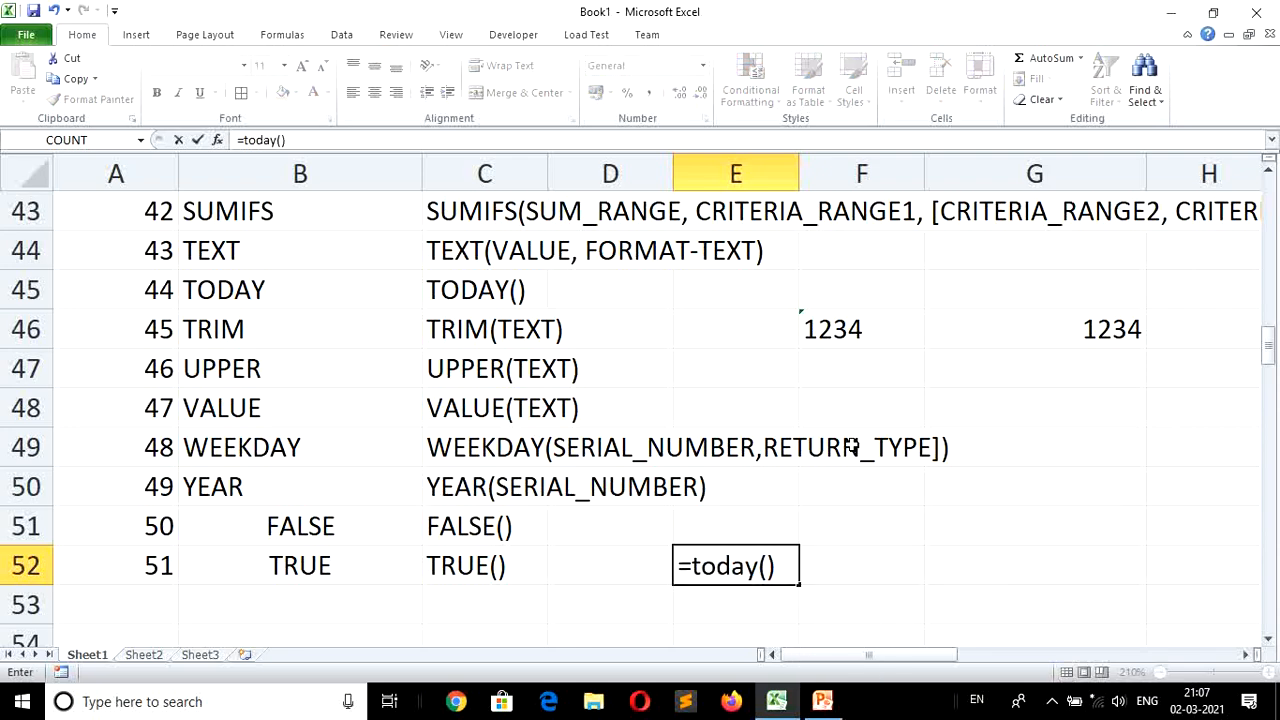
key(Return)
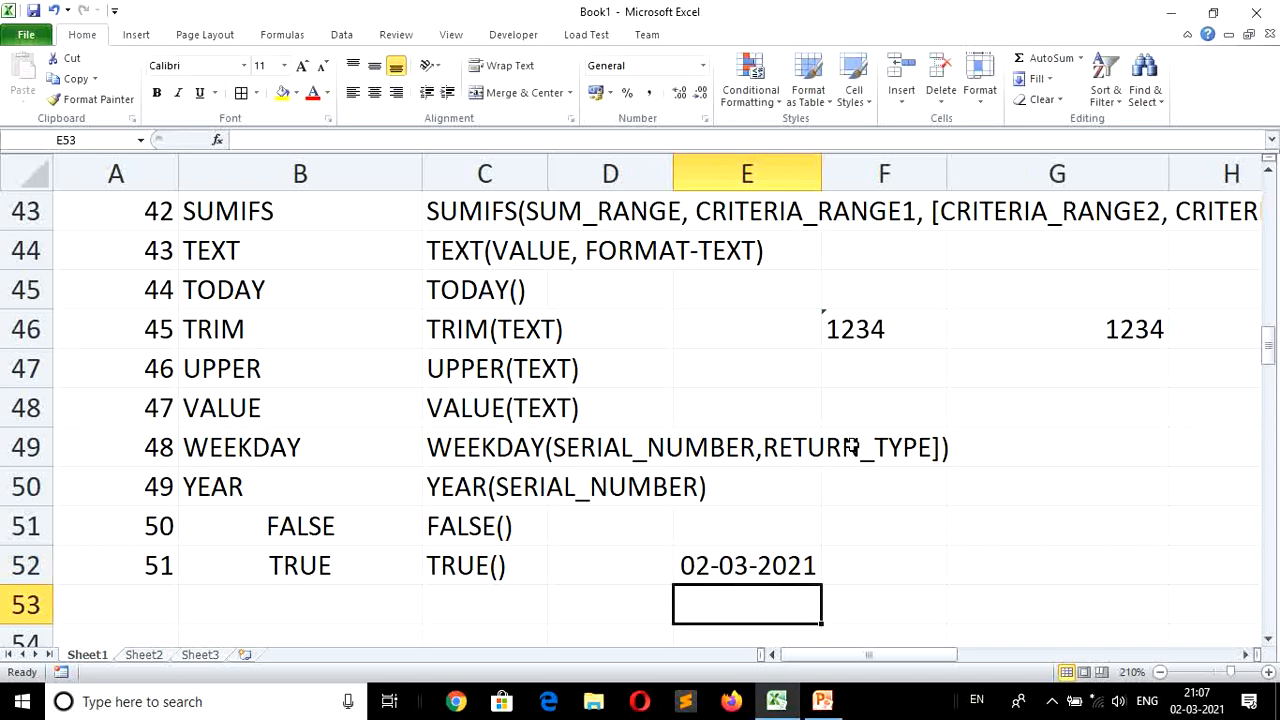
key(ctrl+semicolon)
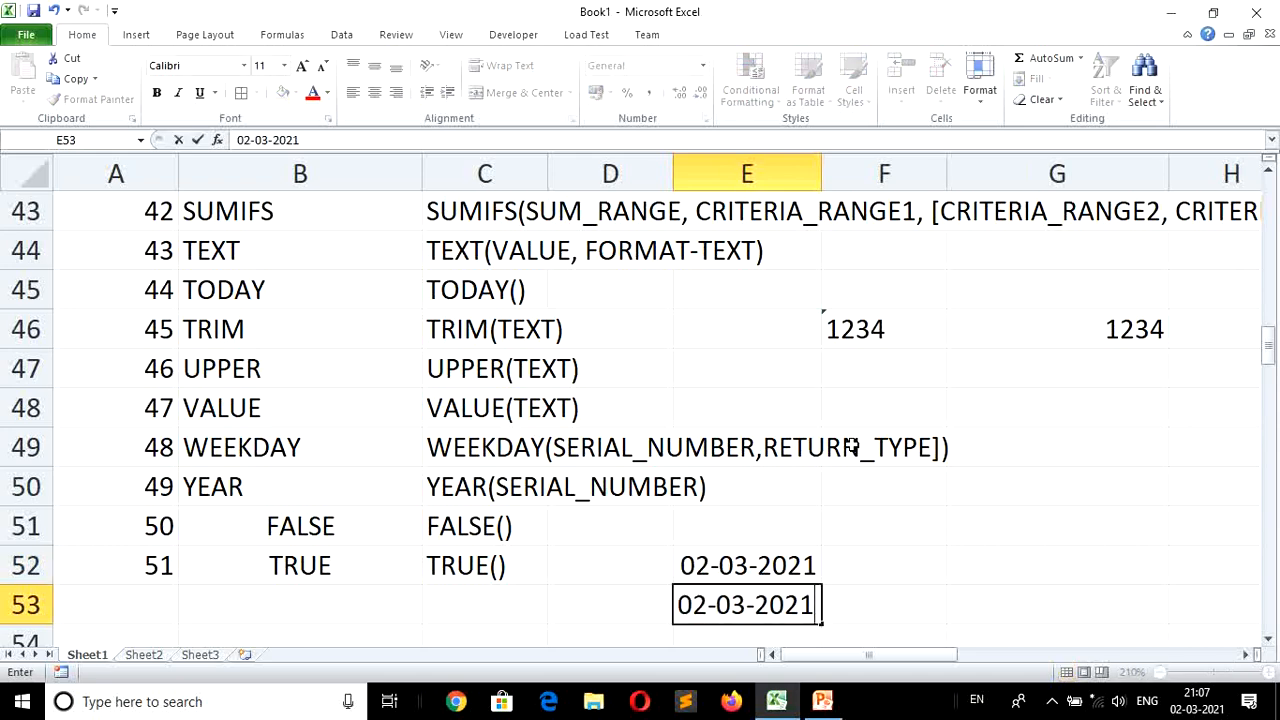
key(Return)
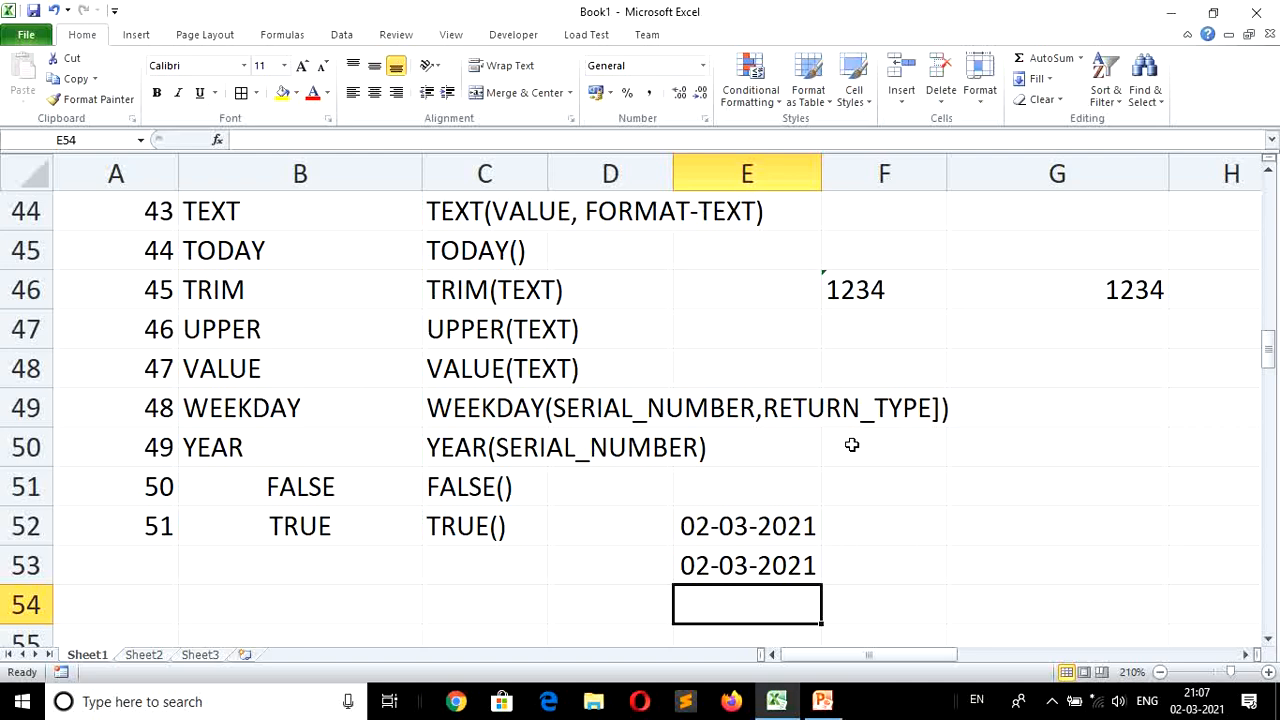
Enter =WEEKDAY(E53) in E55 to get the weekday number of the fixed date.
key(Return)
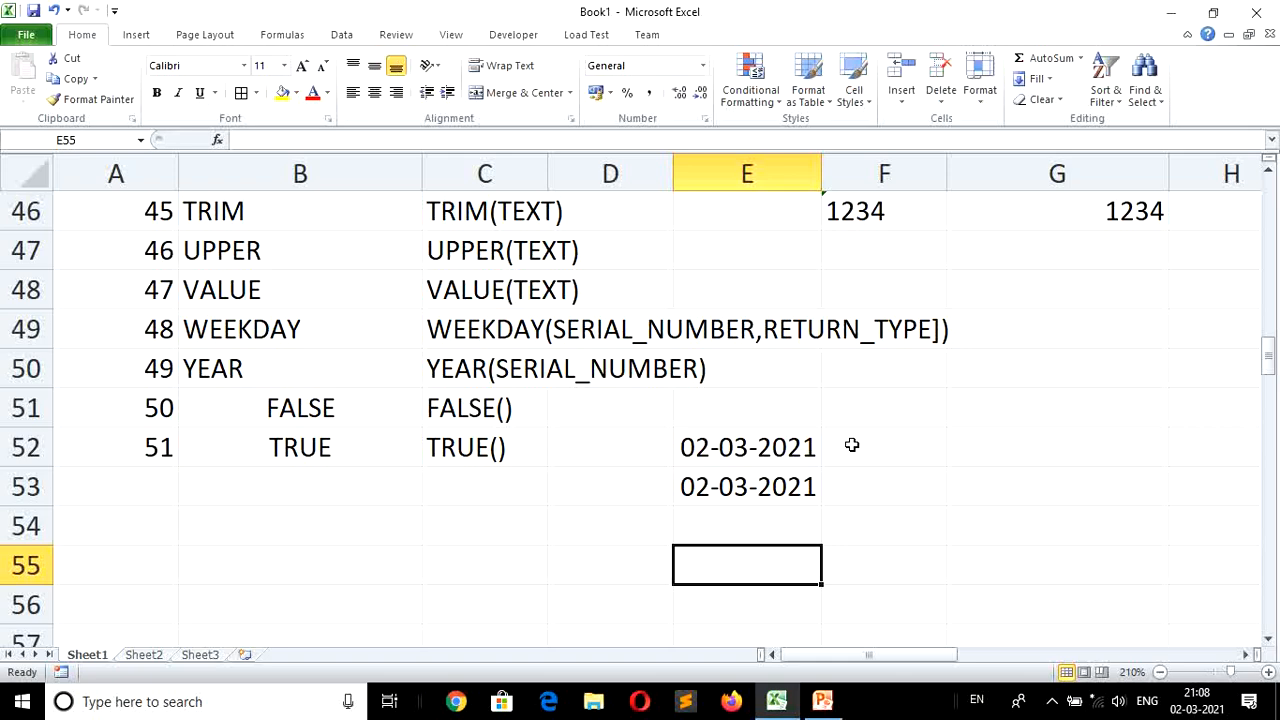
text(=week)
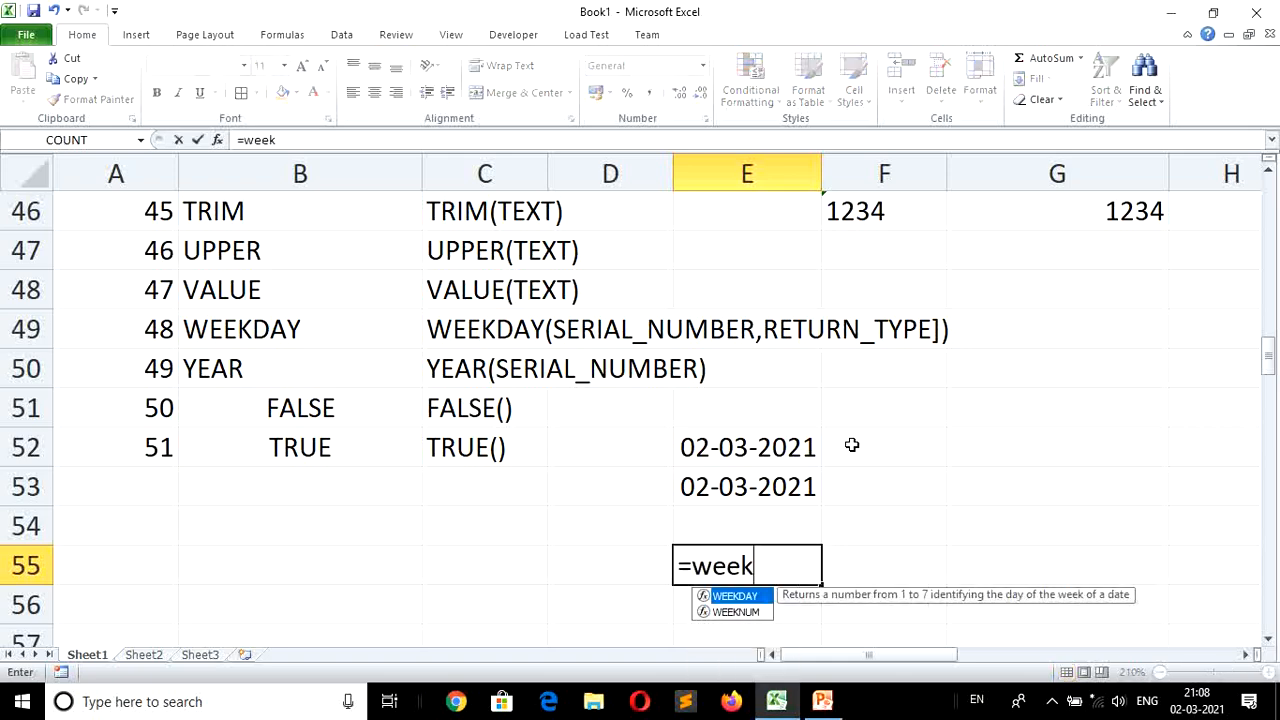
text(day()
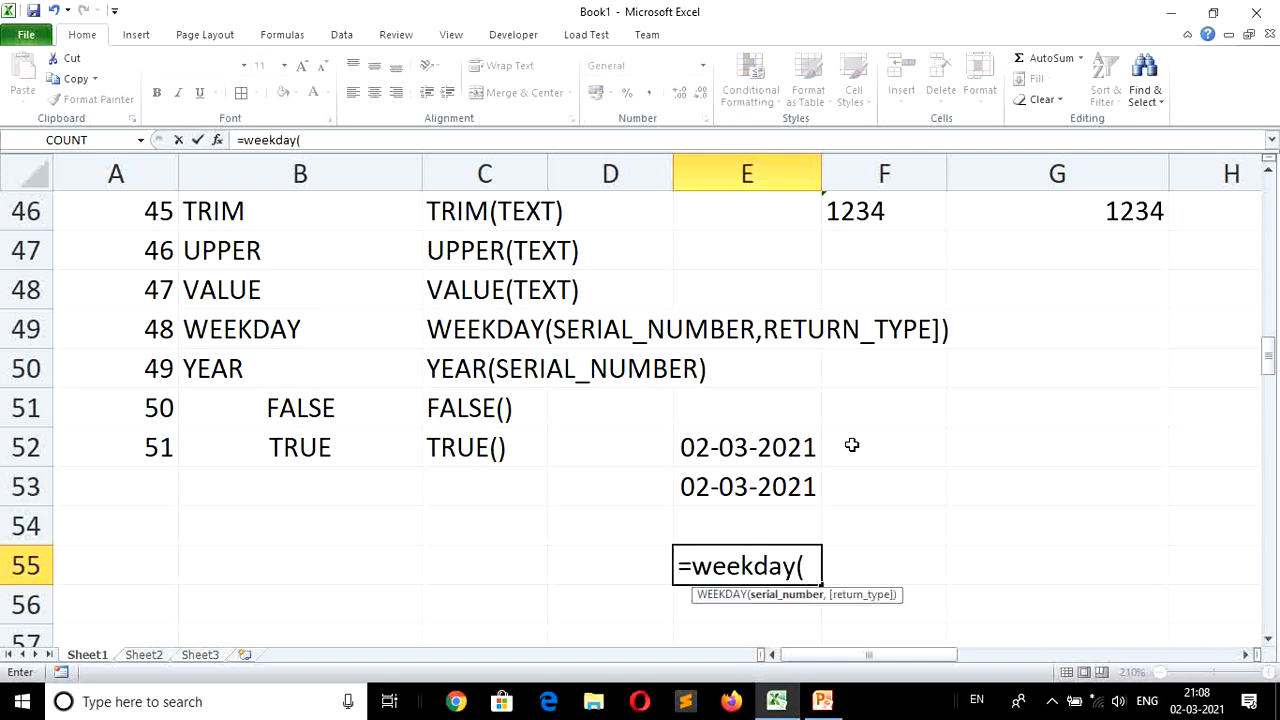
key(Up)
key(Up)
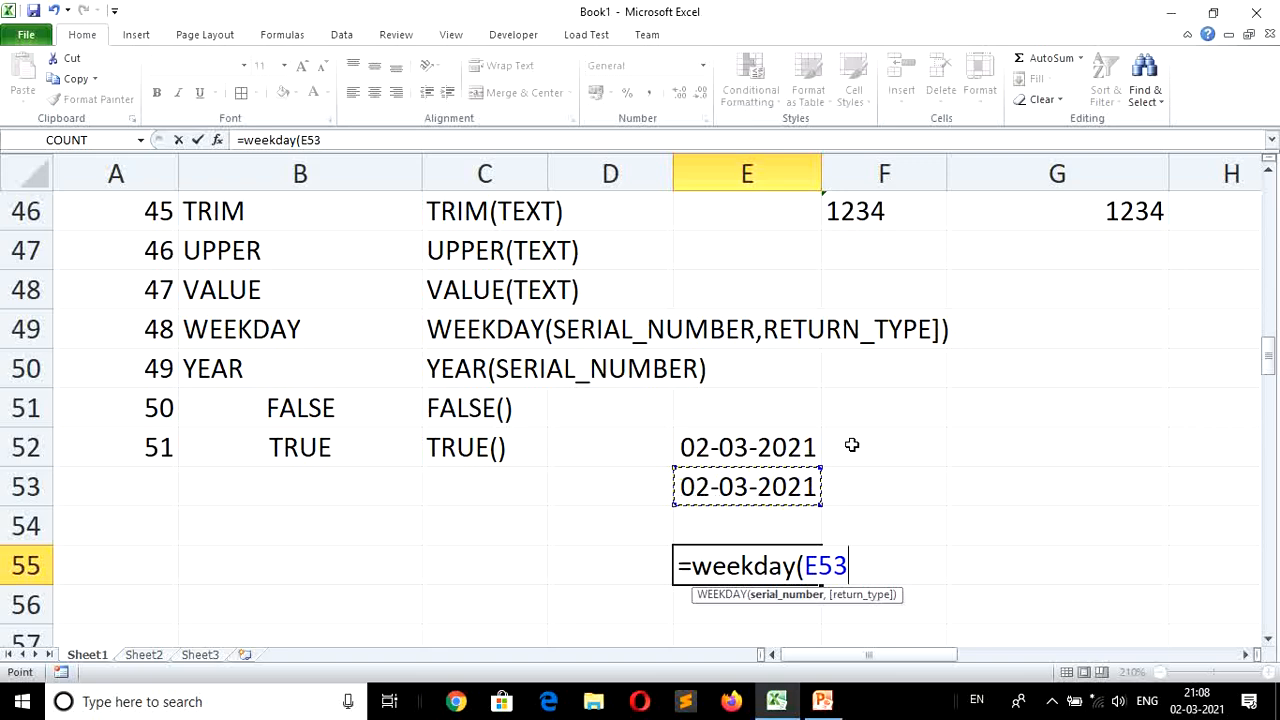
key(Return)
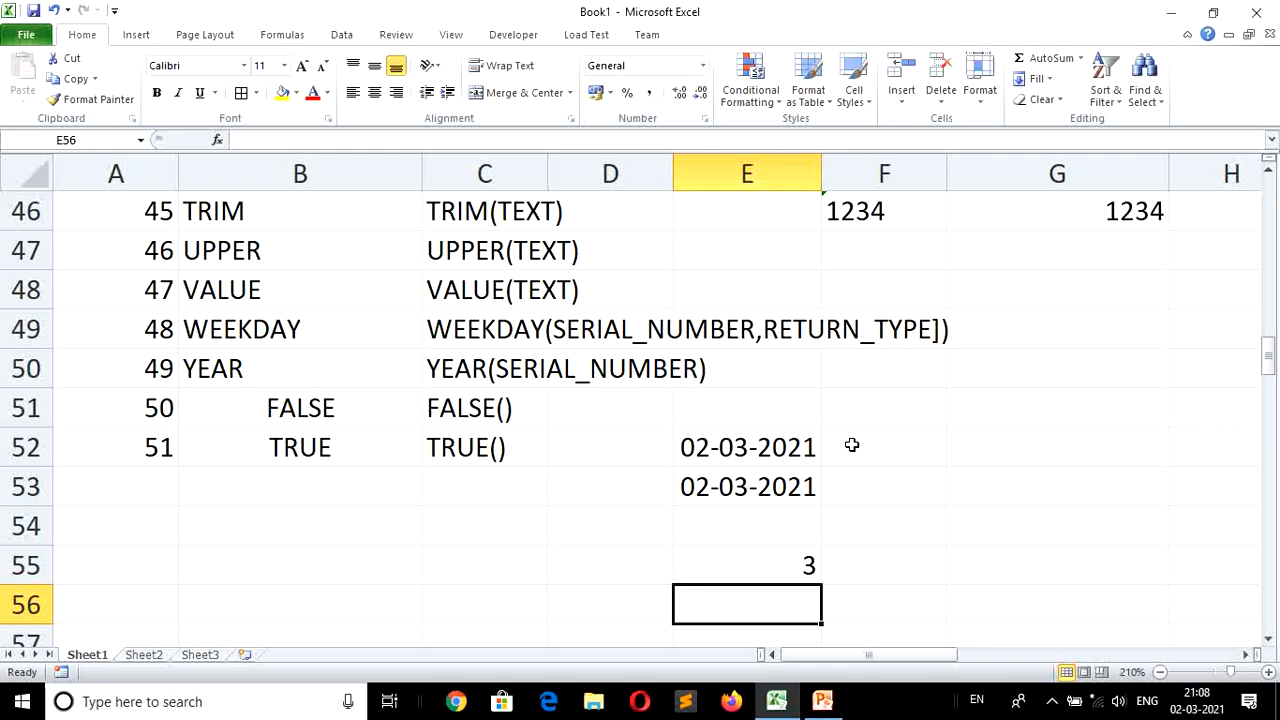
Enter =FALSE() in G52 to return the logical value.
key(Right)
key(Right)
key(Up)
key(Up)
key(Up)
key(Up)
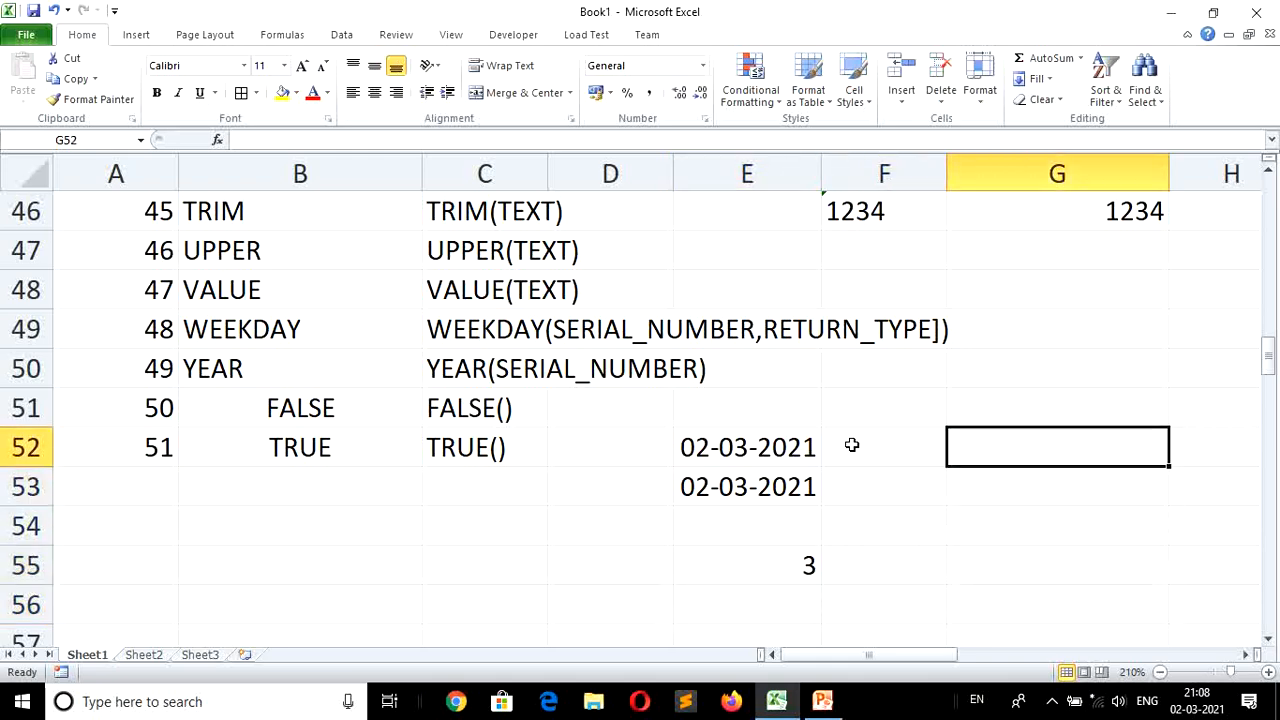
text(=fal)
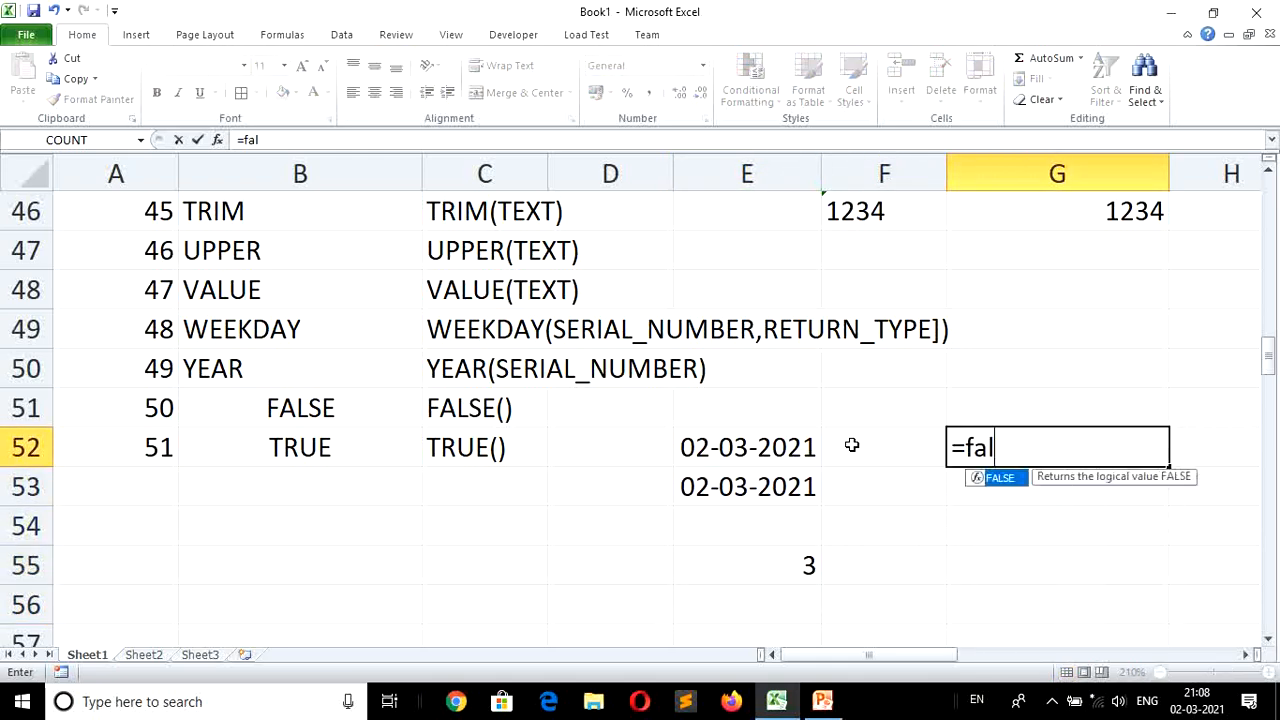
text(se())
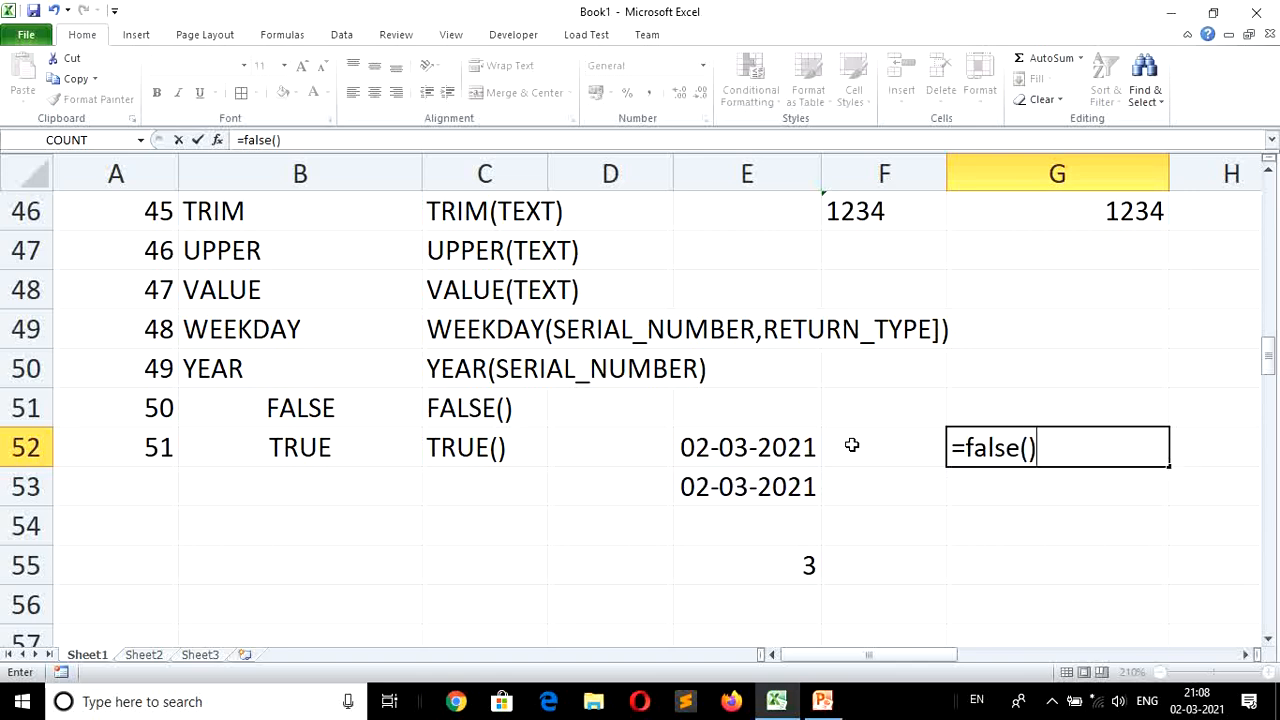
key(Return)
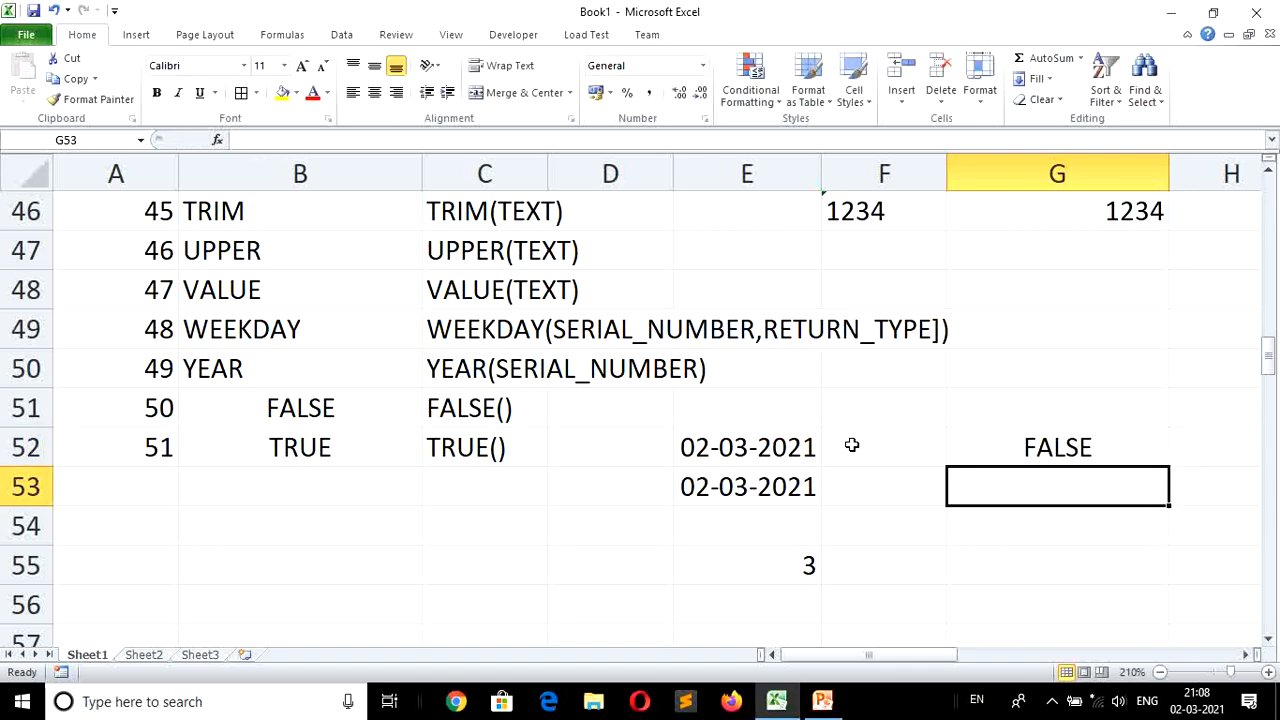
Enter =TRUE() in G54 to return the logical value.
key(Return)
text(=)
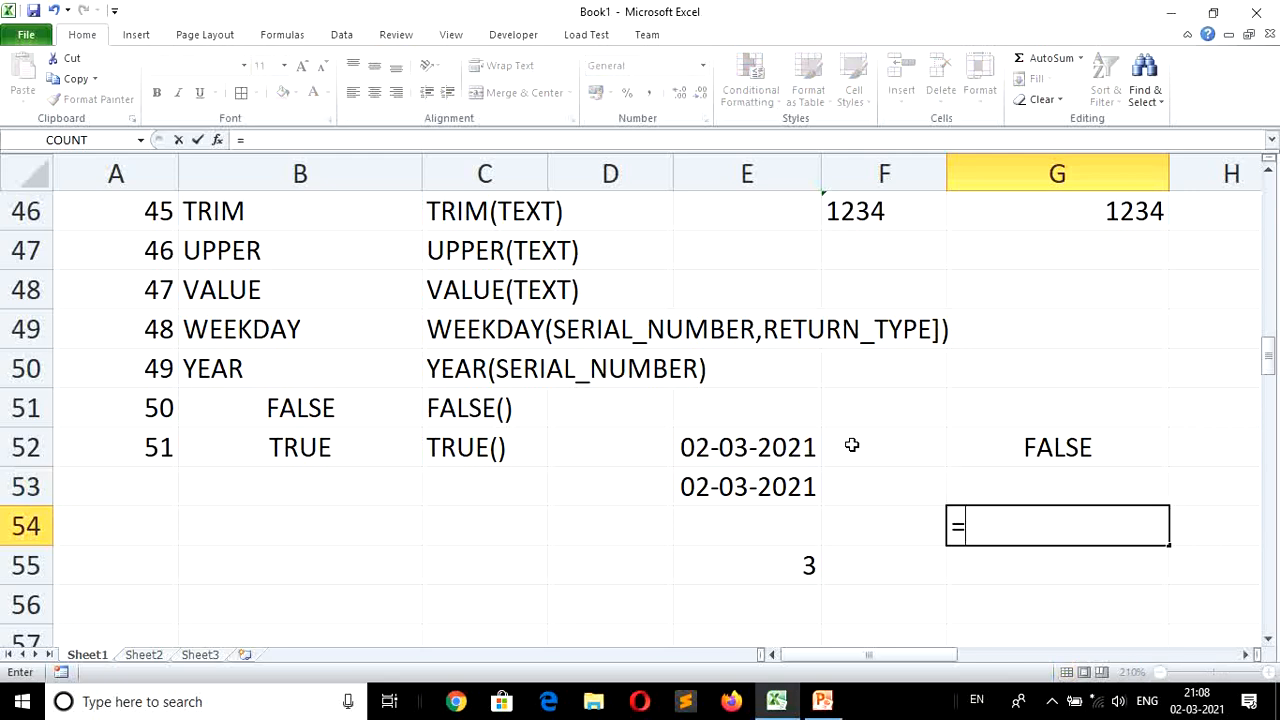
text(true())
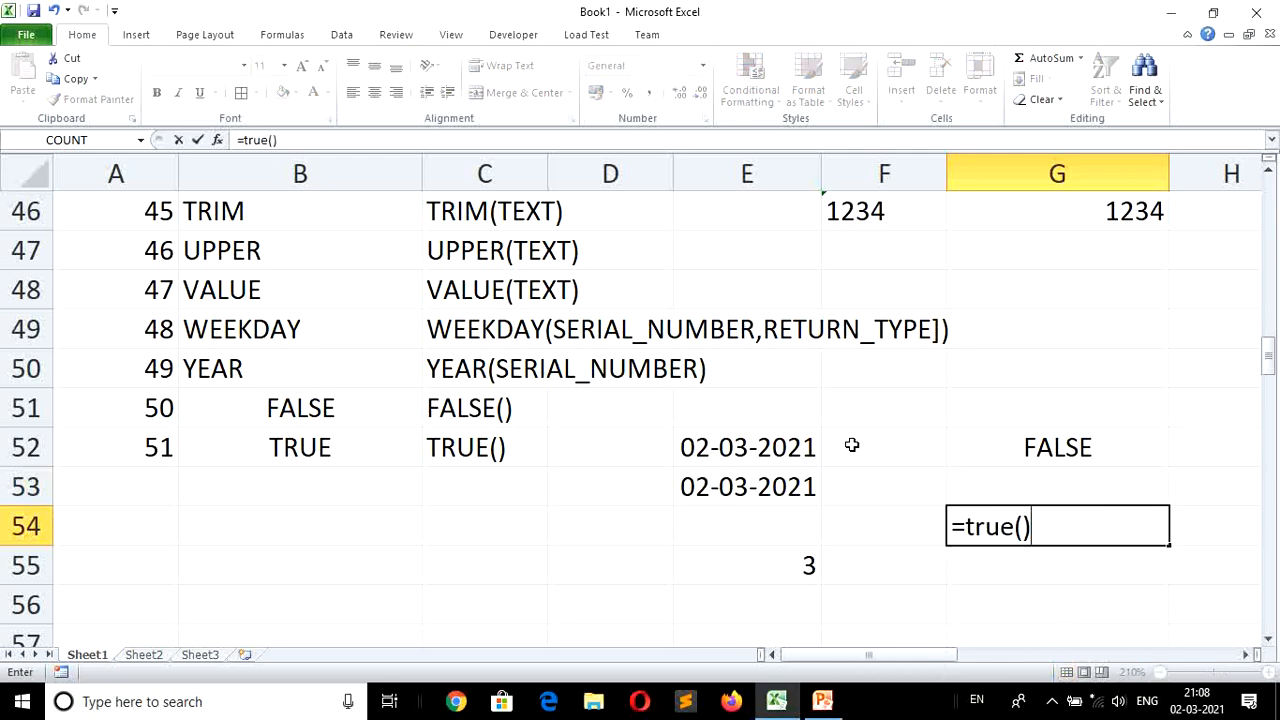
key(Return)
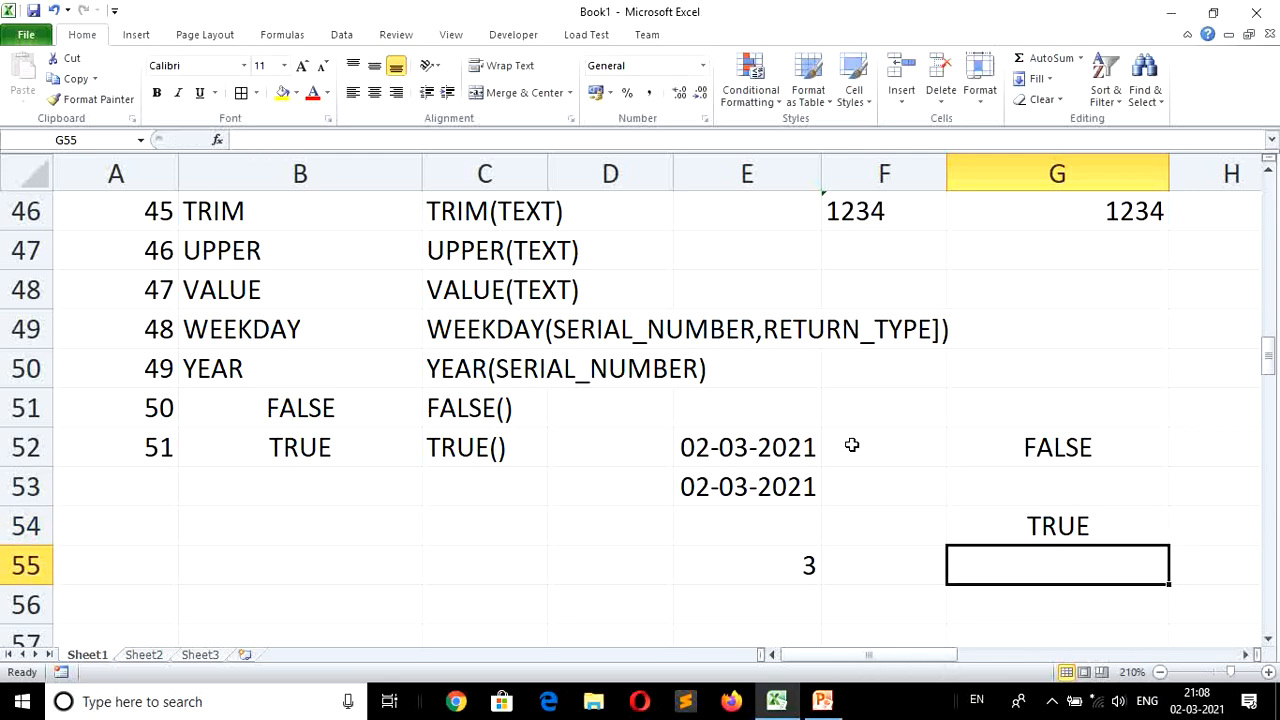
Enter the logical values false in G56 and true in G57 directly as constants, without a function.
key(Return)
text(false)
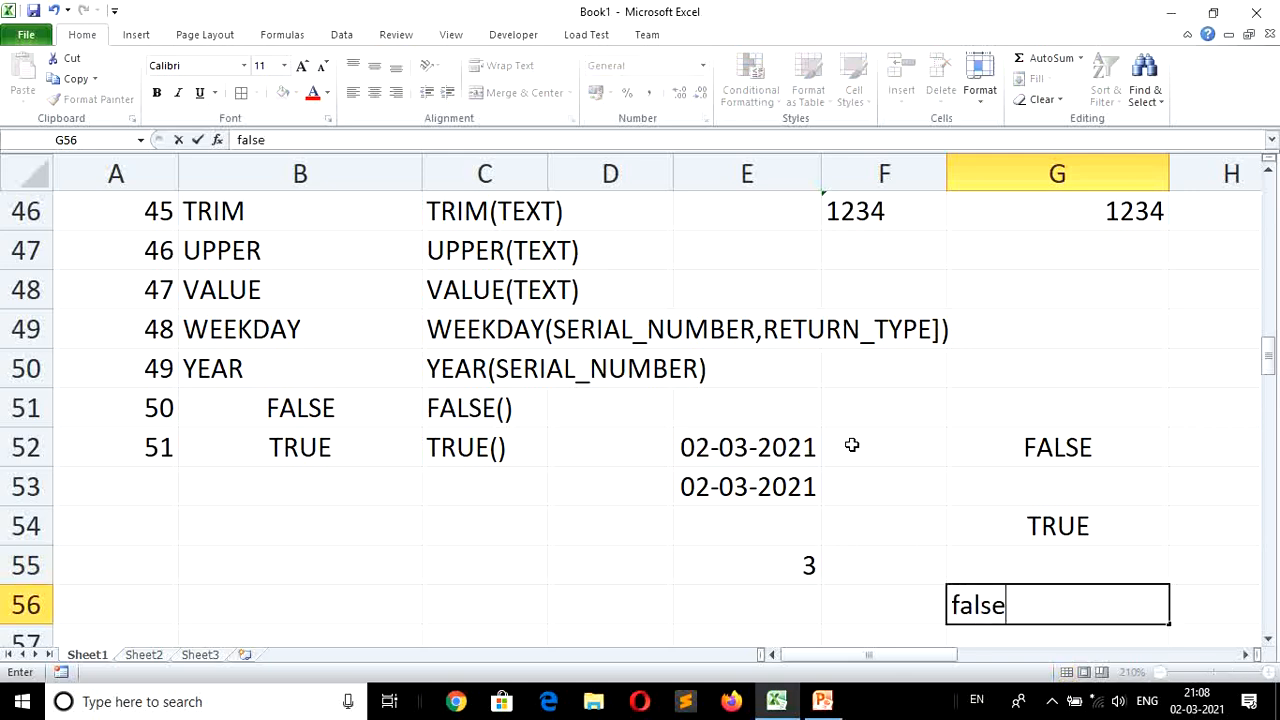
key(Return)
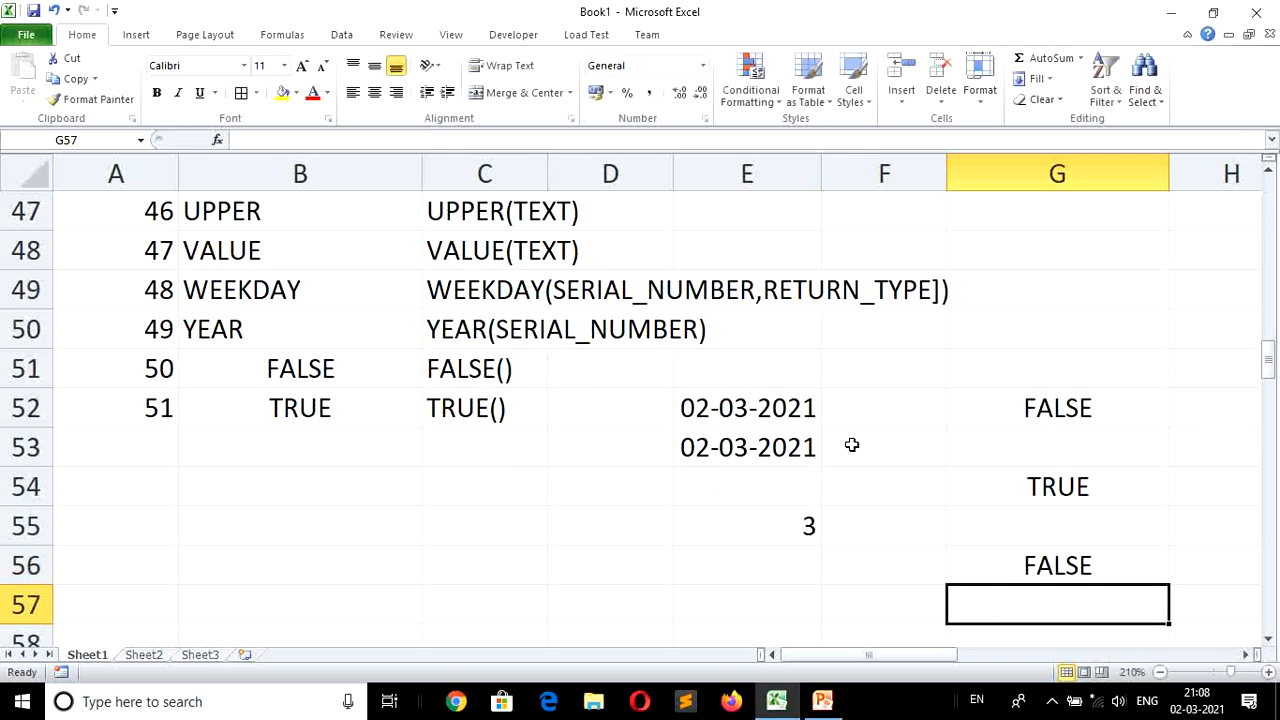
text(true)
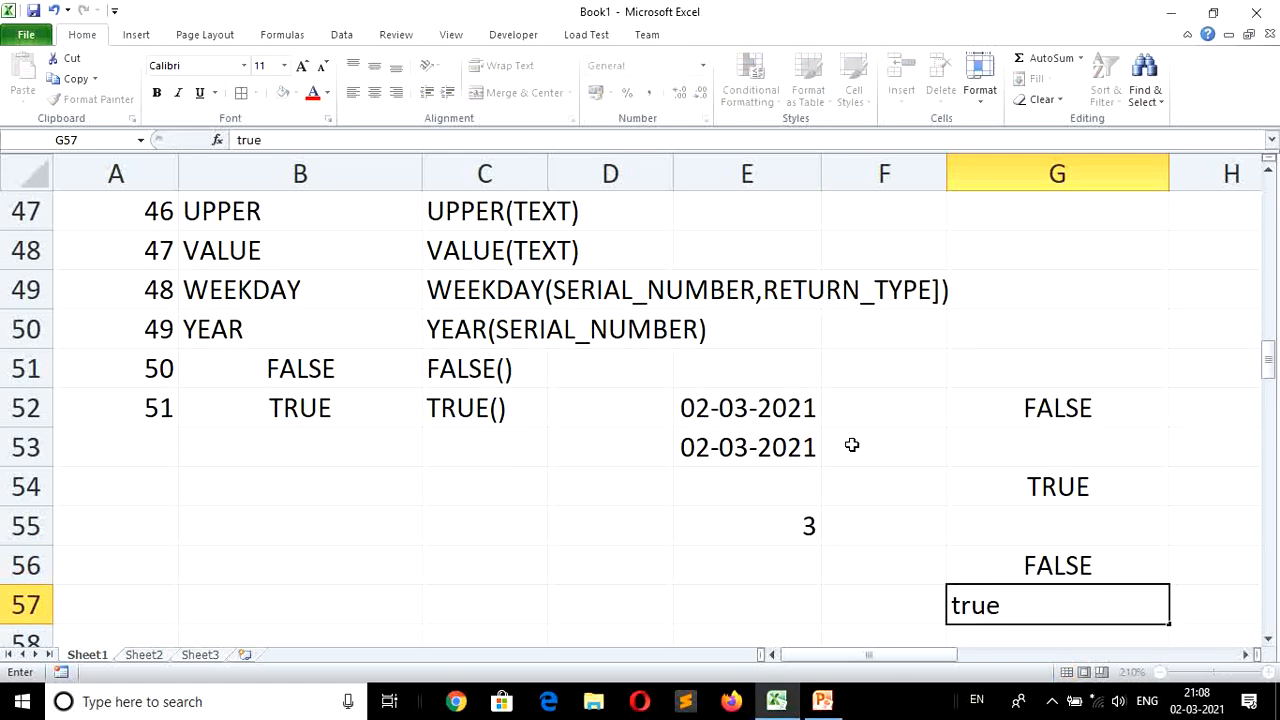
key(Return)
key(Up)
key(Up)
key(Down)
key(Down)
key(Down)
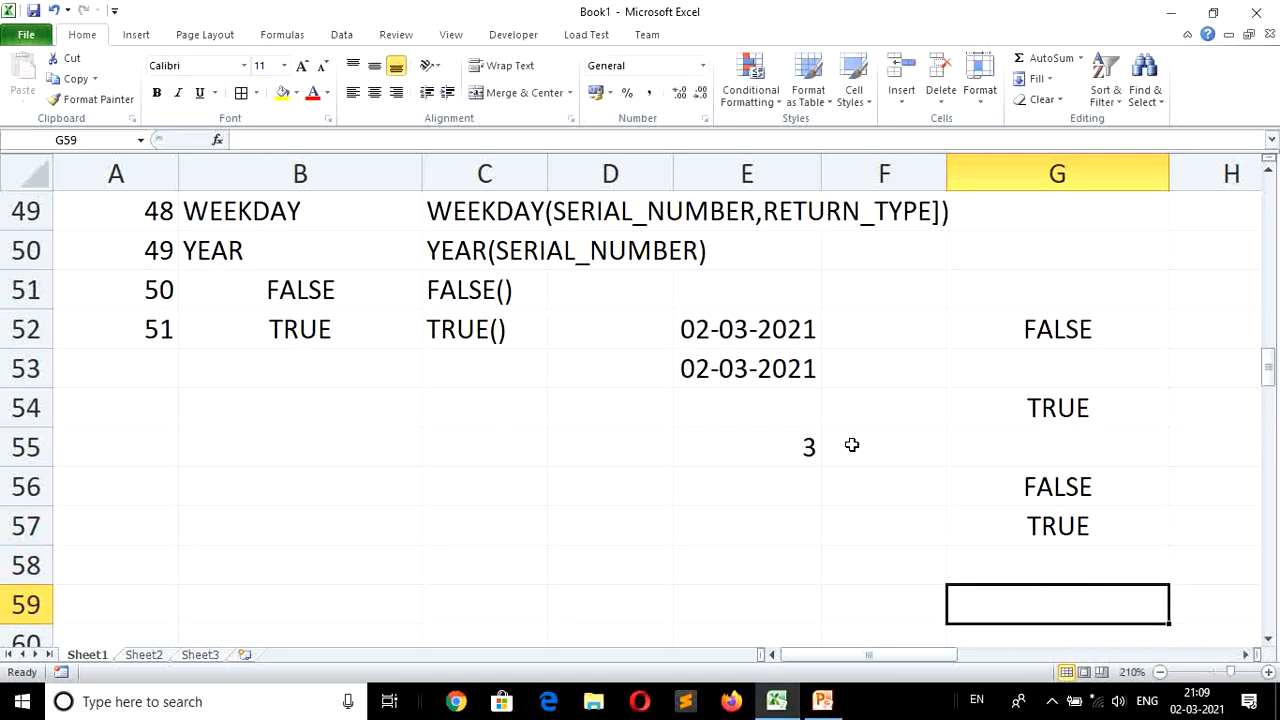